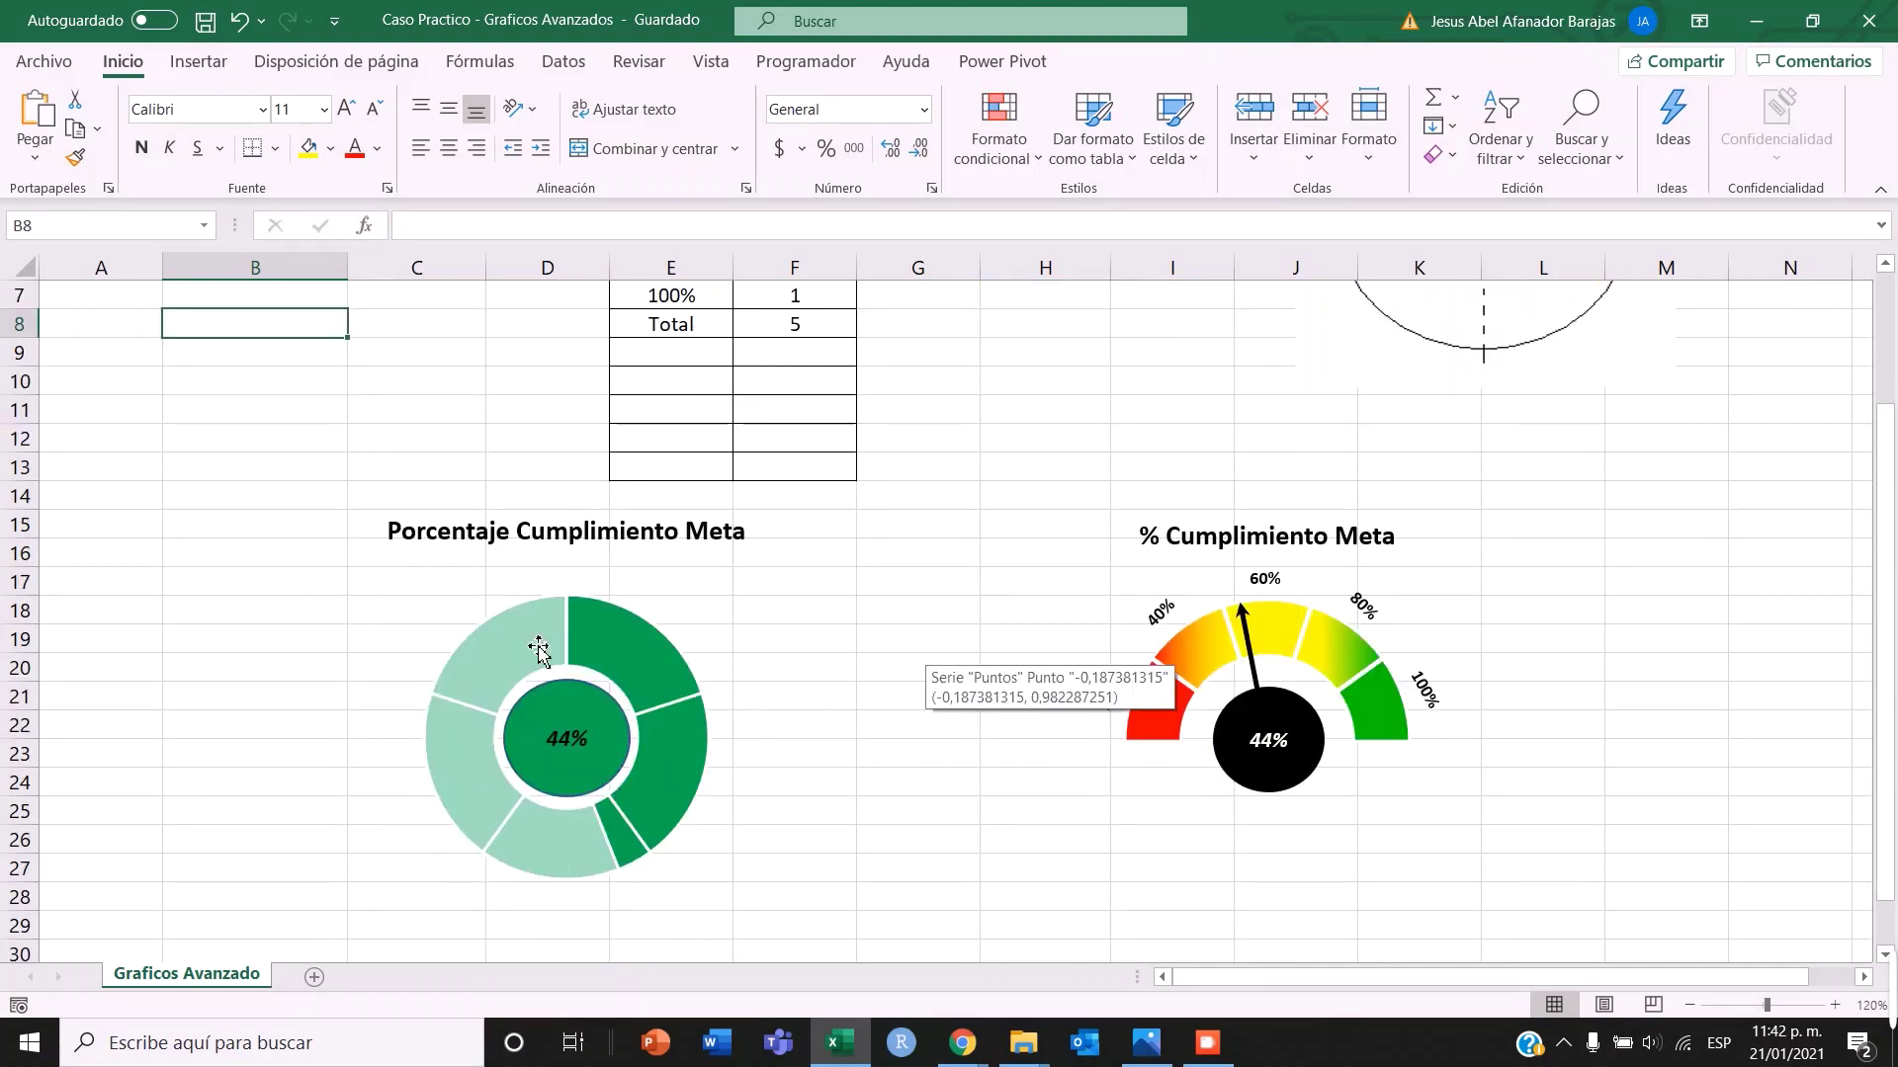
- Examine the finished doughnut and gauge charts of goal fulfilment together with the source tables in rows 1 to 13
{"action": "mouse_move", "coordinate": [716, 742]}
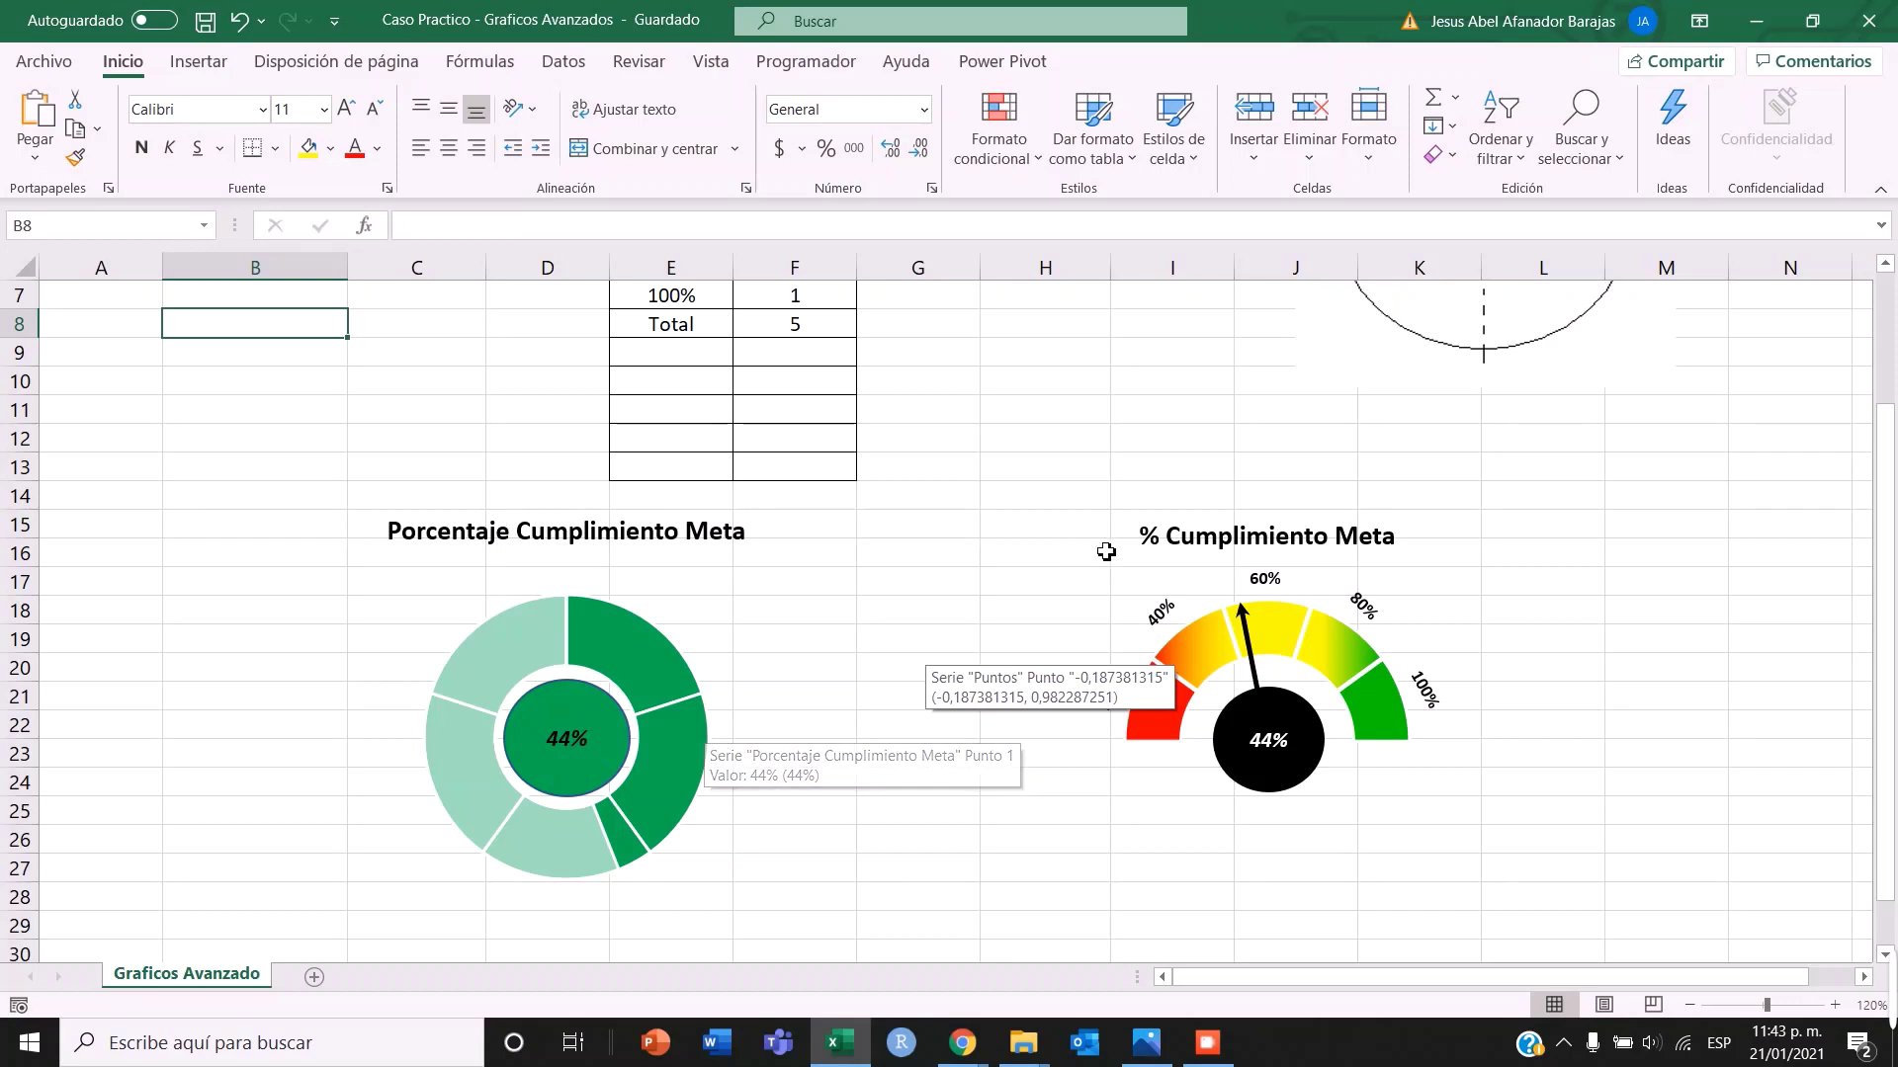
{"action": "left_click", "coordinate": [946, 586]}
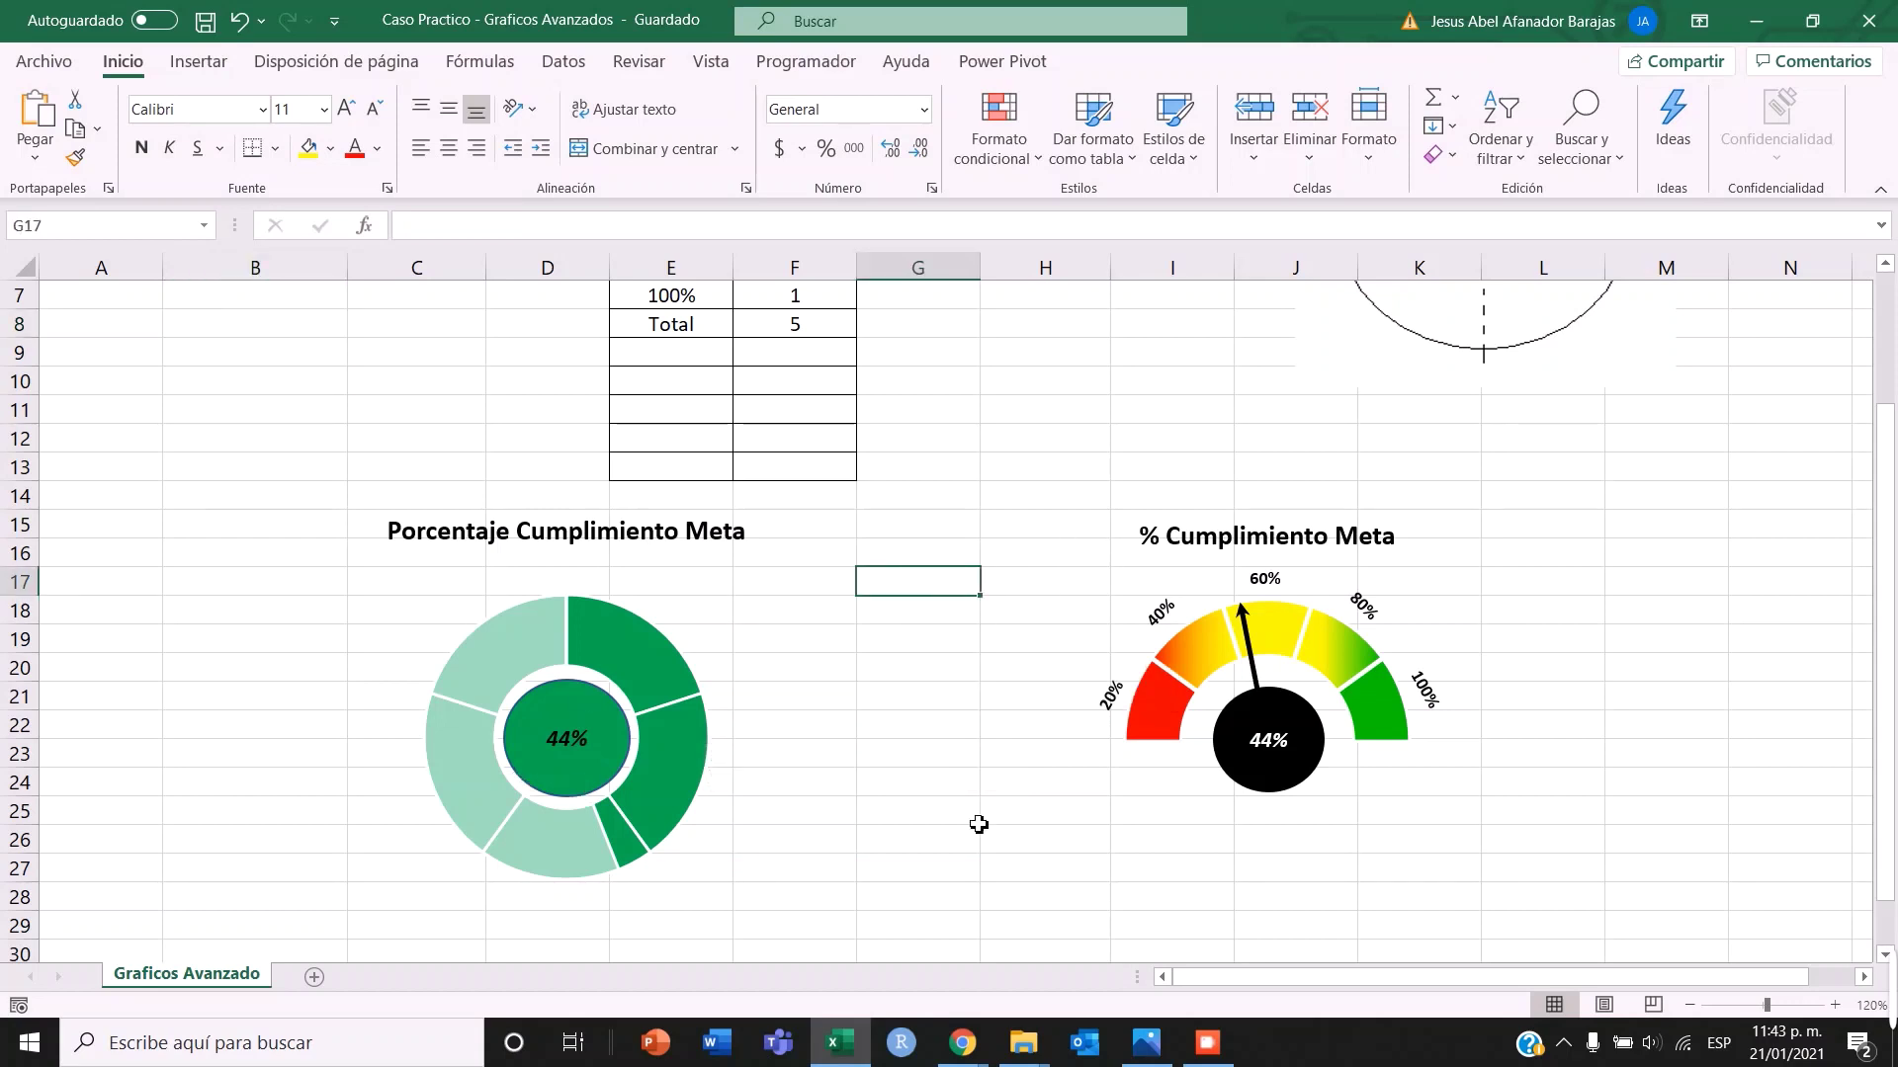
{"action": "scroll", "coordinate": [1000, 697], "scroll_direction": "up", "scroll_amount": 1}
{"action": "scroll", "coordinate": [1000, 697], "scroll_direction": "up", "scroll_amount": 1}
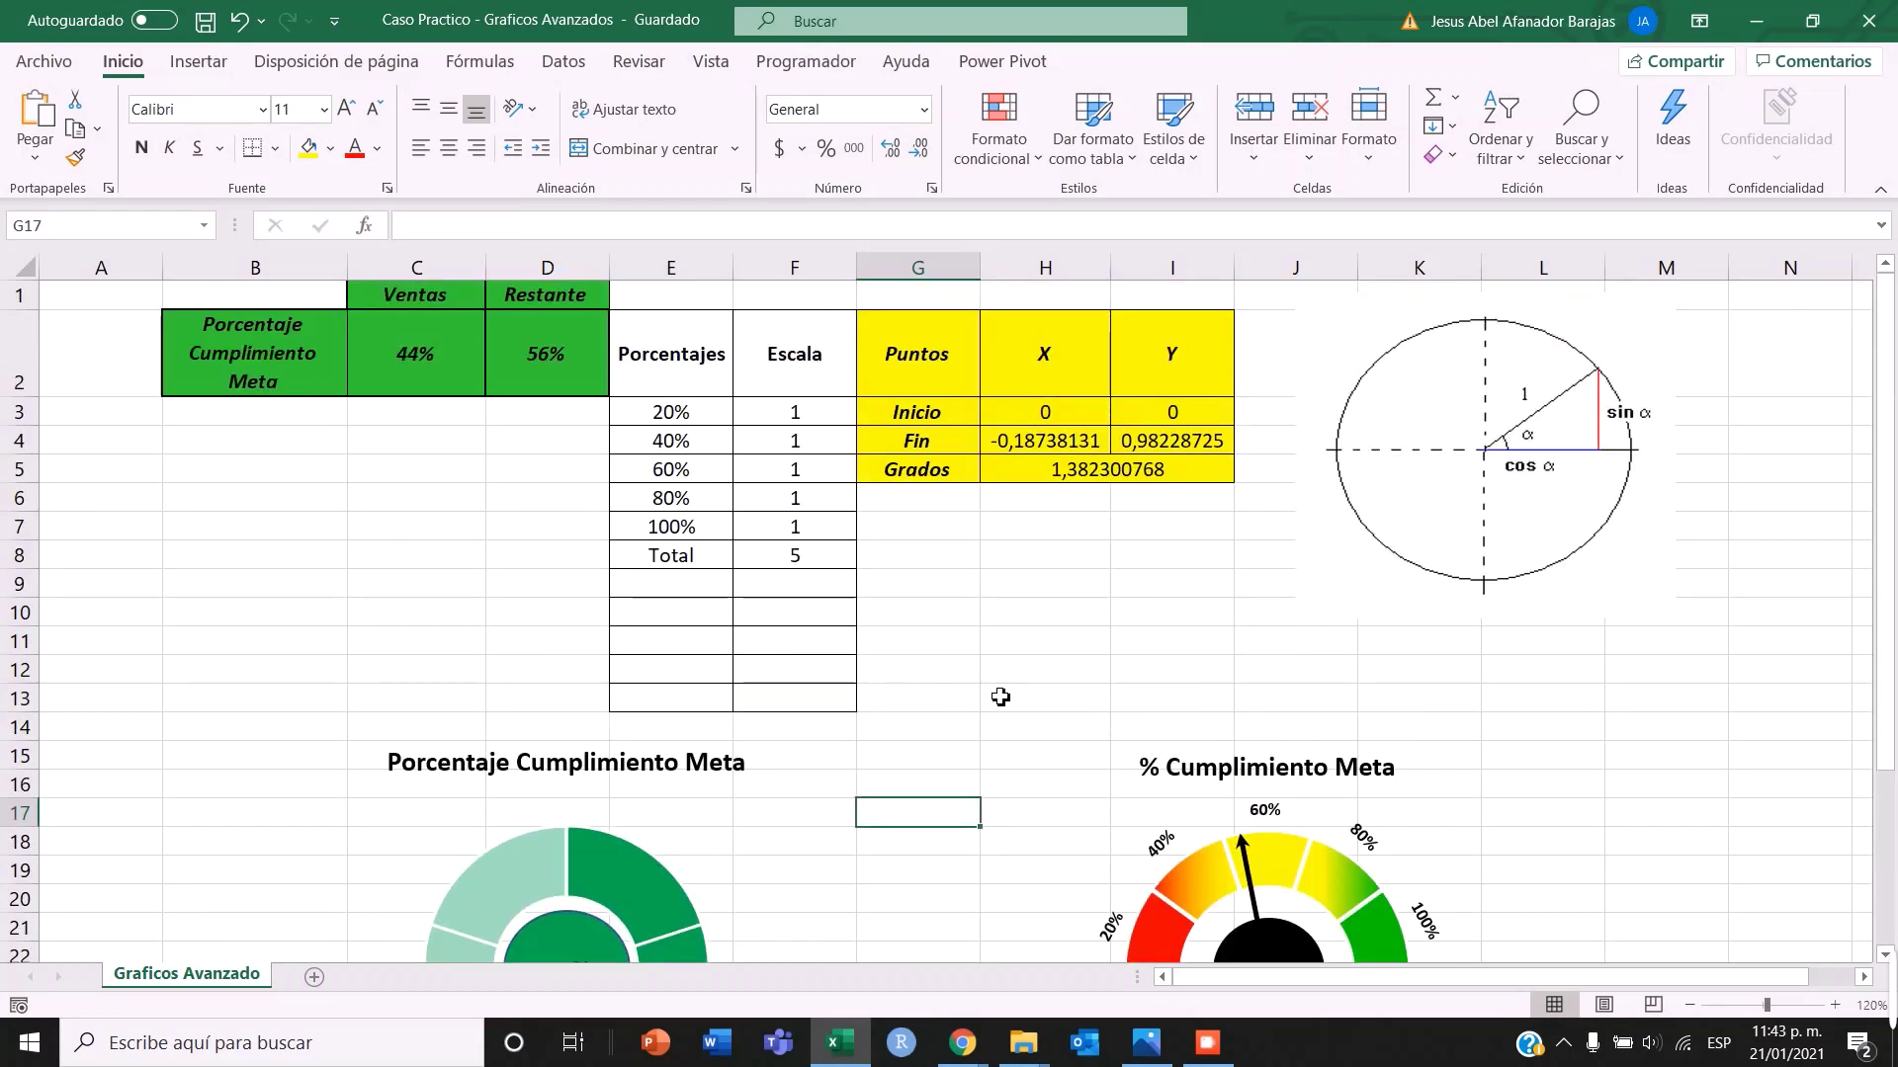
{"action": "scroll", "coordinate": [1001, 697], "scroll_direction": "down", "scroll_amount": 3}
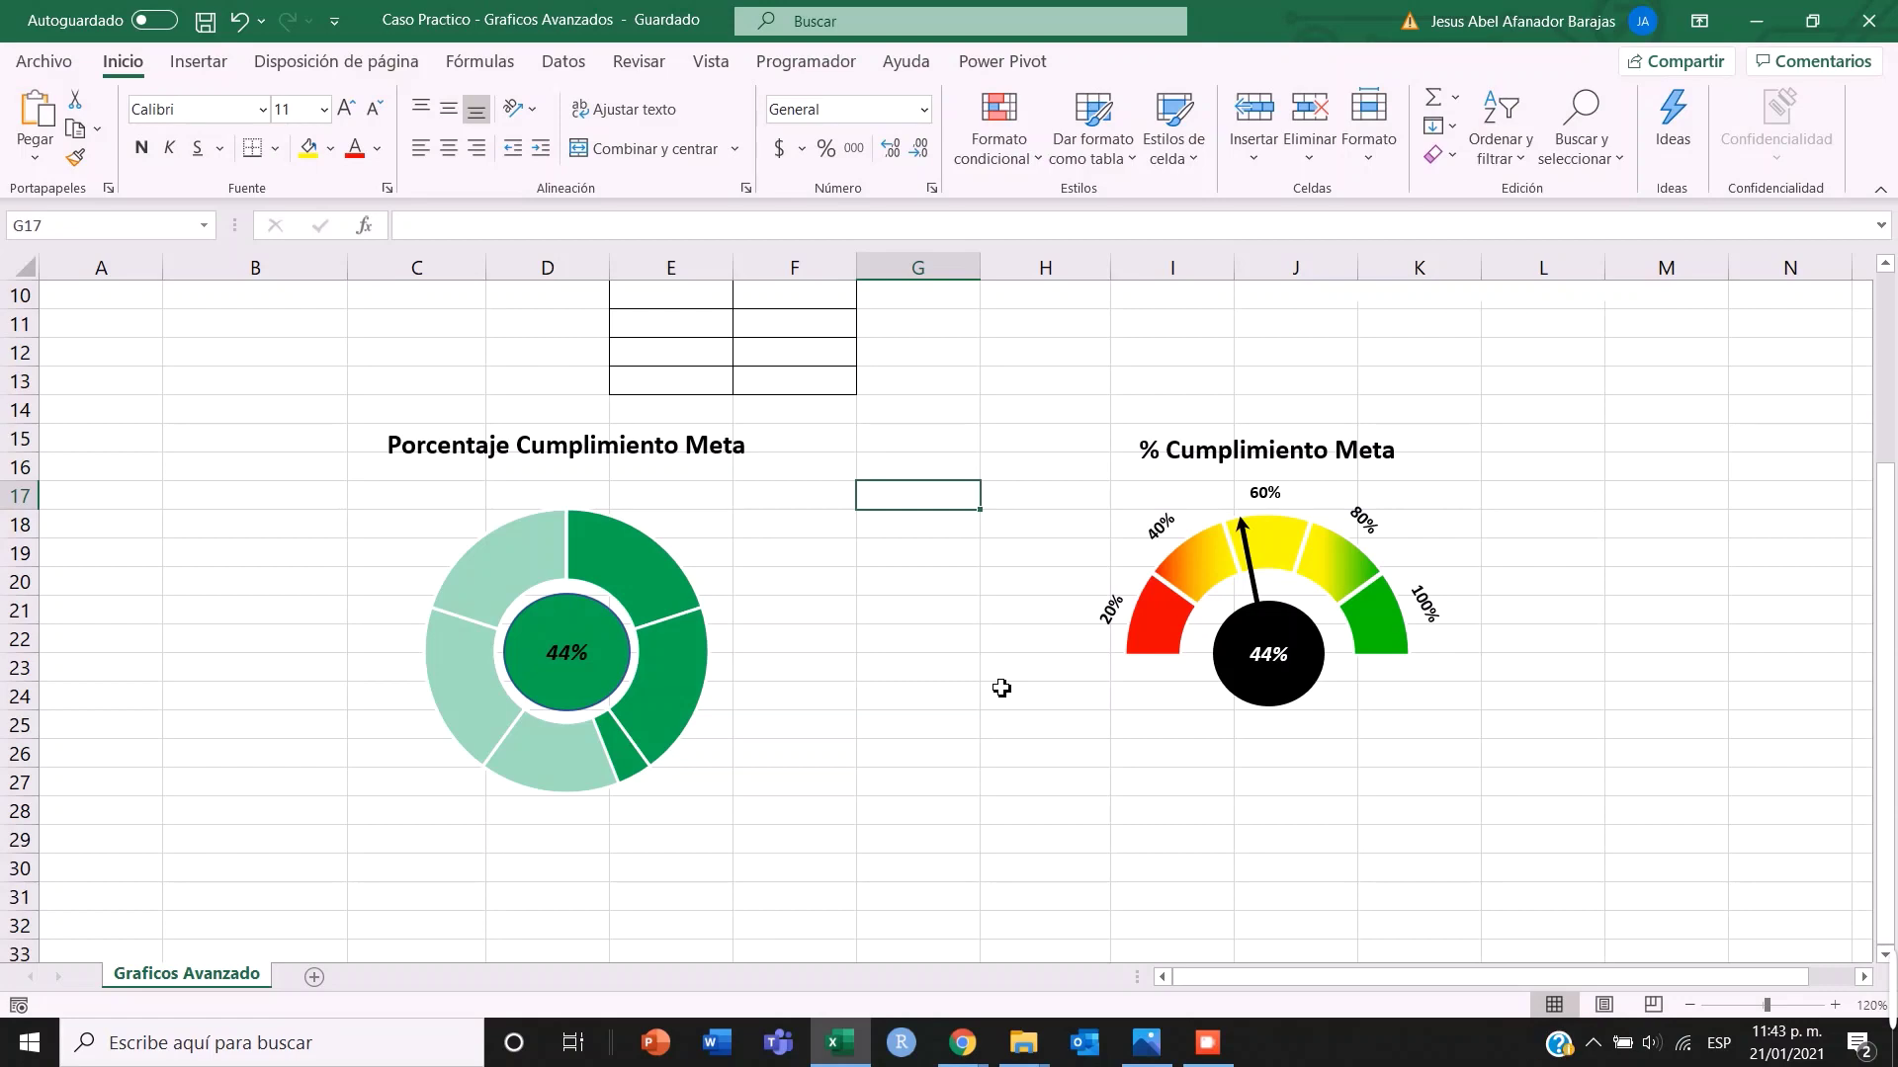
{"action": "scroll", "coordinate": [998, 653], "scroll_direction": "up", "scroll_amount": 2}
{"action": "scroll", "coordinate": [996, 648], "scroll_direction": "down", "scroll_amount": 2}
{"action": "scroll", "coordinate": [997, 644], "scroll_direction": "up", "scroll_amount": 3}
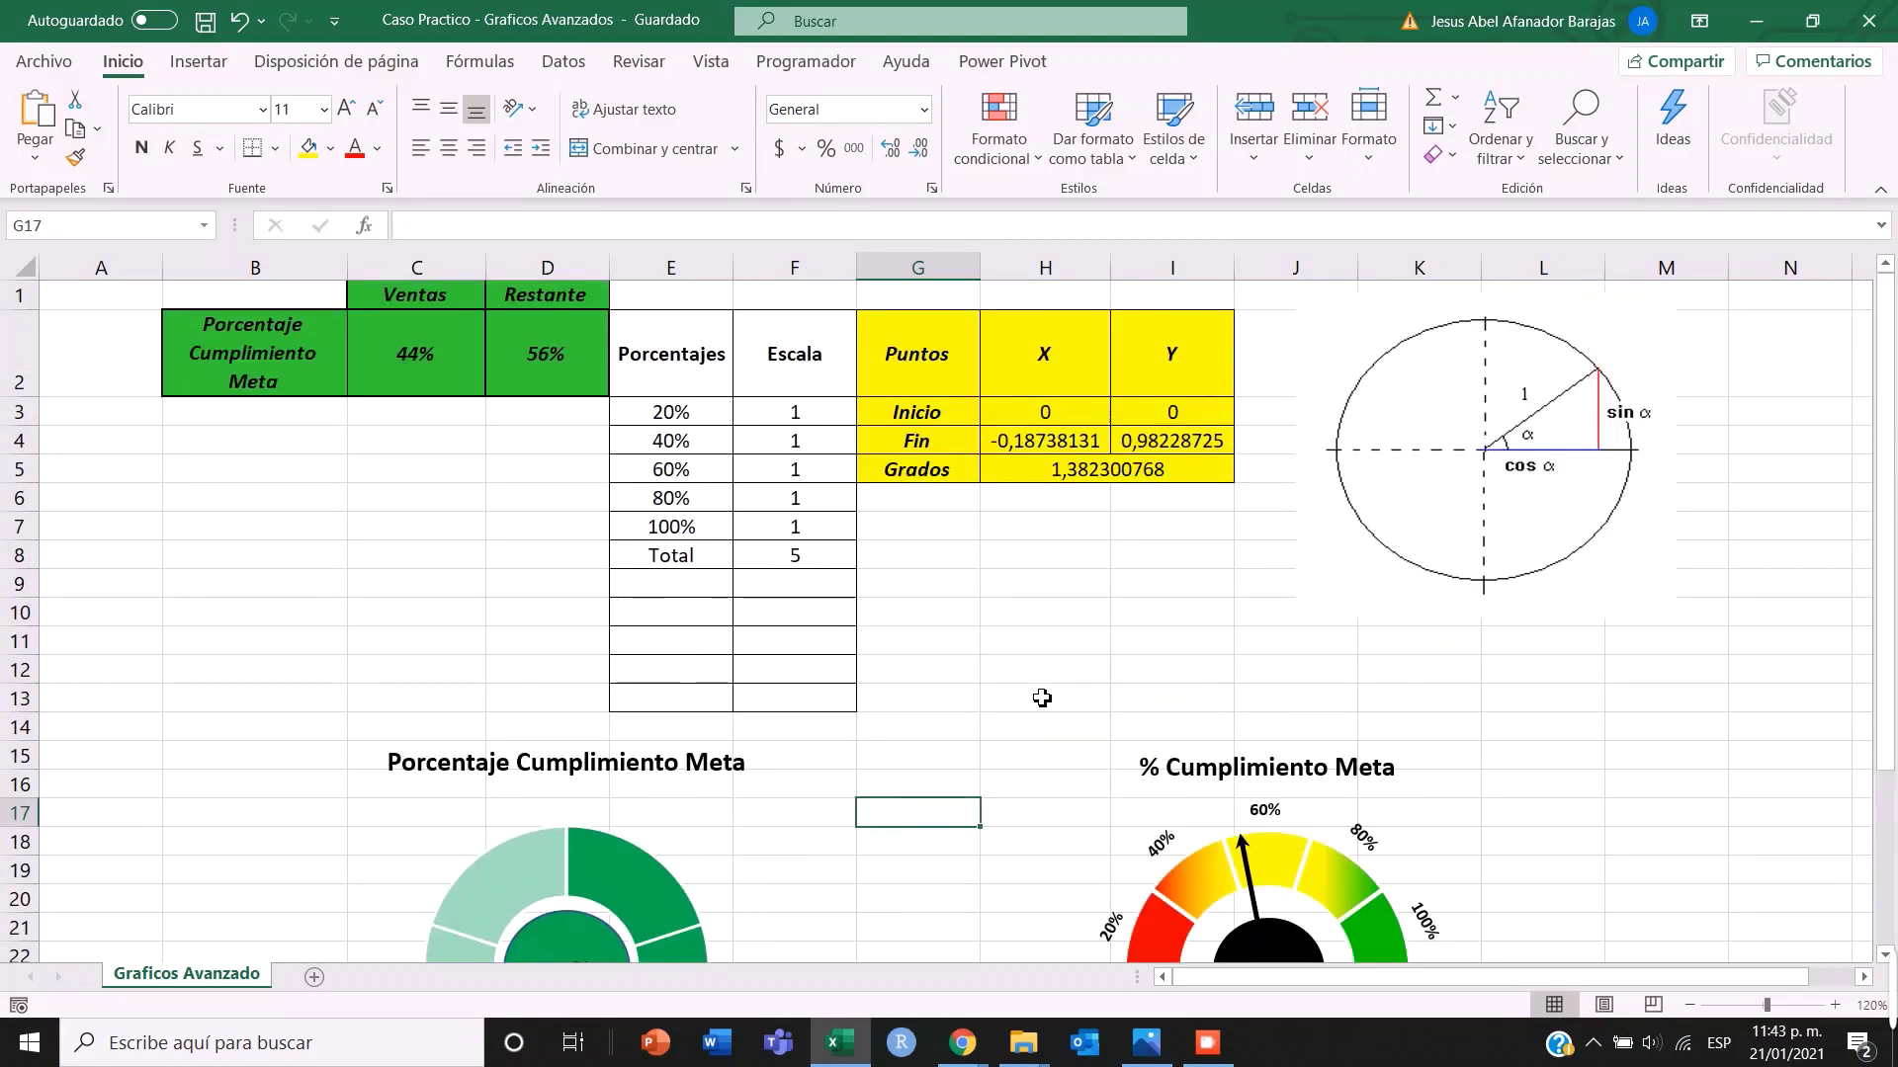
{"action": "scroll", "coordinate": [1041, 698], "scroll_direction": "down", "scroll_amount": 2}
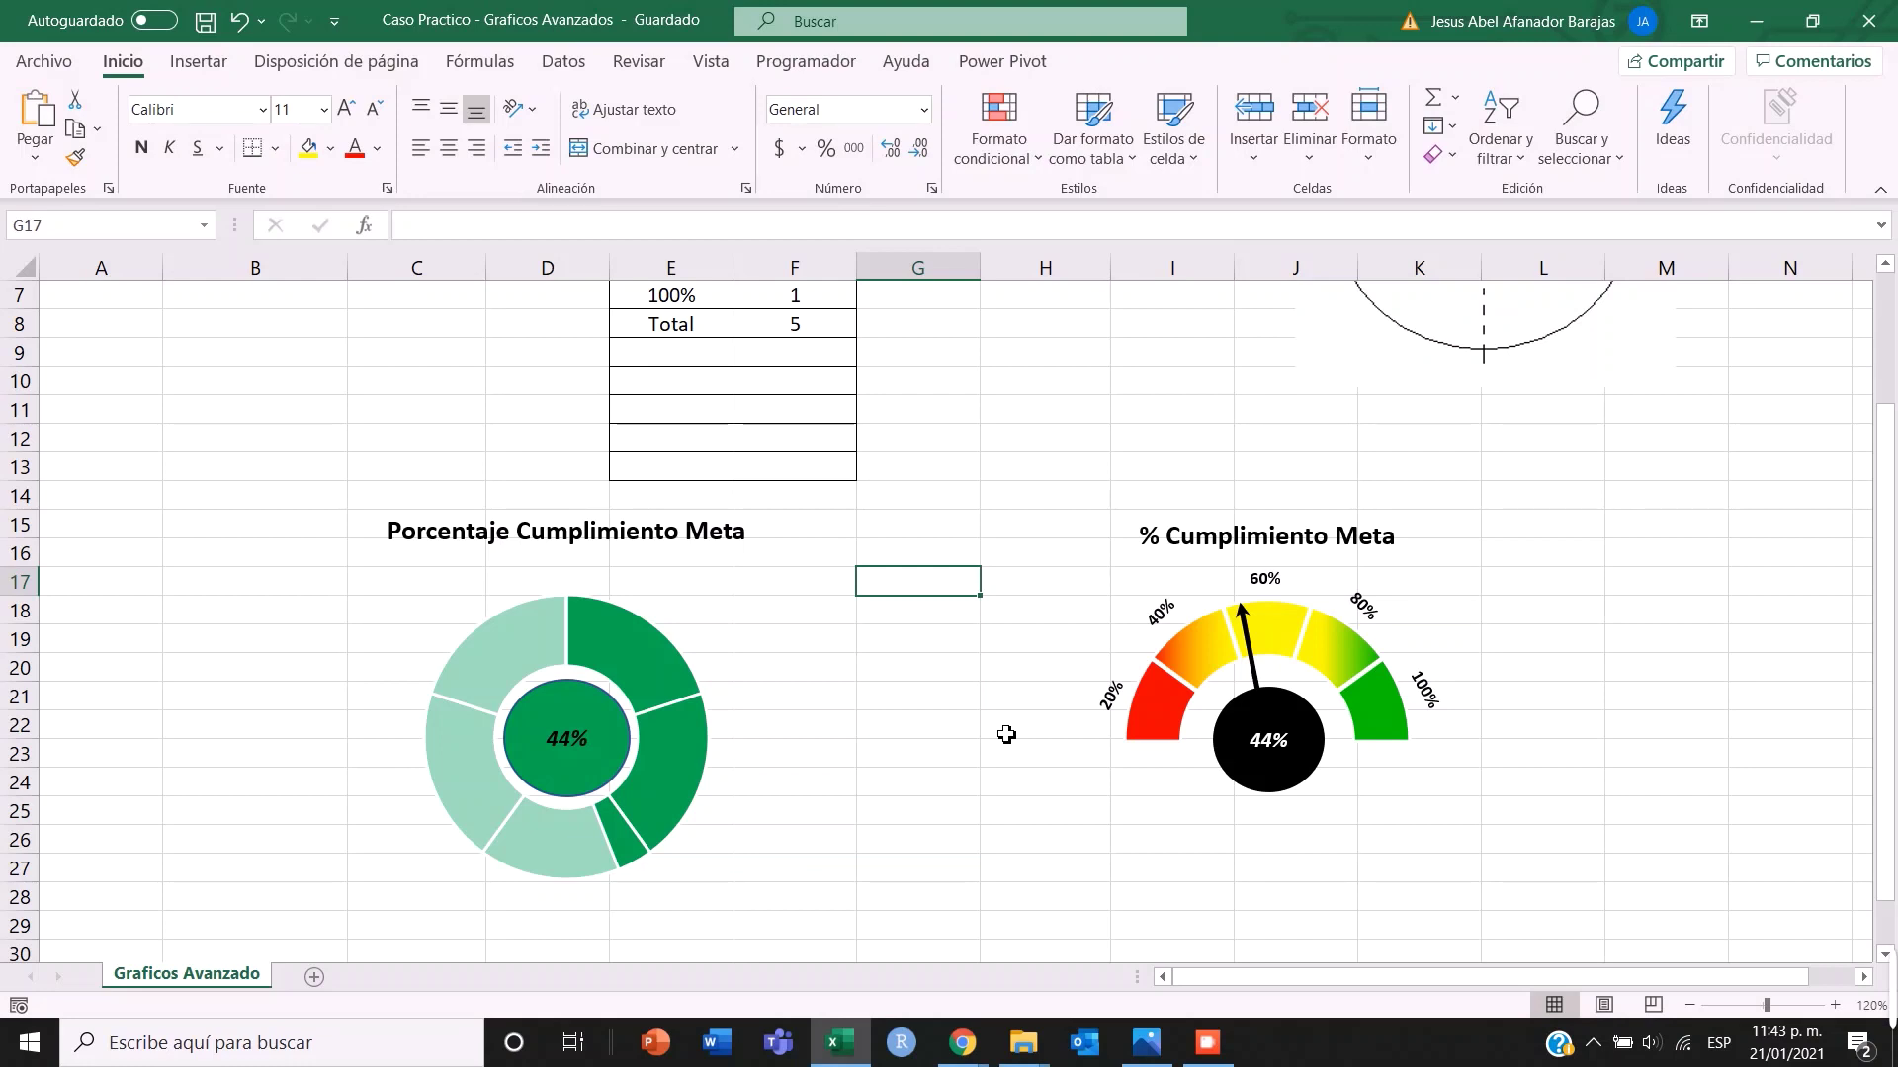
- Recalculate the worksheet repeatedly to see how both charts react to new random sales percentages
{"action": "key", "text": "F9"}
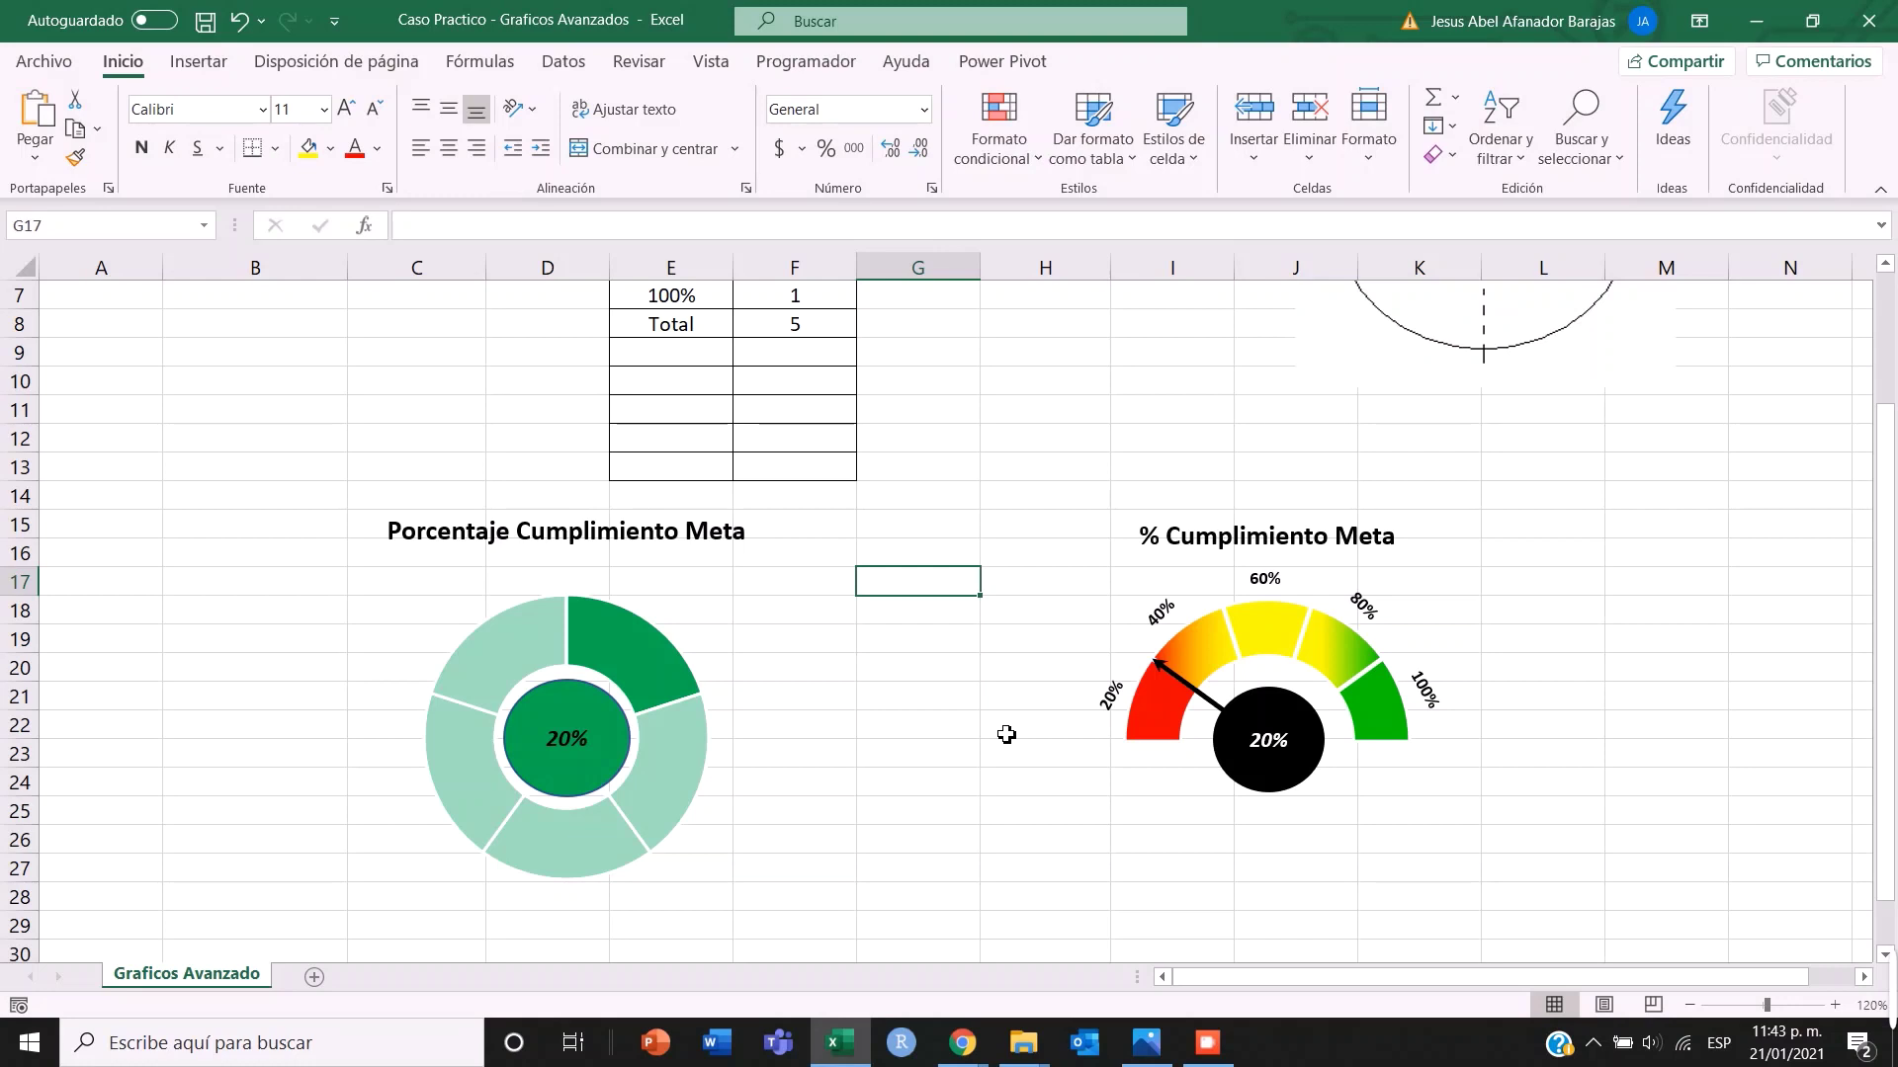
{"action": "key", "text": "F9"}
{"action": "key", "text": "F9"}
{"action": "key", "text": "F9"}
{"action": "key", "text": "F9"}
{"action": "key", "text": "F9"}
{"action": "key", "text": "F9"}
{"action": "key", "text": "F9"}
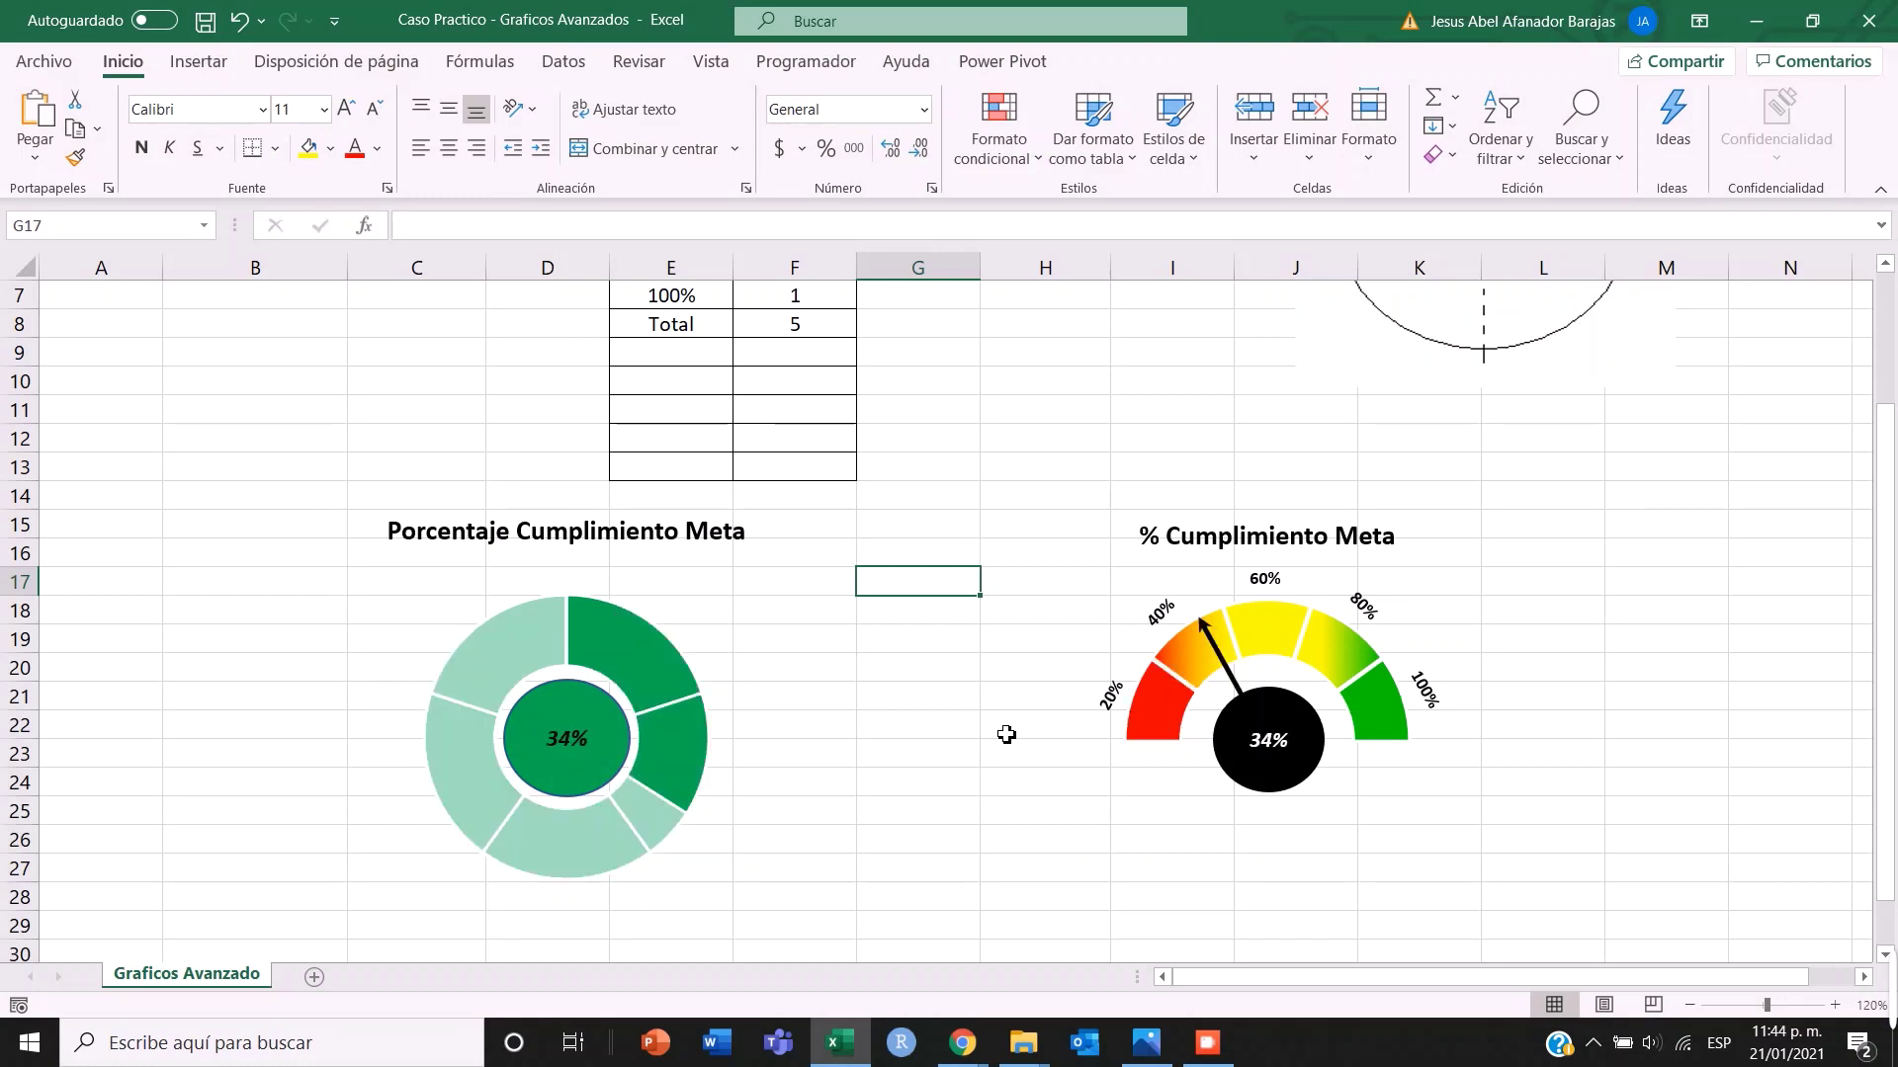
{"action": "key", "text": "F9"}
{"action": "key", "text": "F9"}
{"action": "key", "text": "F9"}
{"action": "key", "text": "F9"}
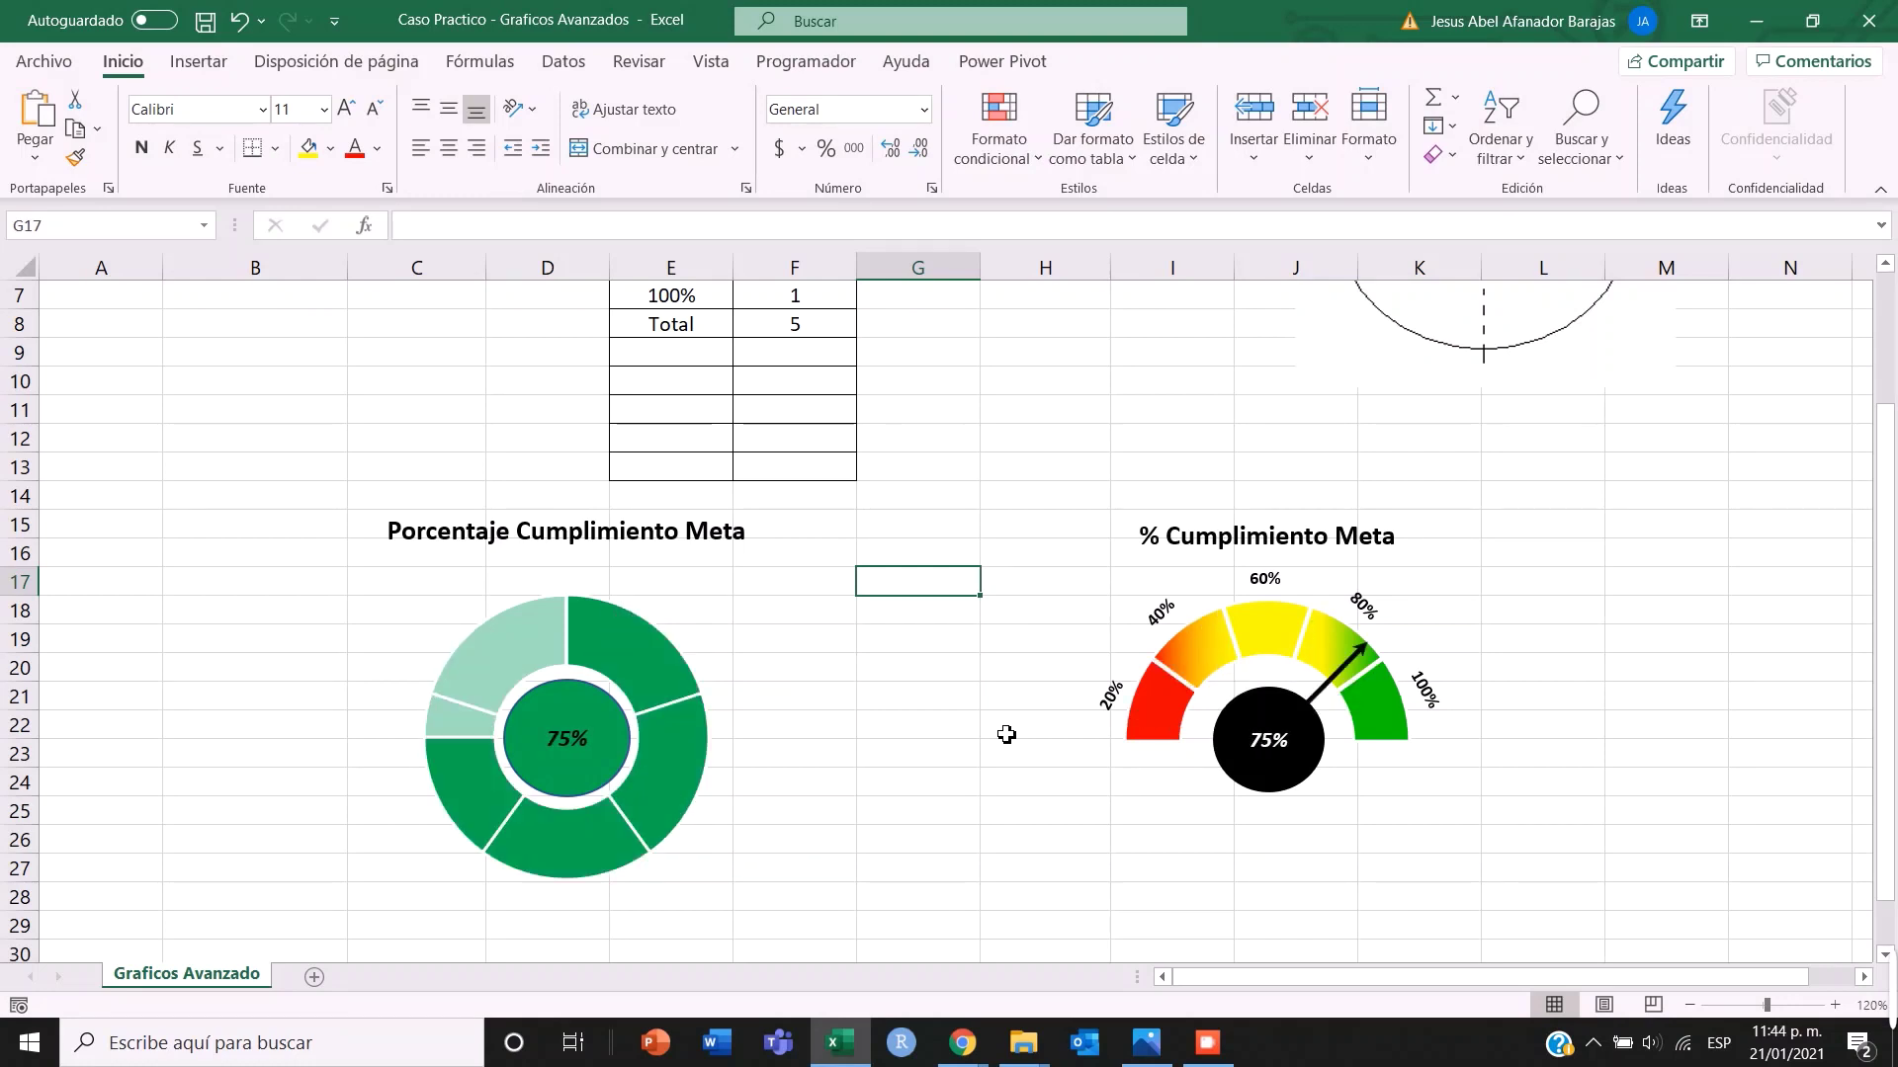
{"action": "key", "text": "F9"}
{"action": "key", "text": "F9"}
{"action": "key", "text": "F9"}
{"action": "key", "text": "F9"}
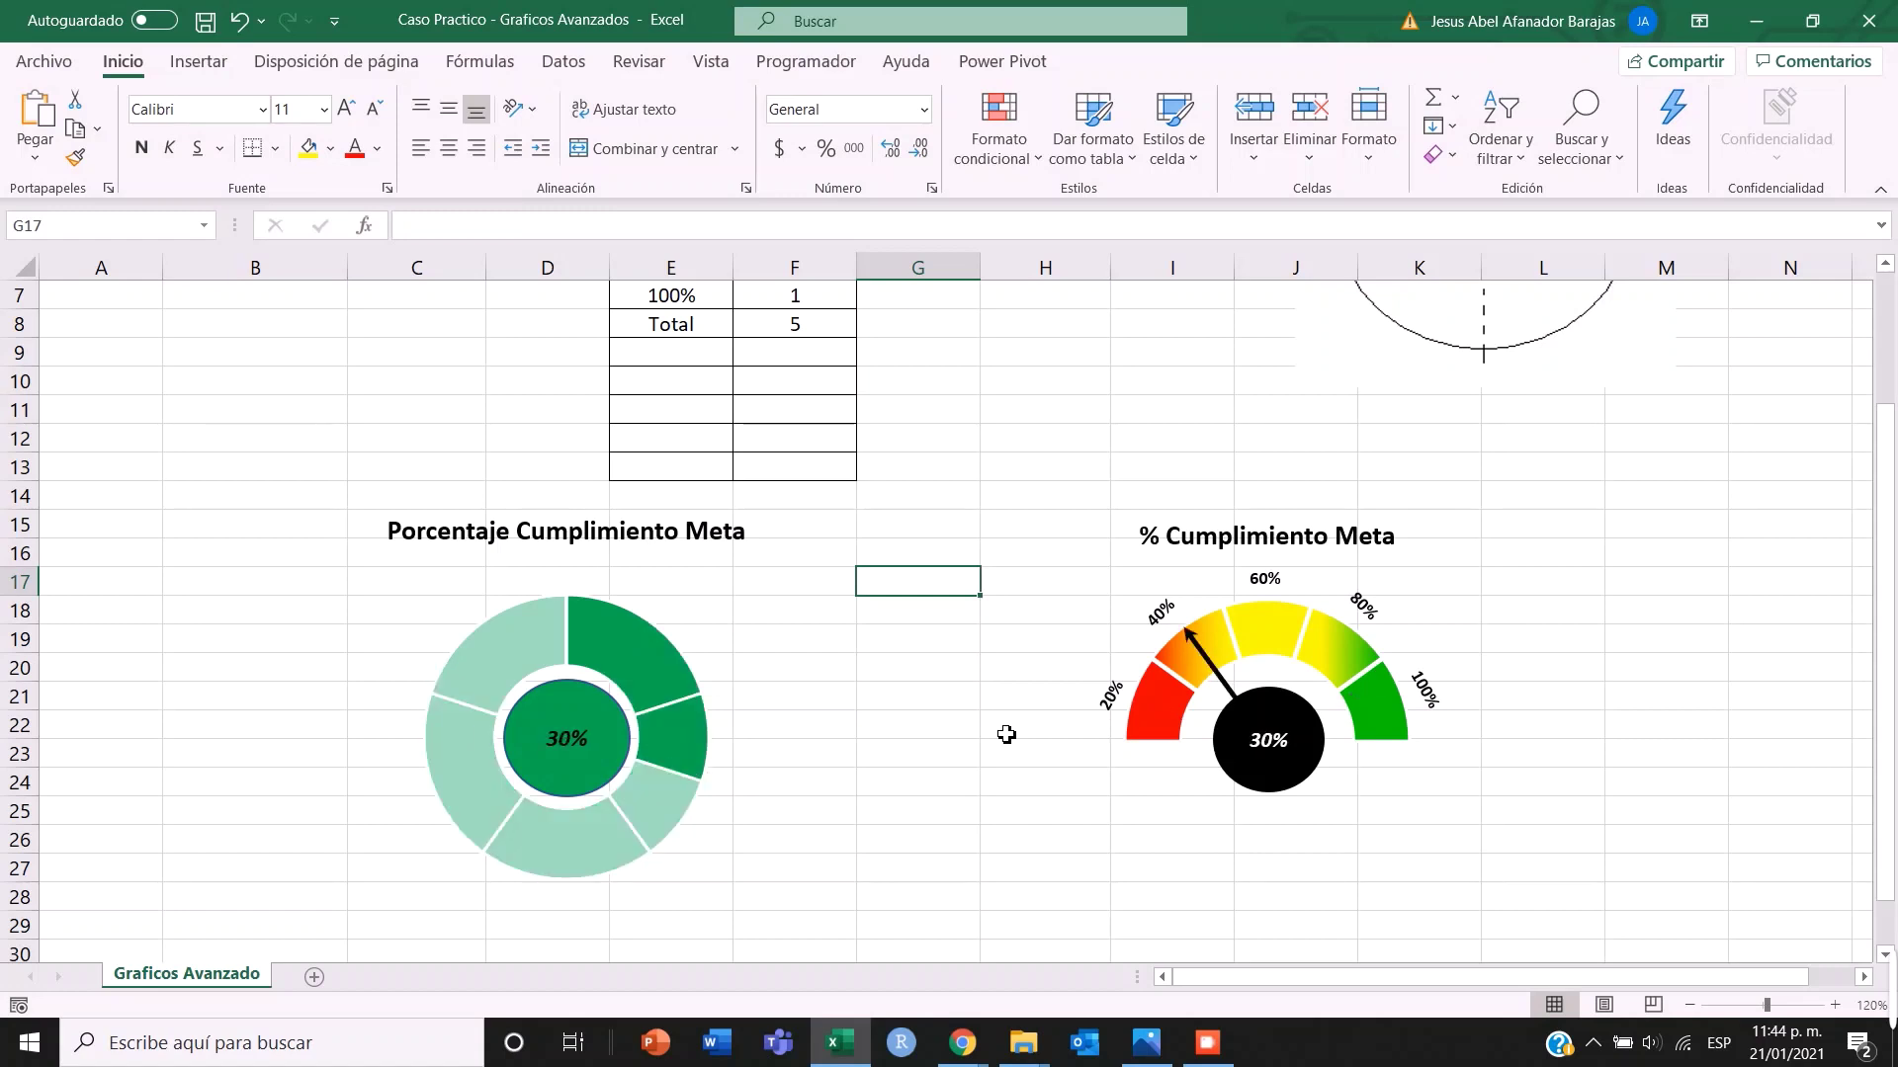
{"action": "key", "text": "F9"}
{"action": "key", "text": "F9"}
{"action": "key", "text": "F9"}
{"action": "key", "text": "F9"}
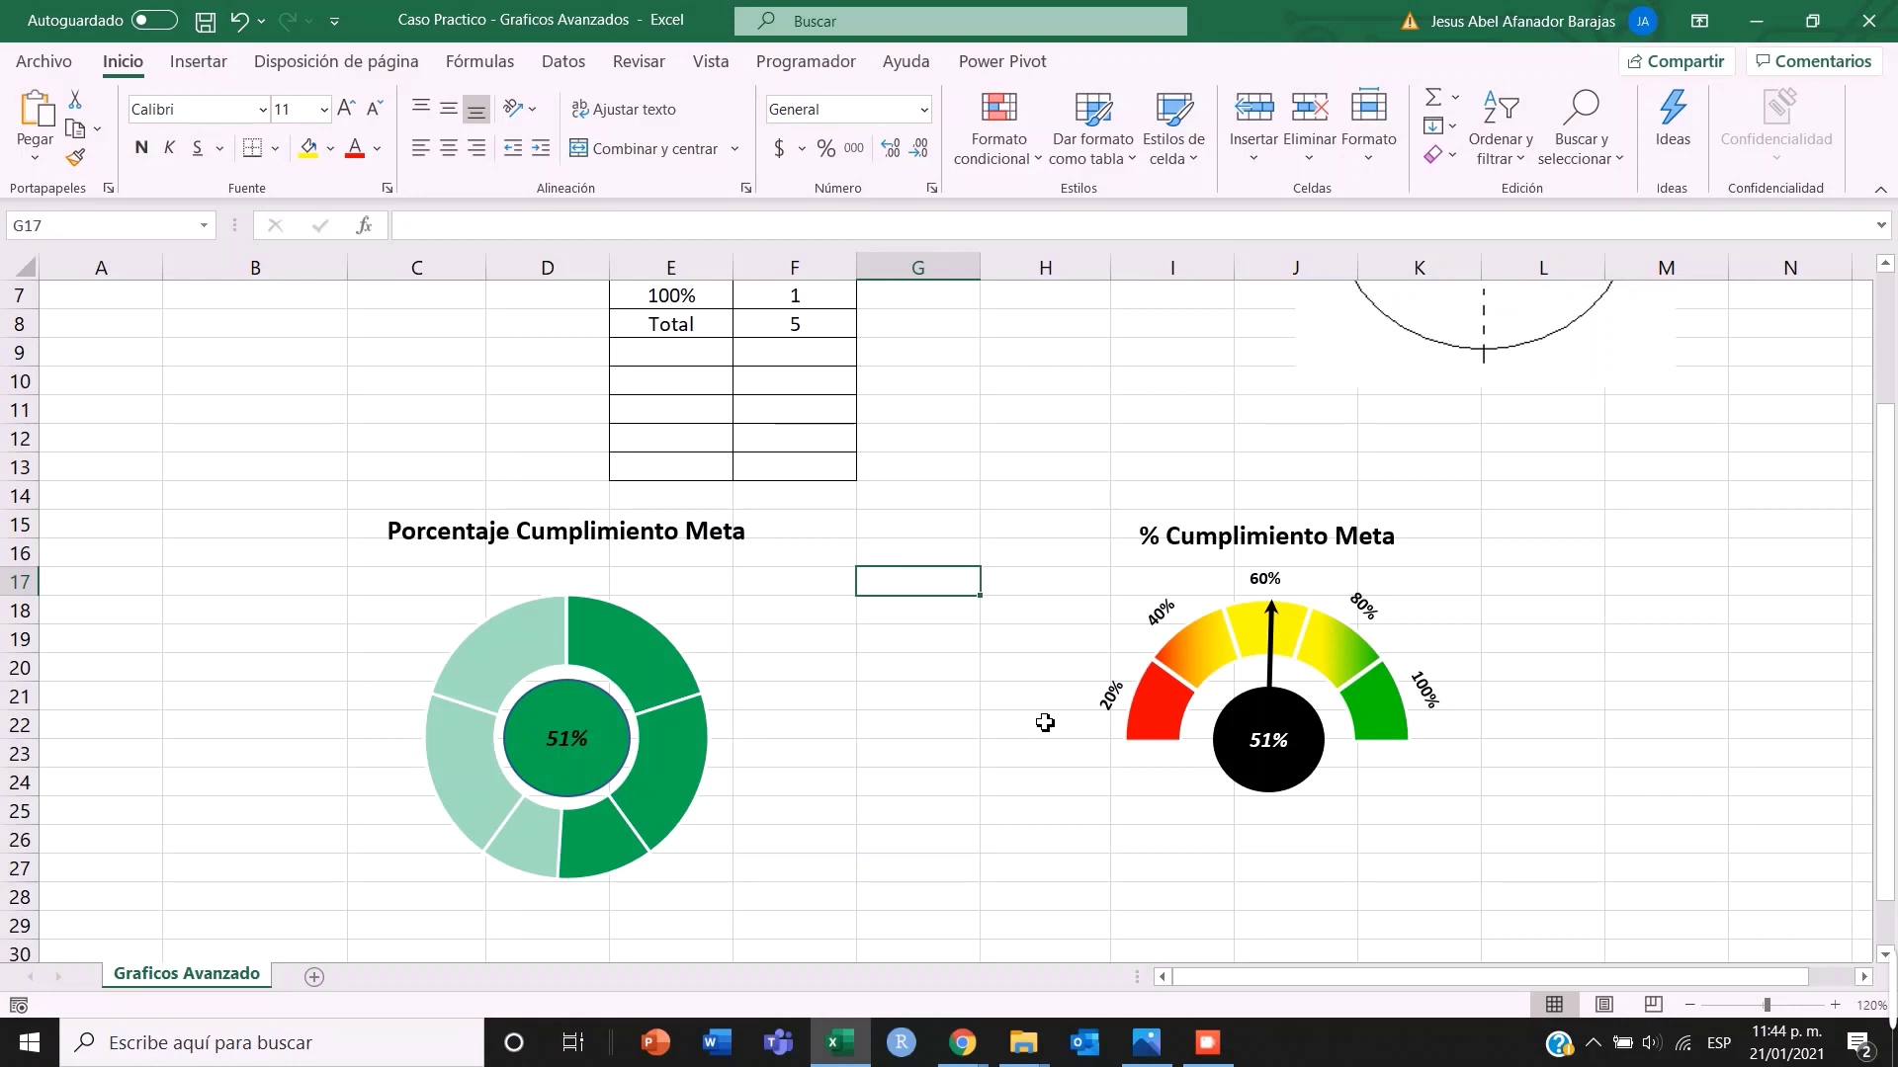
{"action": "scroll", "coordinate": [1042, 721], "scroll_direction": "up", "scroll_amount": 2}
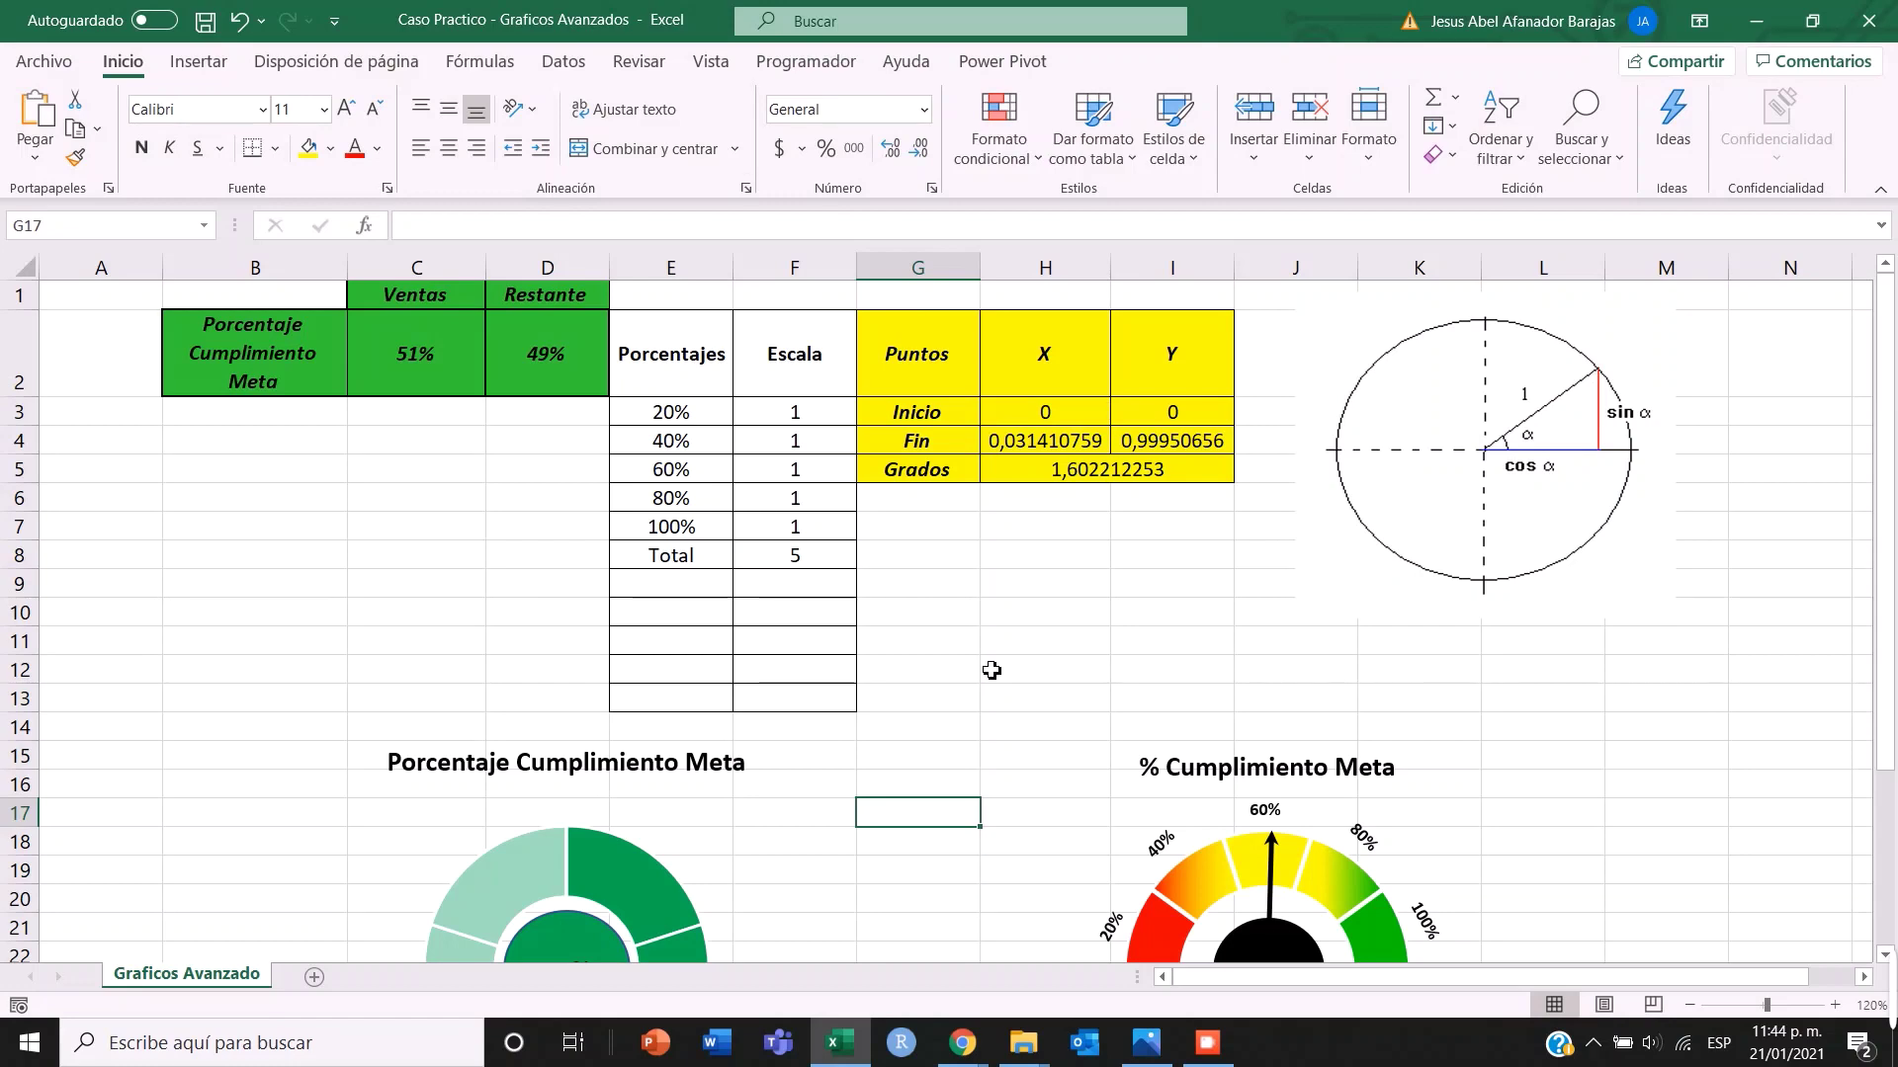
{"action": "scroll", "coordinate": [991, 670], "scroll_direction": "down", "scroll_amount": 4}
{"action": "scroll", "coordinate": [894, 657], "scroll_direction": "up", "scroll_amount": 2}
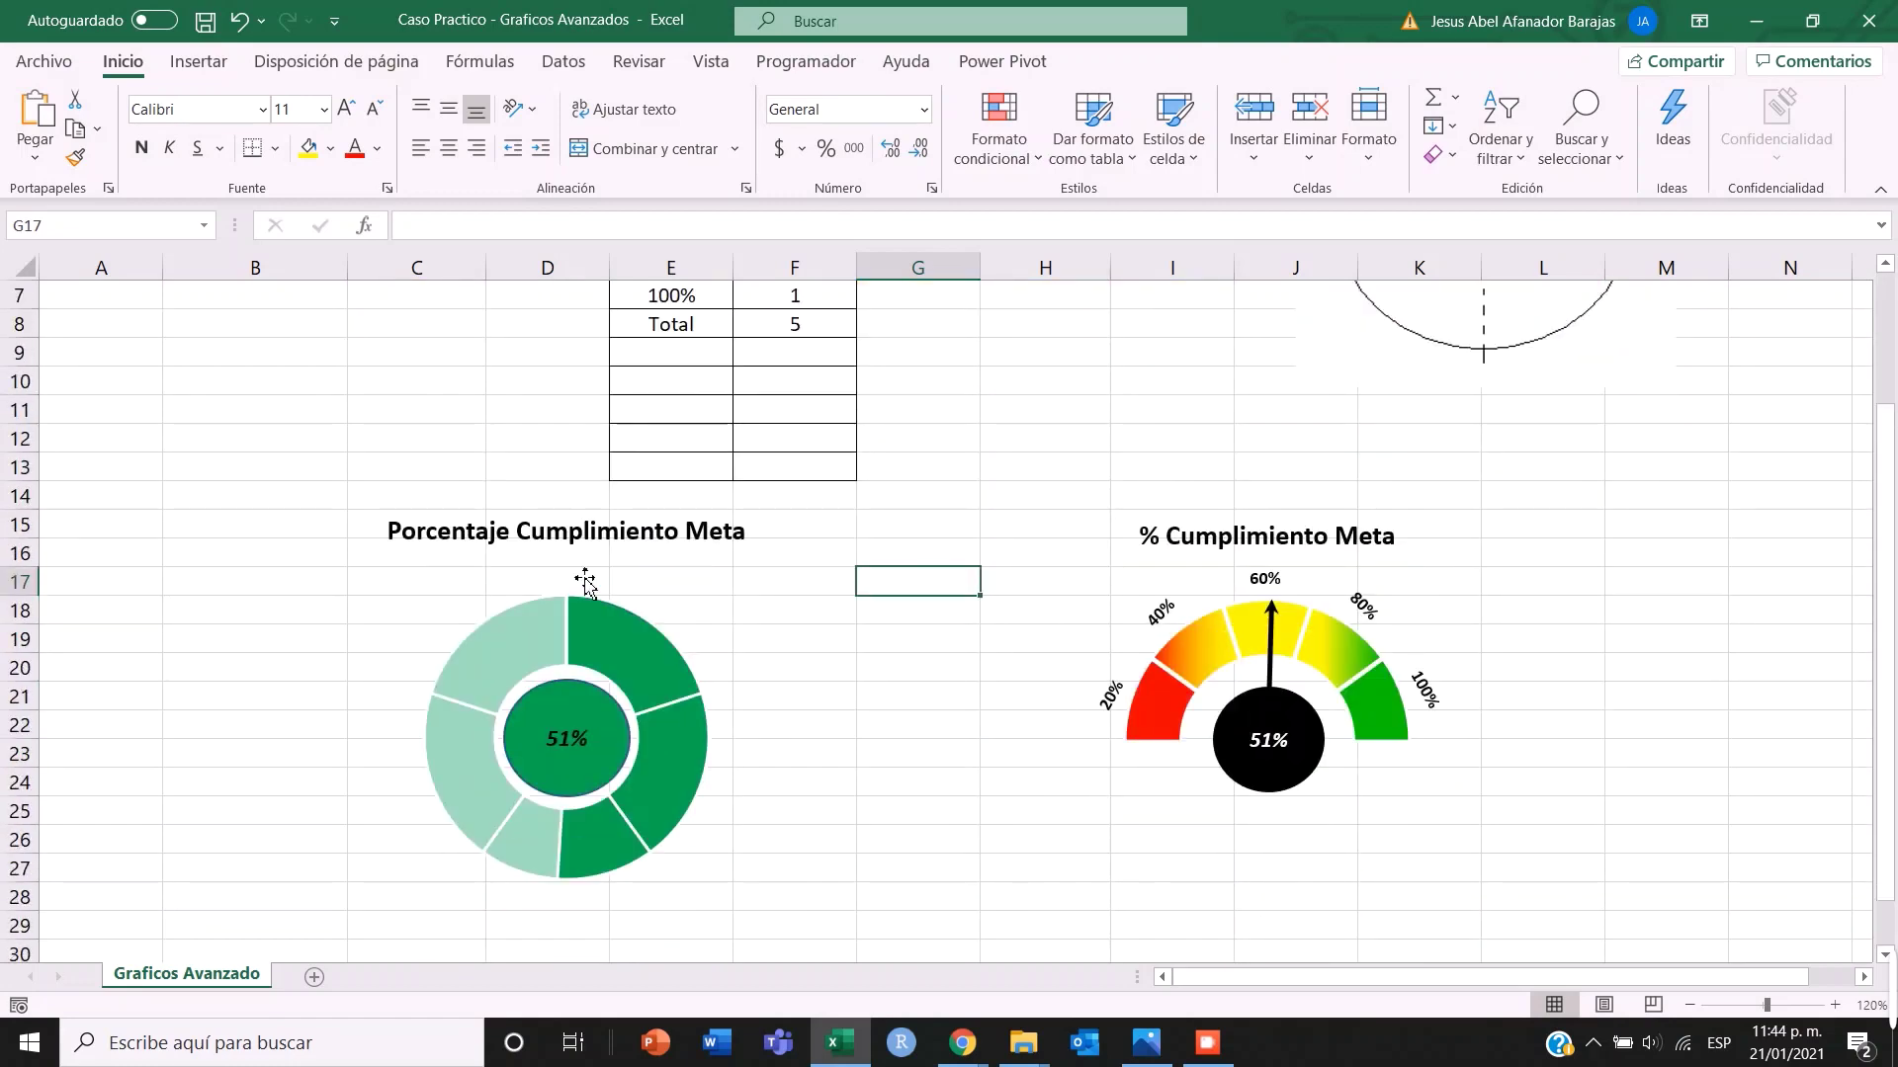
- Move the finished doughnut chart down to about row 26 and the gauge chart to about row 28, clearing the area below the tables
{"action": "left_click", "coordinate": [1208, 635]}
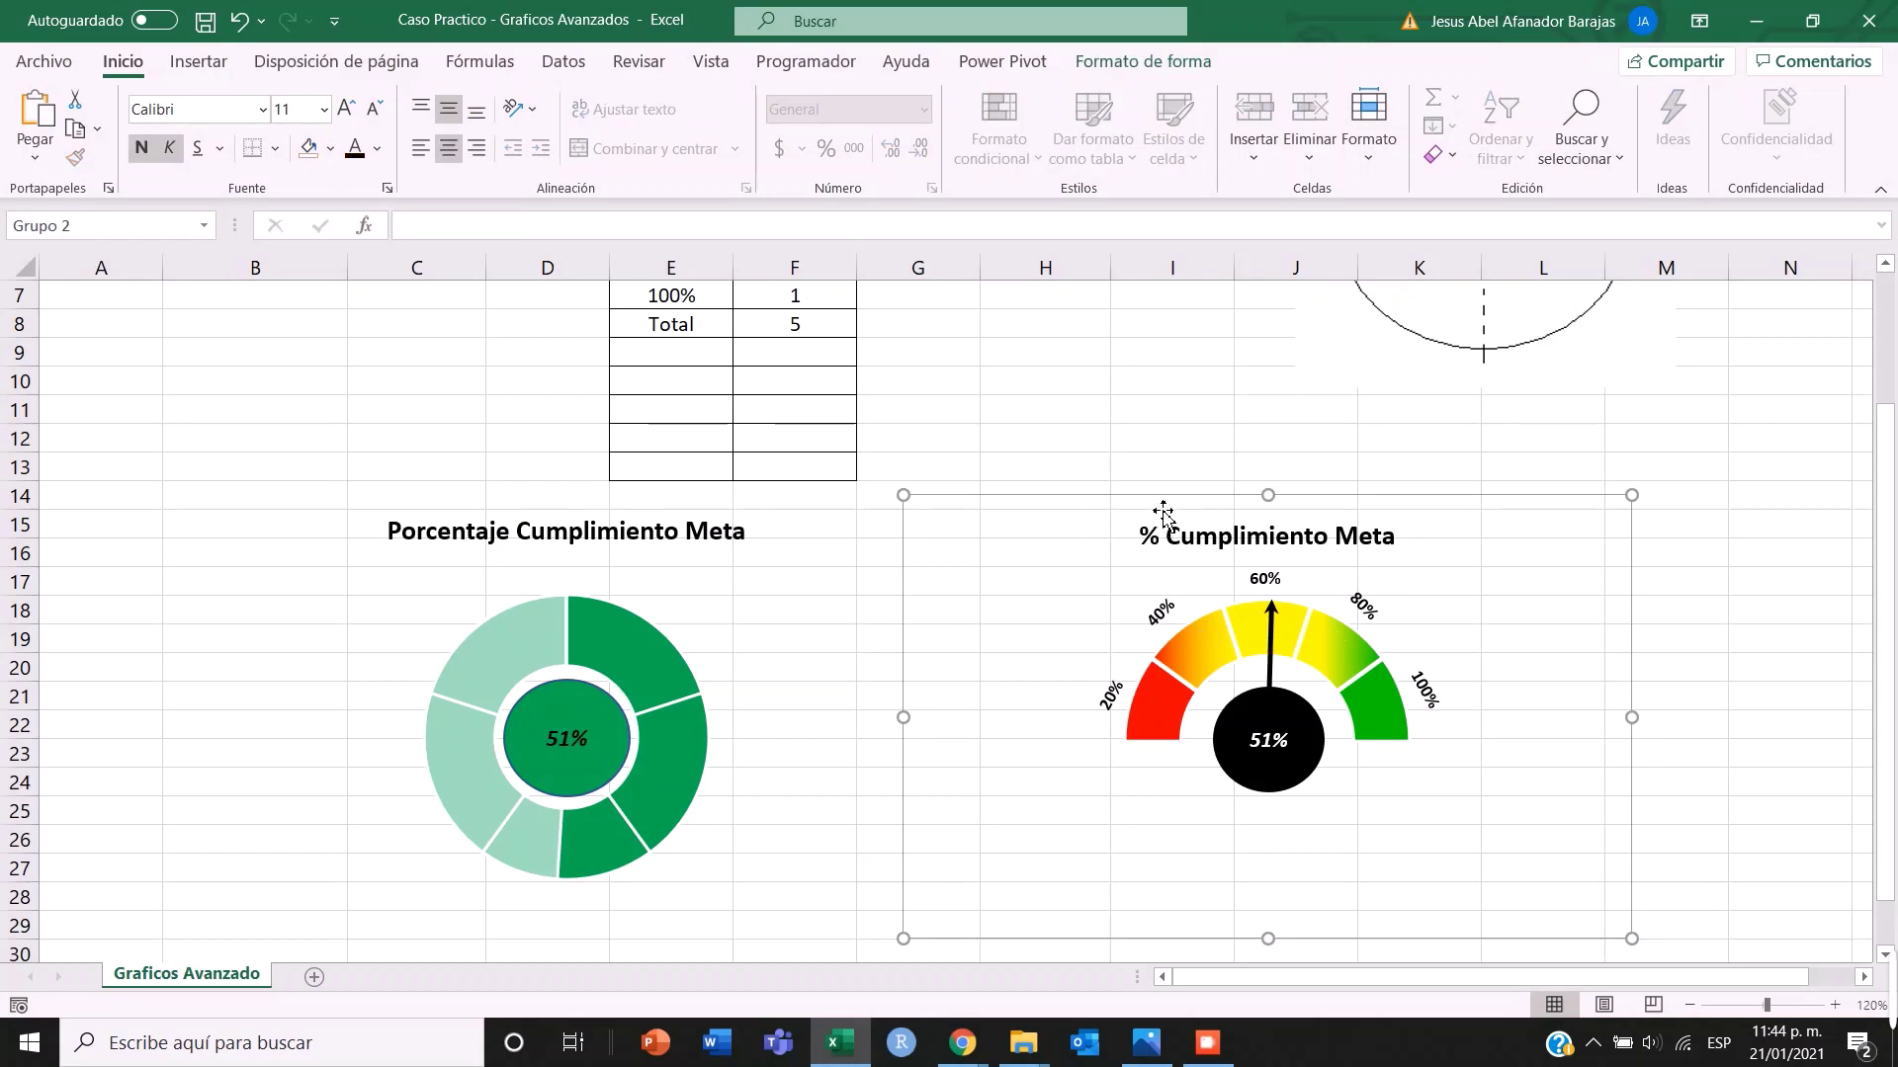
{"action": "left_click_drag", "start_coordinate": [1164, 514], "coordinate": [1445, 692]}
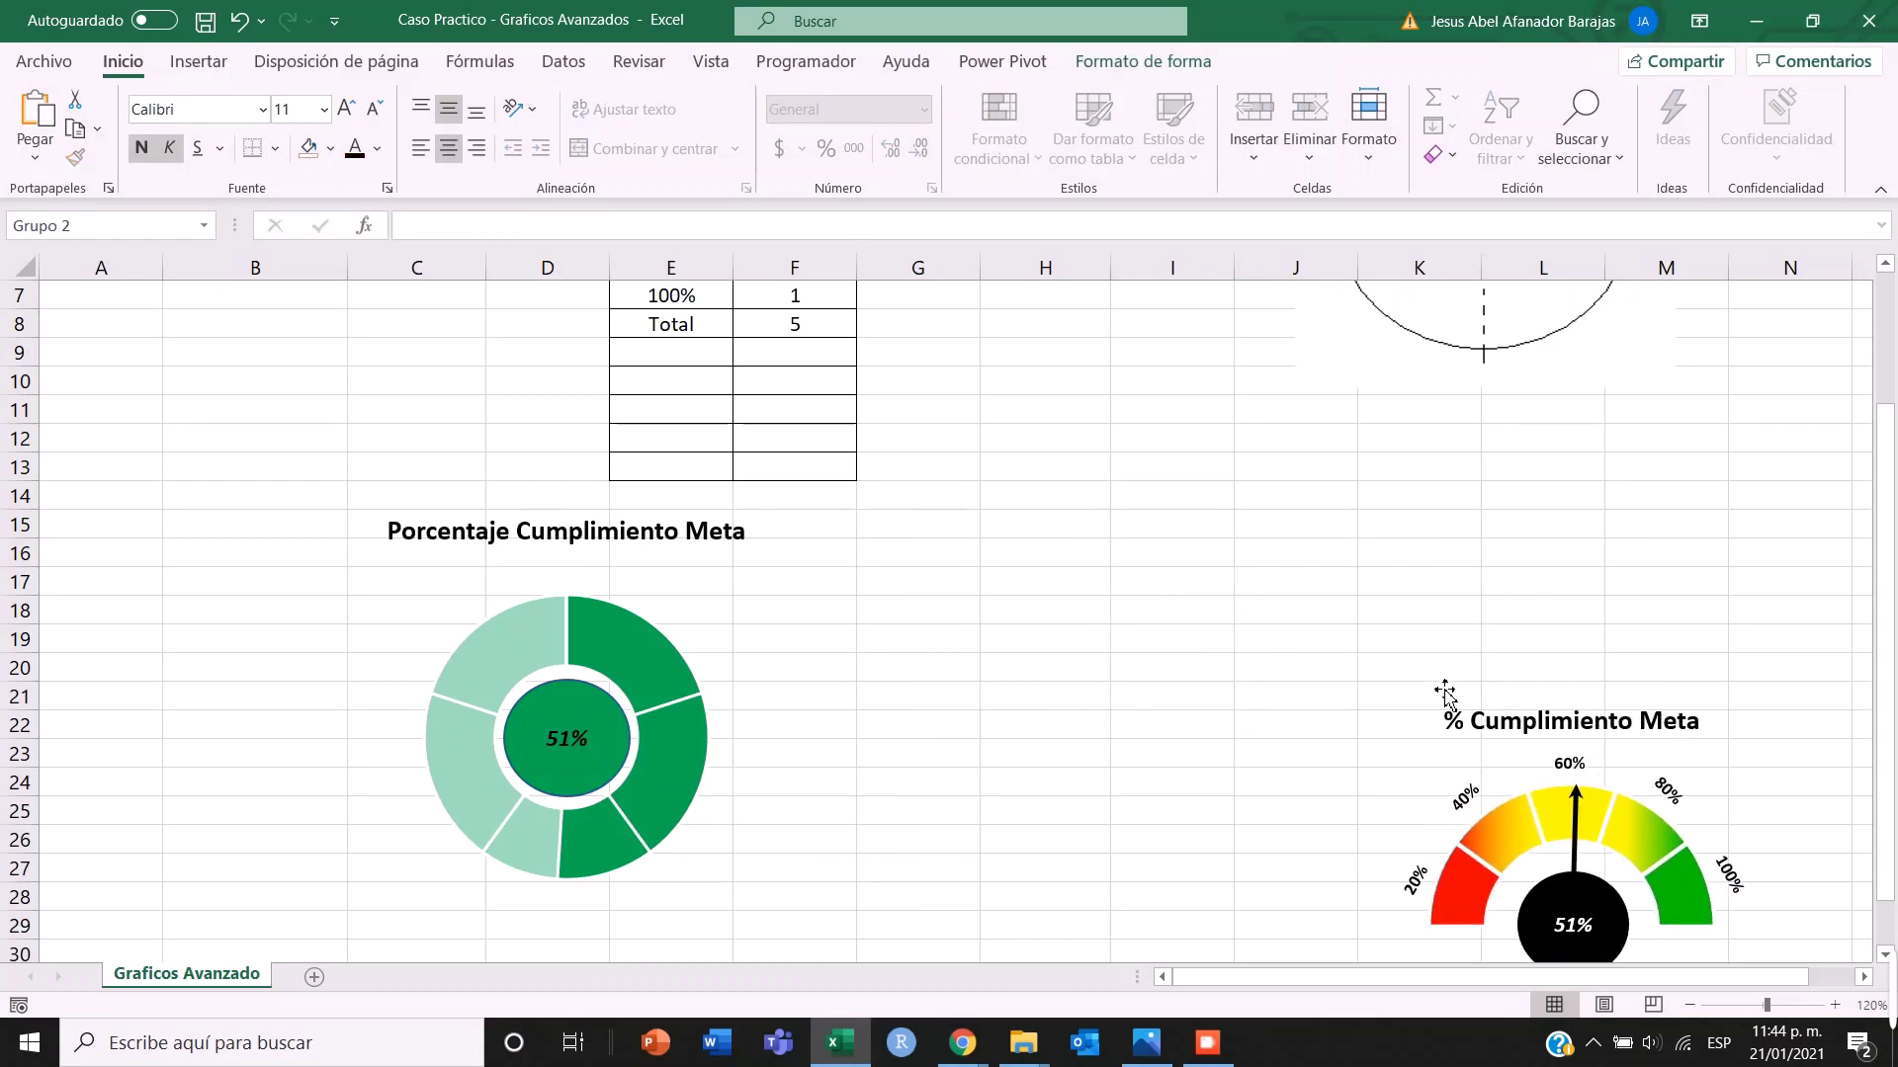
{"action": "left_click", "coordinate": [605, 522]}
{"action": "left_click_drag", "start_coordinate": [605, 522], "coordinate": [608, 862]}
{"action": "scroll", "coordinate": [695, 791], "scroll_direction": "down", "scroll_amount": 4}
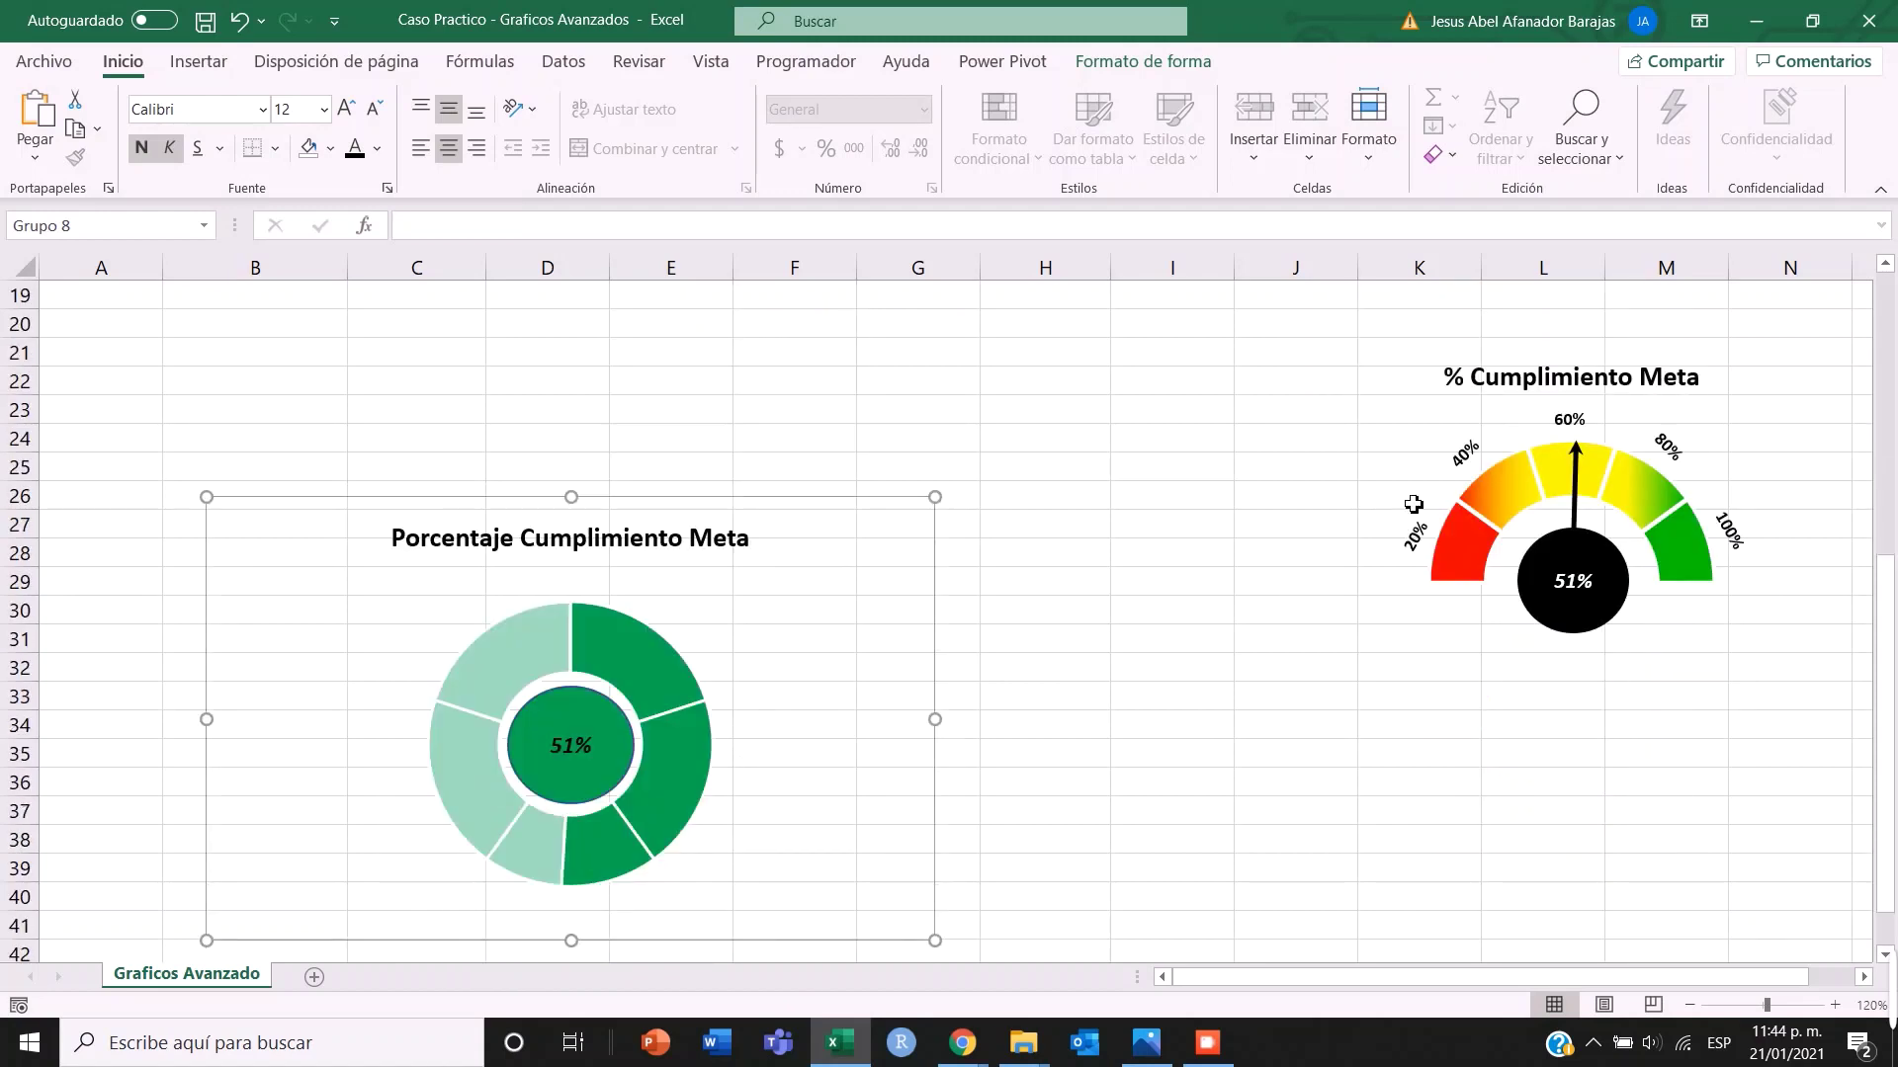
{"action": "left_click", "coordinate": [1544, 393]}
{"action": "left_click_drag", "start_coordinate": [1524, 348], "coordinate": [1488, 578]}
{"action": "scroll", "coordinate": [991, 593], "scroll_direction": "up", "scroll_amount": 6}
{"action": "left_click", "coordinate": [1066, 646]}
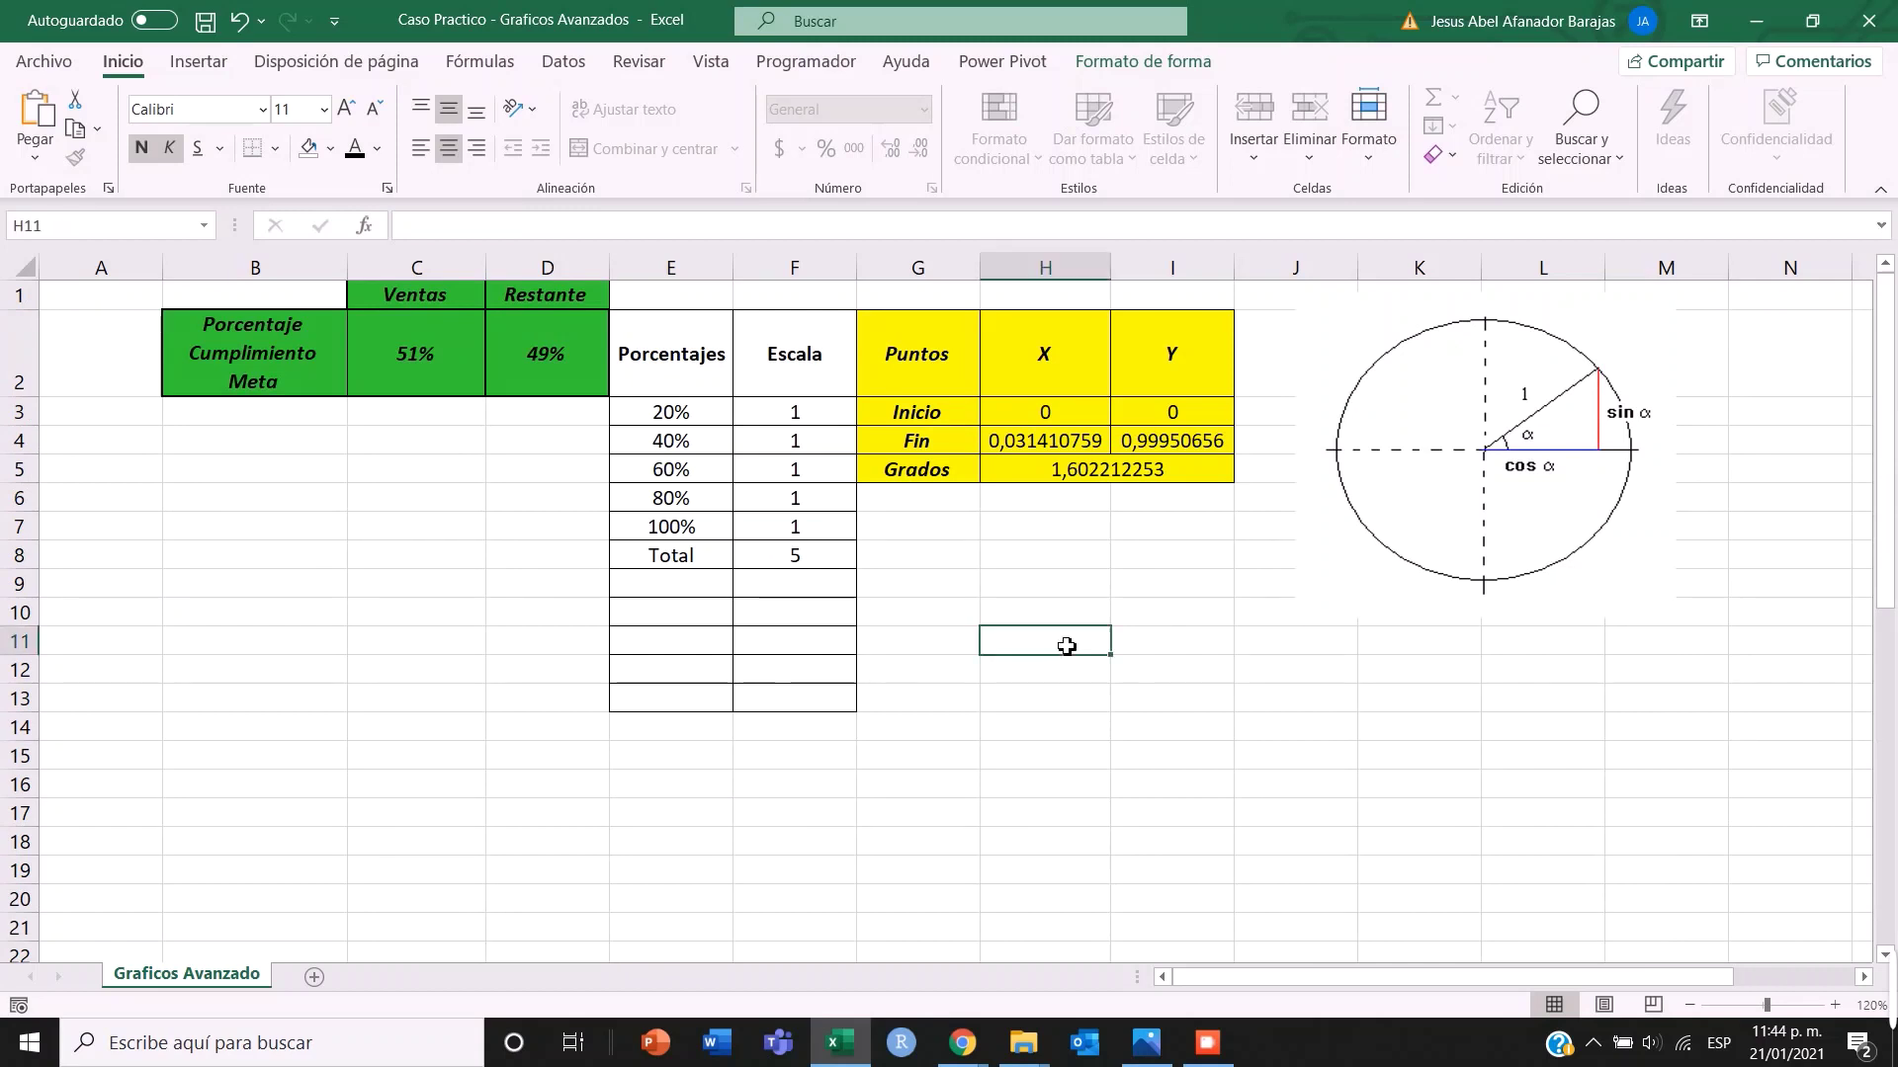
- Insert a blank doughnut chart and place it below the yellow Puntos table, starting around row 12 in column G
{"action": "left_click", "coordinate": [196, 61]}
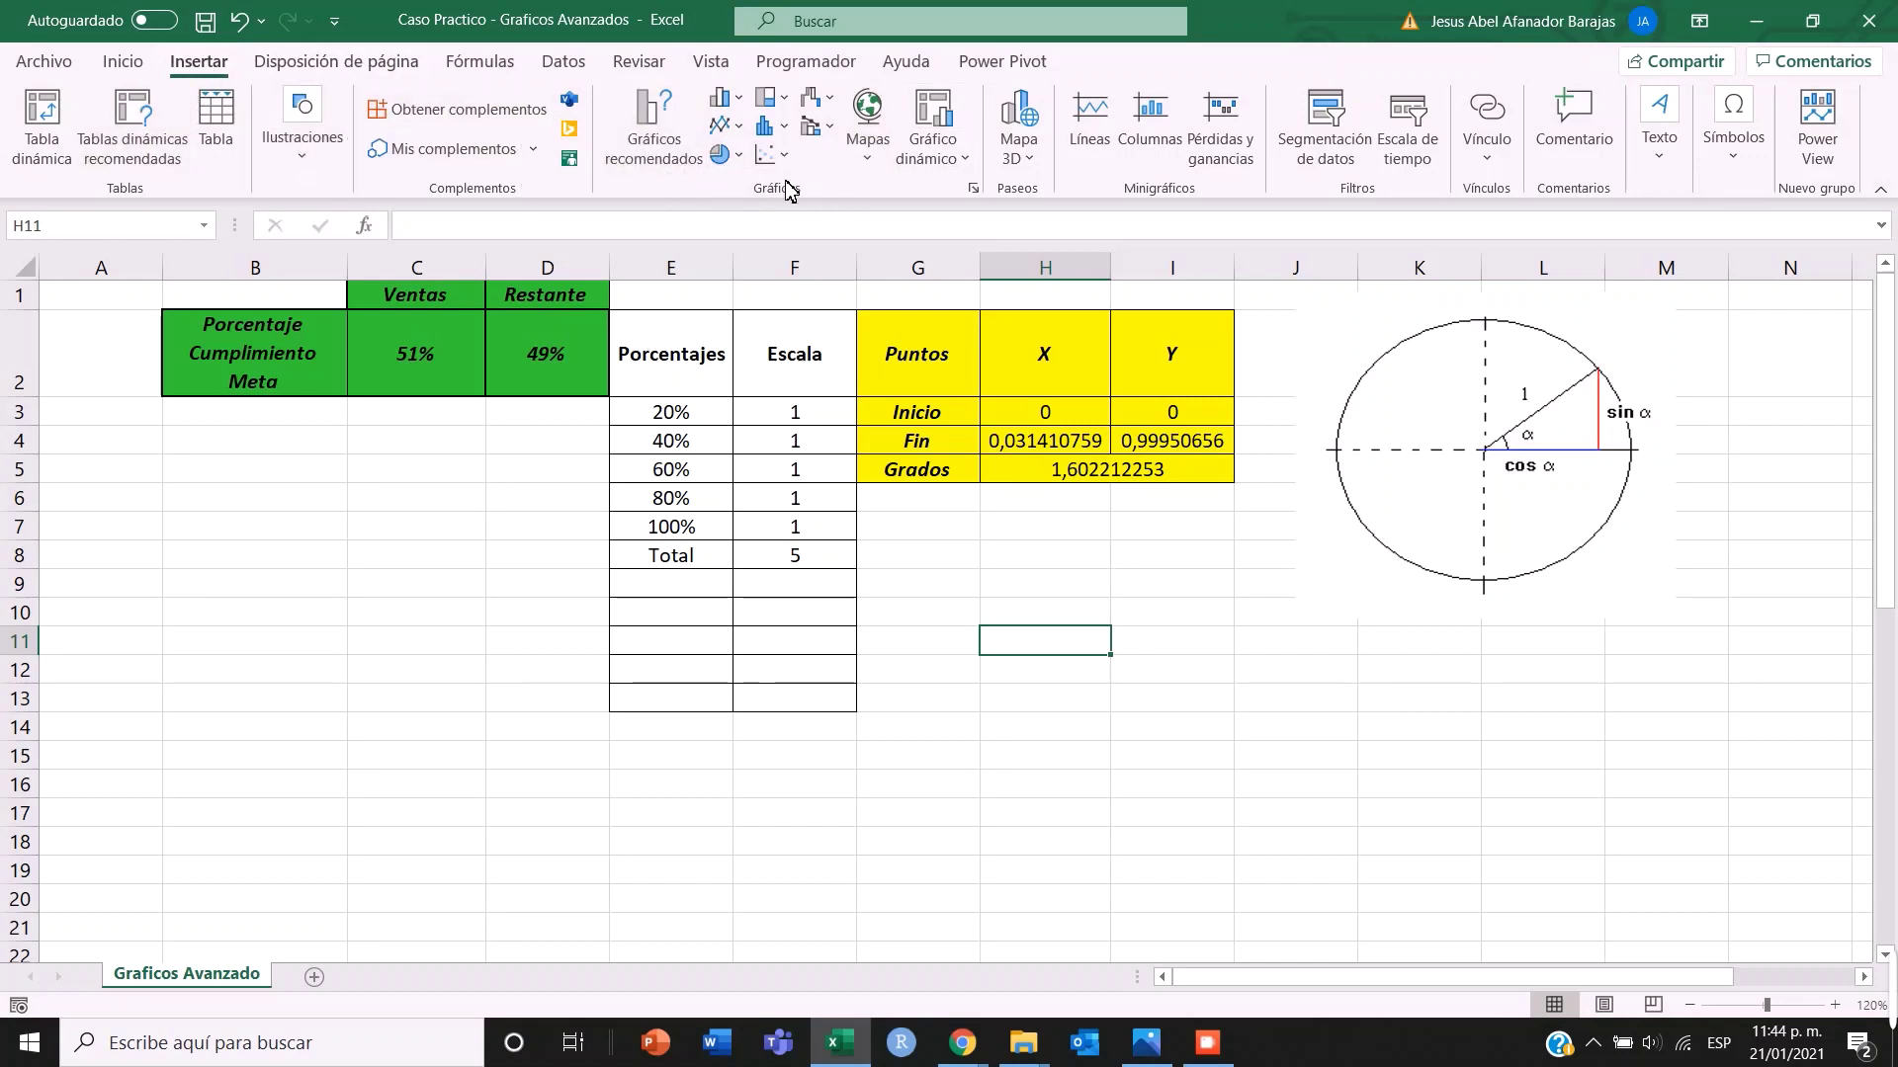
{"action": "left_click", "coordinate": [729, 154]}
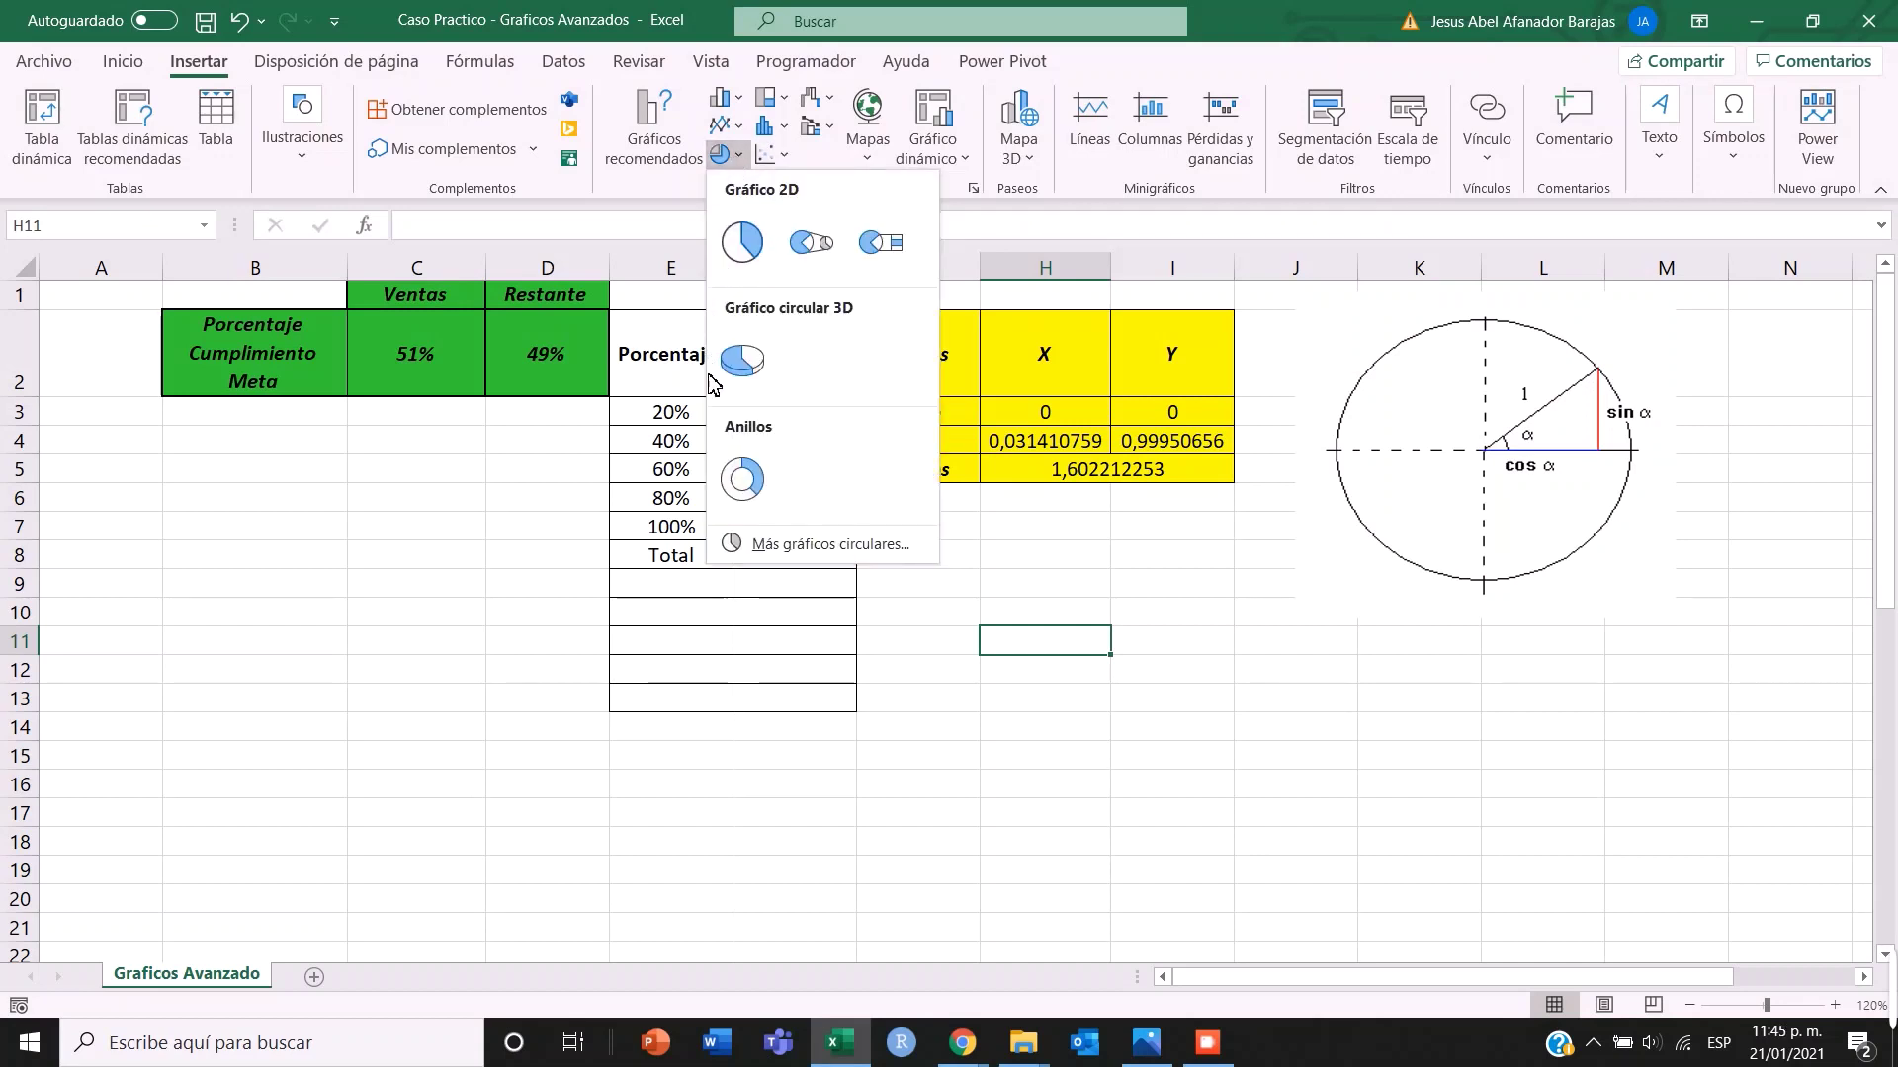
{"action": "left_click", "coordinate": [742, 480]}
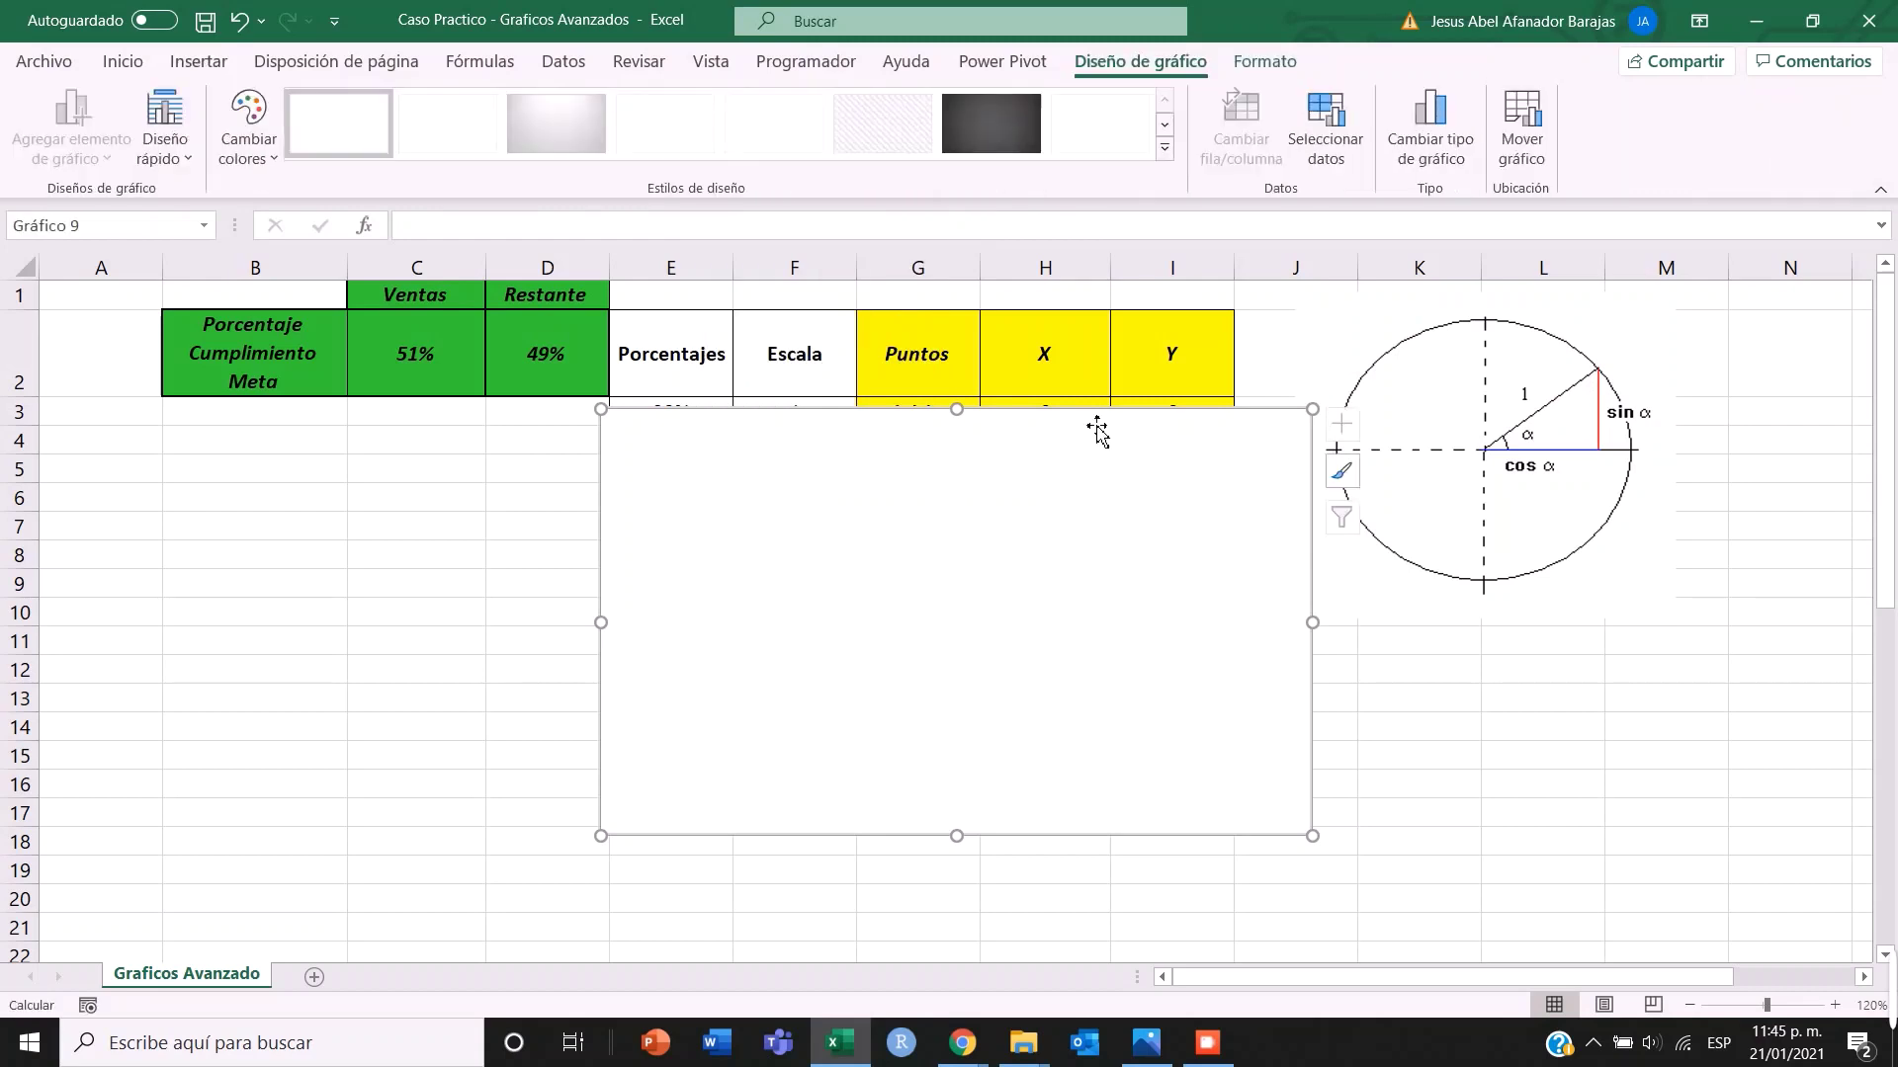
{"action": "left_click_drag", "start_coordinate": [1052, 425], "coordinate": [1409, 560]}
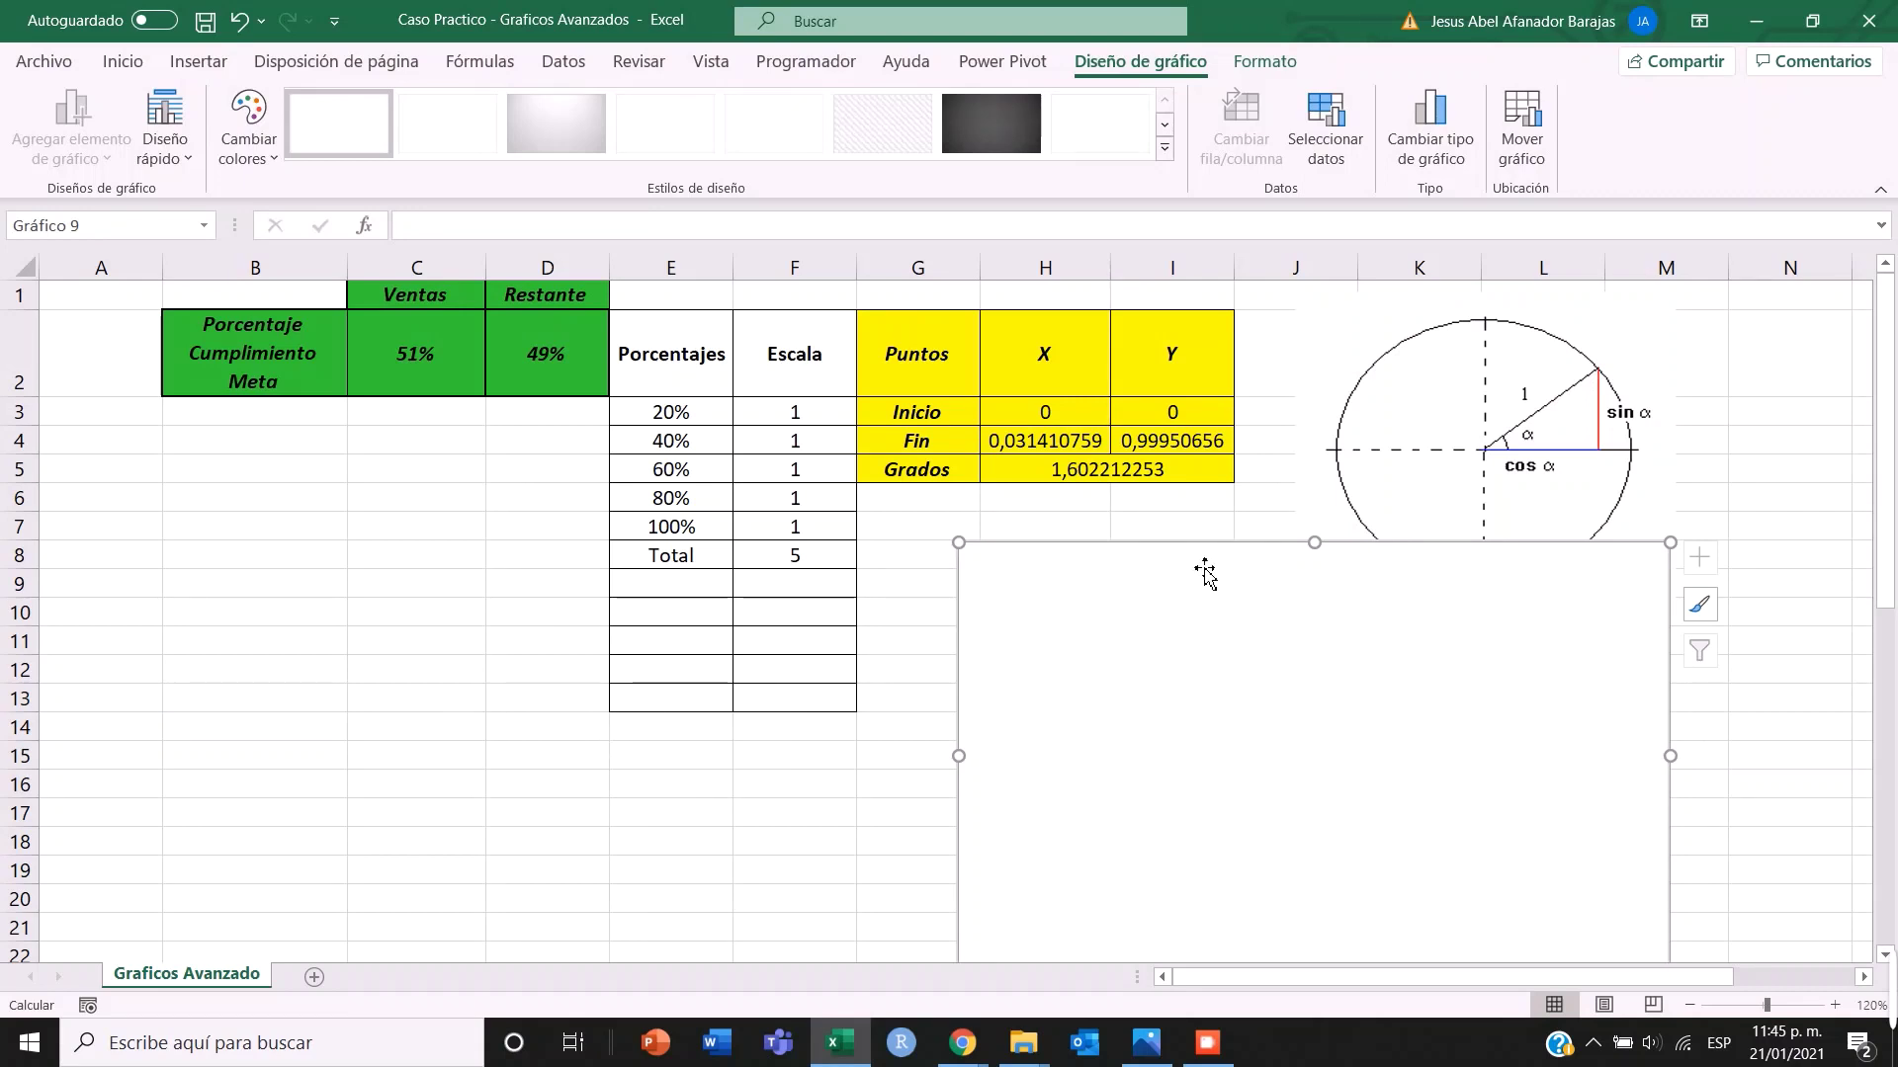
{"action": "left_click_drag", "start_coordinate": [1201, 565], "coordinate": [1131, 686]}
{"action": "scroll", "coordinate": [1133, 689], "scroll_direction": "down", "scroll_amount": 2}
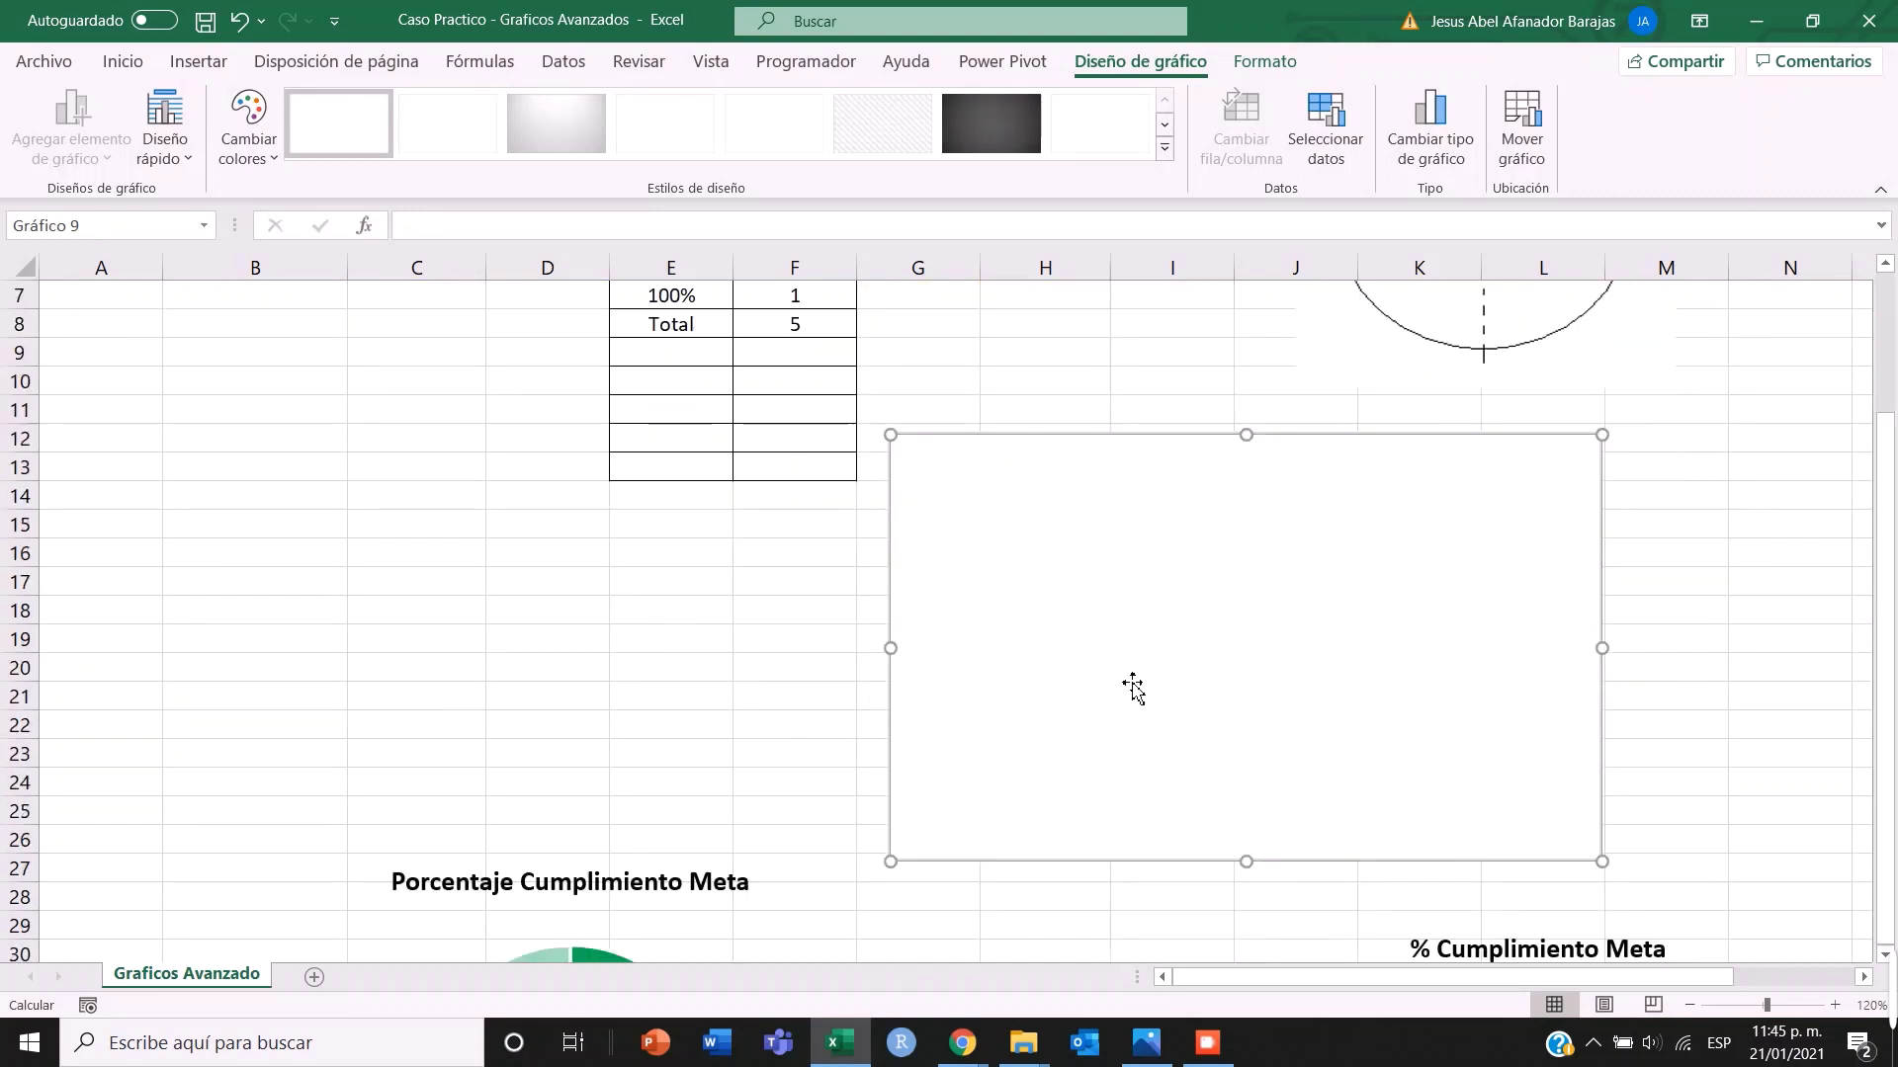
{"action": "scroll", "coordinate": [1137, 682], "scroll_direction": "down", "scroll_amount": 1}
{"action": "scroll", "coordinate": [1246, 453], "scroll_direction": "up", "scroll_amount": 2}
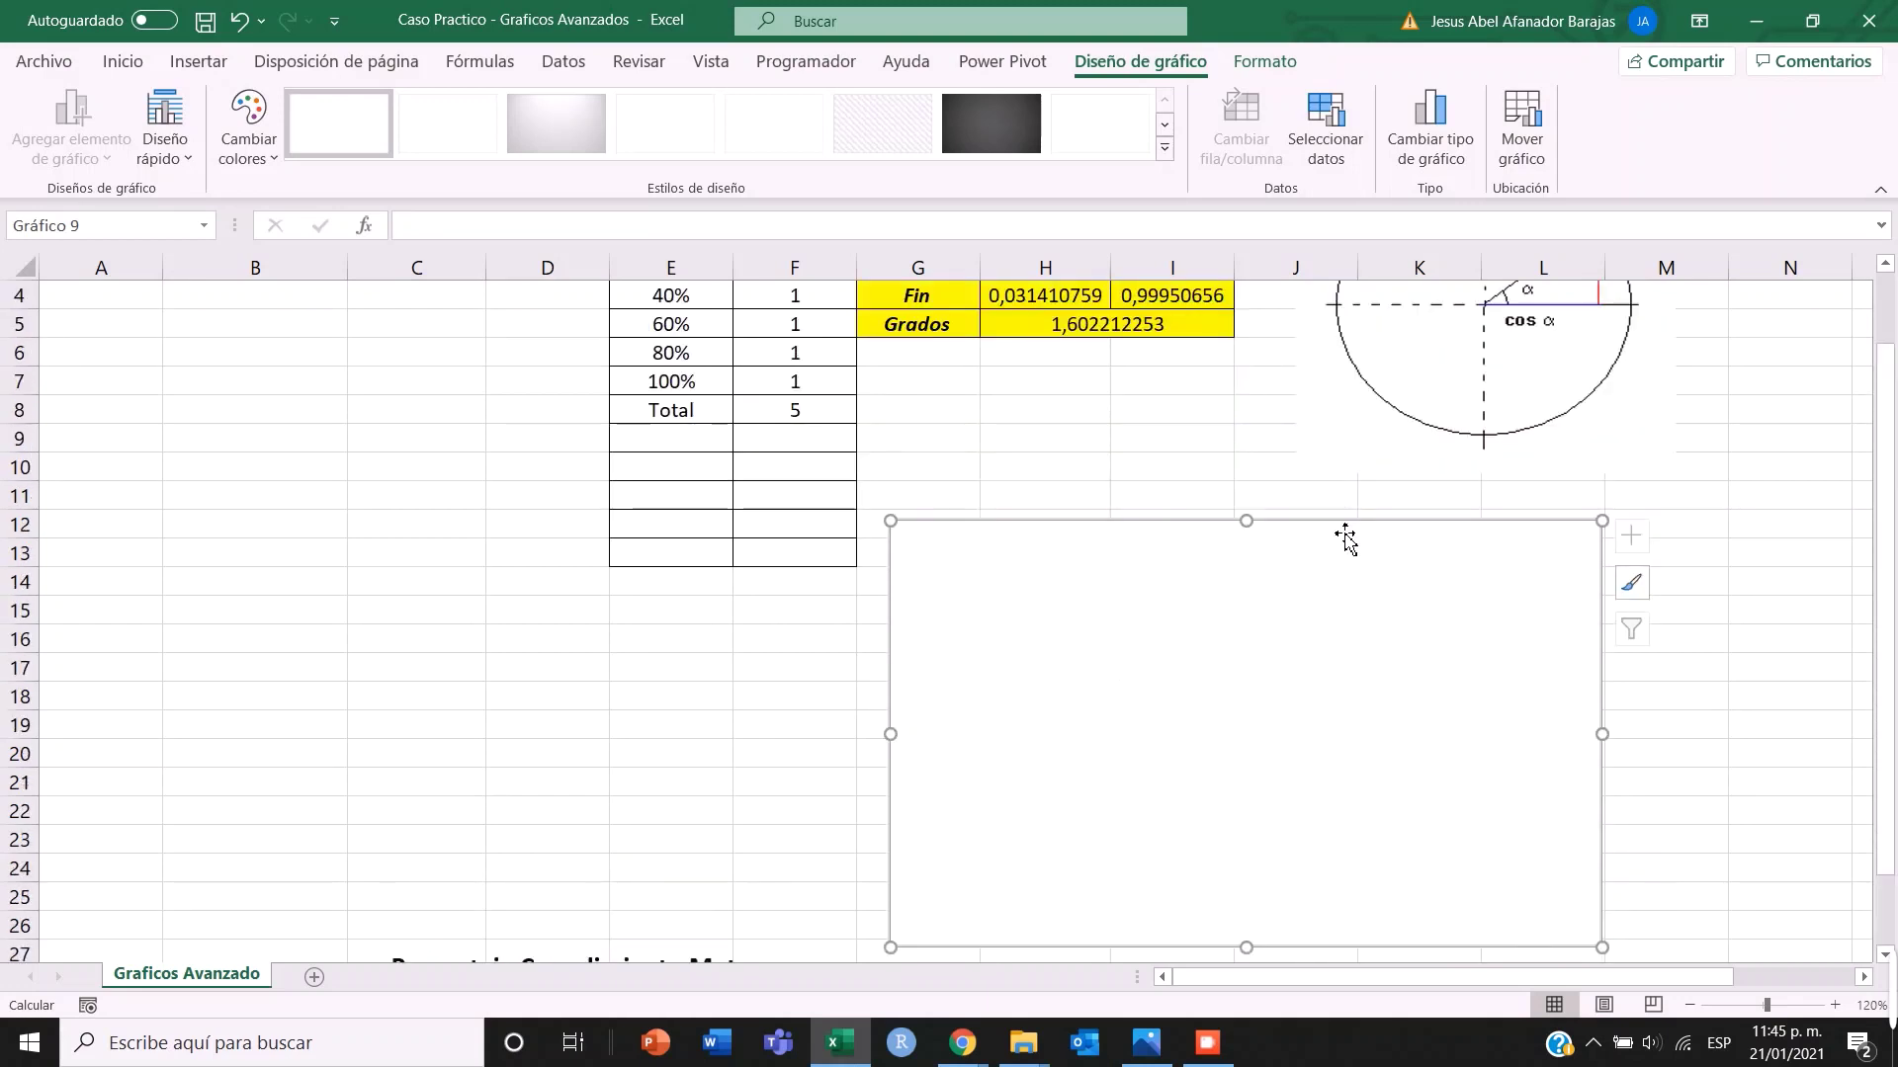
{"action": "left_click_drag", "start_coordinate": [1344, 538], "coordinate": [1398, 525]}
{"action": "scroll", "coordinate": [1285, 555], "scroll_direction": "up", "scroll_amount": 1}
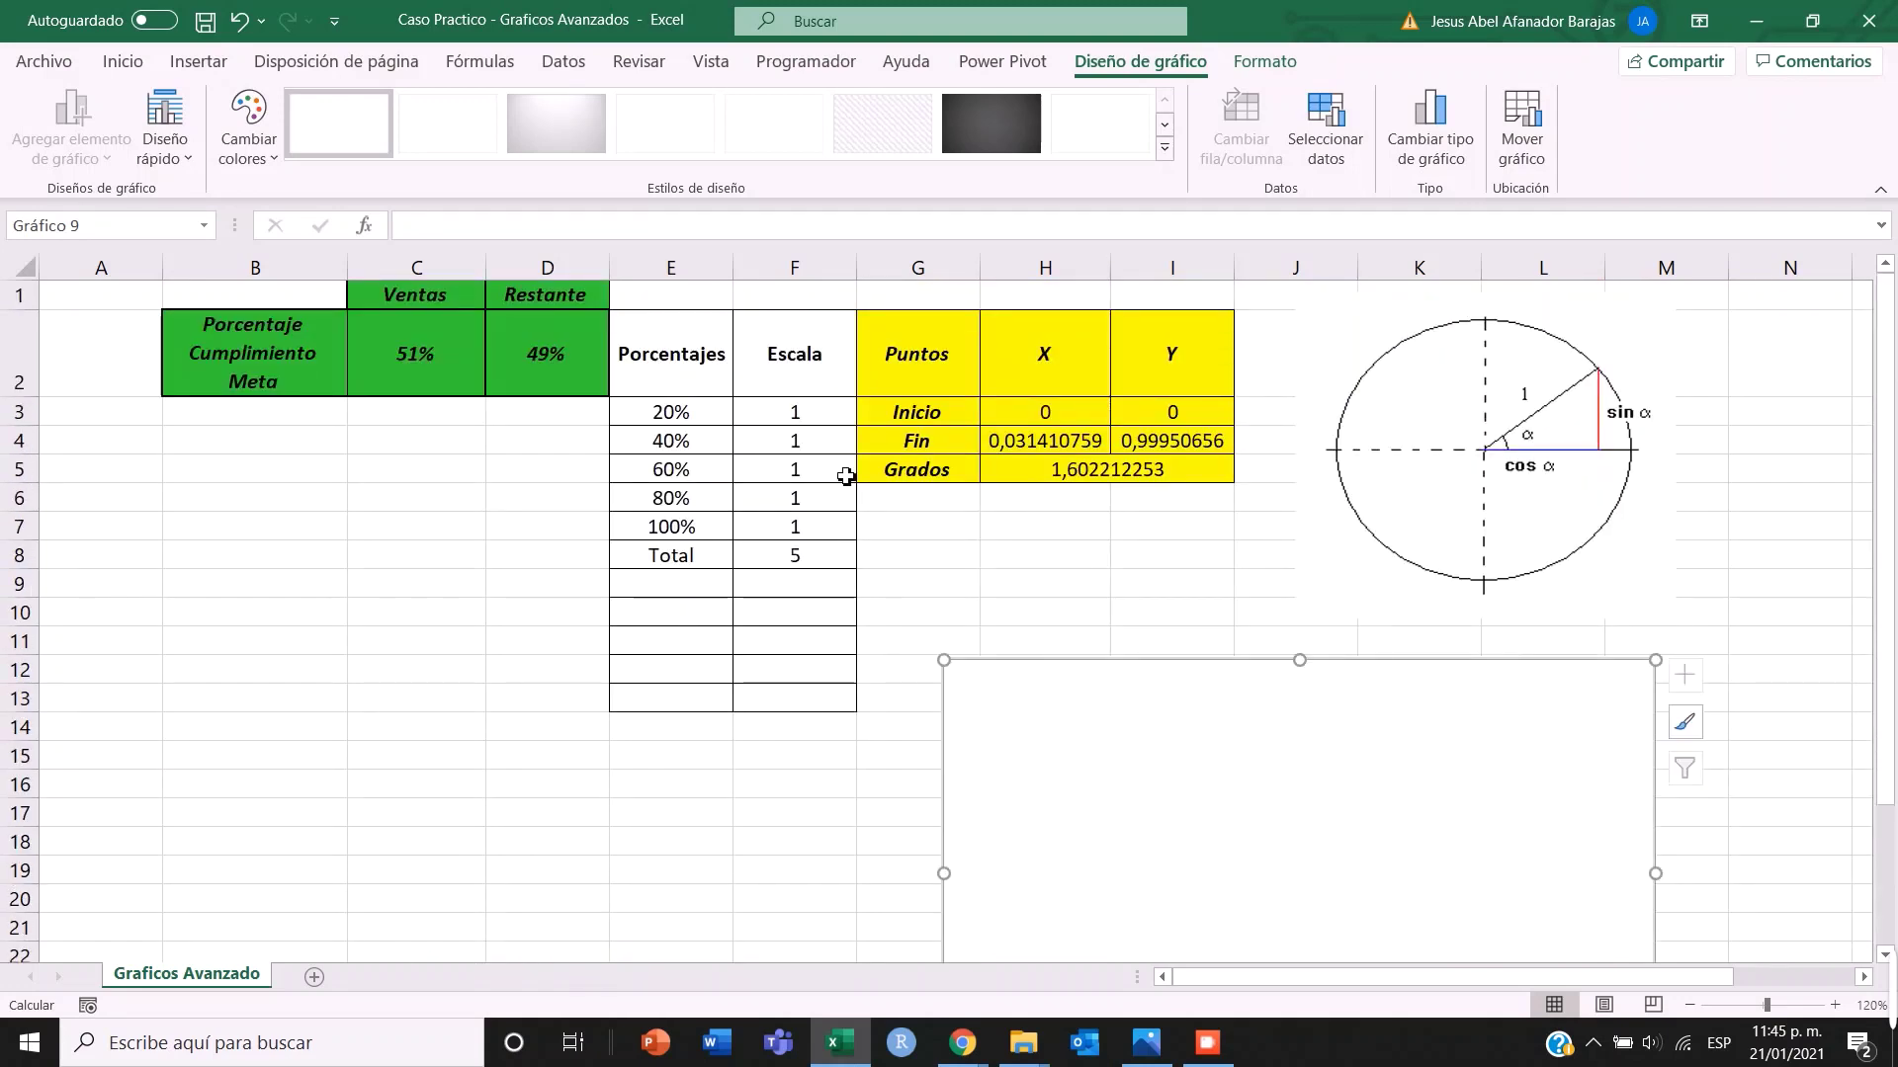
- Review the formulas behind the Ventas percentage in C2 and the Restante percentage in D2
{"action": "left_click", "coordinate": [363, 321]}
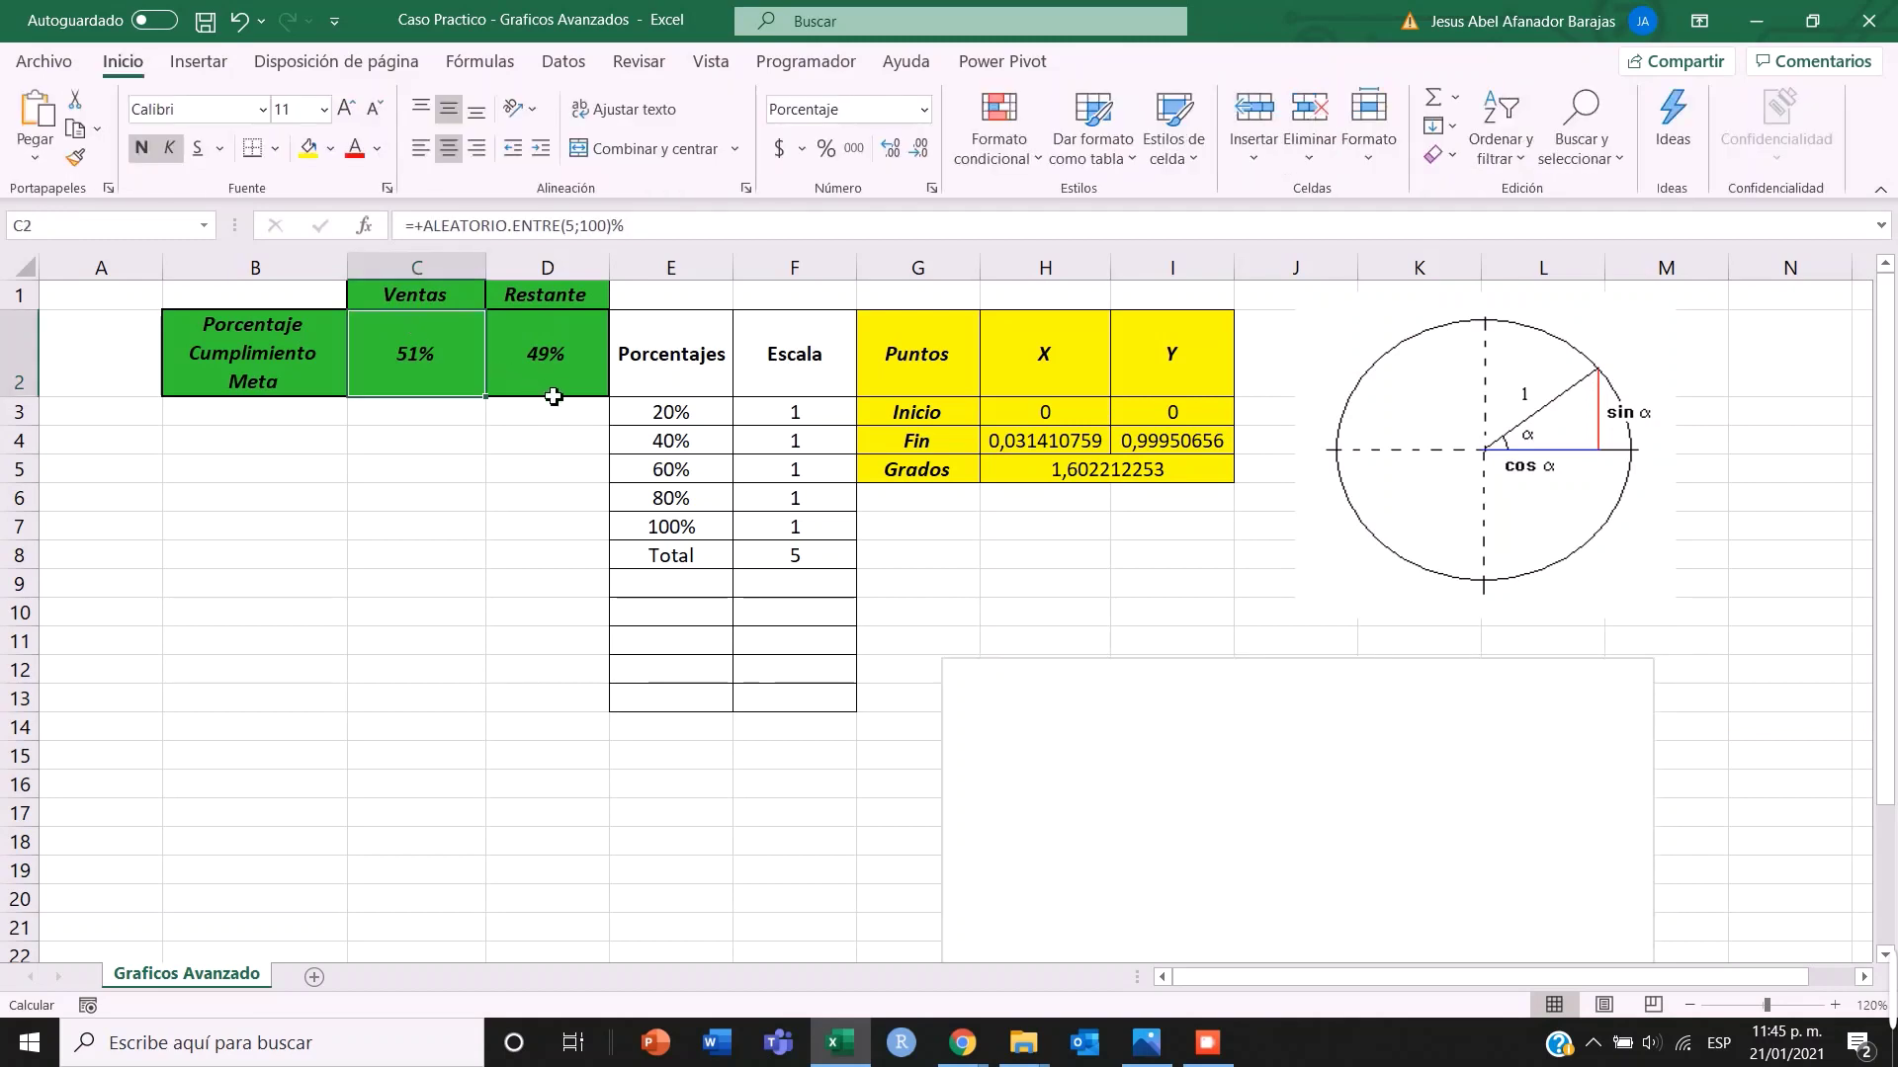
{"action": "left_click", "coordinate": [358, 420]}
{"action": "left_click", "coordinate": [303, 351]}
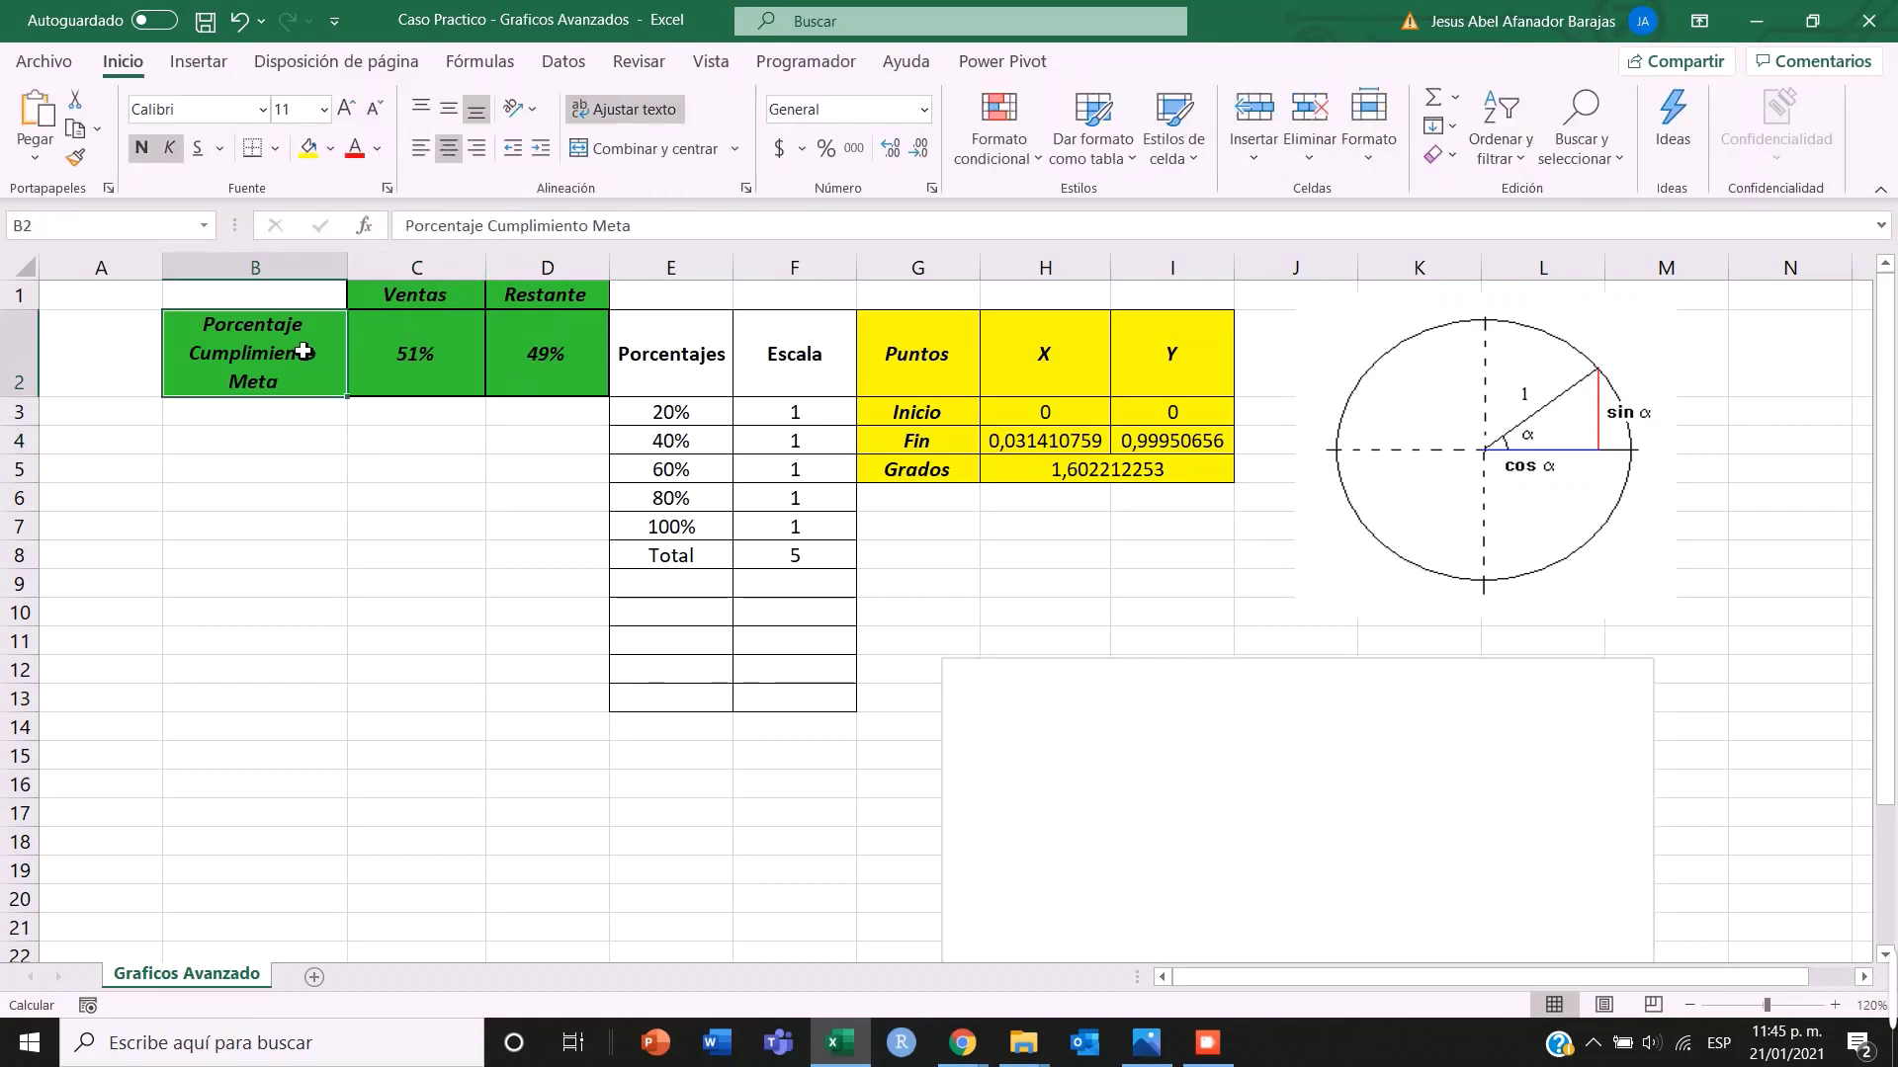
{"action": "left_click", "coordinate": [420, 356]}
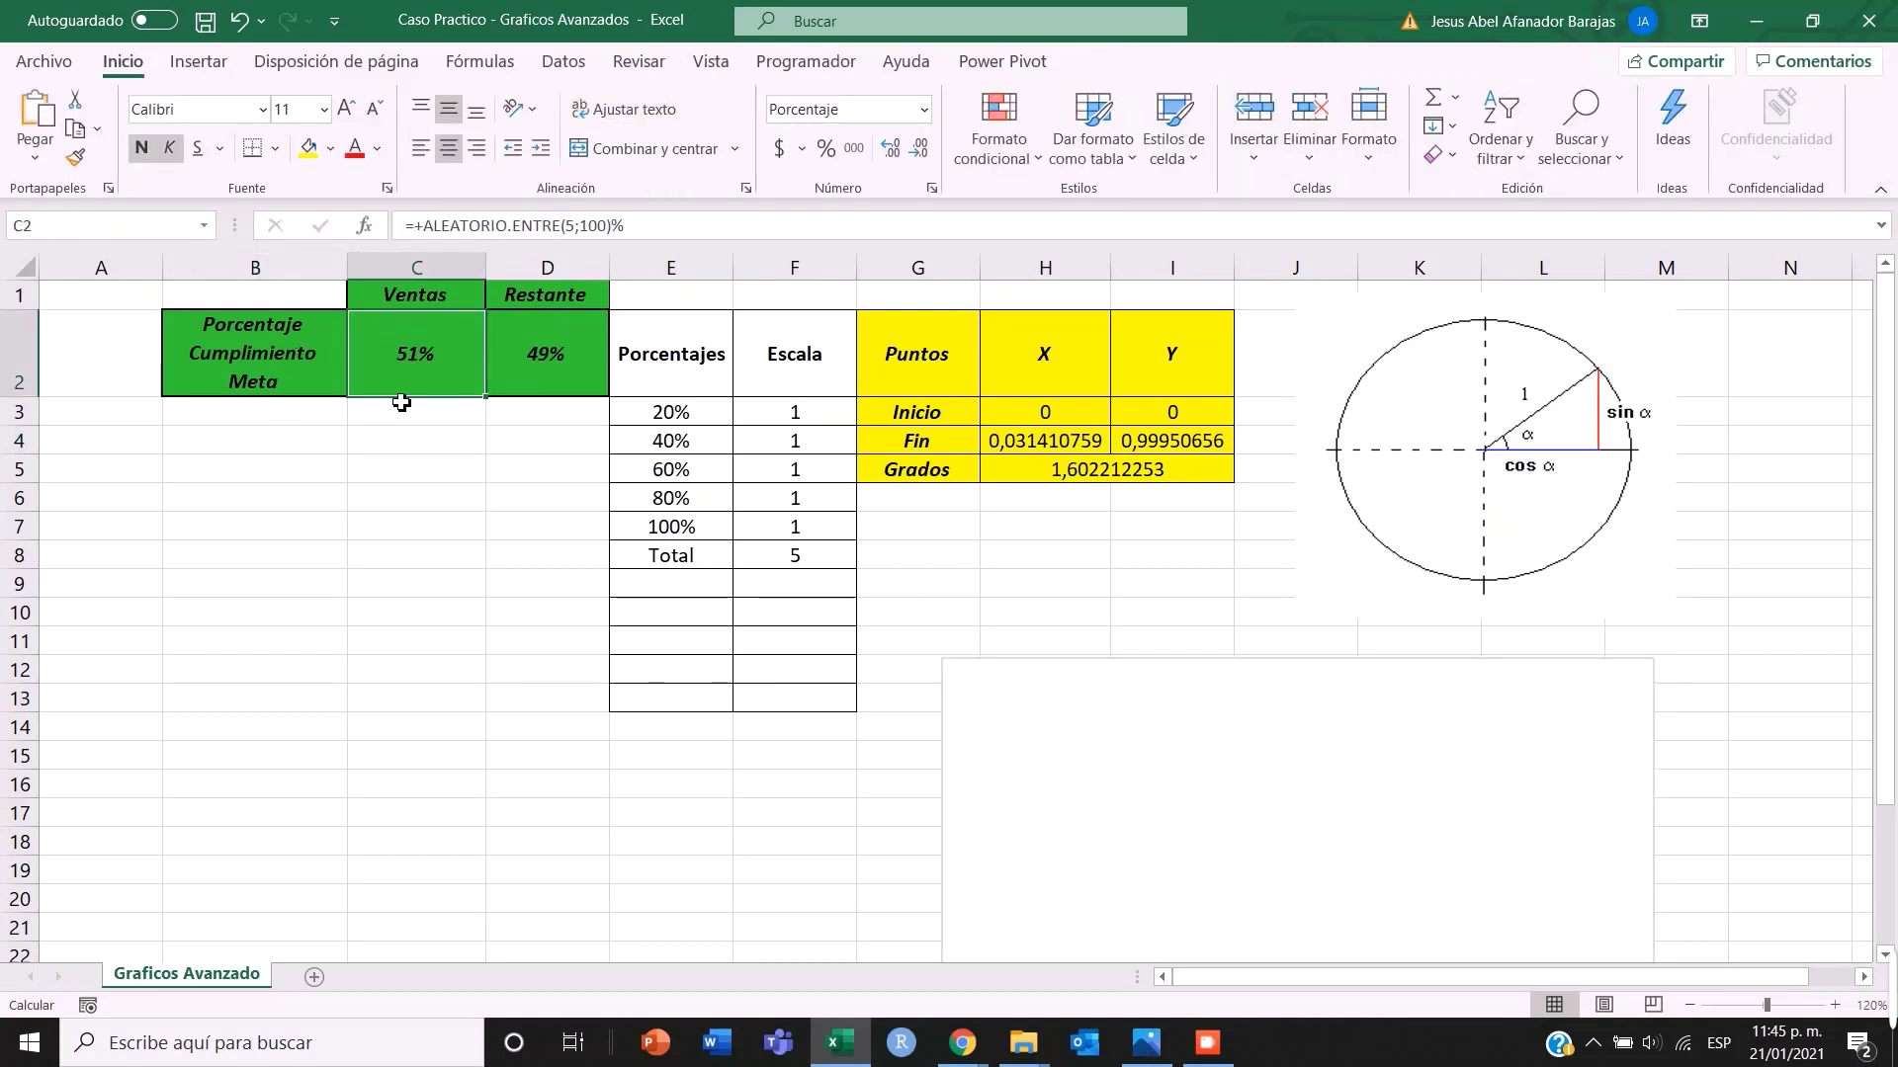
{"action": "left_click", "coordinate": [560, 226]}
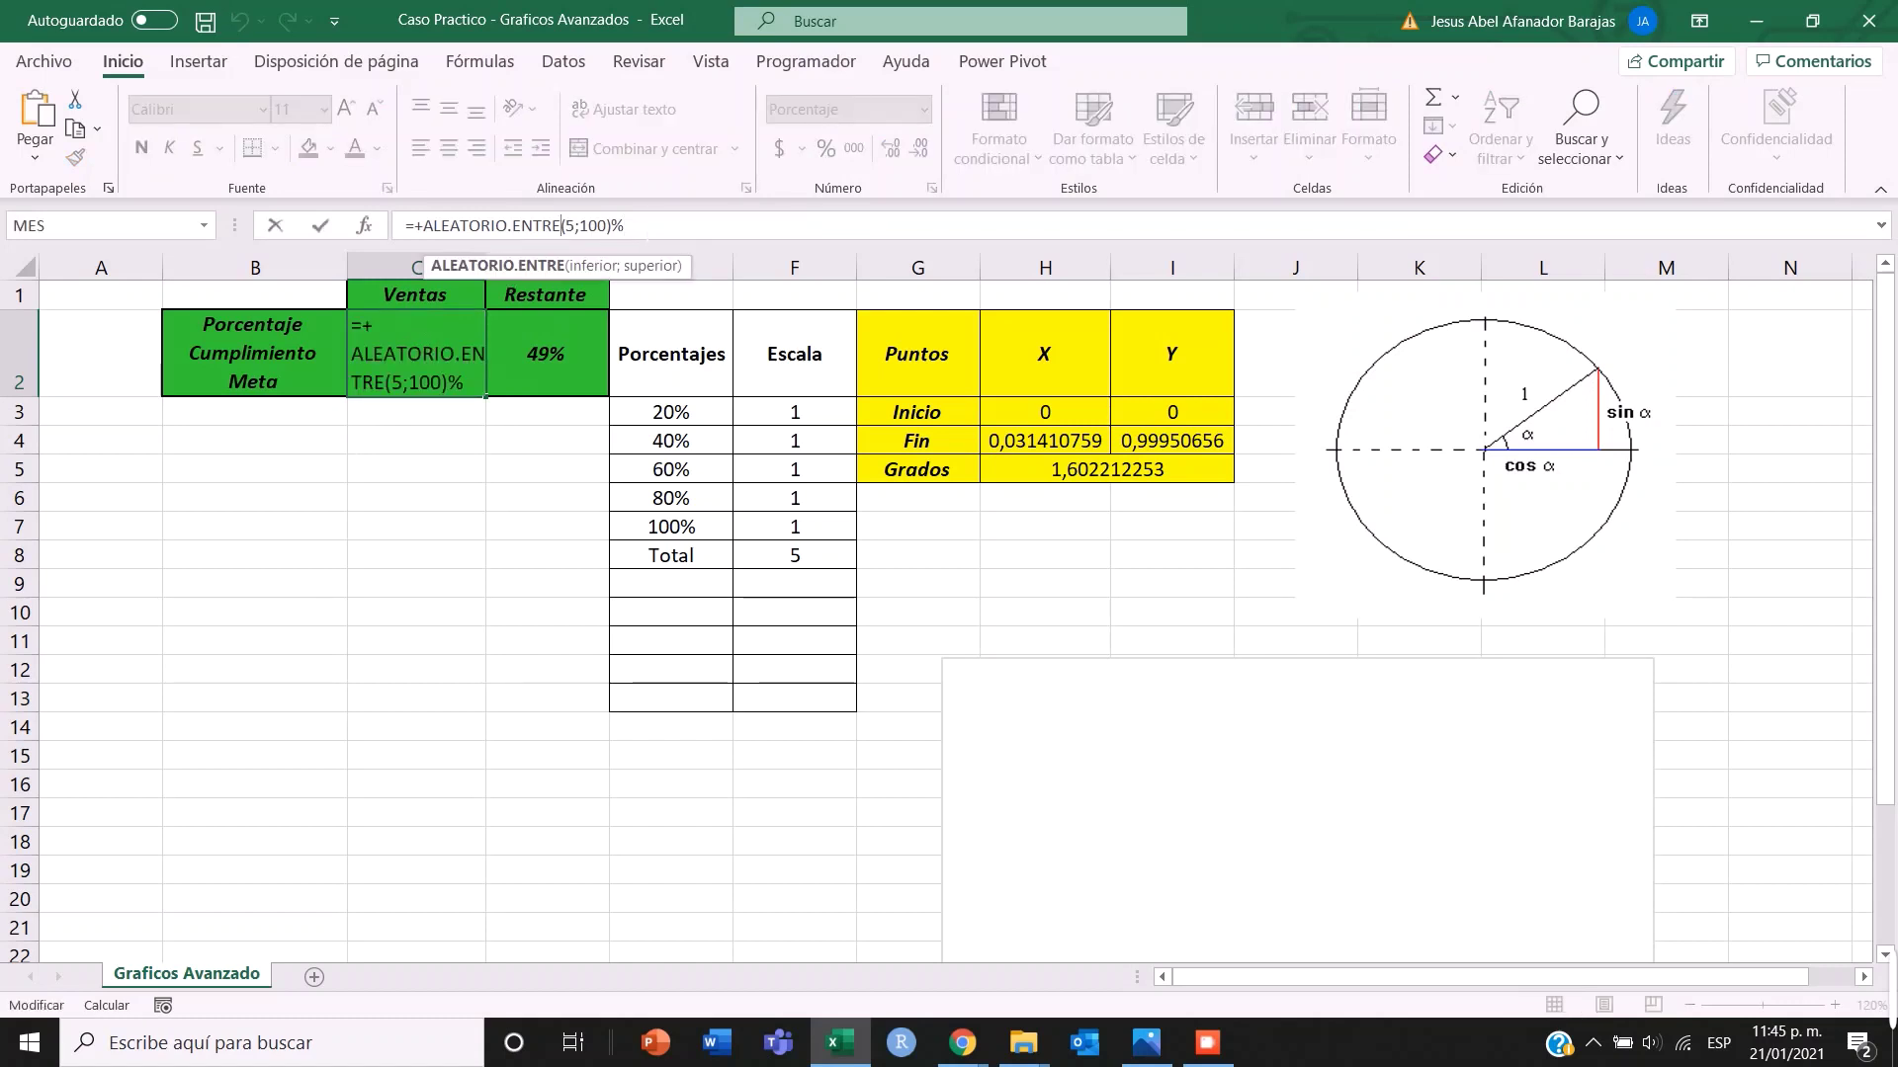
{"action": "left_click_drag", "start_coordinate": [625, 225], "coordinate": [423, 225]}
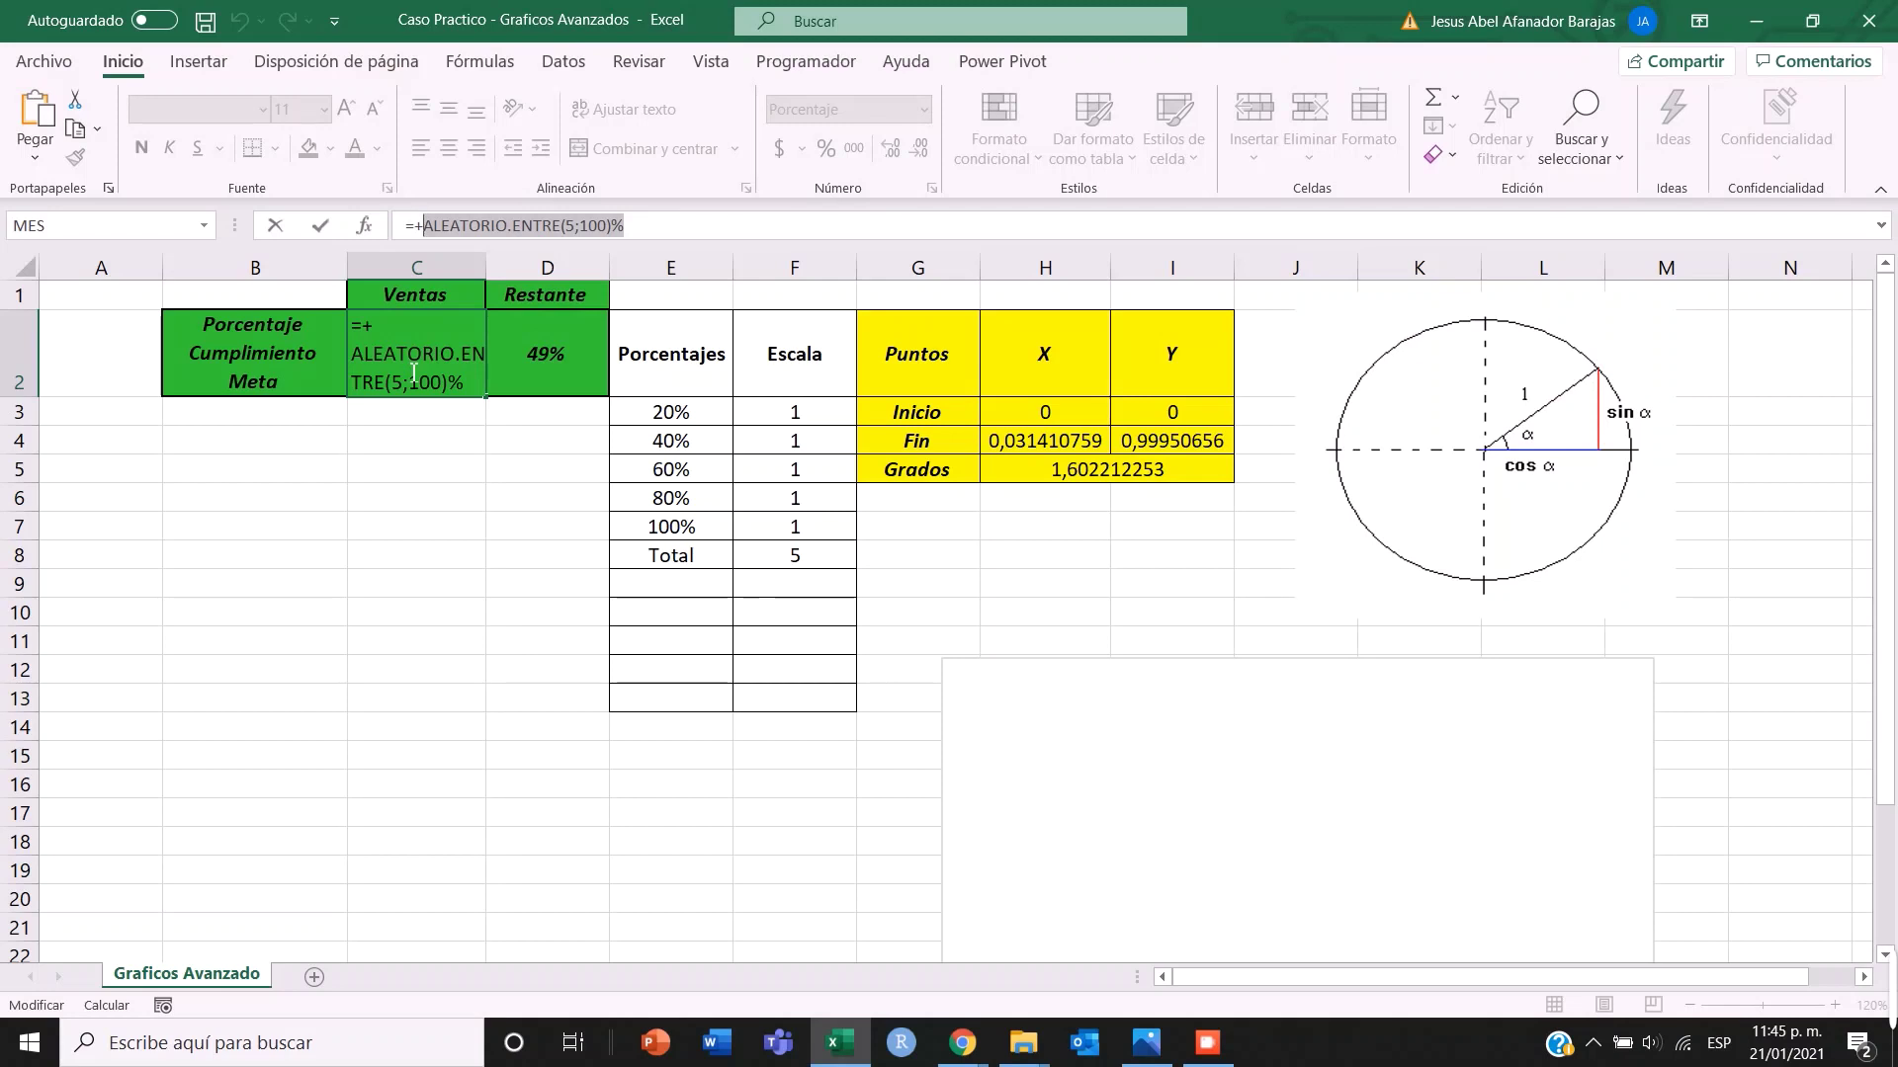
{"action": "key", "text": "Return"}
{"action": "left_click", "coordinate": [542, 356]}
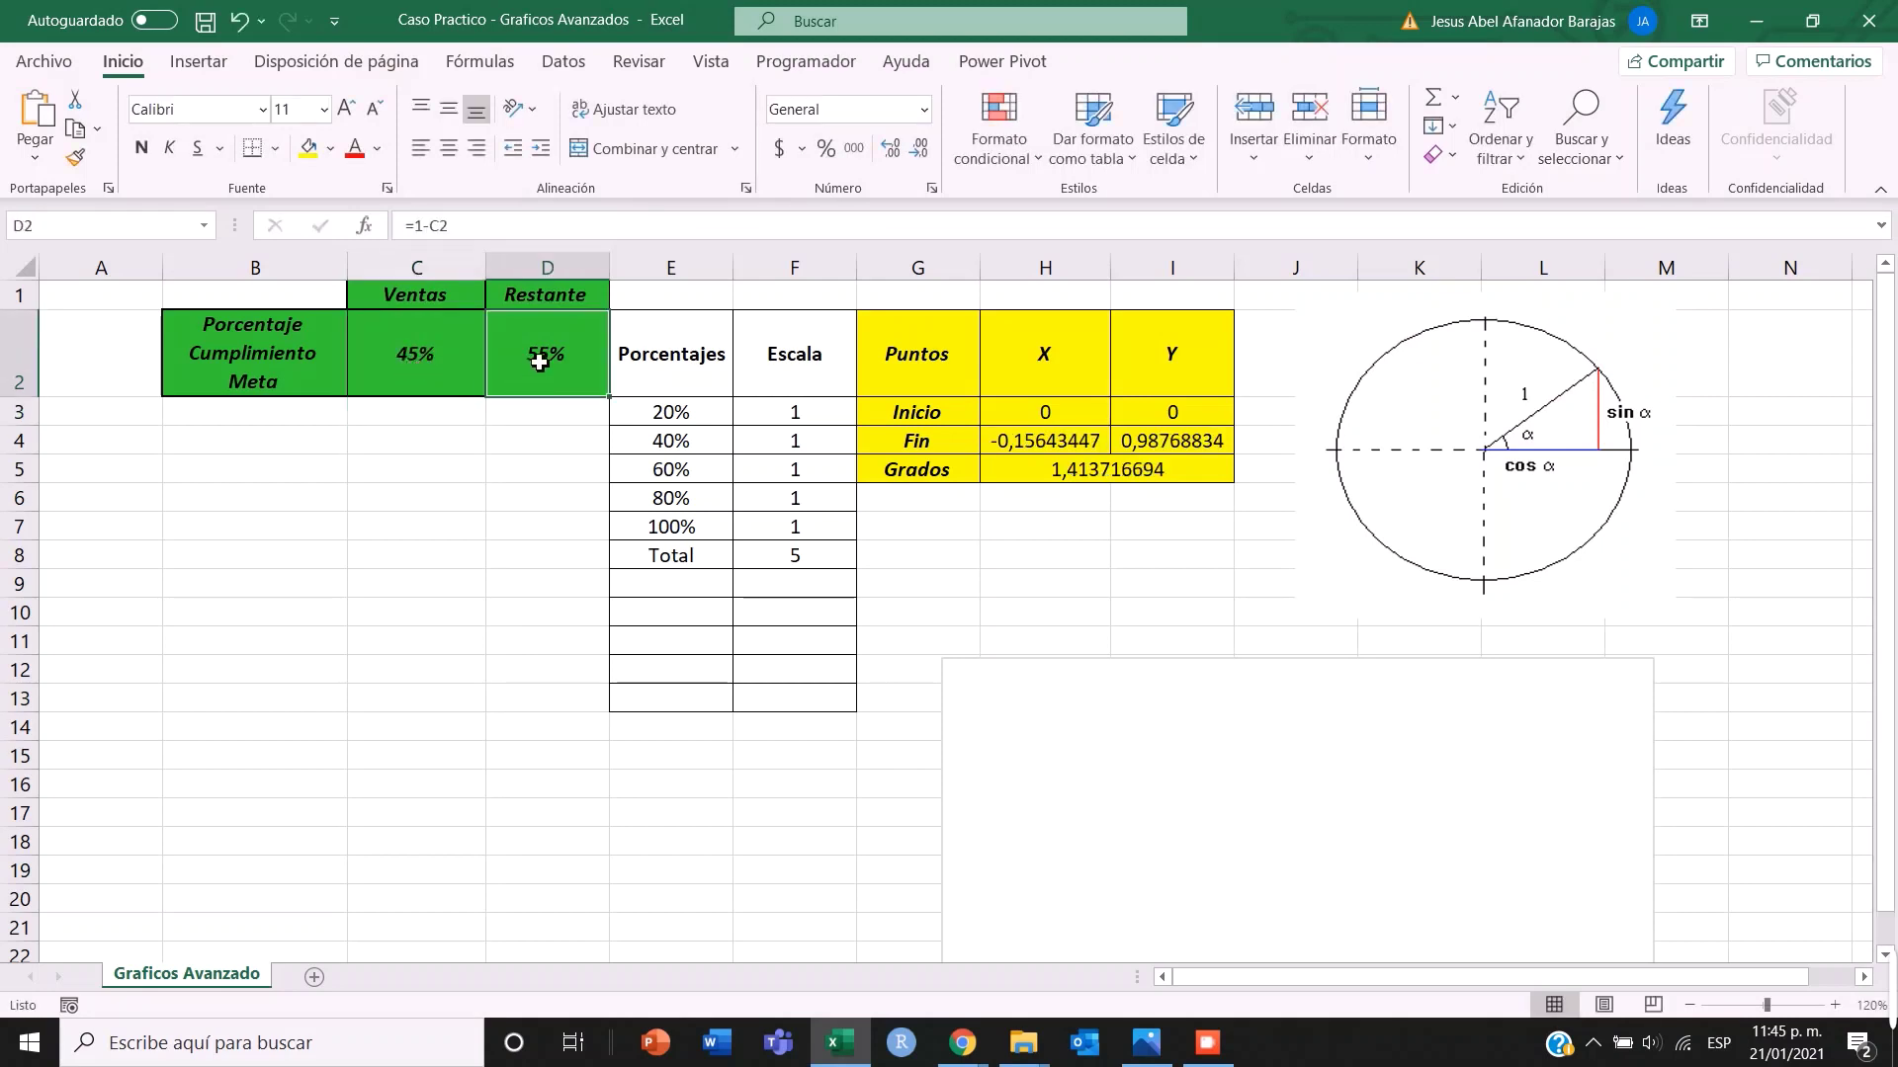
{"action": "key", "text": "F2"}
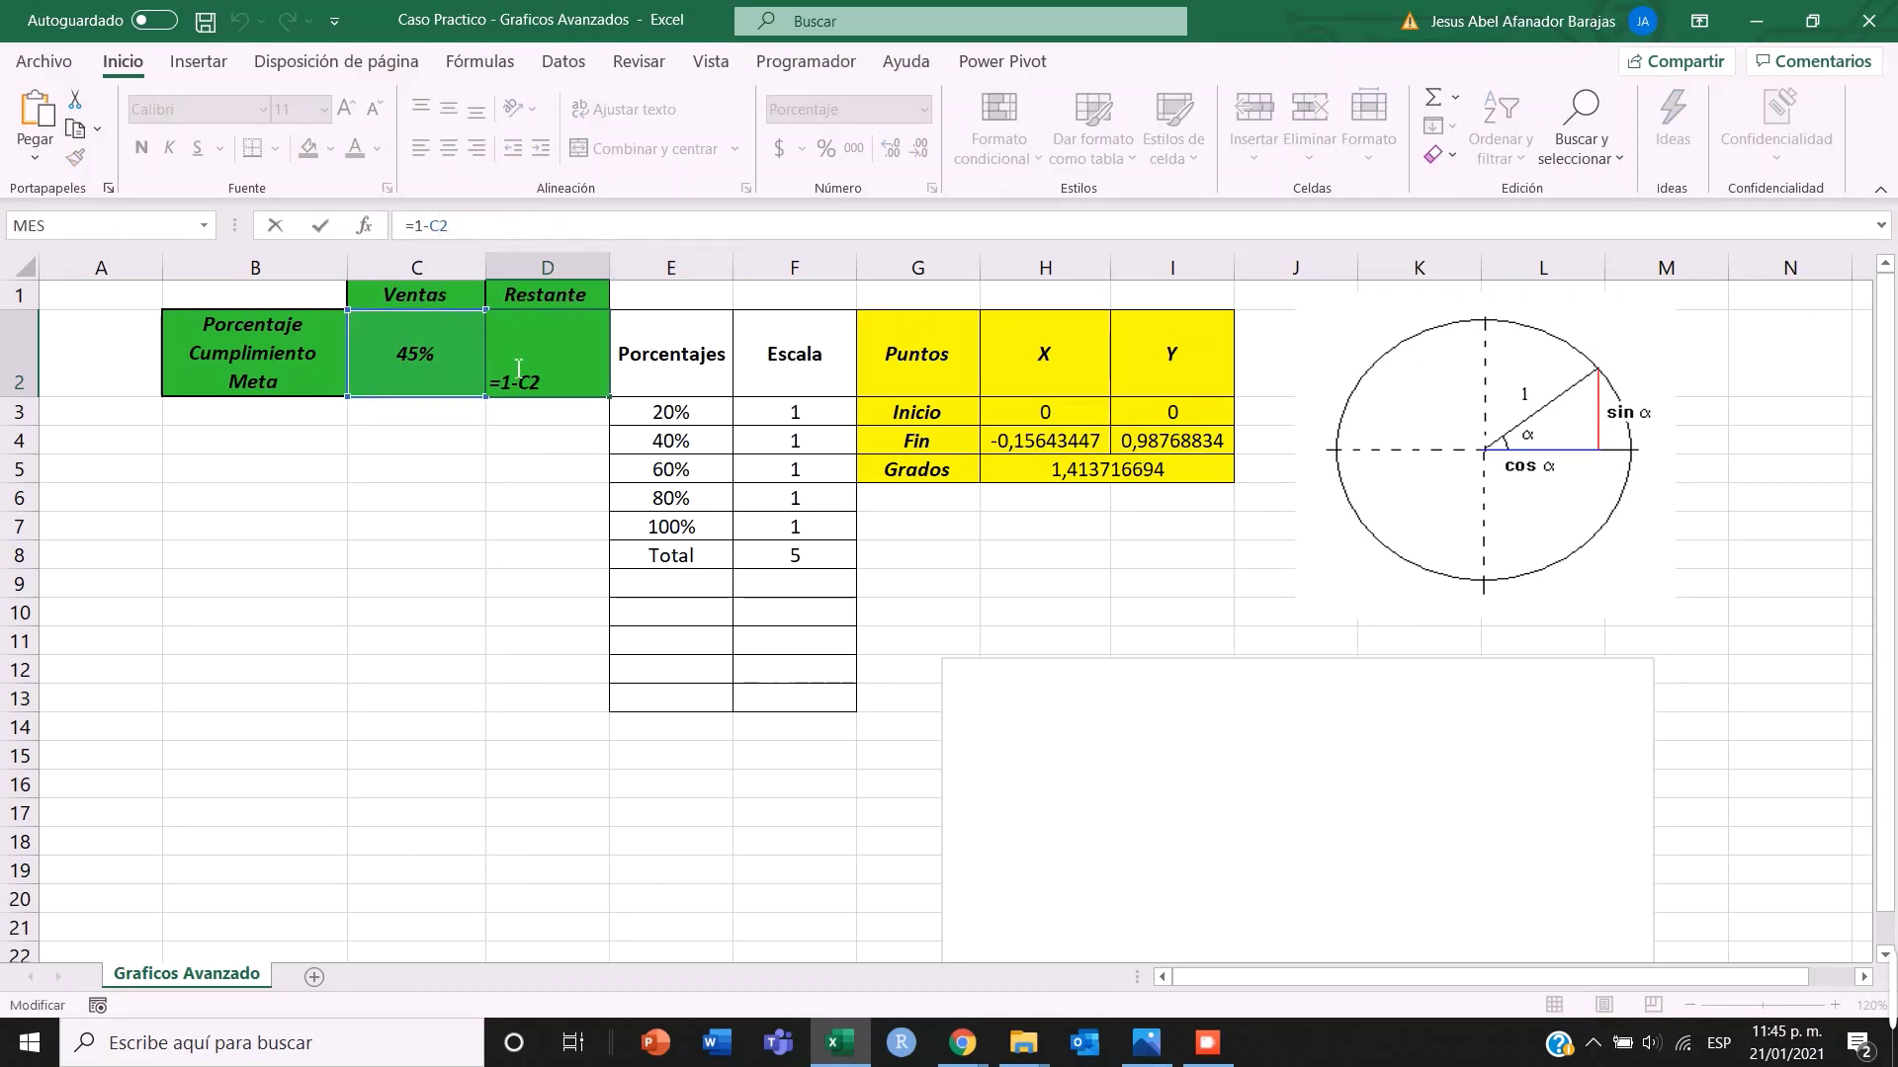
{"action": "key", "text": "Return"}
- Examine the Porcentajes and Escala table in E2:F8, including its 20% to 100% entries and the total row
{"action": "left_click", "coordinate": [699, 423]}
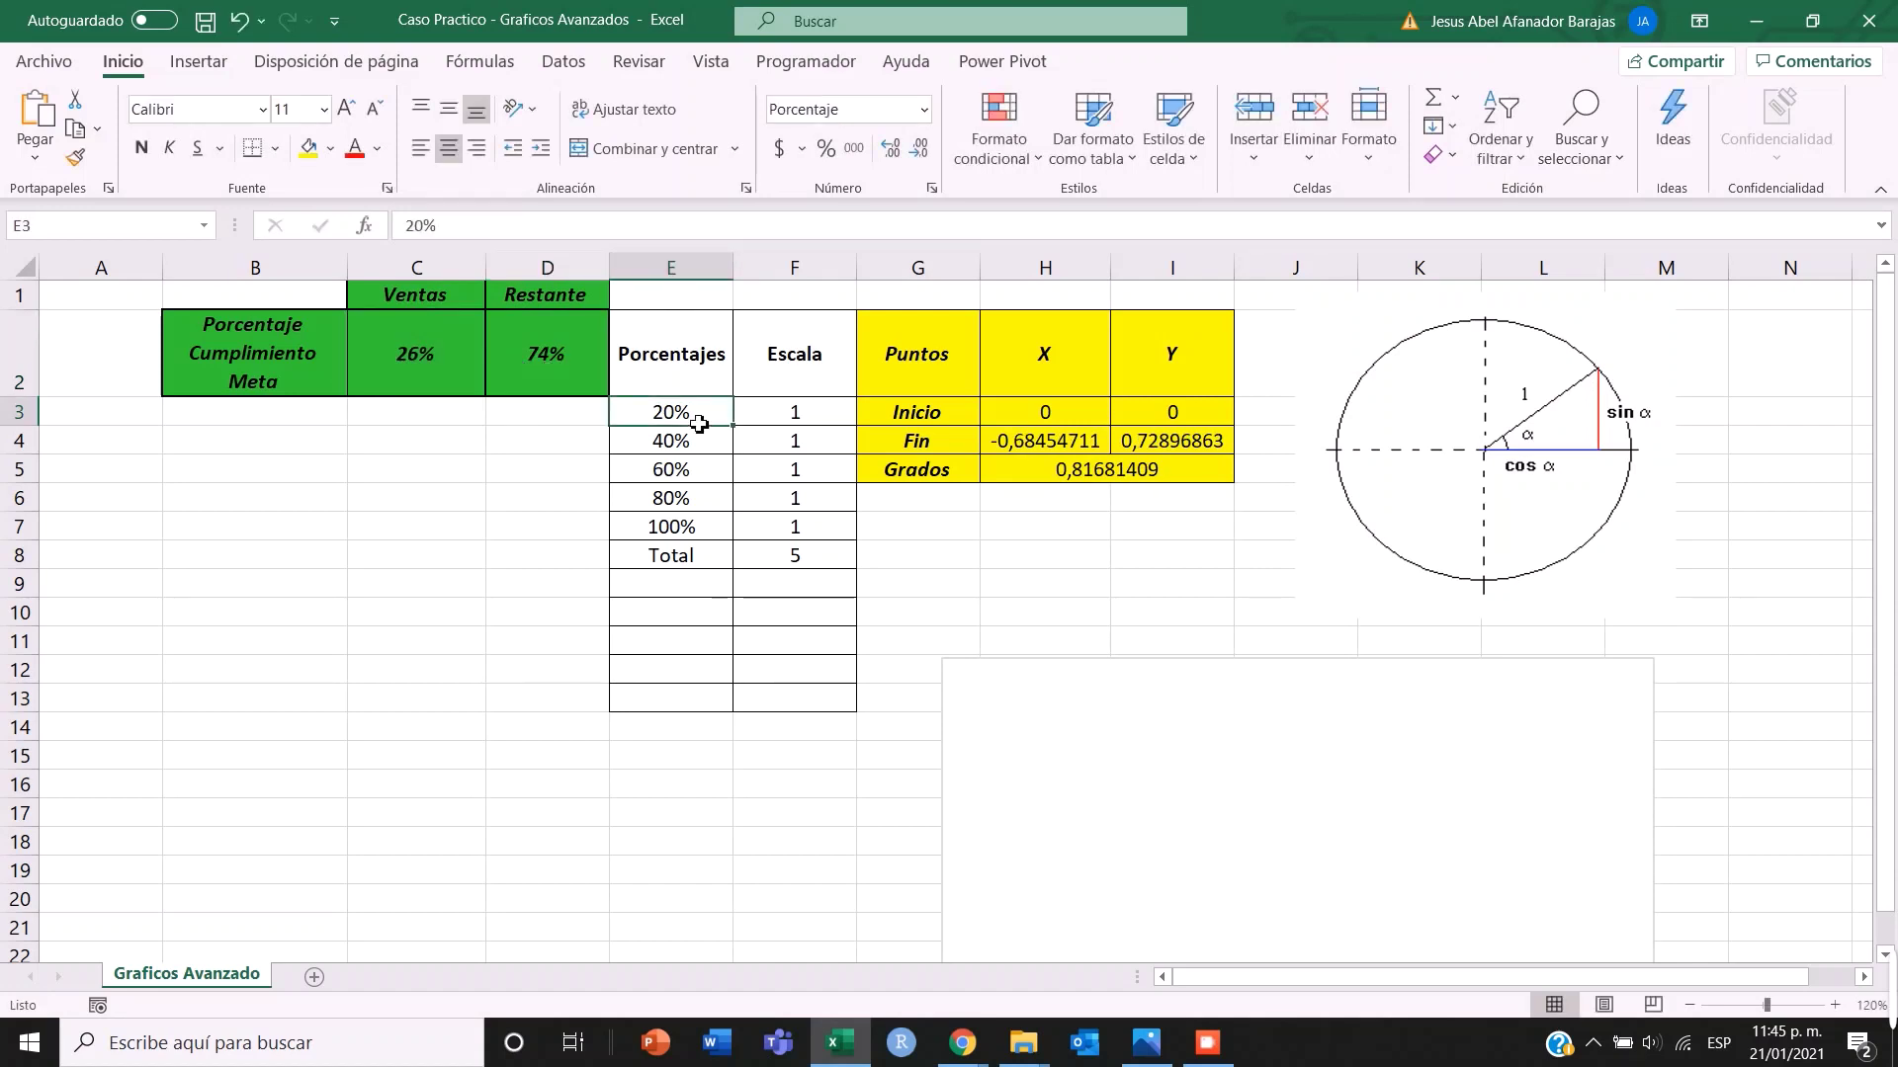
{"action": "left_click_drag", "start_coordinate": [686, 341], "coordinate": [786, 556]}
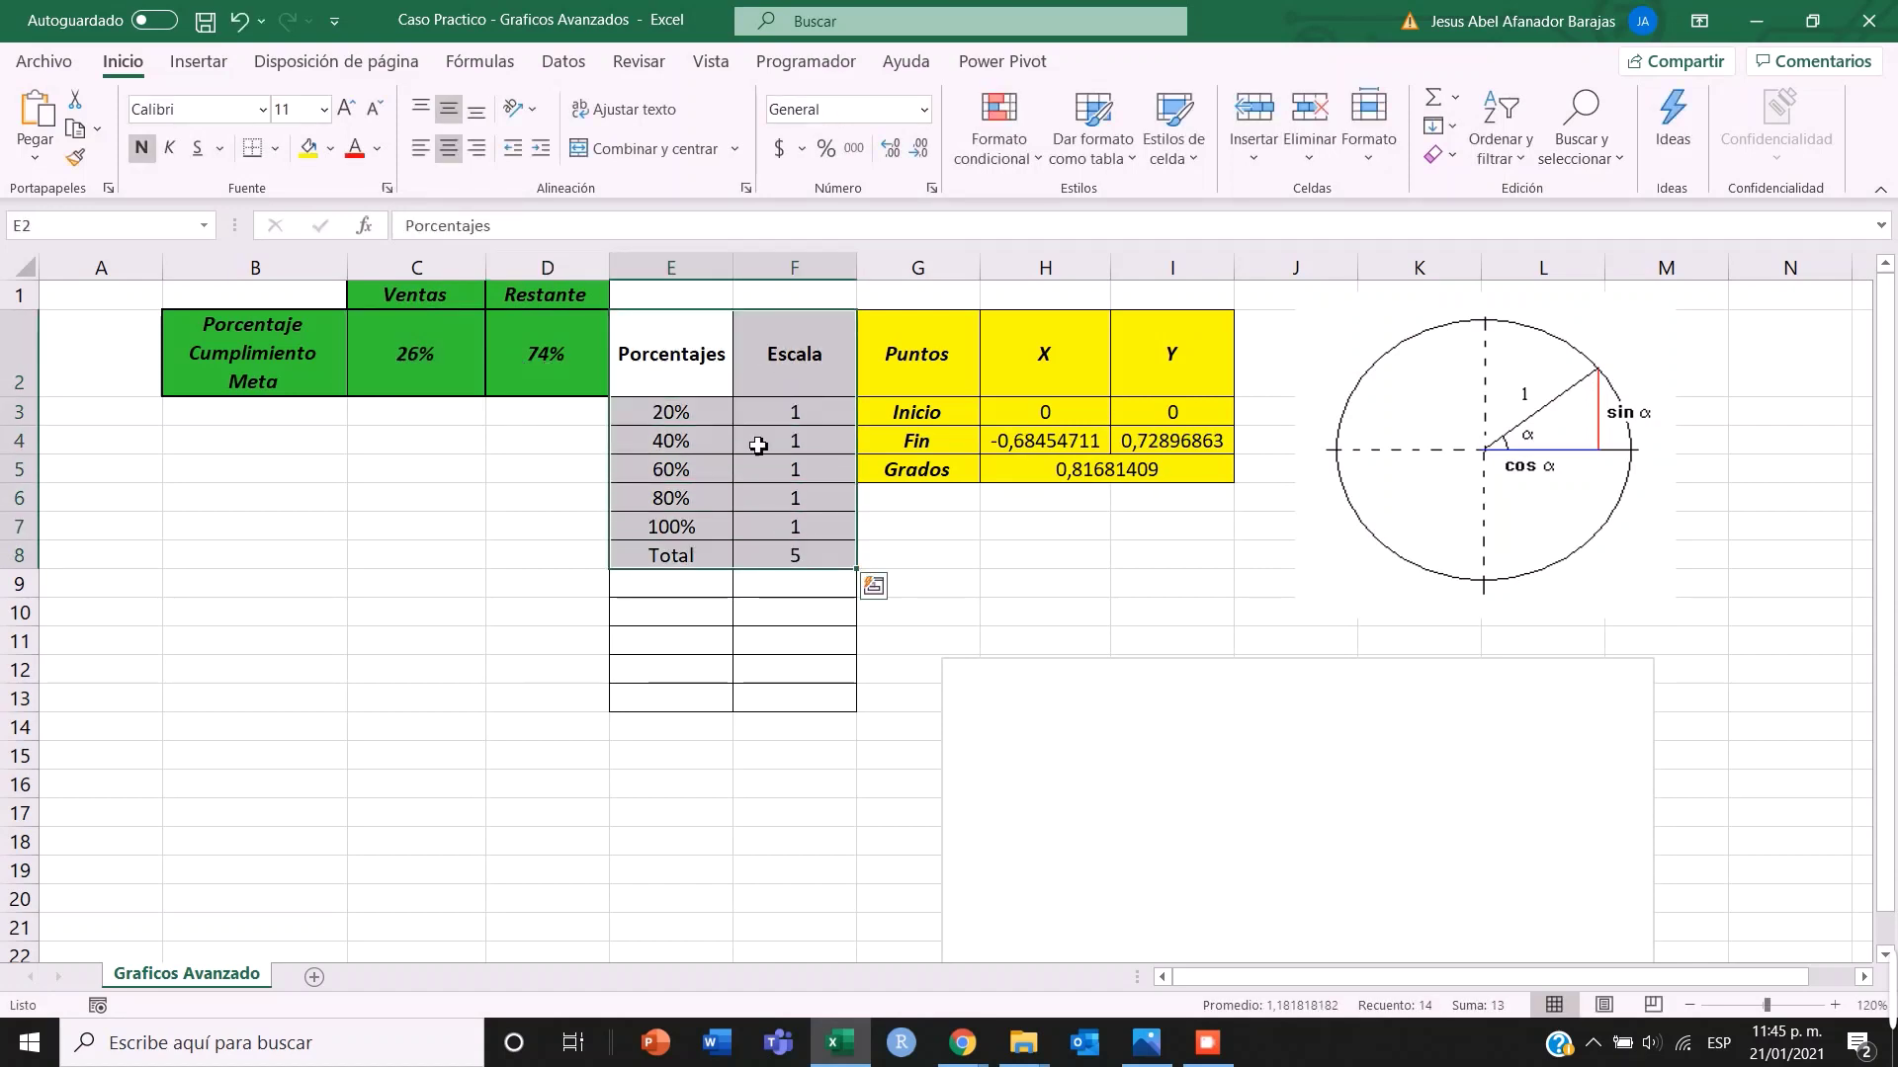
{"action": "left_click_drag", "start_coordinate": [672, 351], "coordinate": [741, 536]}
{"action": "left_click_drag", "start_coordinate": [690, 356], "coordinate": [692, 557]}
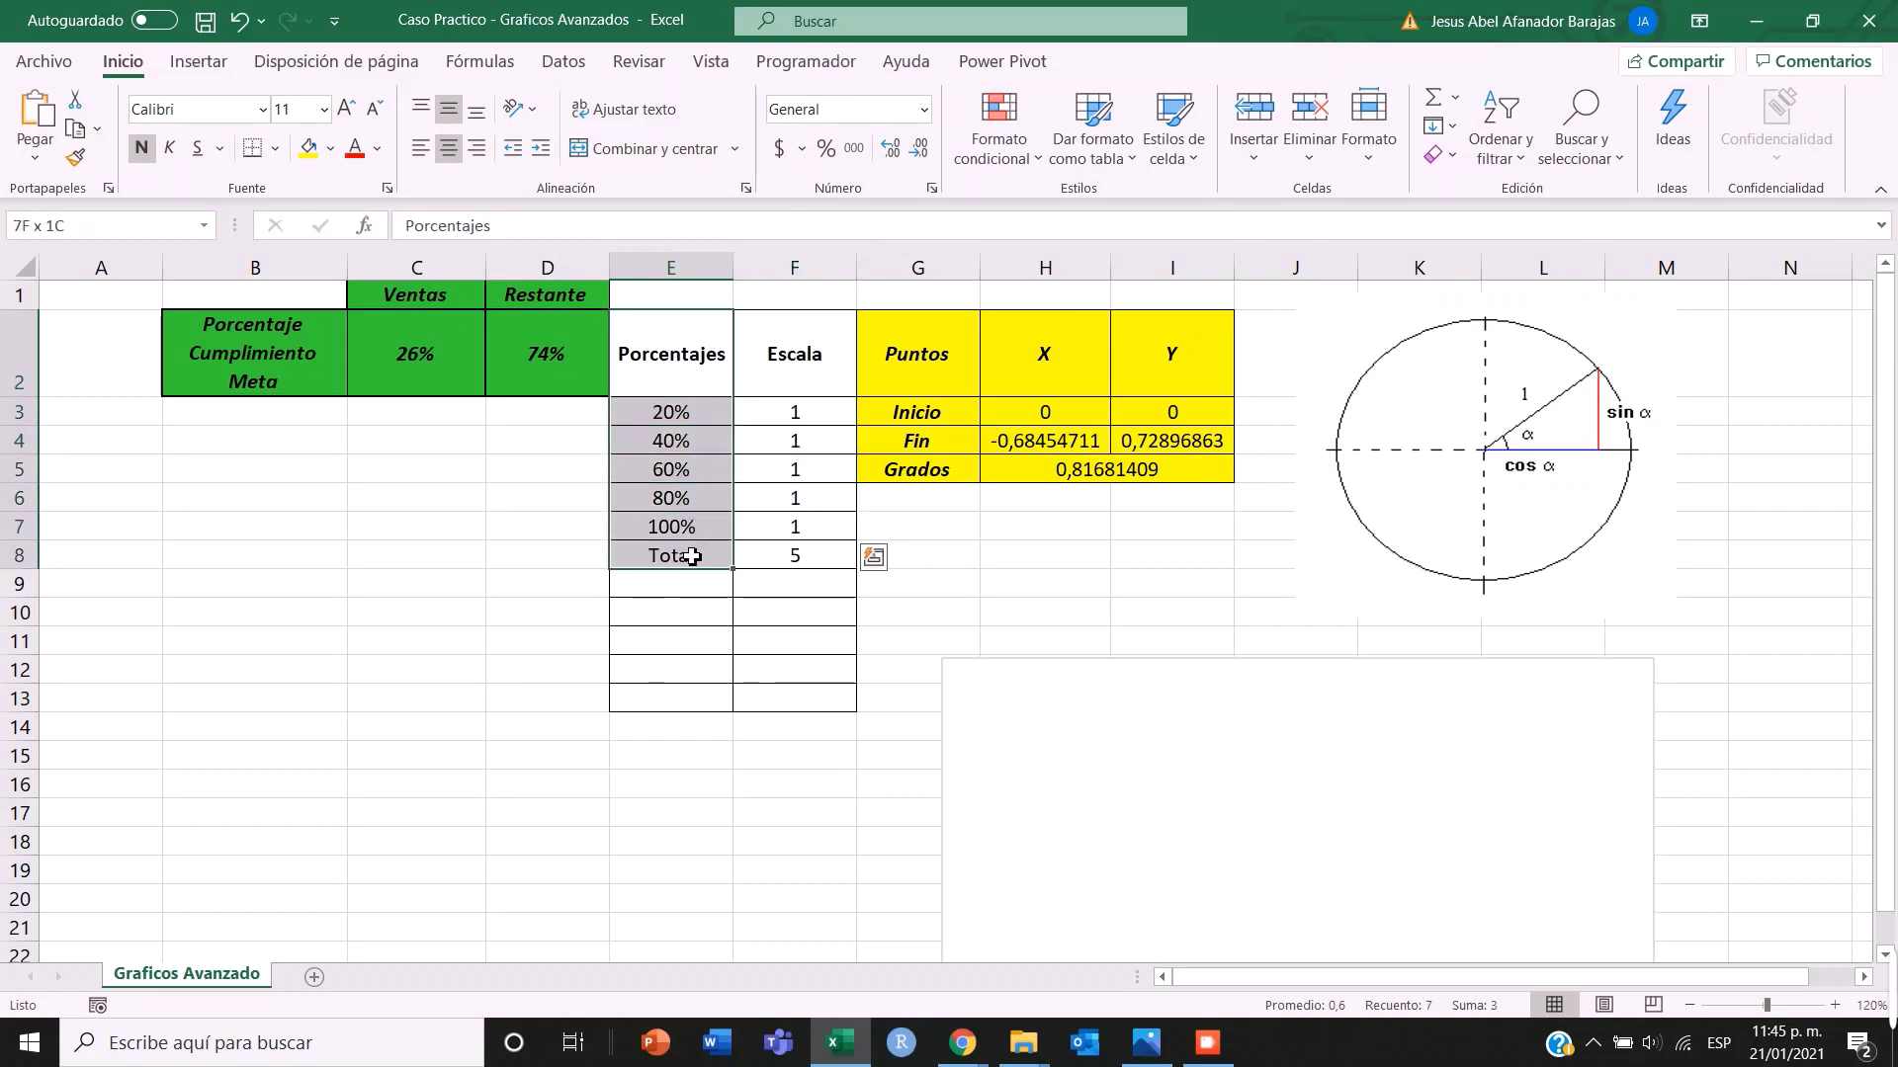
{"action": "left_click", "coordinate": [680, 416]}
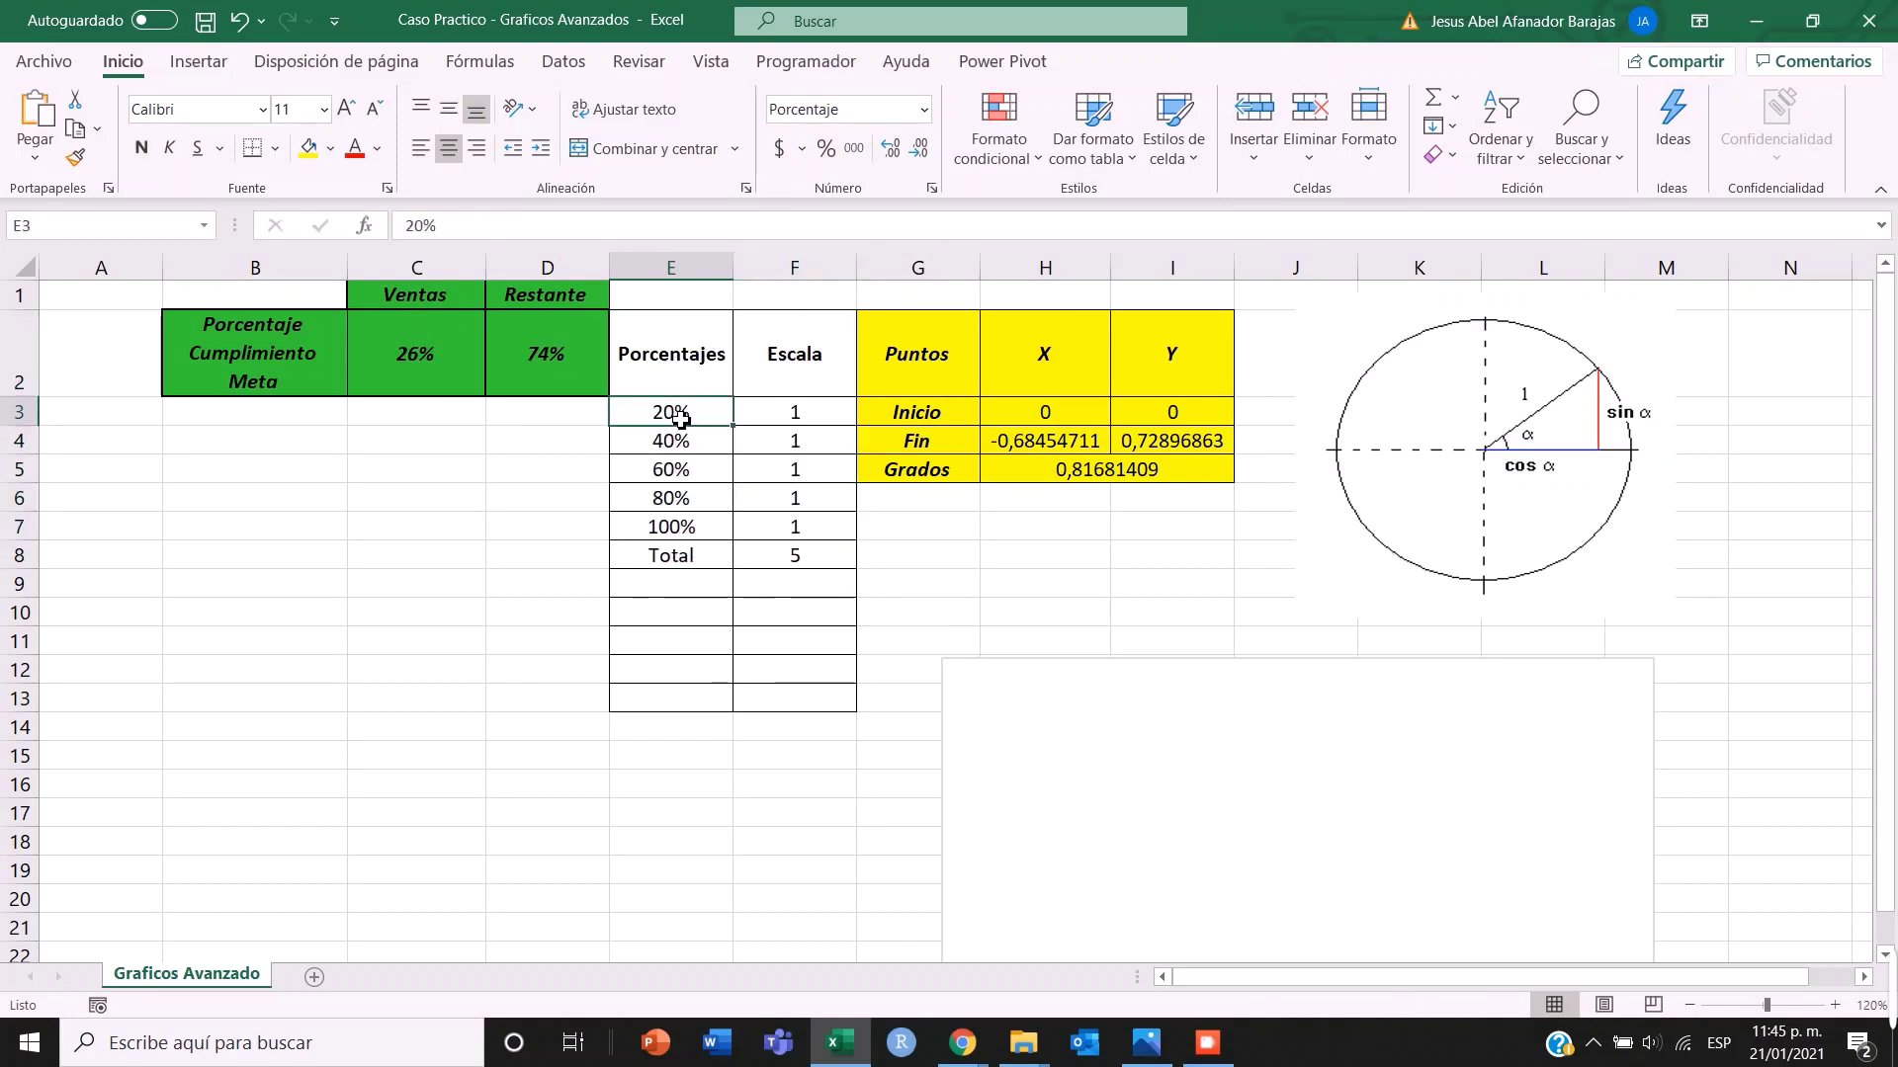
- Examine the percentage entries in E3:E7 and the matching Escala values in F3:F7
{"action": "left_click_drag", "start_coordinate": [680, 416], "coordinate": [680, 570]}
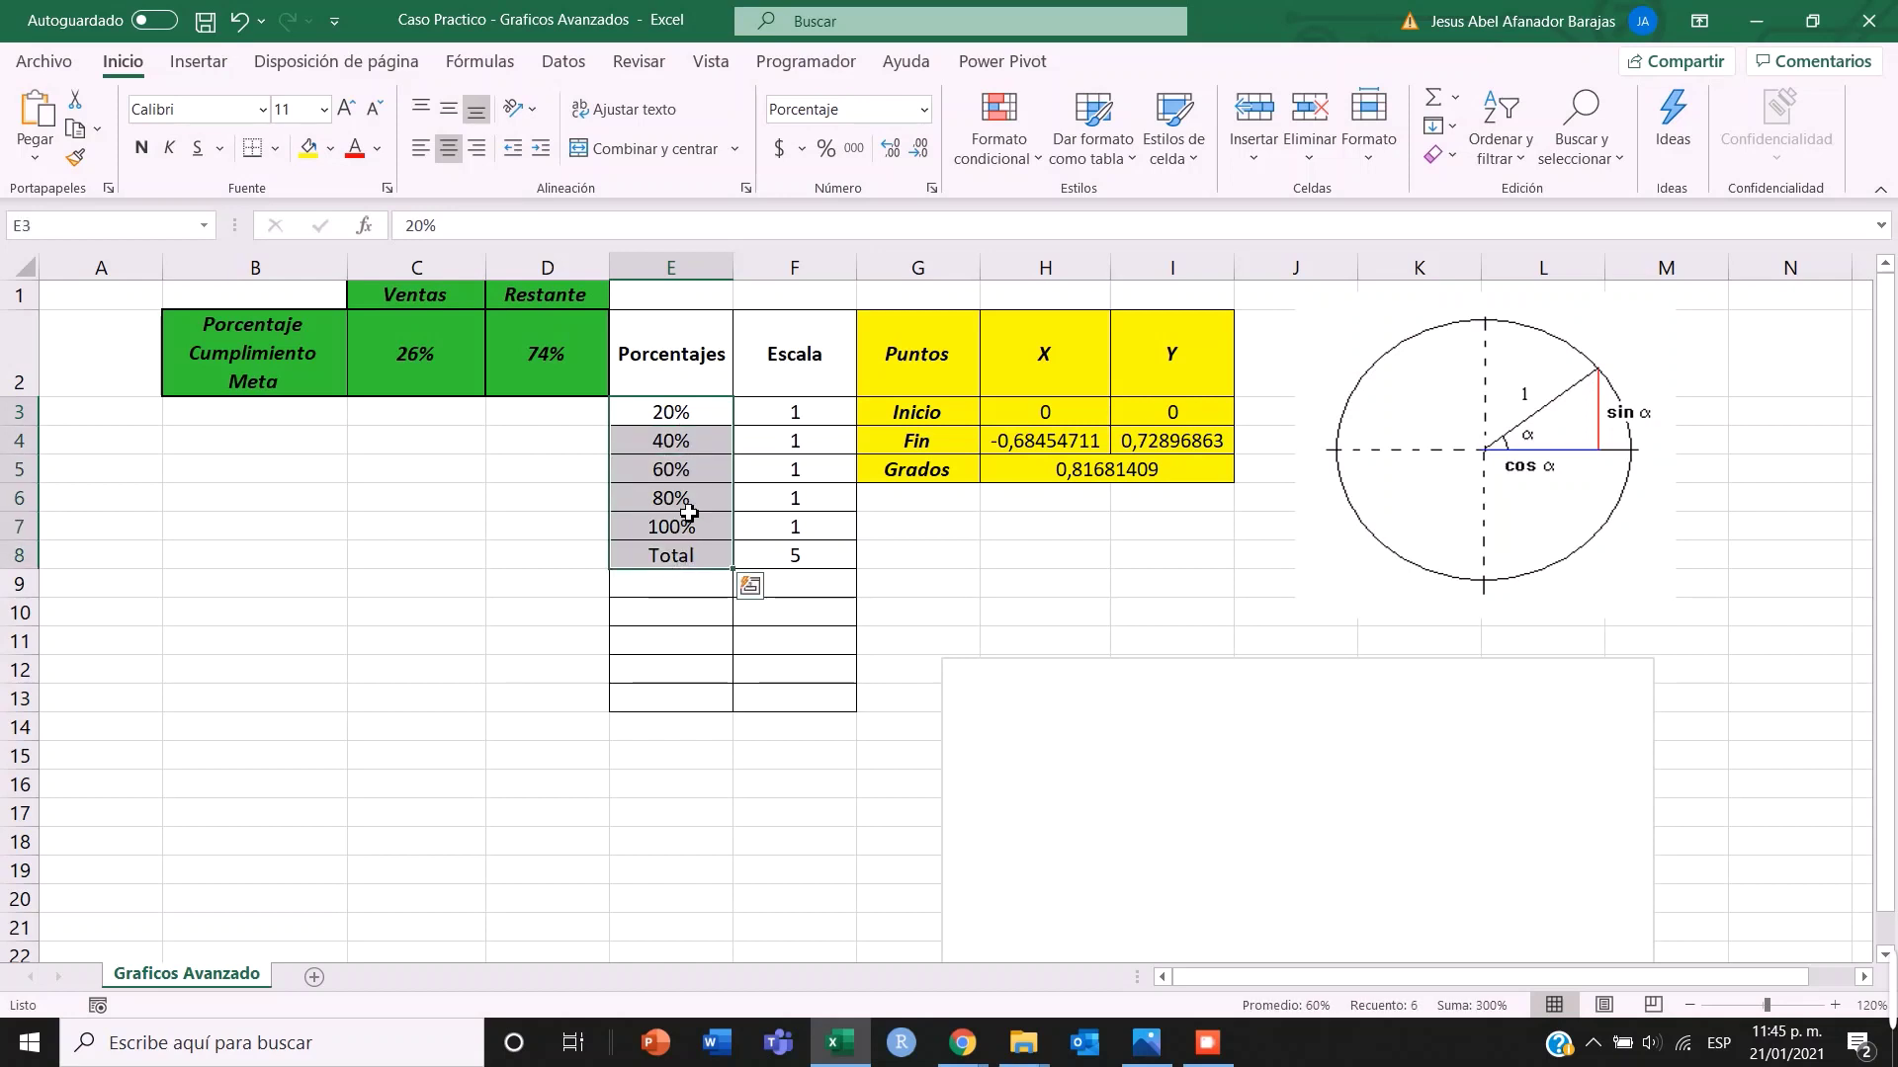
{"action": "left_click_drag", "start_coordinate": [680, 416], "coordinate": [689, 539]}
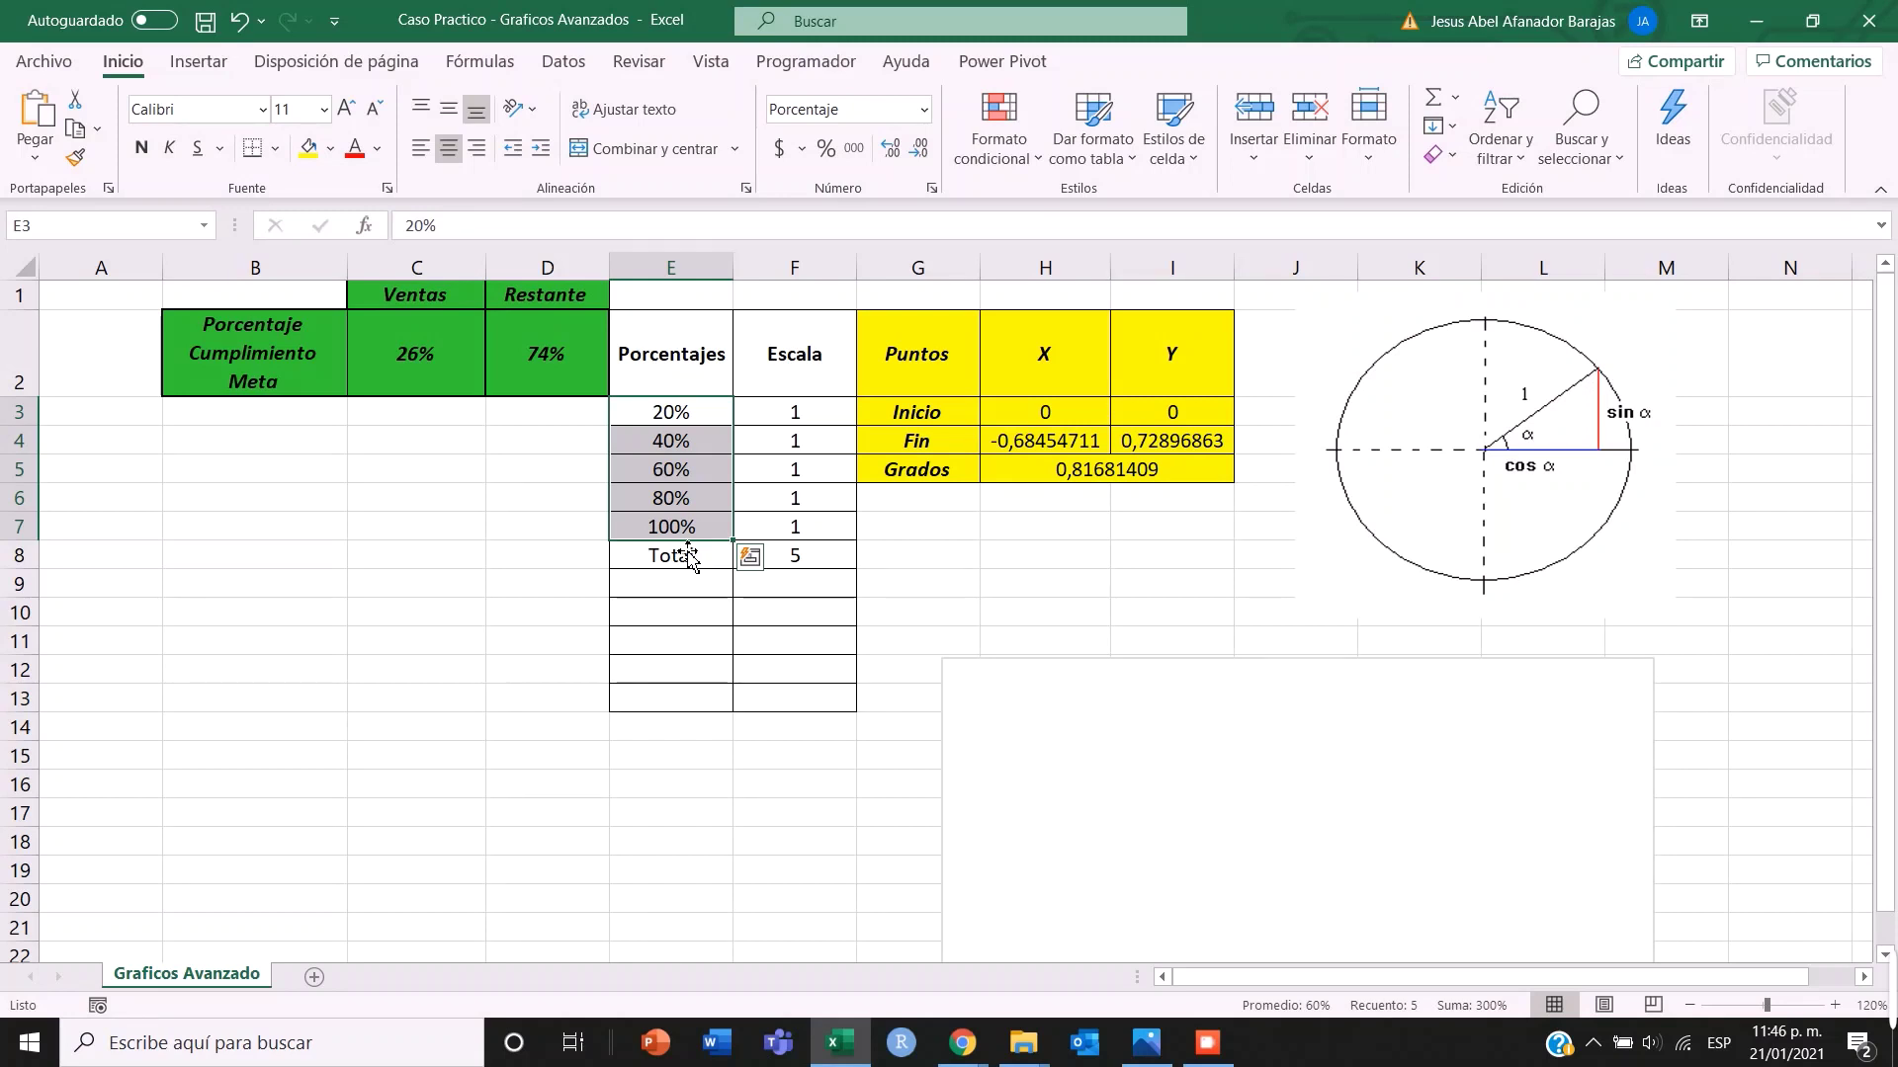
{"action": "left_click", "coordinate": [793, 353]}
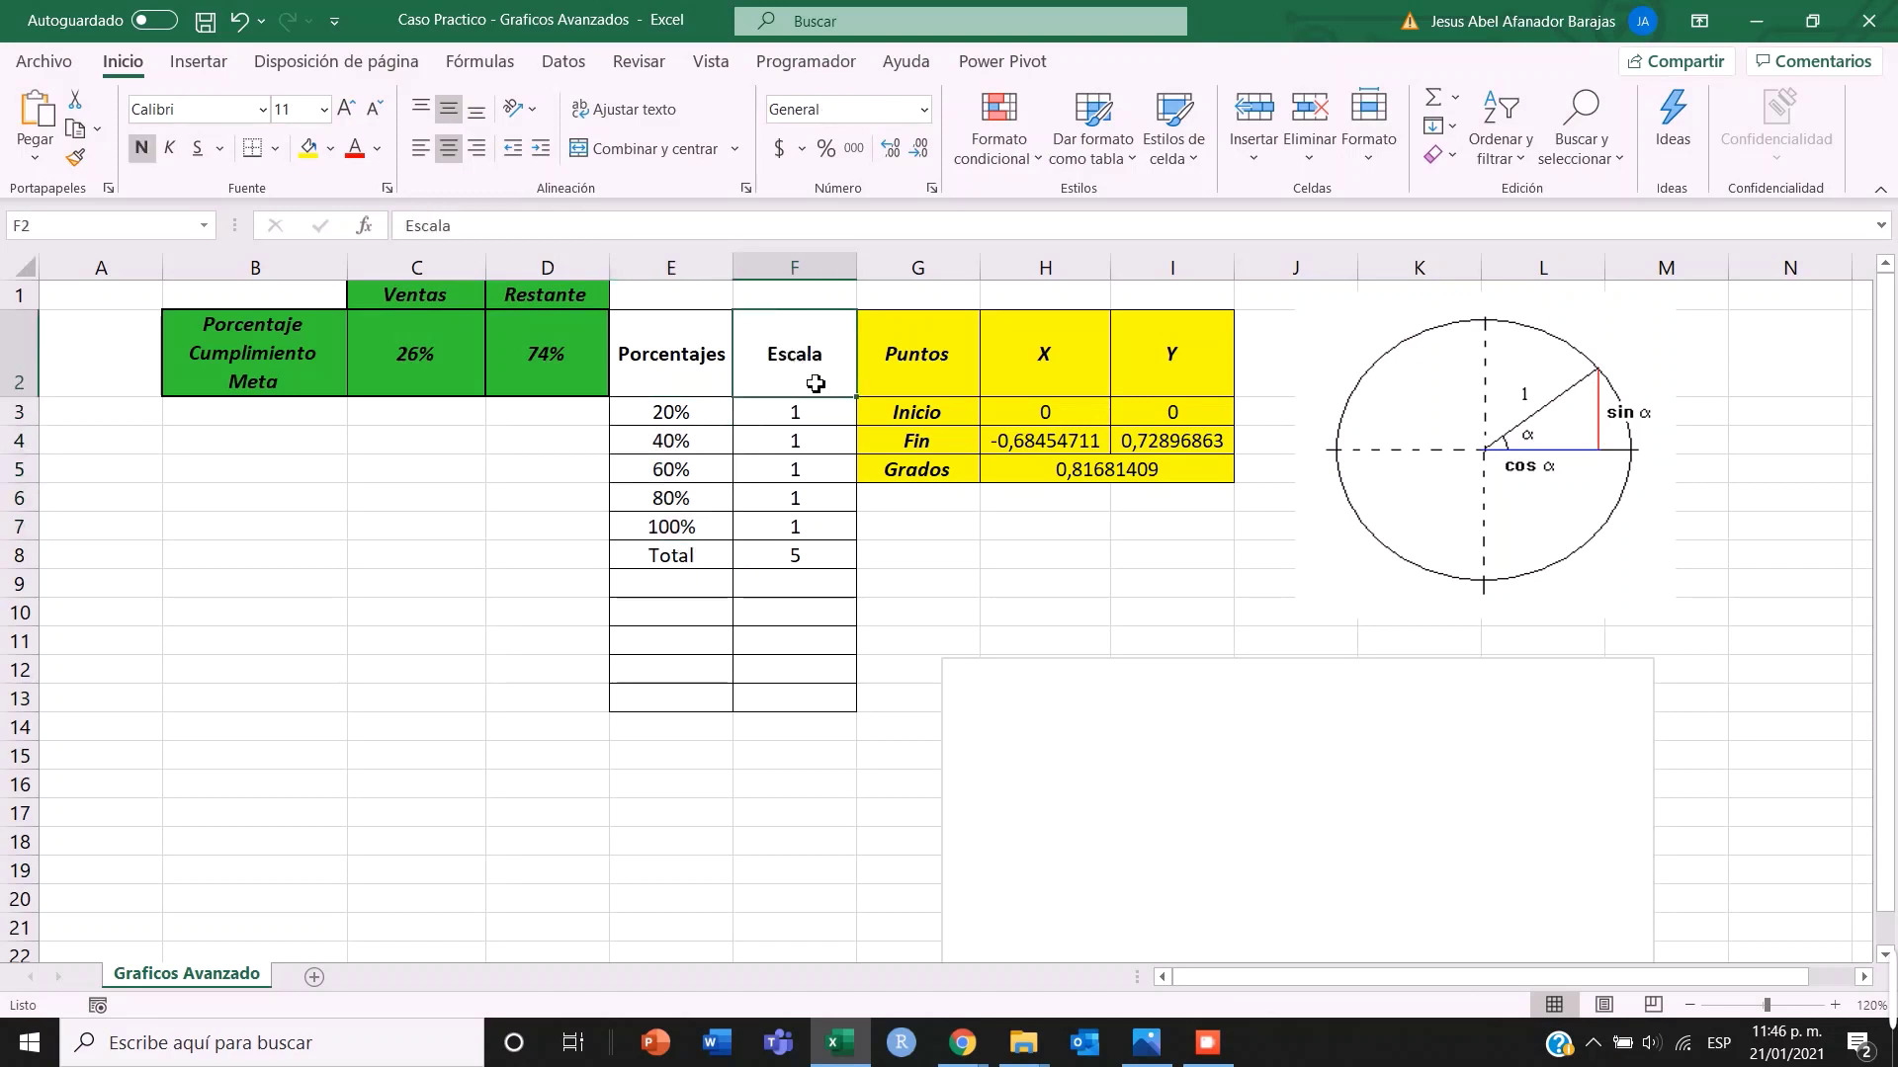
{"action": "left_click_drag", "start_coordinate": [802, 424], "coordinate": [806, 550]}
{"action": "left_click", "coordinate": [793, 422]}
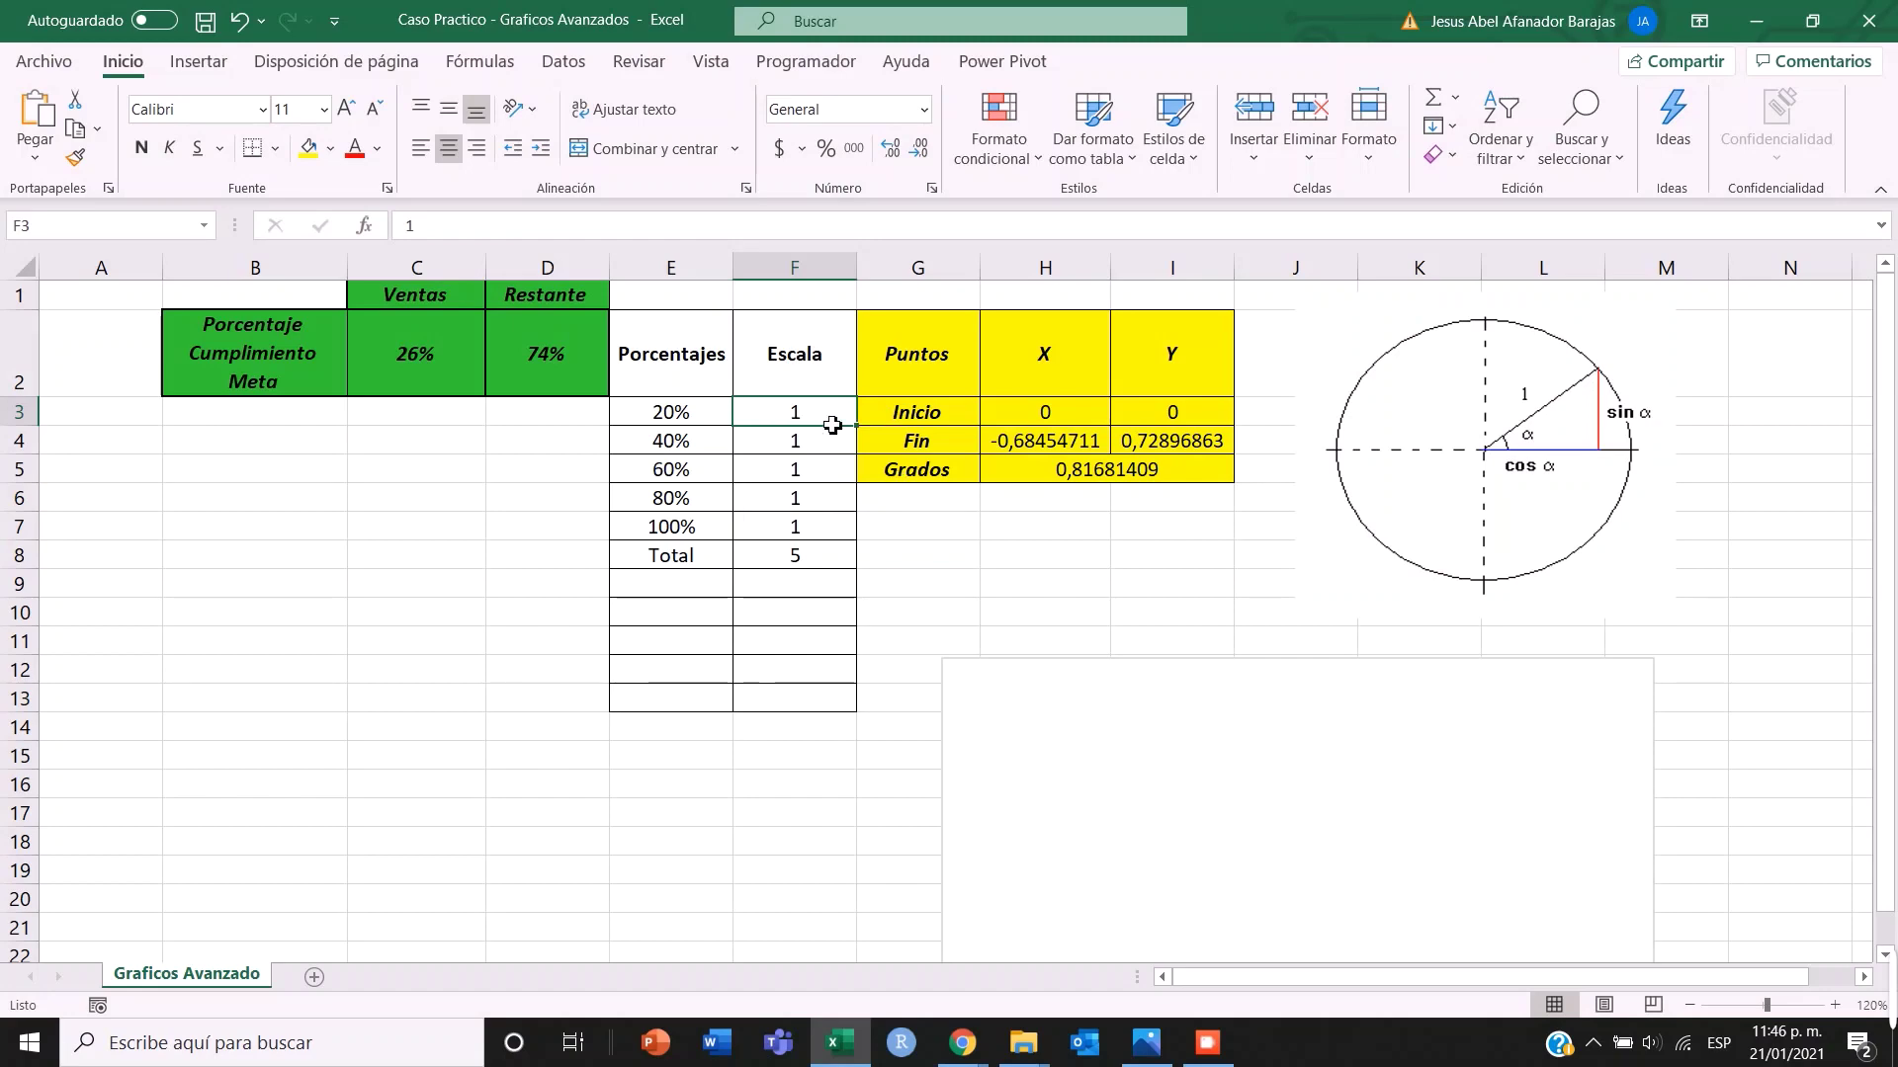
- Compare the Escala values and their percentages with the segments of the finished gauge chart below the tables
{"action": "scroll", "coordinate": [1028, 715], "scroll_direction": "down", "scroll_amount": 4}
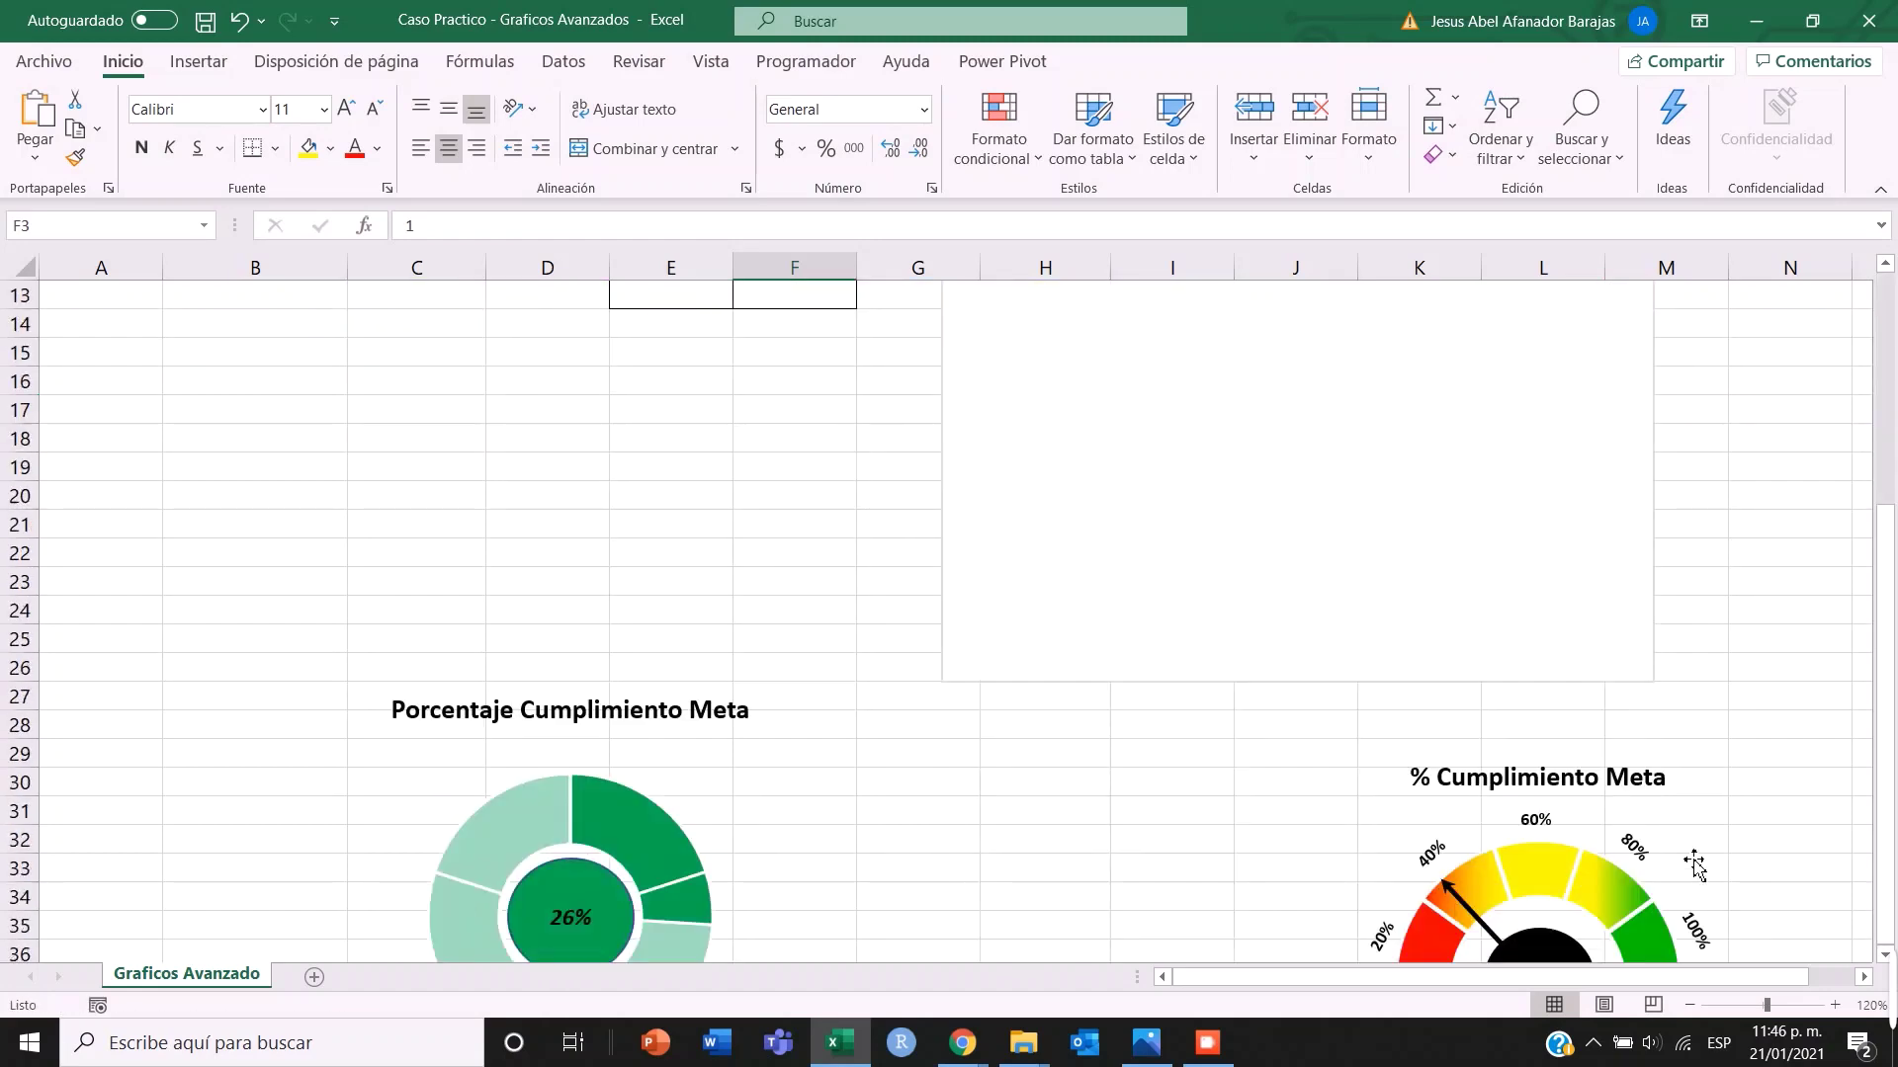
{"action": "scroll", "coordinate": [1671, 790], "scroll_direction": "down", "scroll_amount": 4}
{"action": "scroll", "coordinate": [1632, 669], "scroll_direction": "up", "scroll_amount": 4}
{"action": "scroll", "coordinate": [1605, 818], "scroll_direction": "up", "scroll_amount": 4}
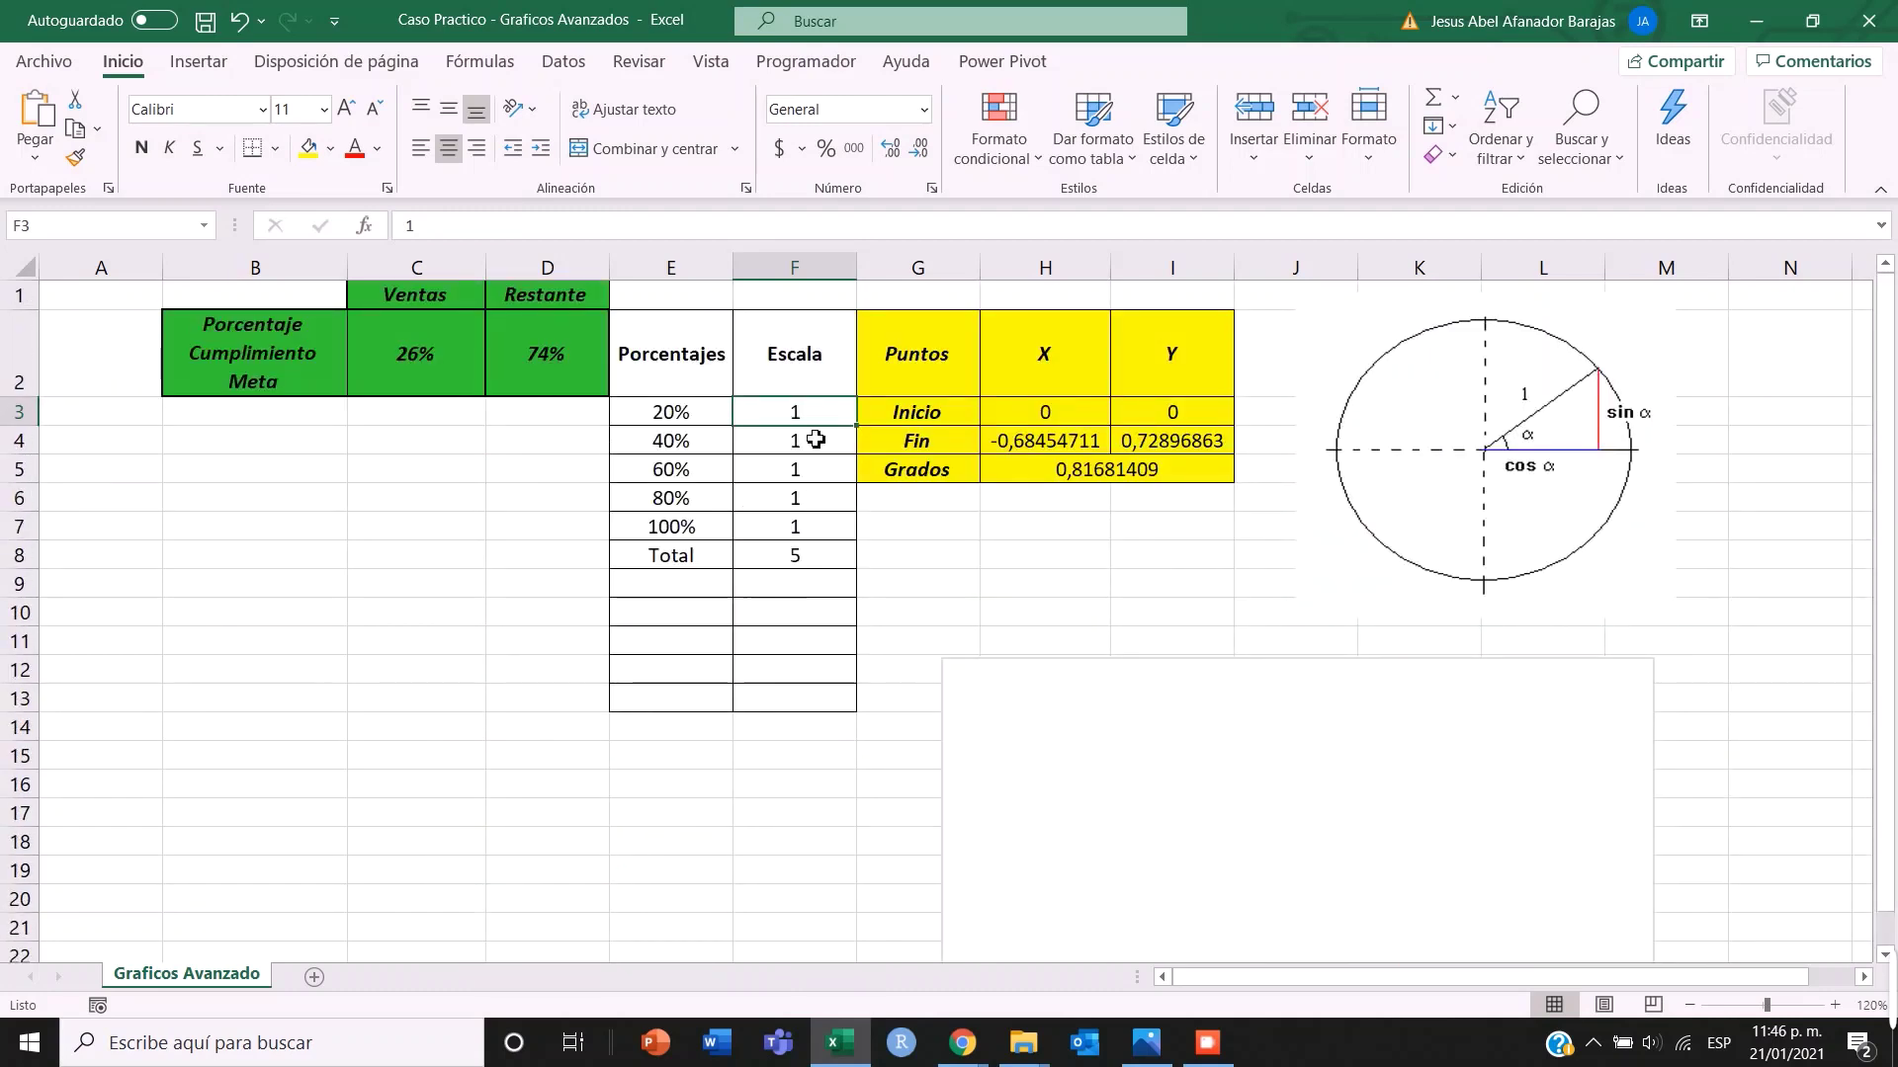
{"action": "left_click_drag", "start_coordinate": [792, 411], "coordinate": [800, 499]}
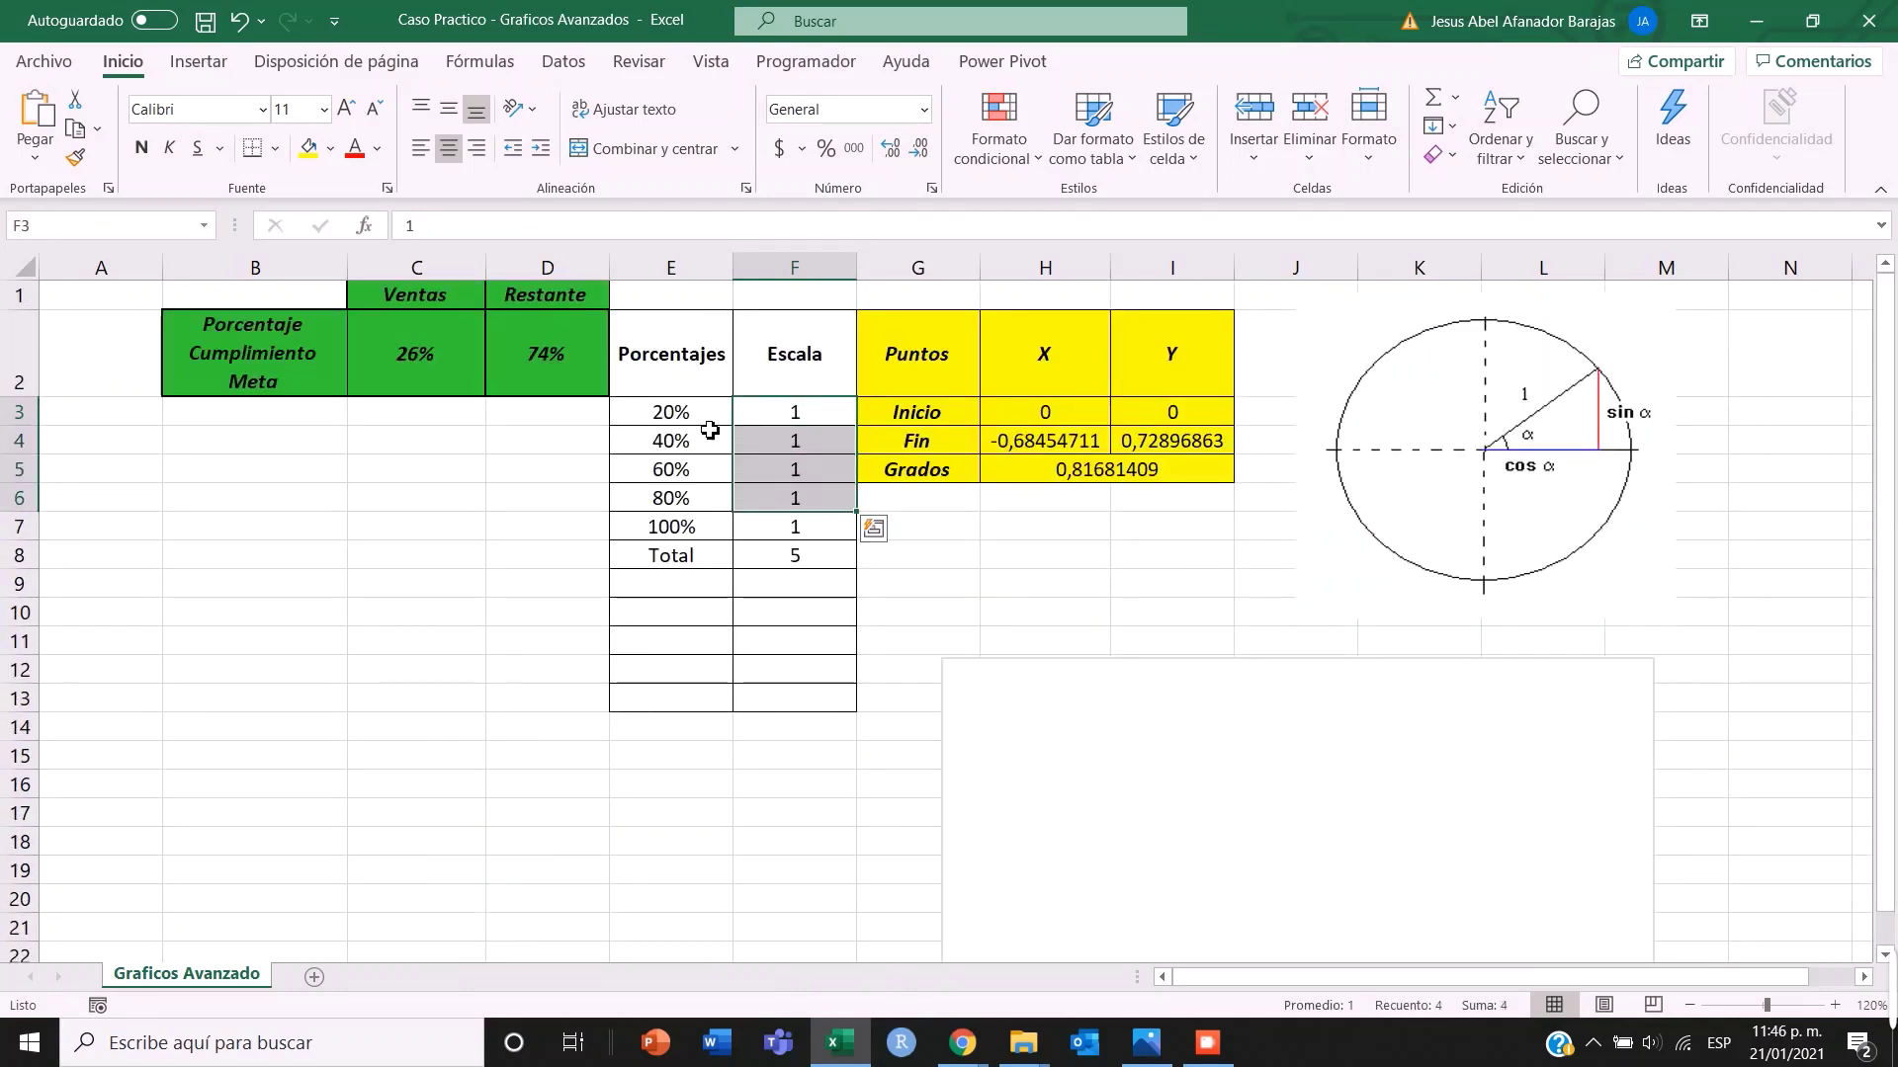
{"action": "left_click", "coordinate": [708, 419]}
{"action": "left_click", "coordinate": [772, 421]}
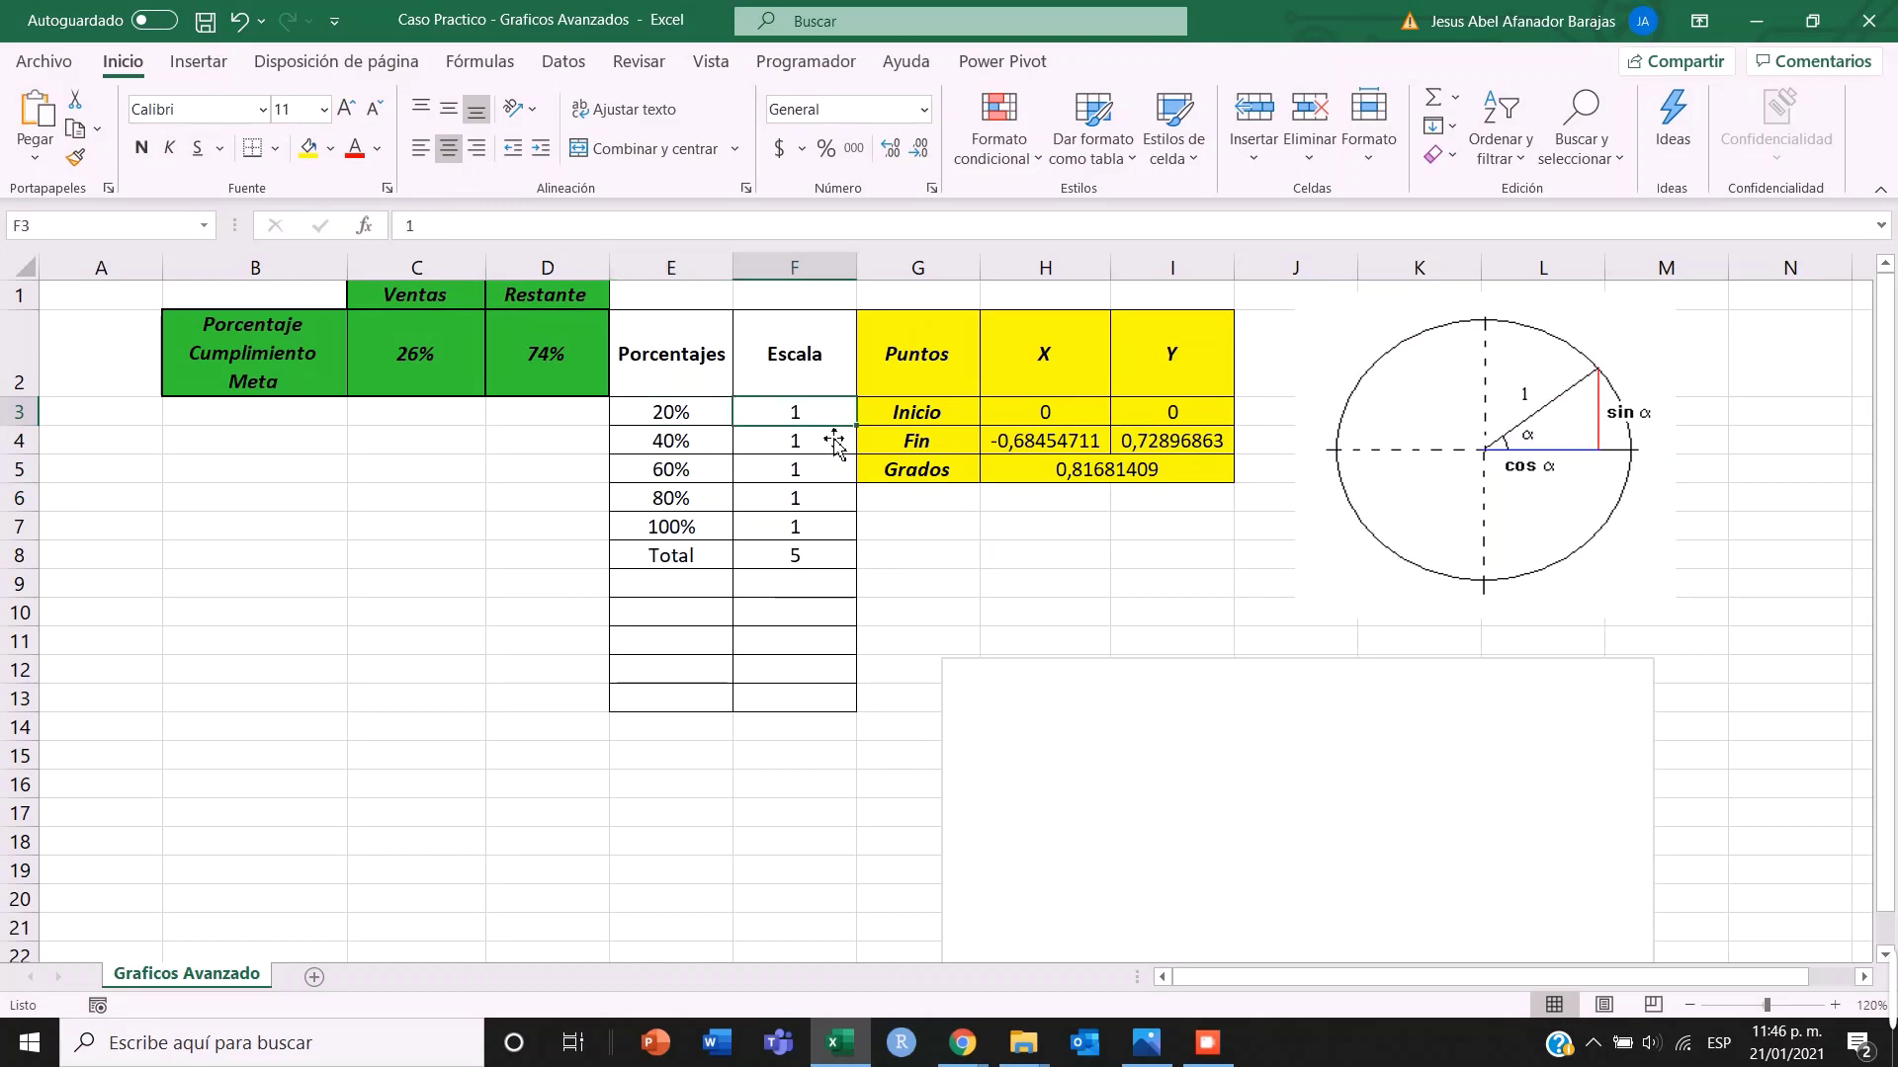
- Review the formula behind the Escala total in F8 and the range of scale values it adds up
{"action": "left_click", "coordinate": [789, 556]}
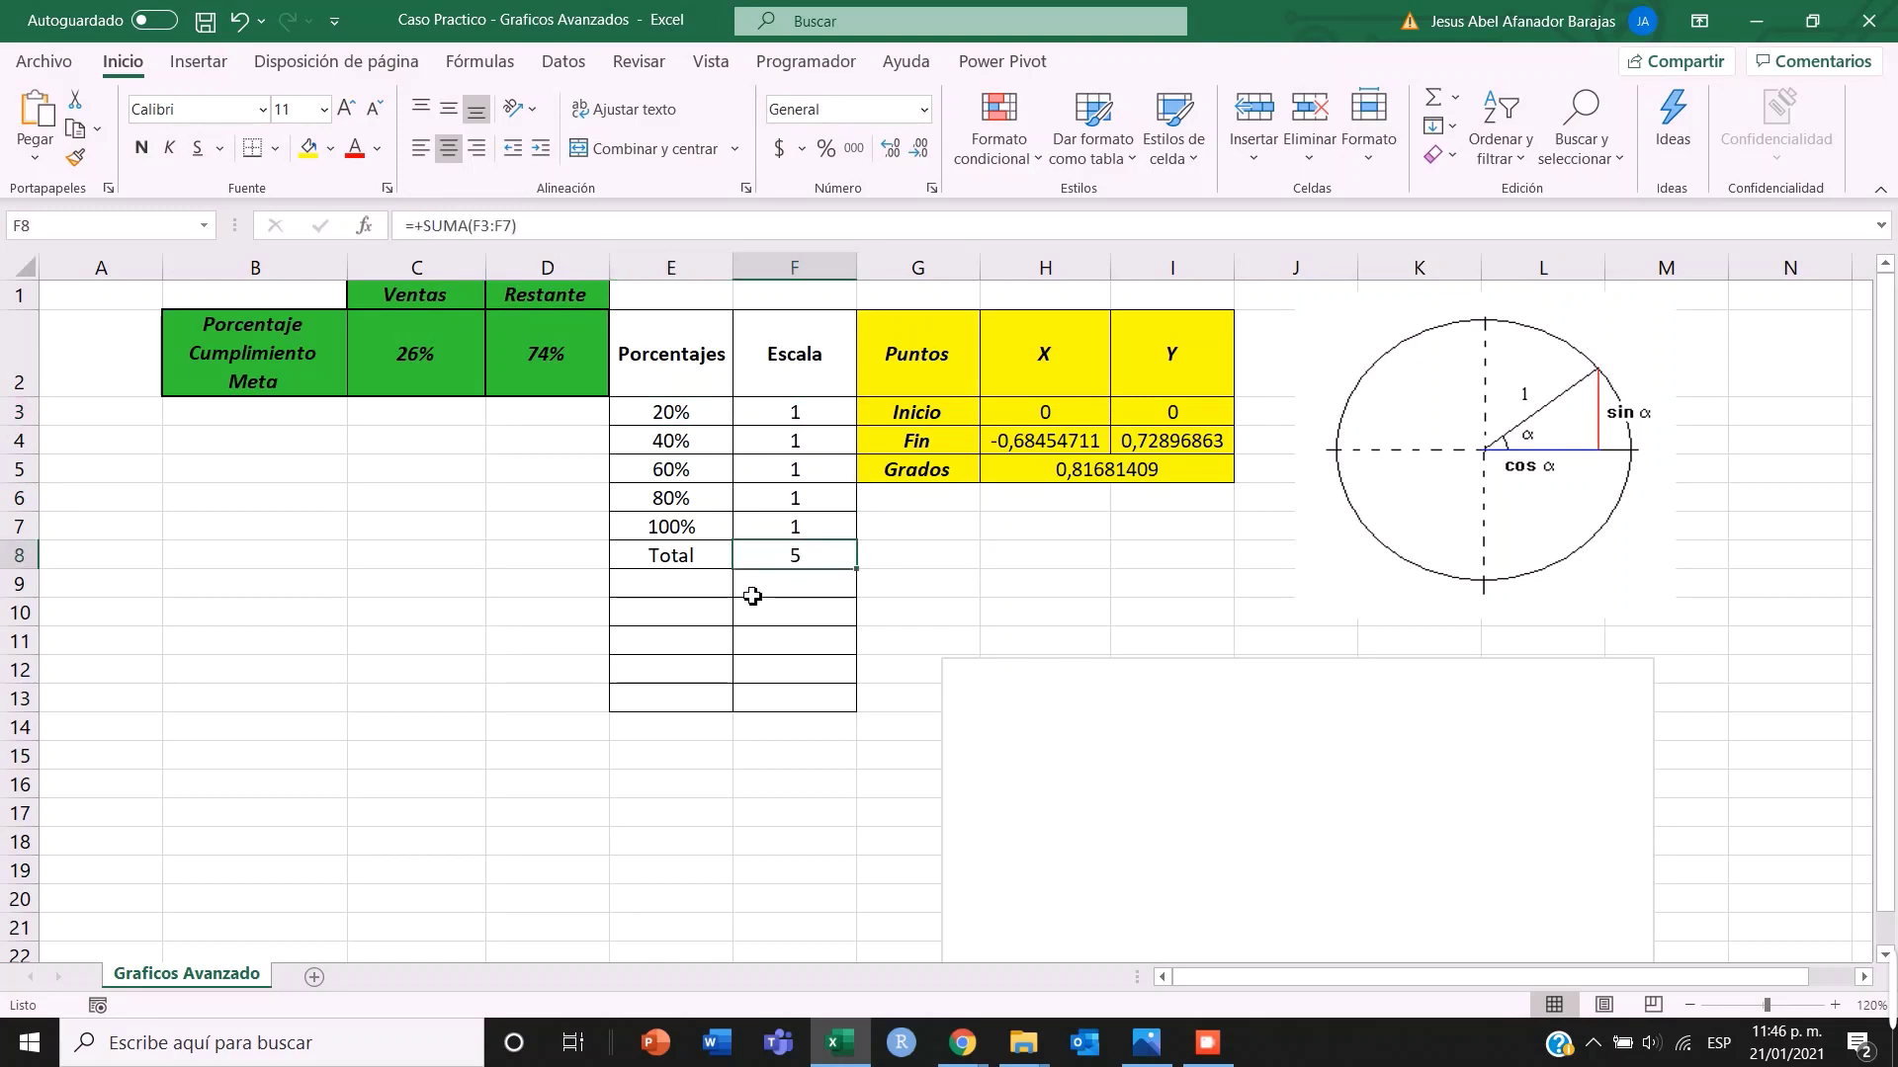
{"action": "left_click_drag", "start_coordinate": [790, 393], "coordinate": [785, 536]}
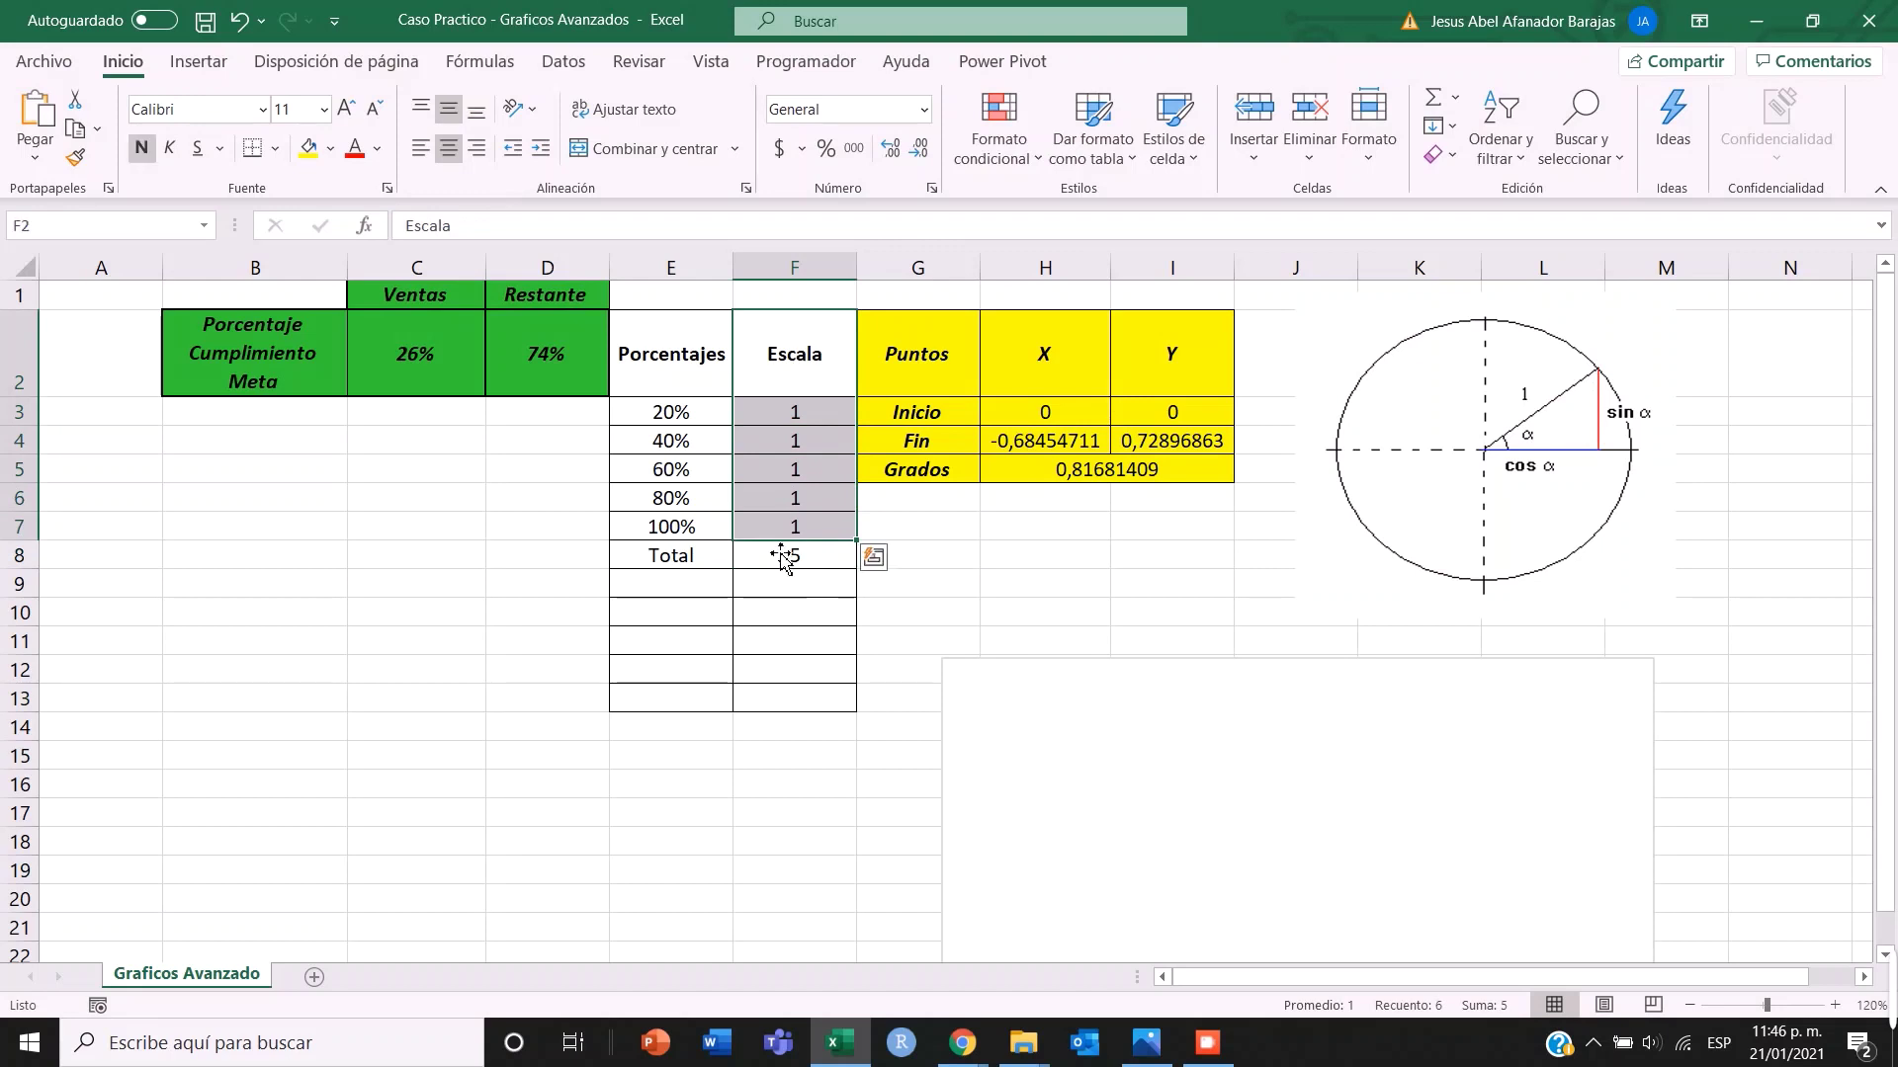
{"action": "left_click", "coordinate": [802, 590]}
{"action": "left_click_drag", "start_coordinate": [702, 420], "coordinate": [706, 494]}
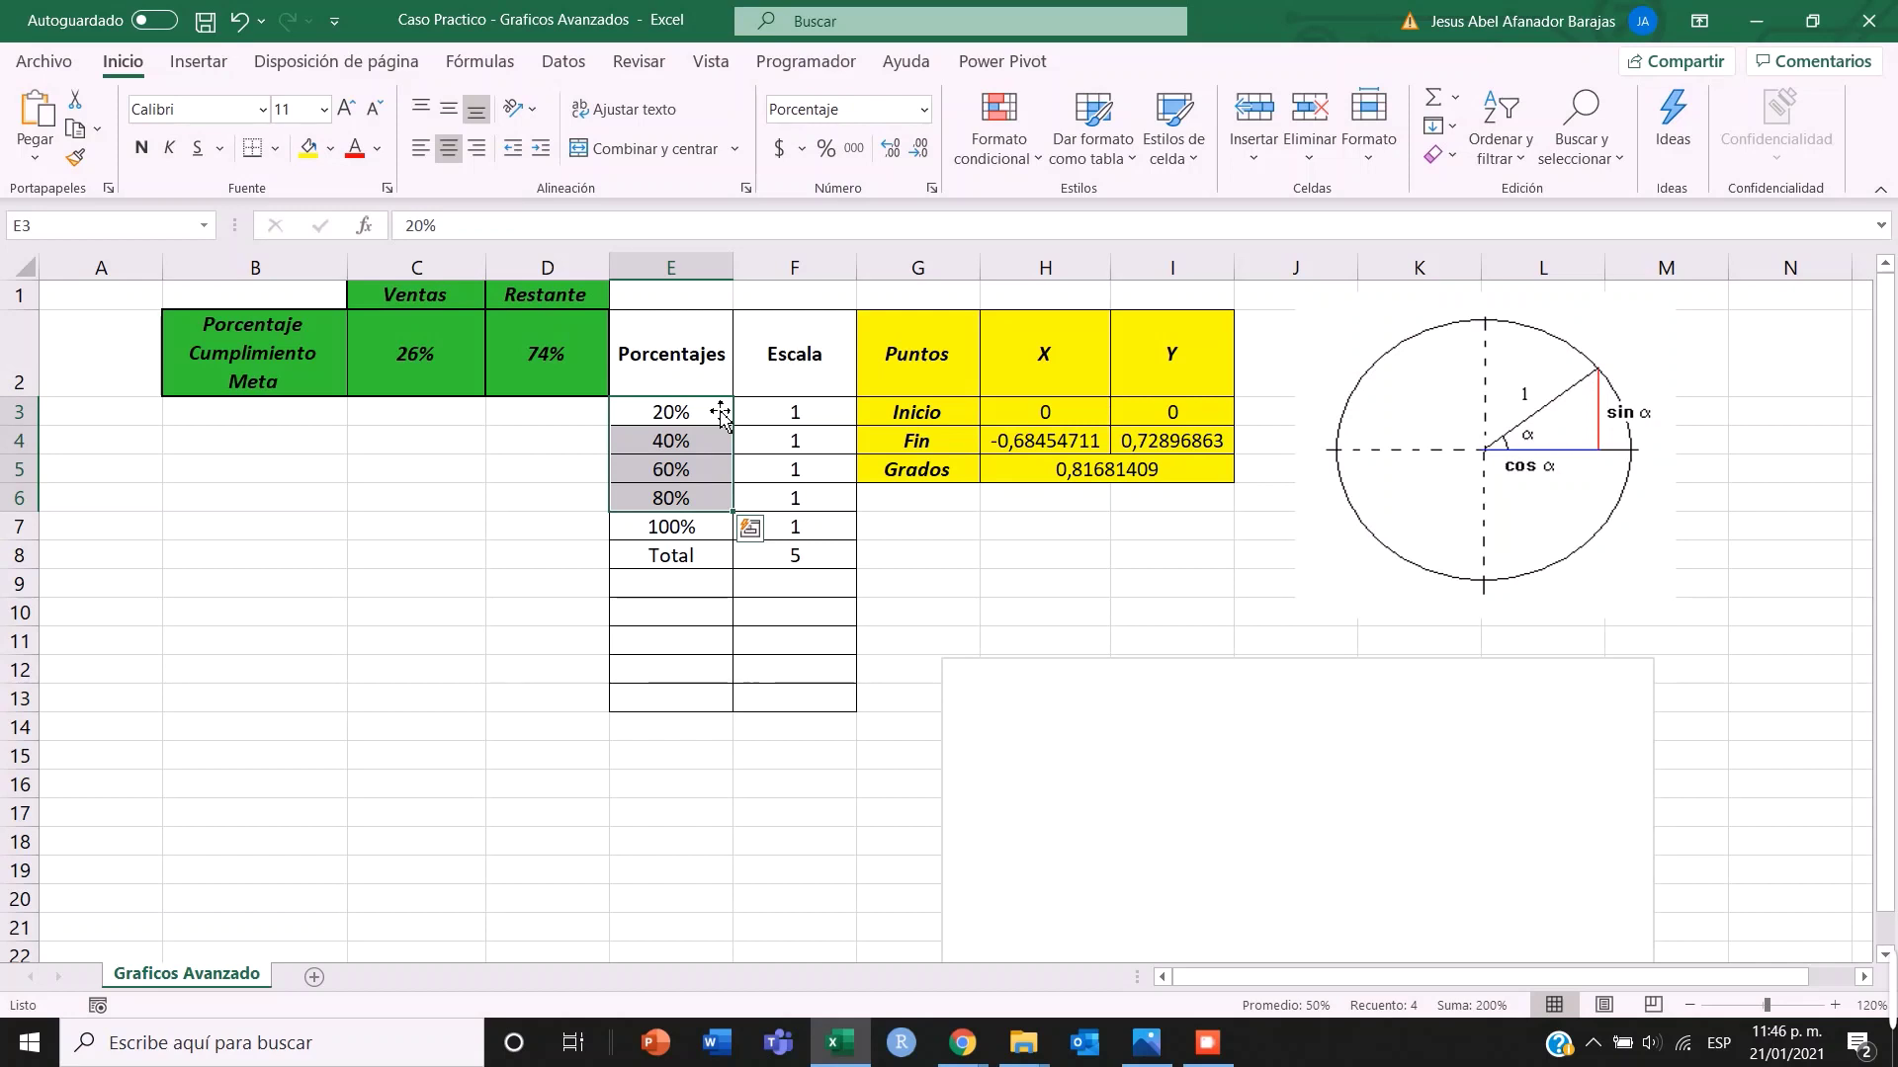
{"action": "left_click_drag", "start_coordinate": [840, 428], "coordinate": [835, 532]}
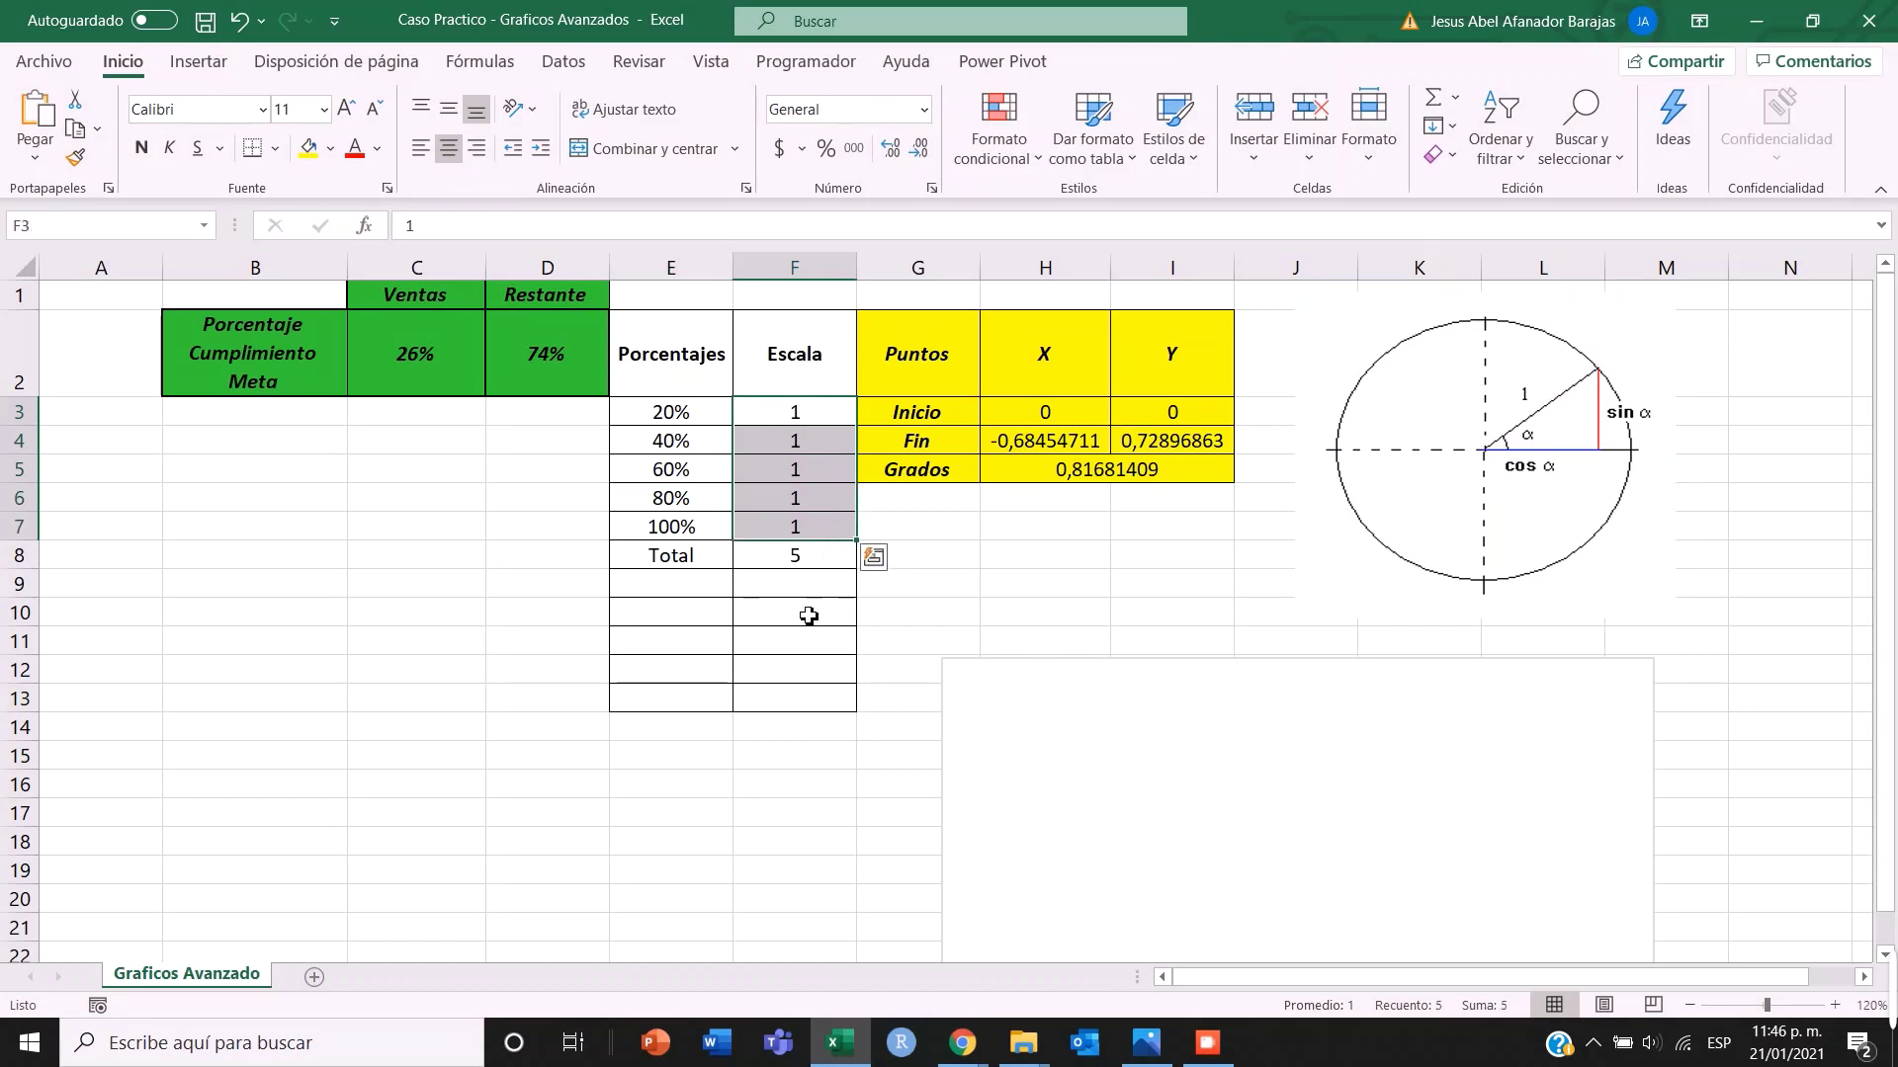
{"action": "left_click", "coordinate": [803, 560]}
{"action": "key", "text": "F2"}
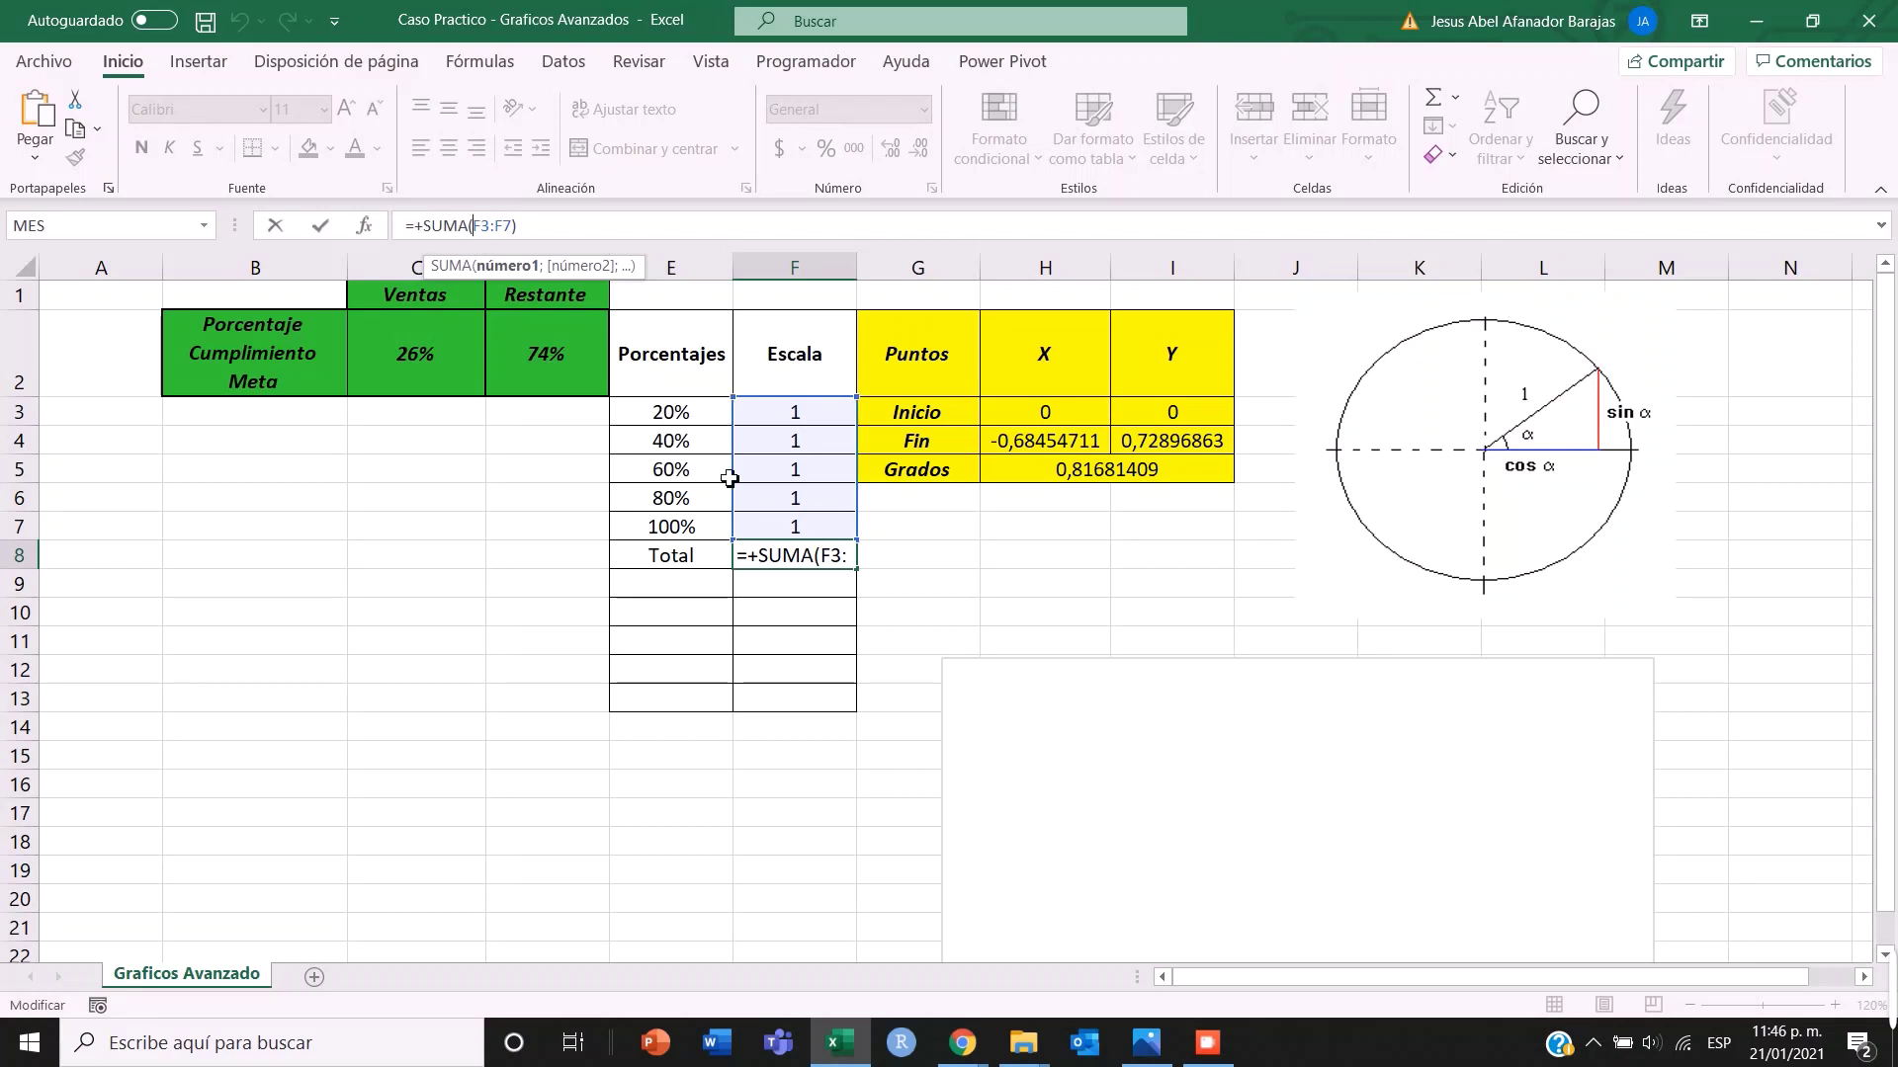
{"action": "key", "text": "Escape"}
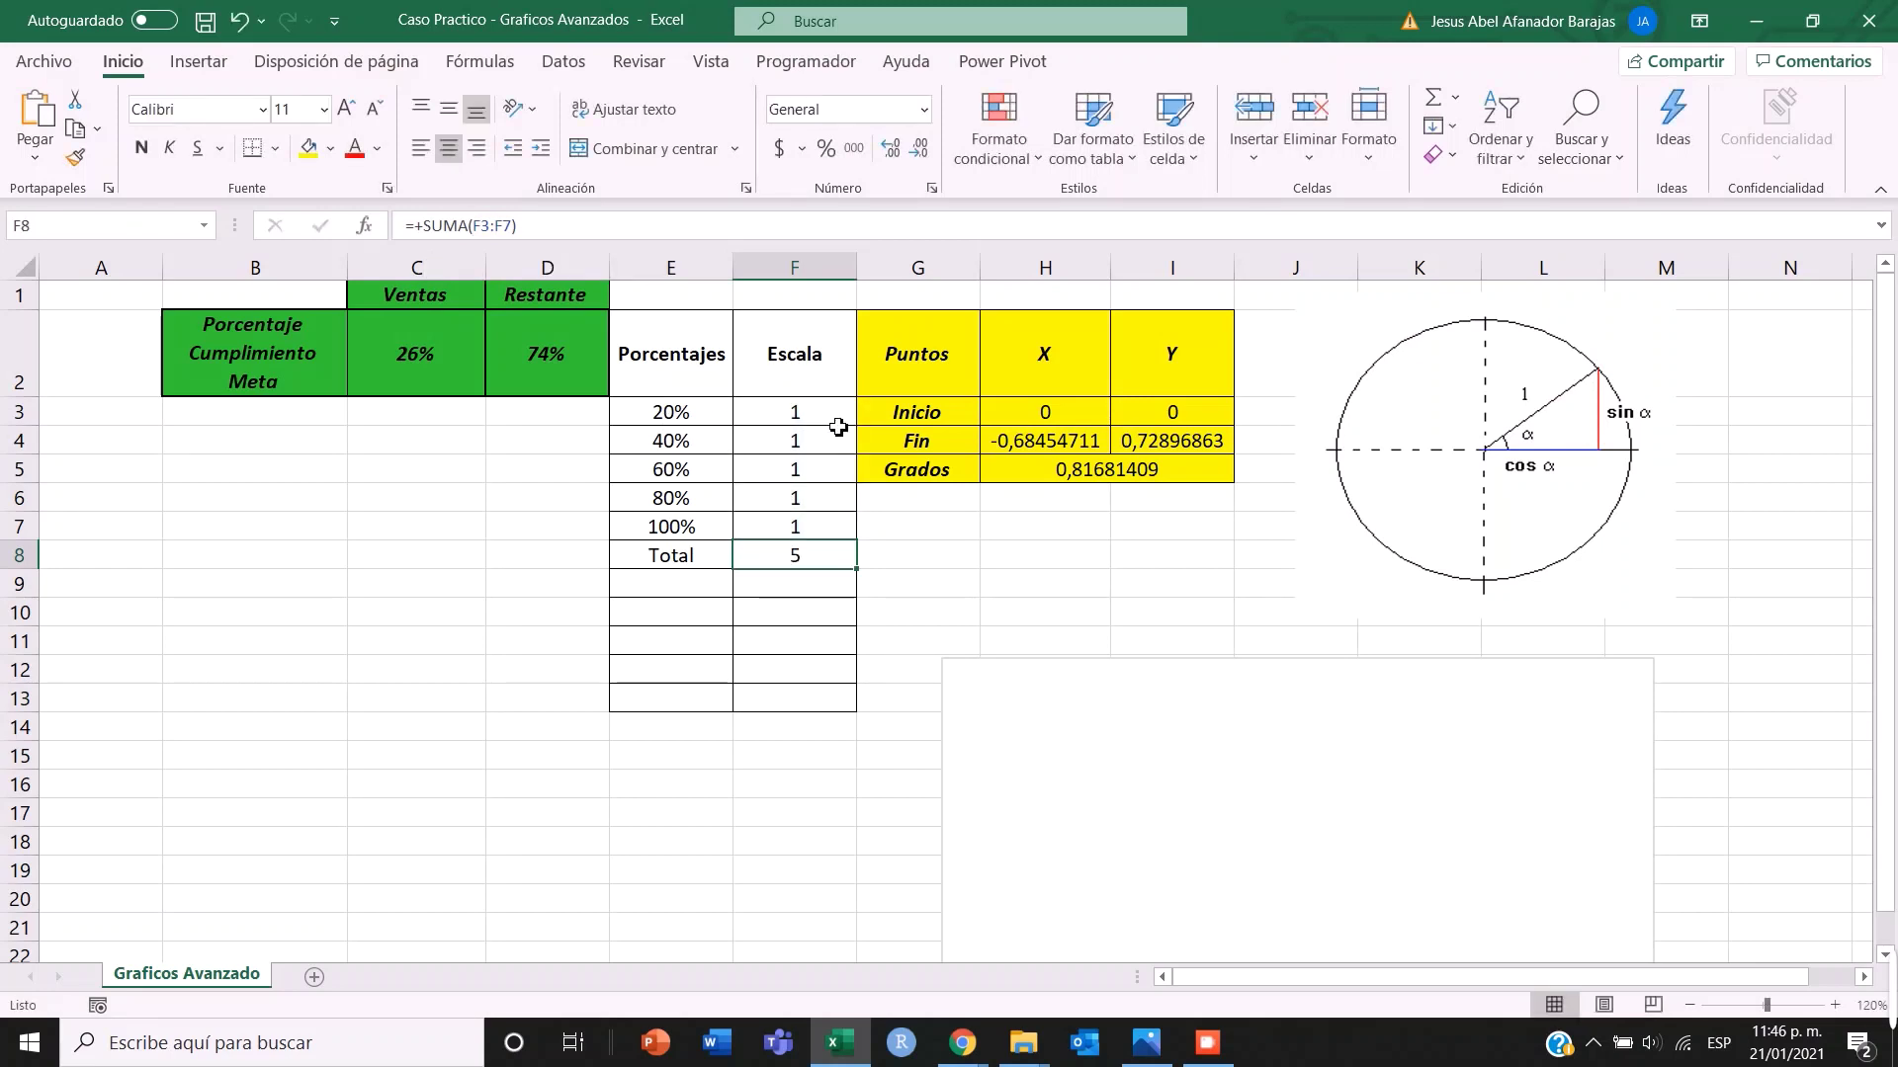
- Examine the Puntos table's headings and Inicio coordinates, relating them to the centre of the circle diagram
{"action": "left_click_drag", "start_coordinate": [907, 368], "coordinate": [1196, 470]}
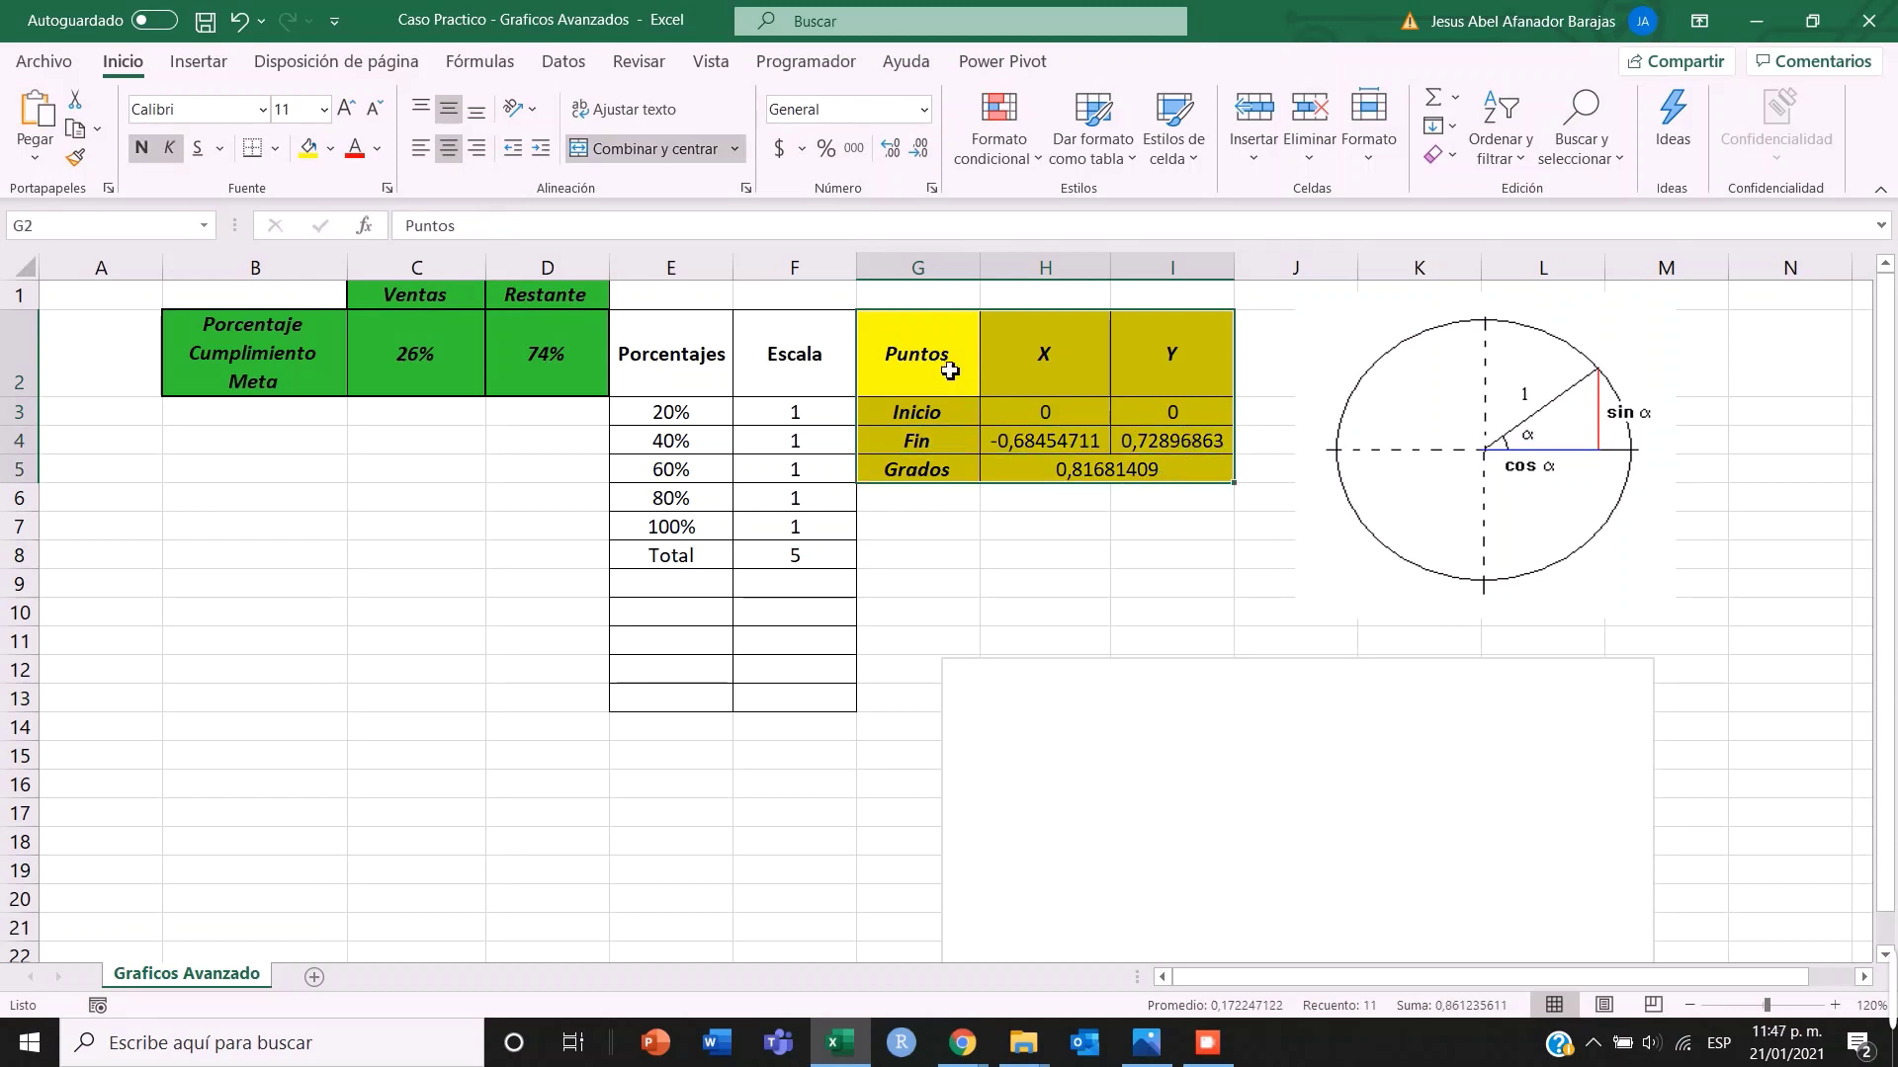
{"action": "left_click_drag", "start_coordinate": [911, 356], "coordinate": [1203, 360]}
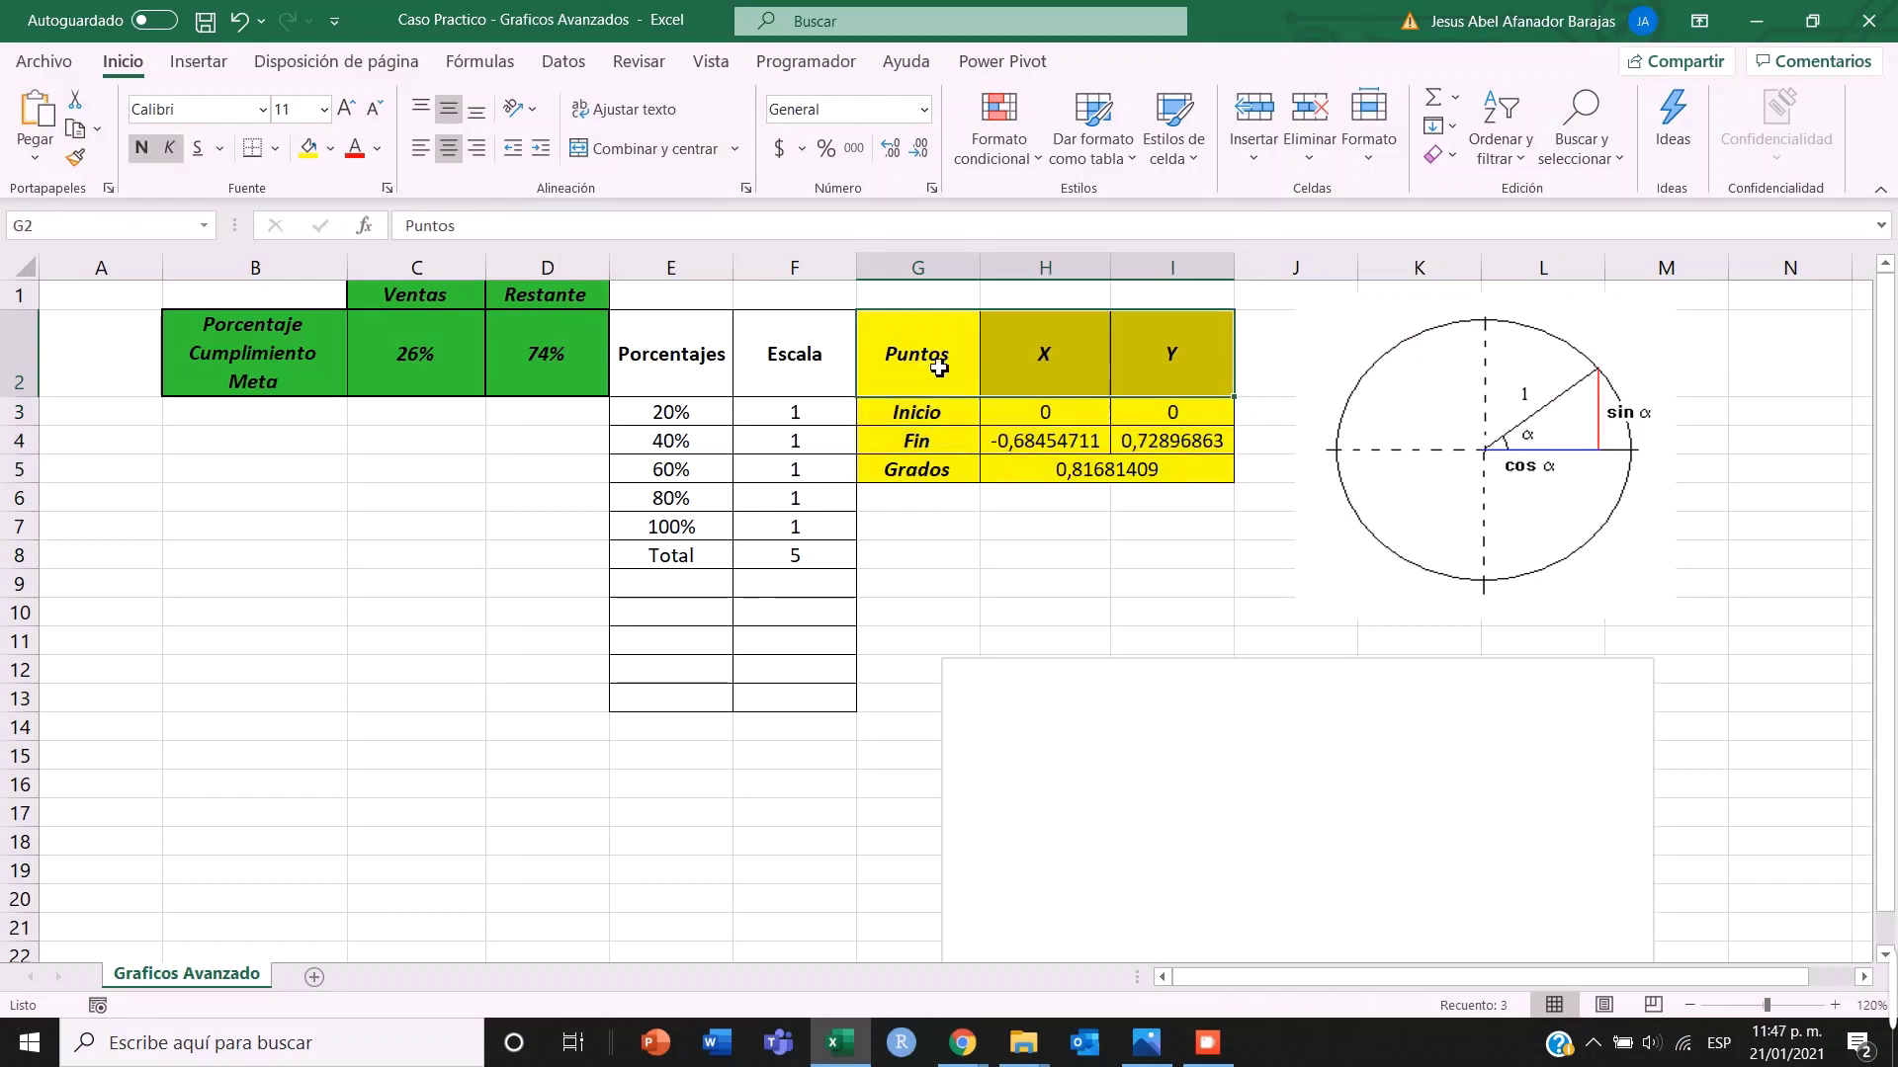
{"action": "left_click", "coordinate": [944, 411]}
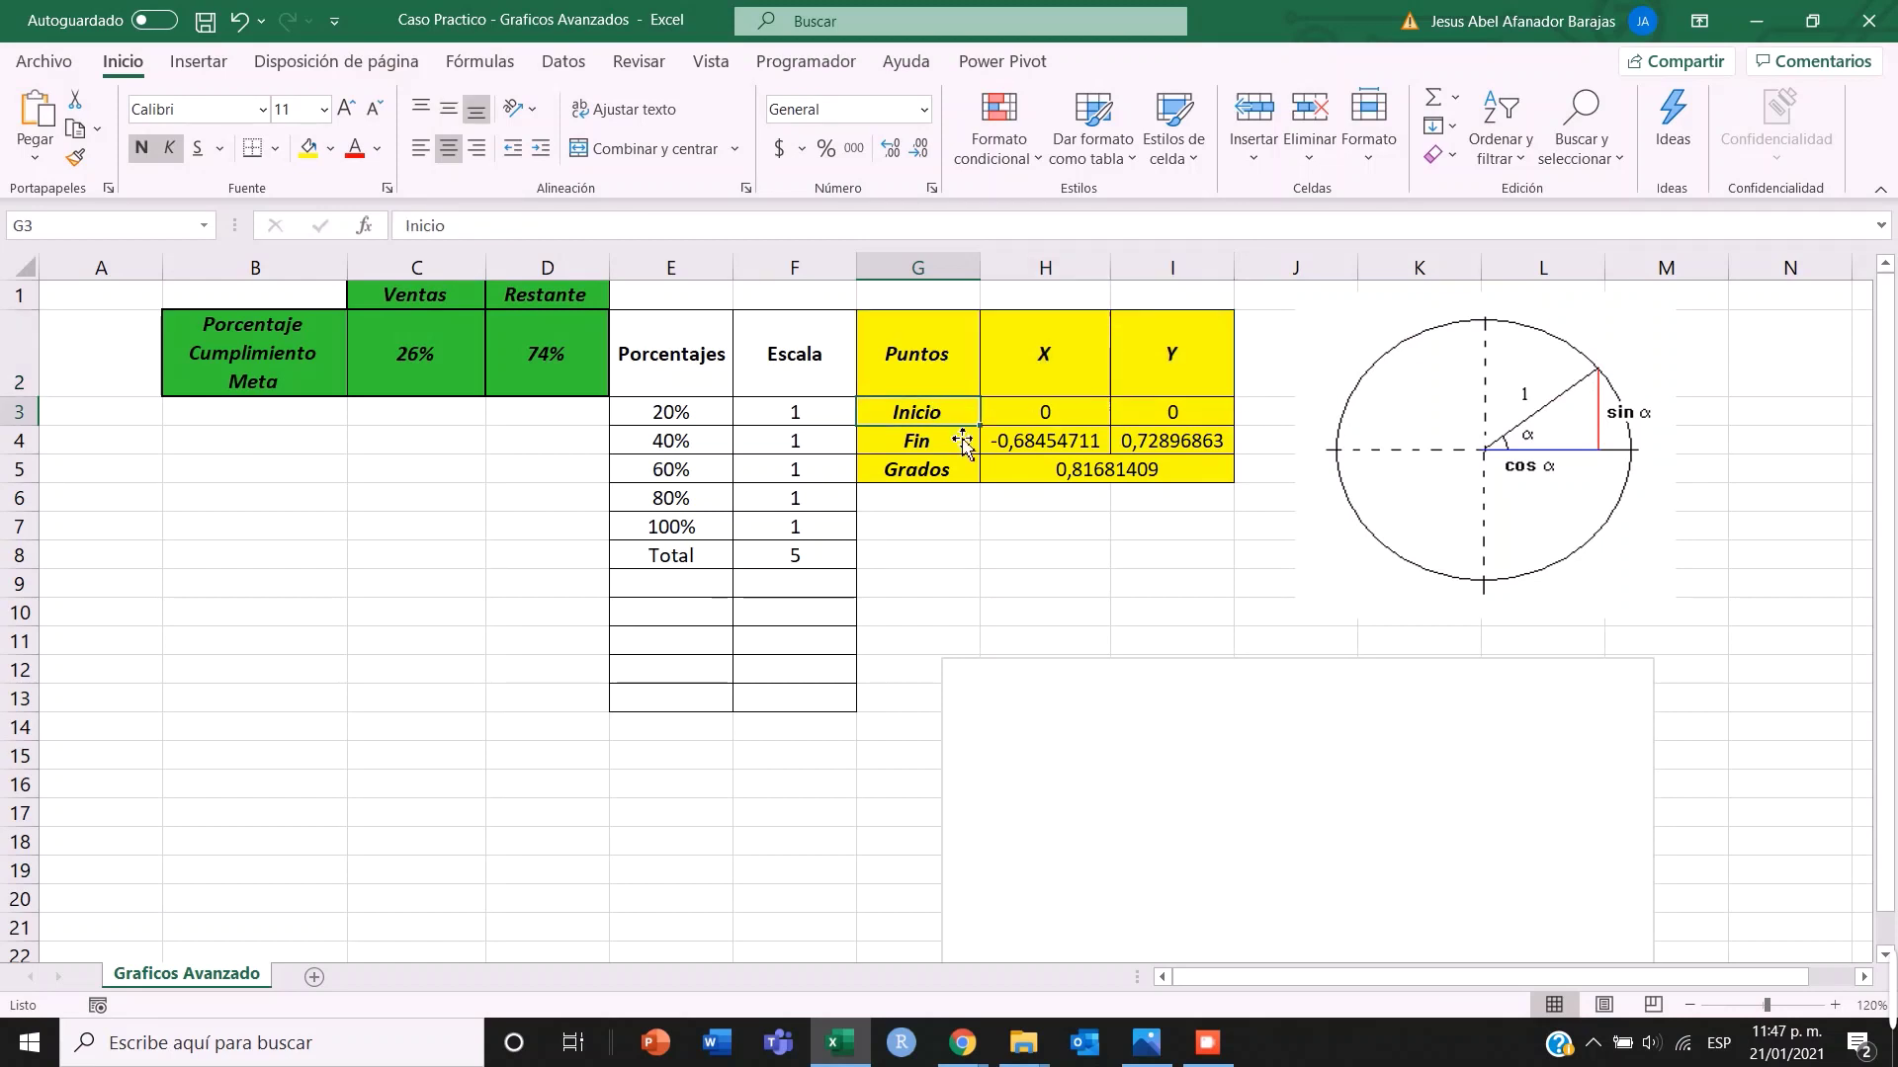
{"action": "left_click", "coordinate": [1044, 356]}
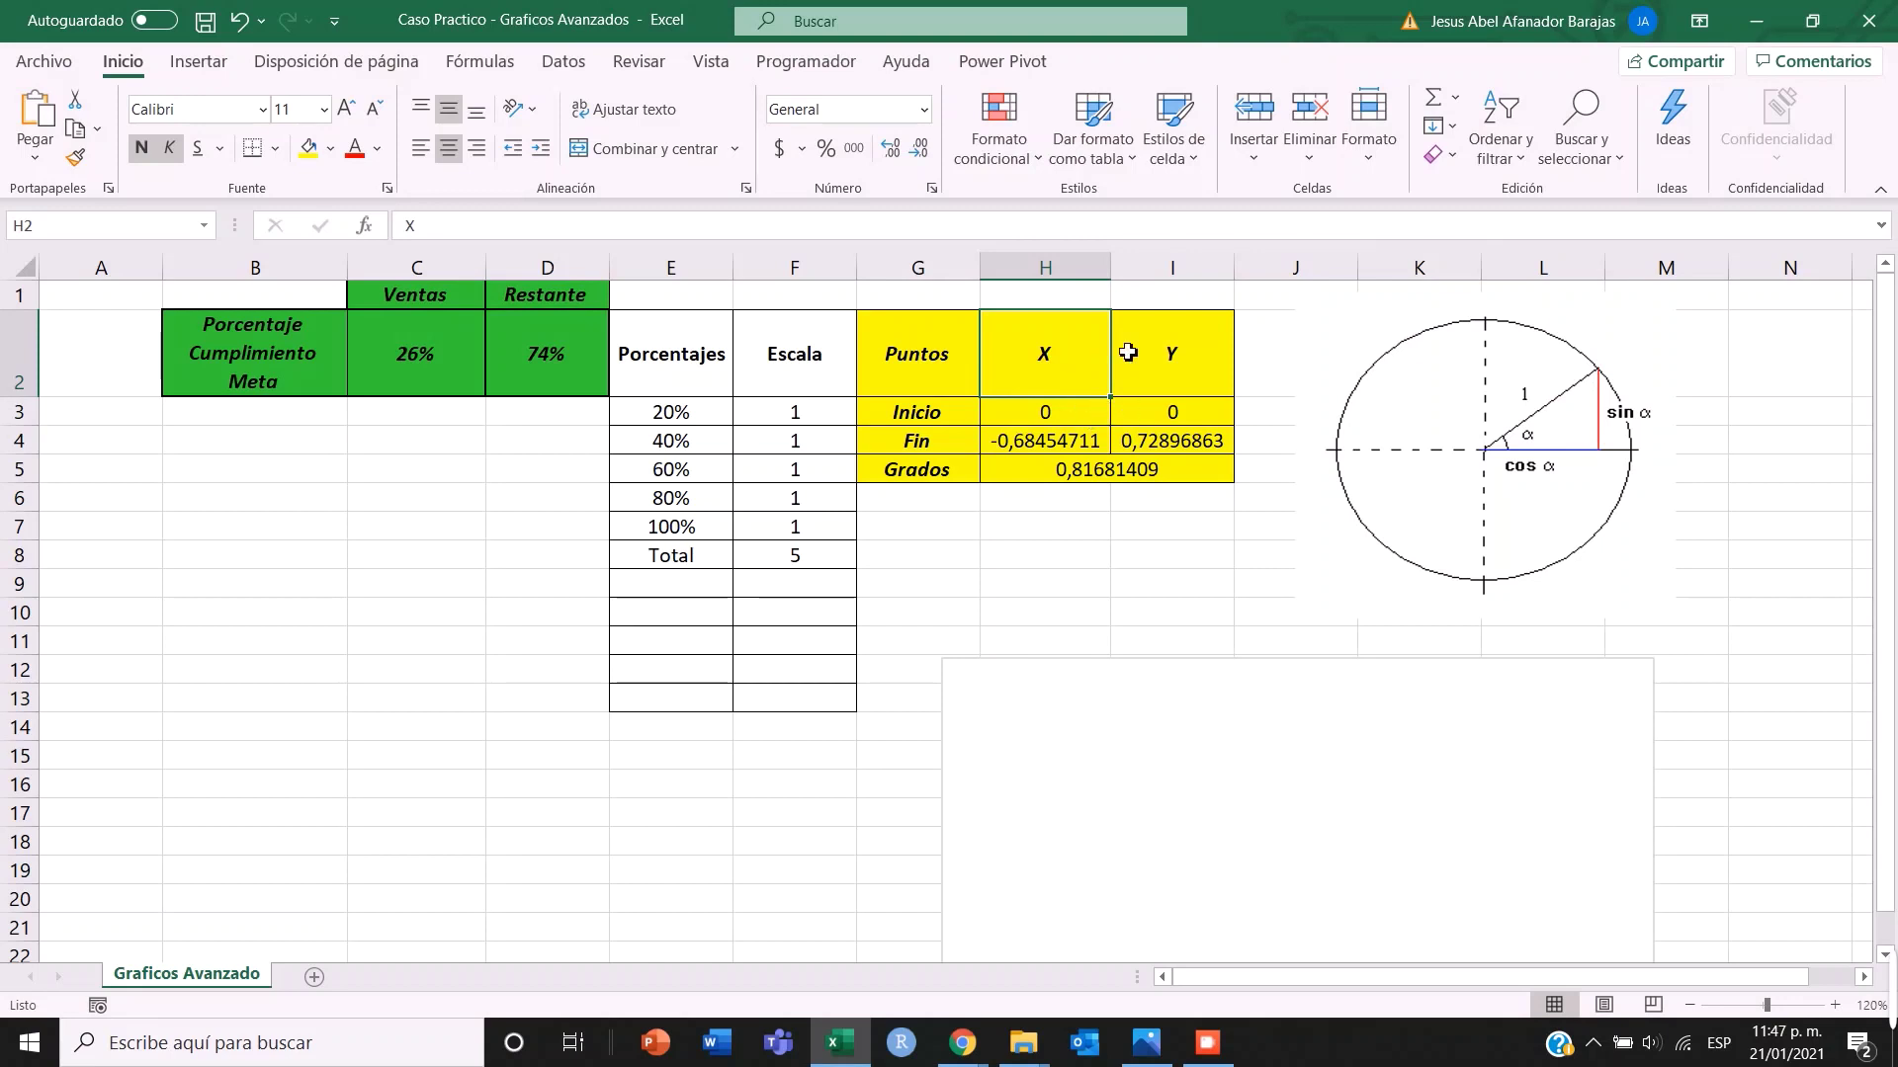
{"action": "left_click", "coordinate": [1190, 357]}
{"action": "left_click", "coordinate": [1083, 421]}
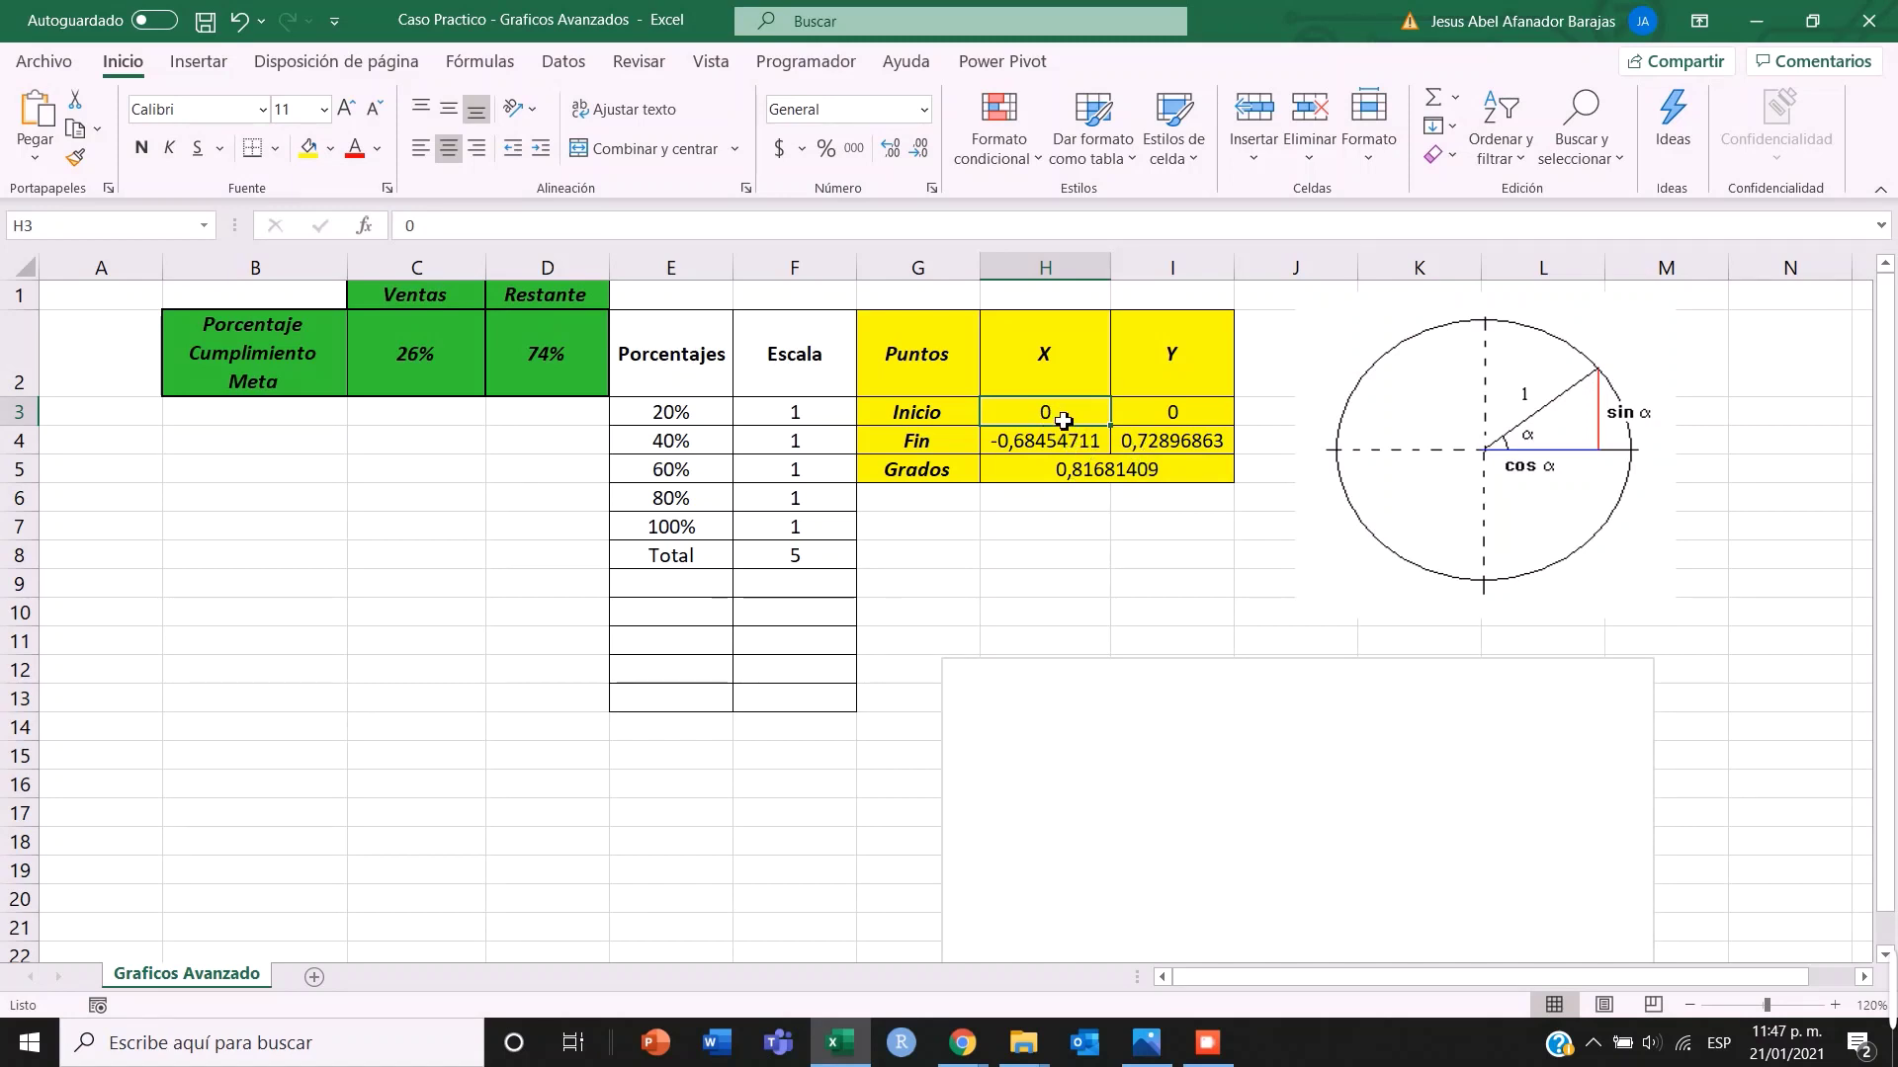
{"action": "left_click", "coordinate": [1176, 413]}
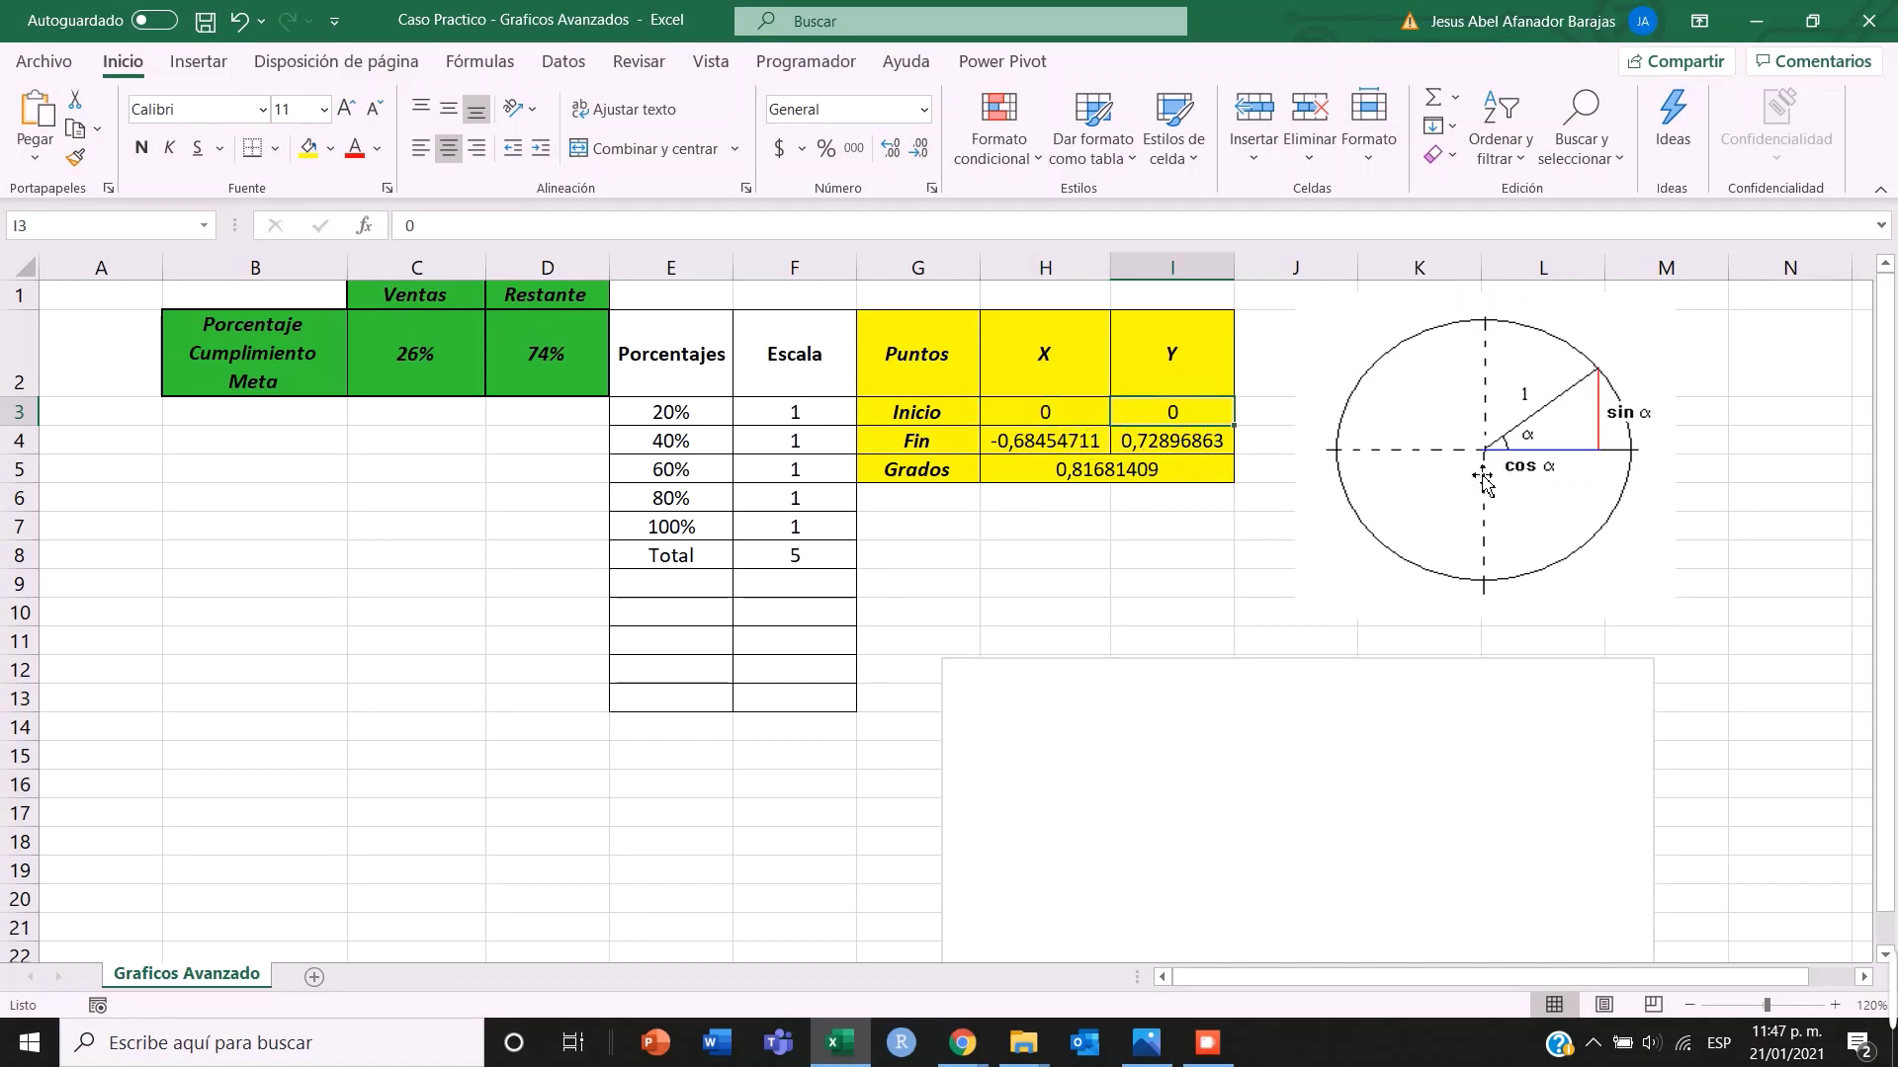
{"action": "left_click", "coordinate": [1497, 390]}
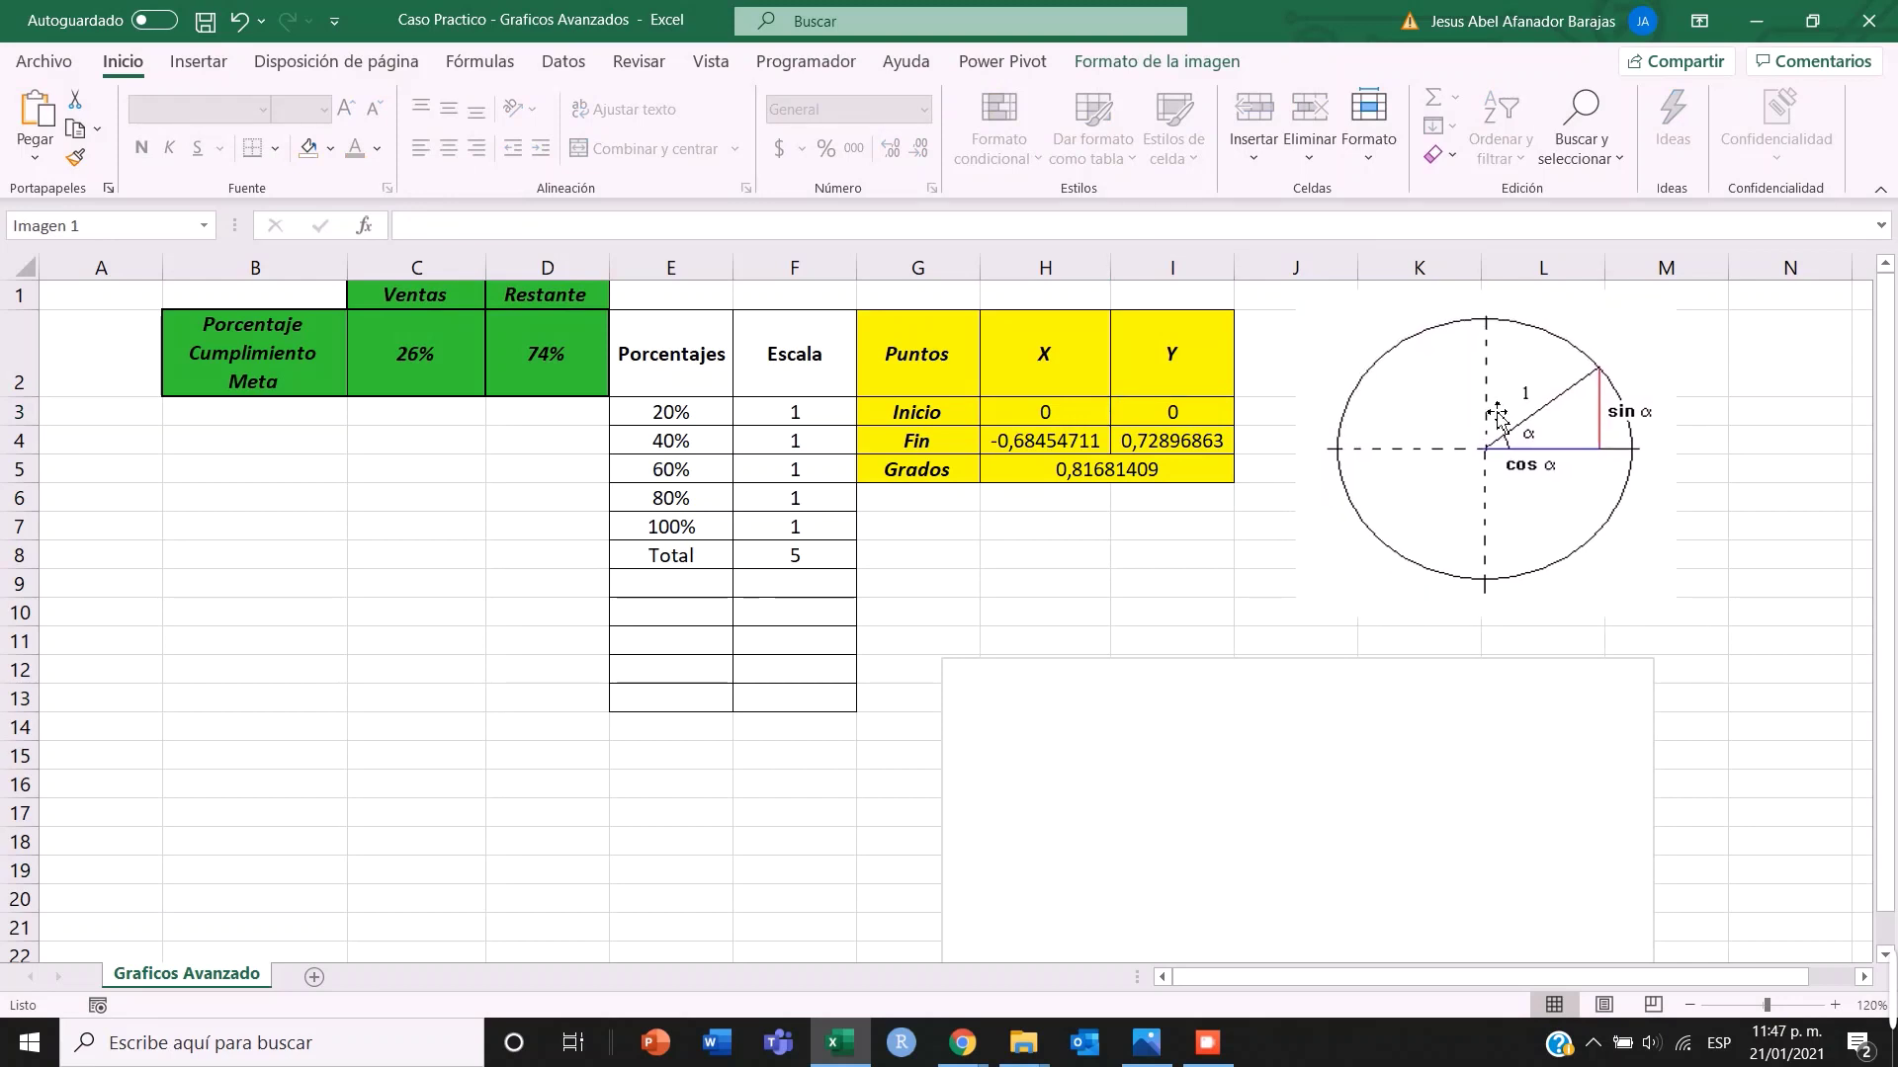
{"action": "left_click", "coordinate": [1498, 413]}
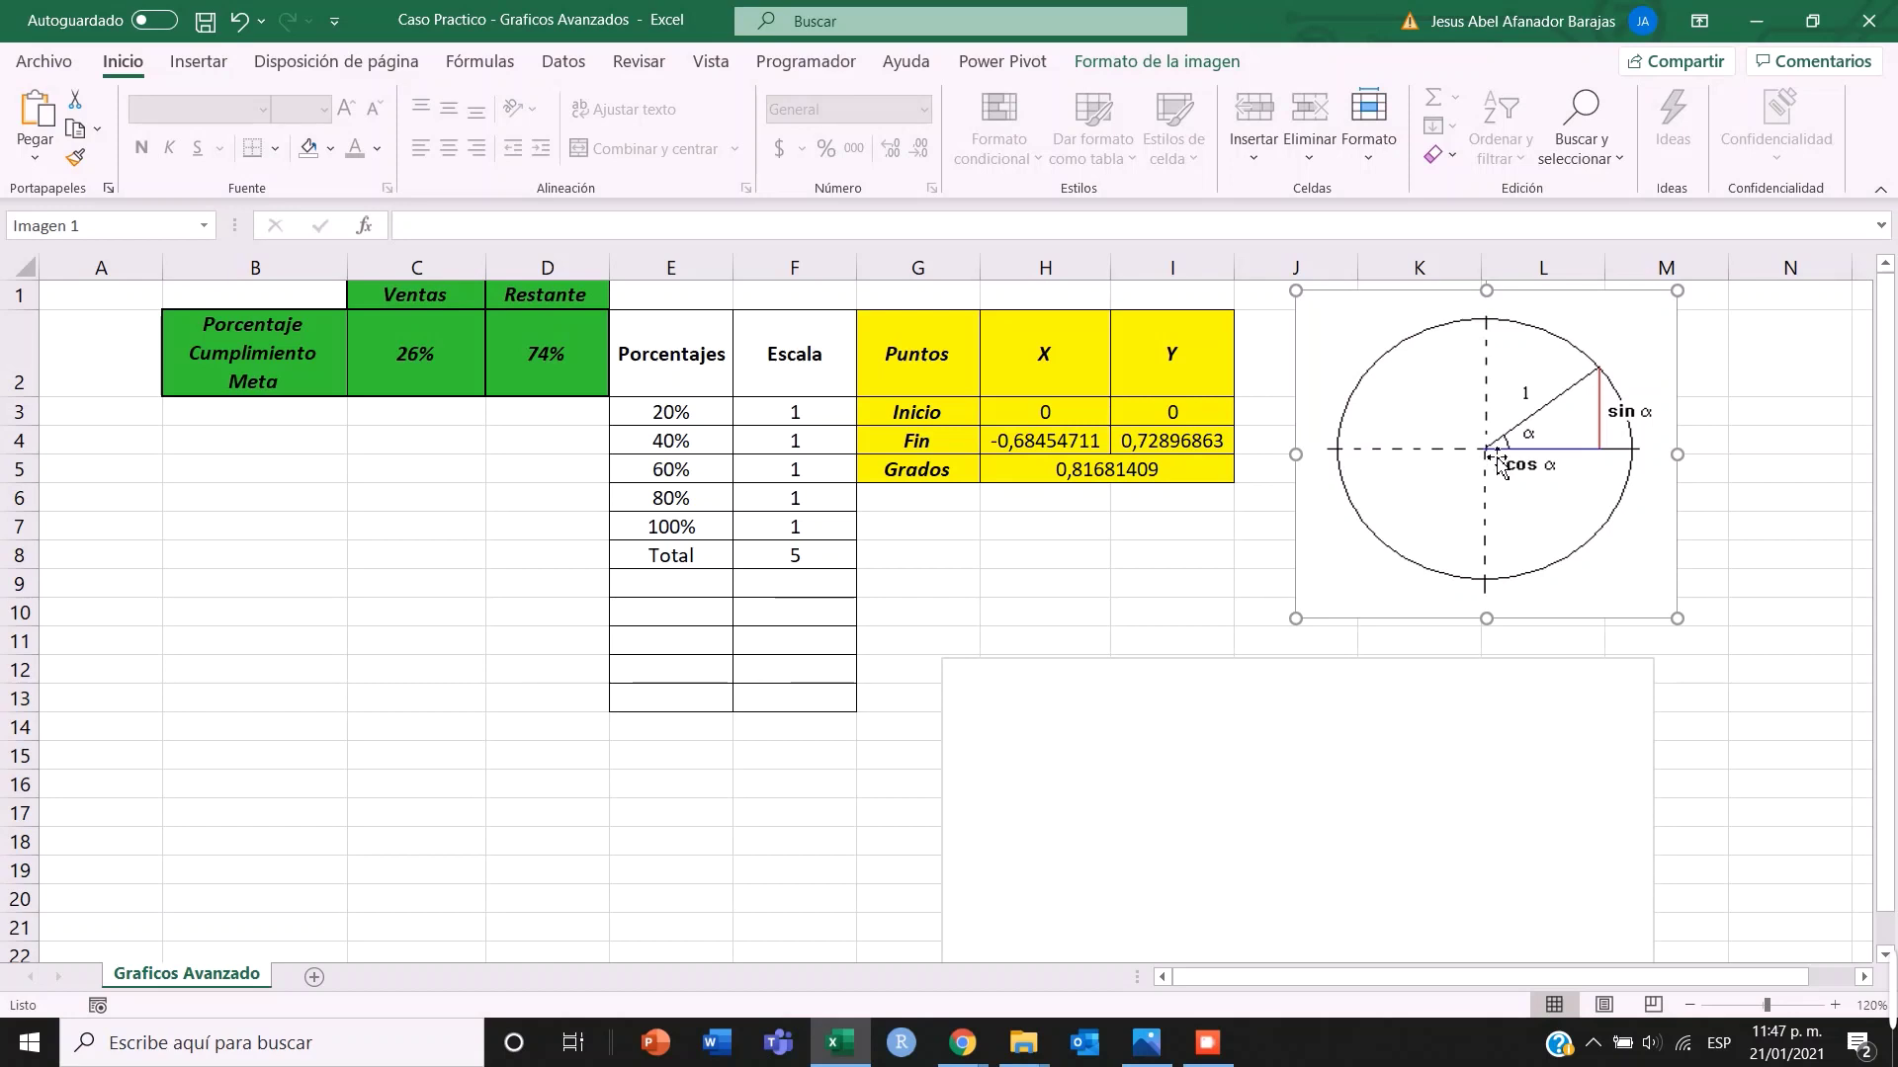
- Review the formulas behind the Fin point's X coordinate in H4 and Y coordinate in I4
{"action": "left_click", "coordinate": [1023, 447]}
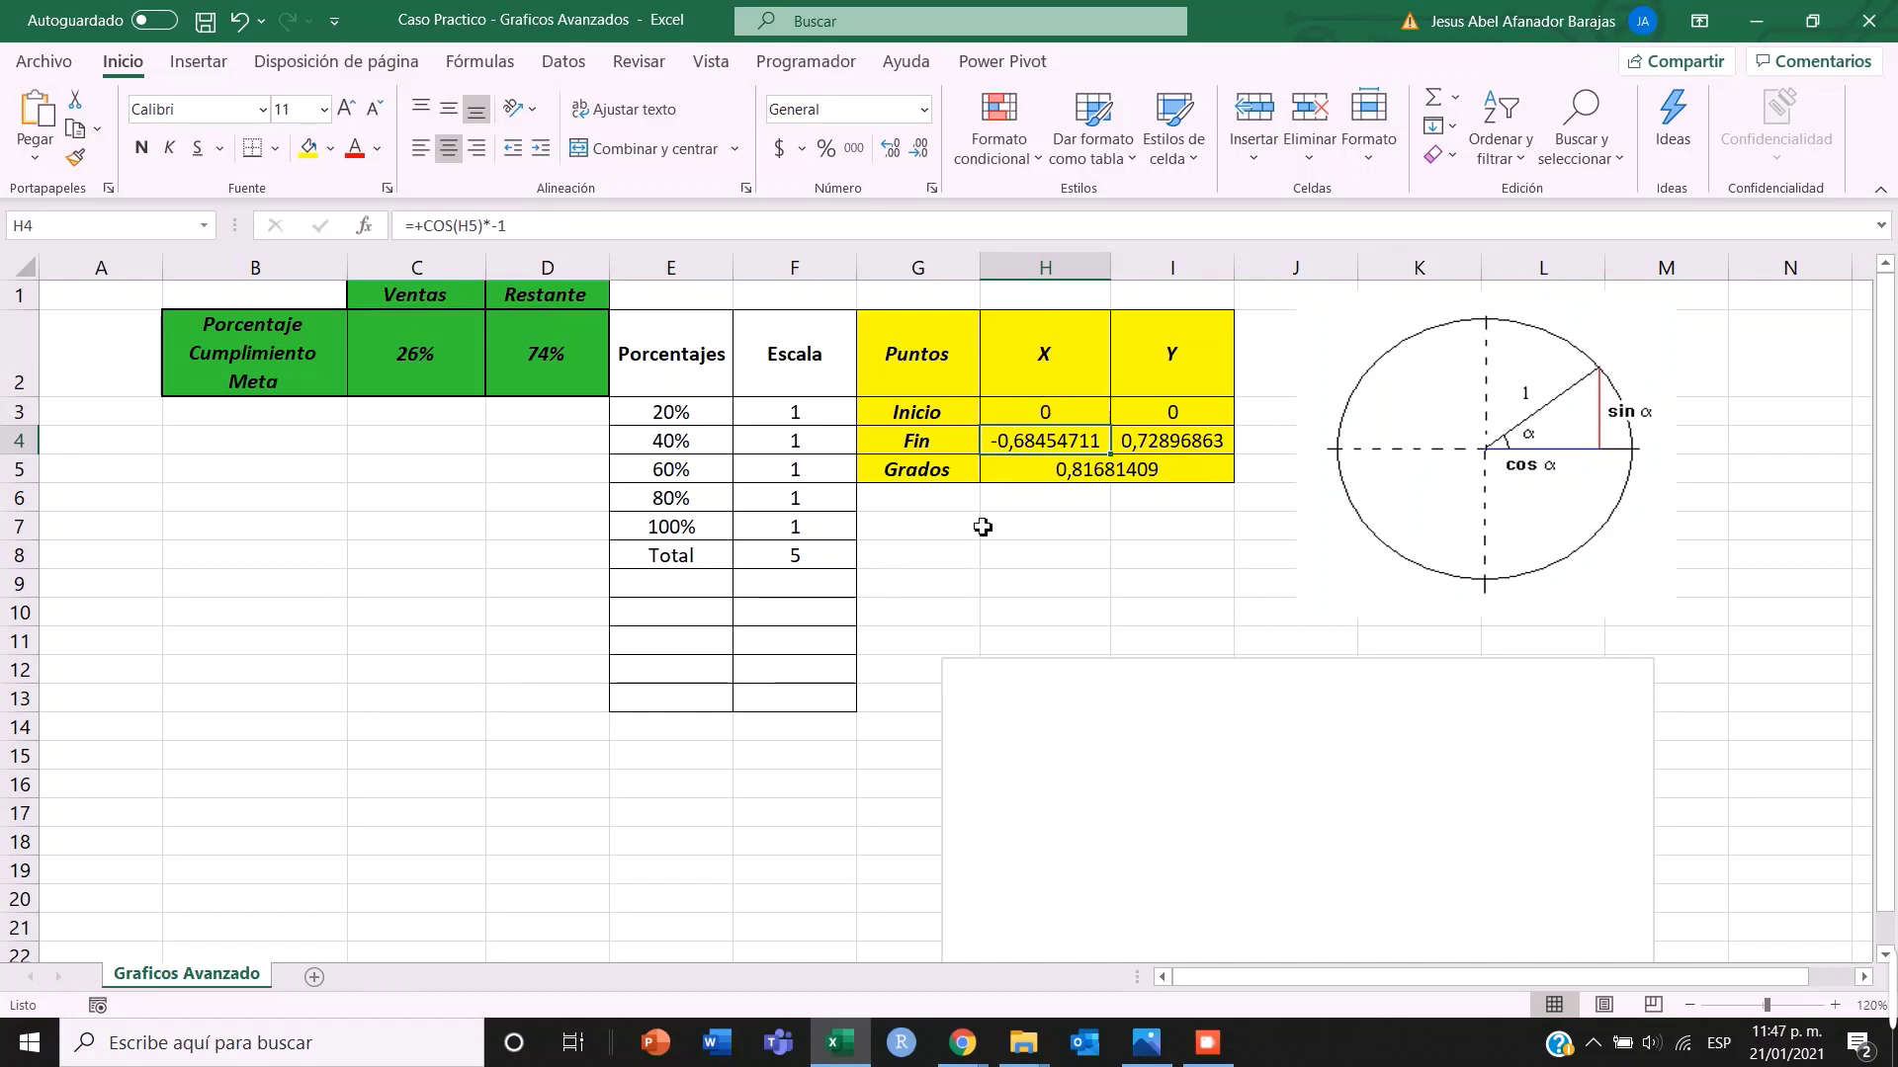
{"action": "key", "text": "F2"}
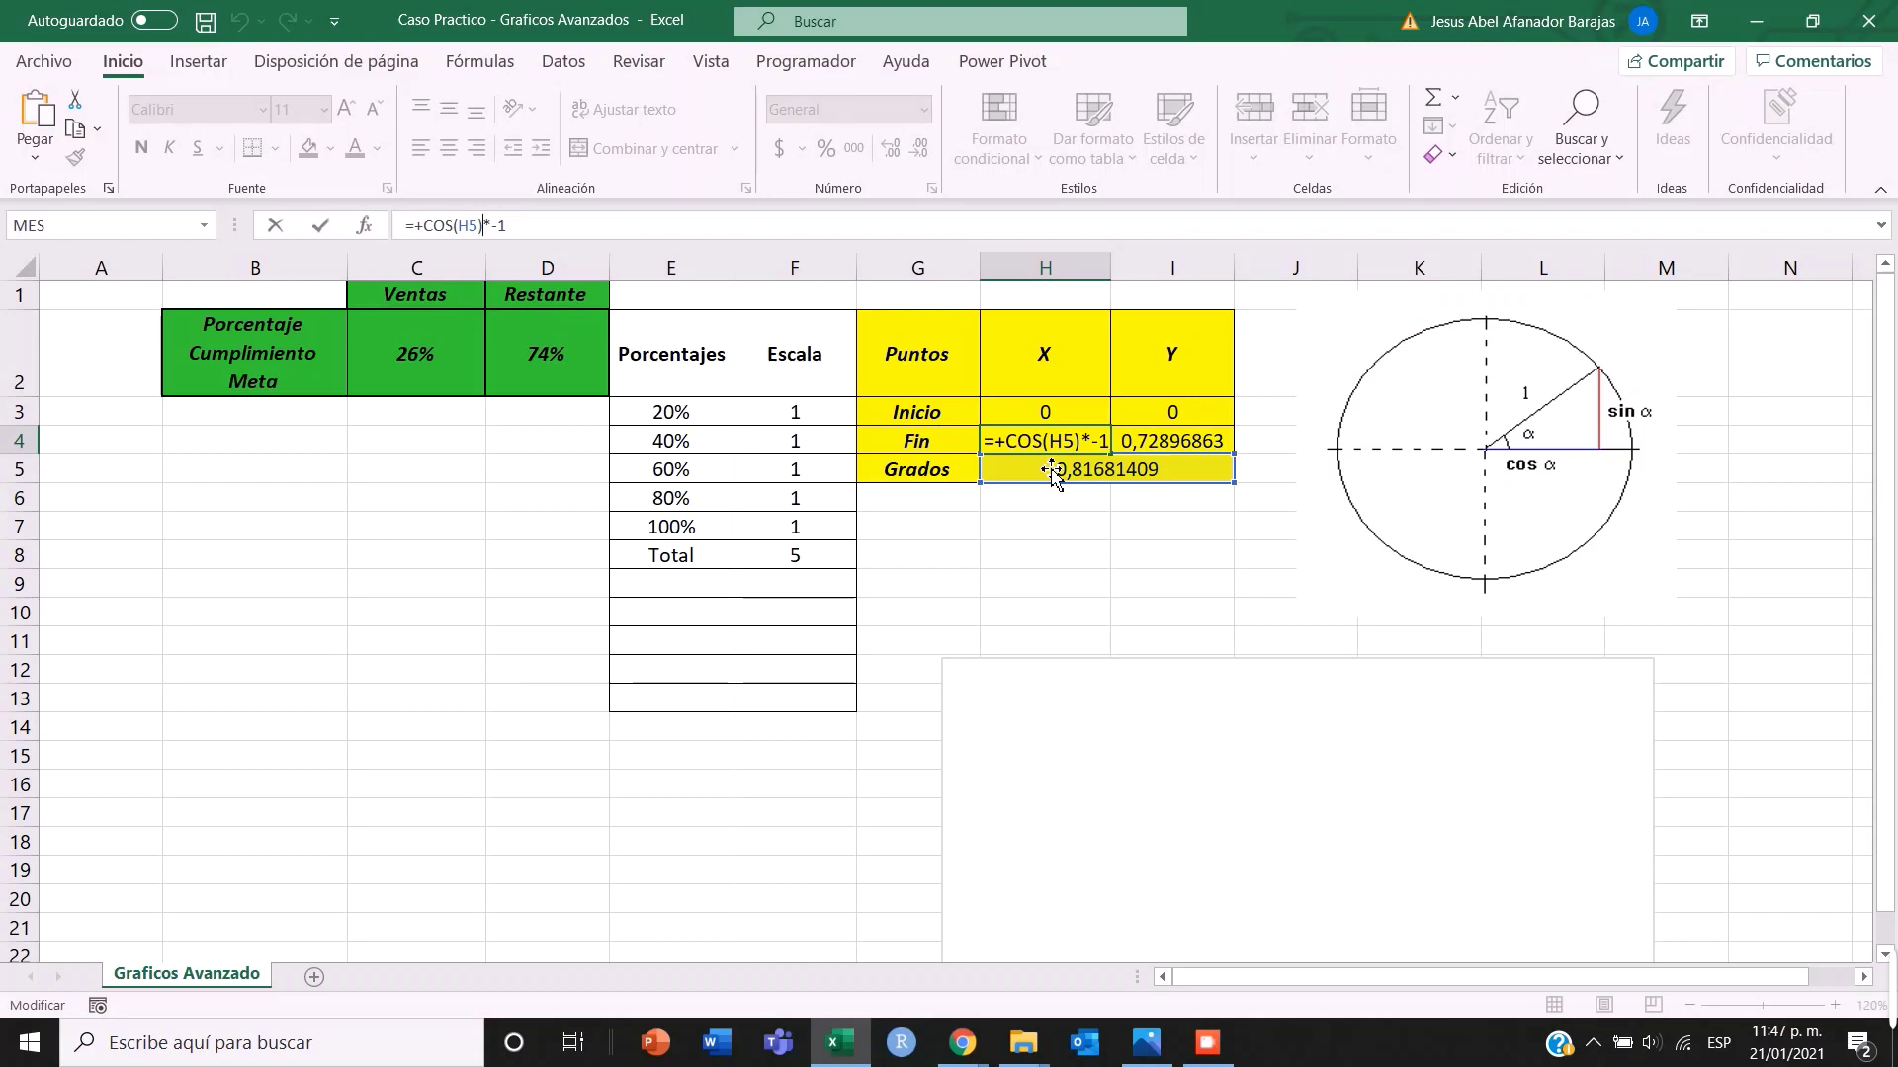
{"action": "key", "text": "Return"}
{"action": "left_click", "coordinate": [1196, 447]}
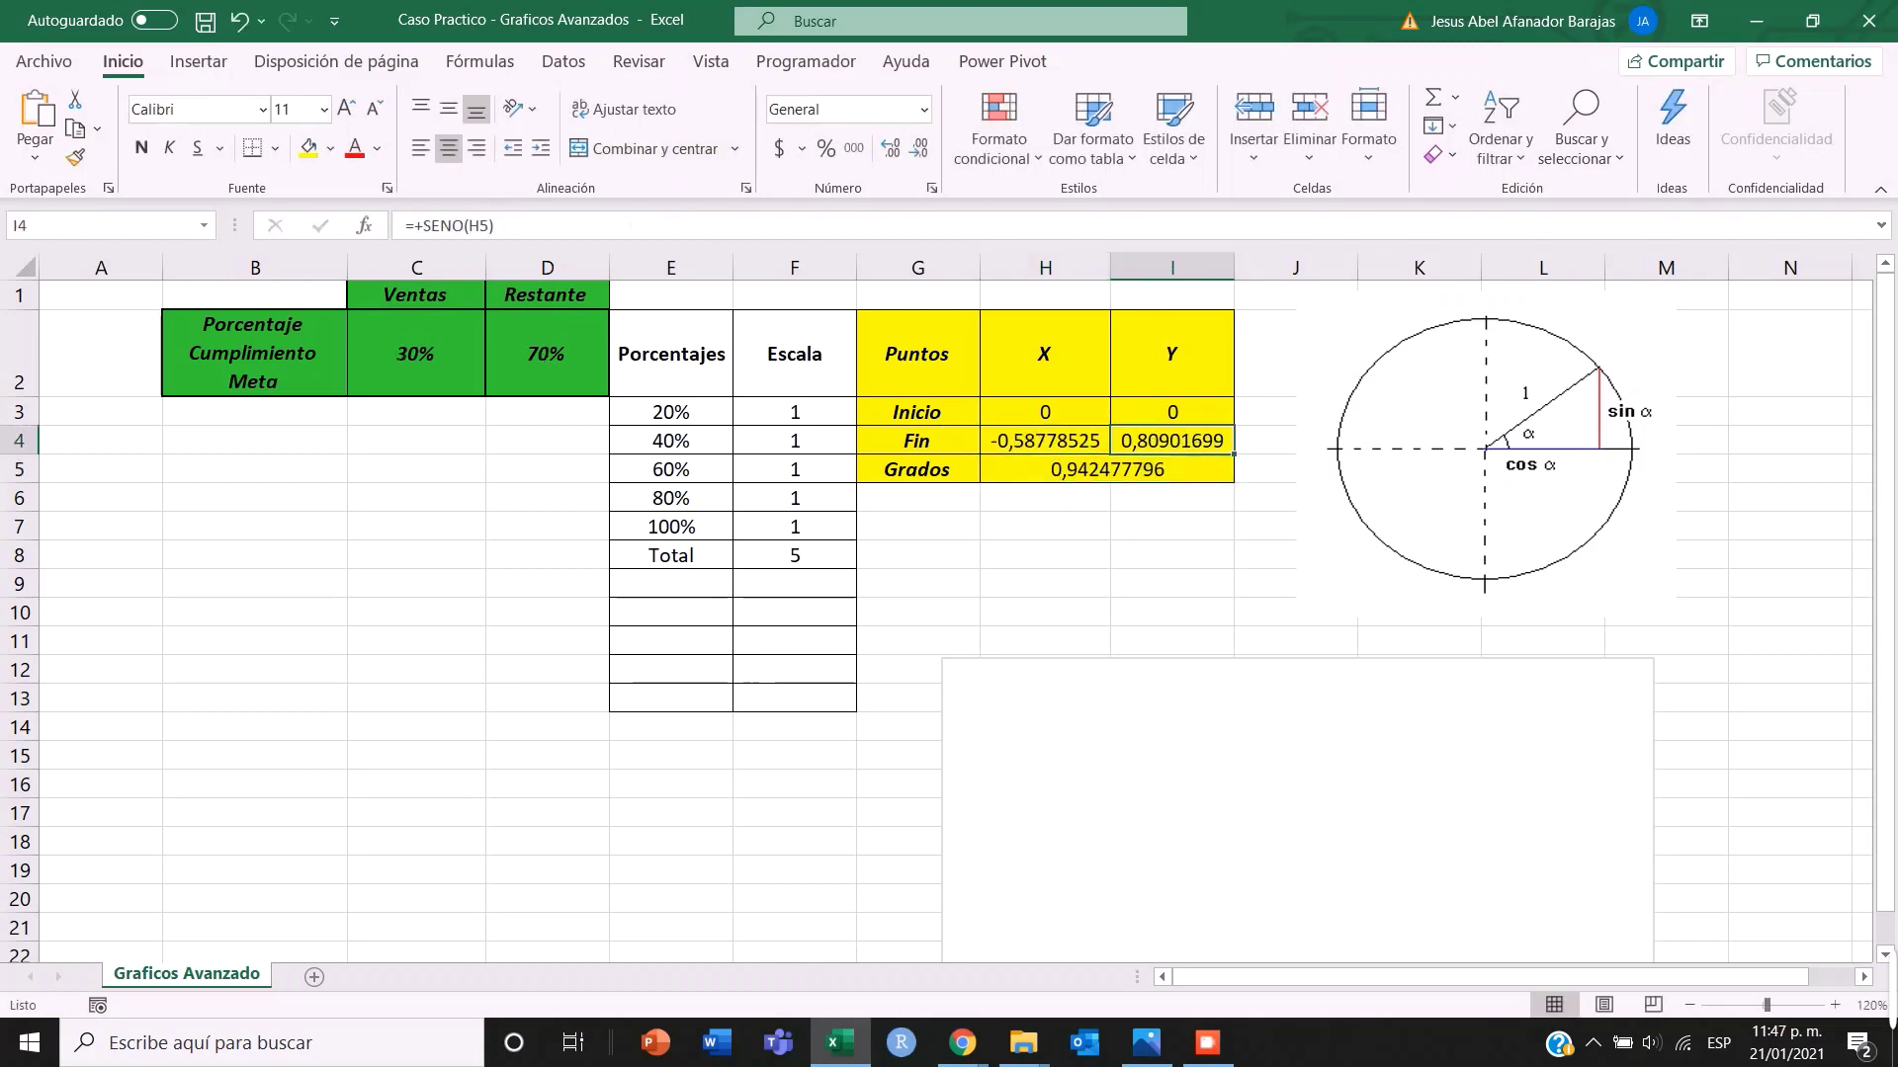
{"action": "key", "text": "F2"}
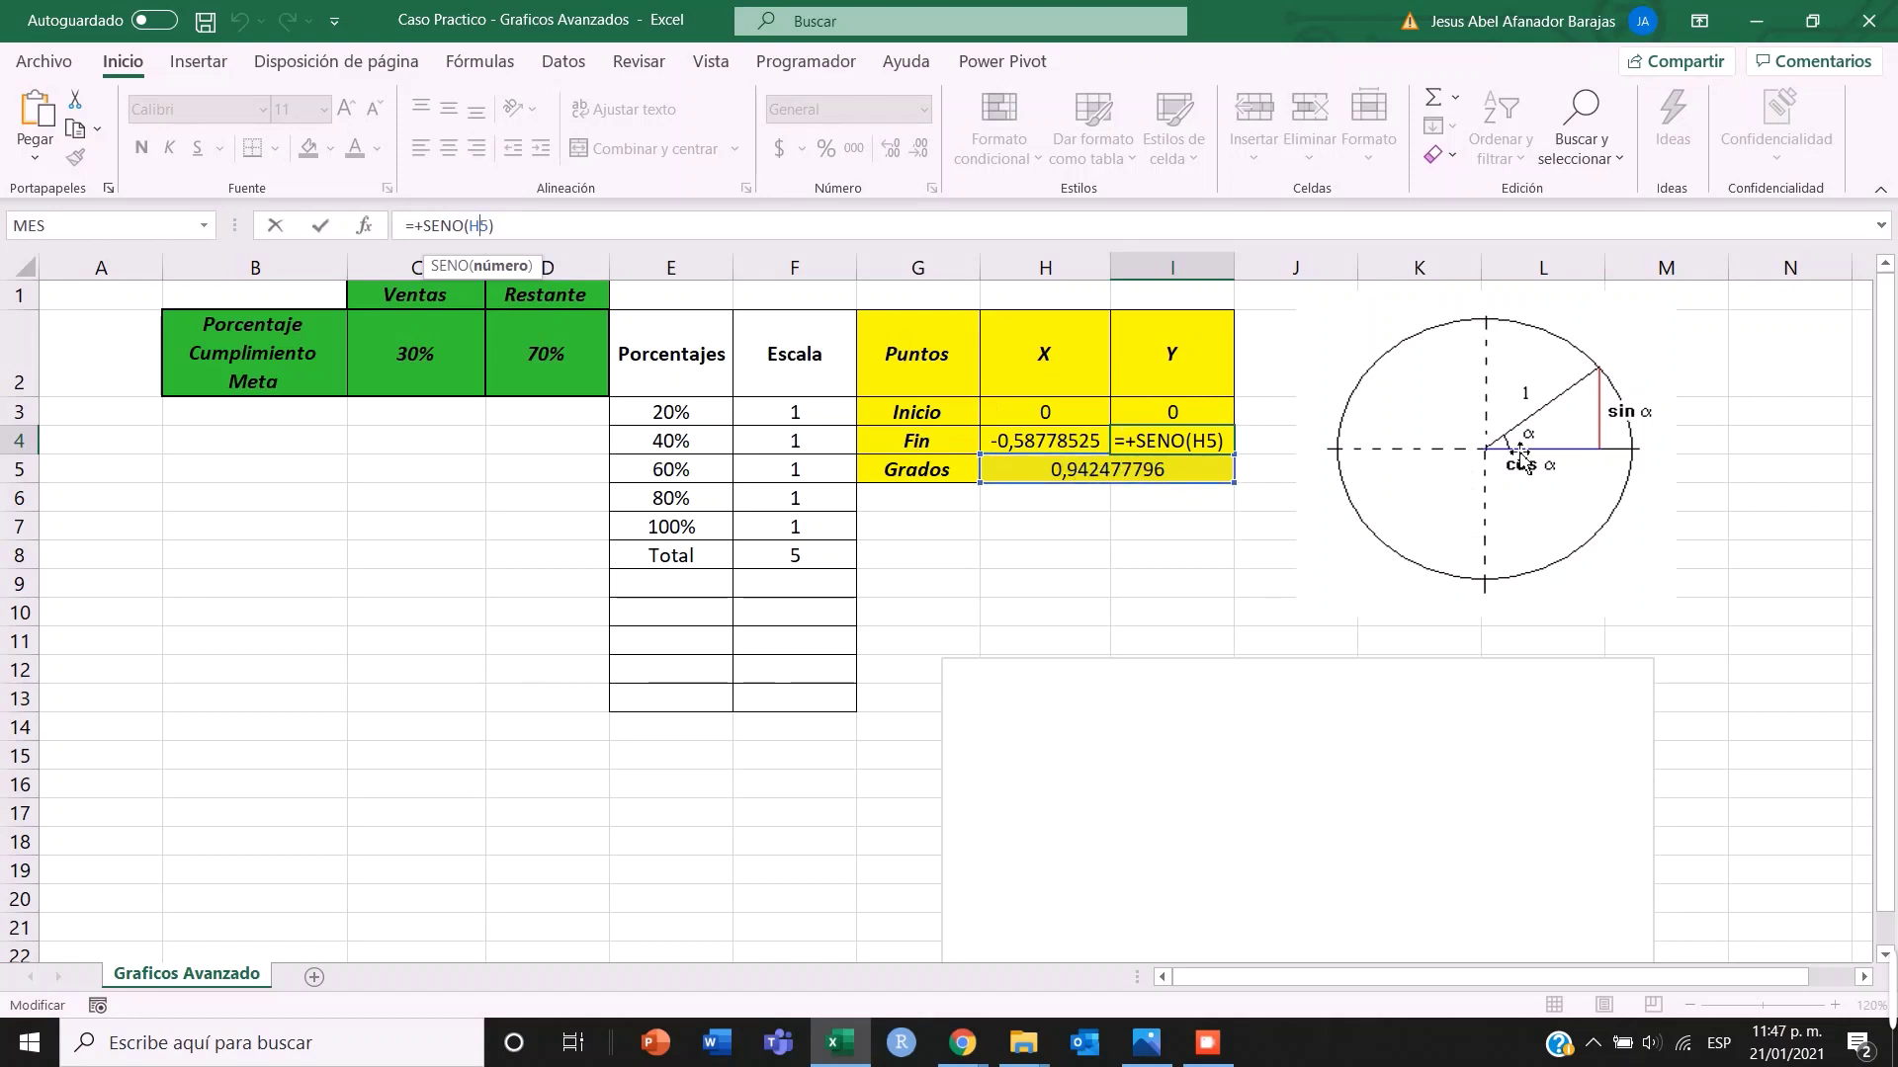
{"action": "key", "text": "Return"}
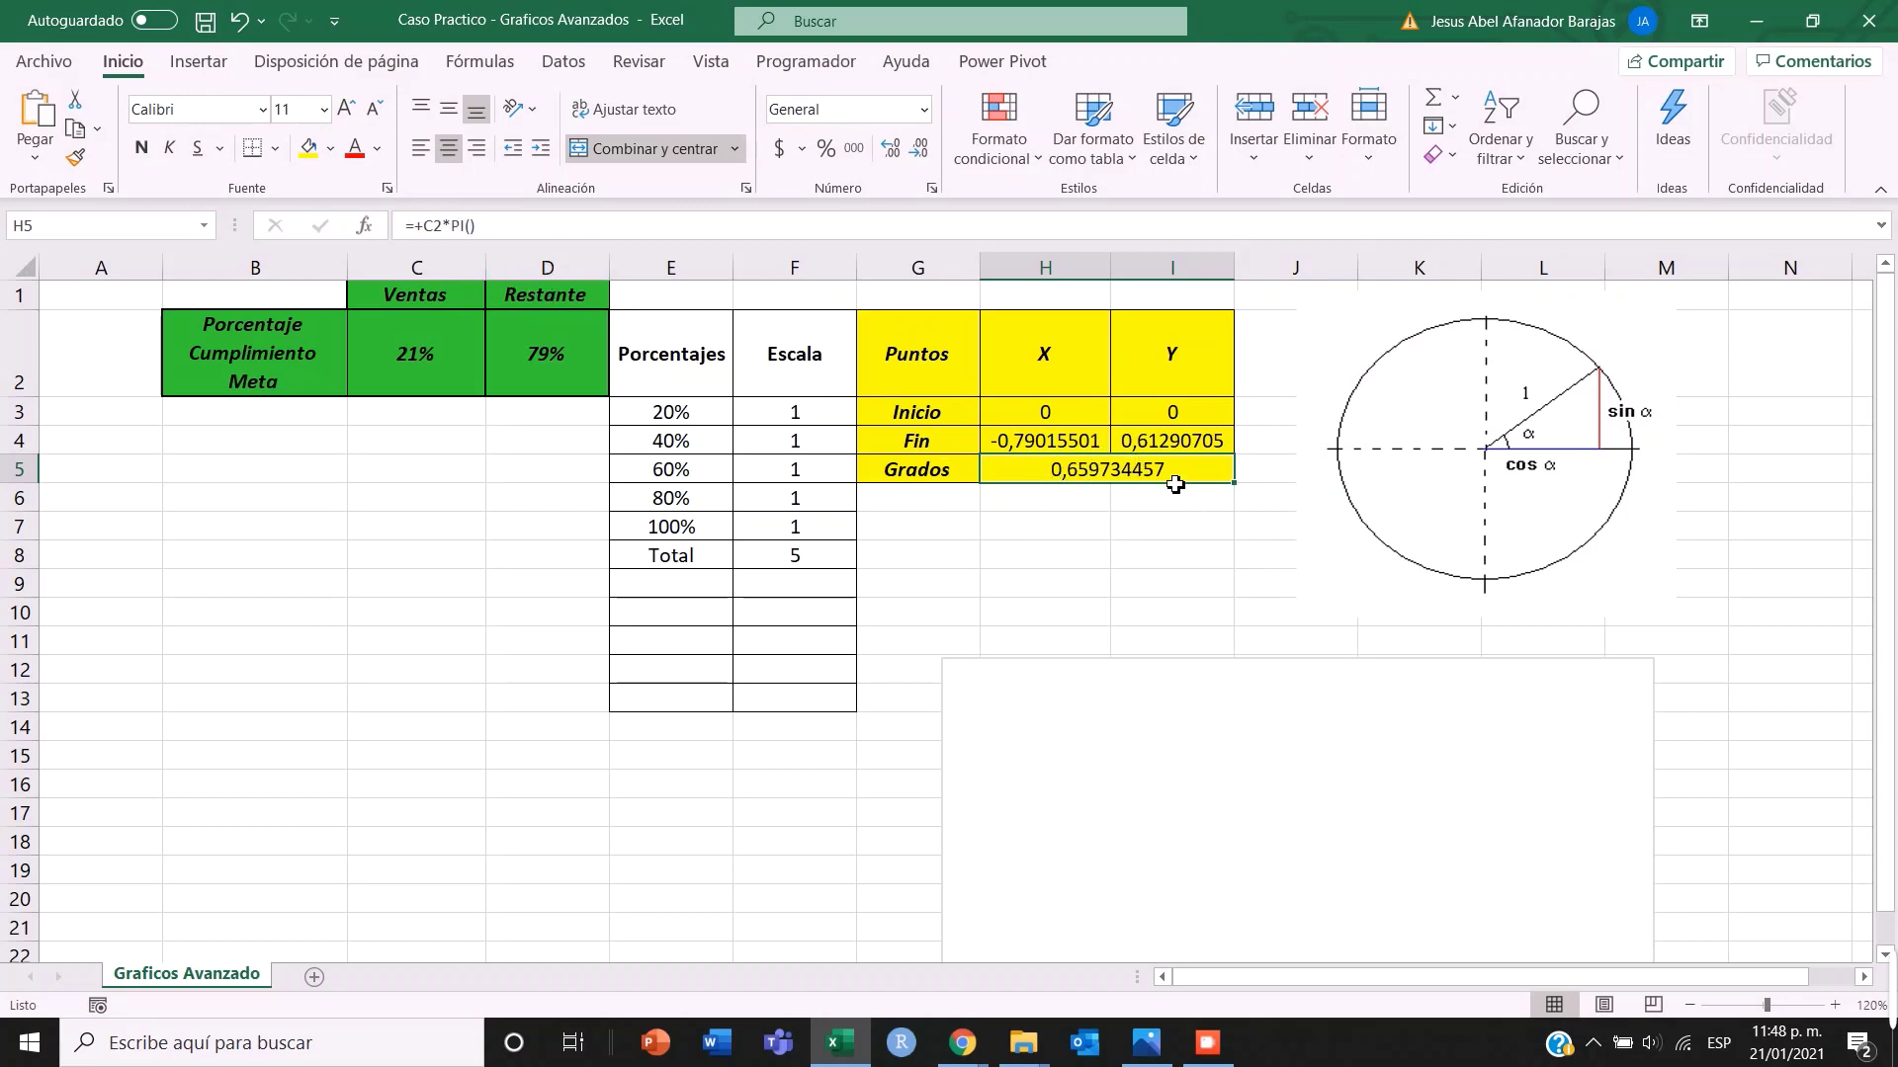
- Review the Grados formula in H5 and its reference to the Ventas percentage
{"action": "left_click", "coordinate": [474, 226]}
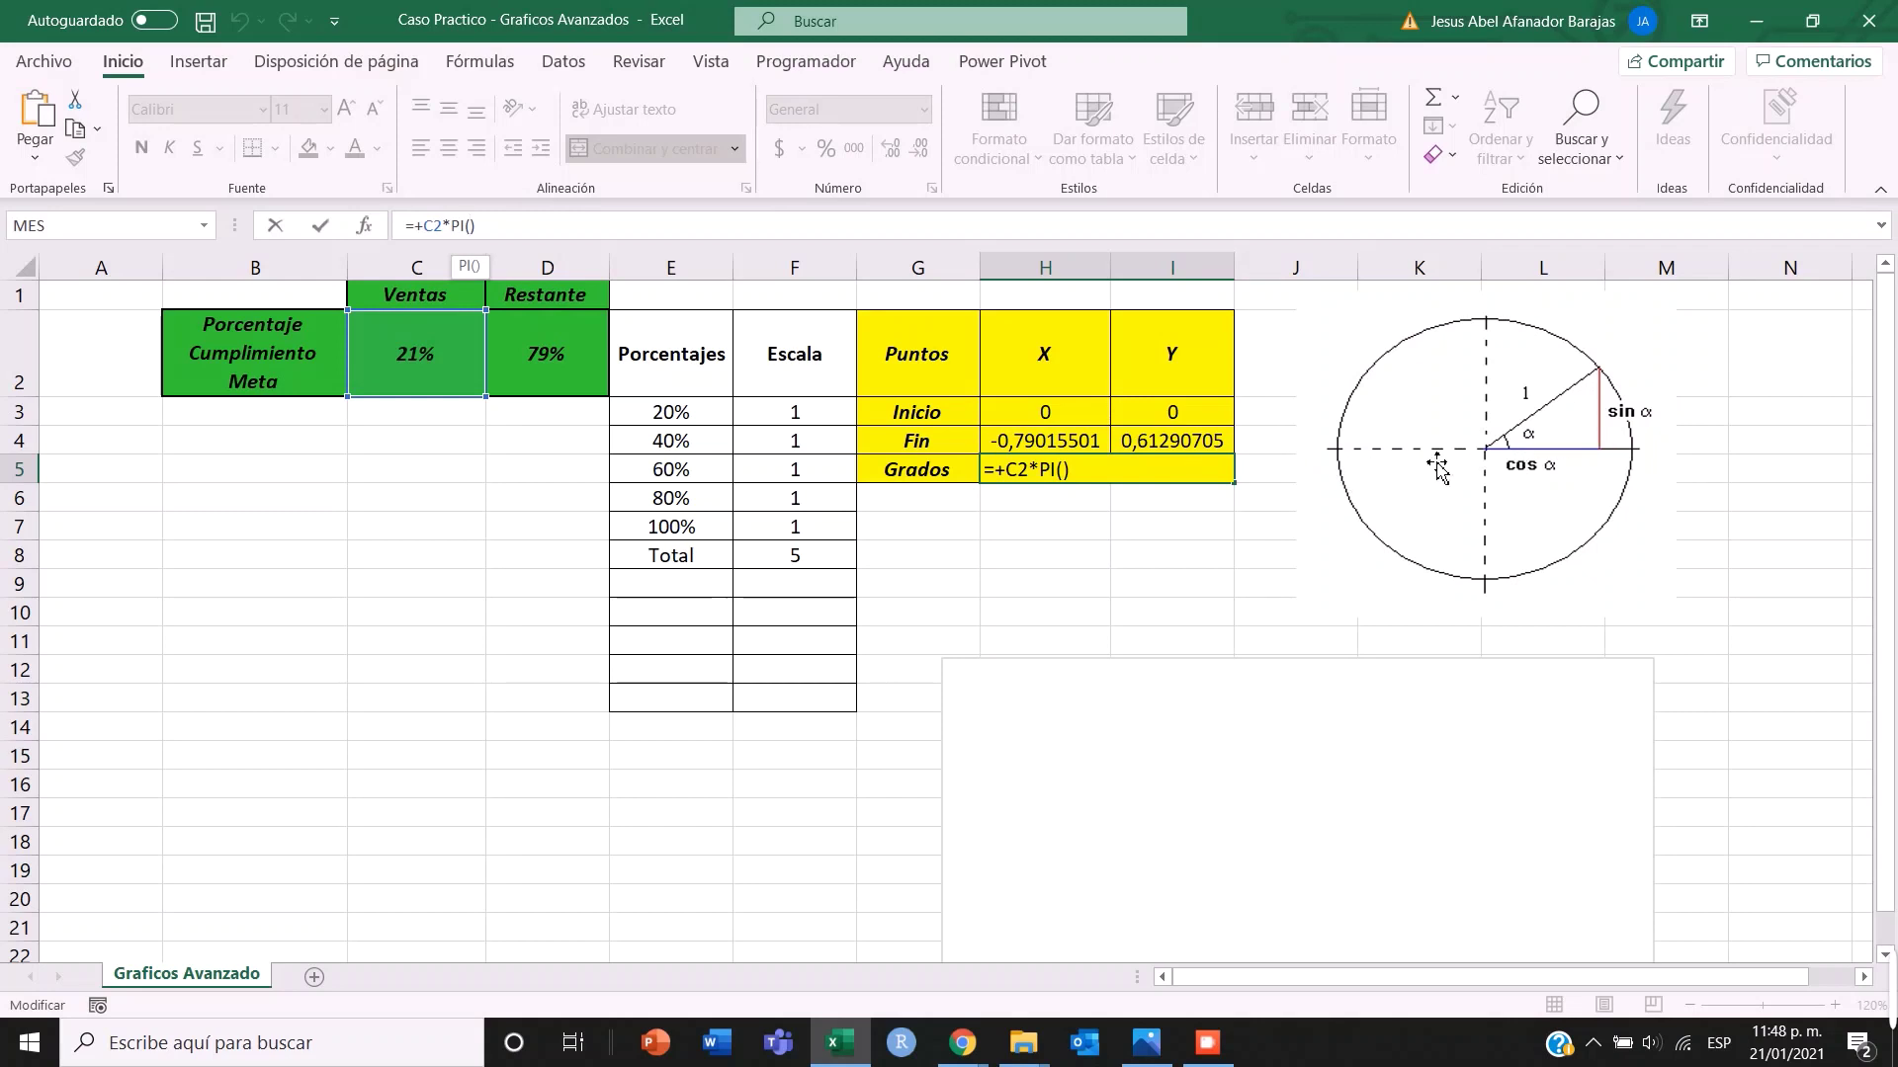
{"action": "key", "text": "ctrl+Return"}
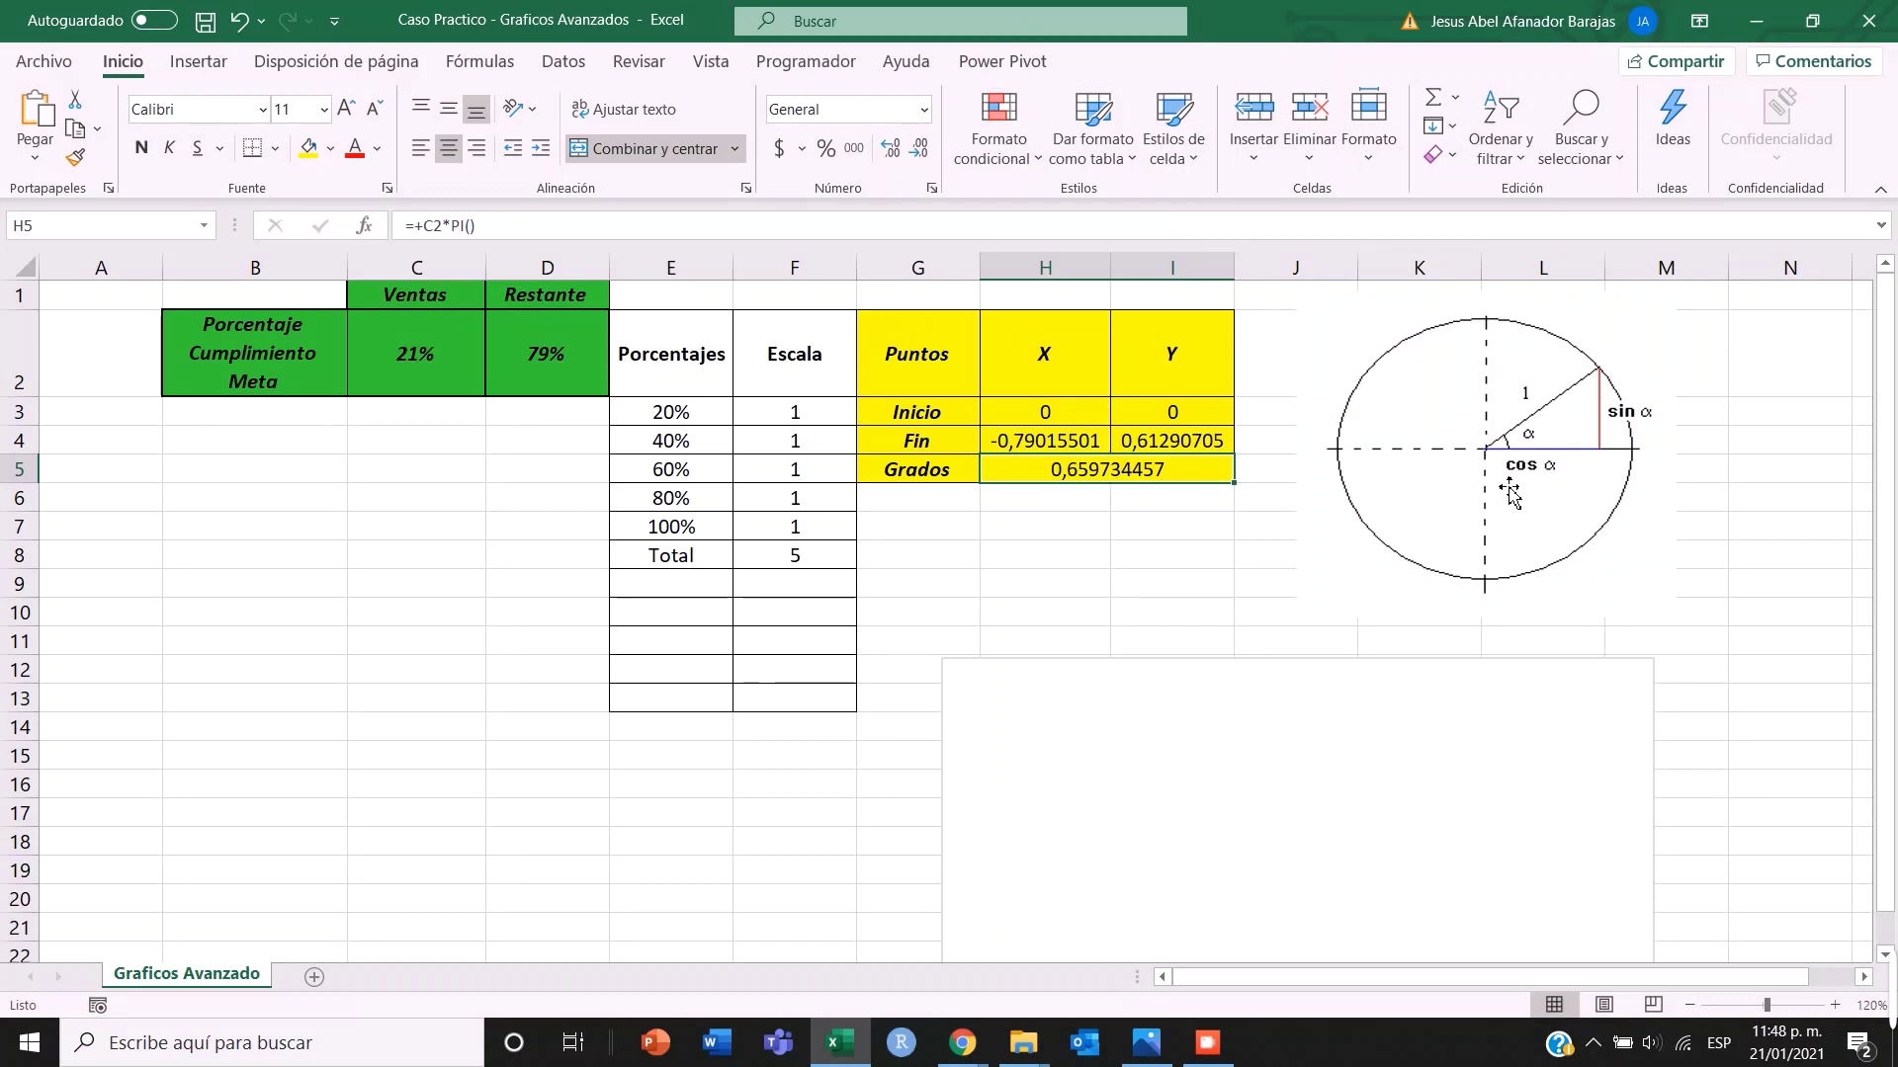
{"action": "key", "text": "F2"}
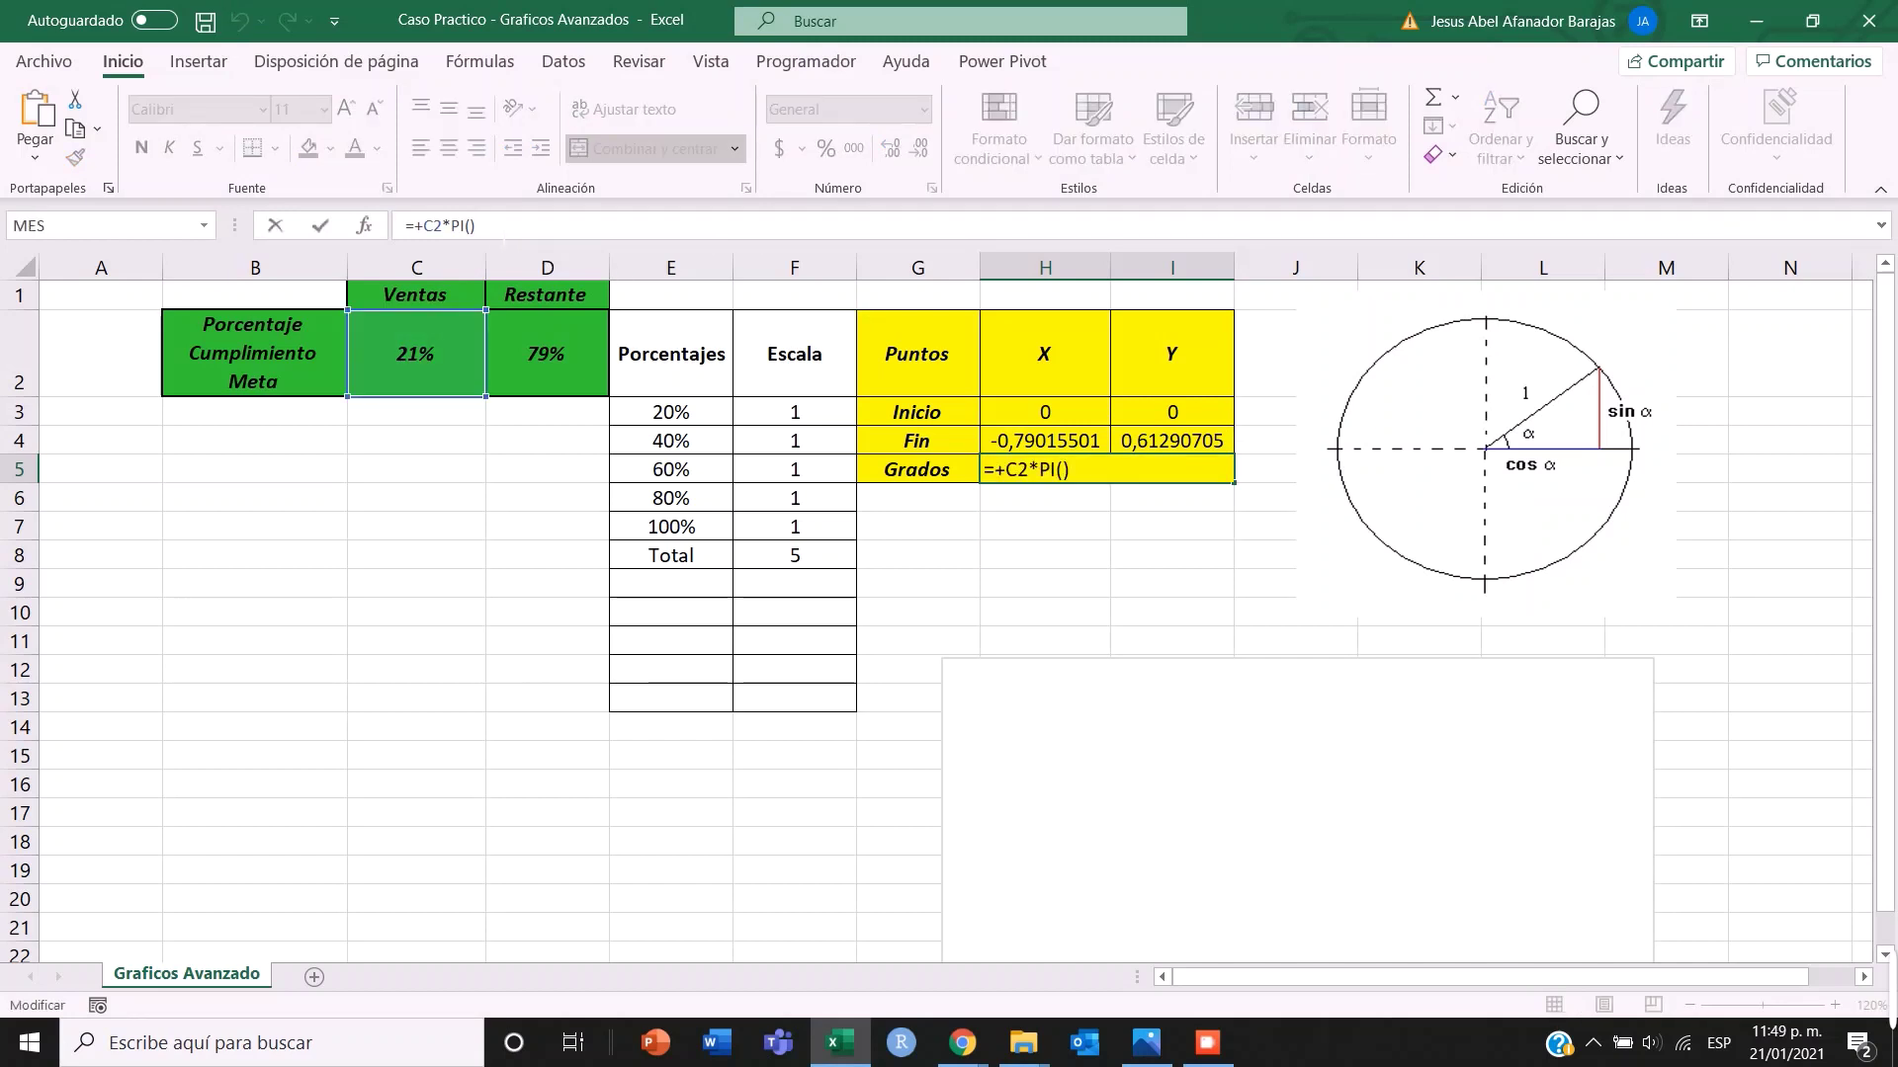
{"action": "key", "text": "Return"}
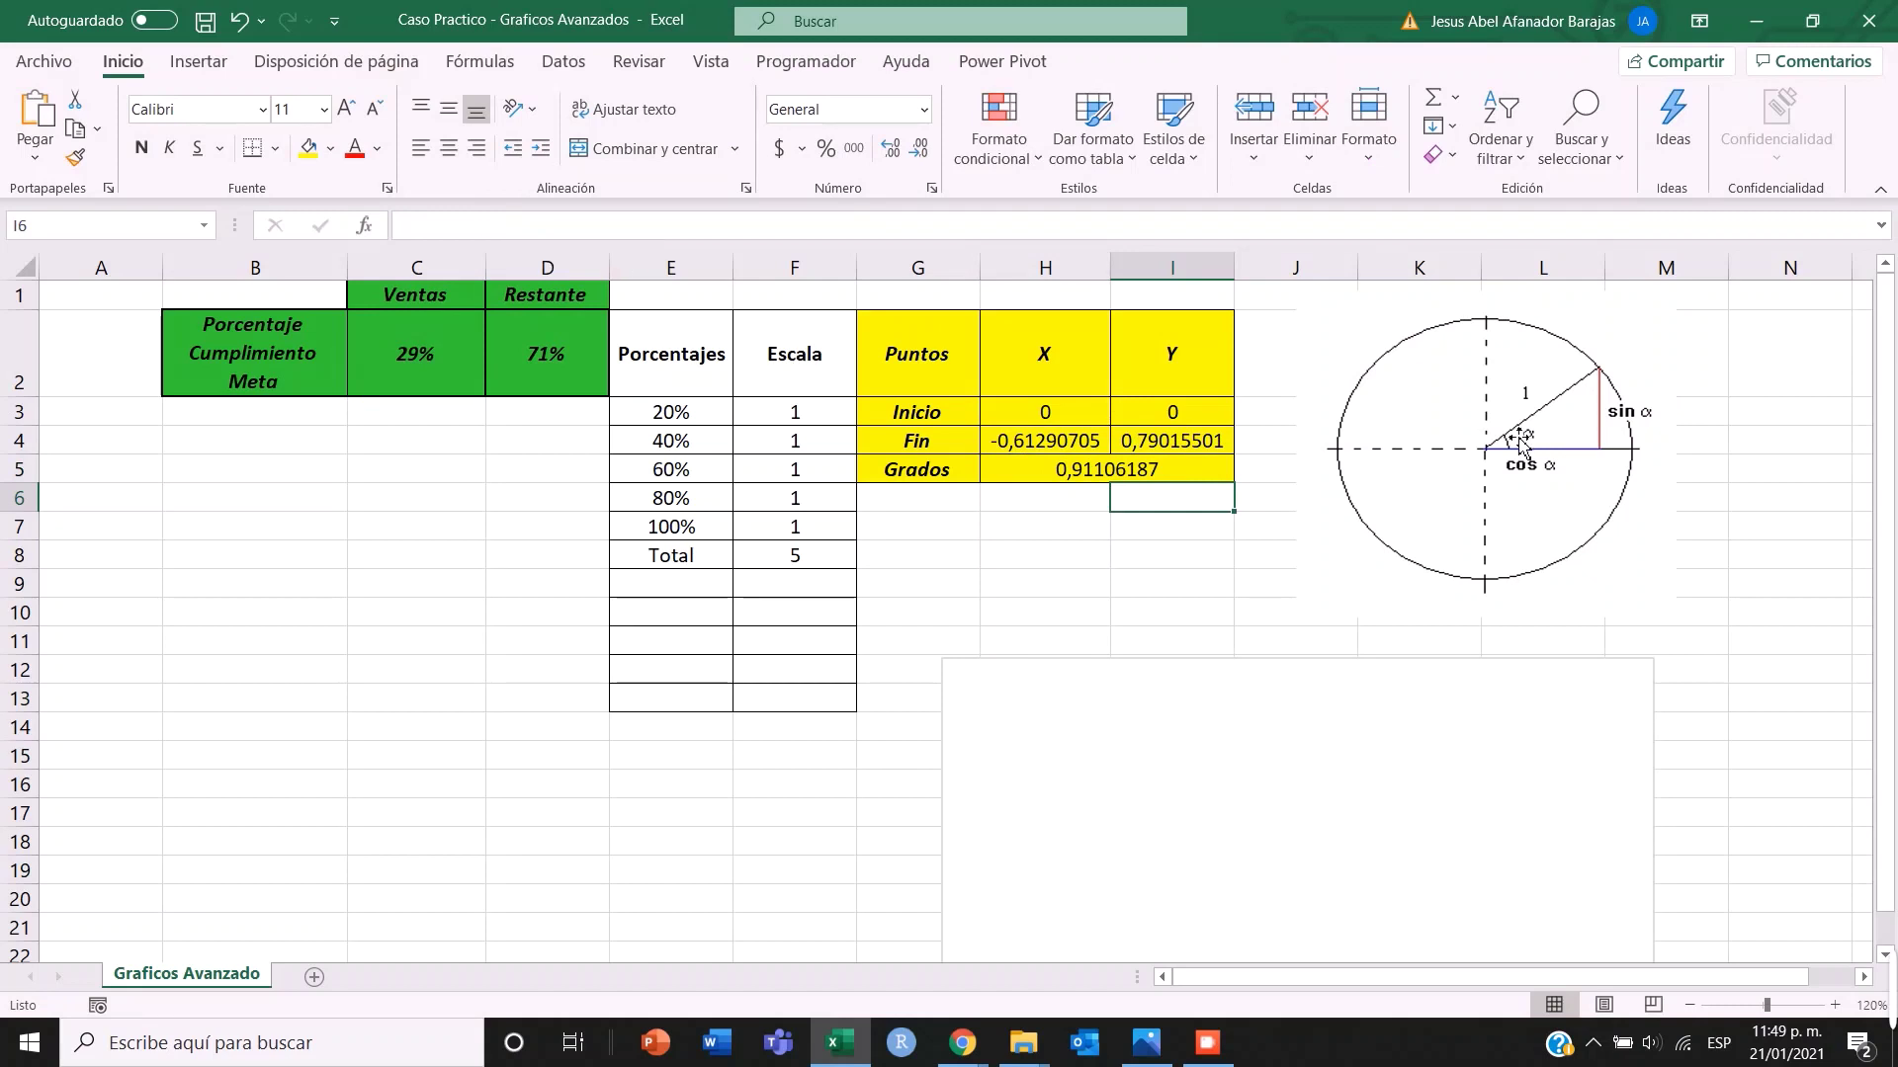
{"action": "left_click", "coordinate": [1135, 469]}
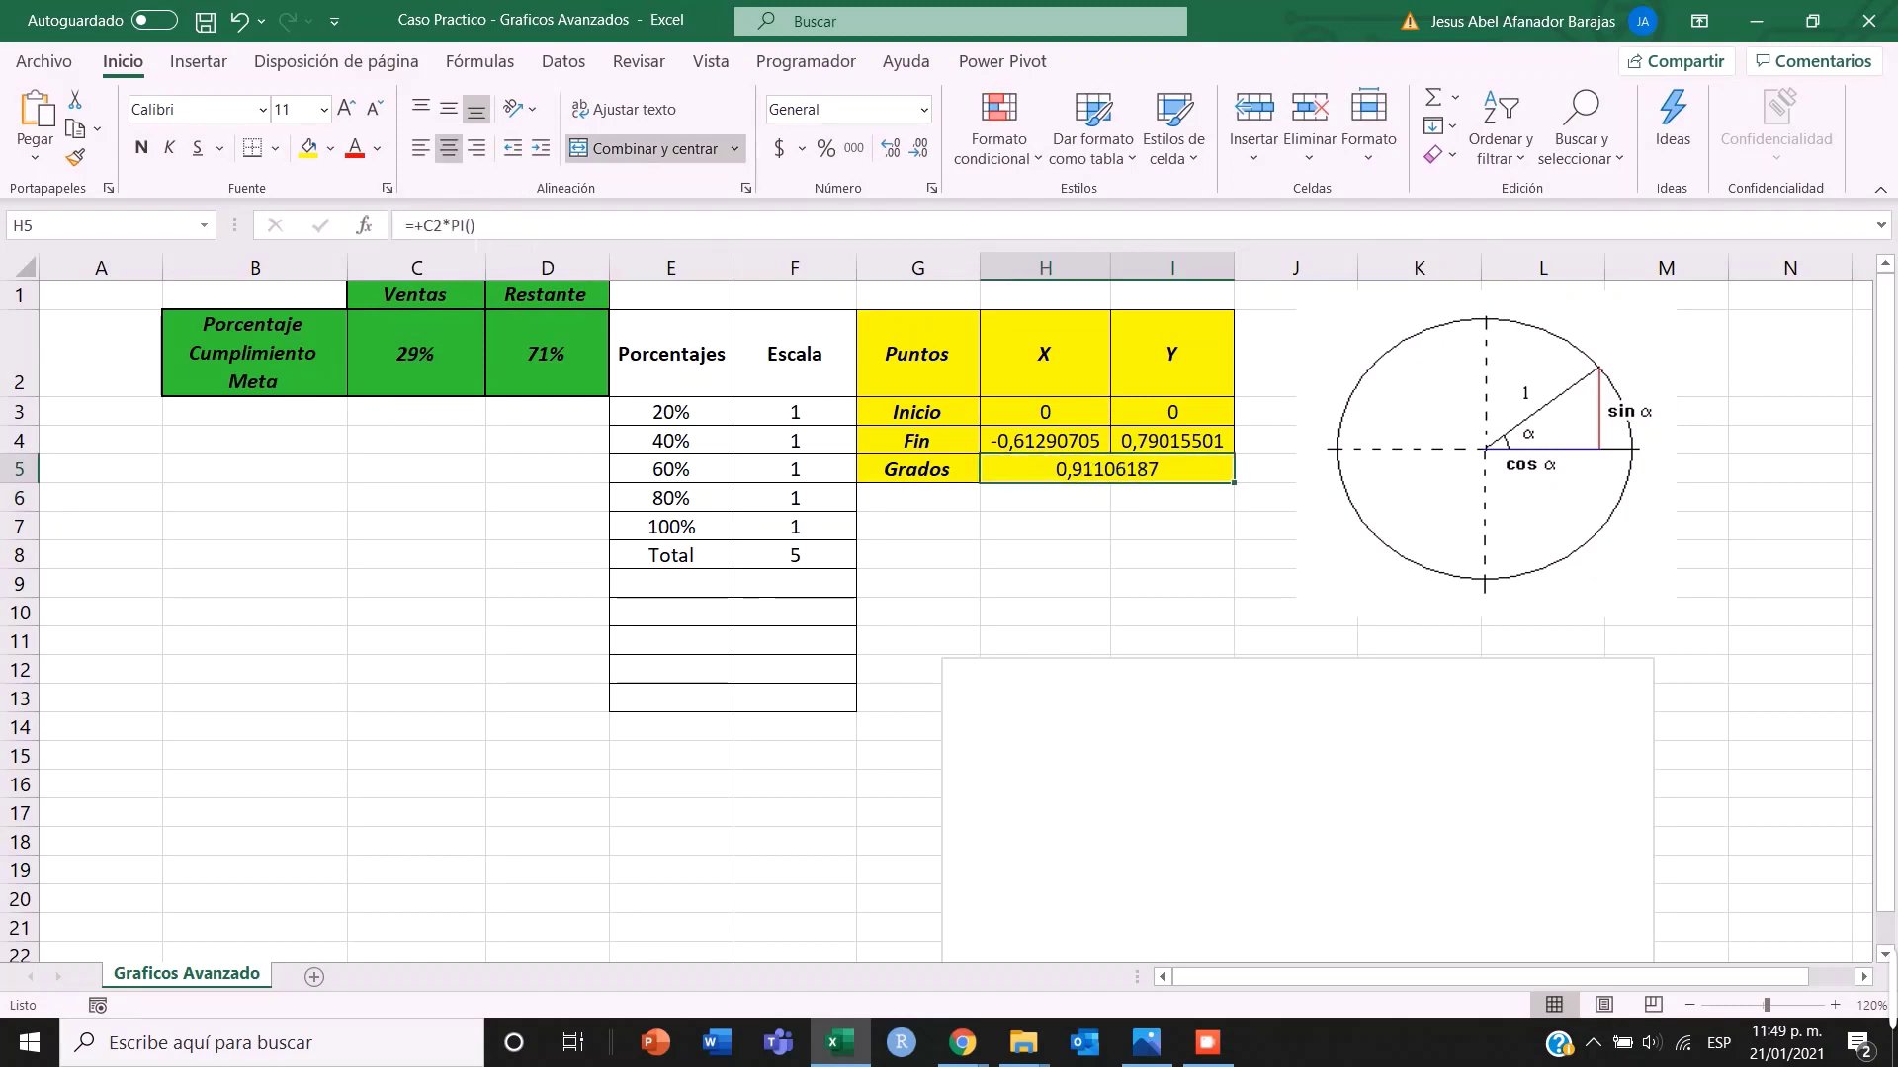
- Recheck the cosine formula in H4 and the sine formula in I4, including the Grados cell both reference
{"action": "left_click", "coordinate": [1043, 442]}
{"action": "left_click", "coordinate": [474, 226]}
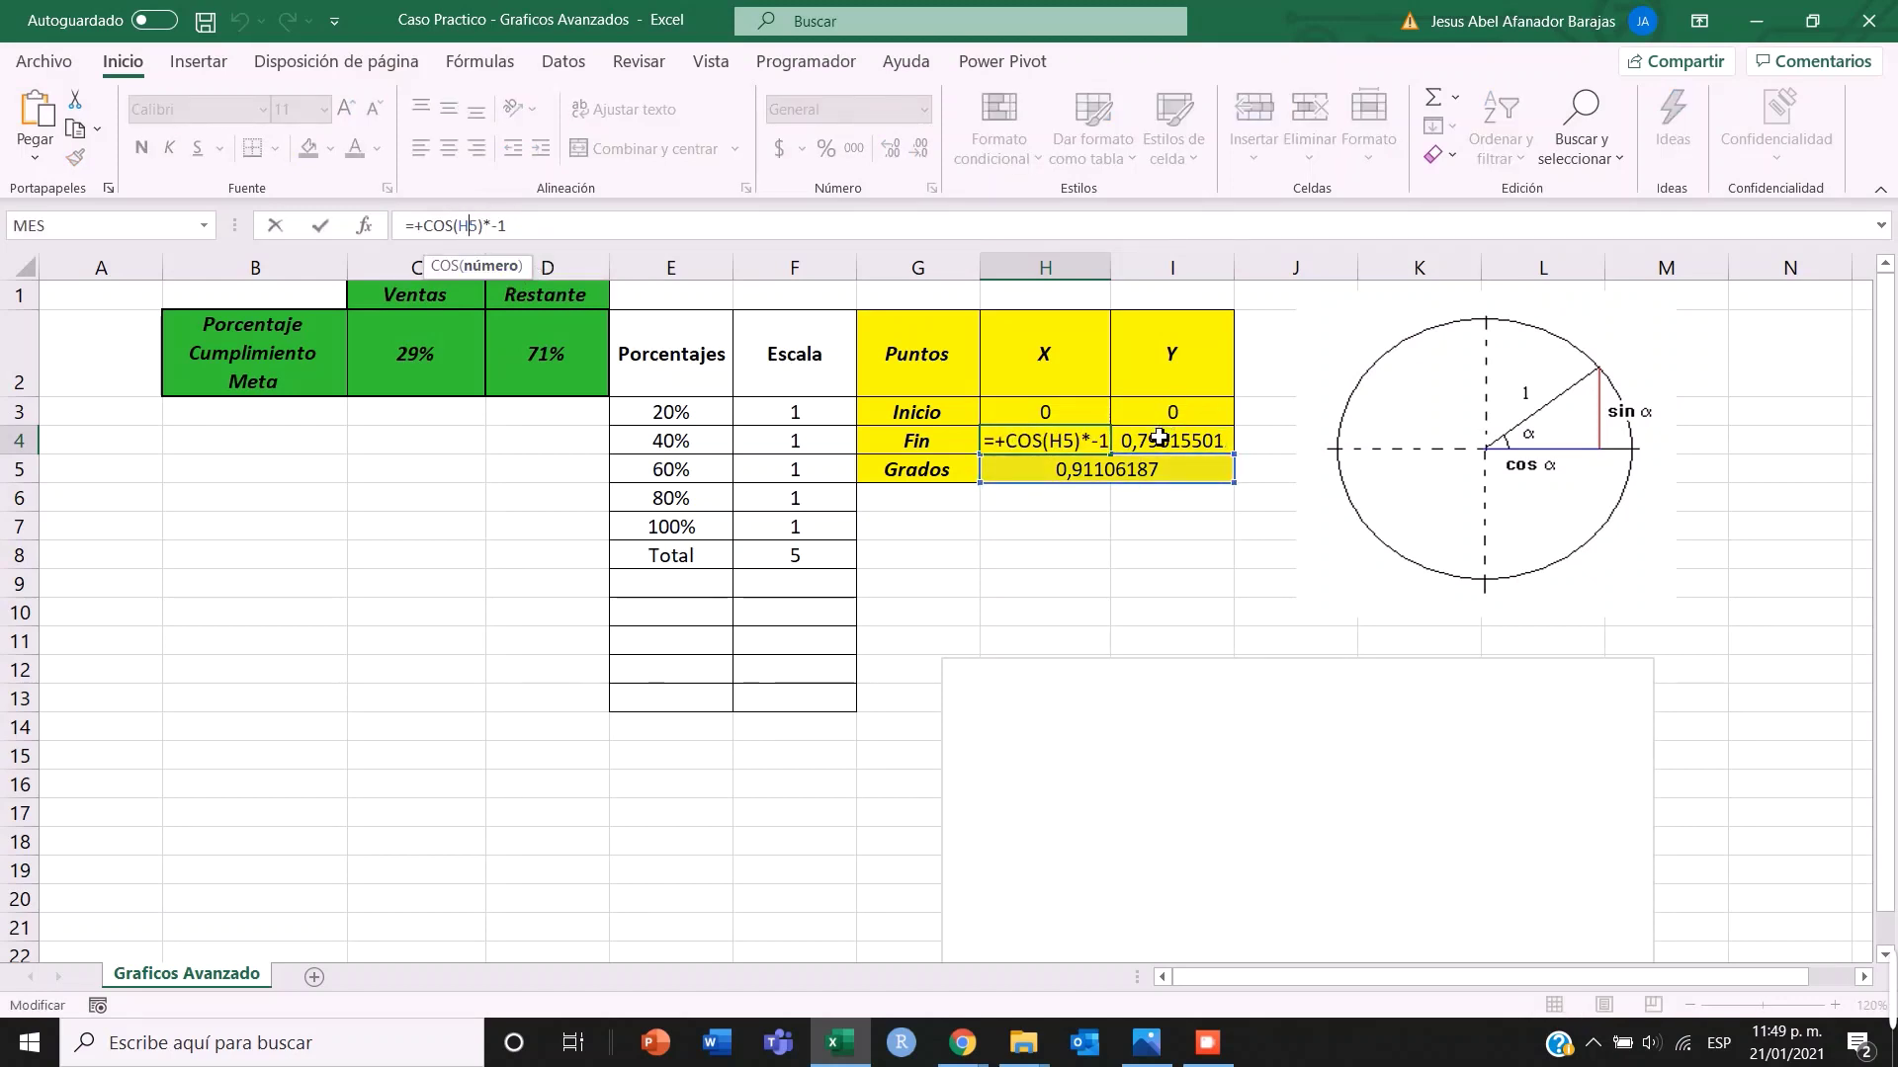
{"action": "key", "text": "Escape"}
{"action": "left_click", "coordinate": [1198, 439]}
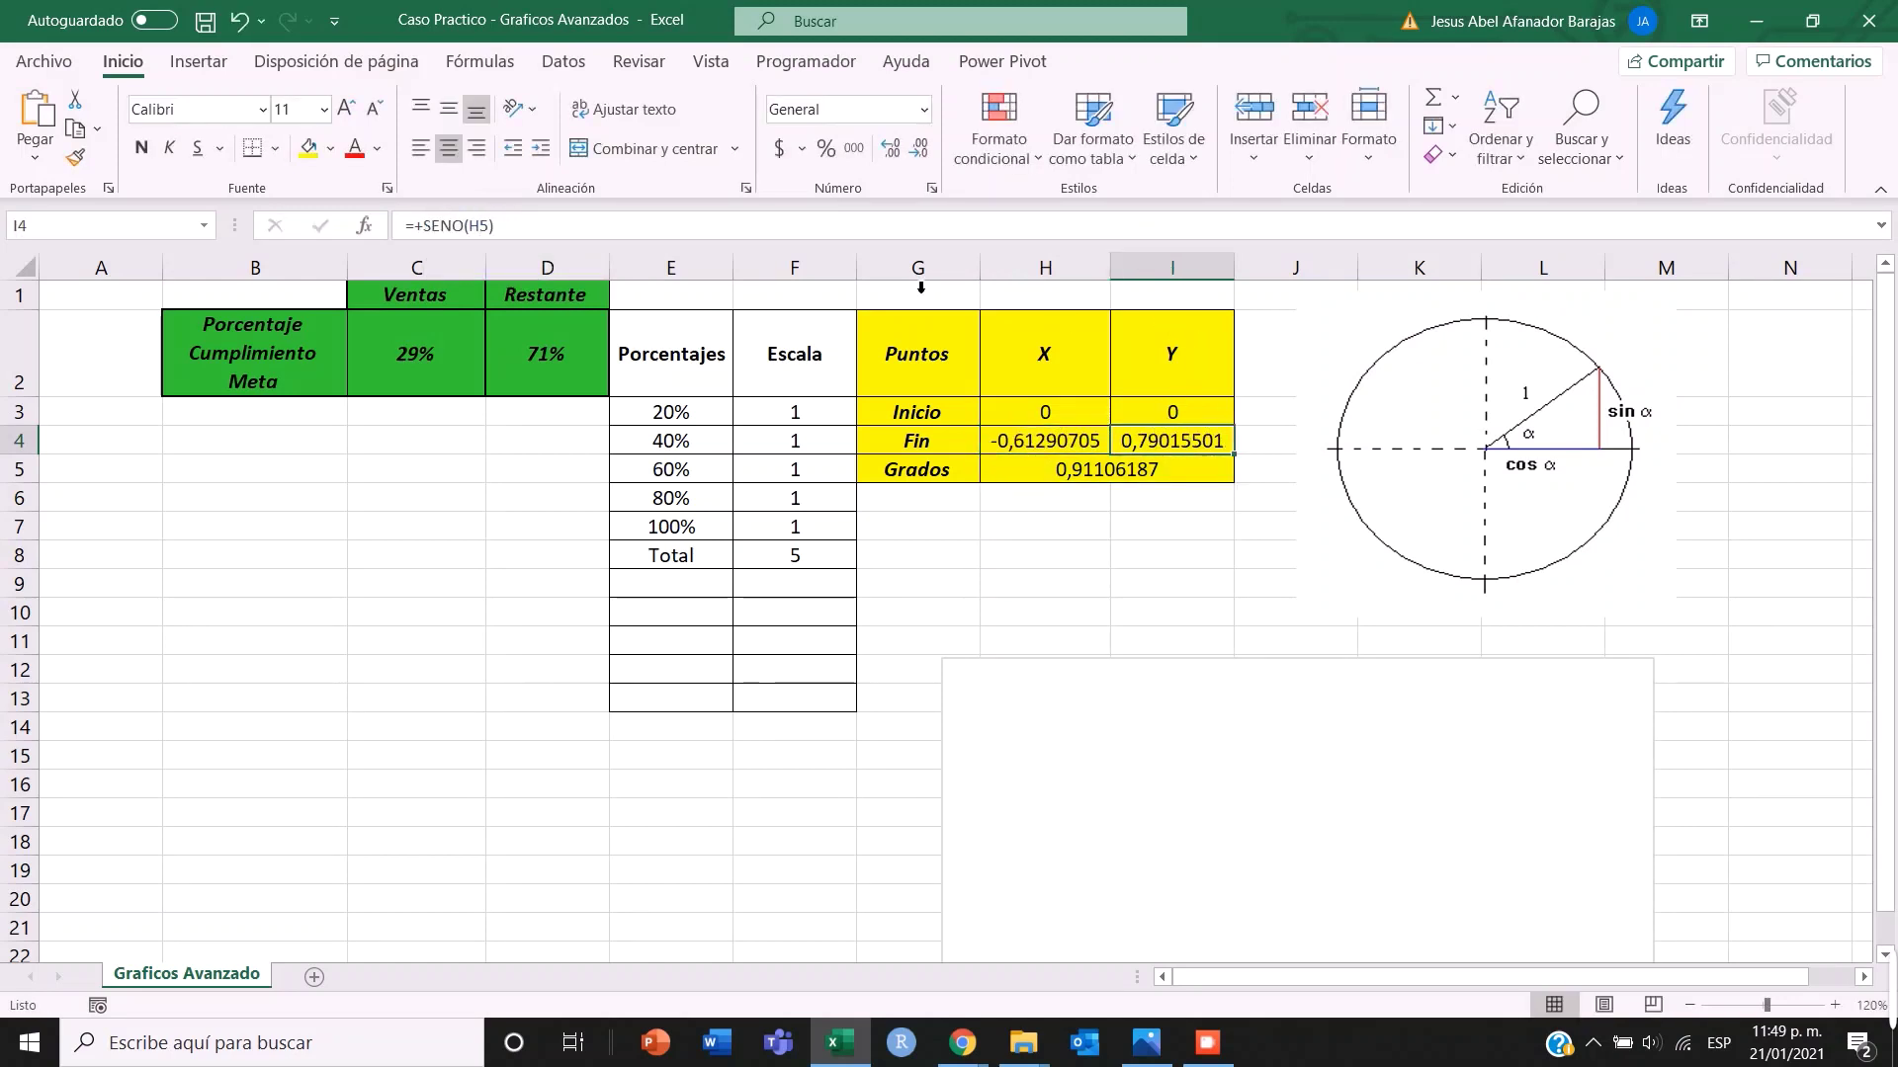
{"action": "left_click", "coordinate": [480, 225]}
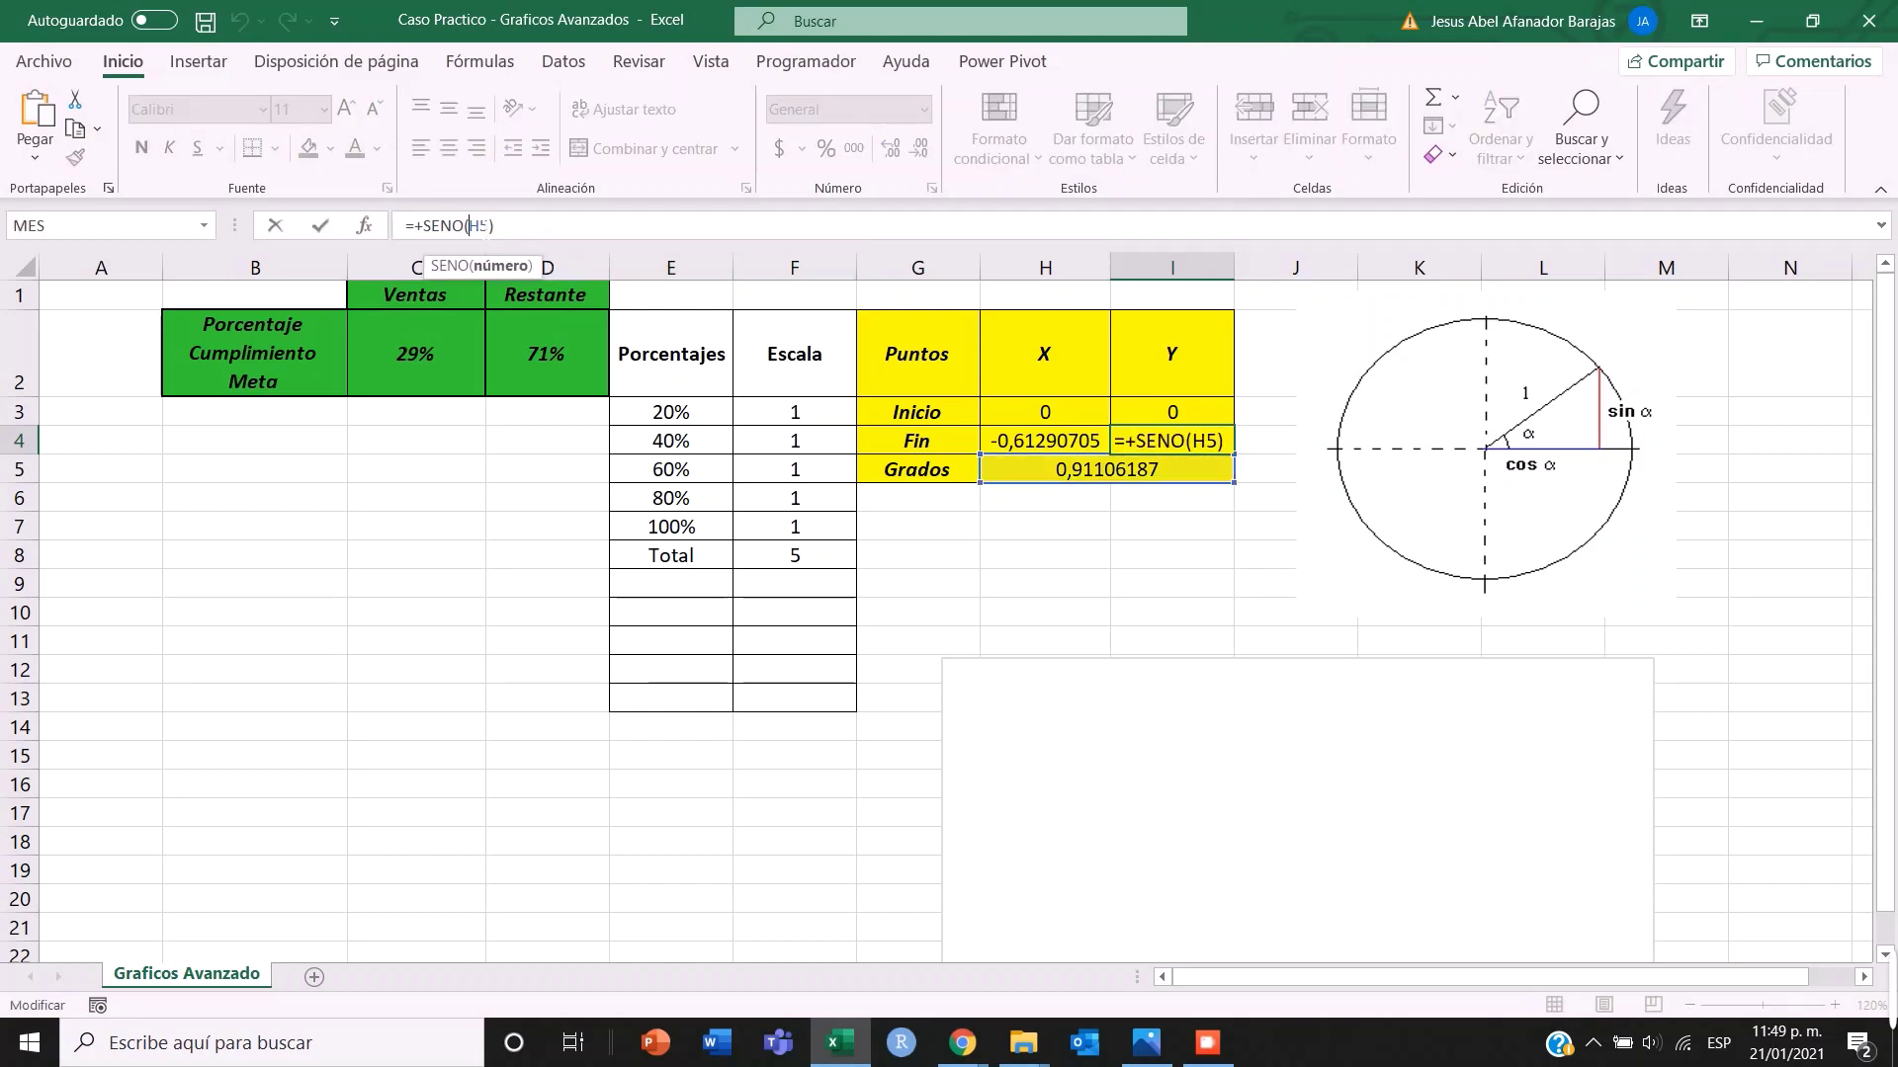
{"action": "key", "text": "Return"}
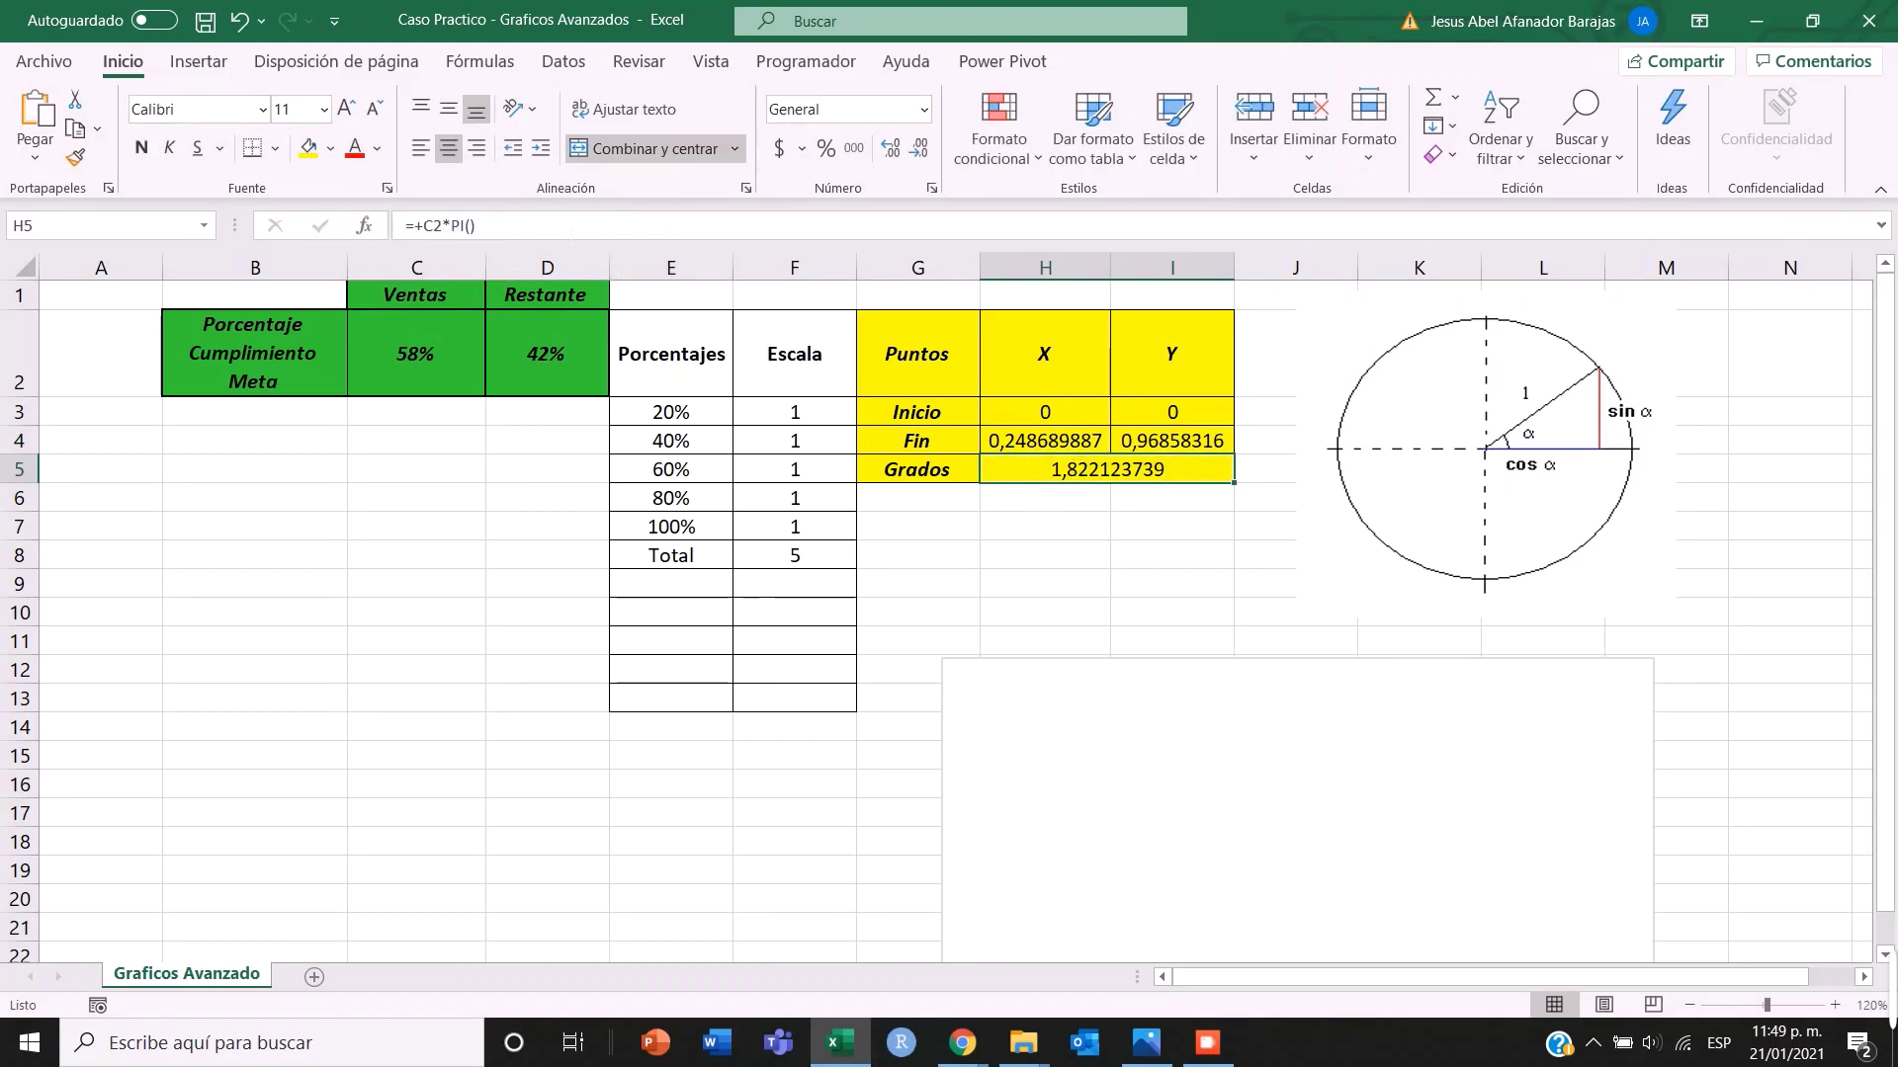
- Examine the -1 multiplier in H4's cosine formula against the circle diagram and the needle direction of the % Cumplimiento Meta gauge
{"action": "left_click", "coordinate": [1045, 449]}
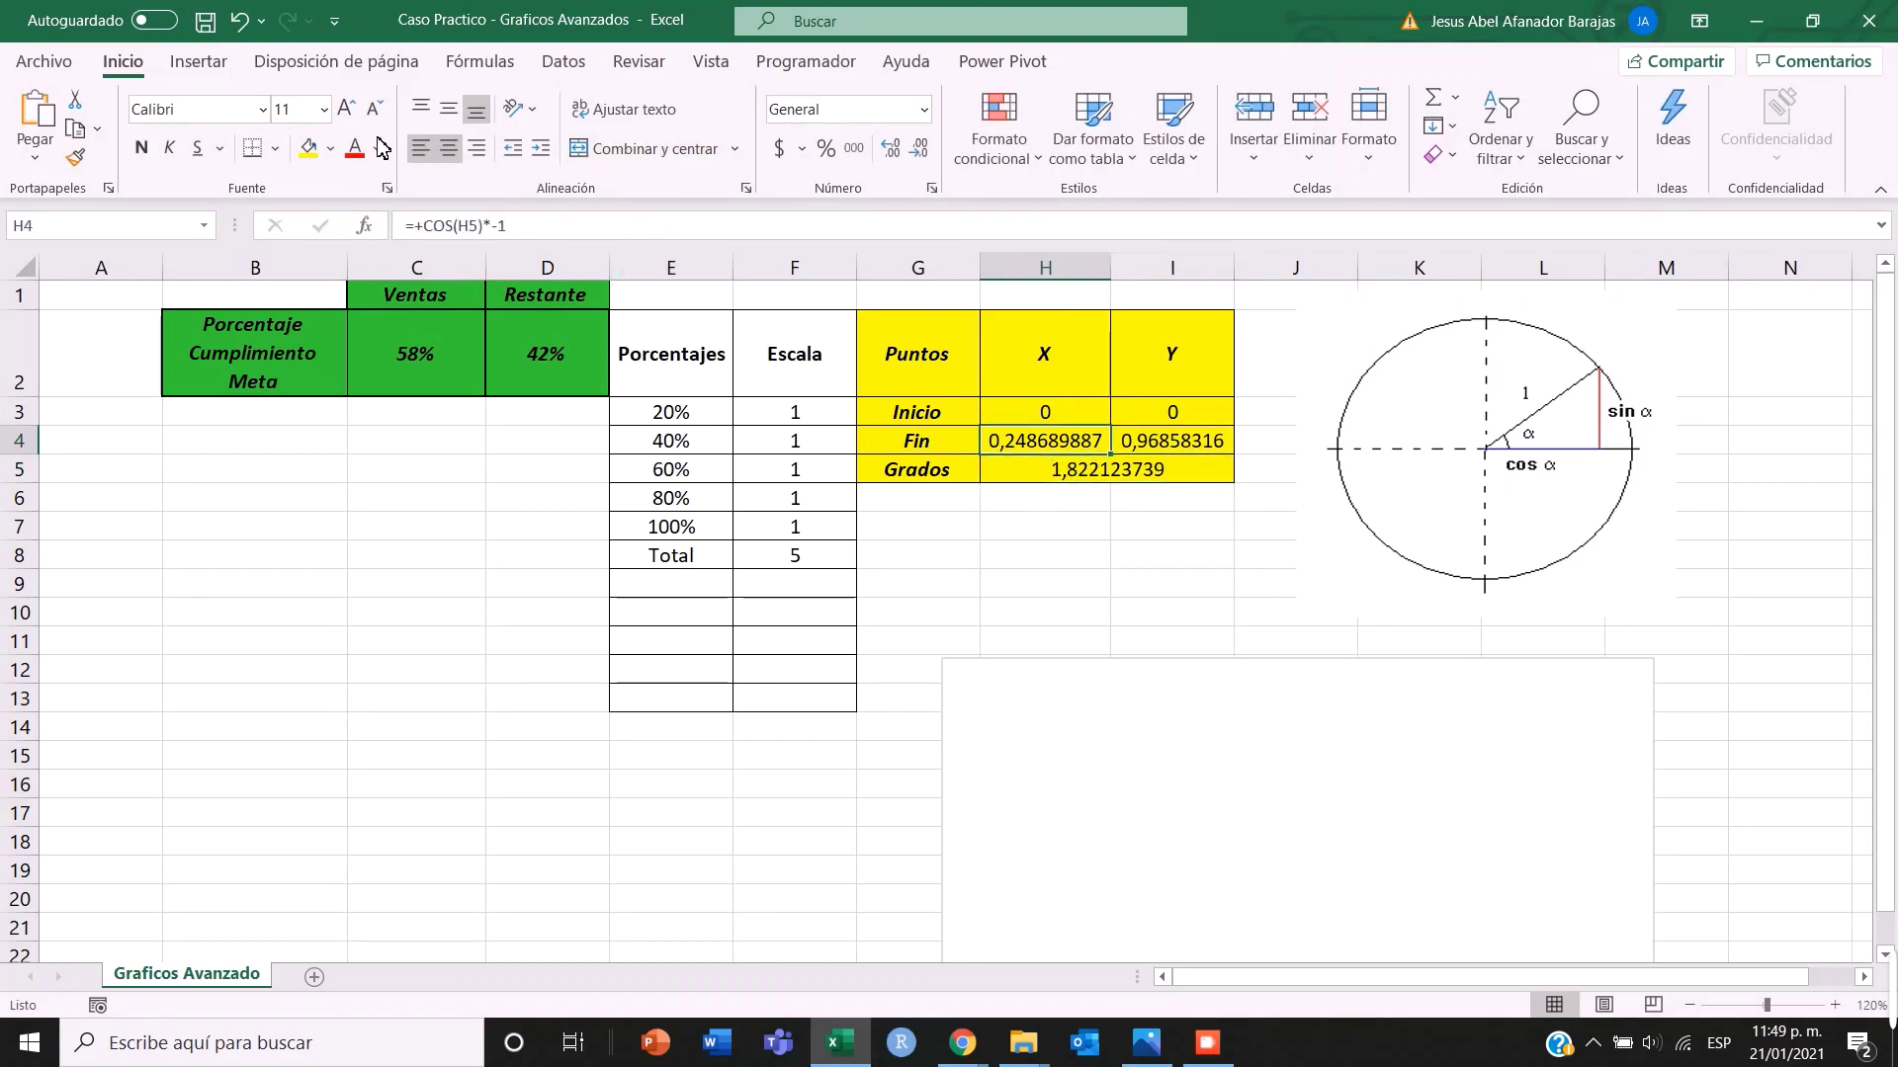
{"action": "left_click", "coordinate": [475, 225]}
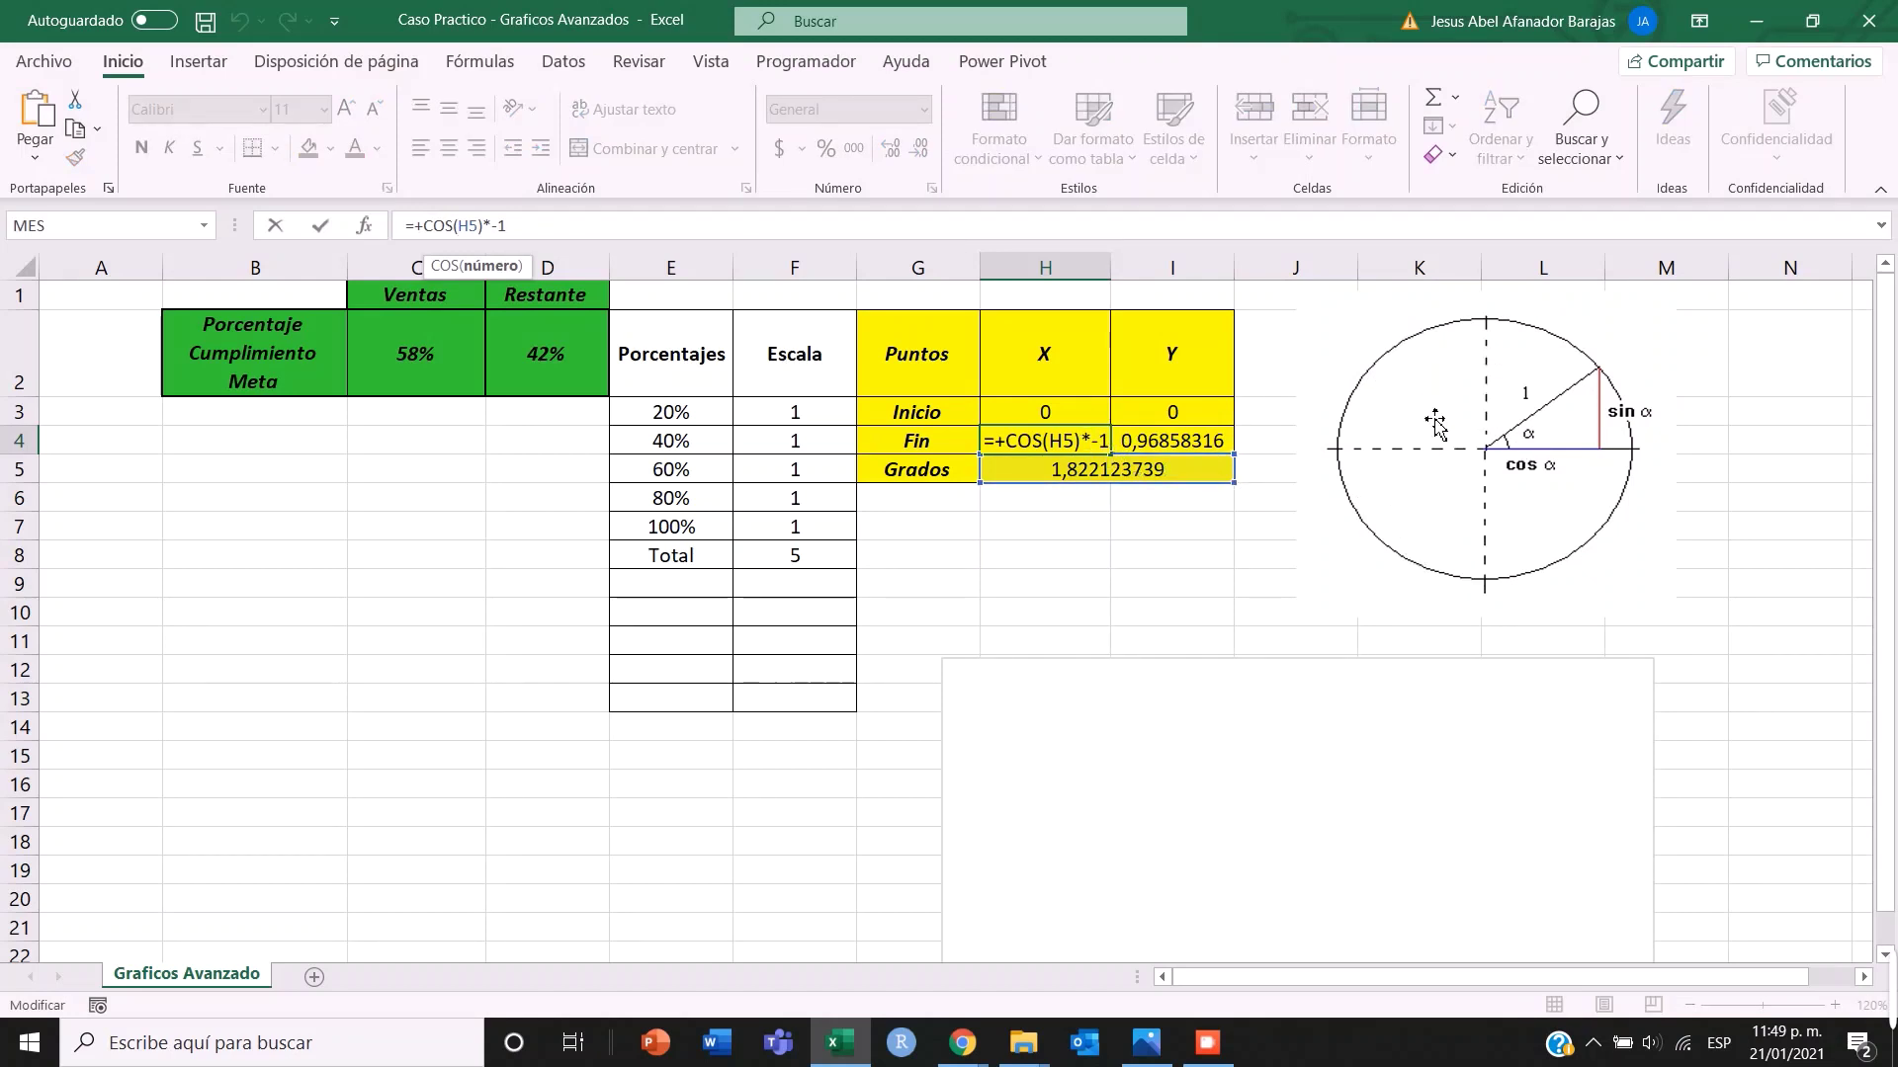
{"action": "key", "text": "ctrl+Return"}
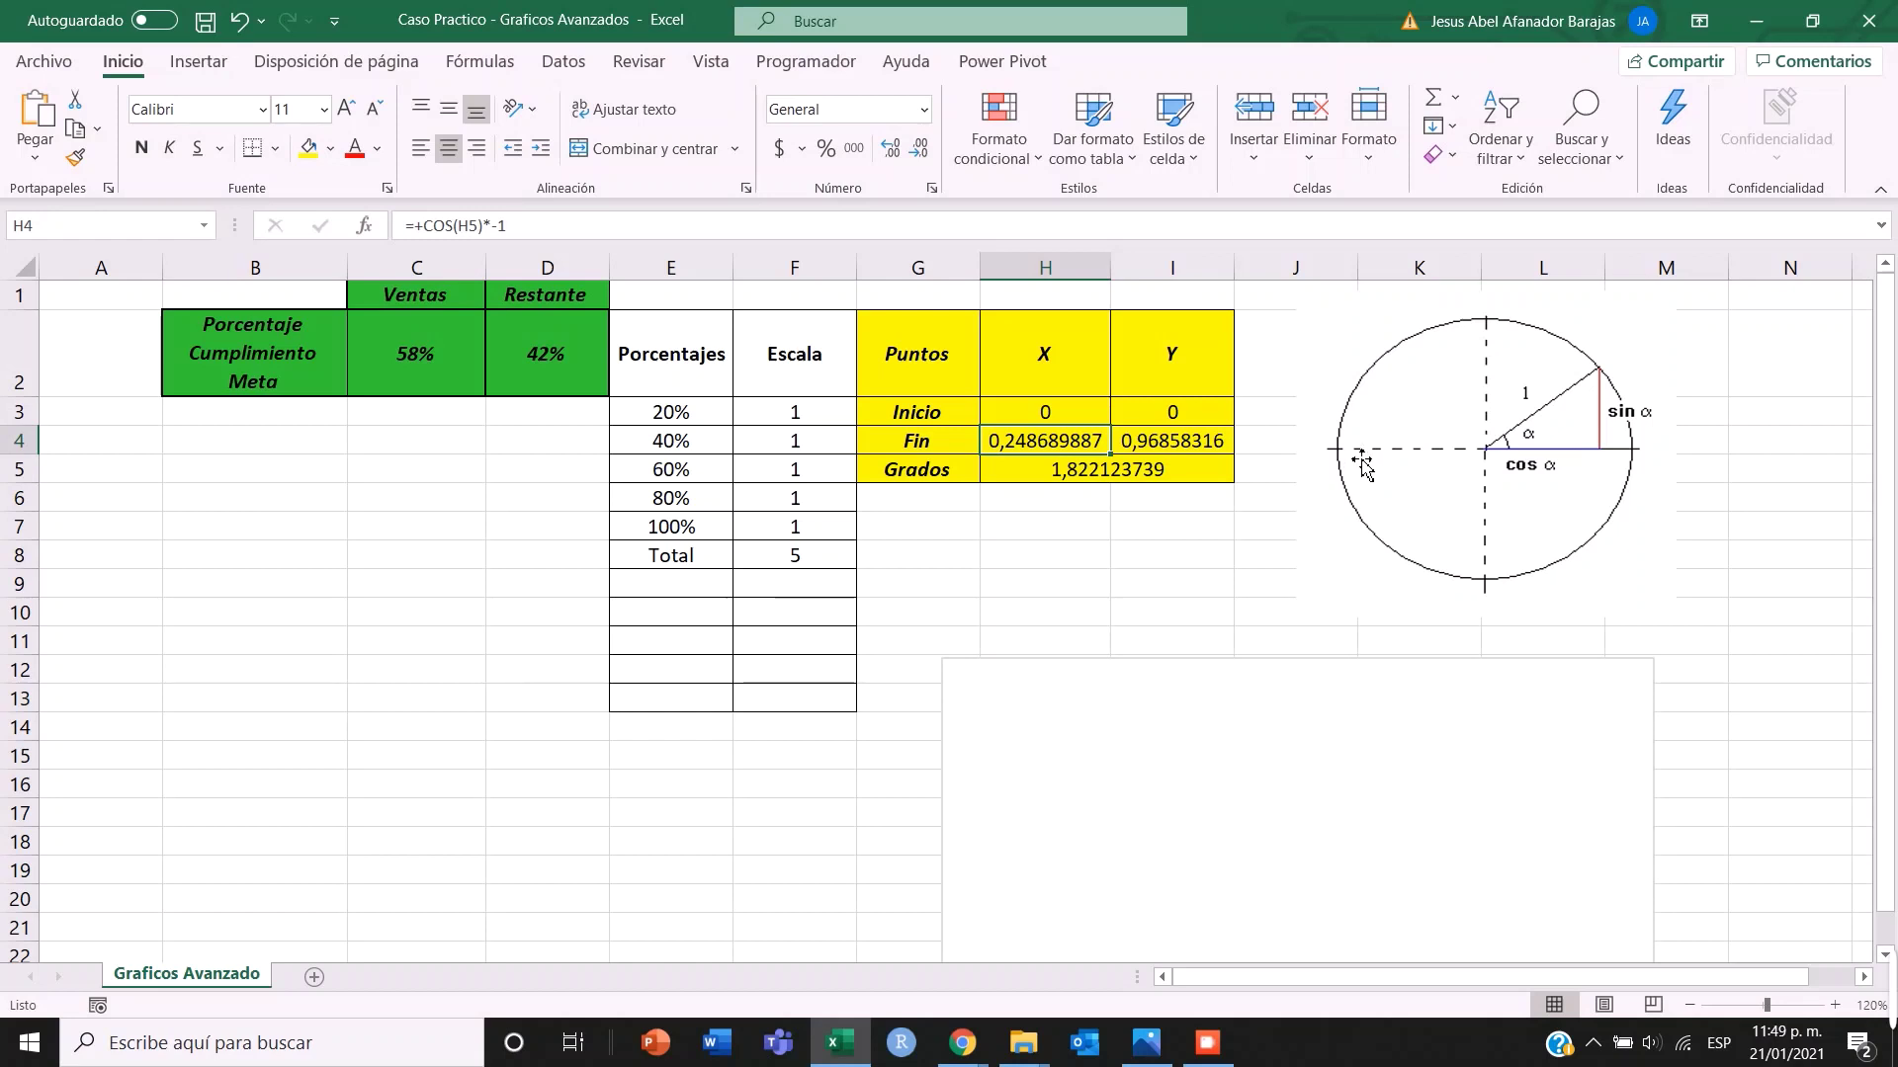
{"action": "scroll", "coordinate": [1037, 821], "scroll_direction": "down", "scroll_amount": 7}
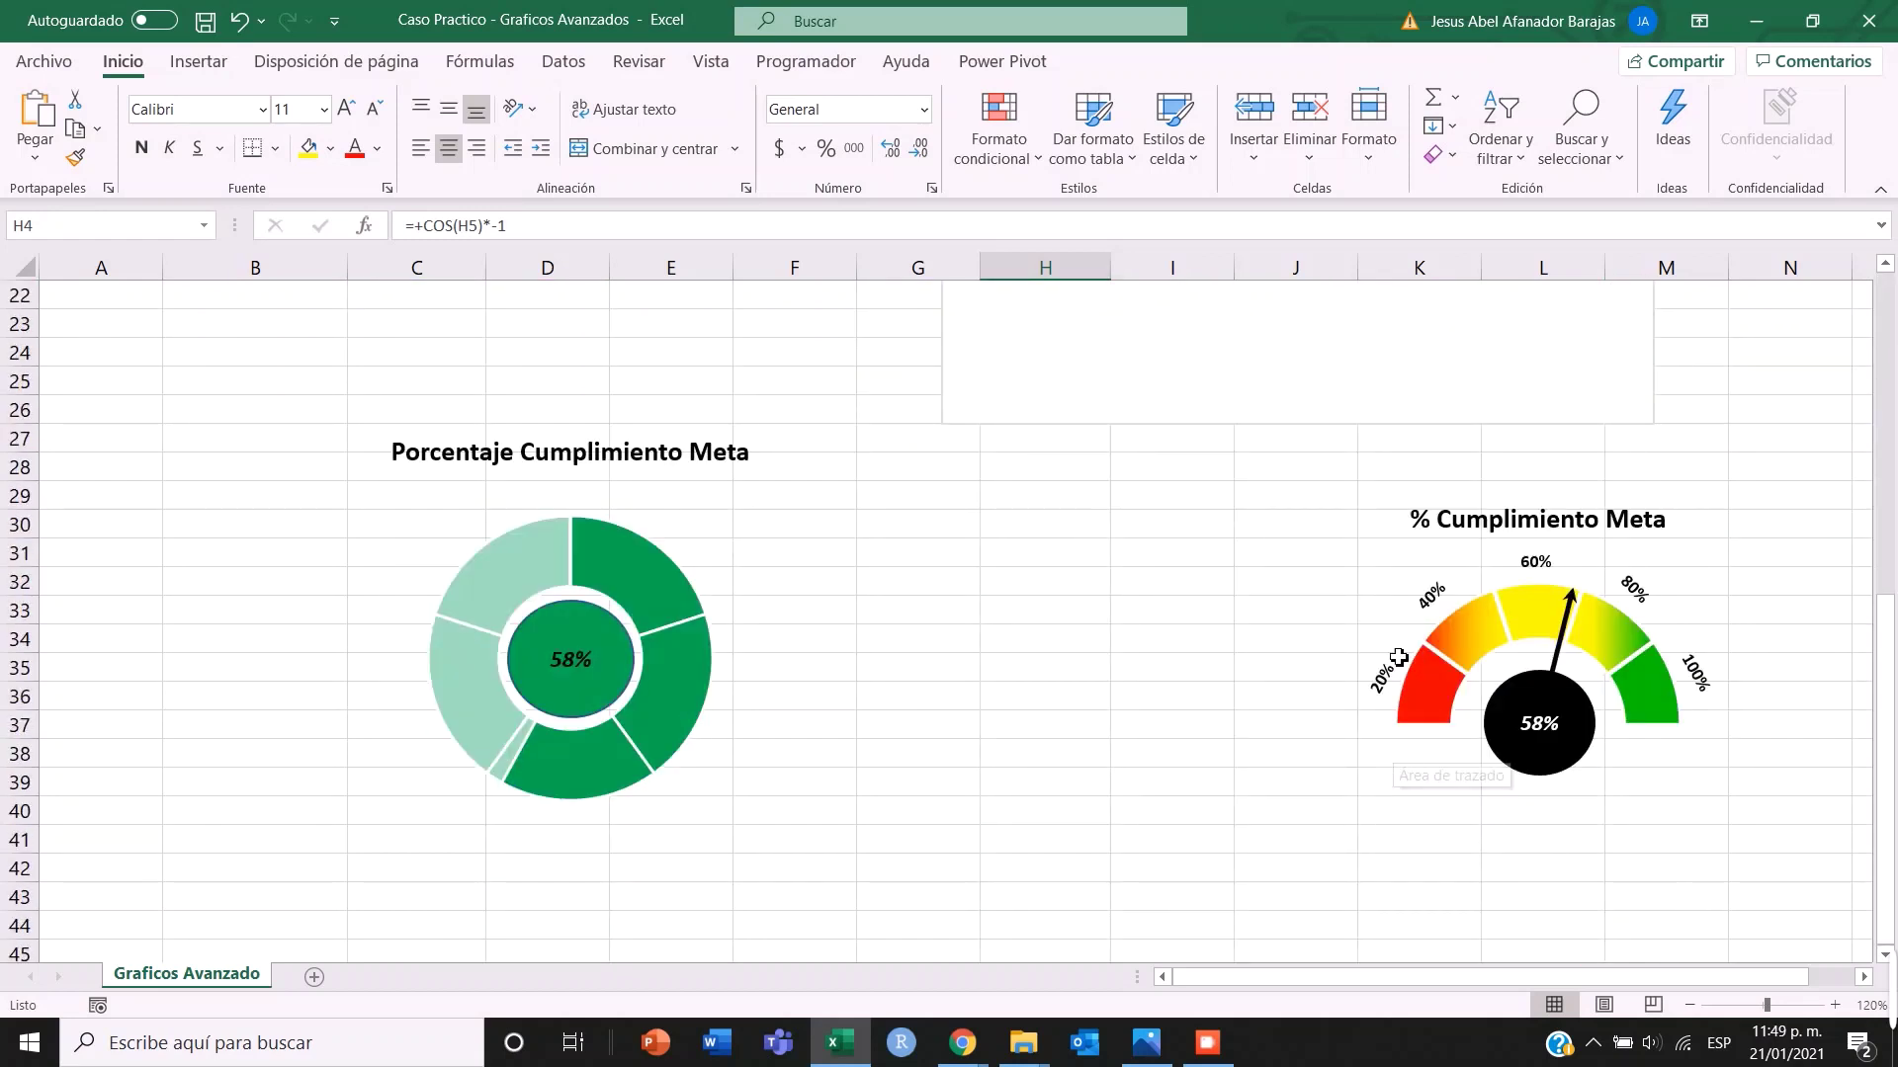
{"action": "scroll", "coordinate": [1643, 748], "scroll_direction": "up", "scroll_amount": 7}
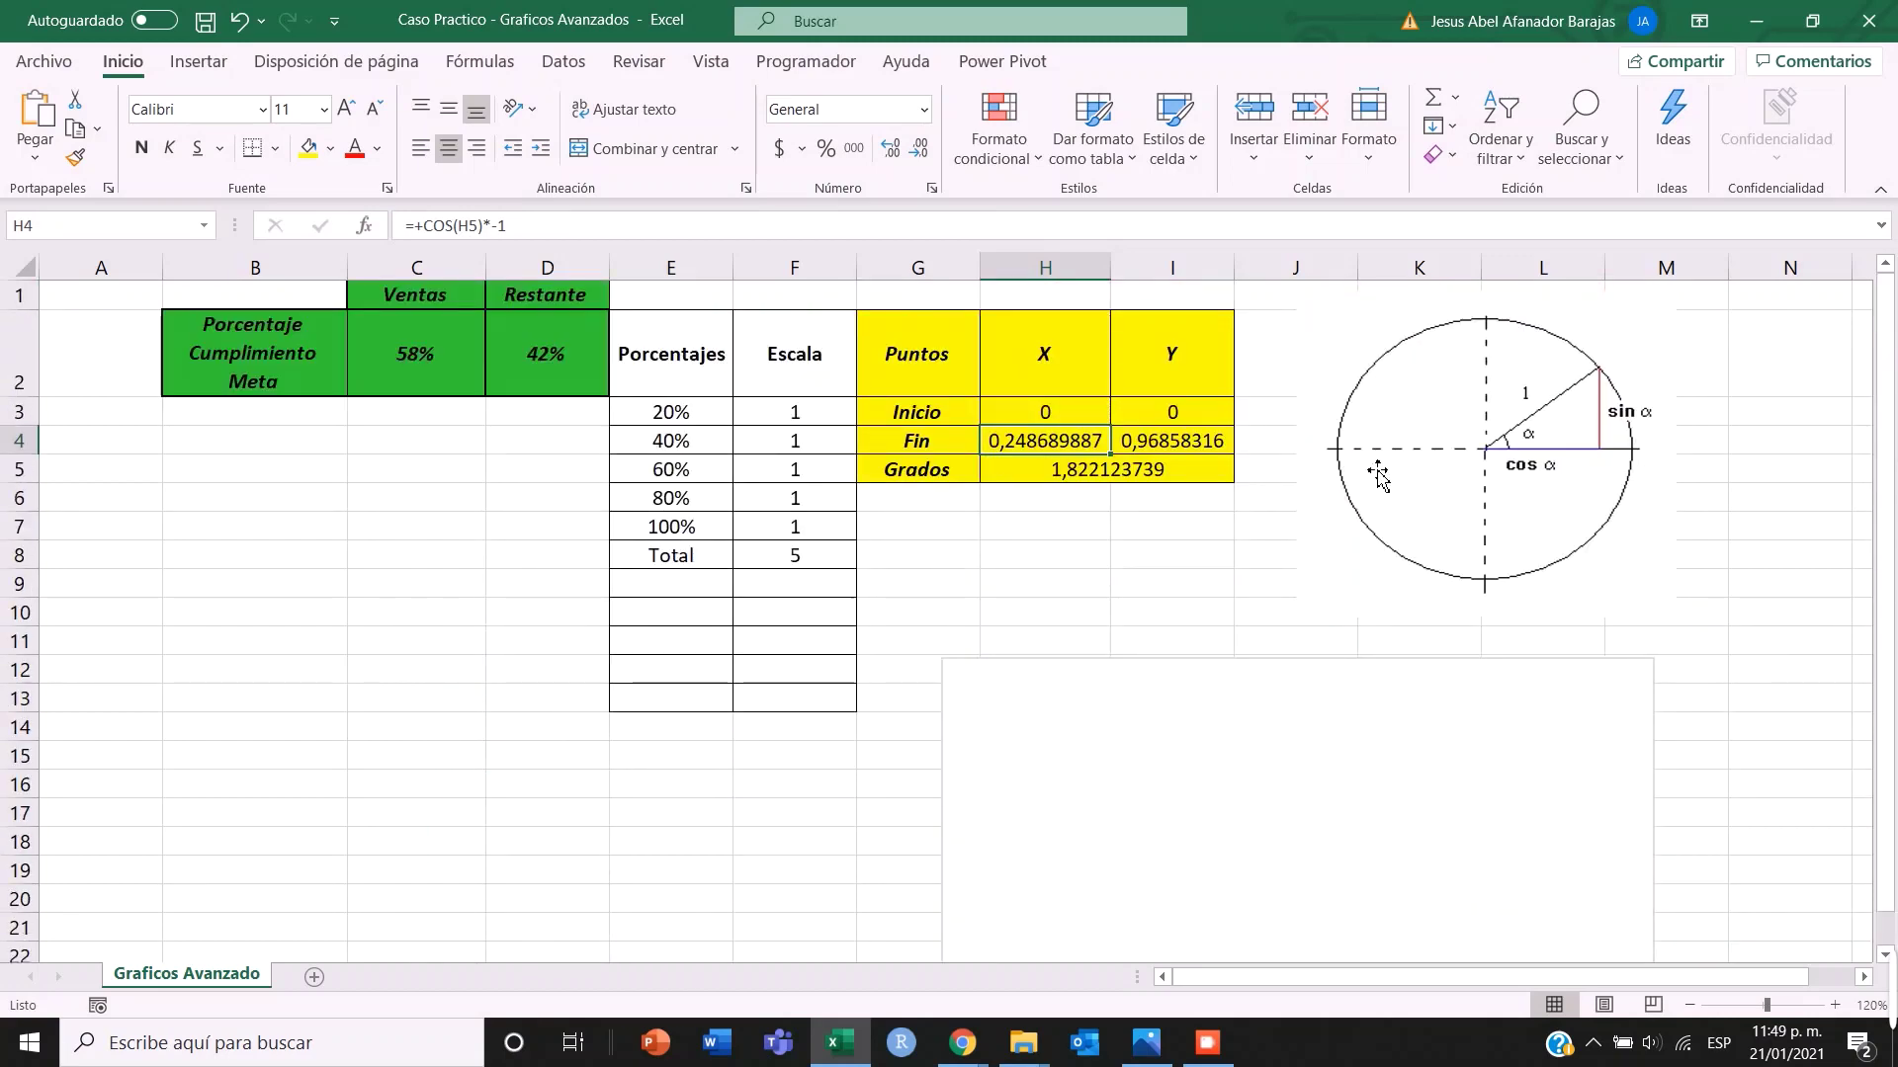
{"action": "scroll", "coordinate": [1285, 549], "scroll_direction": "down", "scroll_amount": 6}
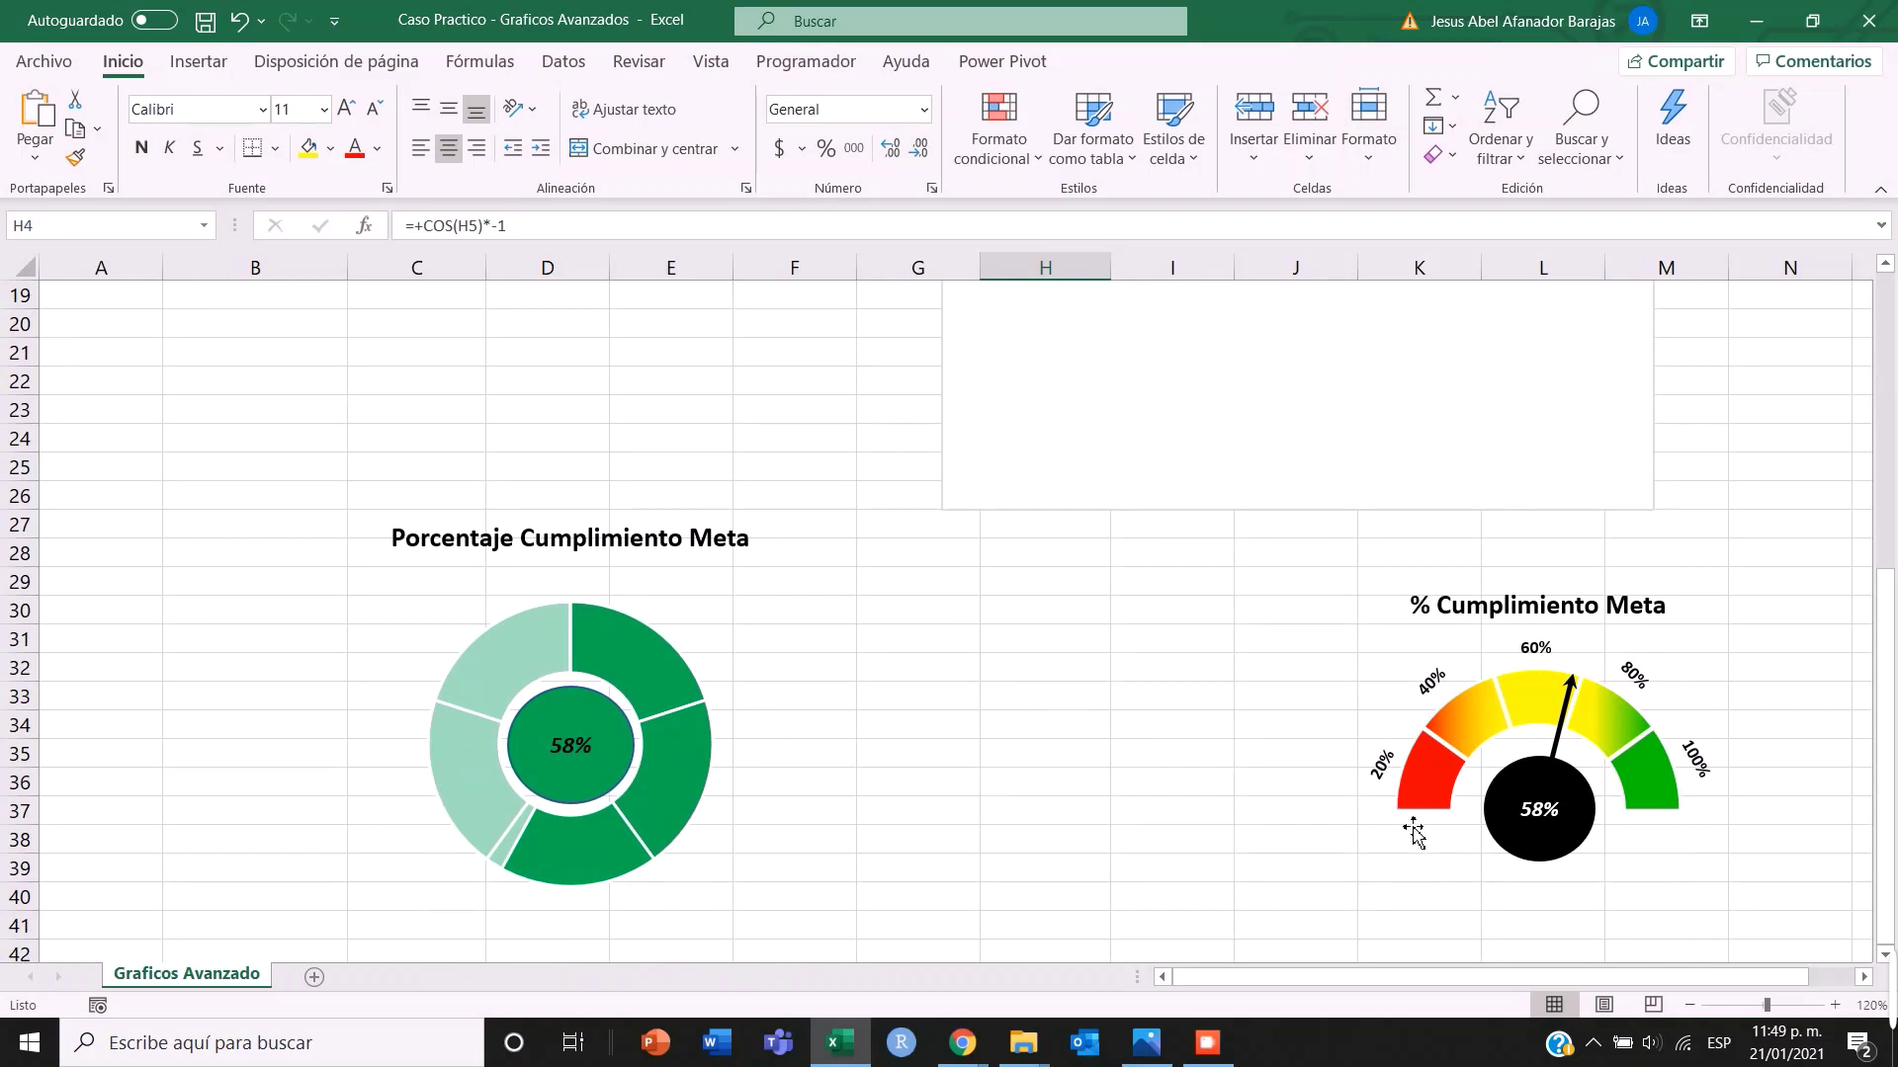
{"action": "scroll", "coordinate": [1262, 564], "scroll_direction": "up", "scroll_amount": 6}
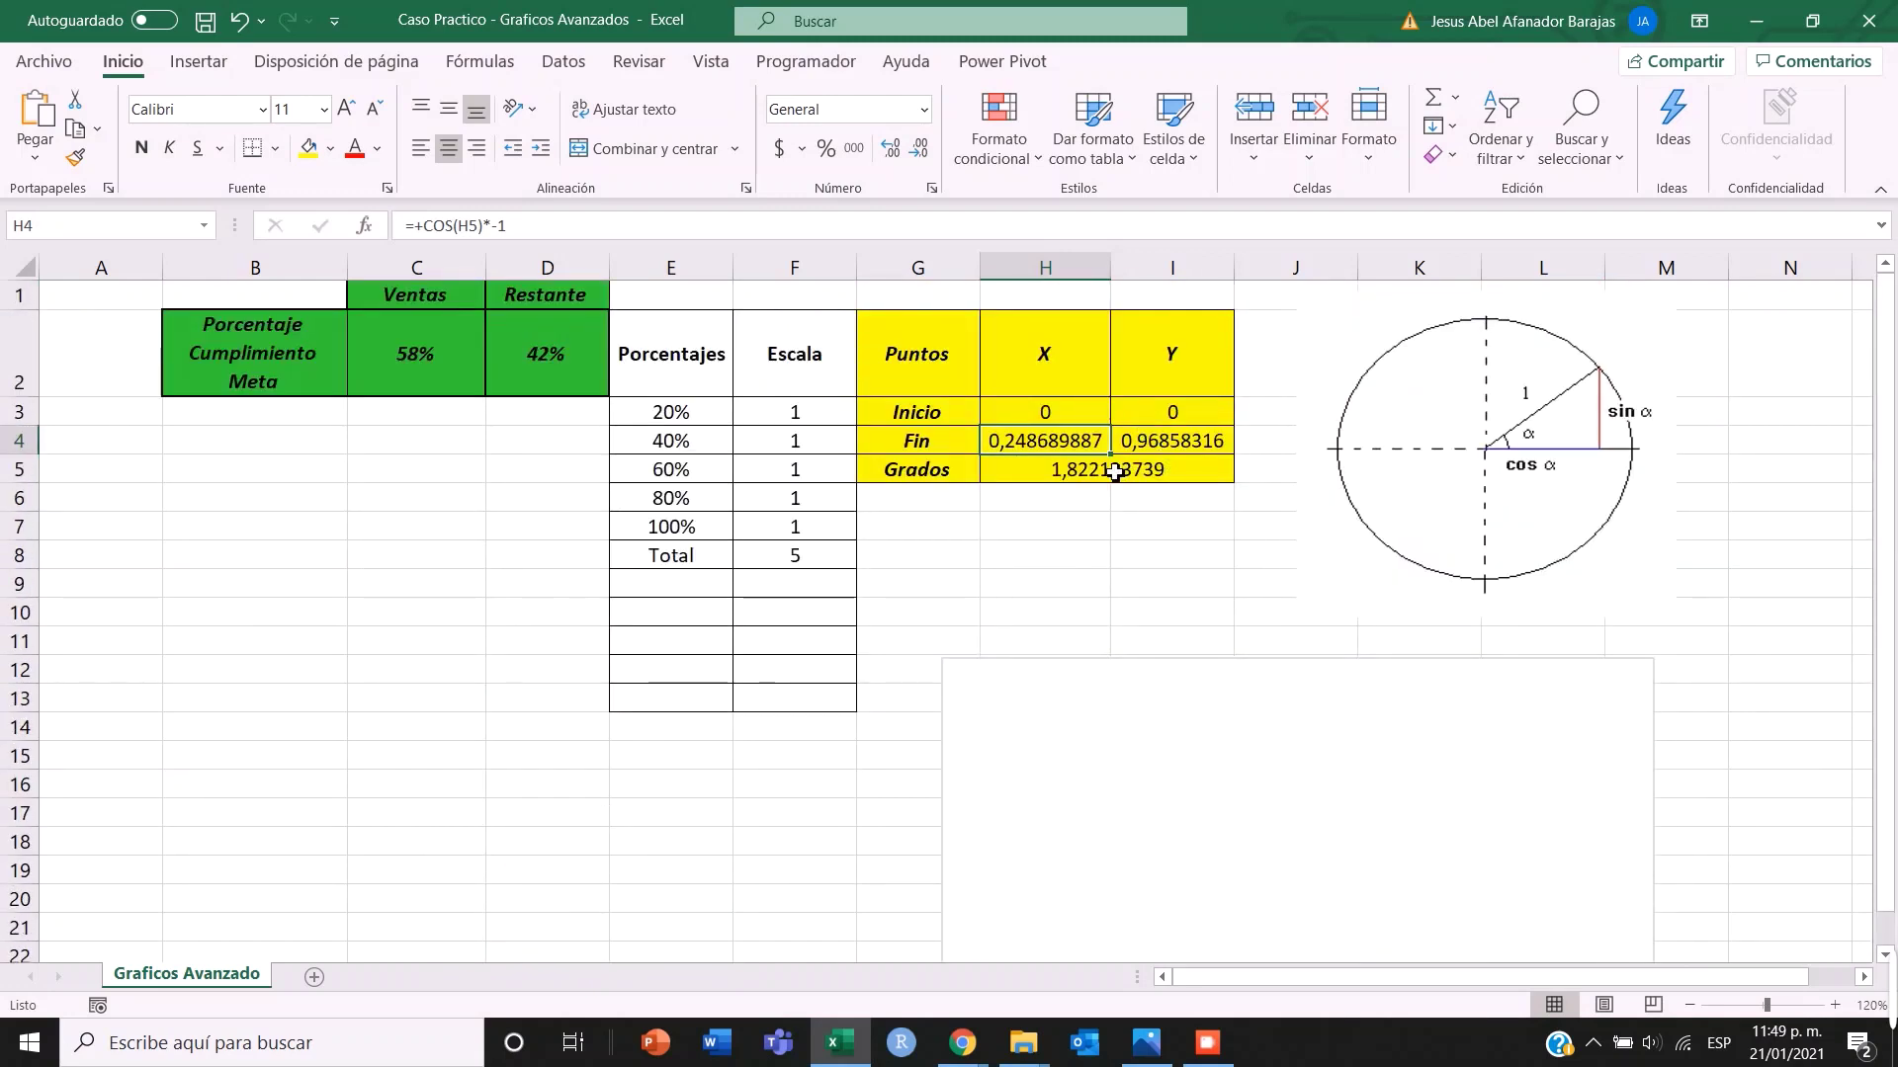
{"action": "key", "text": "F2"}
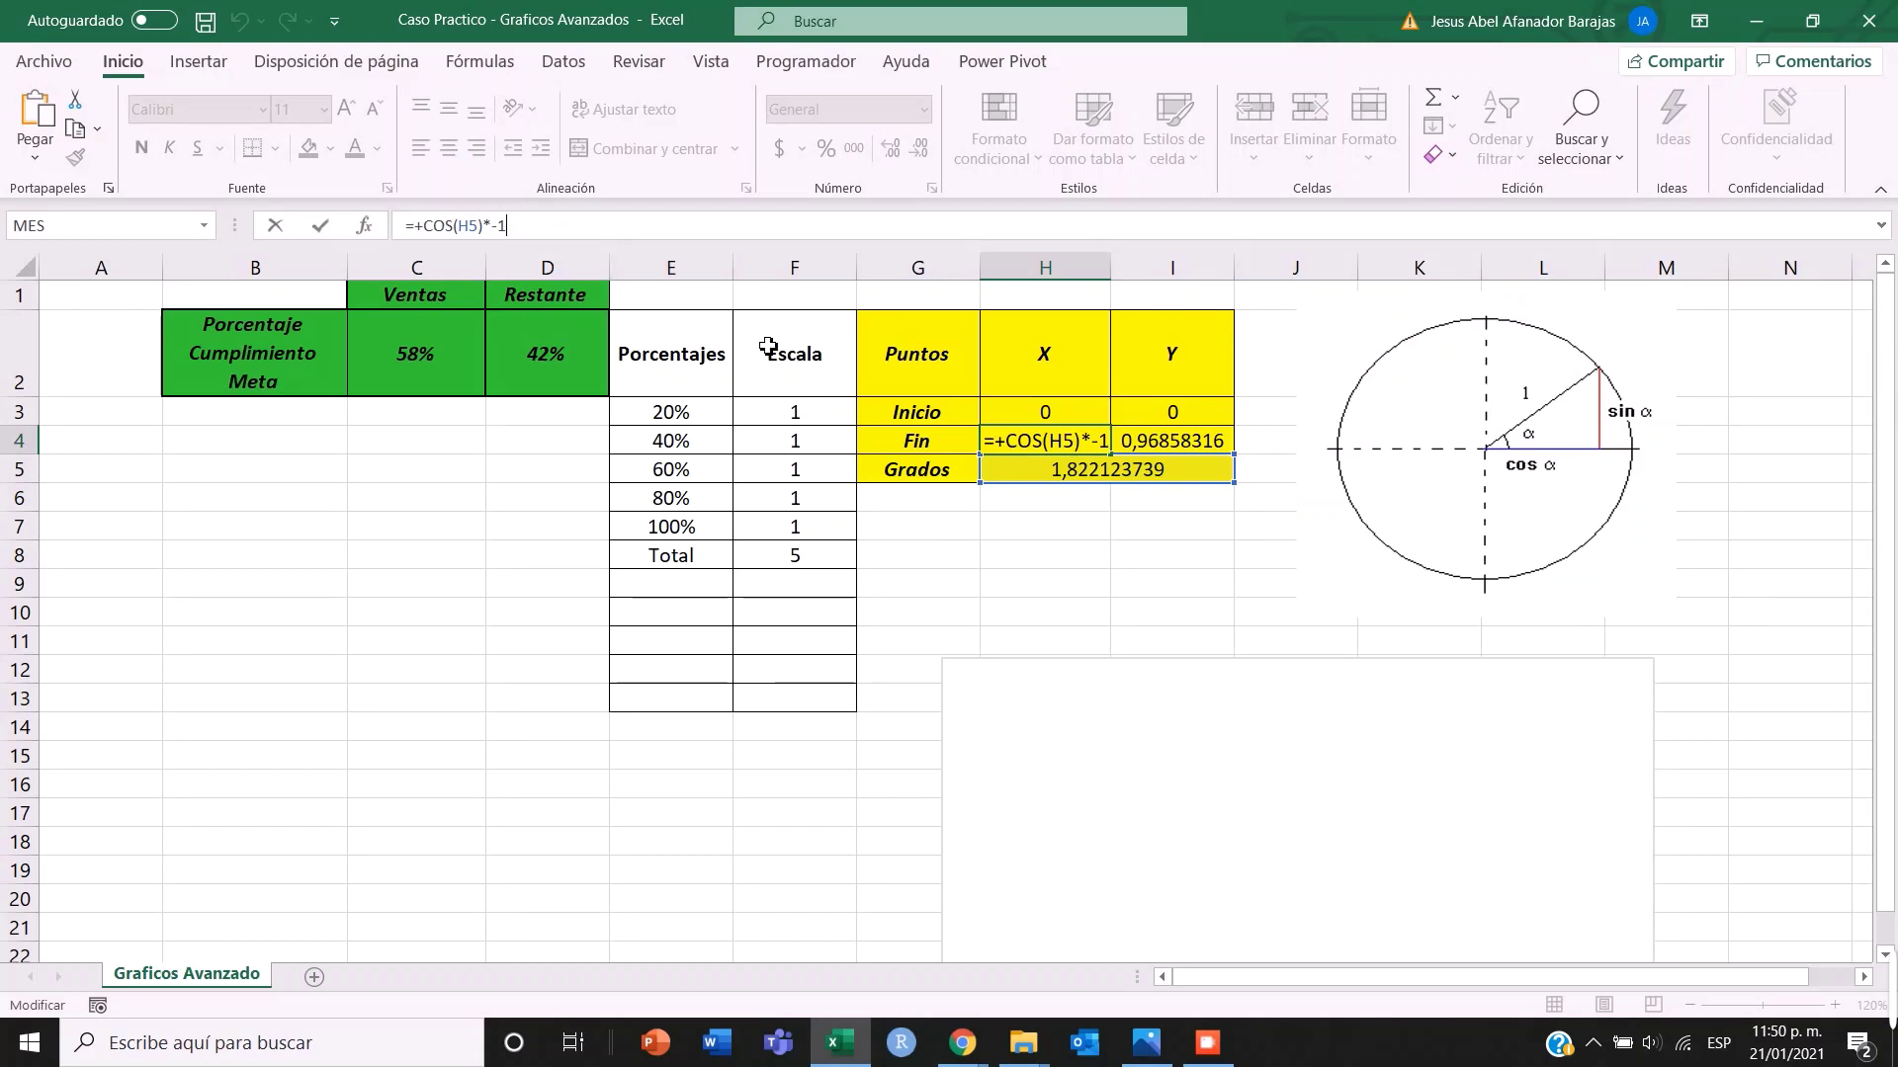
{"action": "key", "text": "Return"}
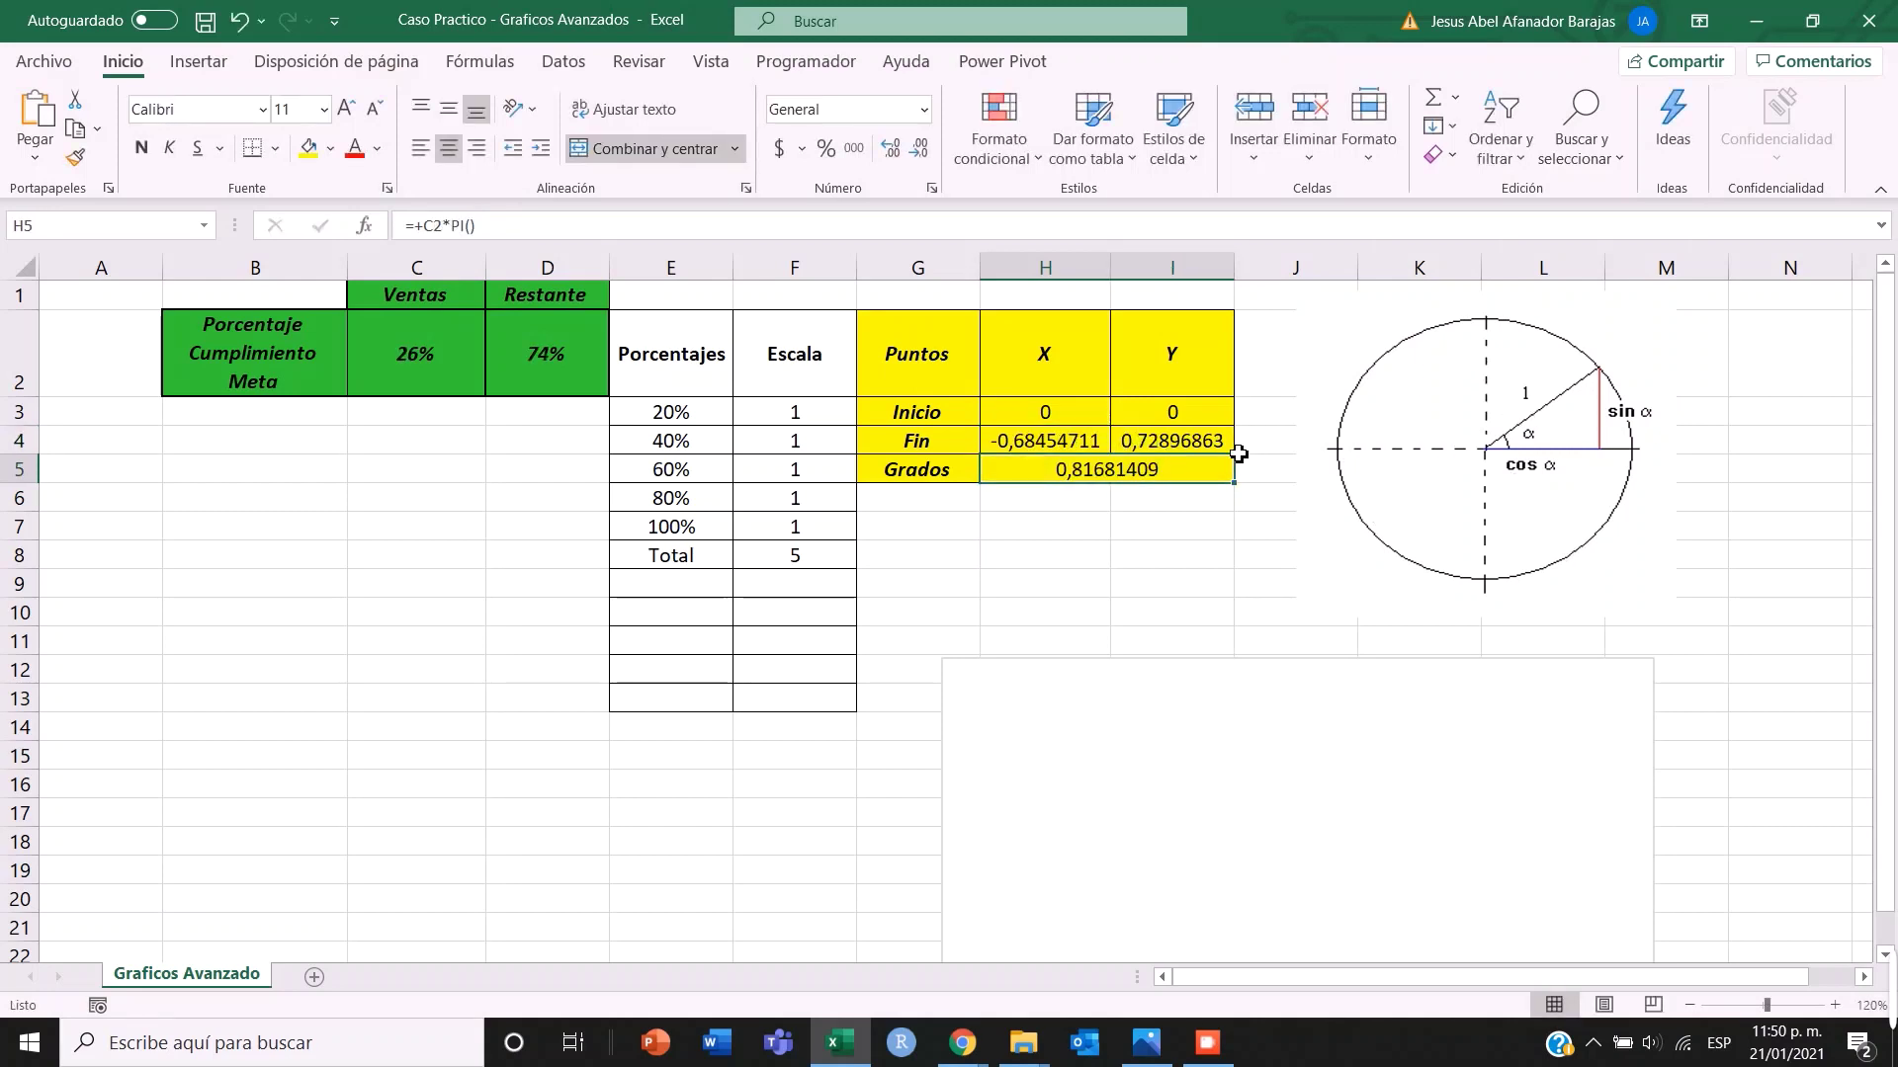
- Move the empty chart slightly up and to the right, below the Puntos table and circle diagram
{"action": "scroll", "coordinate": [1029, 535], "scroll_direction": "down", "scroll_amount": 3}
{"action": "scroll", "coordinate": [1088, 513], "scroll_direction": "up", "scroll_amount": 2}
{"action": "left_click", "coordinate": [1144, 550]}
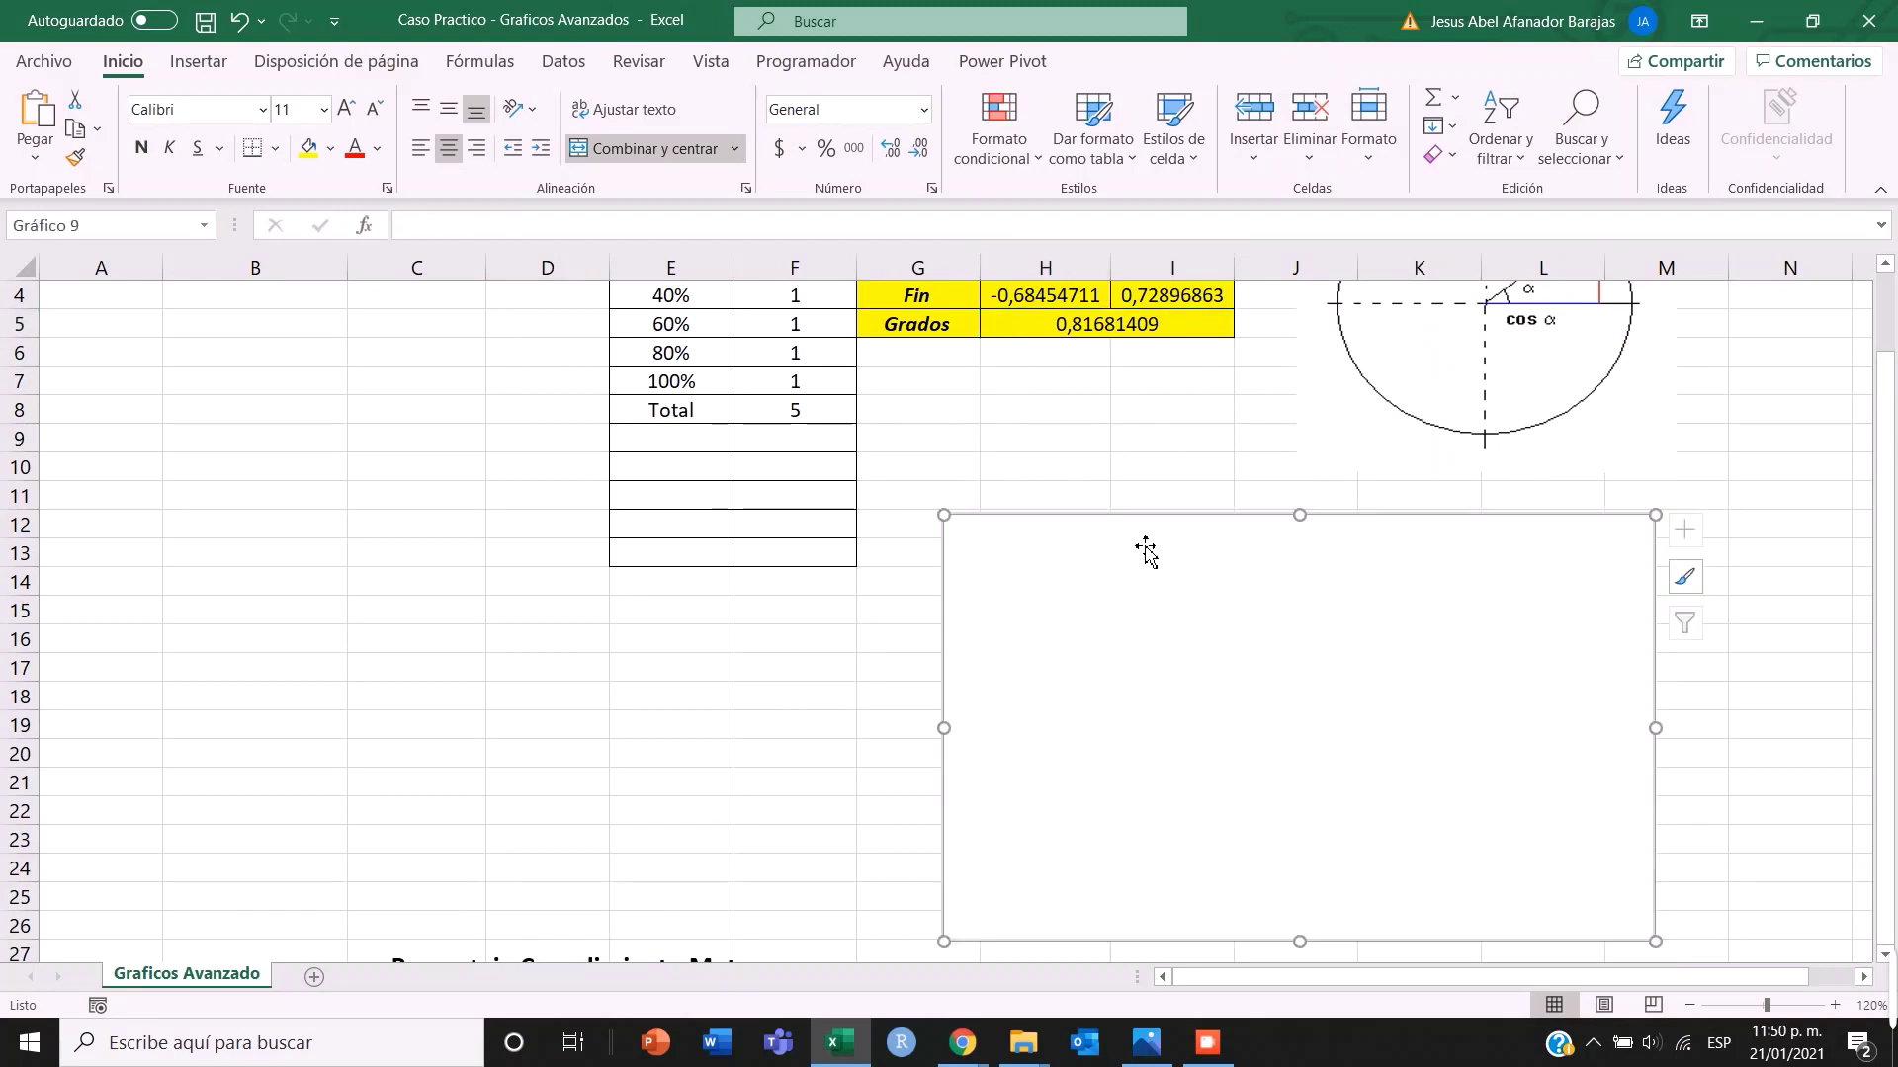
{"action": "left_click_drag", "start_coordinate": [1164, 542], "coordinate": [1204, 503]}
{"action": "scroll", "coordinate": [1173, 538], "scroll_direction": "up", "scroll_amount": 1}
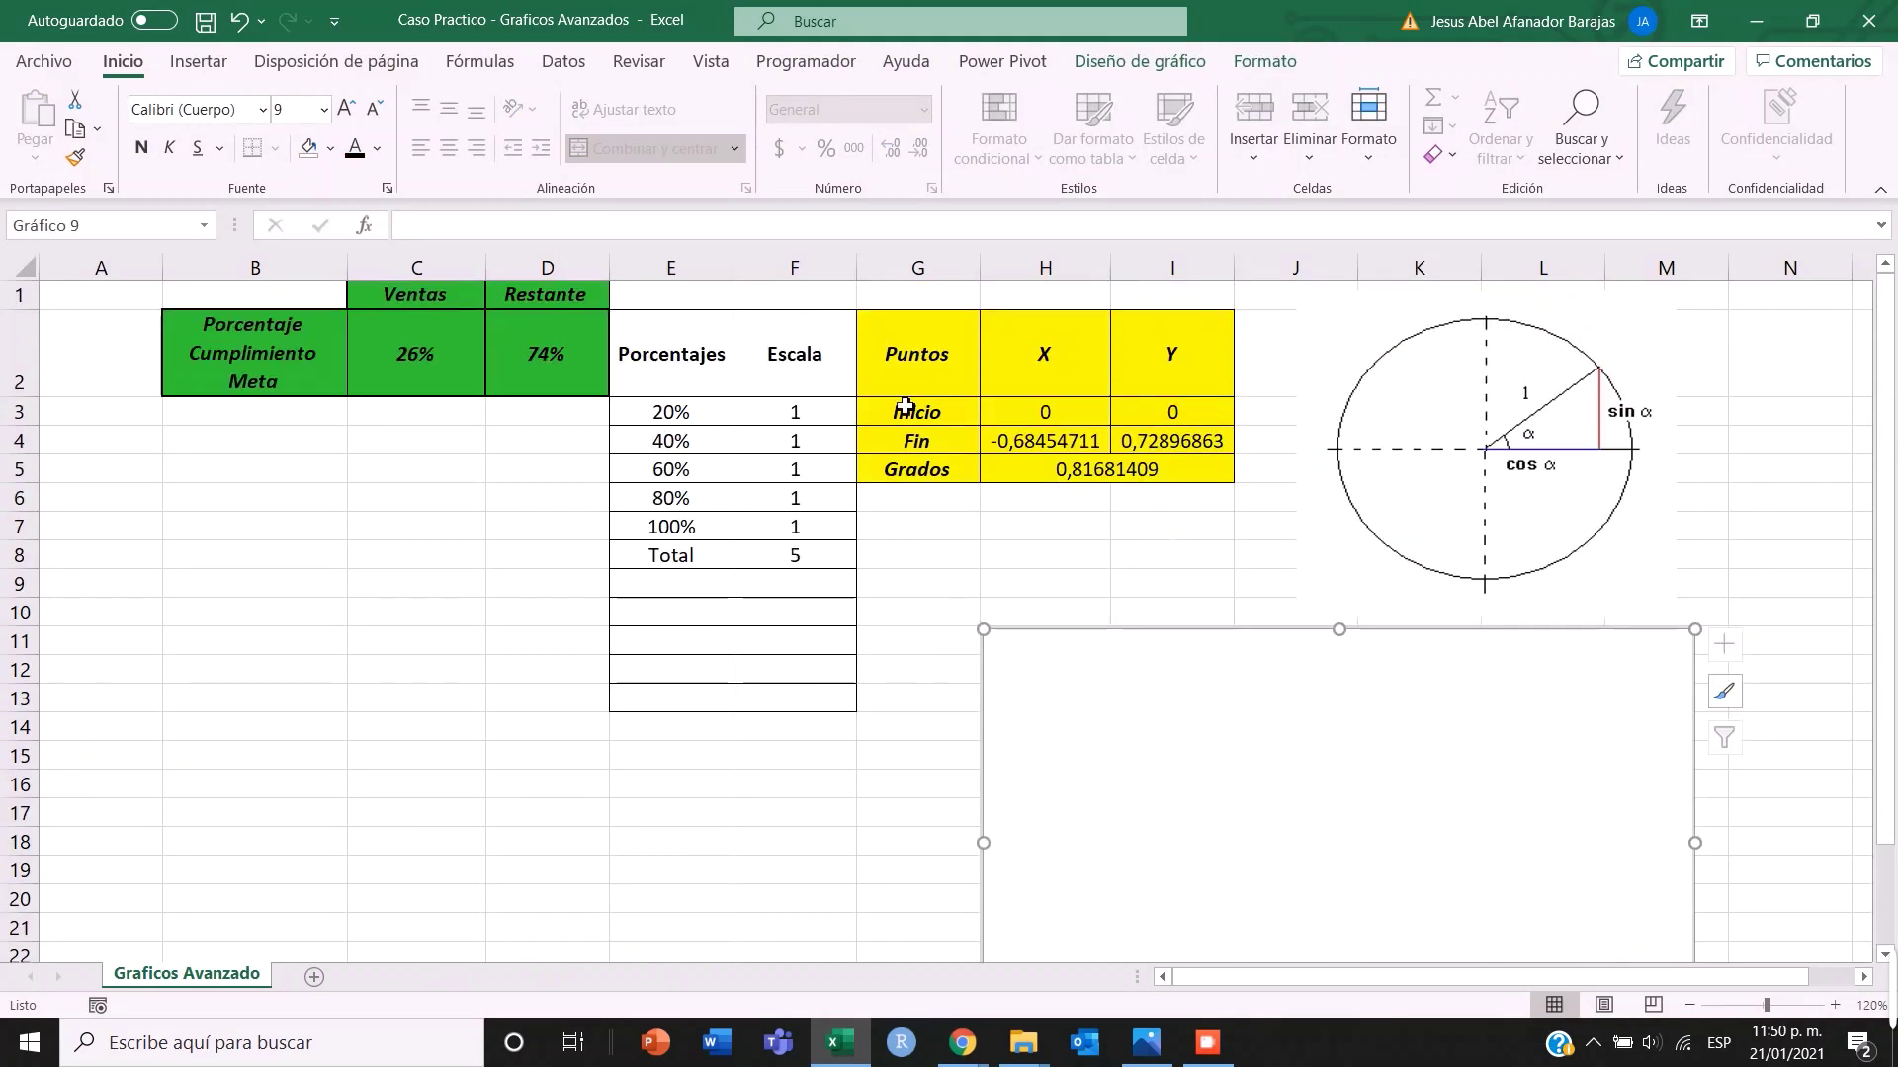
- Add a data series to the empty chart and take its name from the Escala heading in F2
{"action": "left_click", "coordinate": [204, 61]}
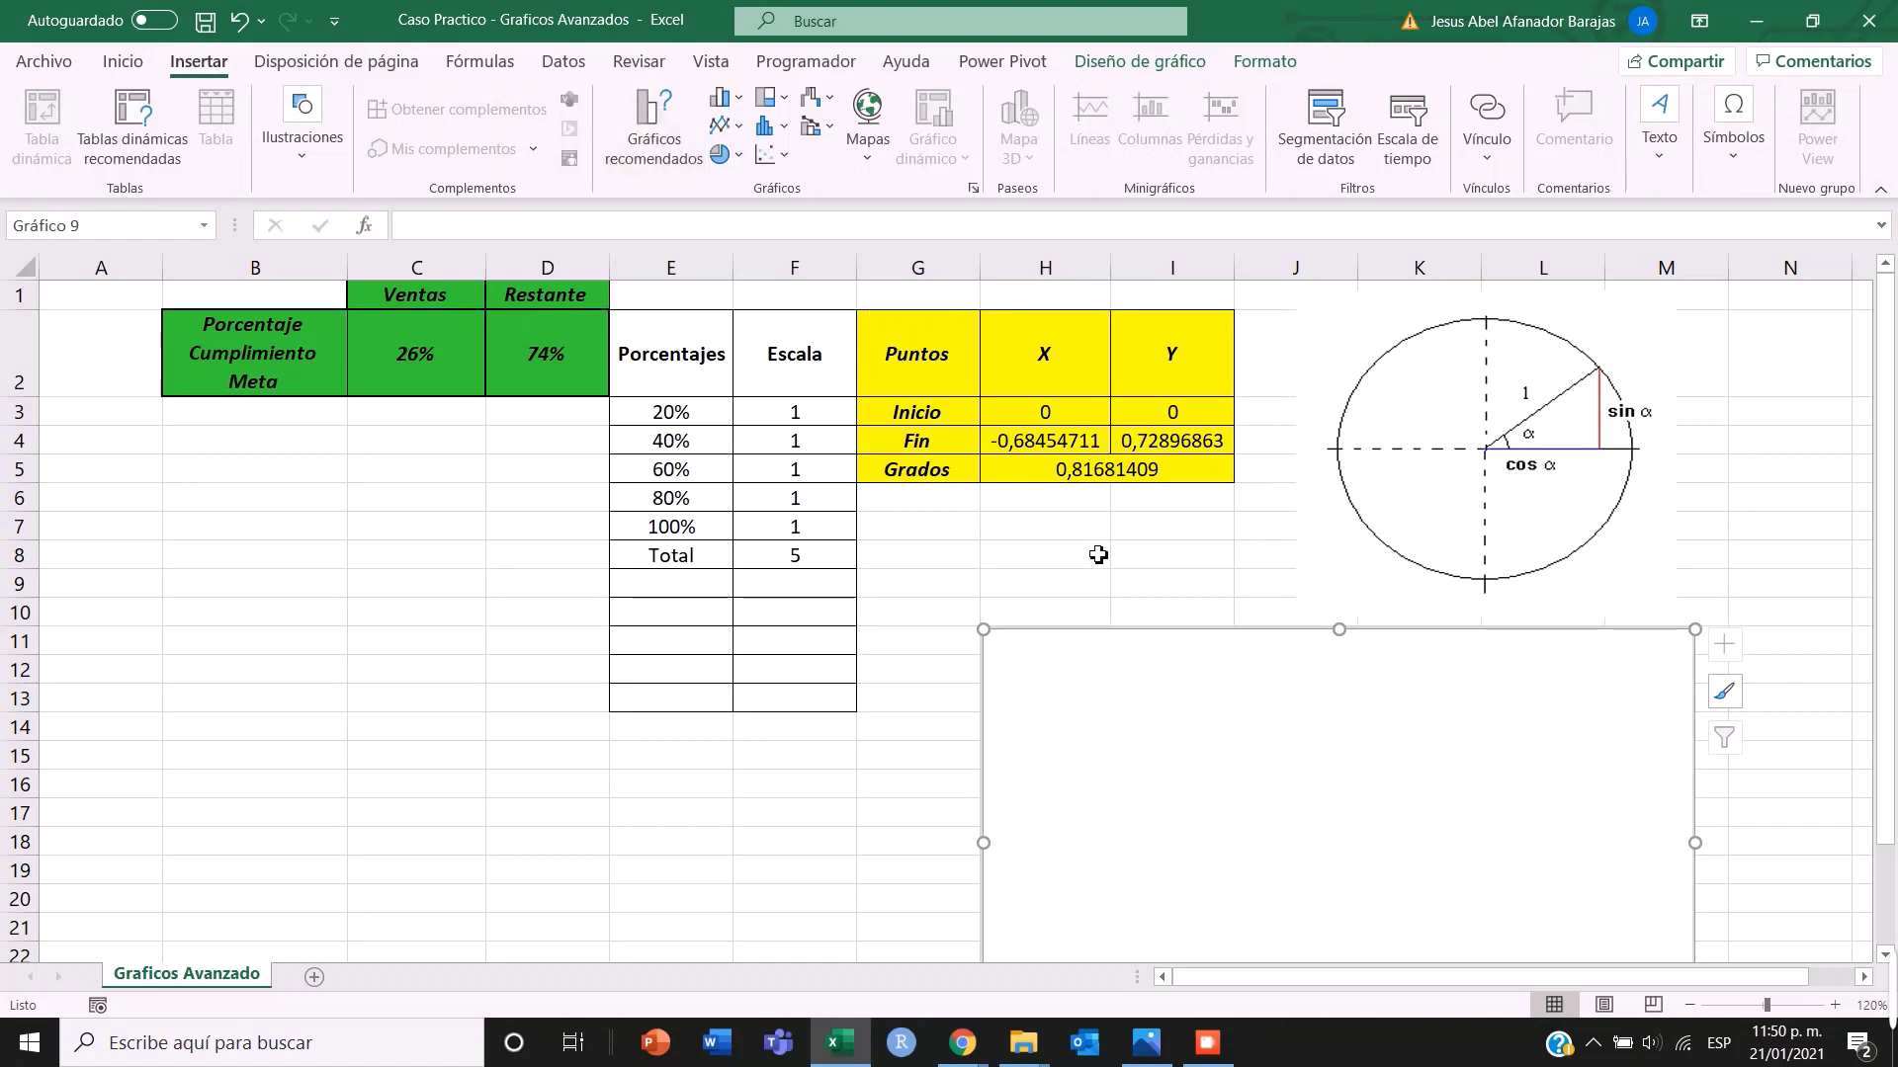
{"action": "left_click", "coordinate": [1145, 65]}
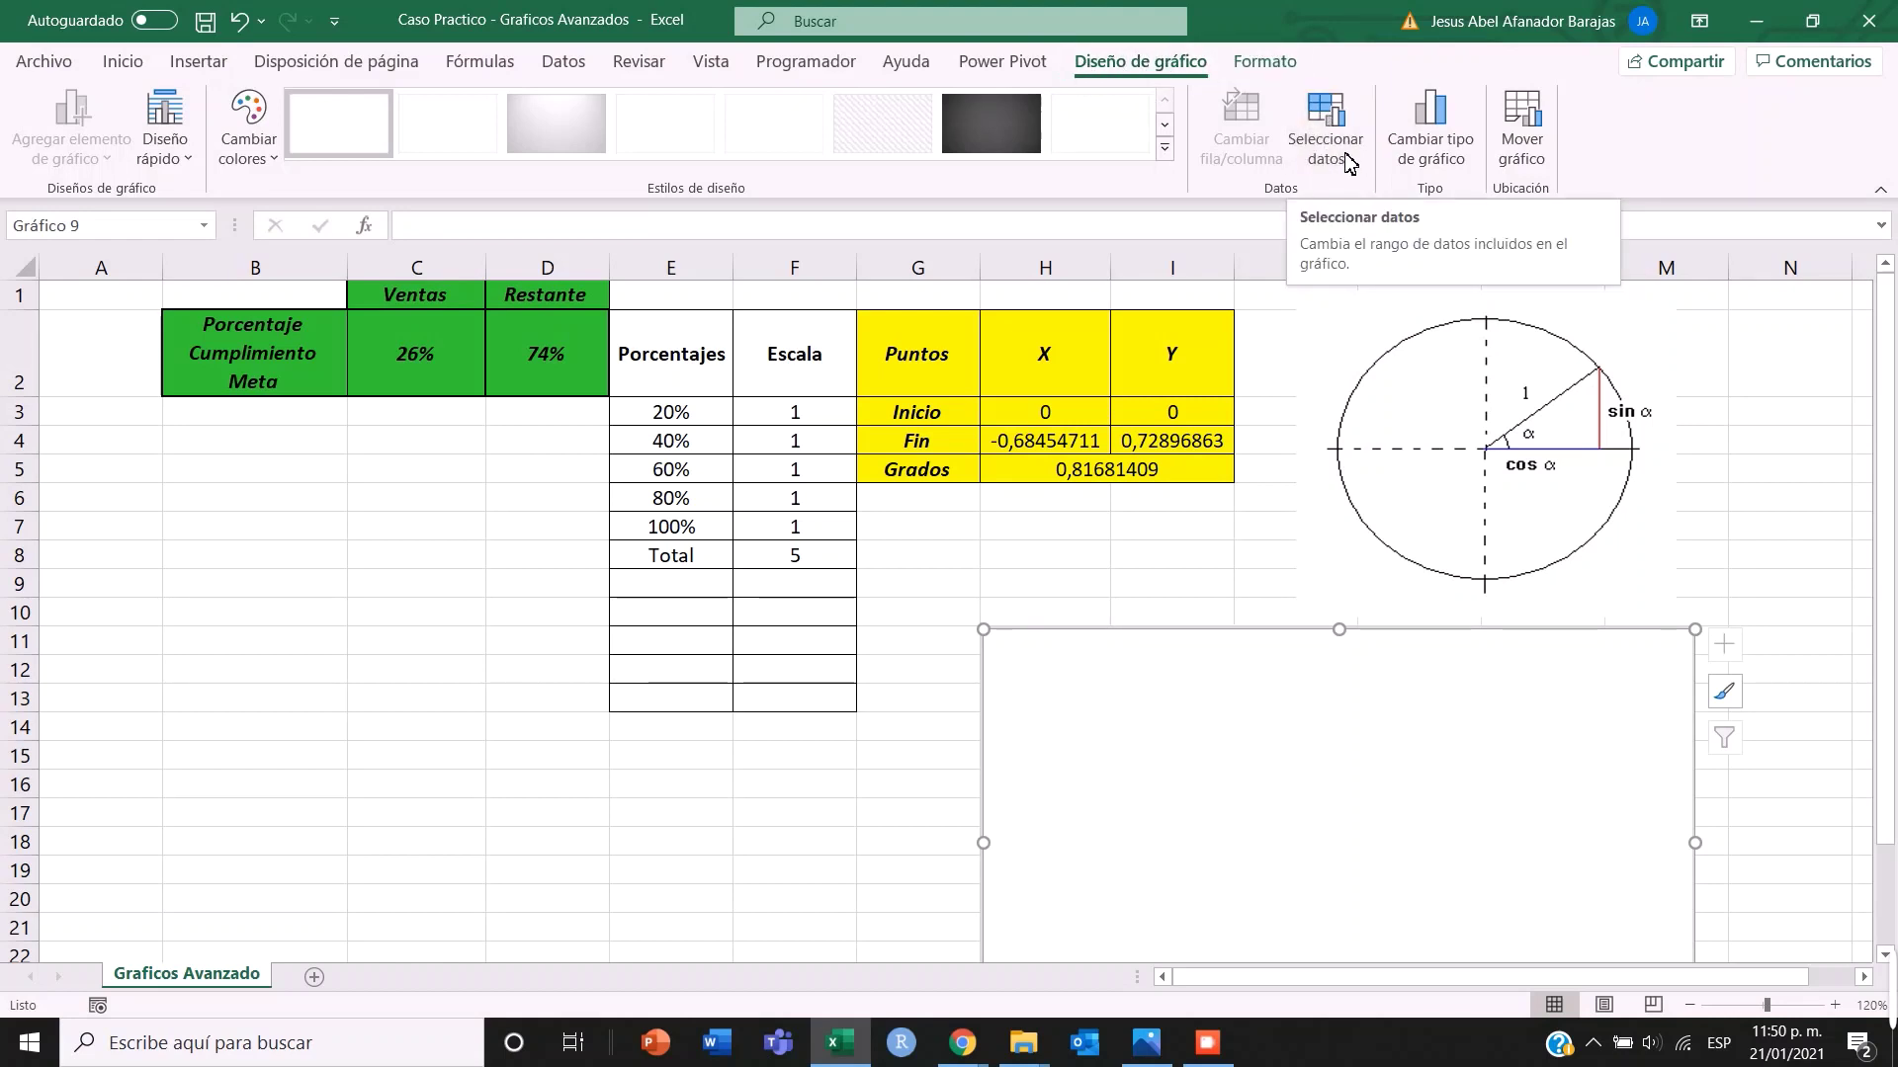
{"action": "left_click", "coordinate": [1327, 128]}
{"action": "left_click_drag", "start_coordinate": [1445, 322], "coordinate": [1302, 309]}
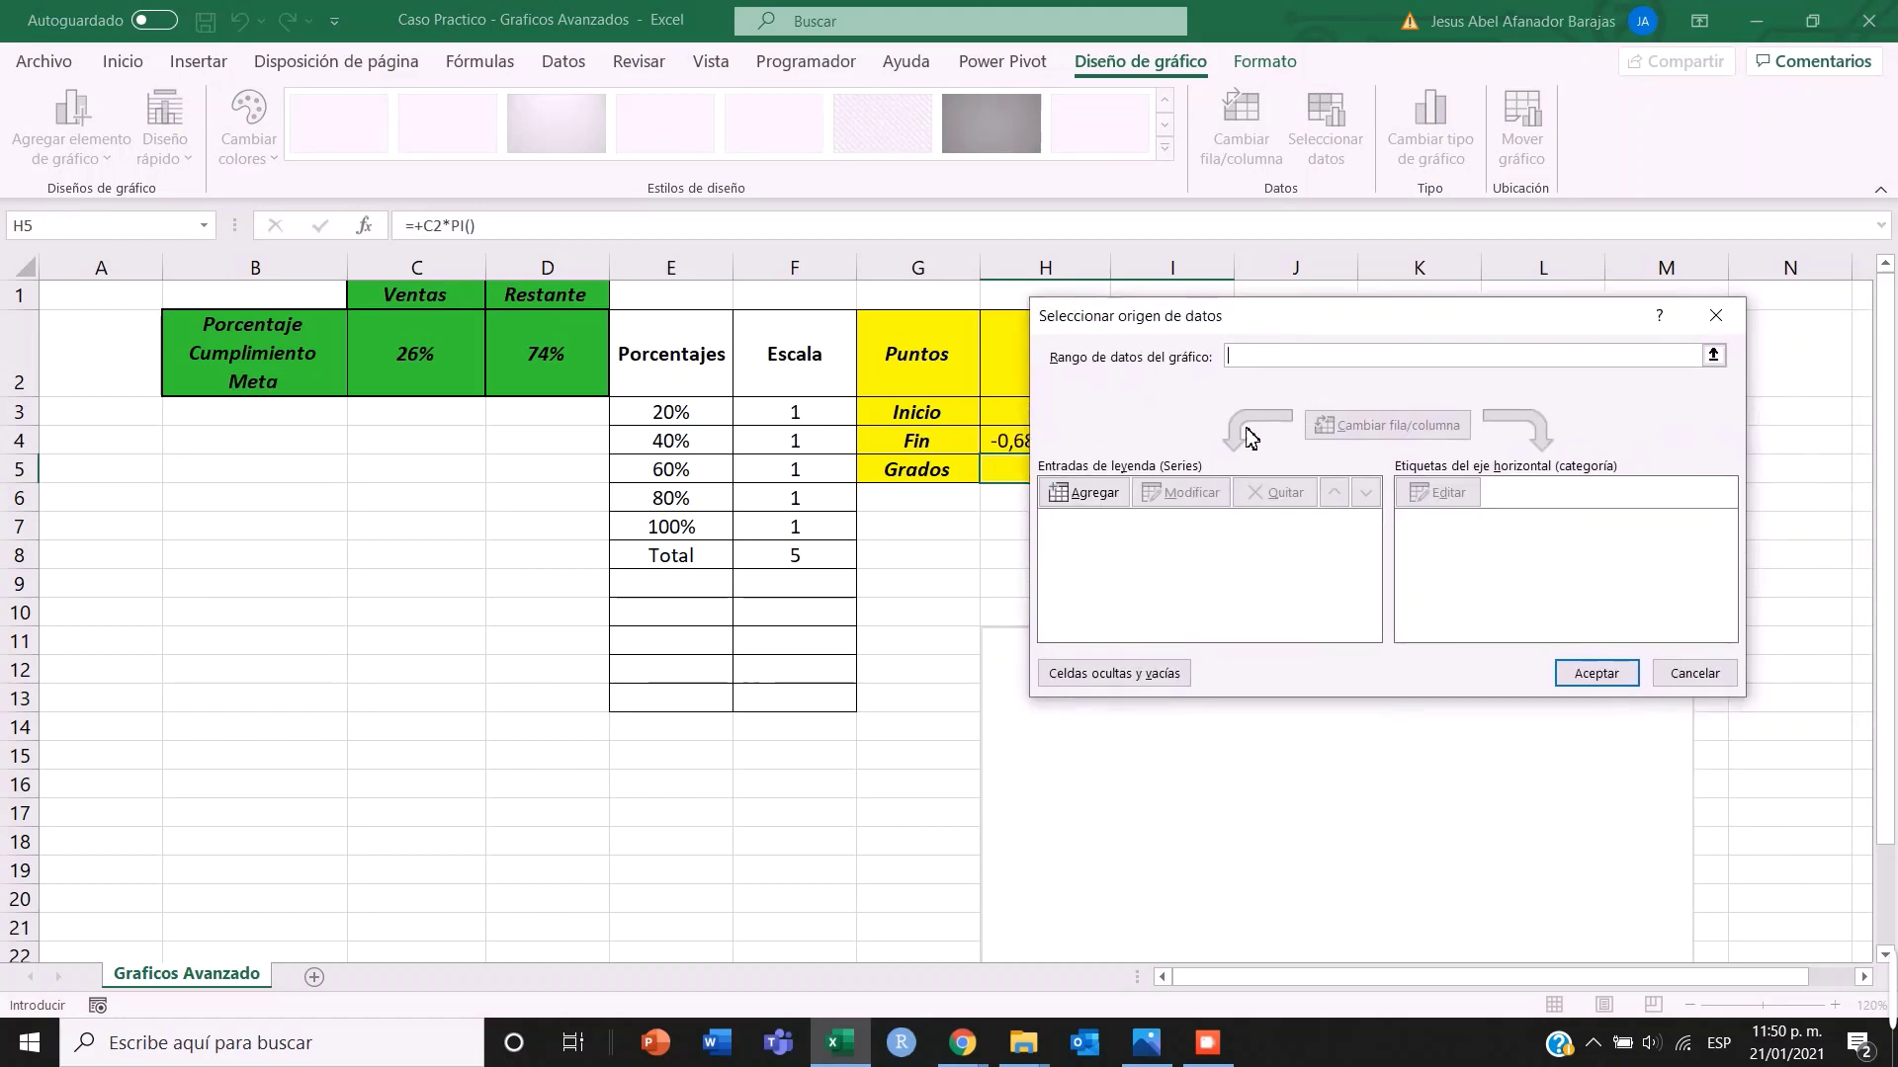
{"action": "left_click", "coordinate": [1118, 504]}
{"action": "left_click_drag", "start_coordinate": [1463, 445], "coordinate": [1000, 428]}
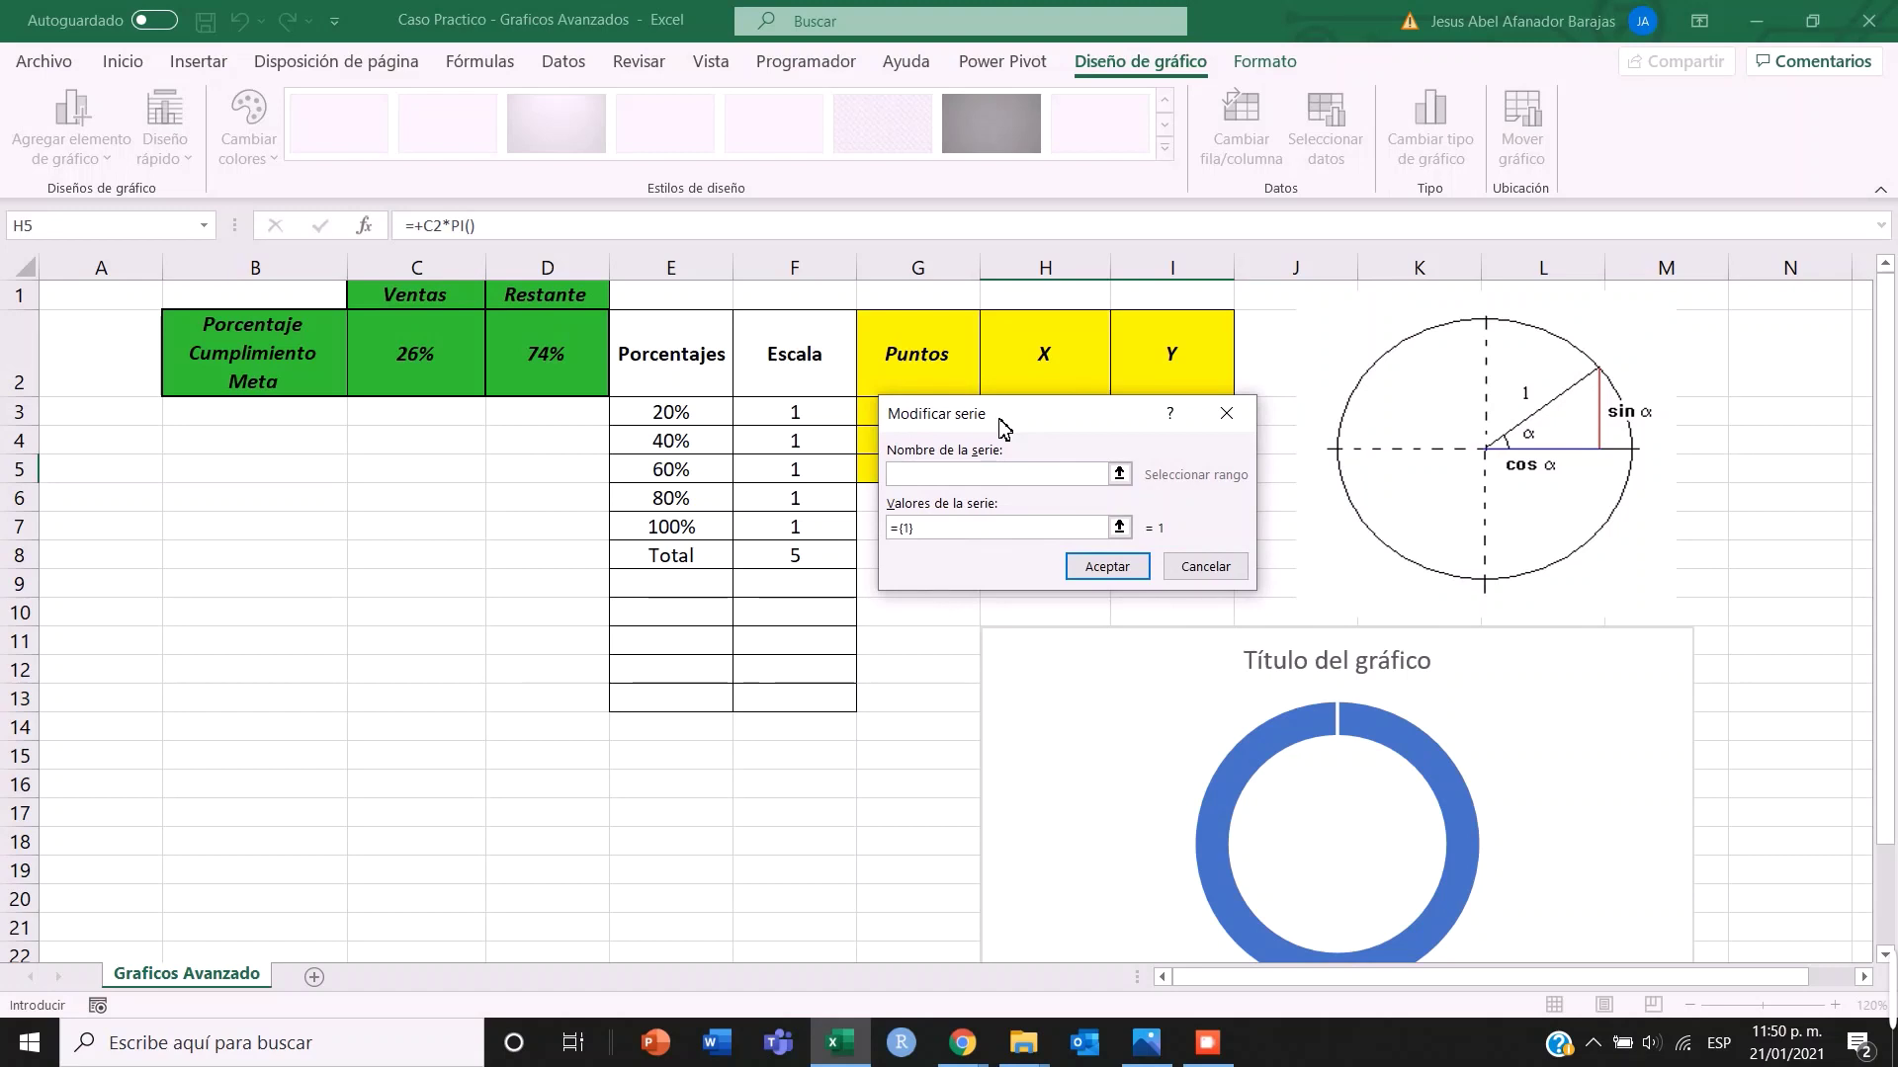
{"action": "left_click", "coordinate": [1121, 475]}
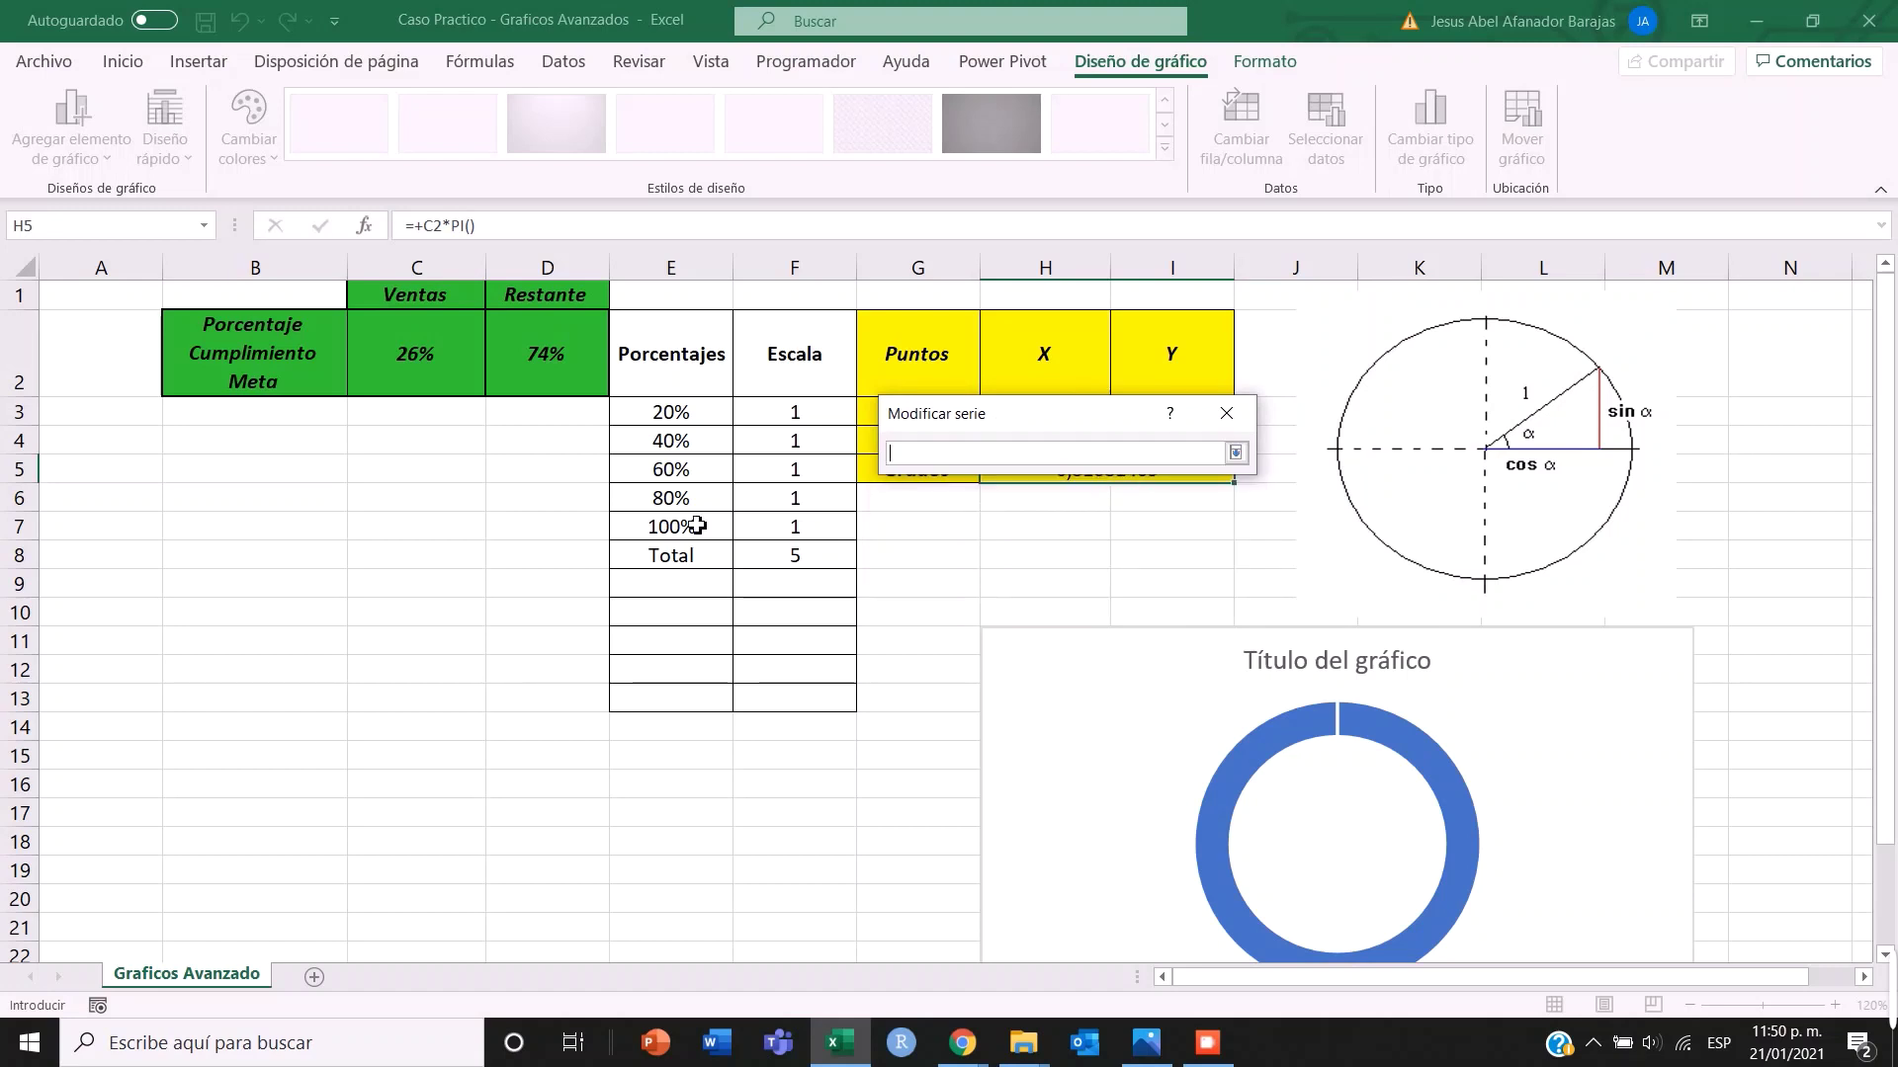
{"action": "left_click", "coordinate": [792, 384]}
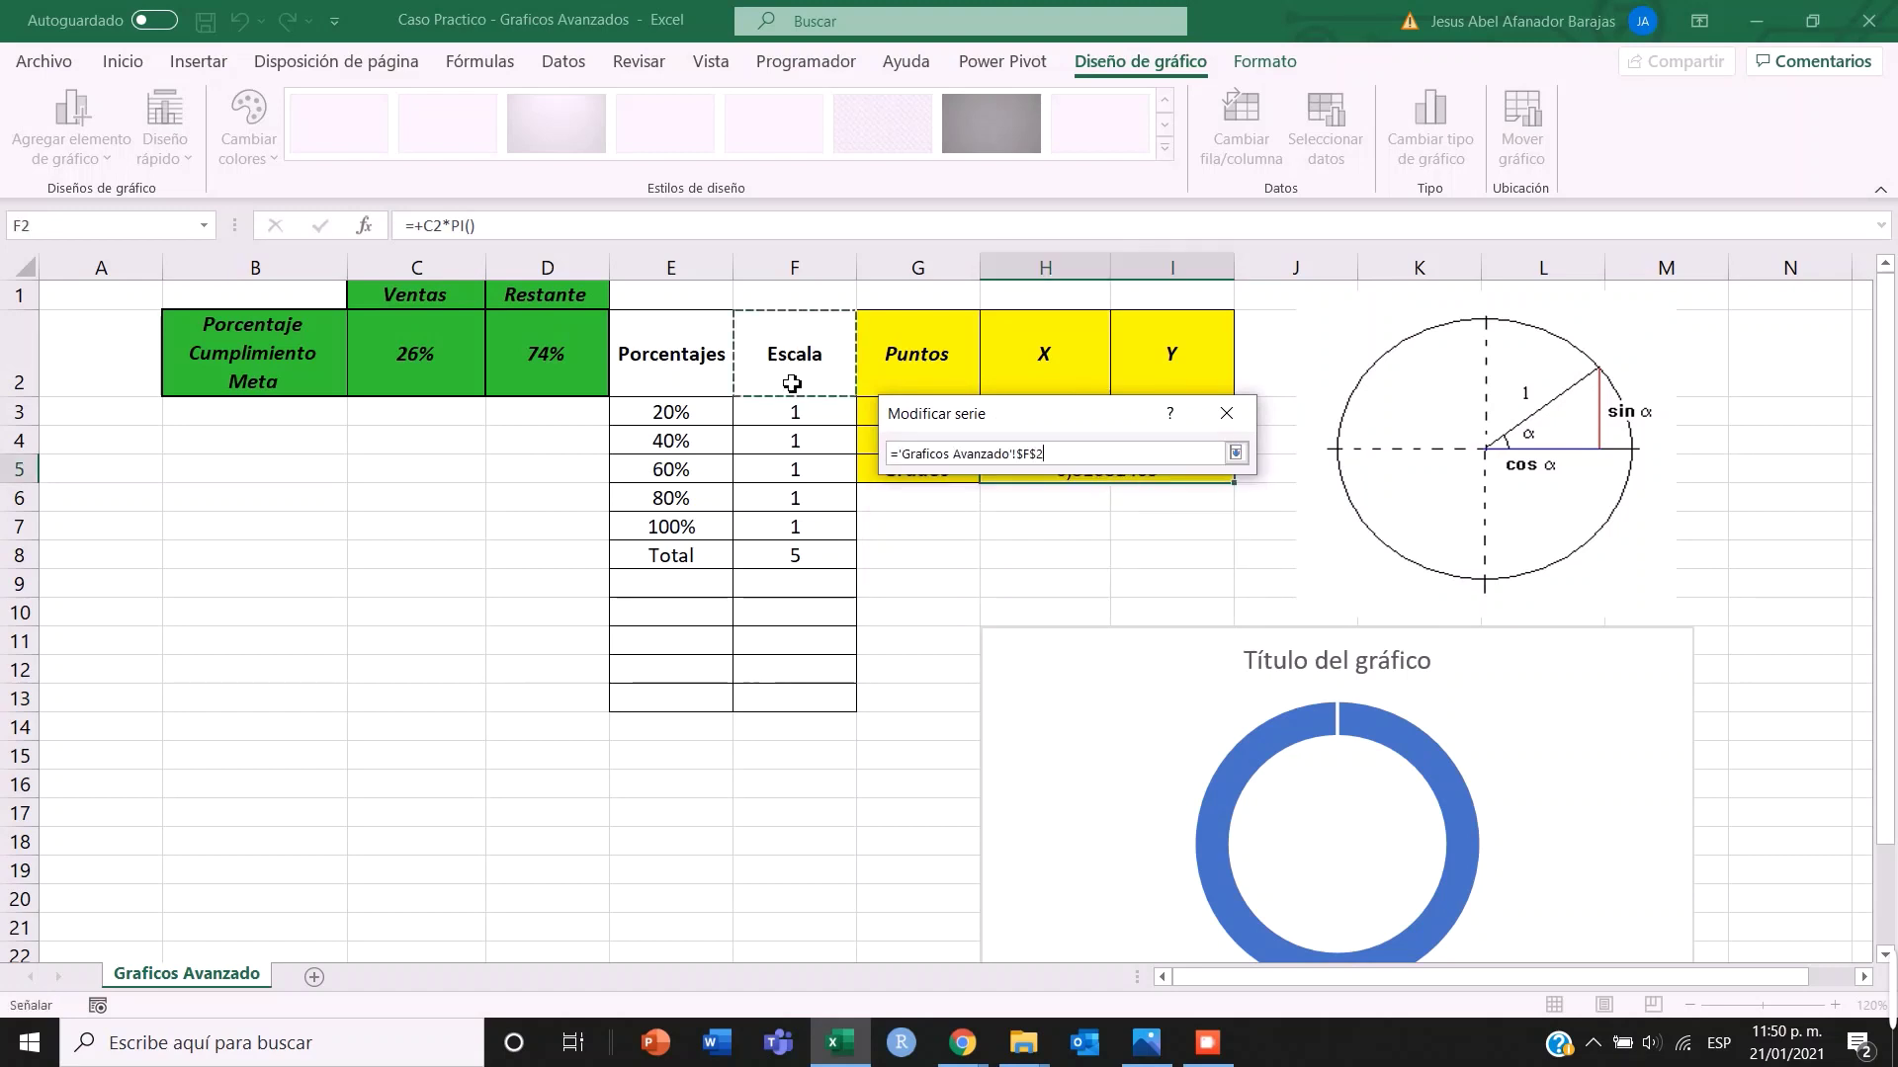
{"action": "left_click", "coordinate": [1235, 454]}
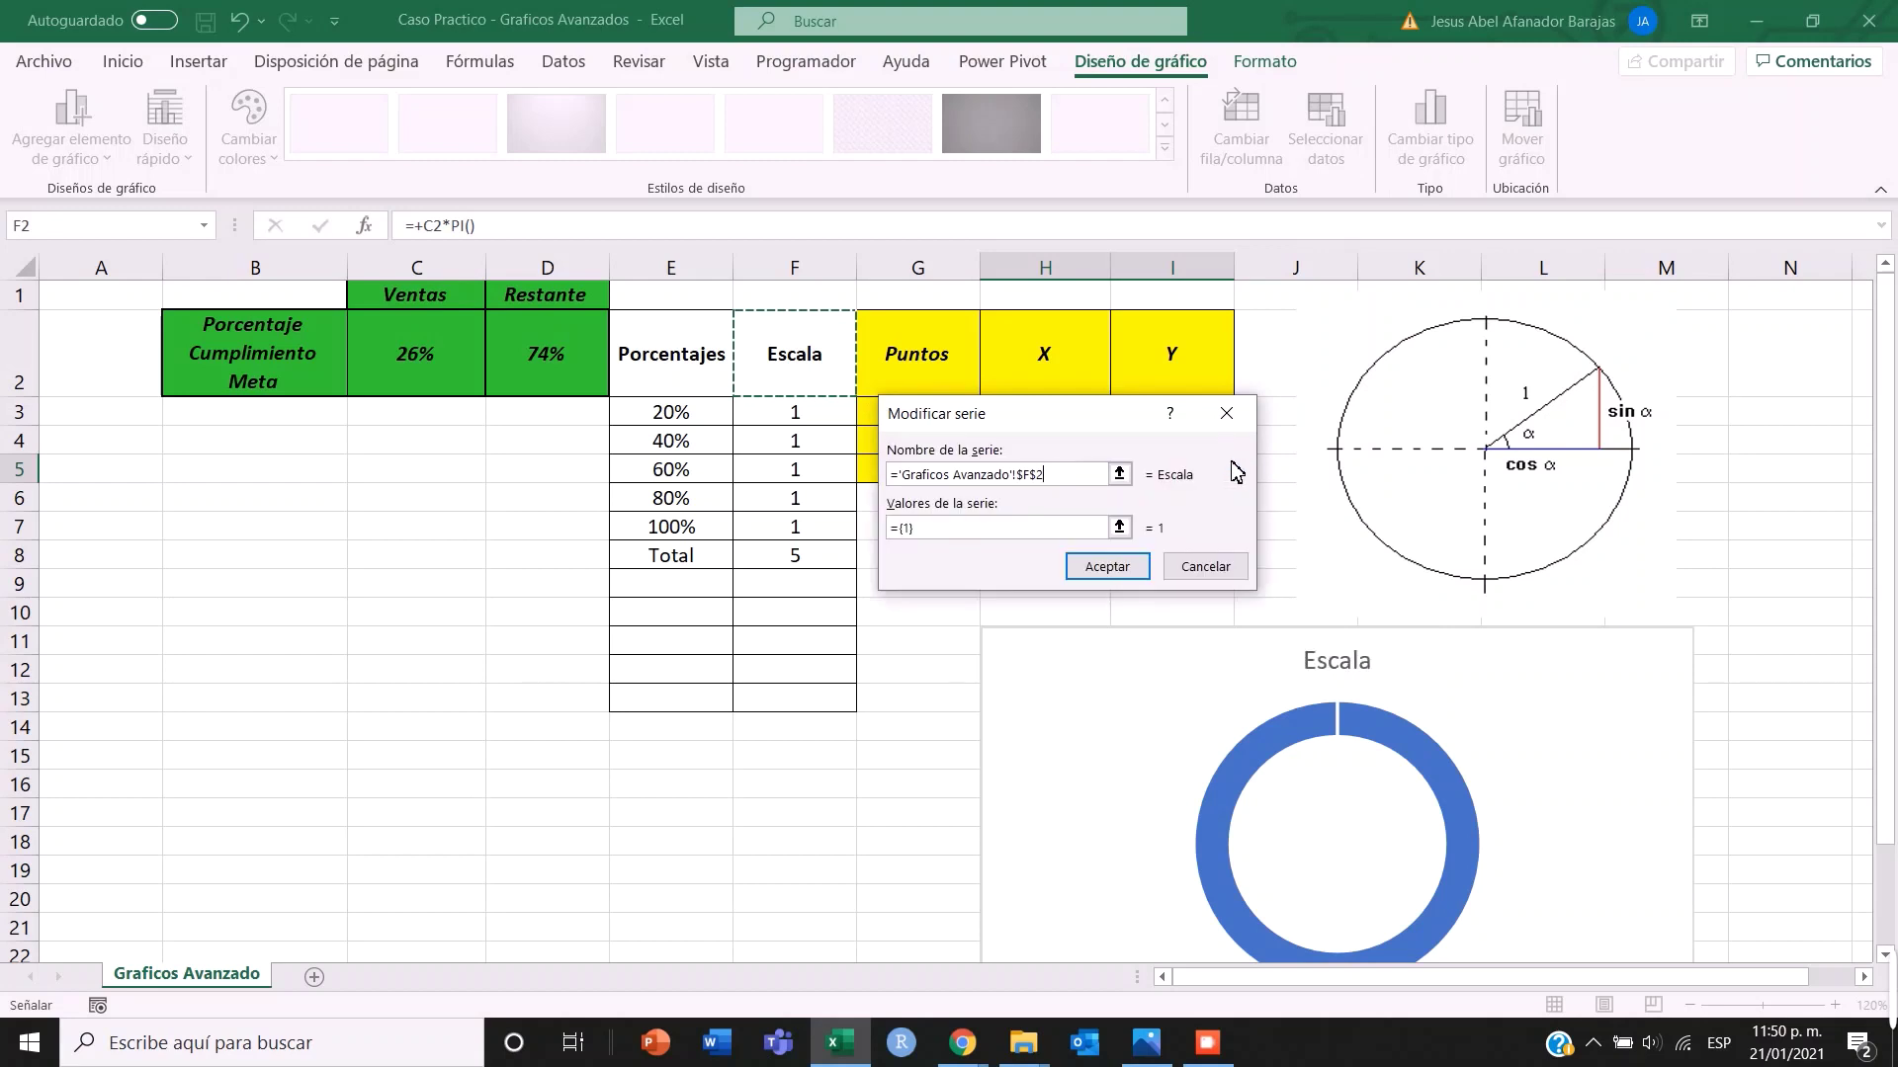
- Set the Escala series values to the range F3:F8, including the total, and accept the chart's data source
{"action": "left_click", "coordinate": [1119, 528]}
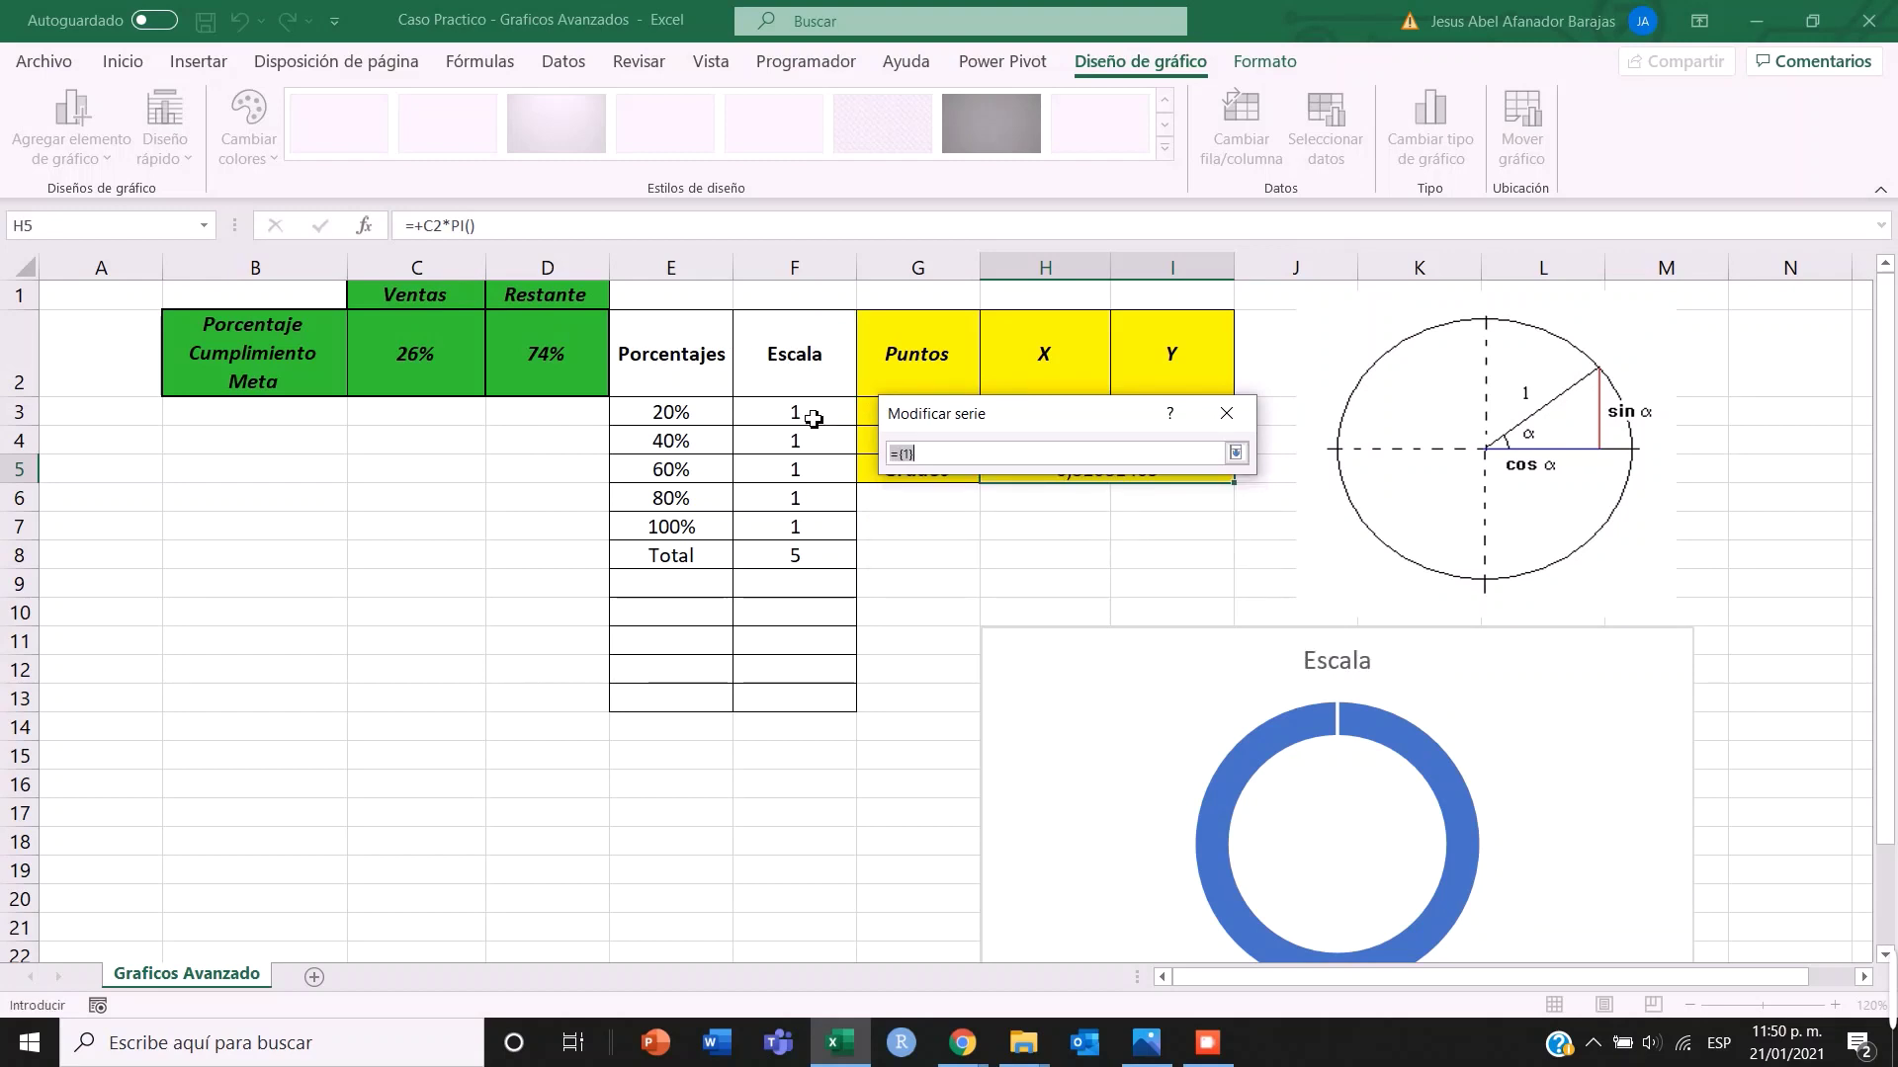
{"action": "left_click_drag", "start_coordinate": [804, 411], "coordinate": [799, 560]}
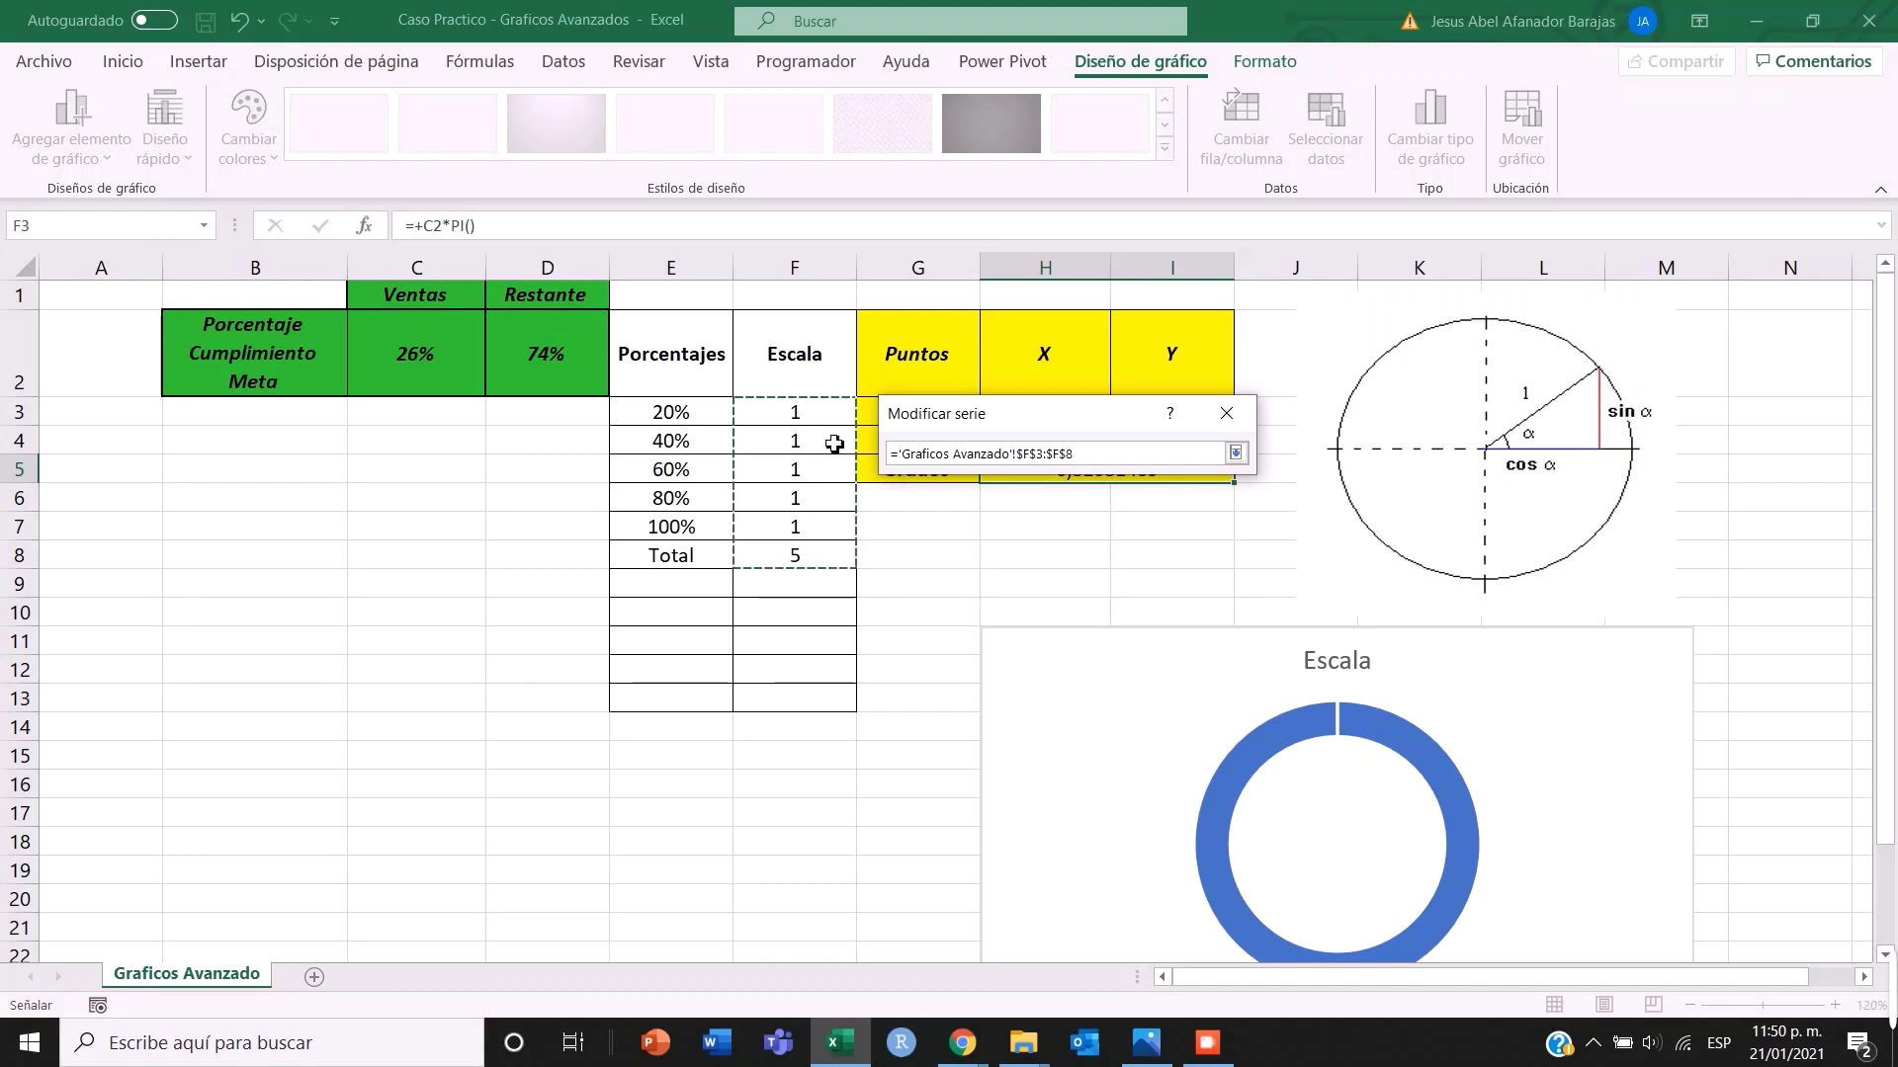
{"action": "left_click", "coordinate": [1235, 453]}
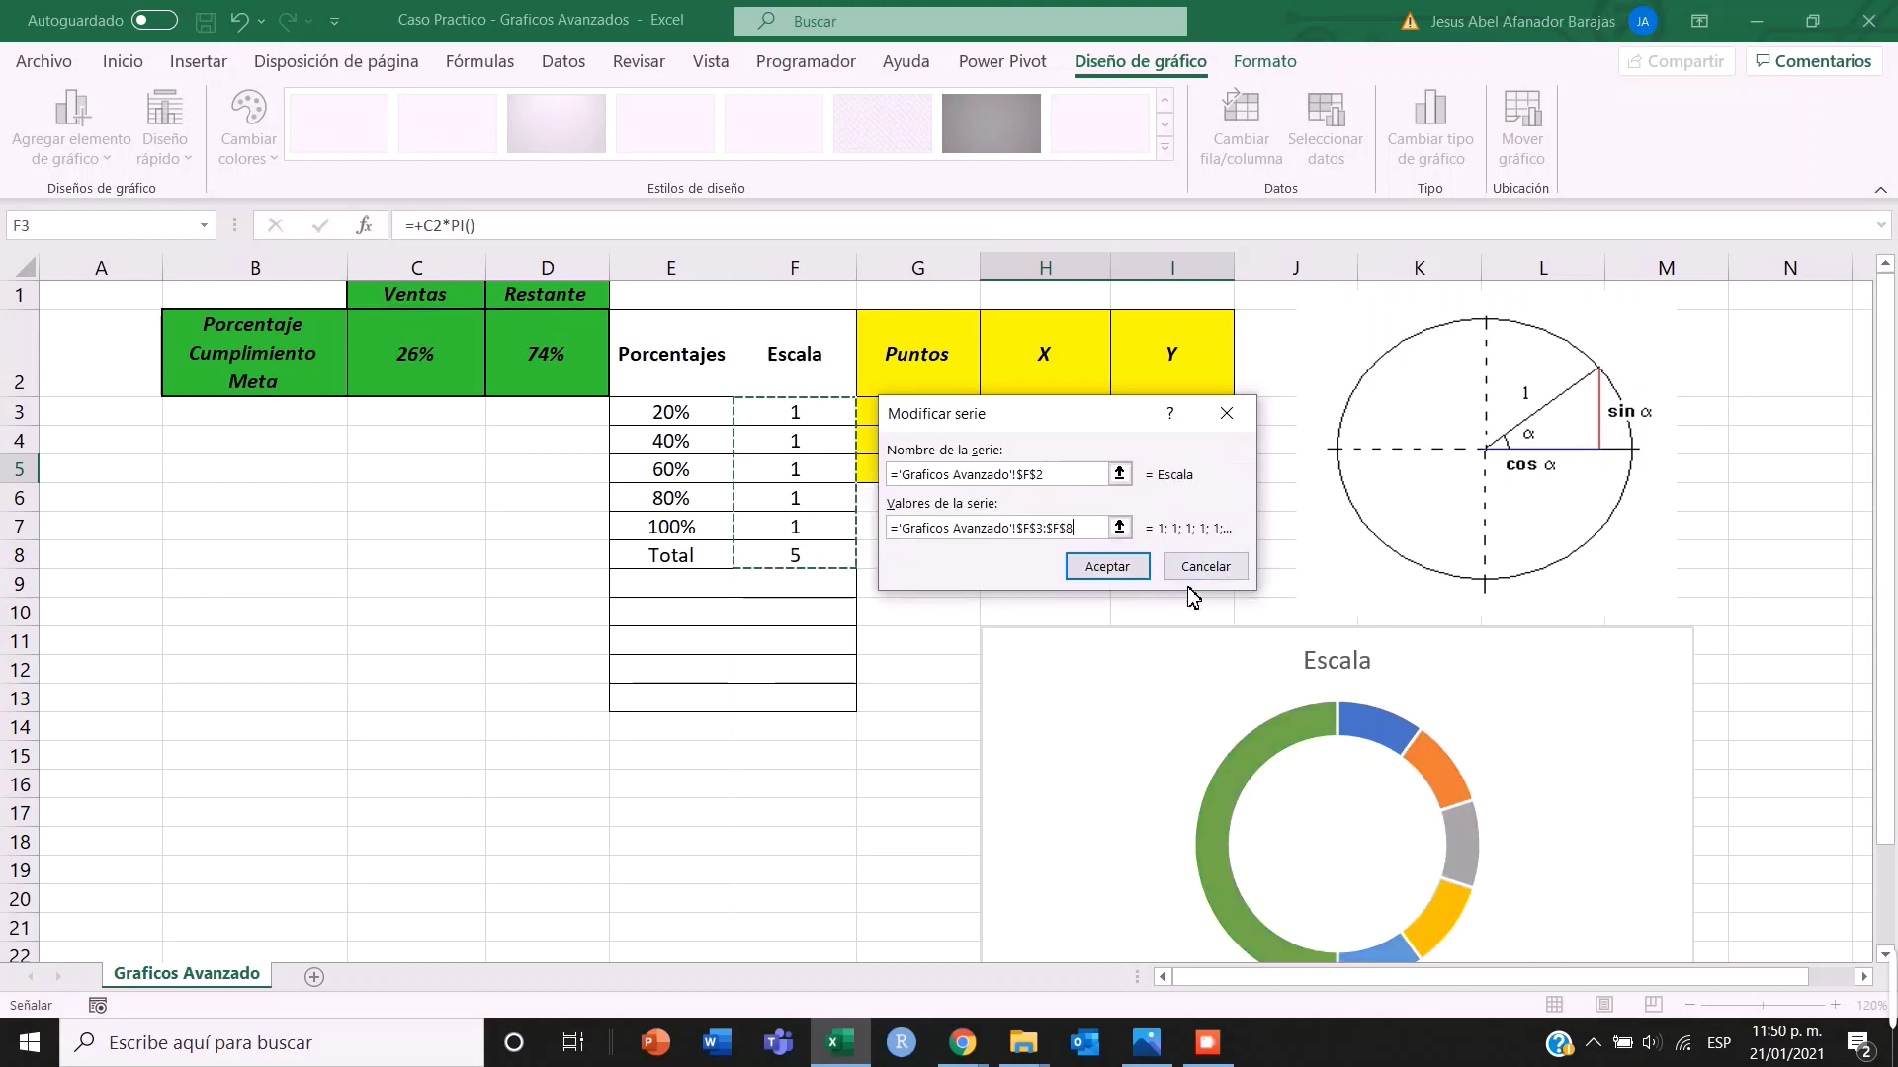
{"action": "left_click", "coordinate": [1105, 571]}
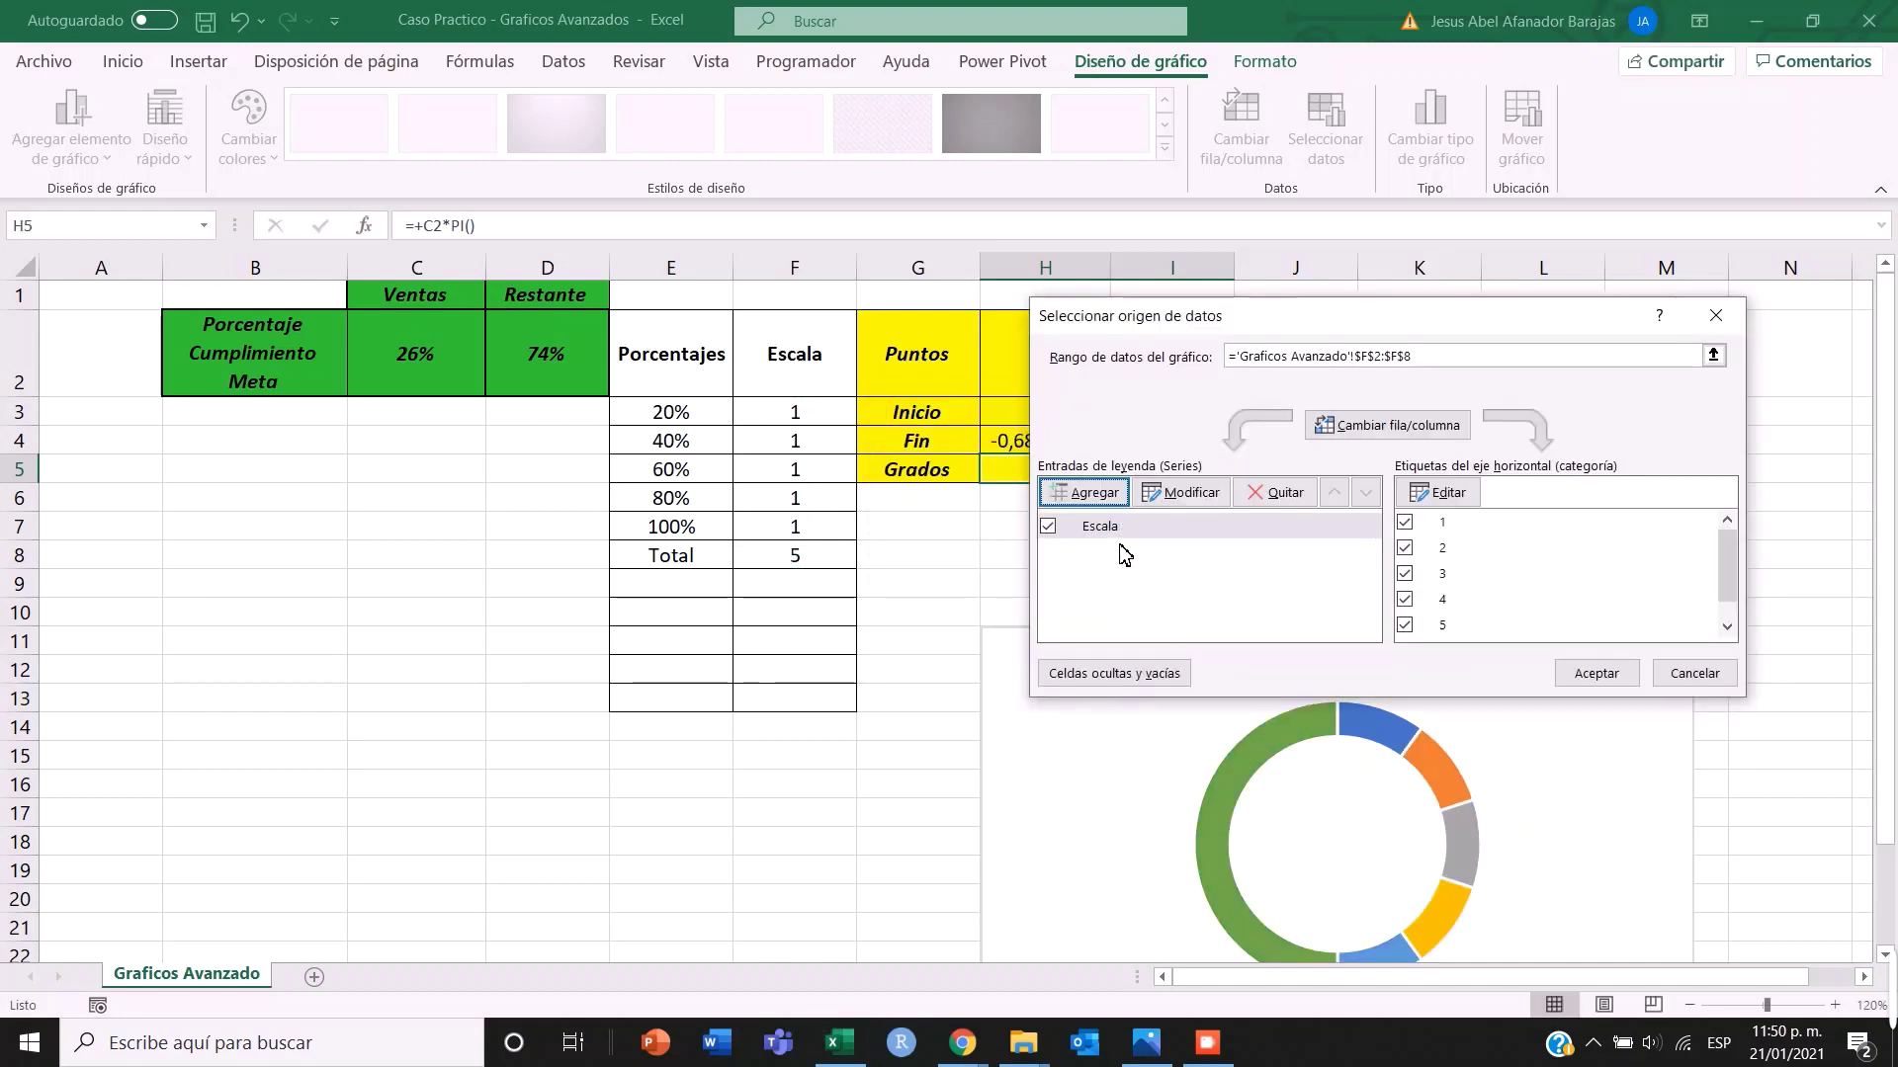
{"action": "left_click_drag", "start_coordinate": [1565, 322], "coordinate": [1503, 221]}
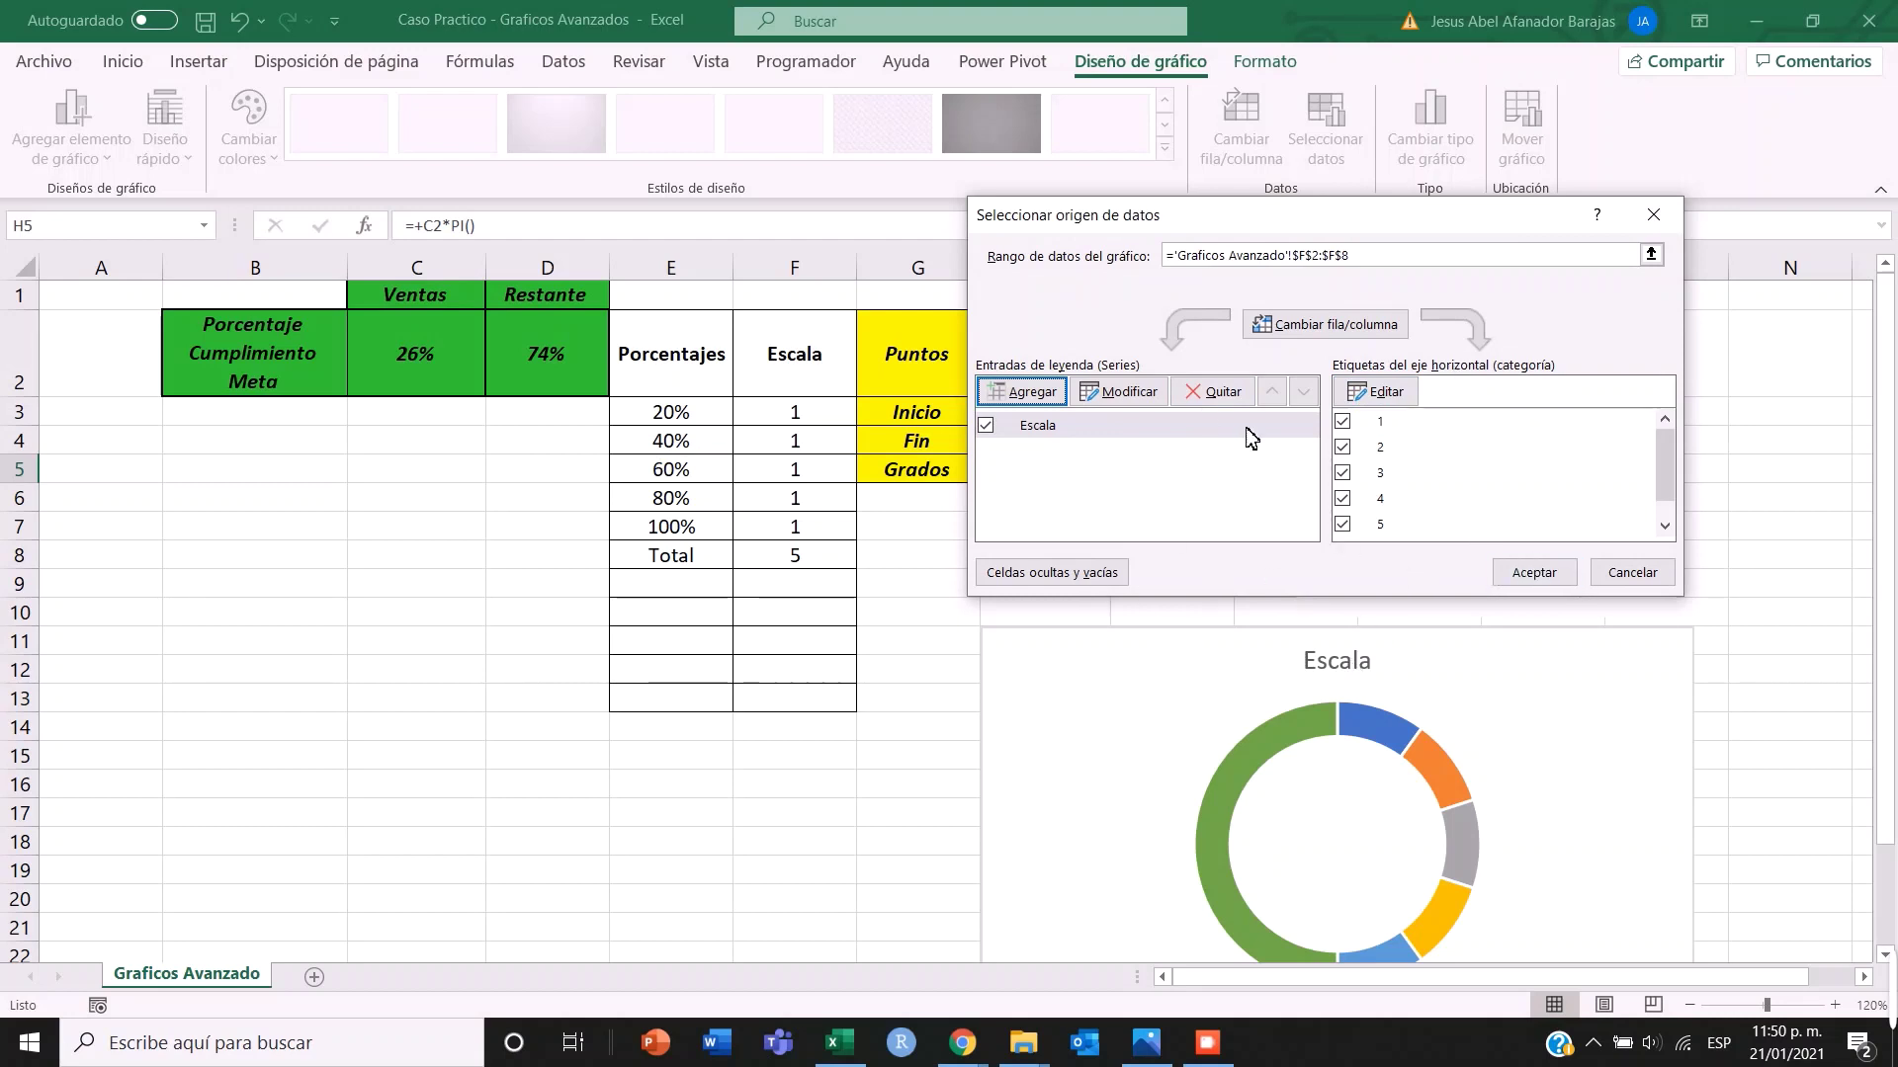
{"action": "left_click", "coordinate": [1534, 575]}
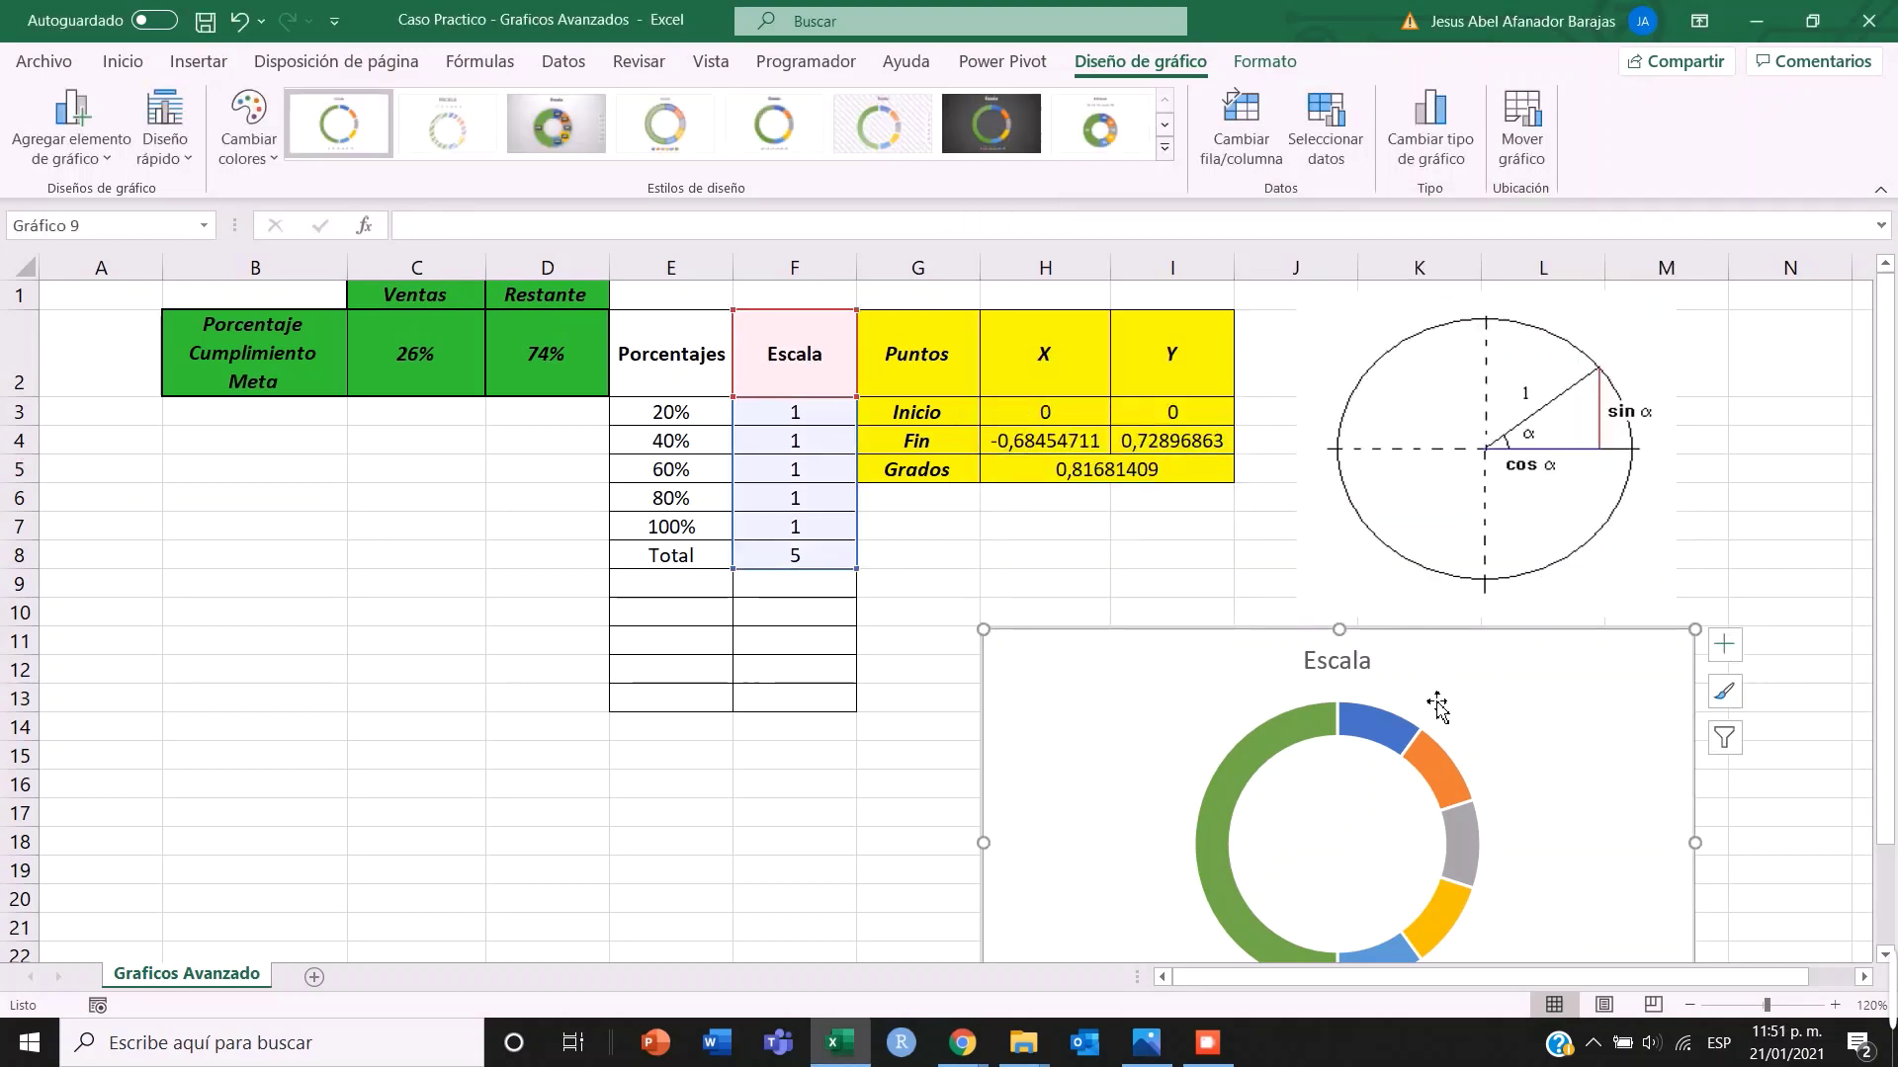
- Shift the Escala doughnut chart slightly to the left and delete its legend
{"action": "mouse_move", "coordinate": [1502, 631]}
{"action": "left_mouse_down"}
{"action": "mouse_move", "coordinate": [1443, 639]}
{"action": "mouse_move", "coordinate": [1488, 634]}
{"action": "left_mouse_up"}
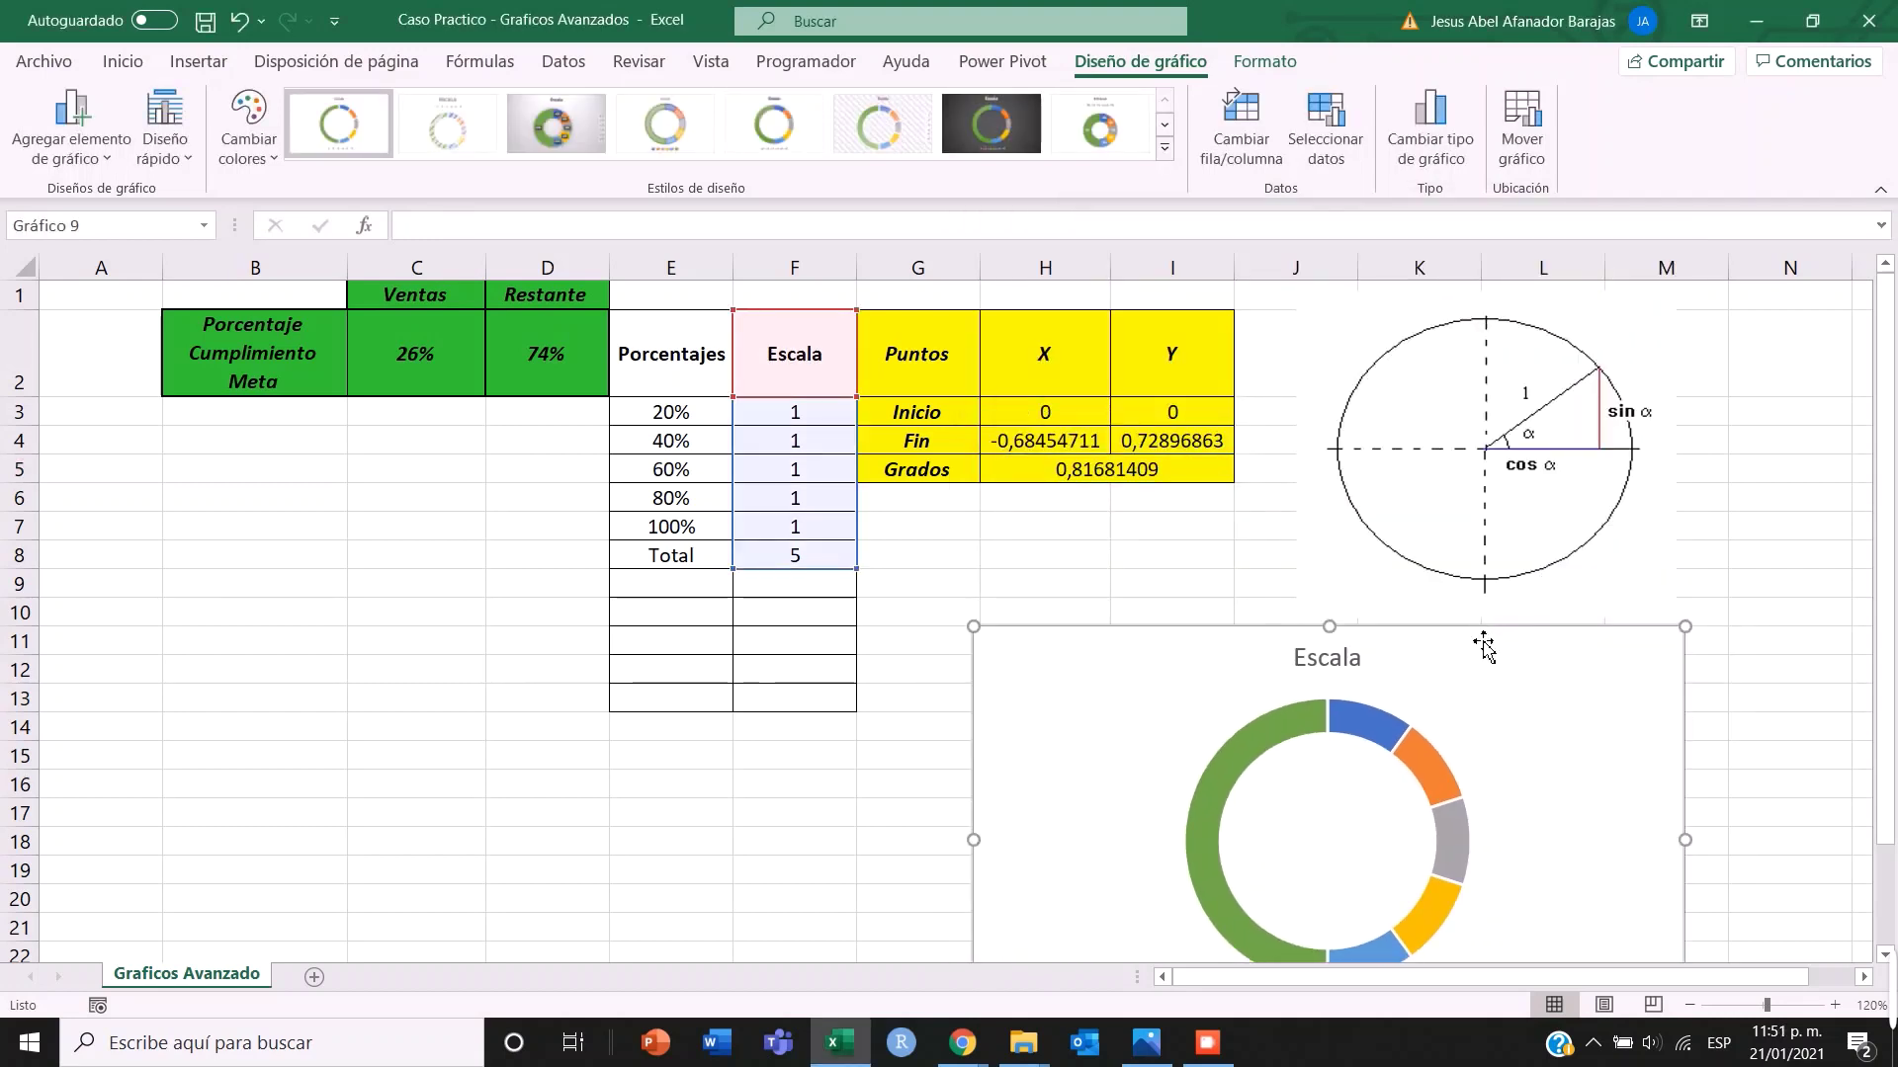
{"action": "scroll", "coordinate": [1482, 643], "scroll_direction": "down", "scroll_amount": 2}
{"action": "scroll", "coordinate": [1223, 542], "scroll_direction": "up", "scroll_amount": 1}
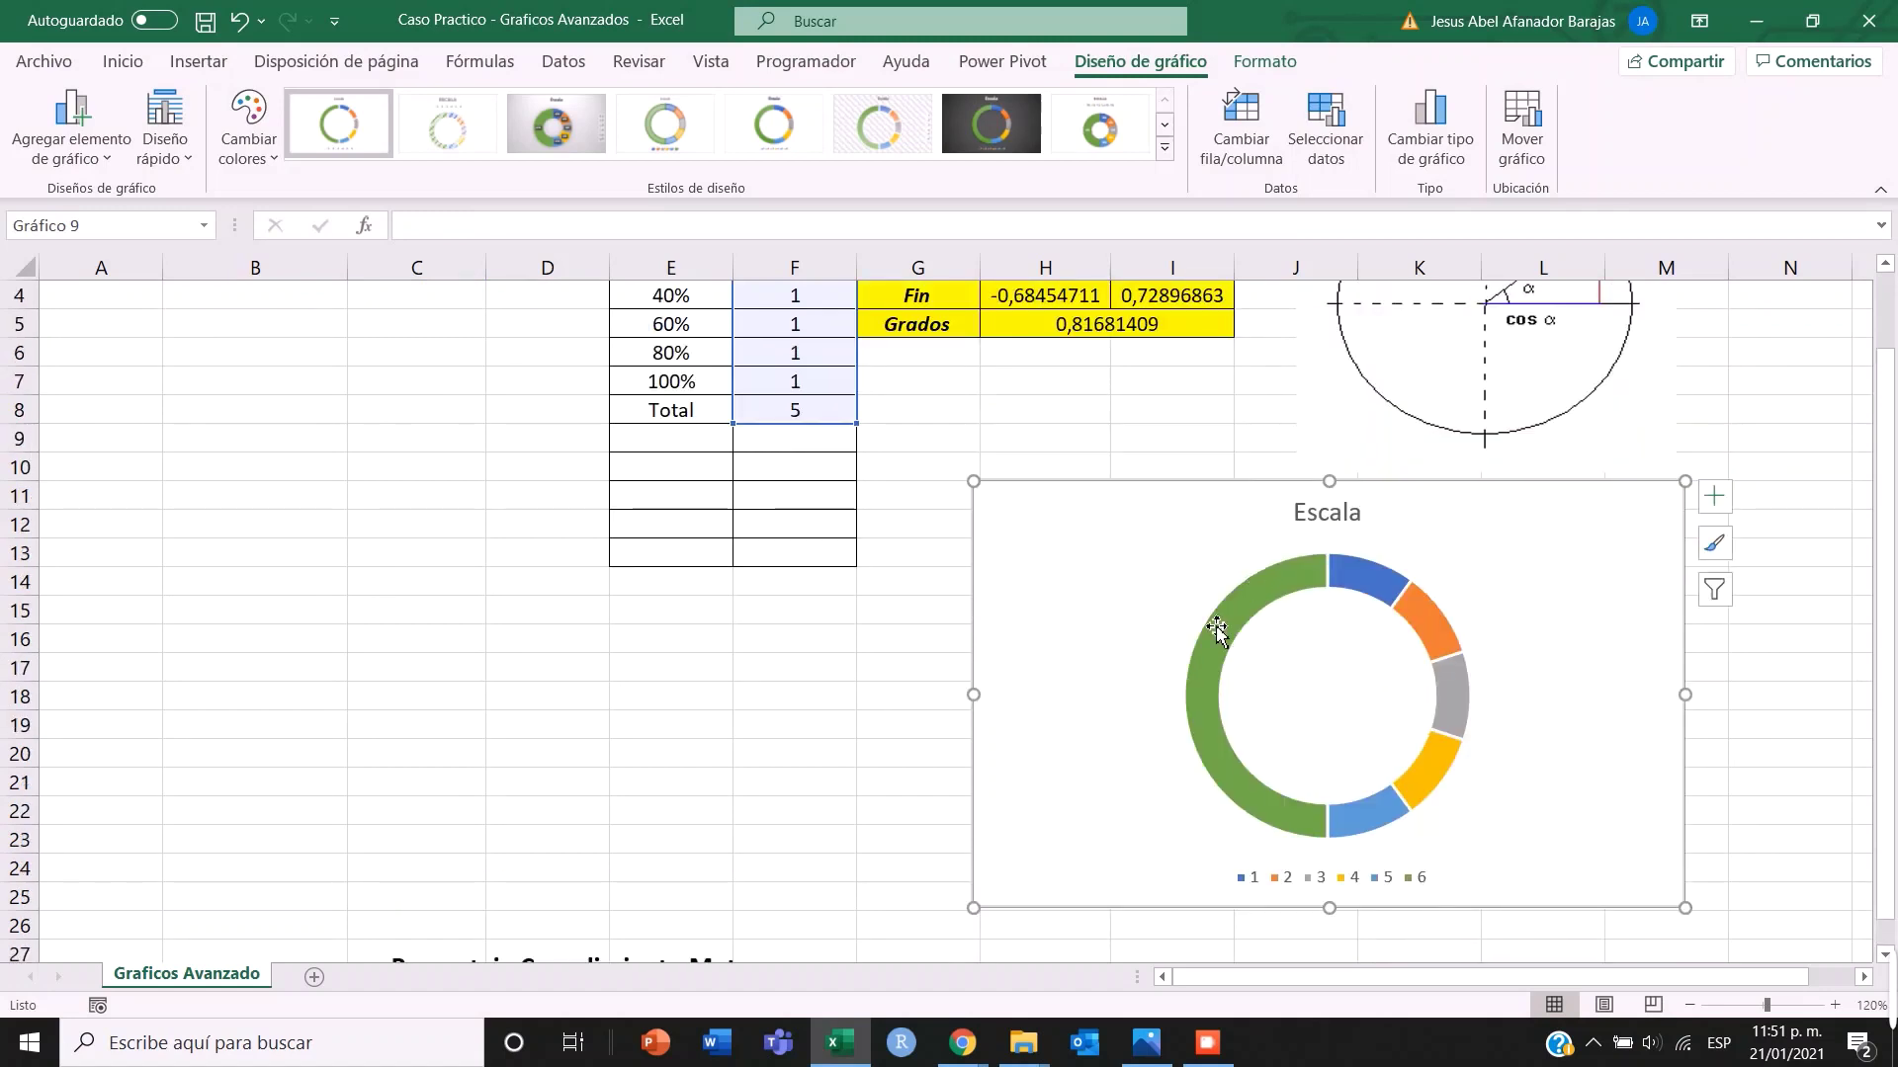
{"action": "scroll", "coordinate": [1210, 627], "scroll_direction": "up", "scroll_amount": 1}
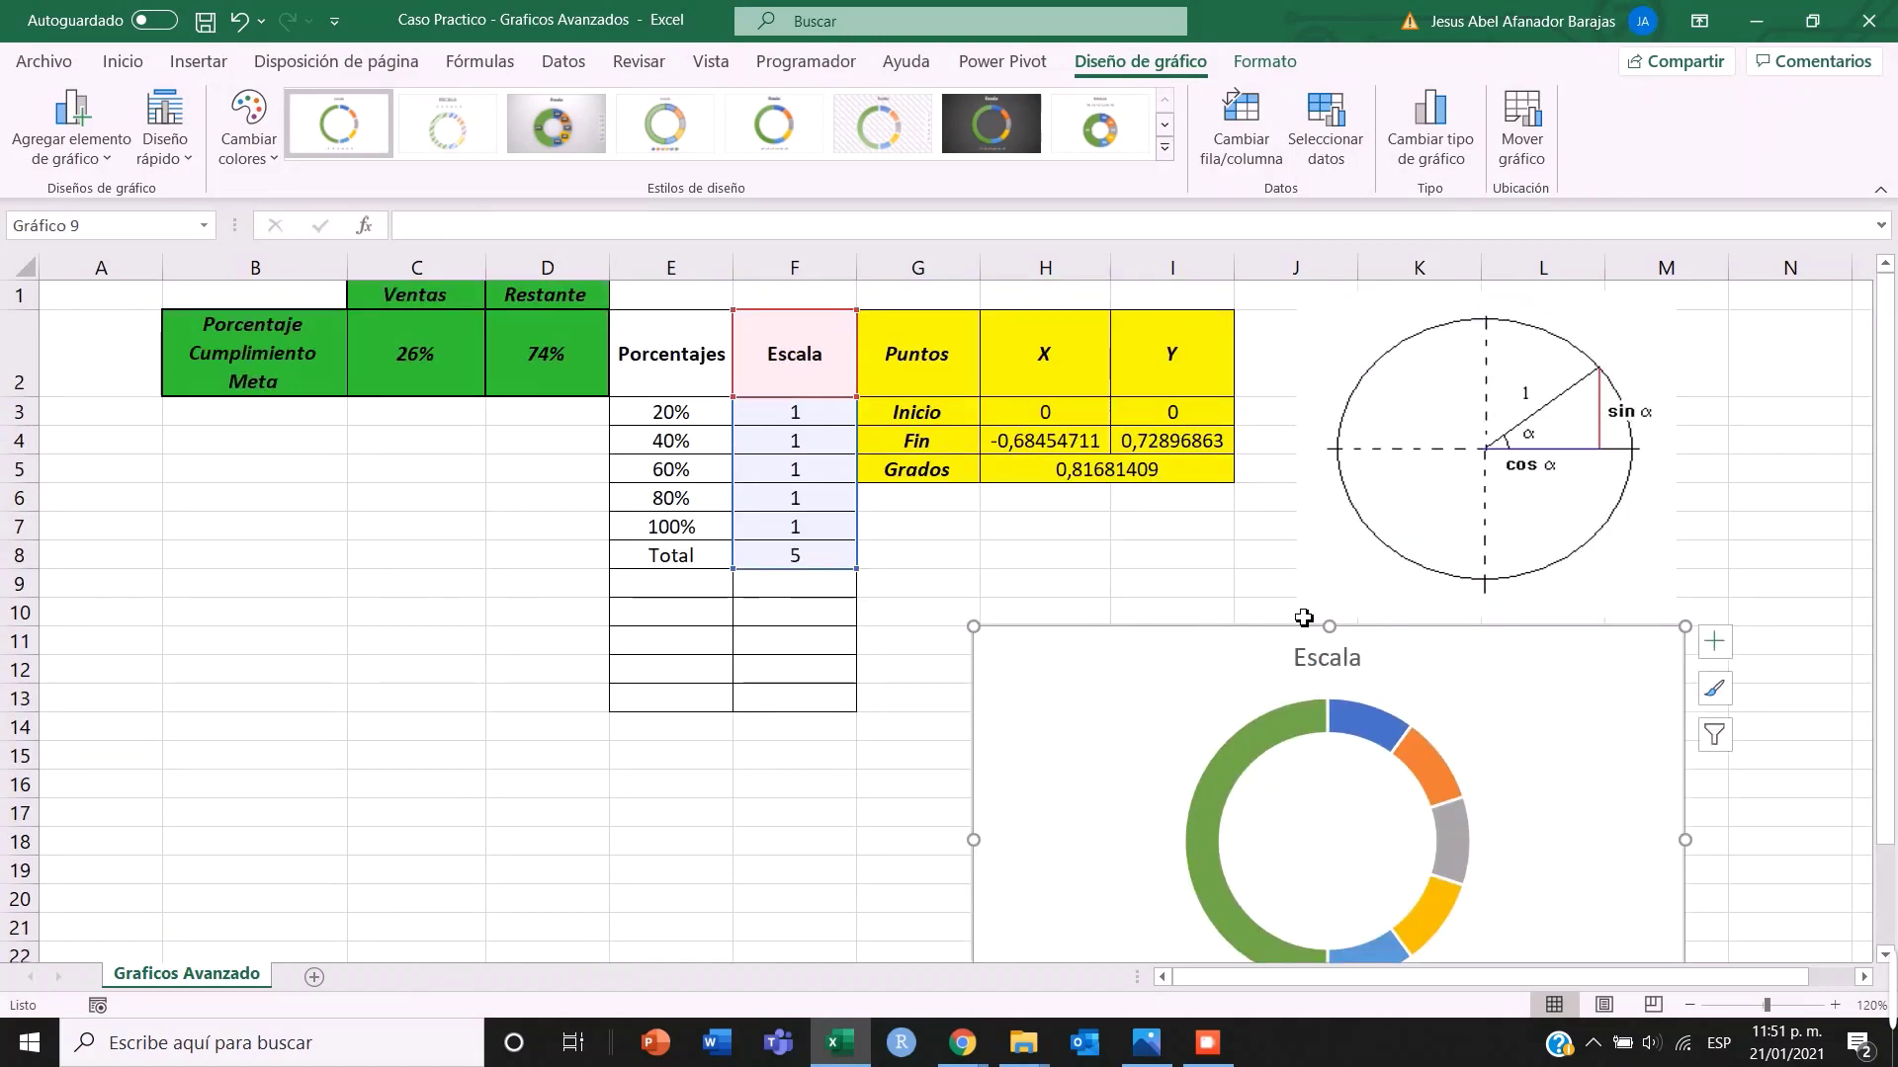
{"action": "scroll", "coordinate": [1216, 726], "scroll_direction": "down", "scroll_amount": 1}
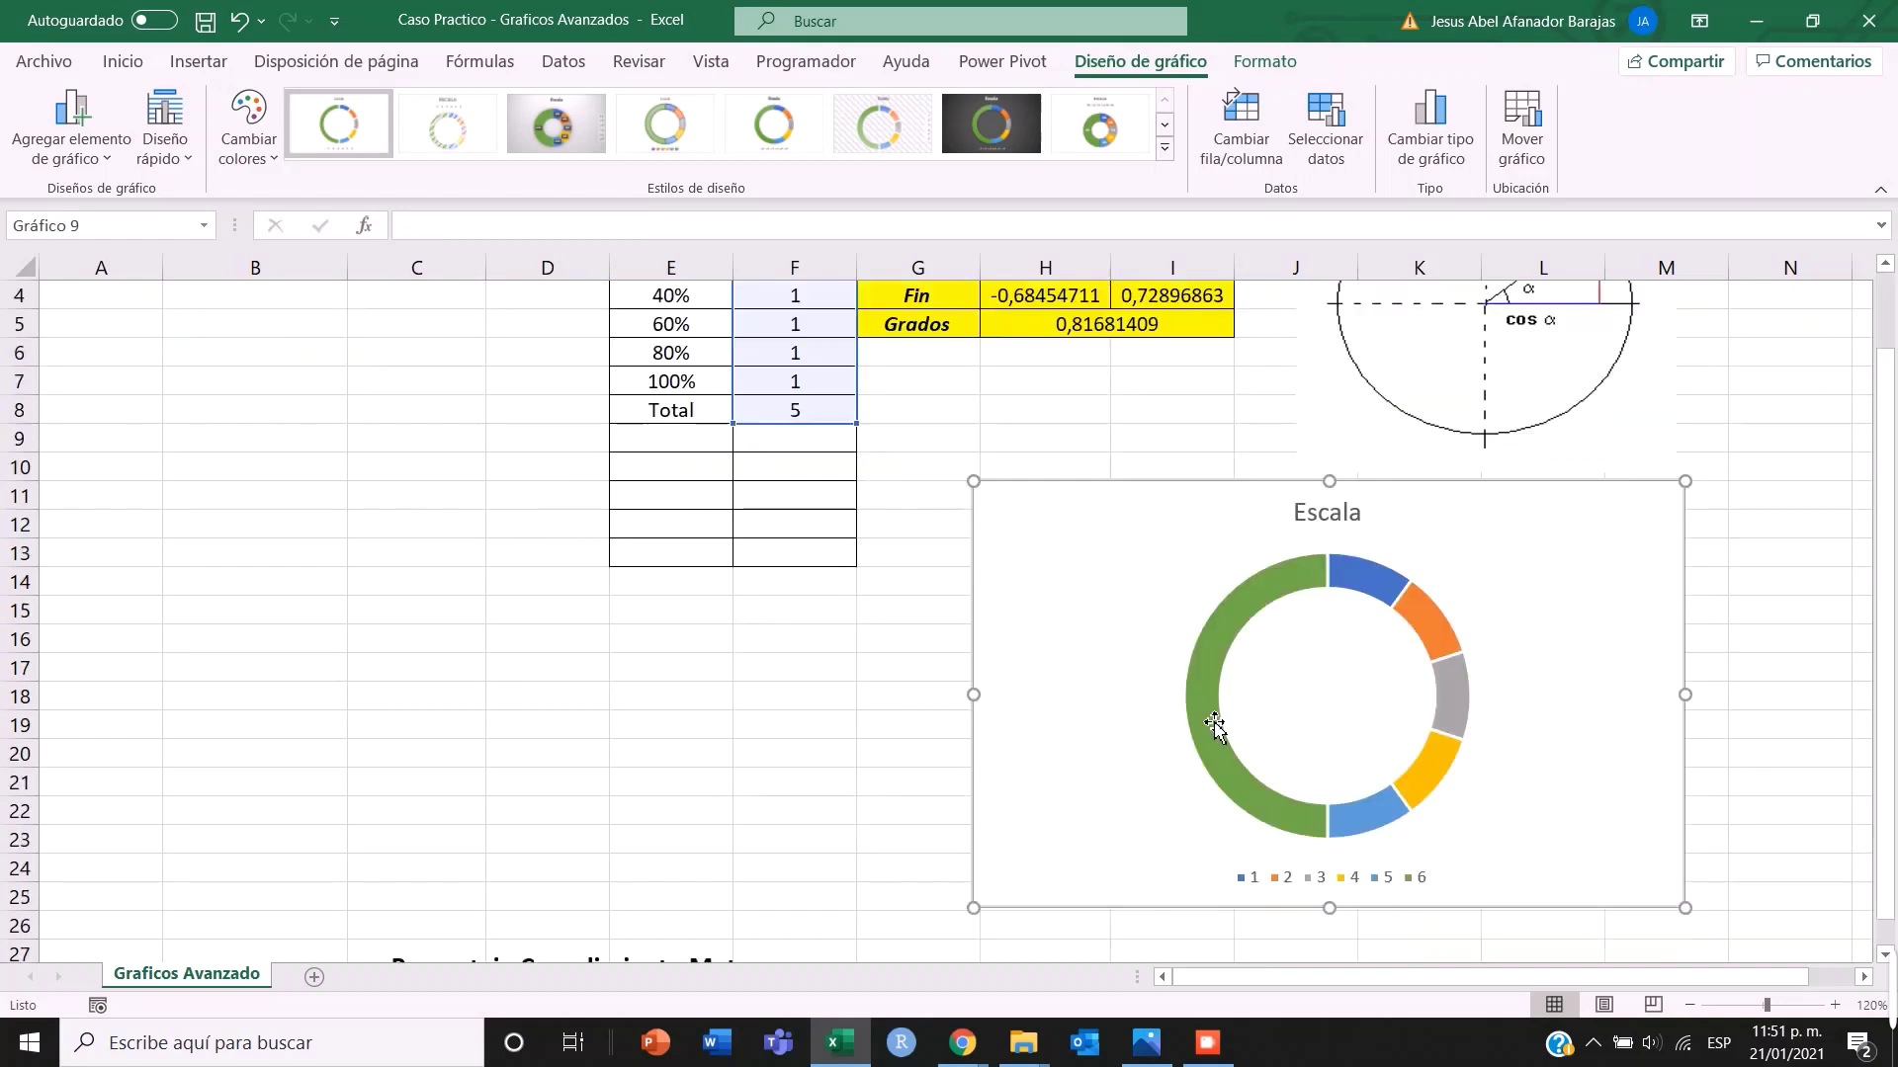
{"action": "scroll", "coordinate": [1275, 806], "scroll_direction": "down", "scroll_amount": 1}
{"action": "left_click", "coordinate": [1288, 806]}
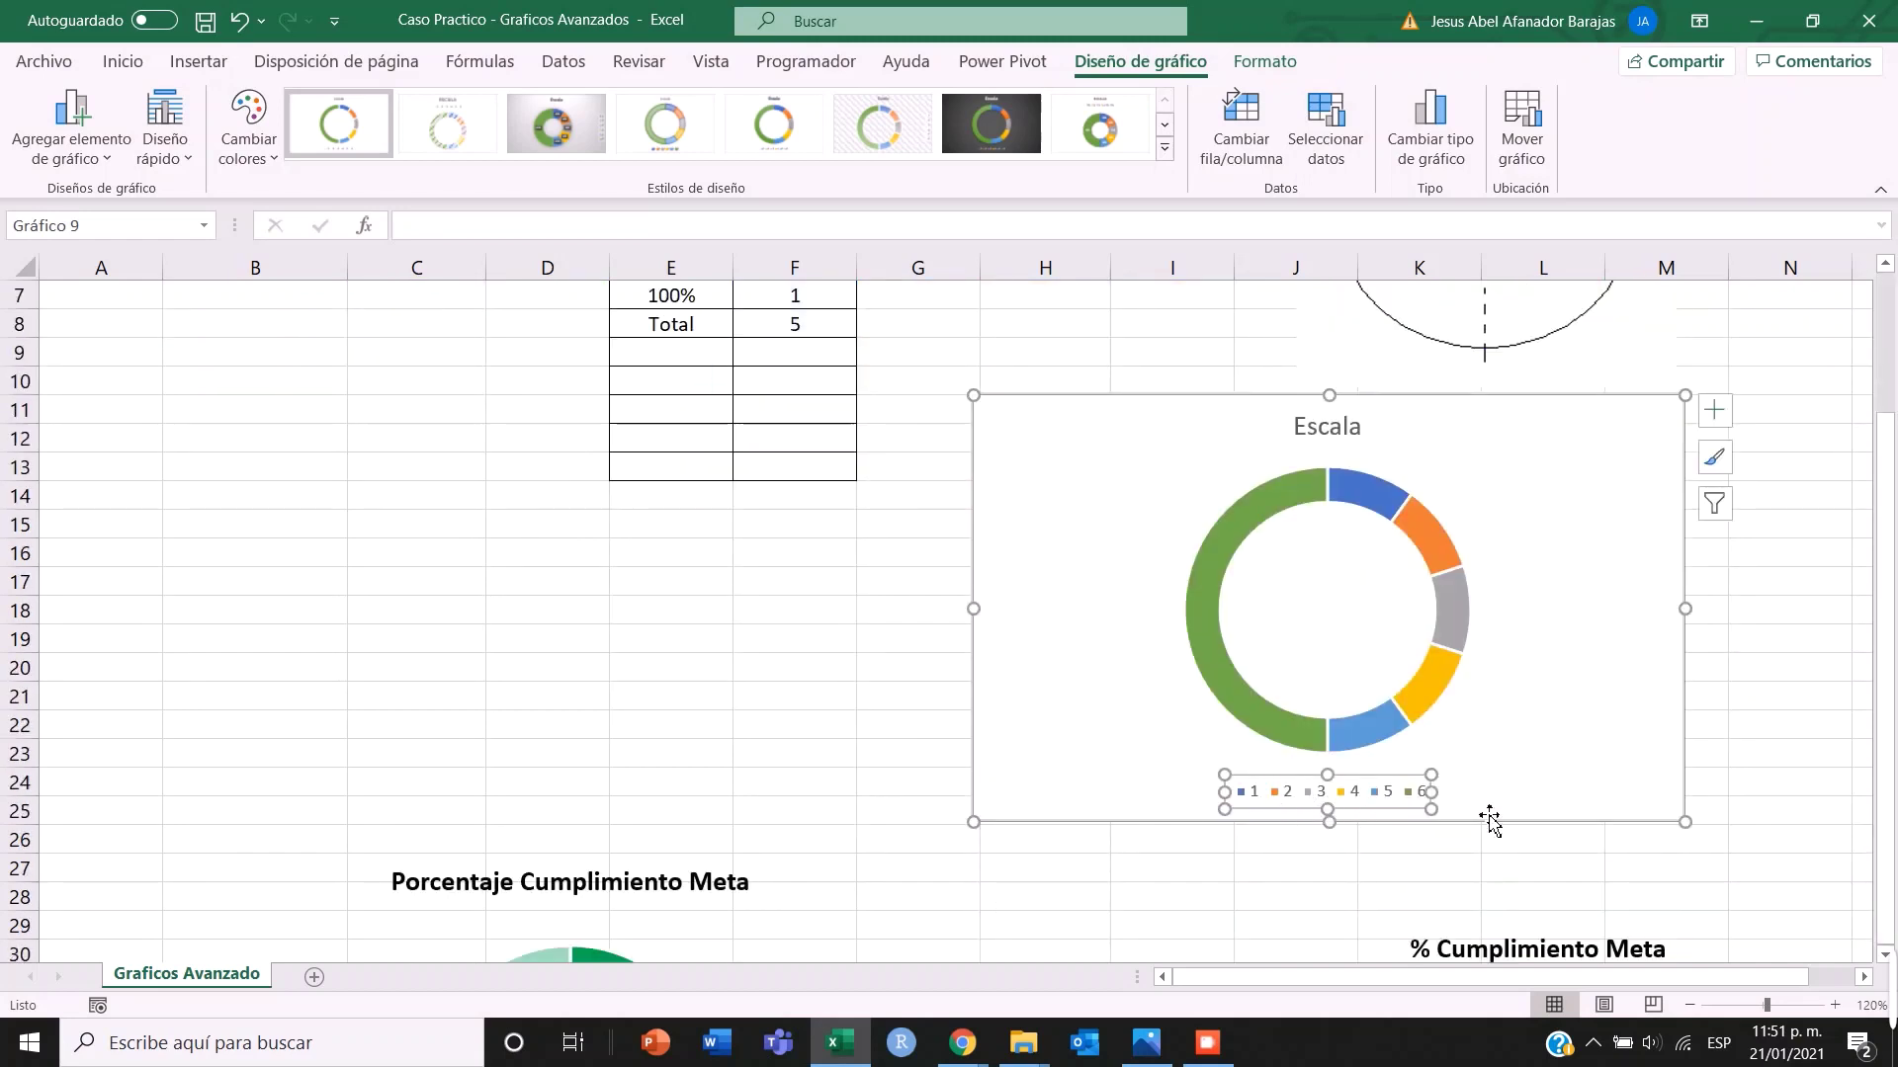
{"action": "key", "text": "Delete"}
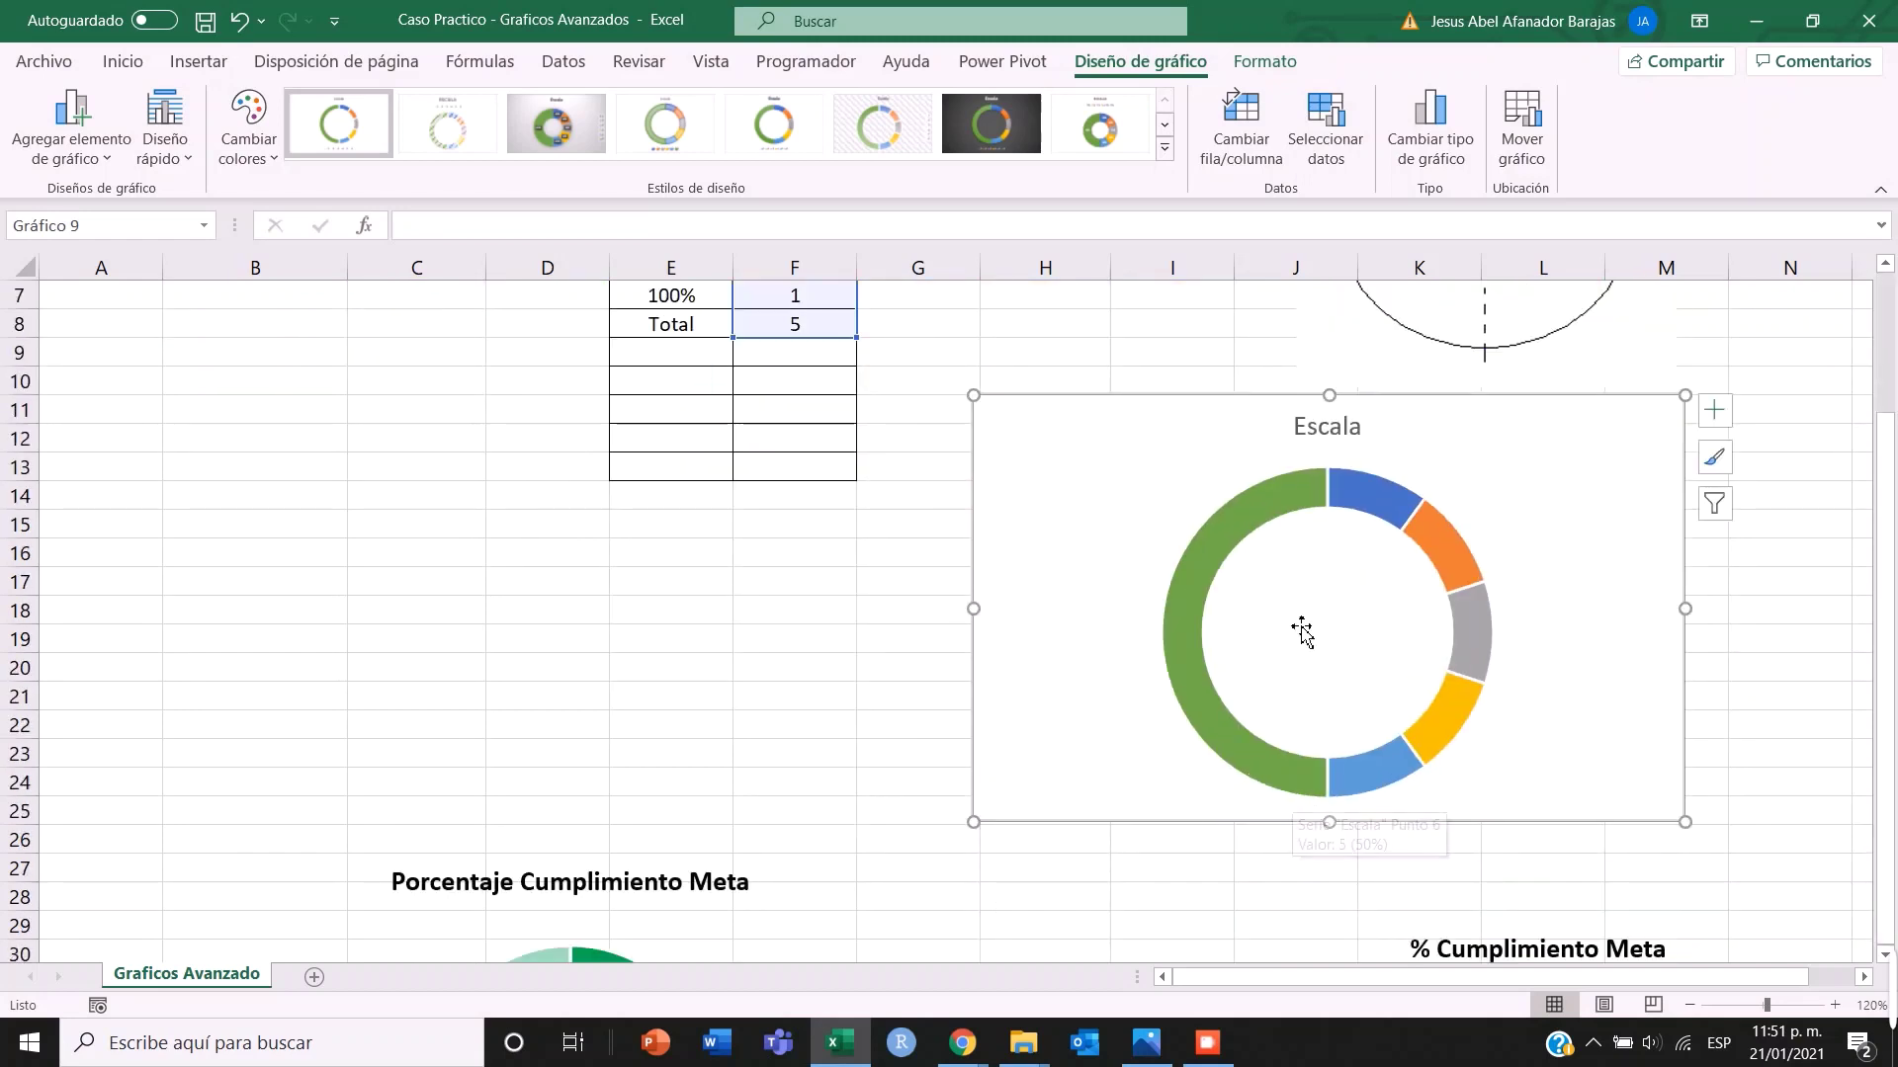
- Retitle the Escala doughnut chart "Porcentaje de Cumplimiento" and move it slightly to the left
{"action": "left_click", "coordinate": [1320, 430]}
{"action": "double_click", "coordinate": [1325, 427]}
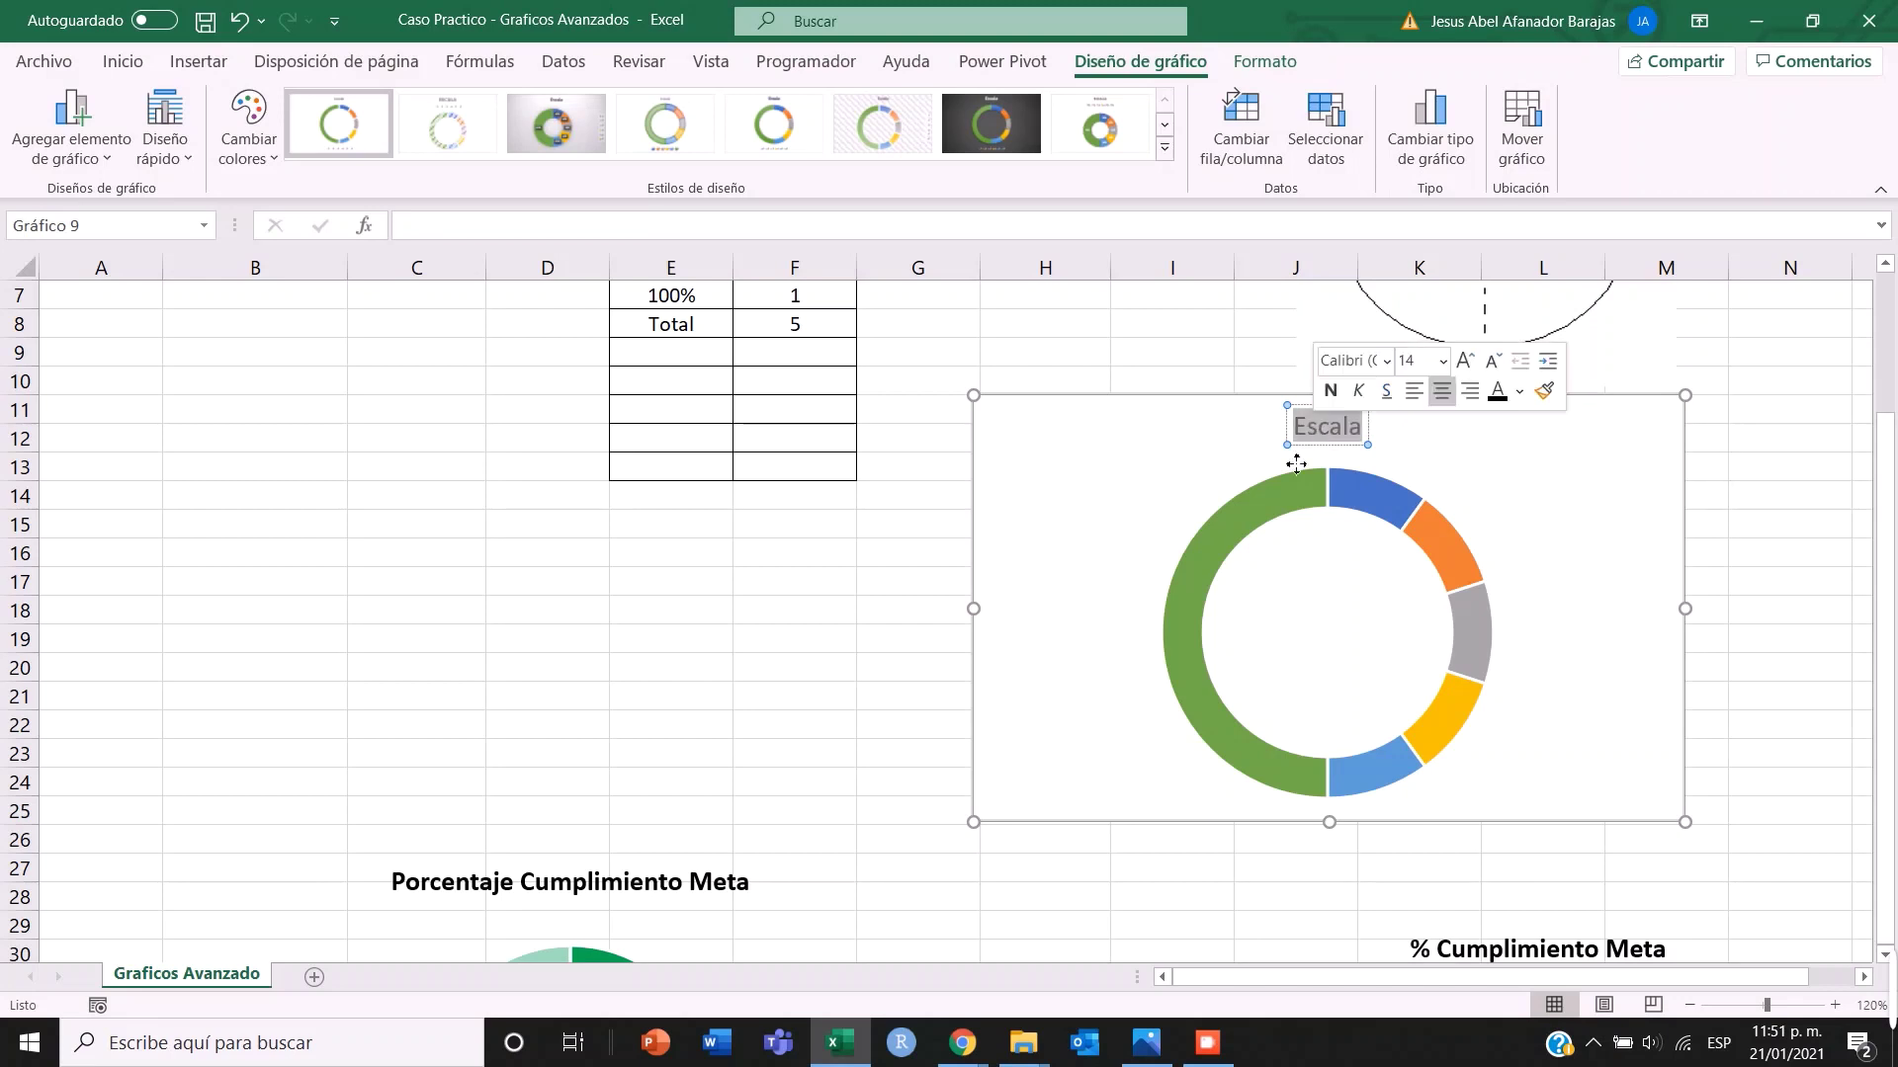
{"action": "scroll", "coordinate": [1060, 560], "scroll_direction": "up", "scroll_amount": 2}
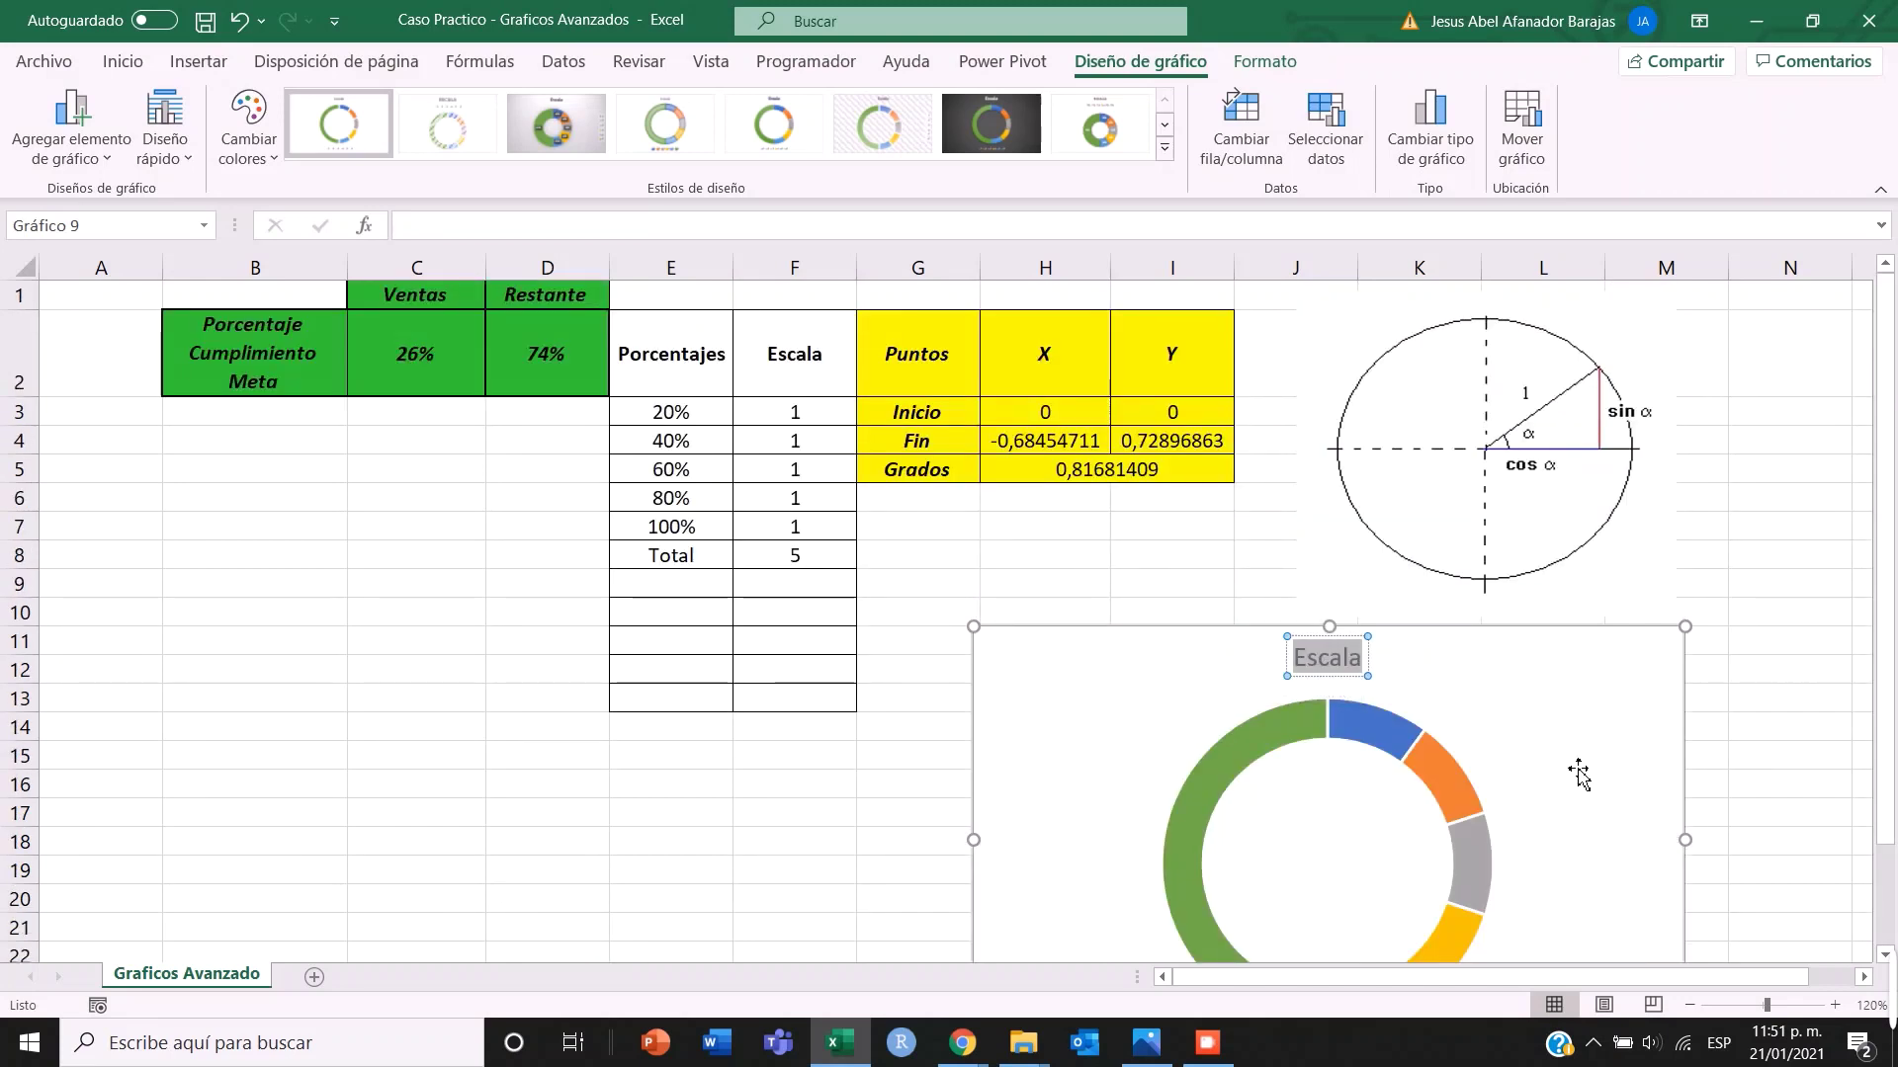
{"action": "type", "text": "Por"}
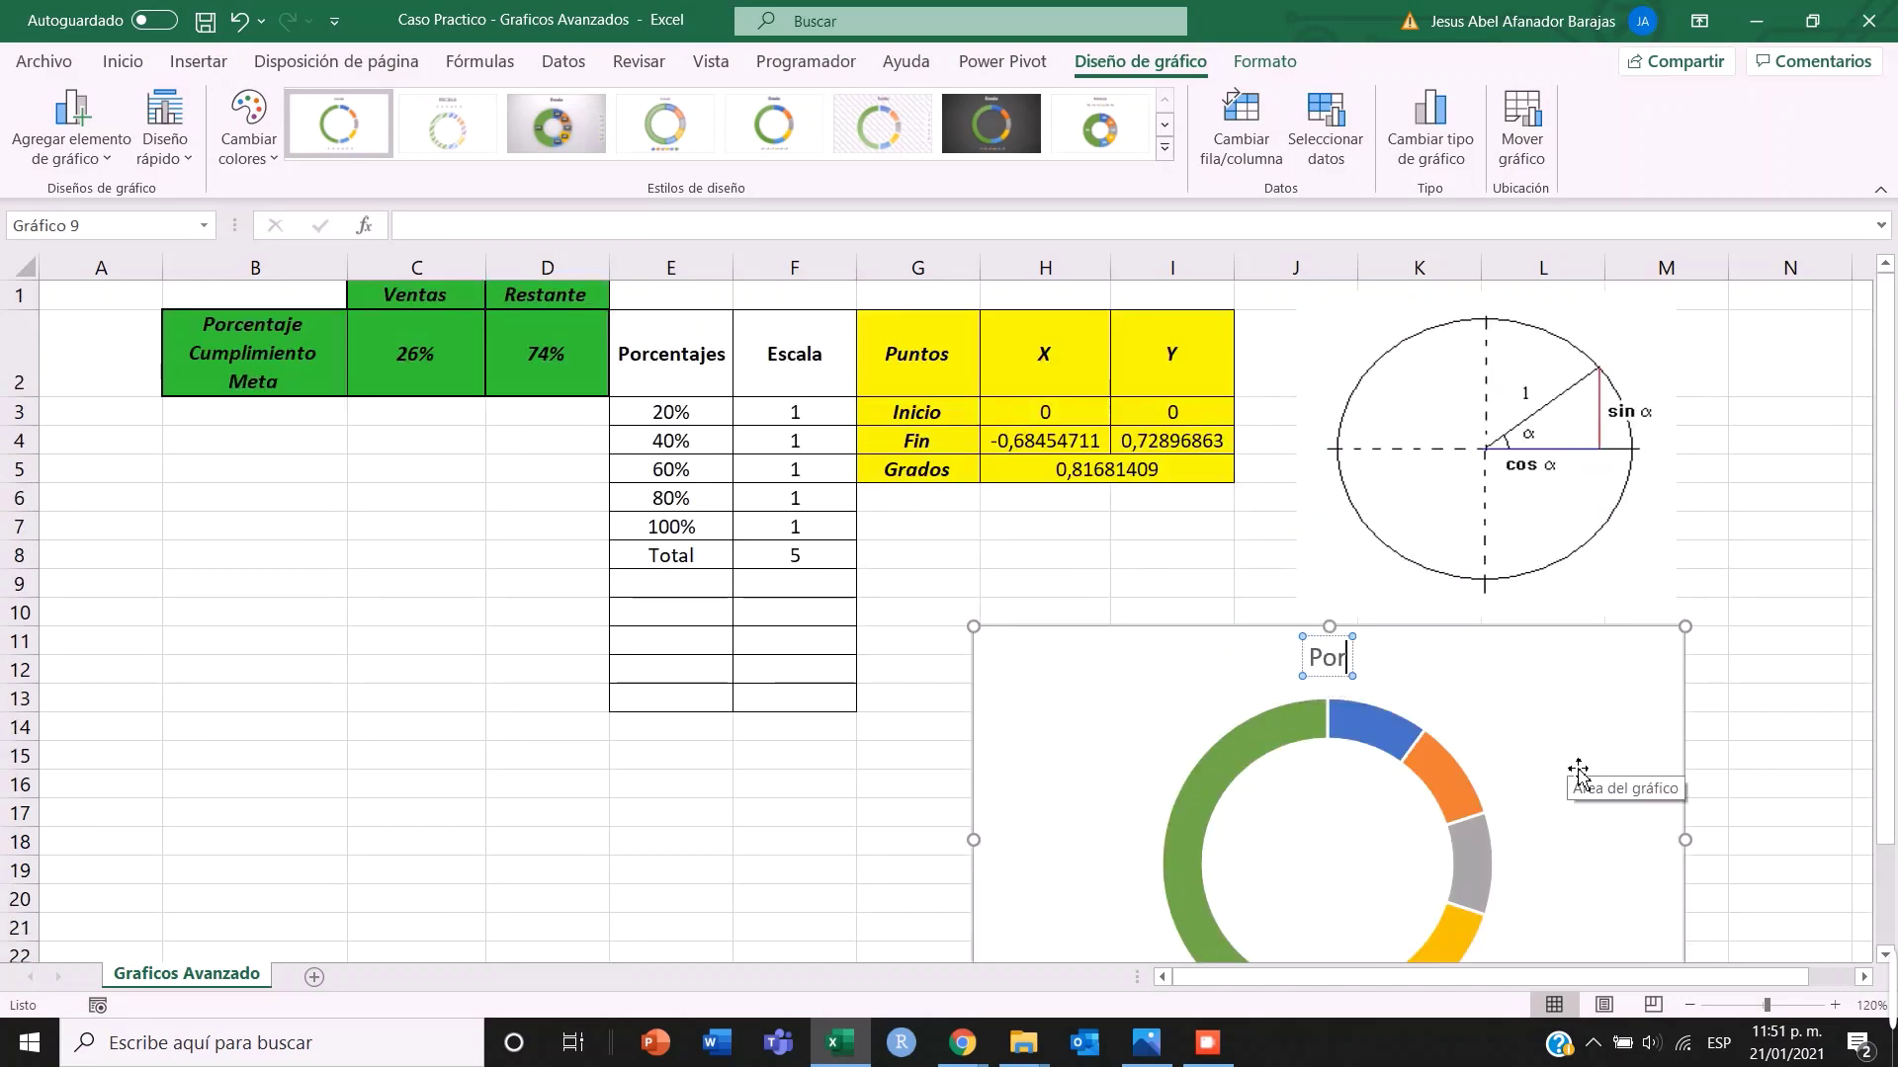
{"action": "type", "text": "centa"}
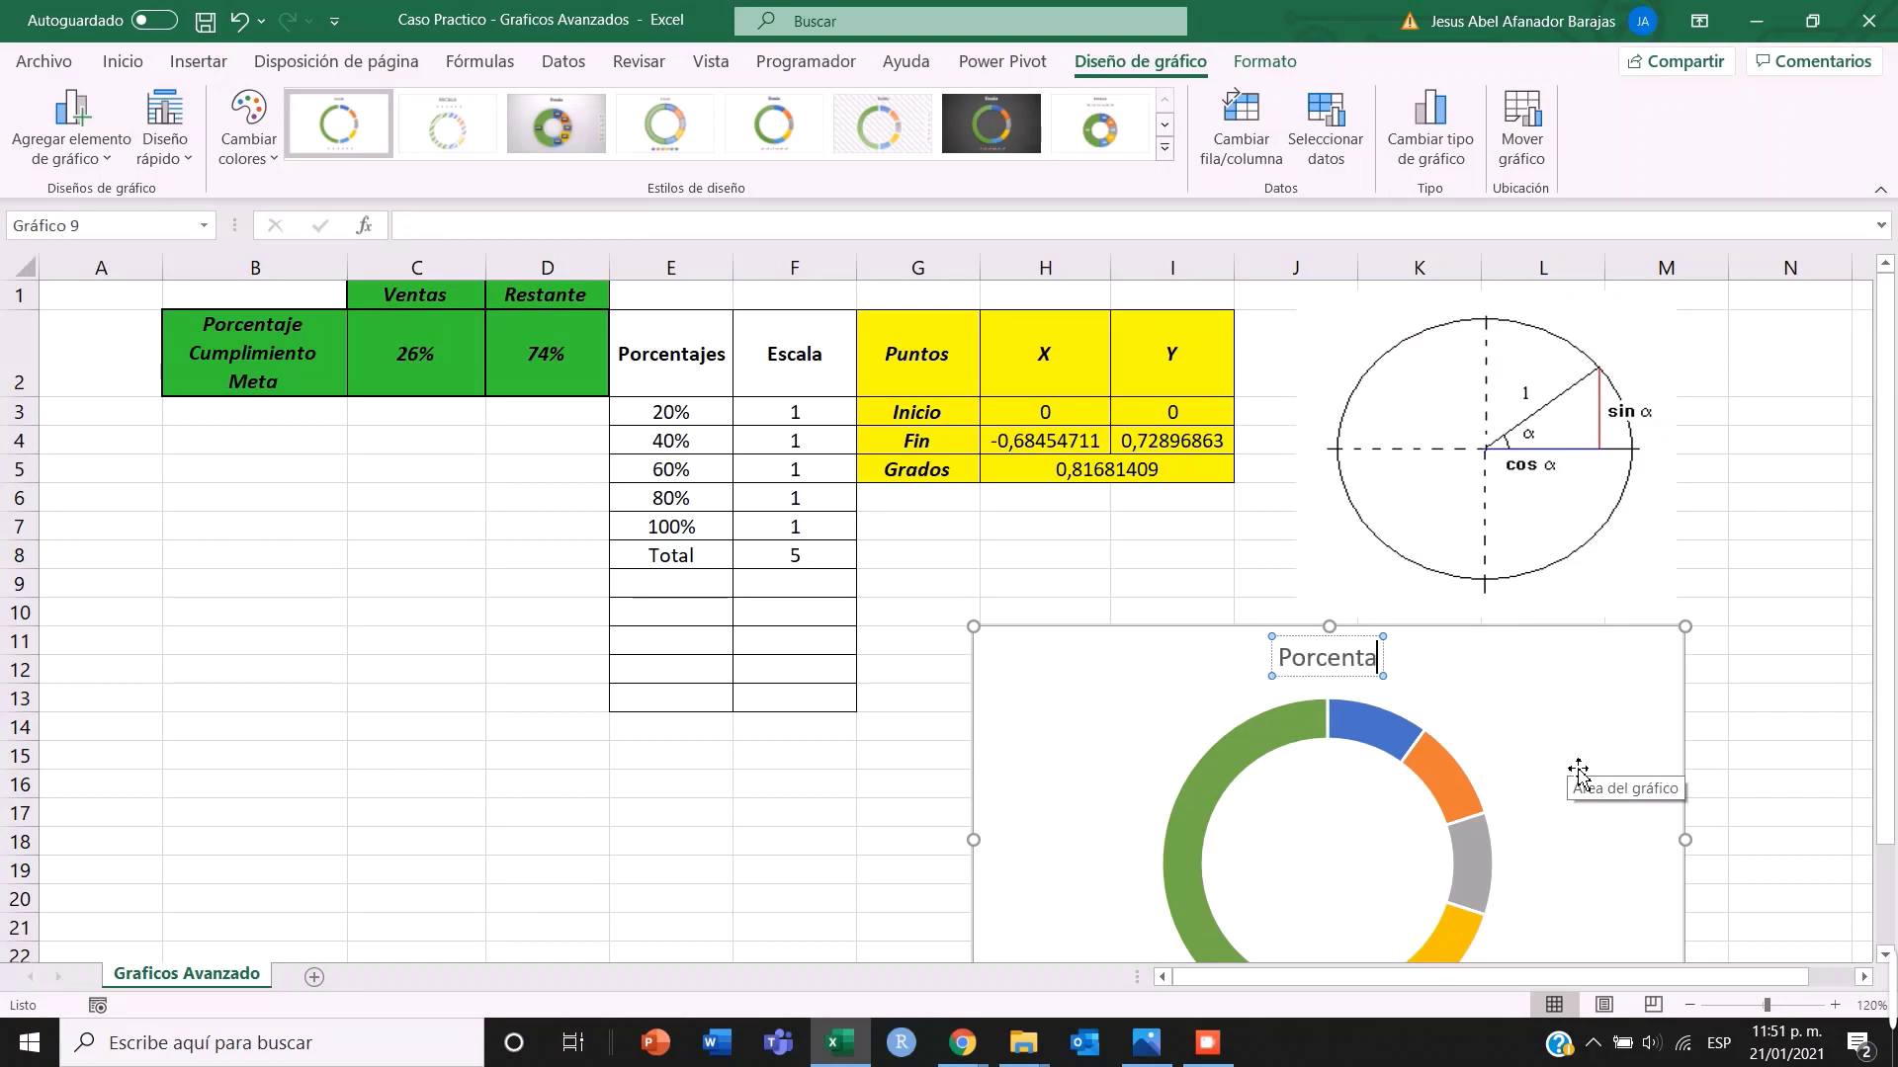
{"action": "type", "text": "je de Cump"}
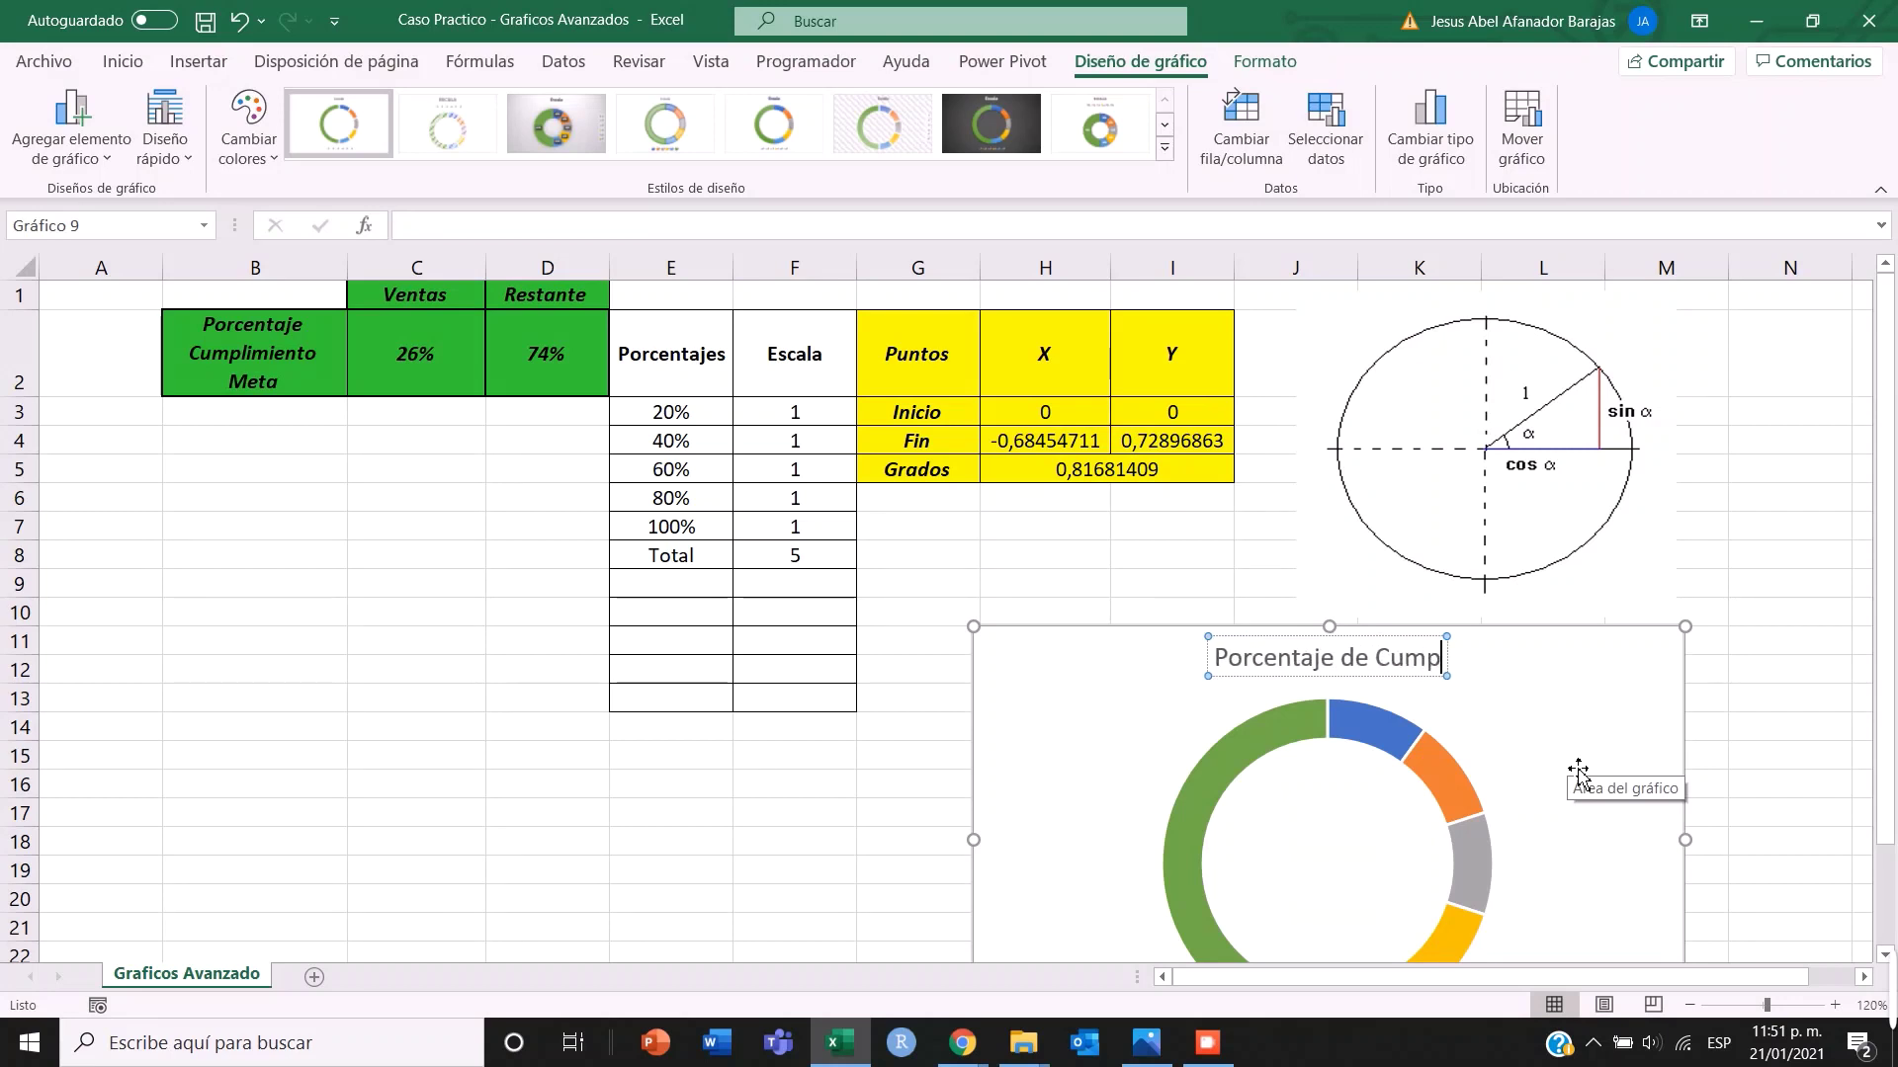
{"action": "type", "text": "limiento"}
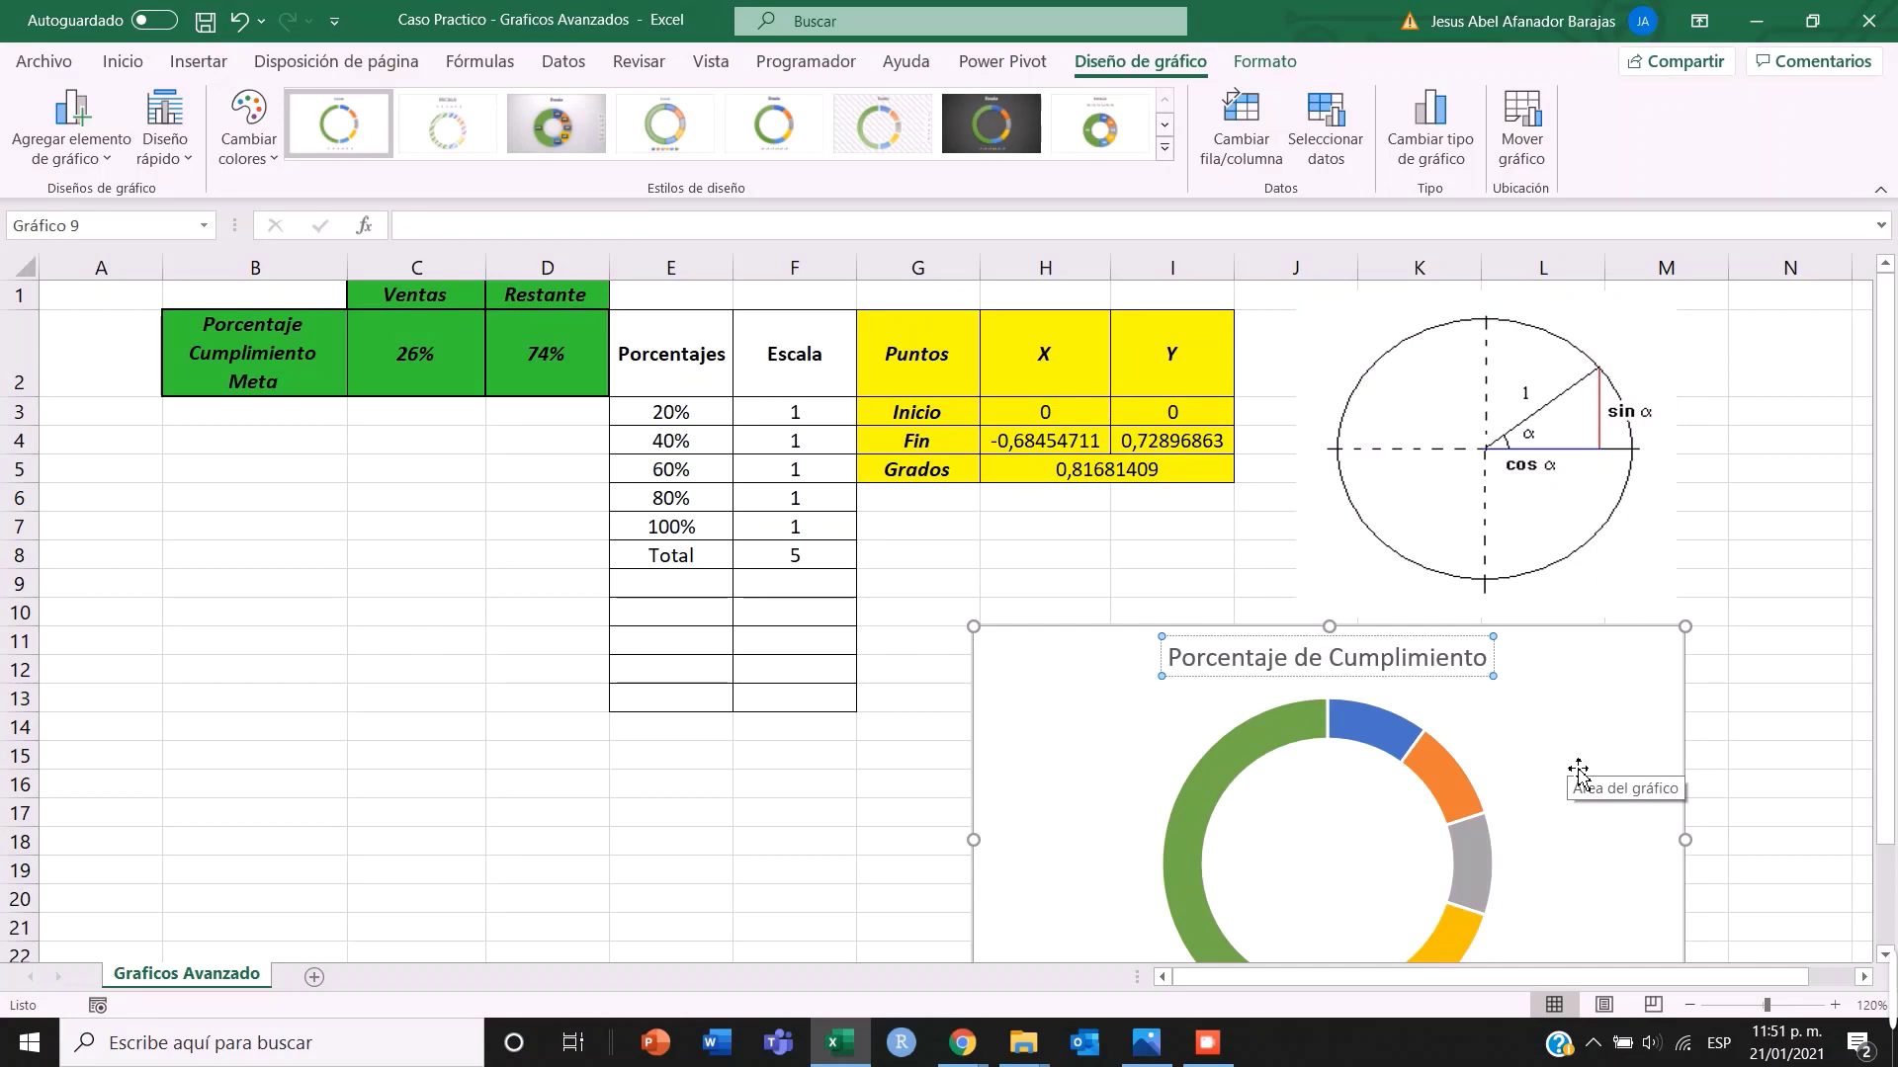
{"action": "left_click", "coordinate": [1805, 738]}
{"action": "scroll", "coordinate": [1398, 741], "scroll_direction": "down", "scroll_amount": 1}
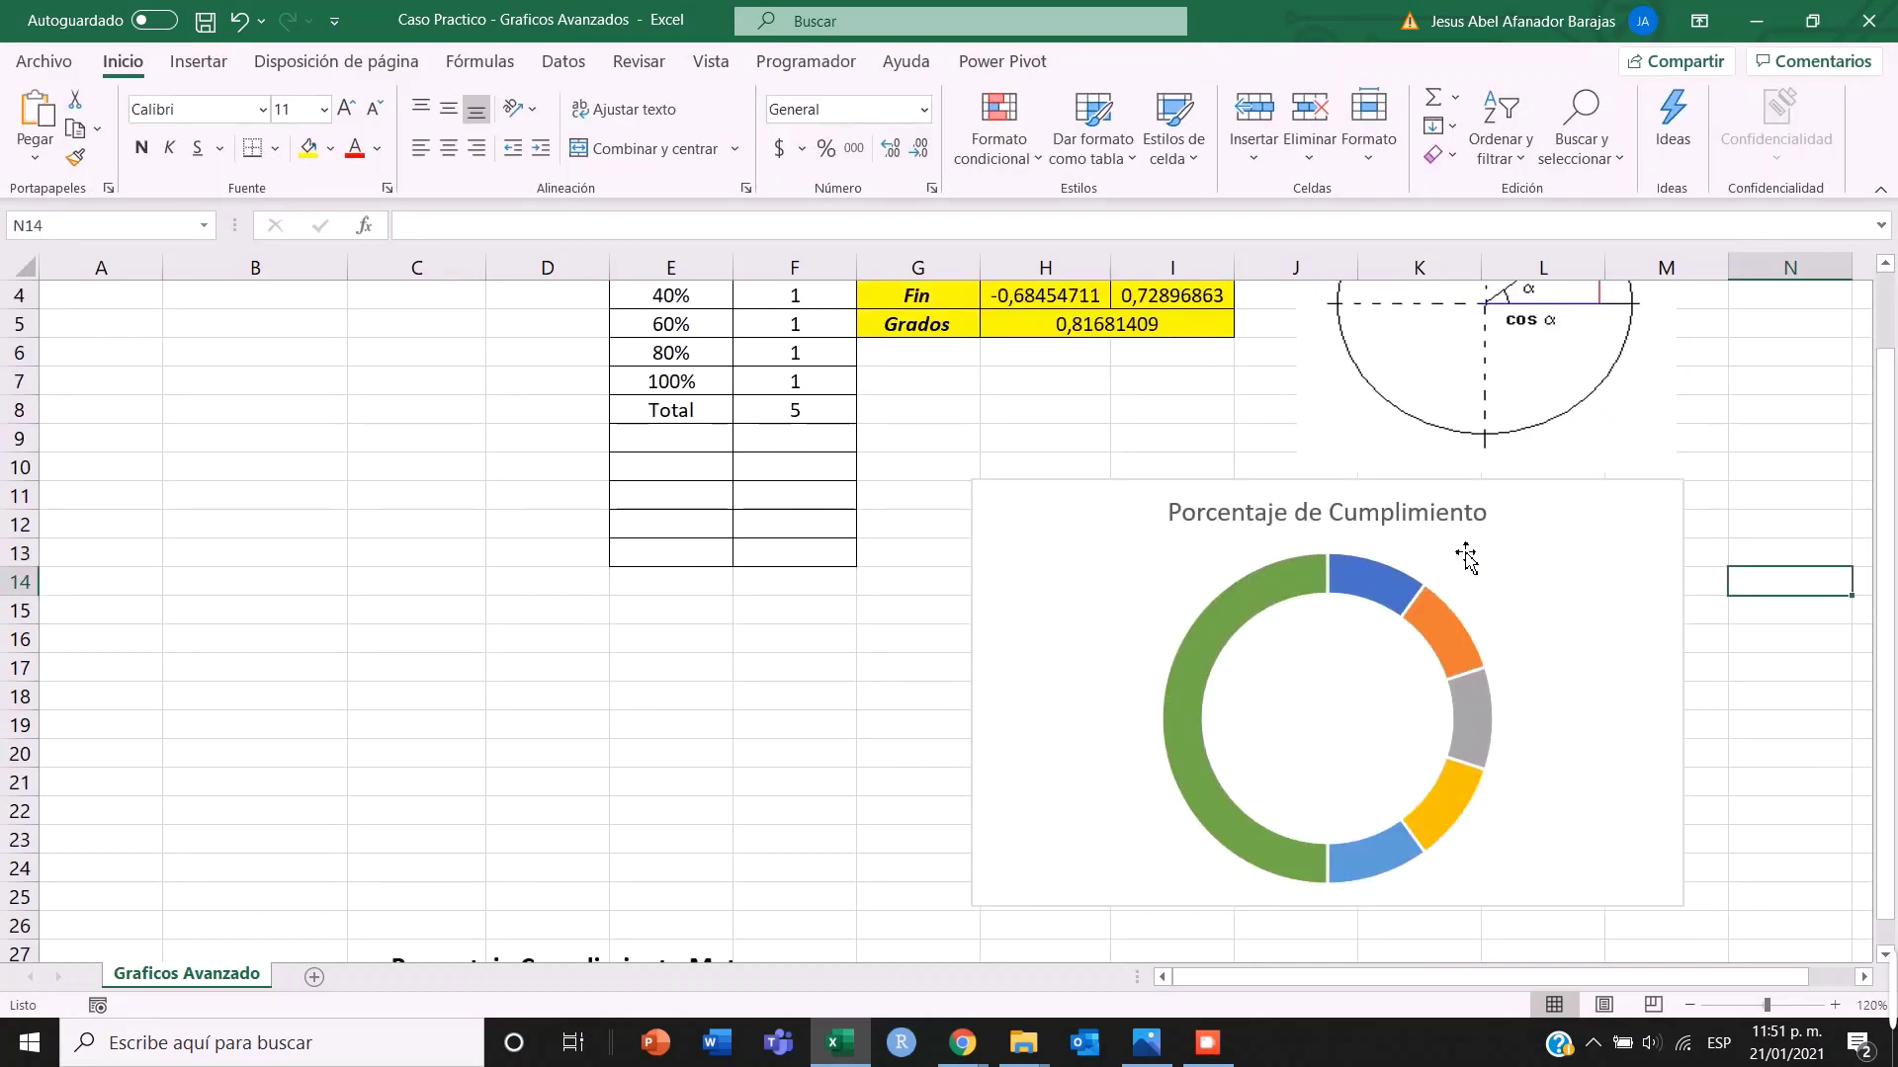
{"action": "left_click_drag", "start_coordinate": [1500, 512], "coordinate": [1419, 516]}
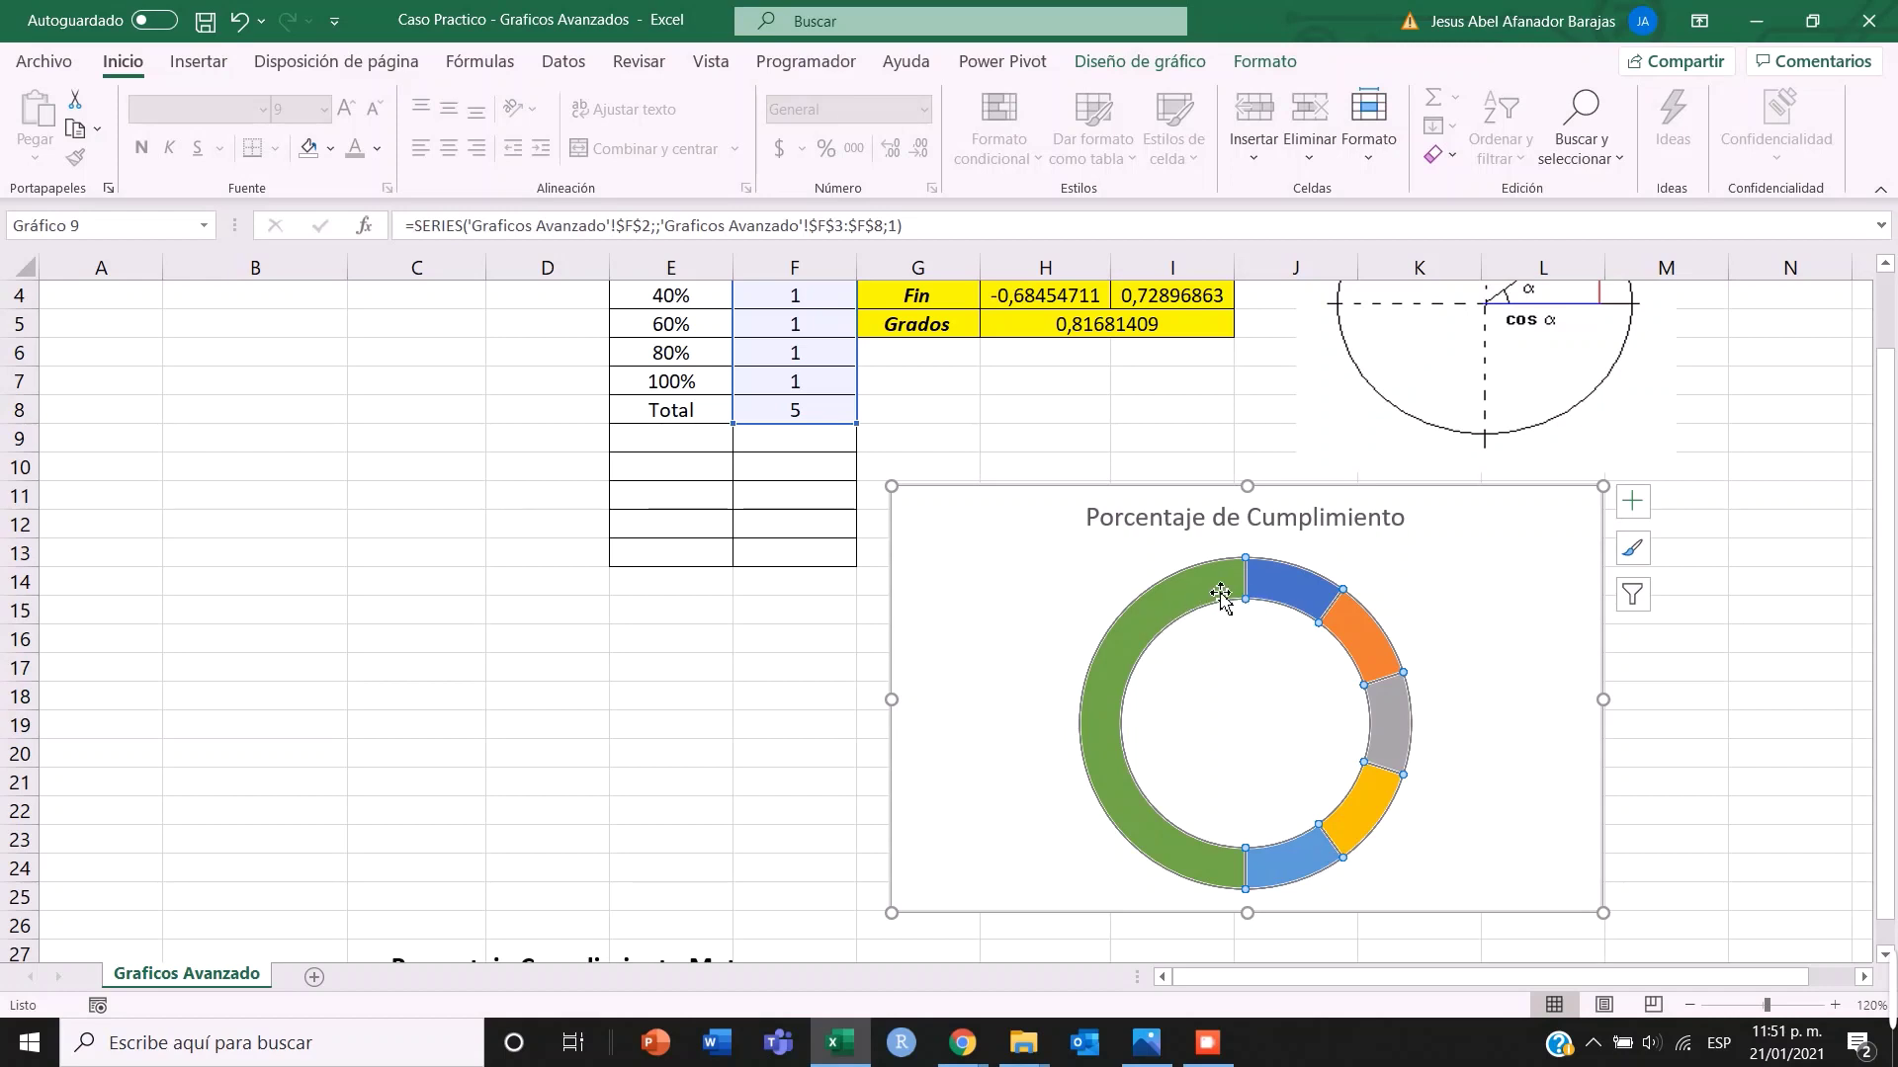
- Examine how the coloured doughnut segments correspond to the Escala values and total in the table
{"action": "mouse_move", "coordinate": [1125, 748]}
{"action": "scroll", "coordinate": [1097, 810], "scroll_direction": "up", "scroll_amount": 1}
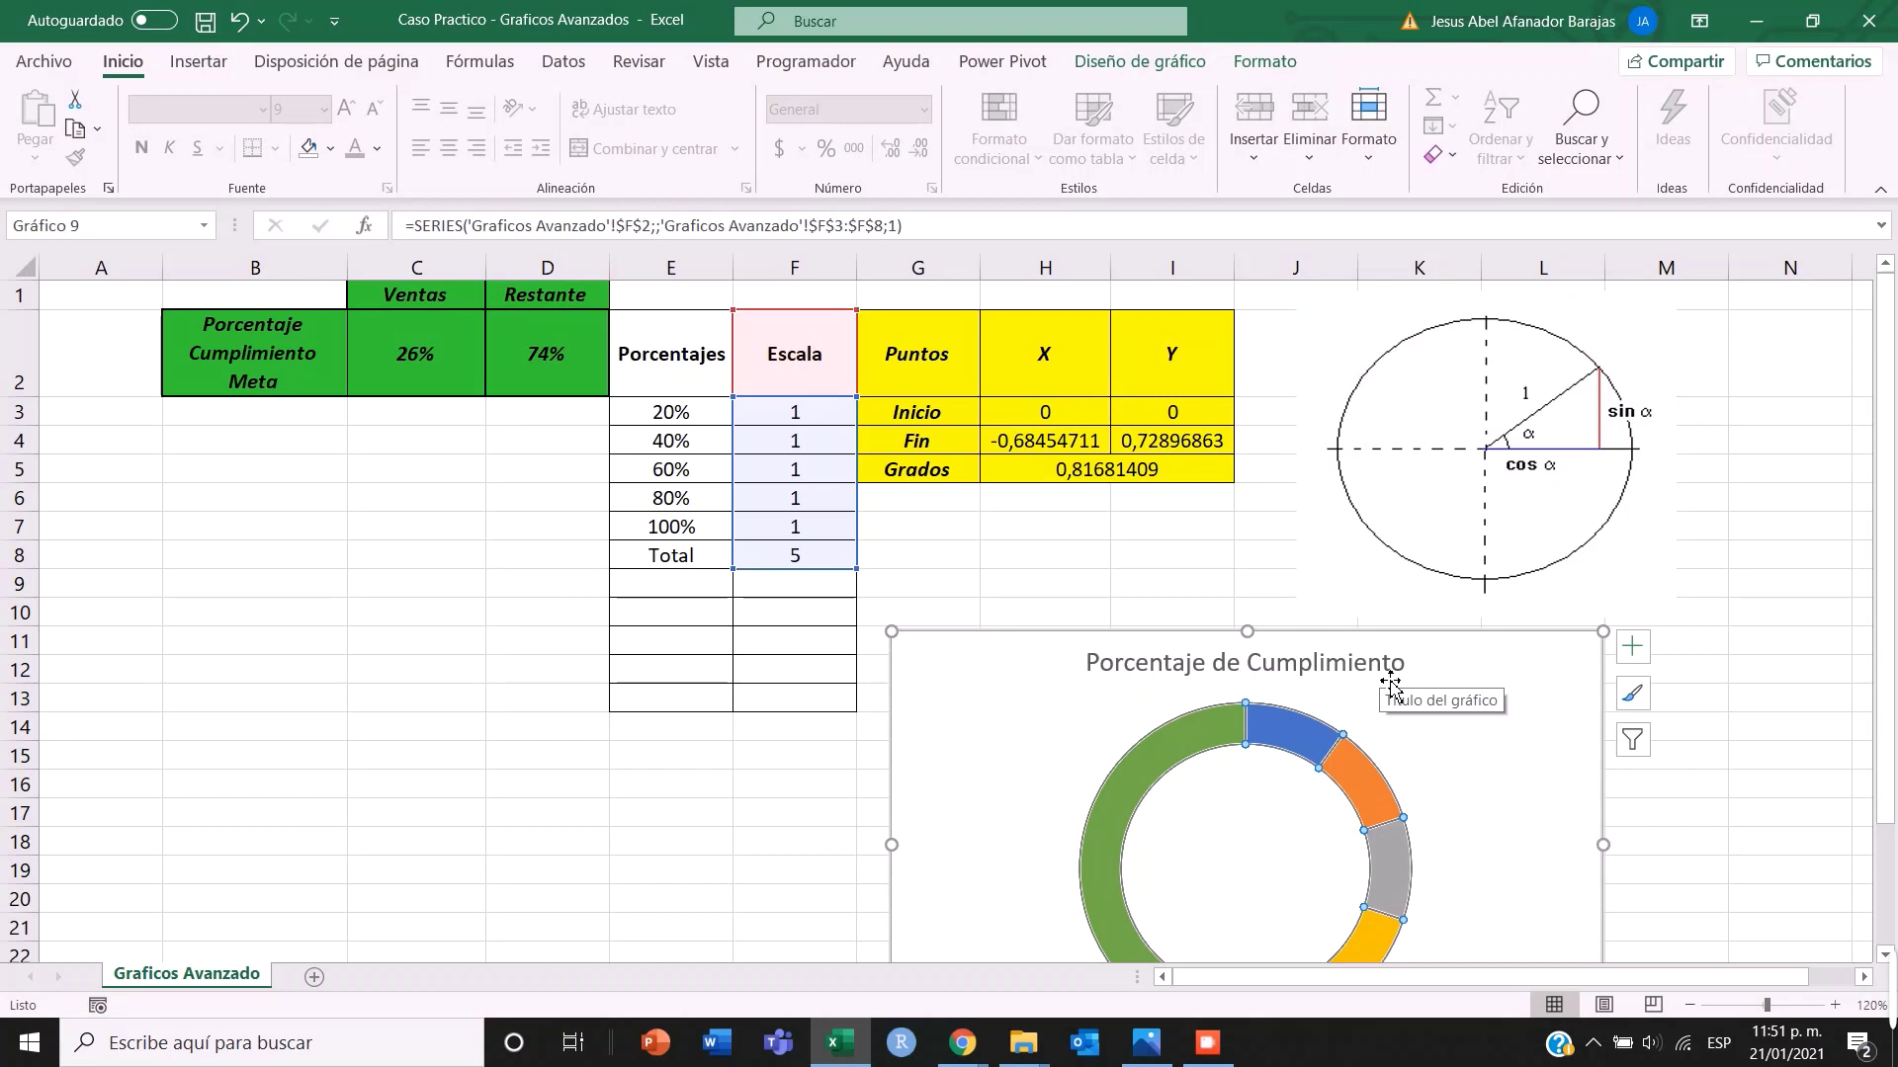
{"action": "scroll", "coordinate": [1391, 687], "scroll_direction": "down", "scroll_amount": 2}
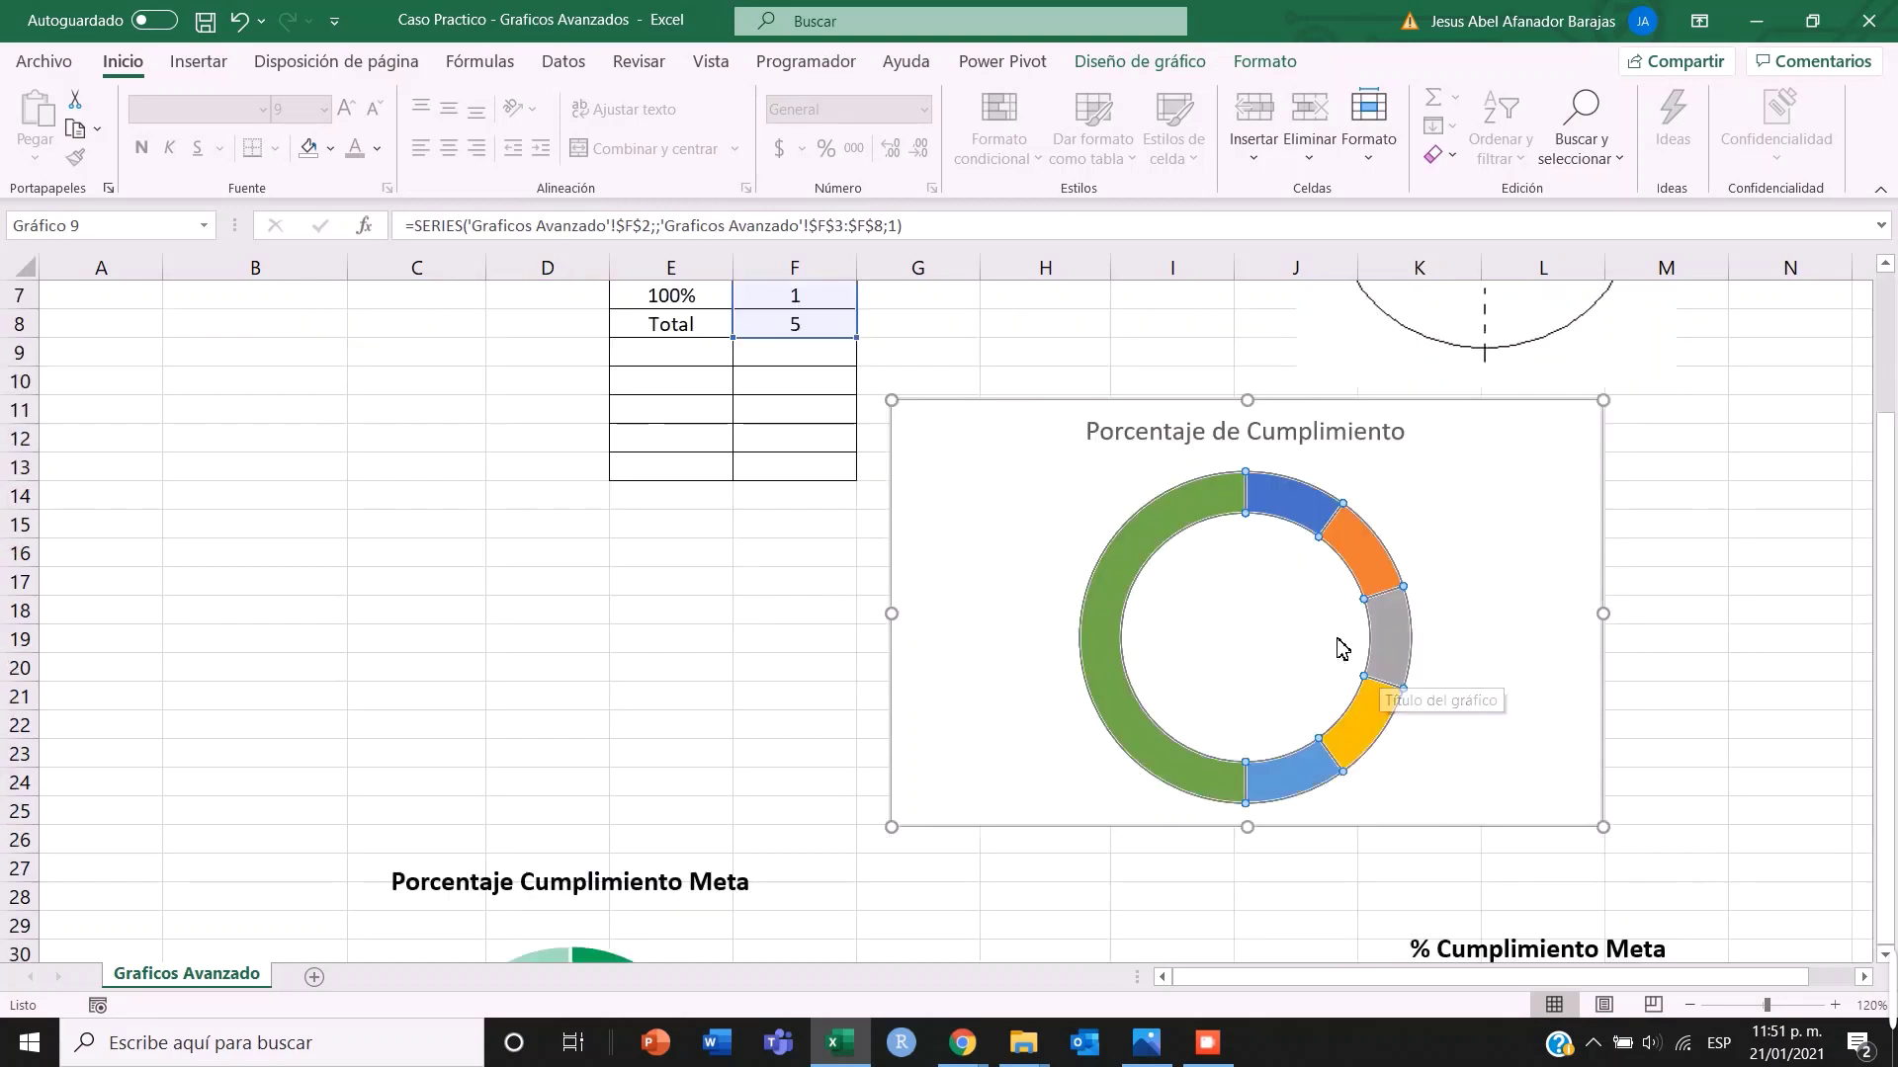
{"action": "left_click", "coordinate": [1310, 527]}
{"action": "left_click", "coordinate": [1364, 537]}
{"action": "left_click", "coordinate": [1396, 618]}
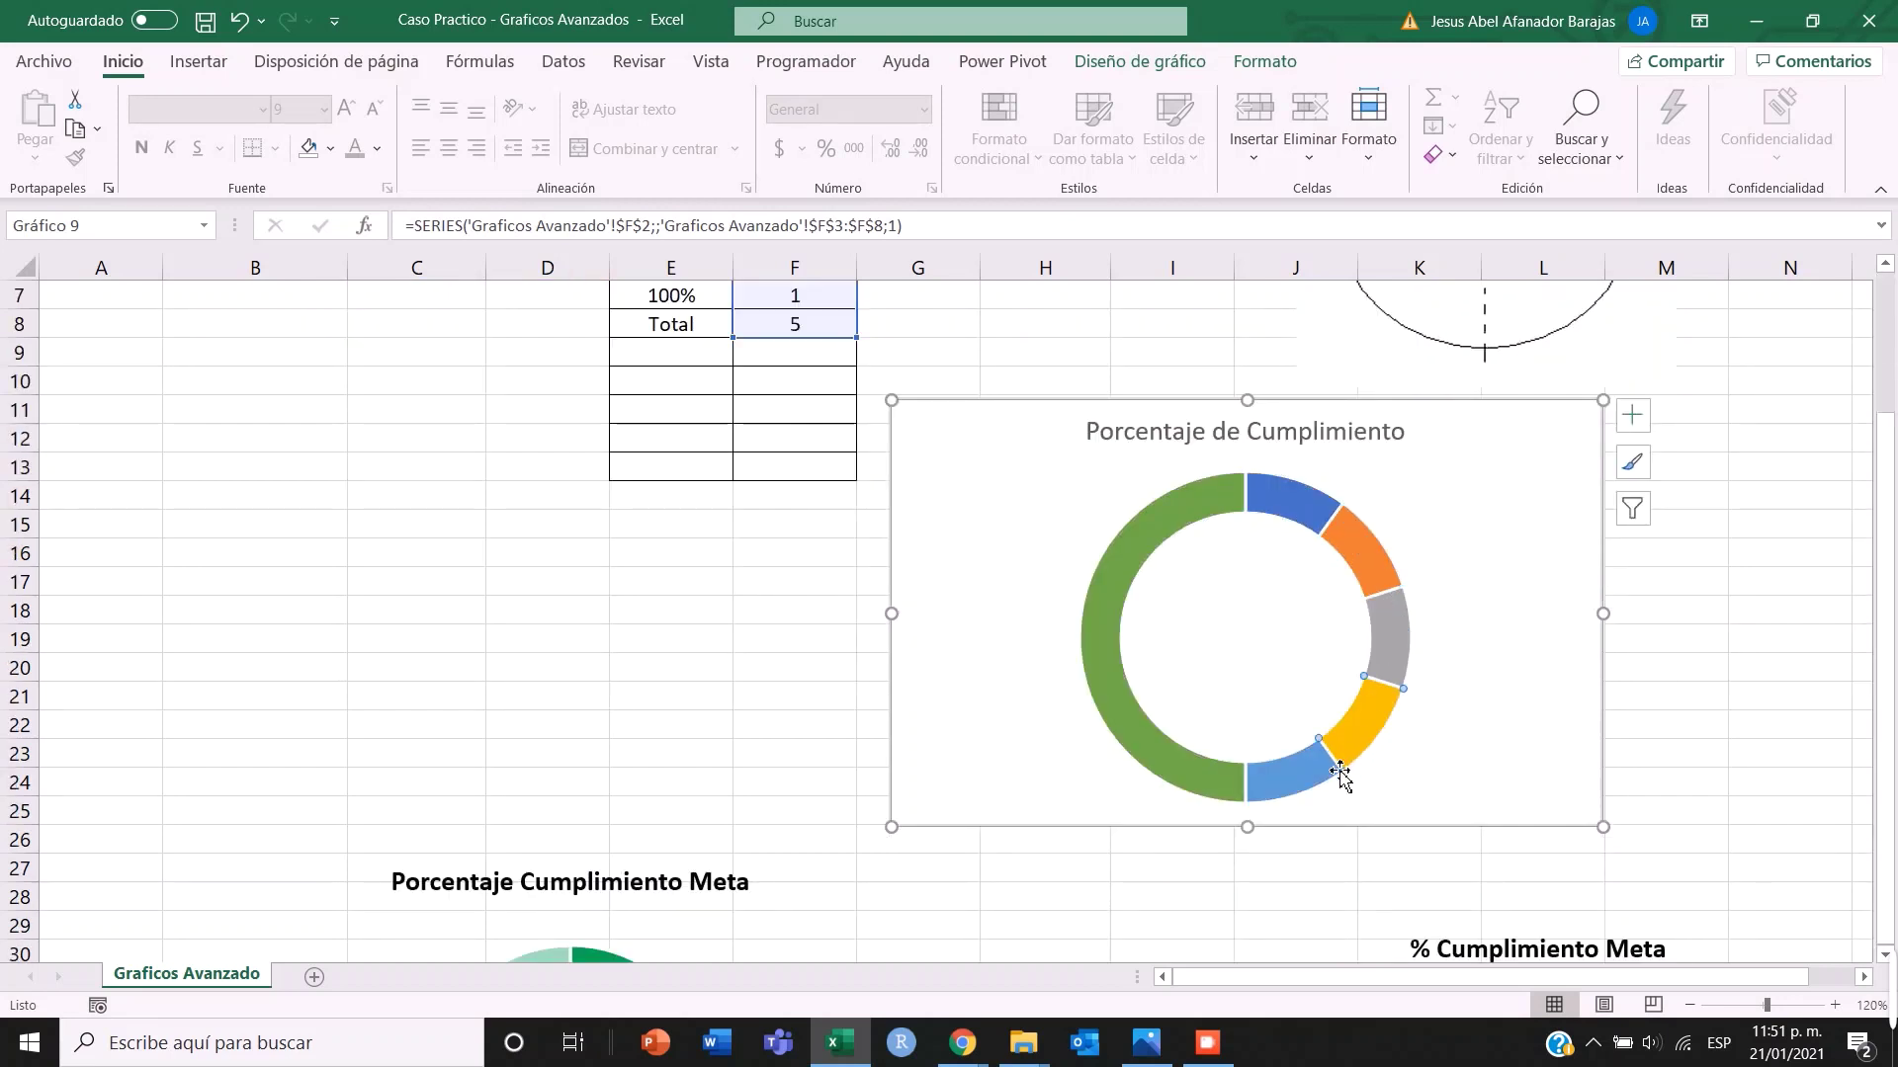
{"action": "scroll", "coordinate": [1211, 663], "scroll_direction": "up", "scroll_amount": 2}
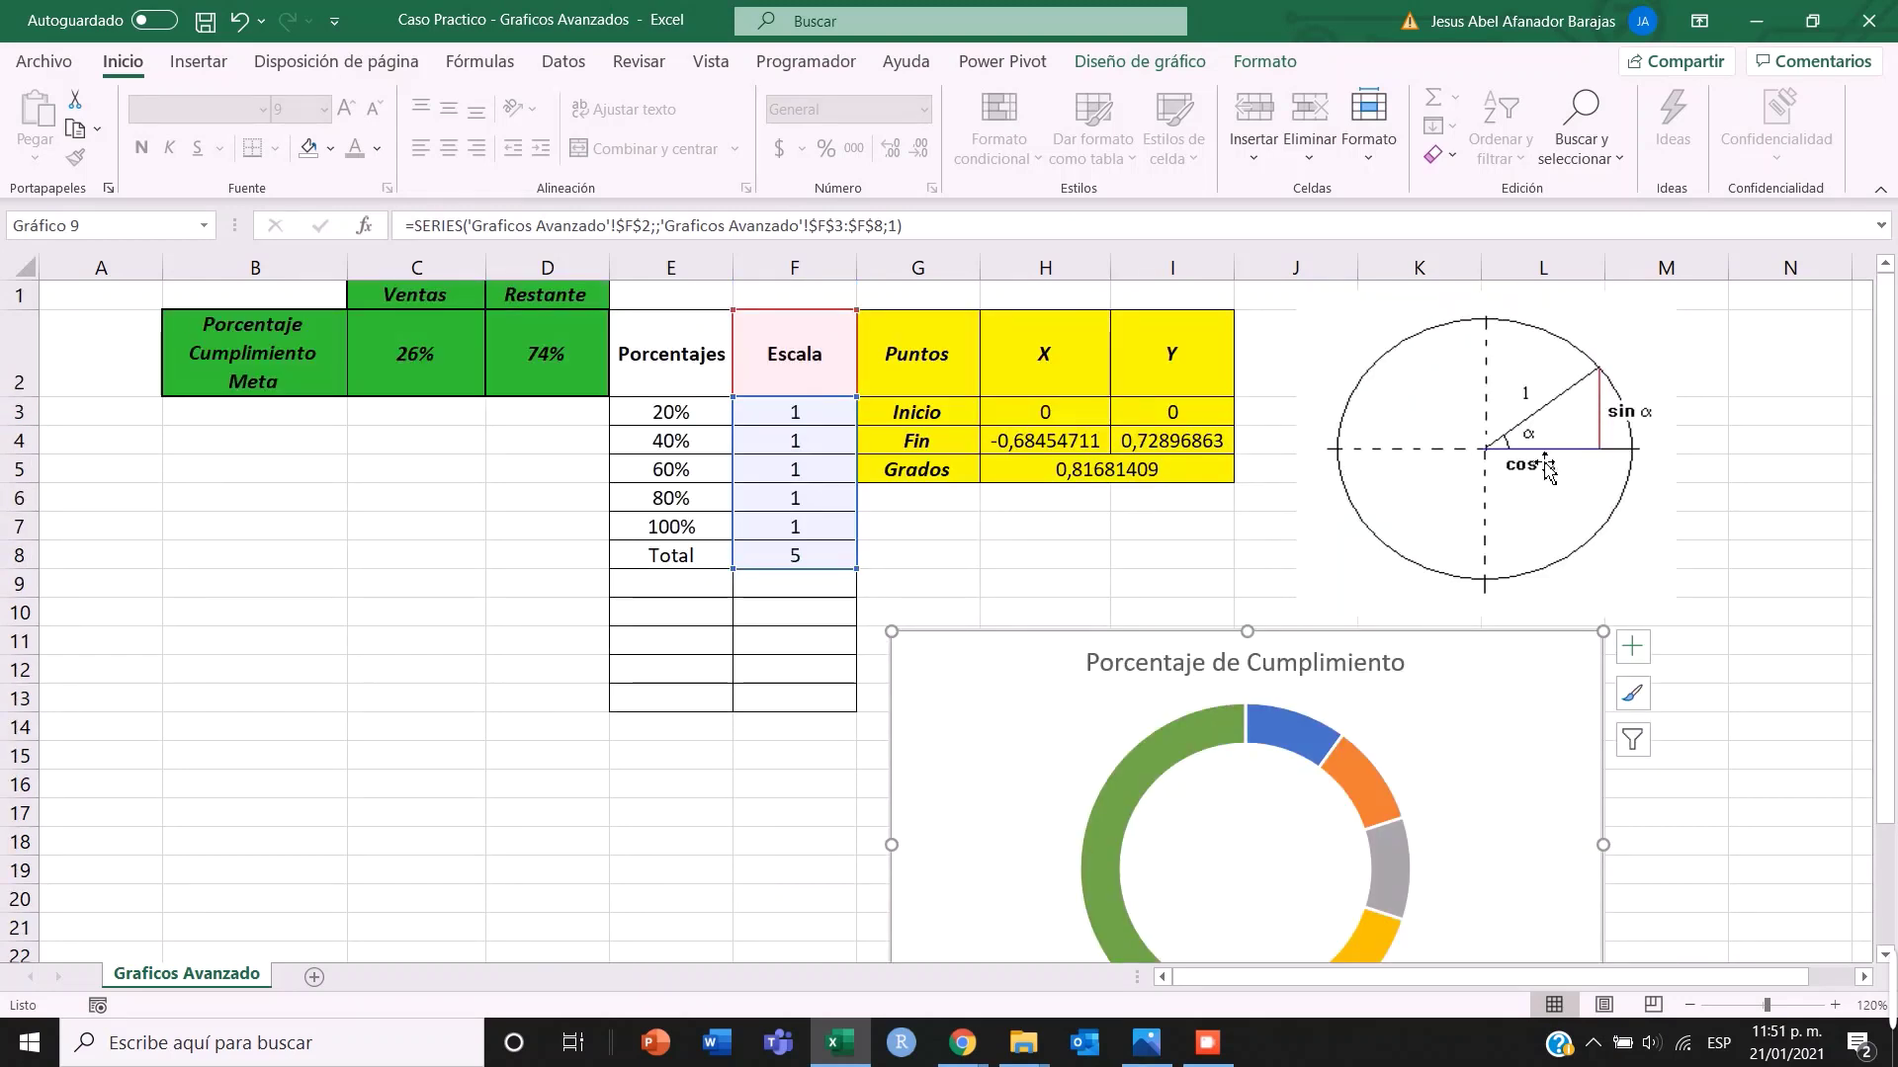
{"action": "scroll", "coordinate": [1449, 501], "scroll_direction": "down", "scroll_amount": 2}
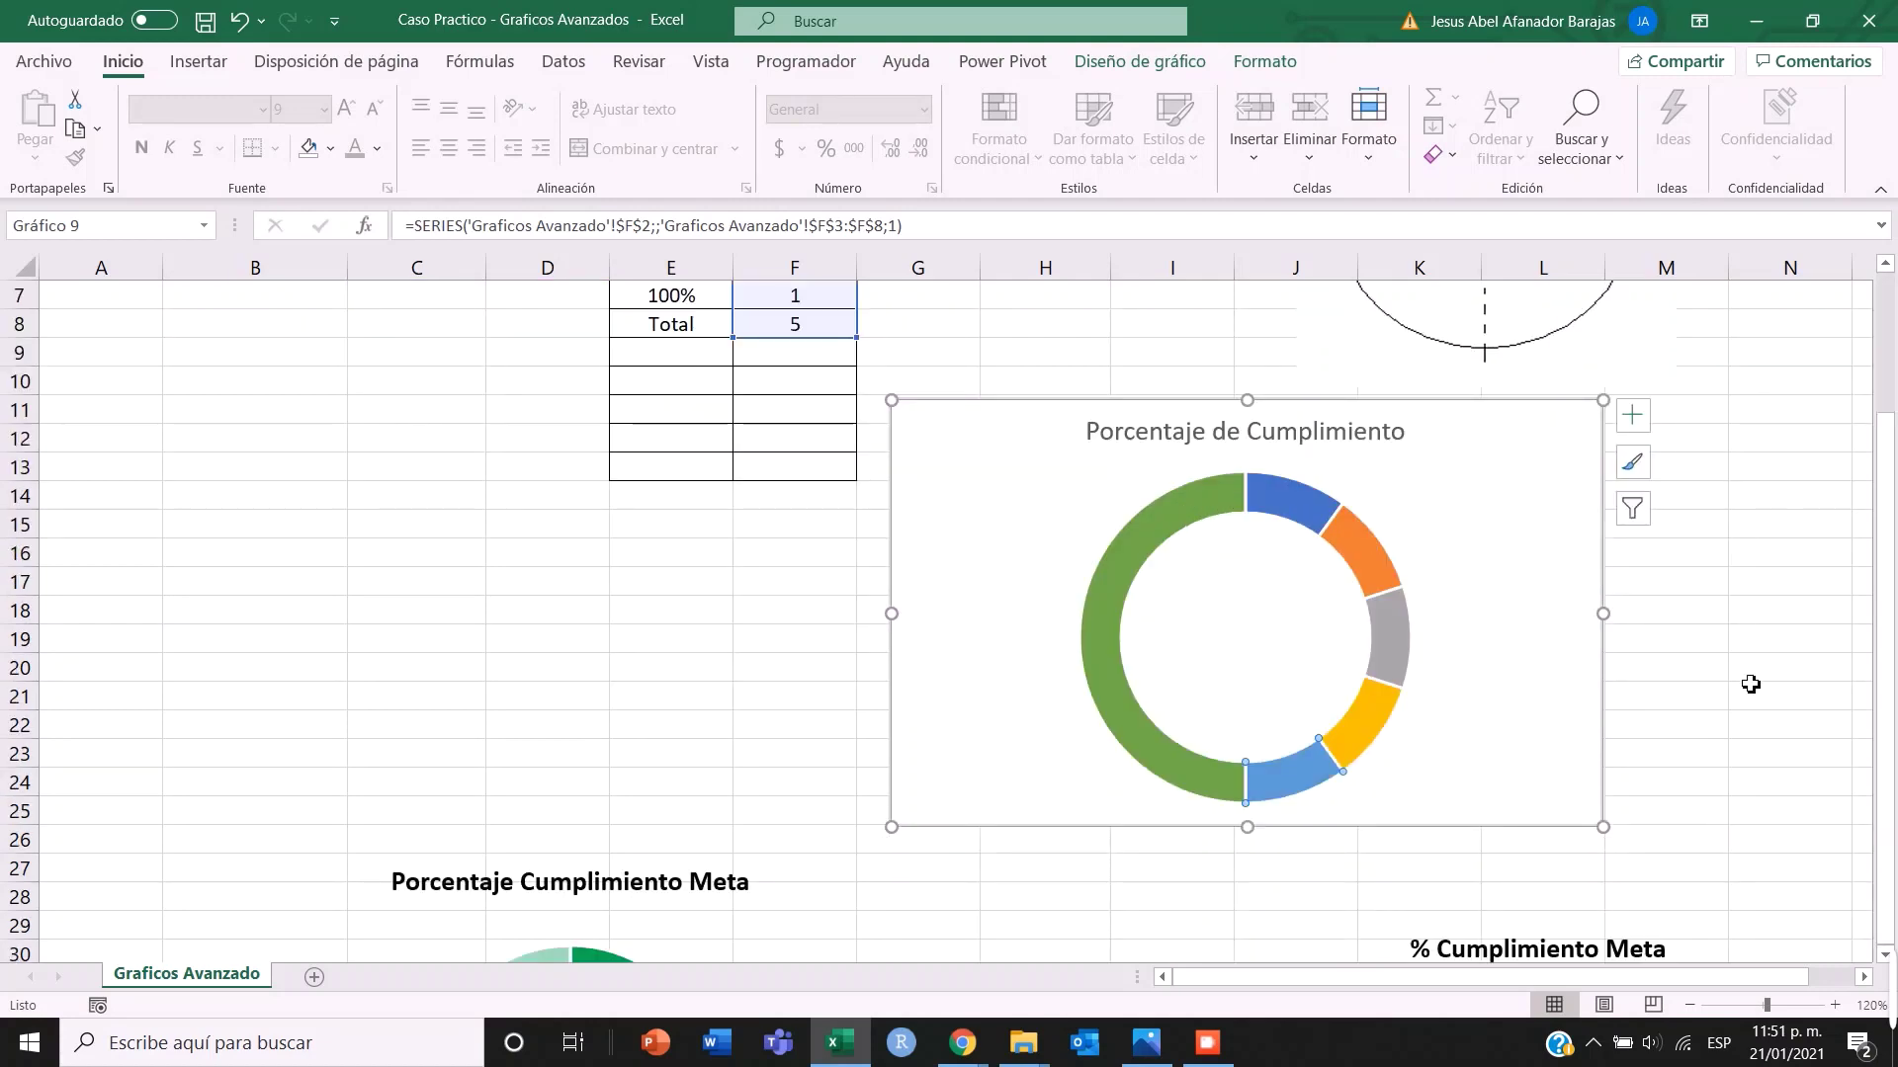
{"action": "left_click", "coordinate": [1724, 707]}
- Open the data series formatting for the Escala doughnut and move the chart left, over columns E to J
{"action": "left_click", "coordinate": [1224, 520]}
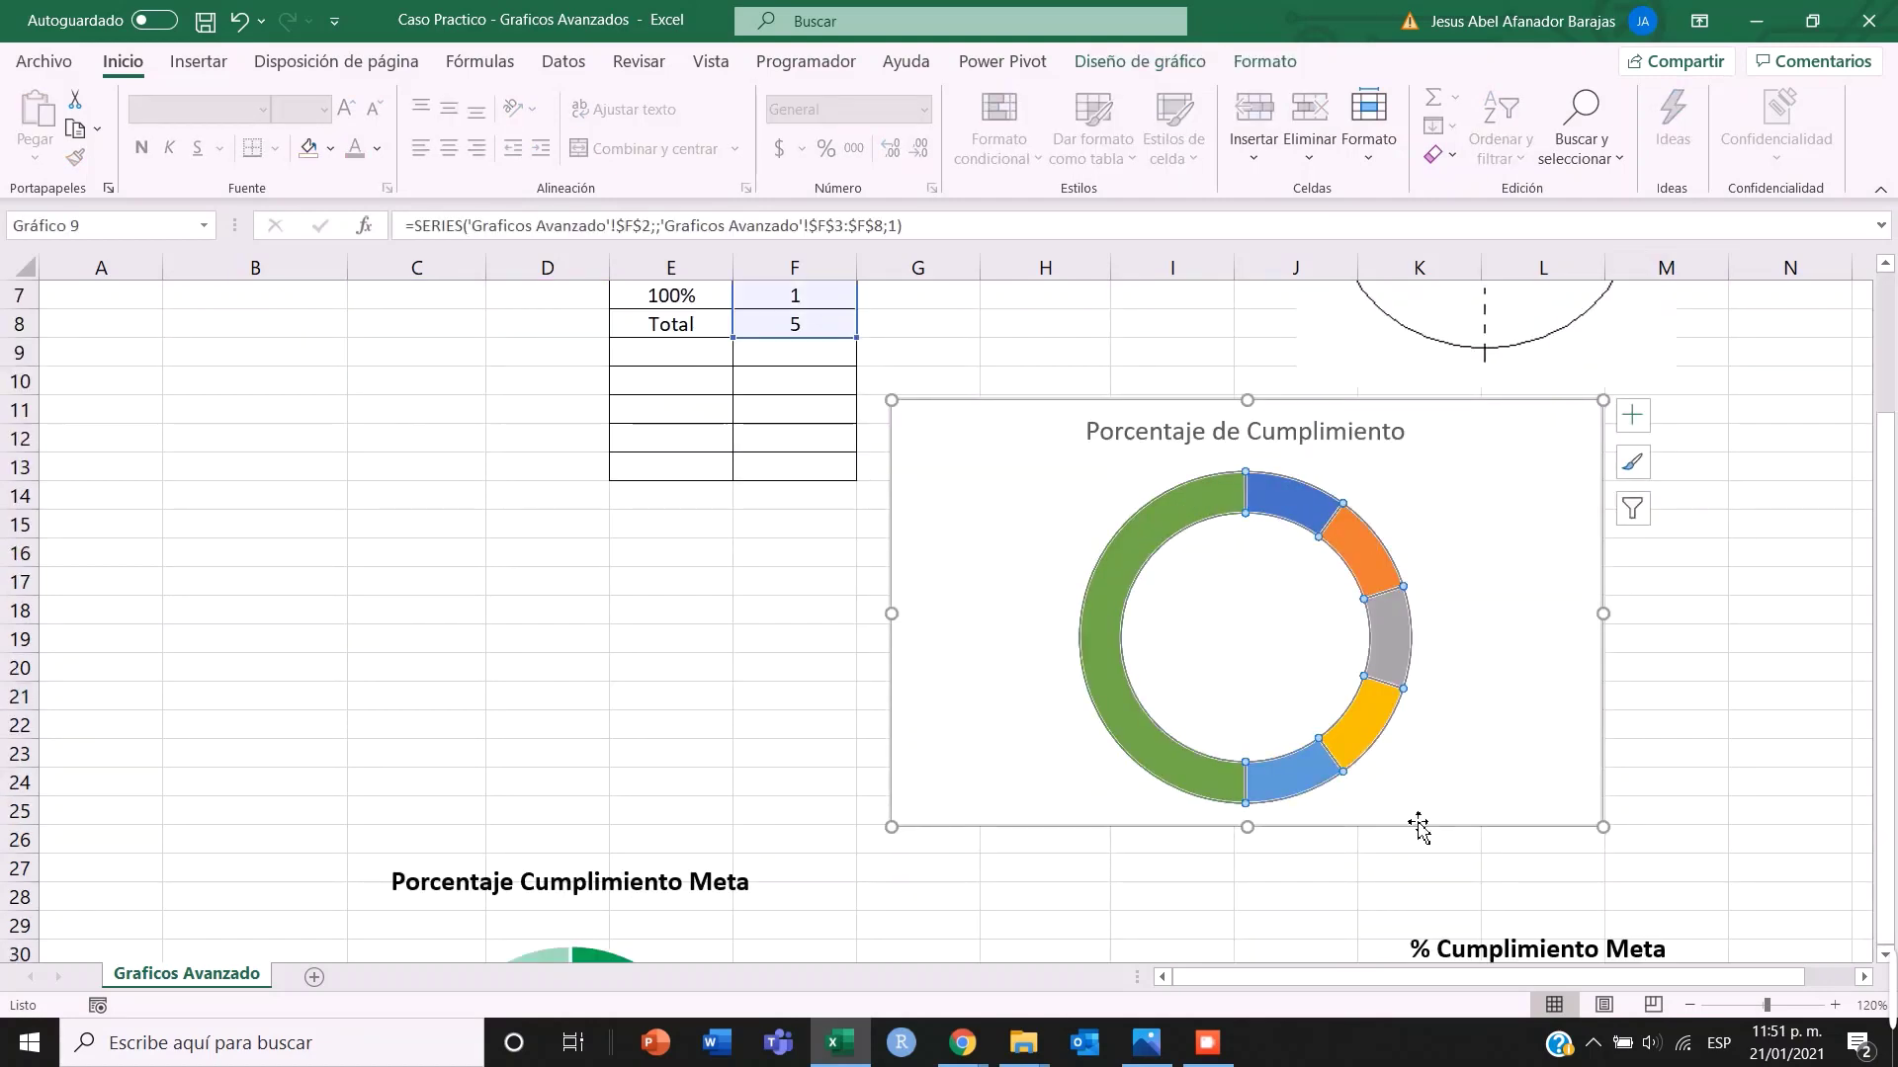
{"action": "right_click", "coordinate": [1191, 501]}
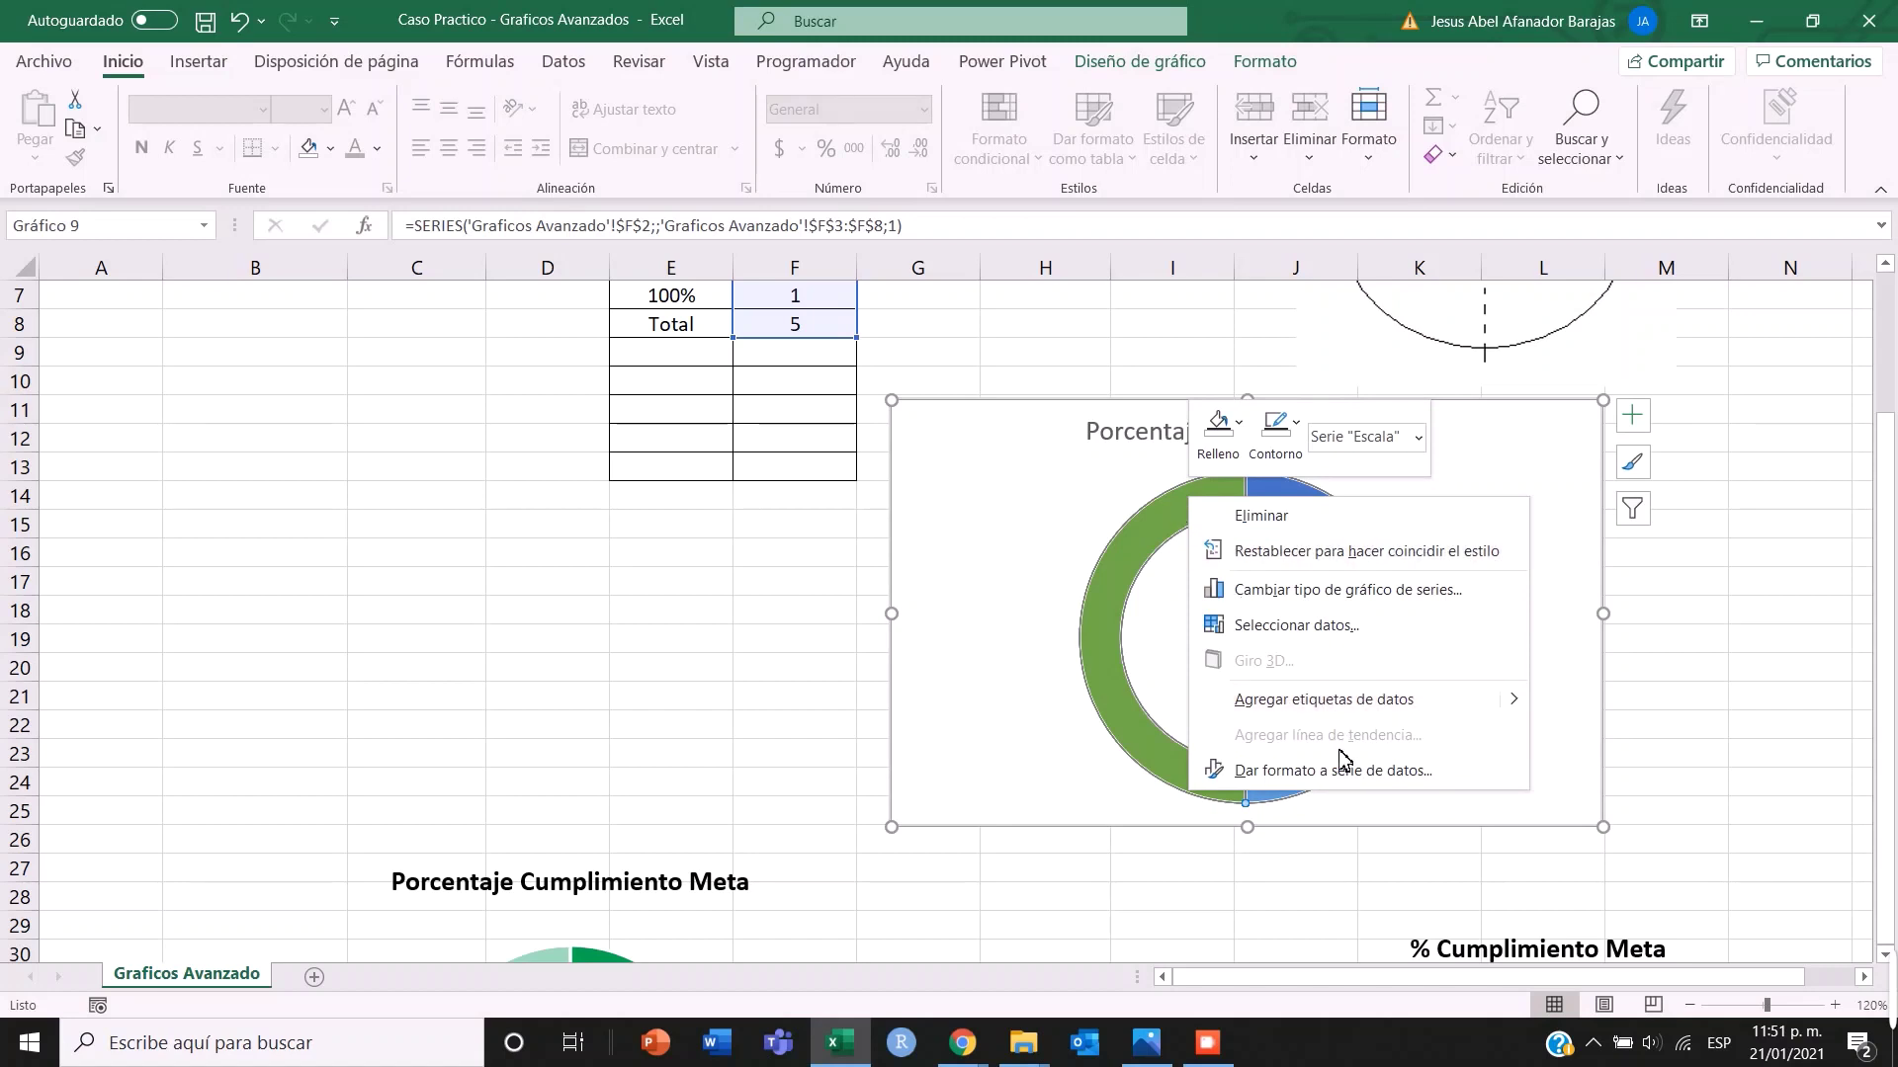
{"action": "left_click", "coordinate": [1280, 773]}
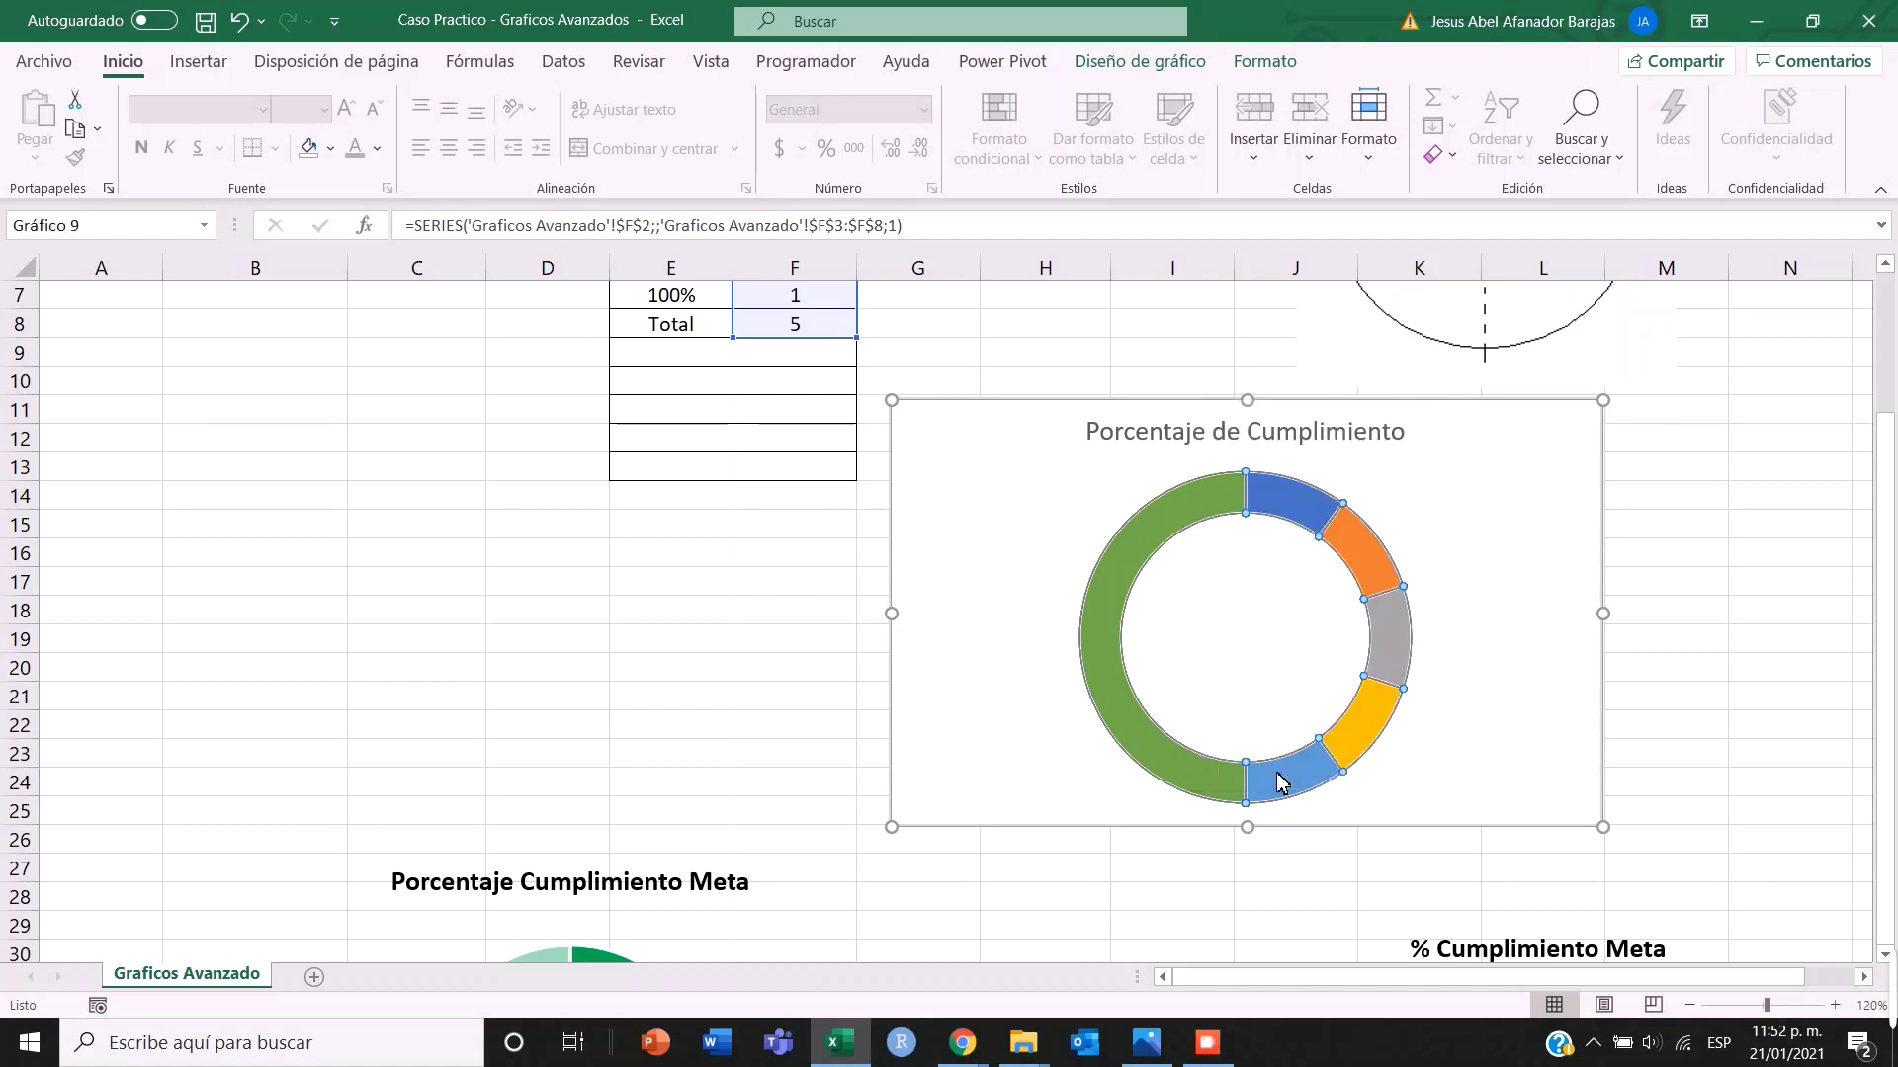
{"action": "left_click_drag", "start_coordinate": [1429, 423], "coordinate": [1154, 407]}
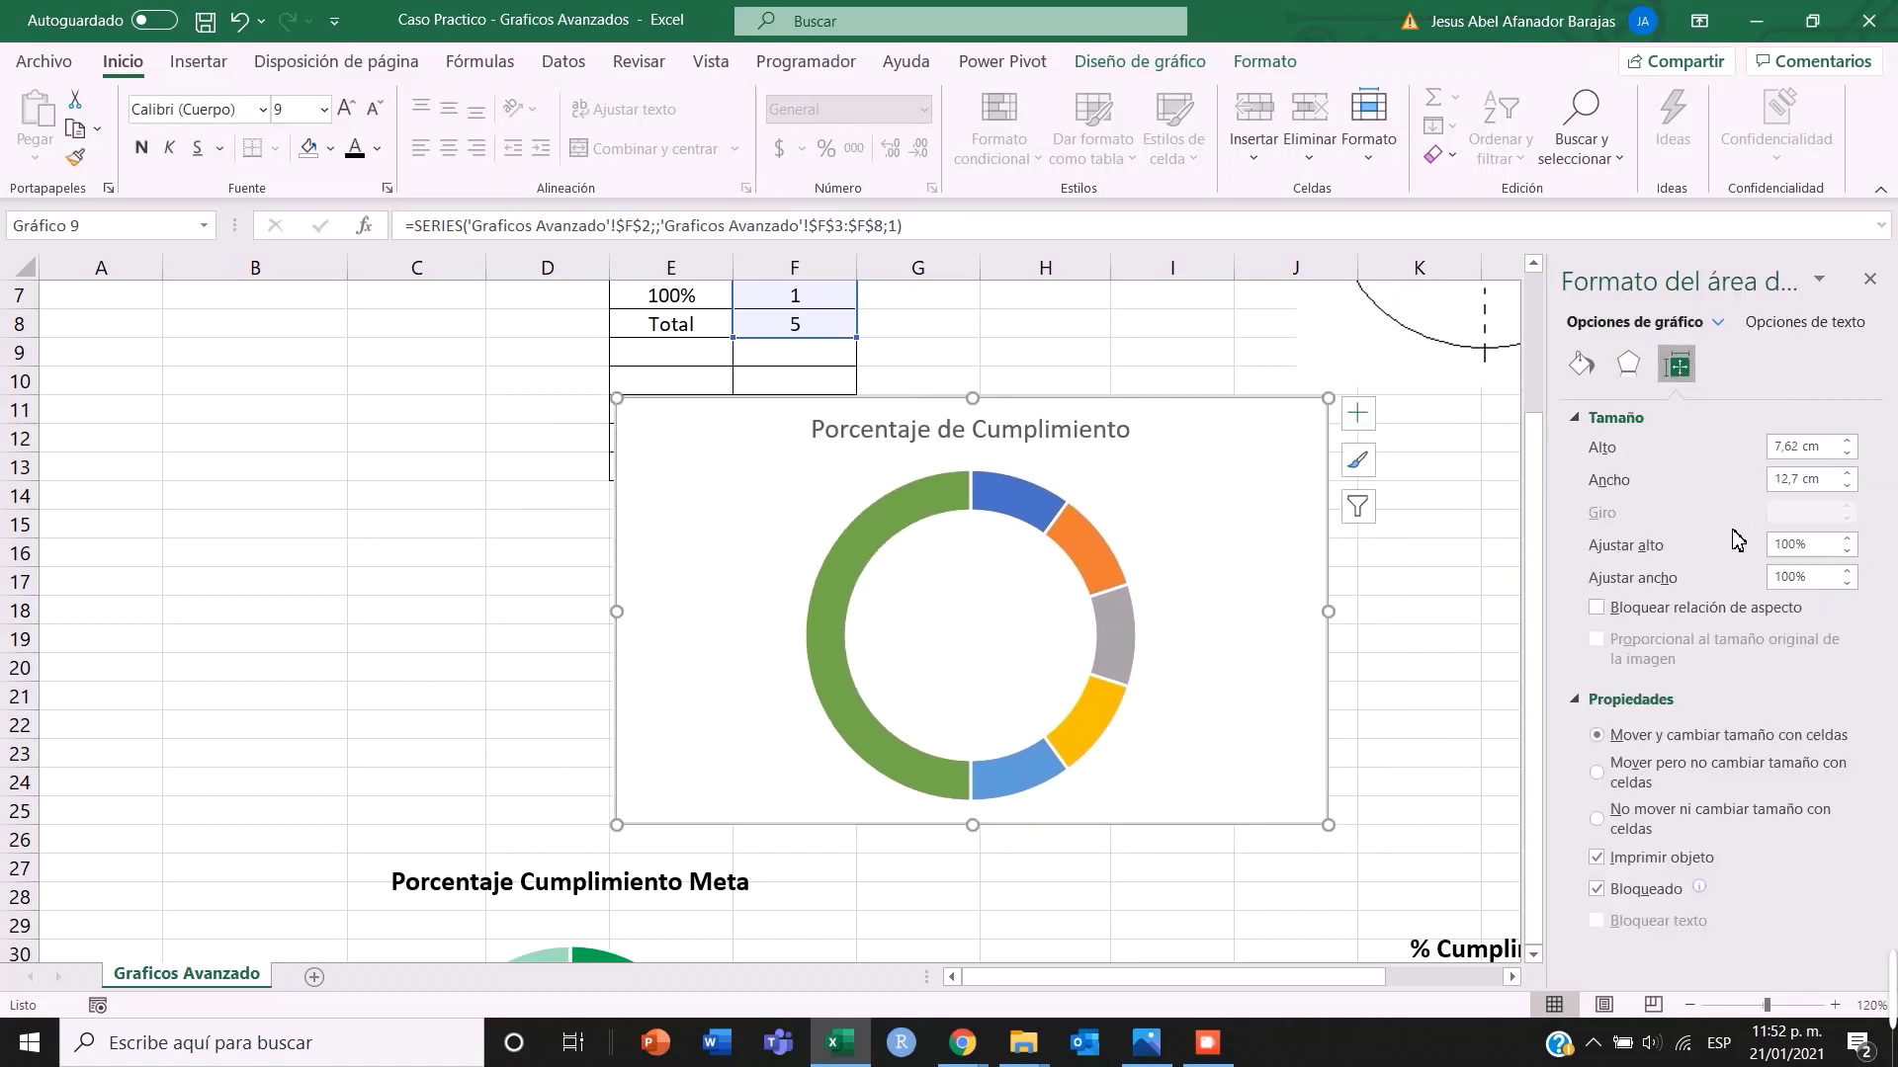
{"action": "left_click", "coordinate": [1018, 519]}
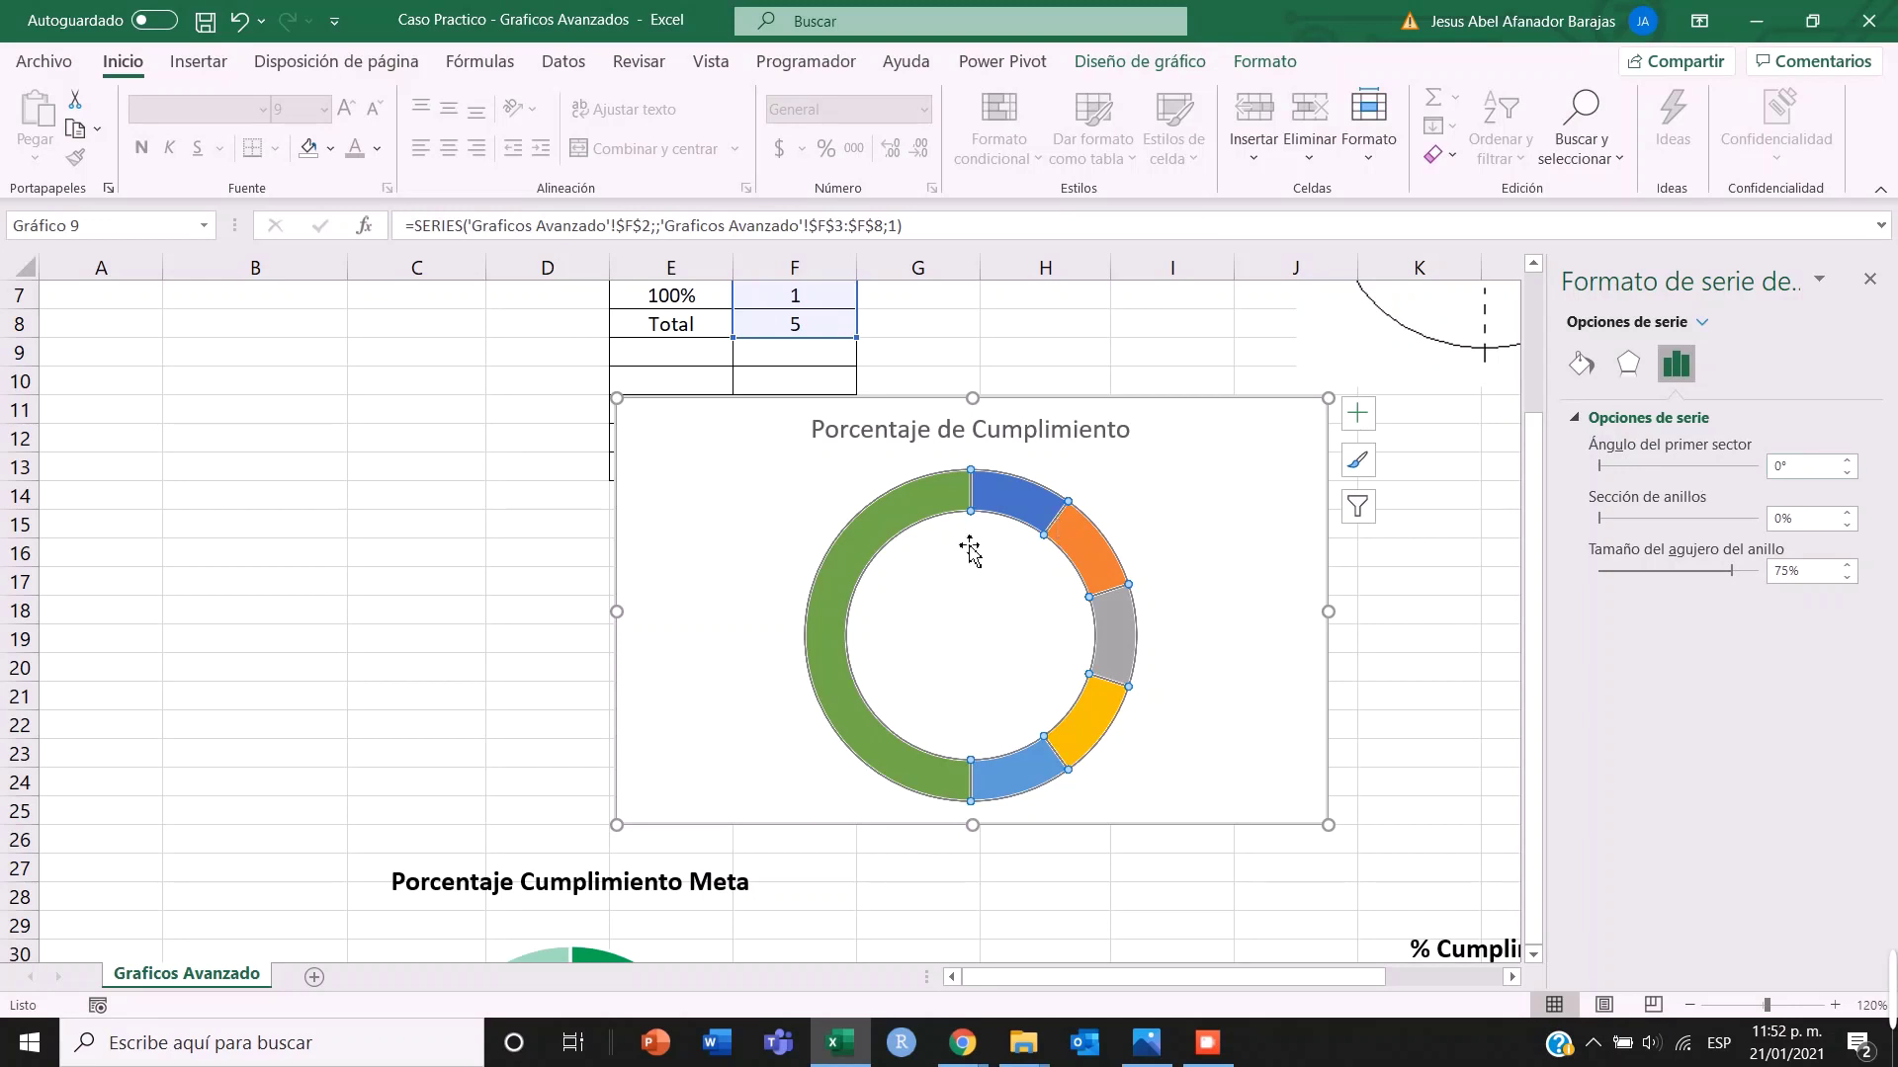
{"action": "left_click", "coordinate": [1300, 439]}
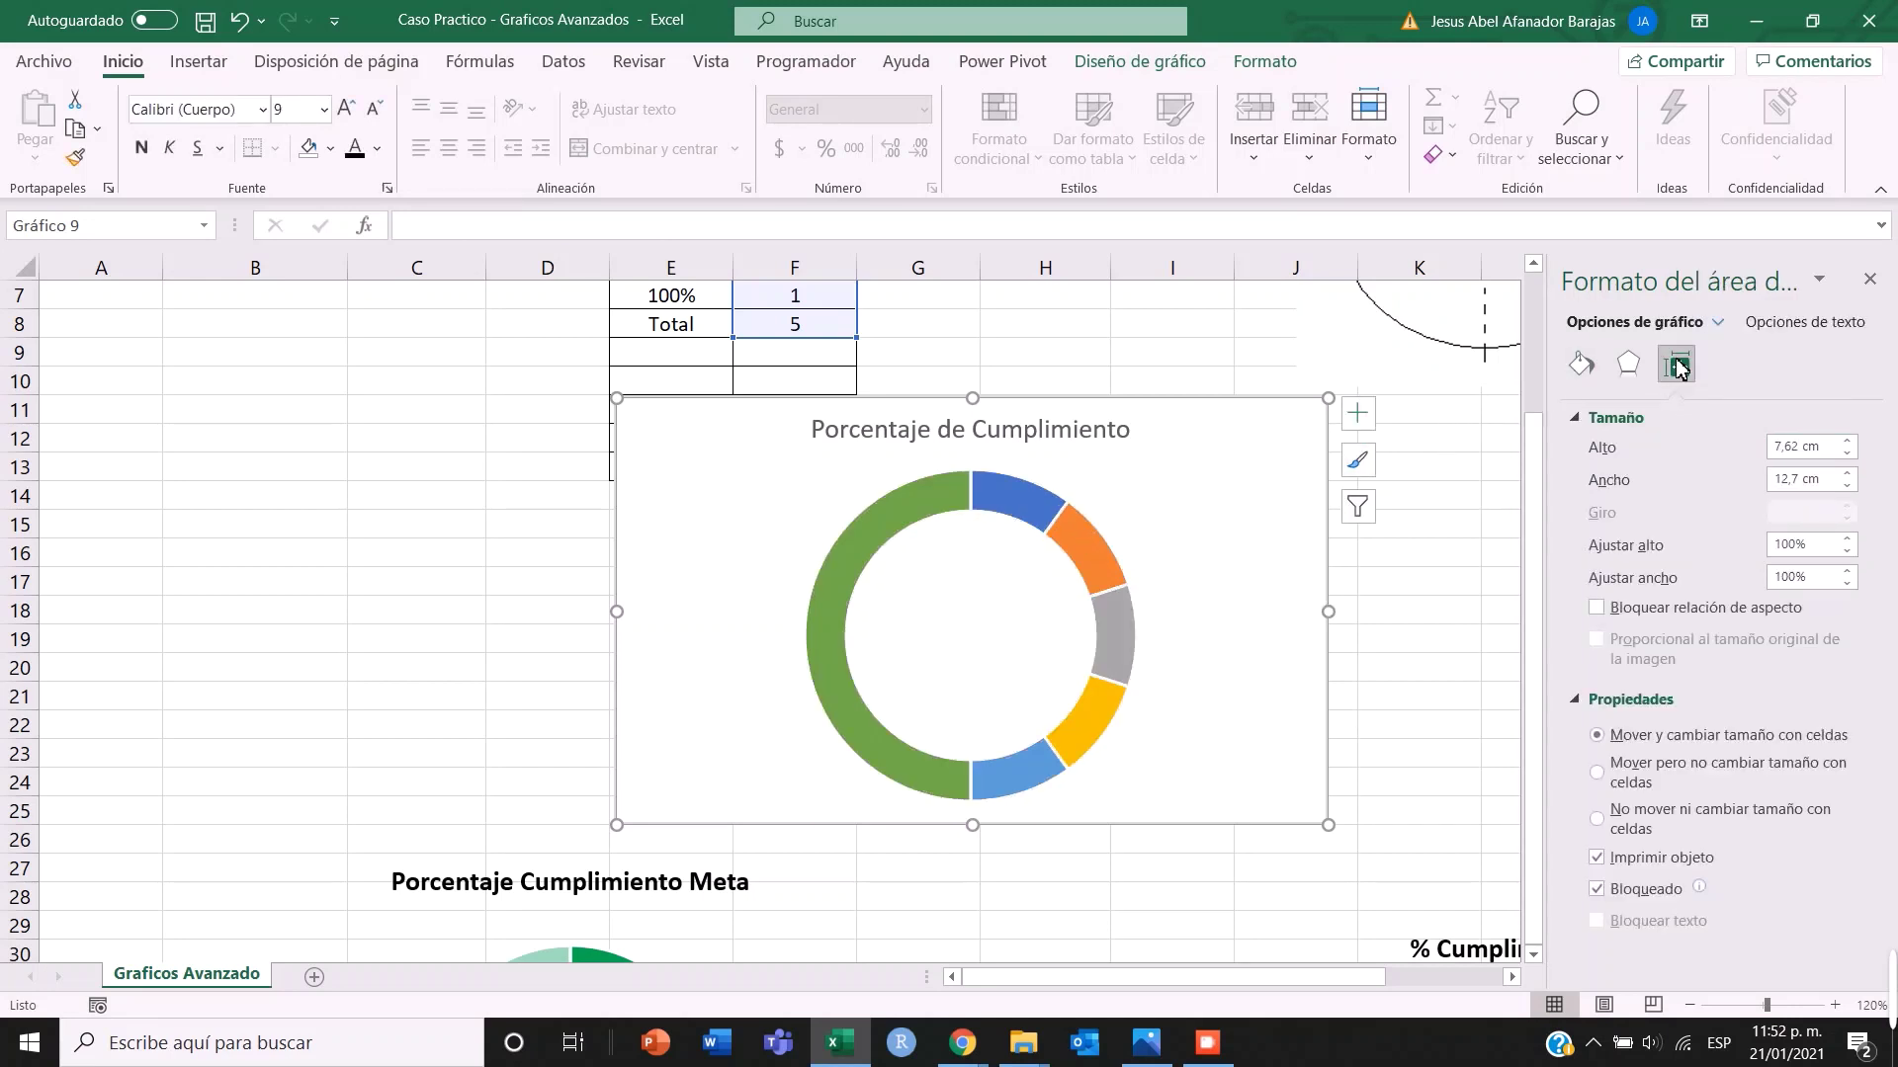
- Set the doughnut series' first slice angle to 270°, ring separation to 2% and hole size to 60%
{"action": "left_click", "coordinate": [939, 524]}
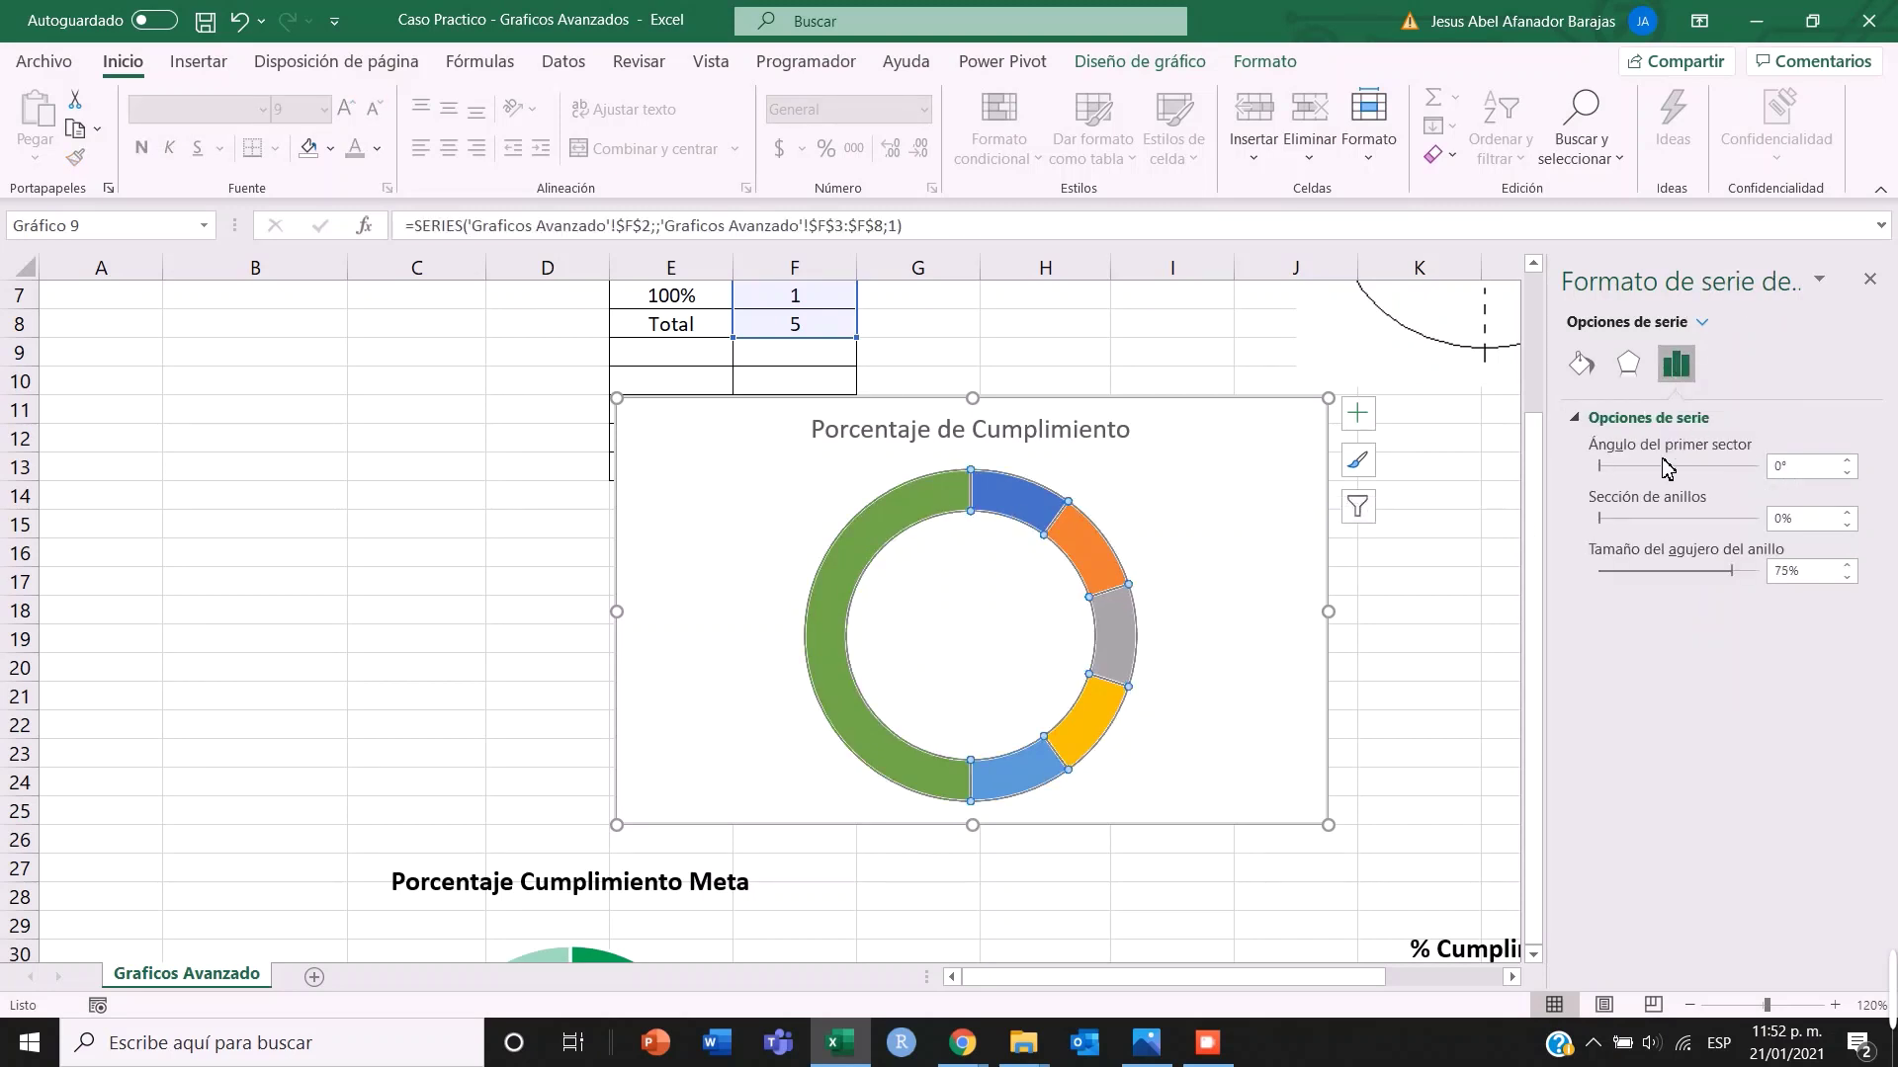
{"action": "left_click", "coordinate": [1799, 468]}
{"action": "key", "text": "Left"}
{"action": "left_click", "coordinate": [1803, 518]}
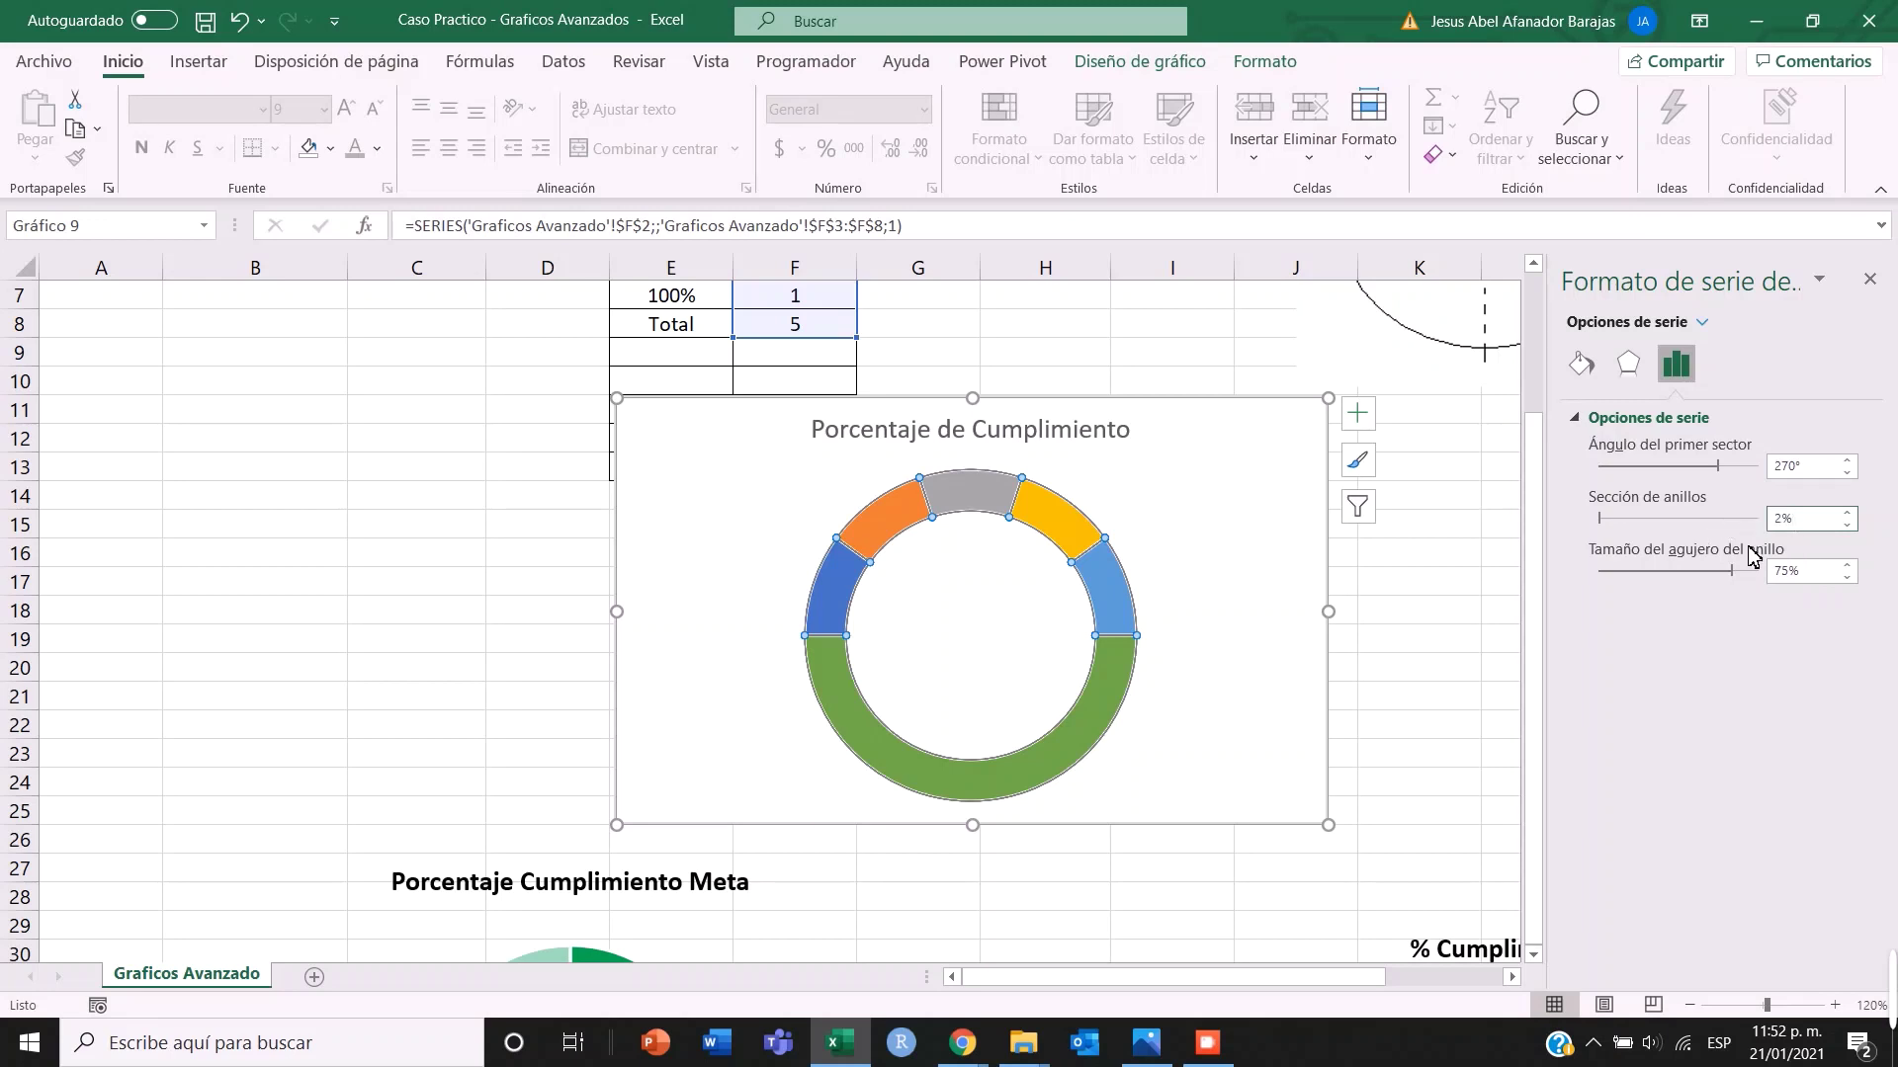
{"action": "left_click", "coordinate": [1801, 571]}
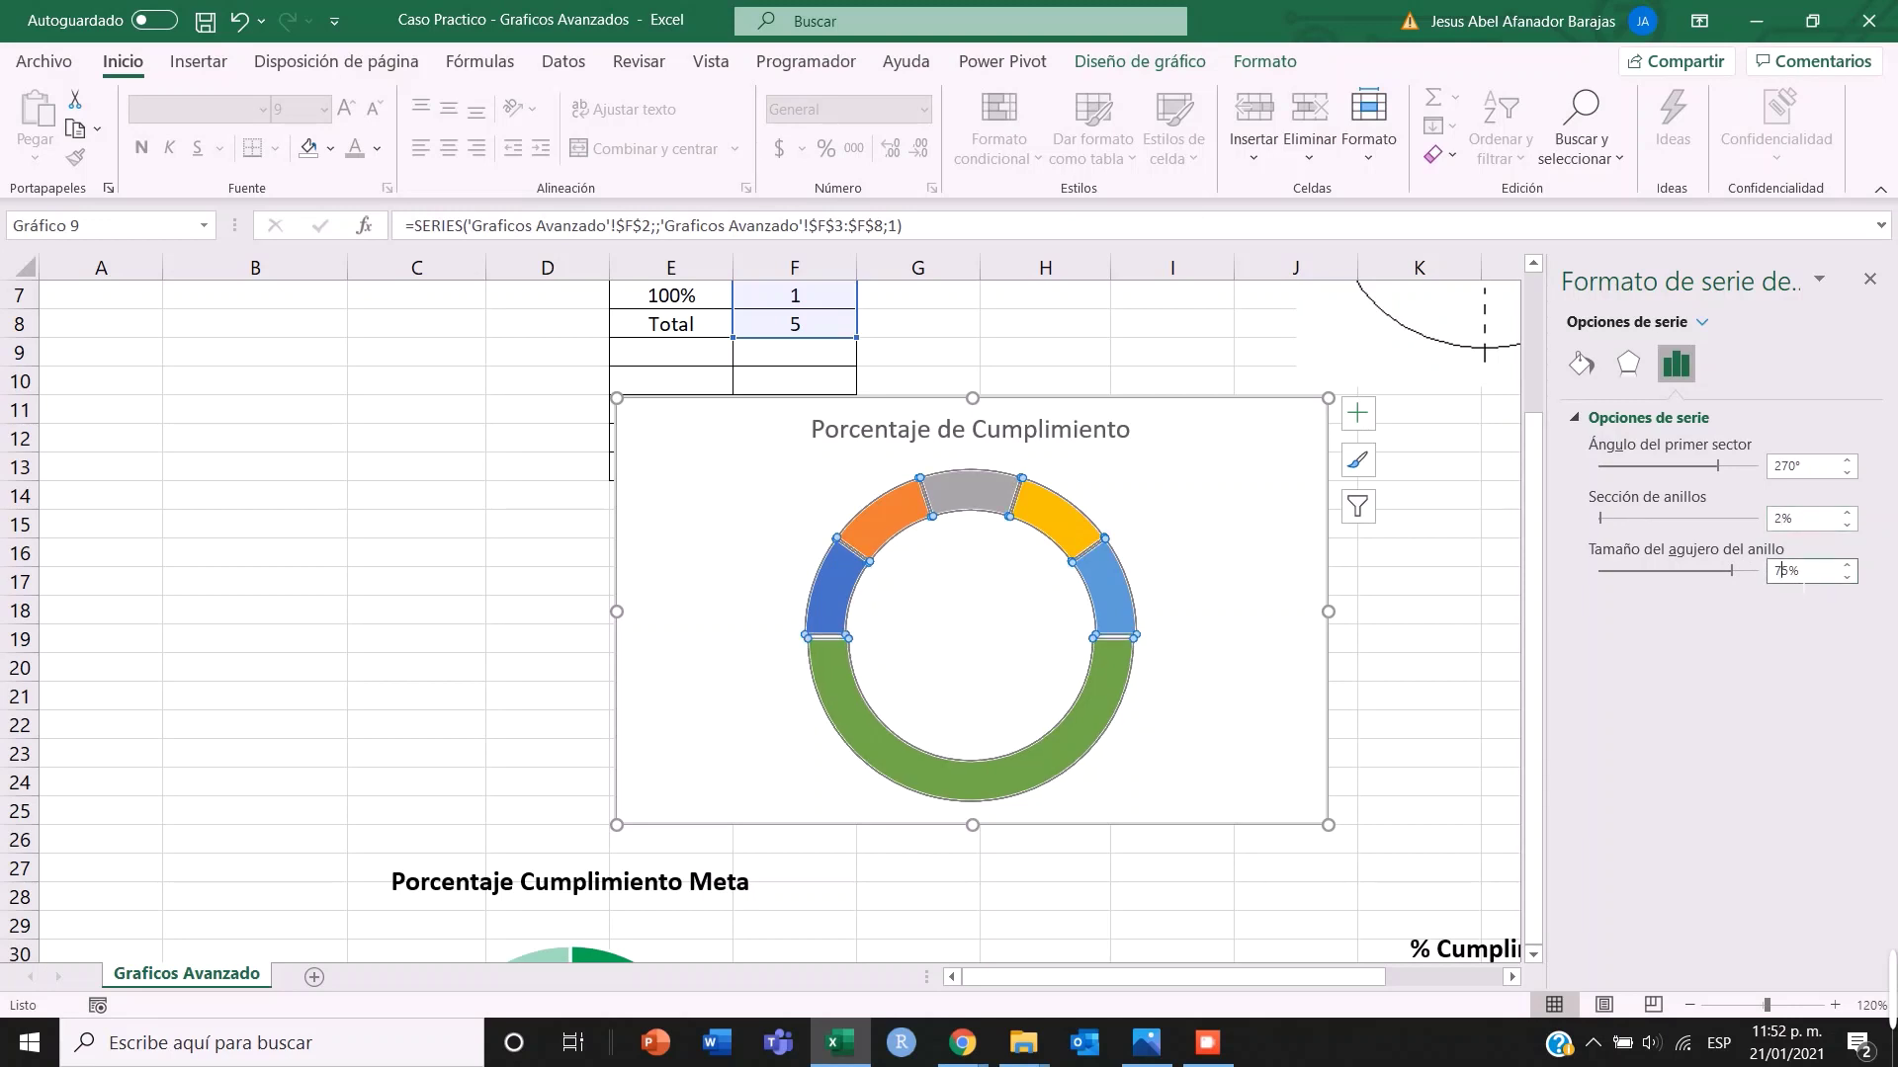
{"action": "left_click_drag", "start_coordinate": [1789, 573], "coordinate": [1774, 573]}
{"action": "type", "text": "60"}
{"action": "left_click", "coordinate": [1303, 725]}
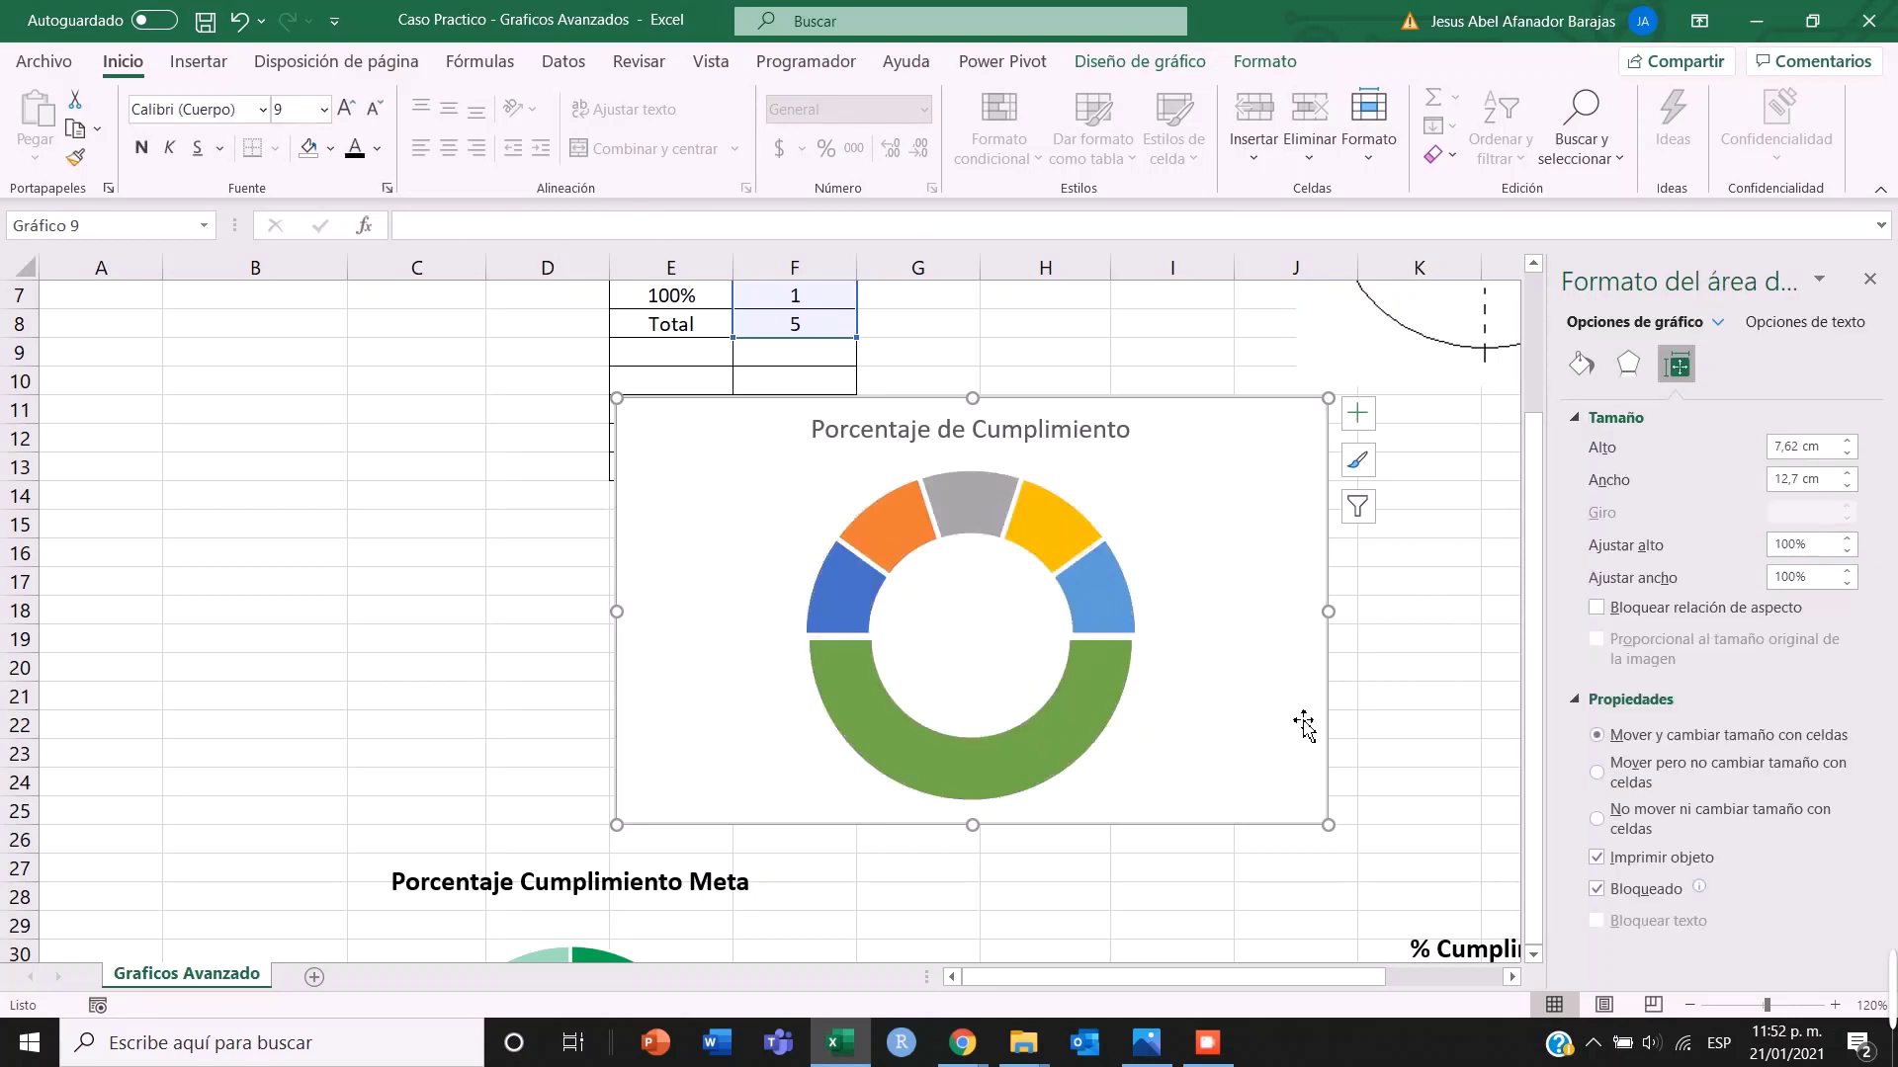
- Review the doughnut series' slice angle, separation and hole size settings against the rotated ring
{"action": "left_click", "coordinate": [1083, 703]}
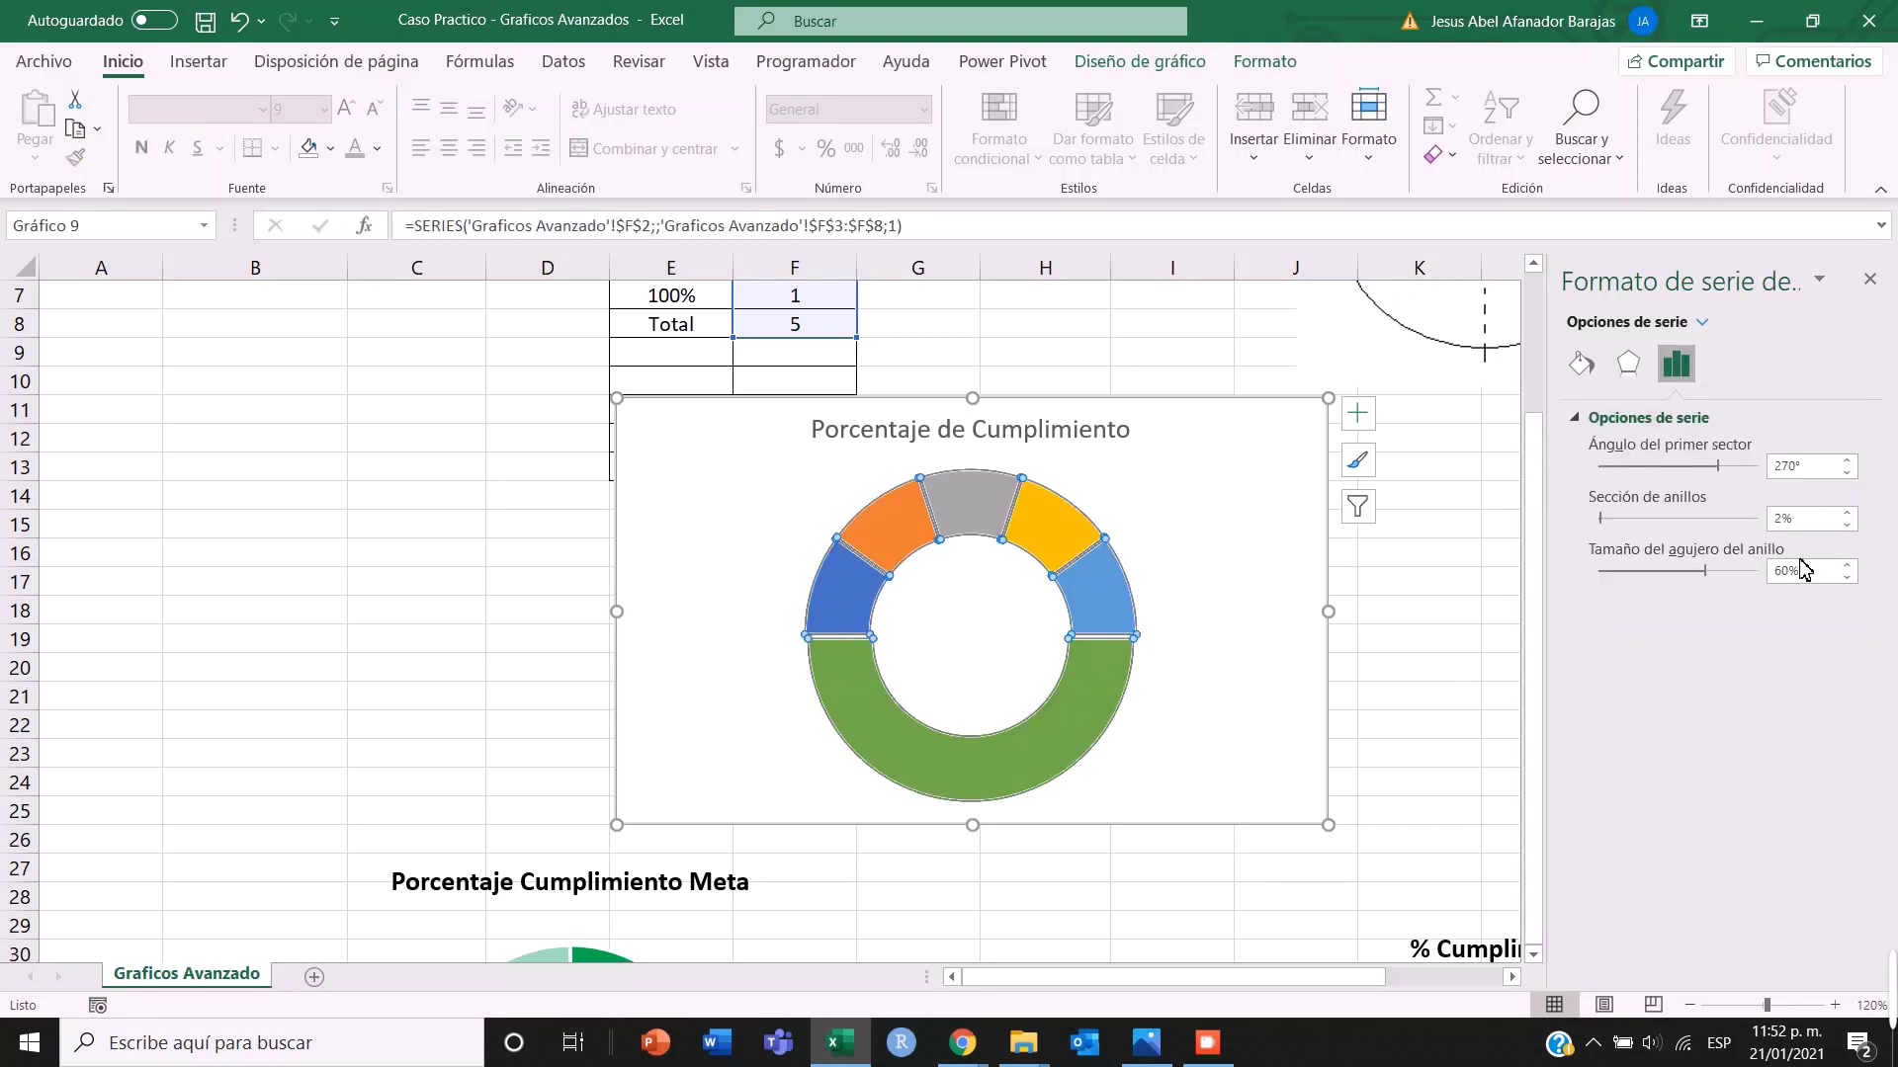
{"action": "left_click_drag", "start_coordinate": [1809, 468], "coordinate": [1769, 473]}
{"action": "left_click", "coordinate": [1438, 638]}
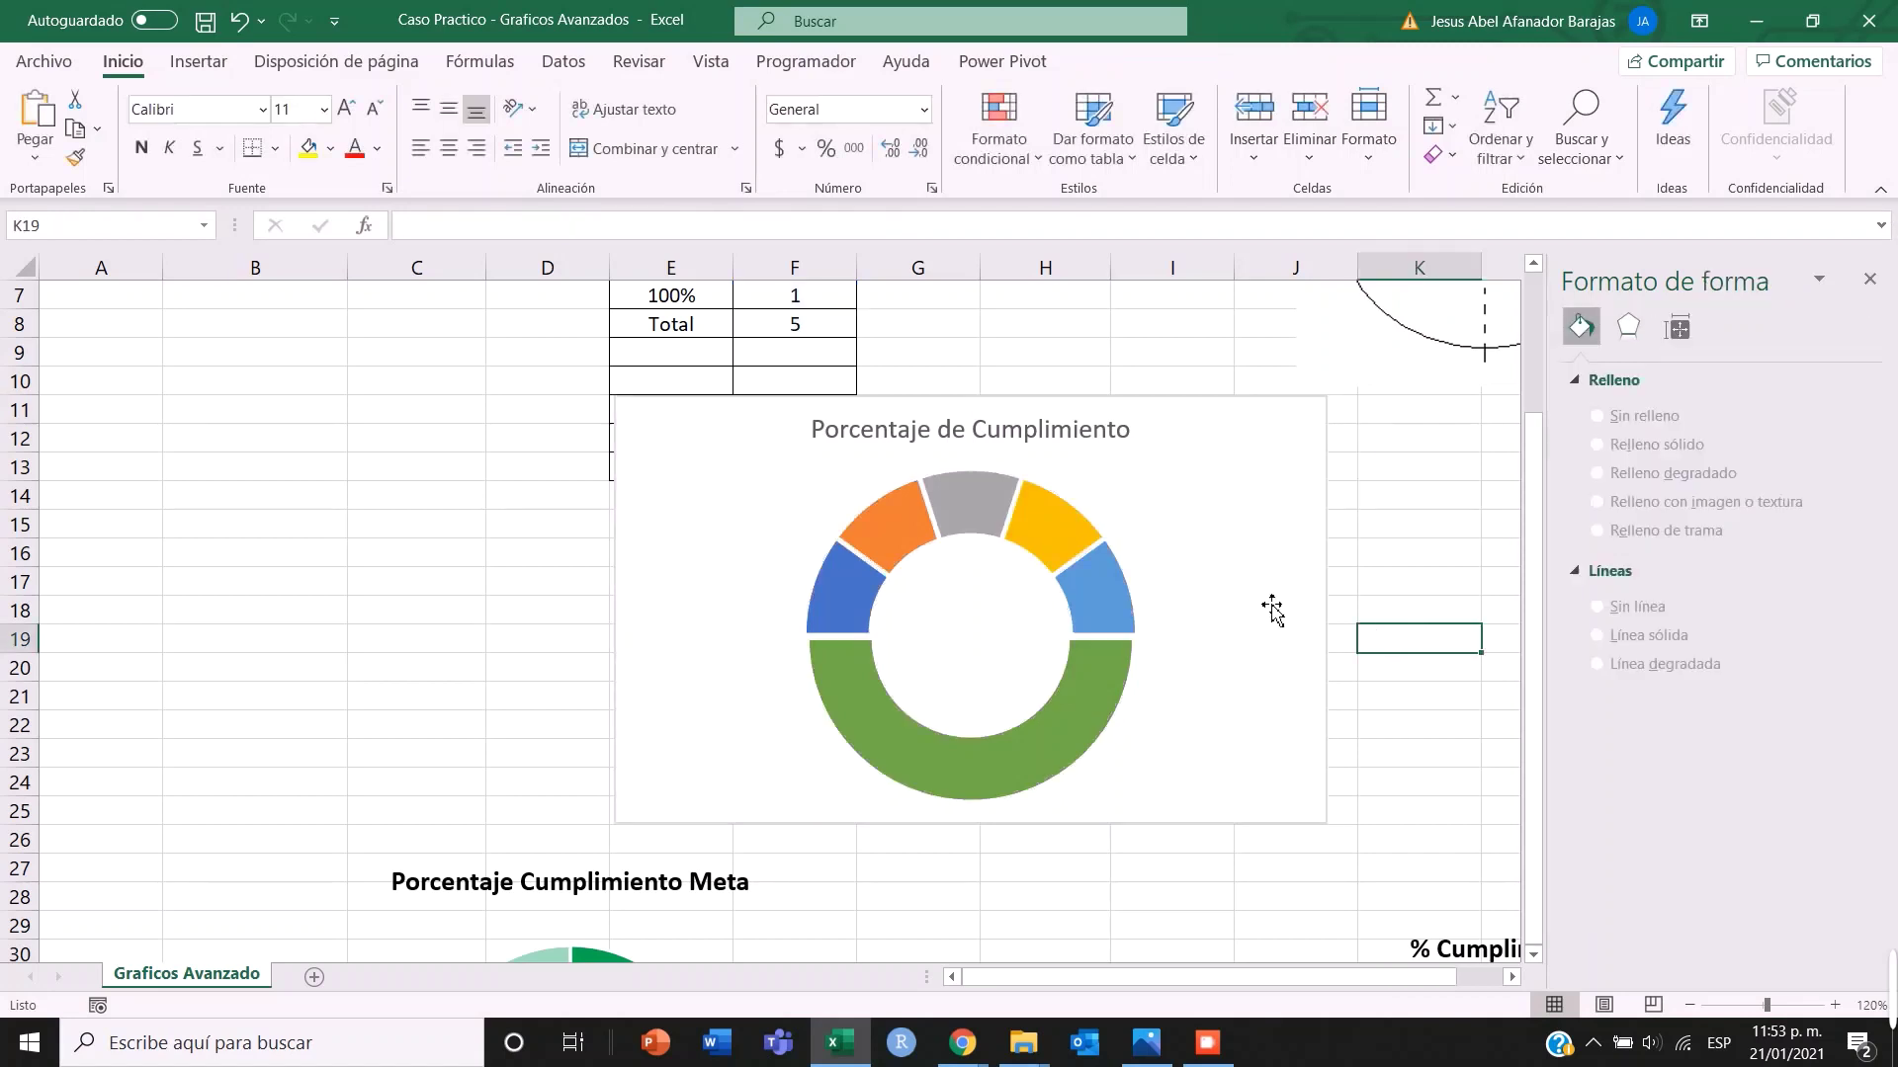
{"action": "left_click", "coordinate": [1094, 695]}
{"action": "left_click", "coordinate": [1427, 666]}
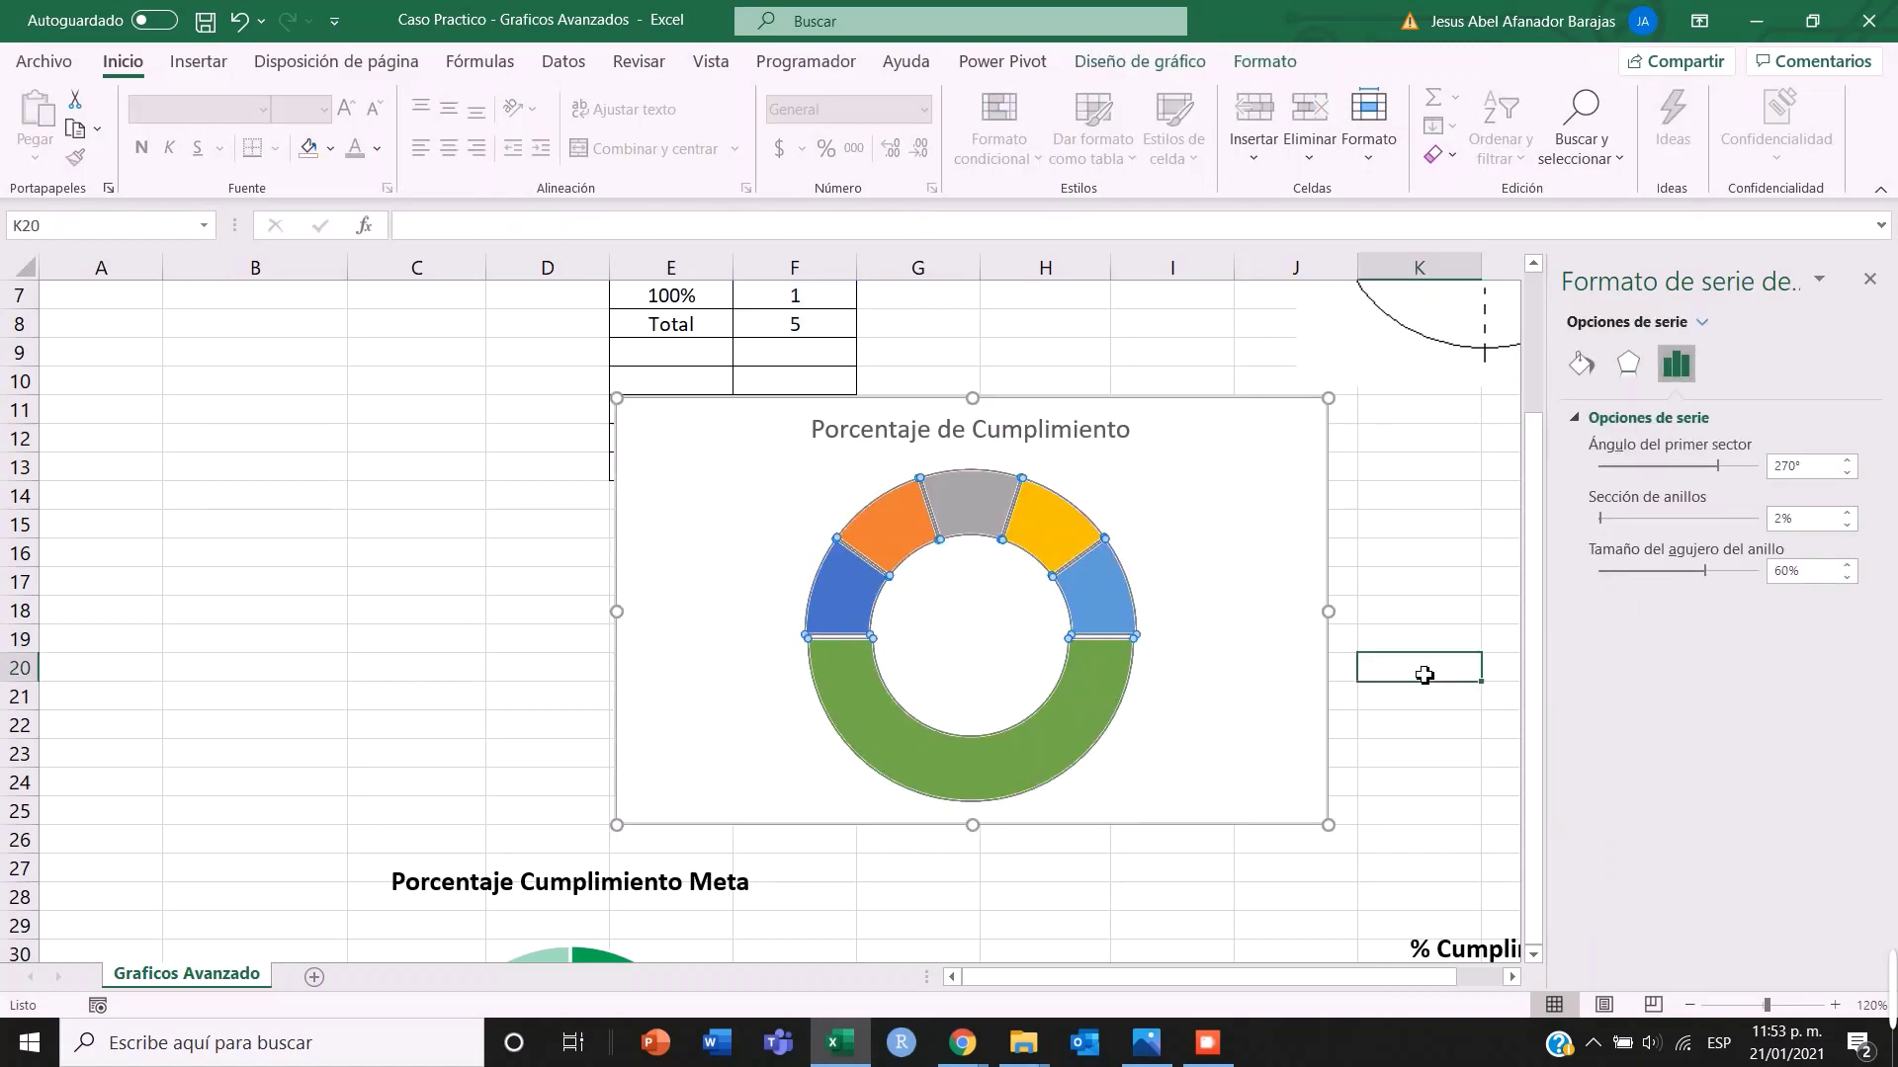
{"action": "left_click", "coordinate": [1114, 699]}
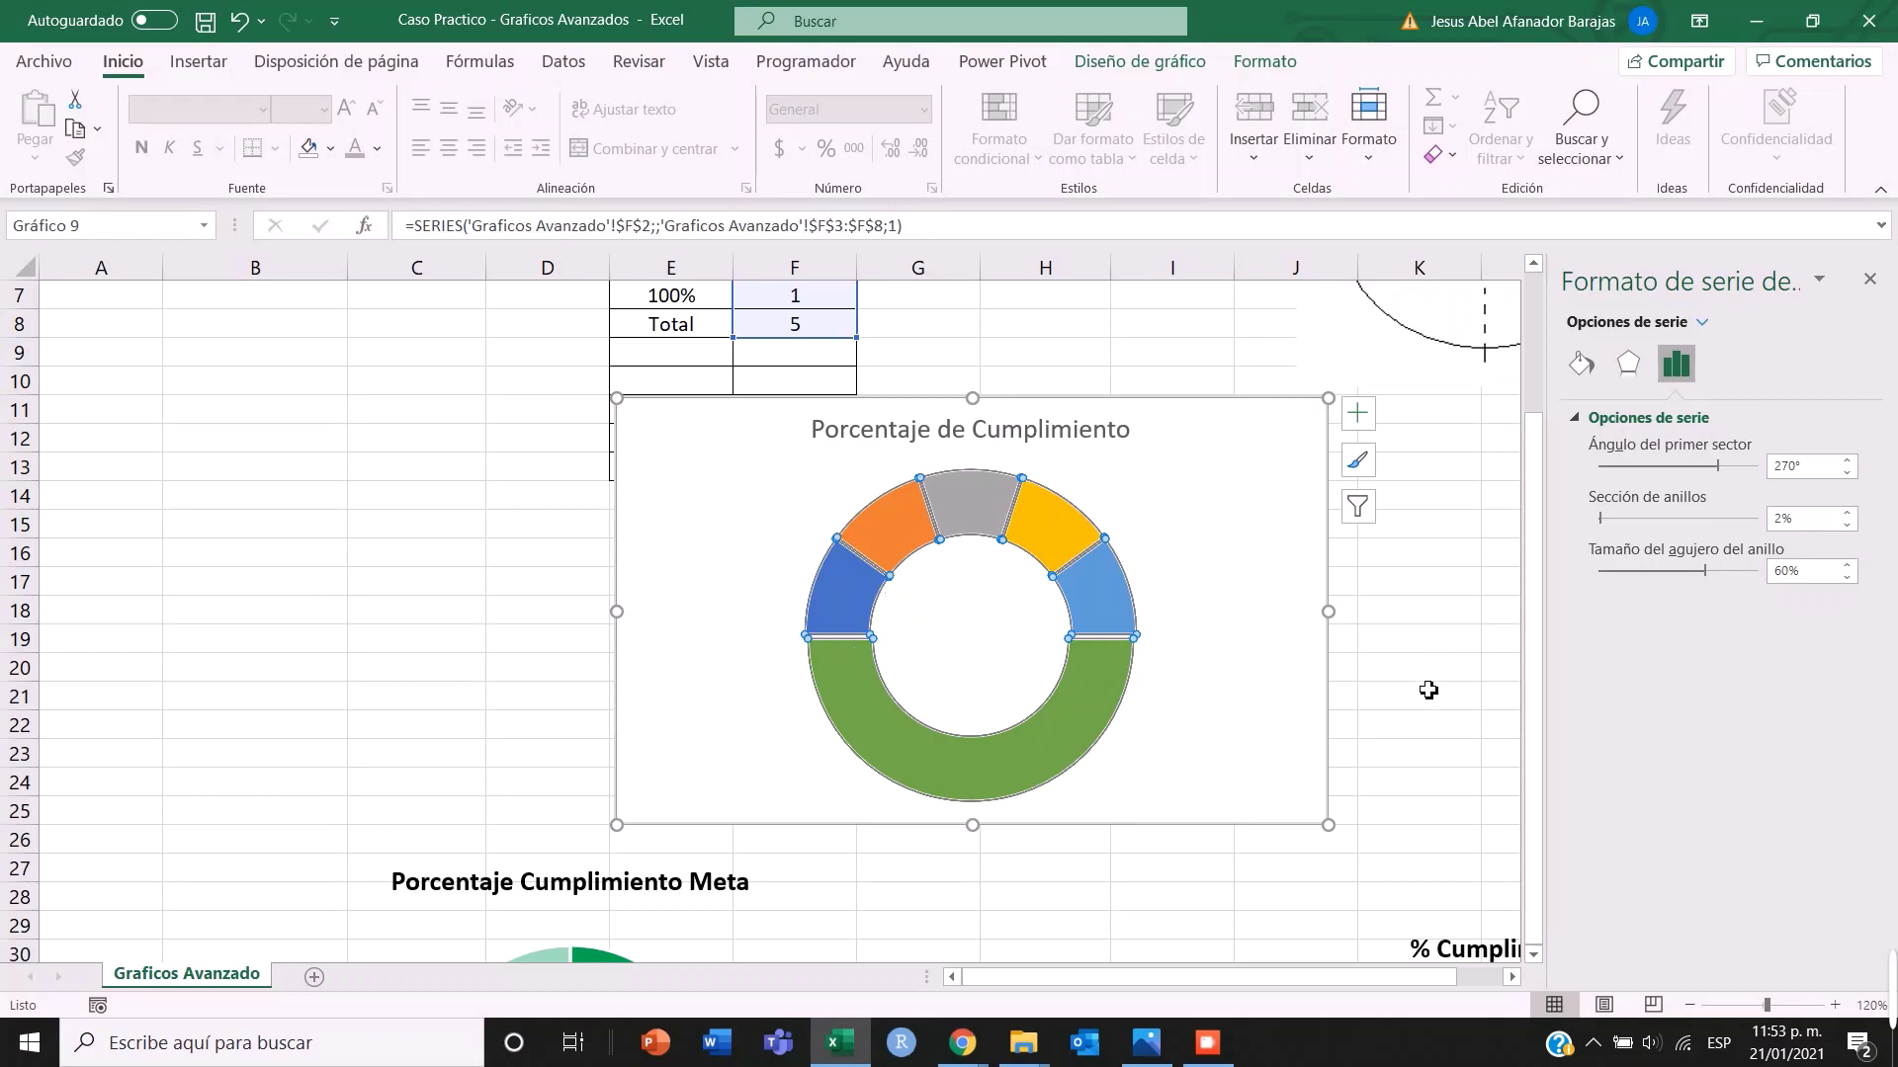
{"action": "left_click", "coordinate": [1413, 642]}
{"action": "left_click", "coordinate": [1423, 470]}
{"action": "left_click", "coordinate": [1415, 633]}
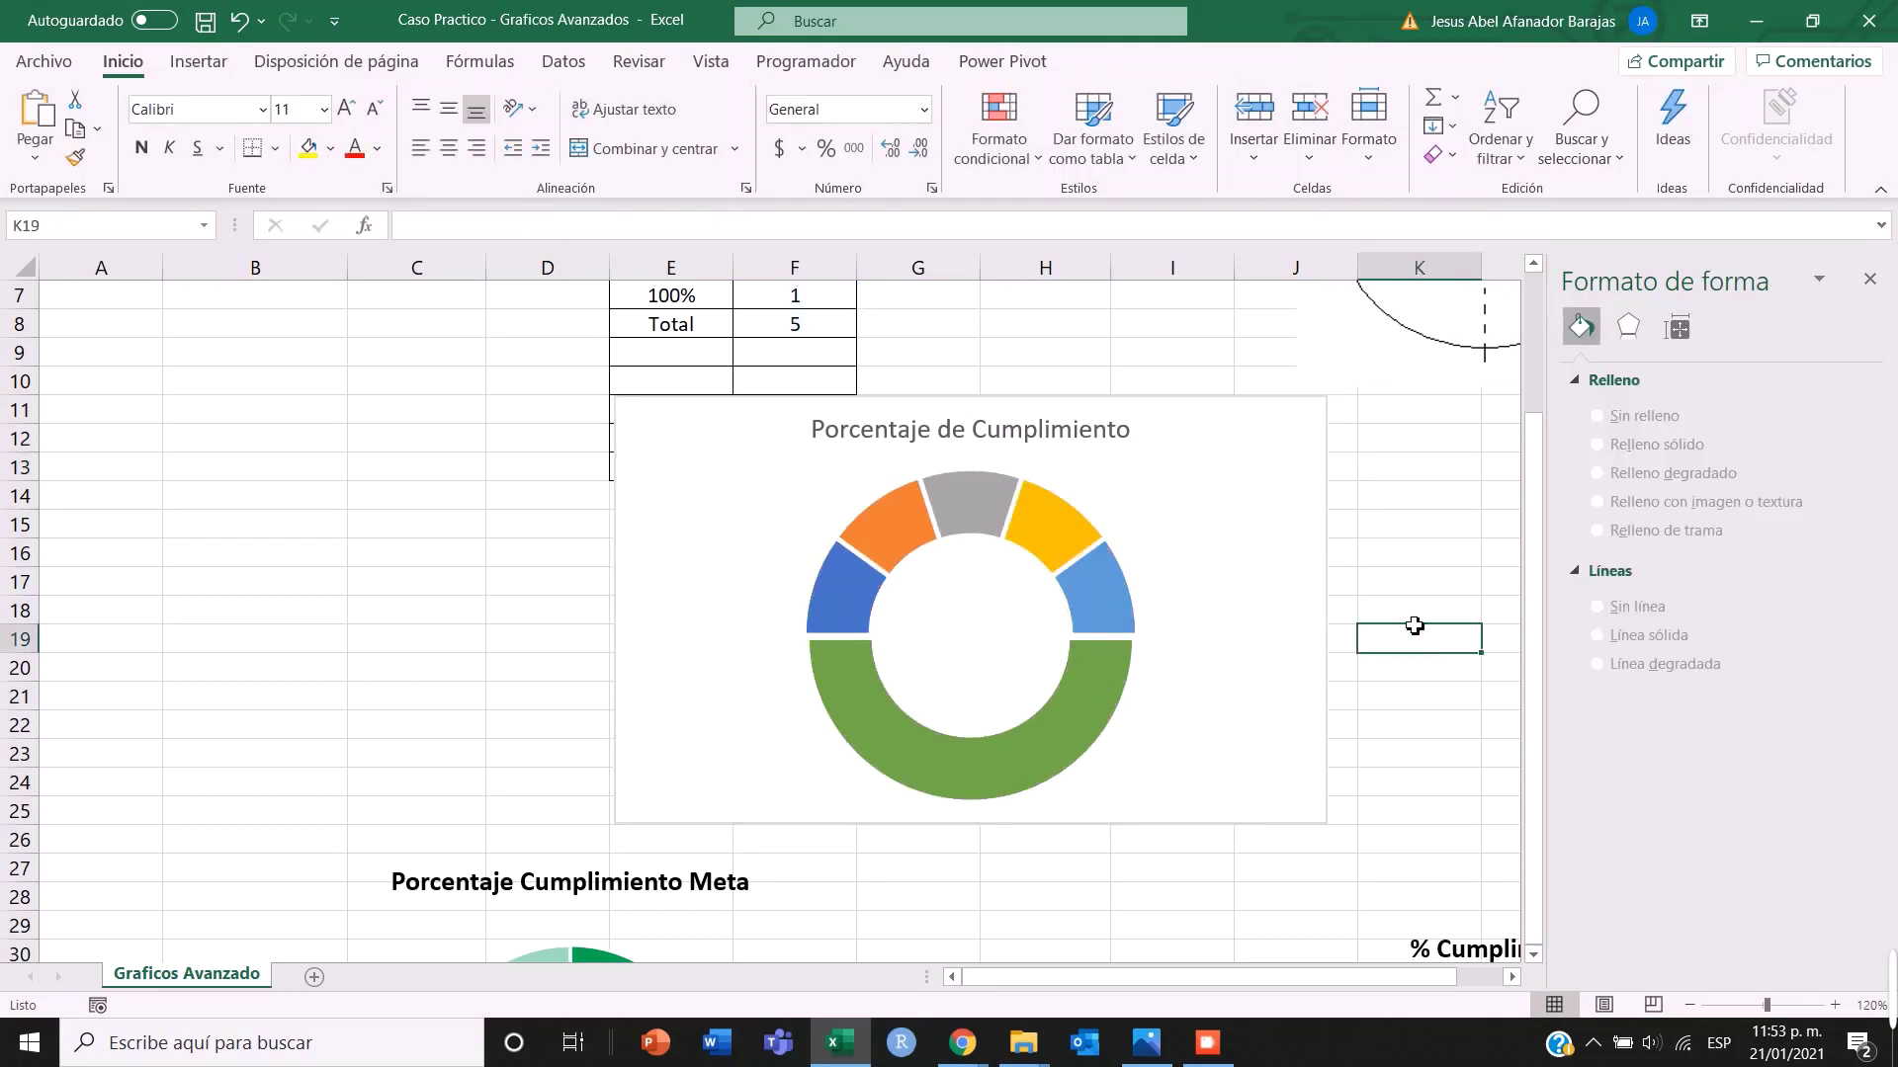
- Remove the fill from the green lower-half segment of the Escala doughnut, using the no-fill option
{"action": "left_click", "coordinate": [858, 675]}
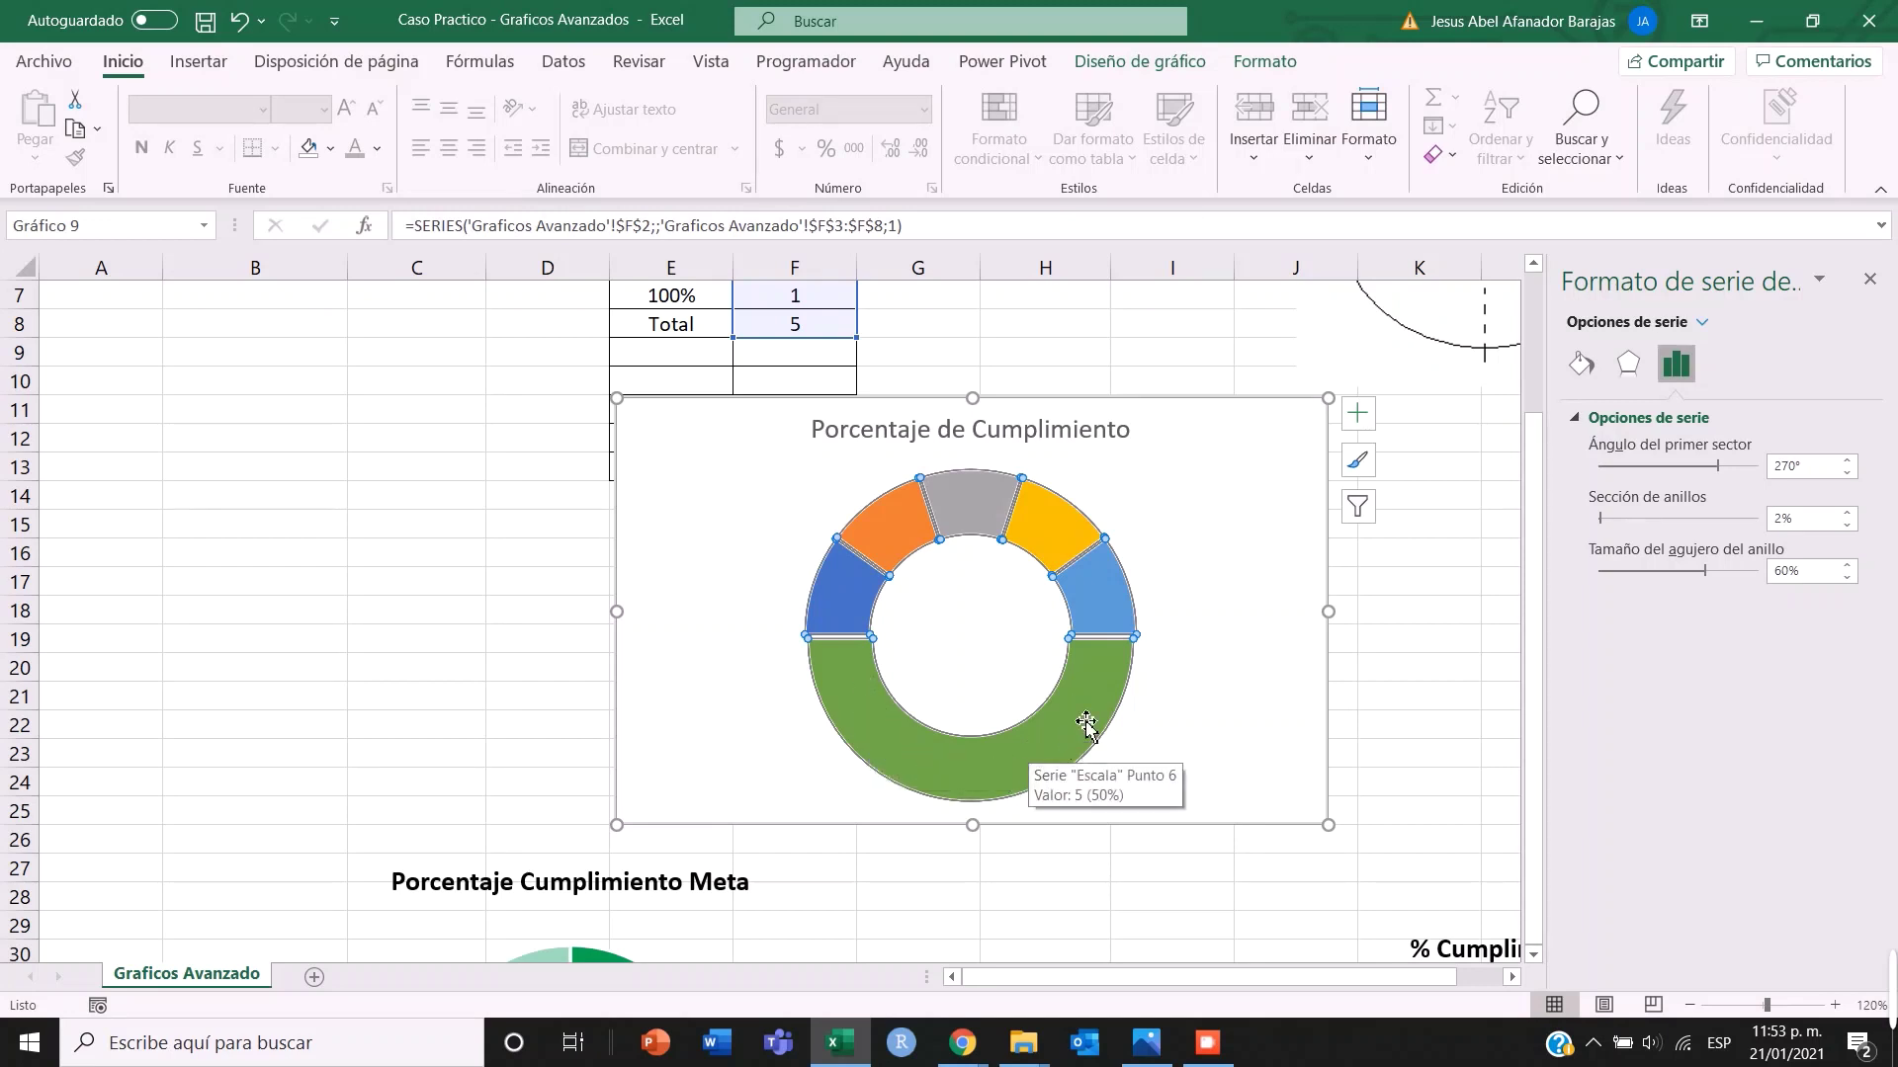
{"action": "left_click", "coordinate": [888, 740]}
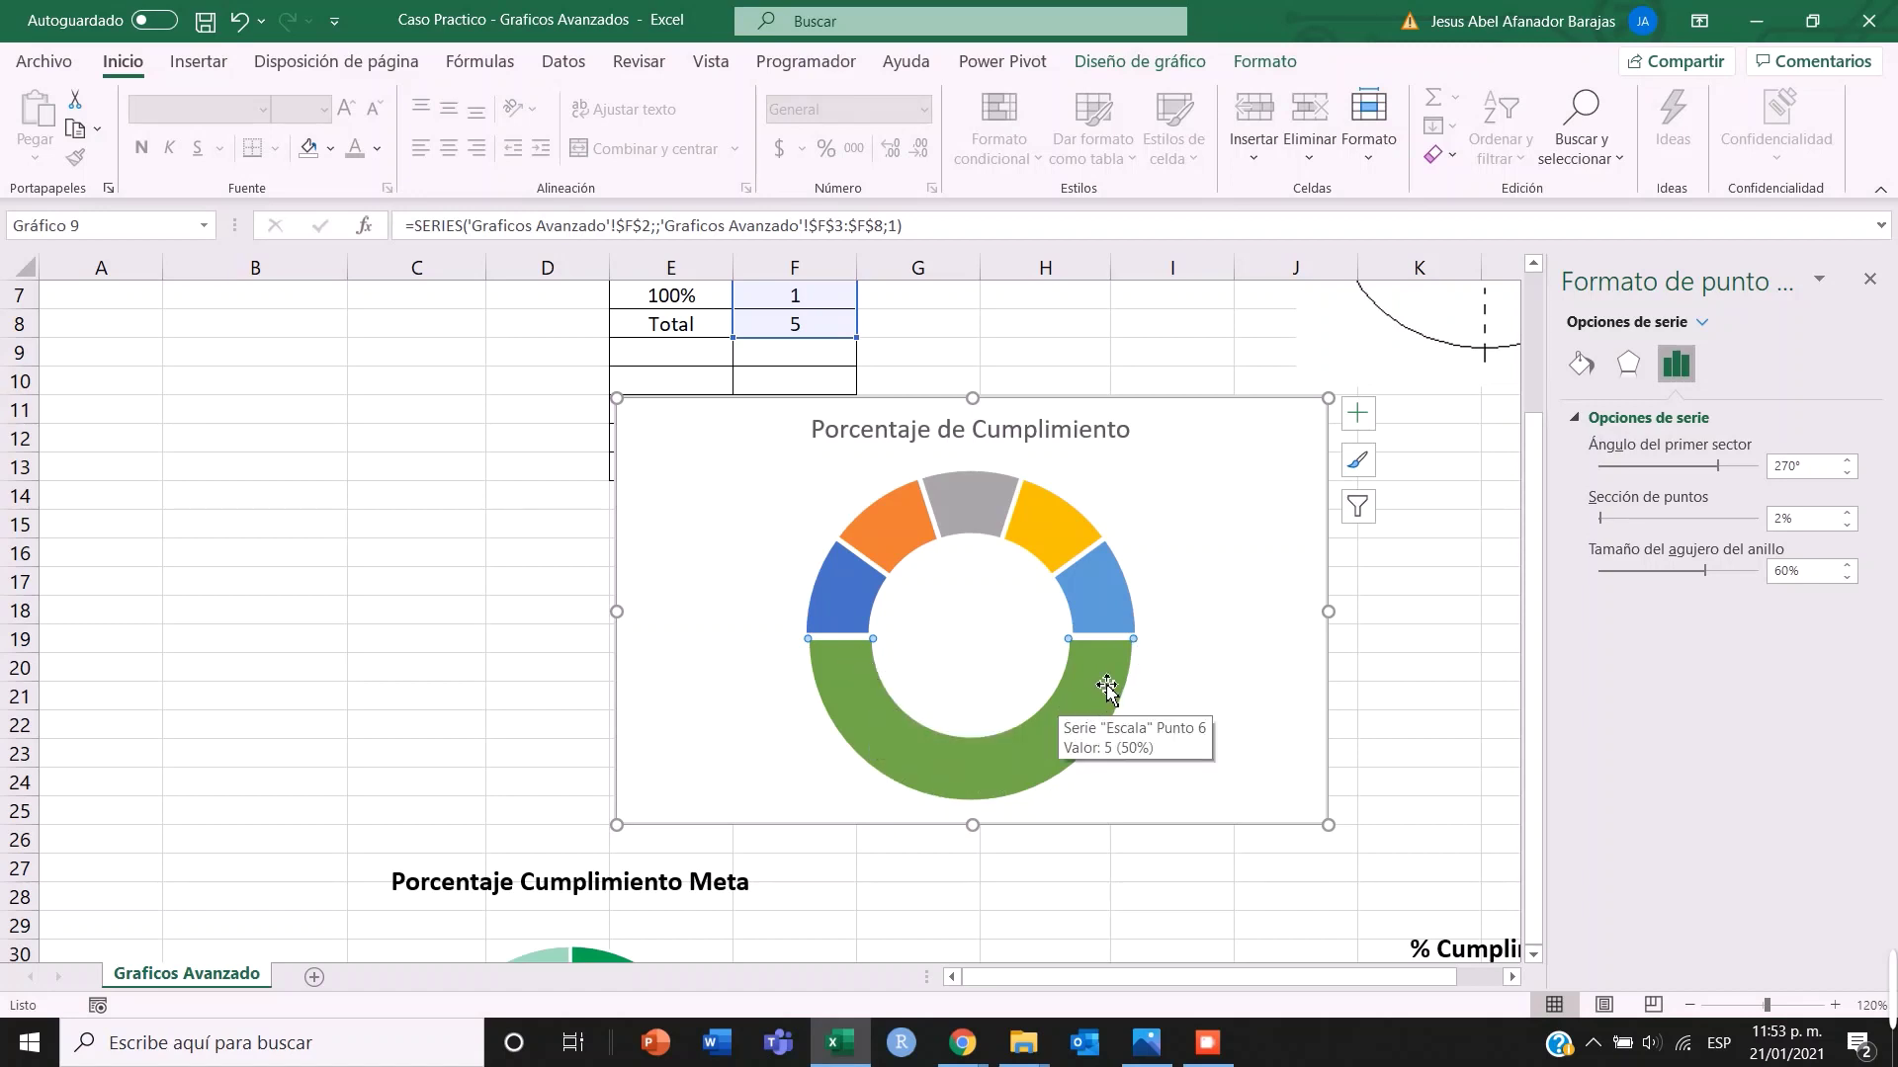
{"action": "right_click", "coordinate": [1097, 674]}
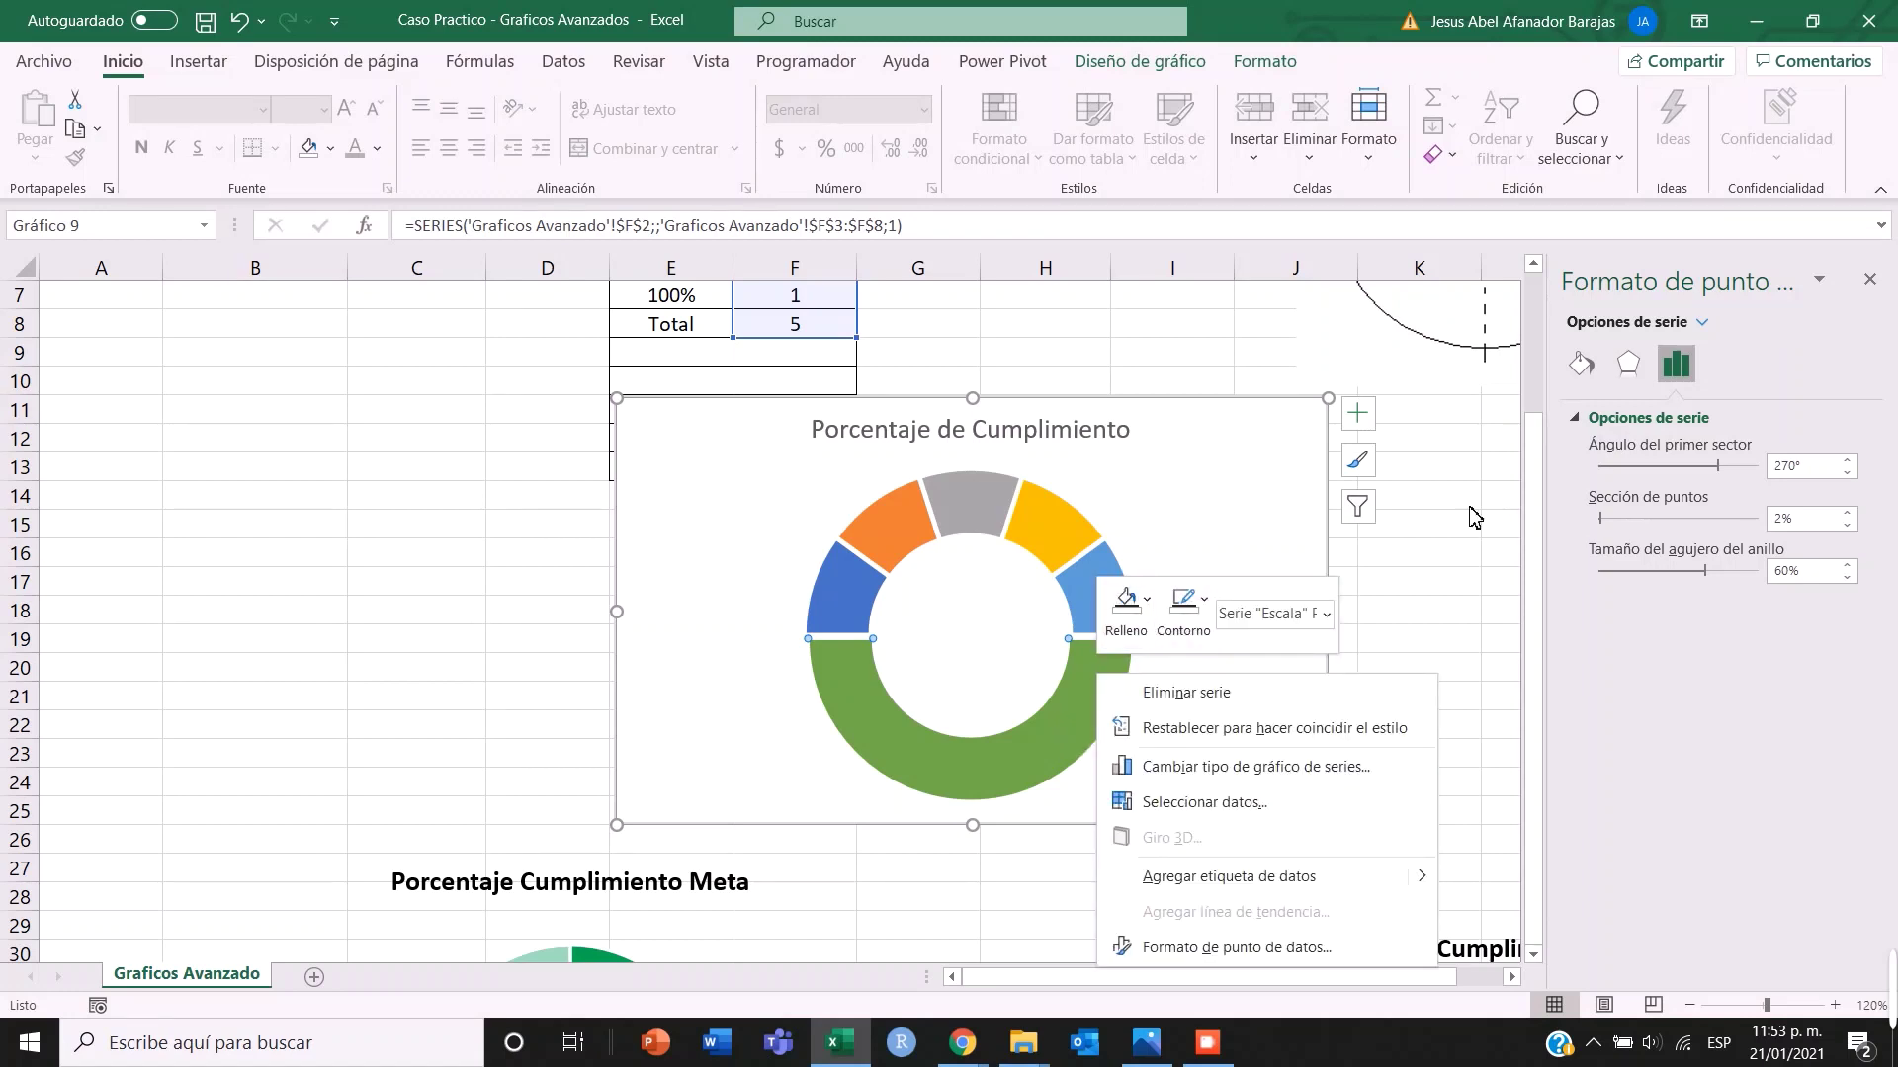
{"action": "left_click", "coordinate": [1146, 623]}
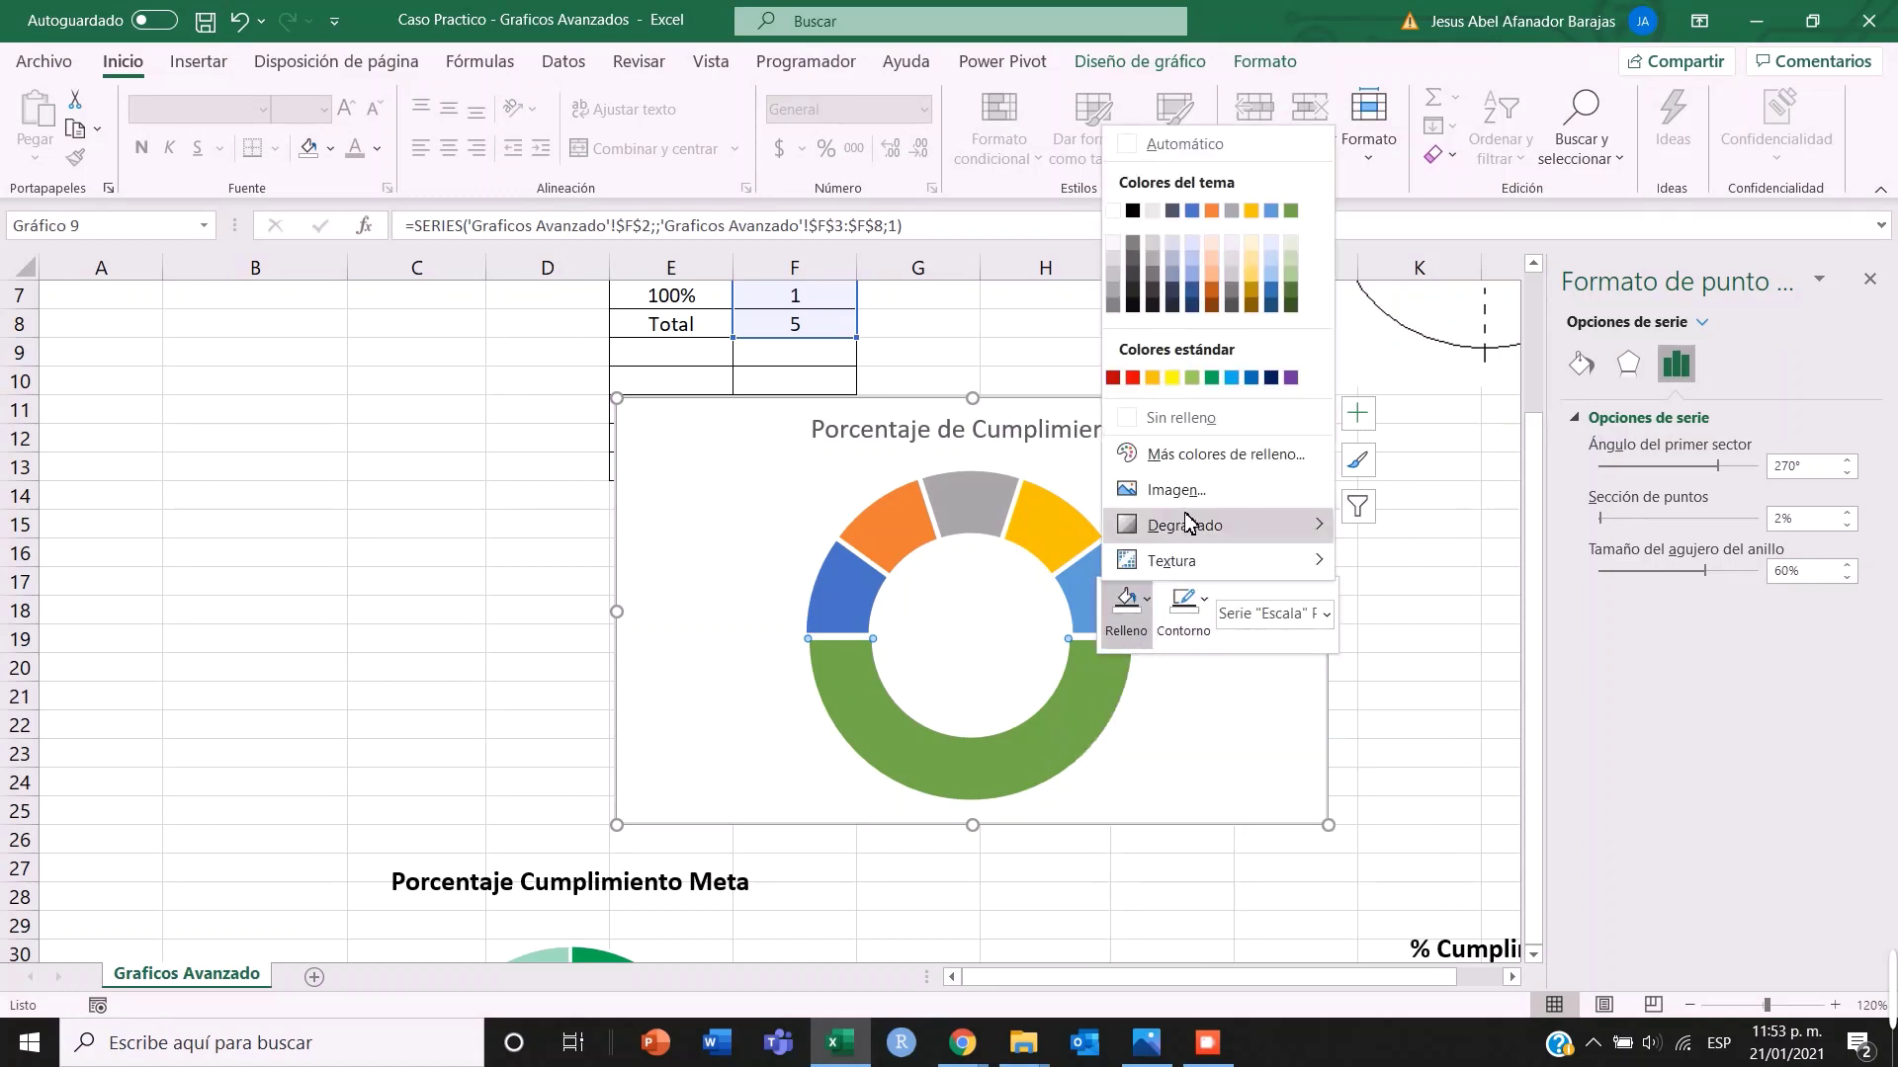
{"action": "left_click", "coordinate": [1189, 617]}
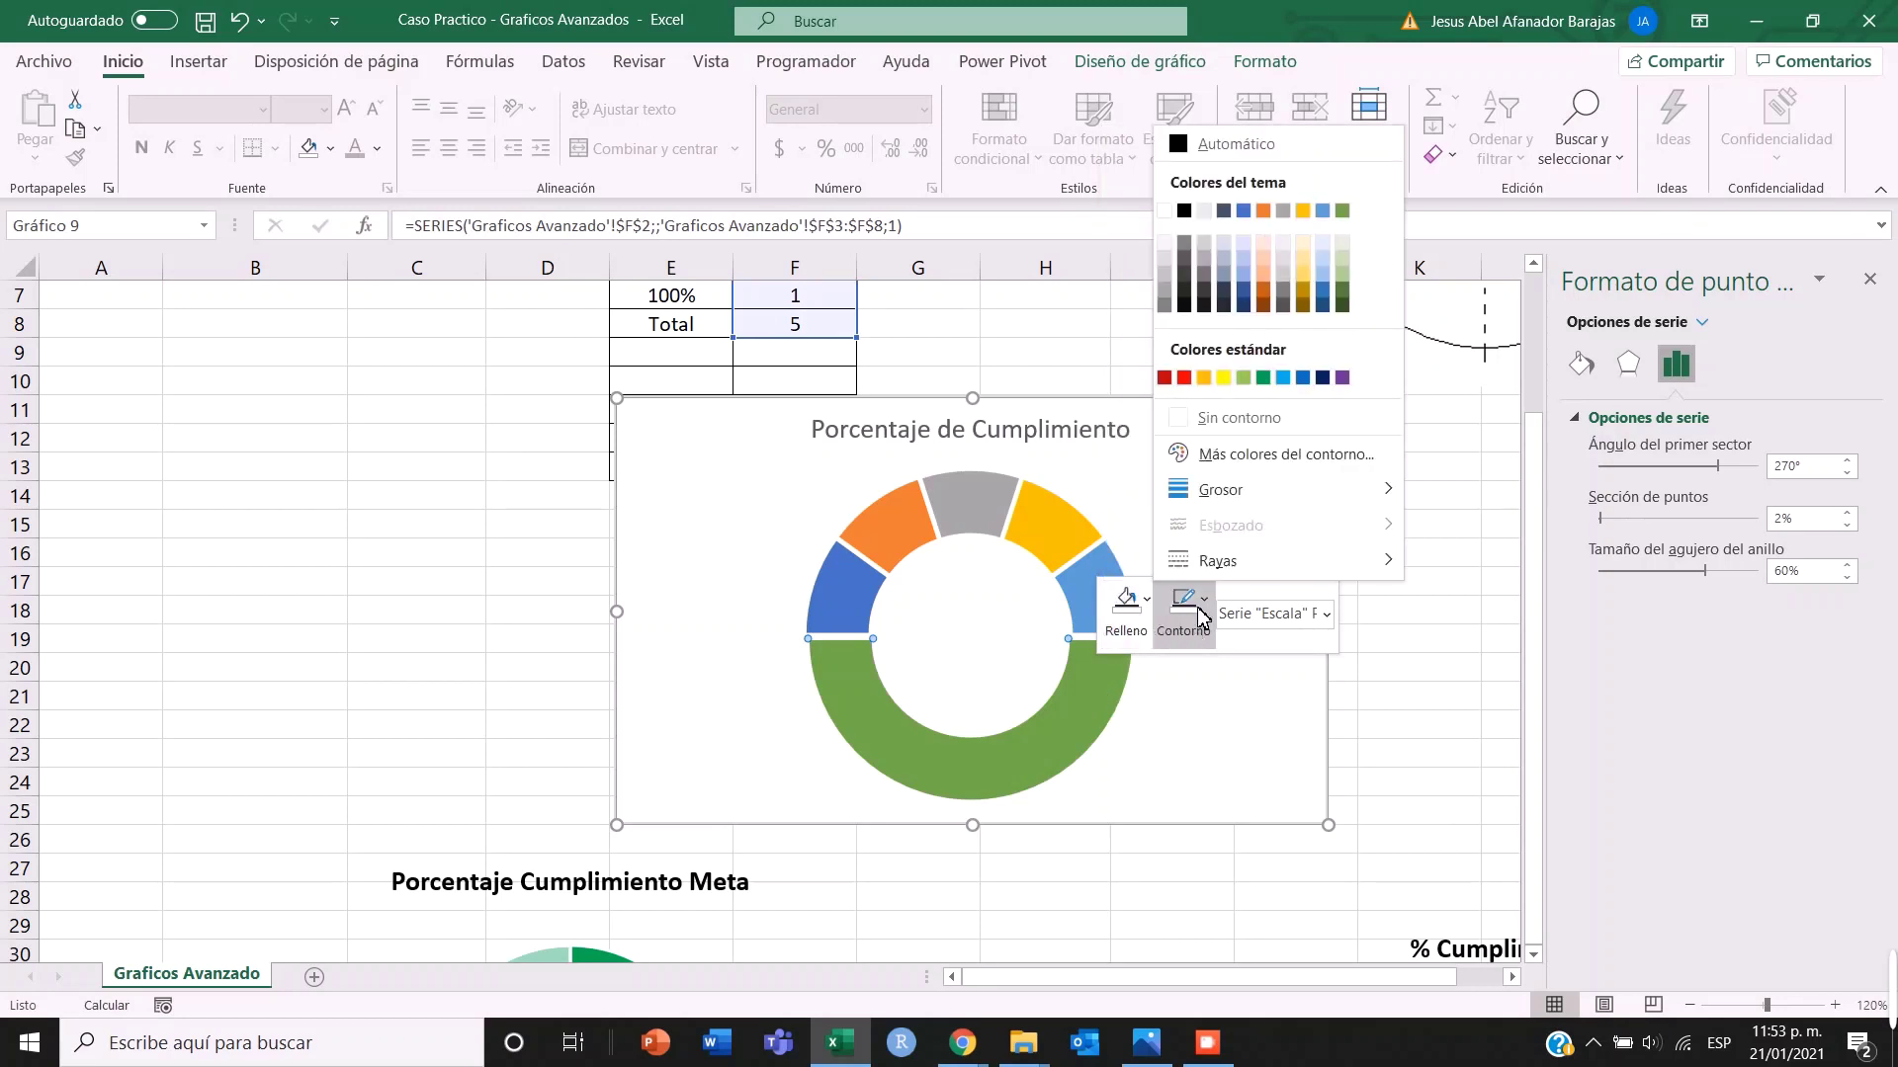
{"action": "left_click", "coordinate": [1082, 717]}
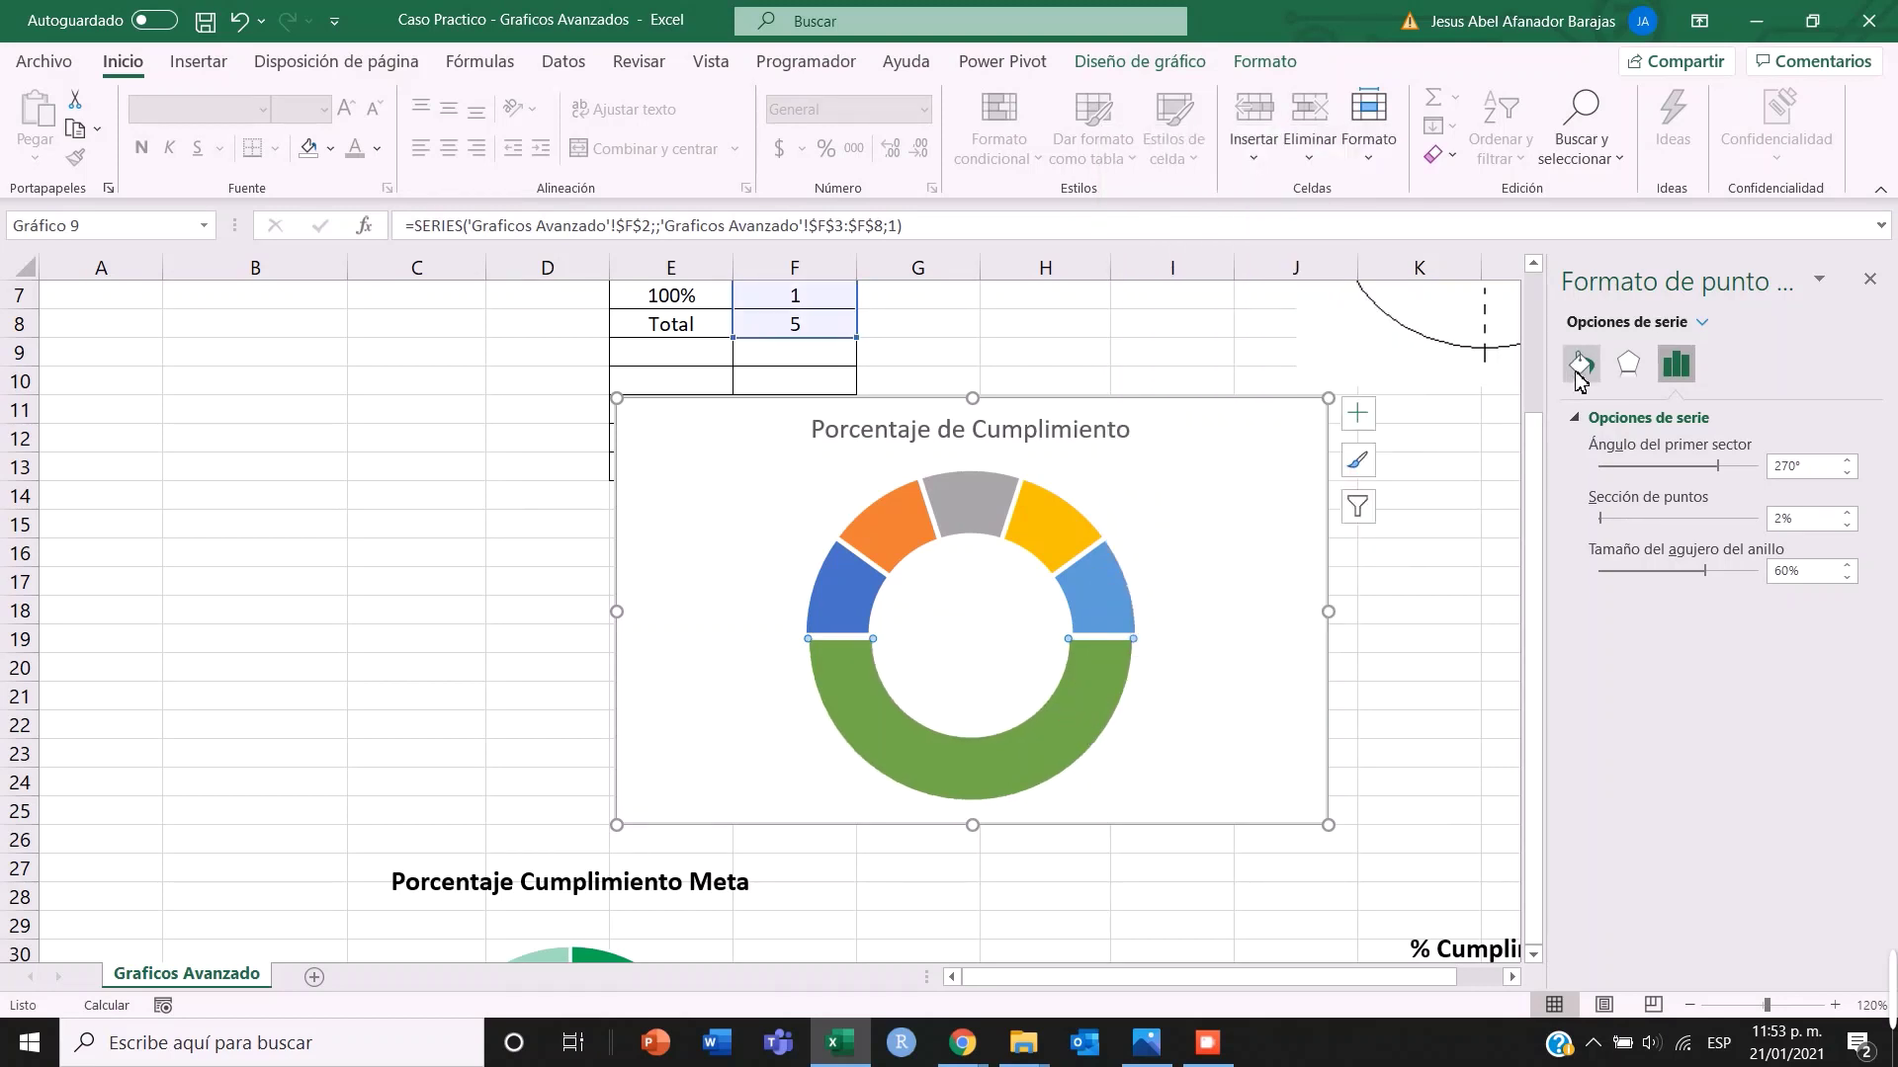
{"action": "right_click", "coordinate": [1048, 737]}
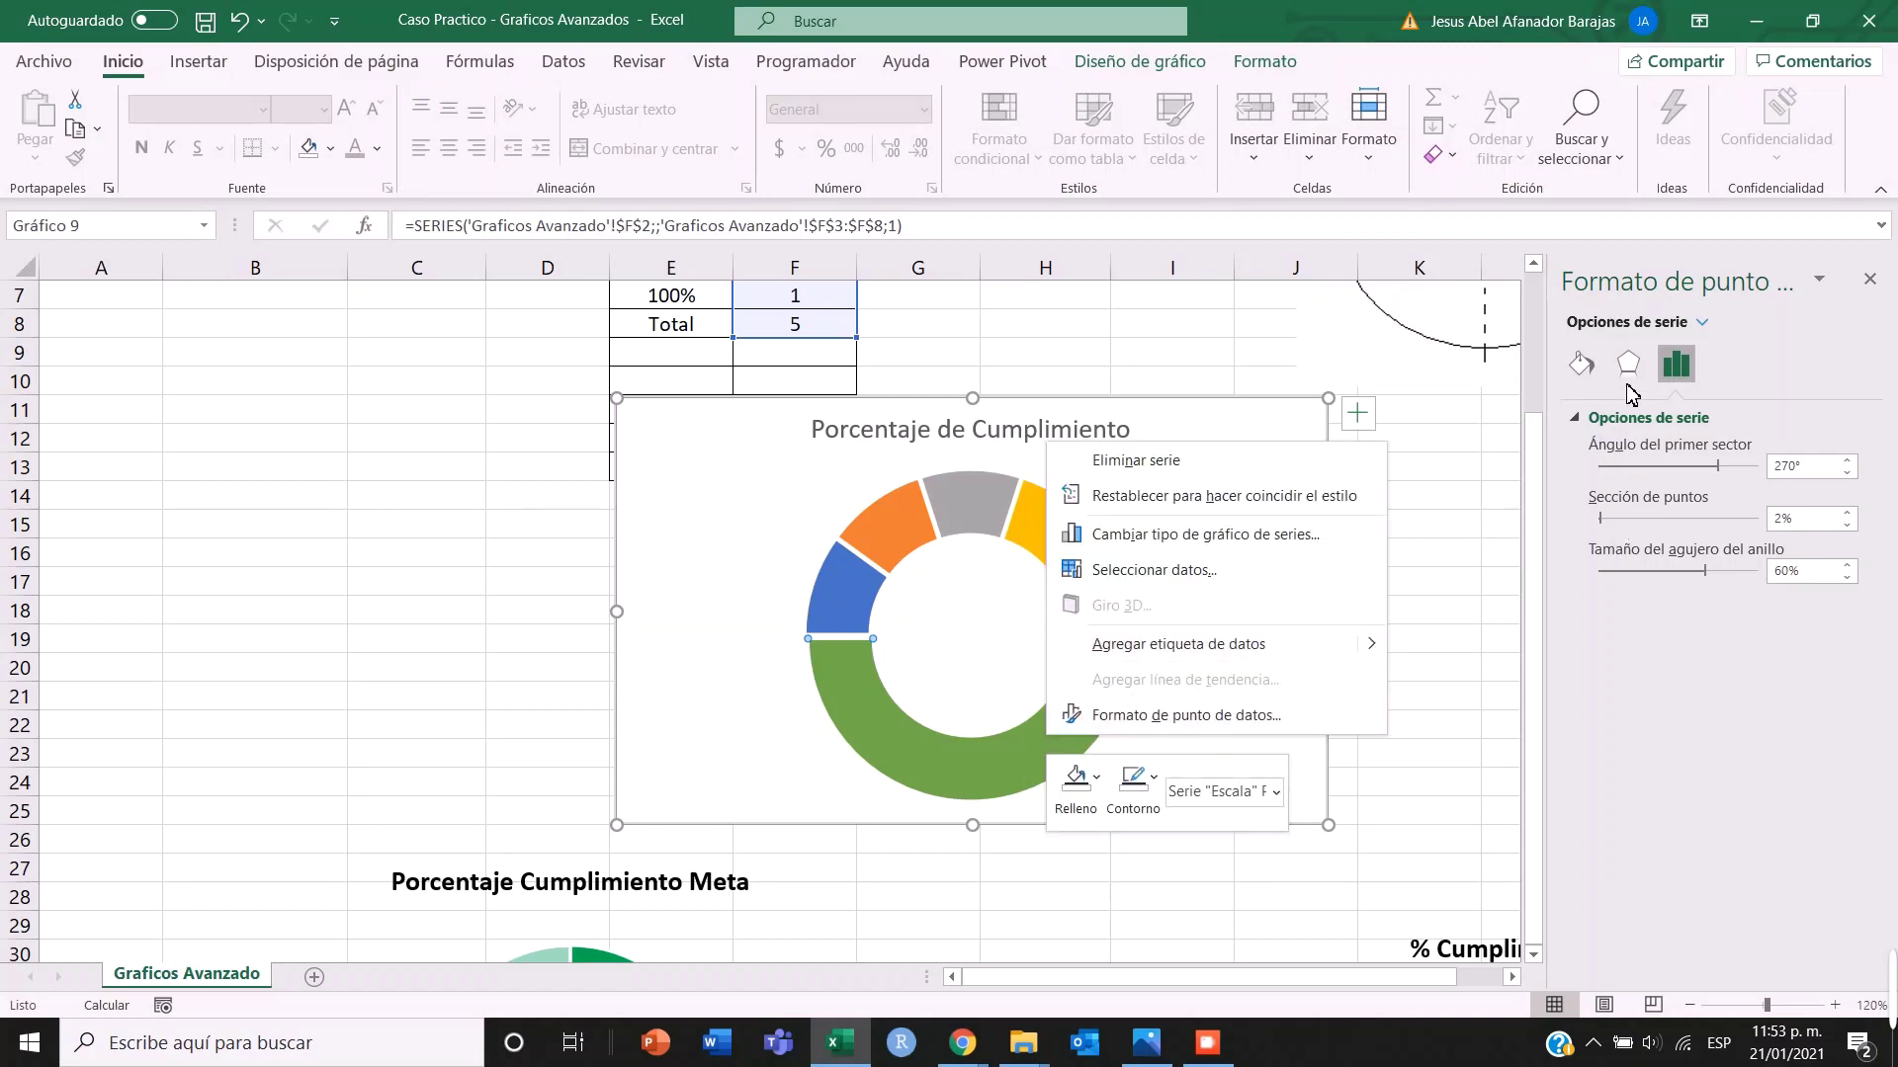
{"action": "left_click", "coordinate": [1584, 381]}
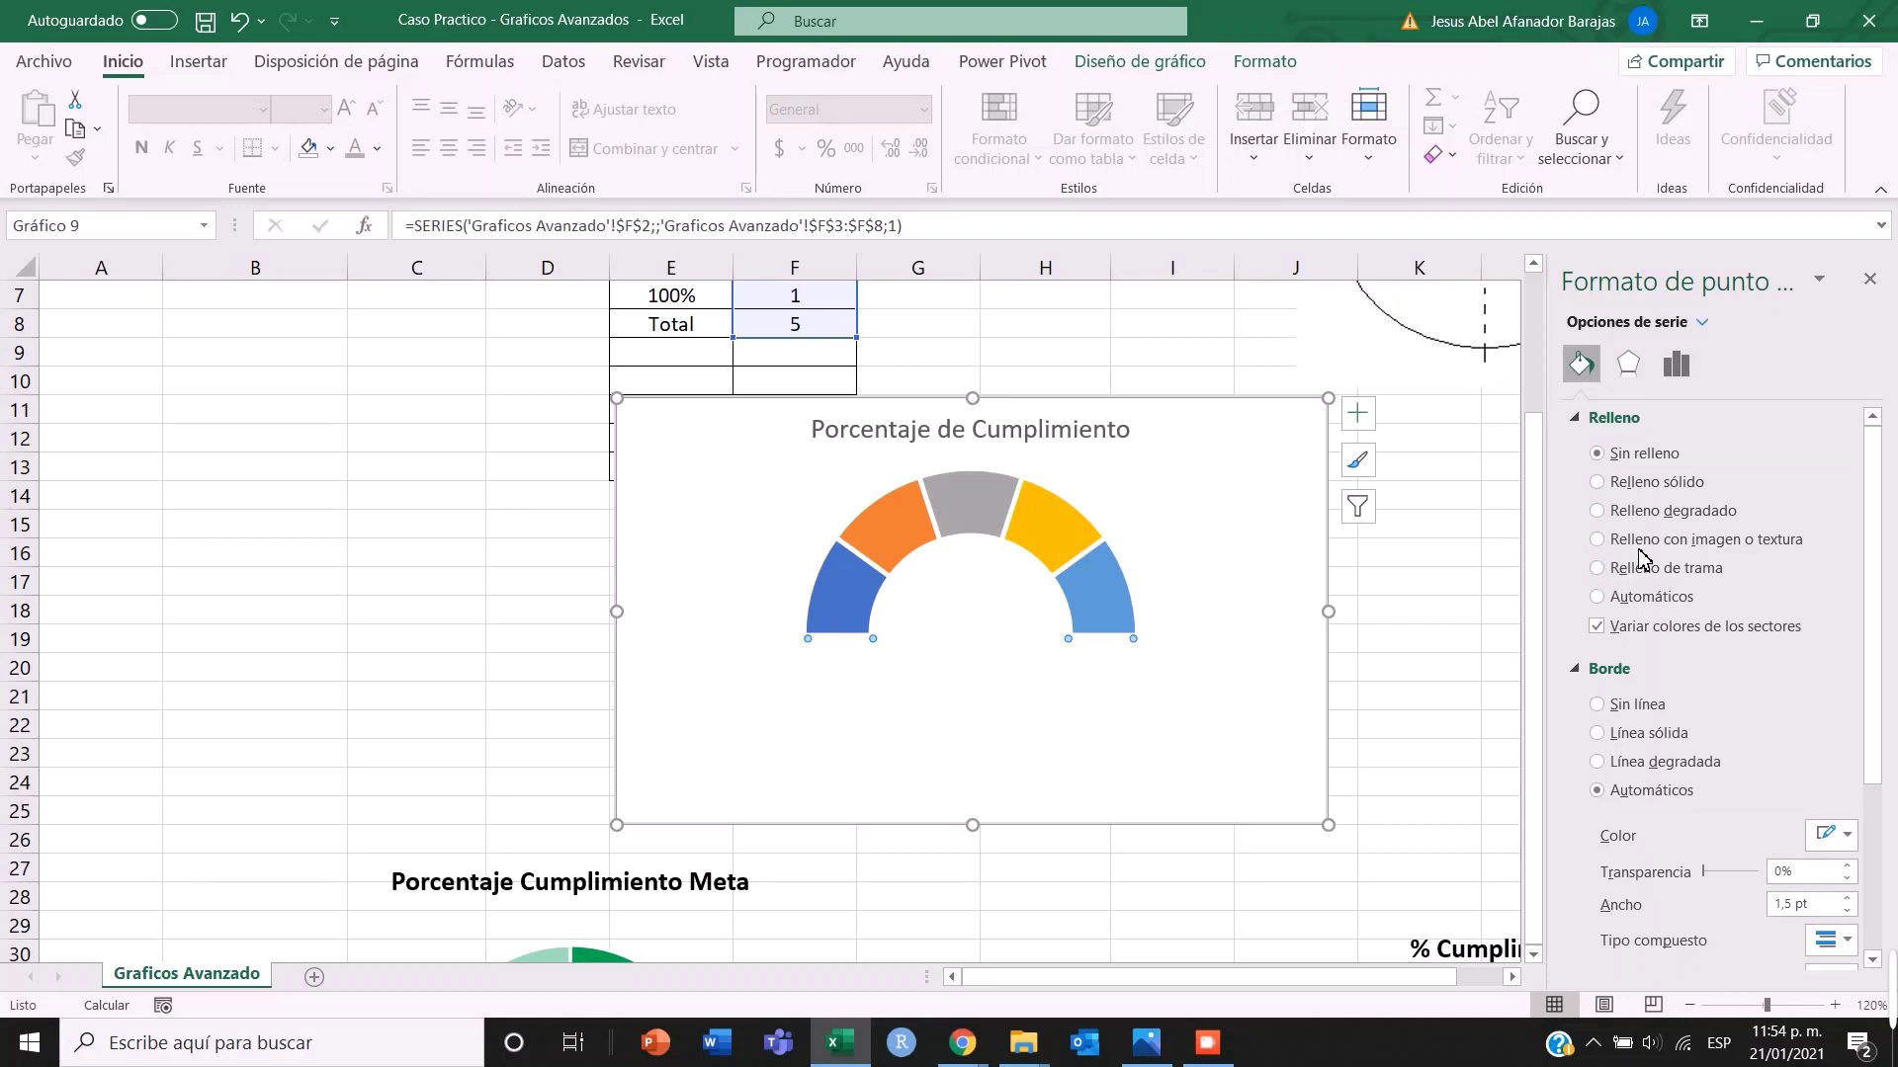
- Set the border of the doughnut's lower-half segment to no line
{"action": "left_click", "coordinate": [1638, 371]}
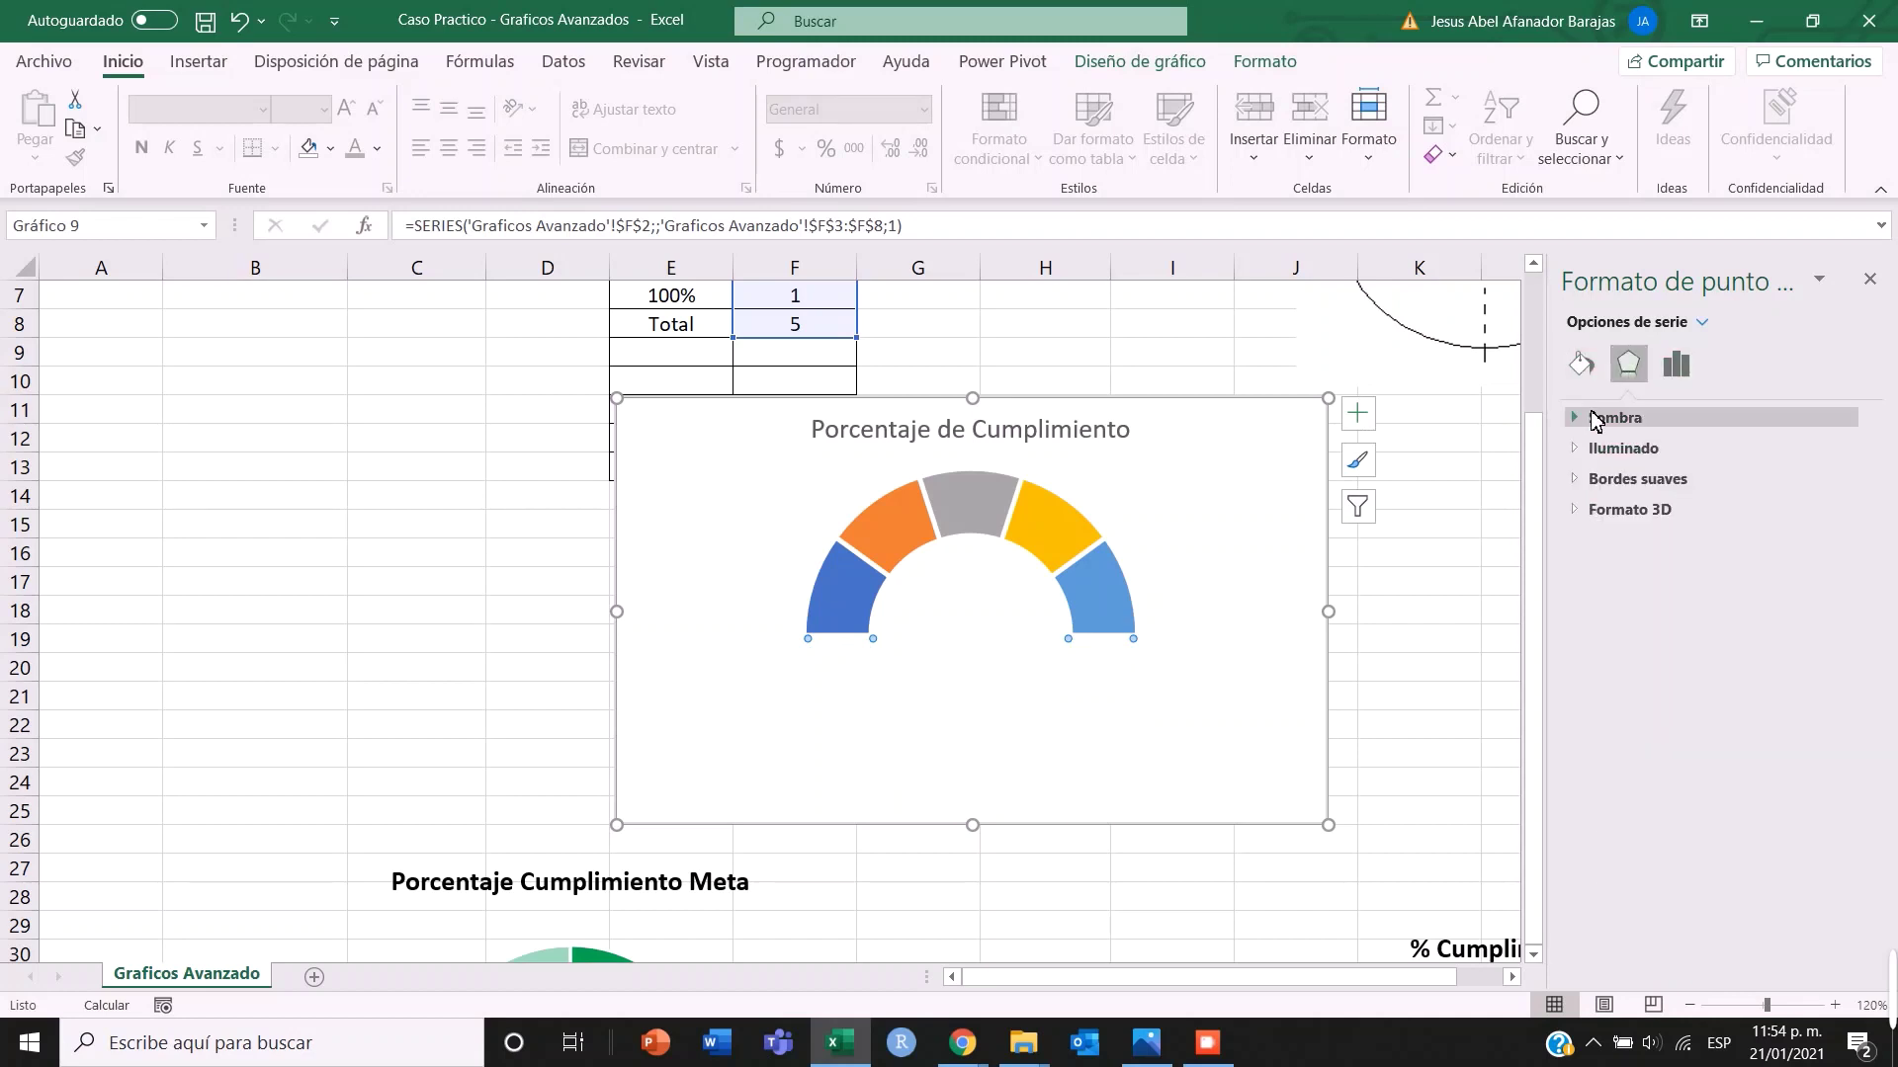
{"action": "left_click", "coordinate": [1582, 364]}
{"action": "scroll", "coordinate": [1617, 652], "scroll_direction": "down", "scroll_amount": 1}
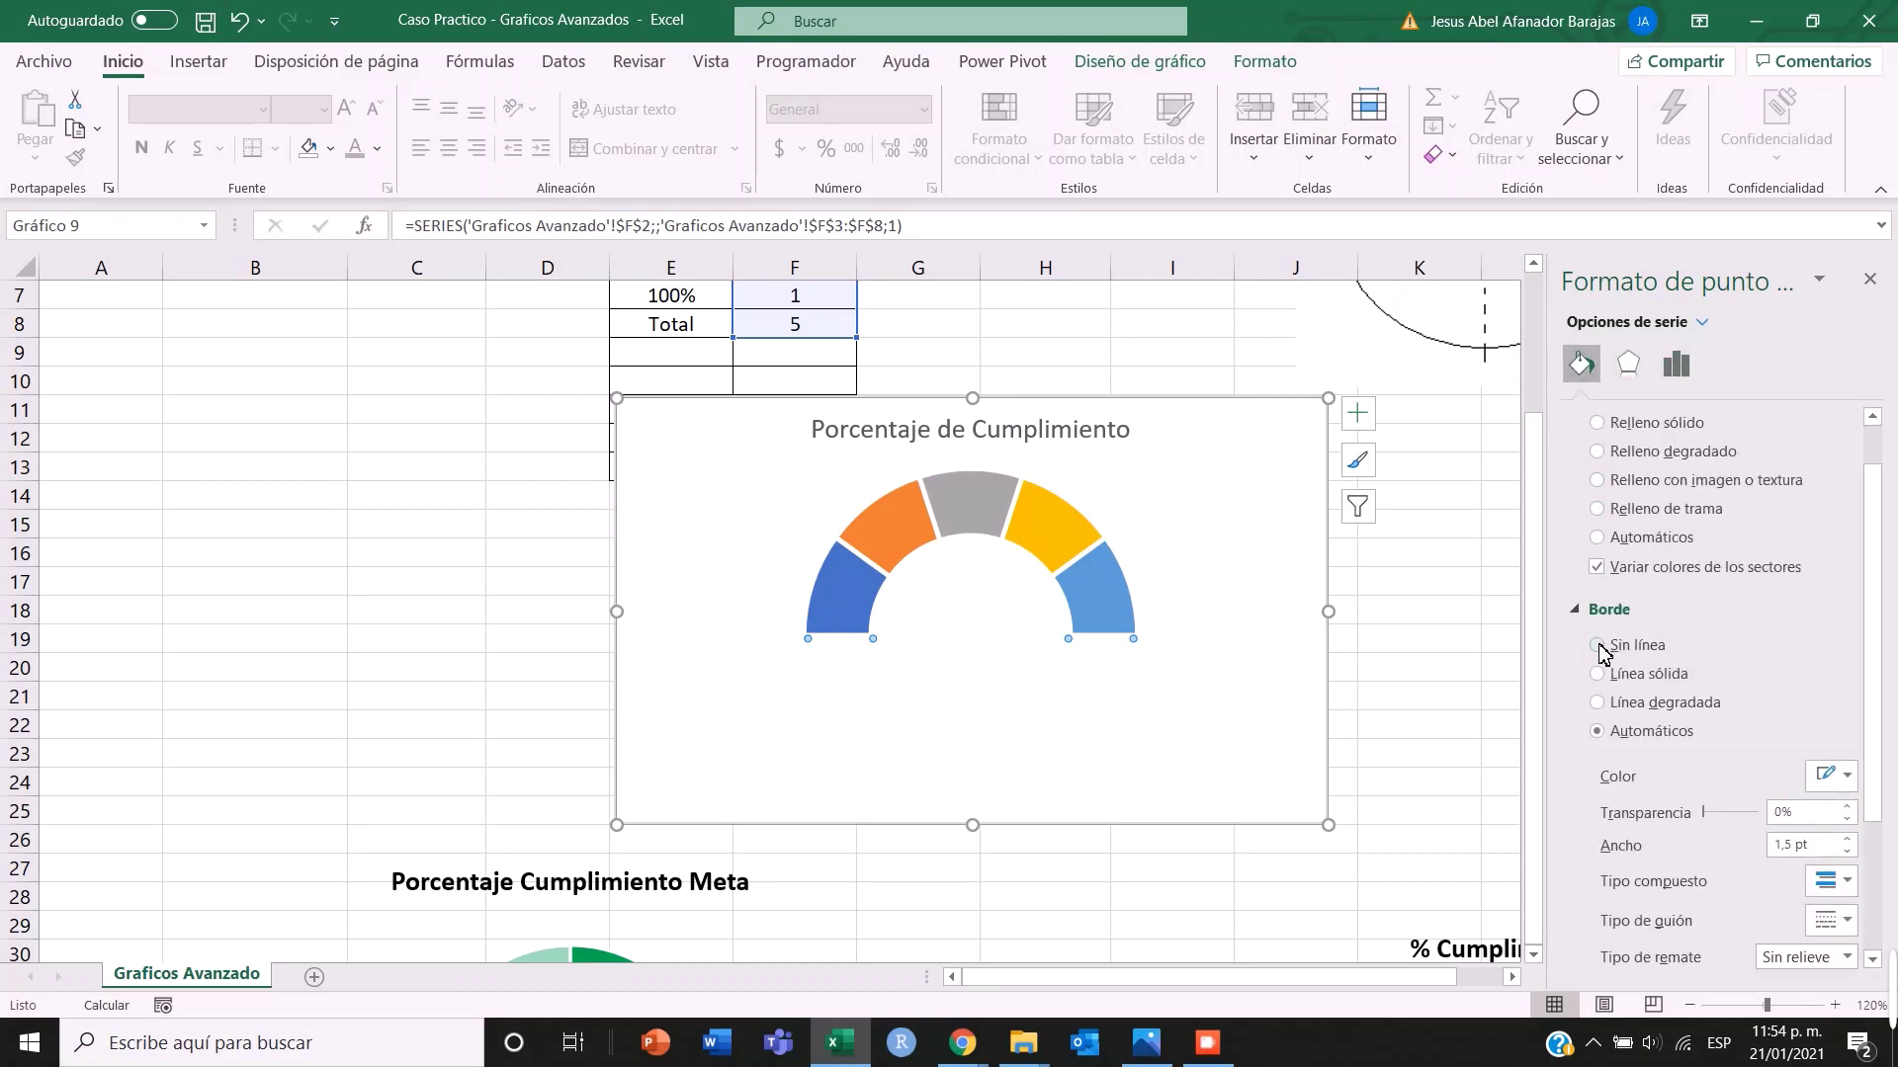
{"action": "left_click", "coordinate": [1598, 647]}
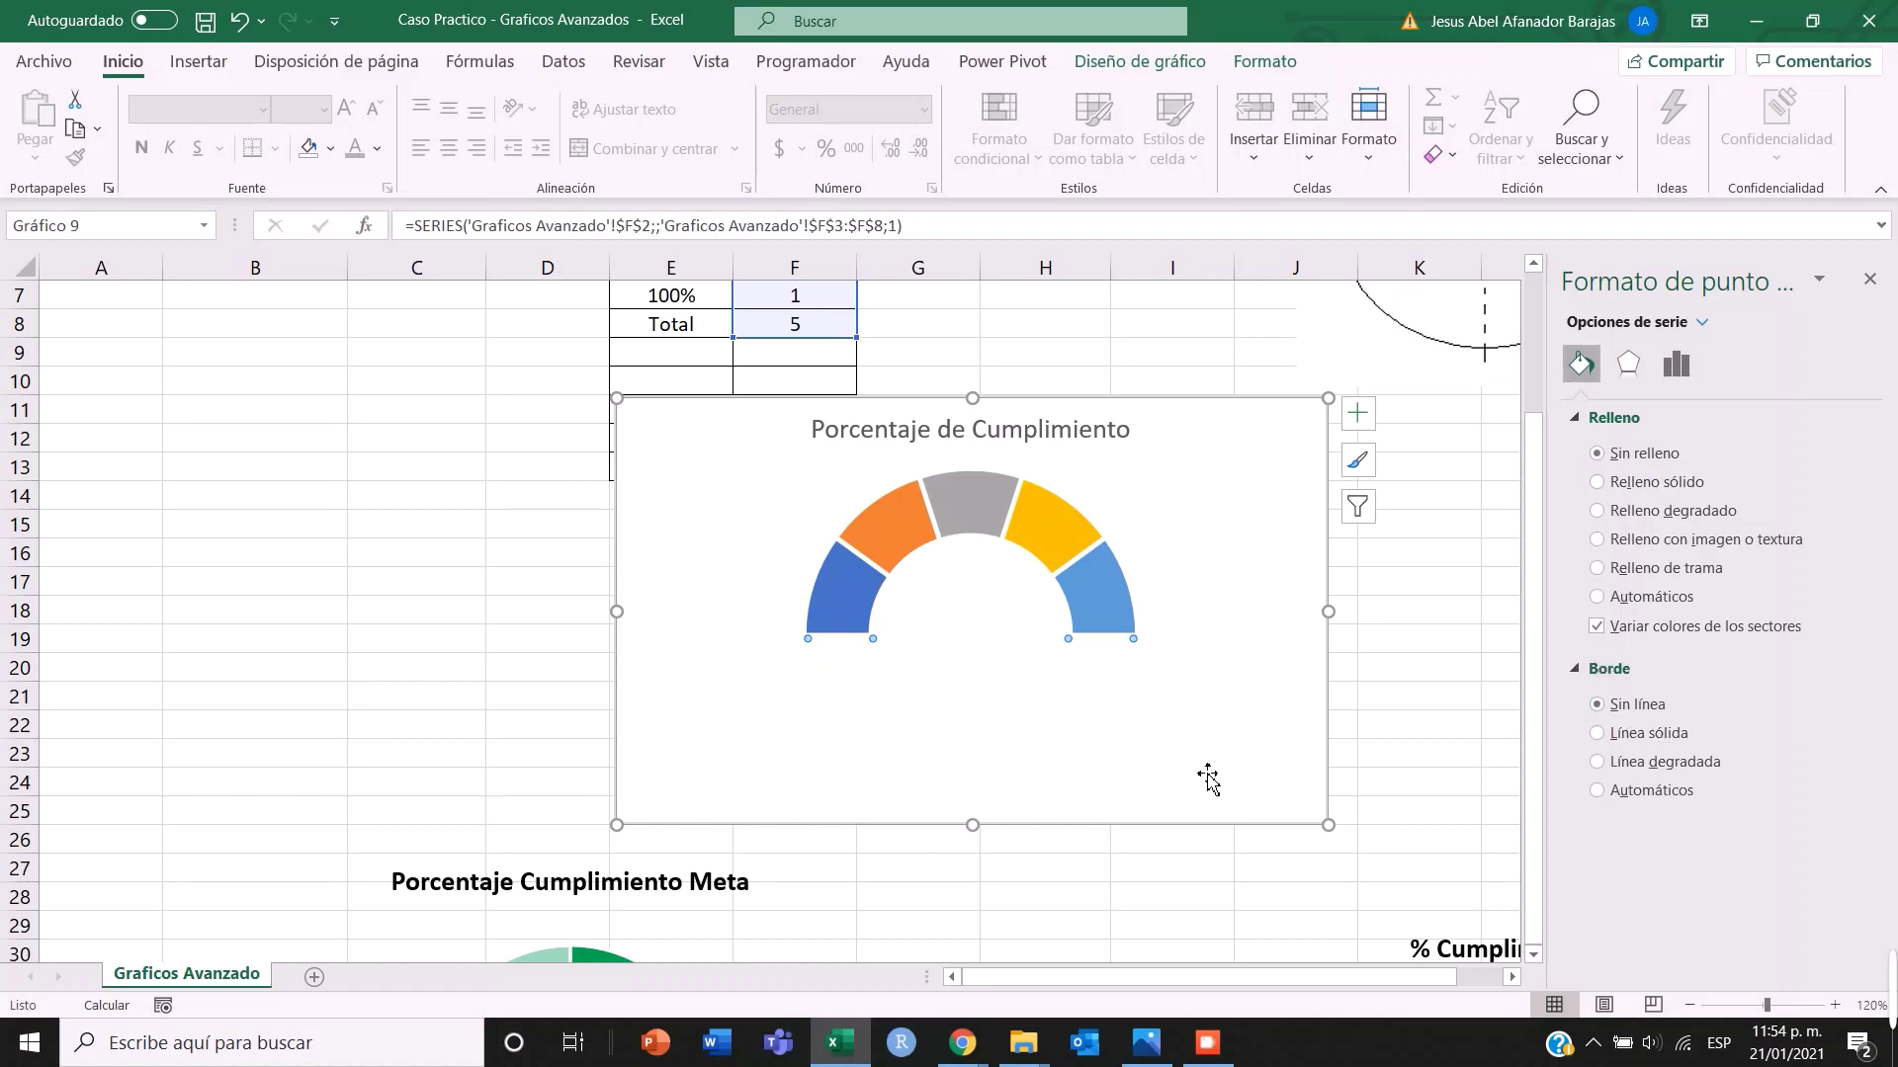
- Reselect the doughnut's lower-half segment and review its fill settings, leaving them as they are
{"action": "left_click", "coordinate": [1301, 725]}
{"action": "left_click", "coordinate": [1114, 699]}
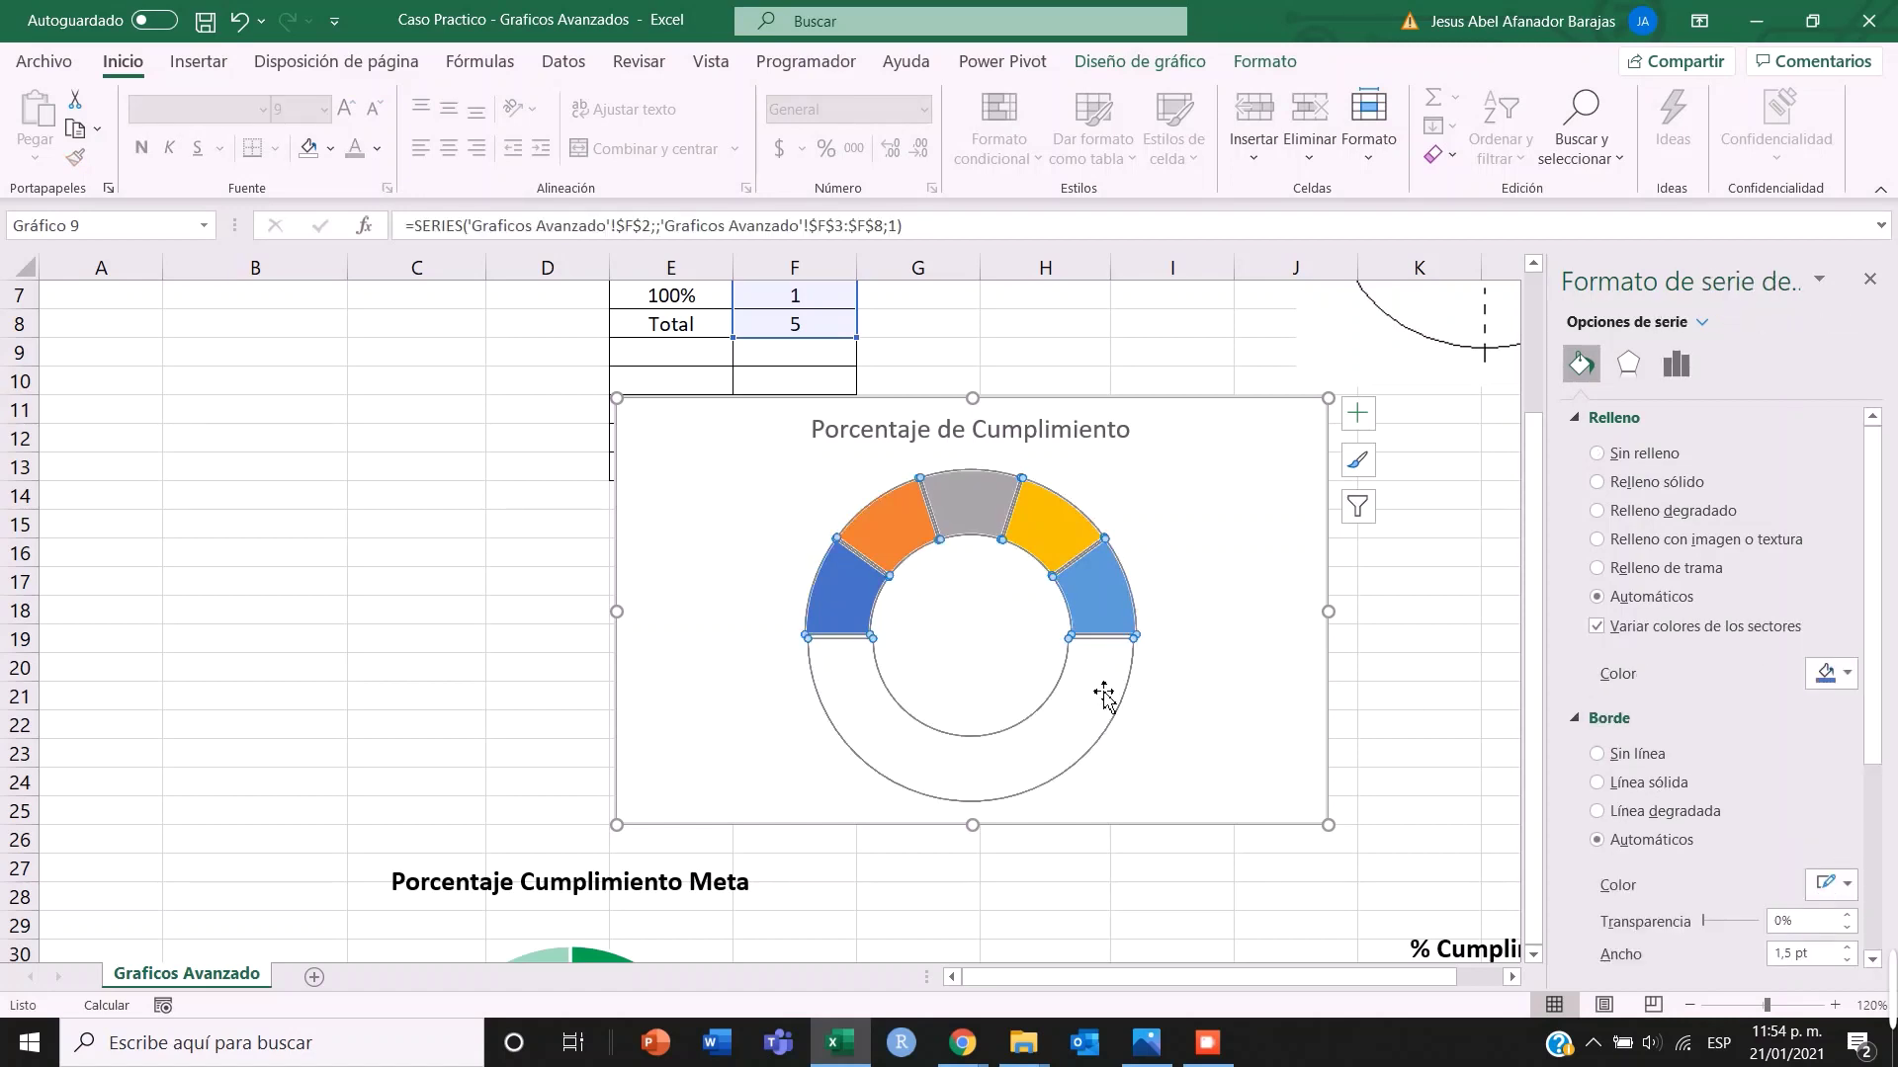
{"action": "left_click", "coordinate": [1104, 702]}
{"action": "right_click", "coordinate": [1095, 693]}
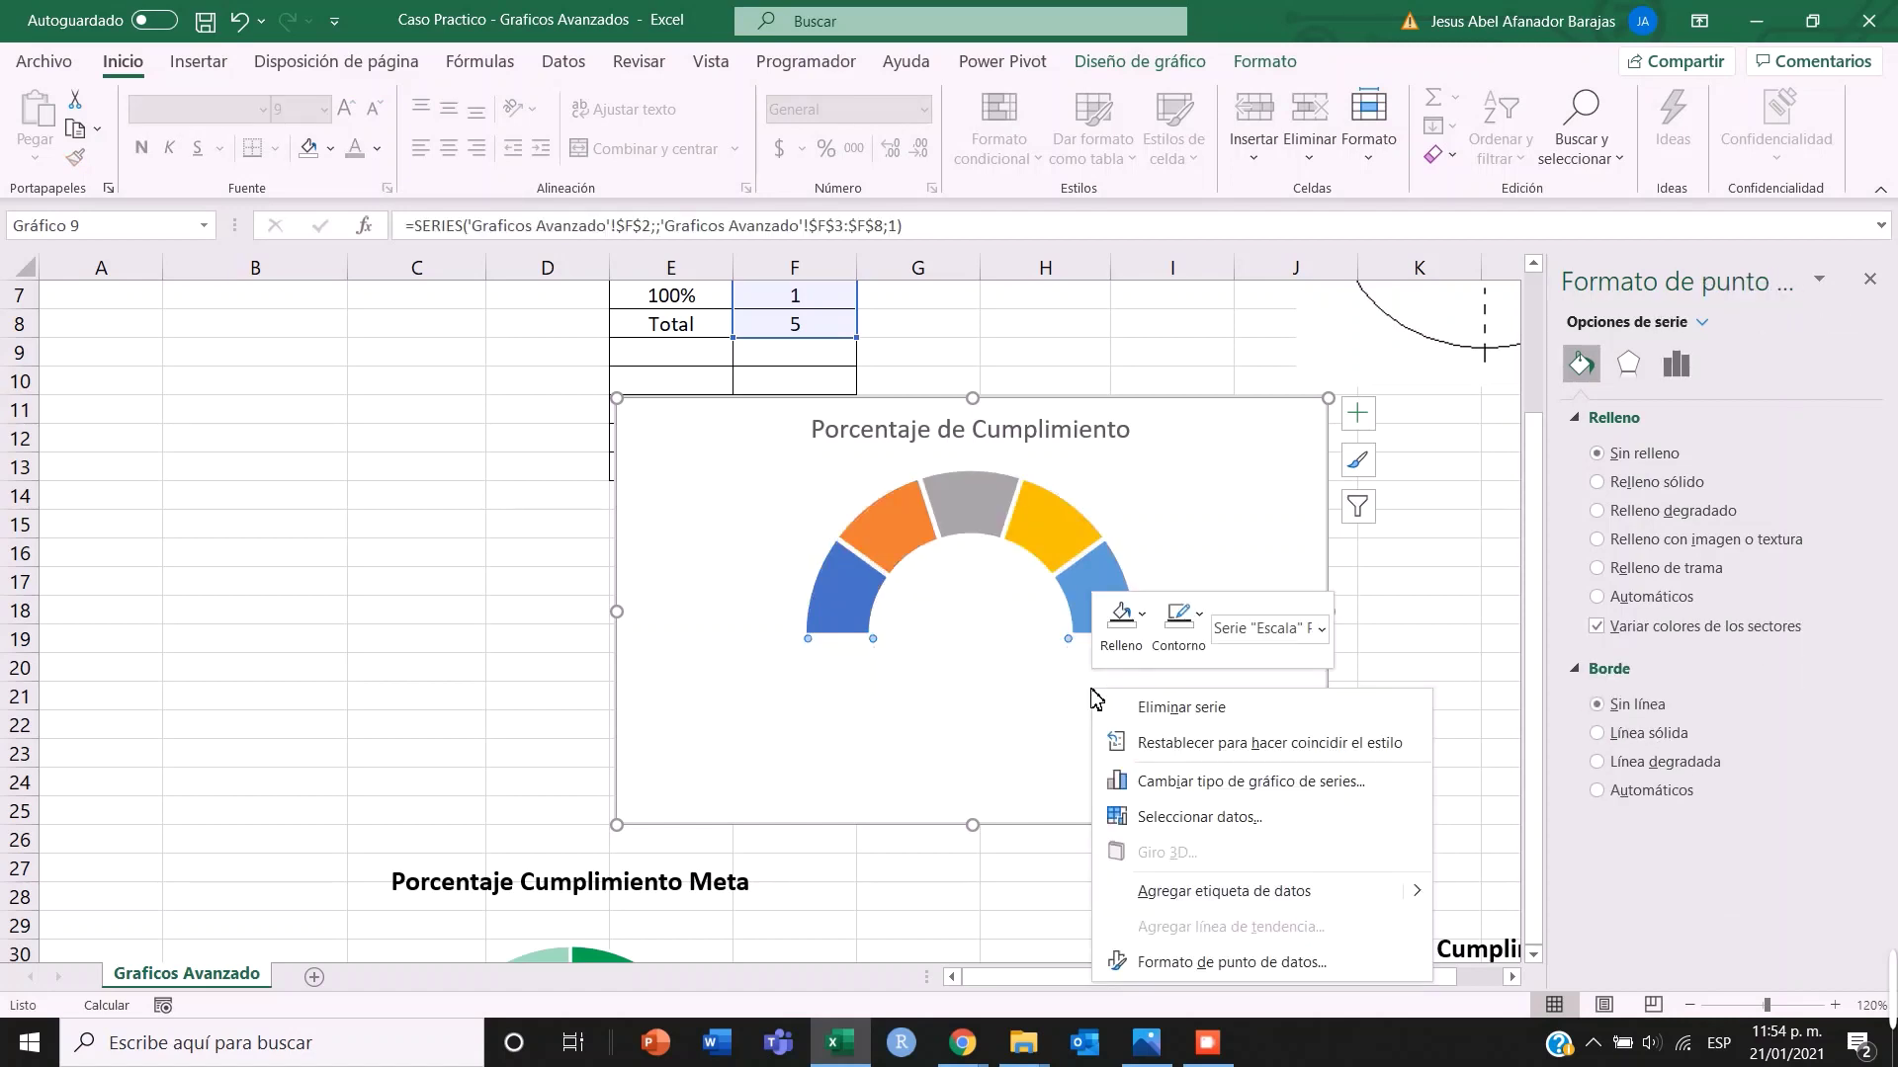
{"action": "left_click", "coordinate": [1127, 643]}
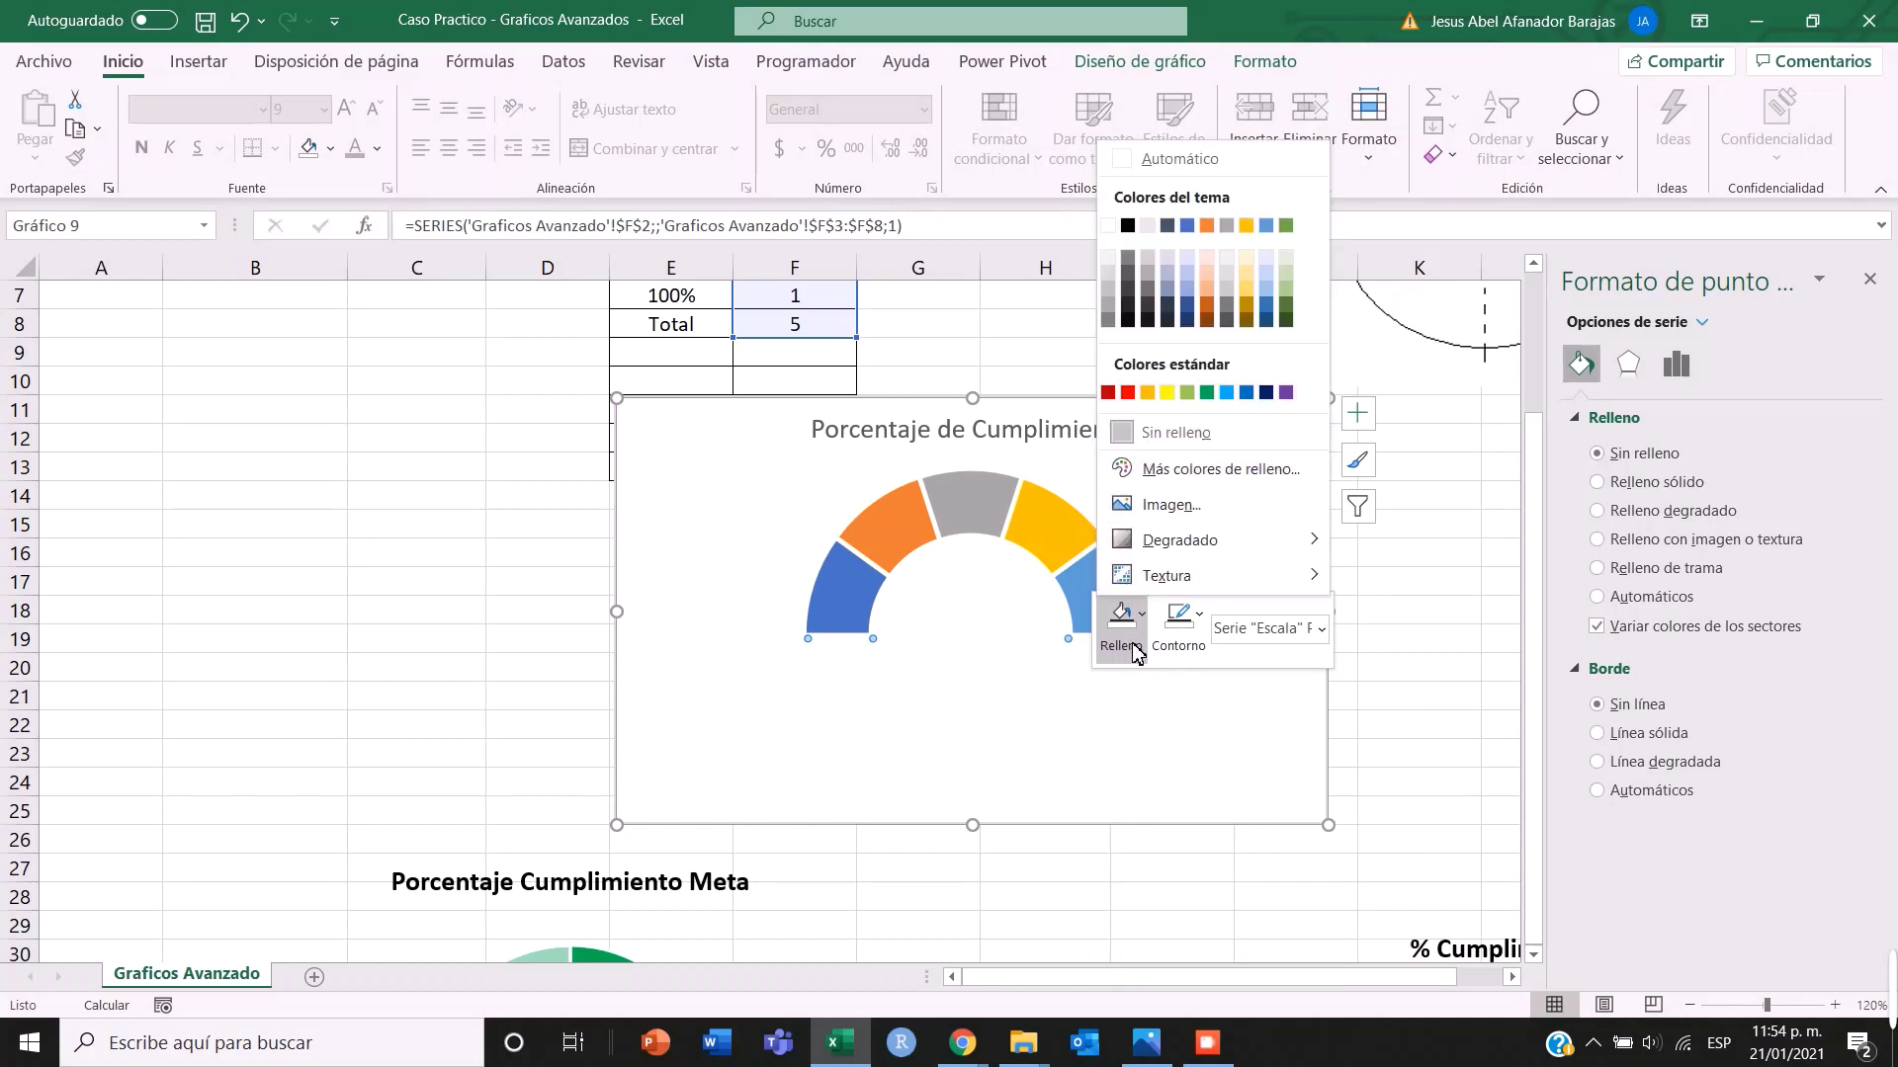
{"action": "key", "text": "Escape"}
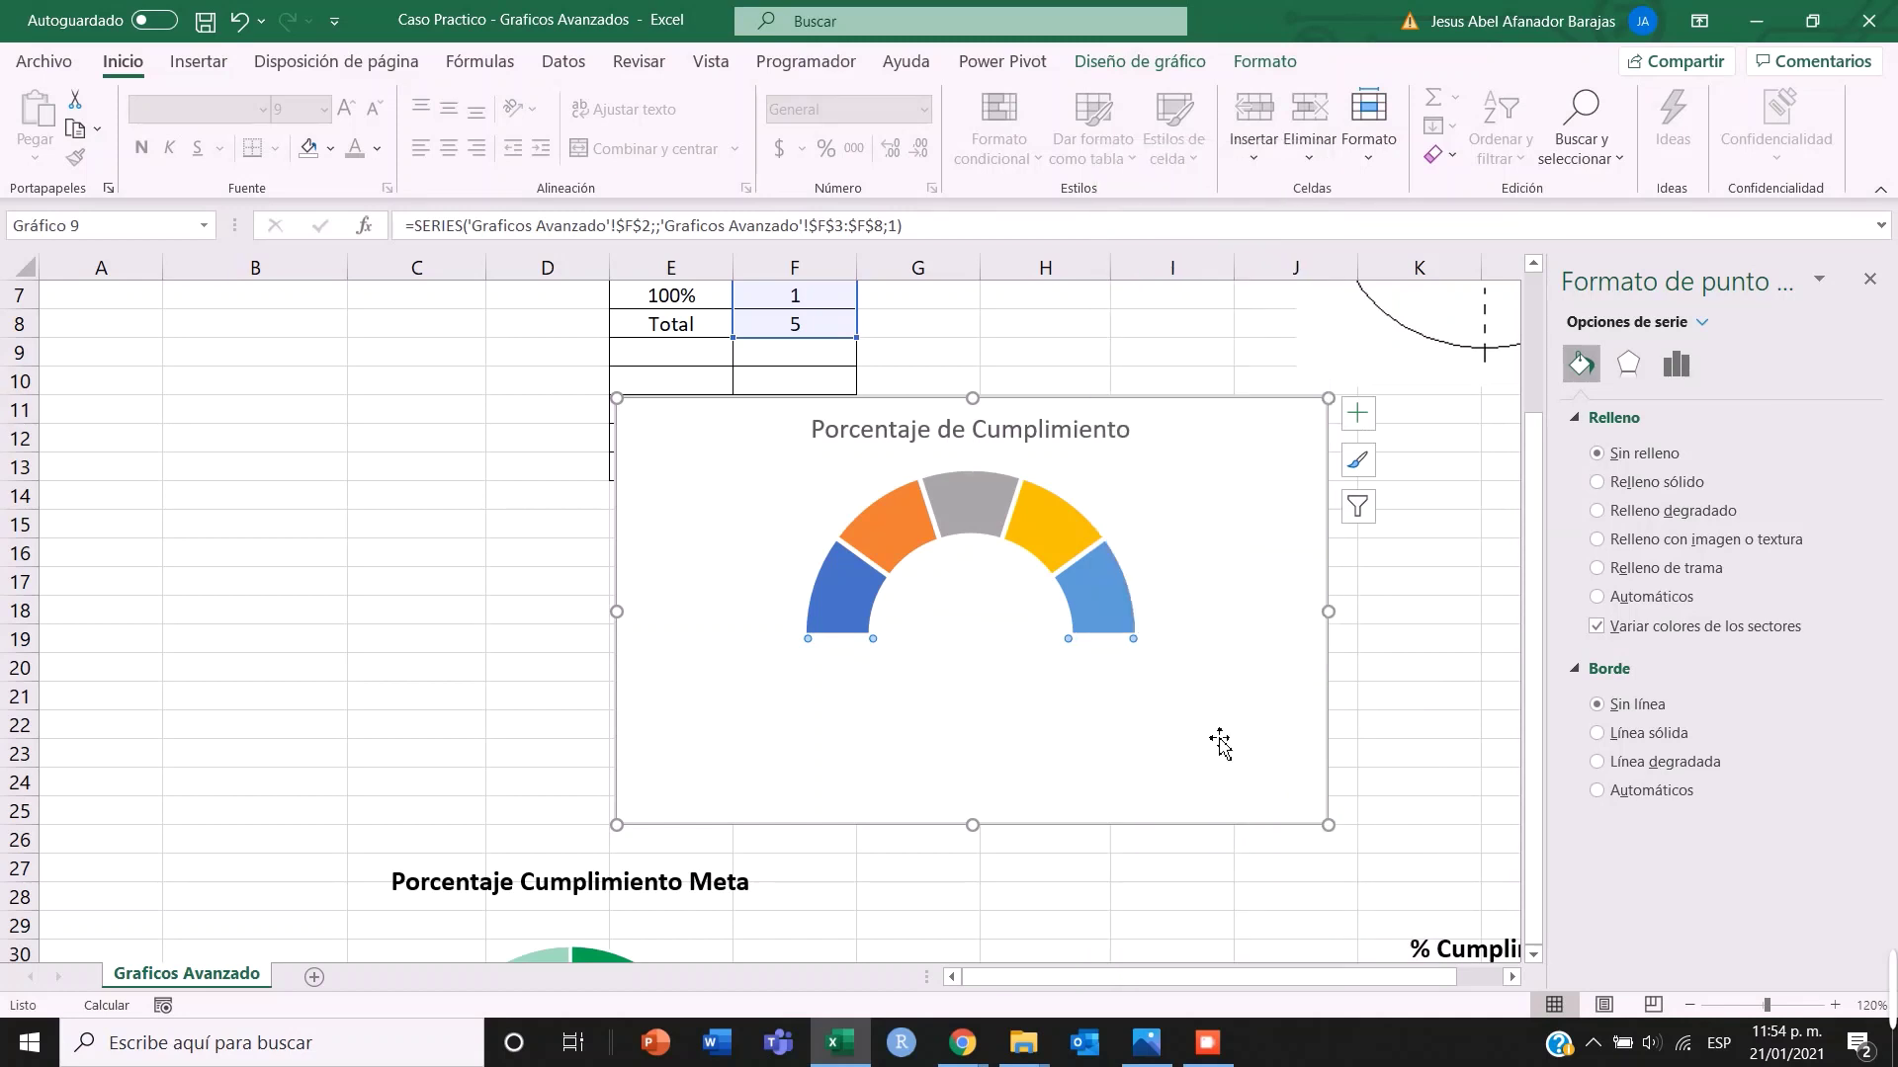
{"action": "left_click", "coordinate": [1412, 608]}
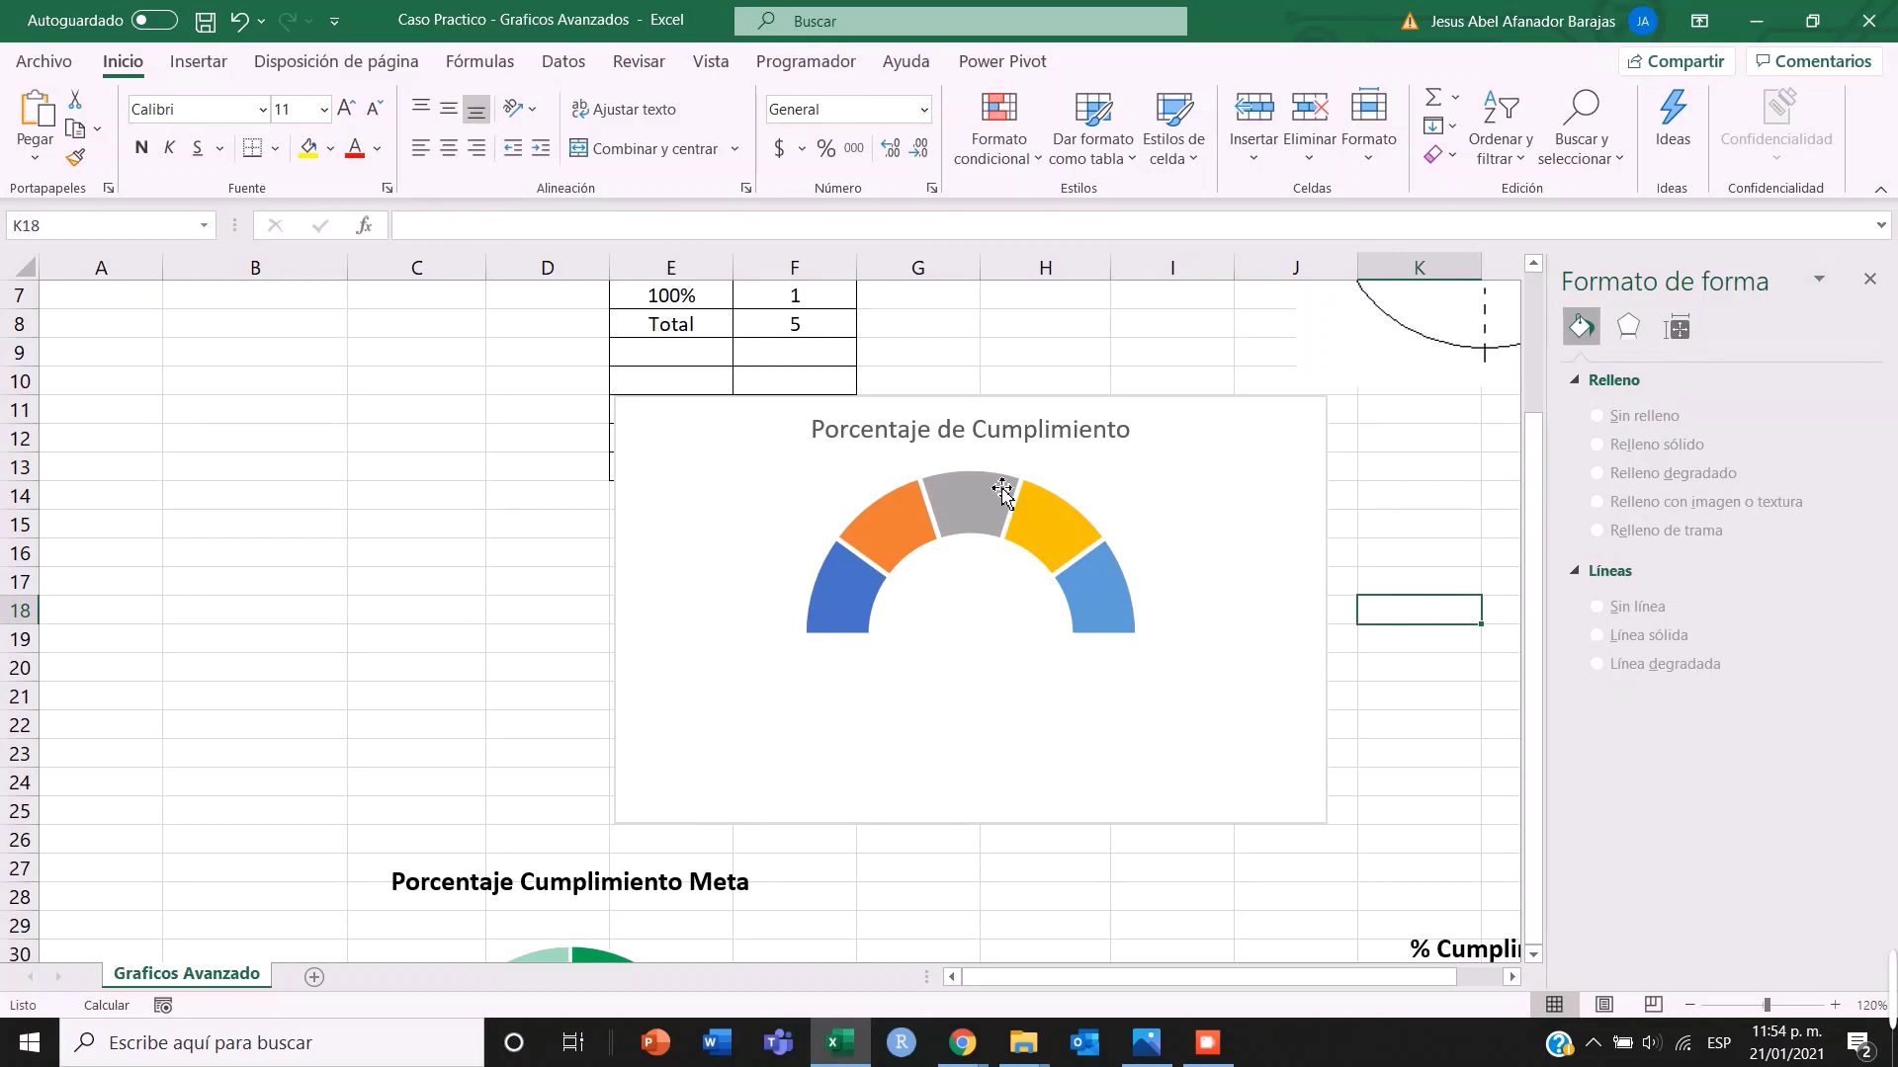
- Add data labels to the Escala doughnut series
{"action": "scroll", "coordinate": [791, 549], "scroll_direction": "up", "scroll_amount": 1}
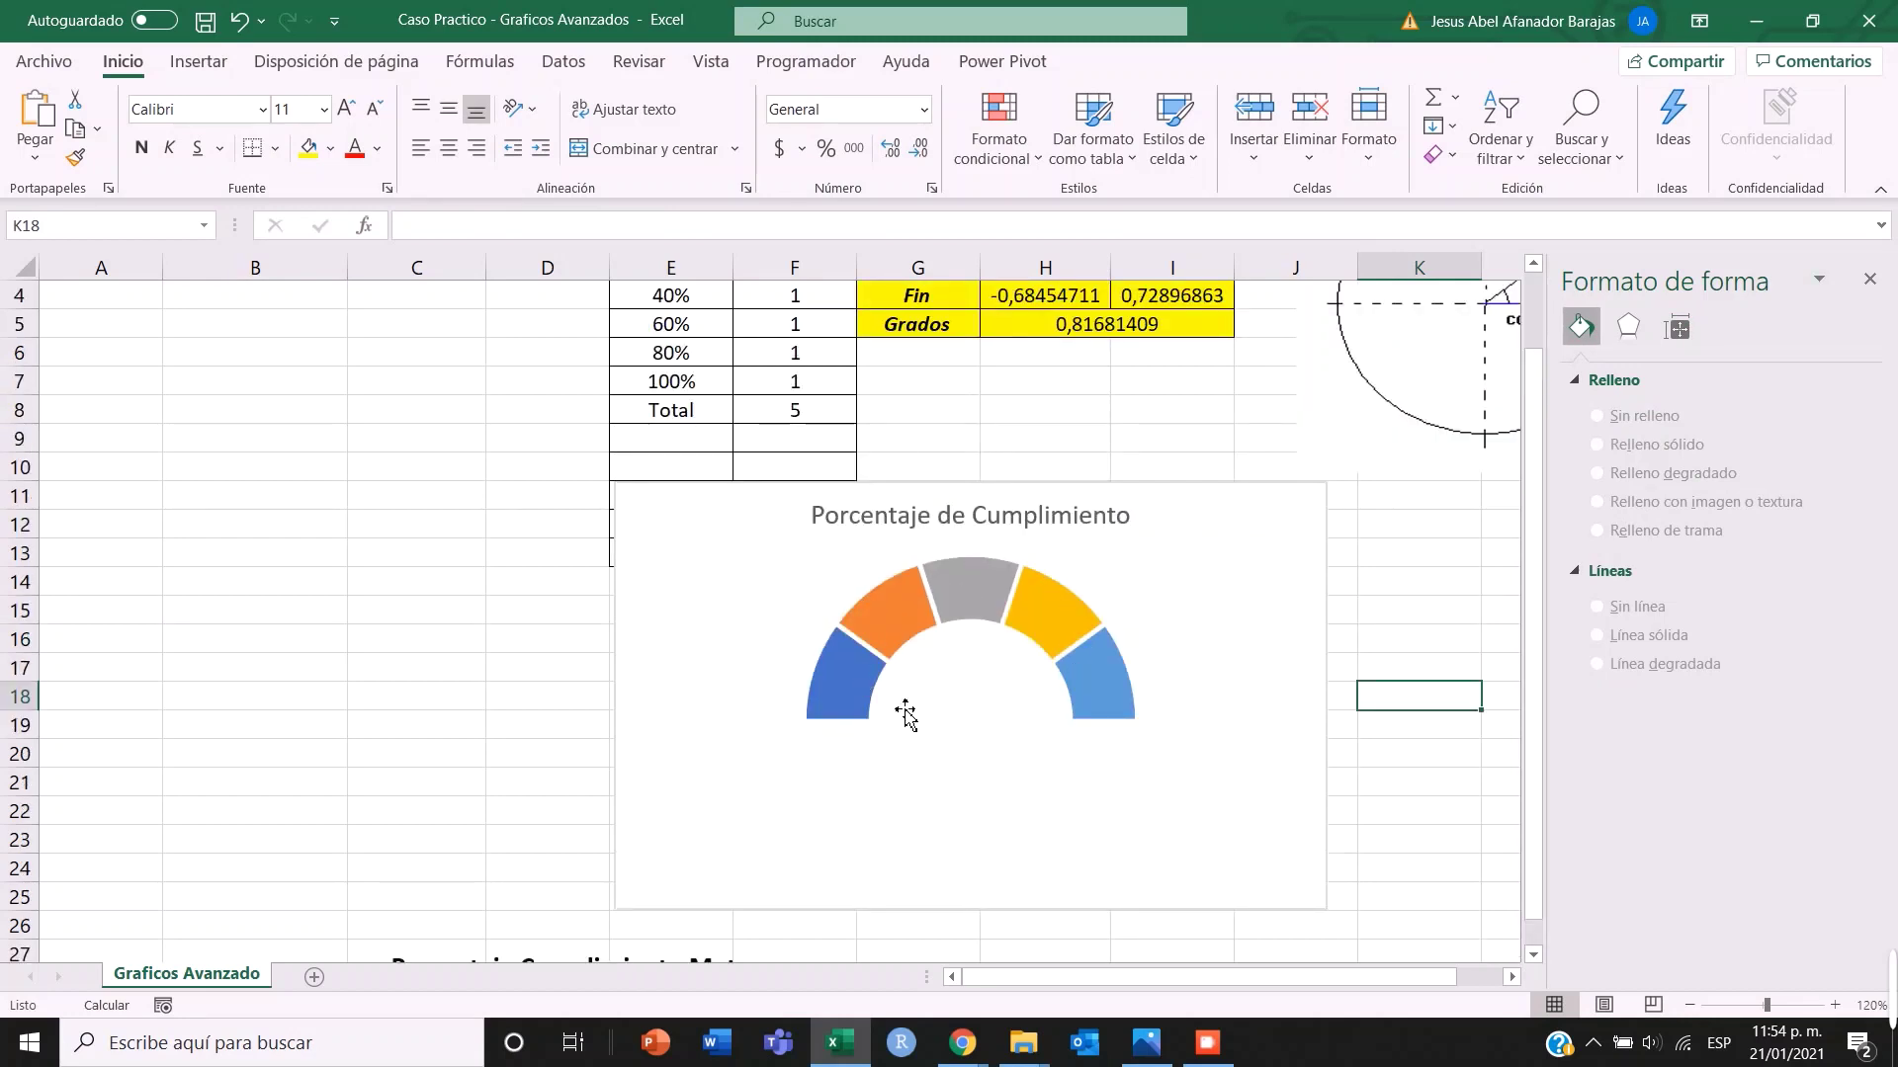
{"action": "scroll", "coordinate": [748, 492], "scroll_direction": "up", "scroll_amount": 1}
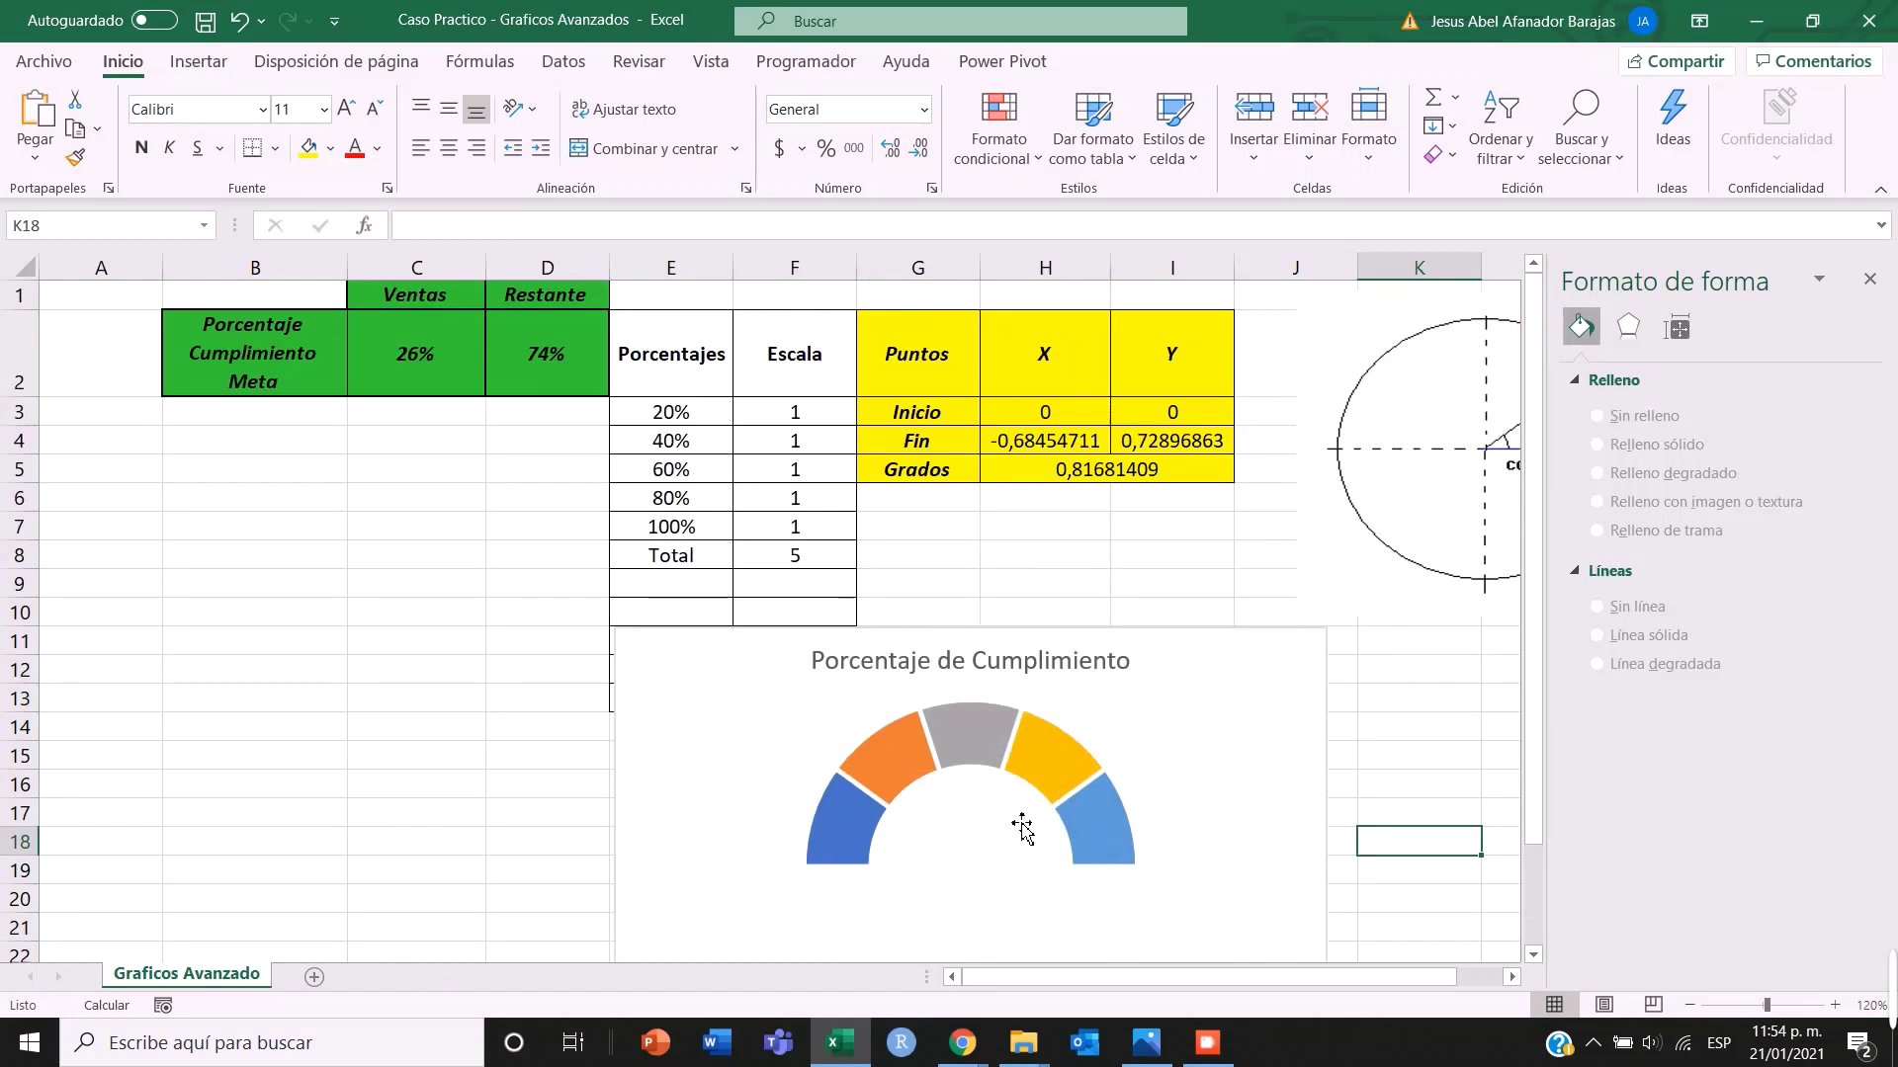
{"action": "scroll", "coordinate": [988, 821], "scroll_direction": "down", "scroll_amount": 1}
{"action": "left_click", "coordinate": [862, 716]}
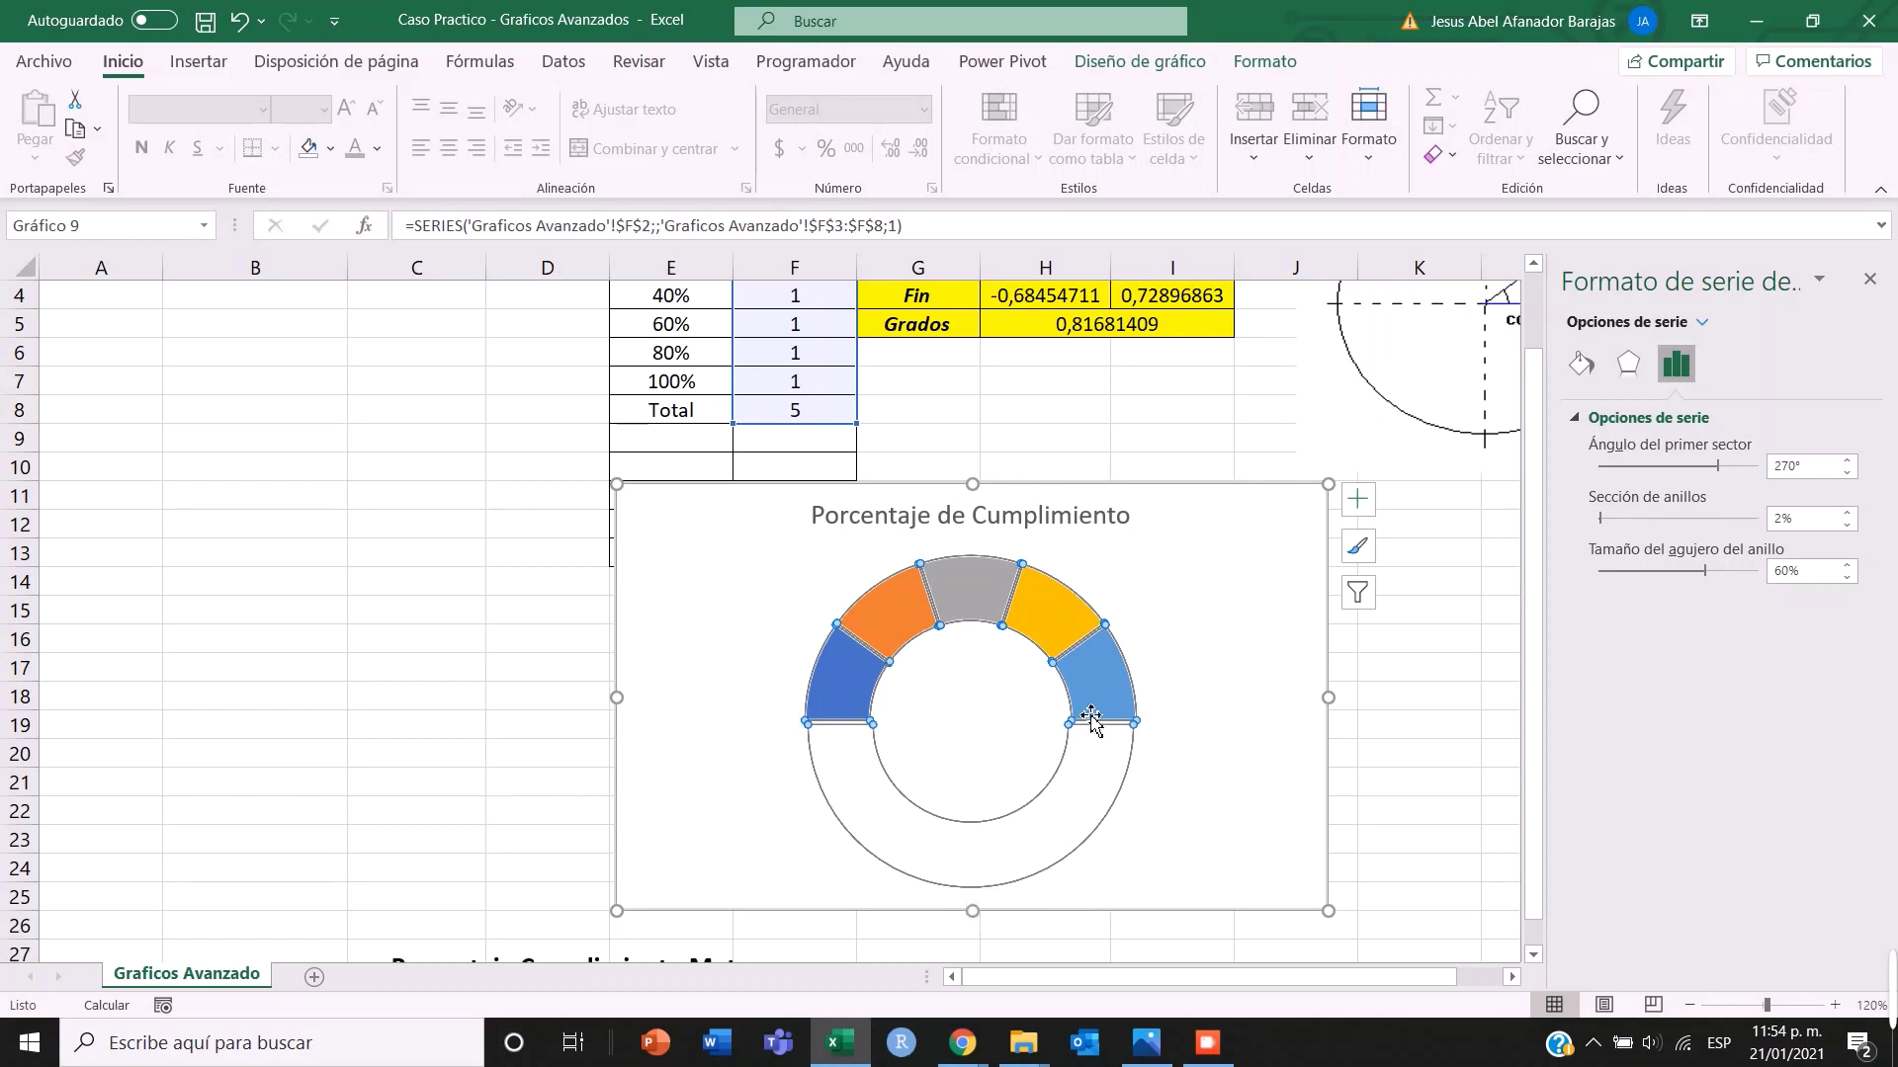
{"action": "right_click", "coordinate": [848, 695]}
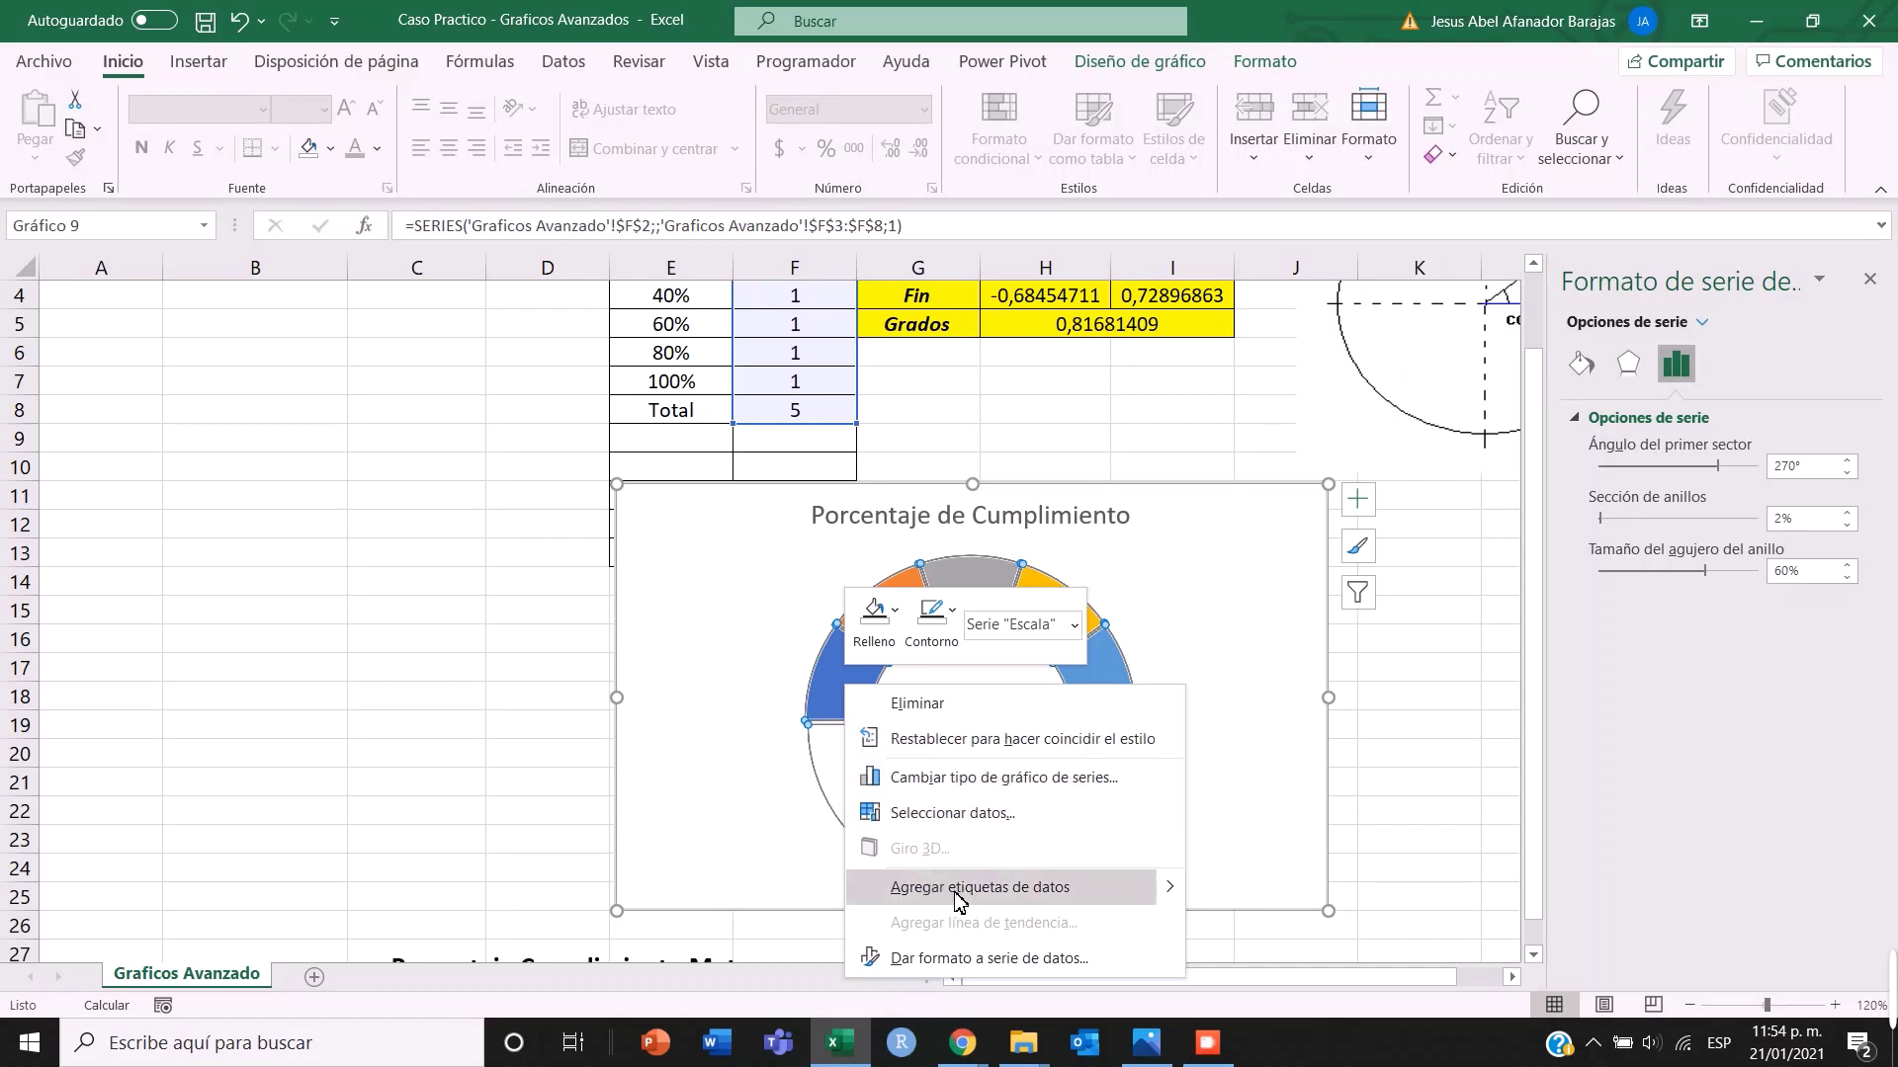
{"action": "mouse_move", "coordinate": [1174, 905]}
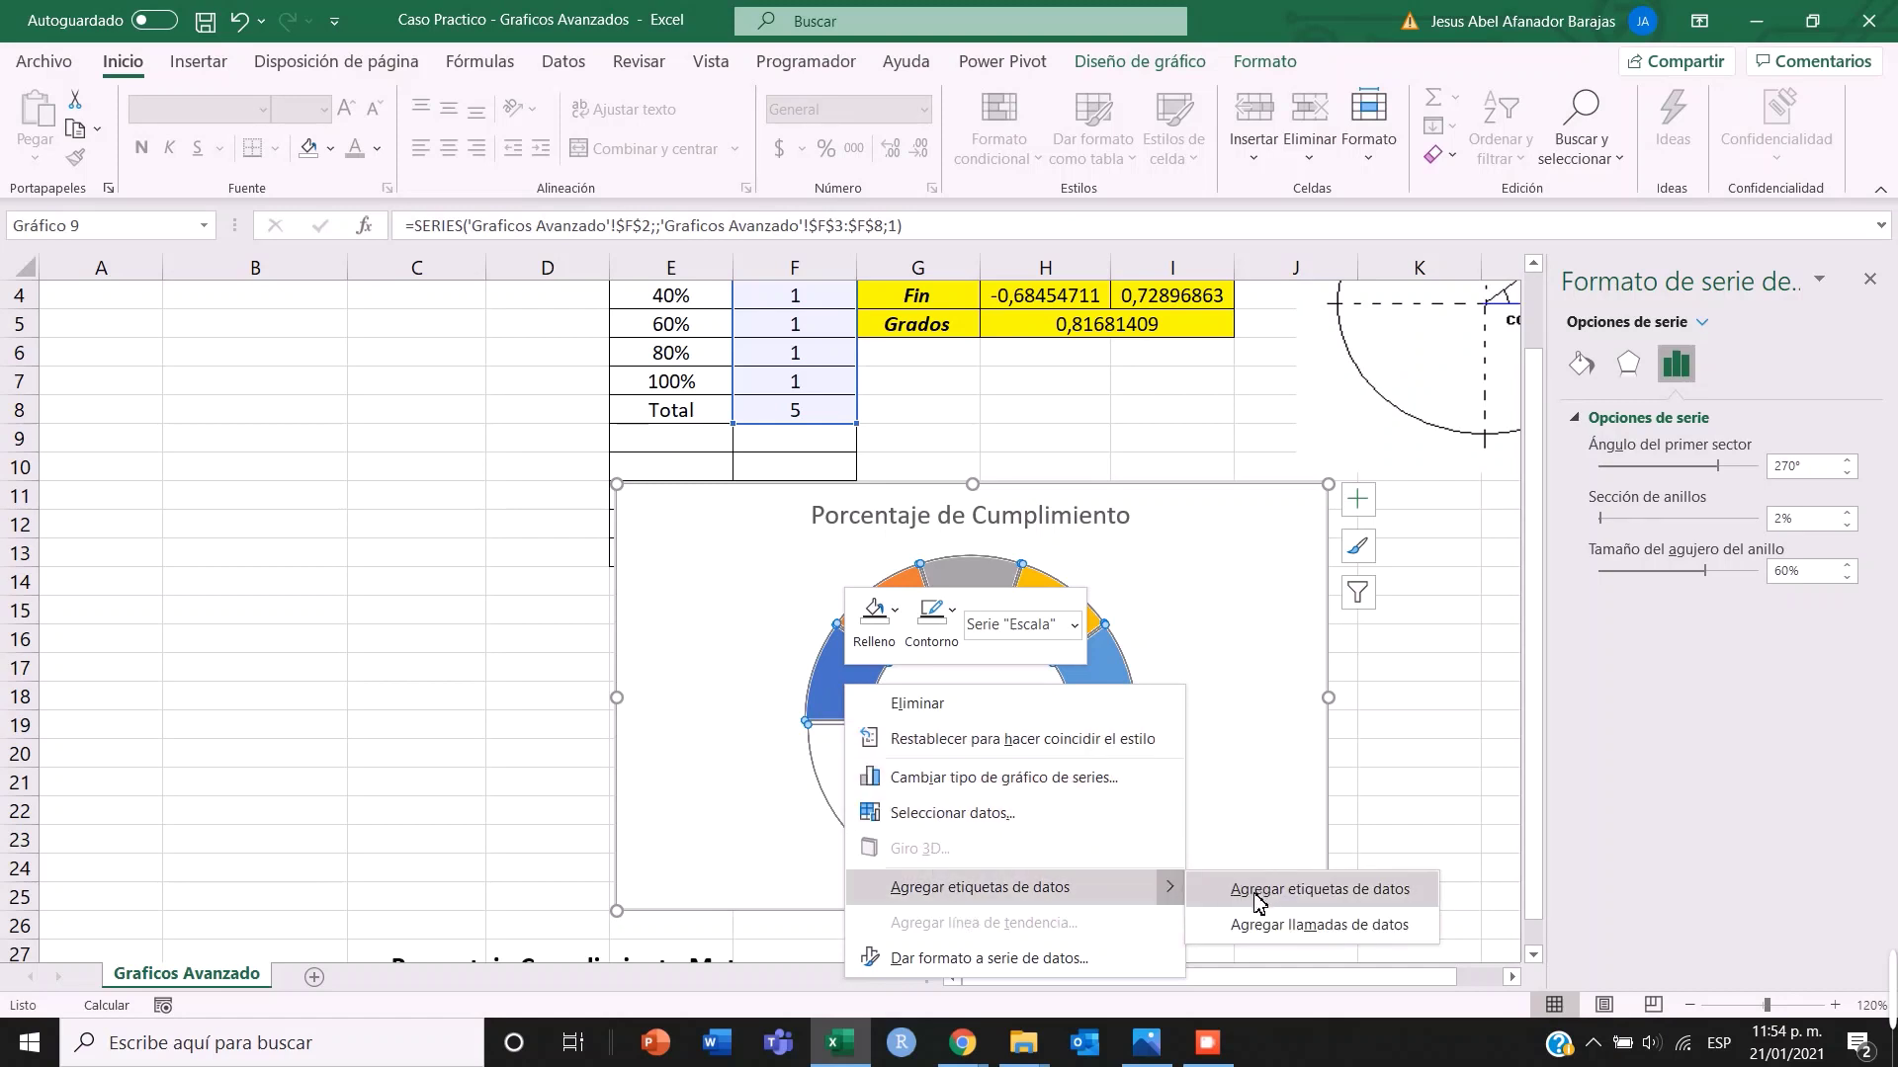
{"action": "left_click", "coordinate": [1287, 902]}
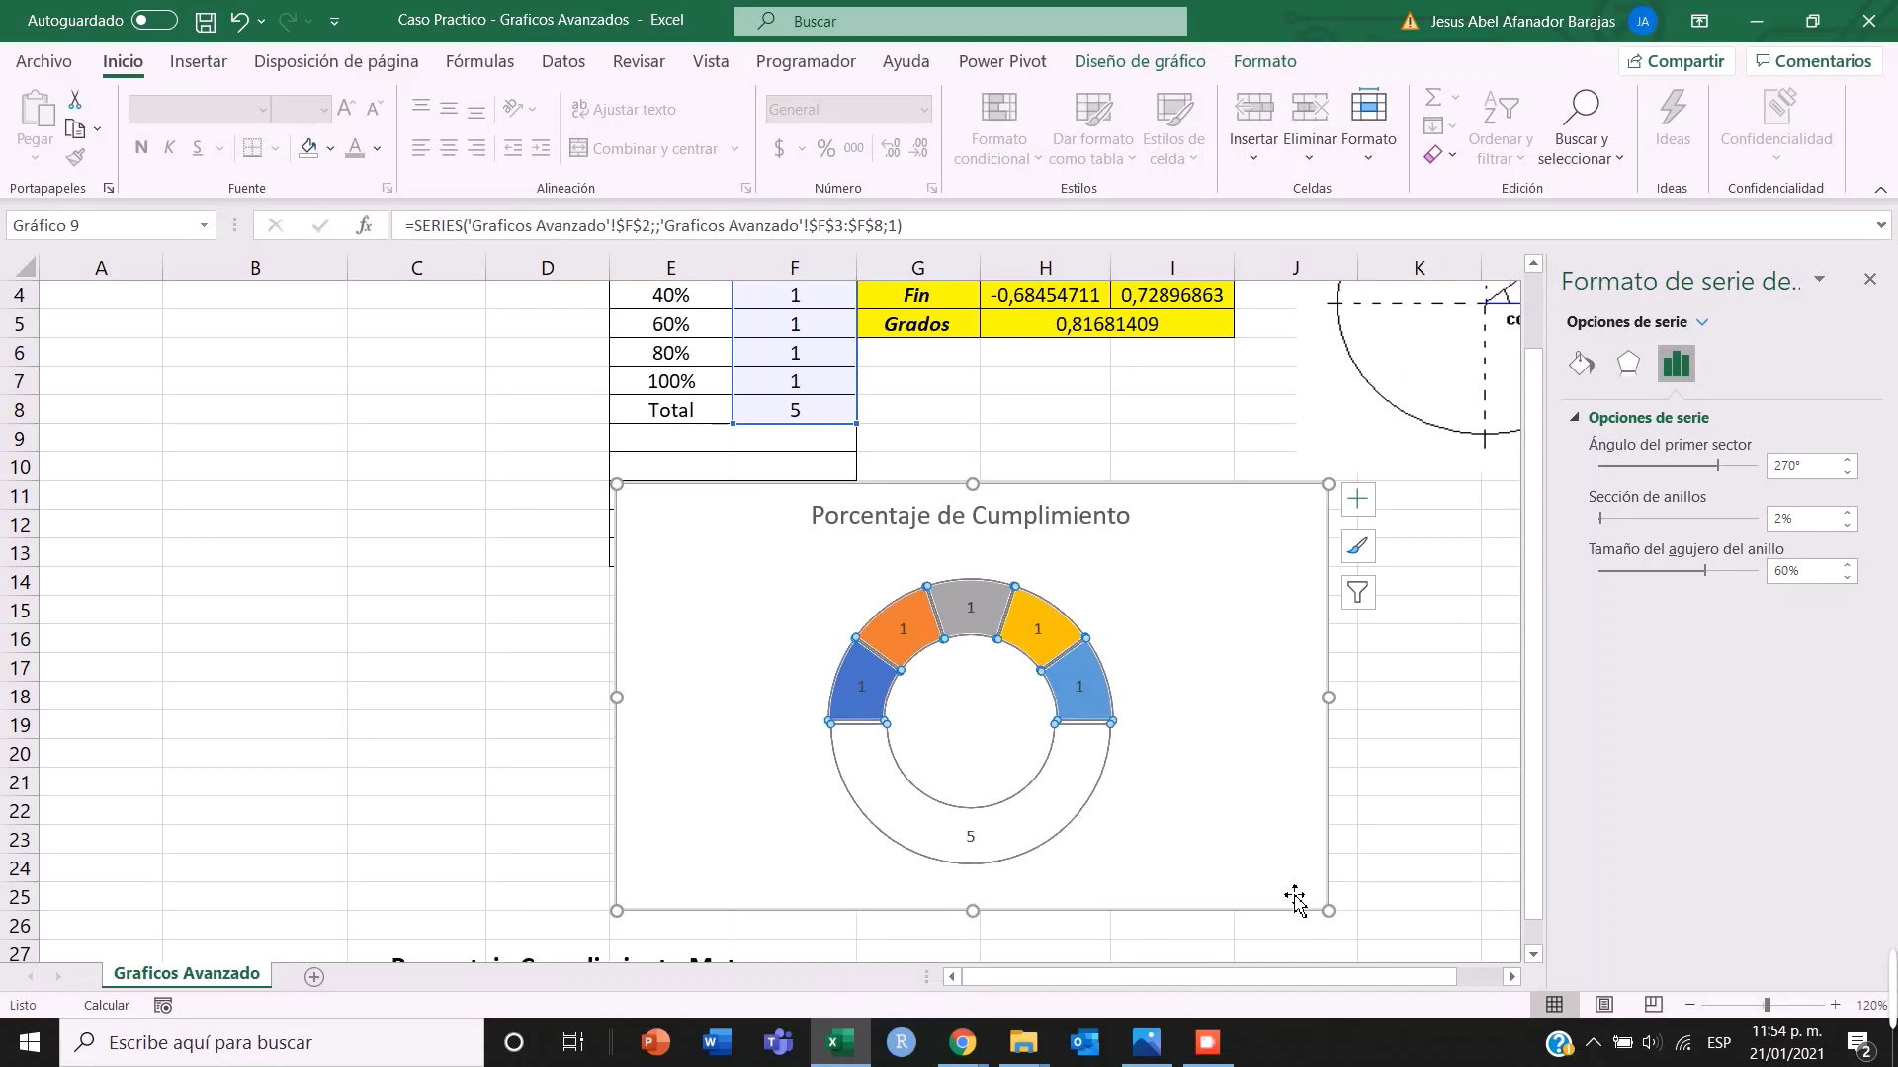
- Select the Escala doughnut's data labels and open their label content options
{"action": "scroll", "coordinate": [890, 633], "scroll_direction": "up", "scroll_amount": 1}
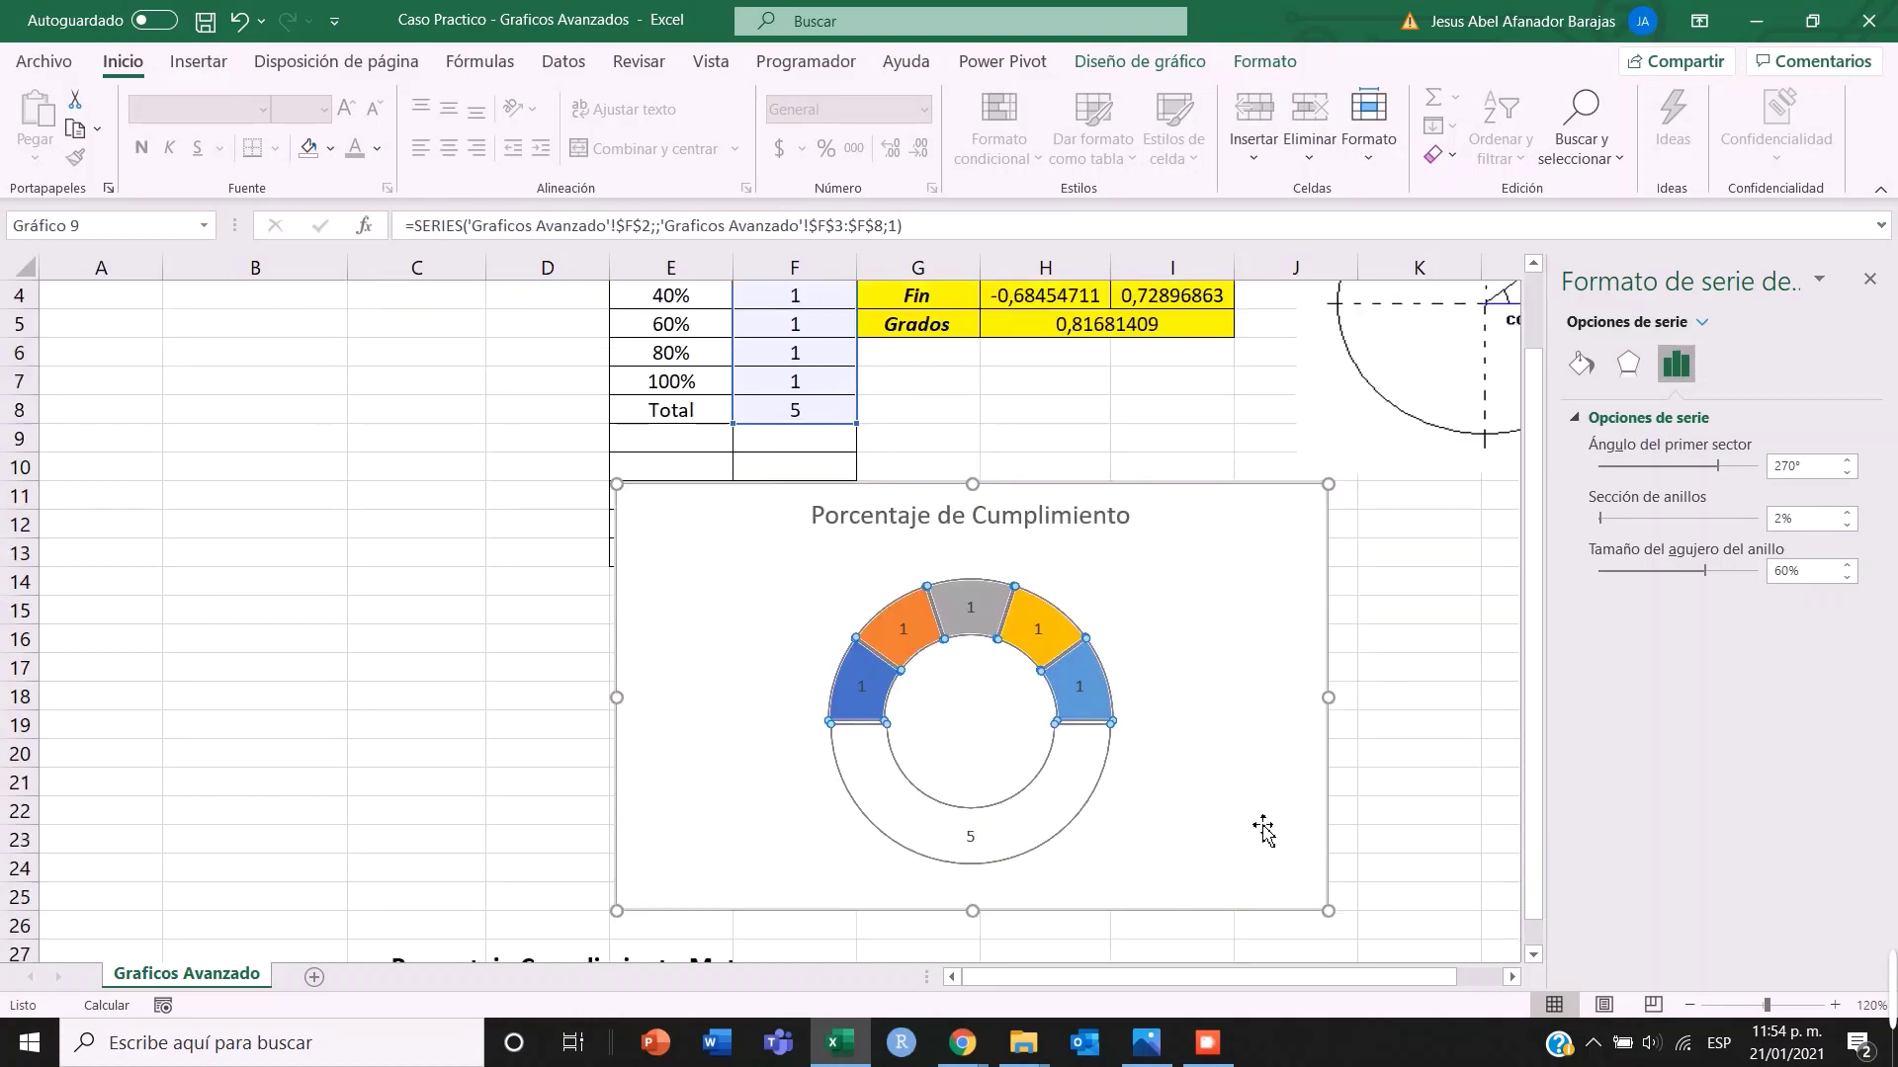
{"action": "scroll", "coordinate": [1262, 827], "scroll_direction": "down", "scroll_amount": 1}
{"action": "left_click", "coordinate": [874, 698]}
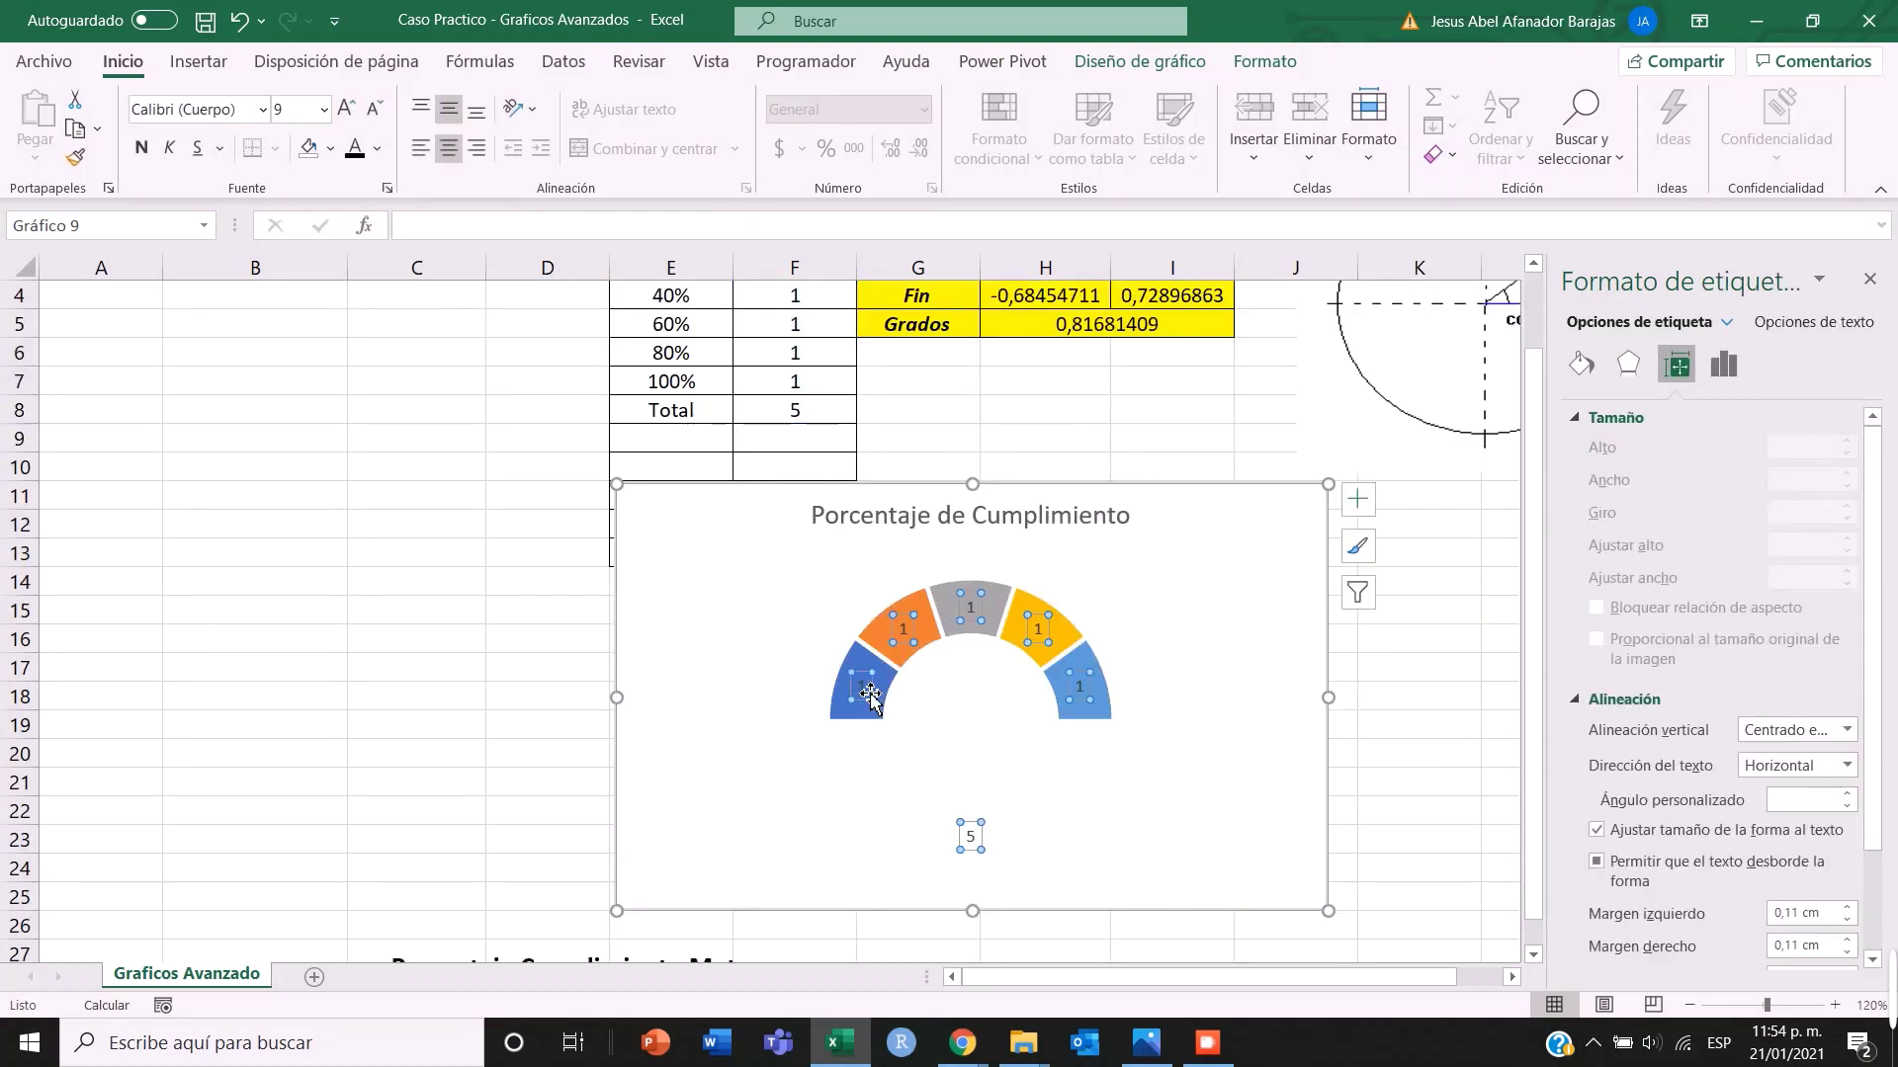
{"action": "scroll", "coordinate": [691, 384], "scroll_direction": "up", "scroll_amount": 1}
{"action": "scroll", "coordinate": [885, 613], "scroll_direction": "down", "scroll_amount": 2}
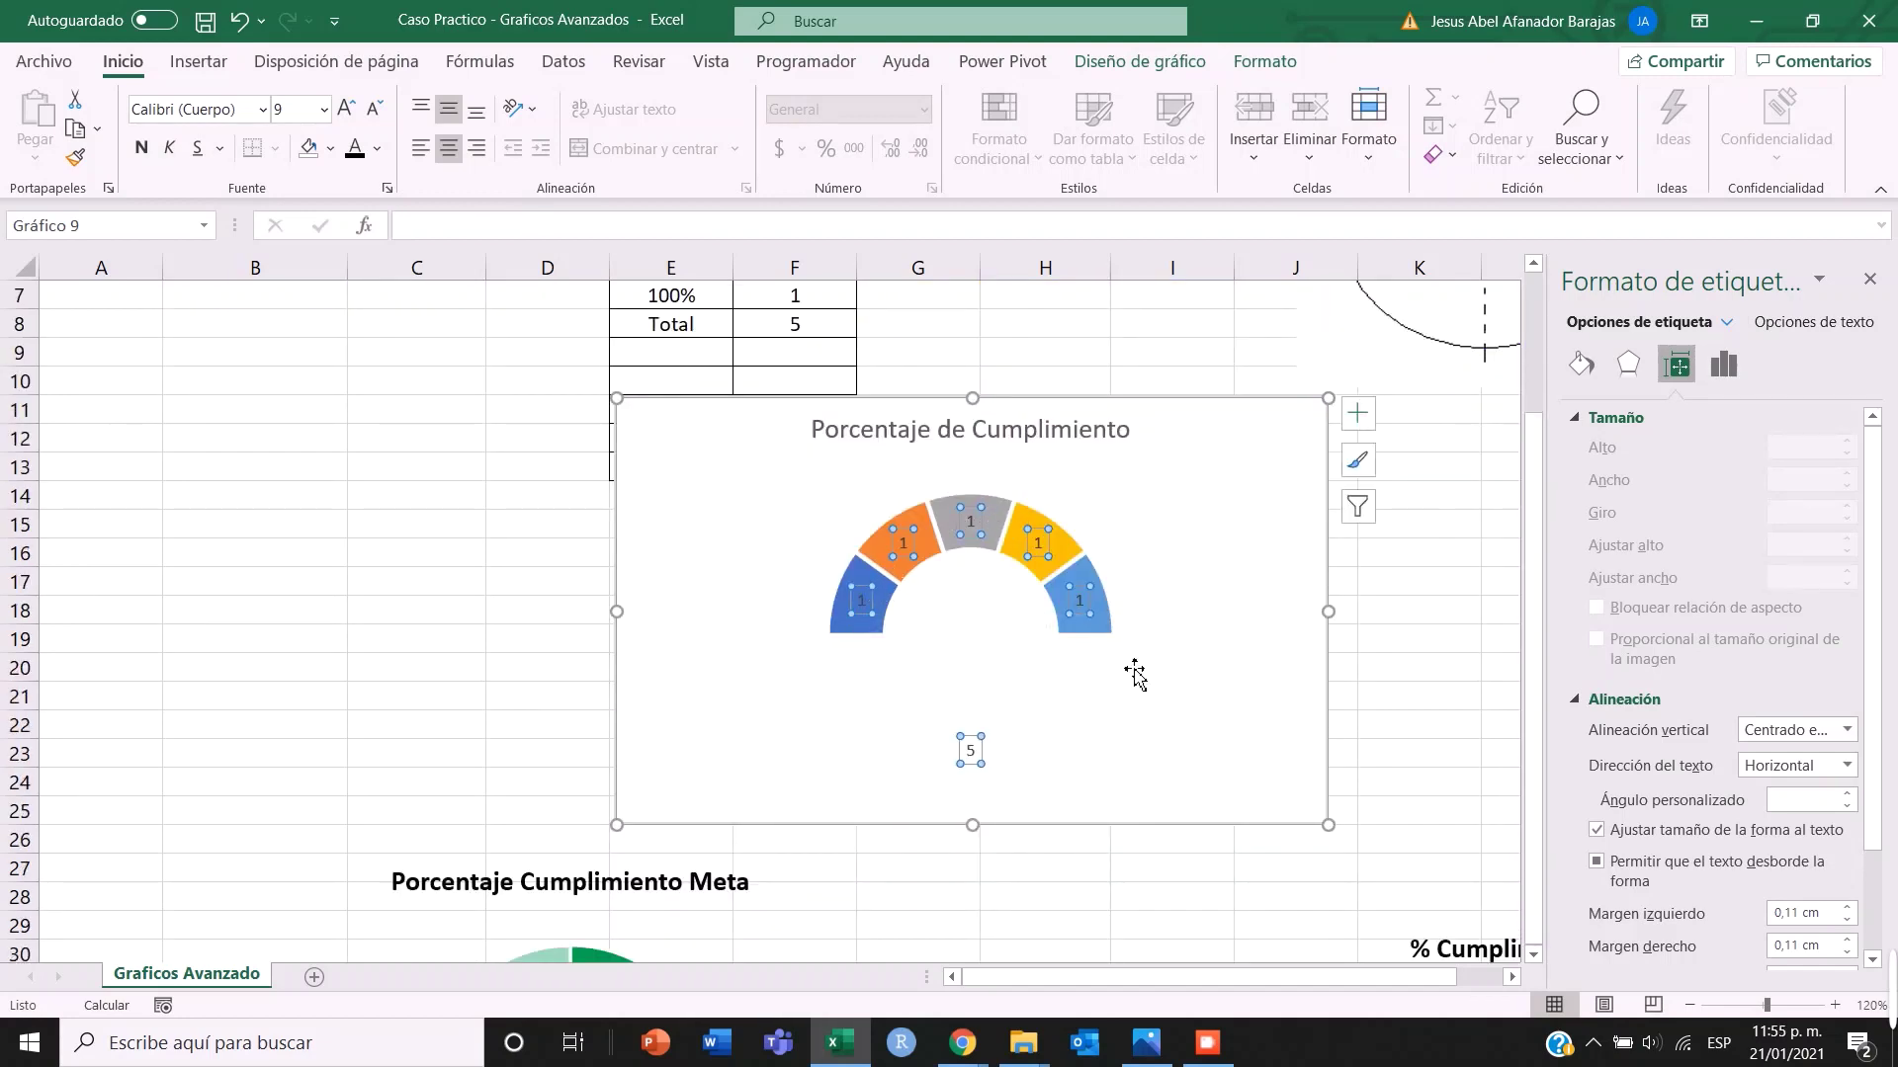
{"action": "scroll", "coordinate": [1074, 613], "scroll_direction": "up", "scroll_amount": 2}
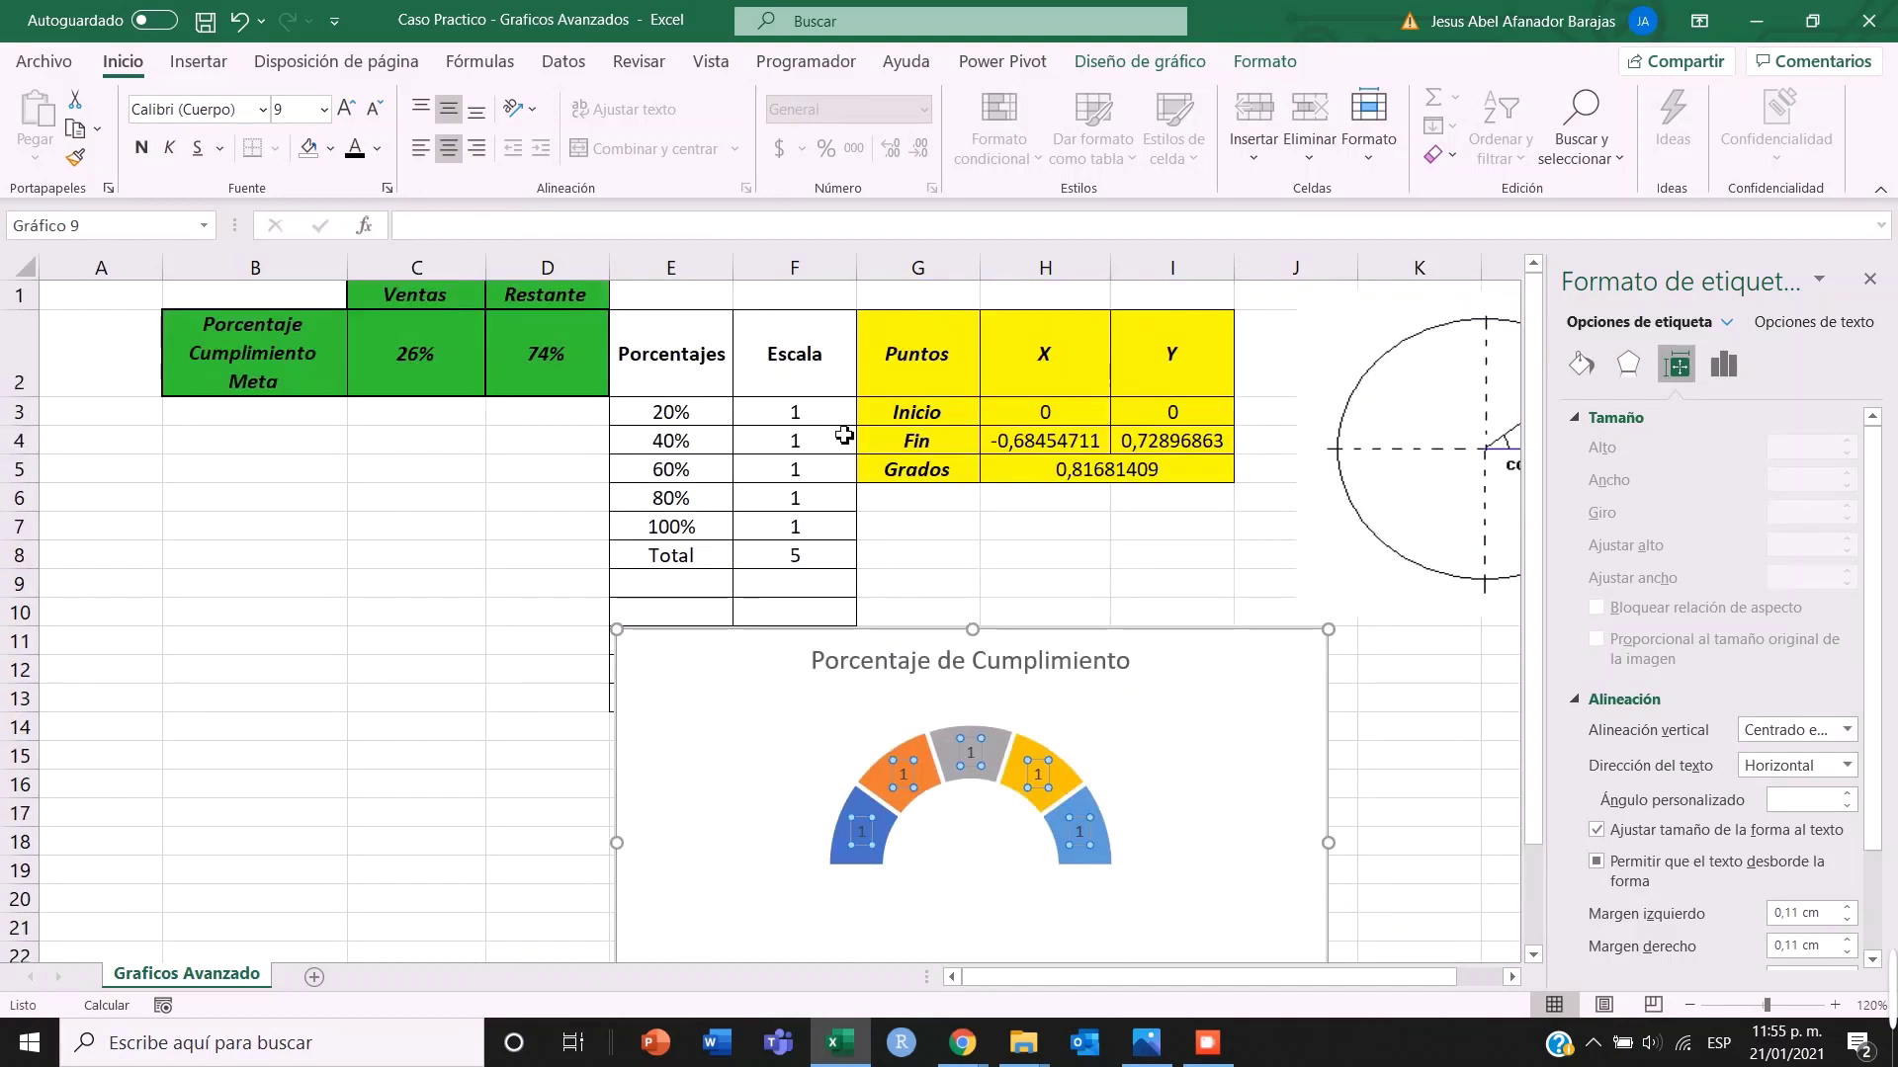
{"action": "scroll", "coordinate": [939, 761], "scroll_direction": "down", "scroll_amount": 1}
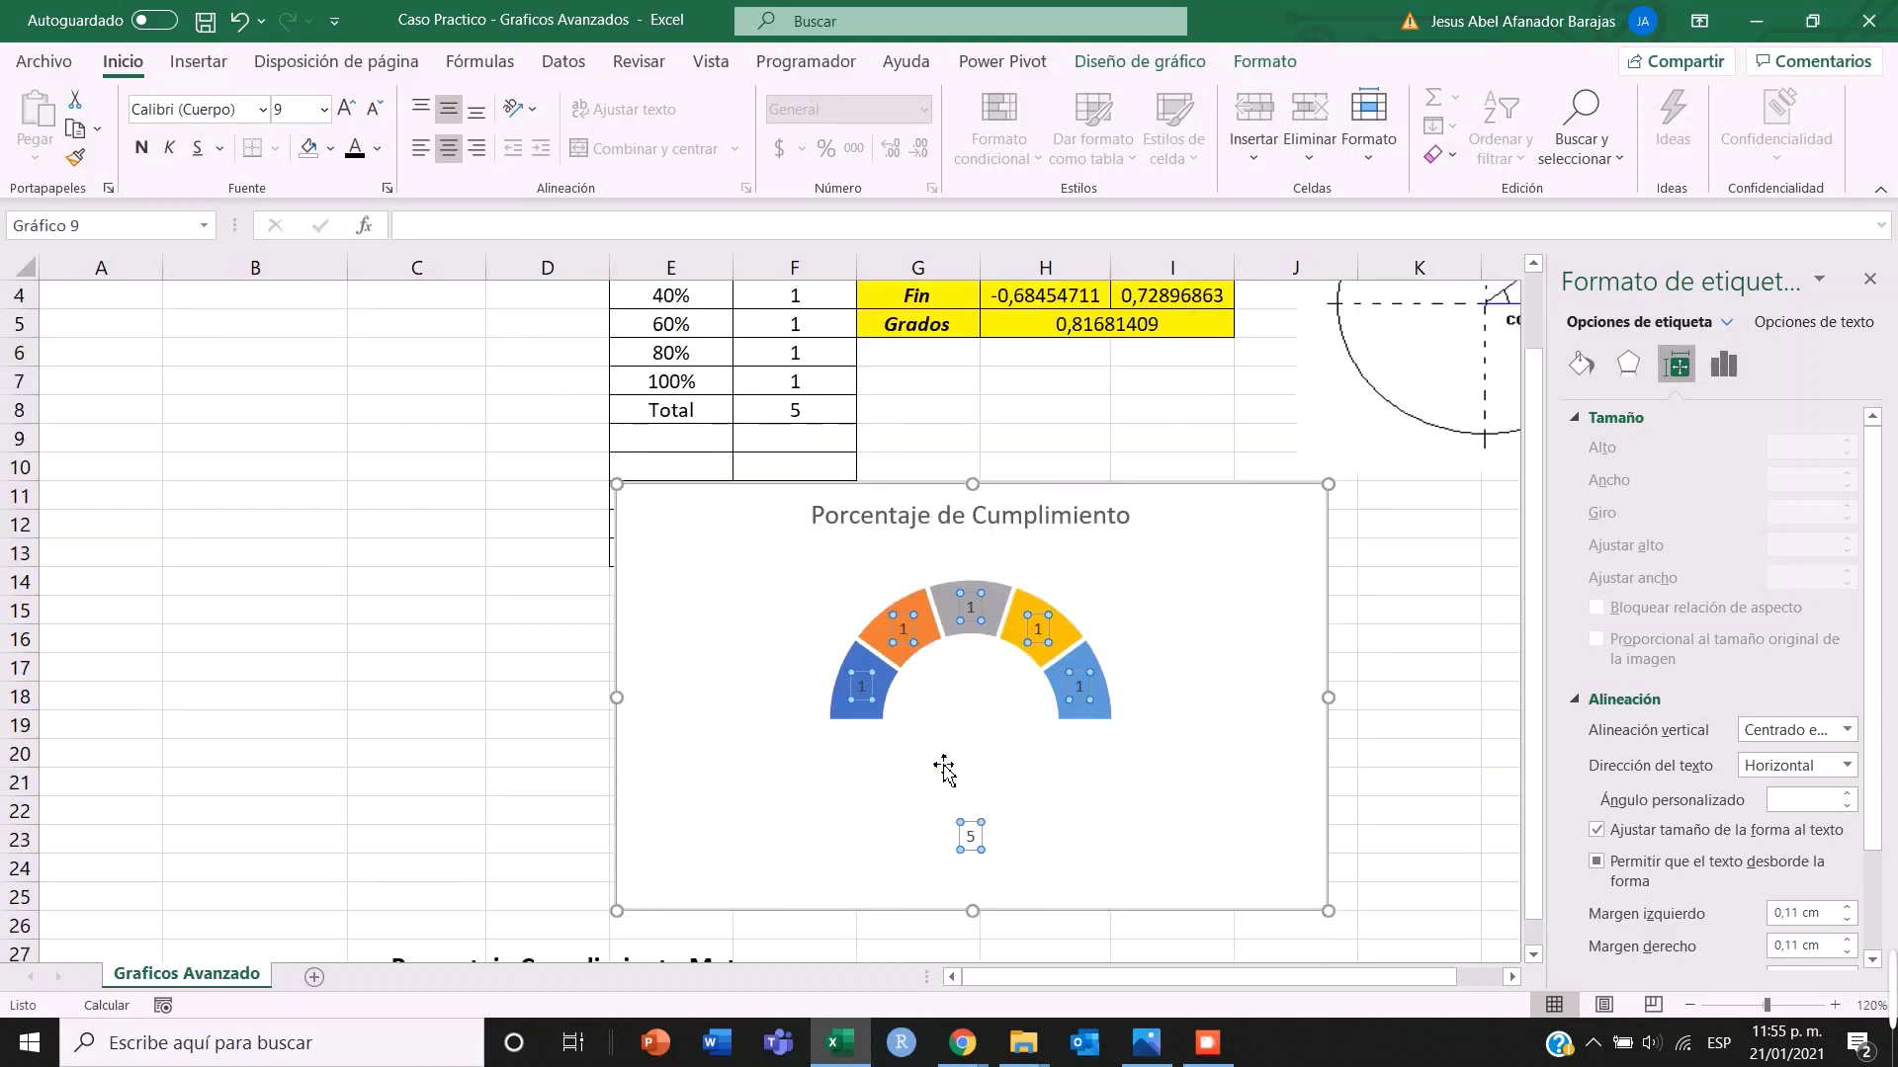
{"action": "right_click", "coordinate": [902, 635]}
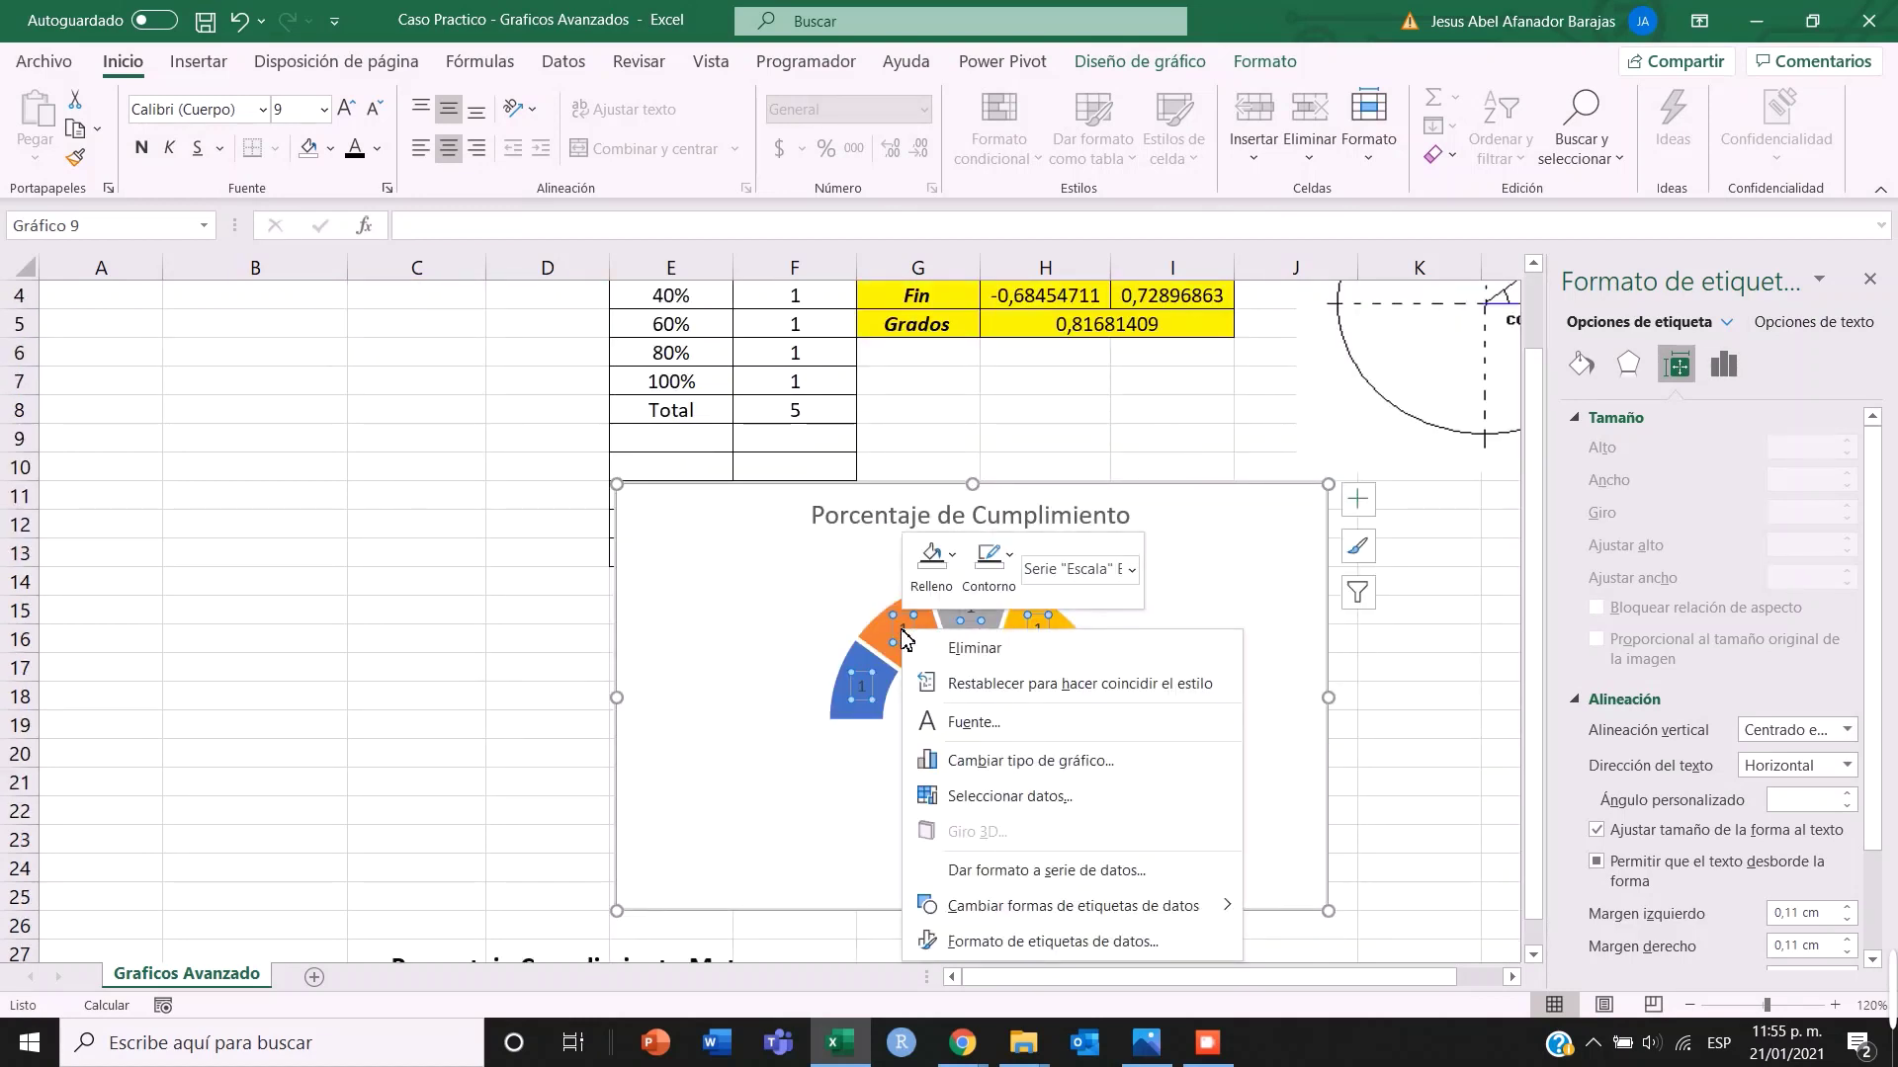
{"action": "left_click", "coordinate": [1047, 943]}
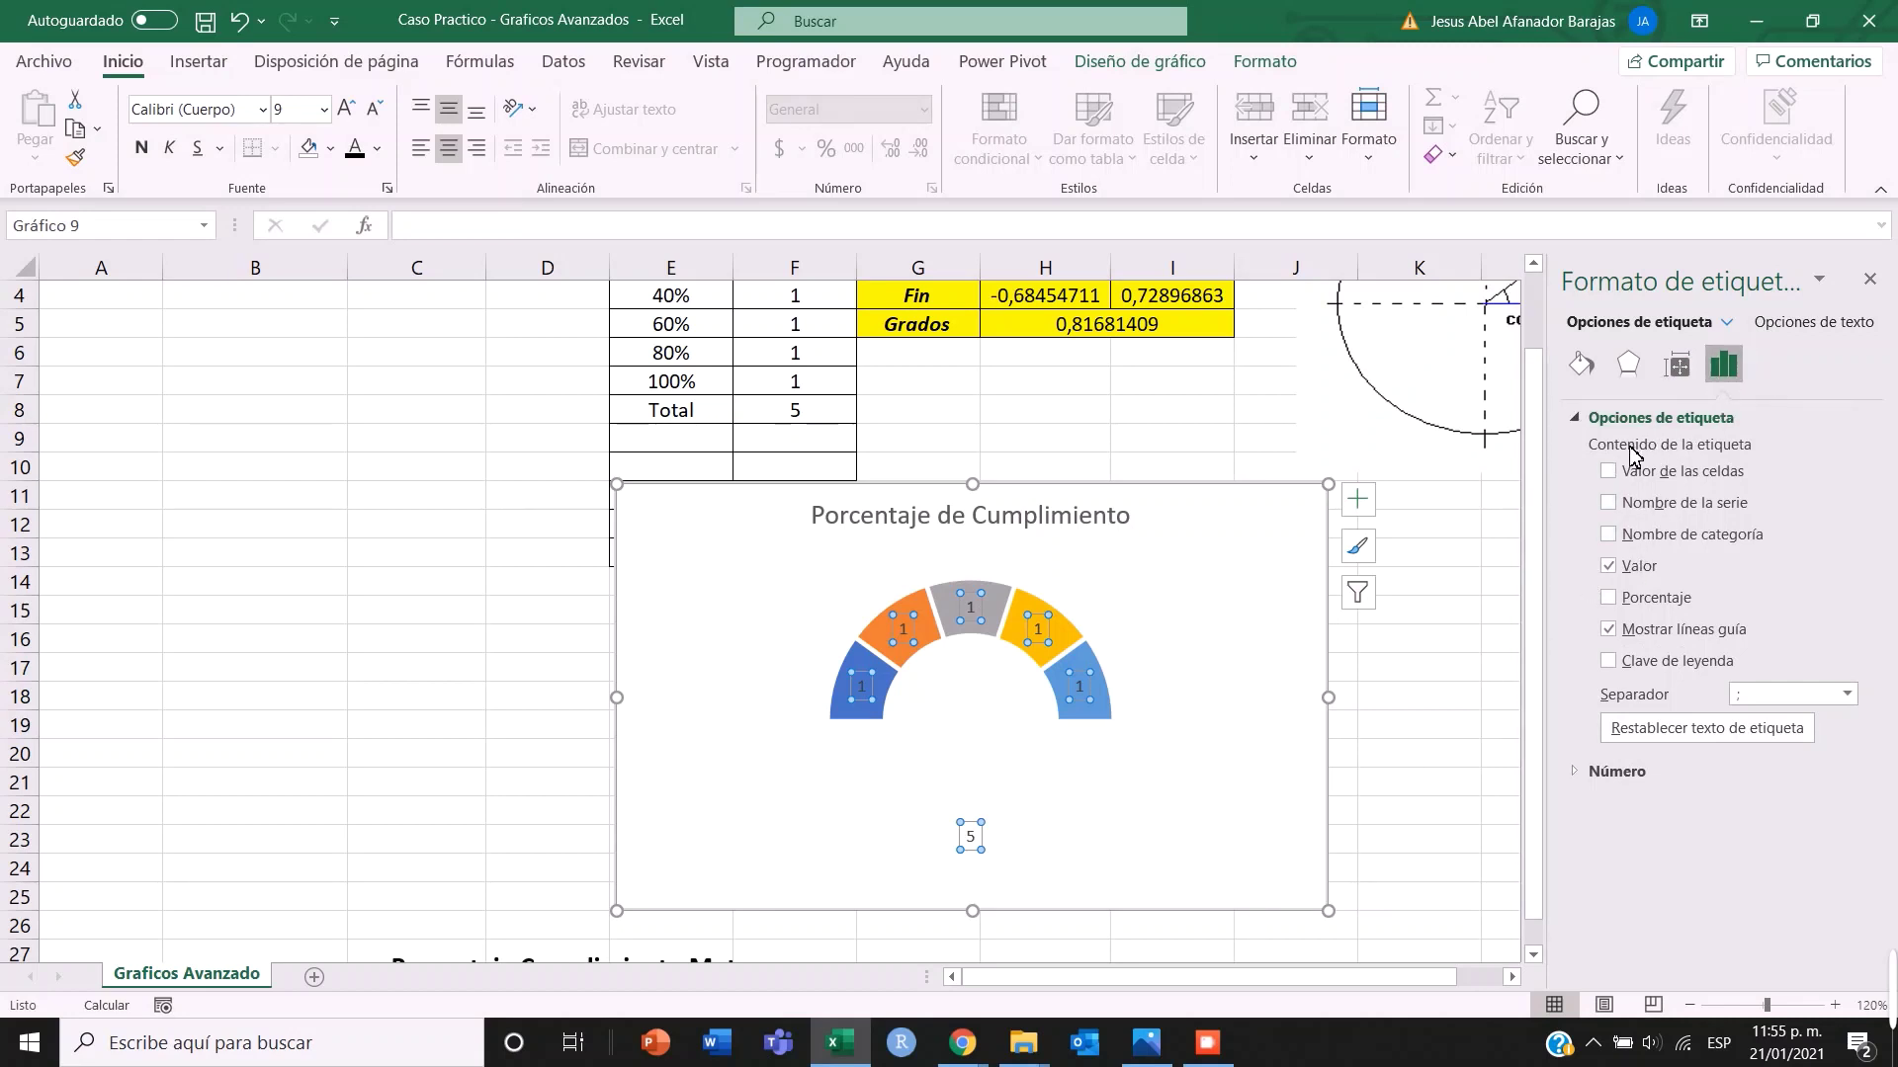
- Show cell values from the Porcentajes range E3:E7 in the Escala data labels and zoom the sheet to 130%
{"action": "left_click", "coordinate": [1609, 471]}
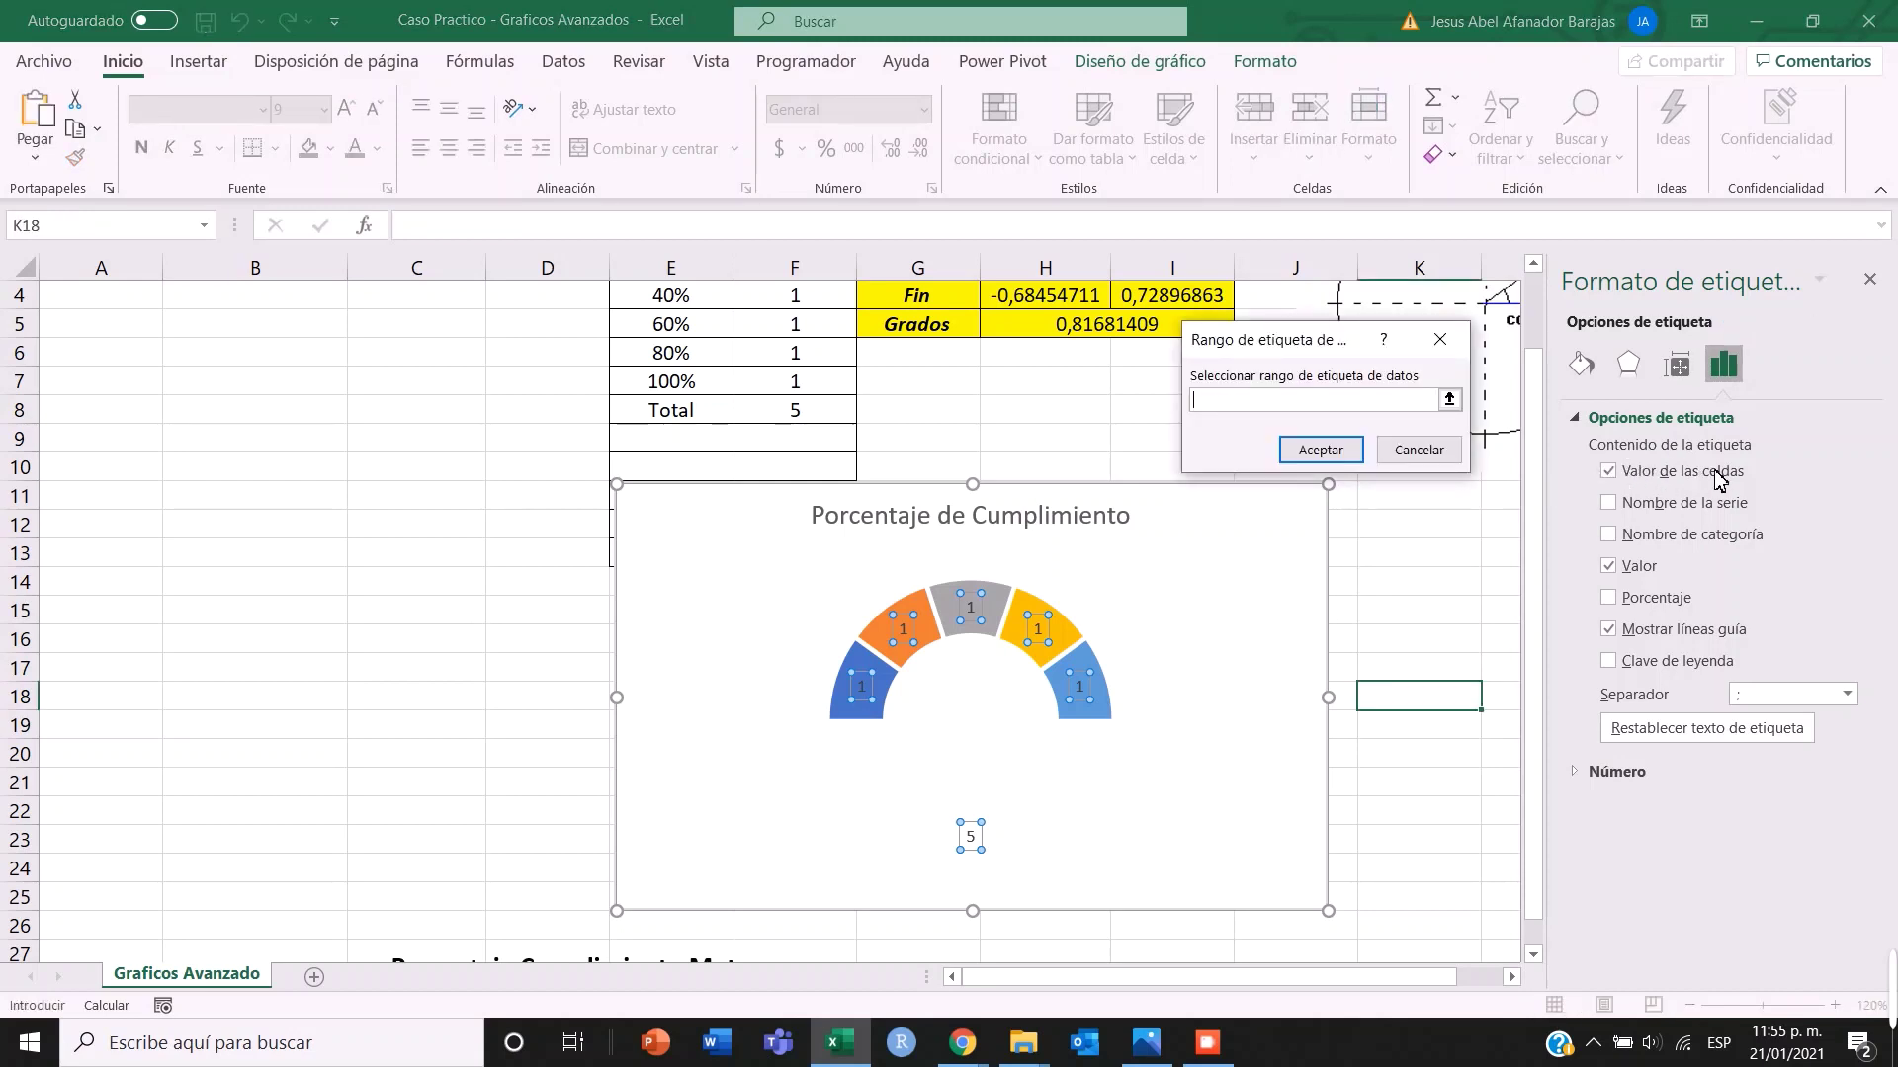
{"action": "scroll", "coordinate": [1107, 484], "scroll_direction": "up", "scroll_amount": 2}
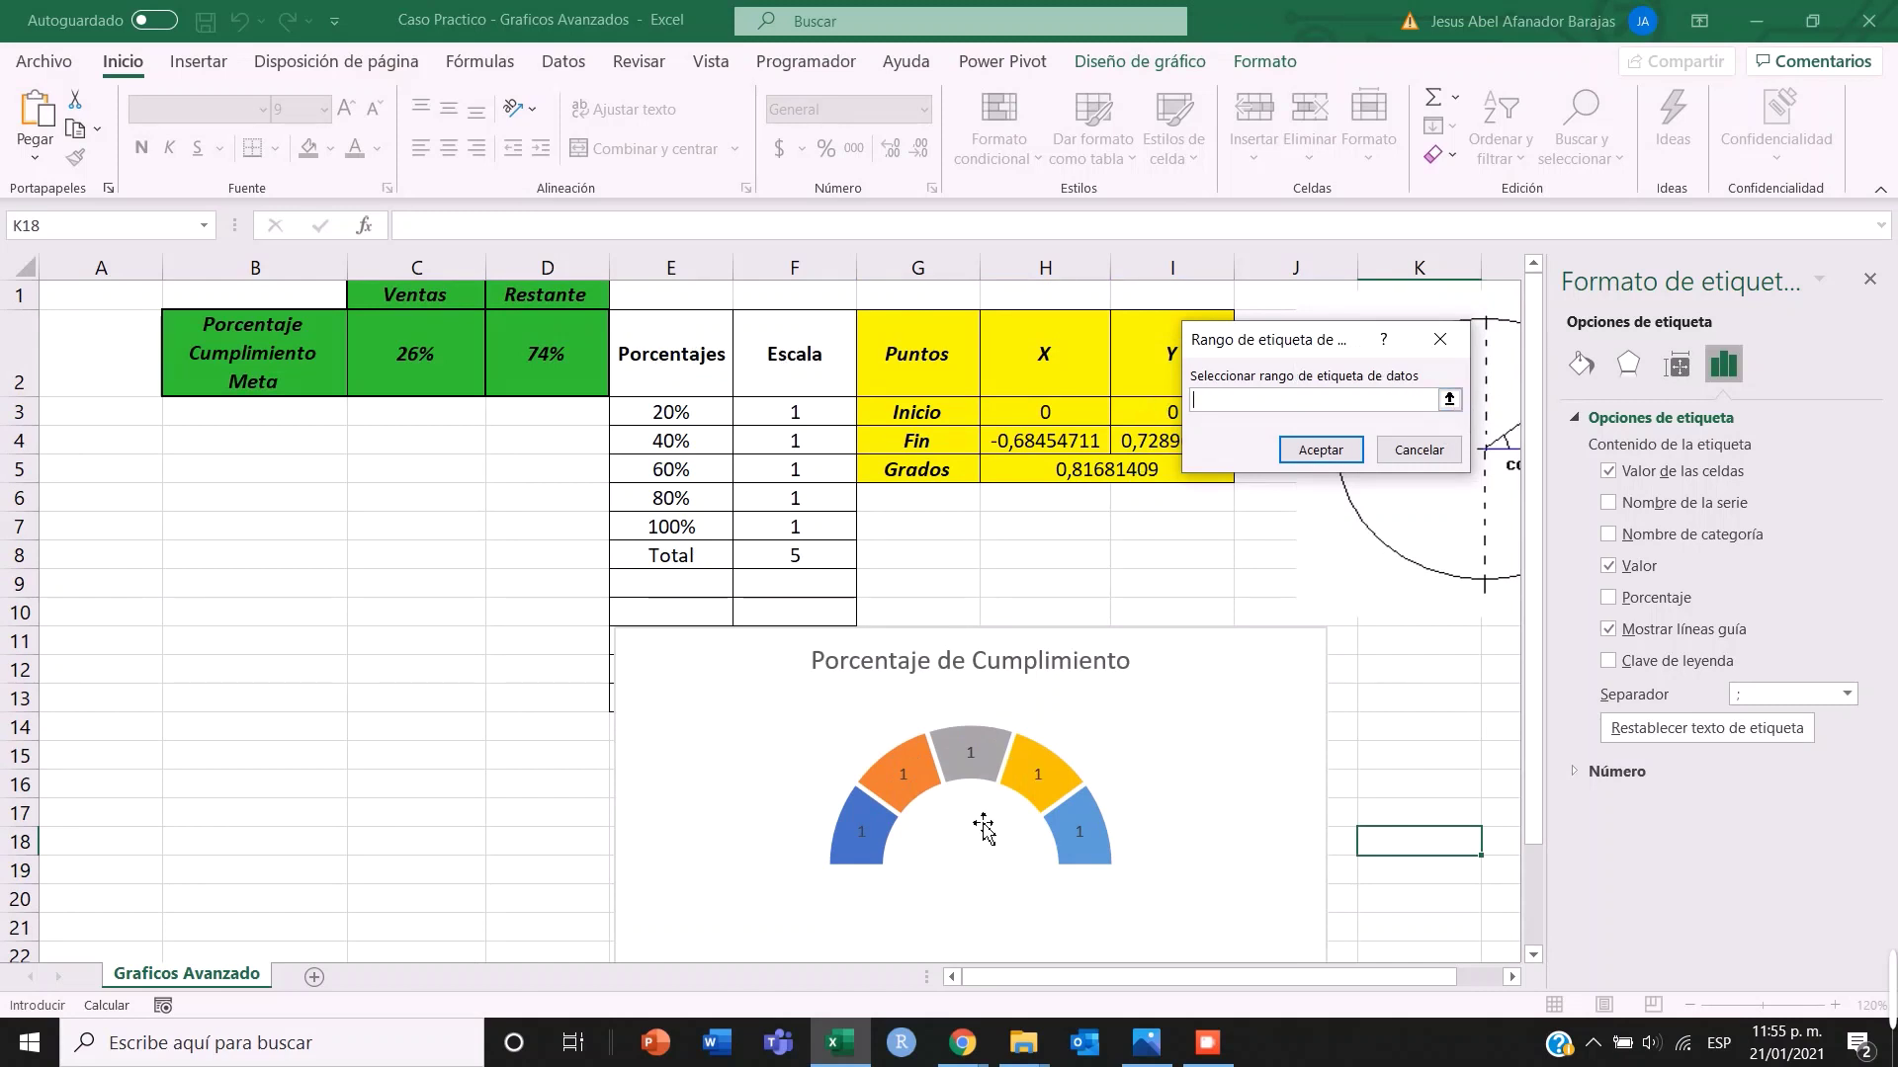
{"action": "left_click", "coordinate": [1450, 400]}
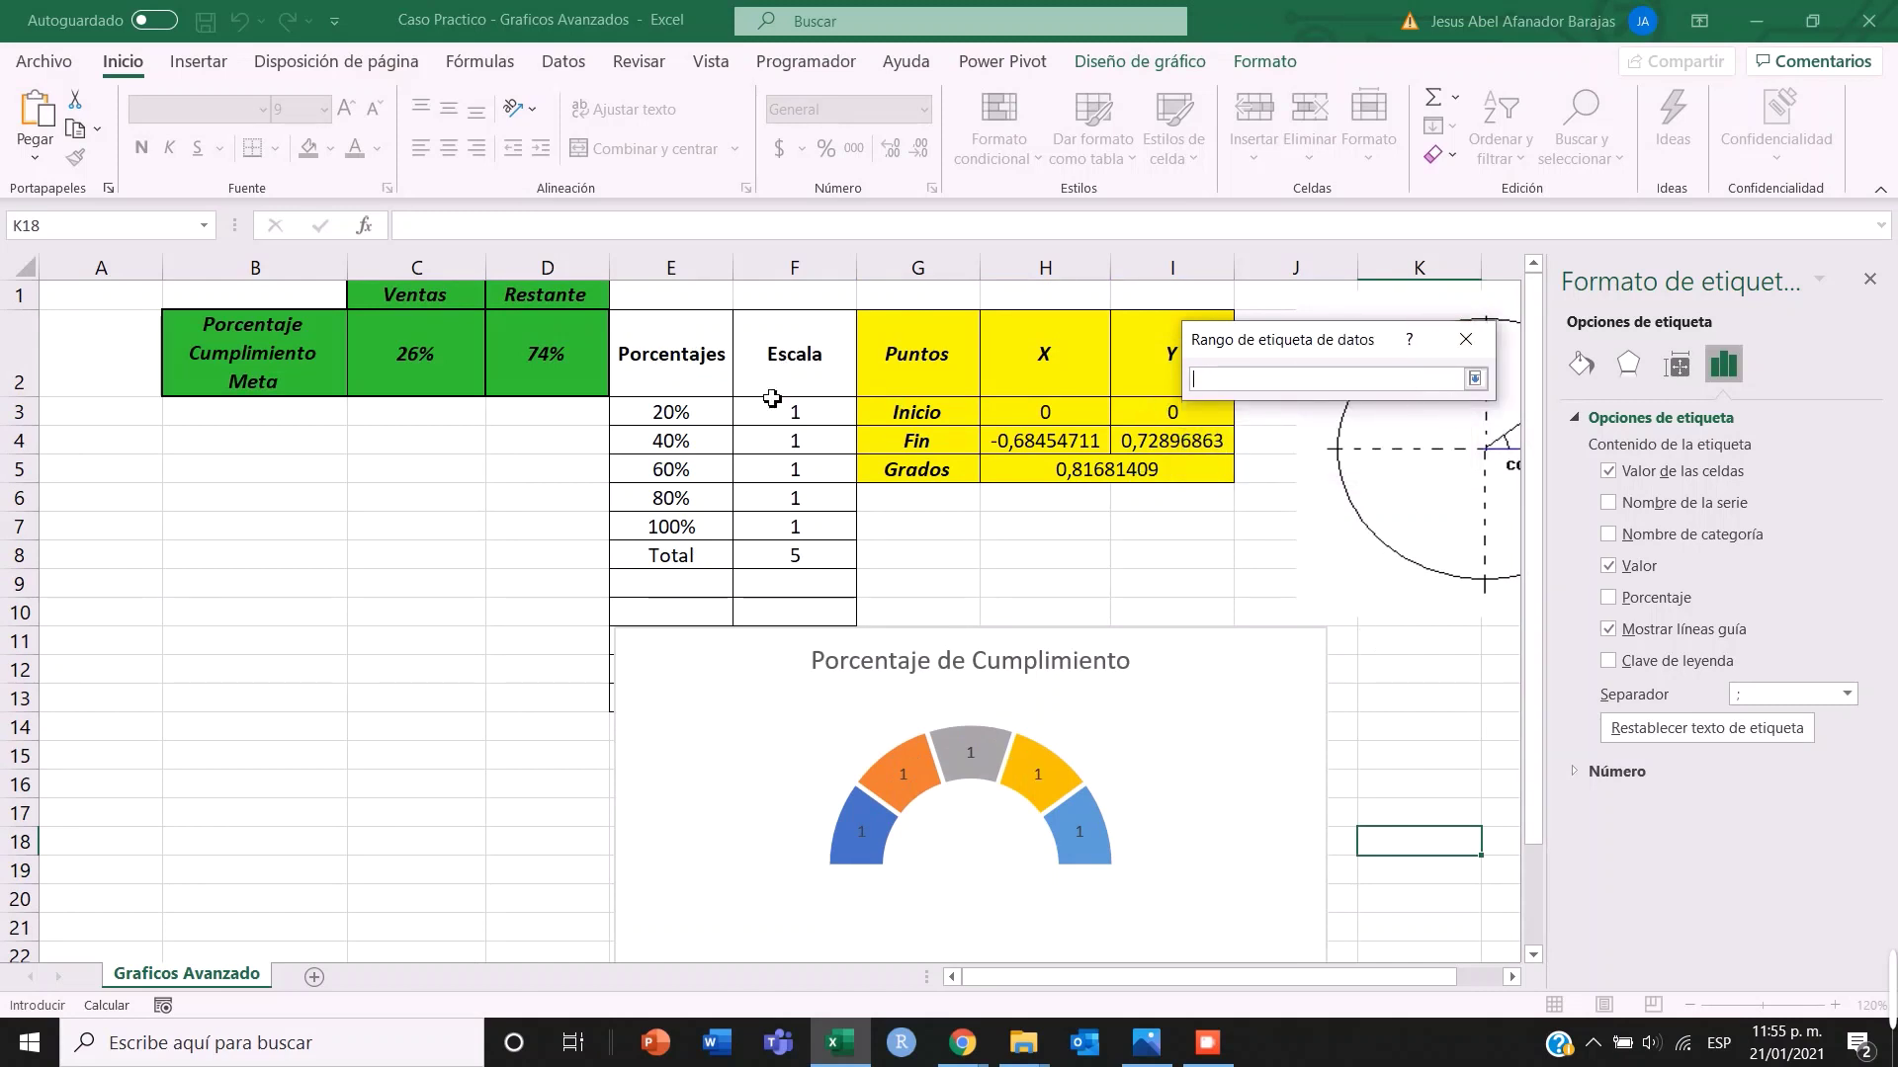
{"action": "left_click_drag", "start_coordinate": [672, 415], "coordinate": [671, 531]}
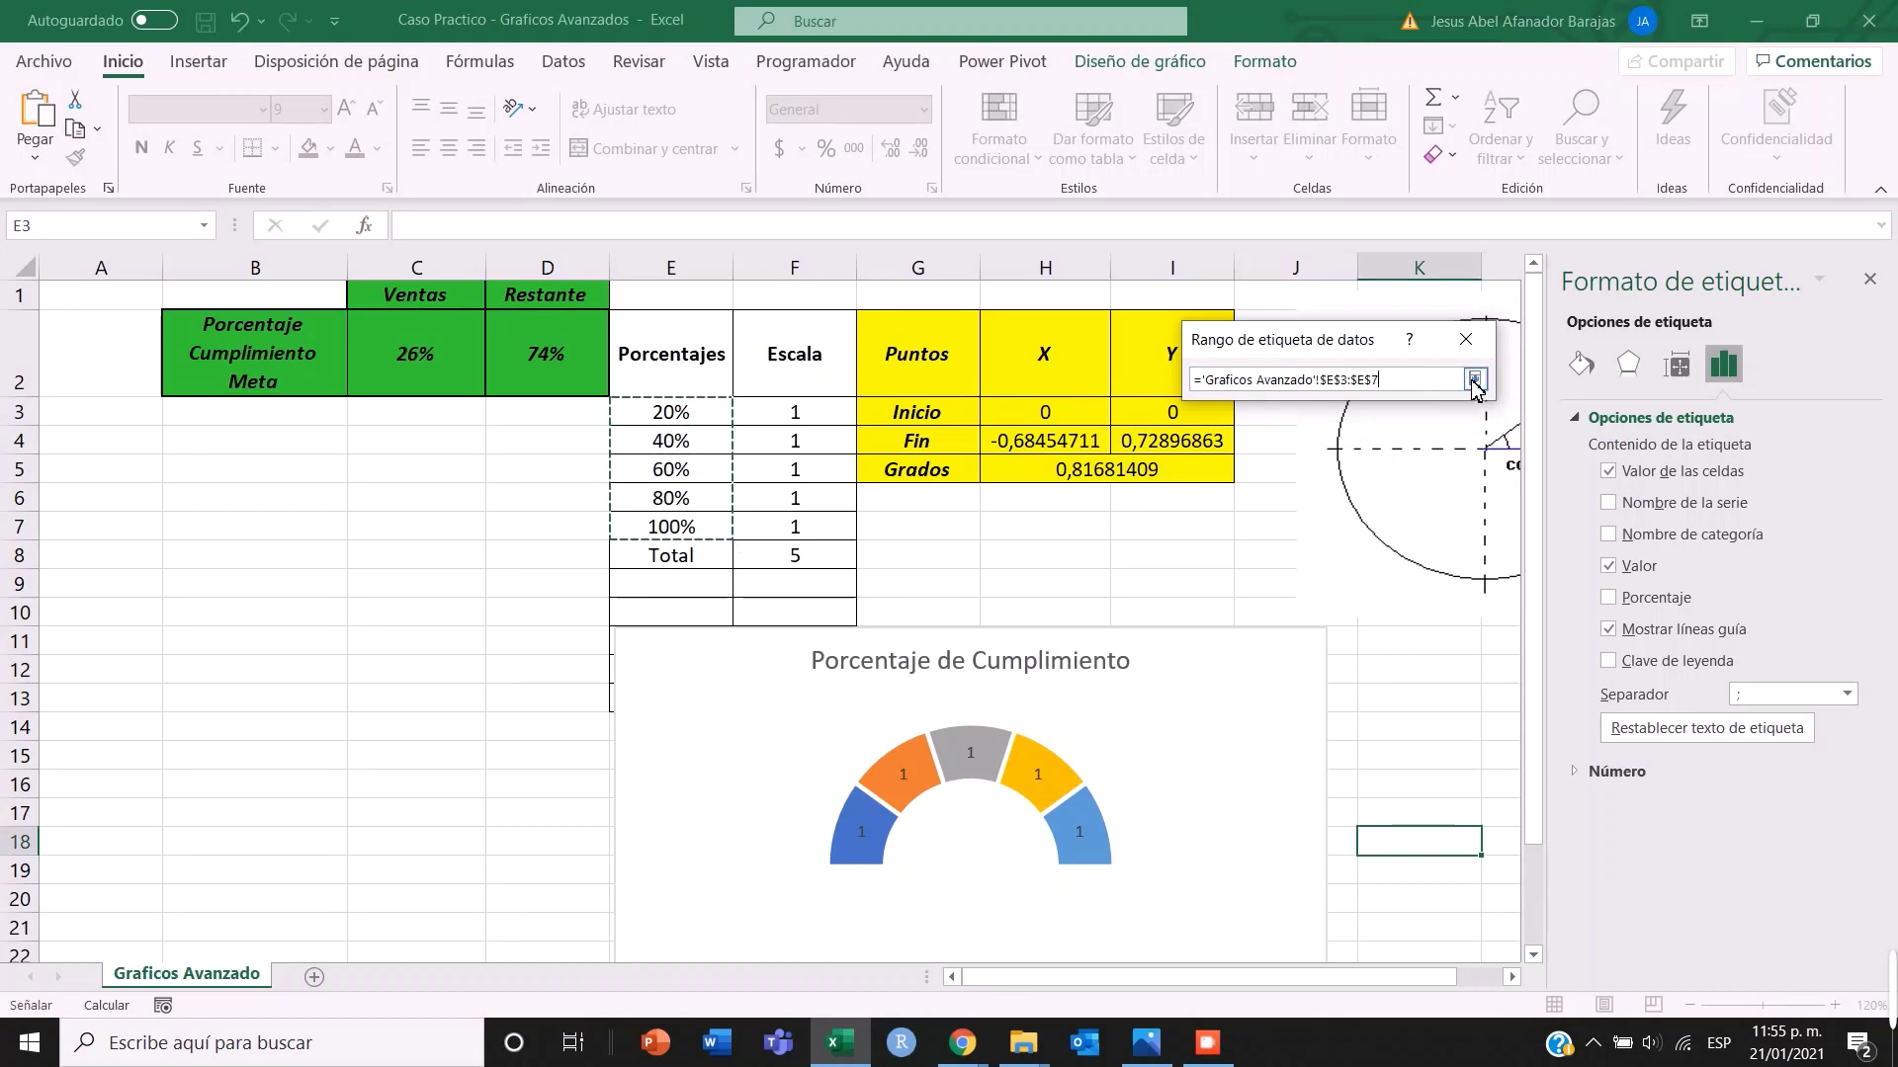
{"action": "left_click", "coordinate": [1473, 382]}
{"action": "left_click", "coordinate": [1347, 450]}
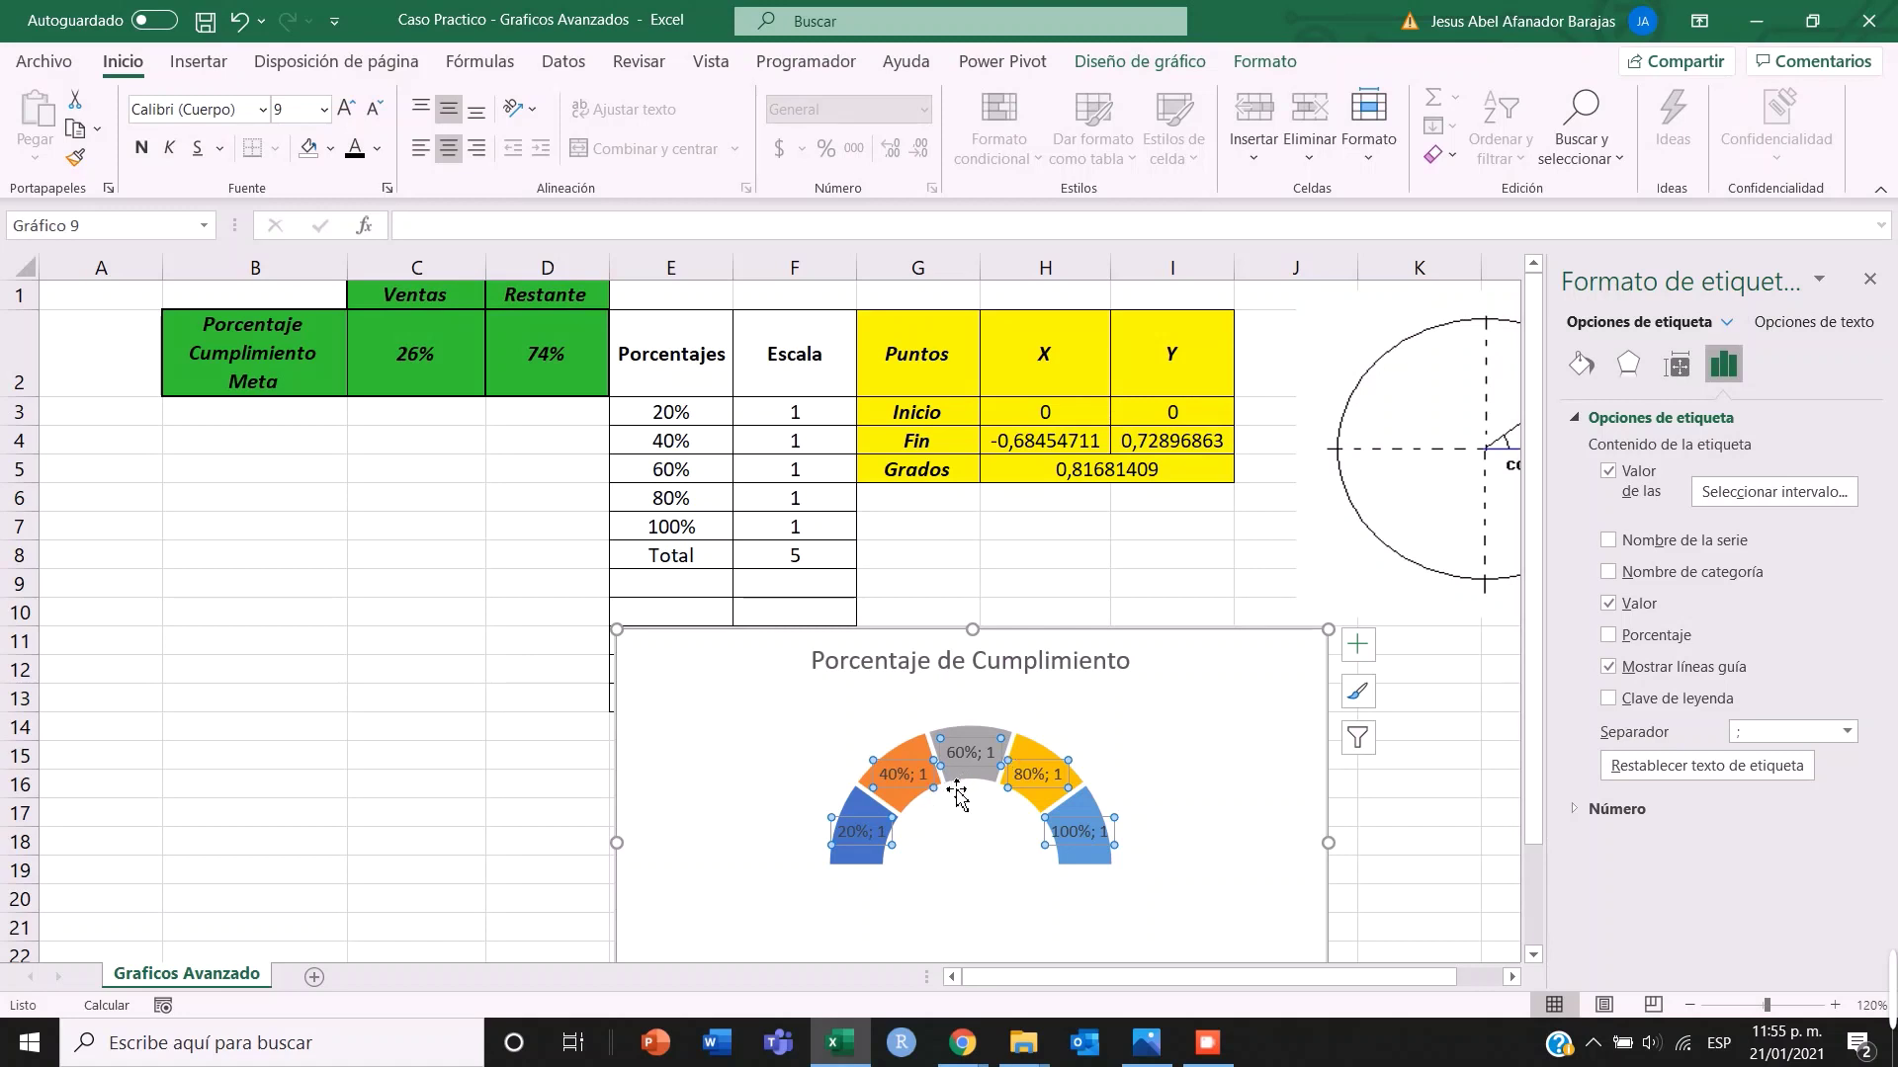
{"action": "left_click", "coordinate": [1834, 1003]}
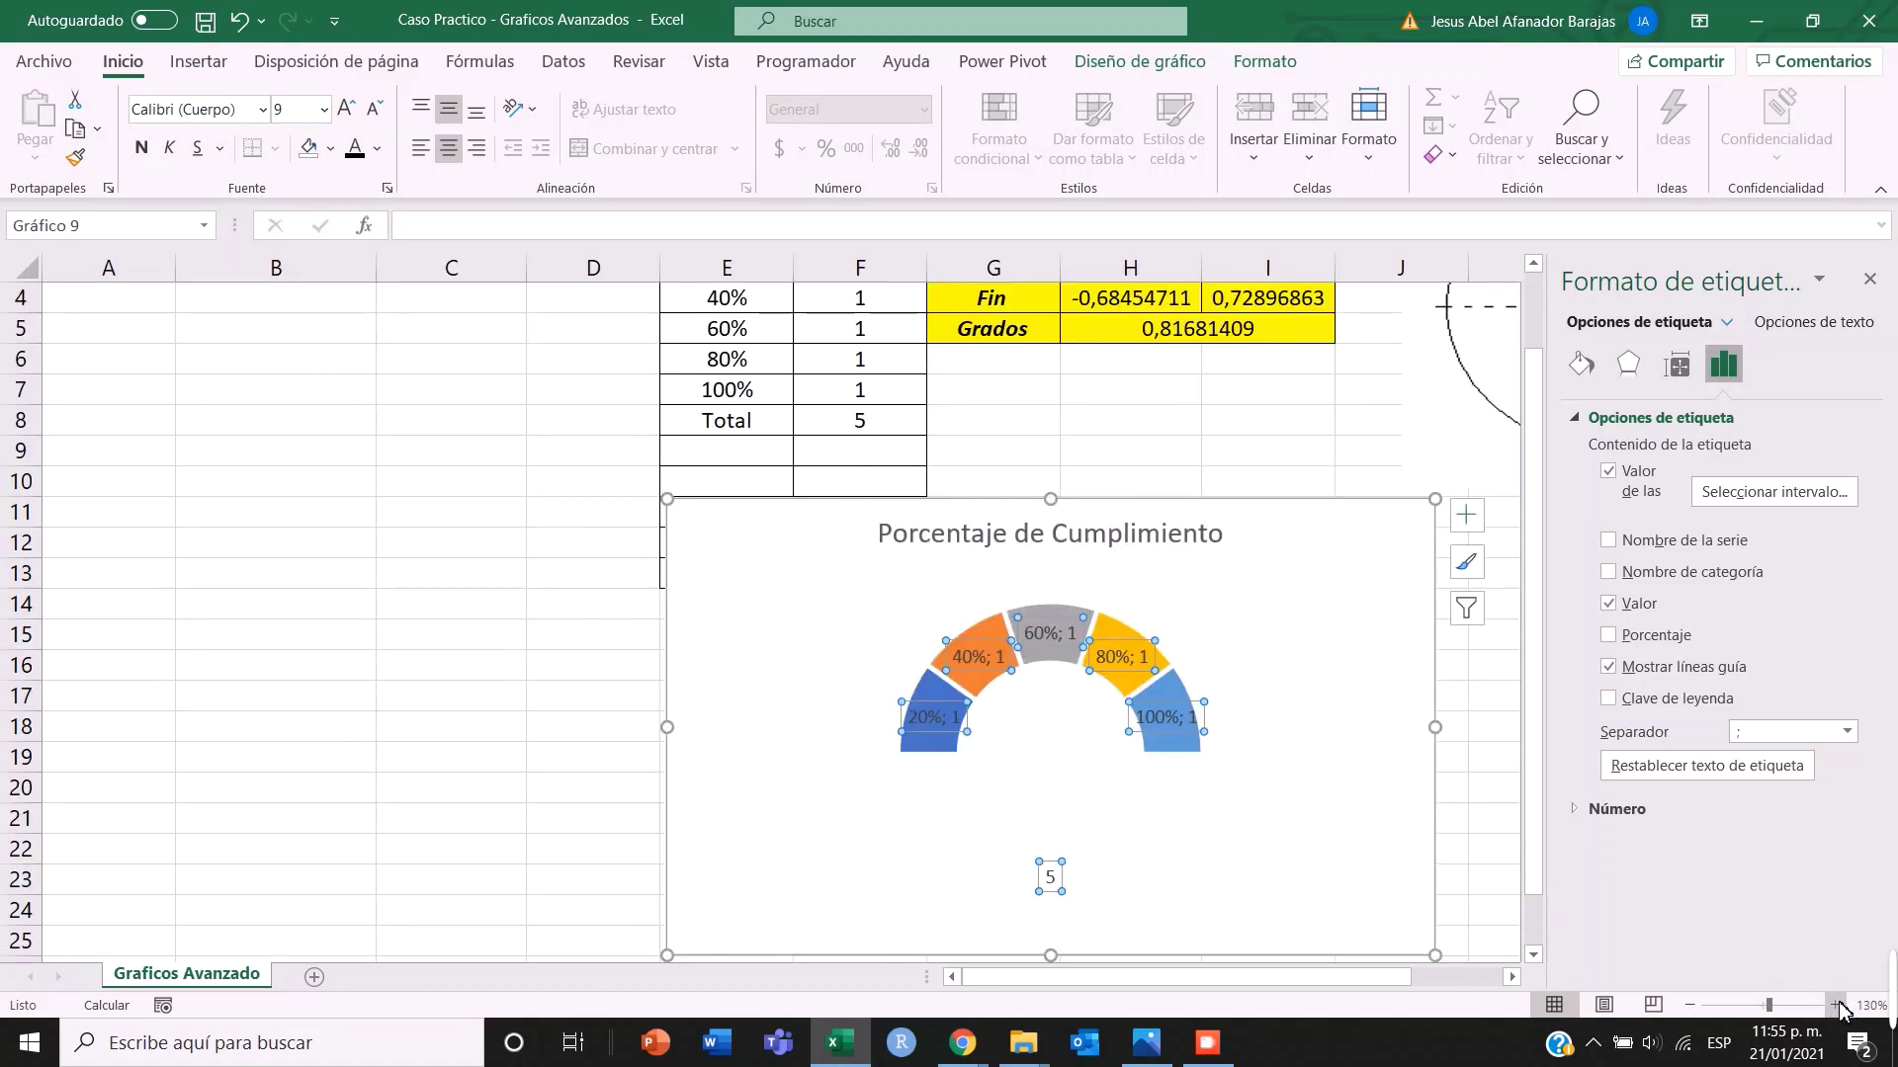
- Zoom the sheet to 140% and remove the series value from the Escala data labels, keeping the cell-range percentages
{"action": "left_click", "coordinate": [1834, 1003]}
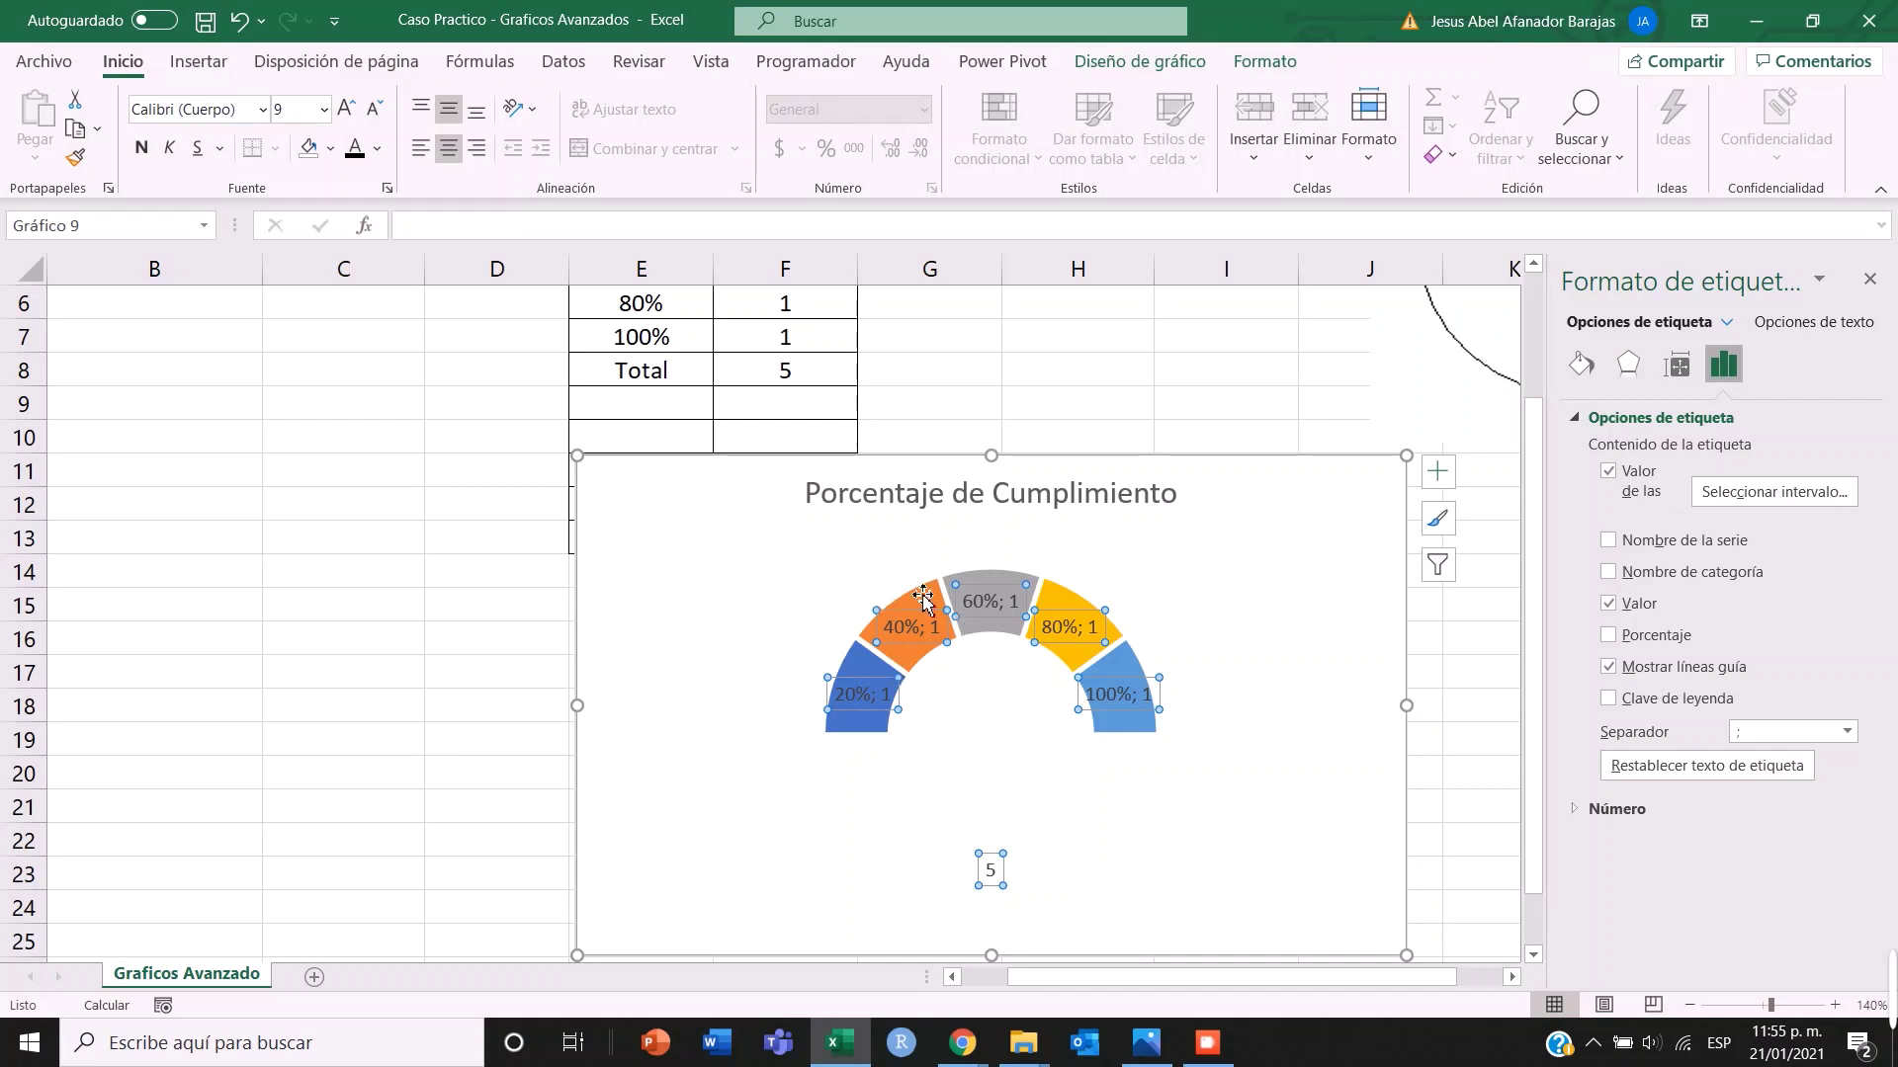
{"action": "scroll", "coordinate": [919, 606], "scroll_direction": "up", "scroll_amount": 2}
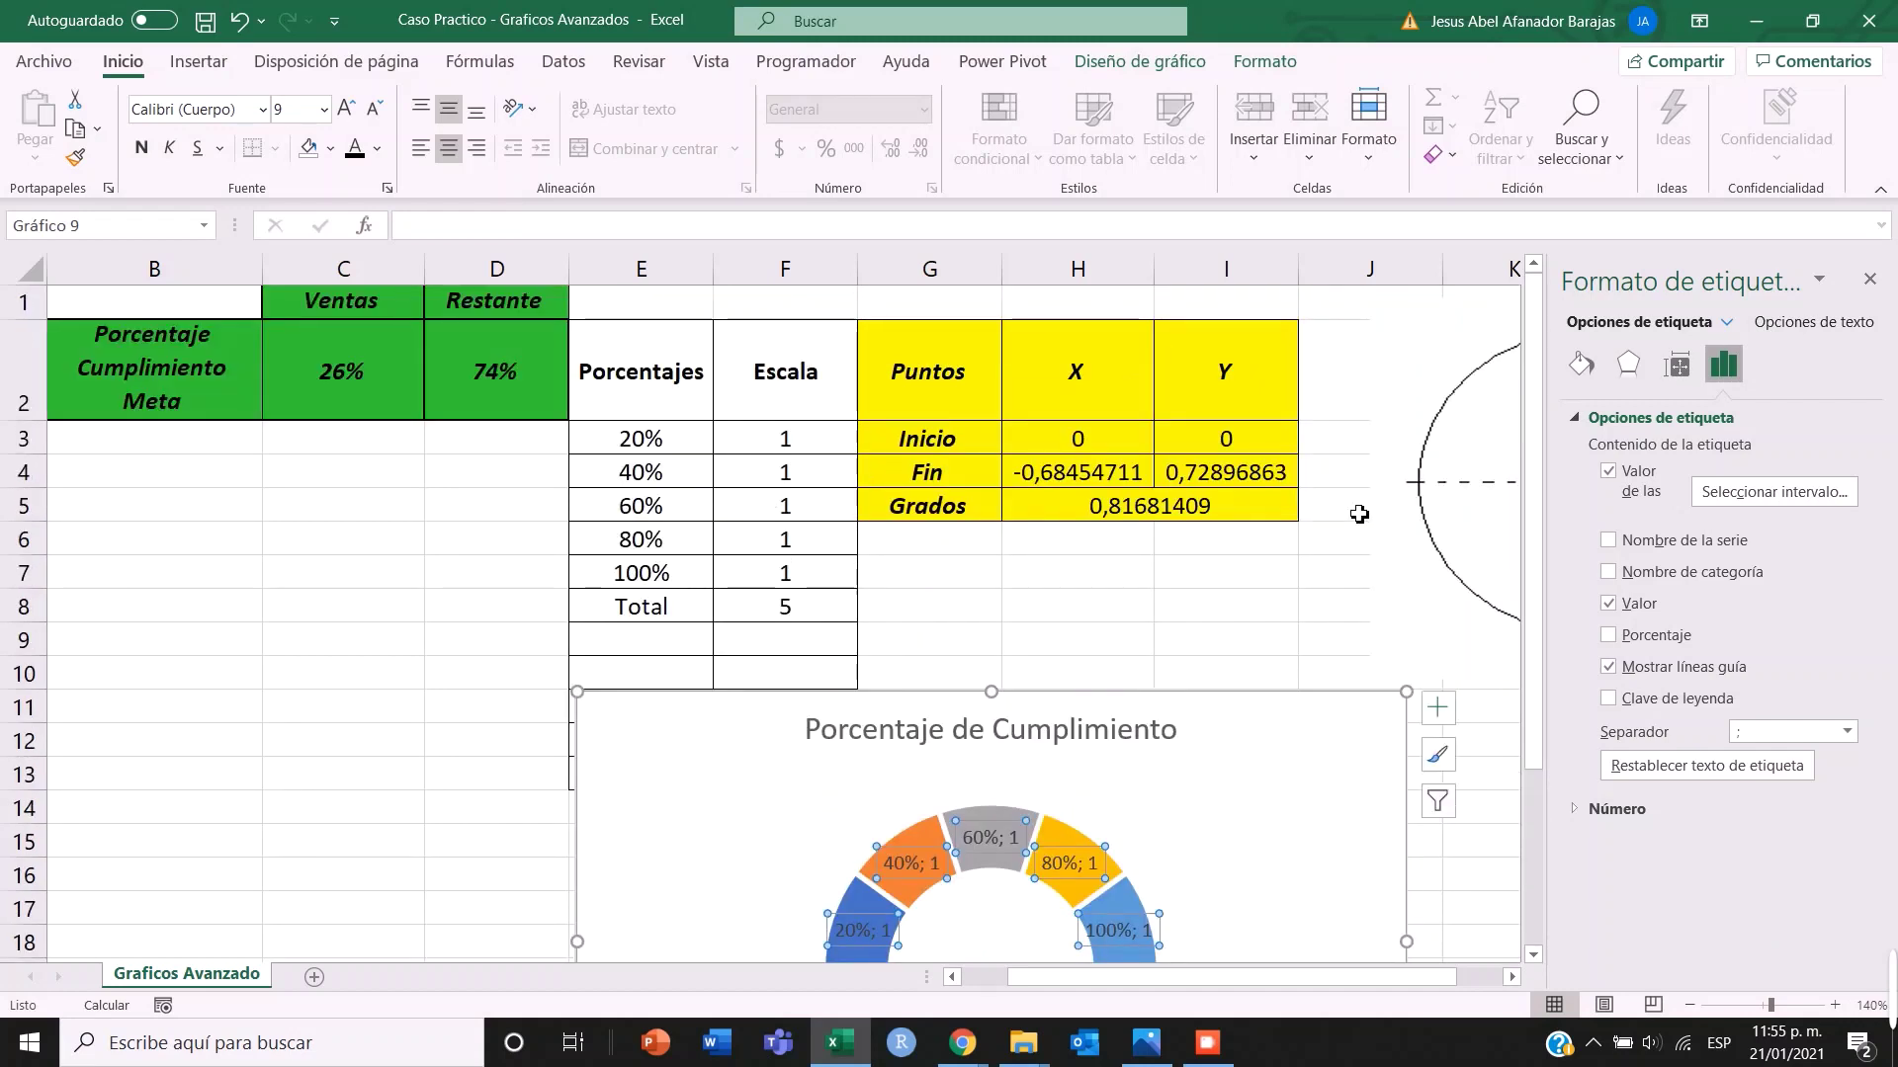
{"action": "scroll", "coordinate": [1037, 830], "scroll_direction": "down", "scroll_amount": 1}
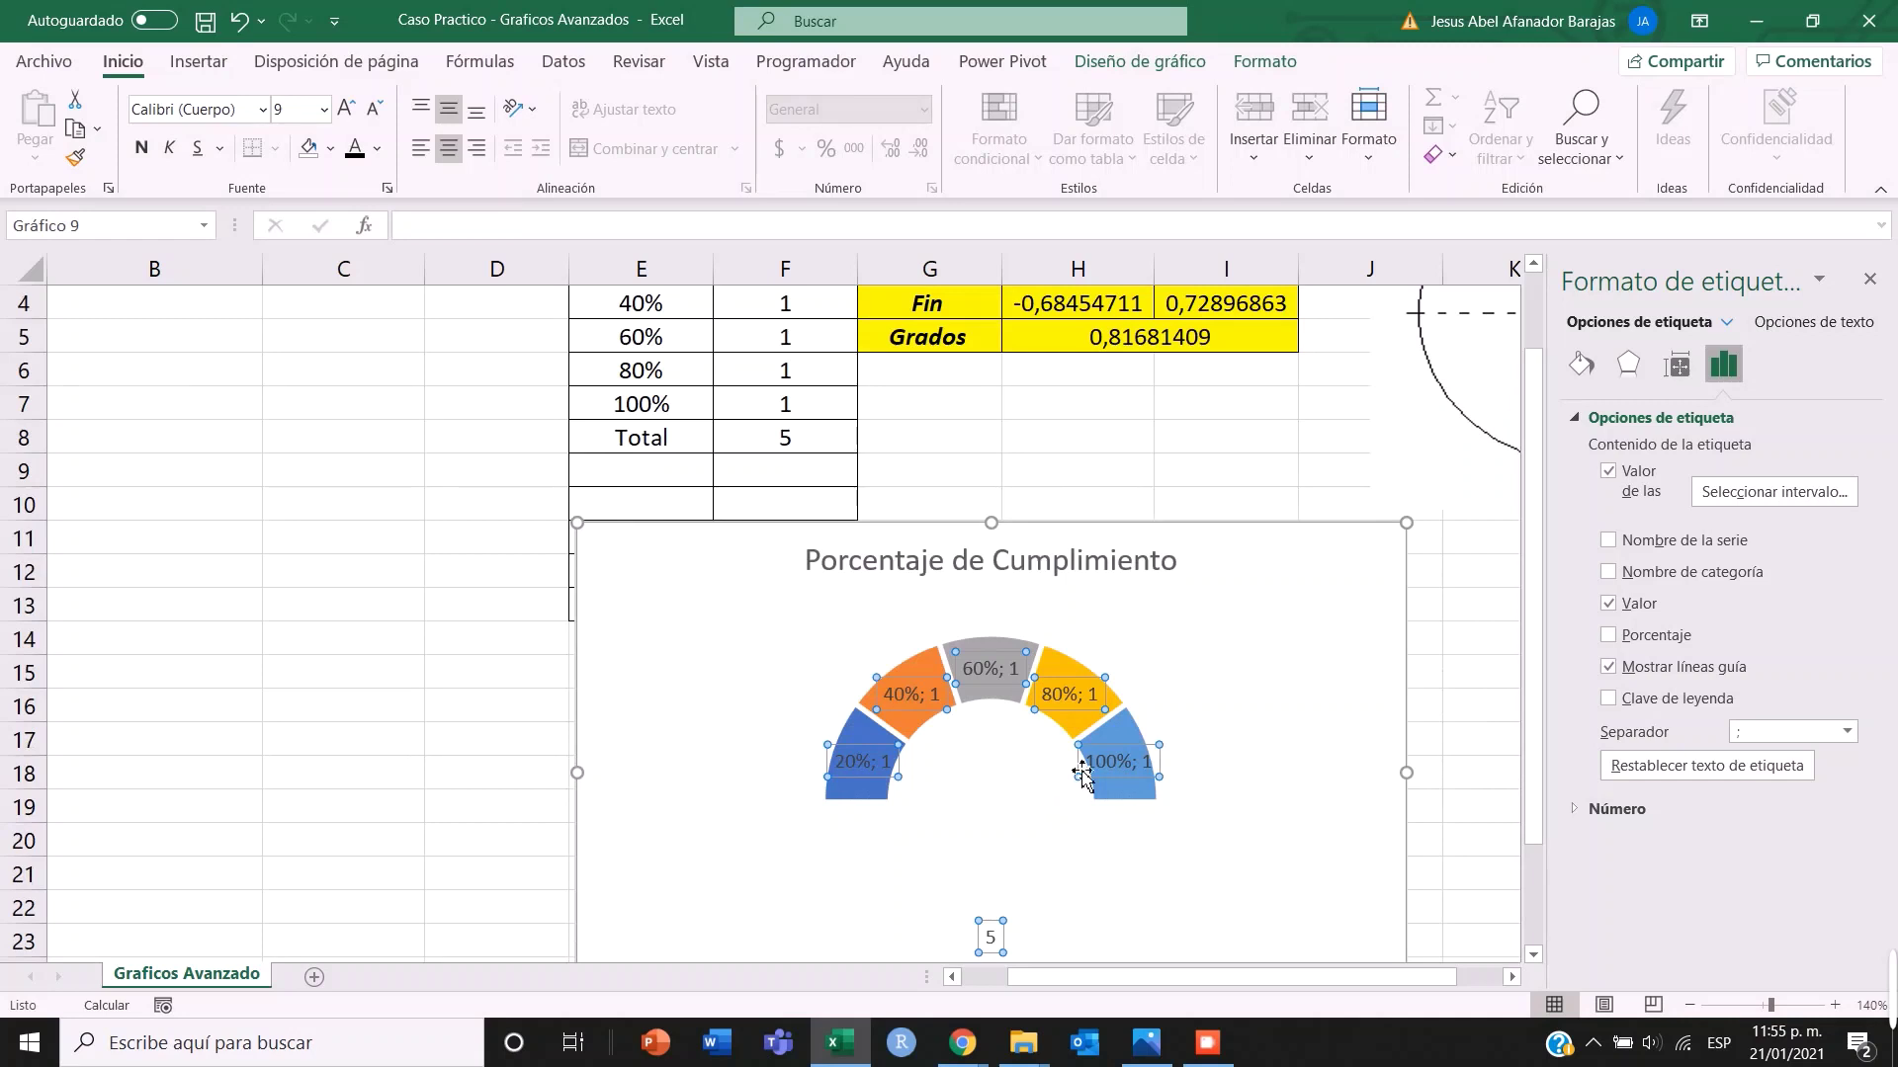
{"action": "left_click", "coordinate": [1611, 606]}
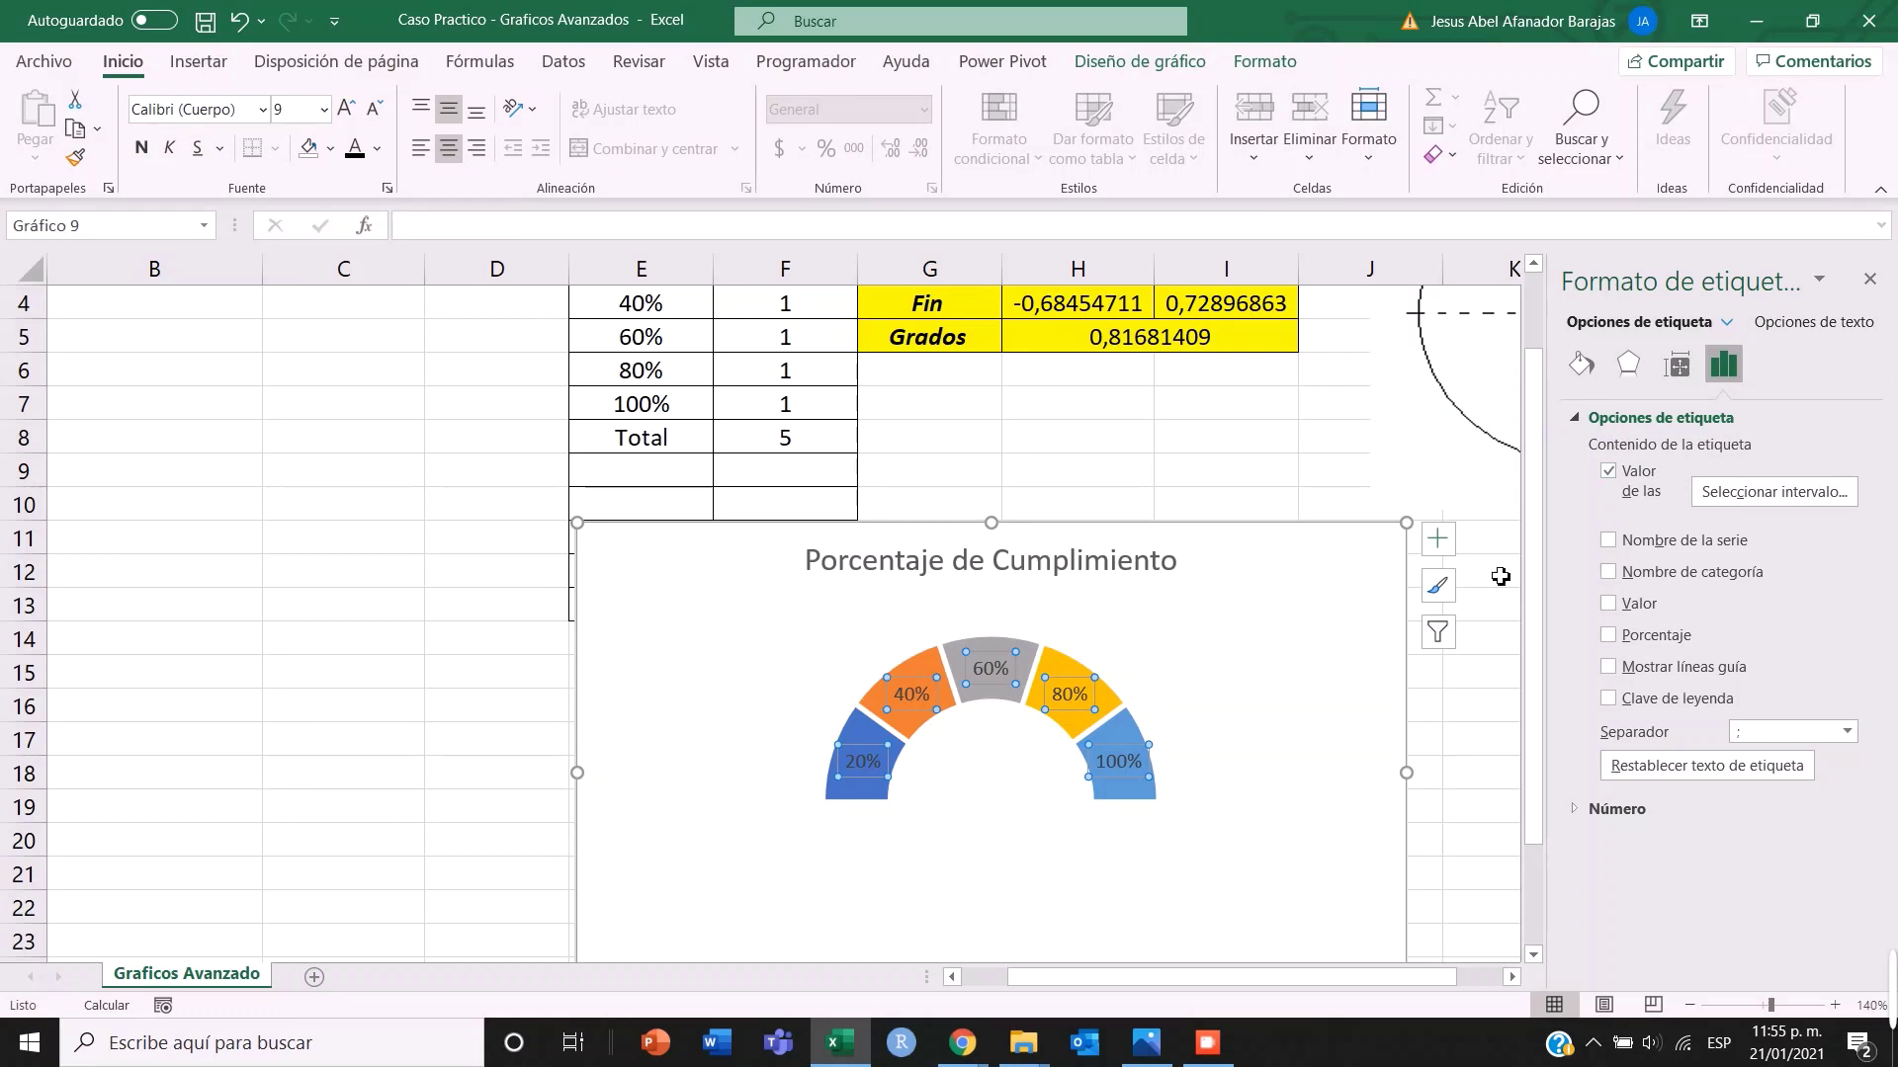
- Move the 20%, 40% and 60% data labels outside the half ring, beside their own segments
{"action": "scroll", "coordinate": [957, 729], "scroll_direction": "down", "scroll_amount": 1}
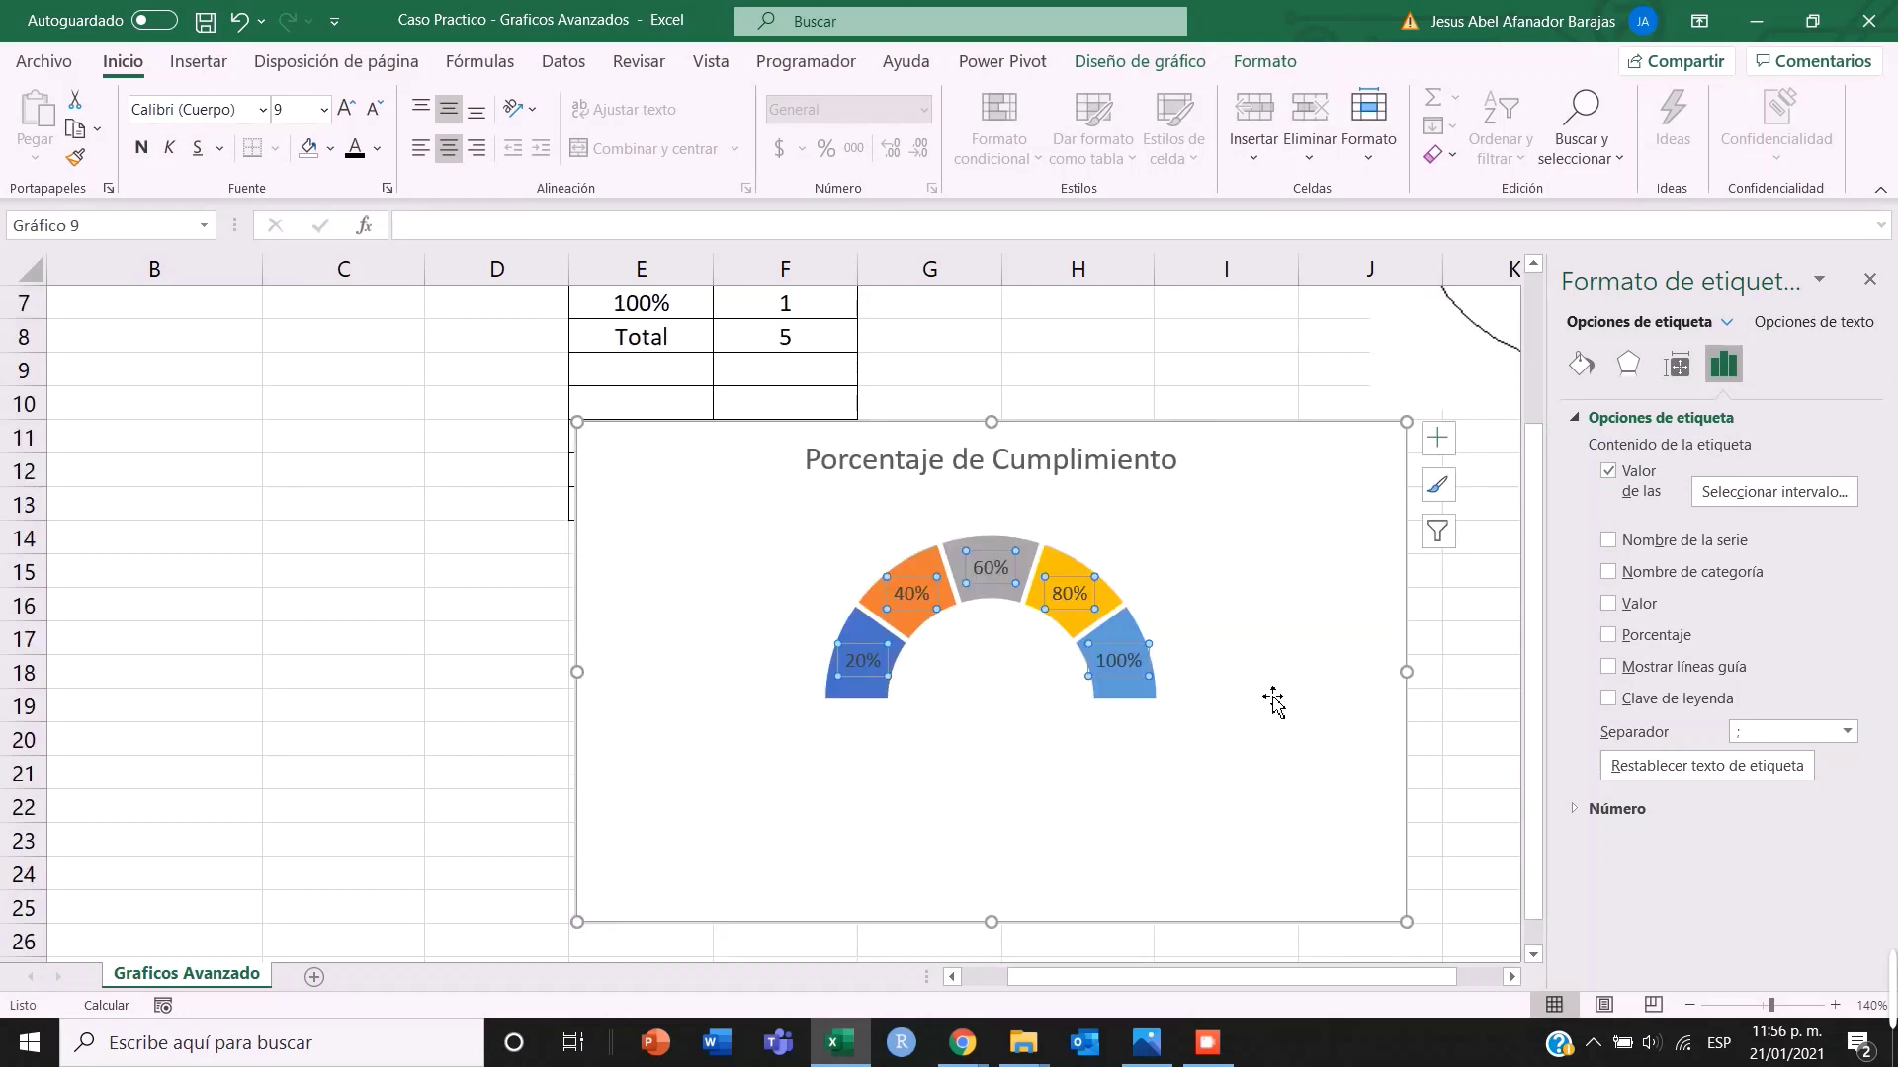
{"action": "left_click", "coordinate": [871, 660]}
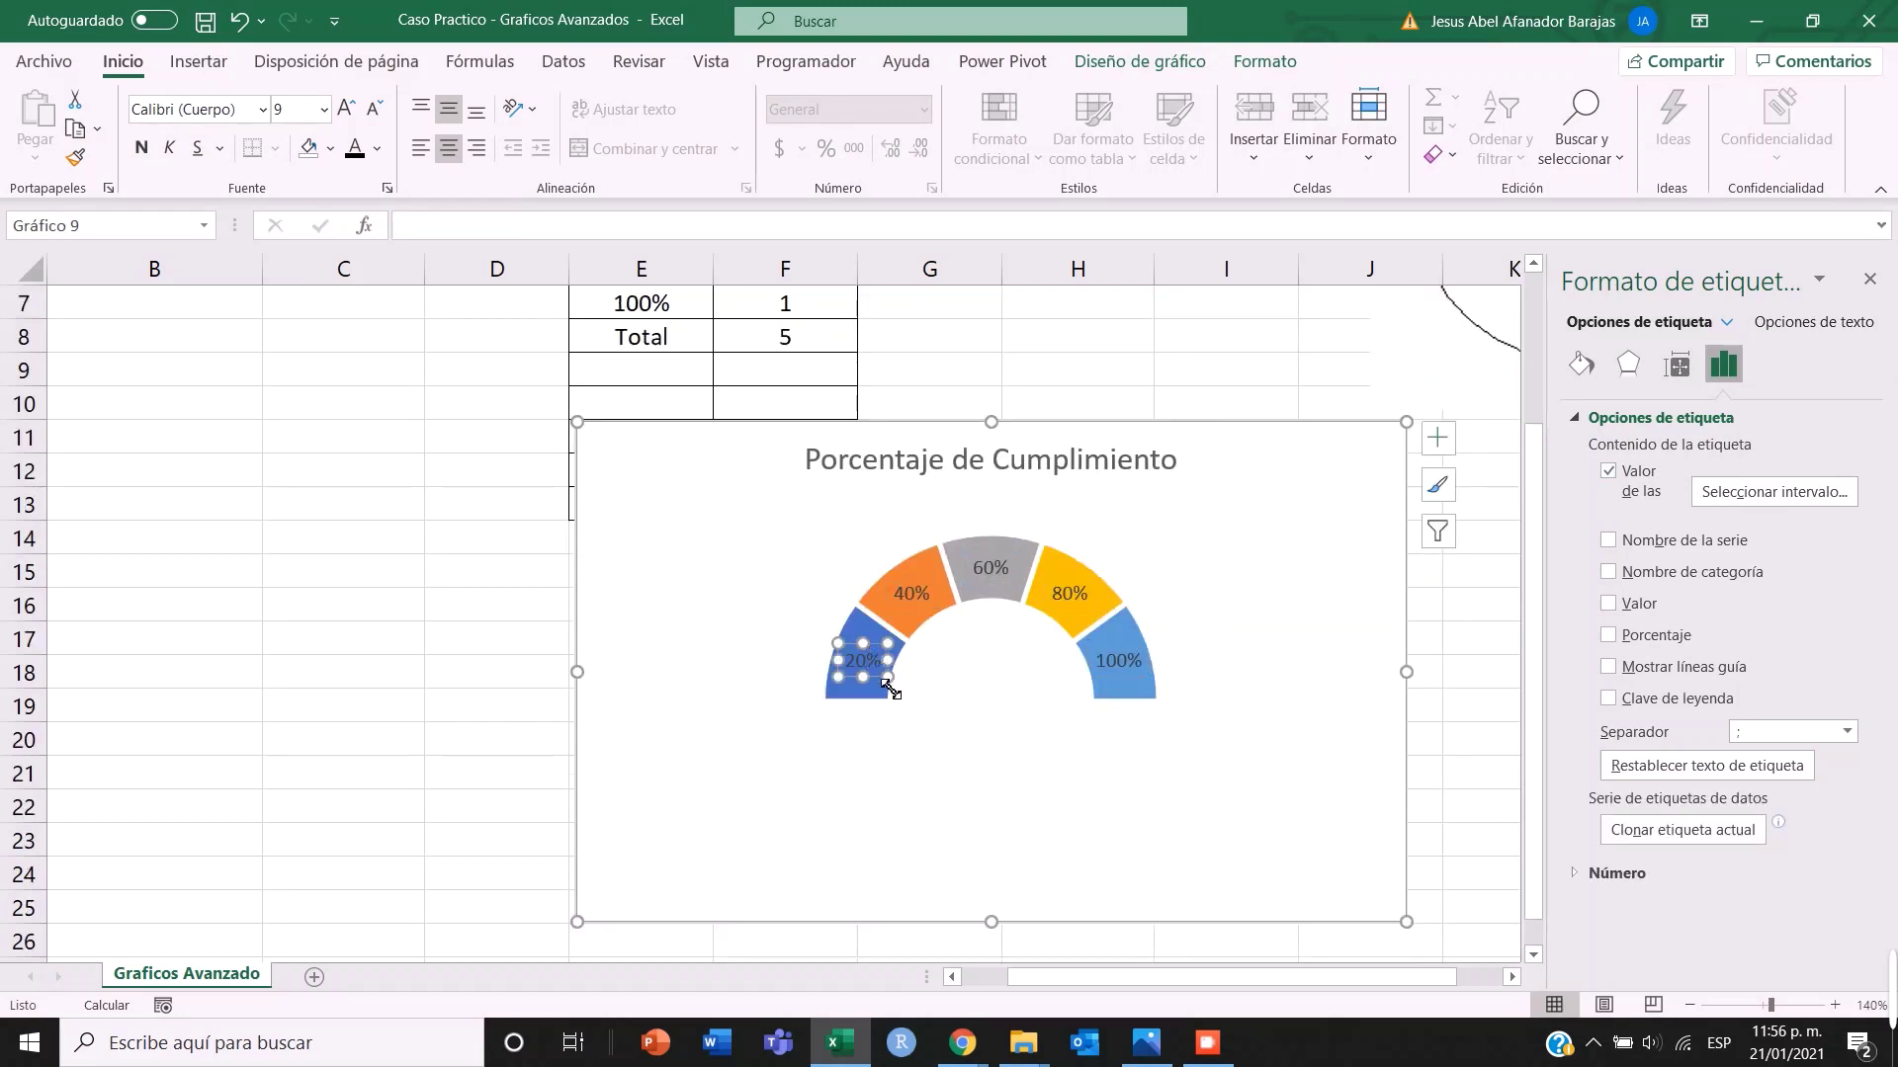
{"action": "left_click_drag", "start_coordinate": [884, 685], "coordinate": [824, 667]}
{"action": "left_click", "coordinate": [939, 595]}
{"action": "left_click_drag", "start_coordinate": [935, 591], "coordinate": [886, 555]}
{"action": "left_click", "coordinate": [1008, 571]}
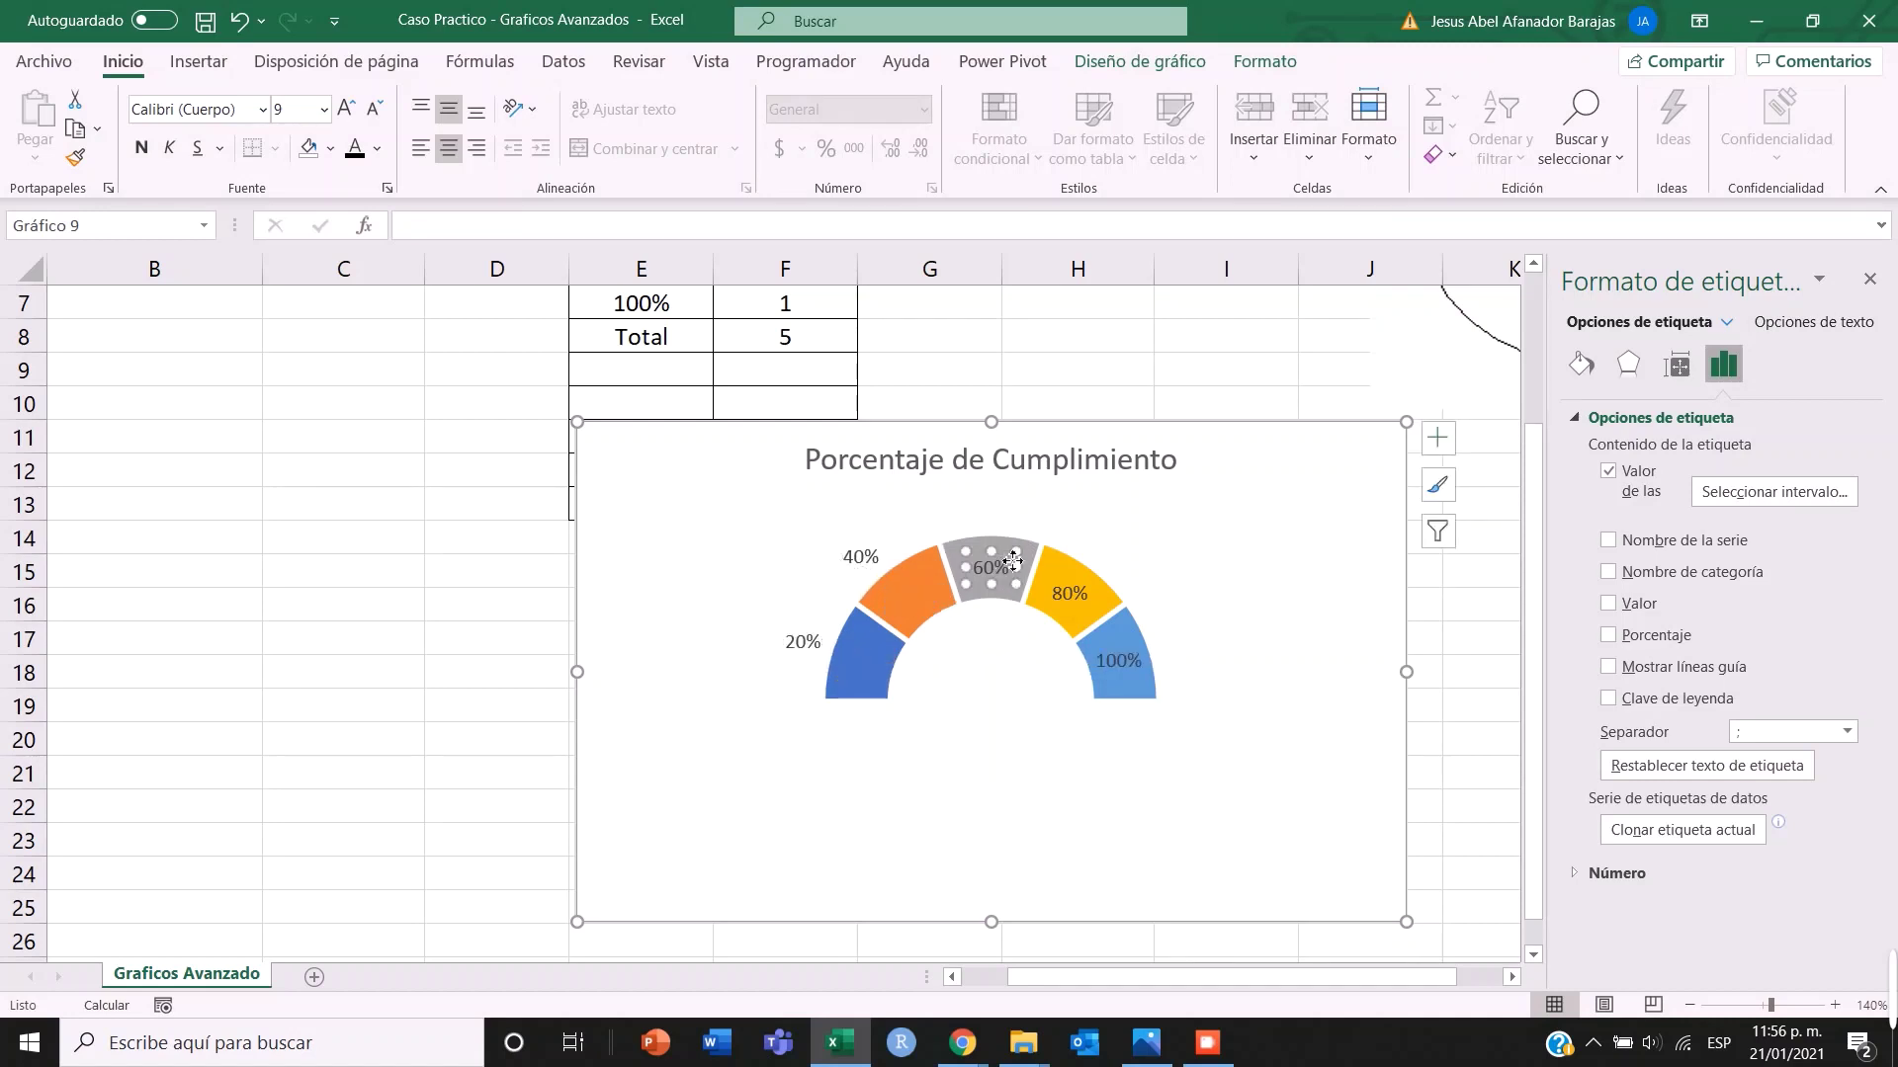
{"action": "mouse_move", "coordinate": [1013, 560]}
{"action": "left_mouse_down"}
{"action": "mouse_move", "coordinate": [1015, 524]}
{"action": "mouse_move", "coordinate": [1018, 540]}
{"action": "left_mouse_up"}
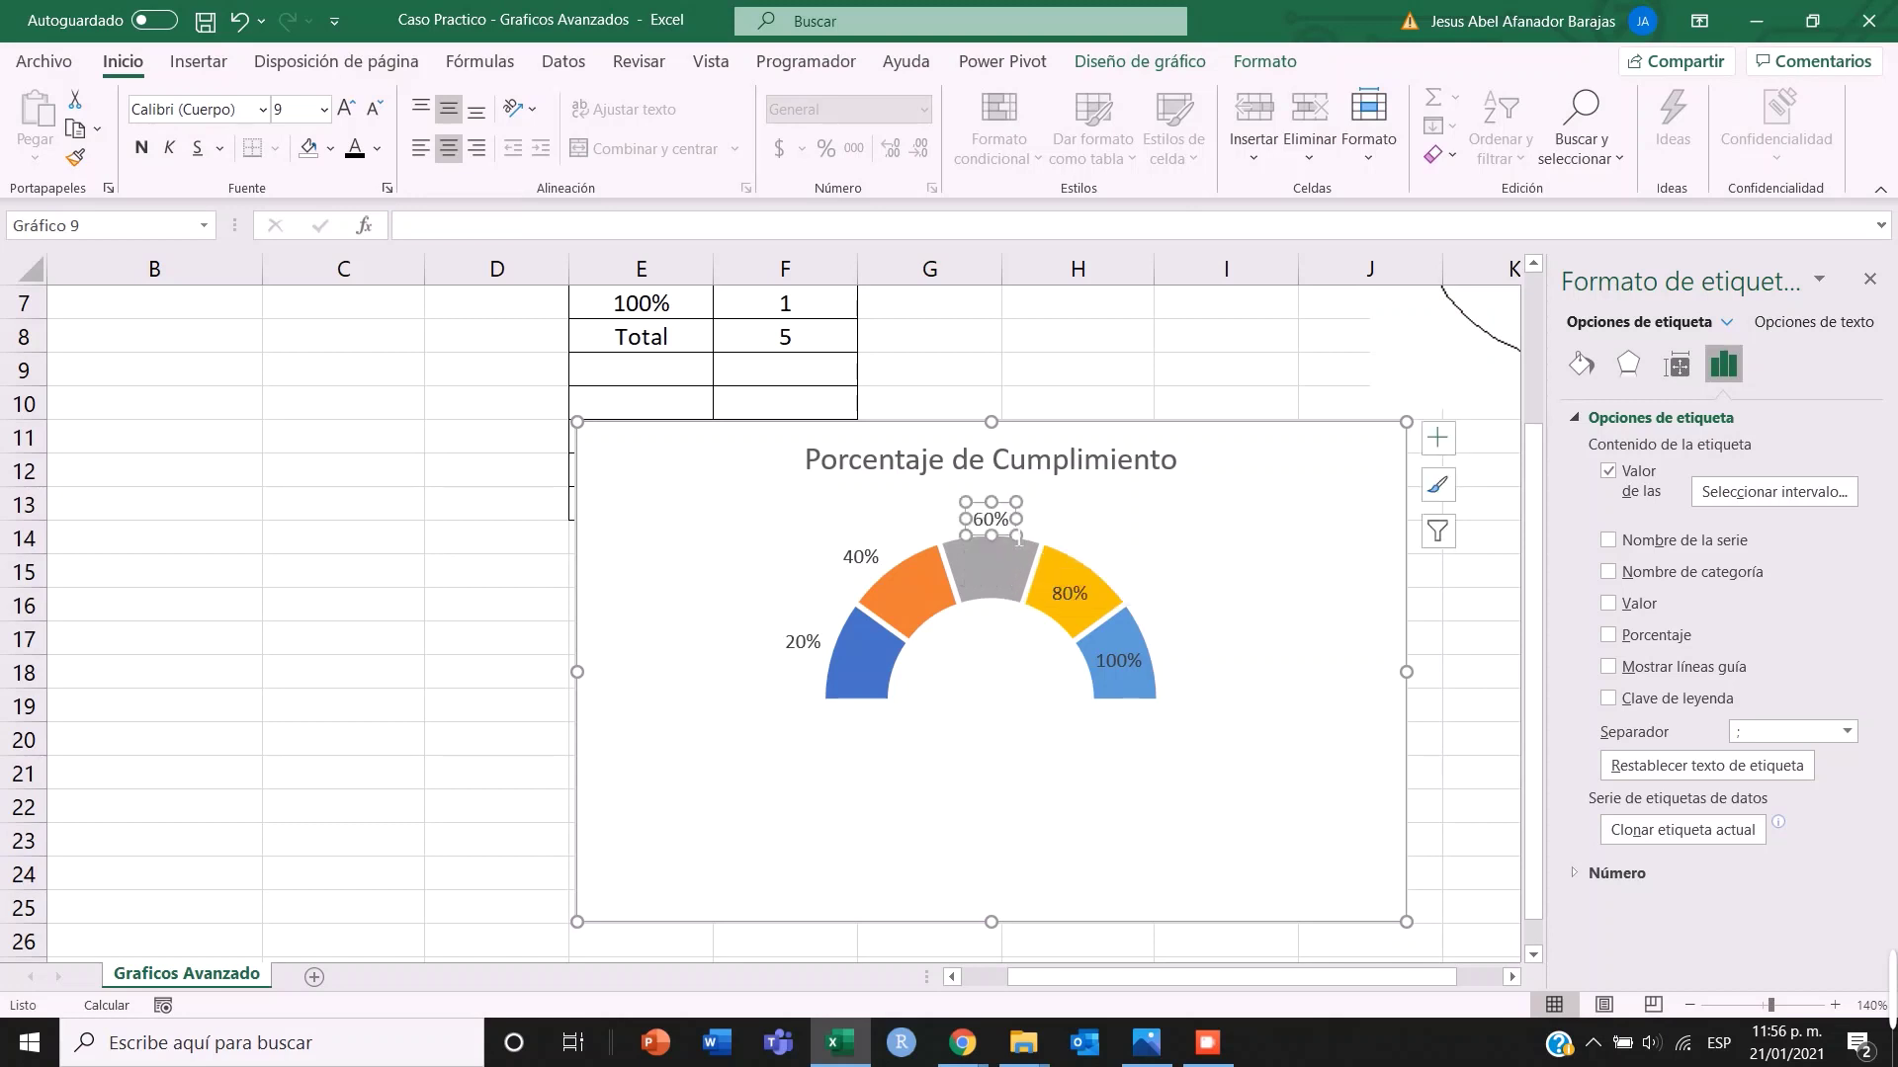
- Move the 80% and 100% data labels outside the half ring, beside their own segments
{"action": "left_click", "coordinate": [1085, 598]}
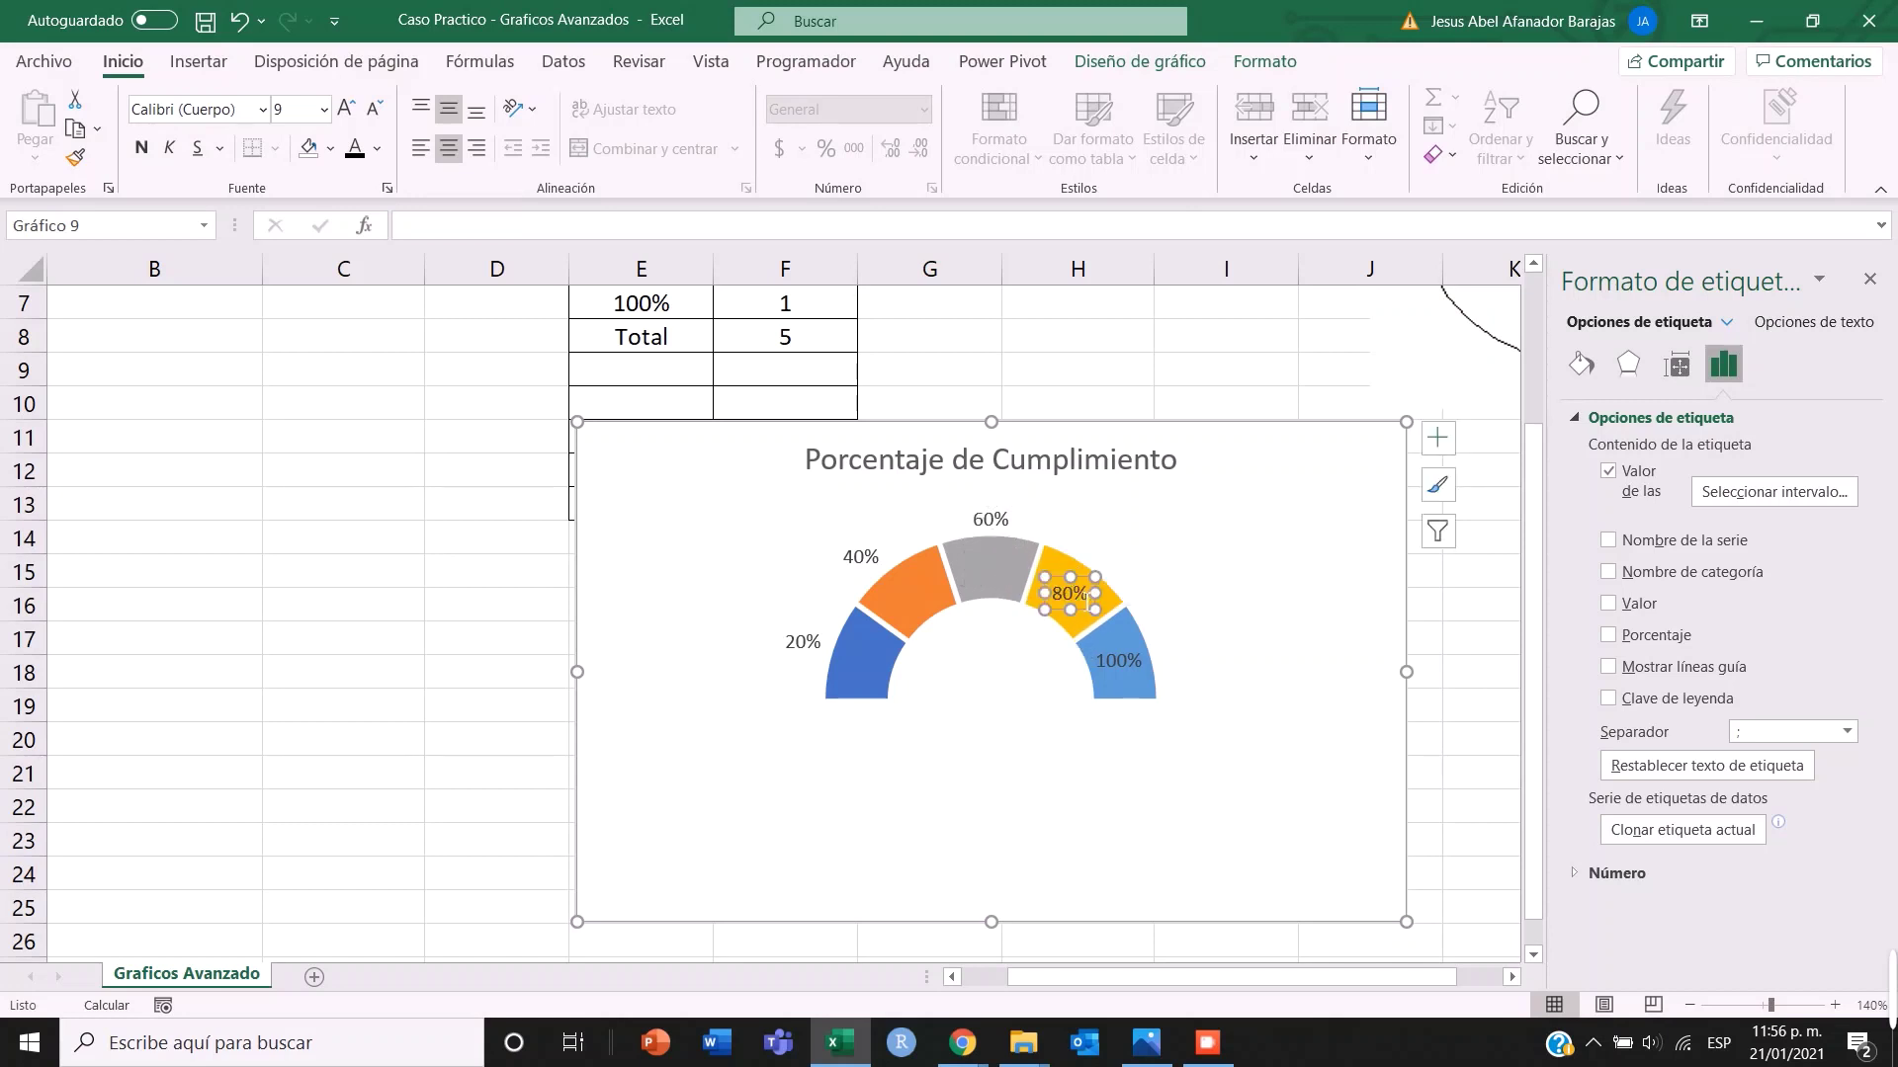
{"action": "left_click", "coordinate": [1094, 590]}
{"action": "left_click", "coordinate": [1087, 588]}
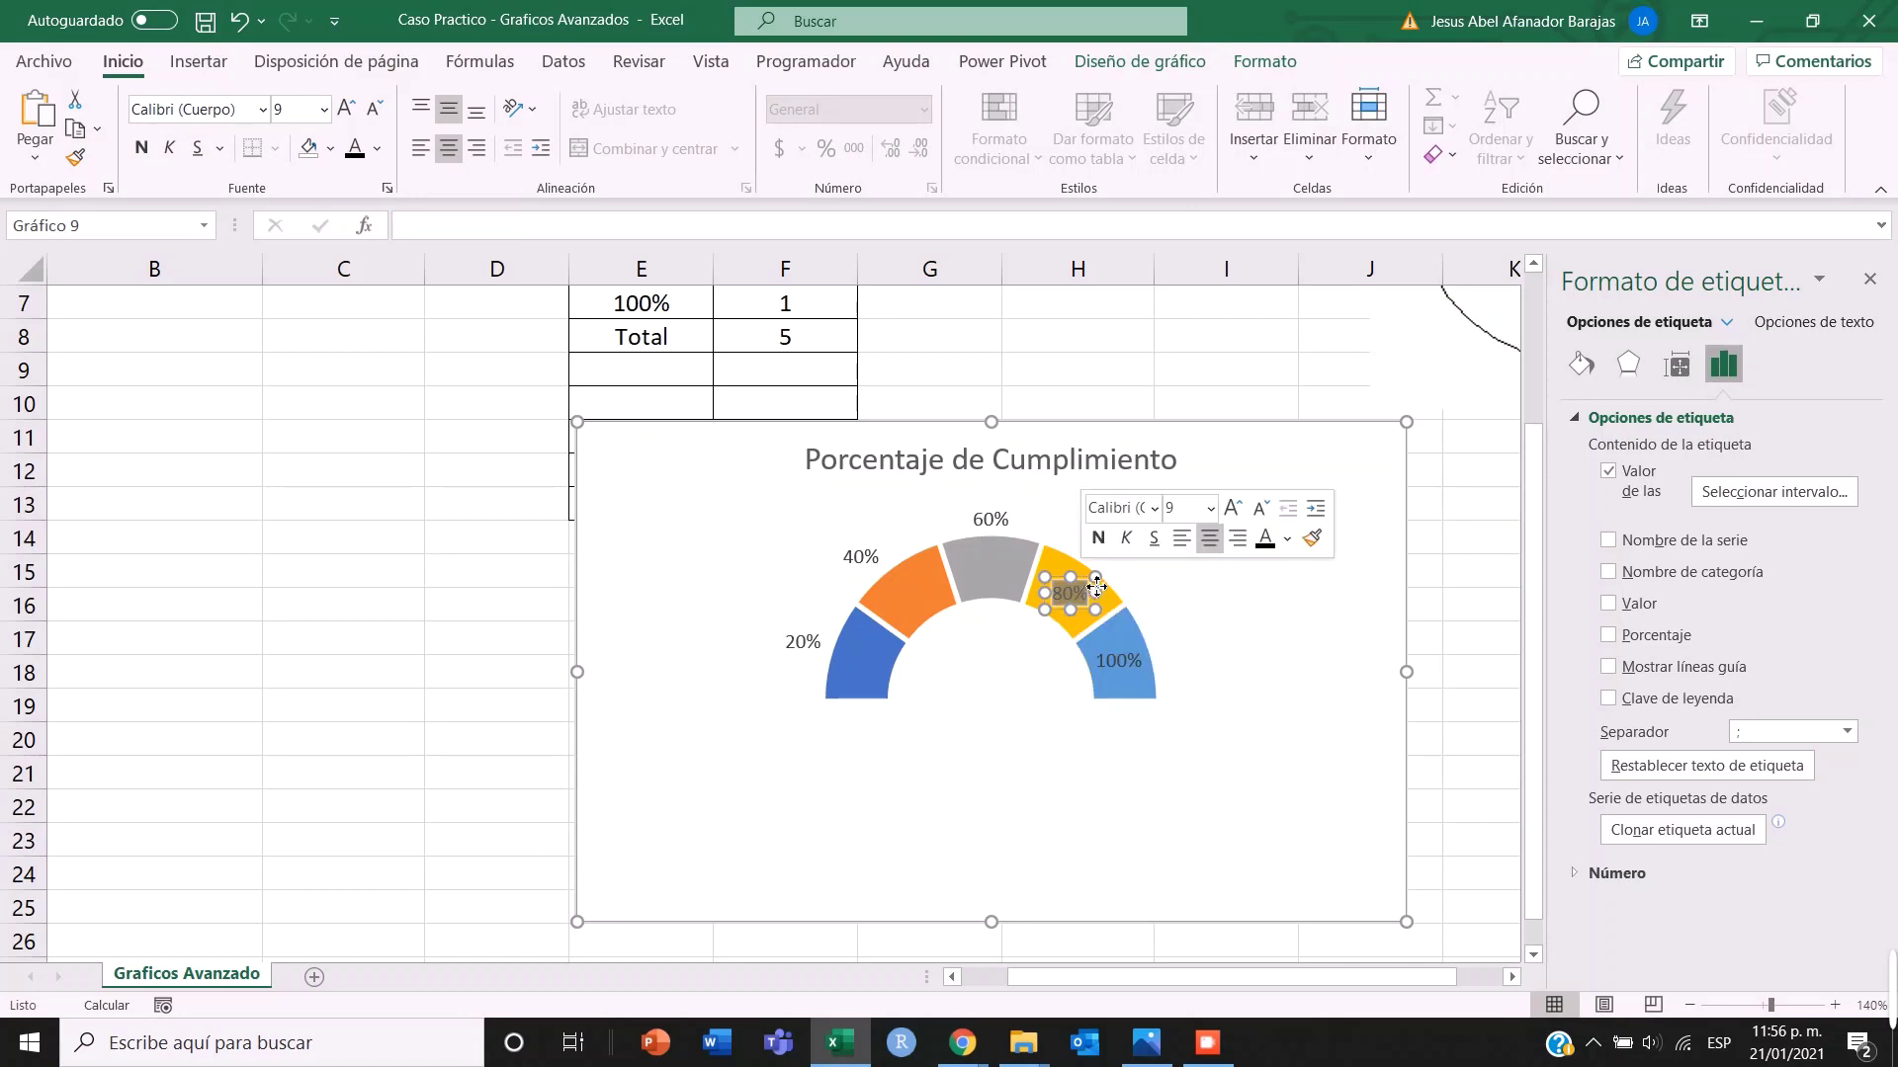
{"action": "left_click_drag", "start_coordinate": [1095, 586], "coordinate": [1146, 548]}
{"action": "left_click", "coordinate": [1139, 670]}
{"action": "left_click_drag", "start_coordinate": [1142, 657], "coordinate": [1209, 648]}
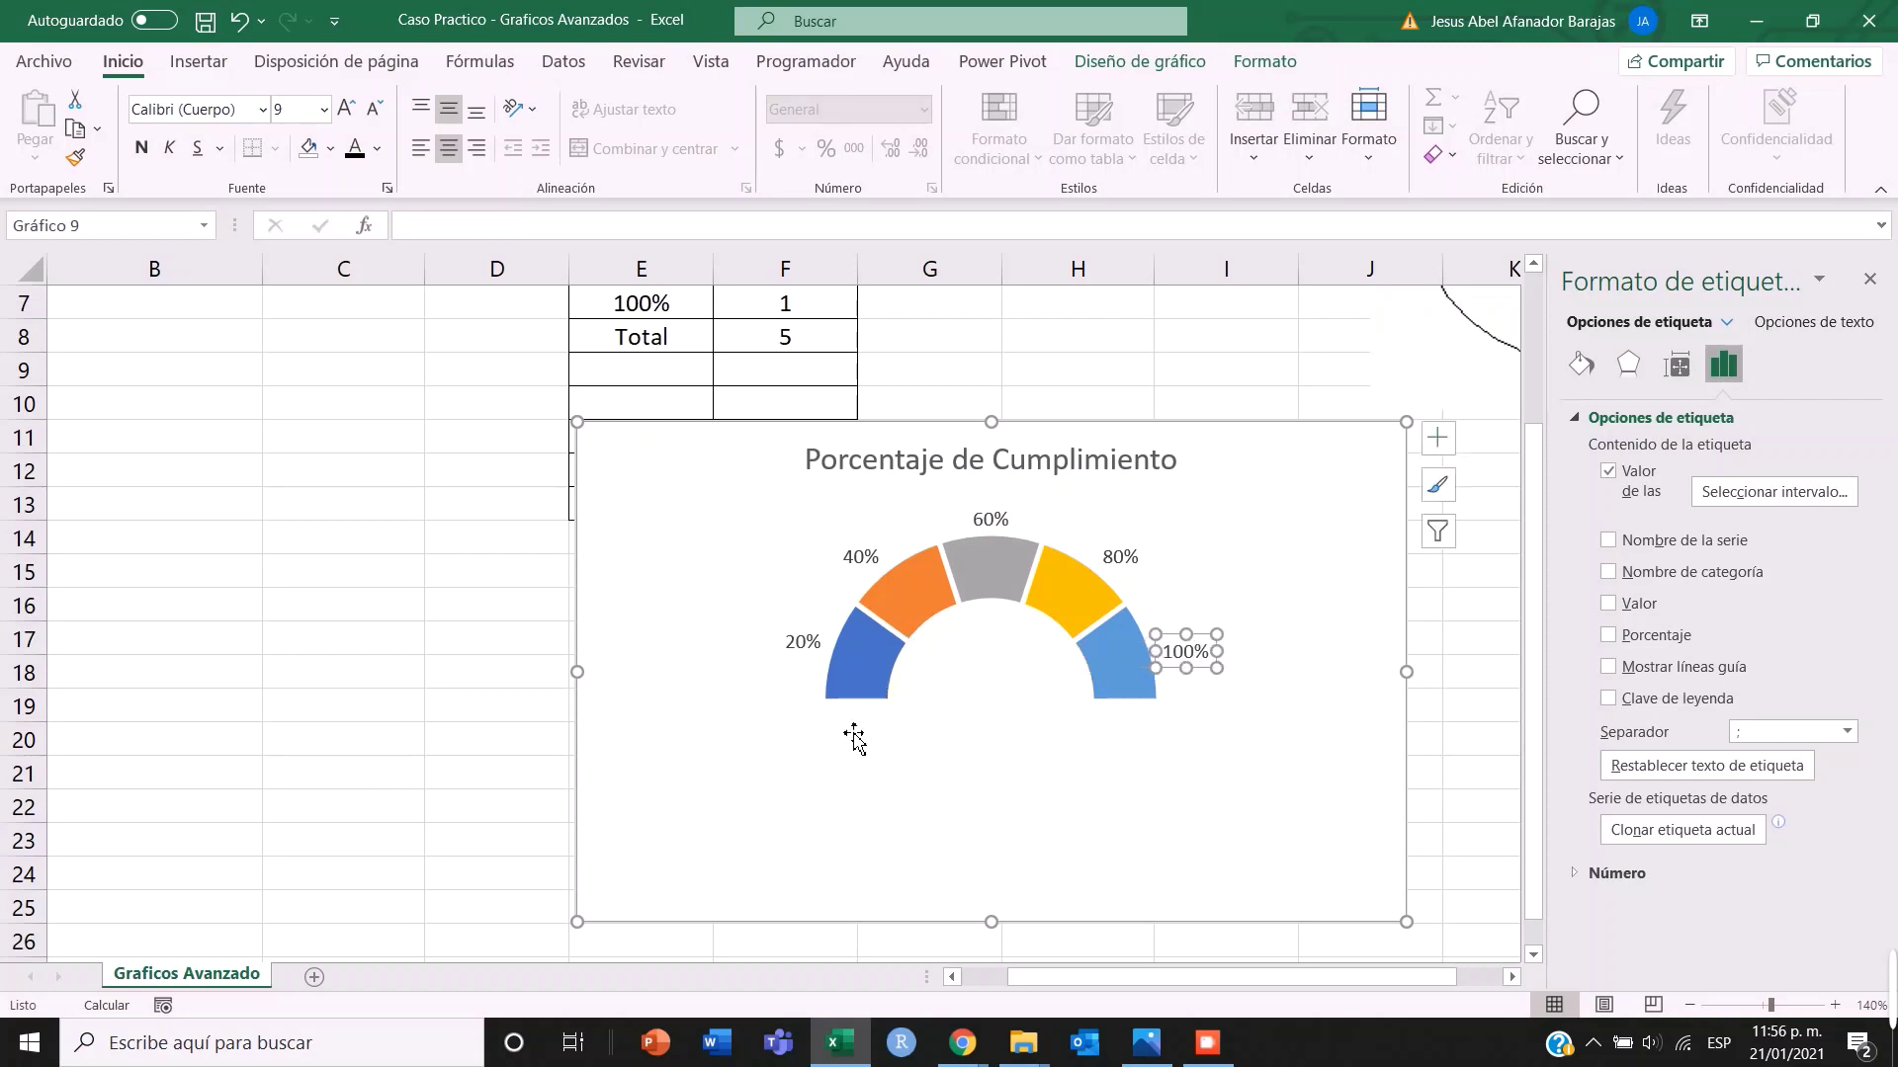
- Format all the gauge's percentage labels in bold black text
{"action": "left_click", "coordinate": [819, 657]}
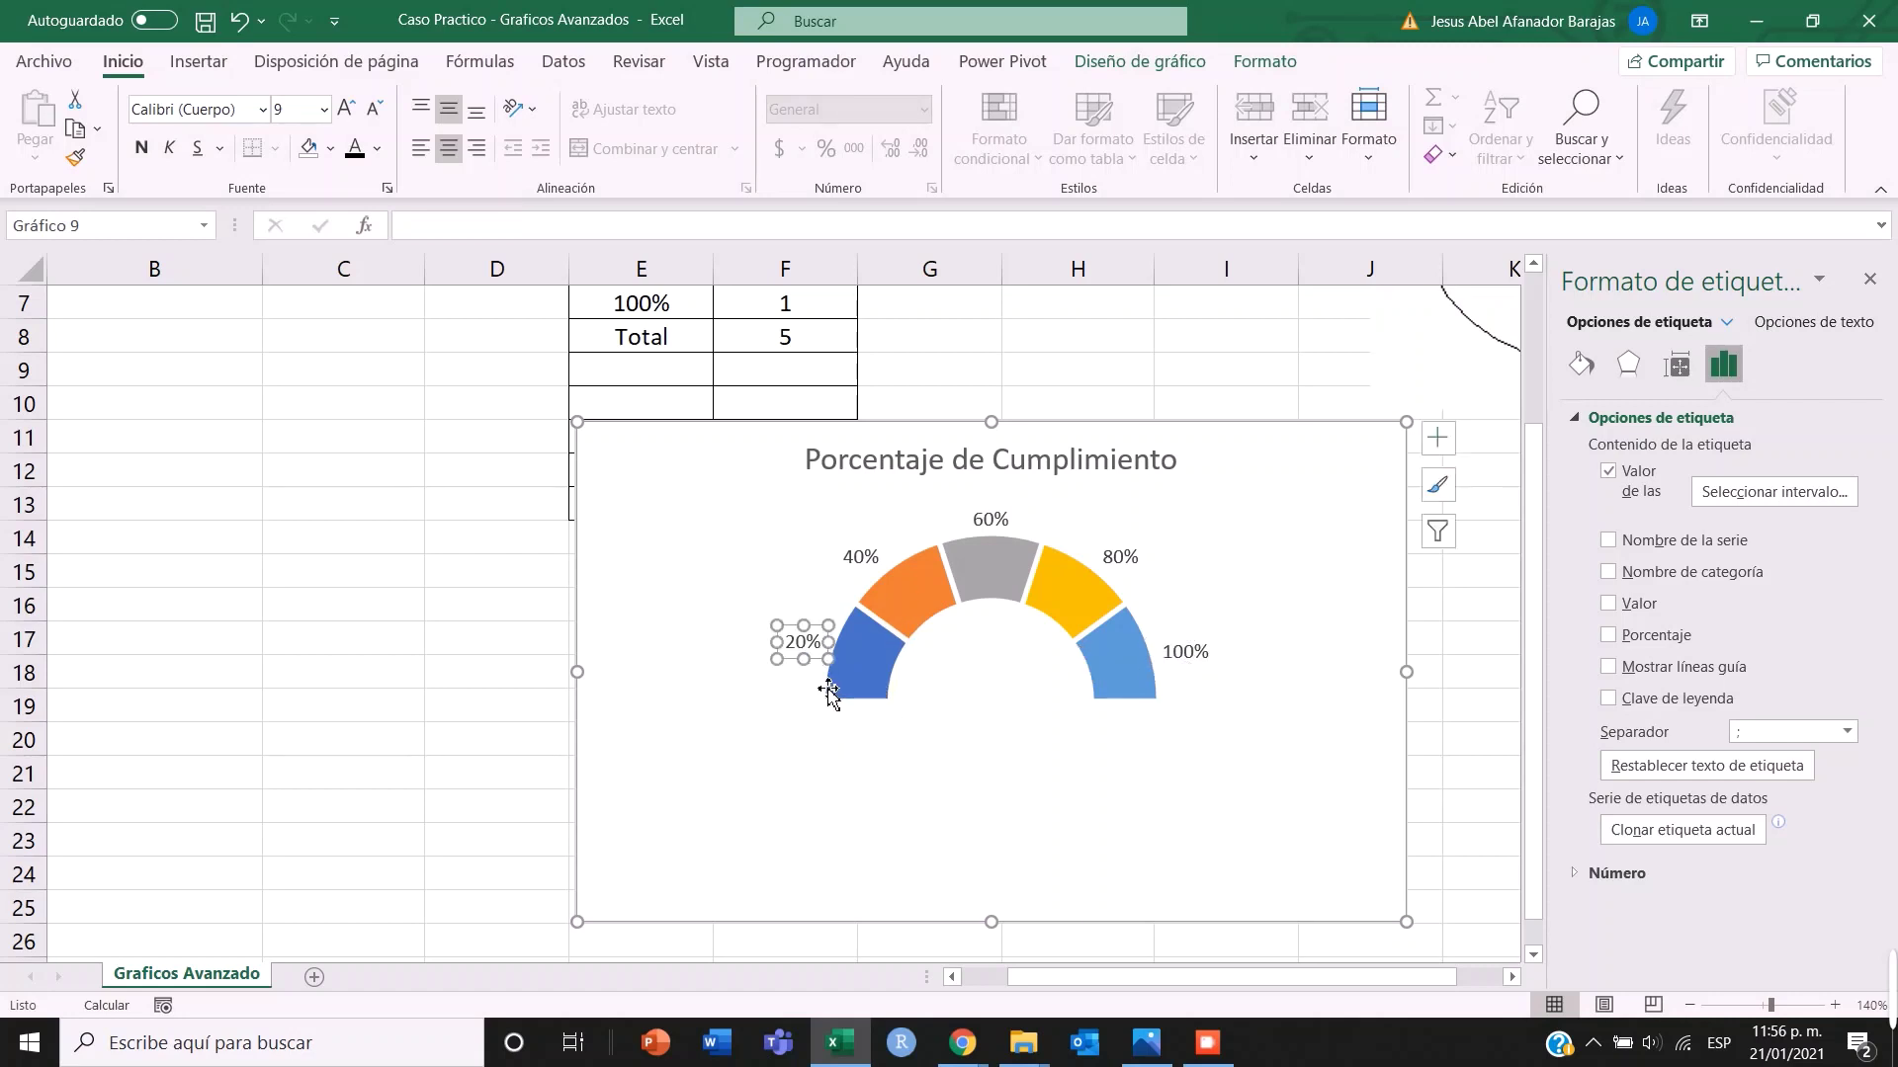
{"action": "left_click", "coordinate": [1464, 781]}
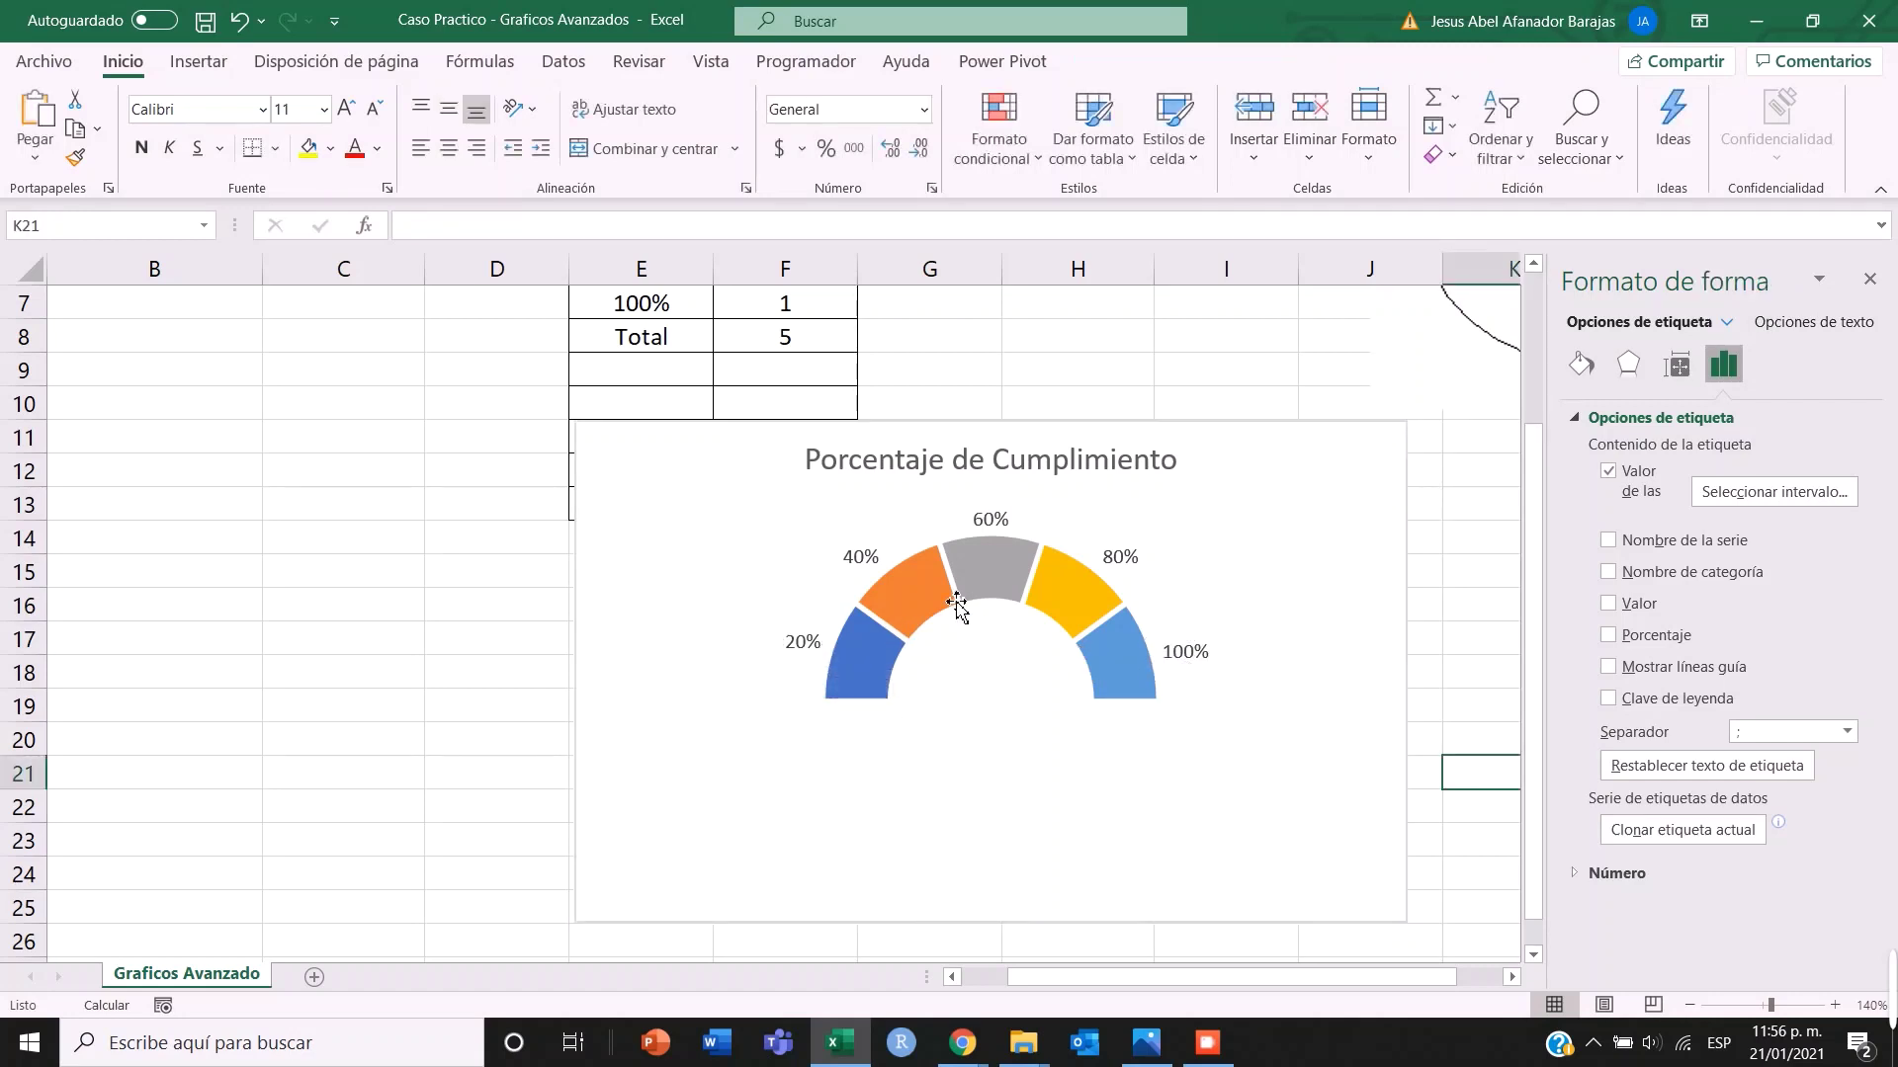
{"action": "left_click", "coordinate": [873, 571]}
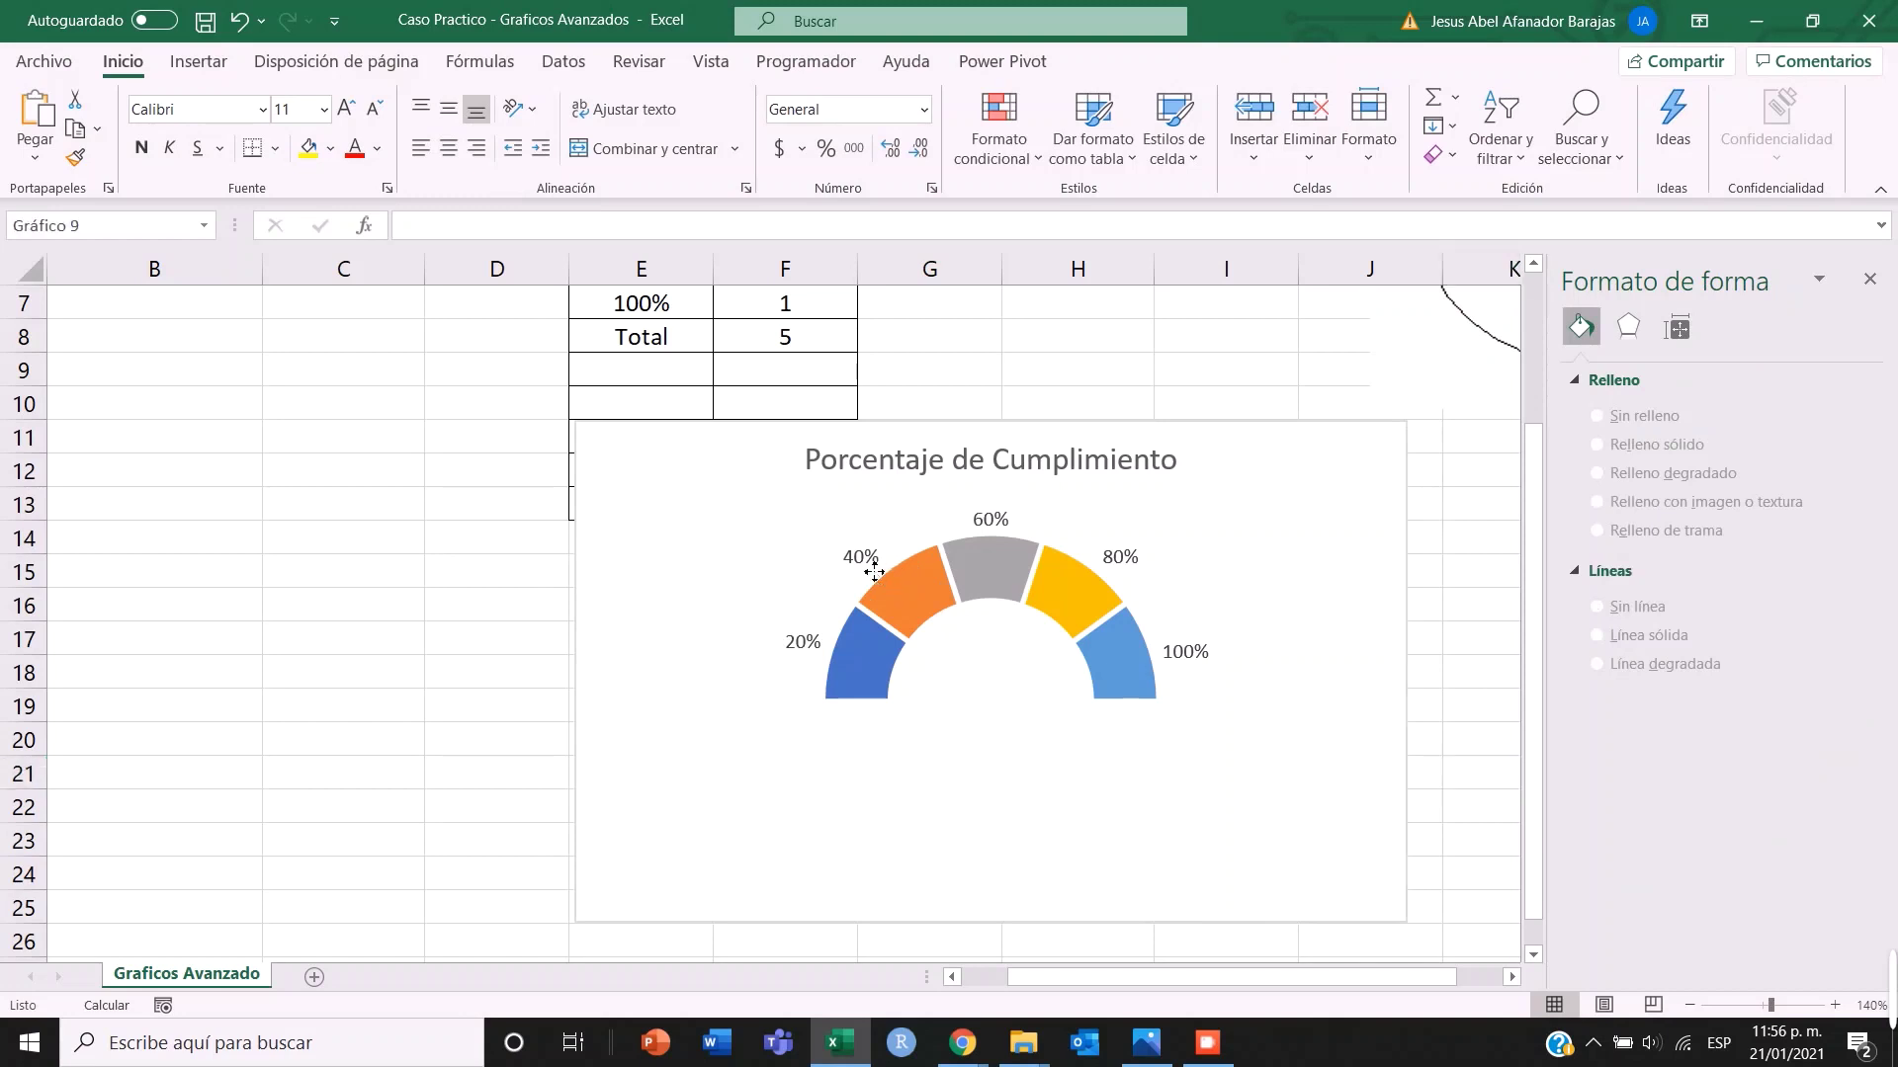
{"action": "left_click", "coordinate": [356, 154]}
{"action": "left_click", "coordinate": [141, 148]}
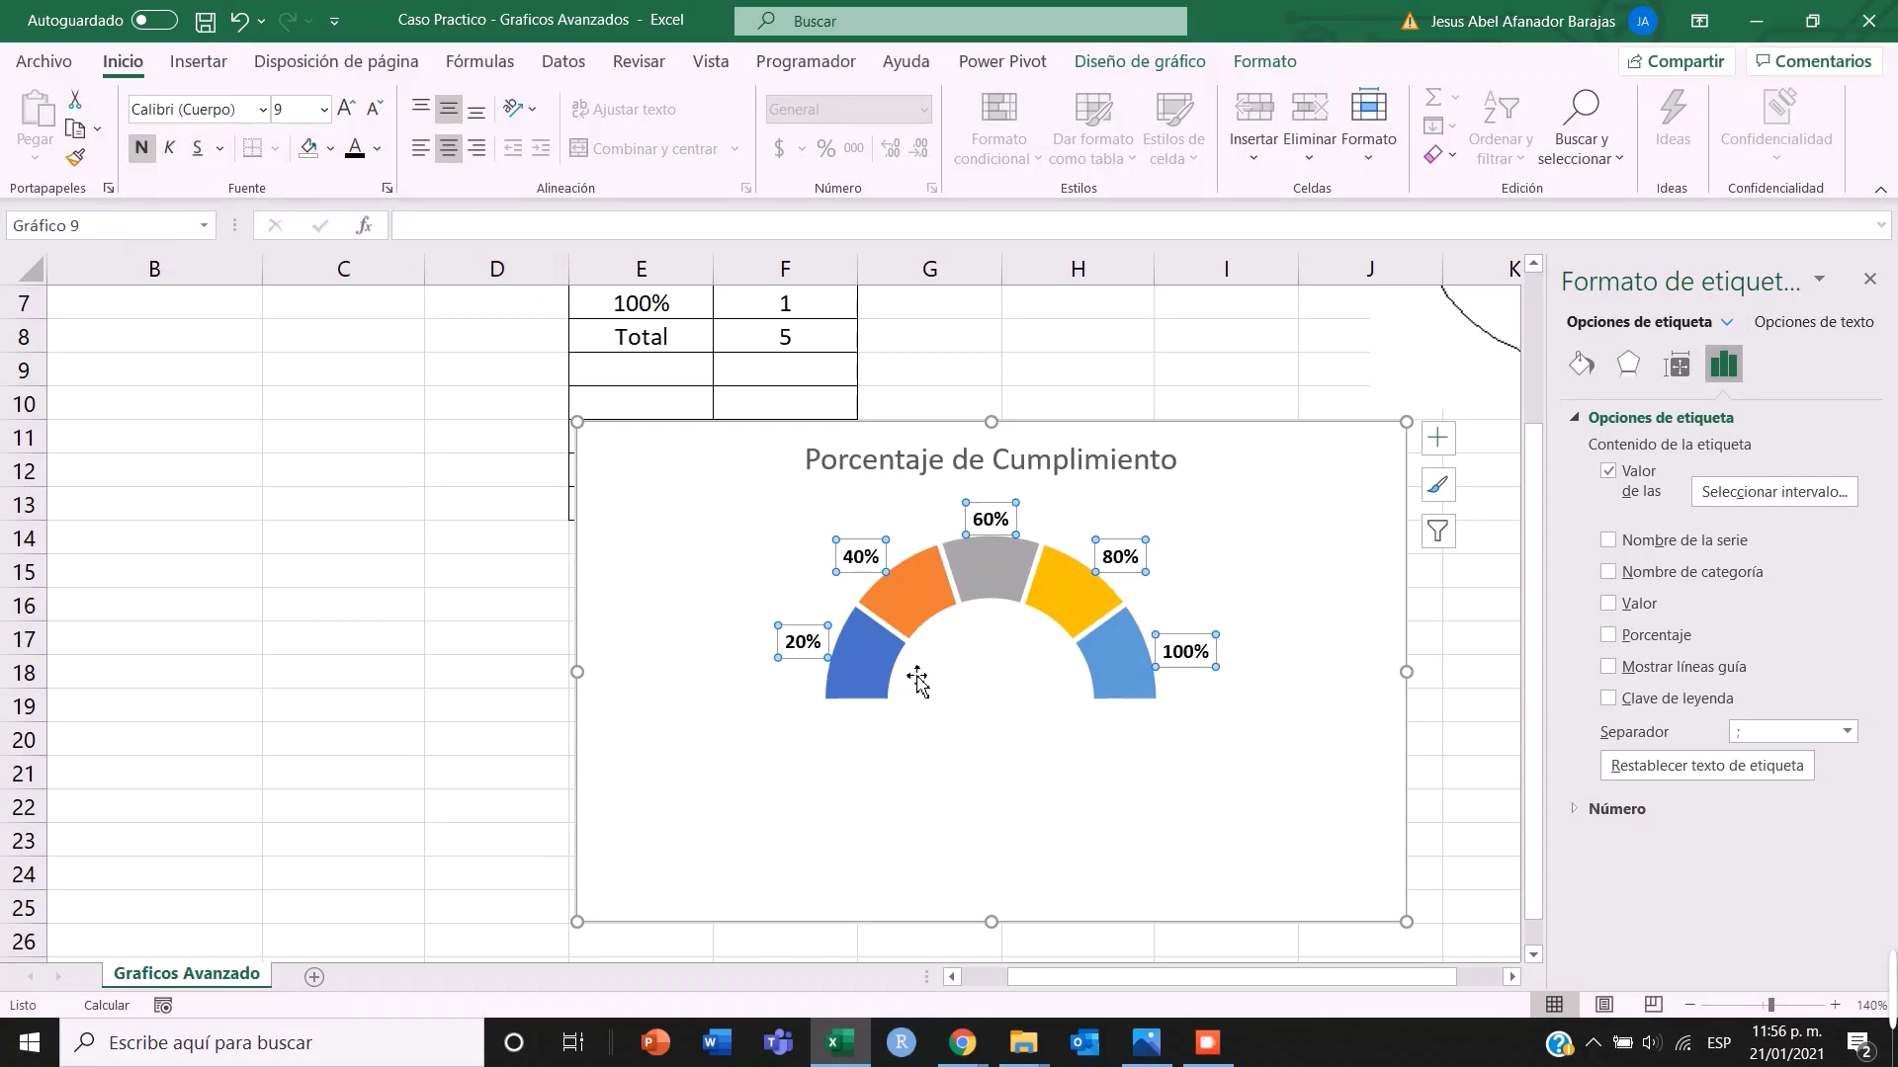
- Select only the 20% data label and open its size and alignment settings
{"action": "left_click", "coordinate": [1292, 738]}
{"action": "left_click", "coordinate": [813, 643]}
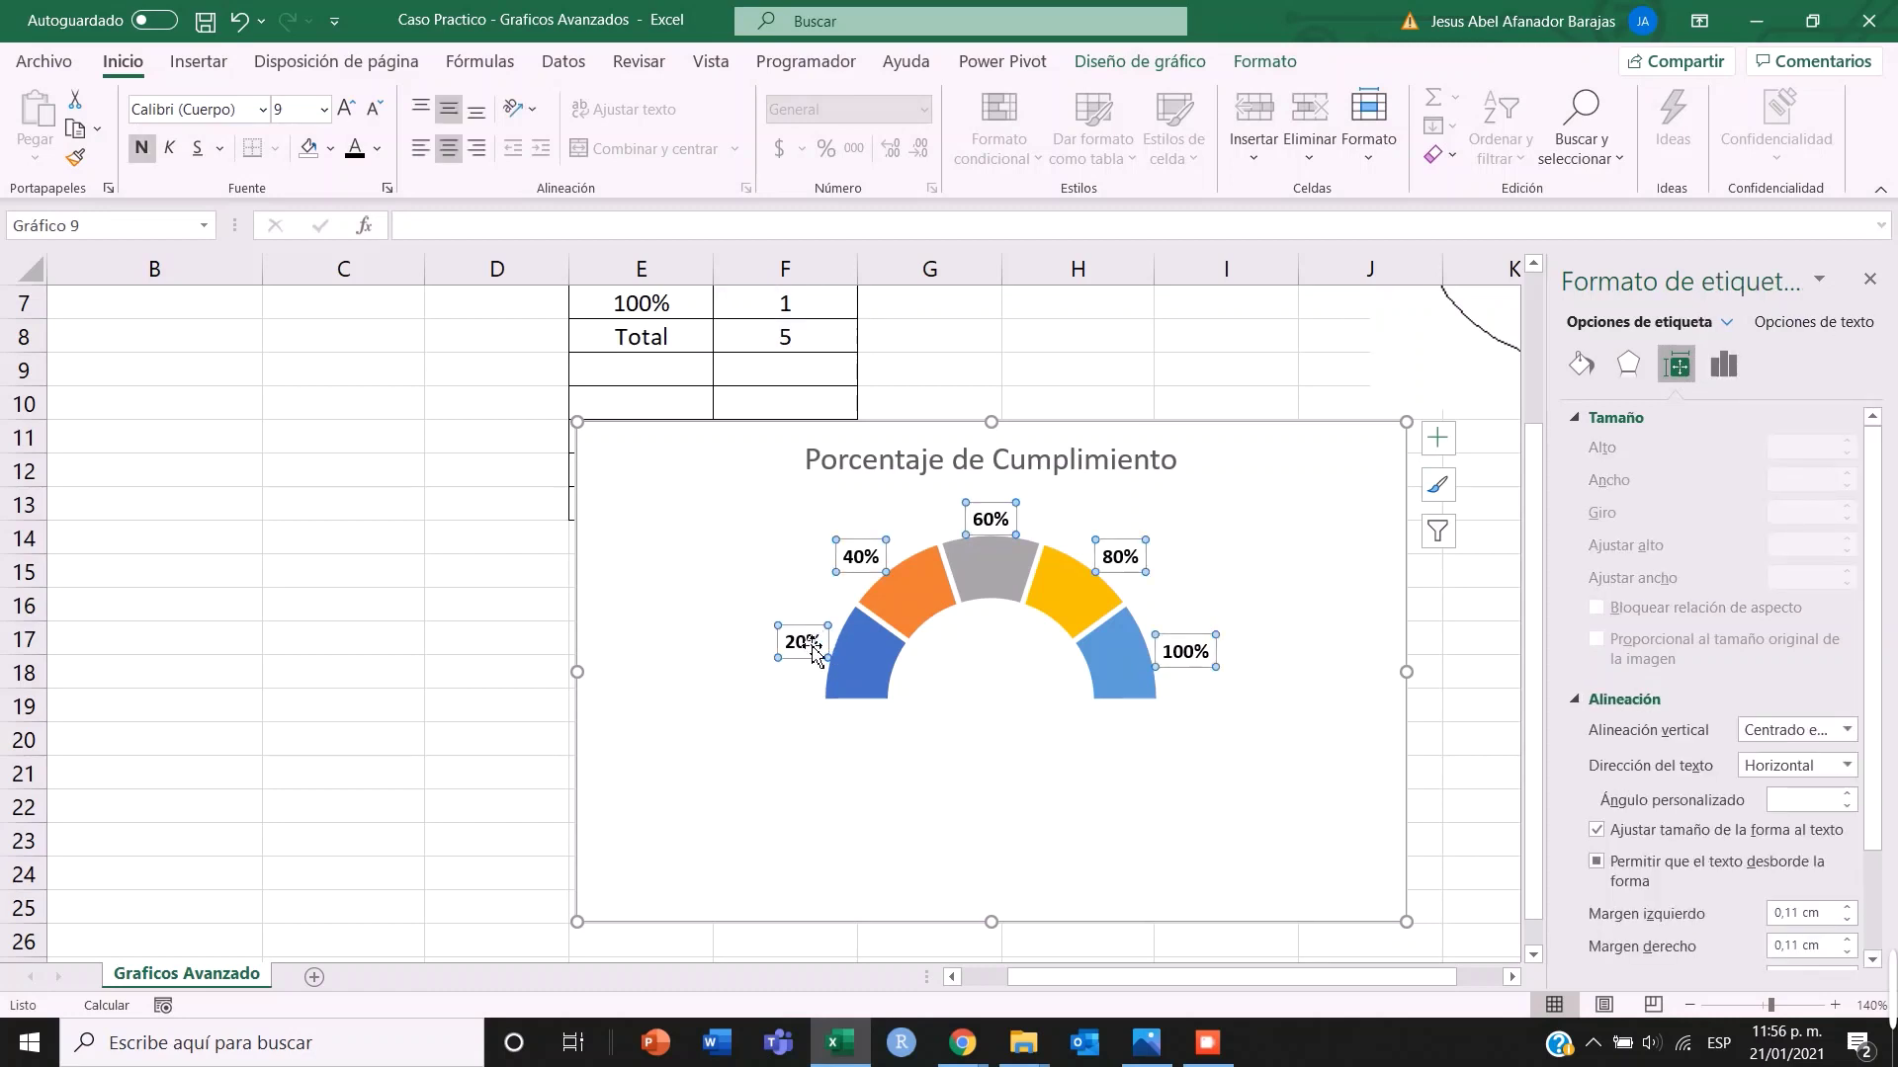
{"action": "left_click", "coordinate": [811, 644]}
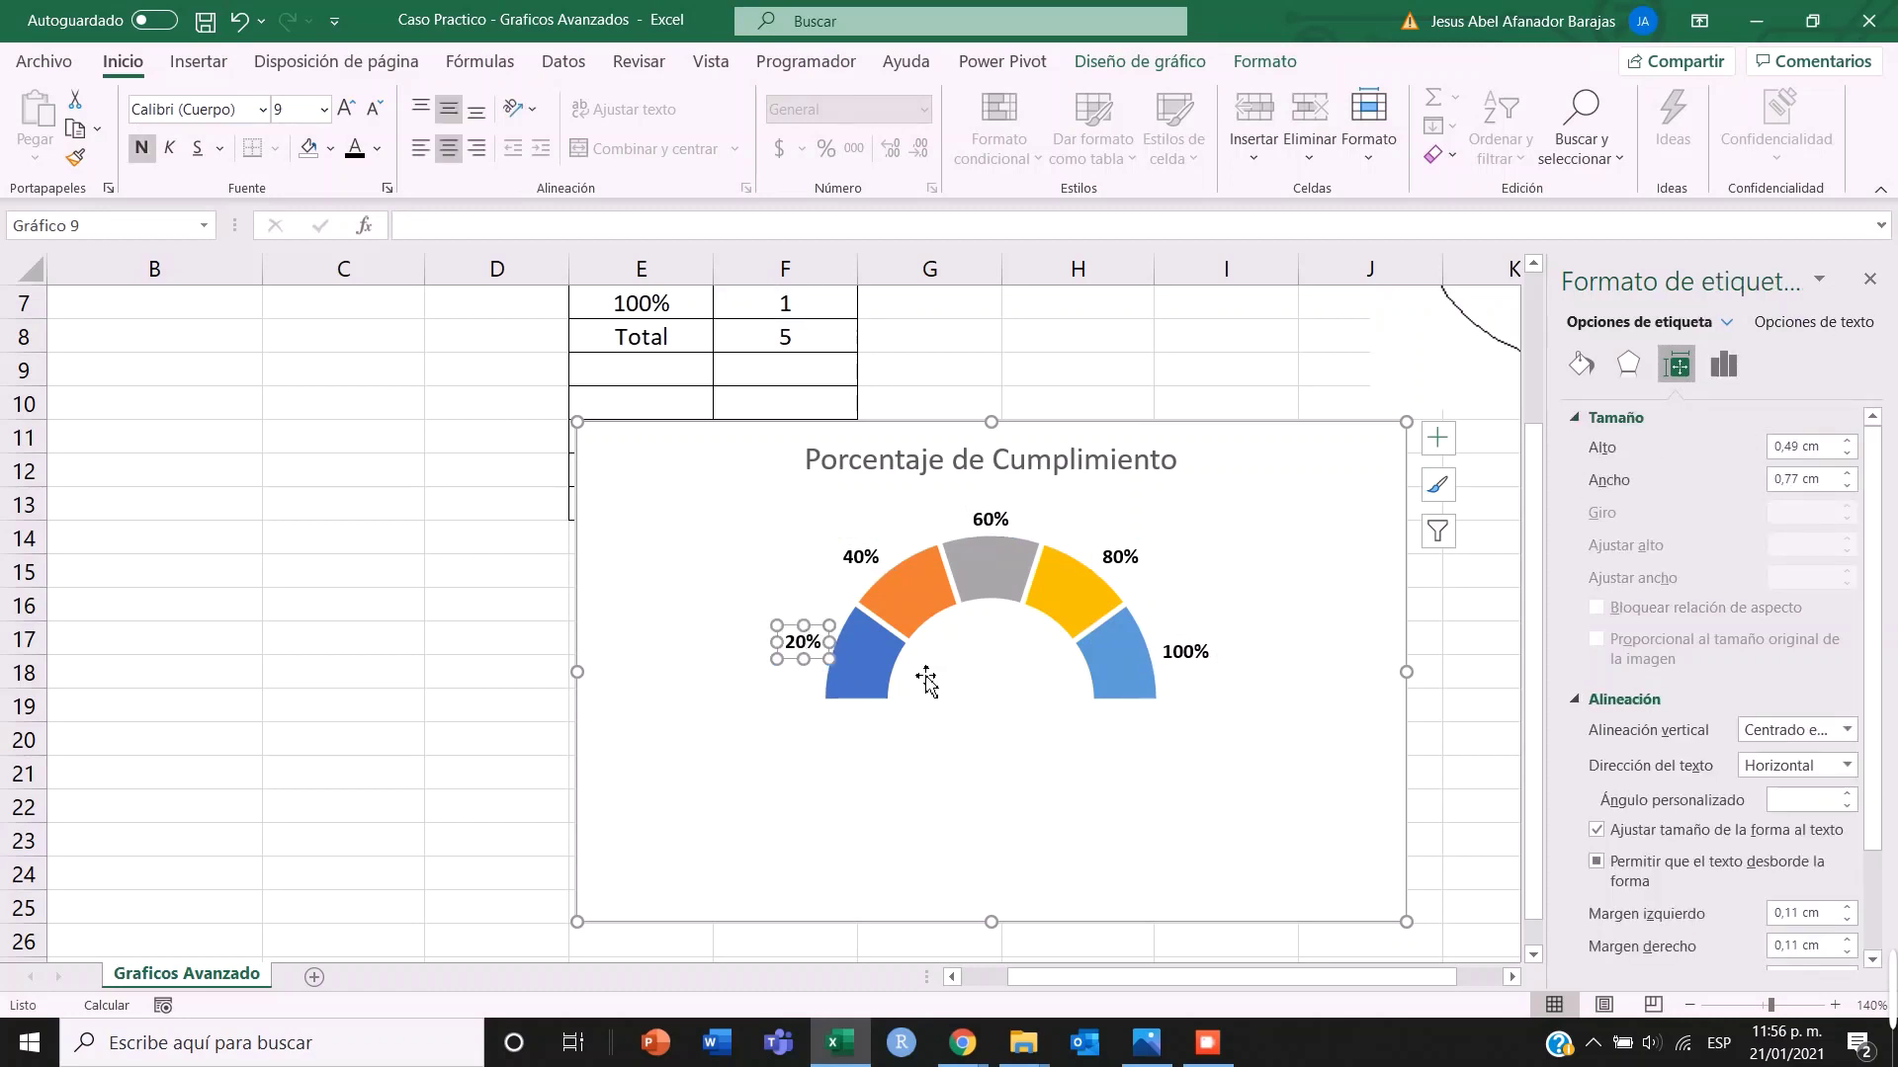
{"action": "right_click", "coordinate": [818, 668]}
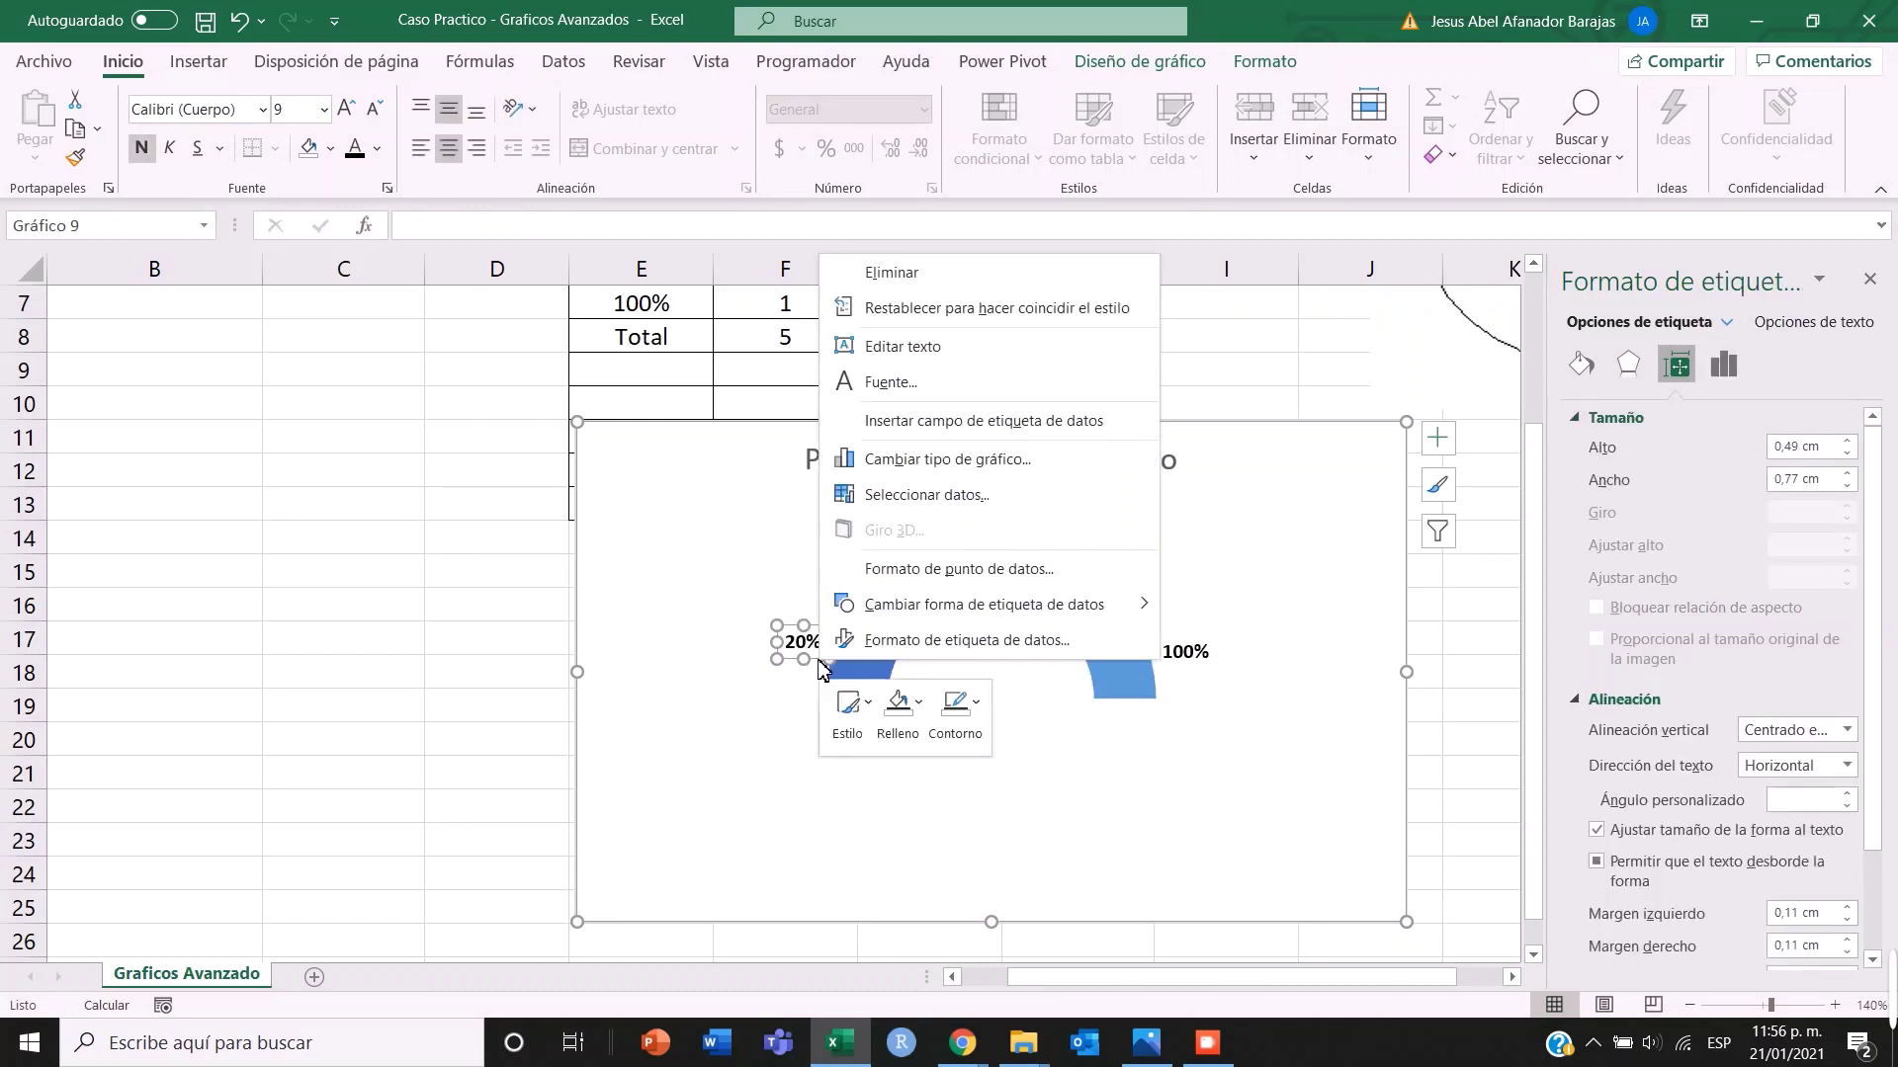
{"action": "left_click", "coordinate": [929, 652]}
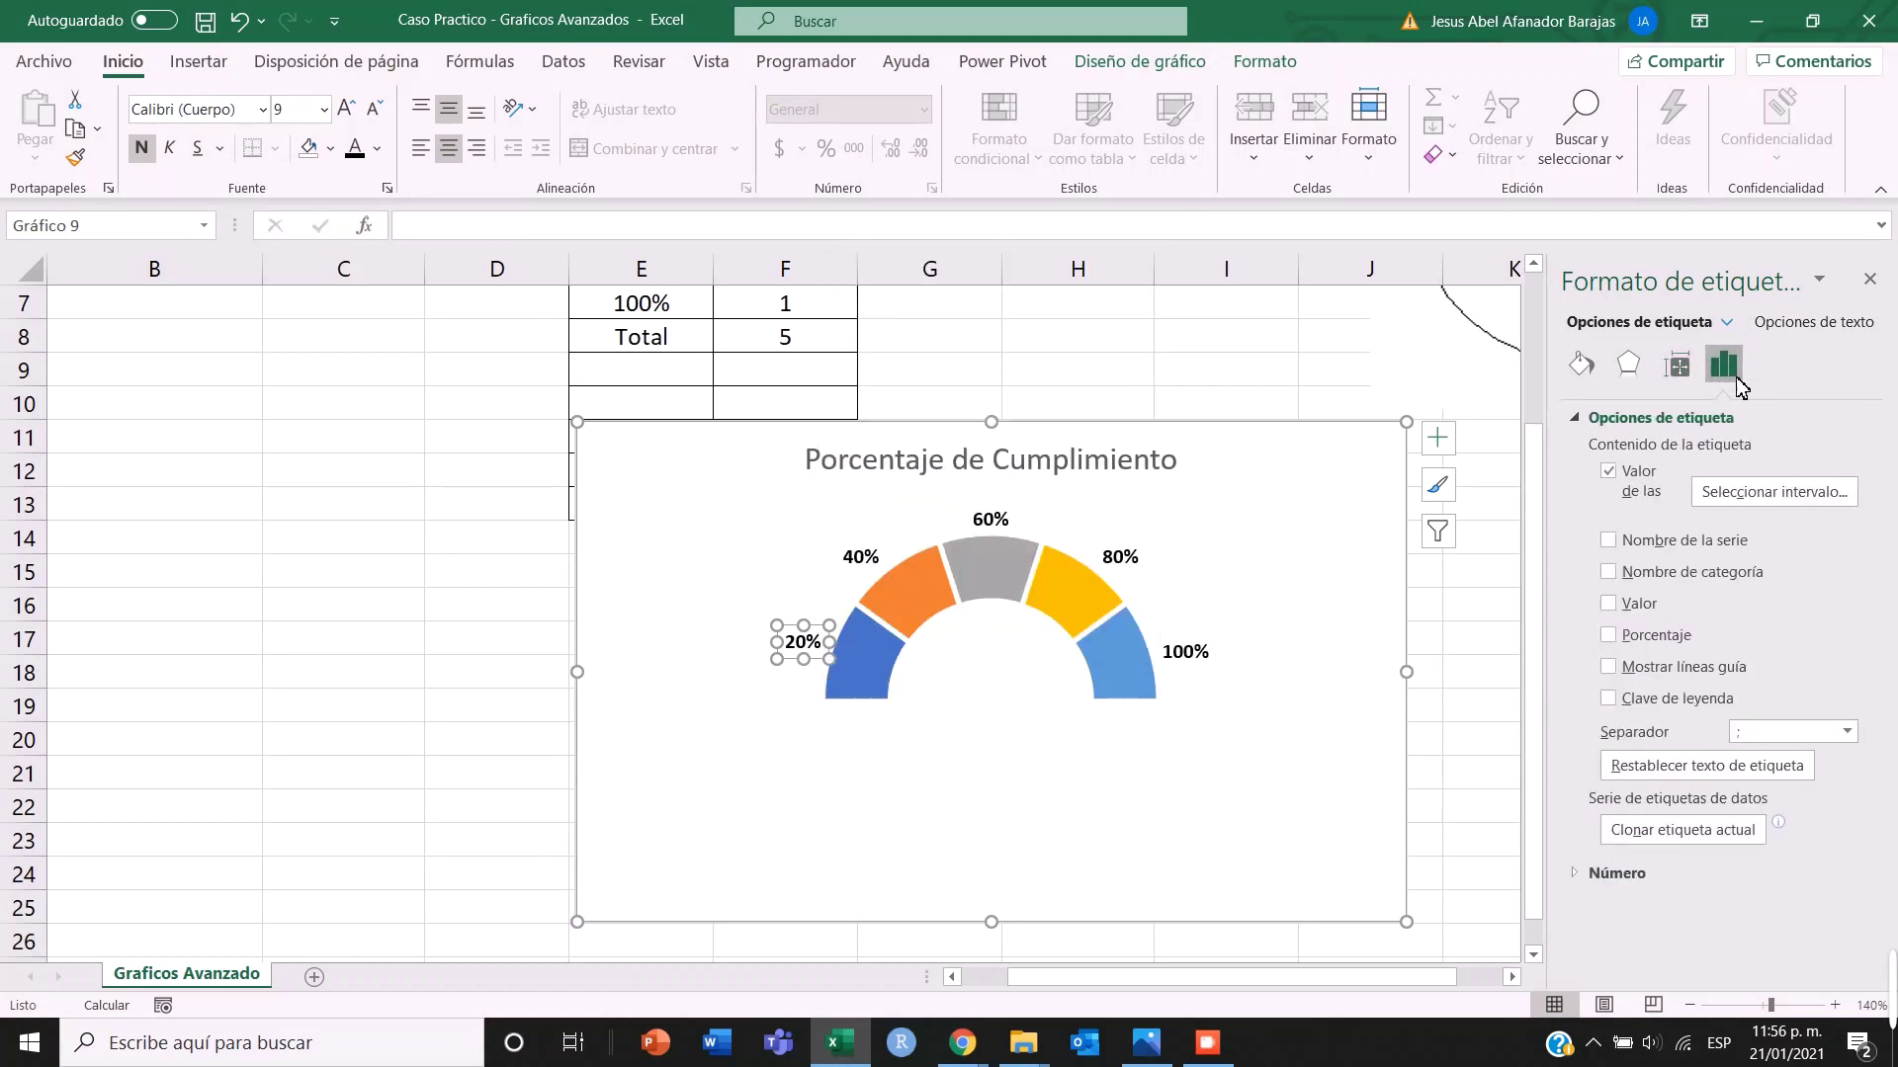
{"action": "left_click", "coordinate": [1681, 373]}
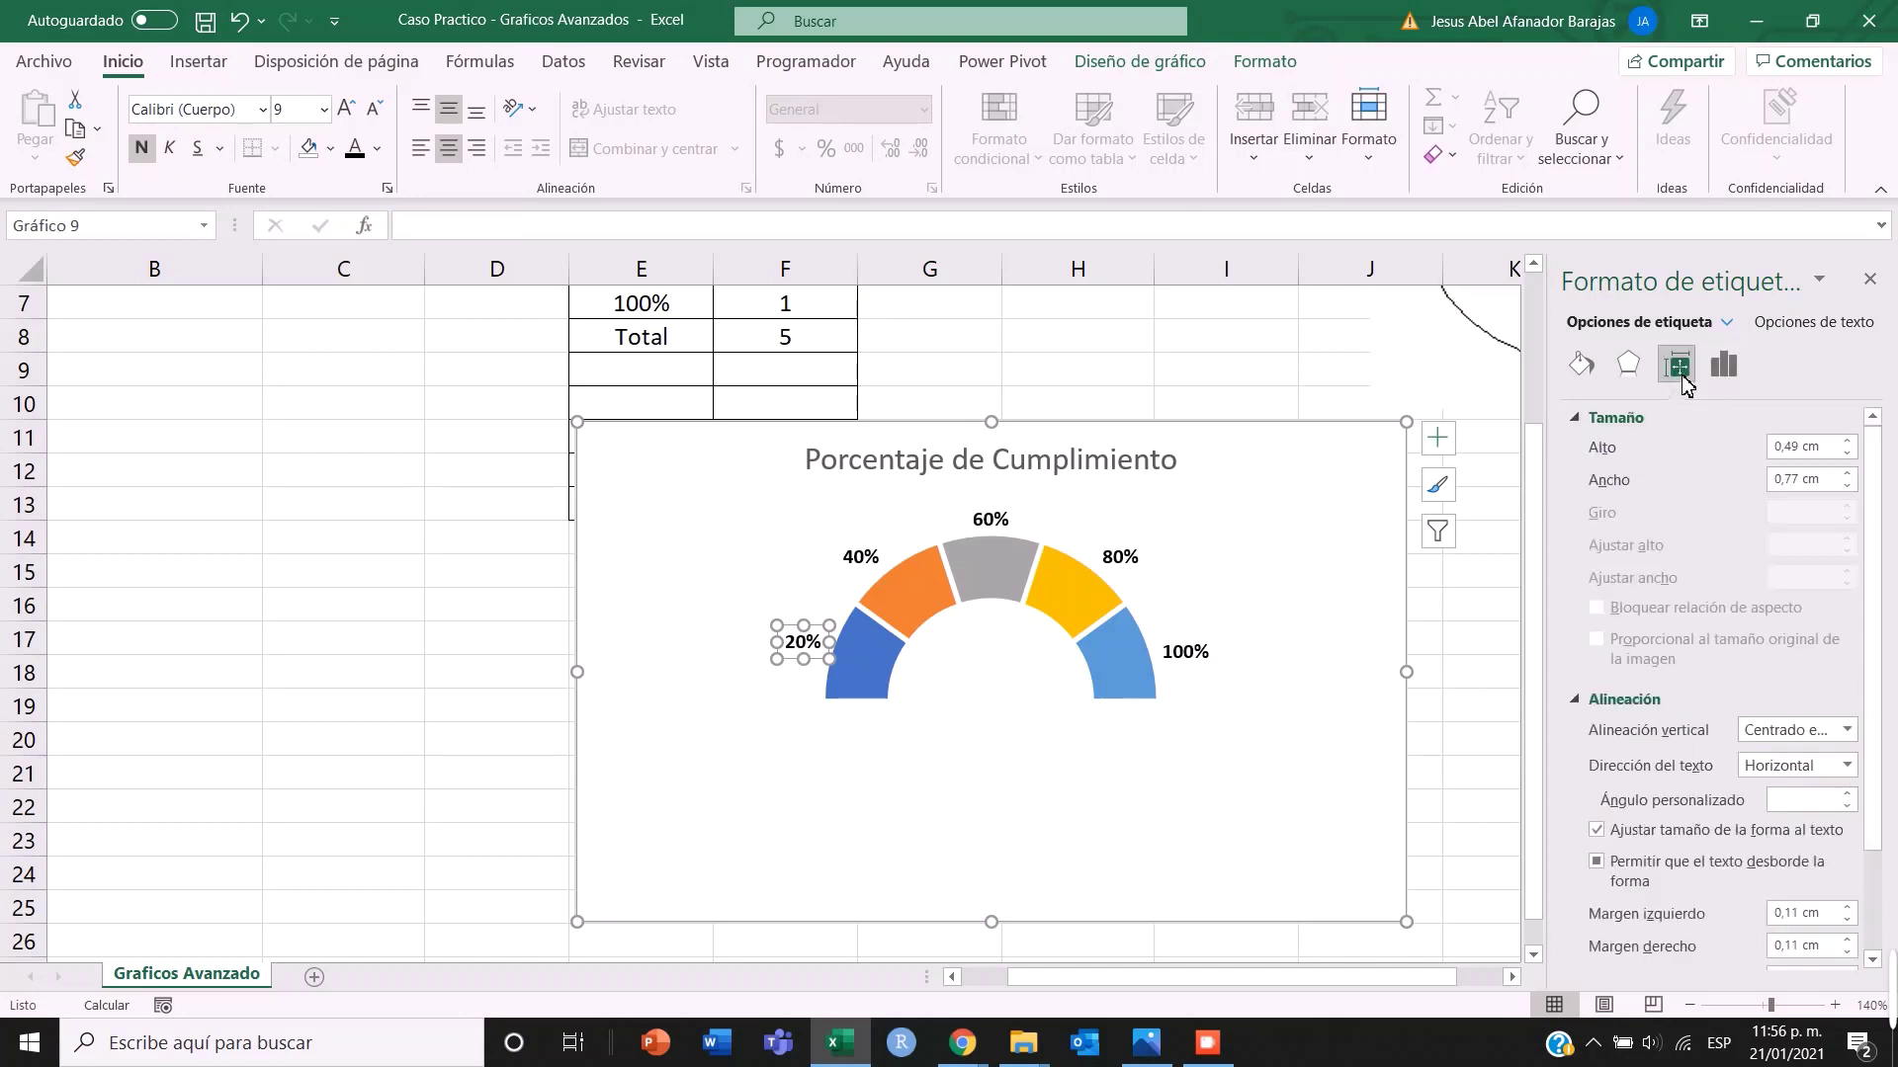
{"action": "scroll", "coordinate": [1774, 643], "scroll_direction": "down", "scroll_amount": 3}
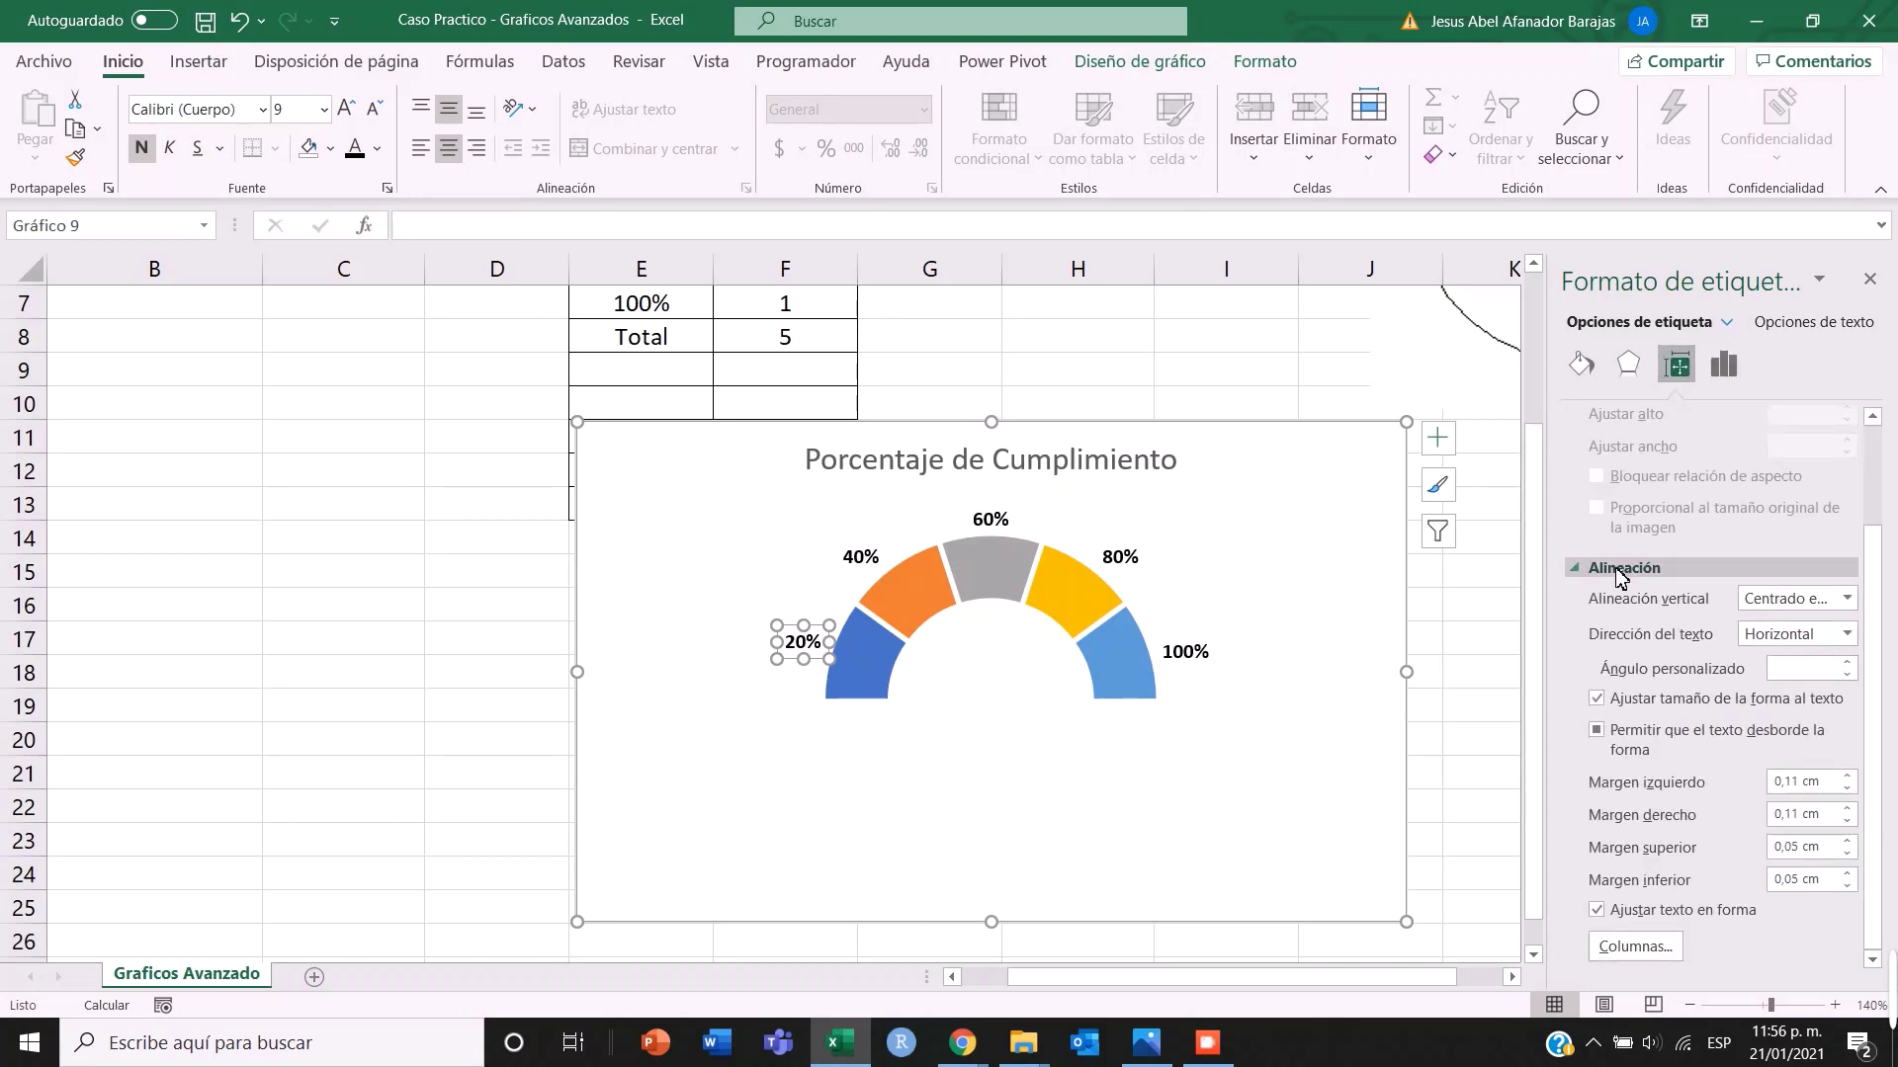
{"action": "scroll", "coordinate": [1805, 692], "scroll_direction": "up", "scroll_amount": 3}
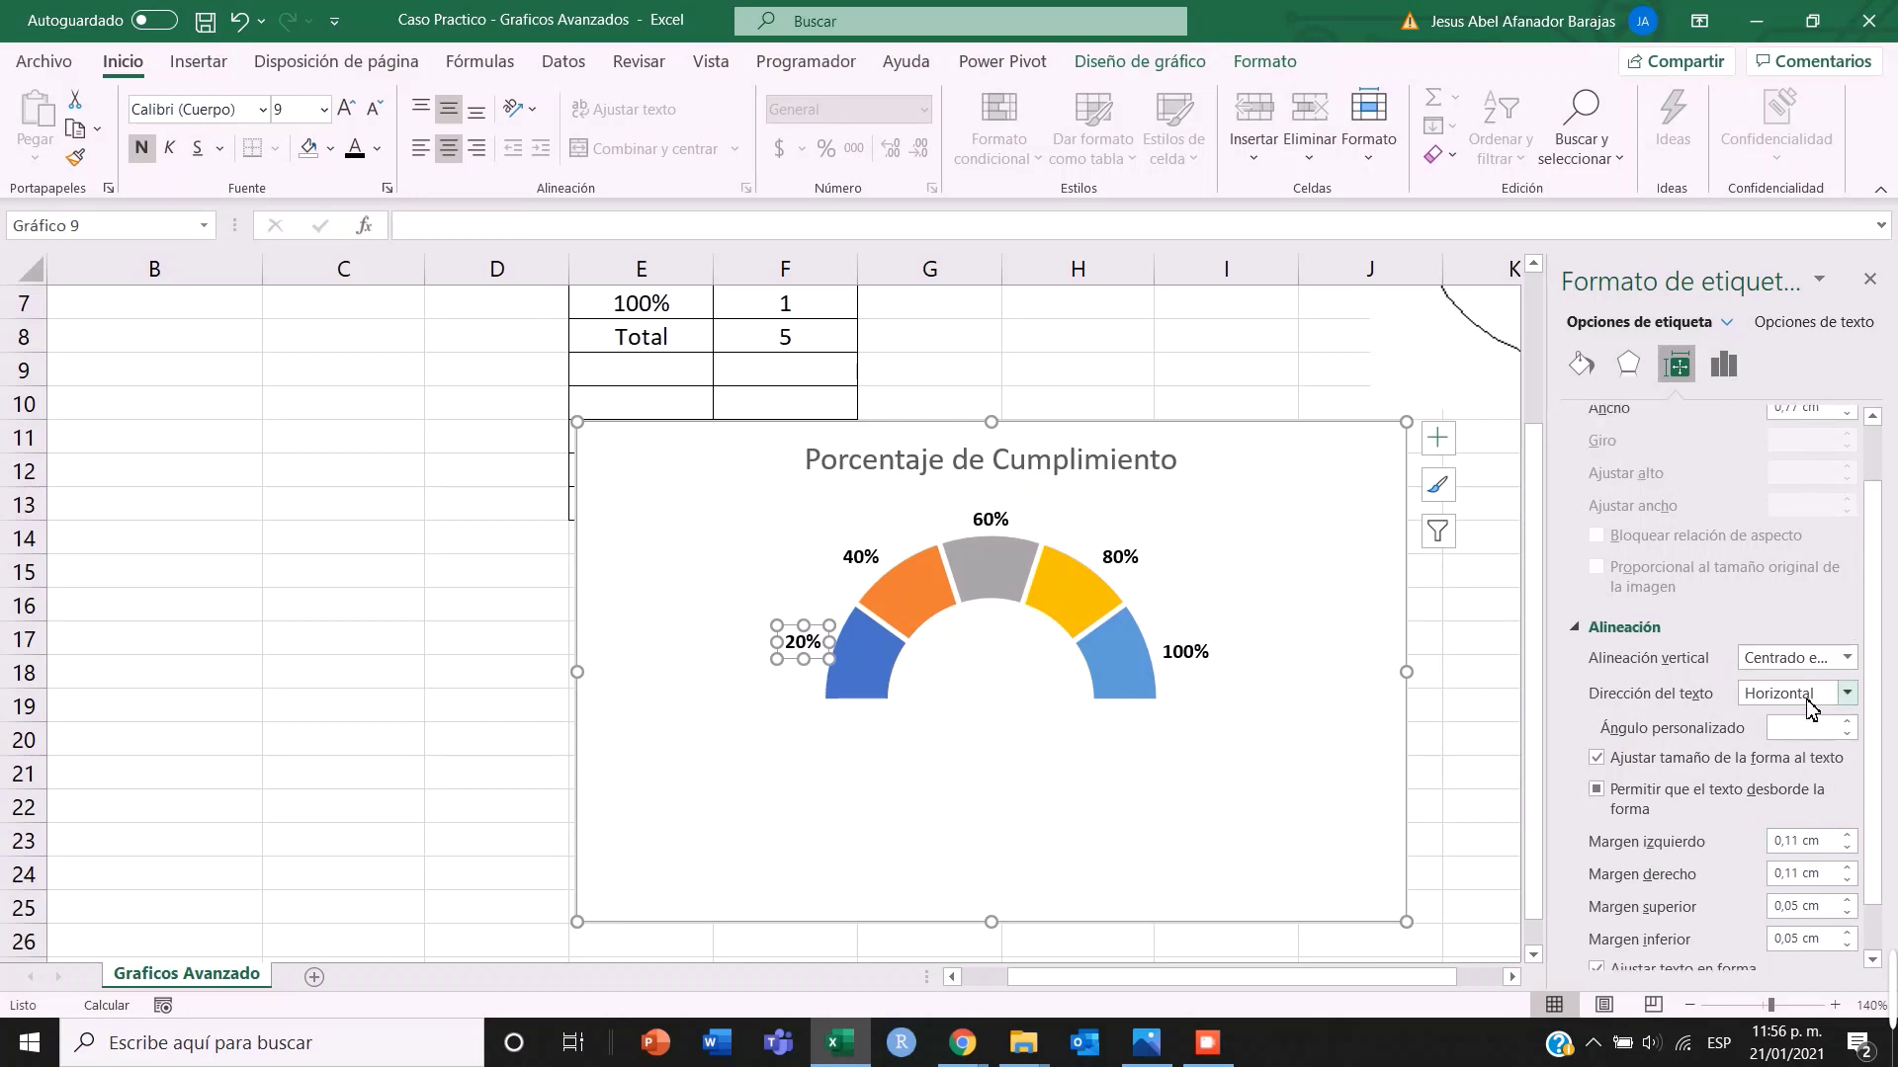
- Set the 20% label's custom text angle to -60°
{"action": "left_click", "coordinate": [1848, 735]}
{"action": "left_click", "coordinate": [1846, 748]}
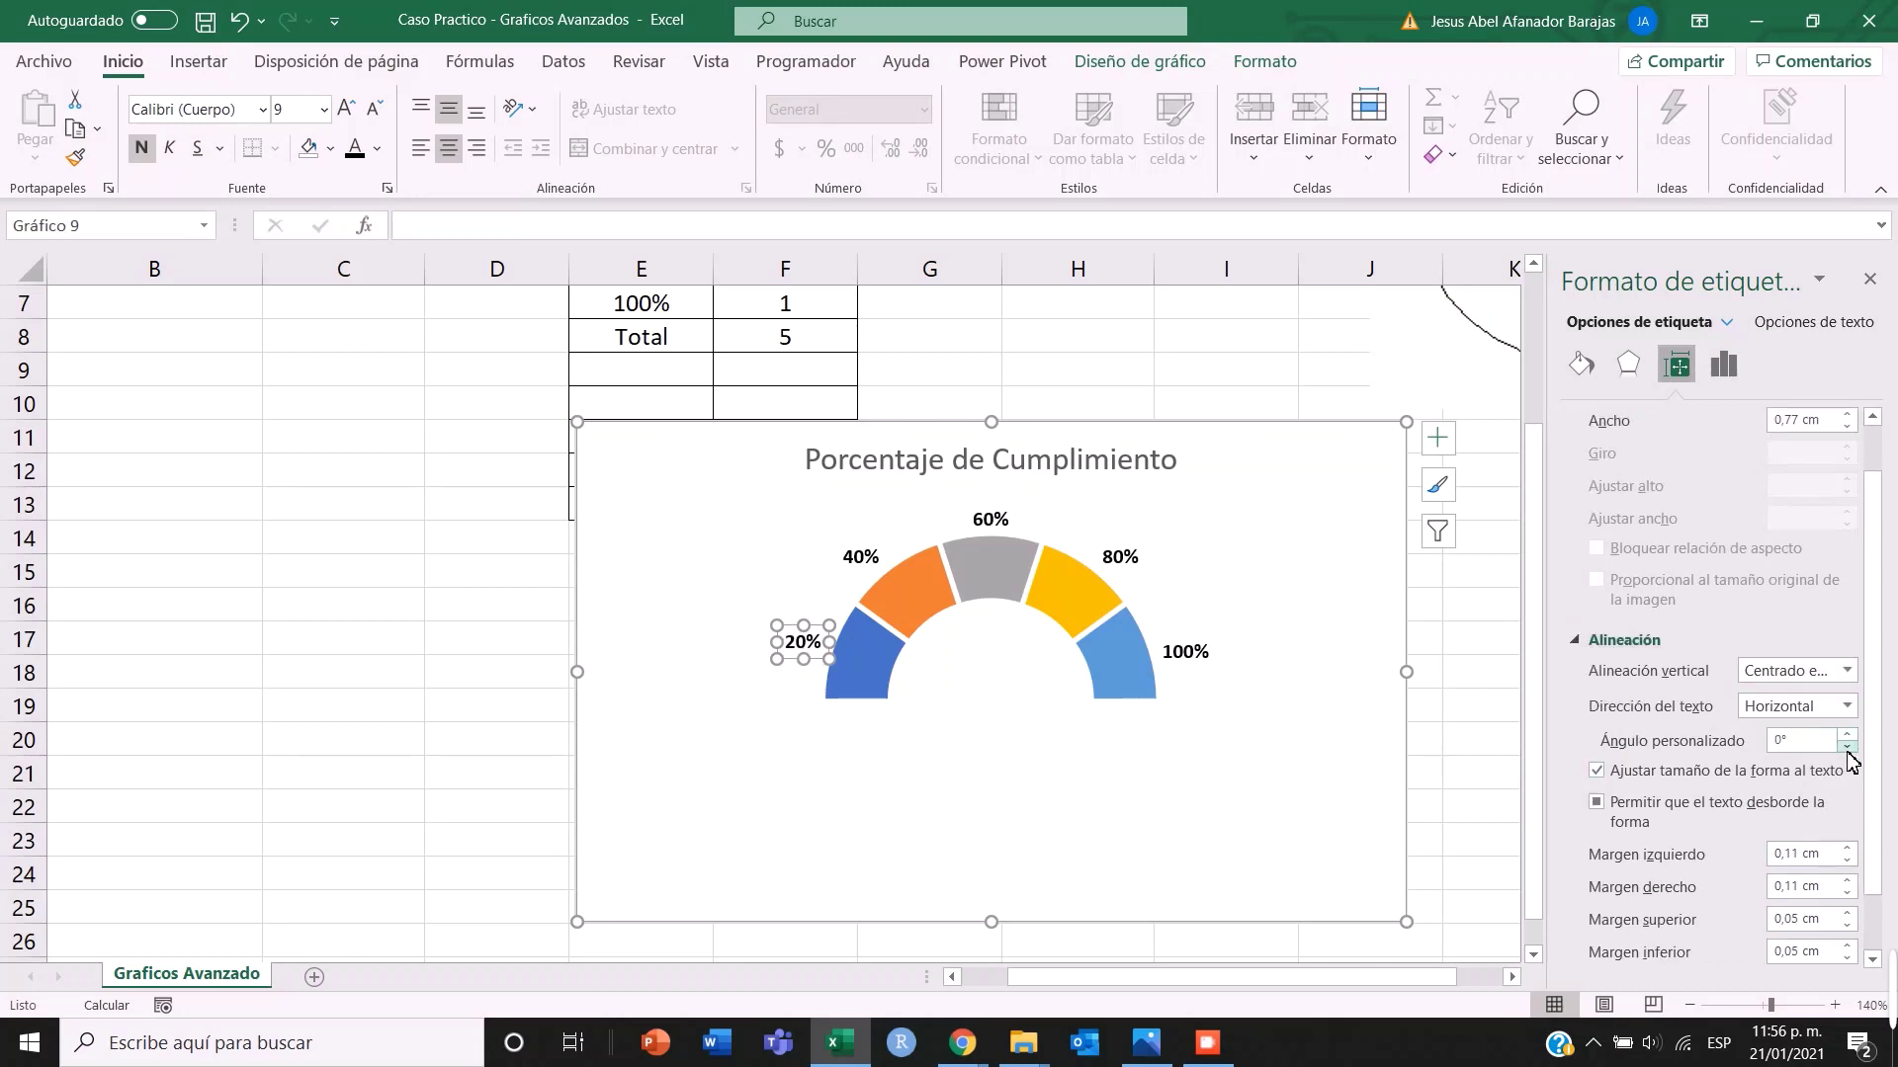
{"action": "left_click", "coordinate": [1847, 747]}
{"action": "left_click", "coordinate": [1848, 747]}
{"action": "left_click", "coordinate": [1848, 748]}
{"action": "left_click", "coordinate": [1785, 739]}
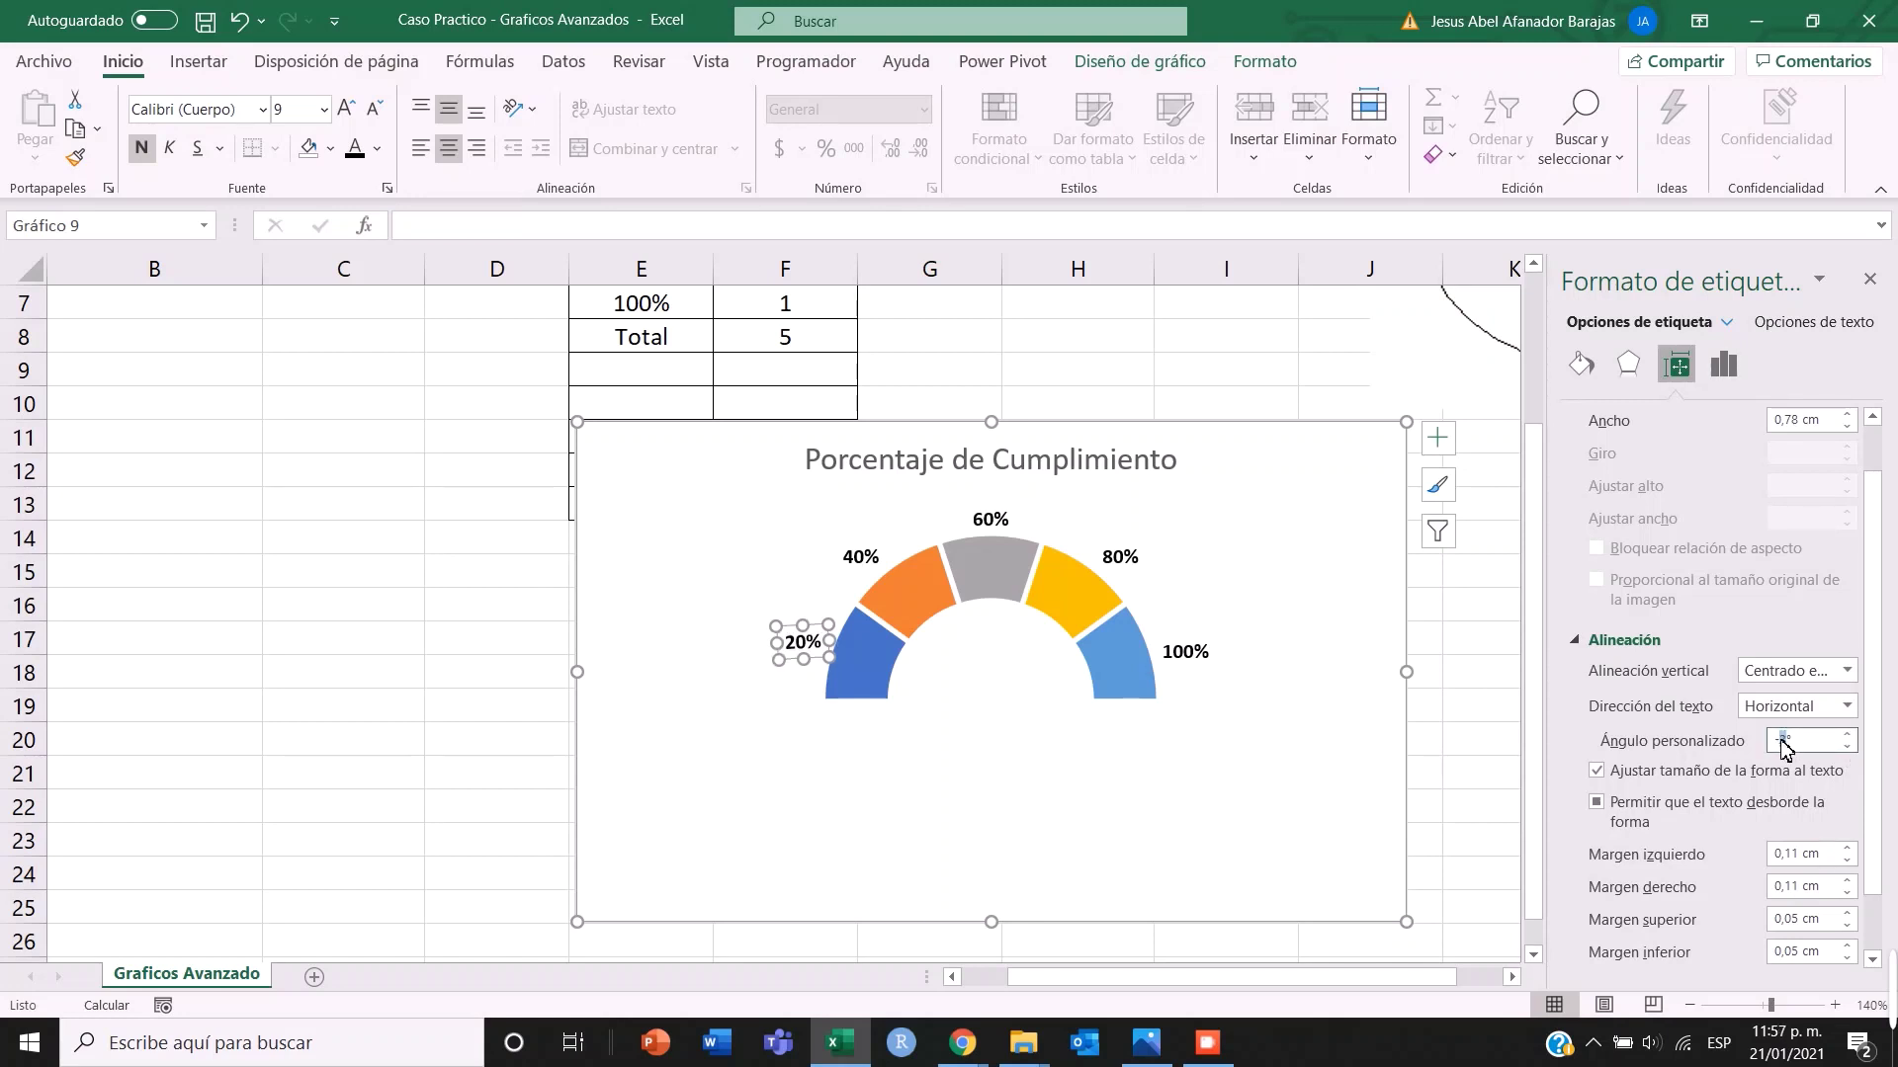
{"action": "type", "text": "60"}
{"action": "key", "text": "Return"}
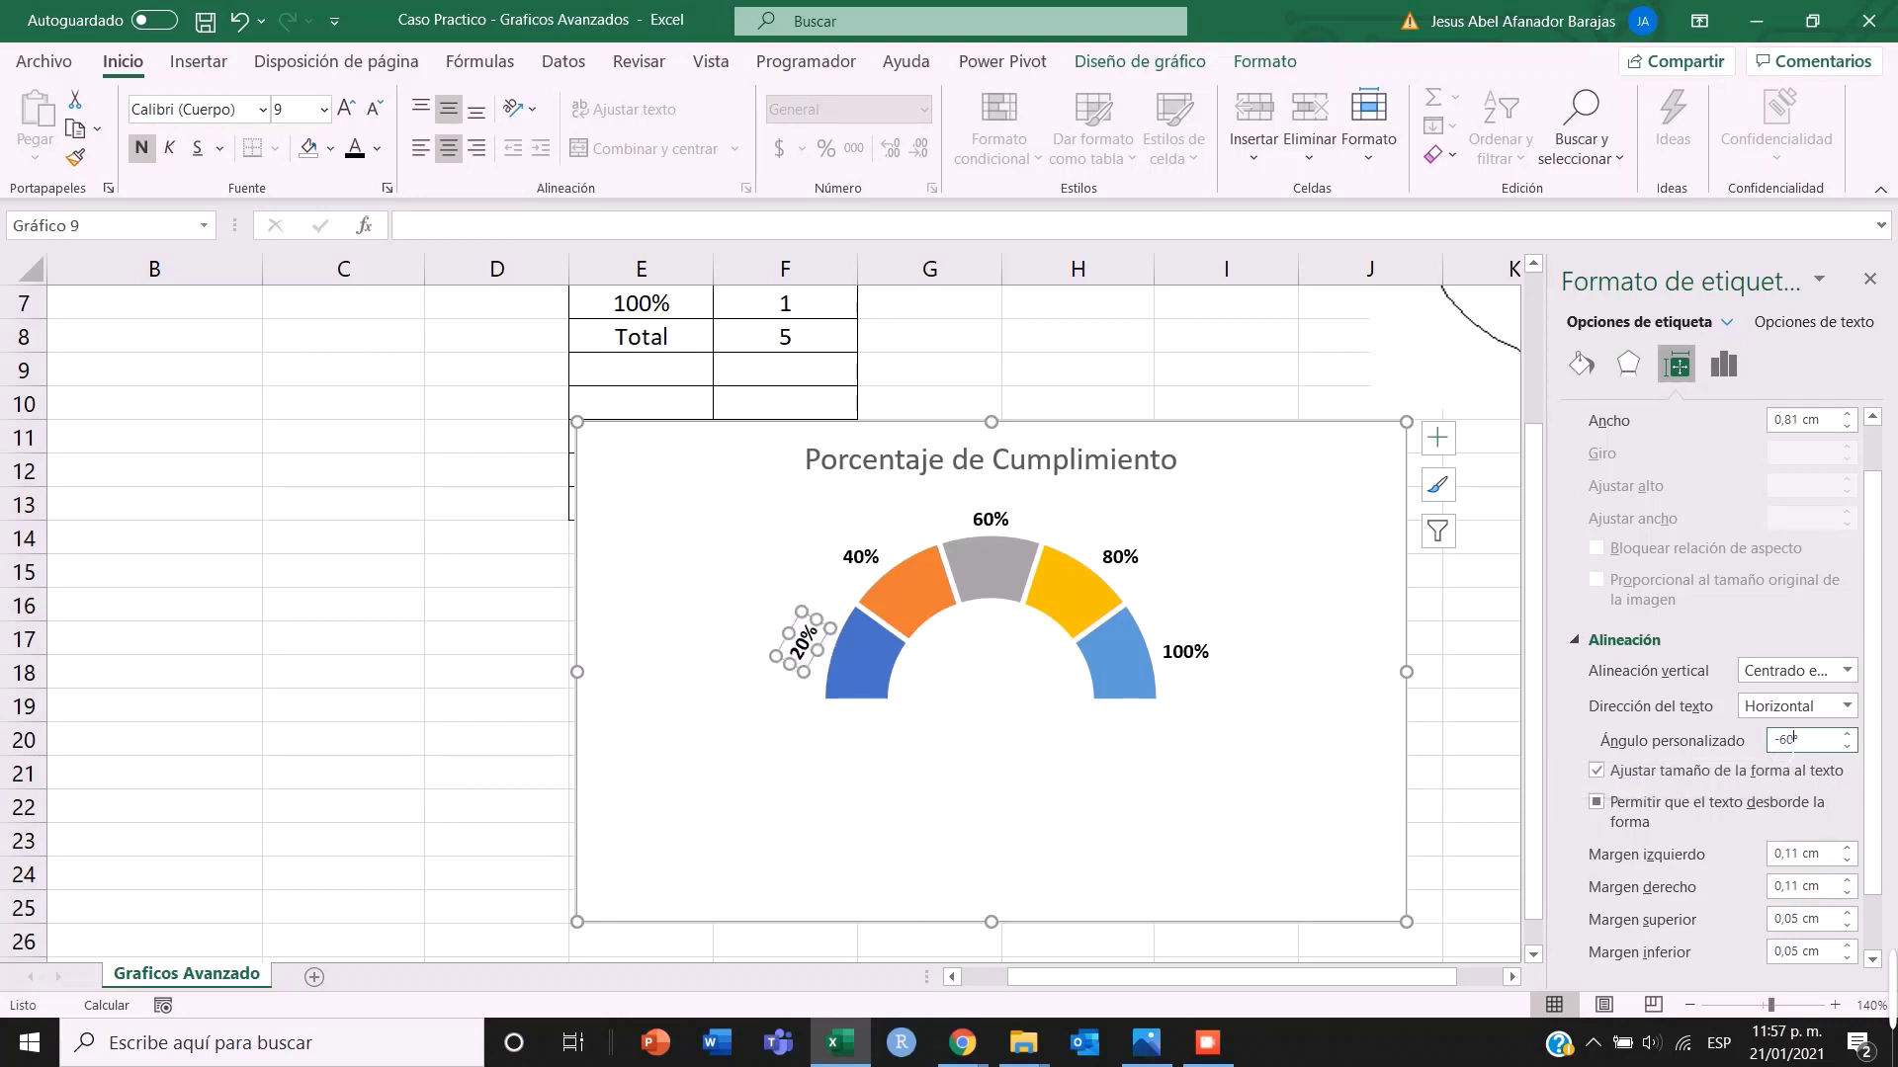
- Set the 40% label's custom text angle to -45°
{"action": "left_click", "coordinate": [860, 557]}
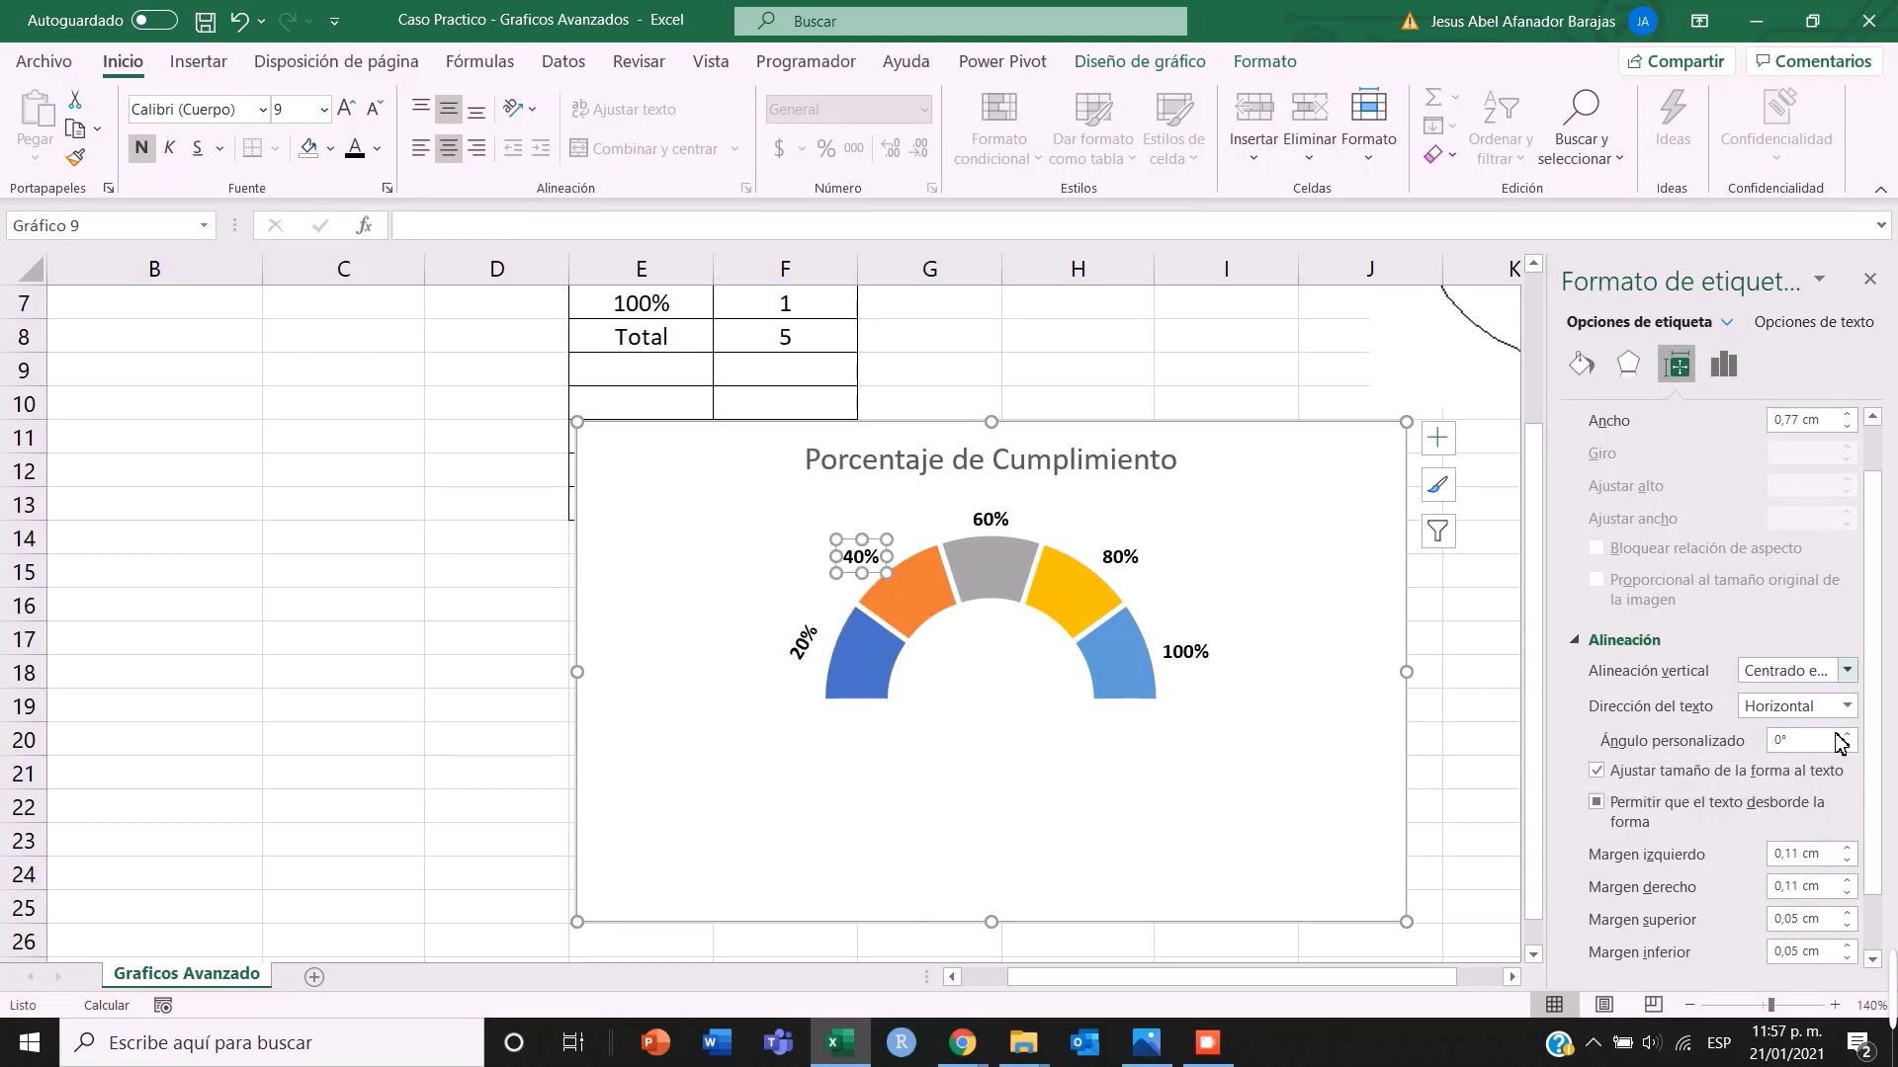
{"action": "left_click", "coordinate": [1774, 741]}
{"action": "type", "text": "-45"}
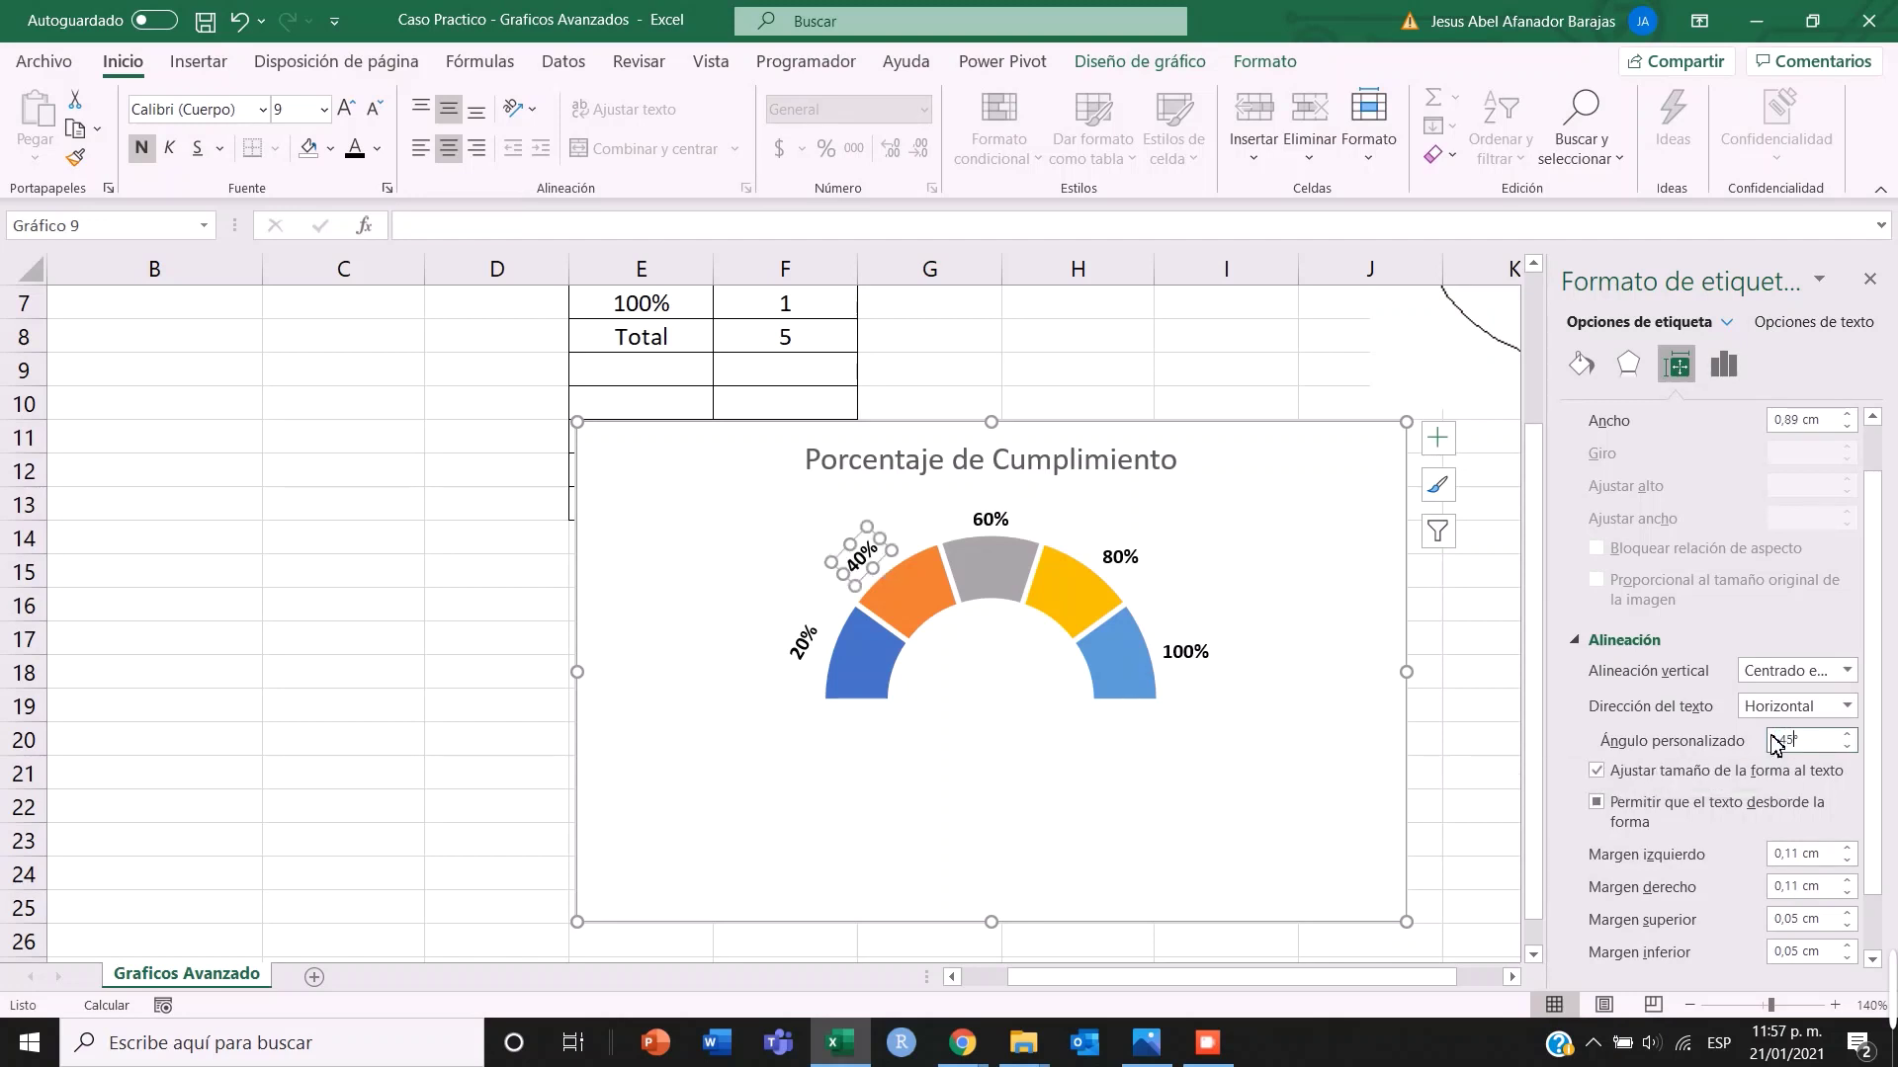
{"action": "left_click", "coordinate": [1000, 532]}
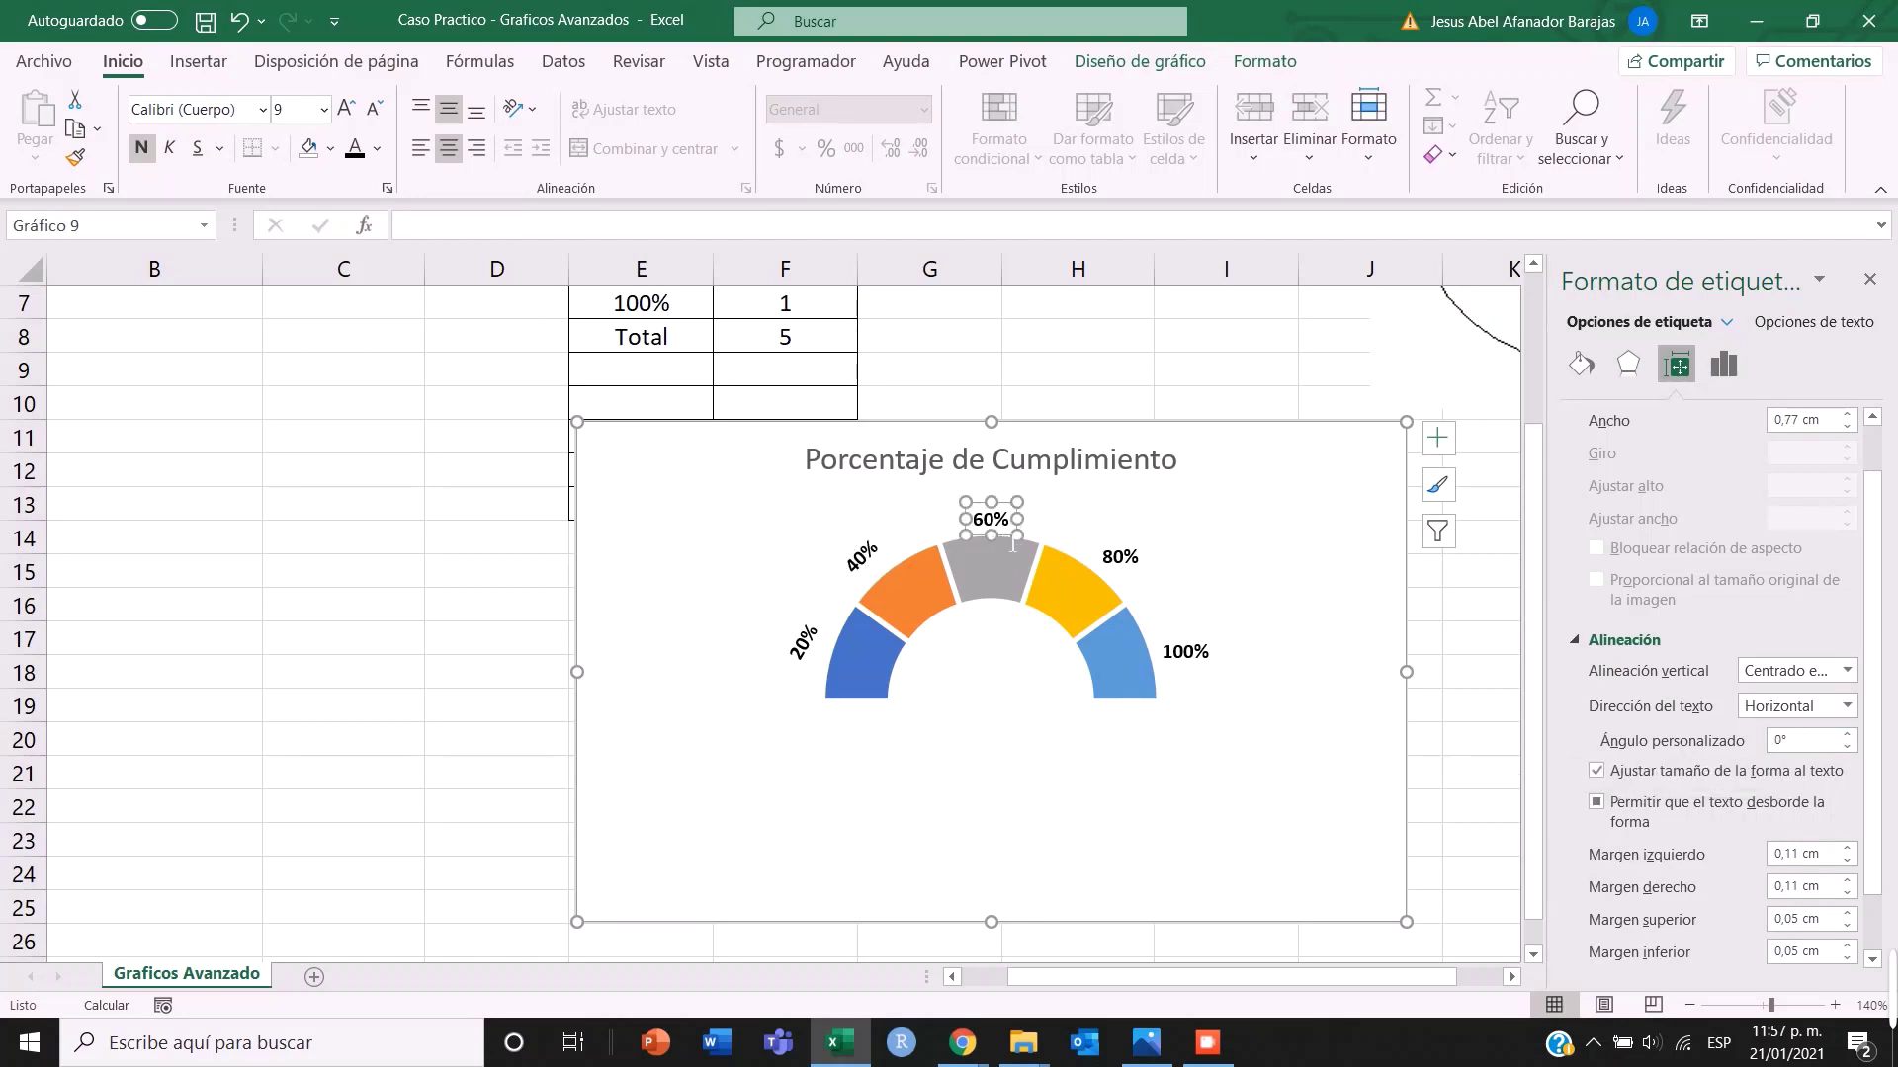
- Set the custom text angle of the 80% label to 45° and of the 100% label to 60°
{"action": "left_click", "coordinate": [1119, 560]}
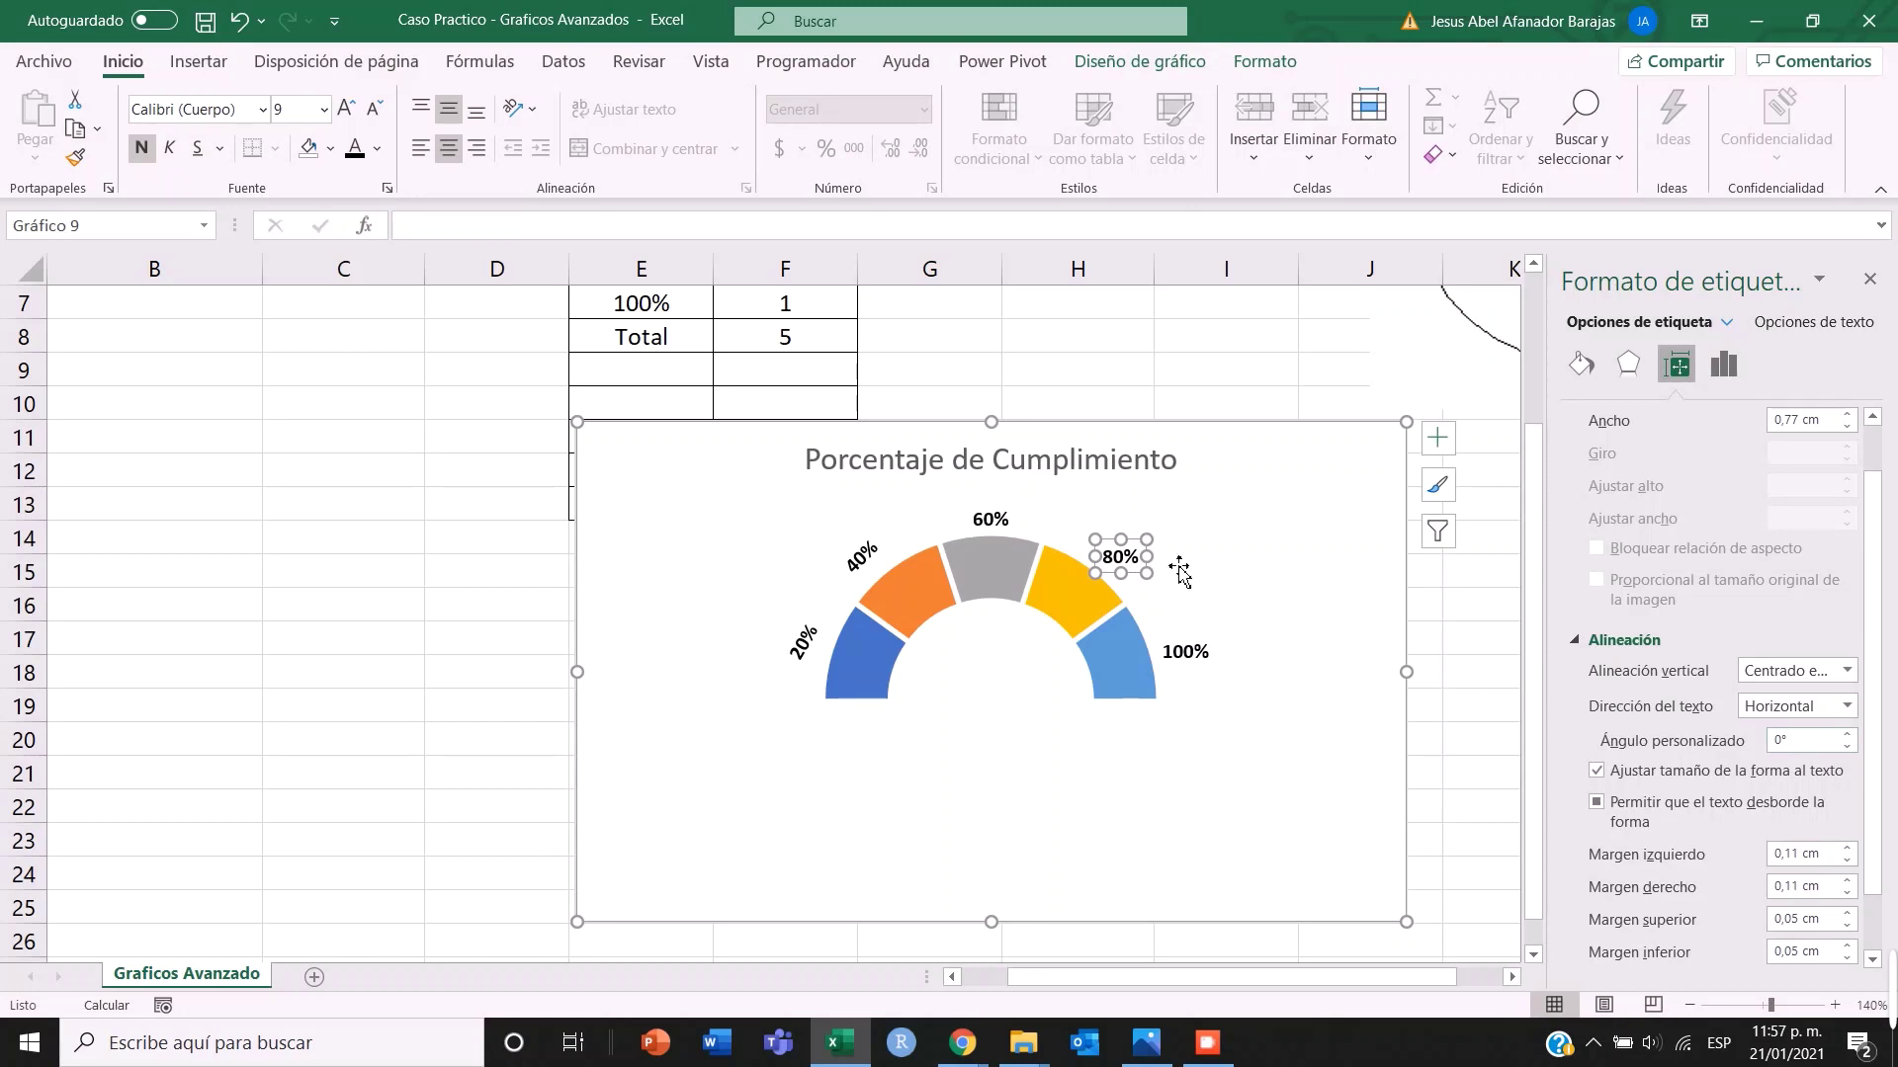
{"action": "left_click", "coordinate": [1771, 740]}
{"action": "type", "text": "45"}
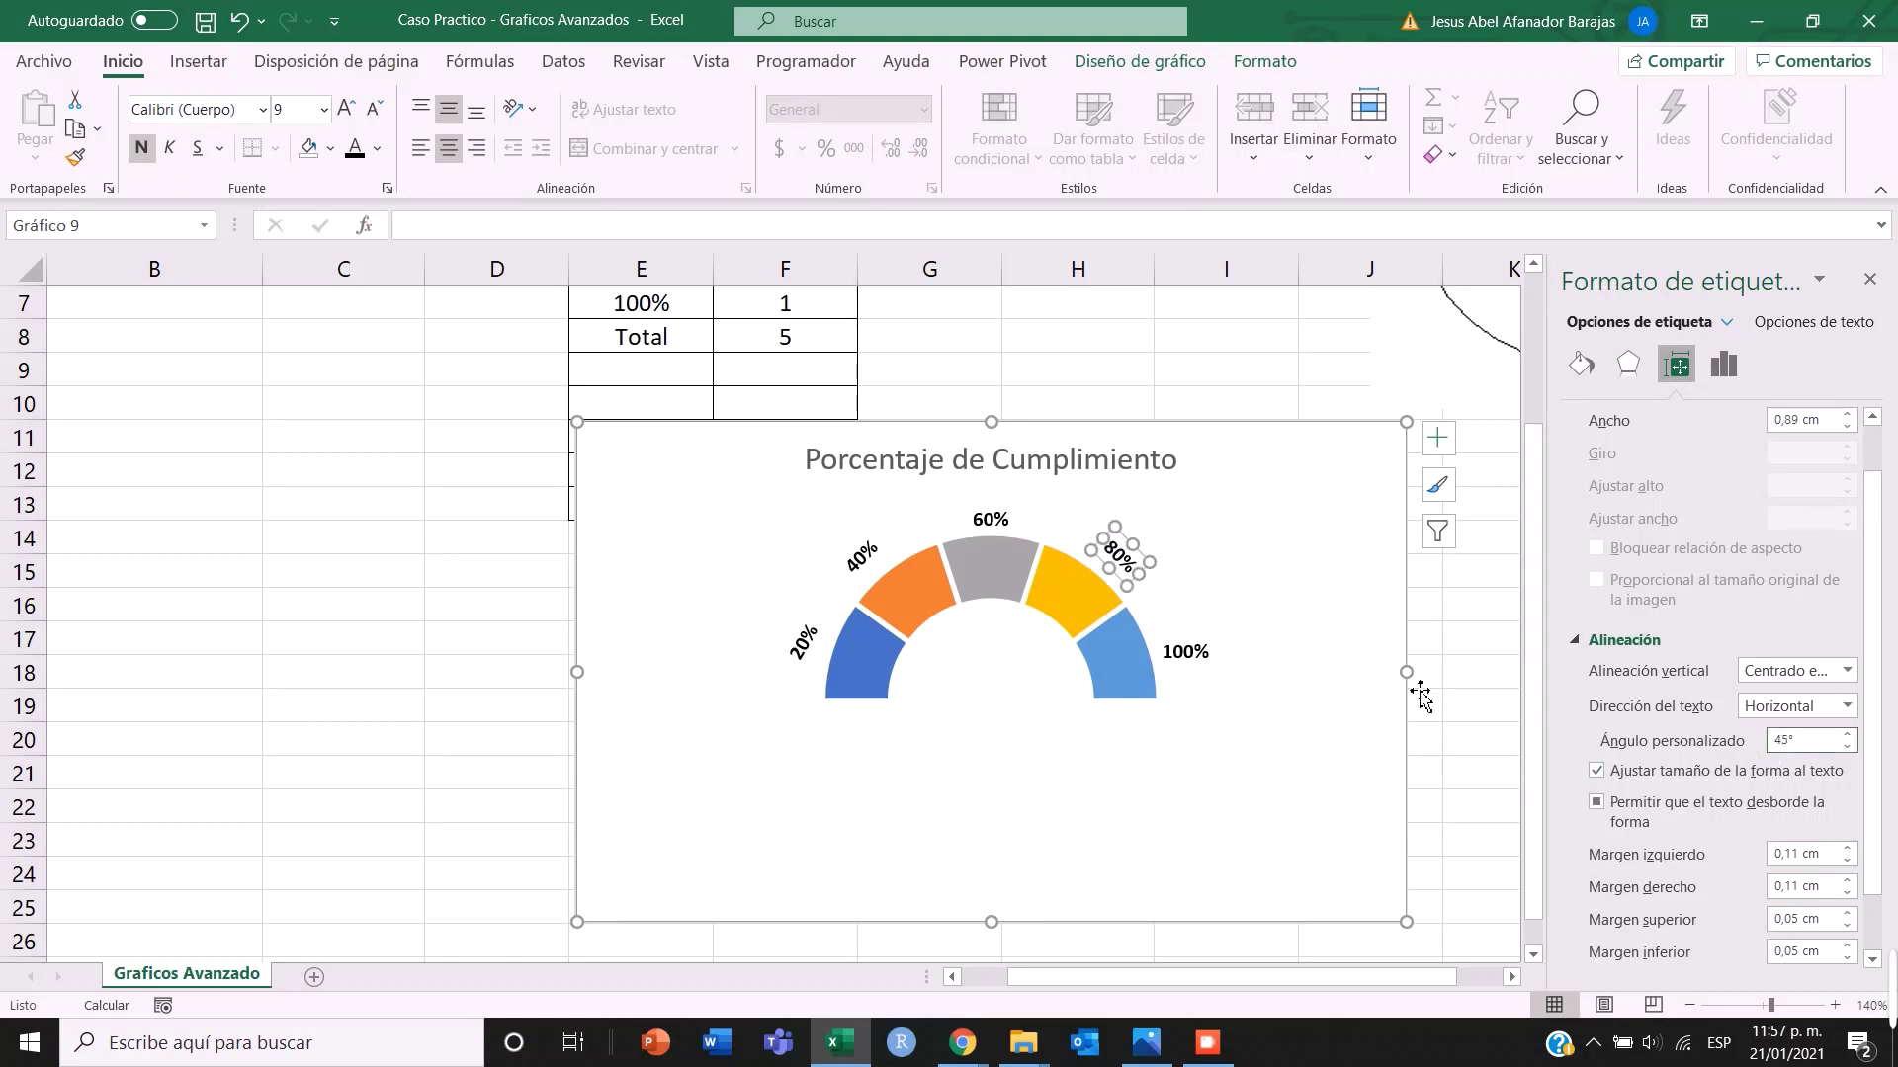
{"action": "left_click", "coordinate": [1190, 656]}
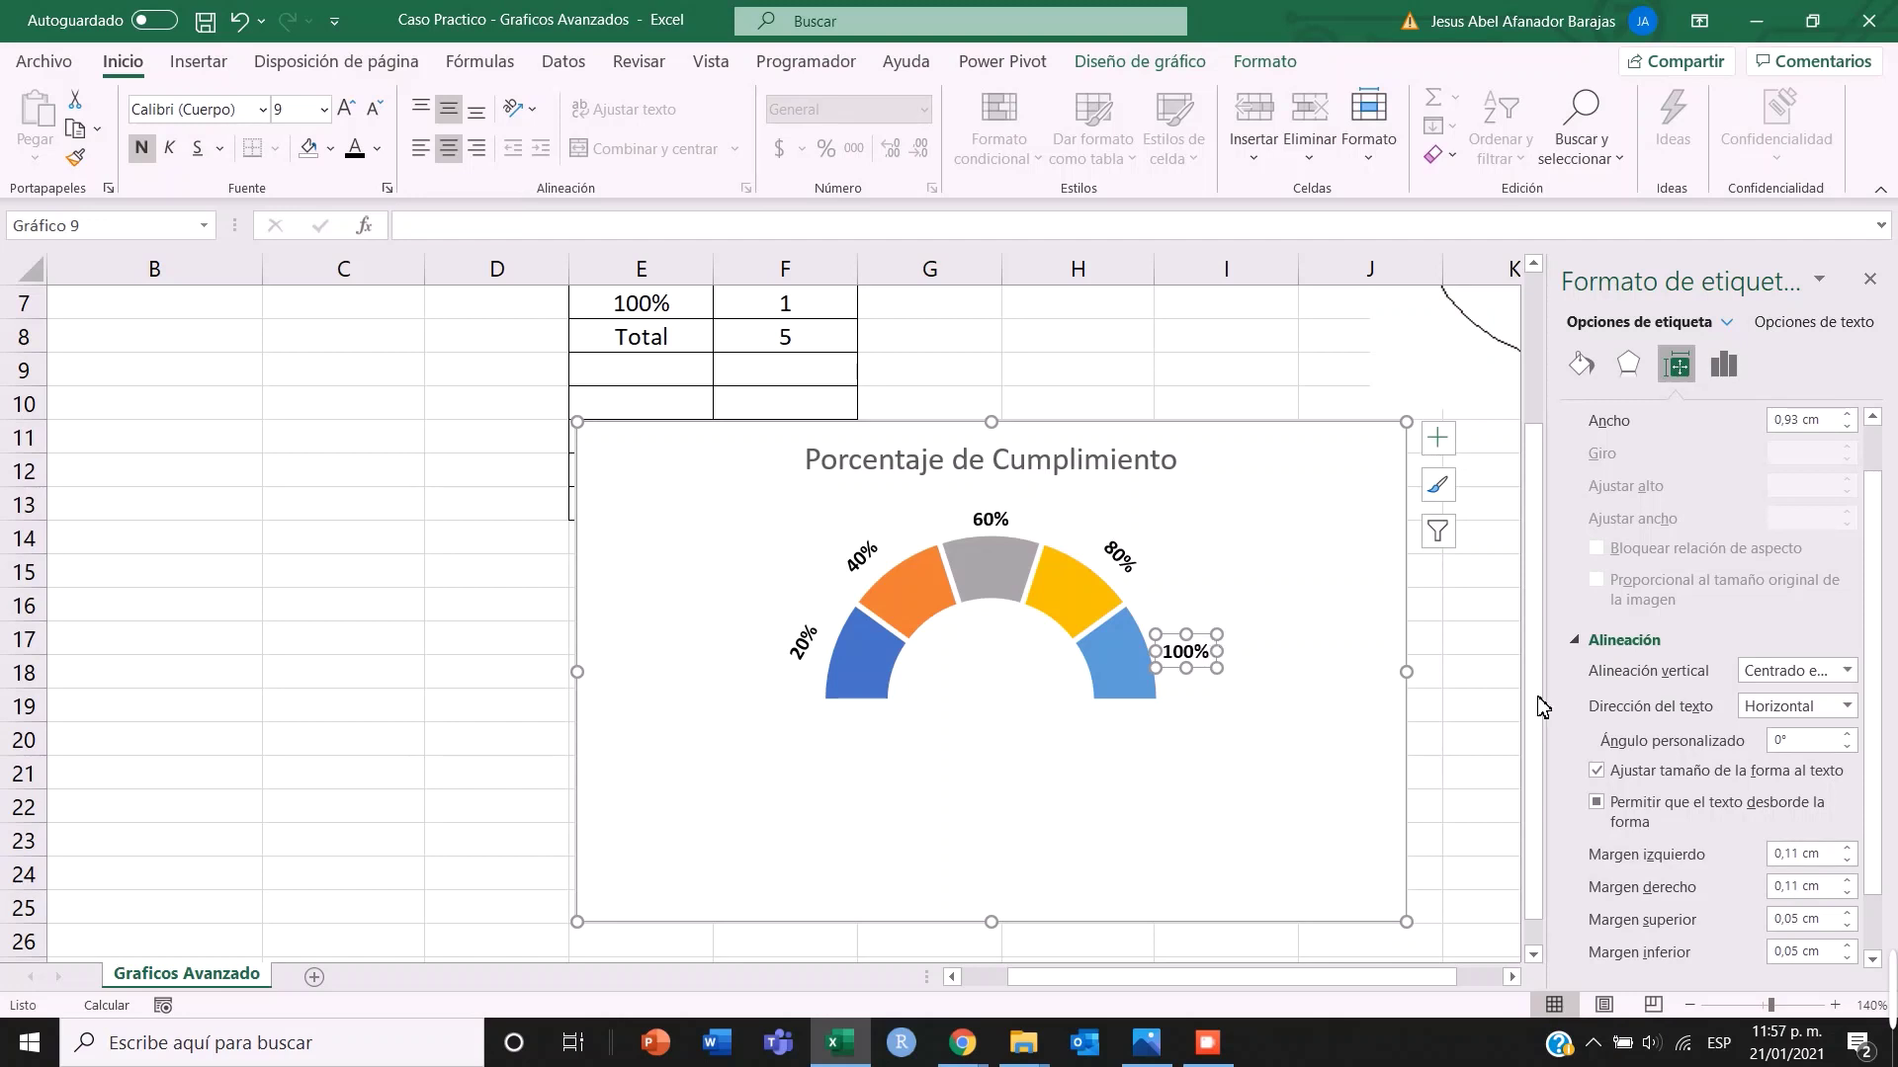
{"action": "left_click", "coordinate": [1774, 741]}
{"action": "type", "text": "60"}
{"action": "left_click", "coordinate": [1273, 692]}
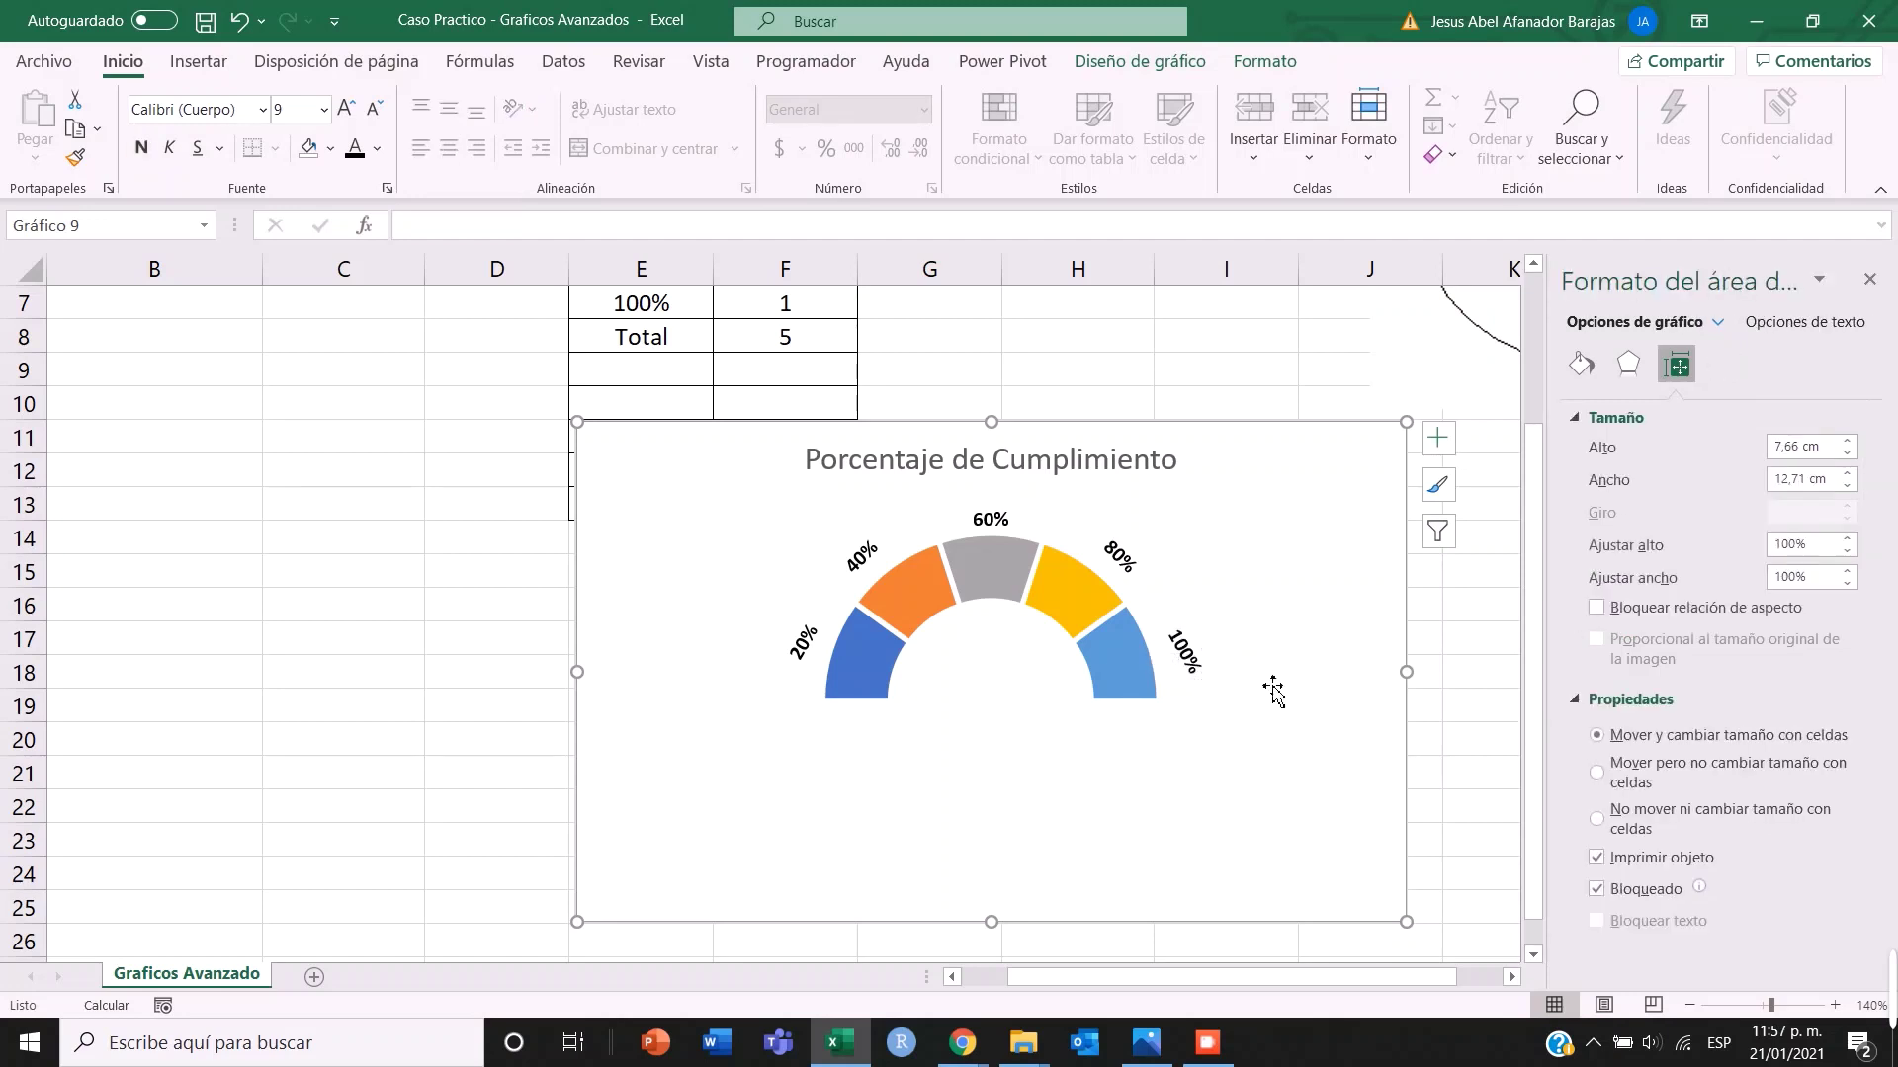
- Move the rotated 100% and 20% labels slightly closer to the half ring's outer edge
{"action": "left_click", "coordinate": [1197, 657]}
{"action": "left_click", "coordinate": [1198, 658]}
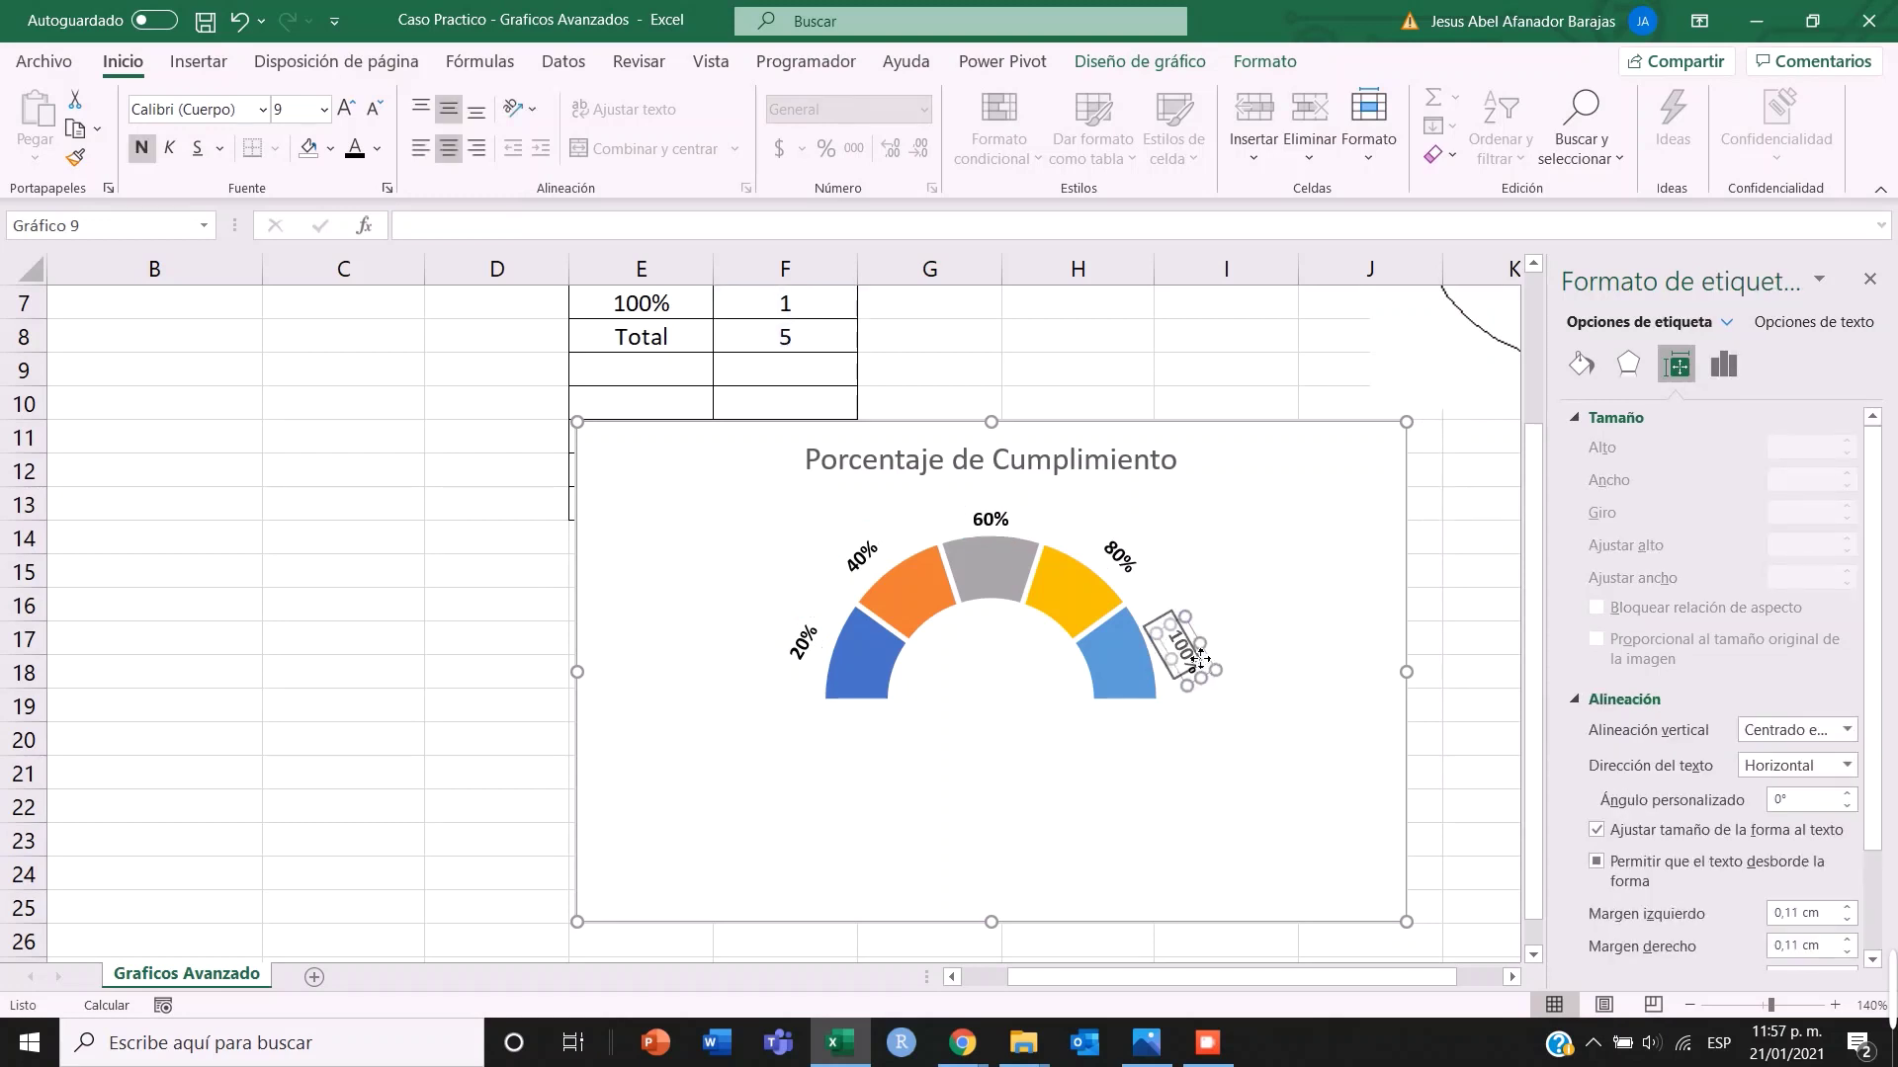
{"action": "left_click_drag", "start_coordinate": [1200, 658], "coordinate": [1201, 660]}
{"action": "left_click", "coordinate": [817, 652]}
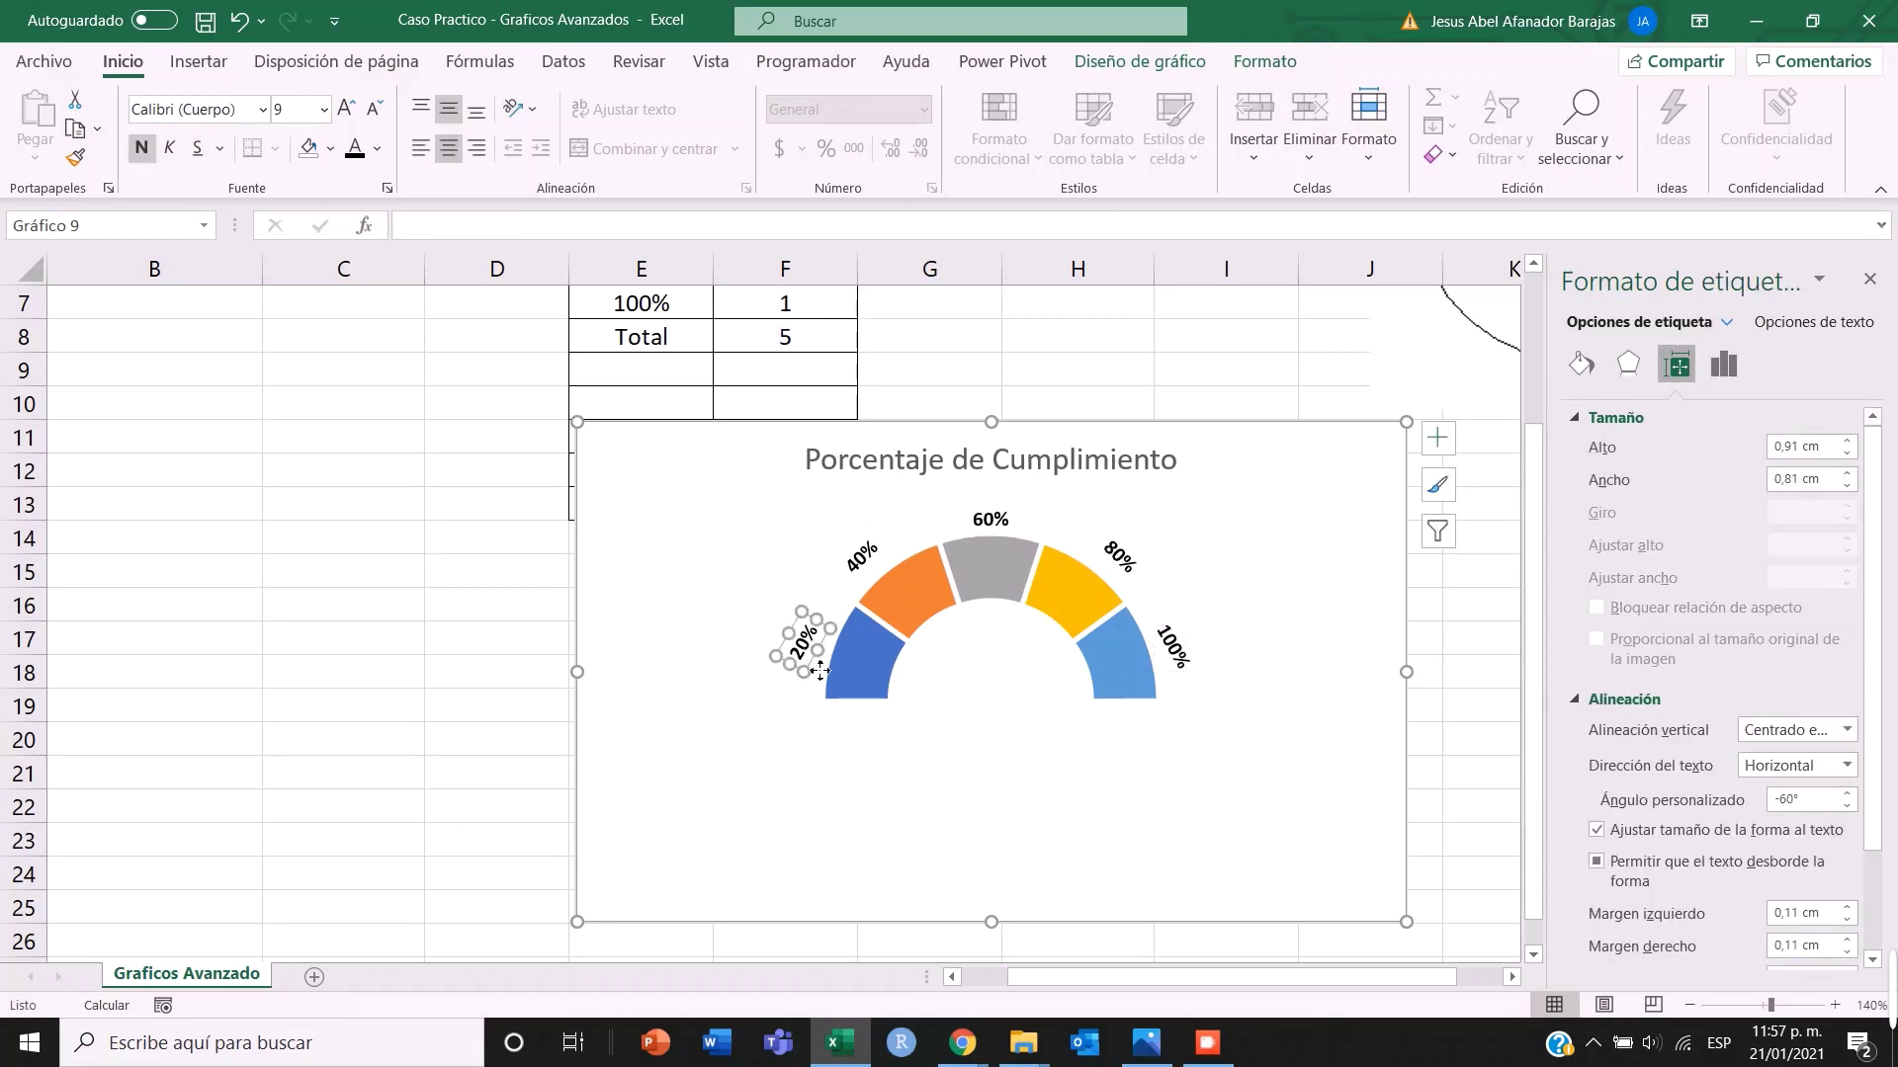
{"action": "left_click_drag", "start_coordinate": [820, 671], "coordinate": [826, 672]}
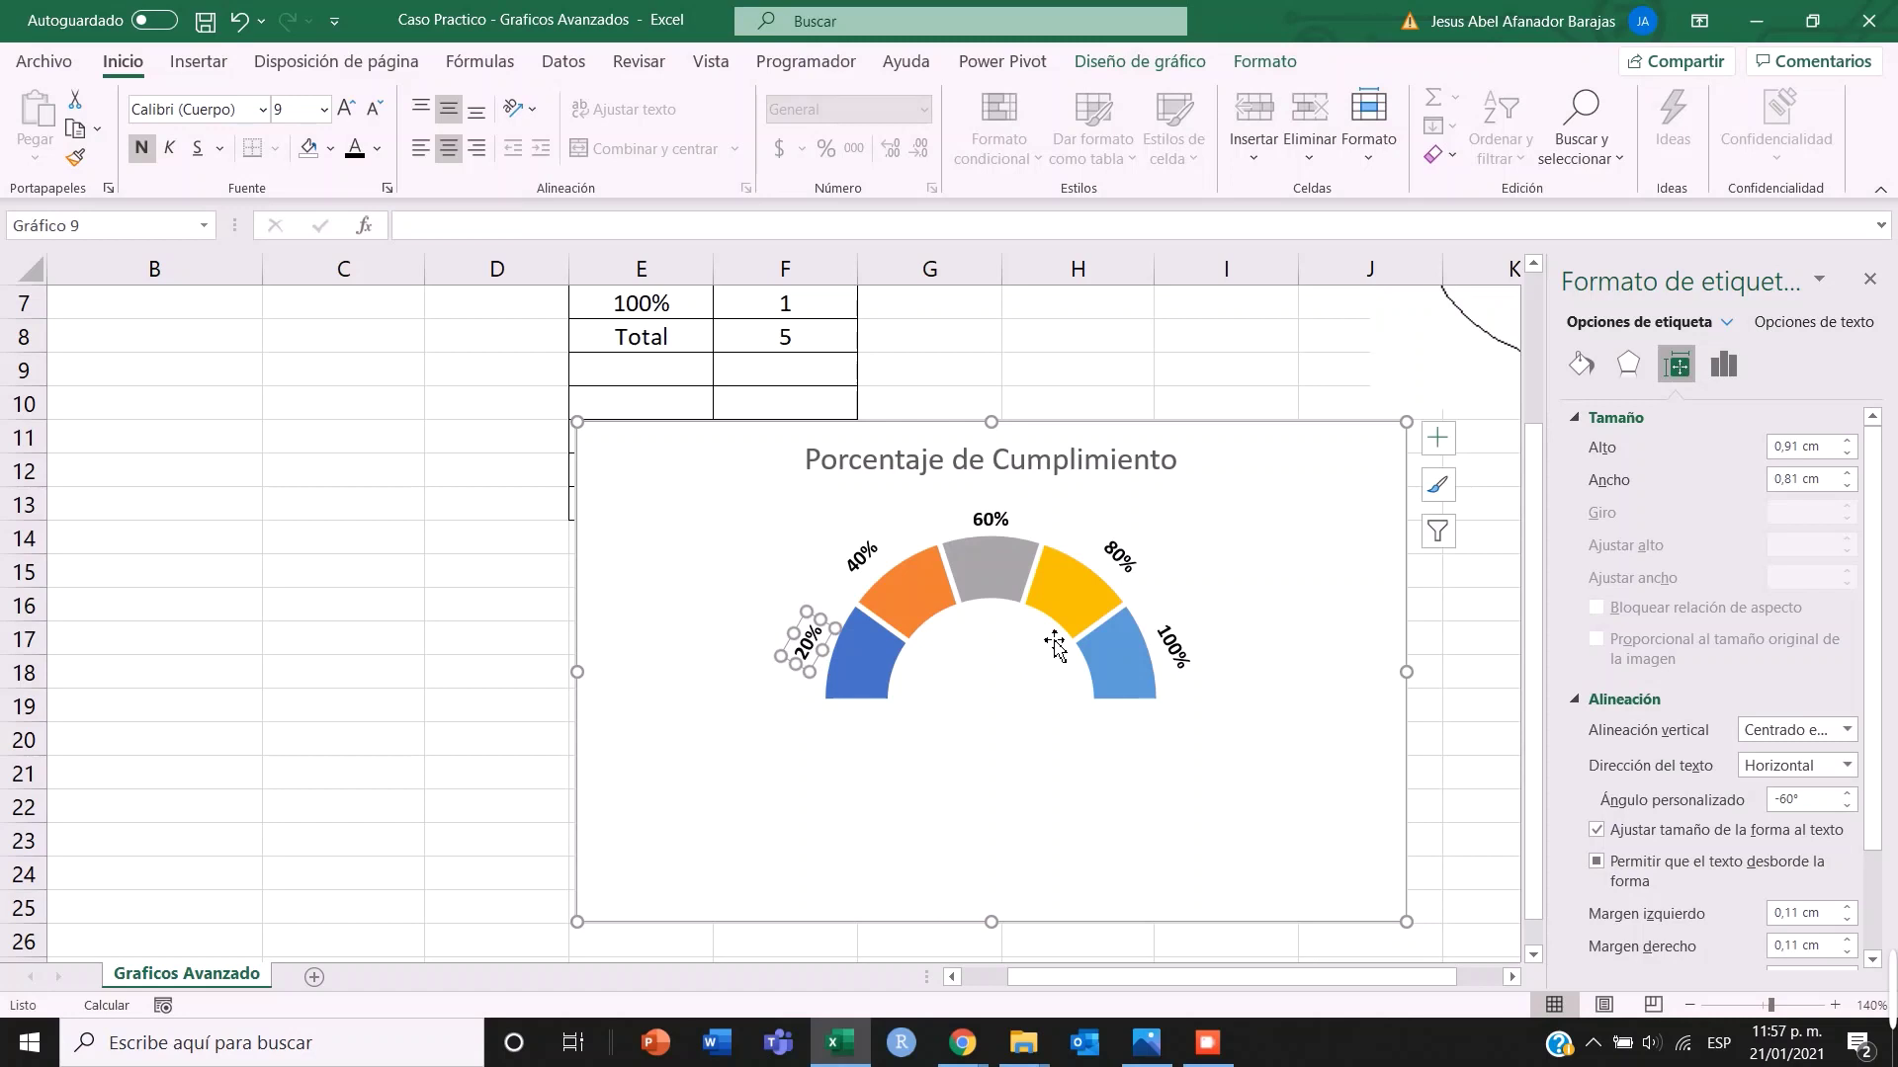
- Move the rotated 40% and 80% labels slightly closer to the half ring's outer edge
{"action": "left_click", "coordinate": [1120, 558]}
{"action": "left_click", "coordinate": [866, 577]}
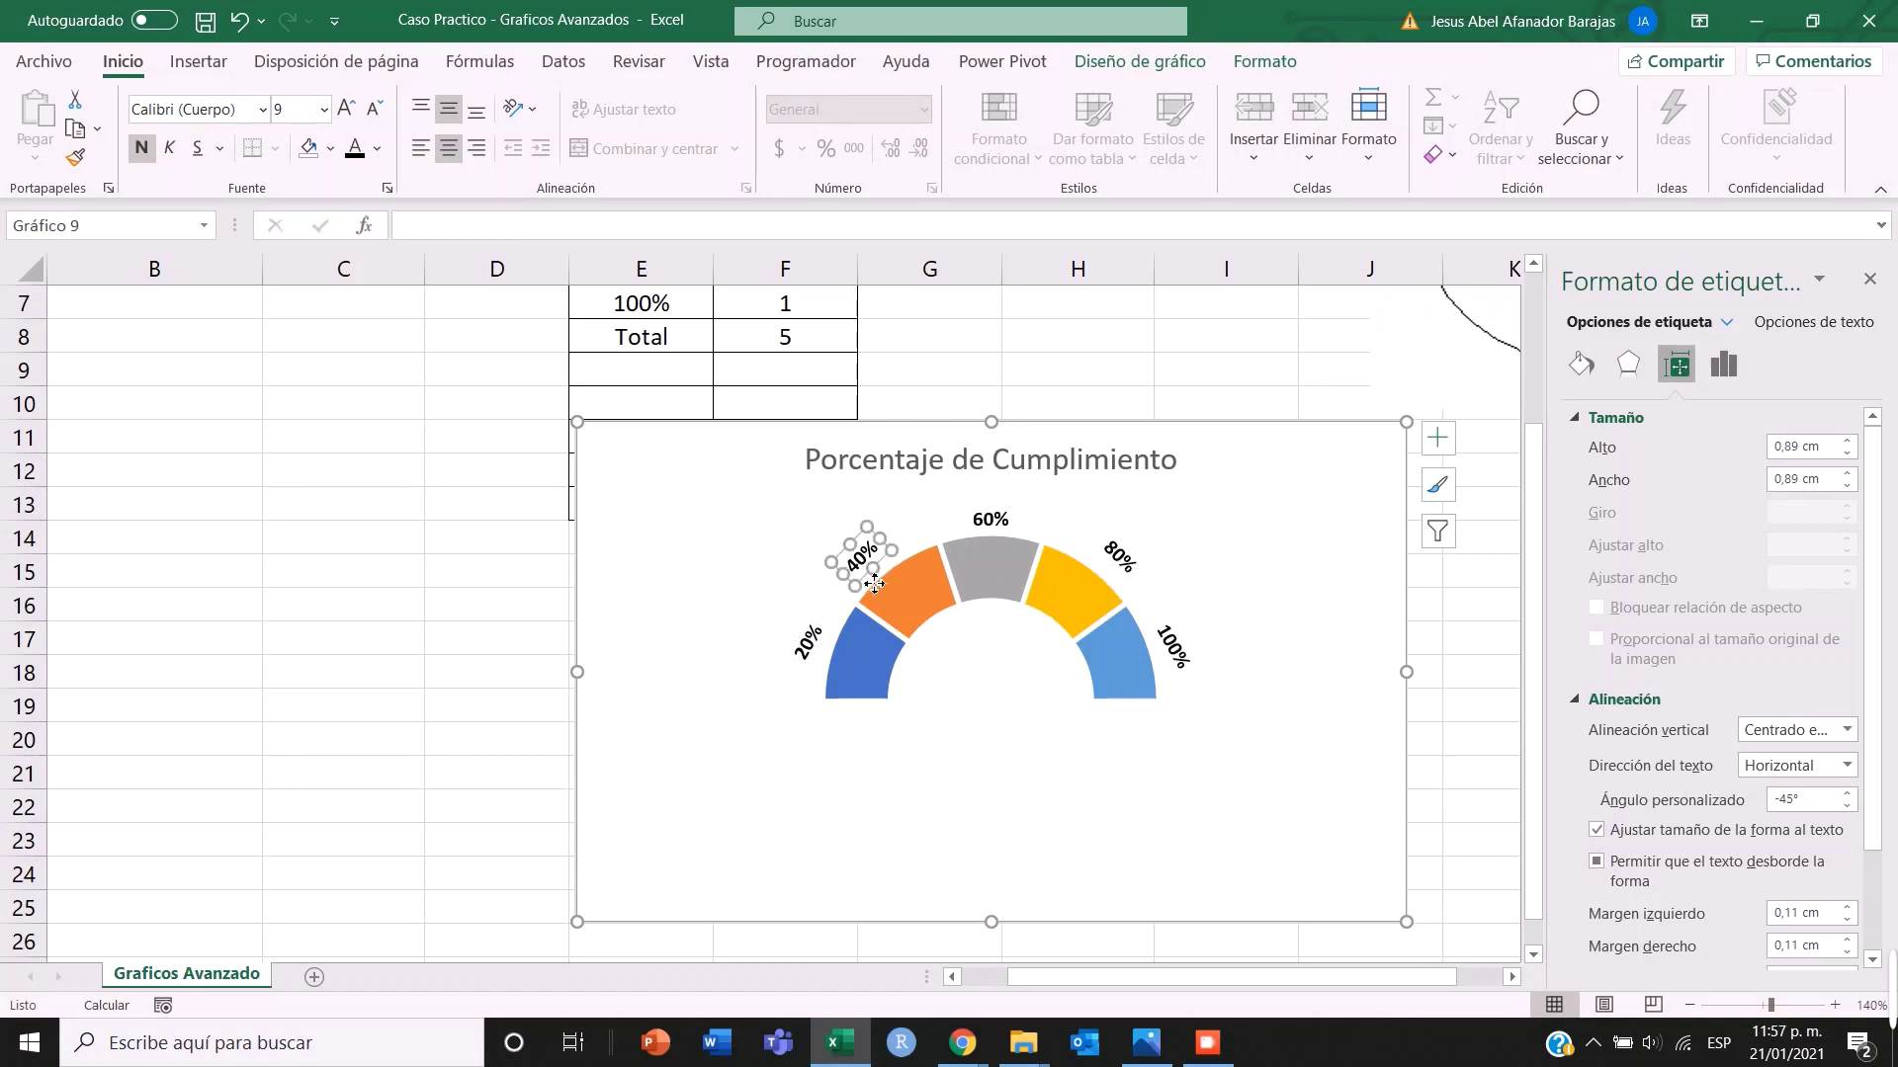
{"action": "left_click_drag", "start_coordinate": [876, 584], "coordinate": [883, 582]}
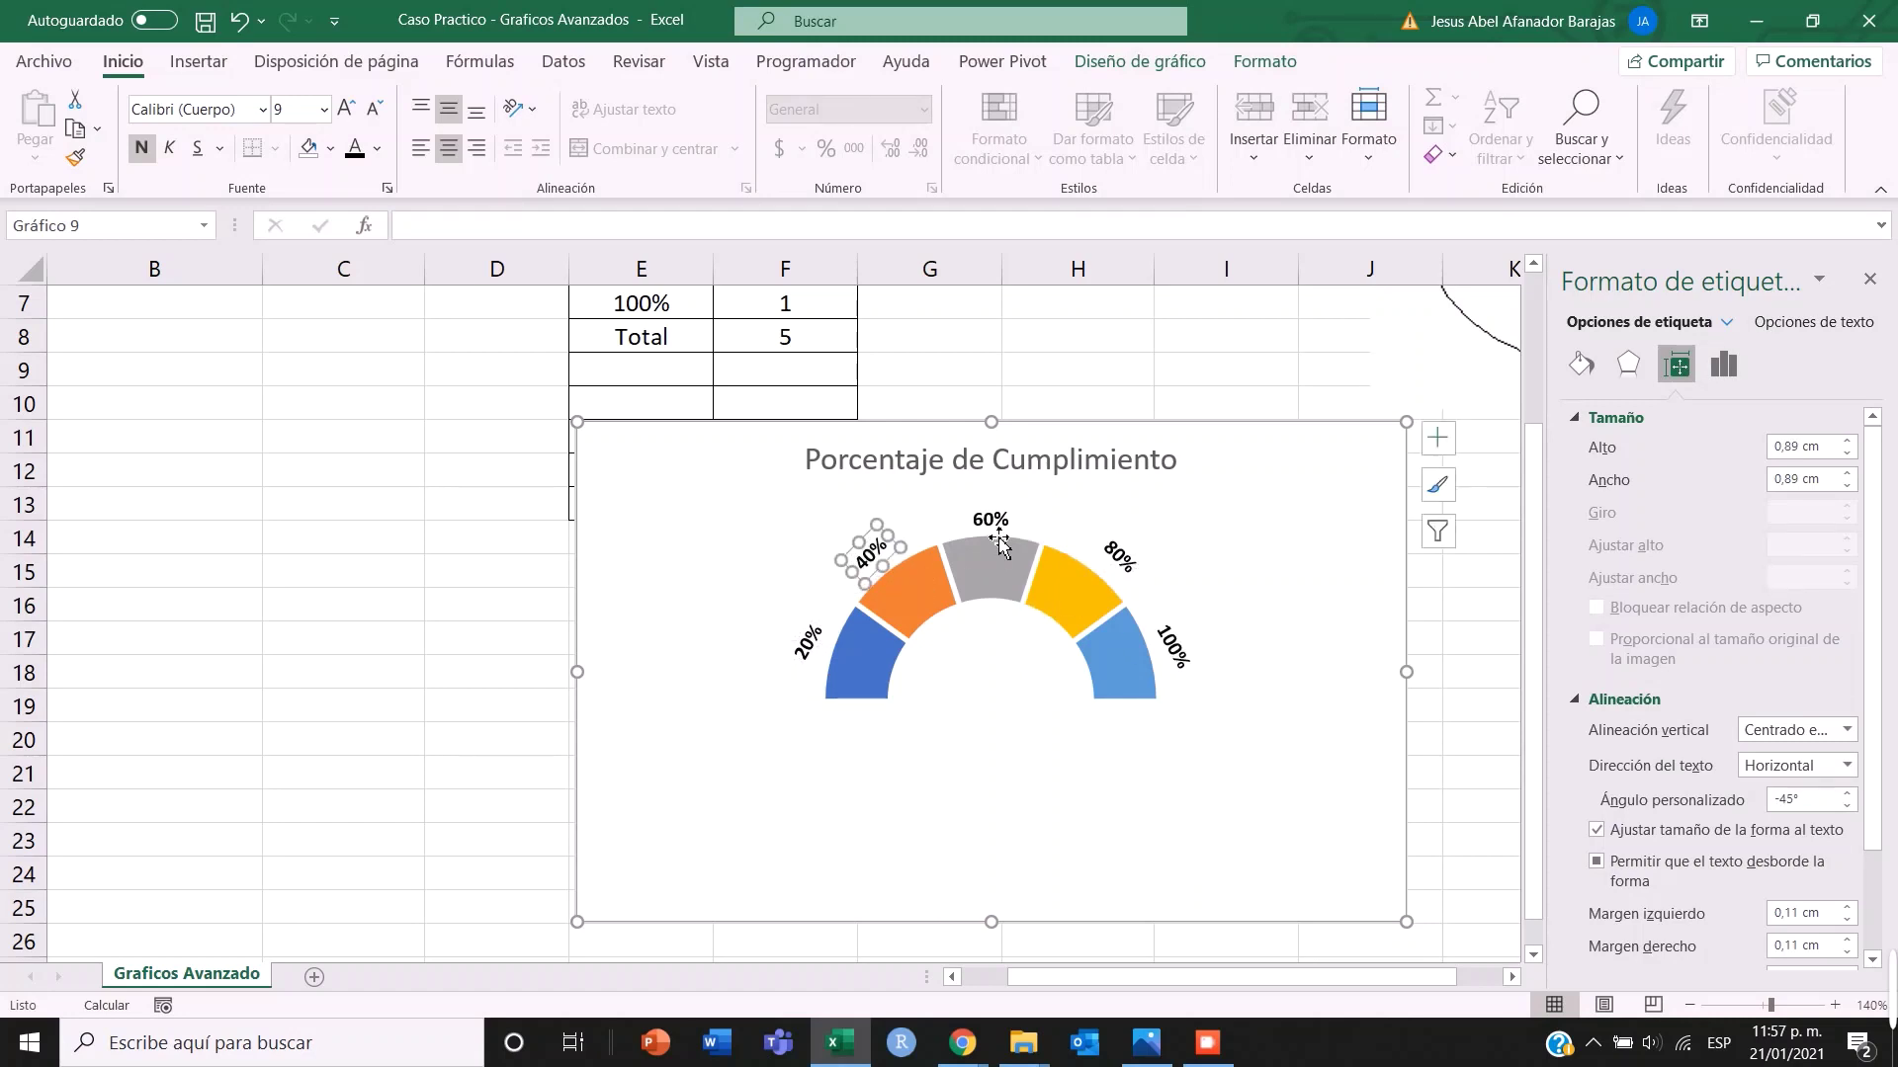
{"action": "left_click", "coordinate": [994, 532]}
{"action": "left_click", "coordinate": [1104, 543]}
{"action": "left_click_drag", "start_coordinate": [1129, 584], "coordinate": [1110, 573]}
{"action": "left_click", "coordinate": [1176, 652]}
{"action": "left_click", "coordinate": [1322, 715]}
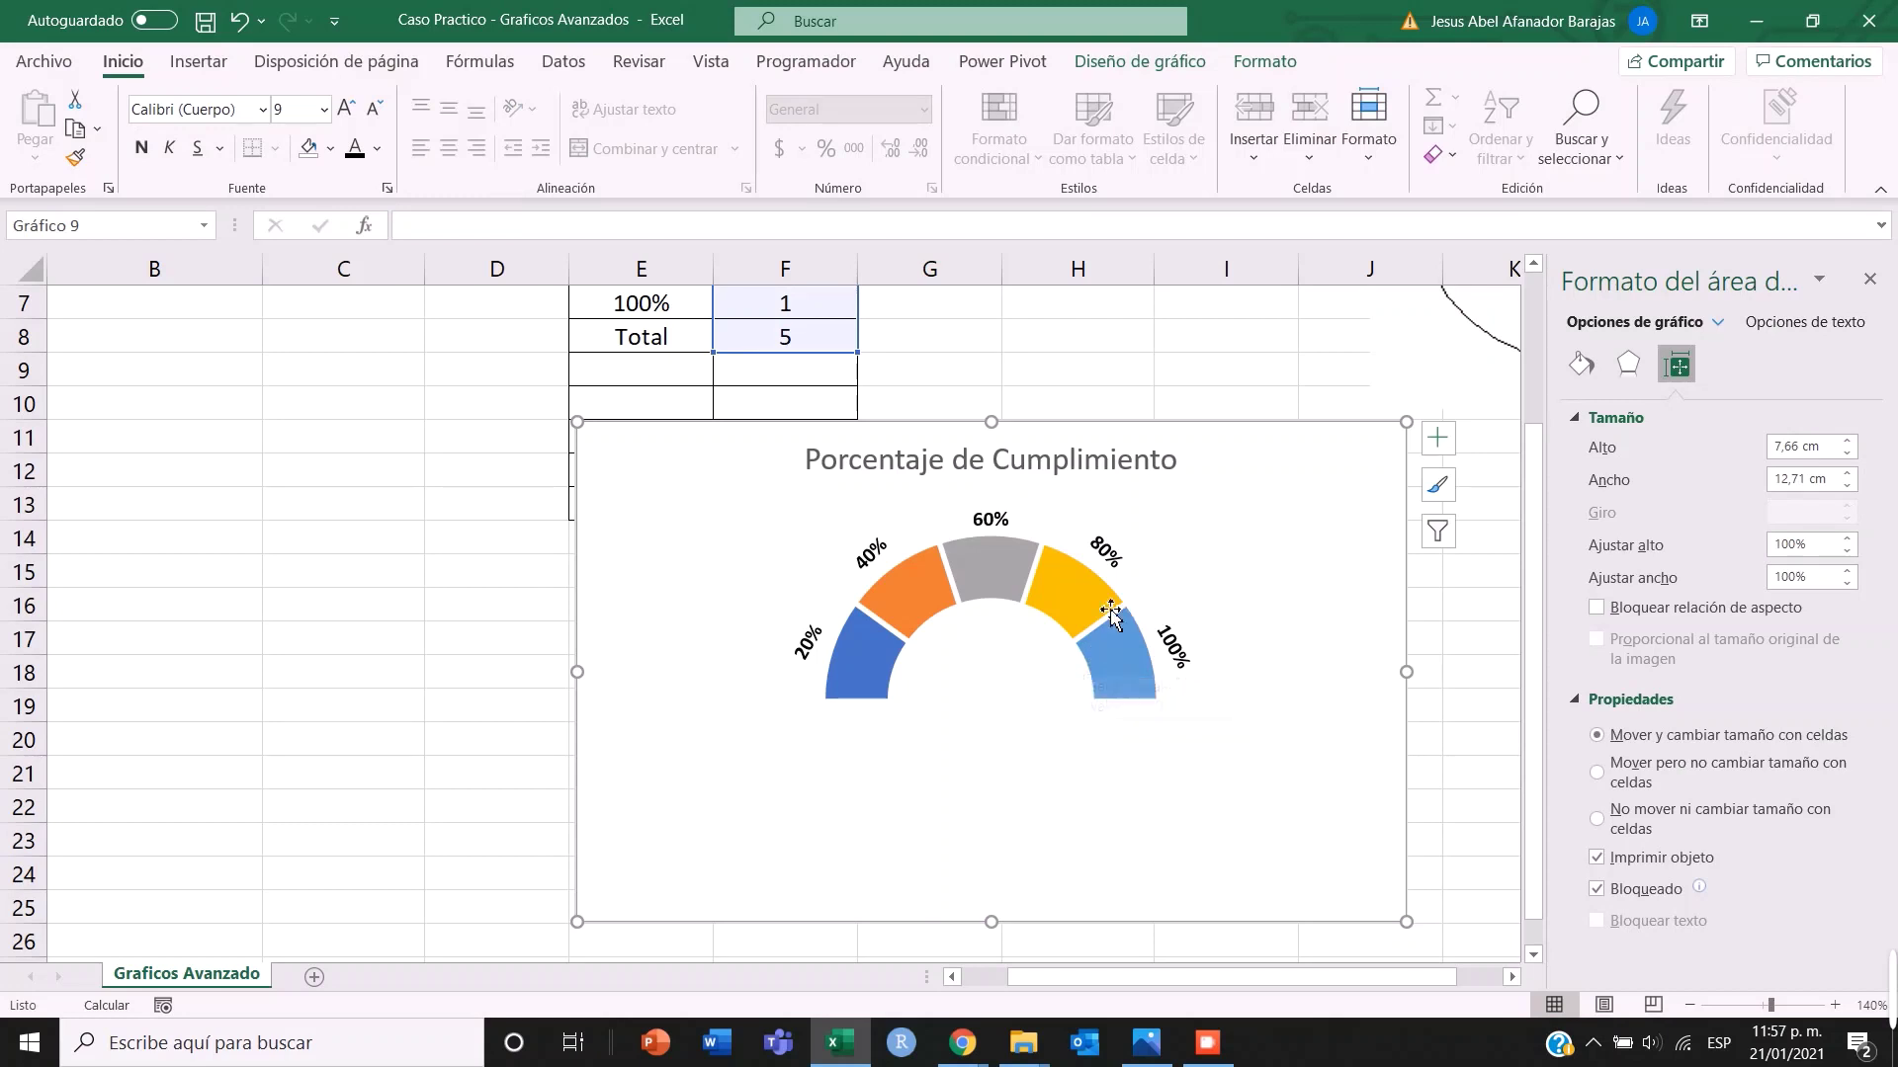
- Select the 20% segment of the half ring and examine the segment colours of the finished % Cumplimiento Meta gauge
{"action": "left_click", "coordinate": [864, 682]}
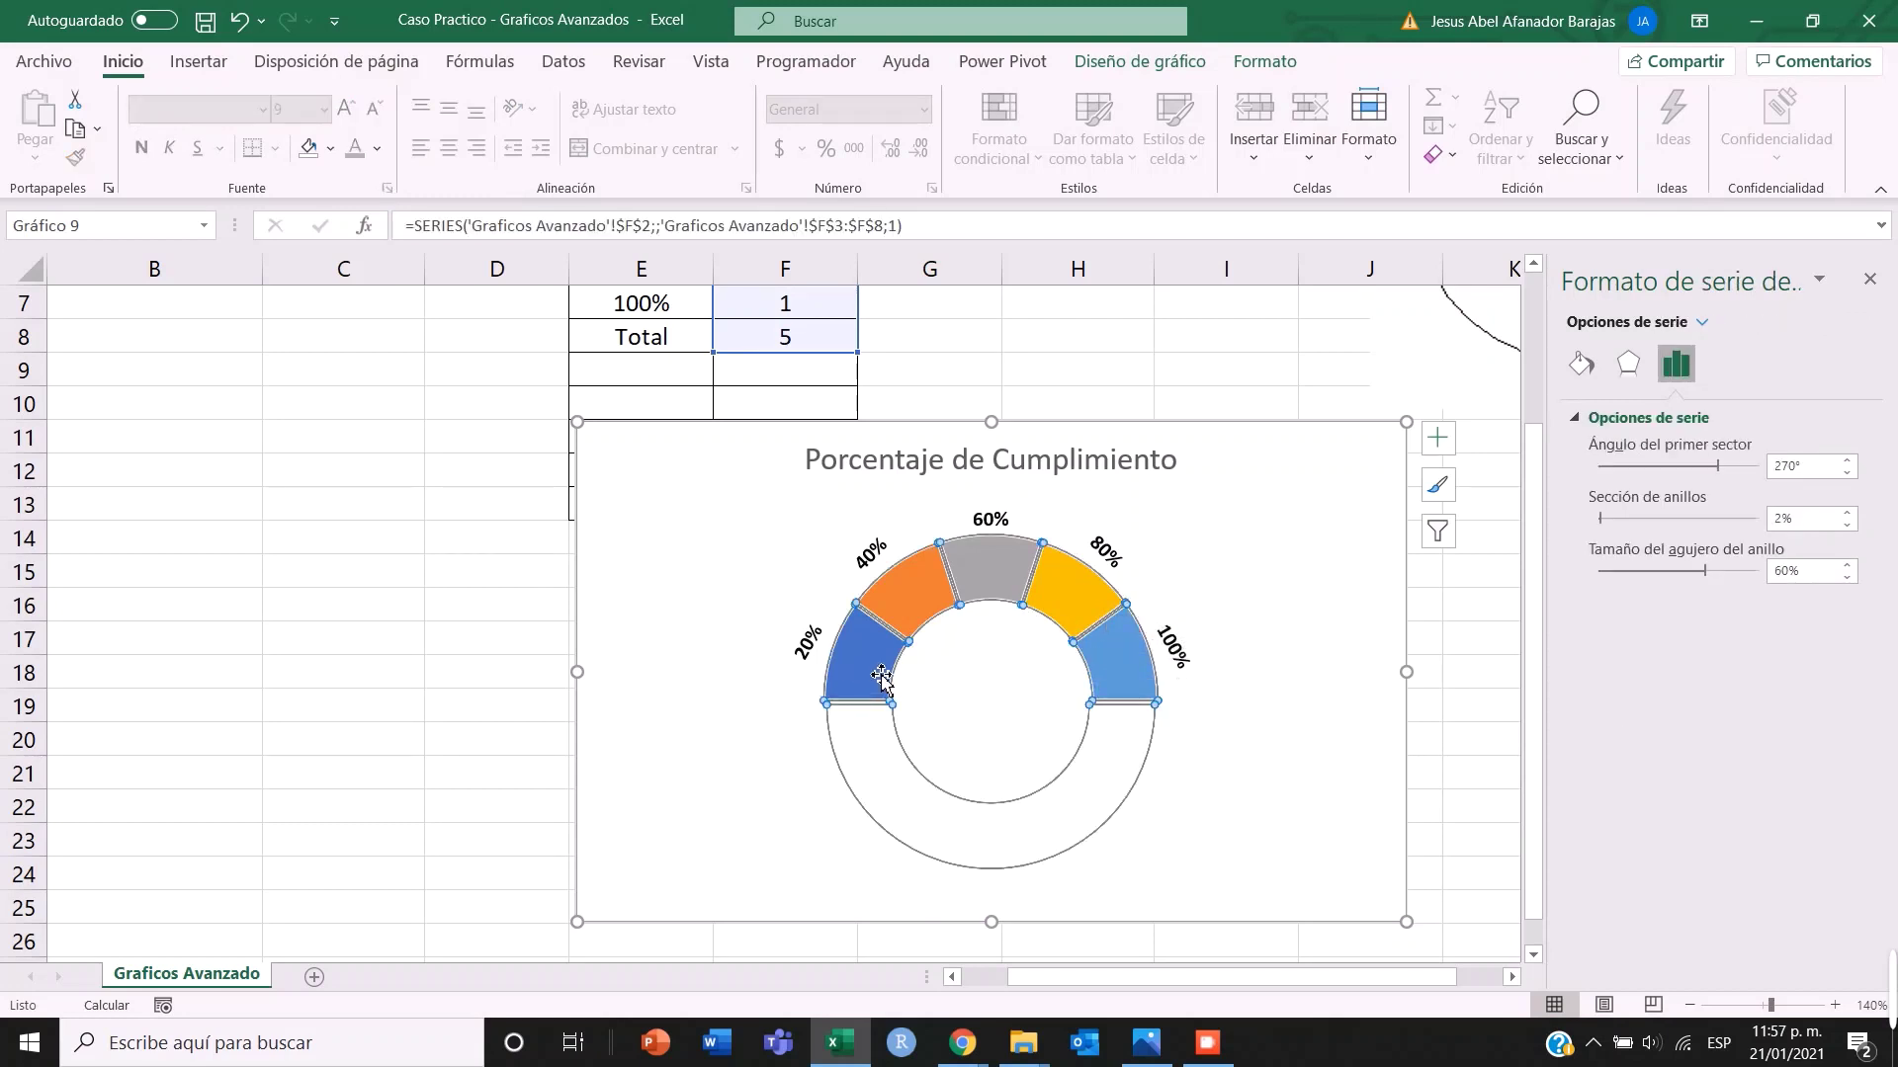
{"action": "left_click", "coordinate": [864, 682]}
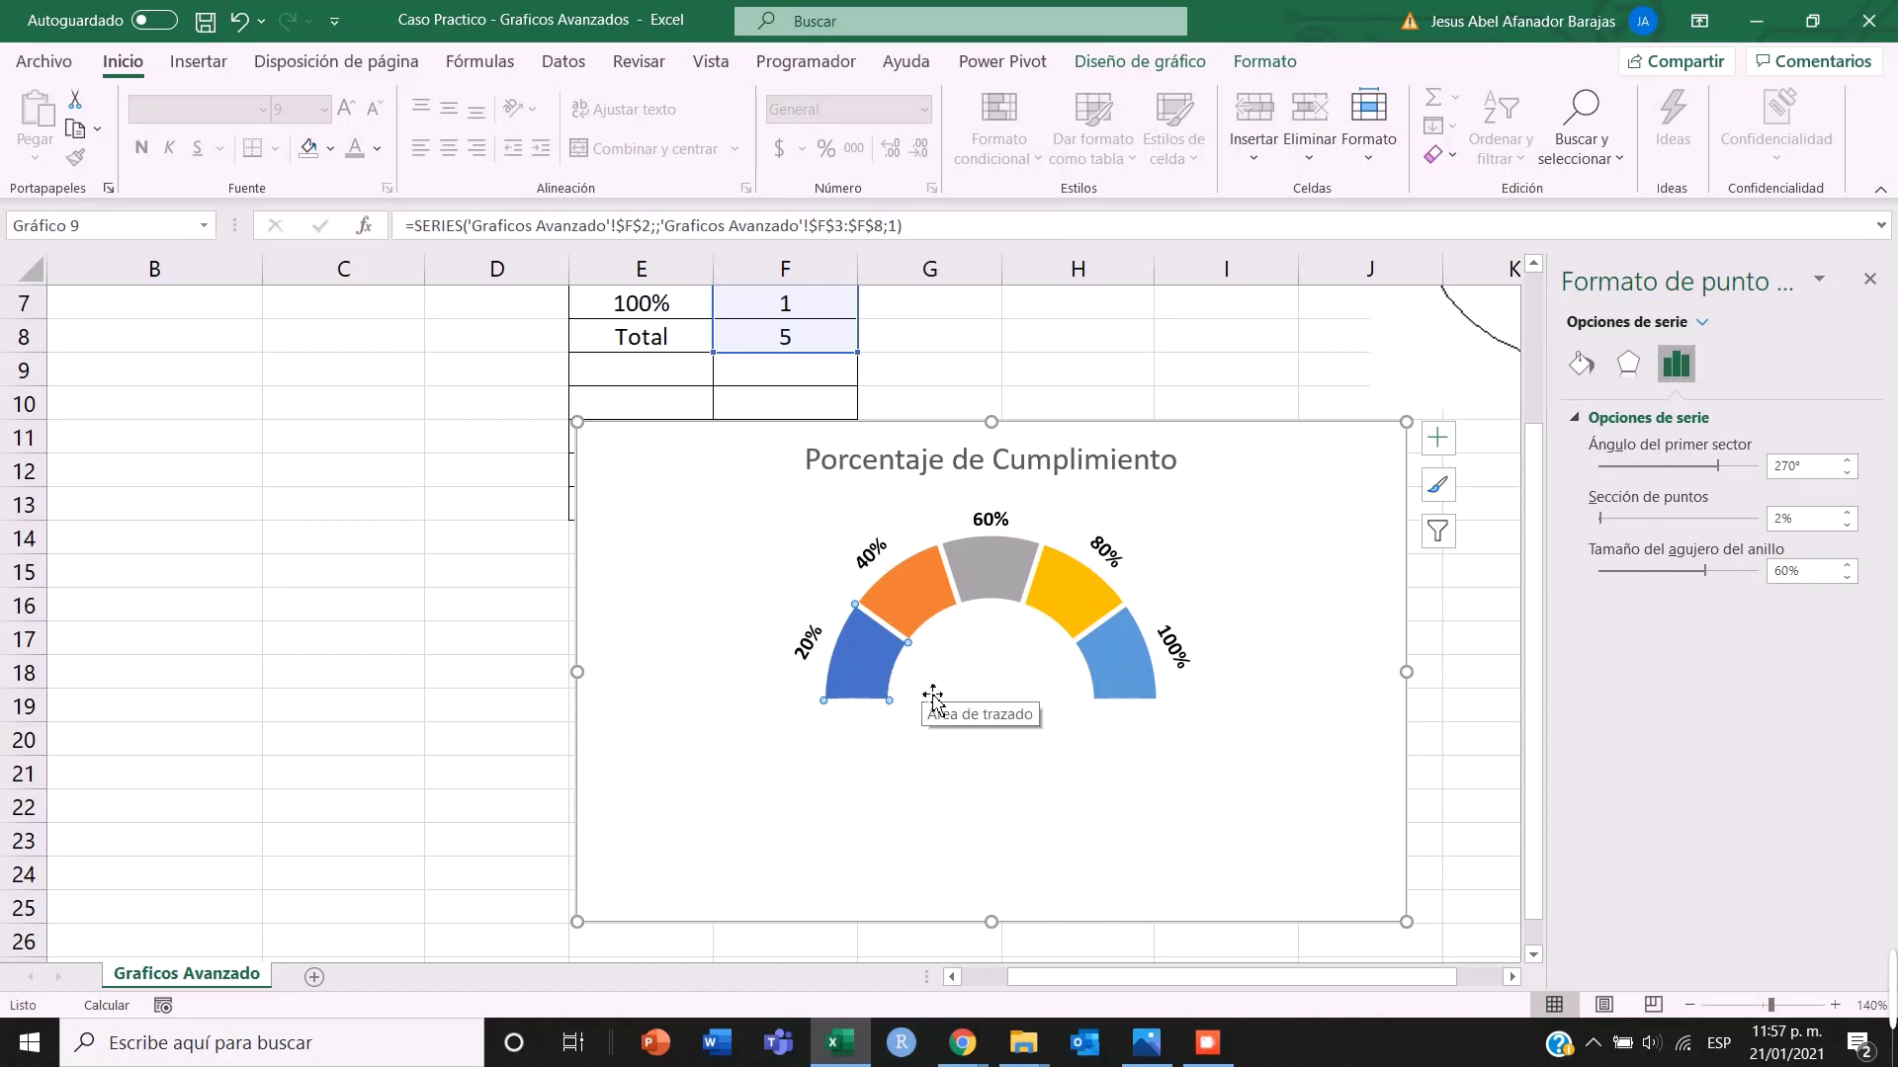
{"action": "scroll", "coordinate": [919, 699], "scroll_direction": "down", "scroll_amount": 6}
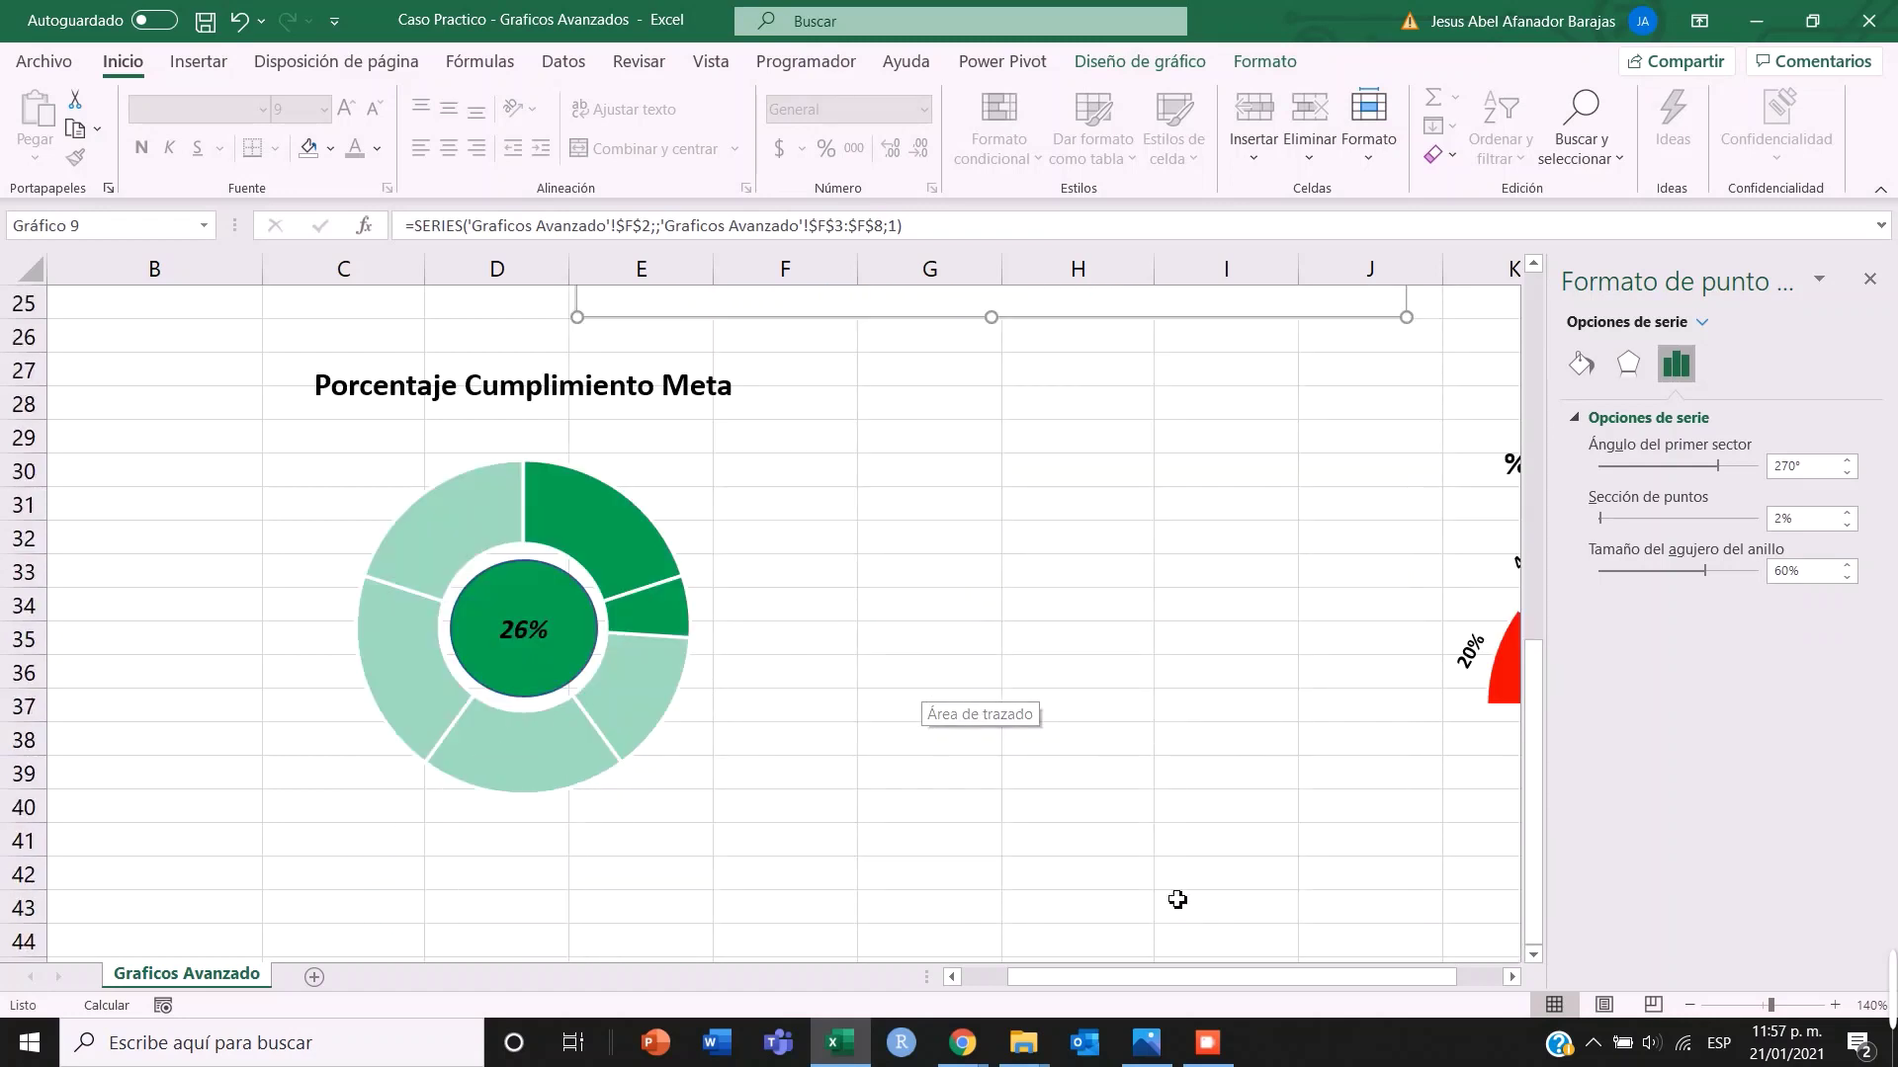
{"action": "left_click_drag", "start_coordinate": [1110, 979], "coordinate": [1370, 969]}
{"action": "left_click_drag", "start_coordinate": [1544, 974], "coordinate": [1542, 974]}
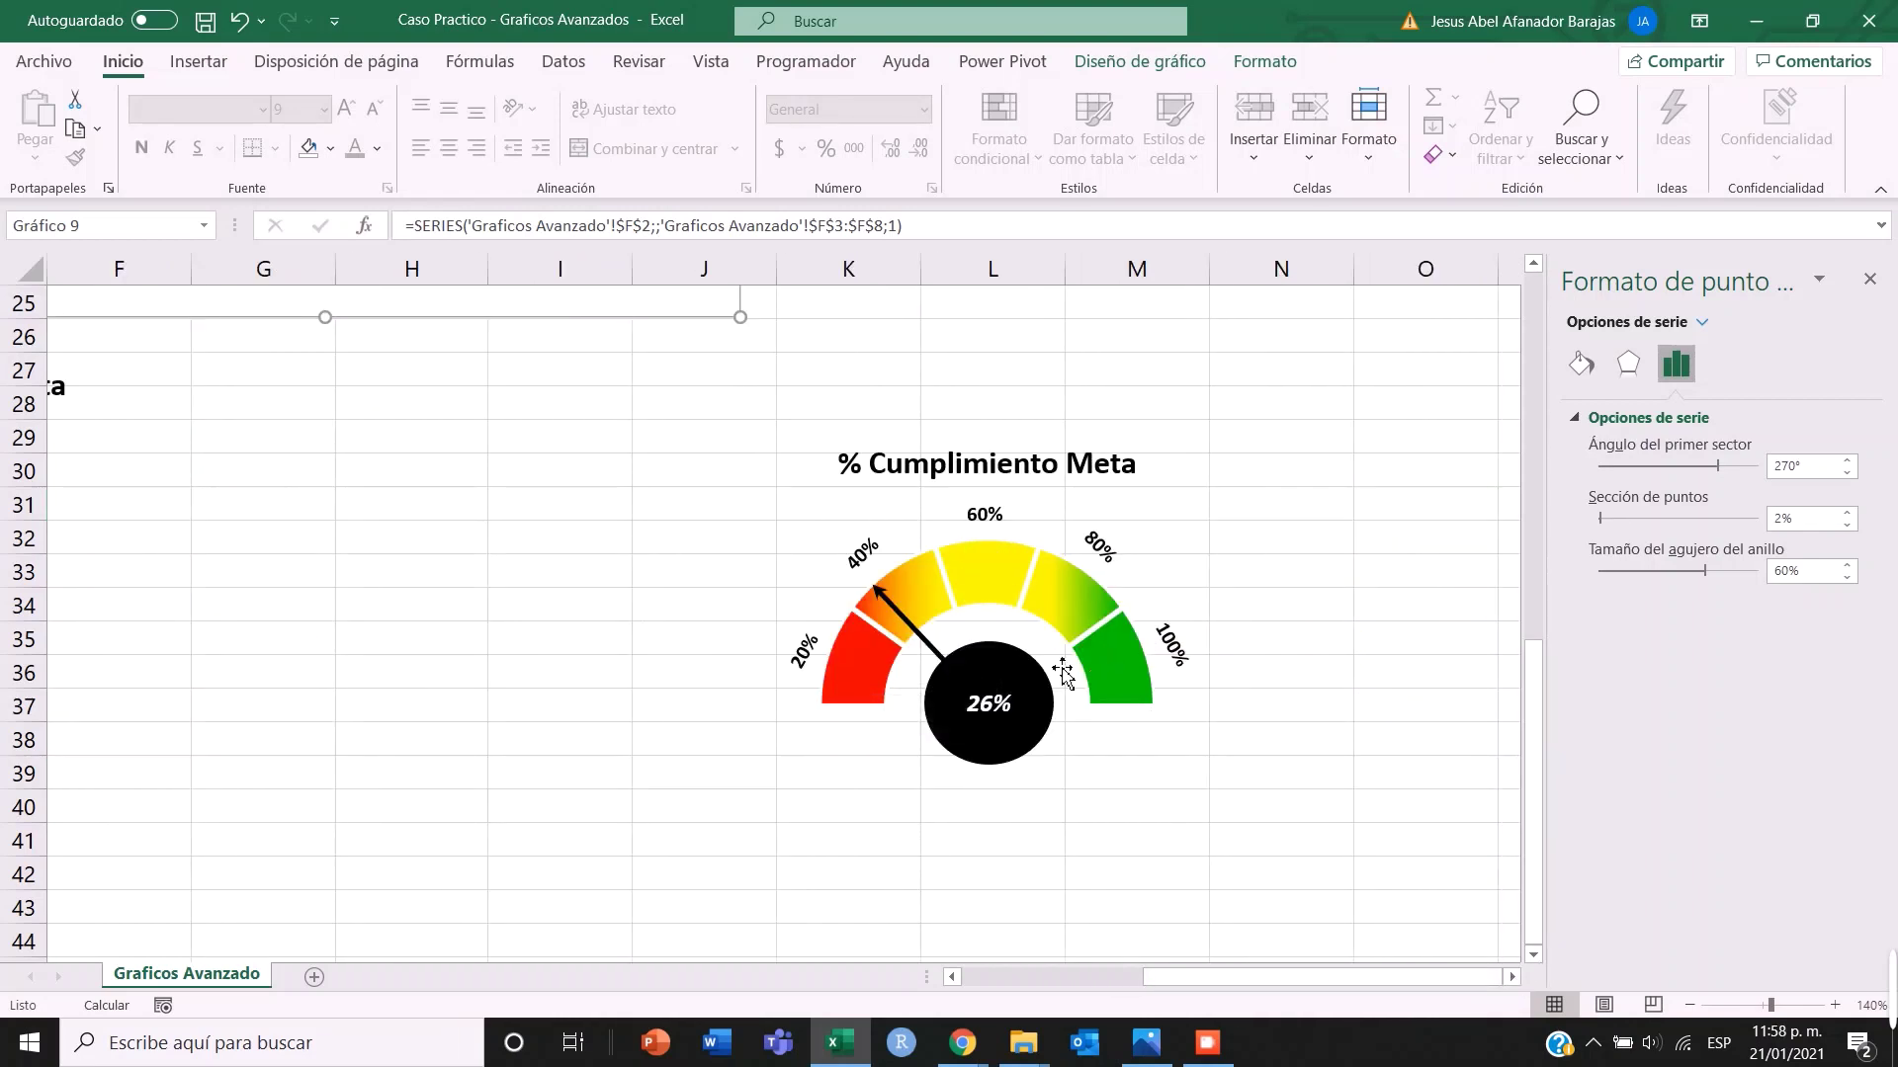
{"action": "scroll", "coordinate": [50, 382], "scroll_direction": "up", "scroll_amount": 6}
{"action": "left_click_drag", "start_coordinate": [1162, 989], "coordinate": [1025, 988]}
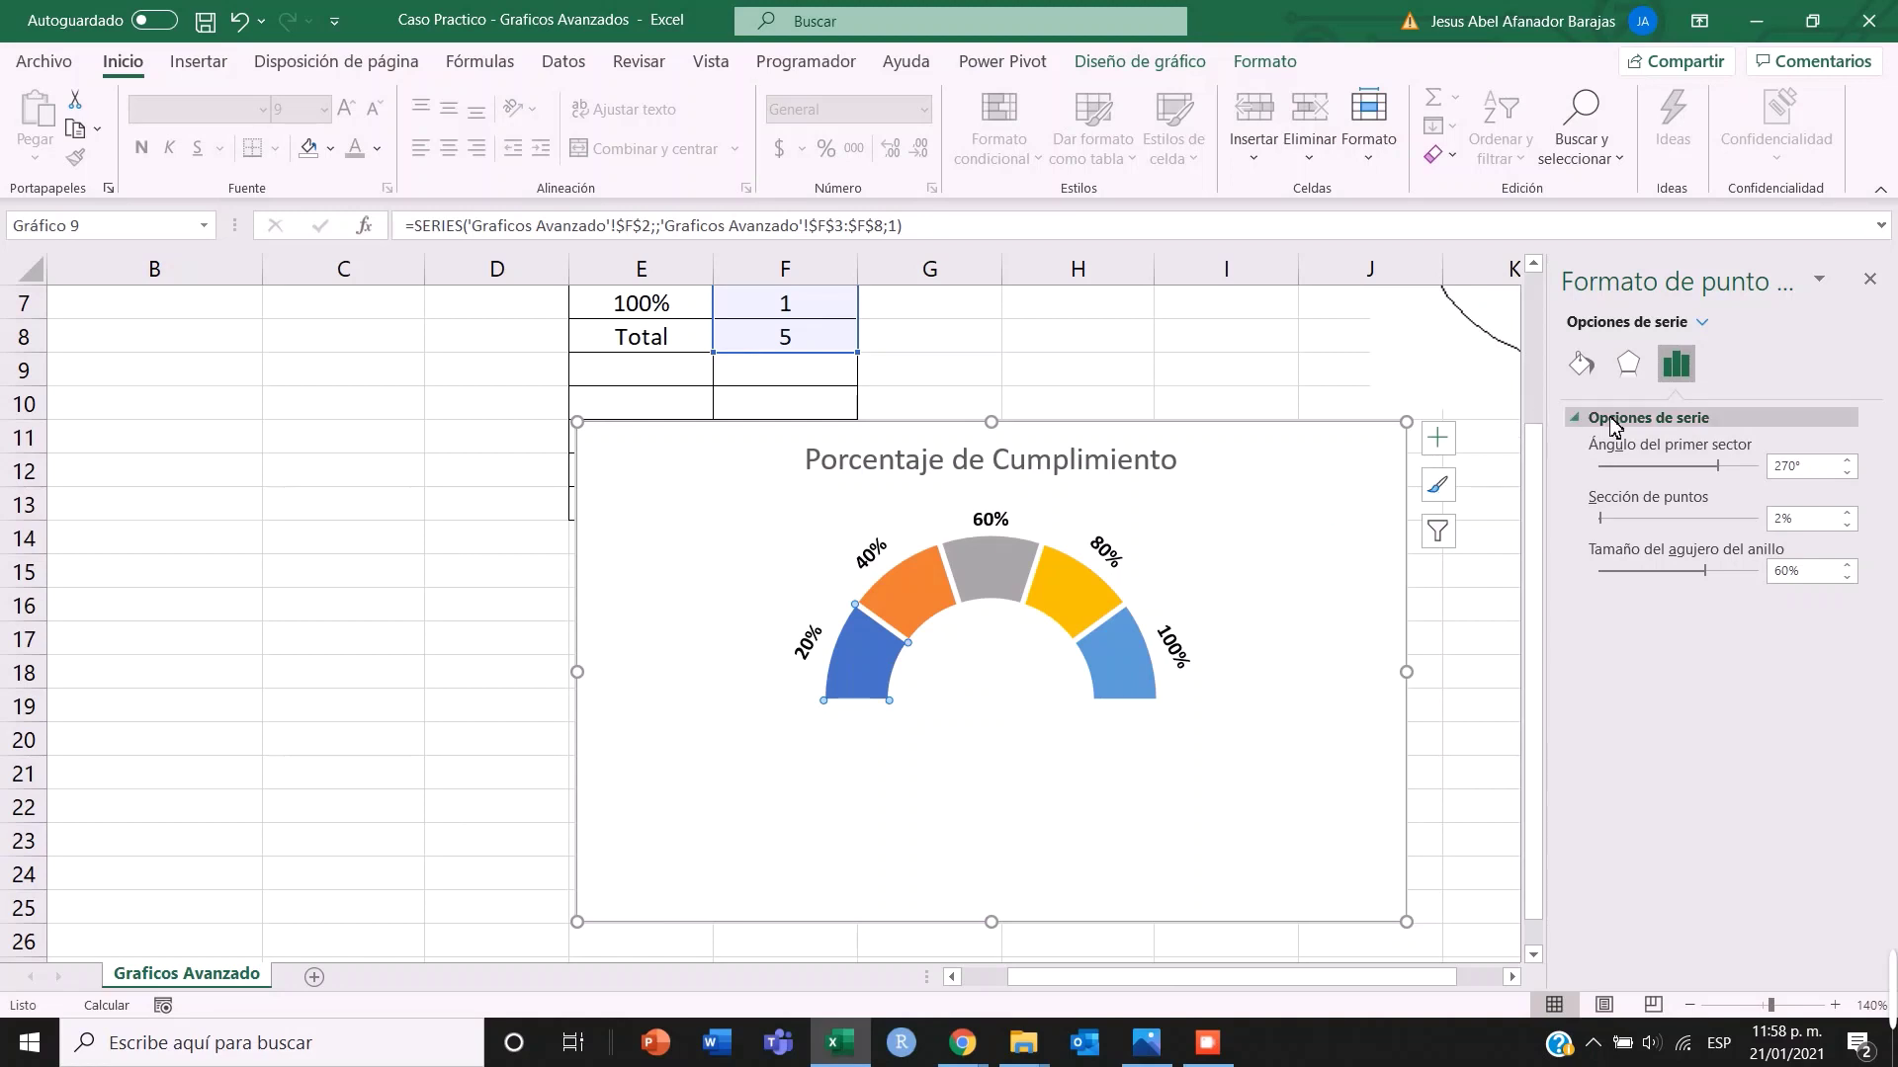
- Give the 20% segment of the half ring a solid red fill
{"action": "left_click", "coordinate": [1582, 365]}
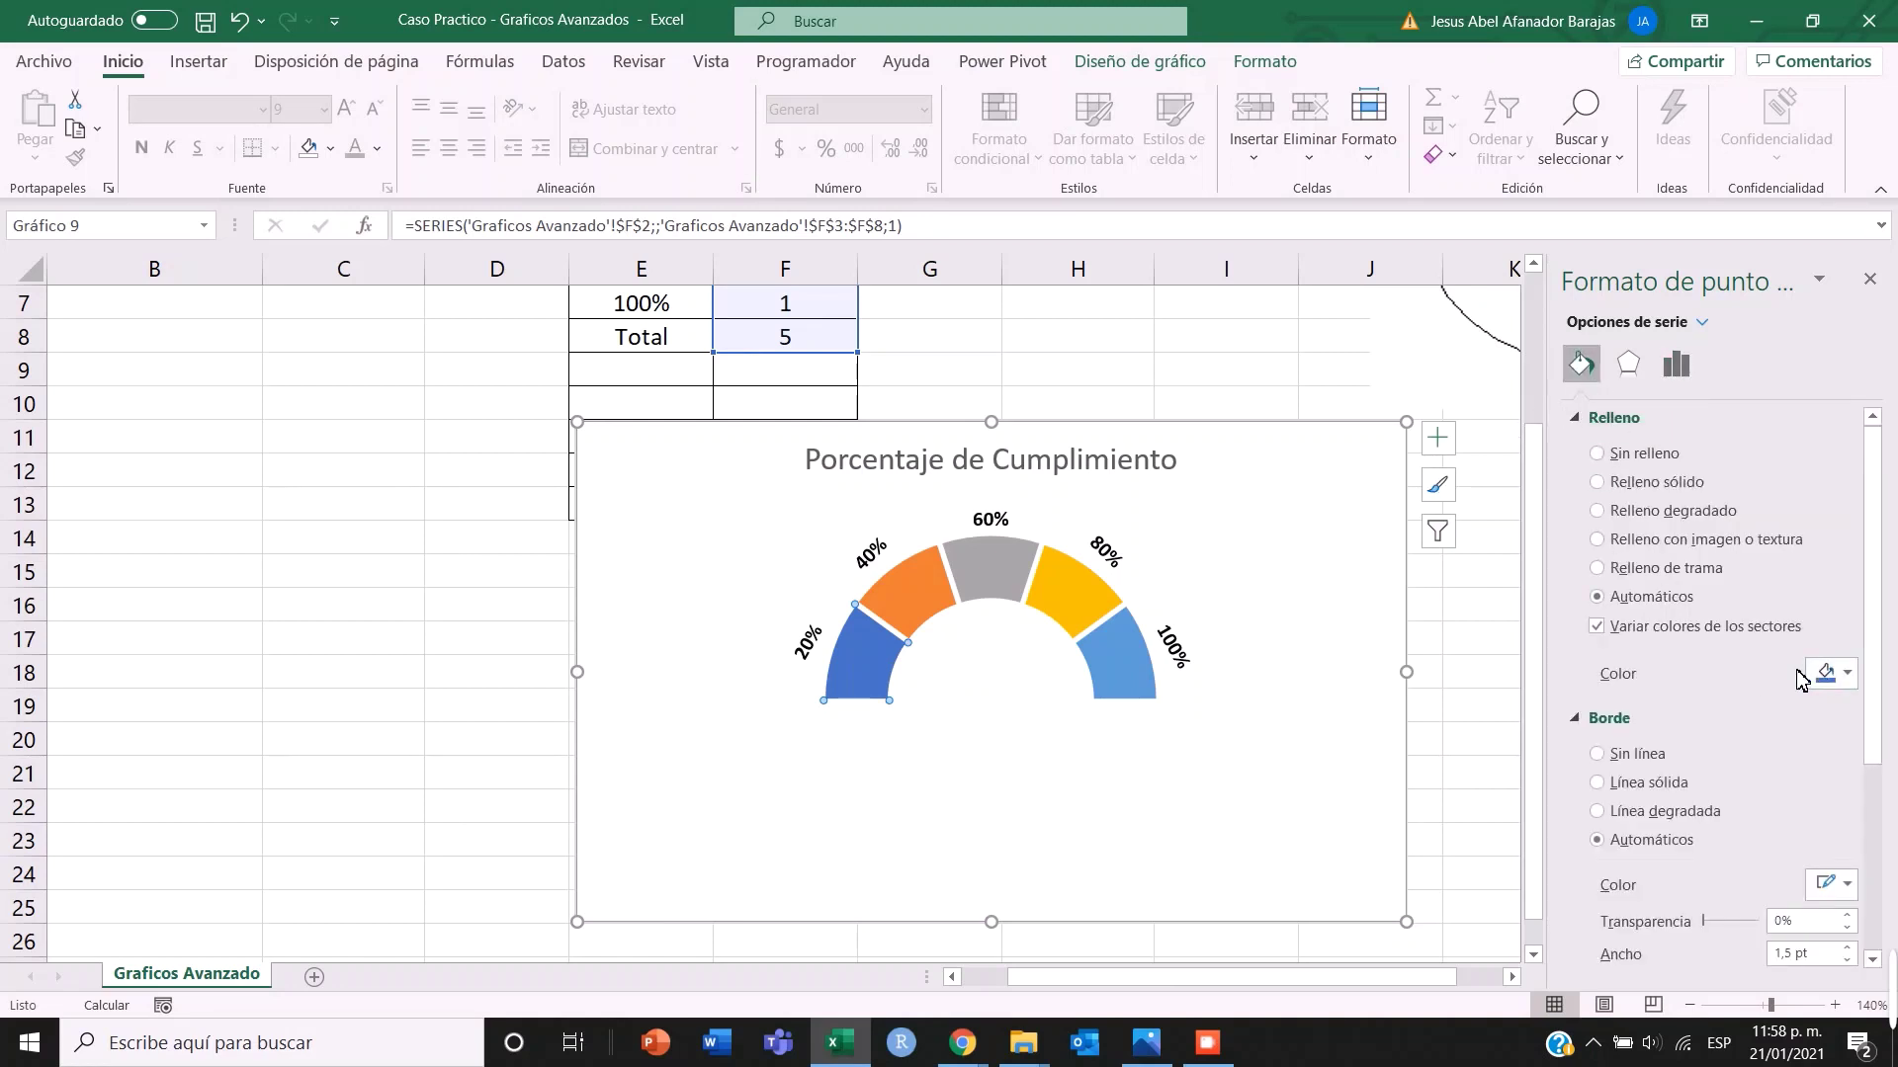
{"action": "left_click", "coordinate": [1829, 677]}
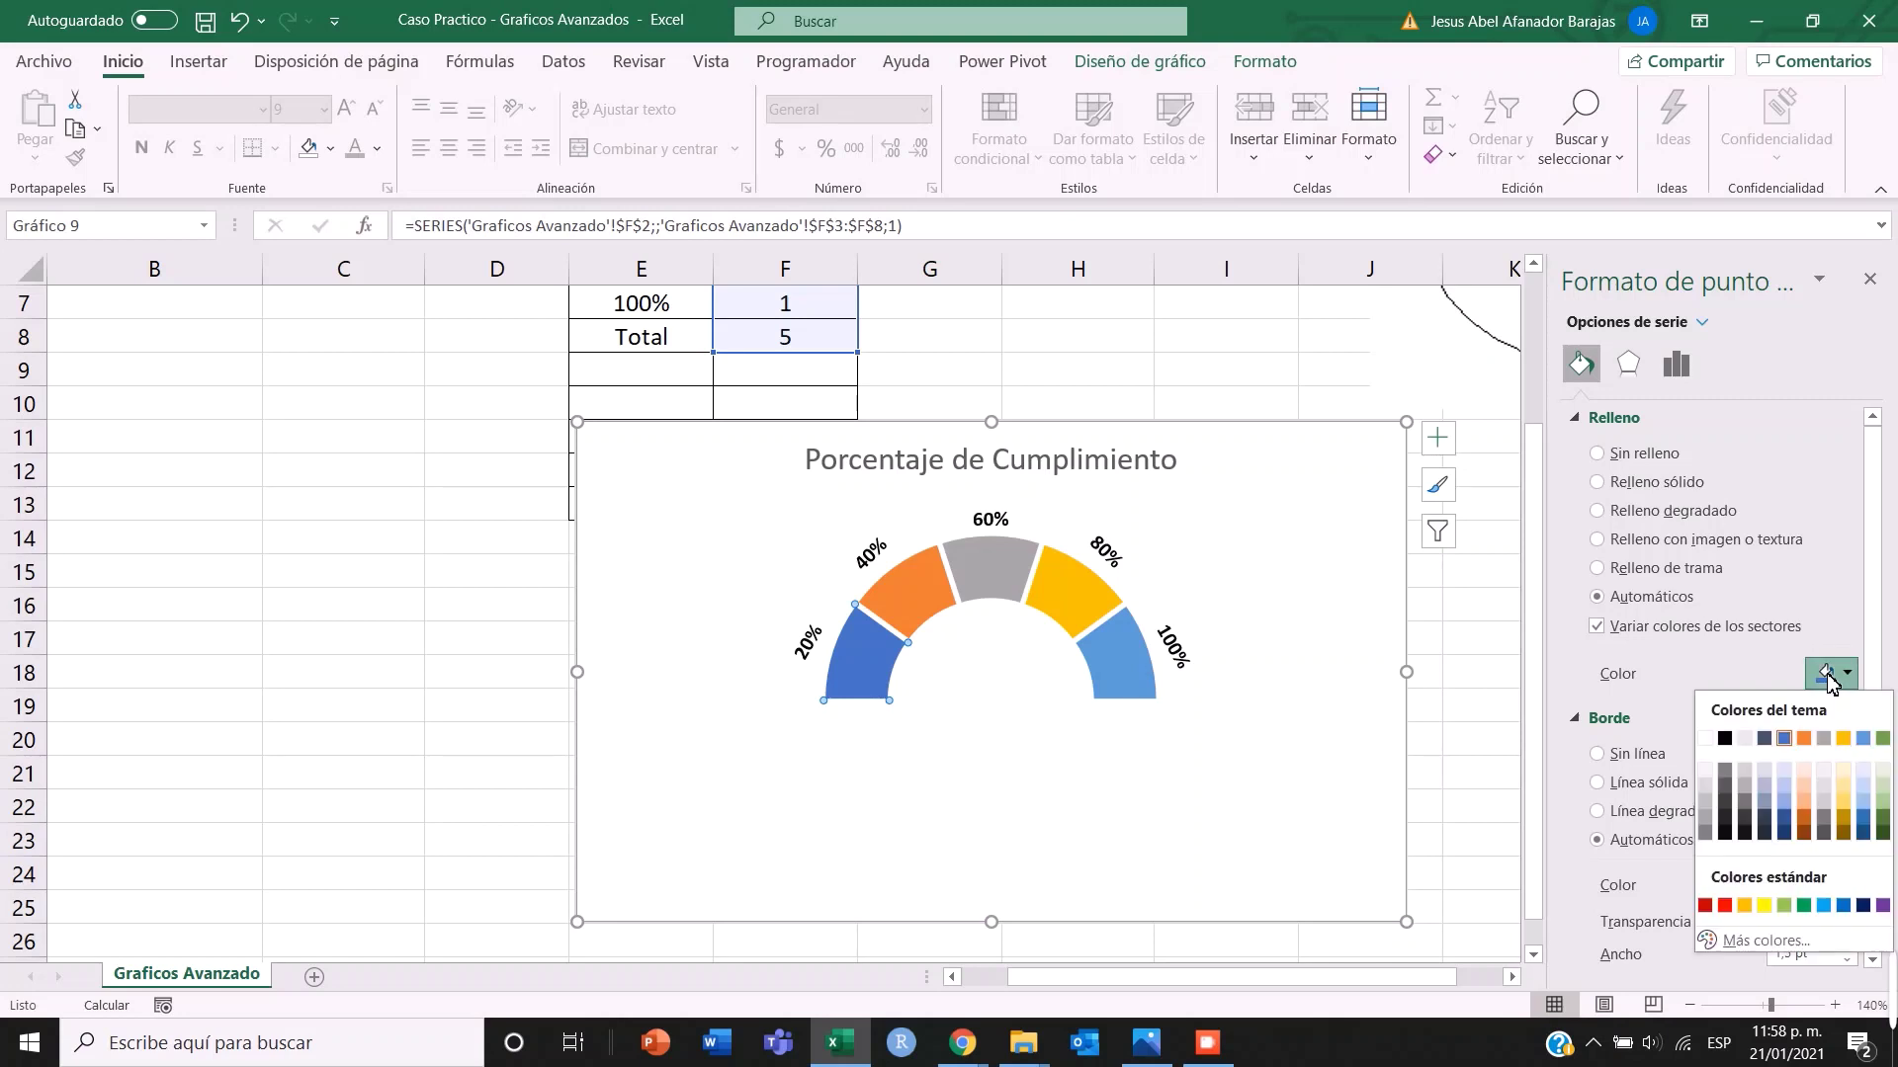
{"action": "left_click", "coordinate": [1598, 482]}
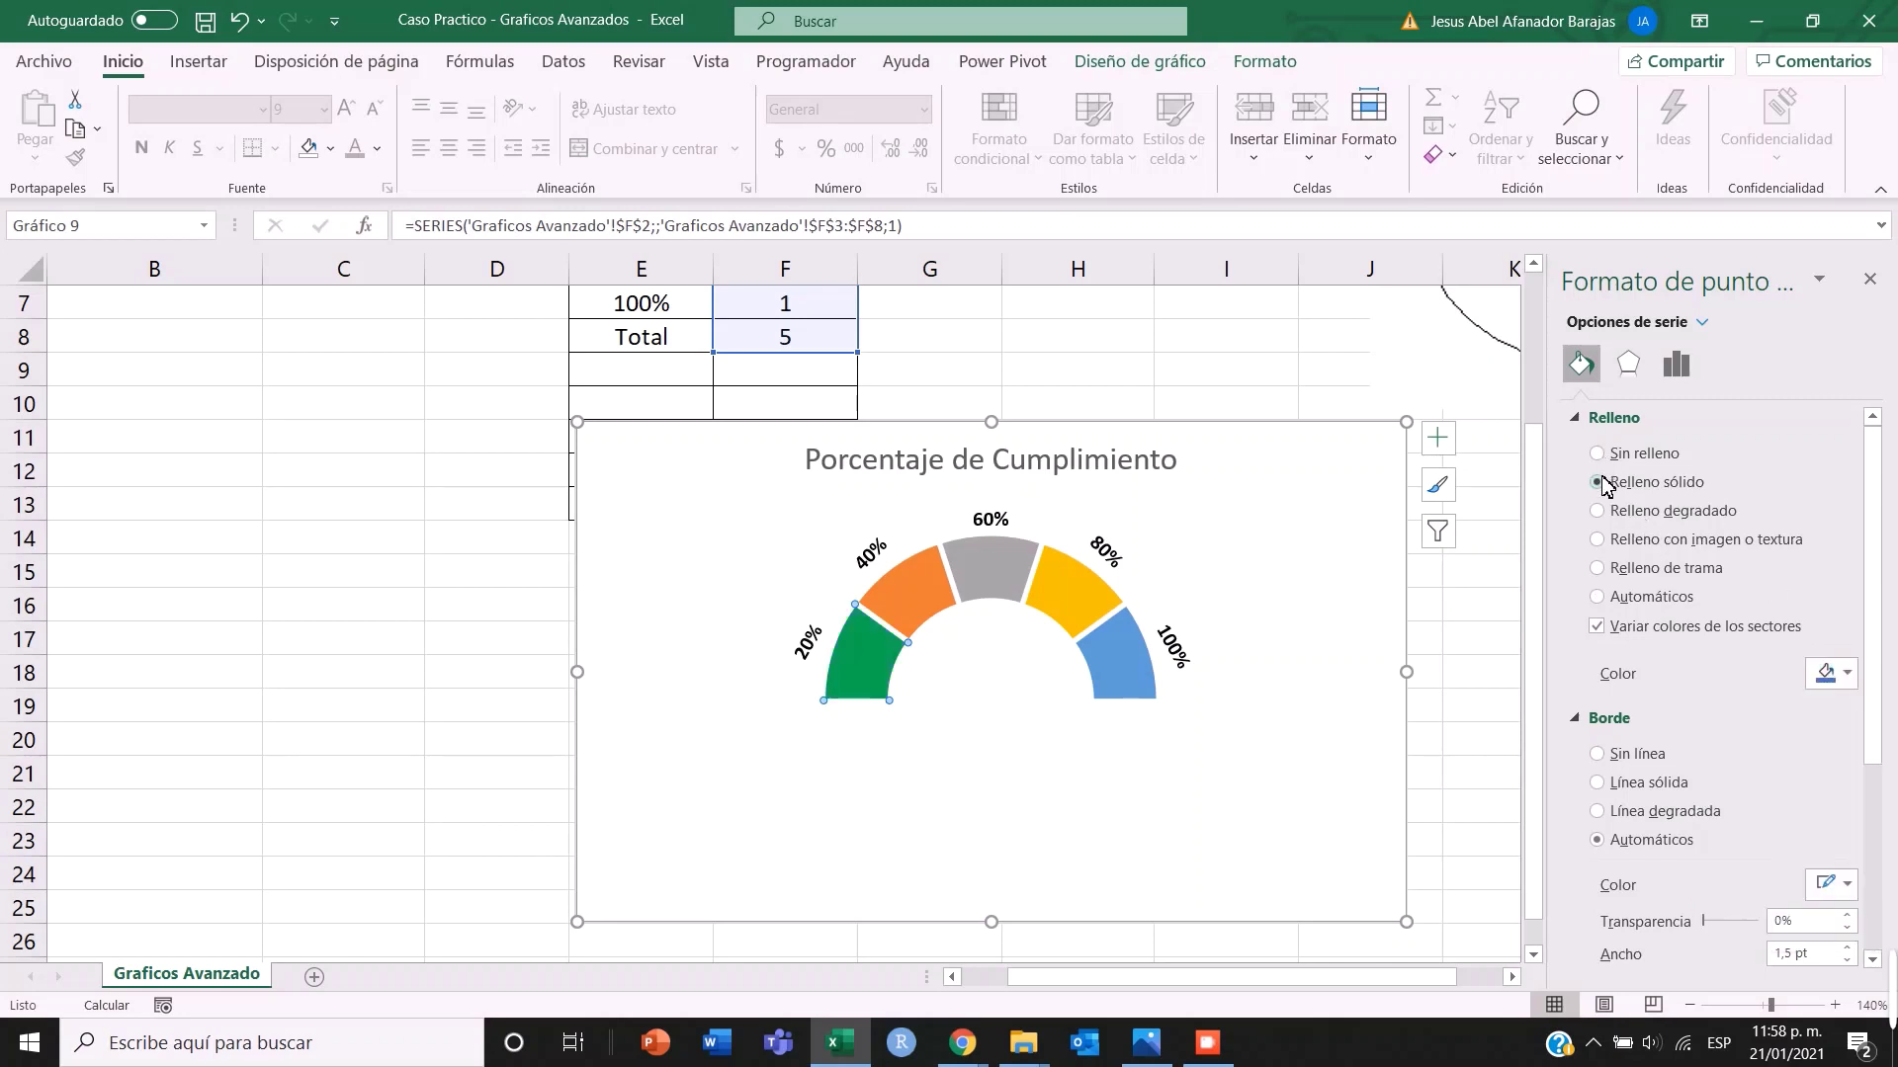
{"action": "right_click", "coordinate": [859, 660]}
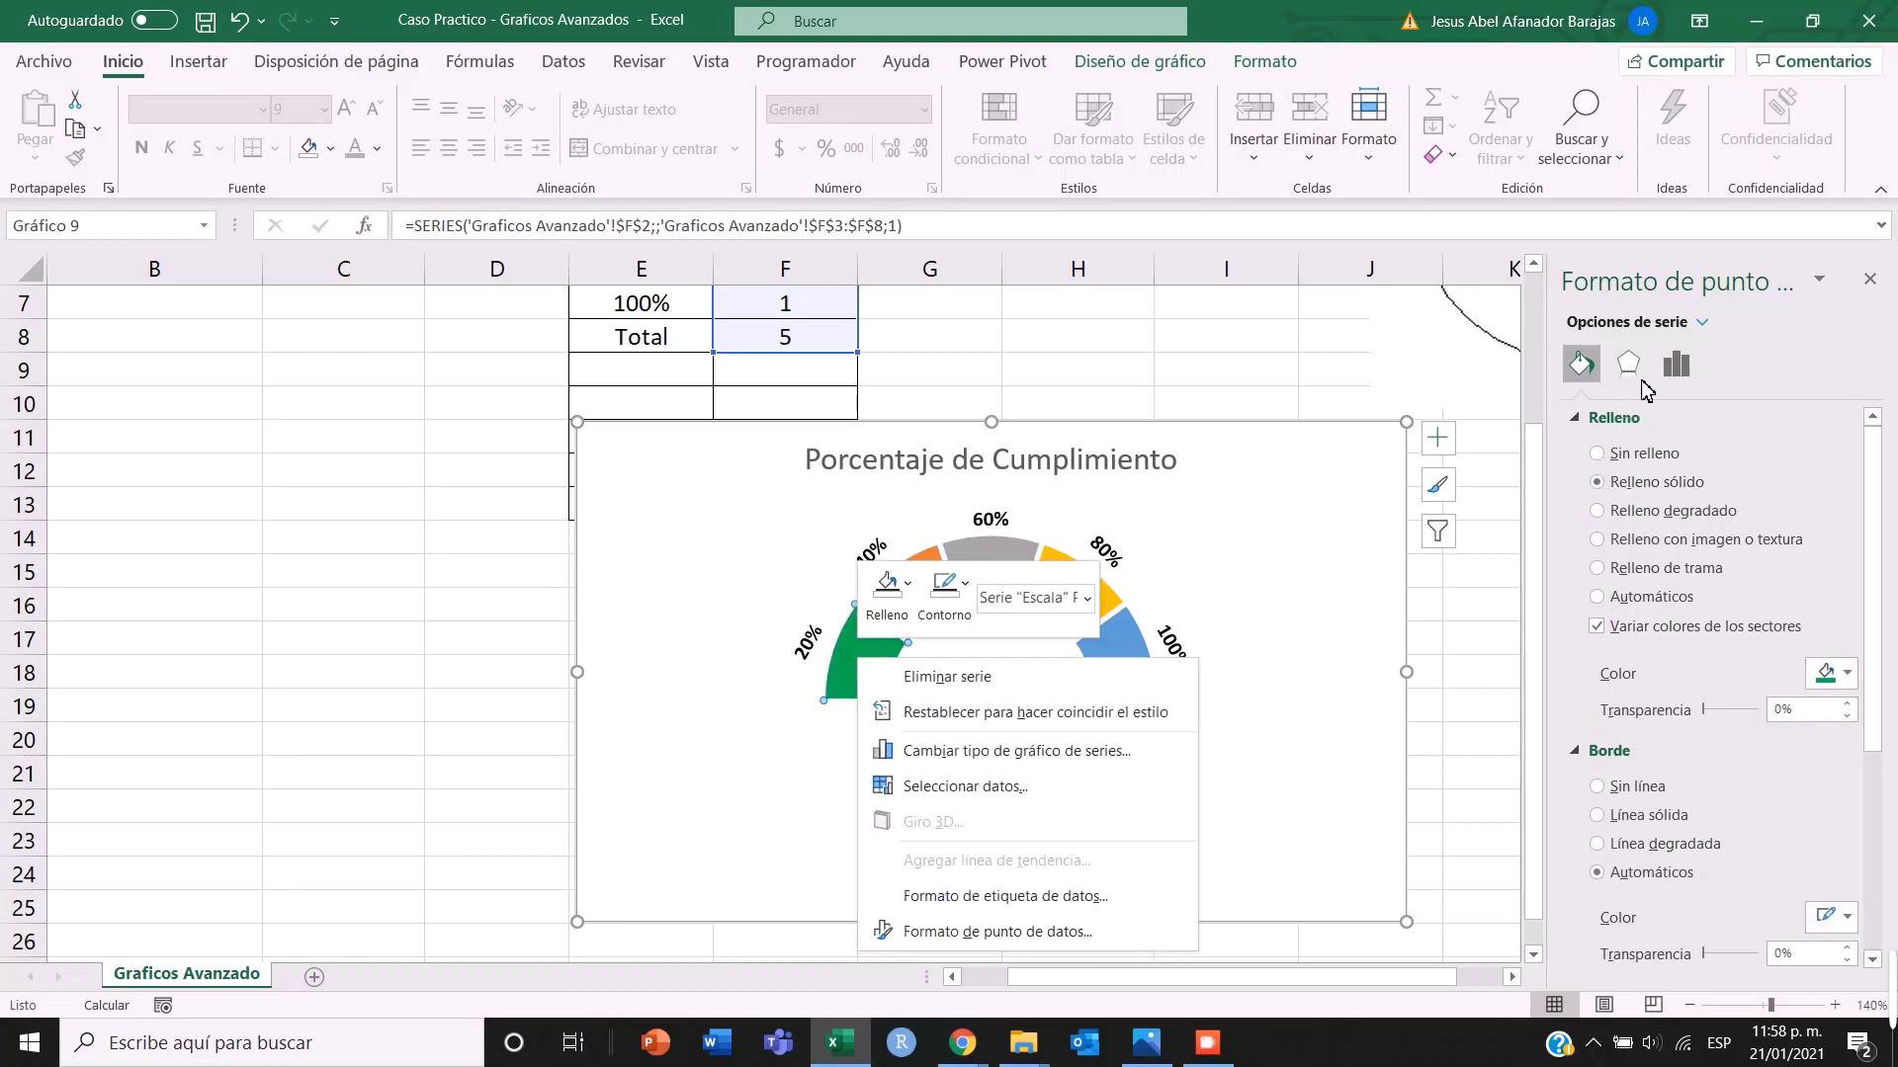
{"action": "left_click", "coordinate": [1871, 286]}
{"action": "left_click", "coordinate": [1871, 286]}
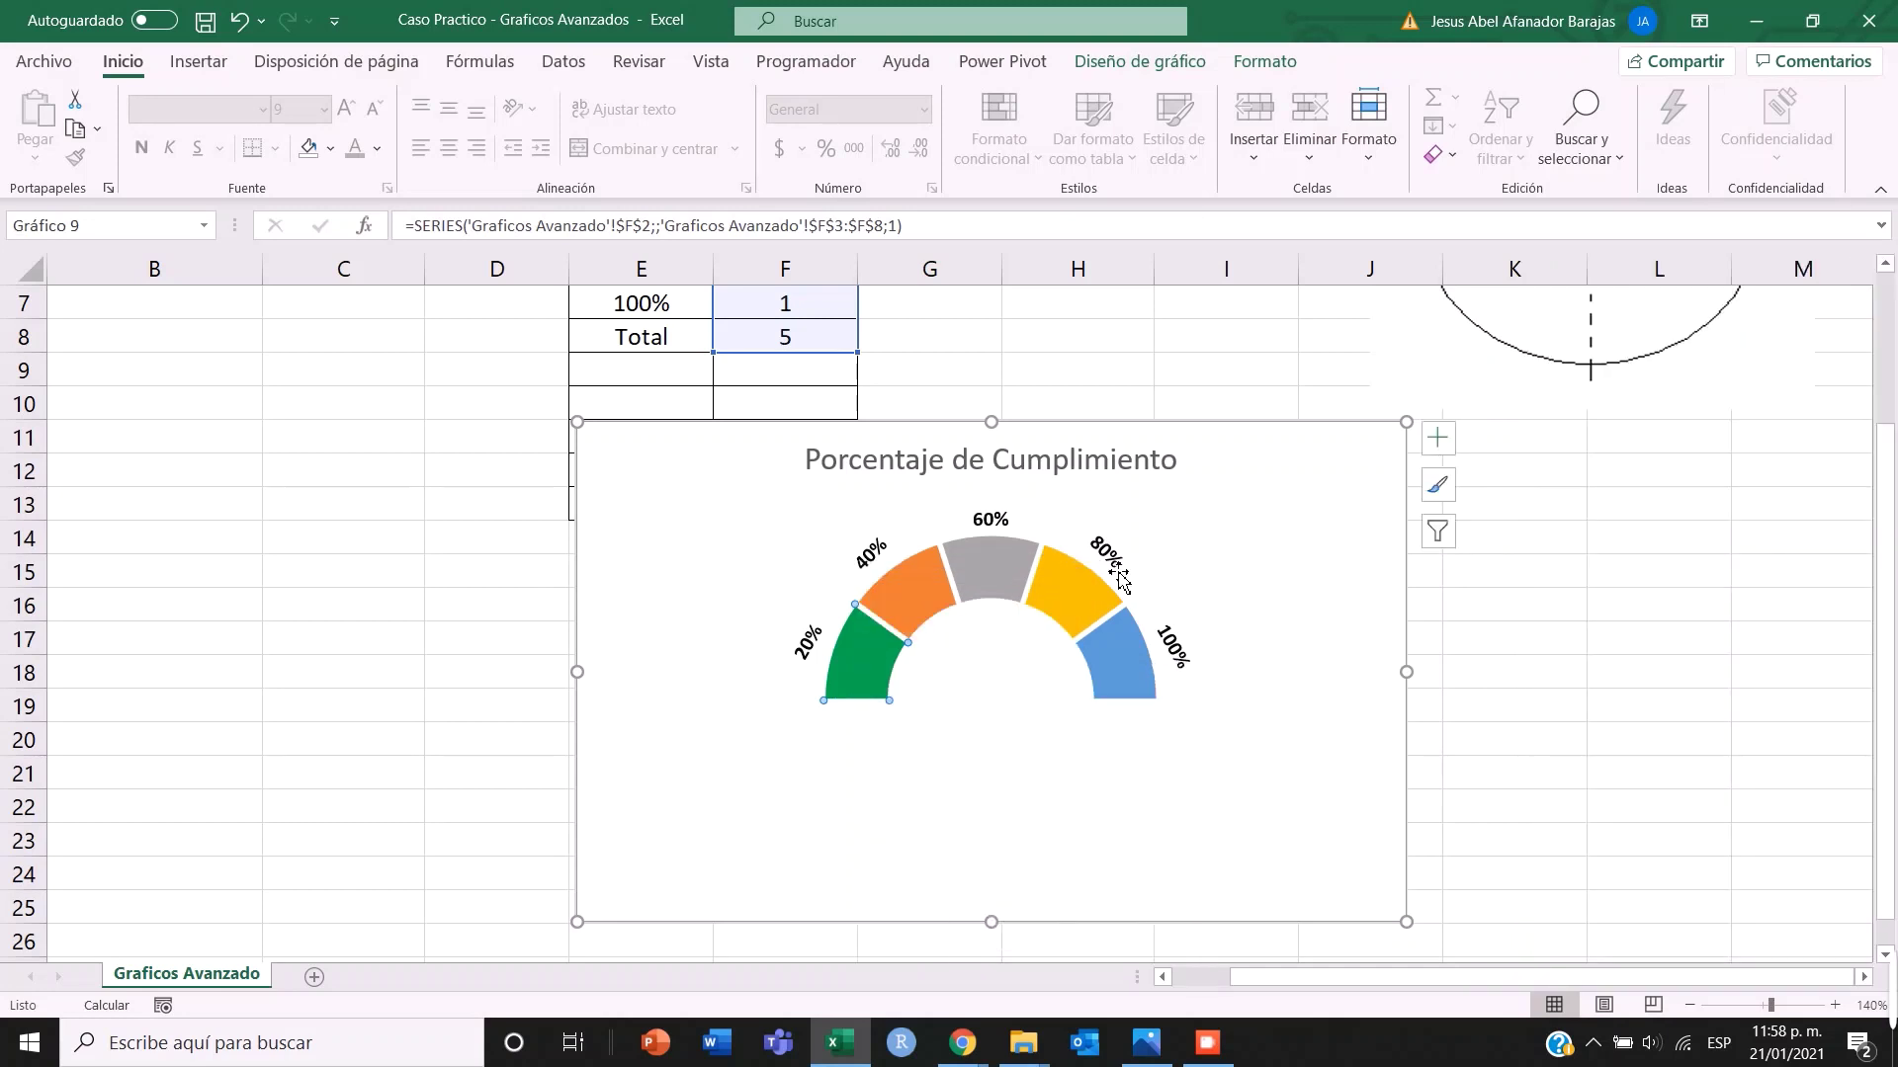
{"action": "right_click", "coordinate": [861, 656]}
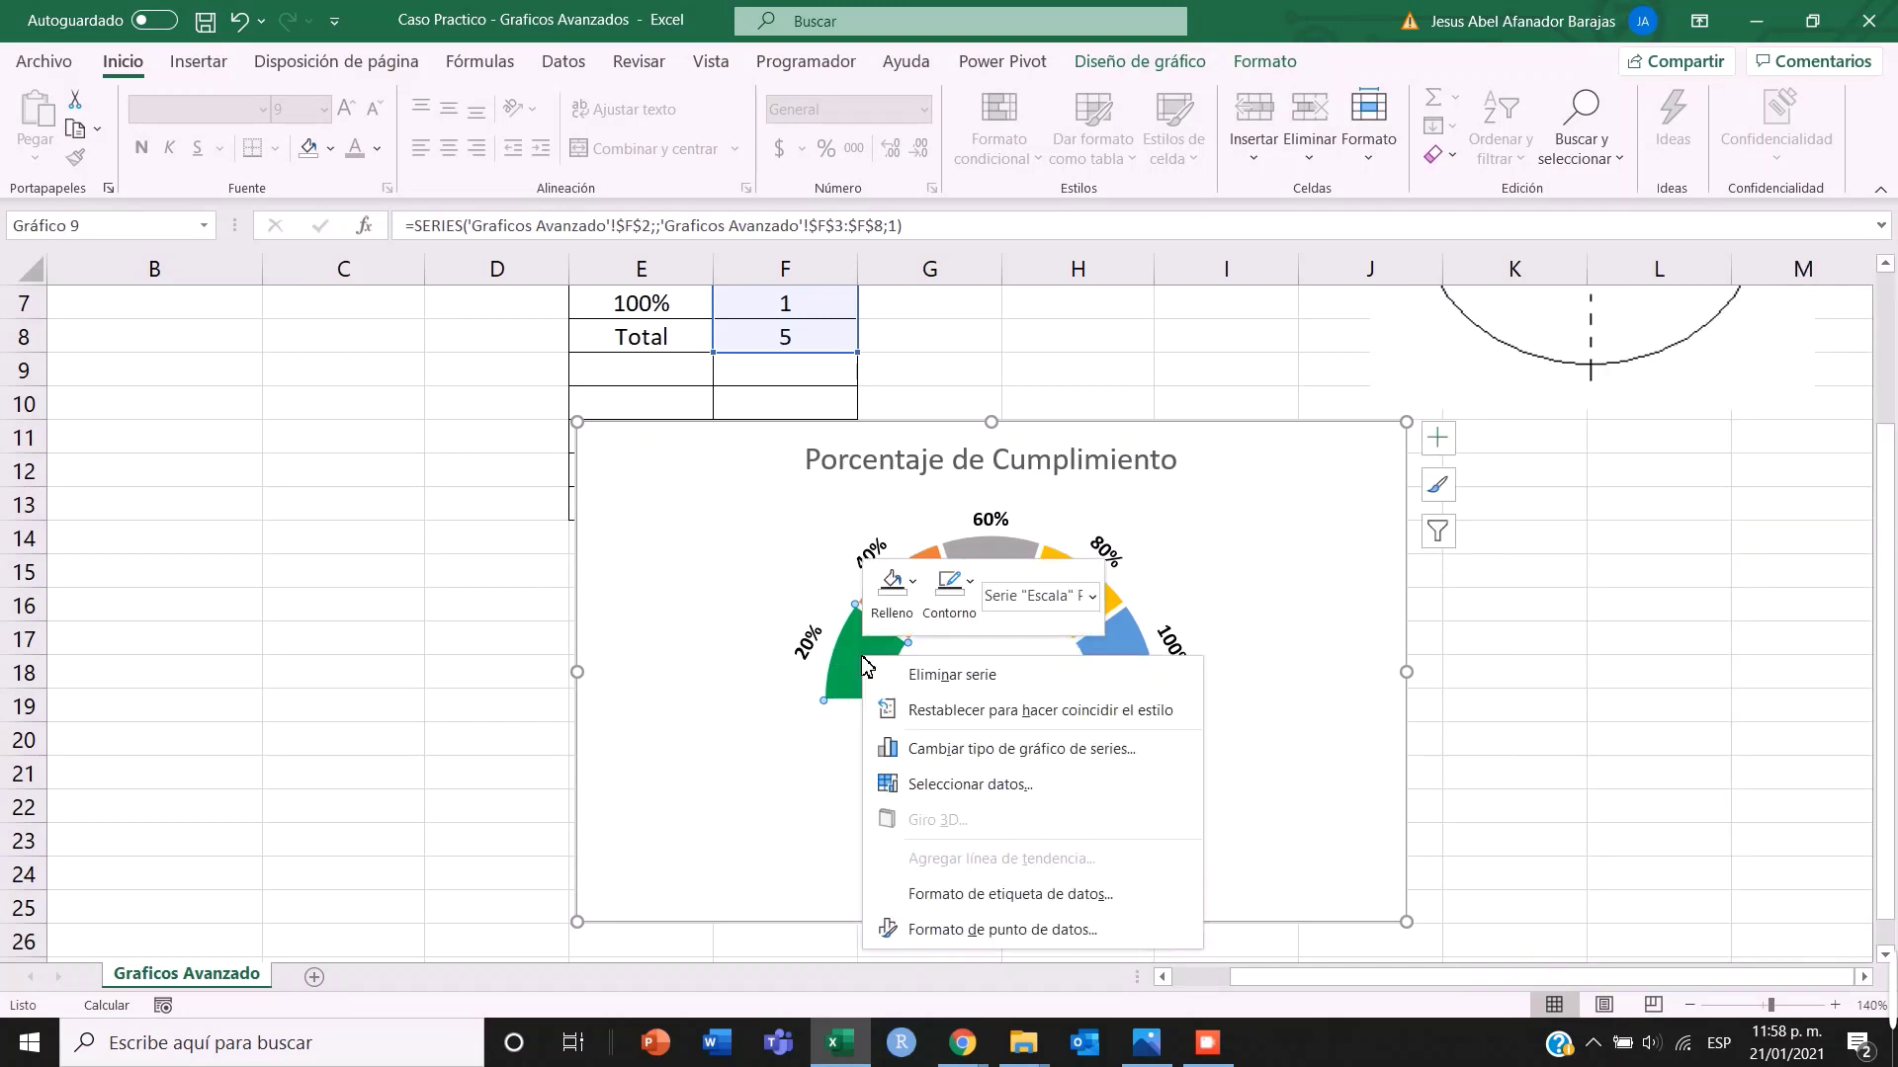
{"action": "left_click", "coordinate": [948, 930]}
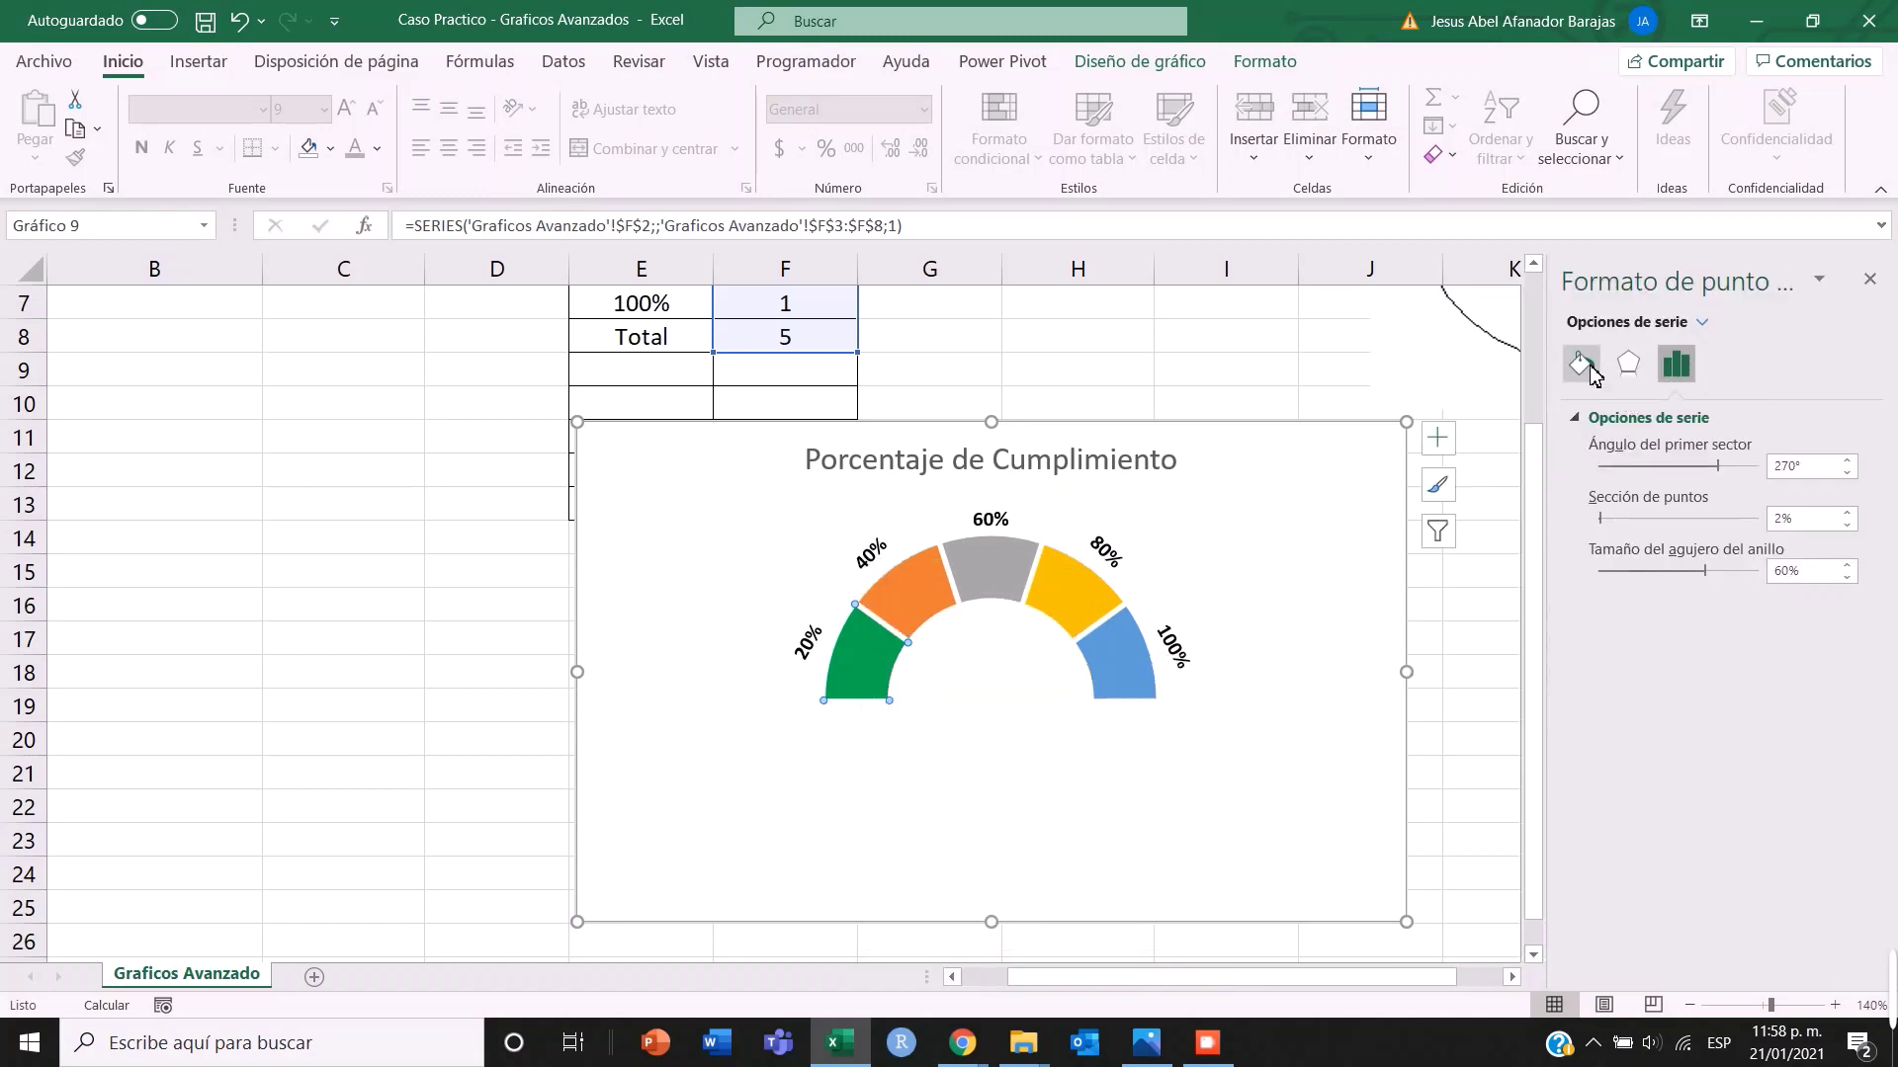
{"action": "left_click", "coordinate": [1584, 366]}
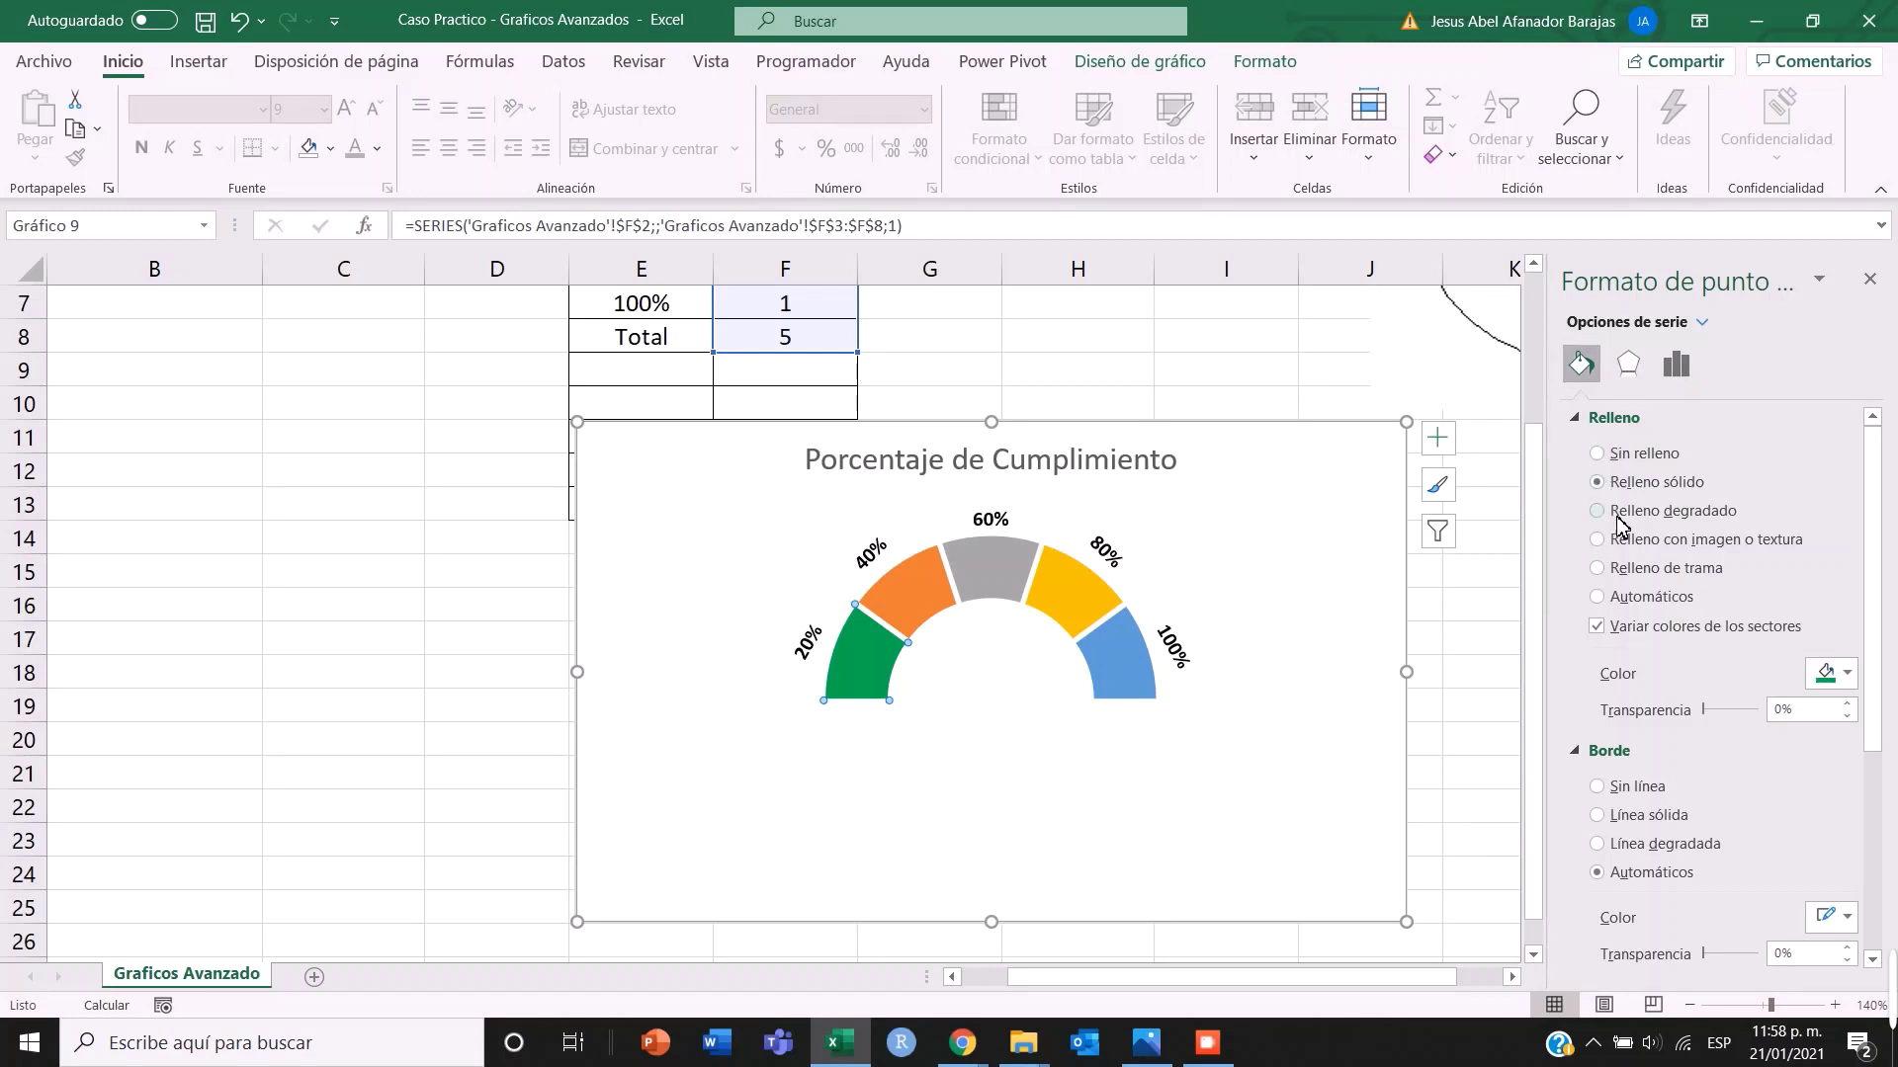
{"action": "left_click", "coordinate": [1834, 677]}
{"action": "left_click", "coordinate": [1725, 905]}
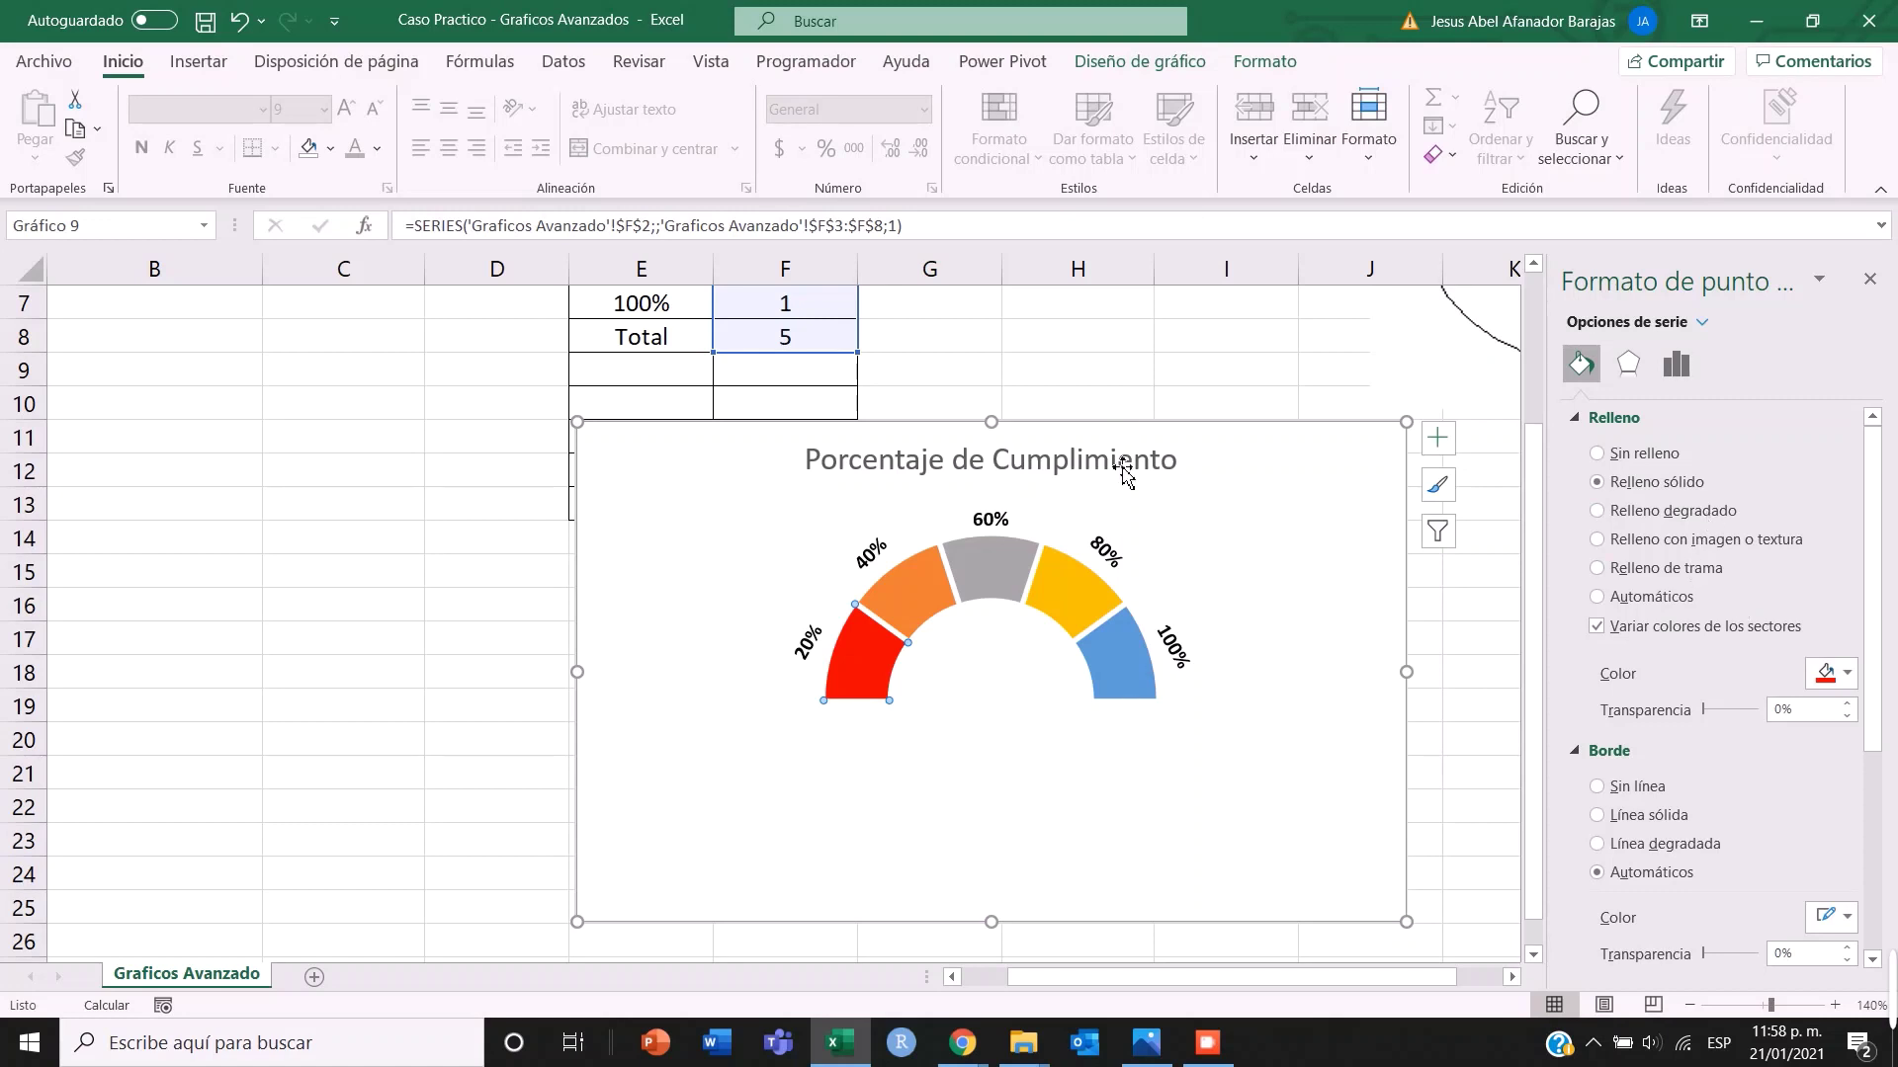
- Fill the 60% segment with solid yellow and the 100% segment with solid green
{"action": "left_click", "coordinate": [1006, 591]}
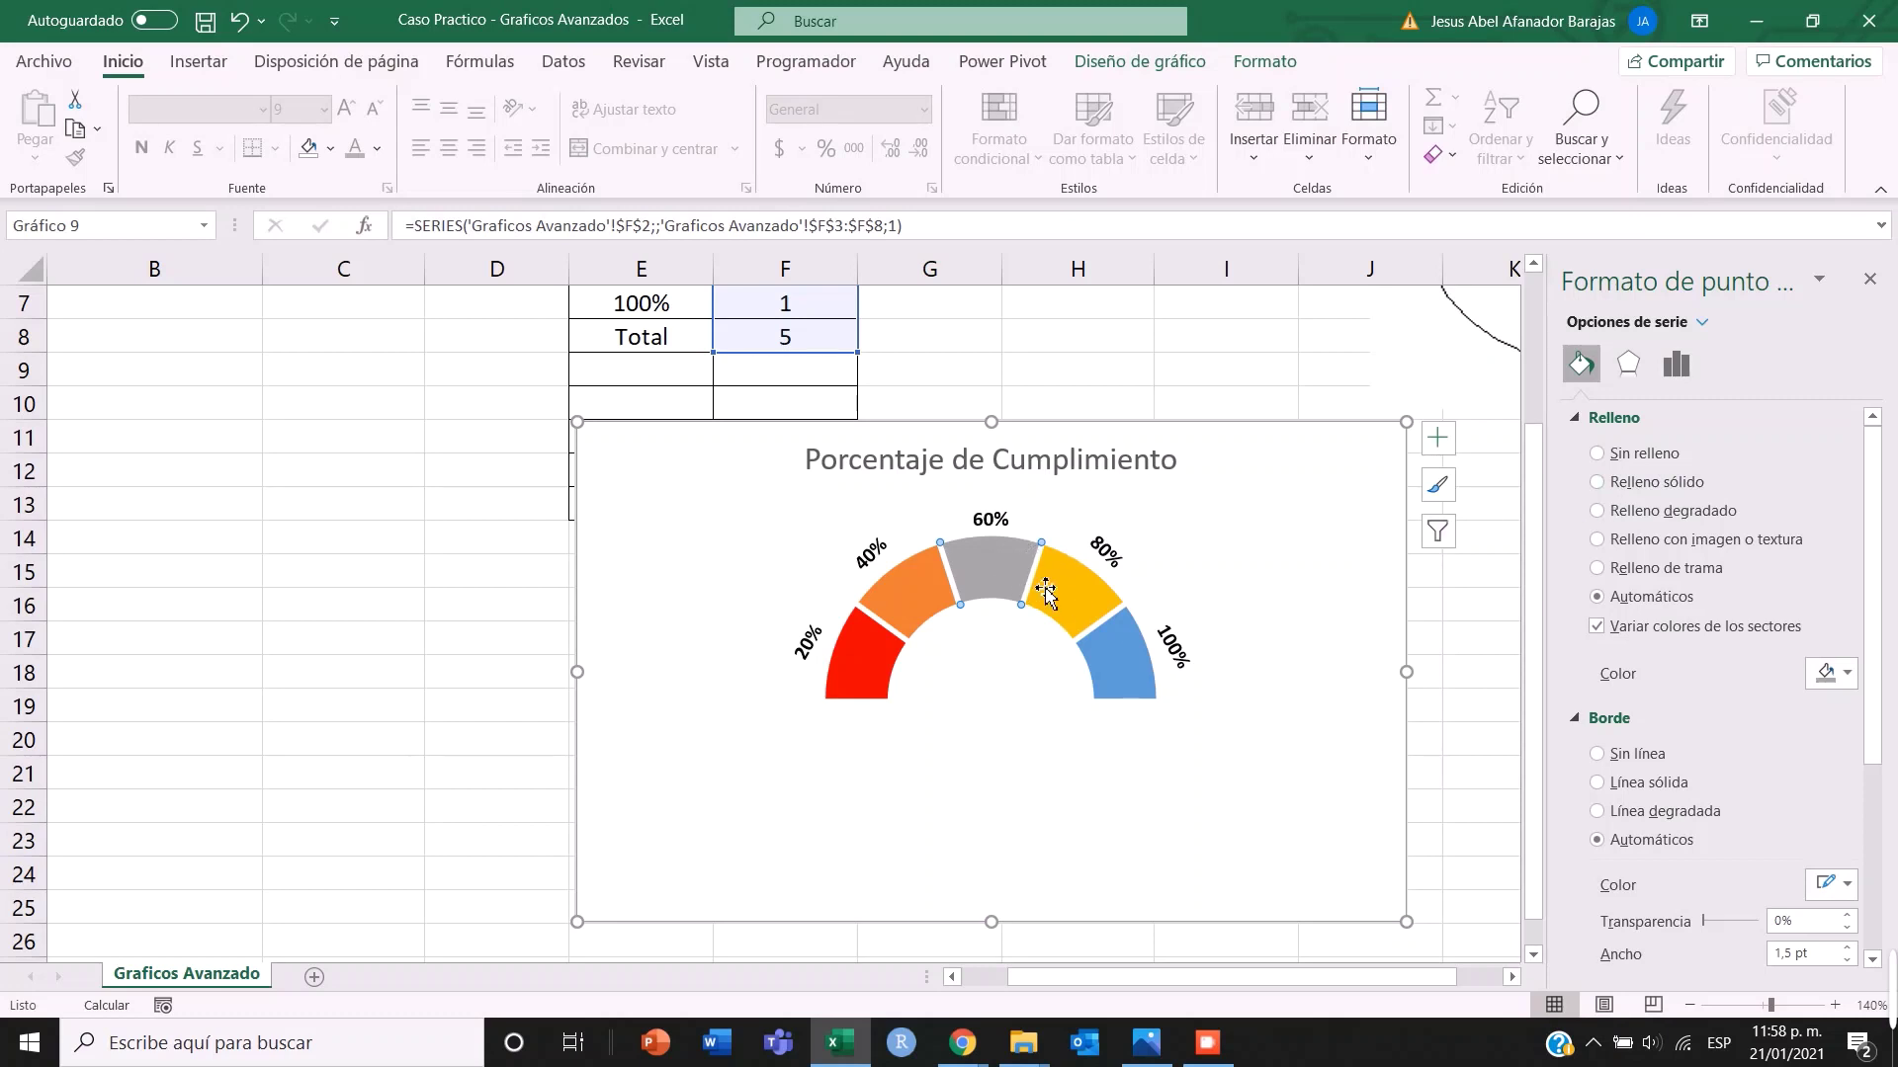
{"action": "left_click", "coordinate": [1597, 482]}
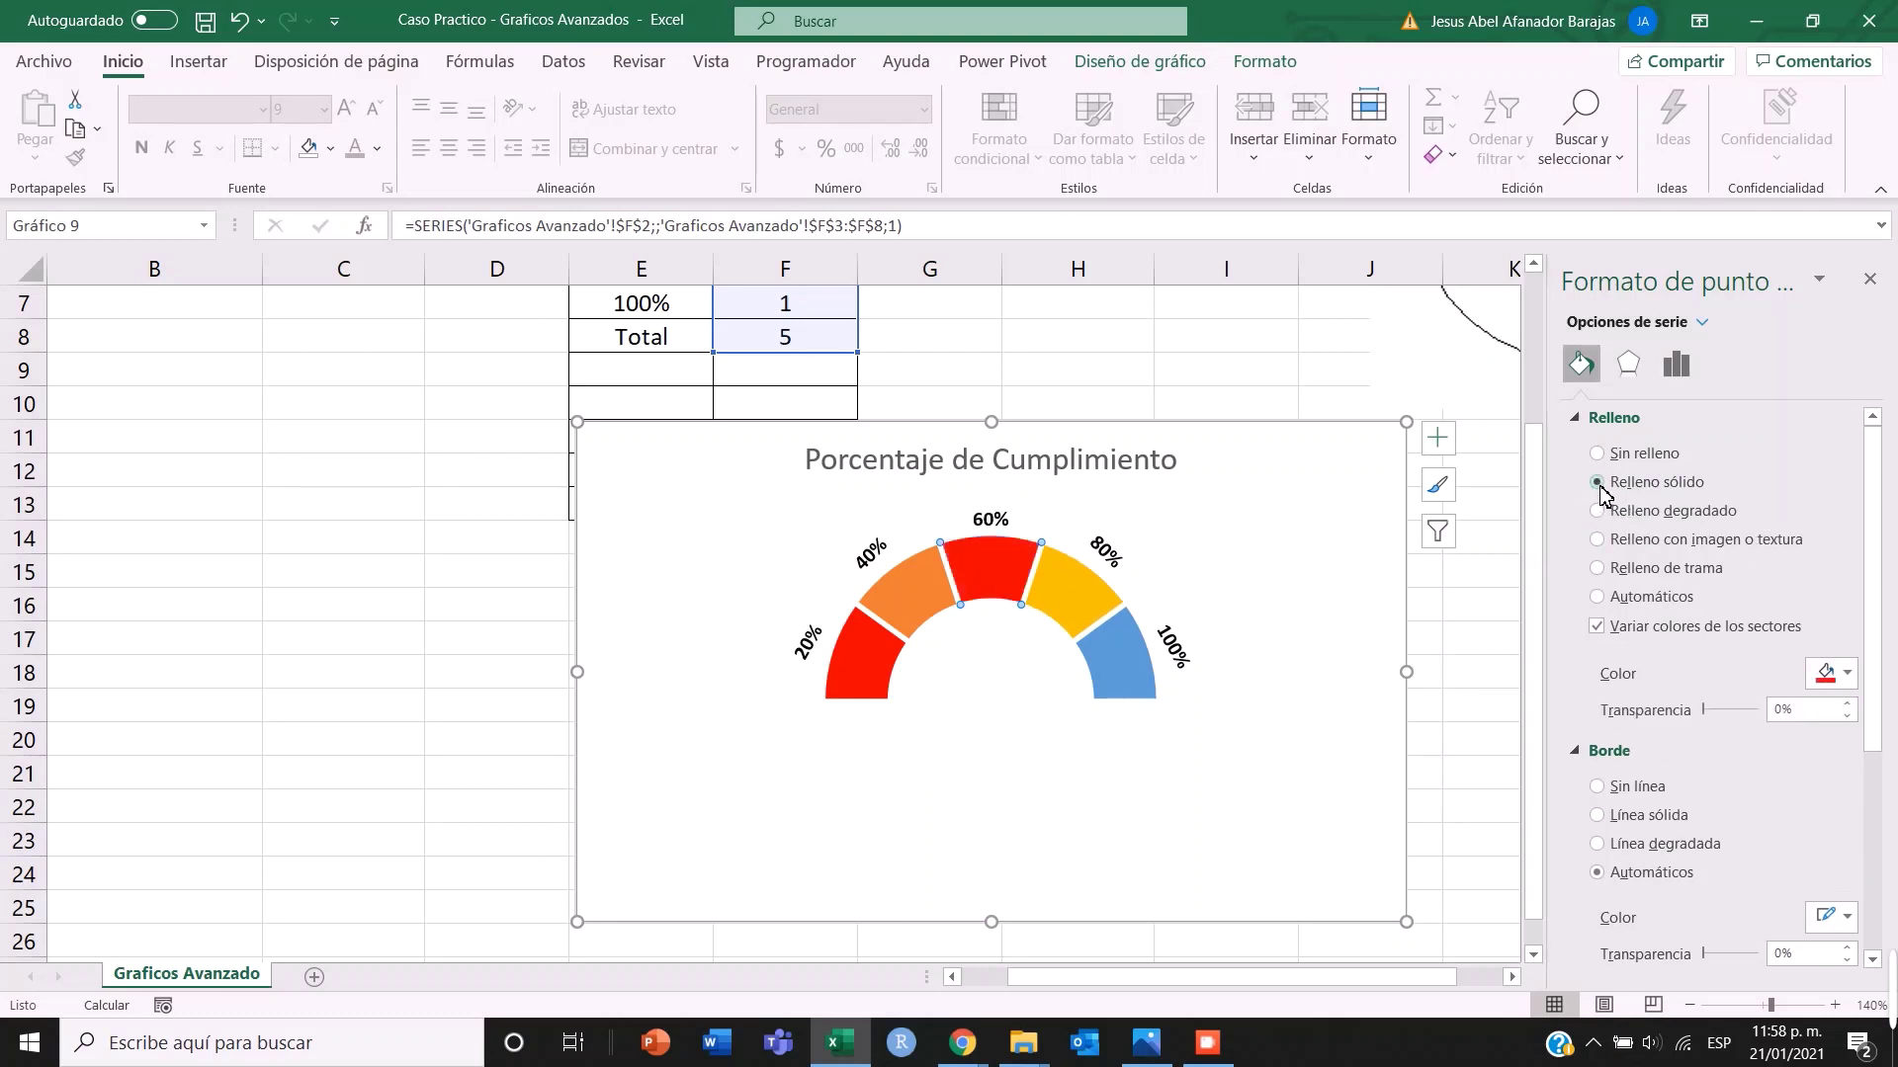
{"action": "left_click", "coordinate": [1816, 664]}
{"action": "left_click", "coordinate": [1761, 902]}
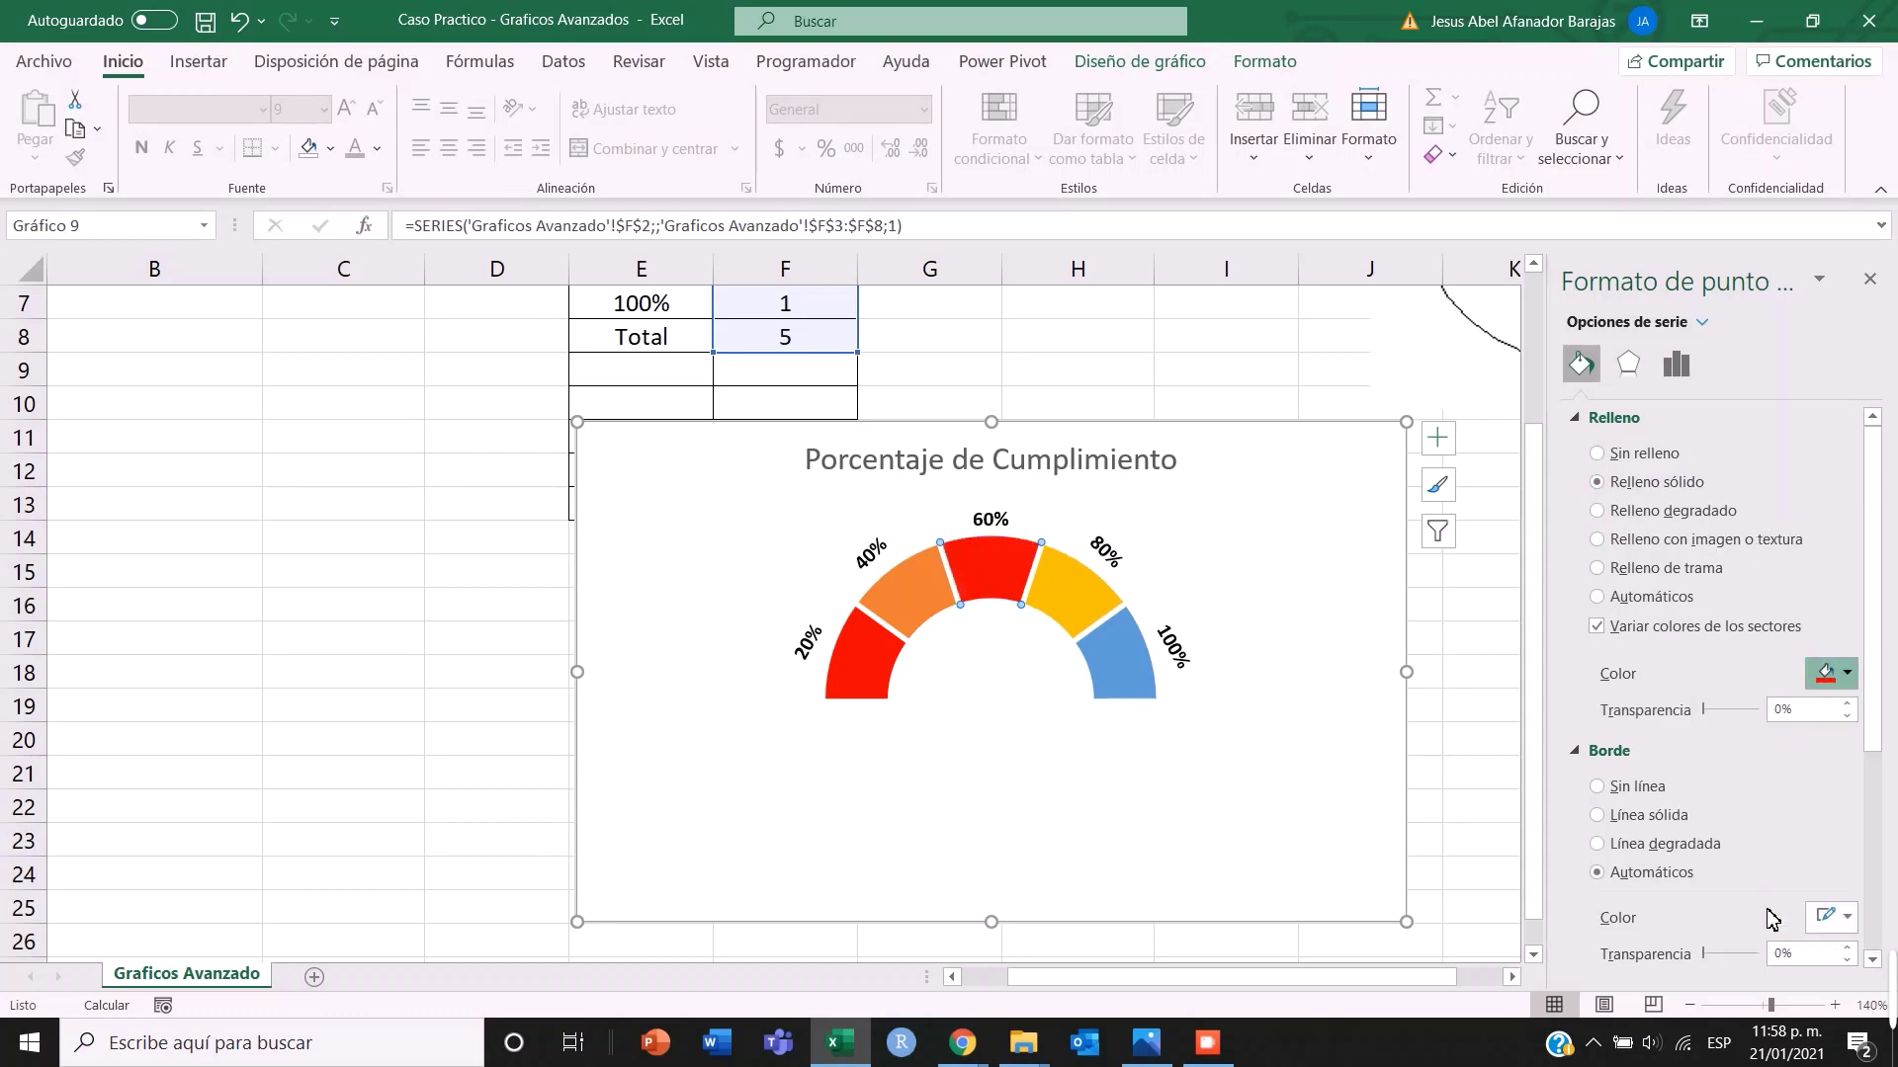
{"action": "left_click", "coordinate": [1134, 682]}
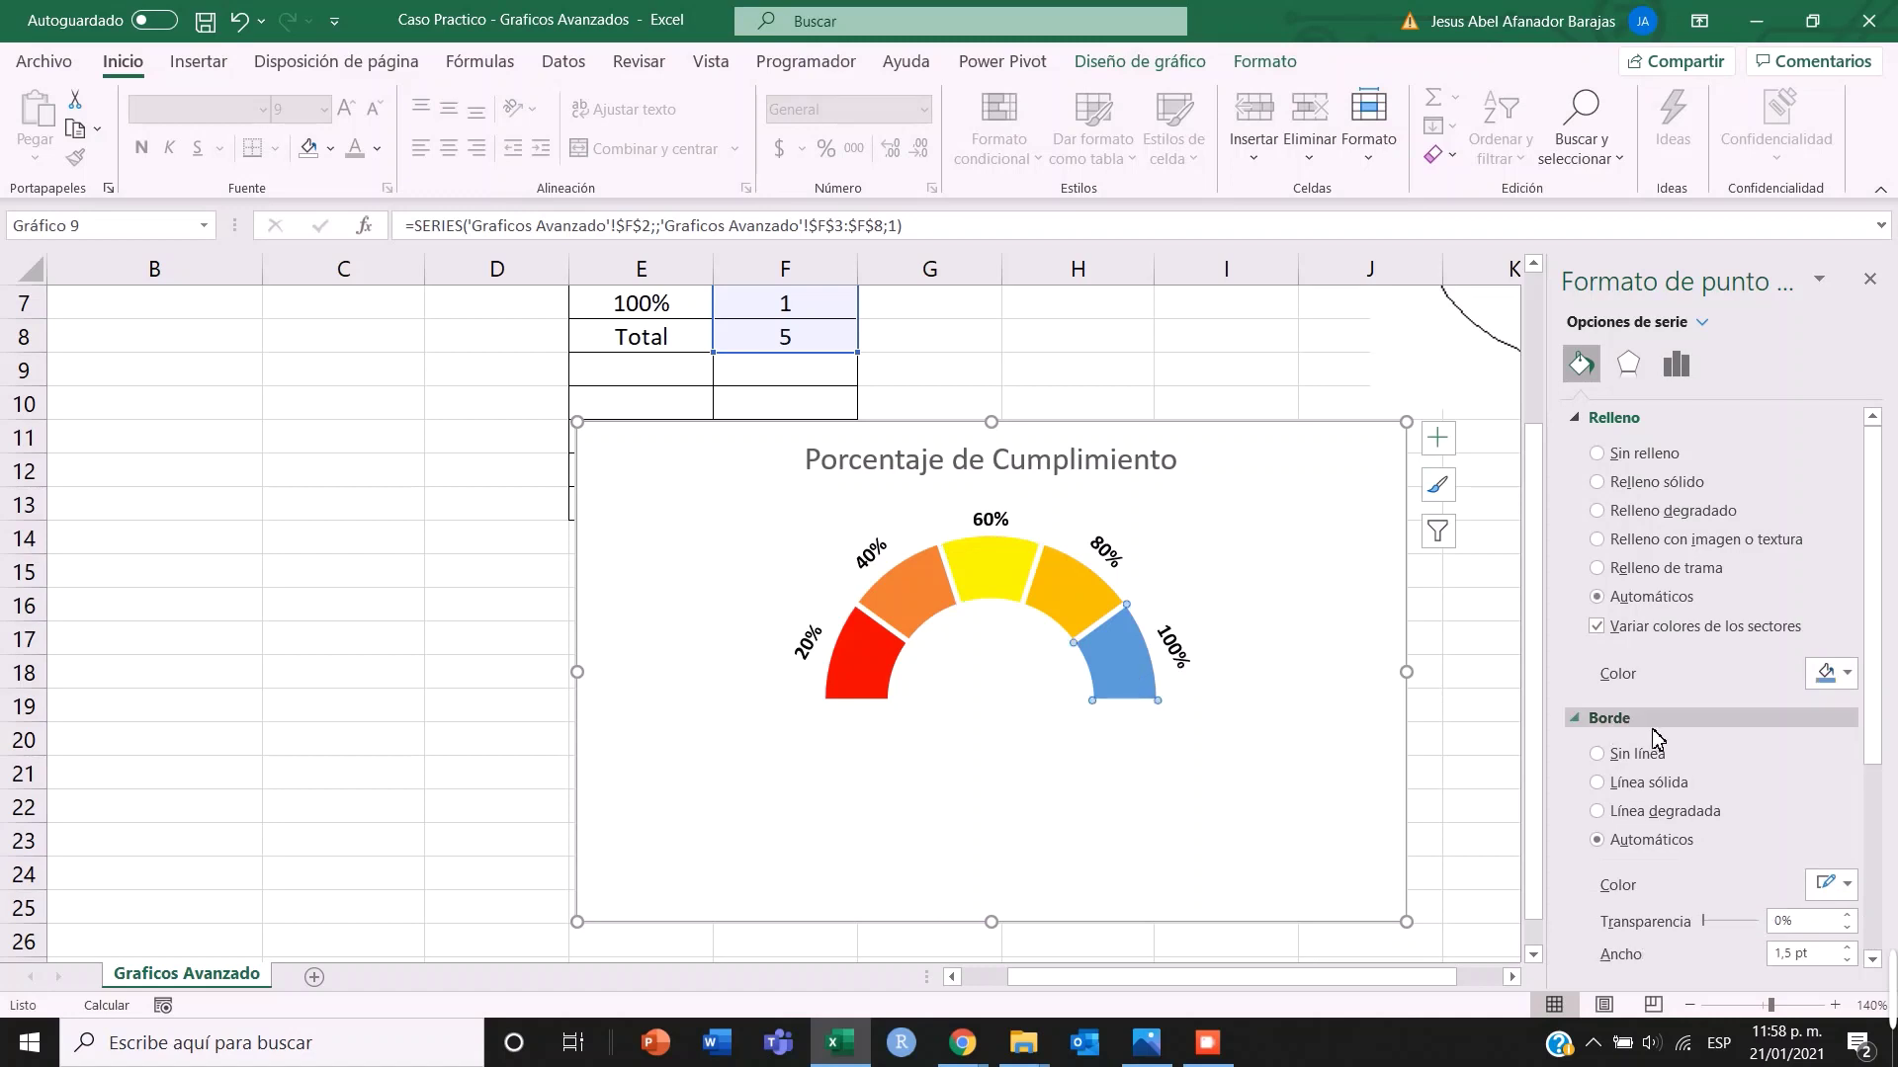
{"action": "left_click", "coordinate": [1826, 676]}
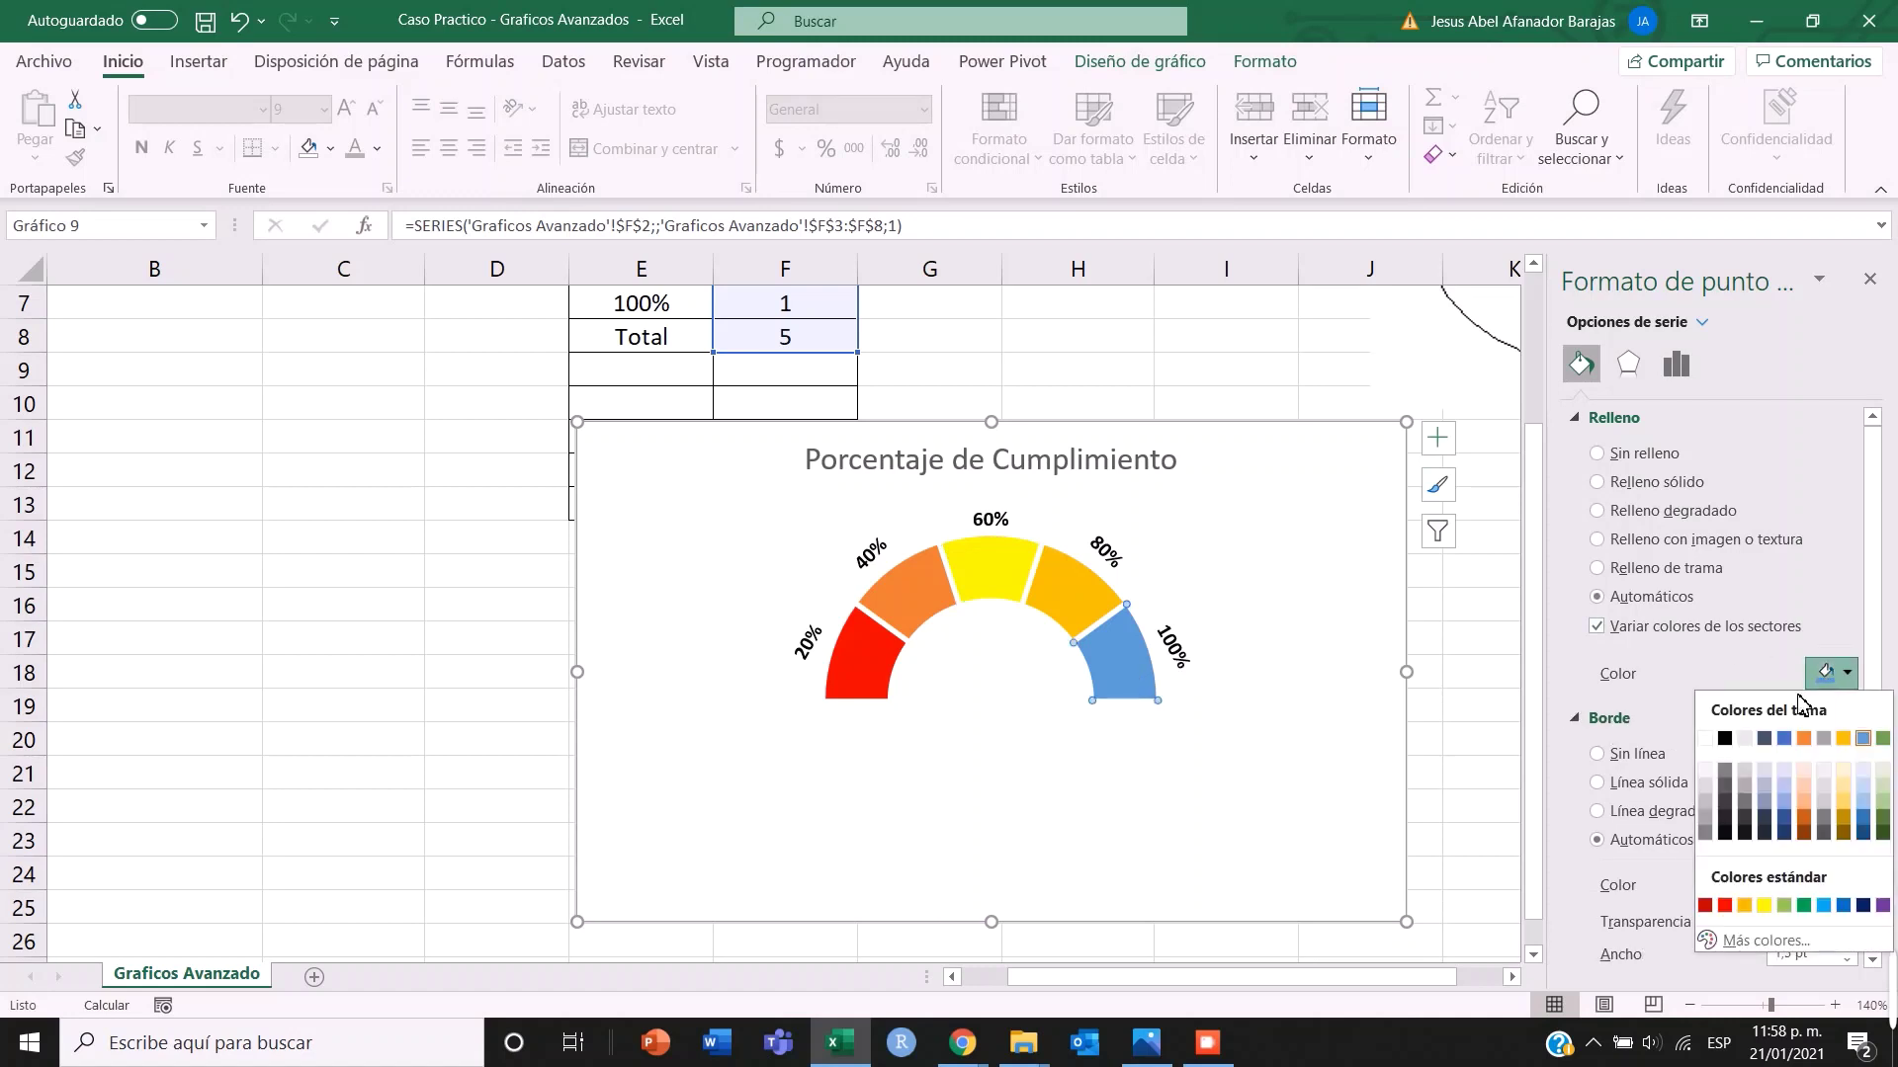
{"action": "left_click", "coordinate": [1805, 906]}
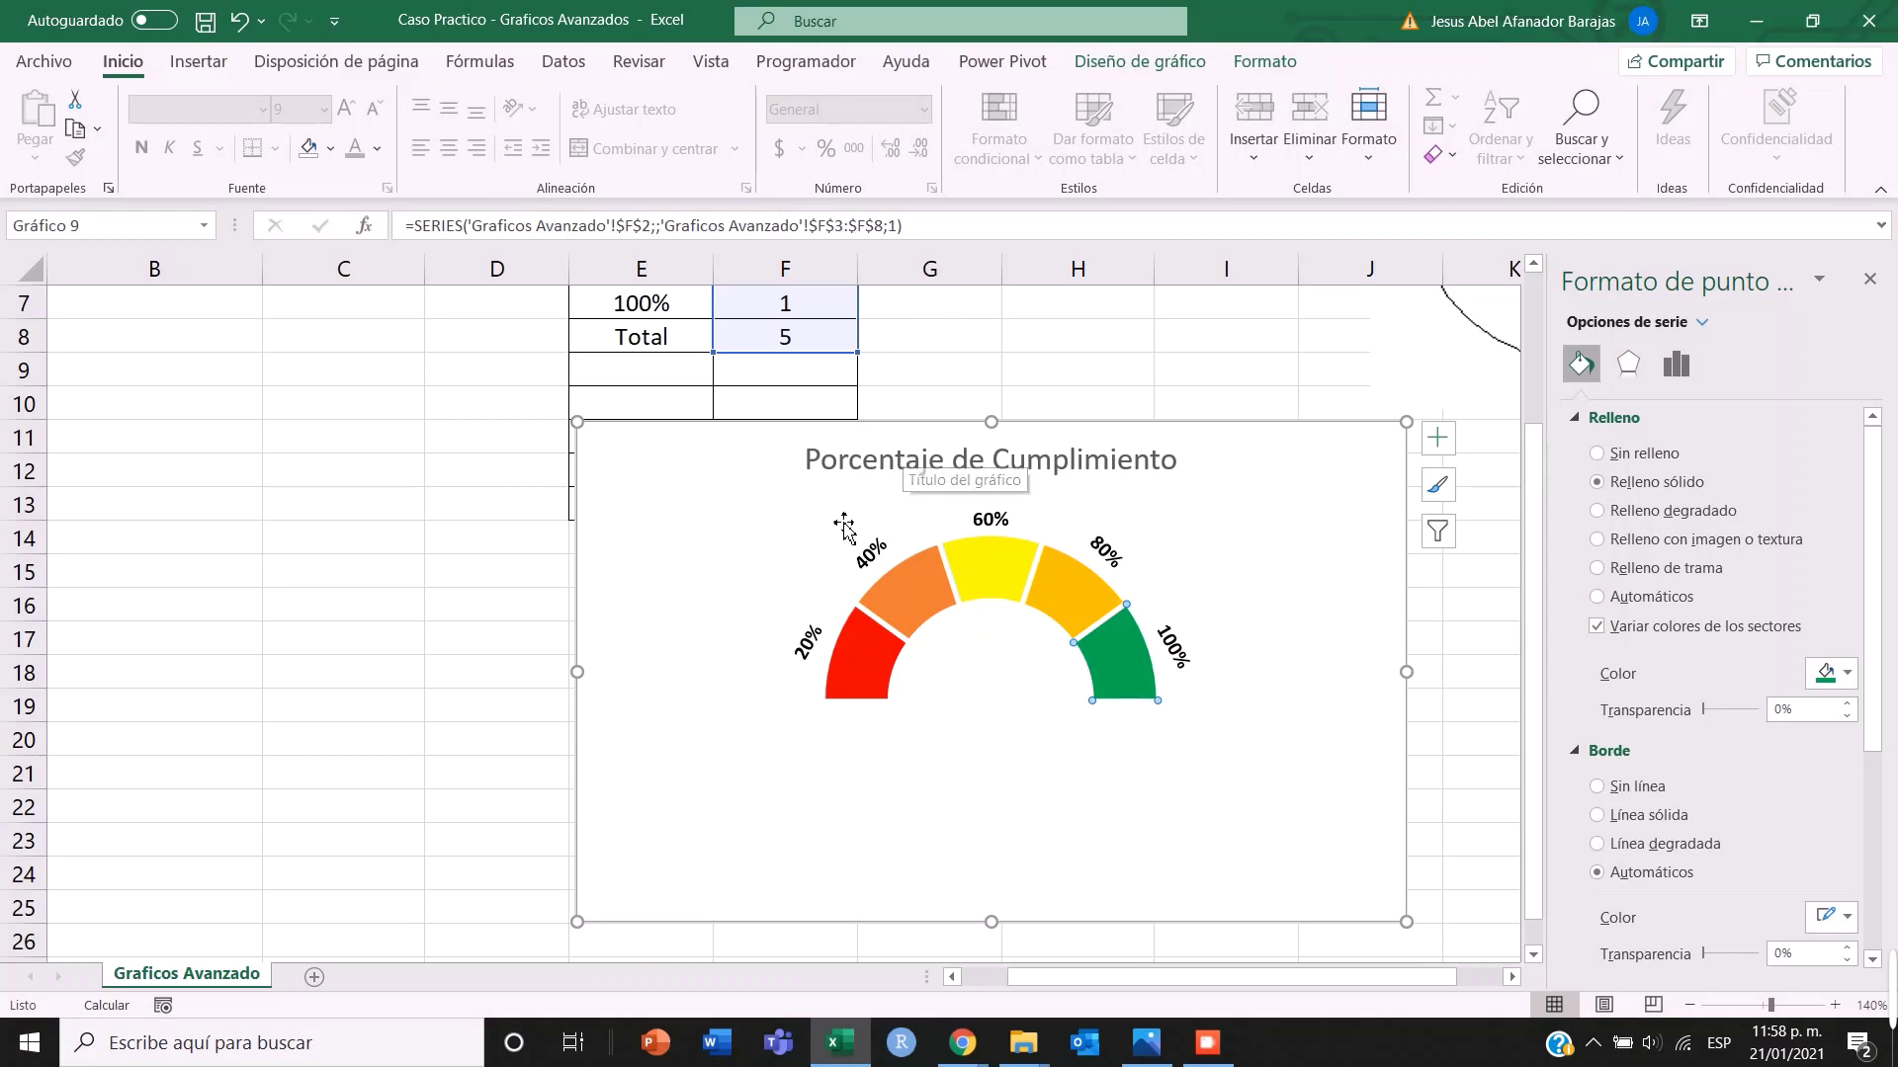
- Apply a gradient fill to the 40% segment, setting its 100% stop to red and its 41% stop to yellow
{"action": "left_click", "coordinate": [906, 625]}
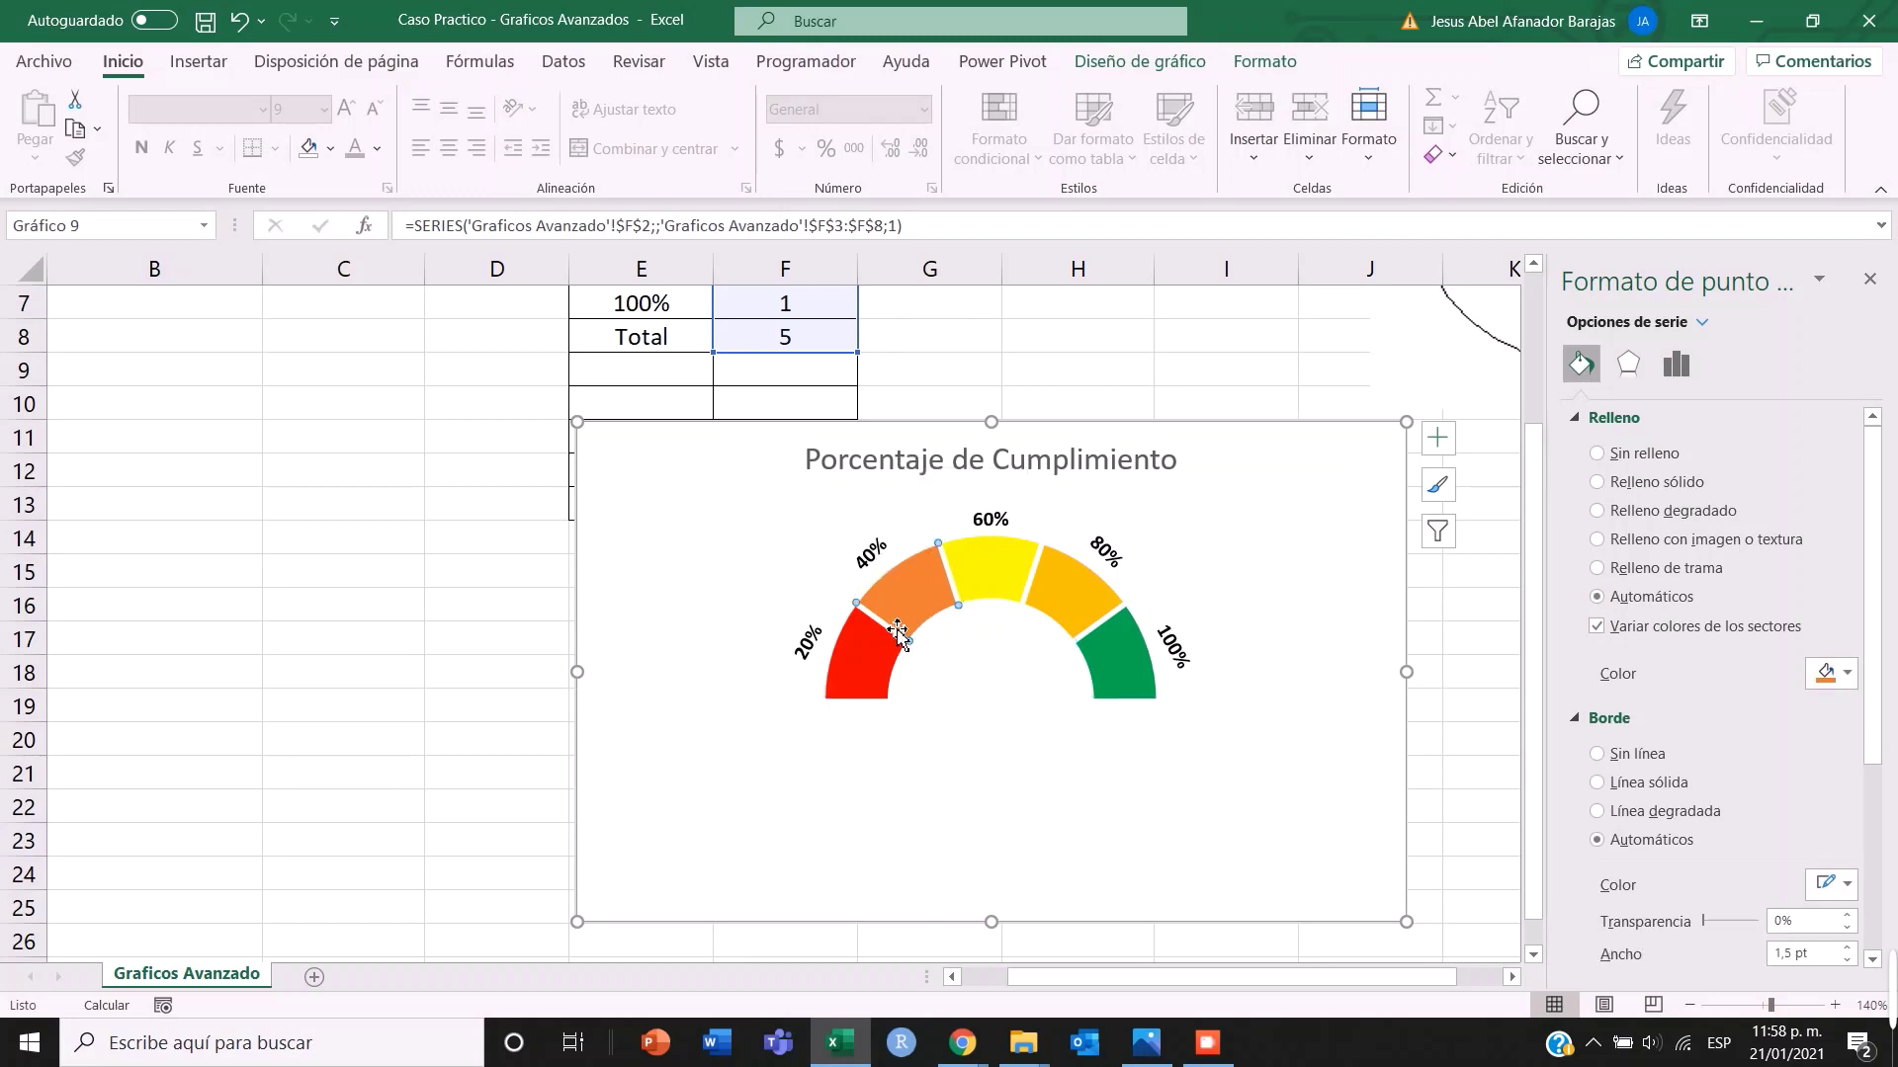
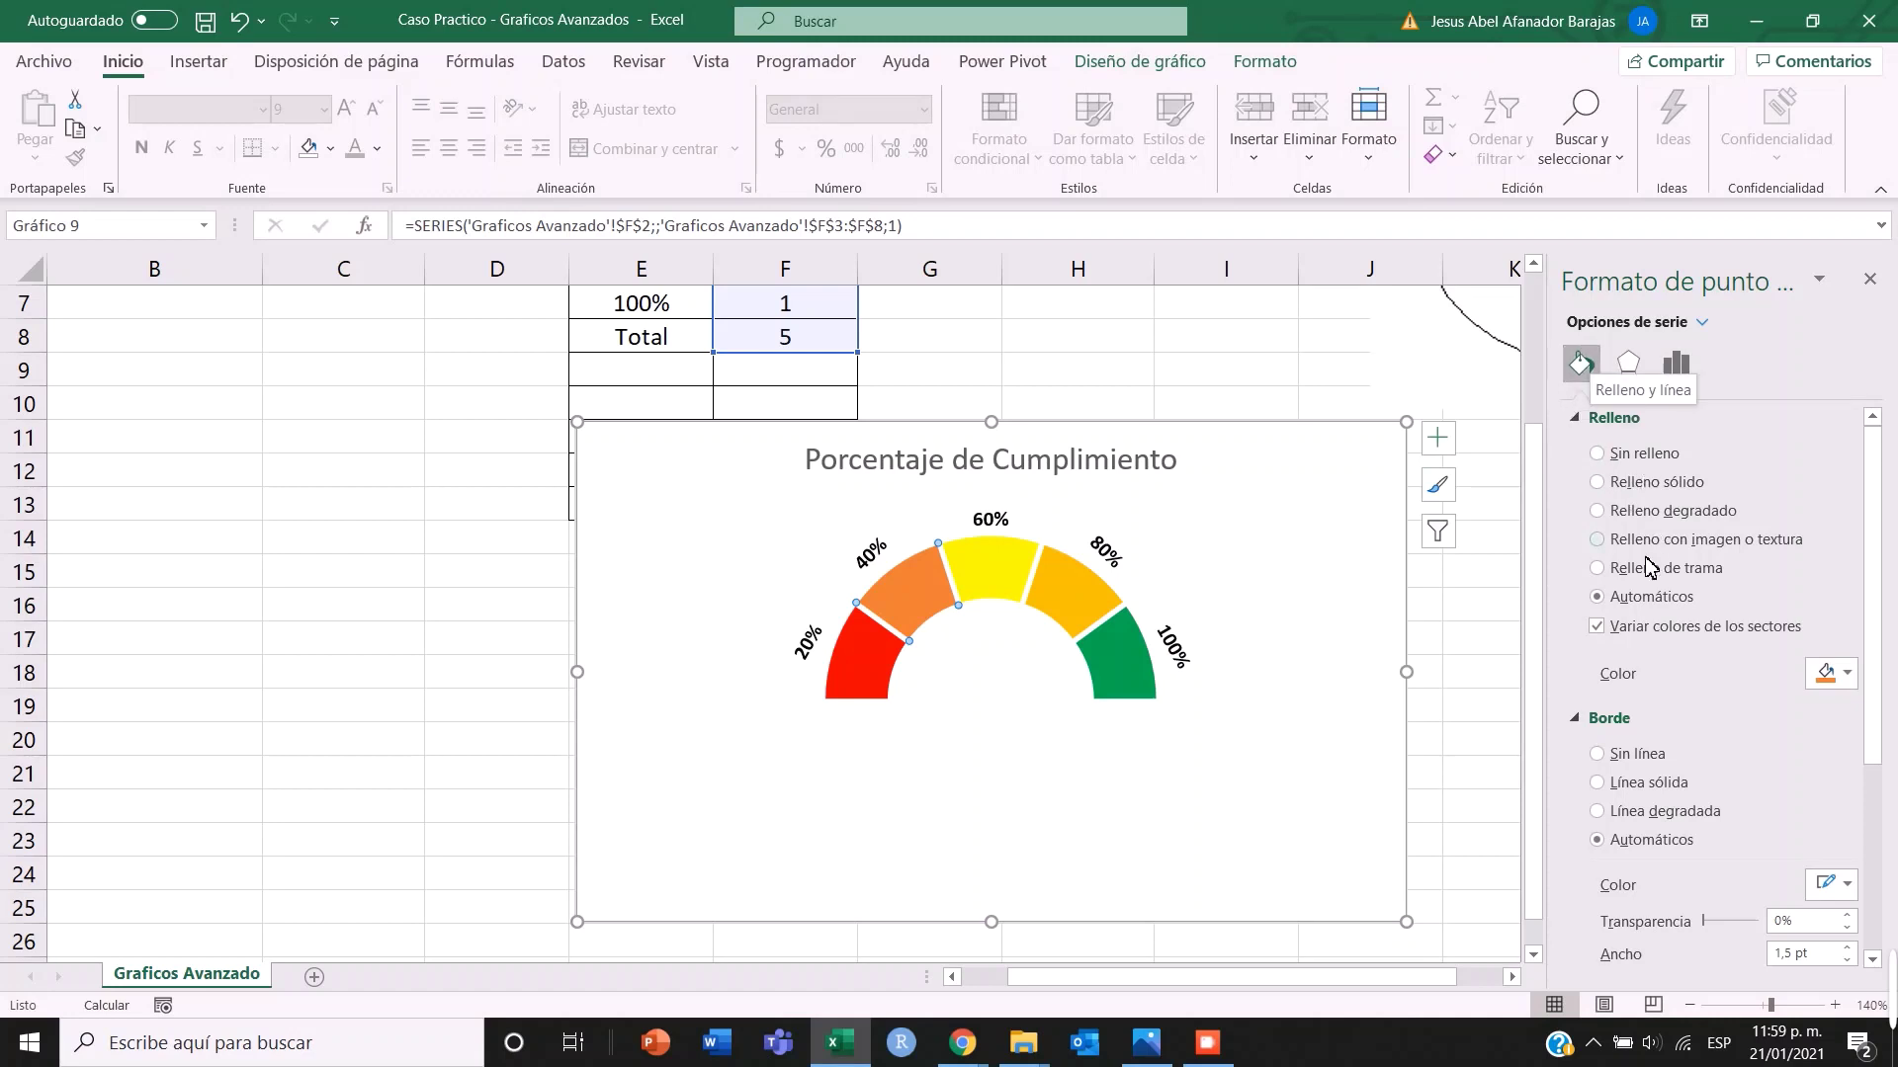
{"action": "left_click", "coordinate": [1598, 510]}
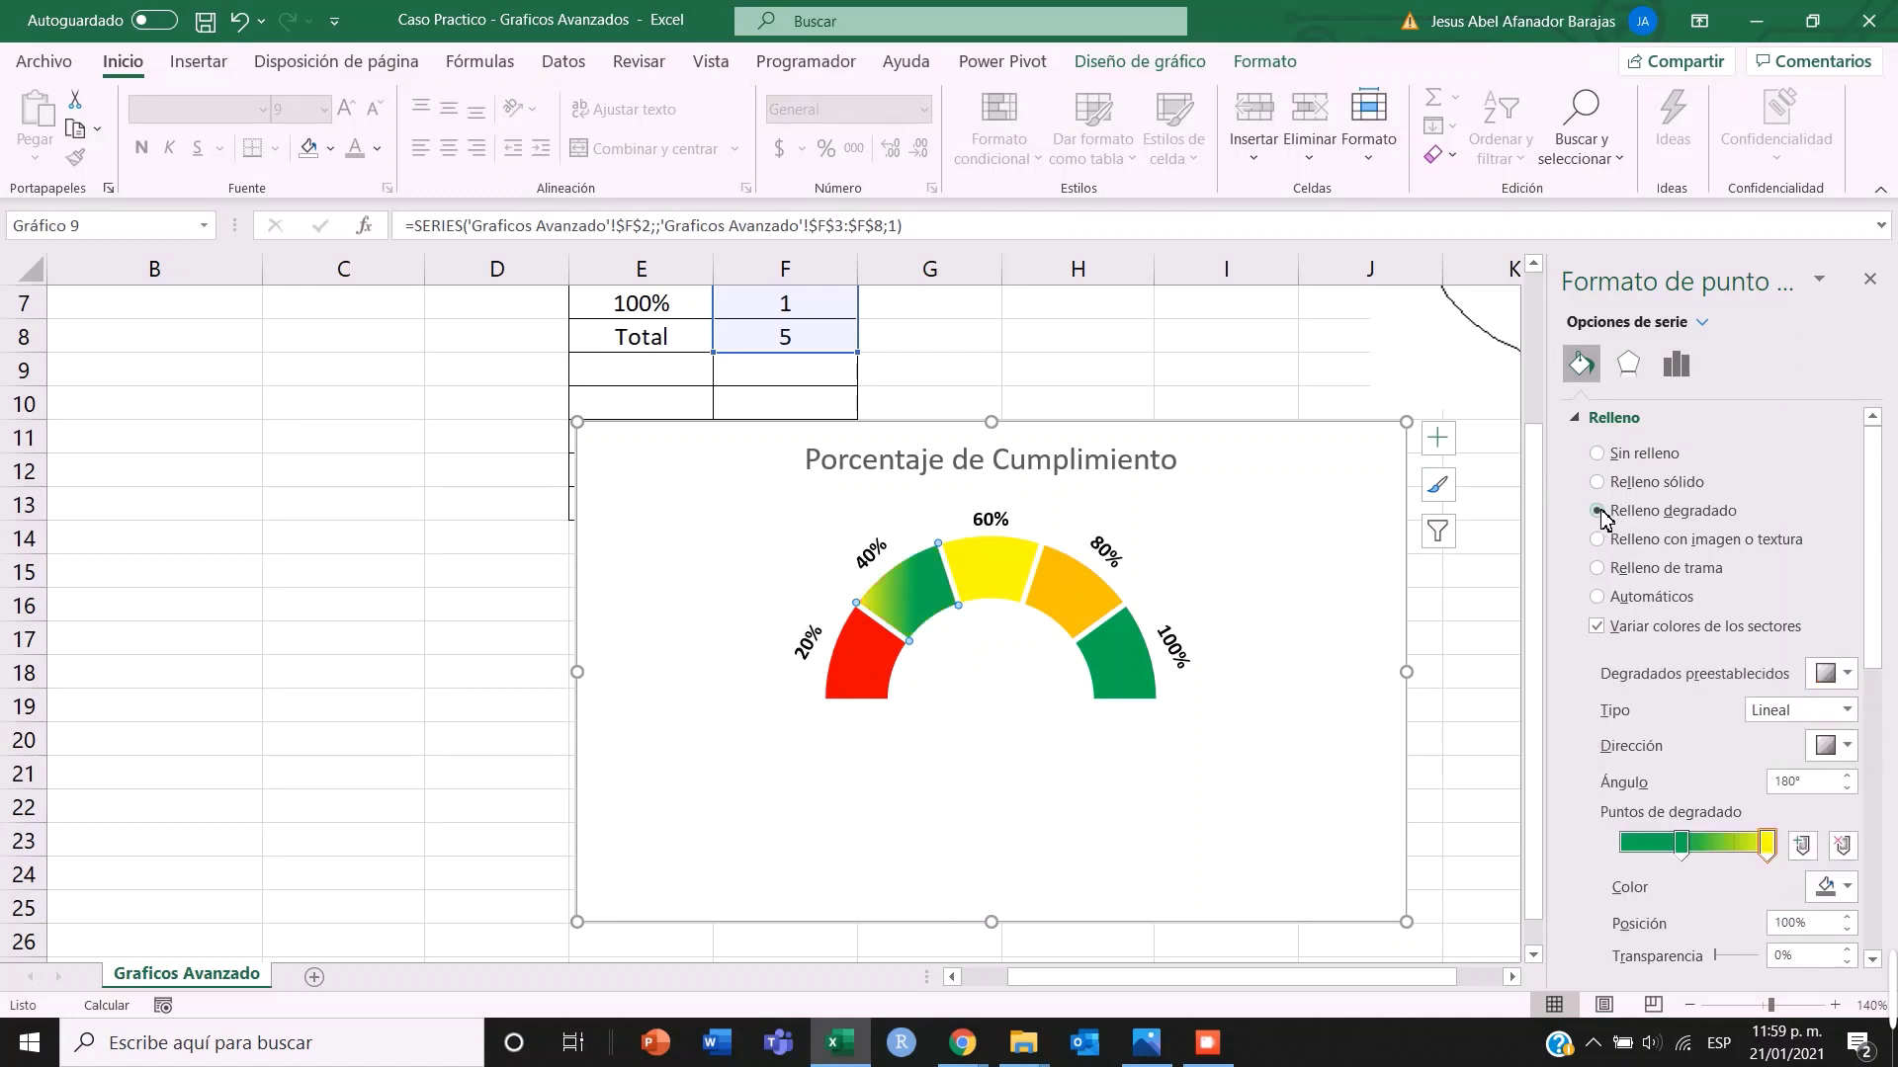
{"action": "scroll", "coordinate": [1664, 647], "scroll_direction": "down", "scroll_amount": 1}
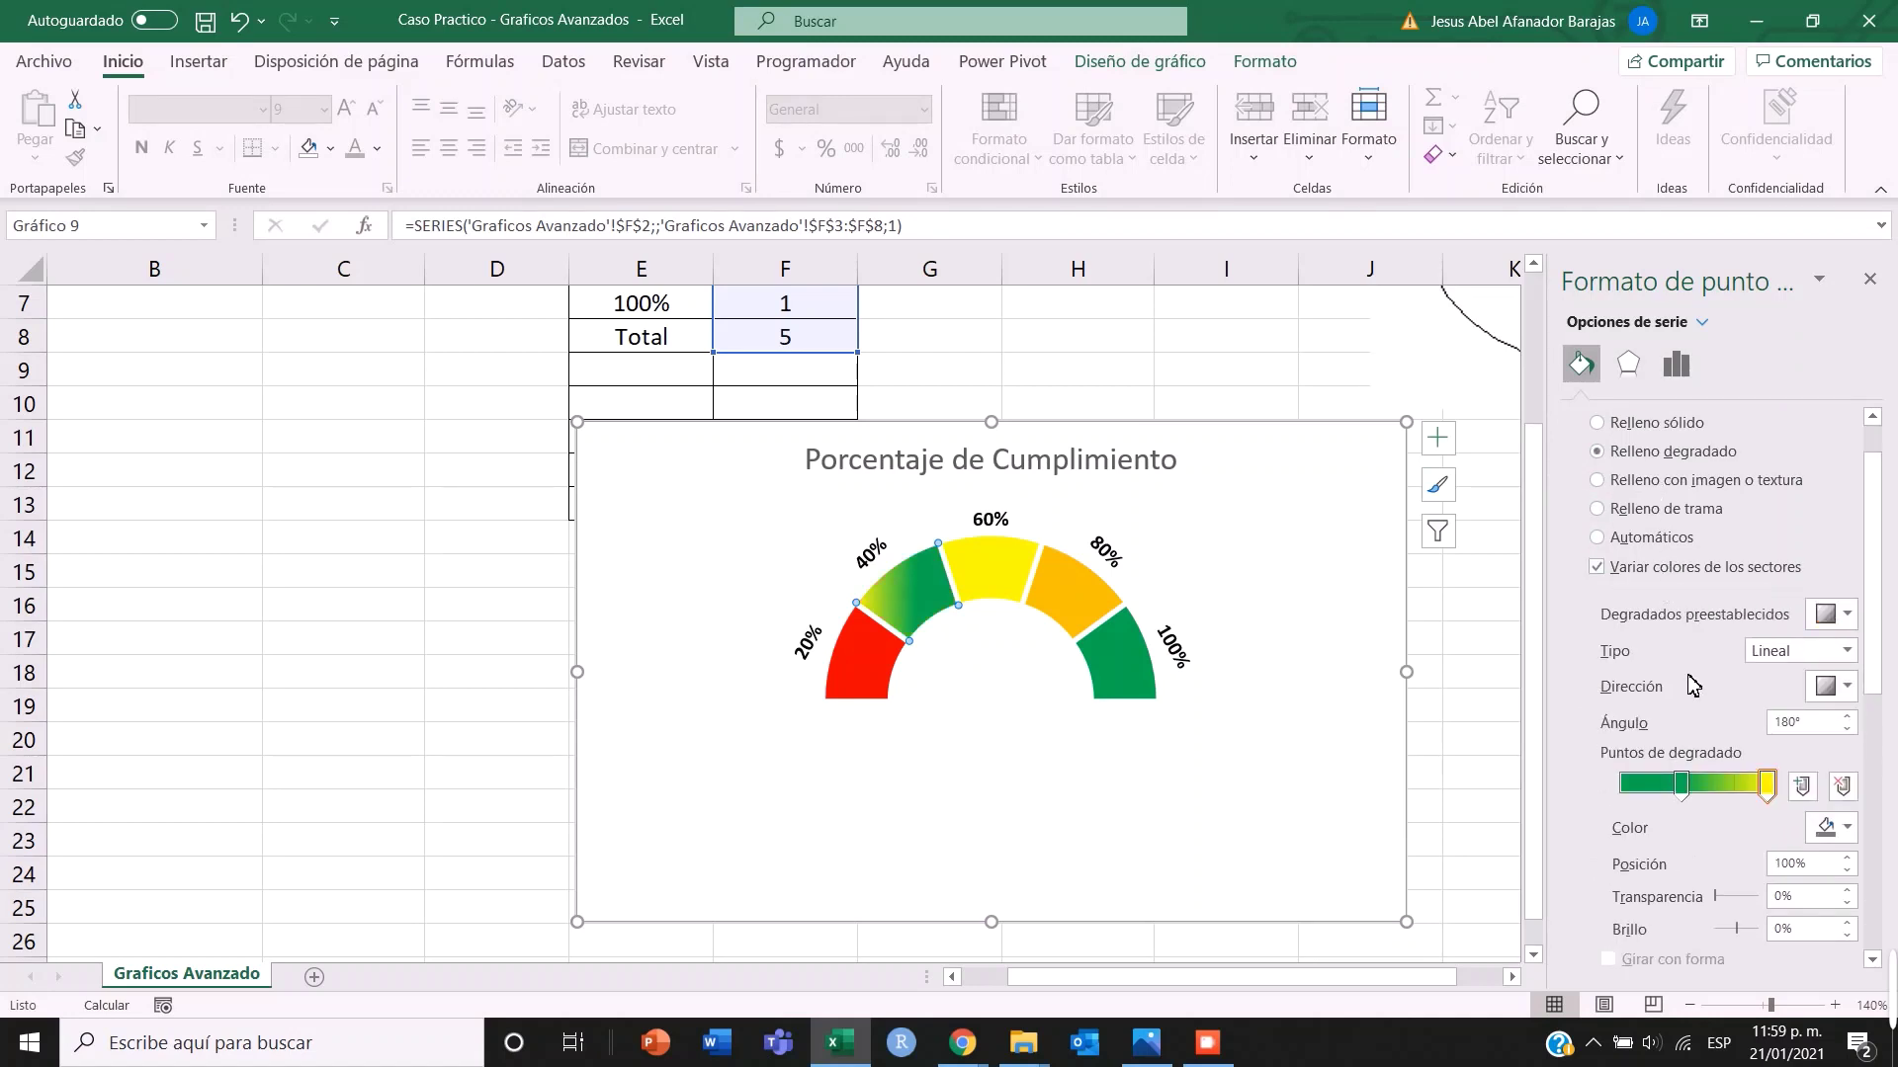
{"action": "scroll", "coordinate": [1693, 684], "scroll_direction": "up", "scroll_amount": 1}
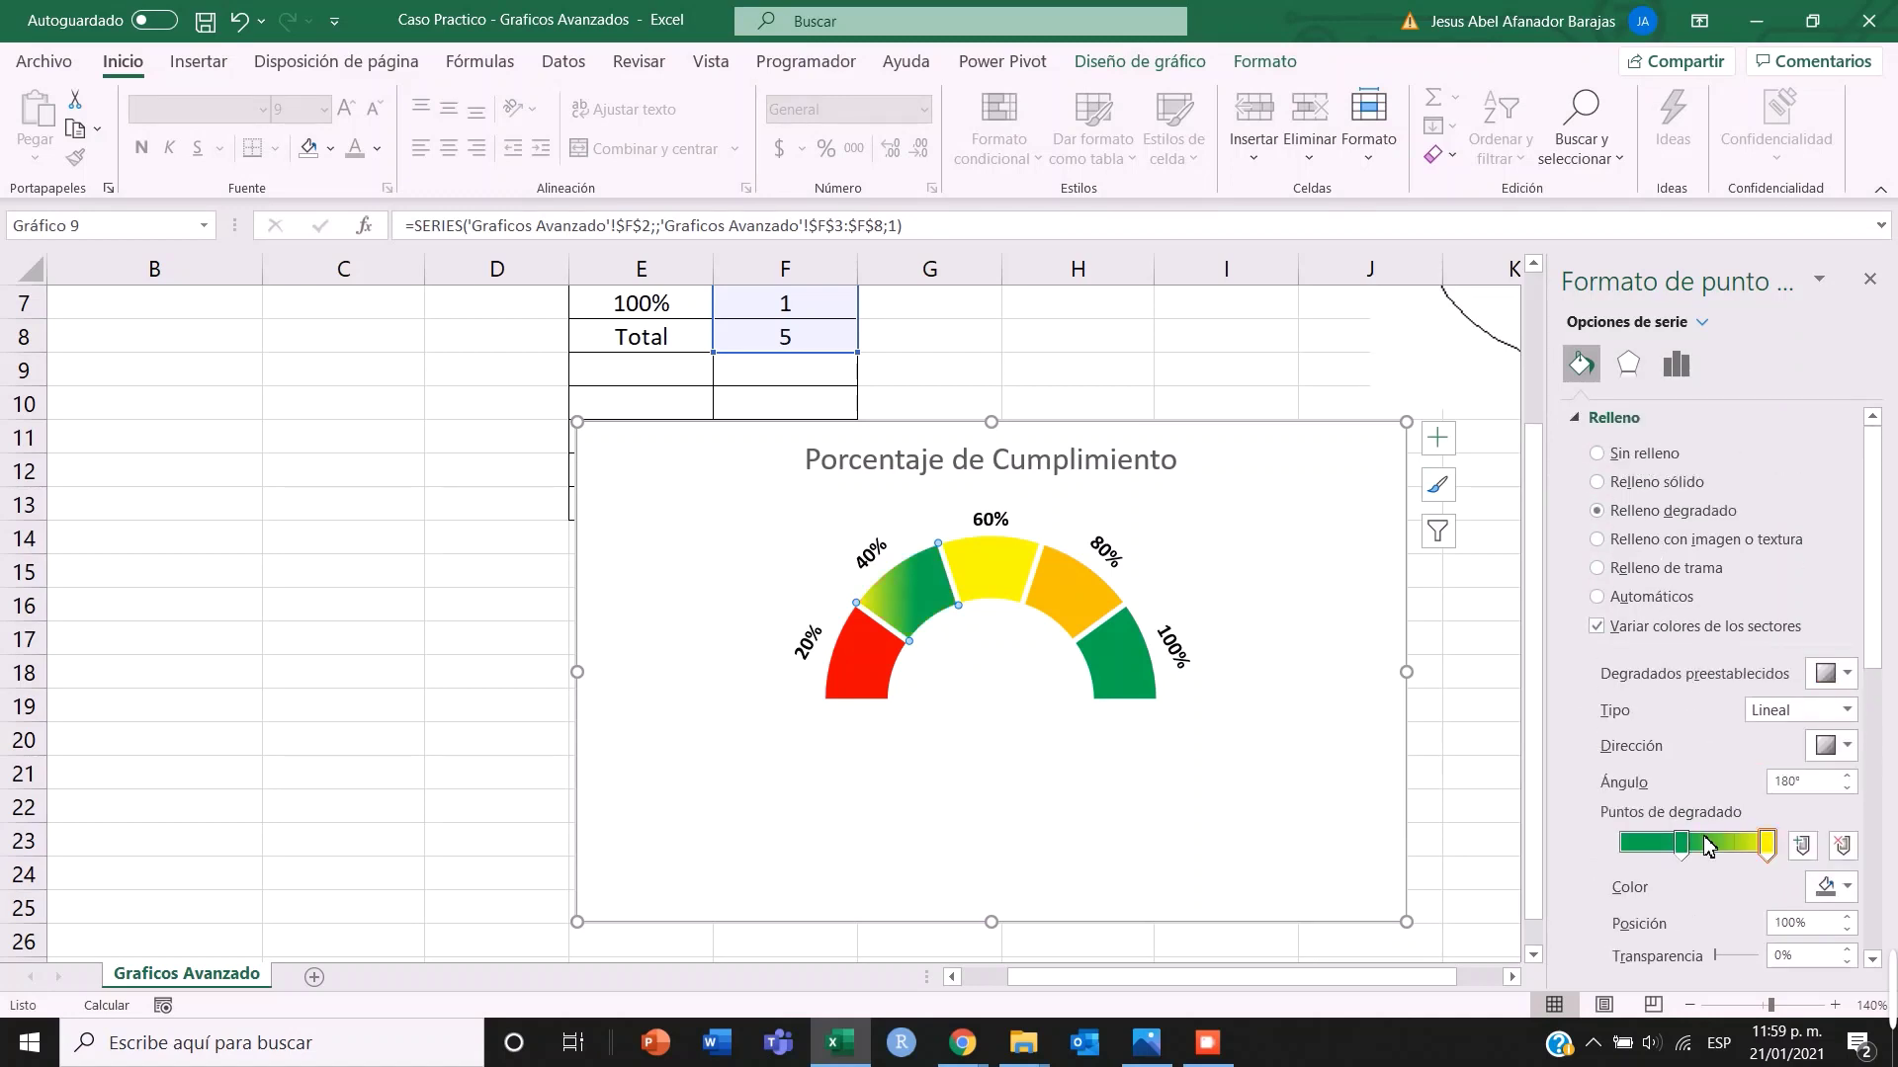
{"action": "left_click", "coordinate": [1767, 848]}
{"action": "left_click", "coordinate": [1845, 887]}
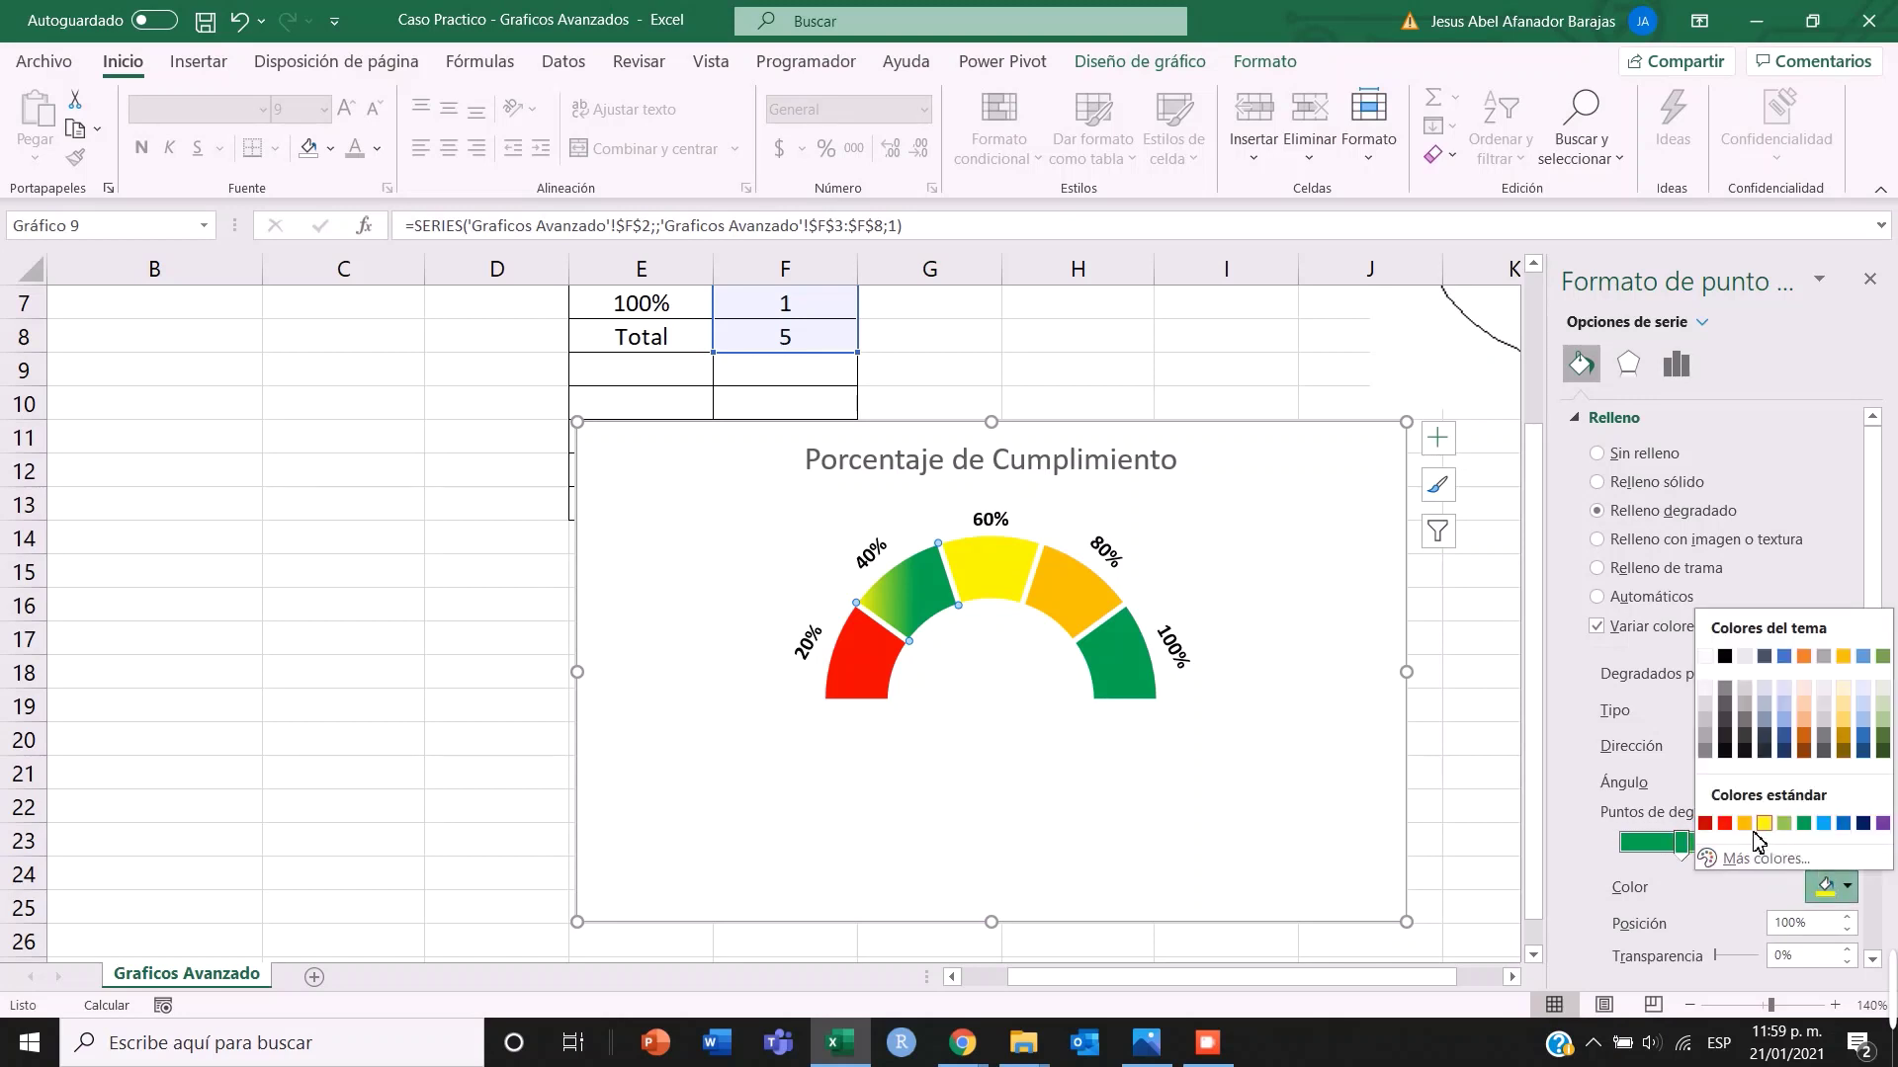
{"action": "left_click", "coordinate": [1728, 826]}
{"action": "left_click", "coordinate": [1681, 842]}
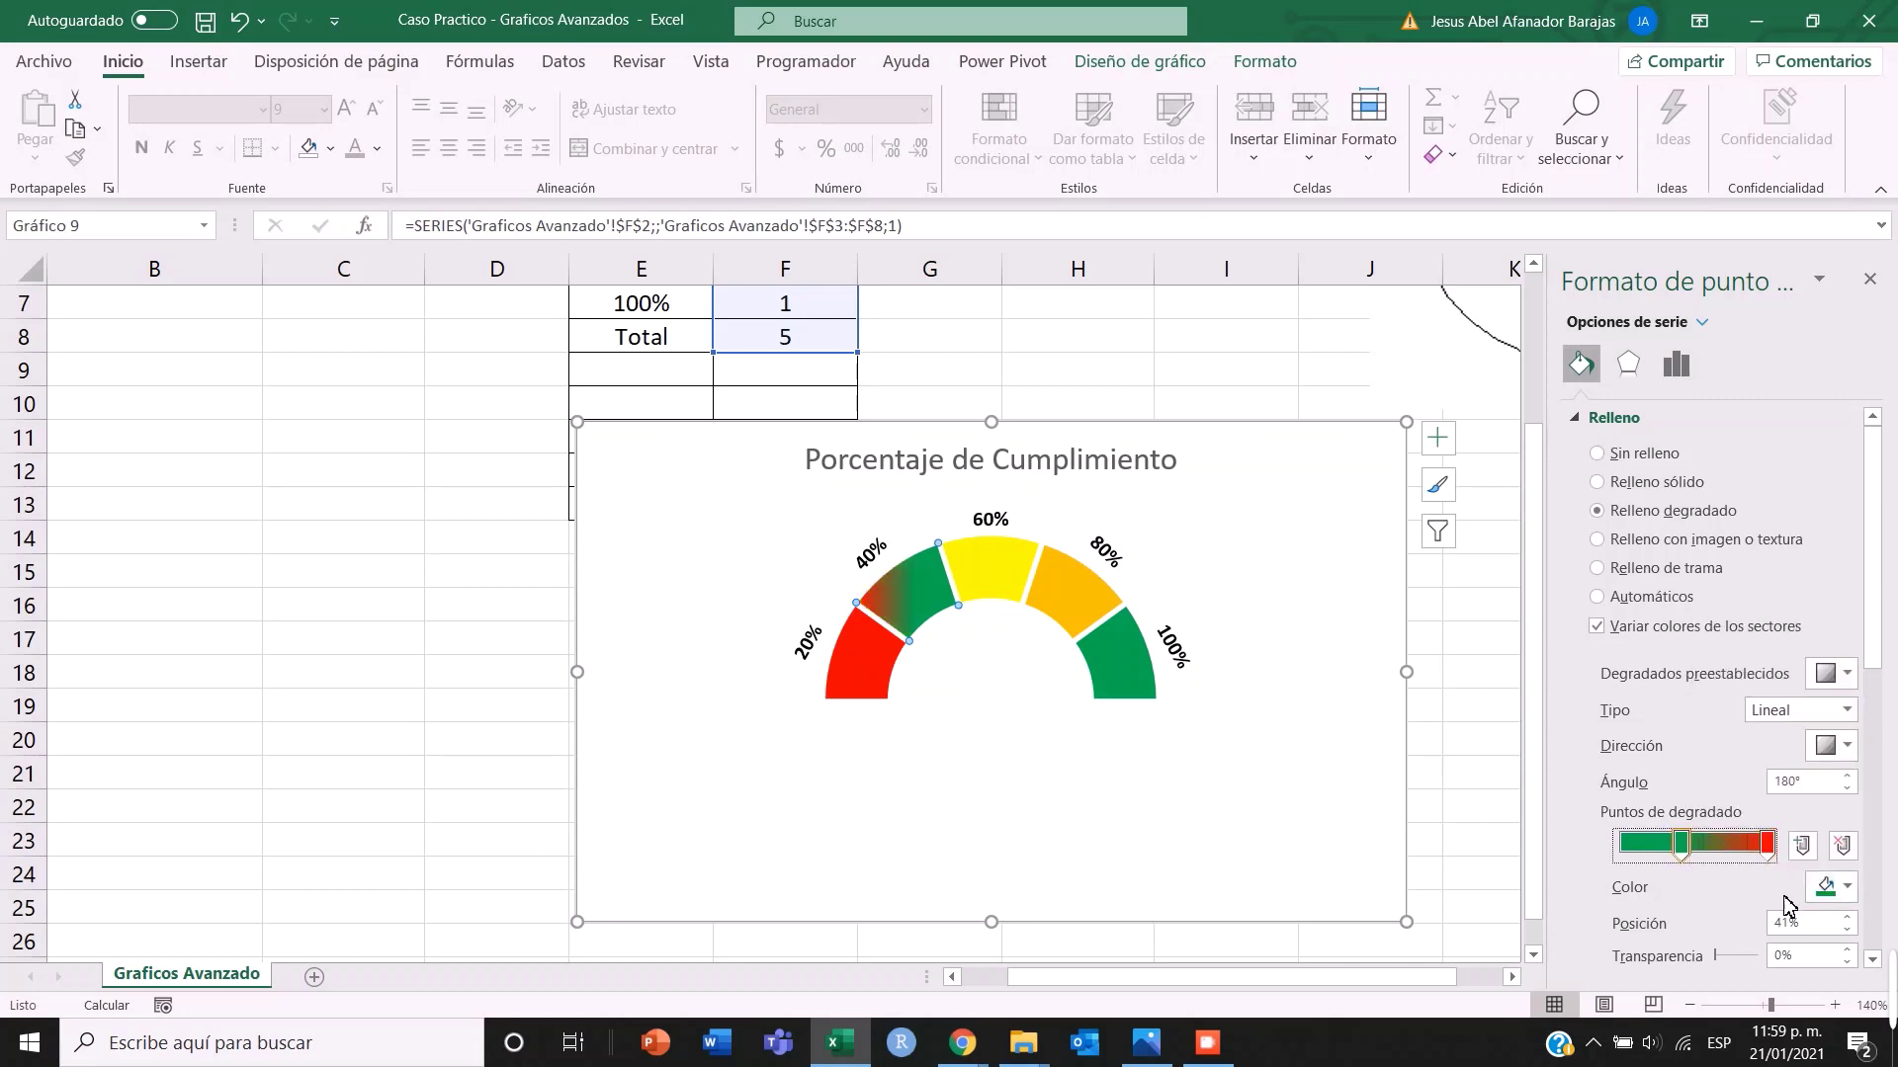
{"action": "left_click", "coordinate": [1845, 888]}
{"action": "left_click", "coordinate": [1764, 824]}
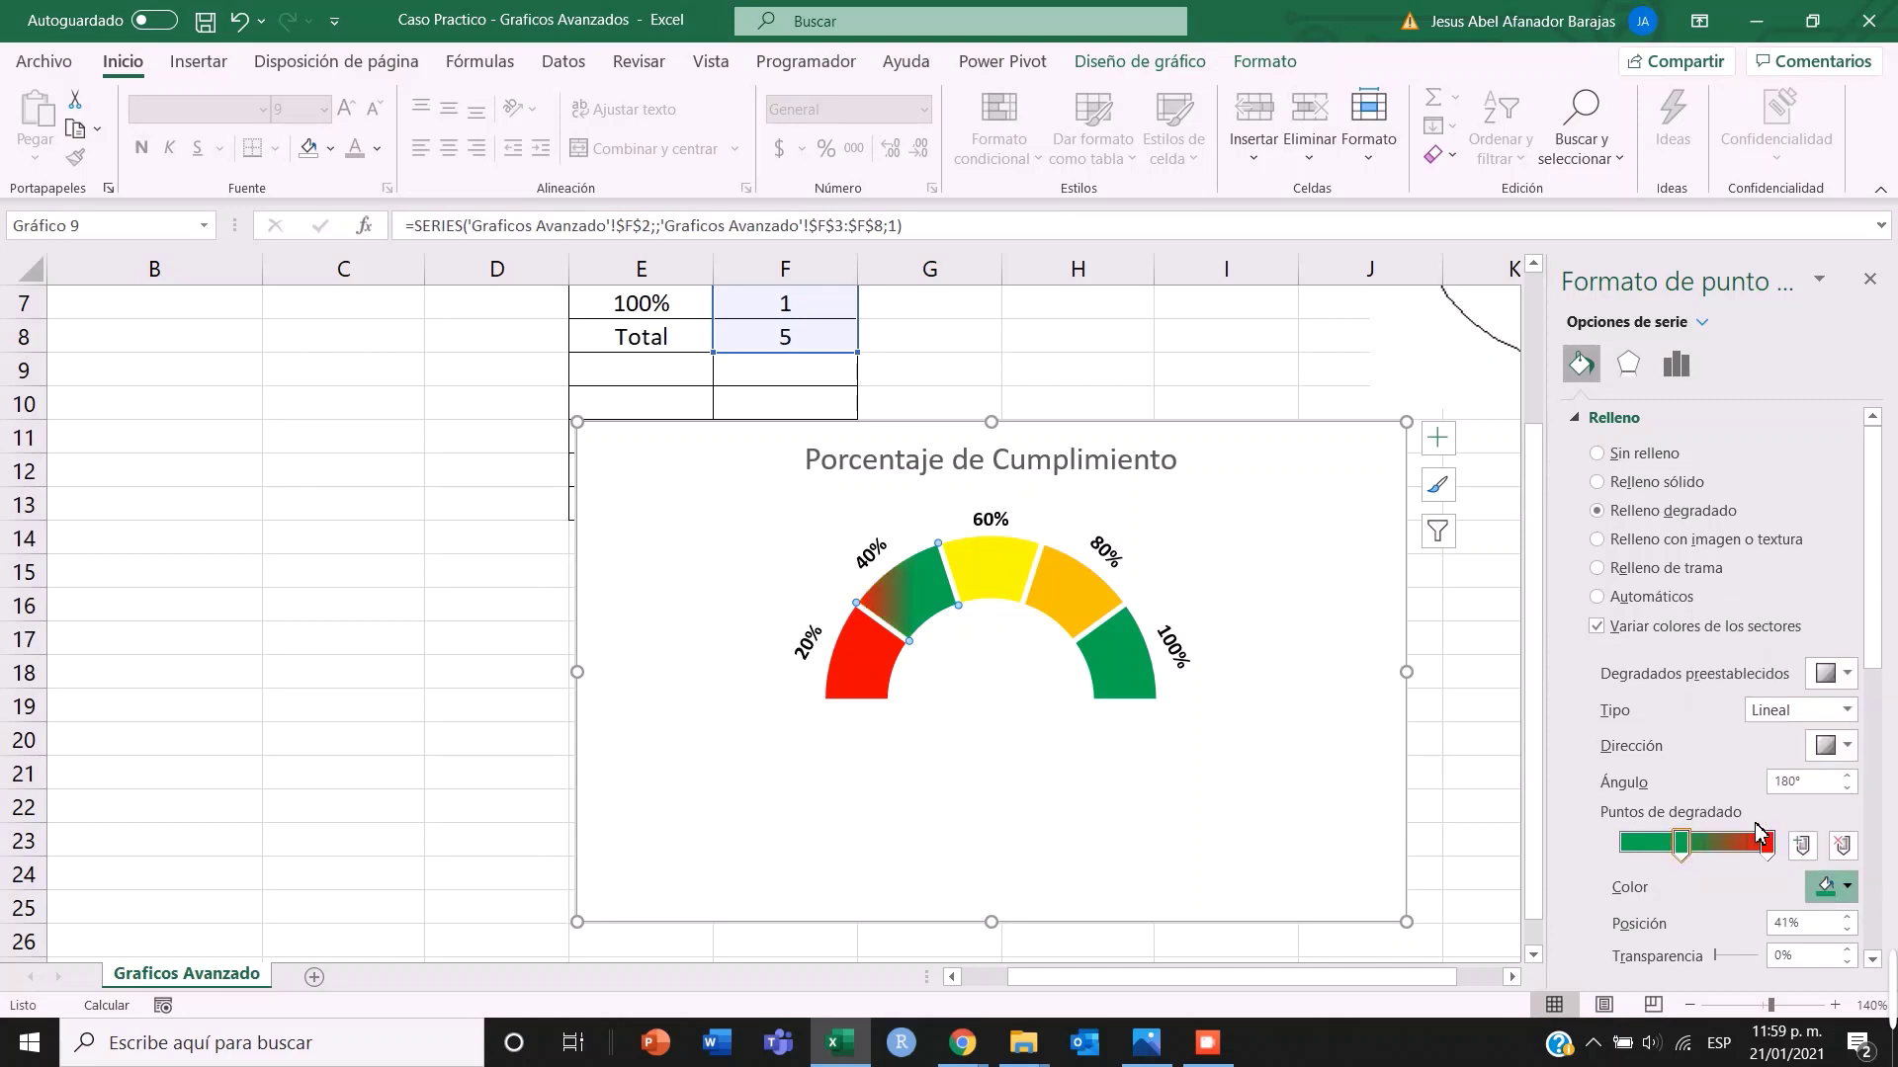
- Remove the extra gradient stop from the 40% segment's fill and move the yellow stop to position 0%
{"action": "mouse_move", "coordinate": [1681, 842]}
{"action": "left_mouse_down"}
{"action": "mouse_move", "coordinate": [1621, 848]}
{"action": "mouse_move", "coordinate": [1684, 844]}
{"action": "left_mouse_up"}
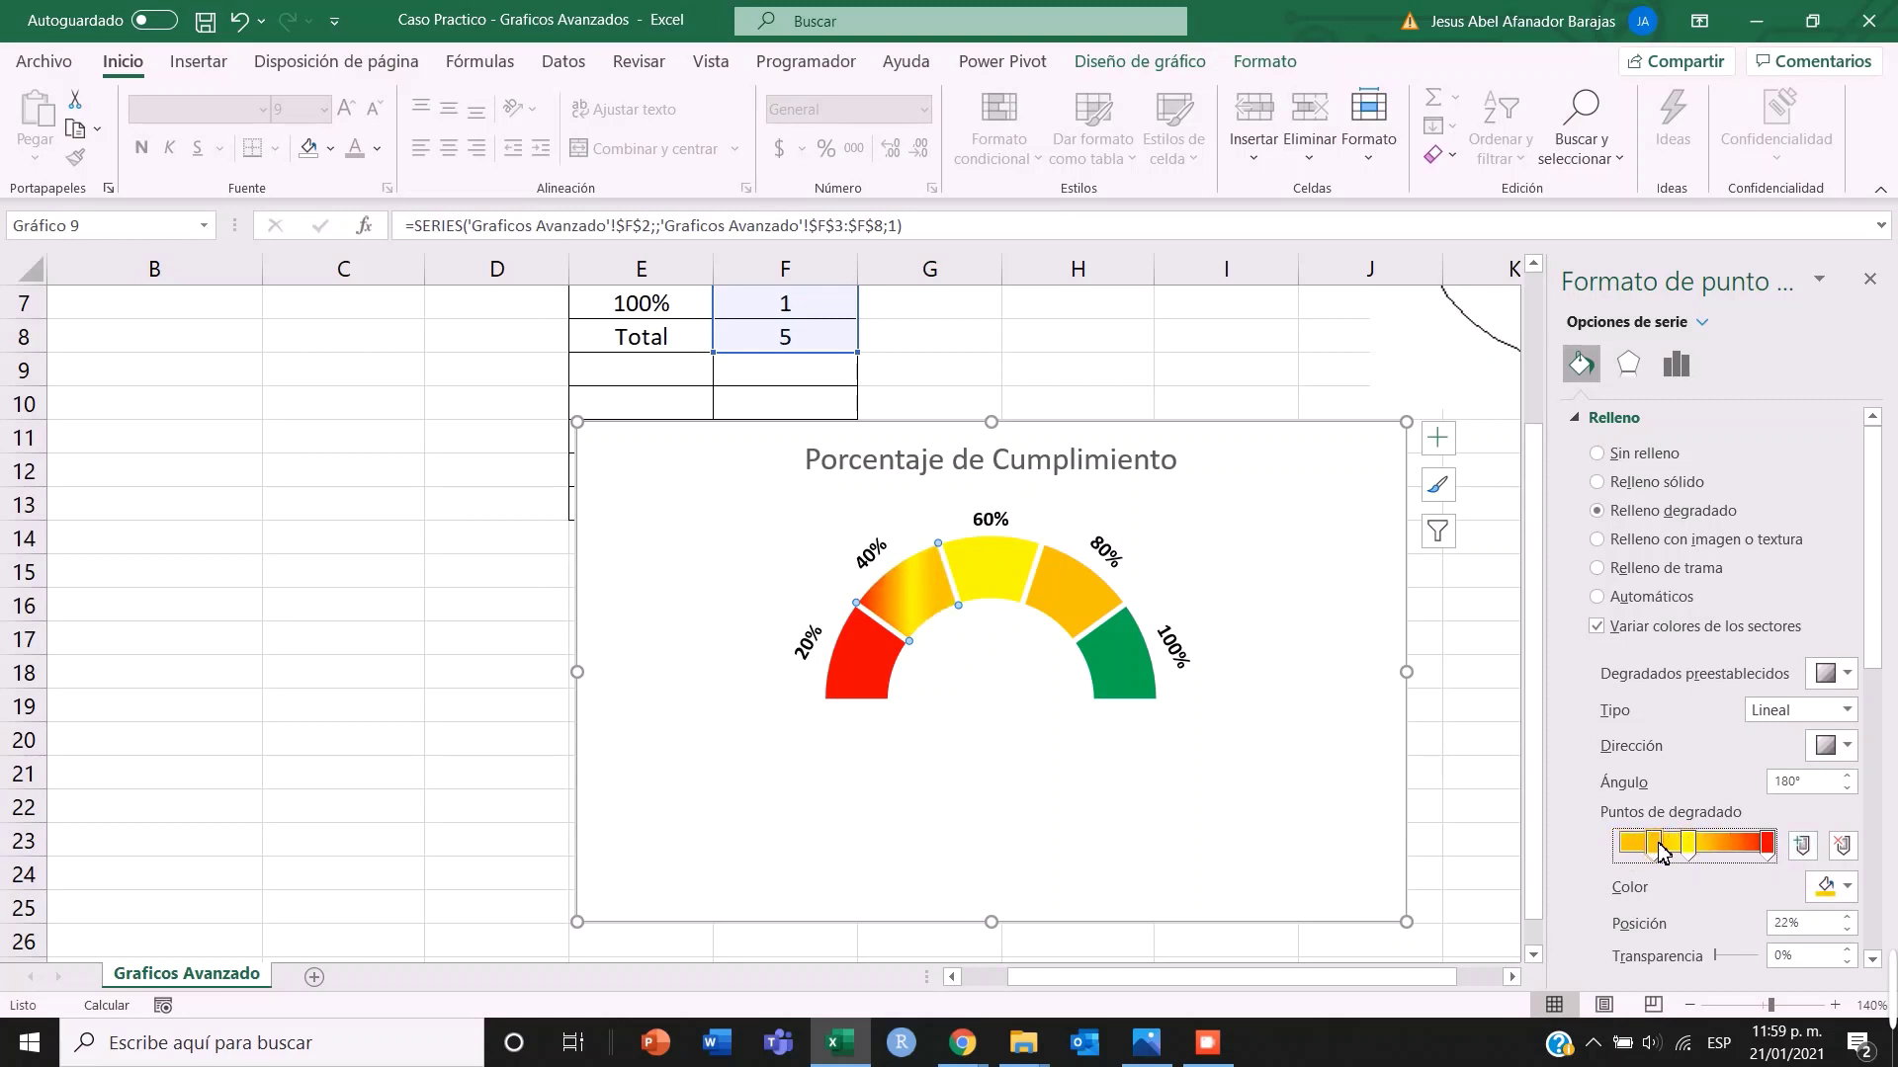
{"action": "left_click", "coordinate": [1835, 852]}
{"action": "left_click_drag", "start_coordinate": [1685, 854], "coordinate": [1647, 852]}
{"action": "left_click_drag", "start_coordinate": [1659, 856], "coordinate": [1618, 865]}
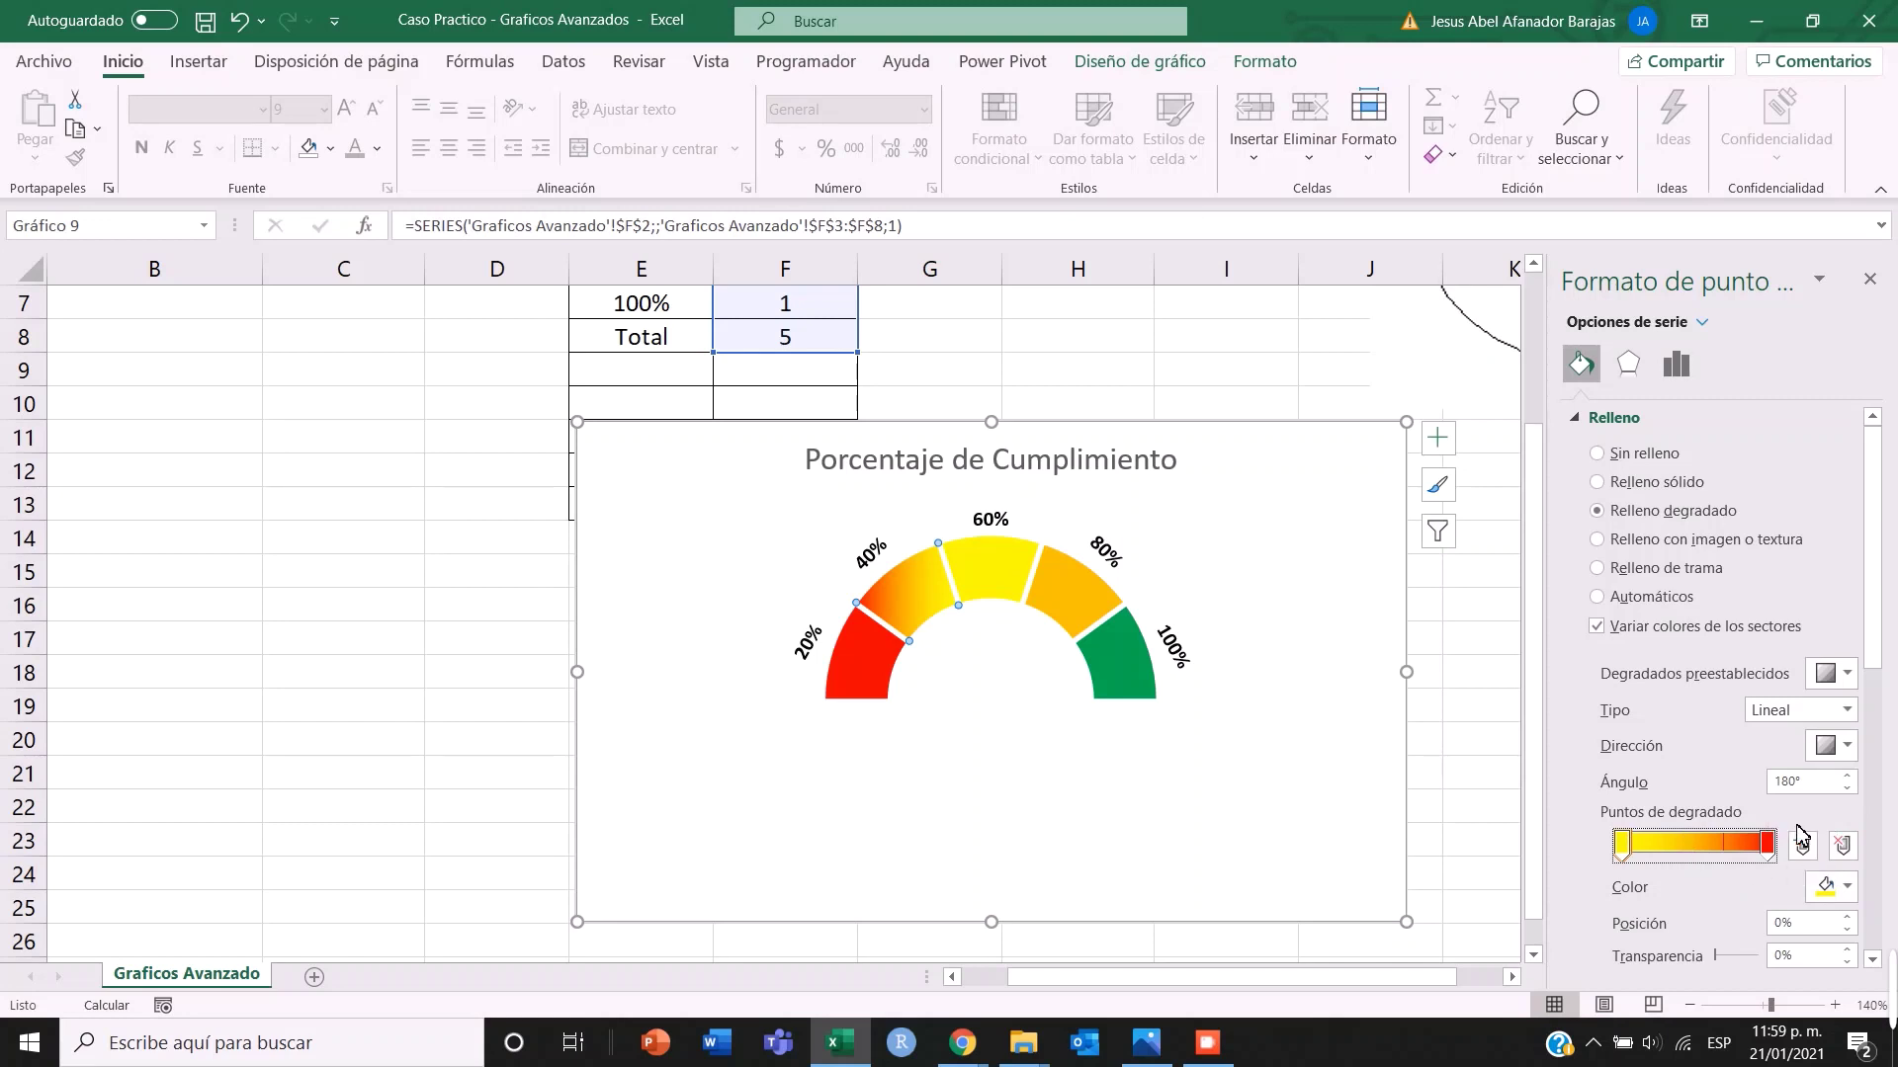
- Add a gradient stop at 50% between the yellow and red stops of the 40% segment's fill
{"action": "left_click", "coordinate": [1767, 846]}
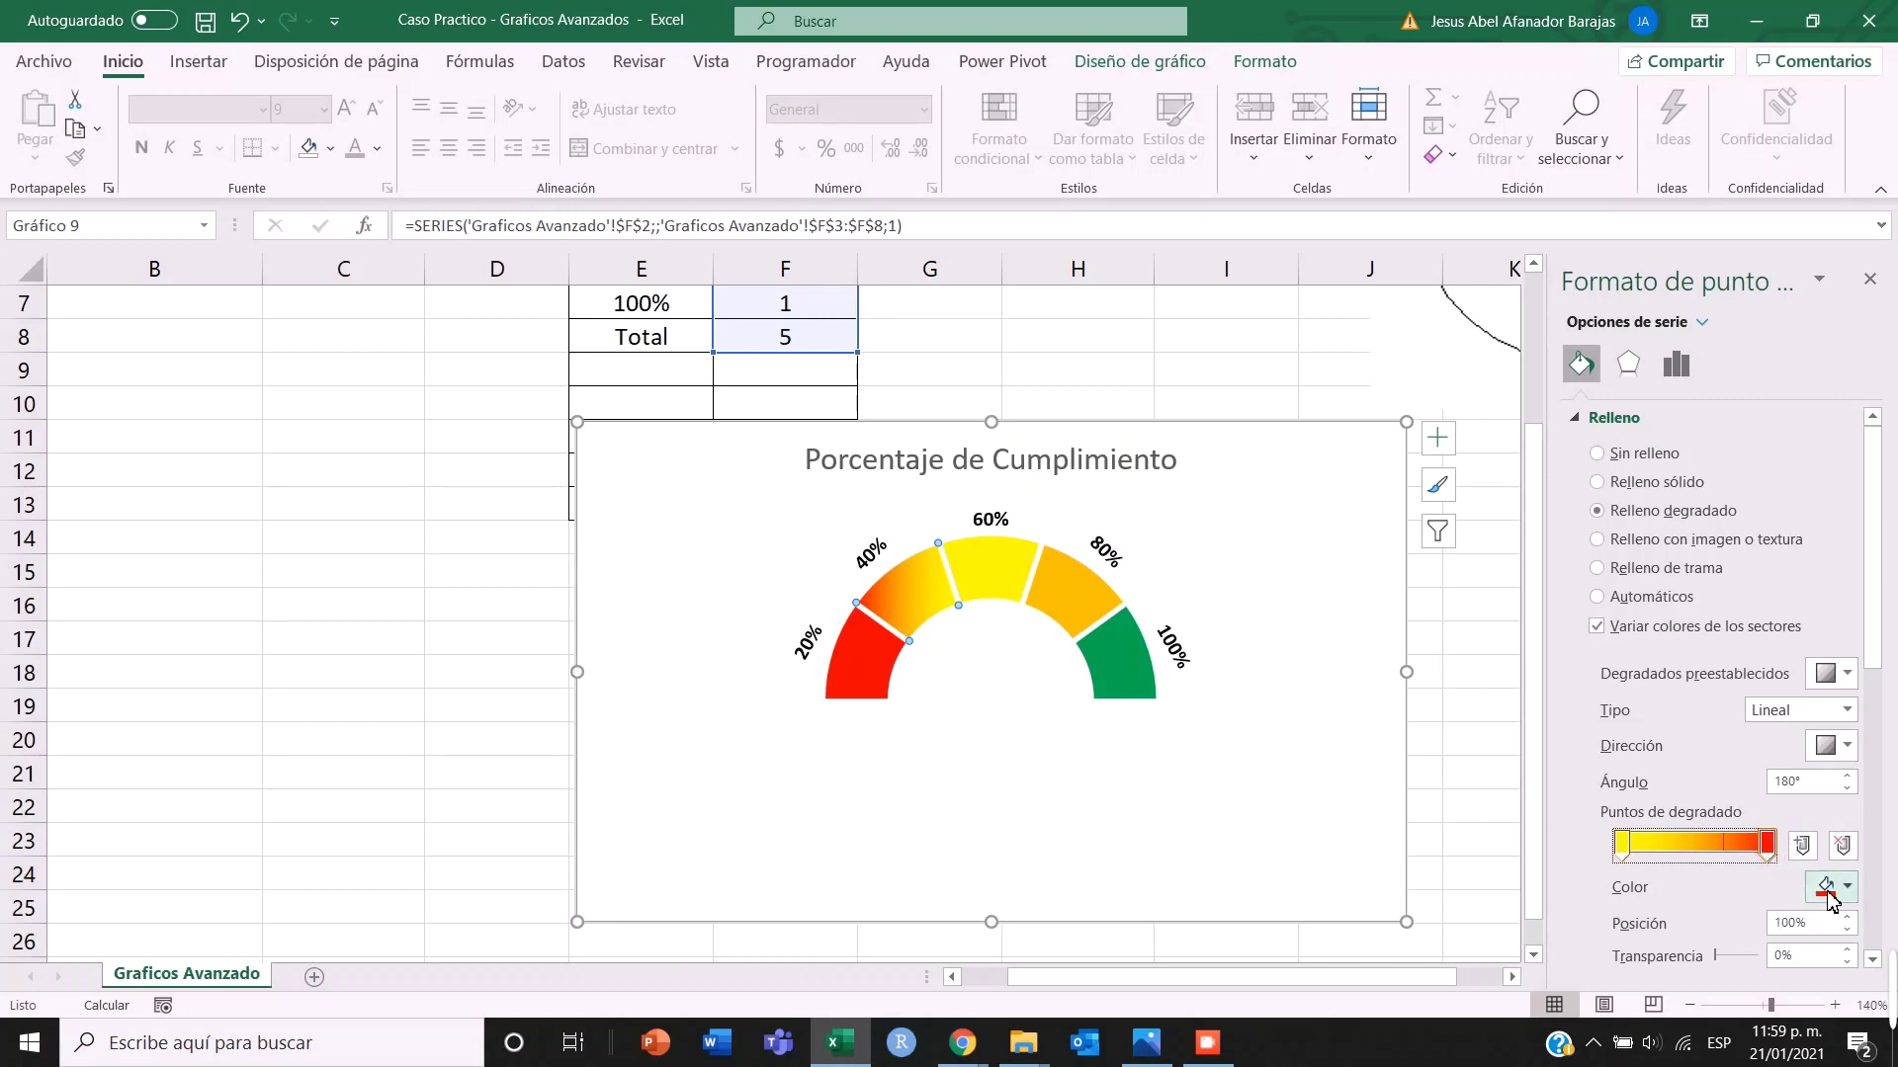
{"action": "left_click", "coordinate": [1810, 852]}
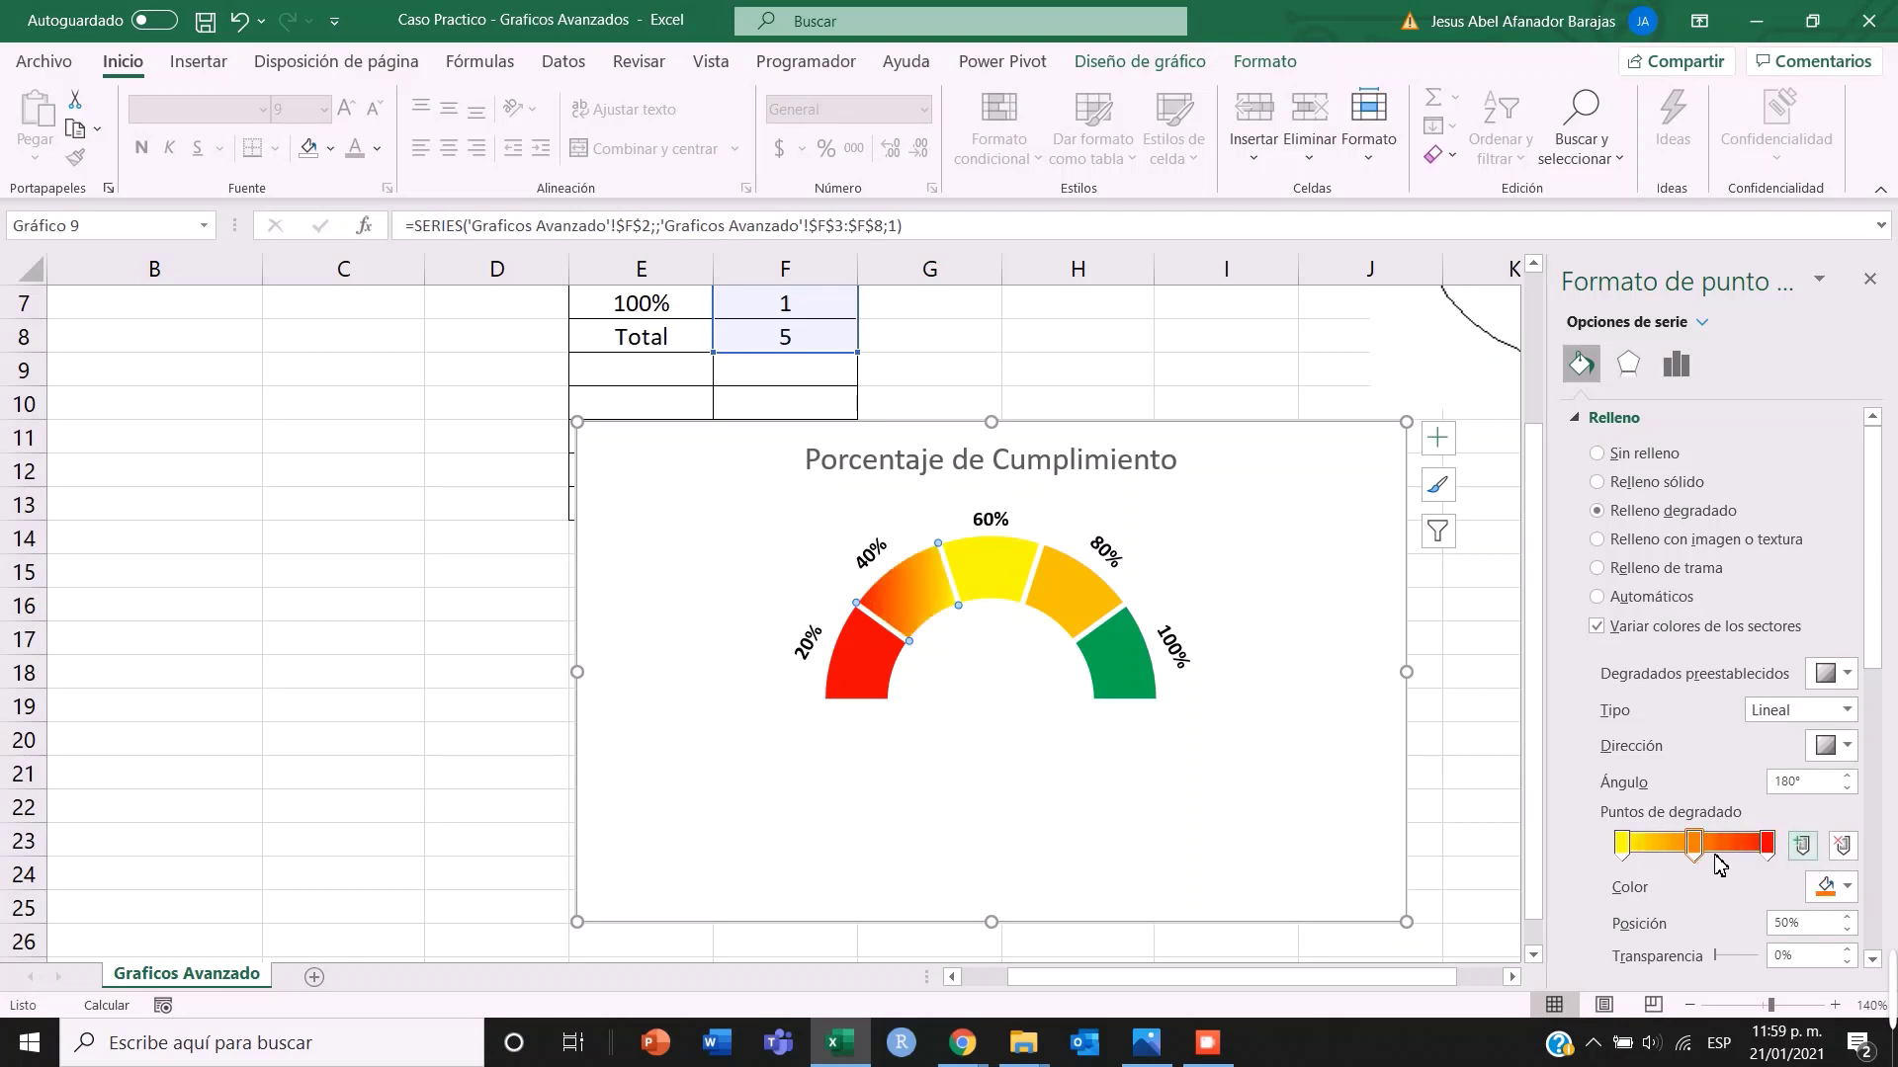
- Try light green on the 50% gradient stop of the 40% segment's fill and remove that stop
{"action": "left_click", "coordinate": [1837, 883]}
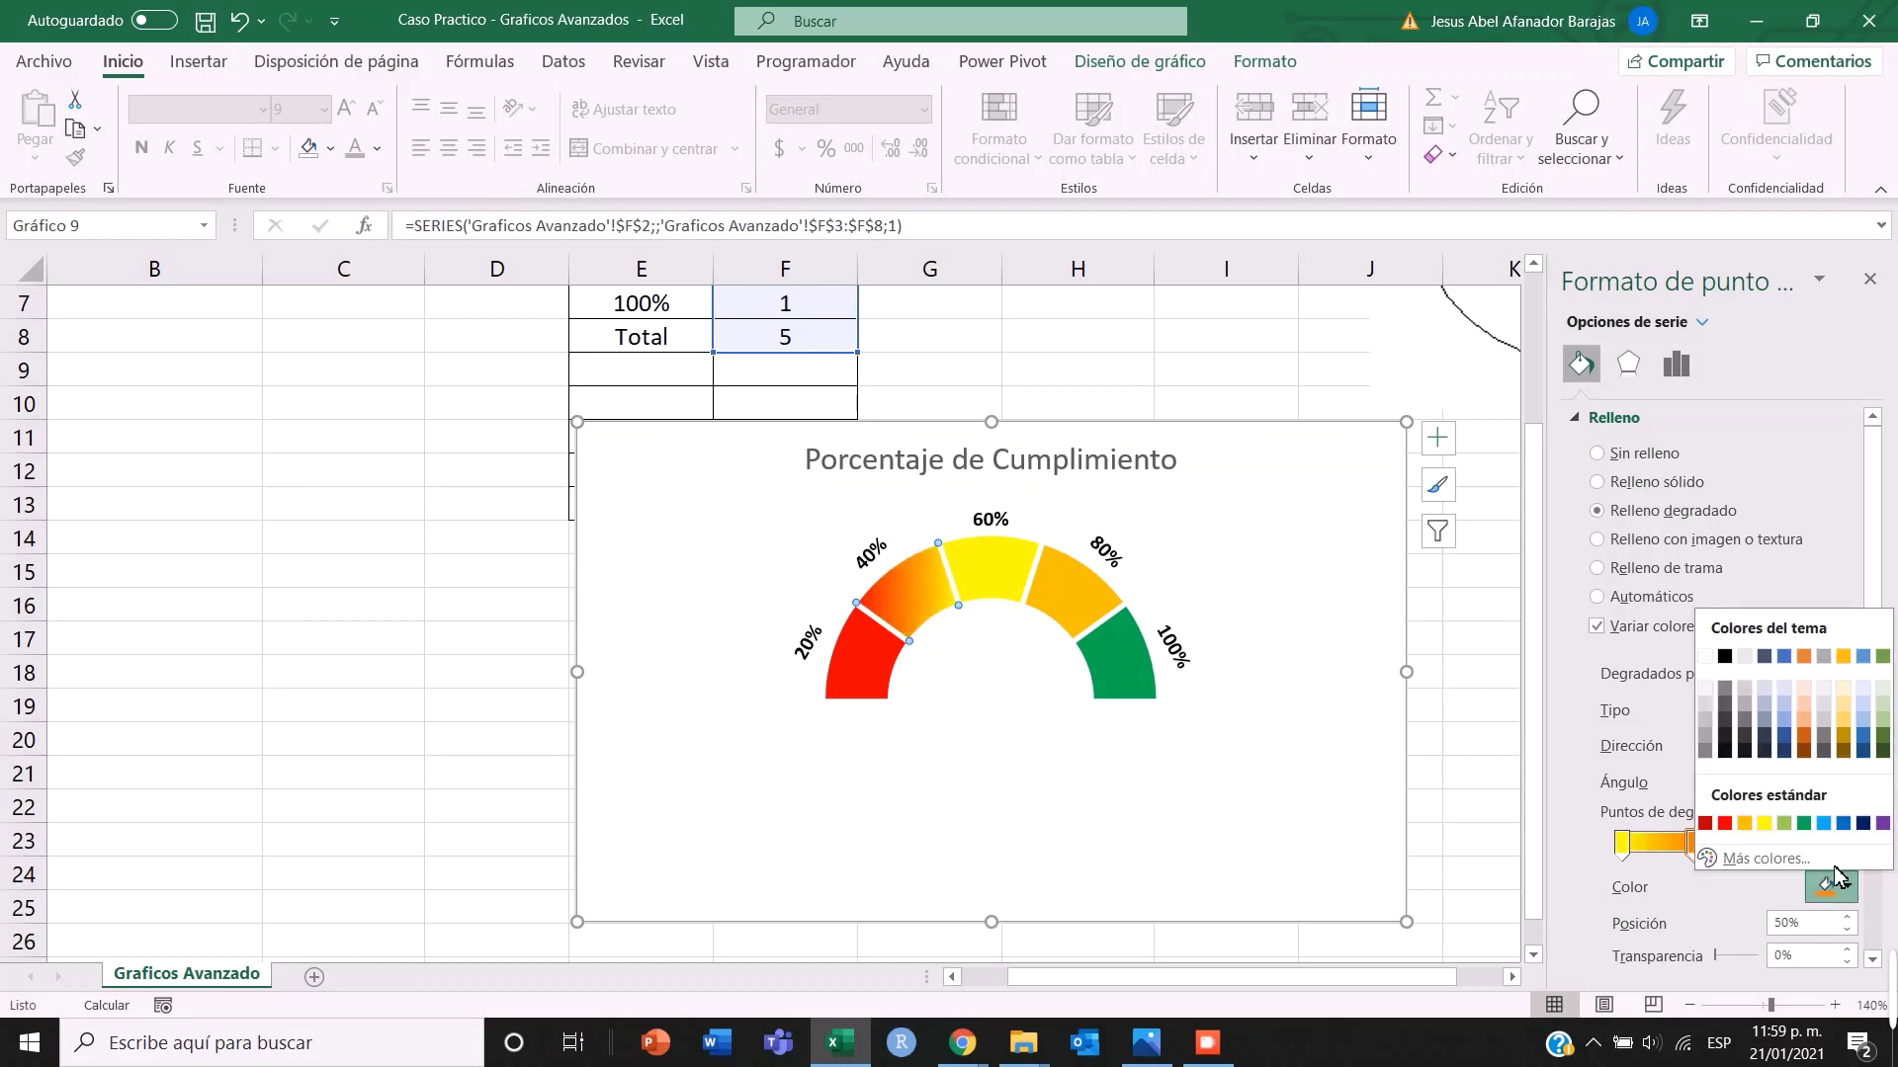
{"action": "left_click", "coordinate": [1784, 825]}
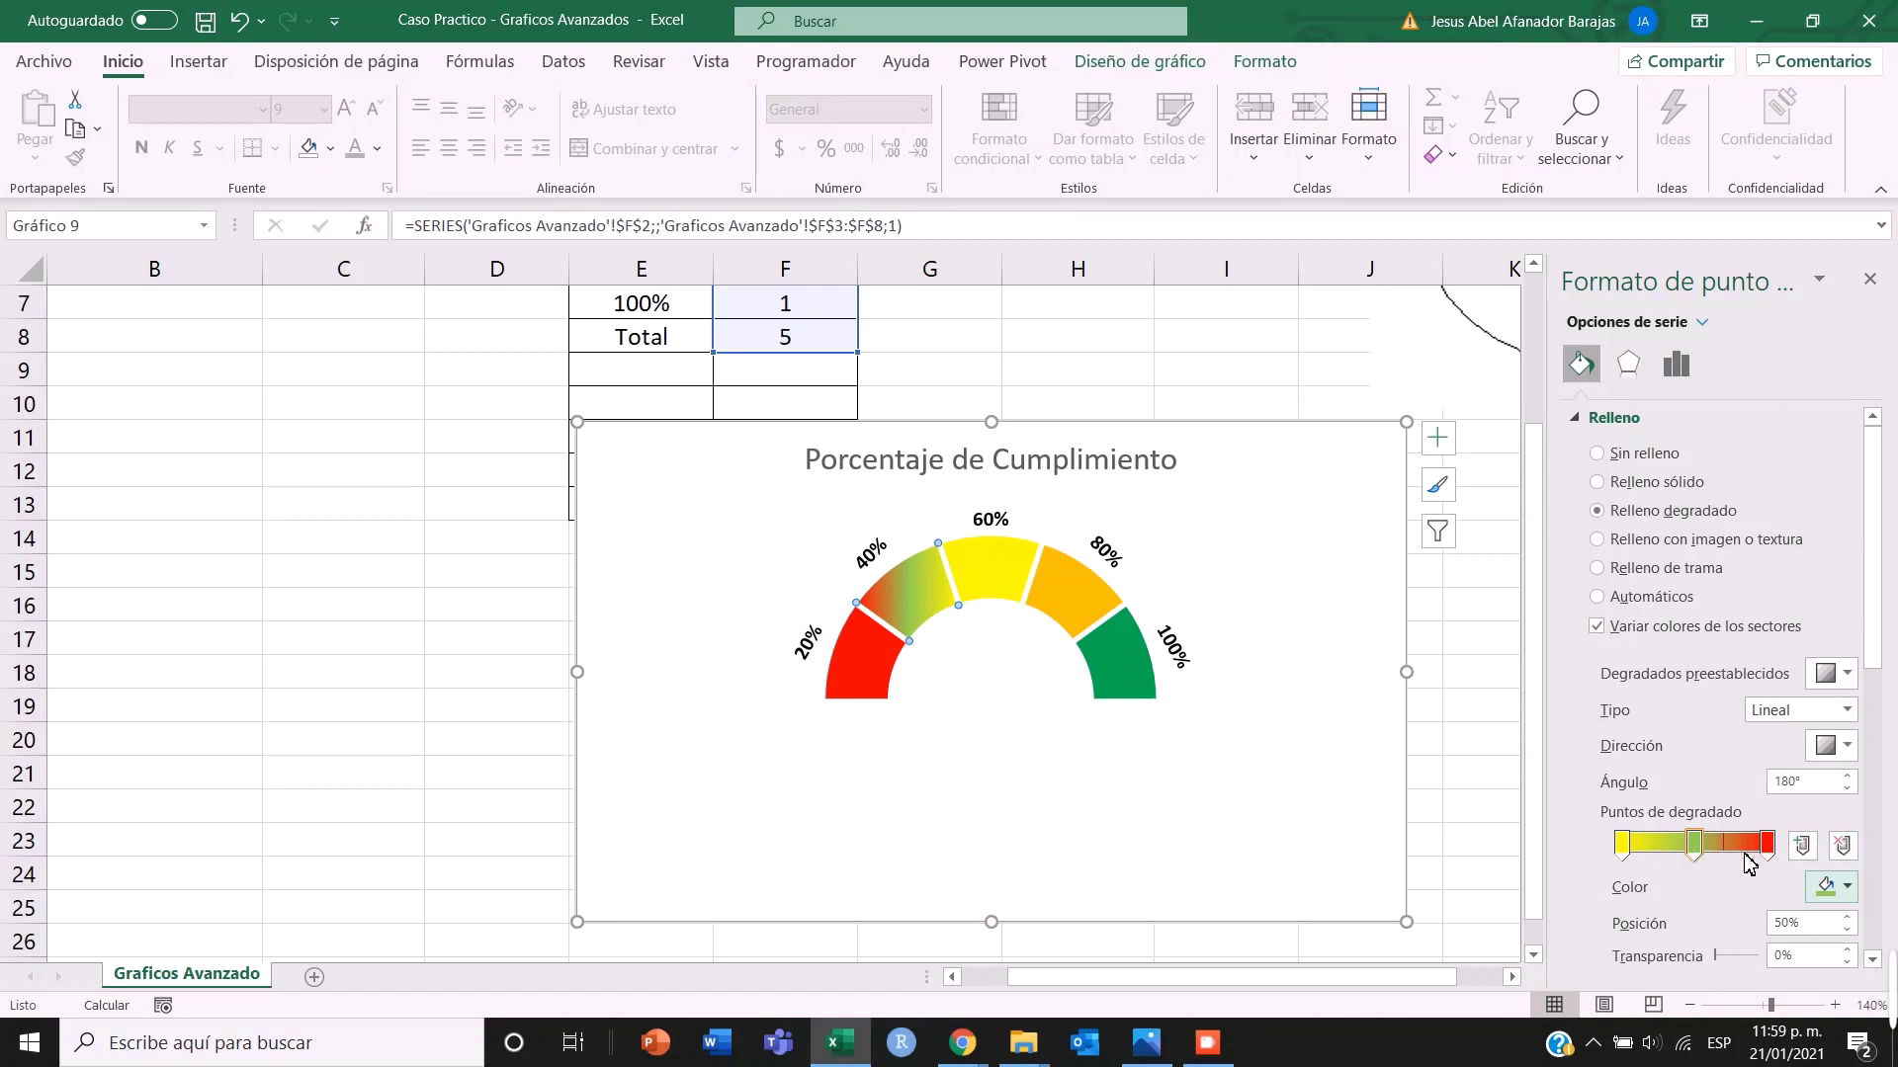
{"action": "left_click", "coordinate": [1842, 845]}
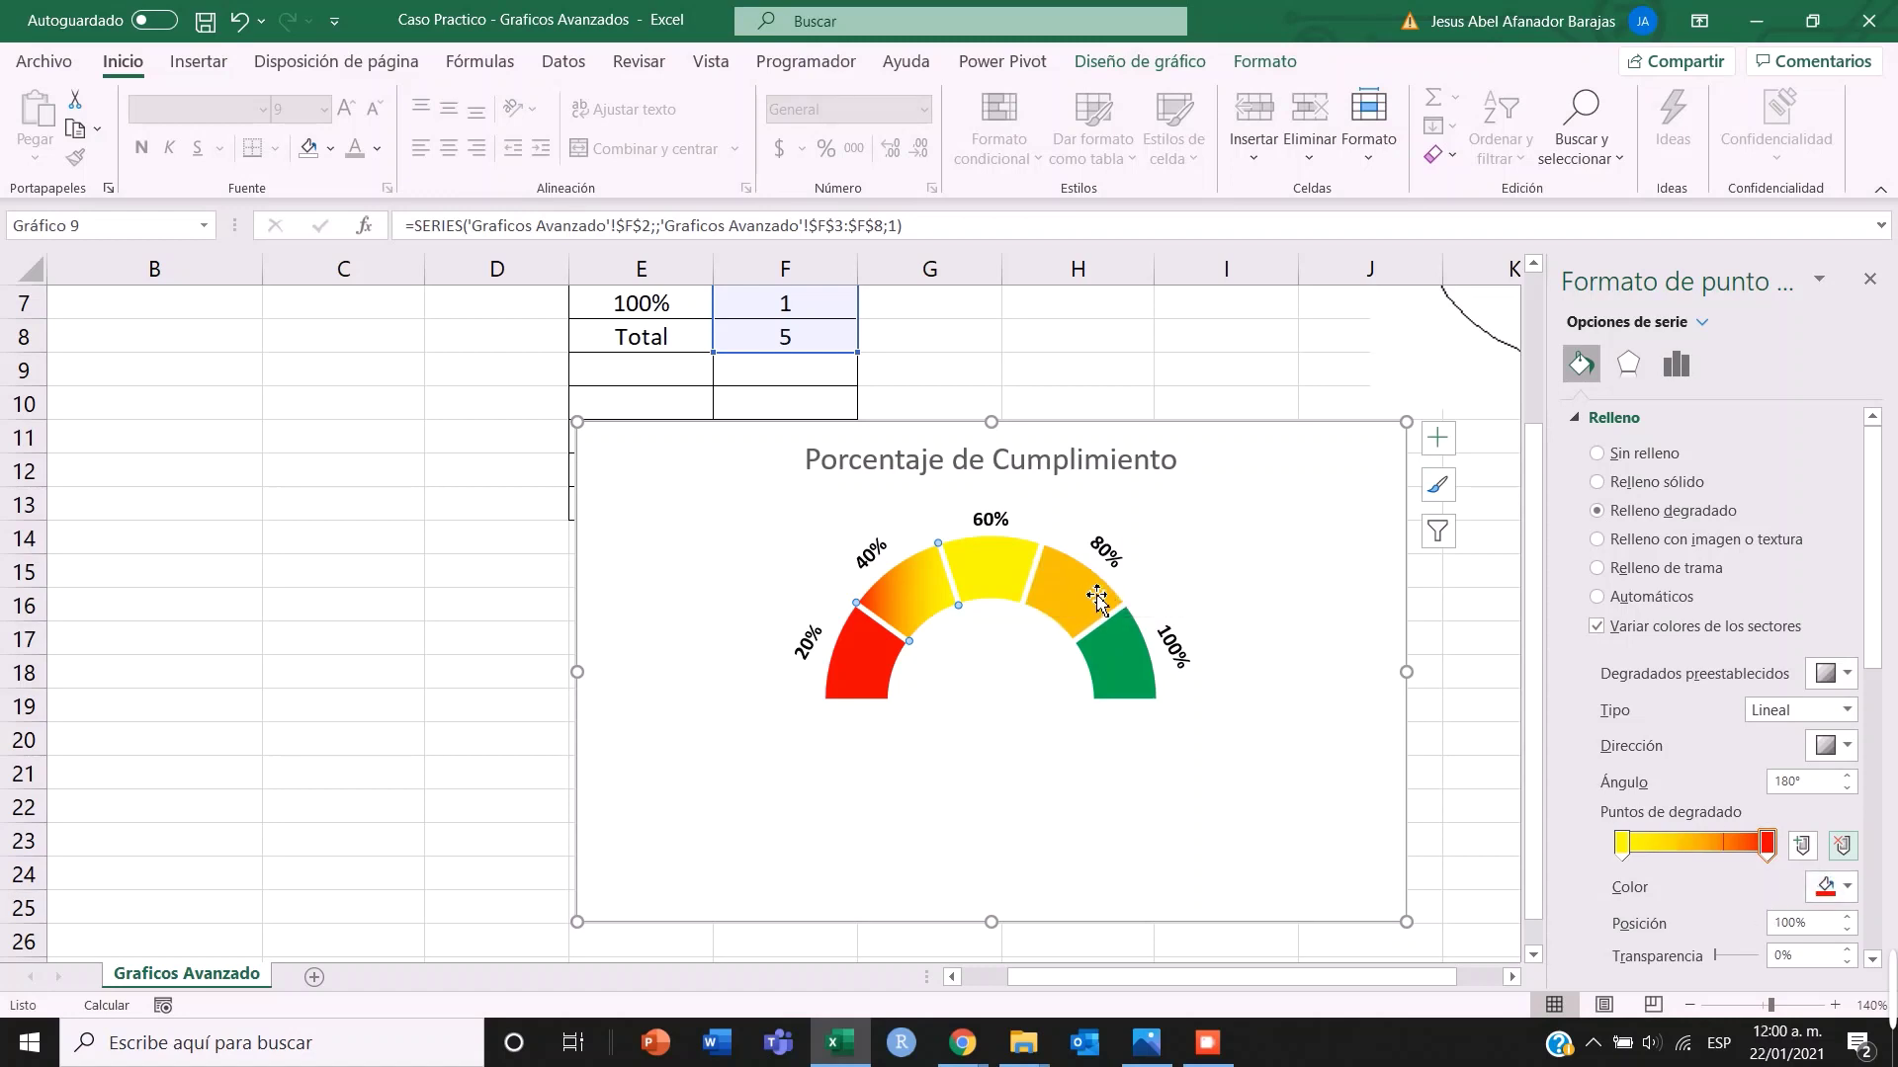
- Apply a gradient fill to the 80% segment, setting its 100% stop to yellow and its 0% stop to green
{"action": "left_click", "coordinate": [1087, 598]}
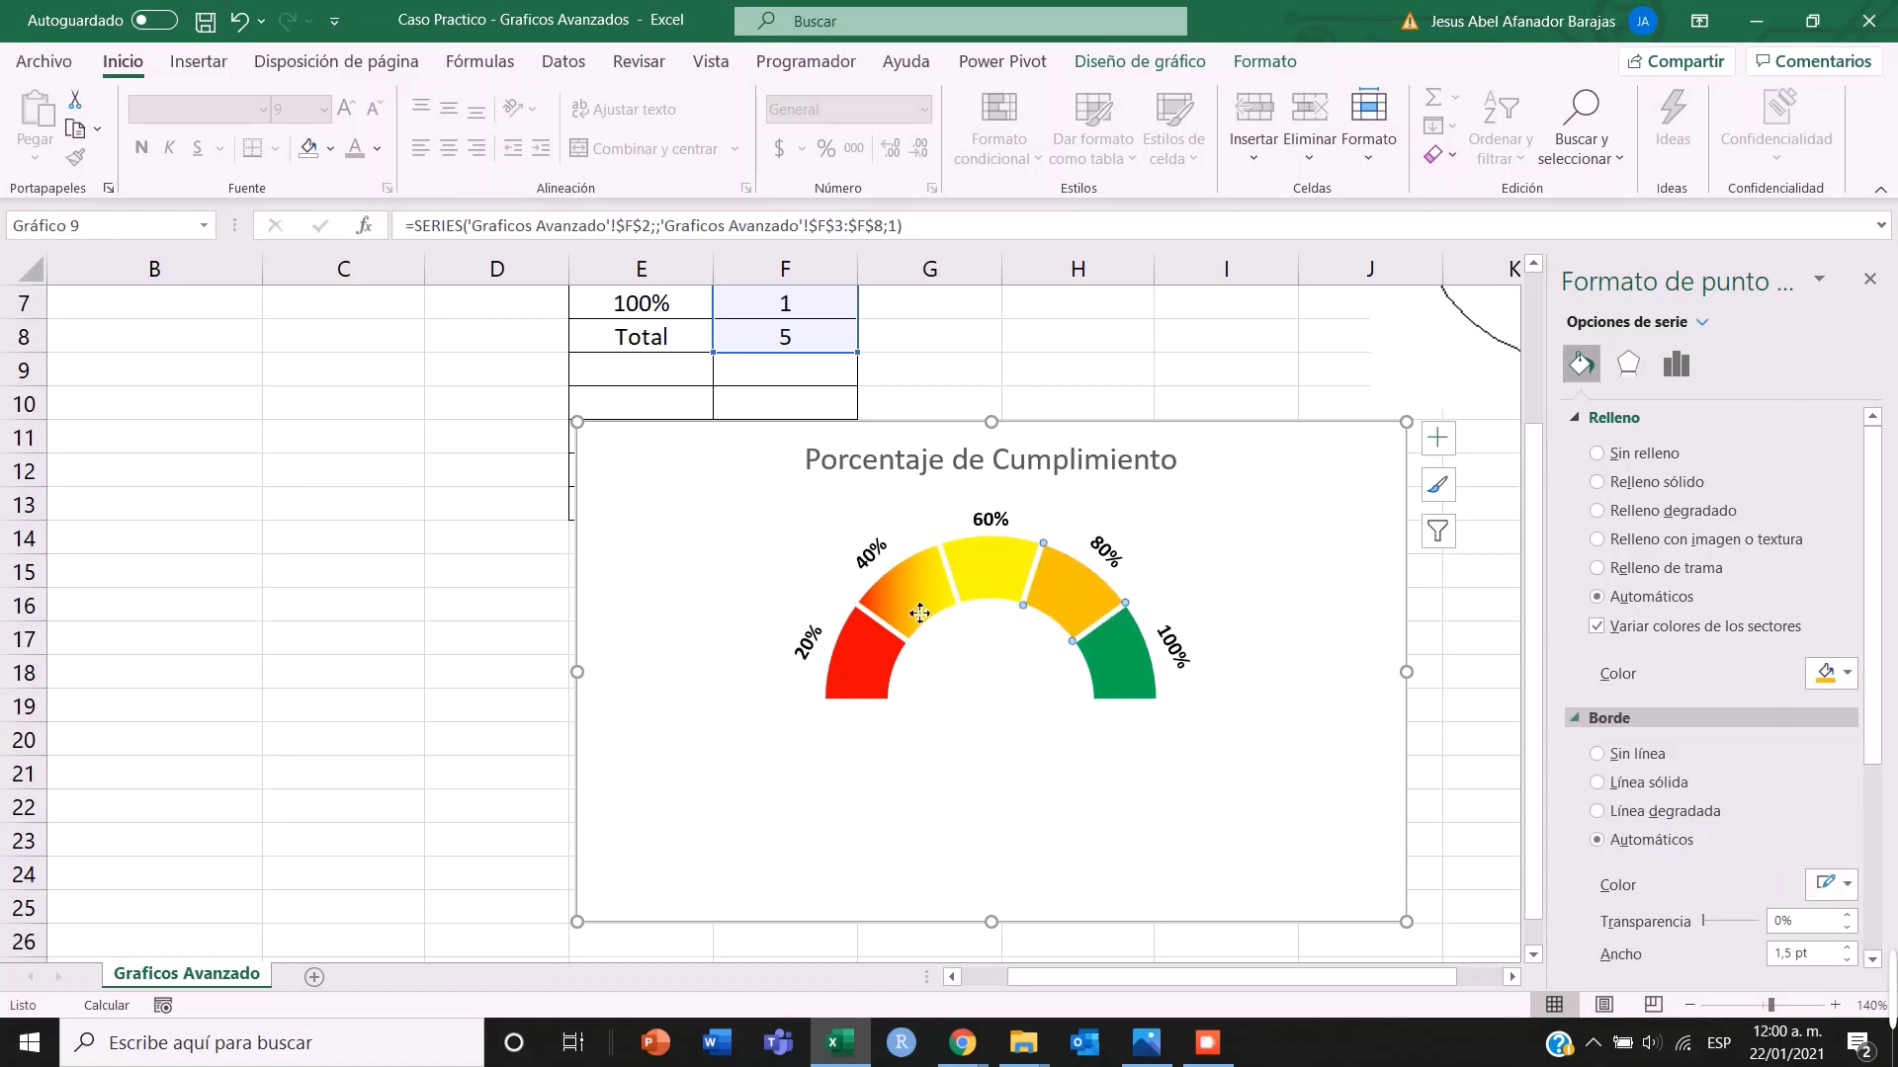
{"action": "left_click", "coordinate": [1598, 510]}
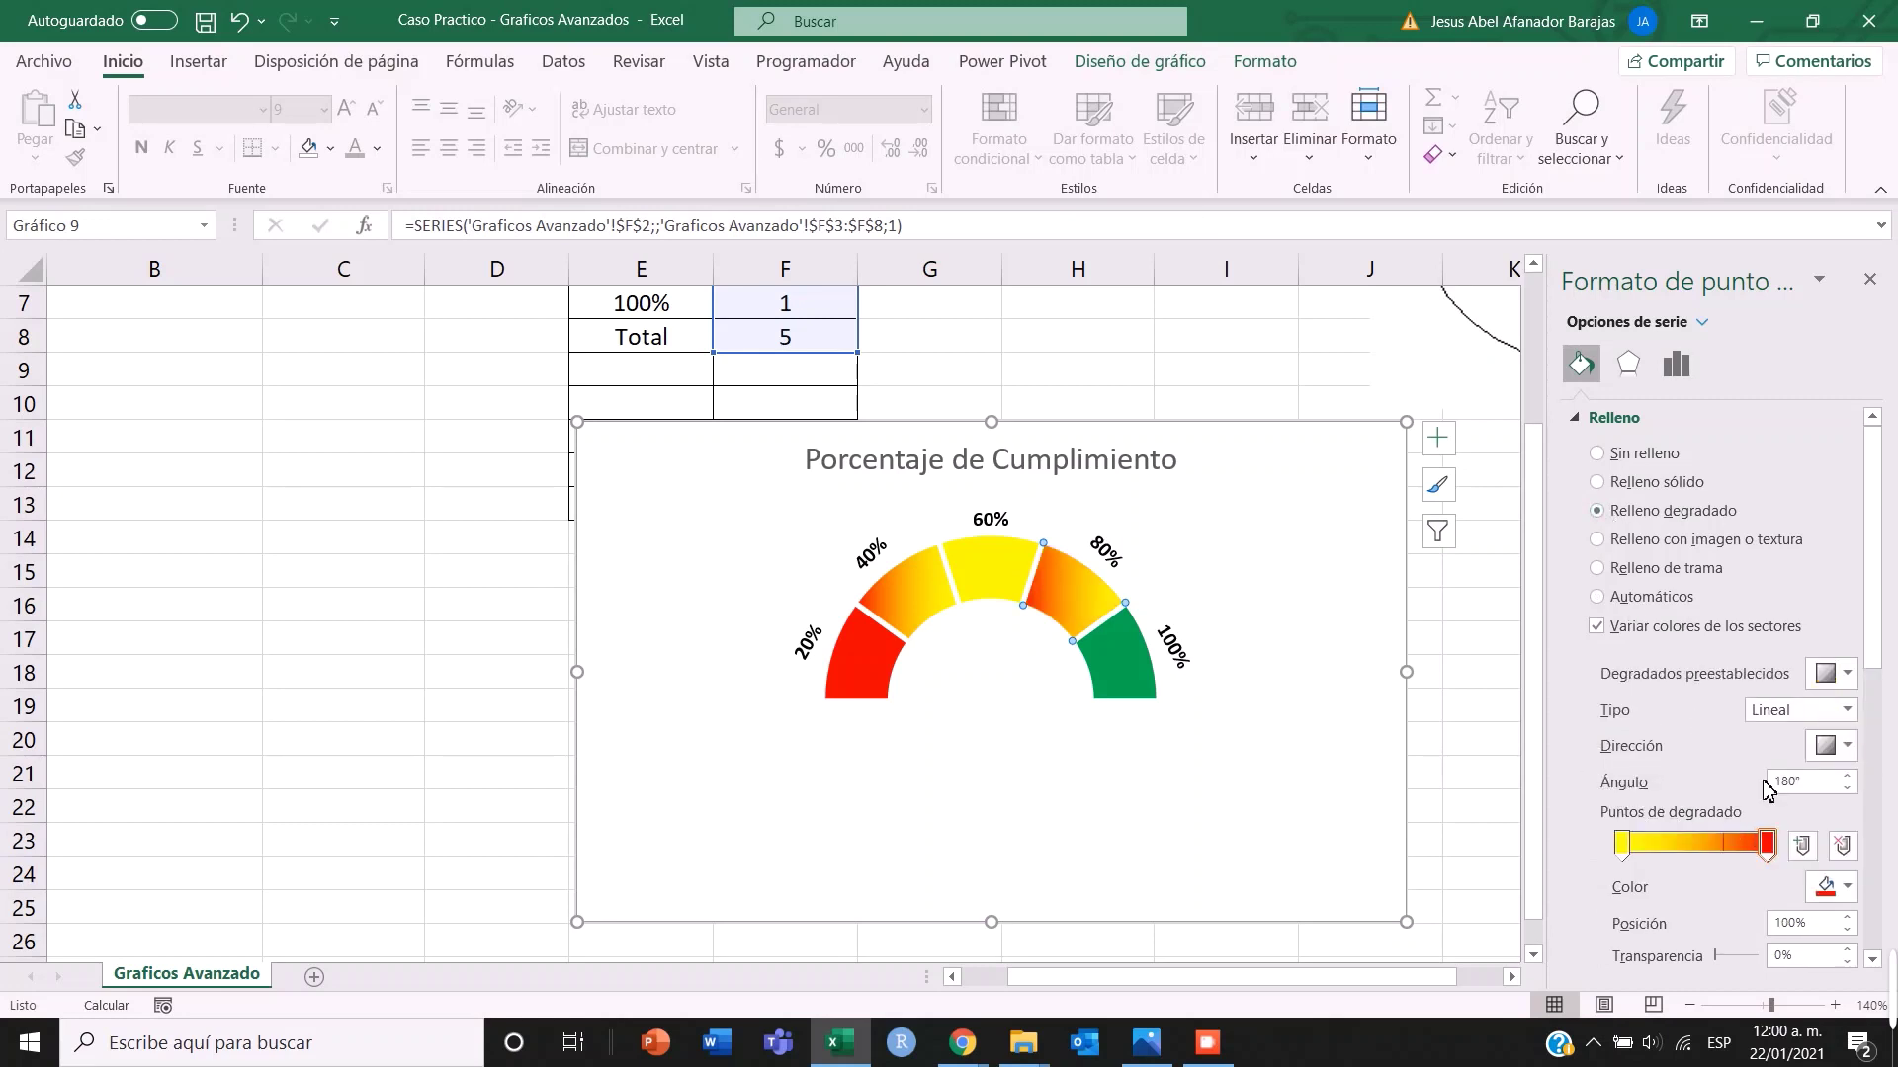
{"action": "left_click", "coordinate": [1767, 846]}
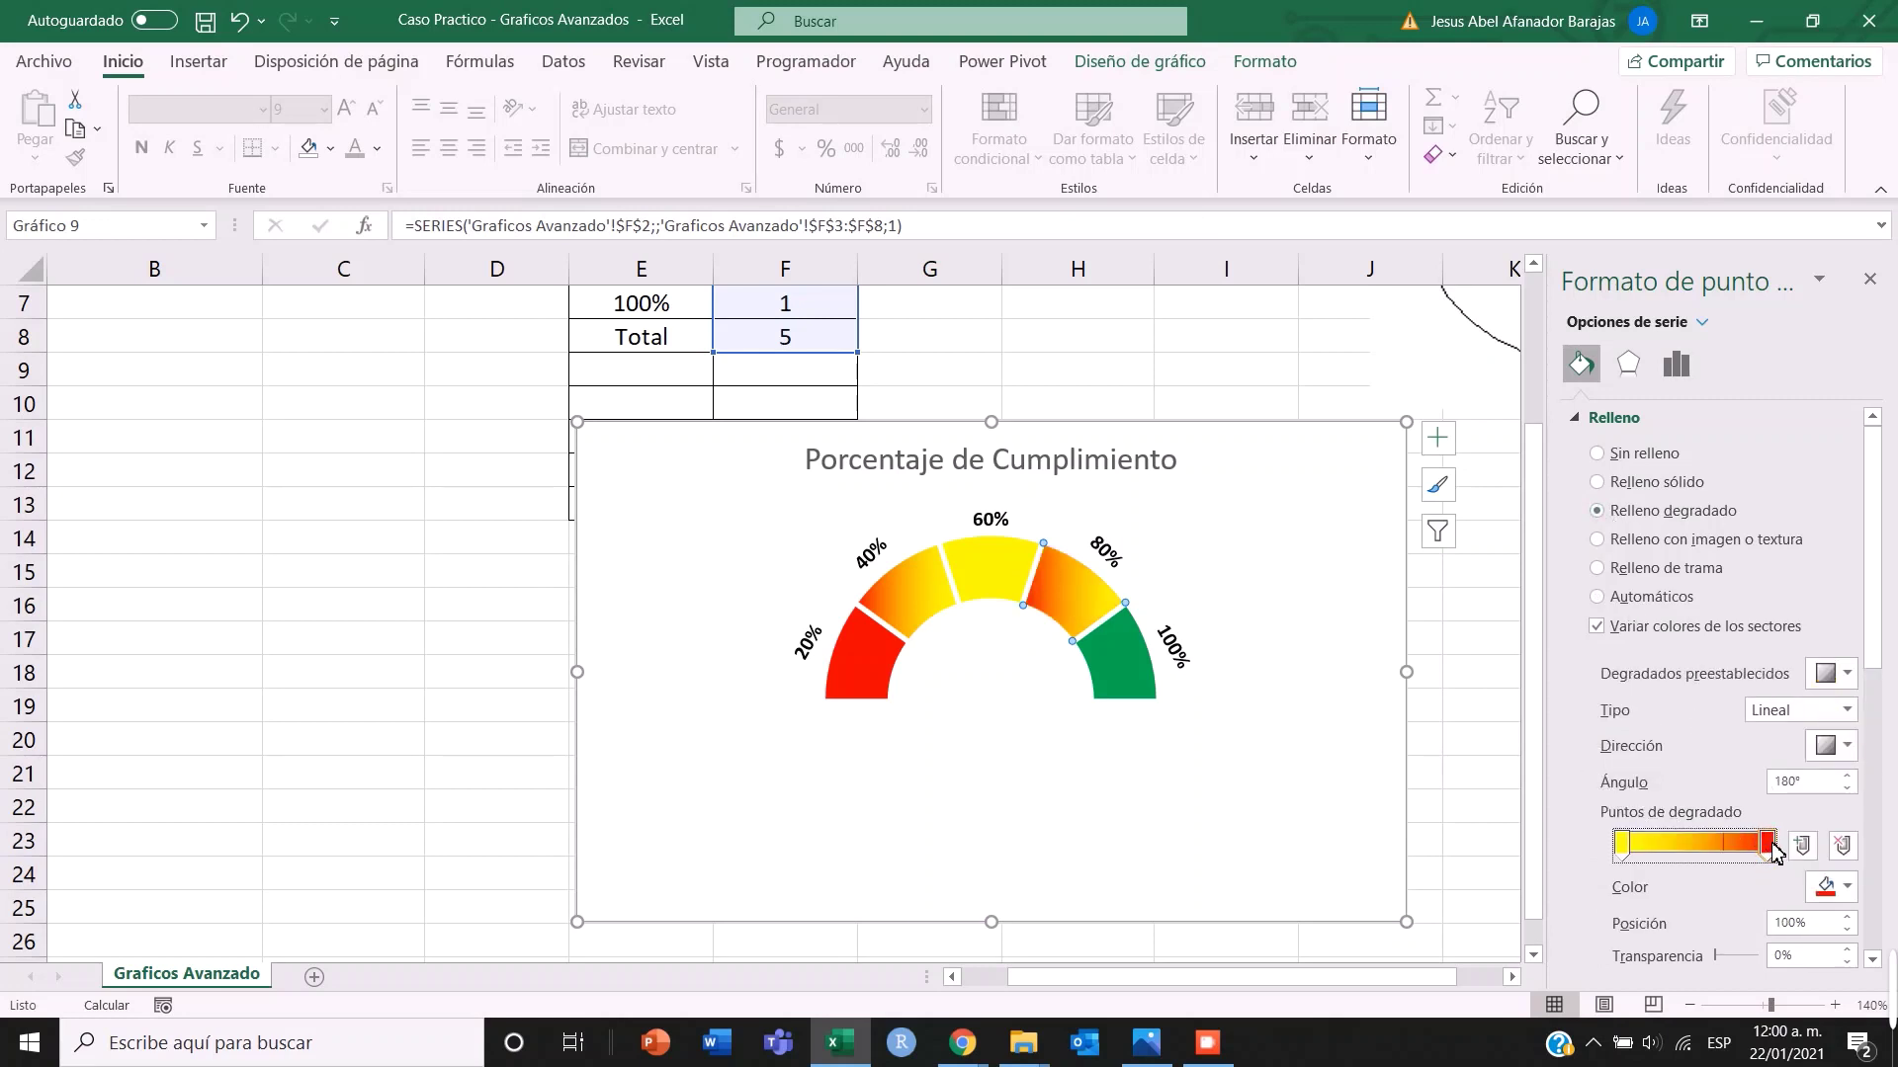
{"action": "left_click", "coordinate": [1844, 886]}
{"action": "left_click", "coordinate": [1749, 829]}
{"action": "left_click", "coordinate": [1631, 842]}
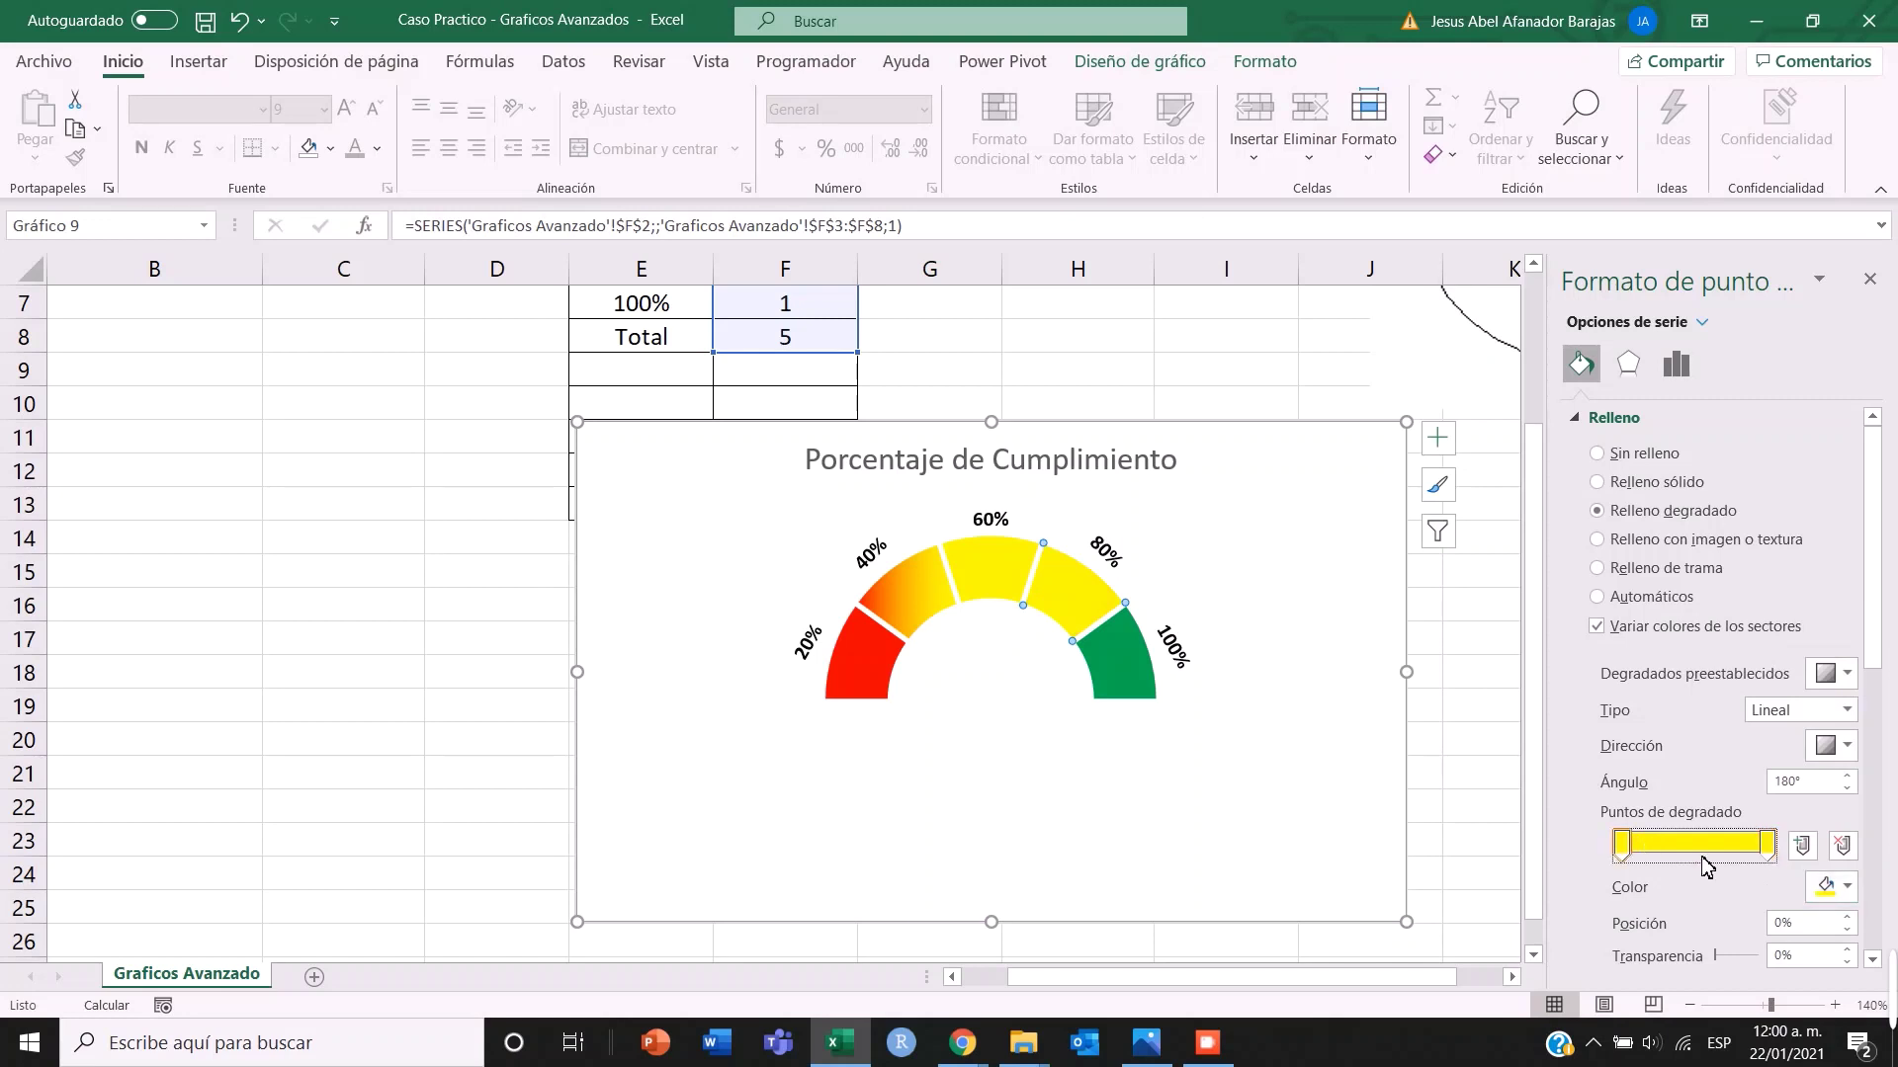
{"action": "left_click", "coordinate": [1846, 887]}
{"action": "left_click", "coordinate": [1802, 824]}
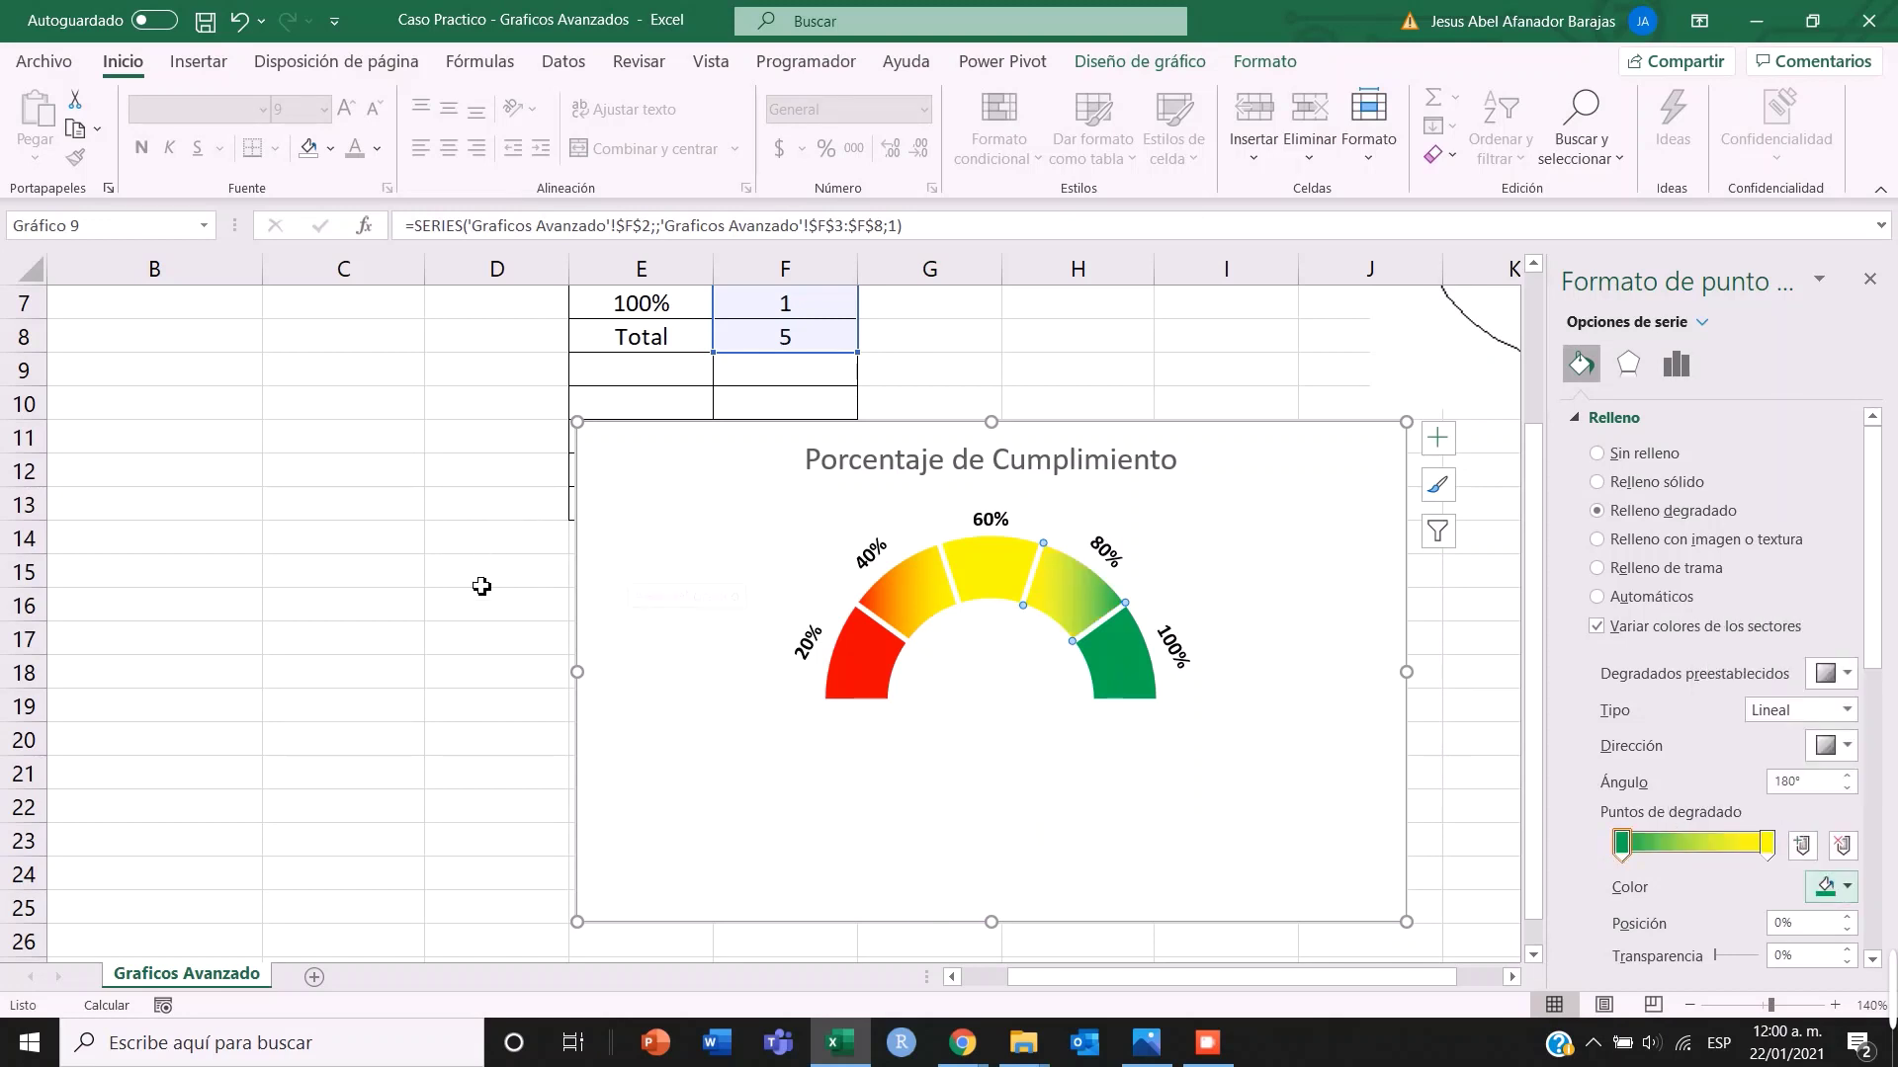
{"action": "left_click", "coordinate": [1226, 379]}
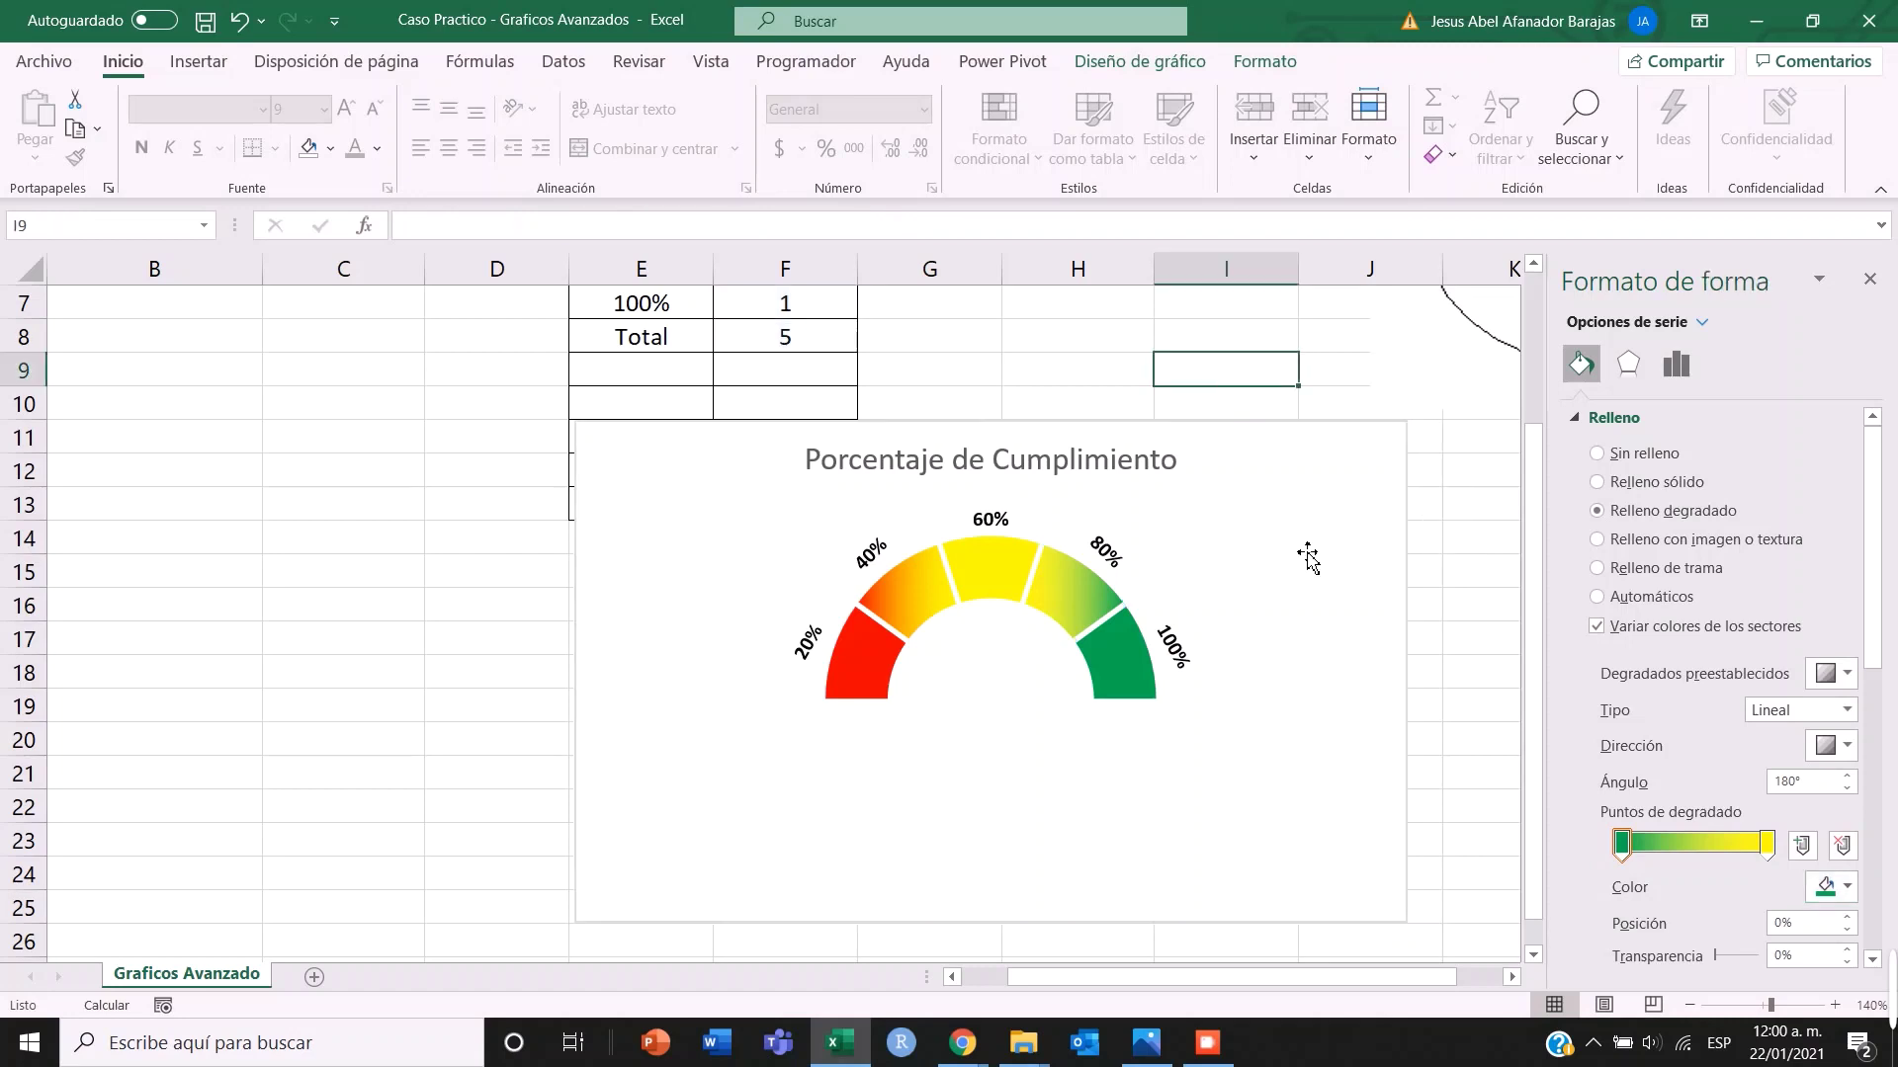
{"action": "left_click", "coordinate": [1364, 622]}
{"action": "left_click", "coordinate": [1488, 751]}
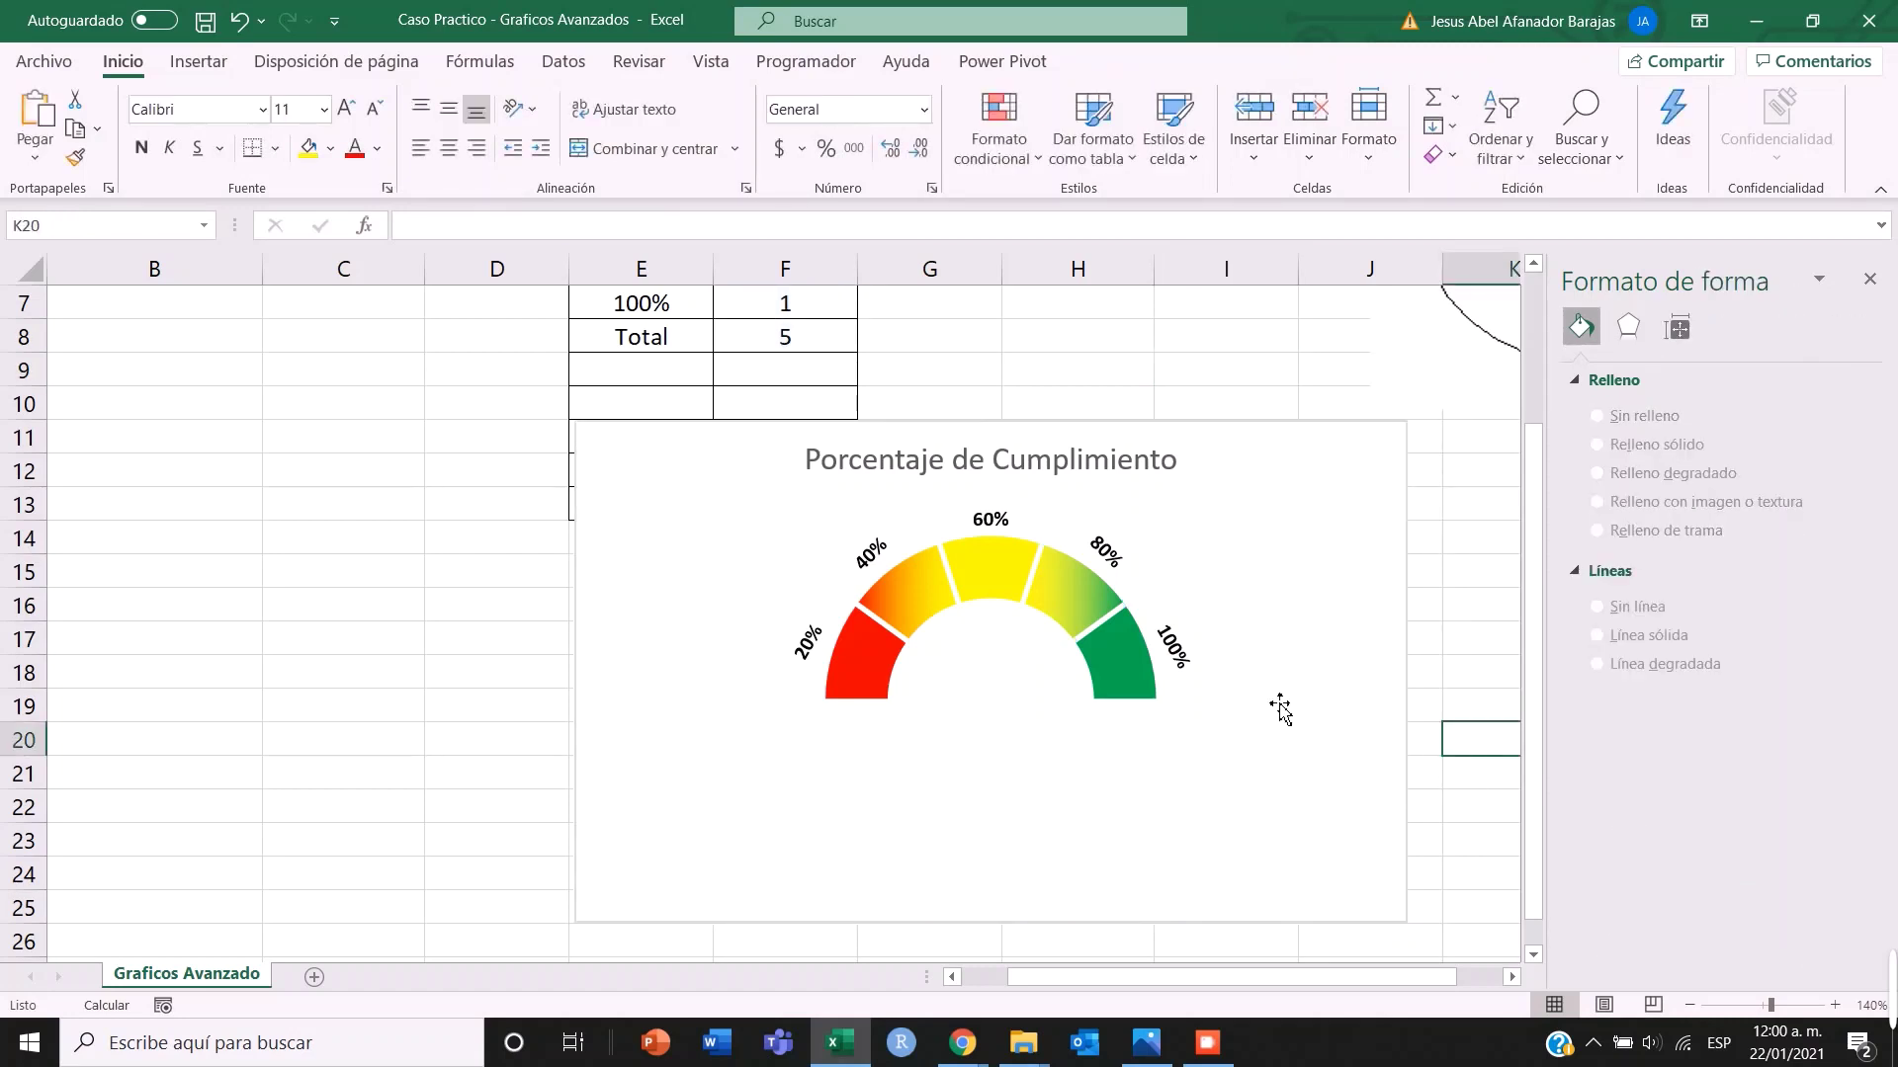
{"action": "scroll", "coordinate": [1279, 707], "scroll_direction": "down", "scroll_amount": 1}
{"action": "scroll", "coordinate": [1279, 710], "scroll_direction": "up", "scroll_amount": 1}
- Open the data source selection for the Porcentaje de Cumplimiento chart
{"action": "mouse_move", "coordinate": [898, 704]}
{"action": "left_click", "coordinate": [1306, 431]}
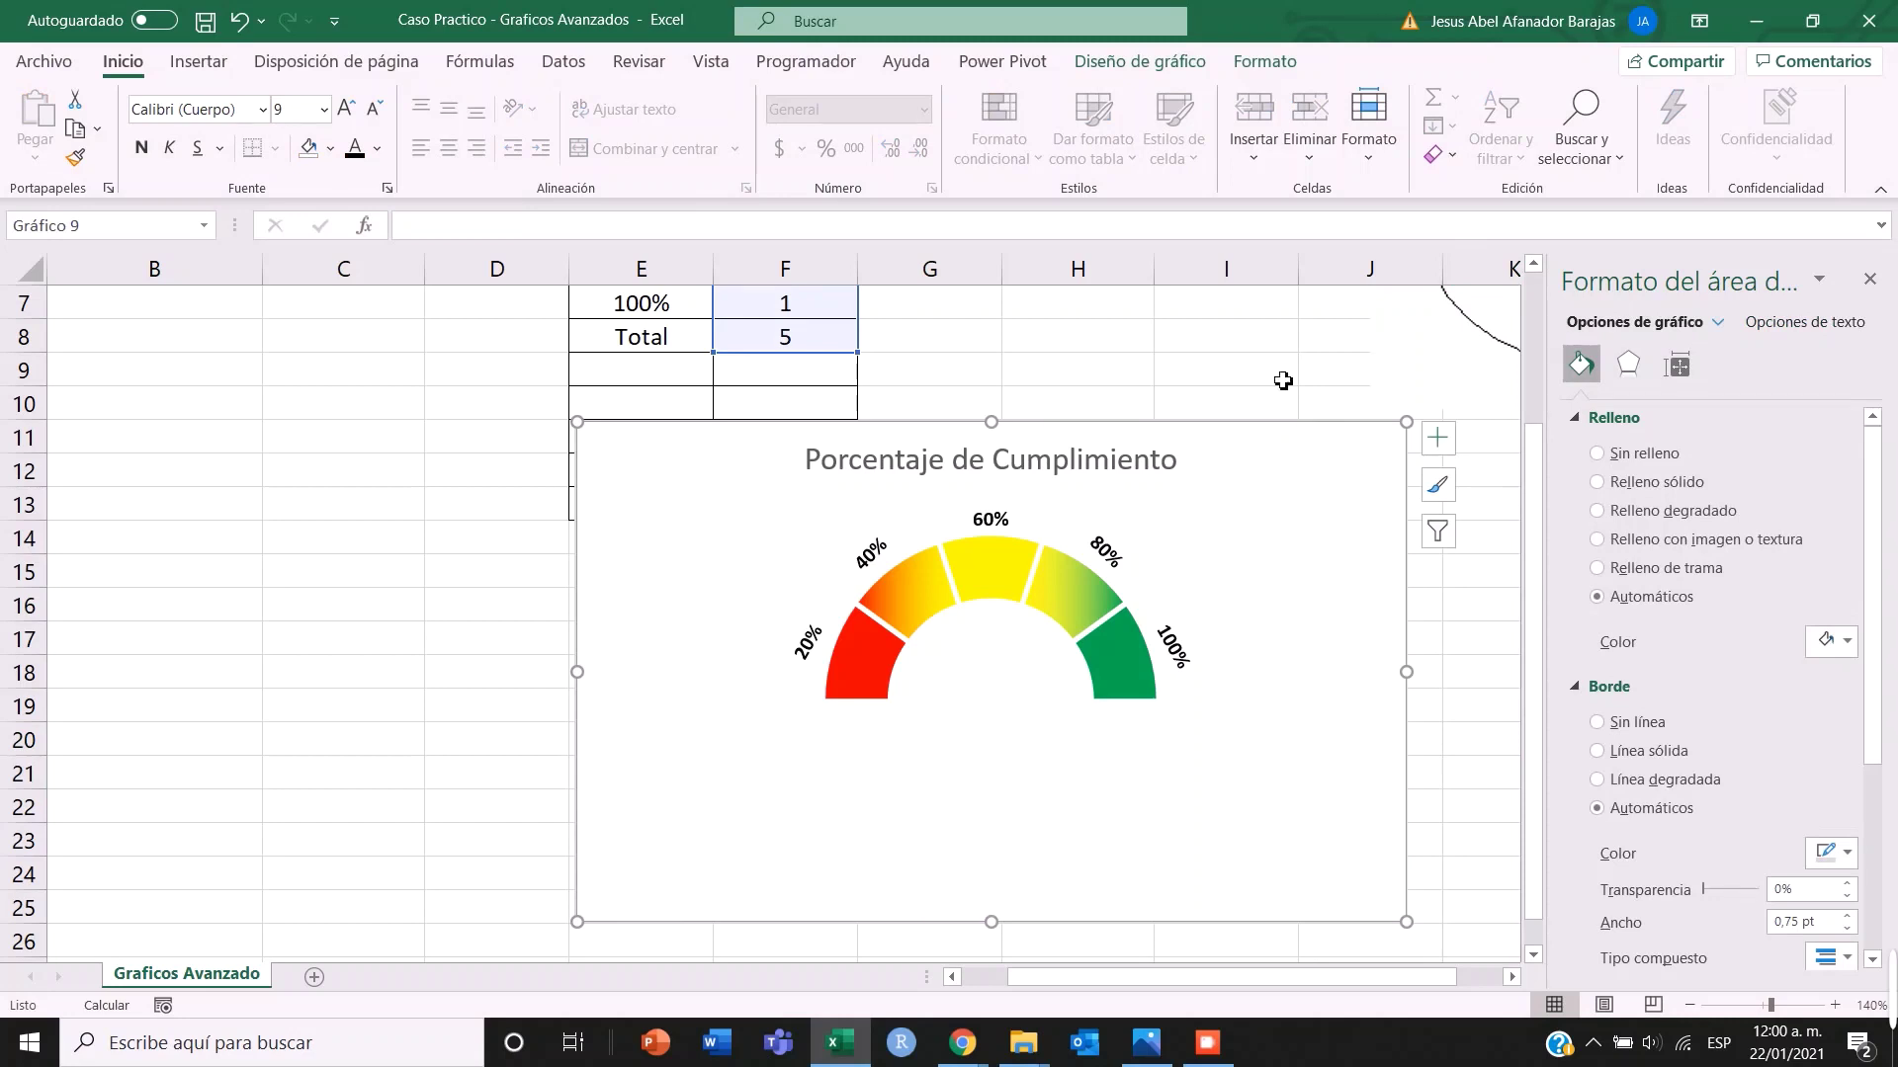
{"action": "scroll", "coordinate": [1025, 786], "scroll_direction": "down", "scroll_amount": 1}
{"action": "scroll", "coordinate": [1028, 778], "scroll_direction": "up", "scroll_amount": 3}
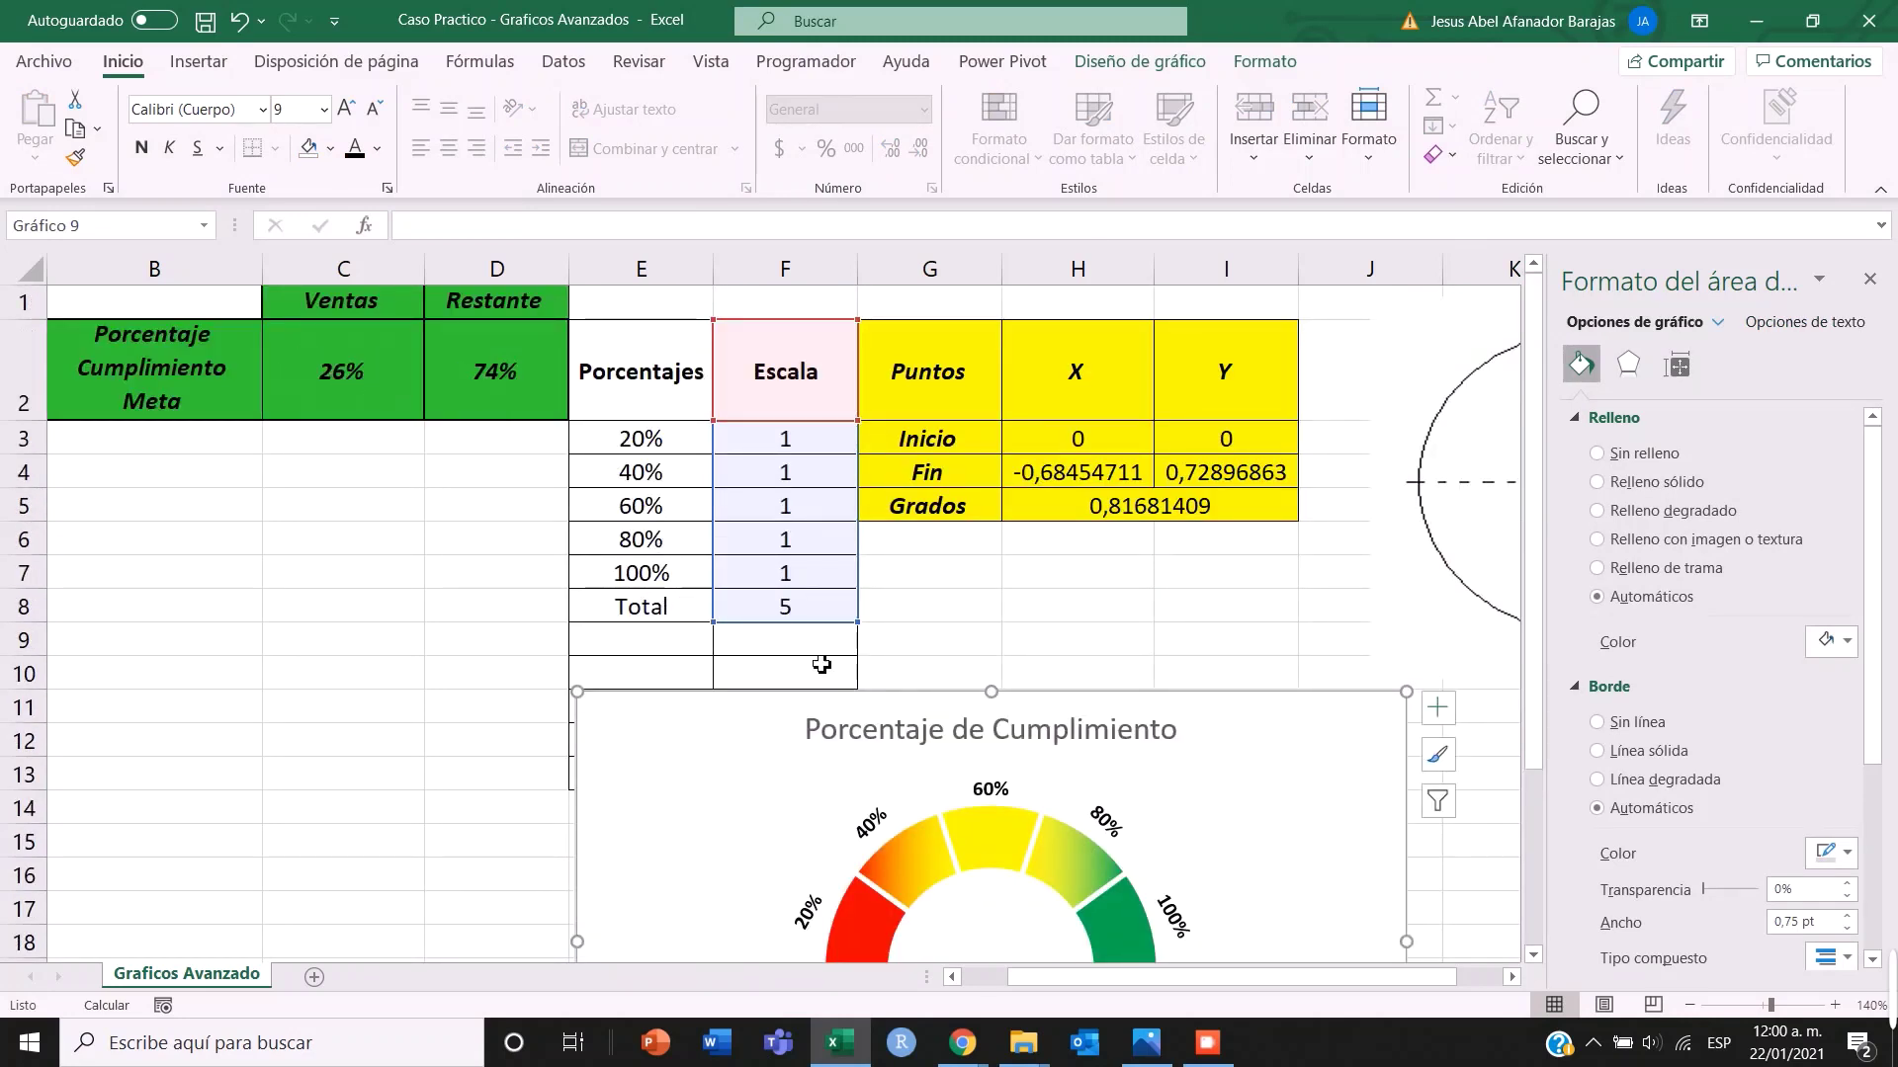
{"action": "scroll", "coordinate": [822, 665], "scroll_direction": "down", "scroll_amount": 1}
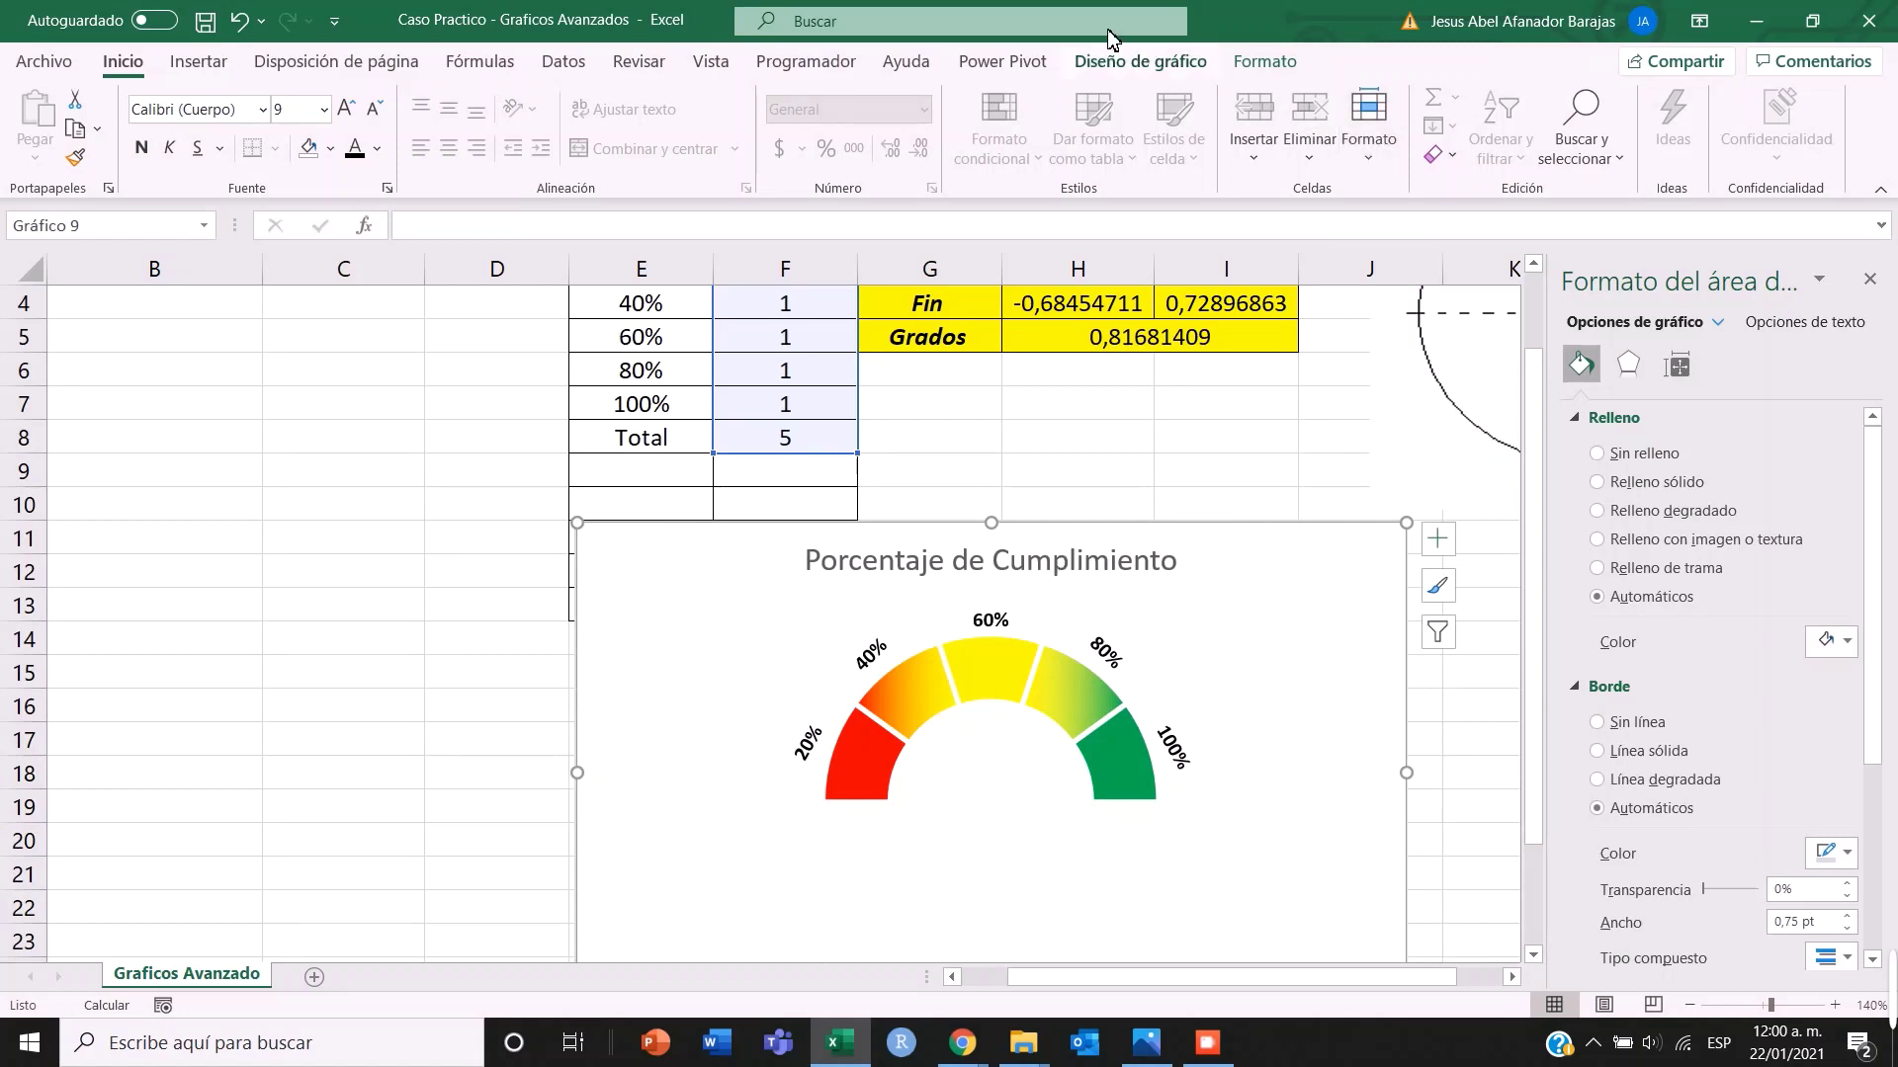
{"action": "left_click", "coordinate": [1115, 65]}
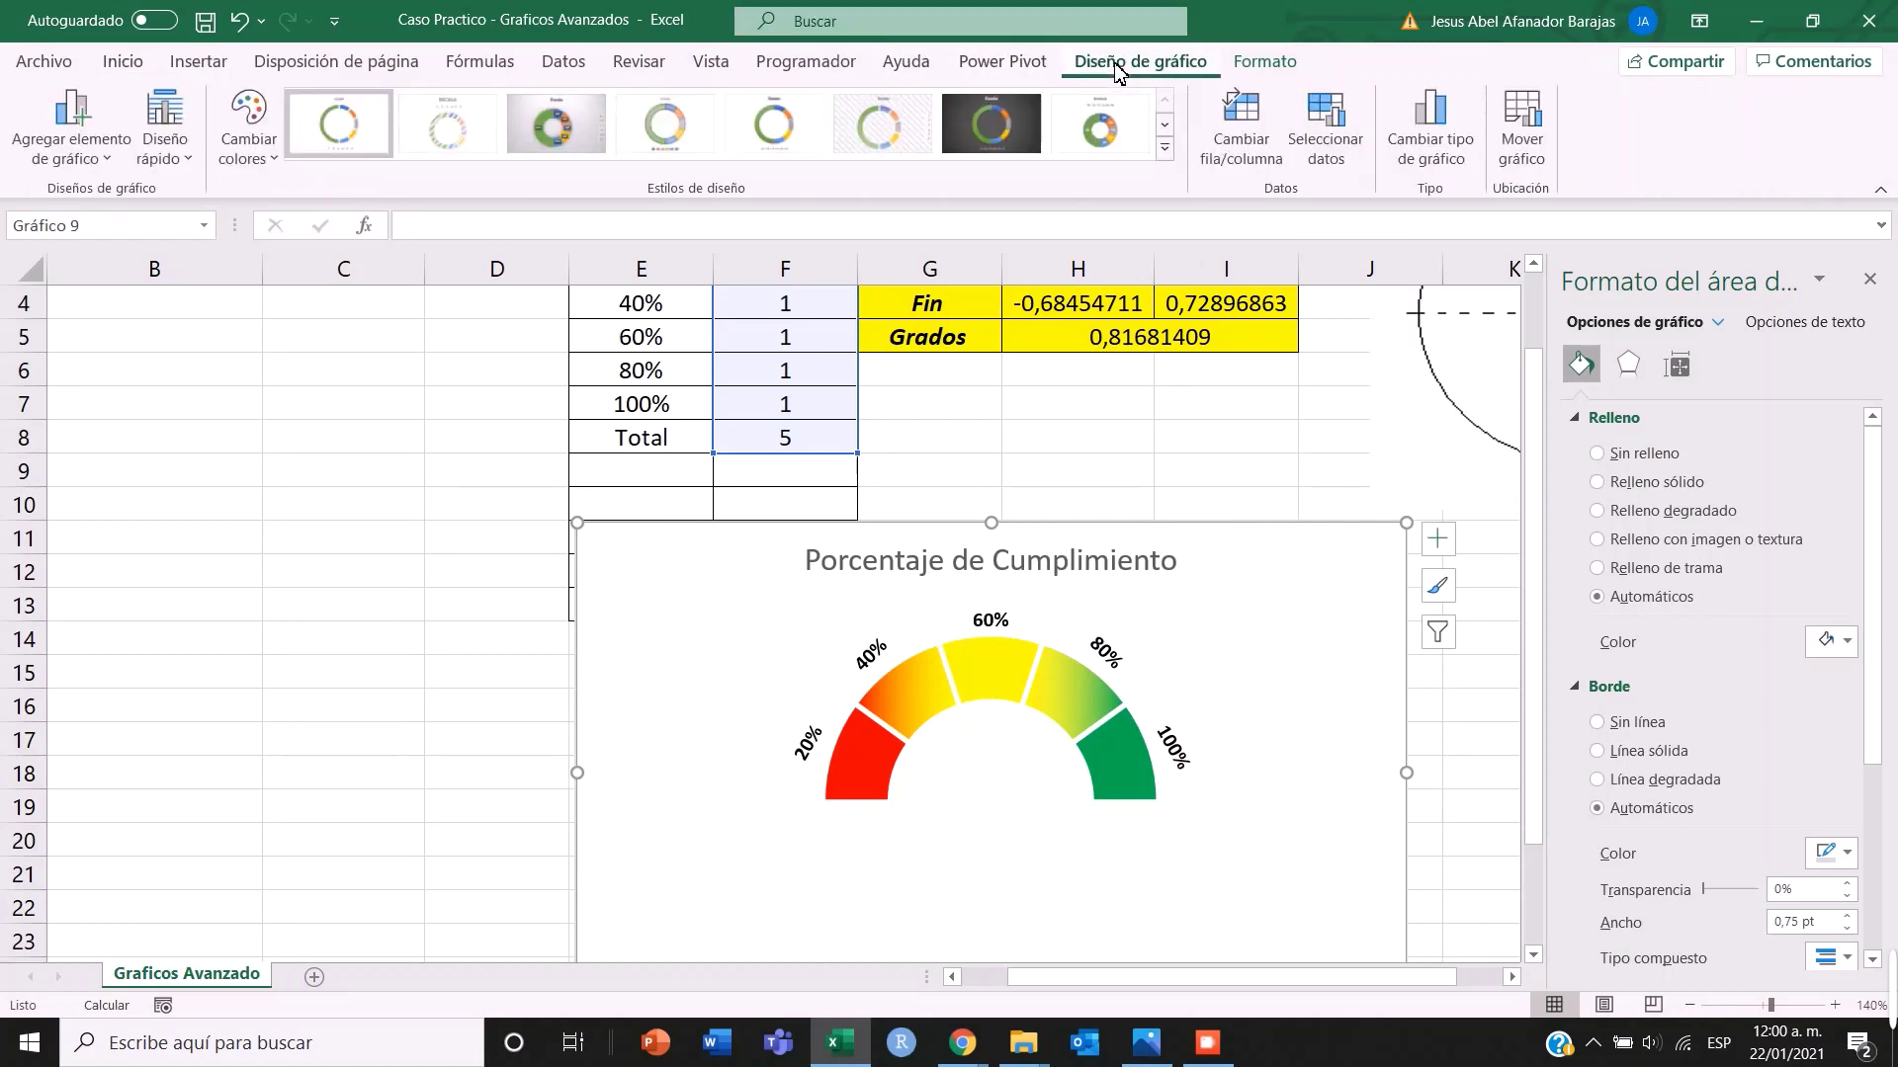
{"action": "left_click", "coordinate": [1318, 148]}
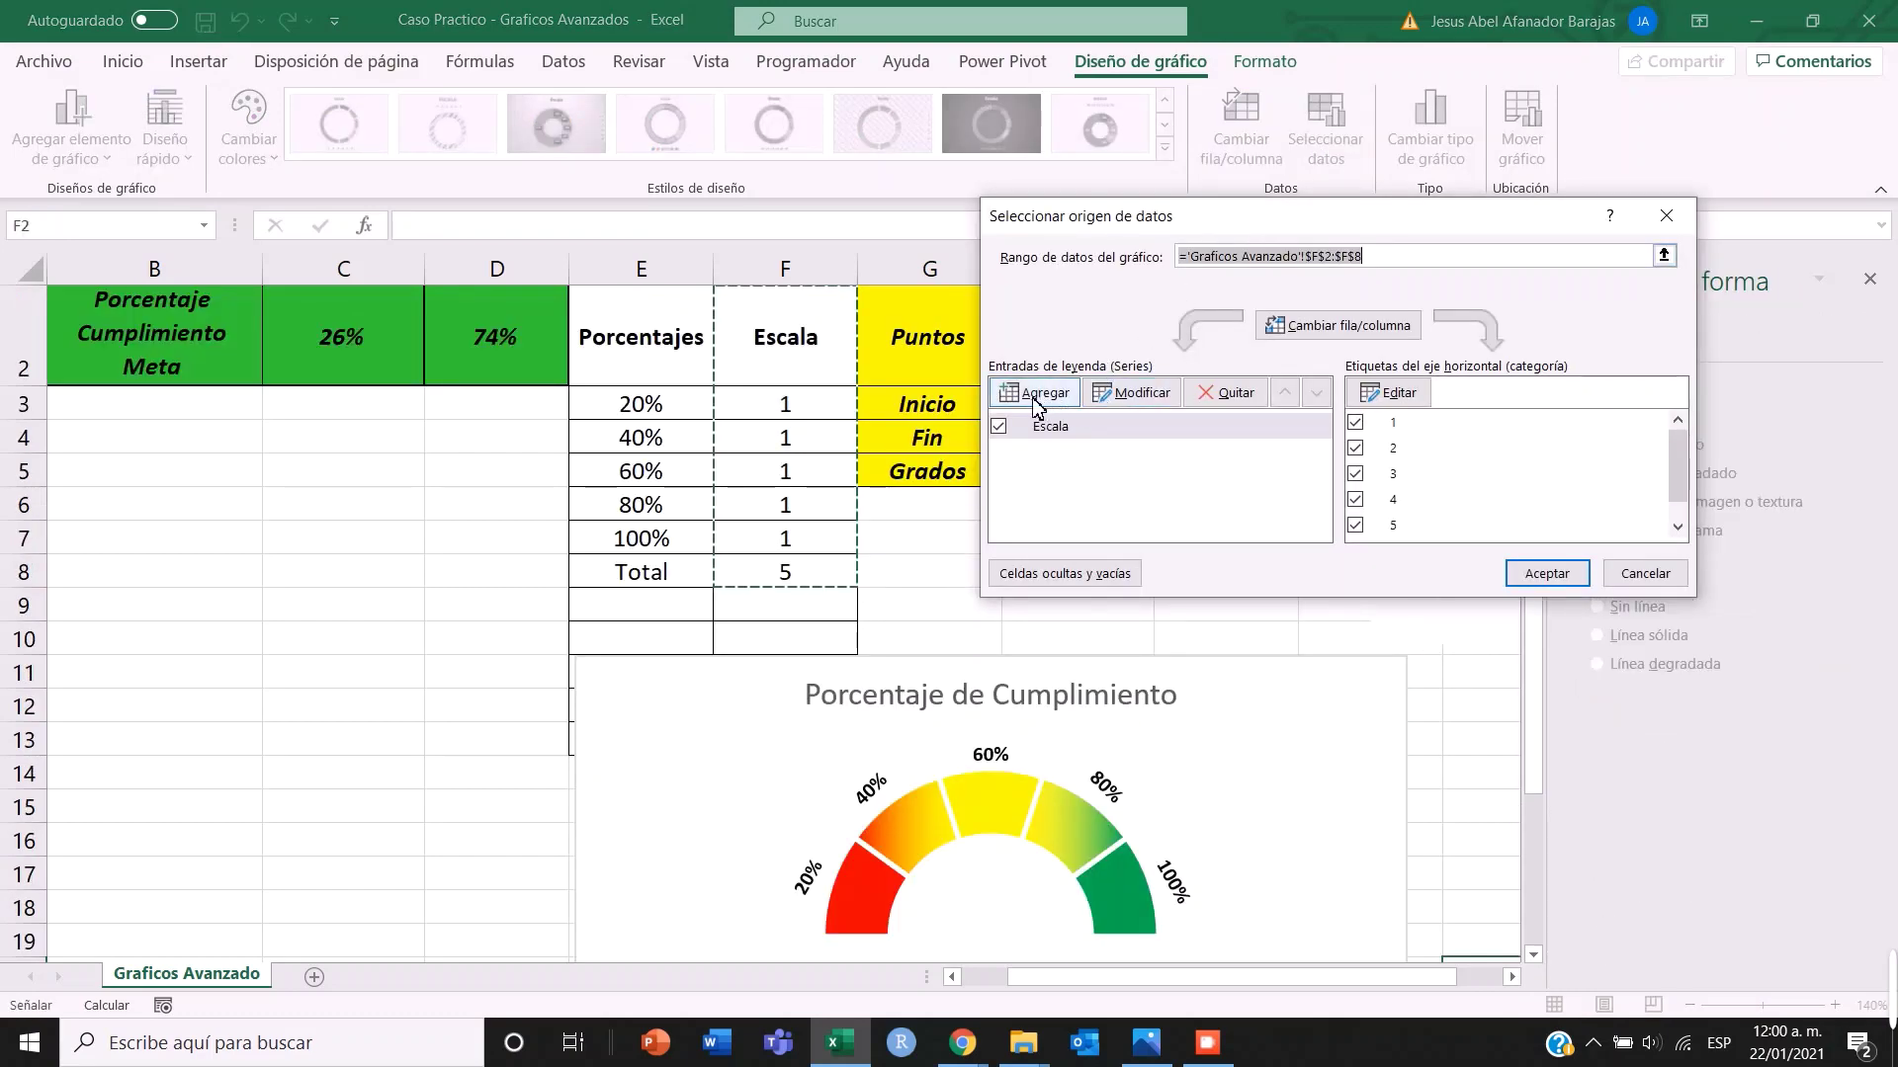
{"action": "left_click_drag", "start_coordinate": [1276, 224], "coordinate": [1071, 262]}
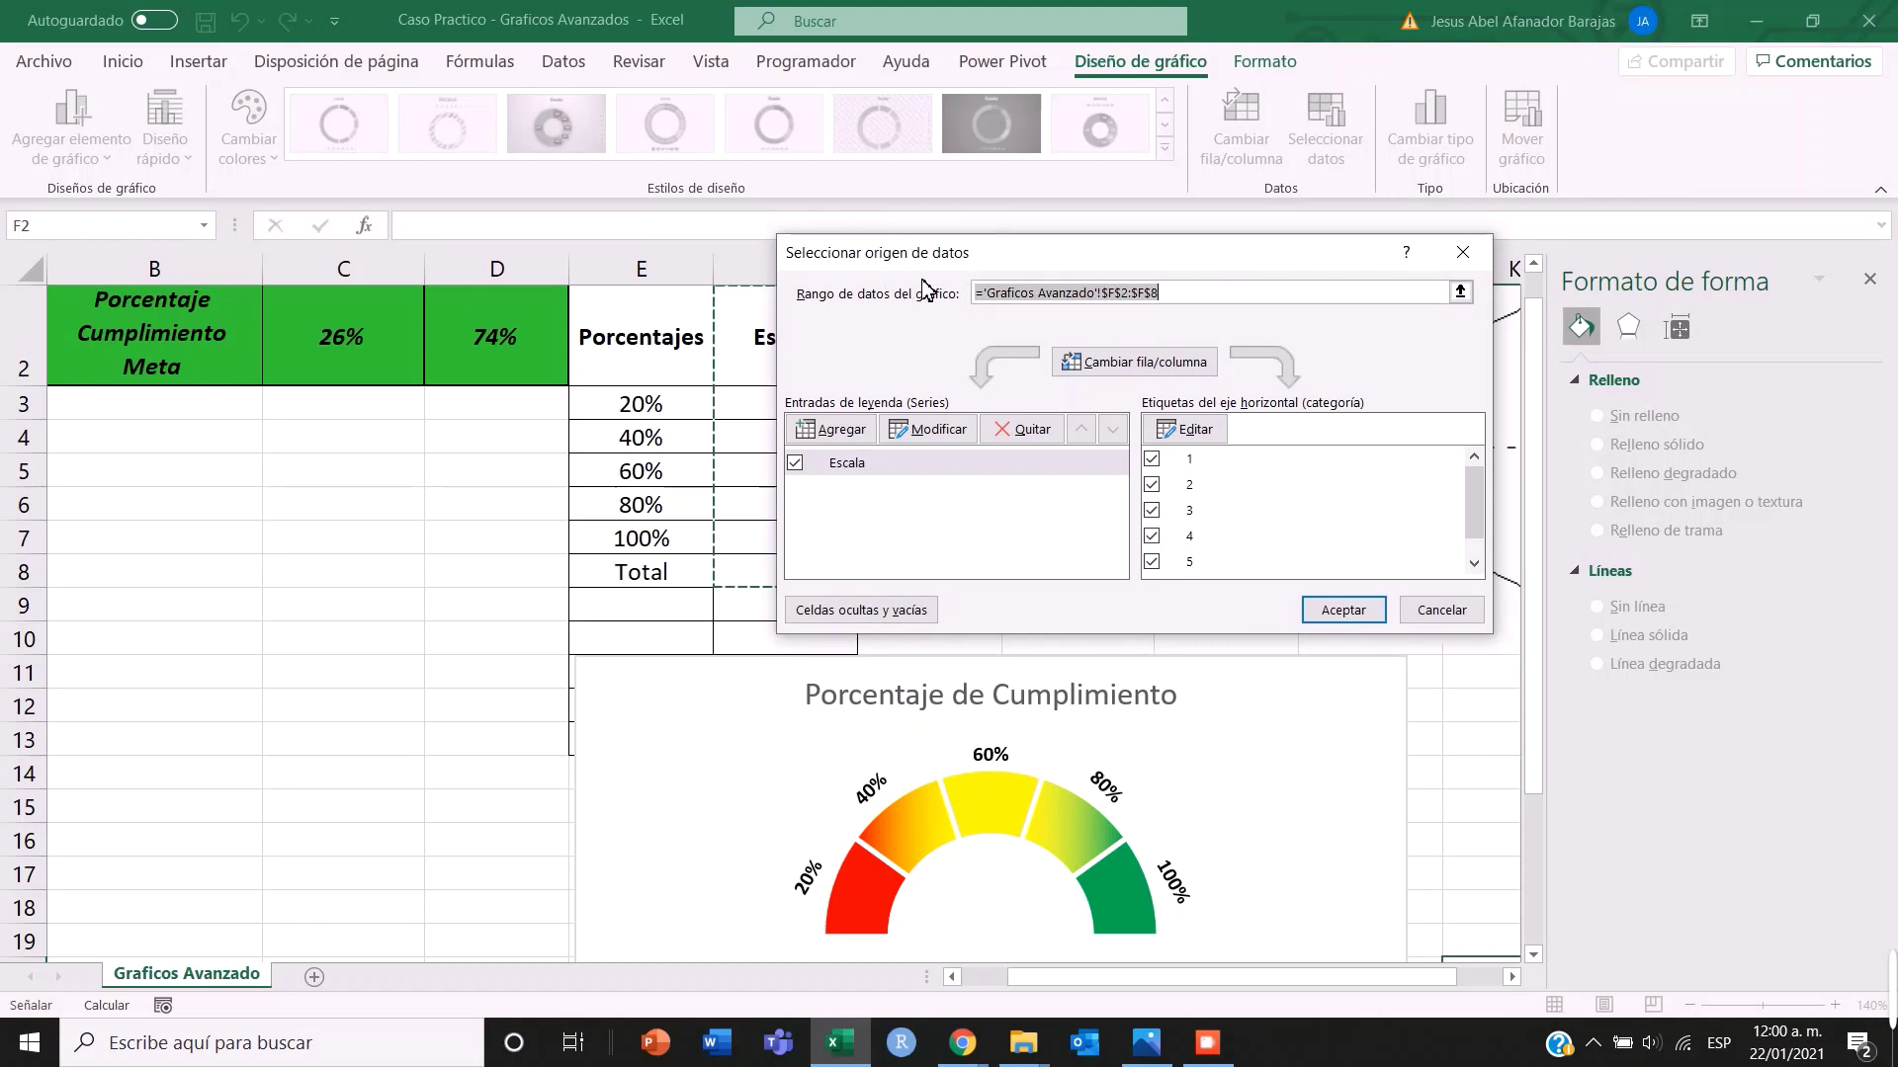
- Add a new series to the gauge chart and take its name from the Puntos heading in cell G2
{"action": "left_click", "coordinate": [828, 430]}
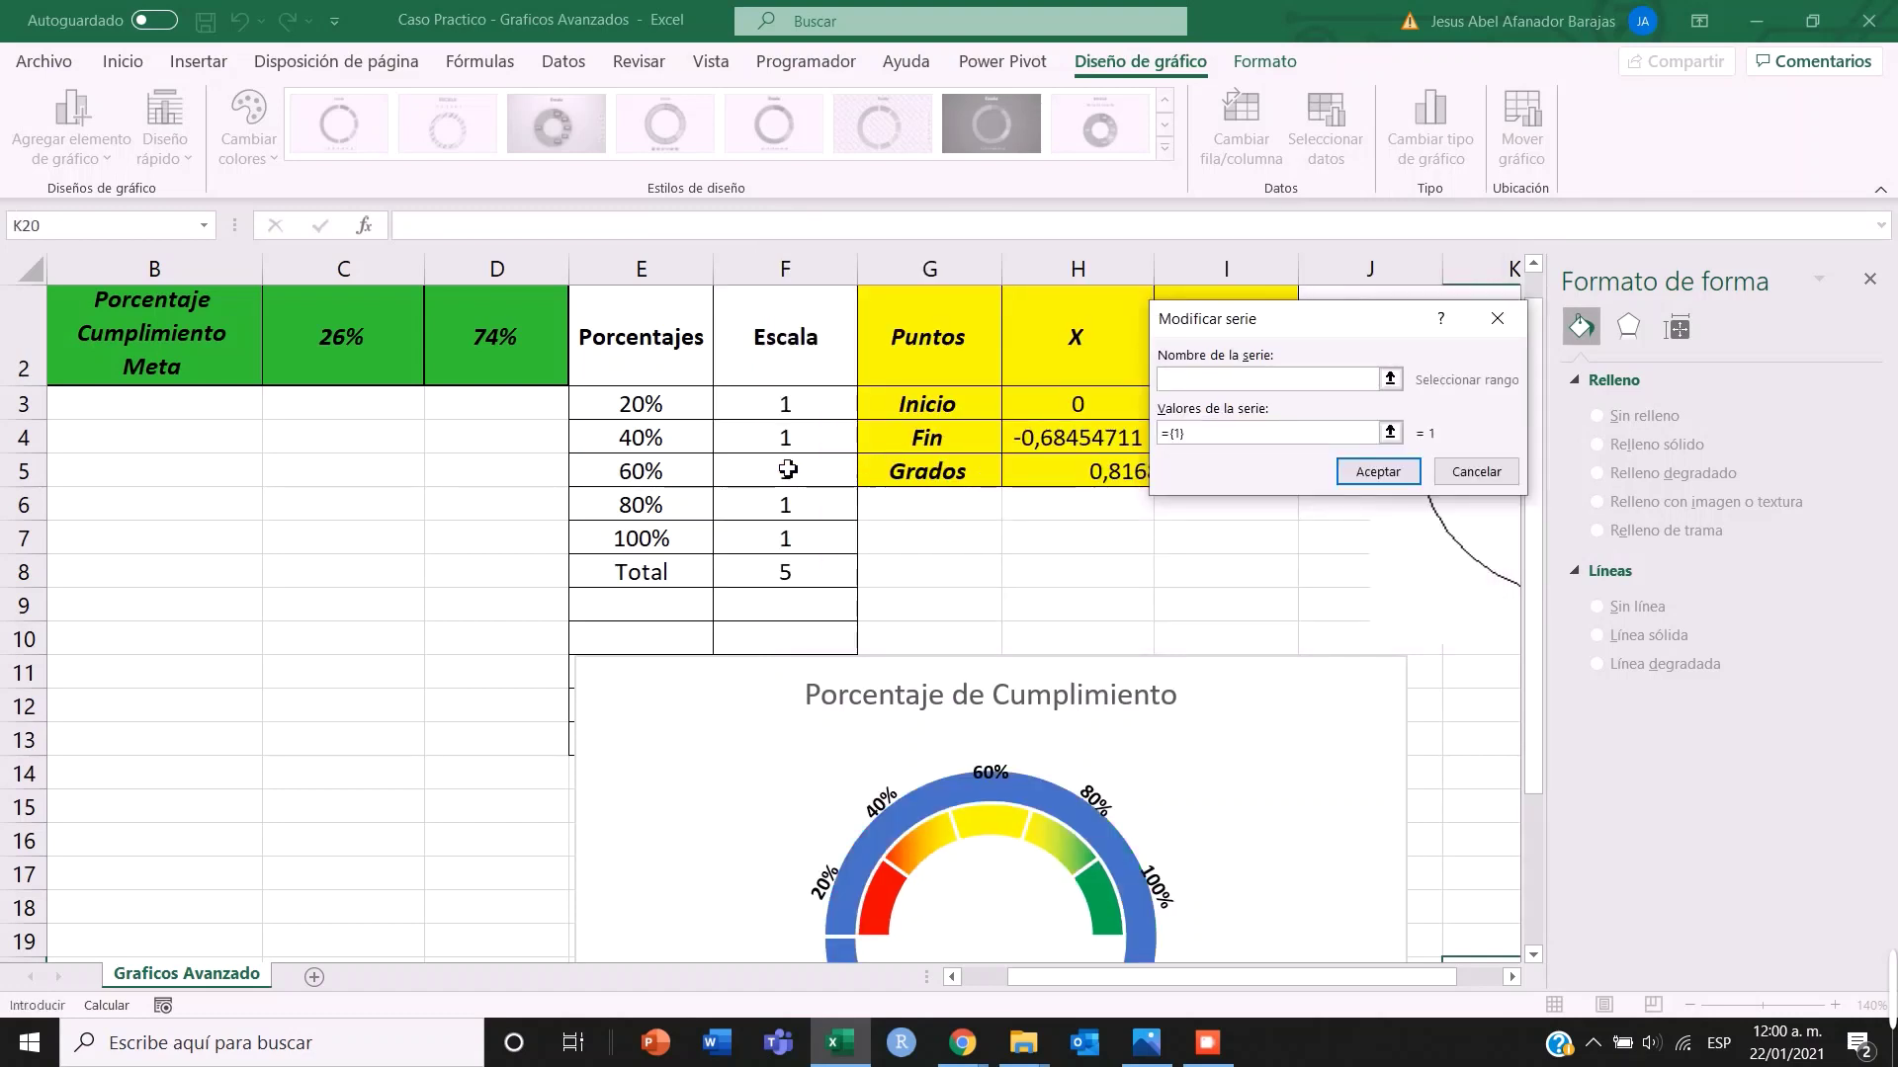
{"action": "scroll", "coordinate": [788, 471], "scroll_direction": "up", "scroll_amount": 1}
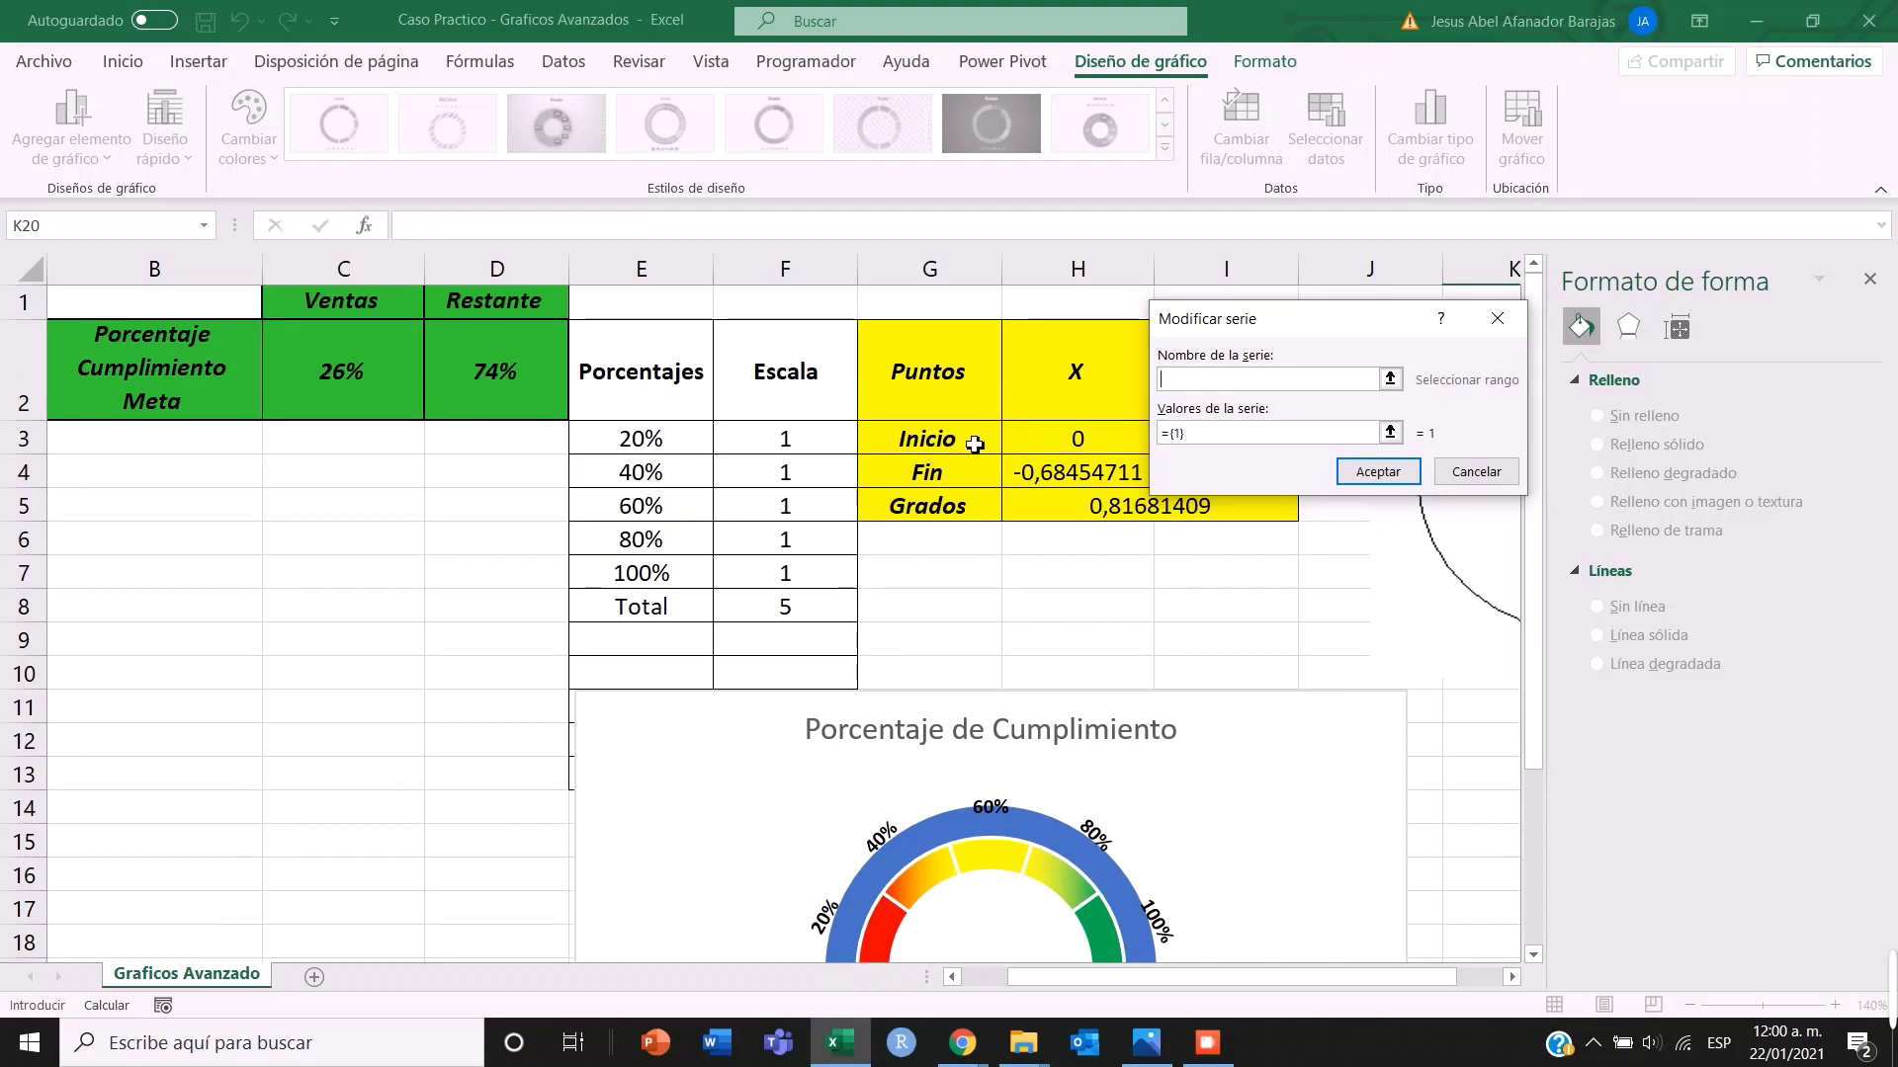
{"action": "left_click", "coordinate": [1390, 379]}
{"action": "left_click", "coordinate": [979, 371]}
{"action": "left_click_drag", "start_coordinate": [1334, 323], "coordinate": [1113, 595]}
{"action": "left_click", "coordinate": [1288, 633]}
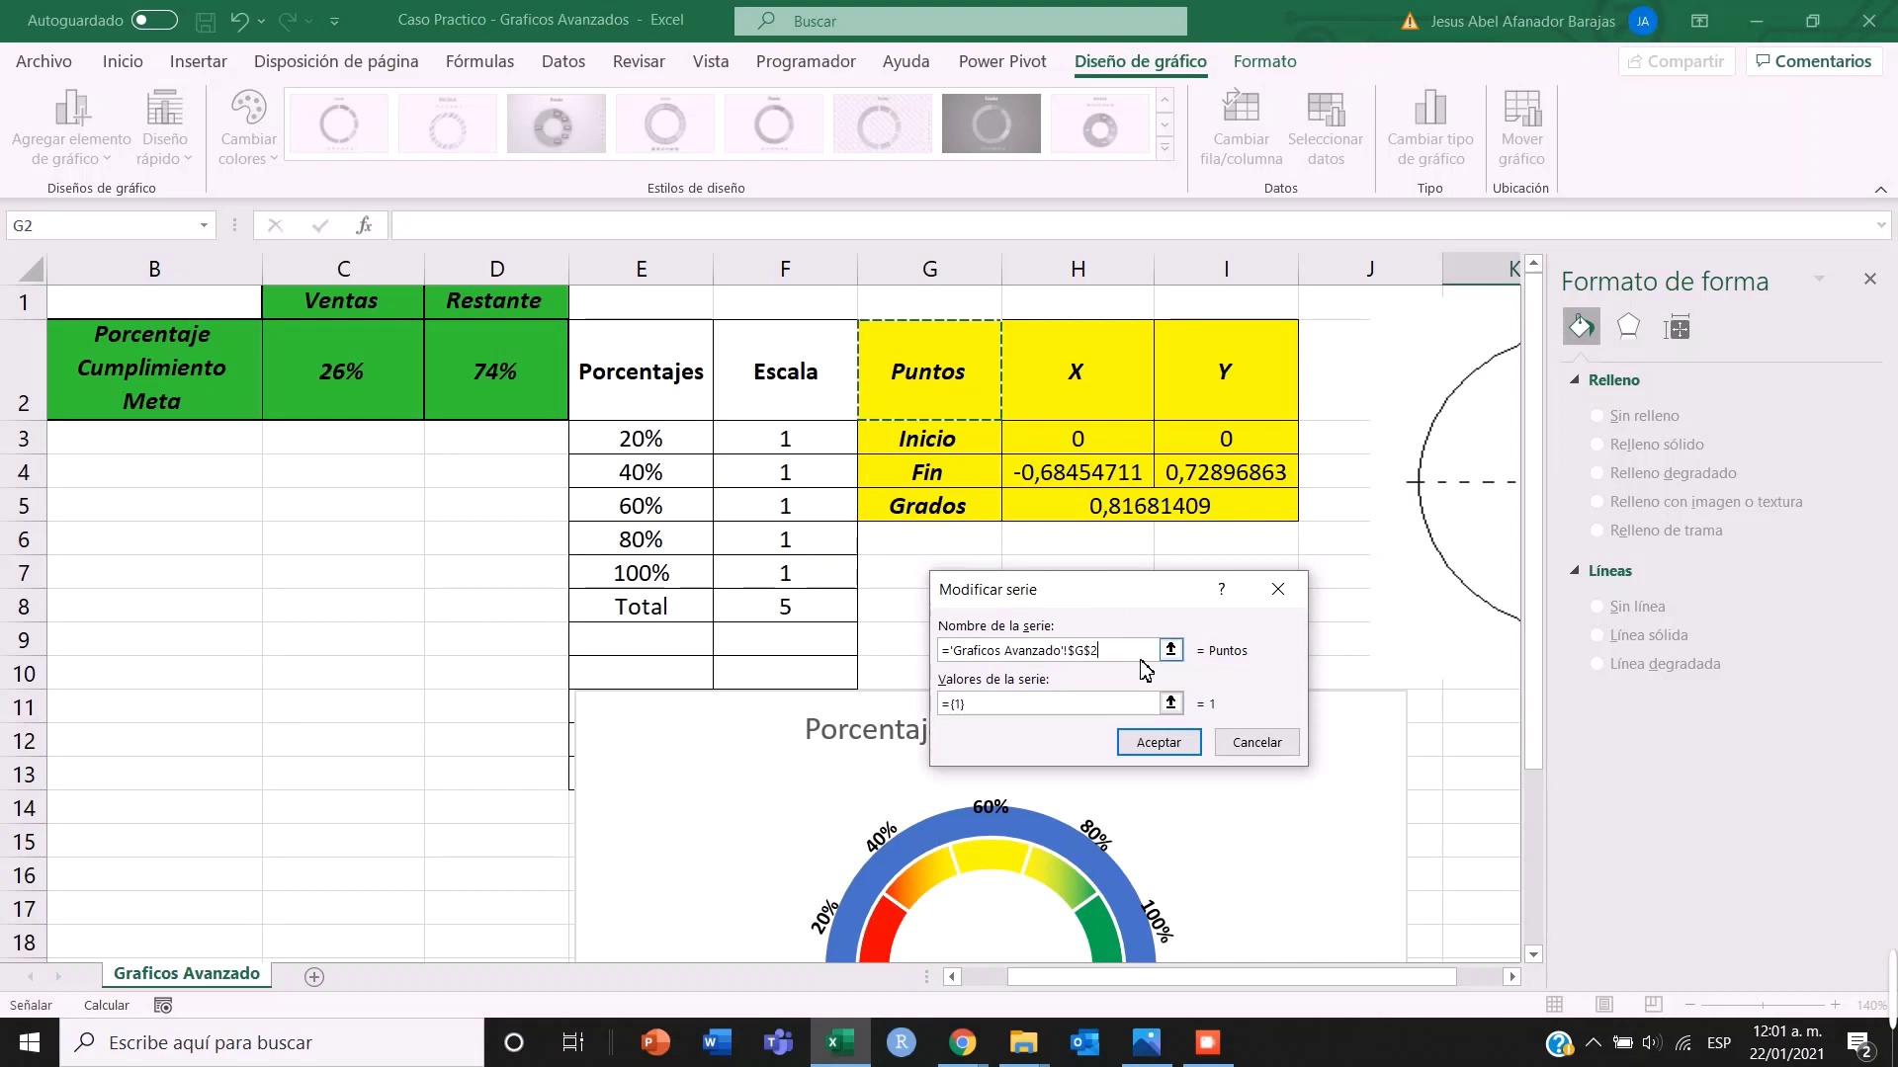
- Set the Puntos series values to the X coordinates in H3:H4 and accept the series
{"action": "left_click", "coordinate": [1171, 704]}
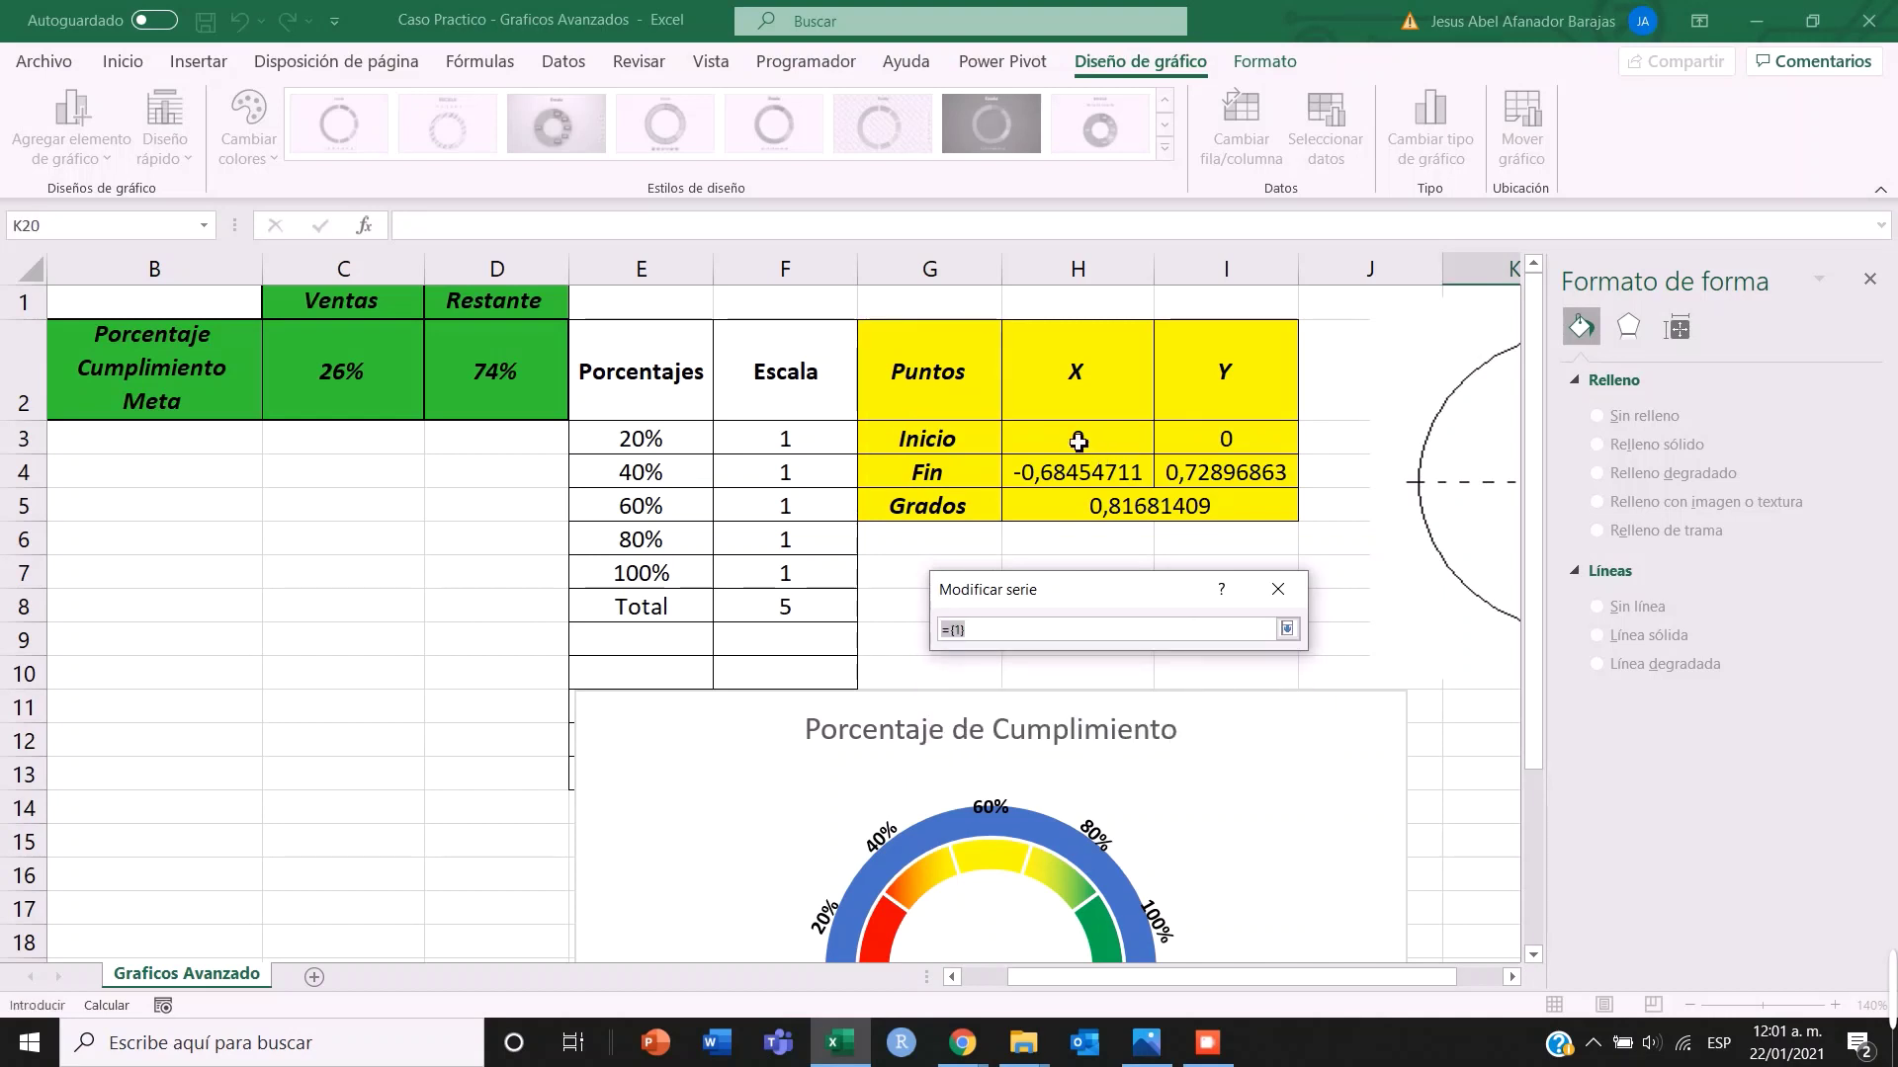
{"action": "left_click_drag", "start_coordinate": [1078, 442], "coordinate": [1072, 472]}
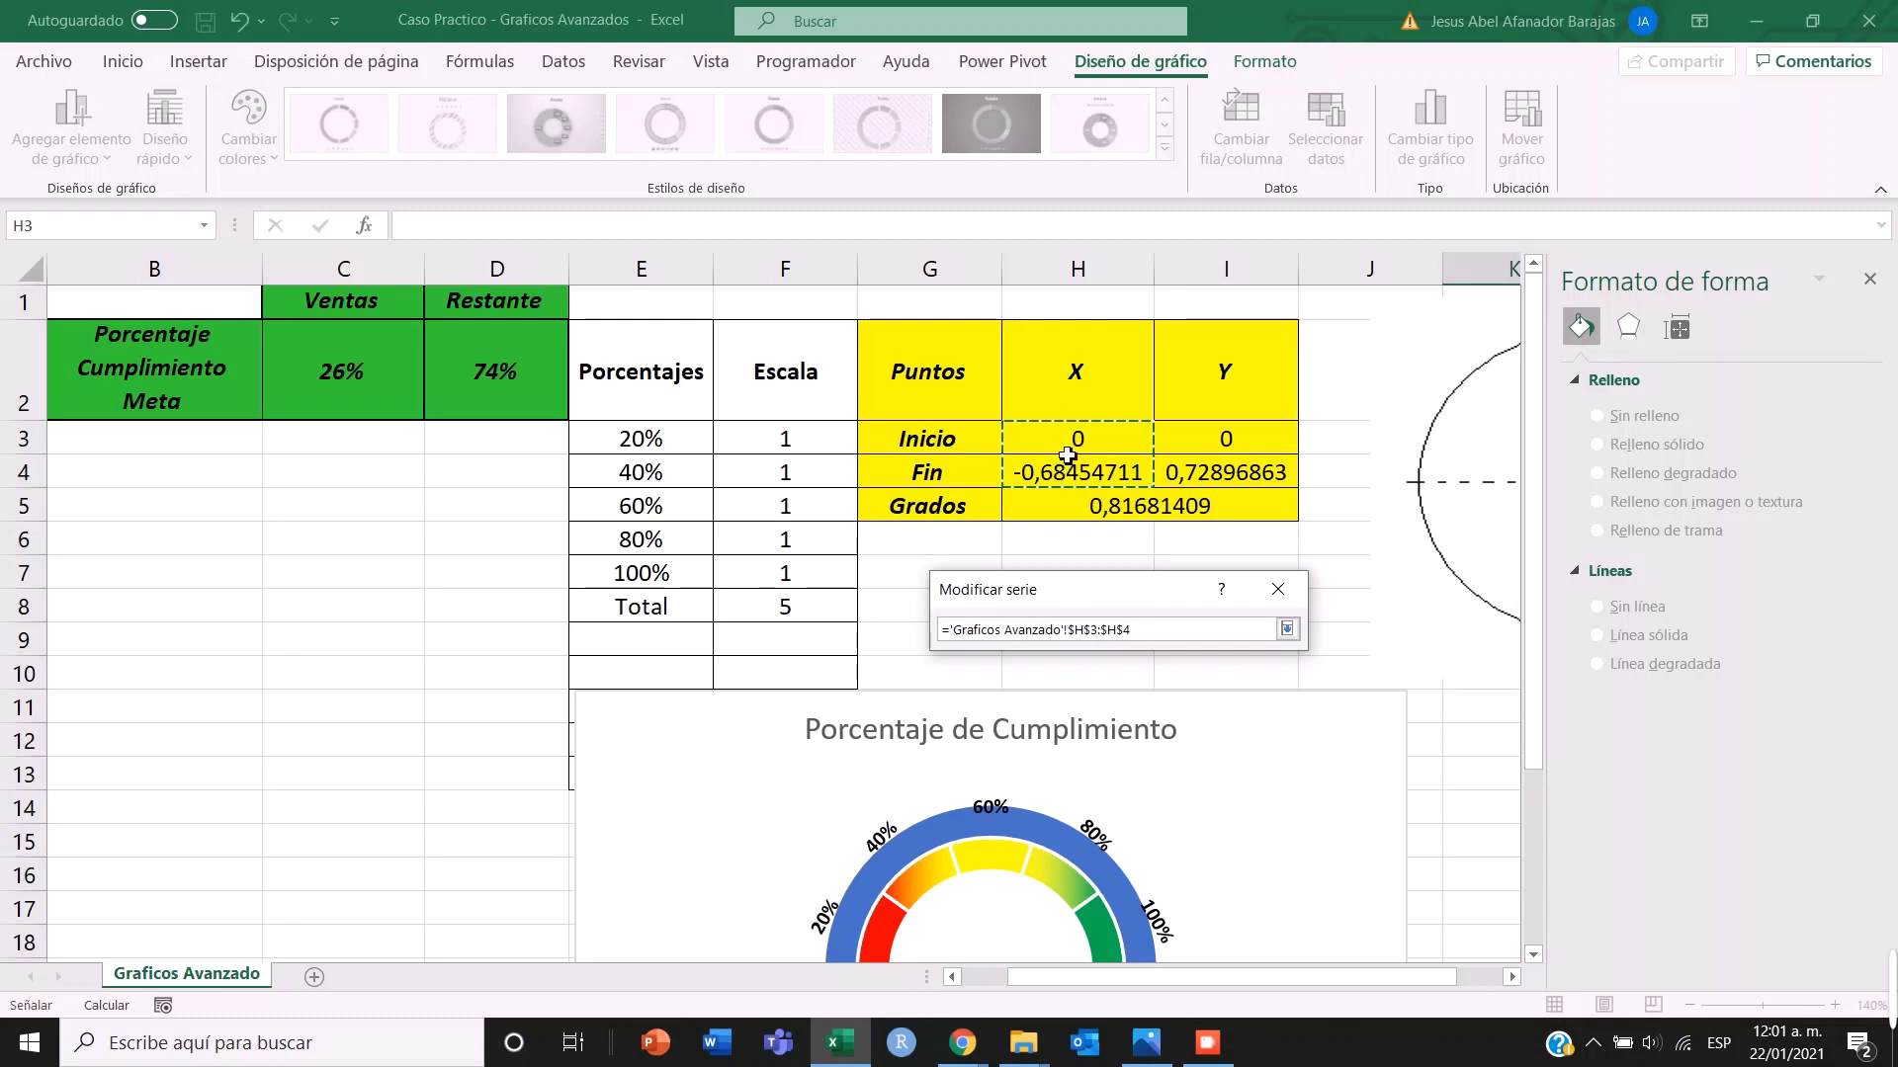
{"action": "left_click", "coordinate": [1289, 632]}
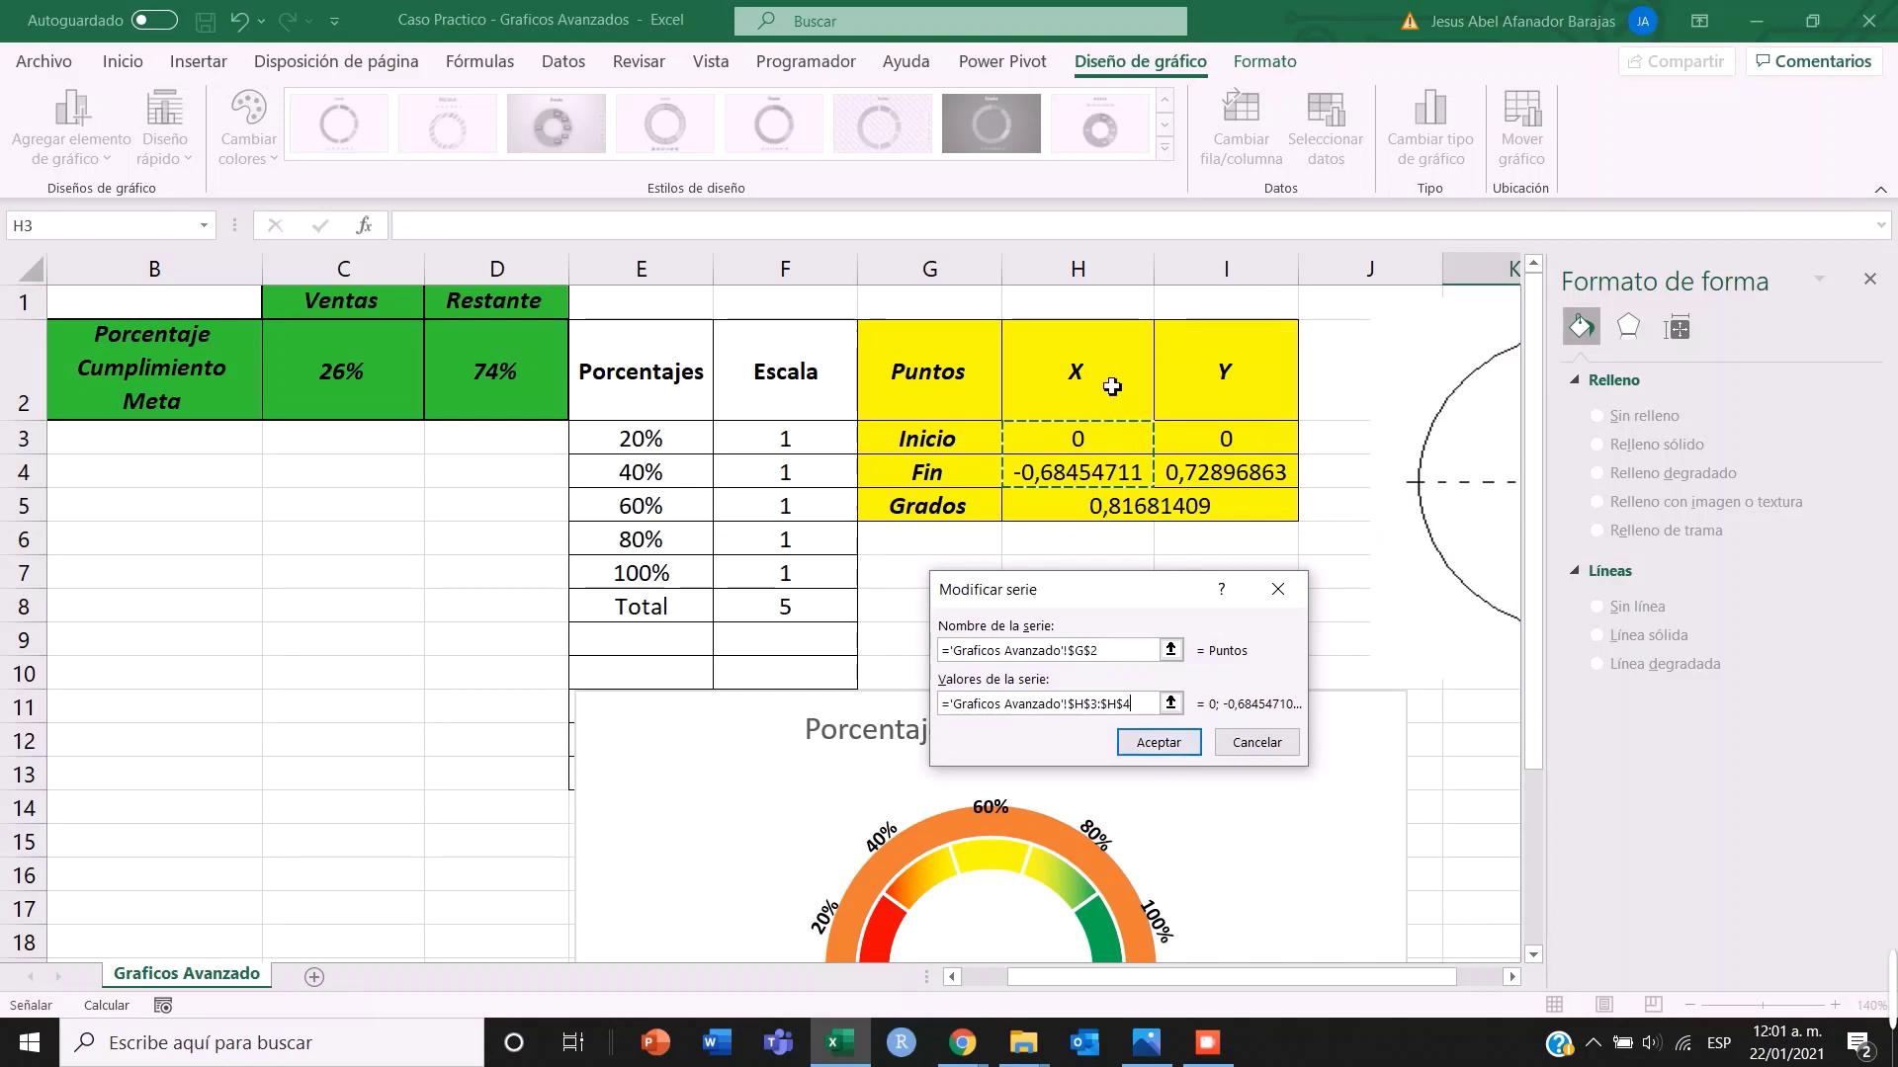
{"action": "left_click", "coordinate": [1158, 743]}
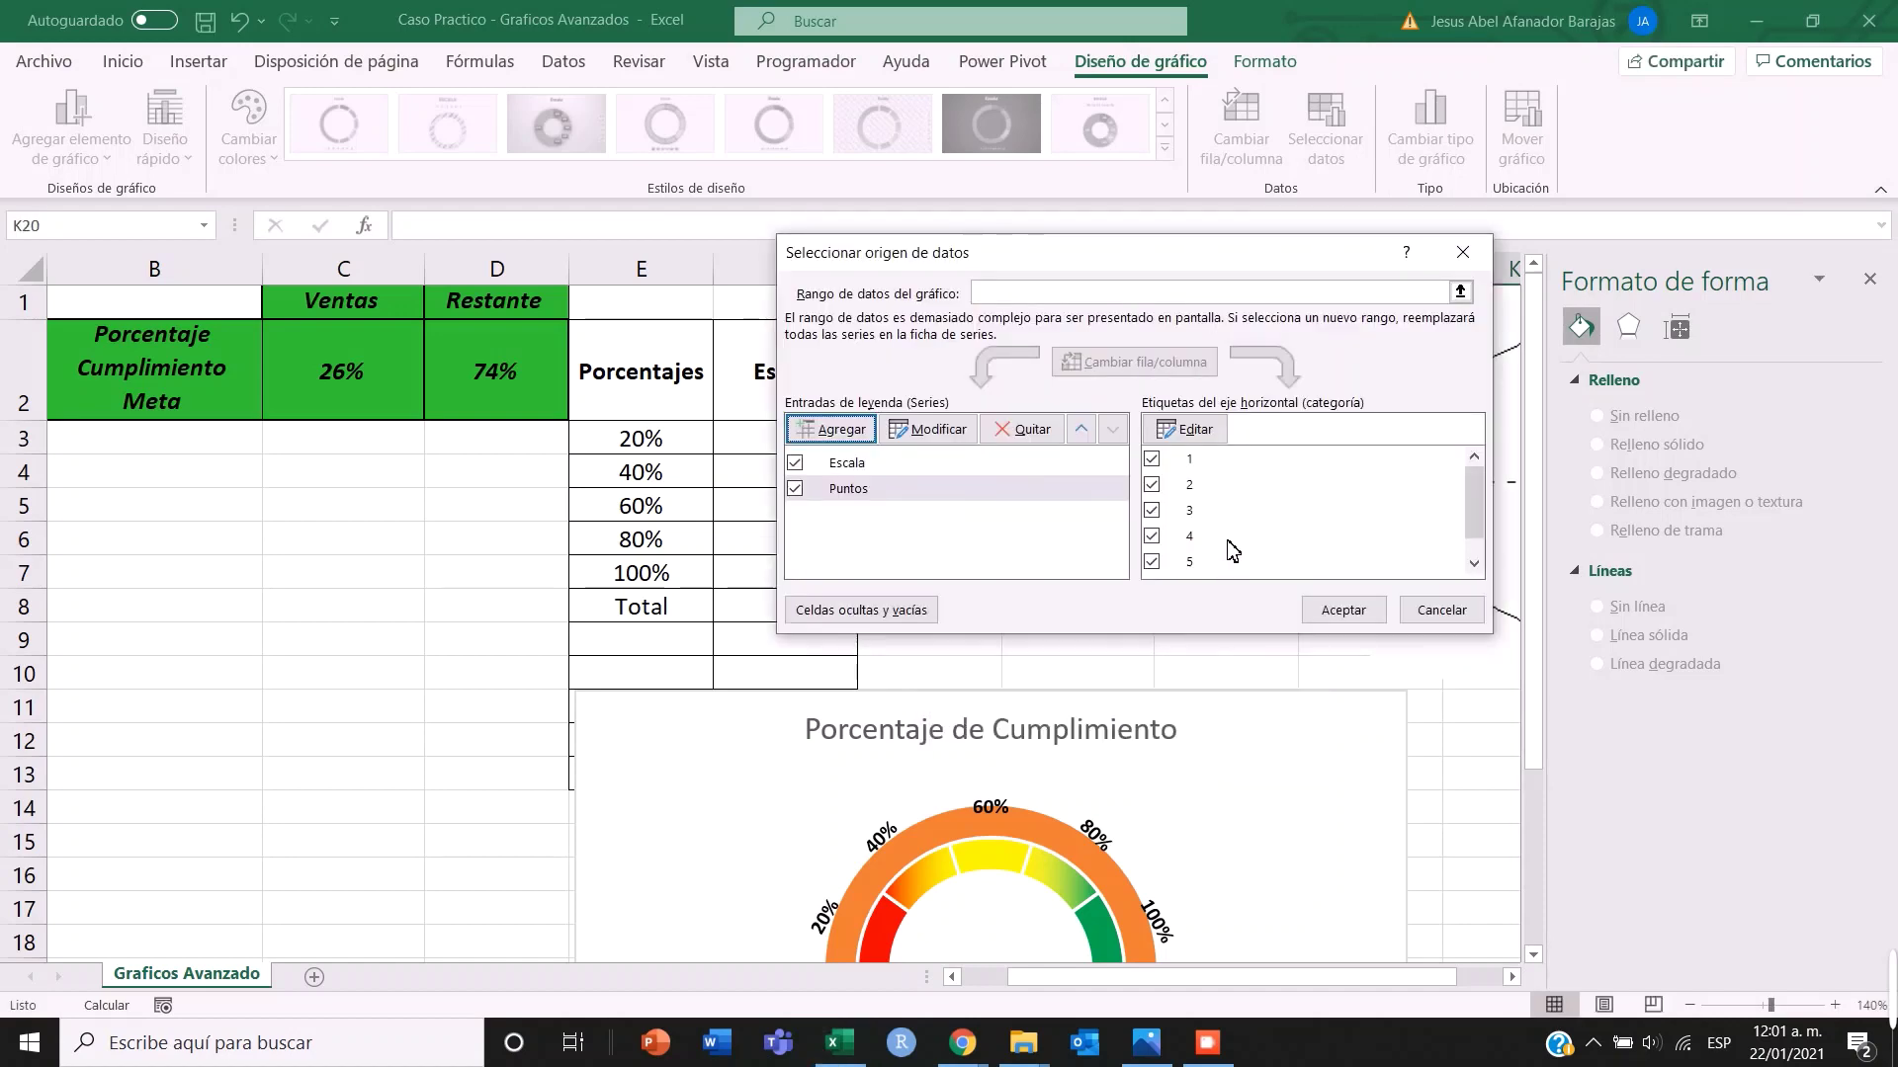
- Accept the chart's data source and change the Puntos series to an XY scatter with smooth lines
{"action": "left_click", "coordinate": [1343, 610]}
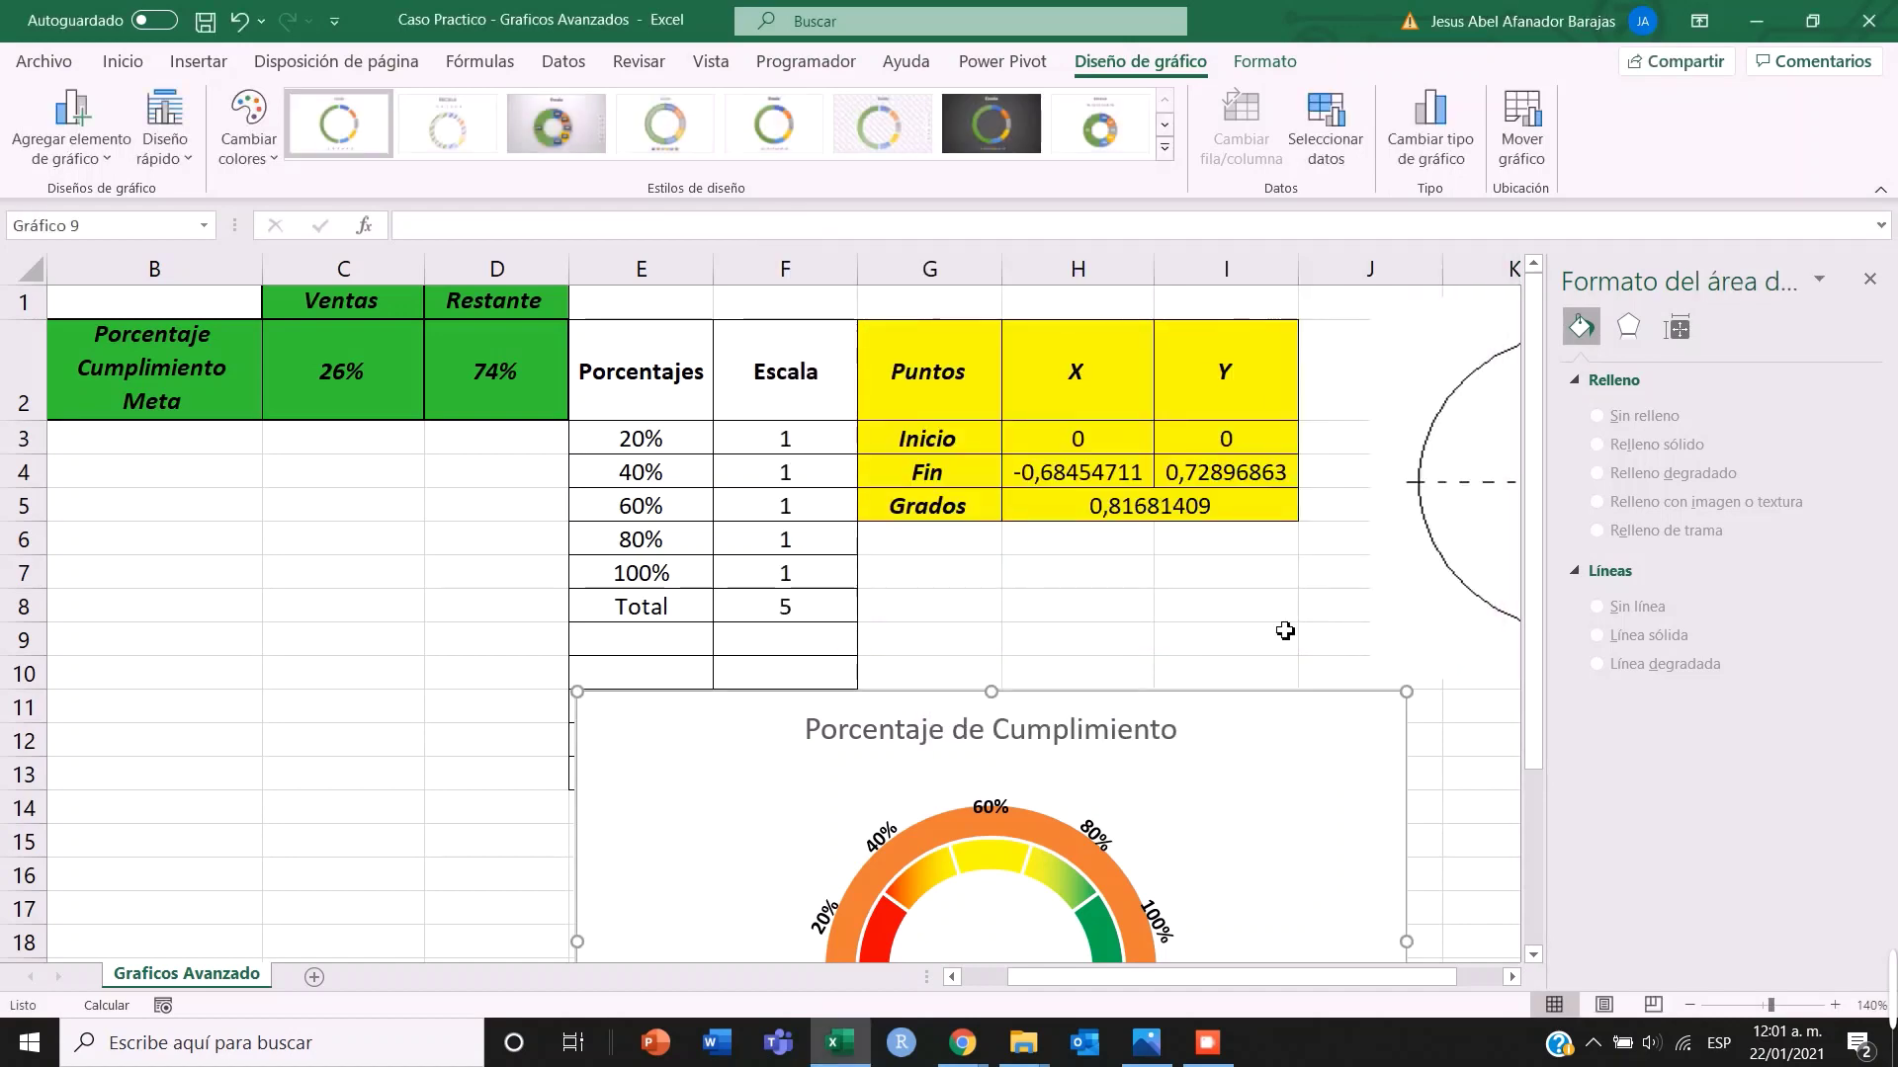
{"action": "scroll", "coordinate": [1275, 627], "scroll_direction": "down", "scroll_amount": 2}
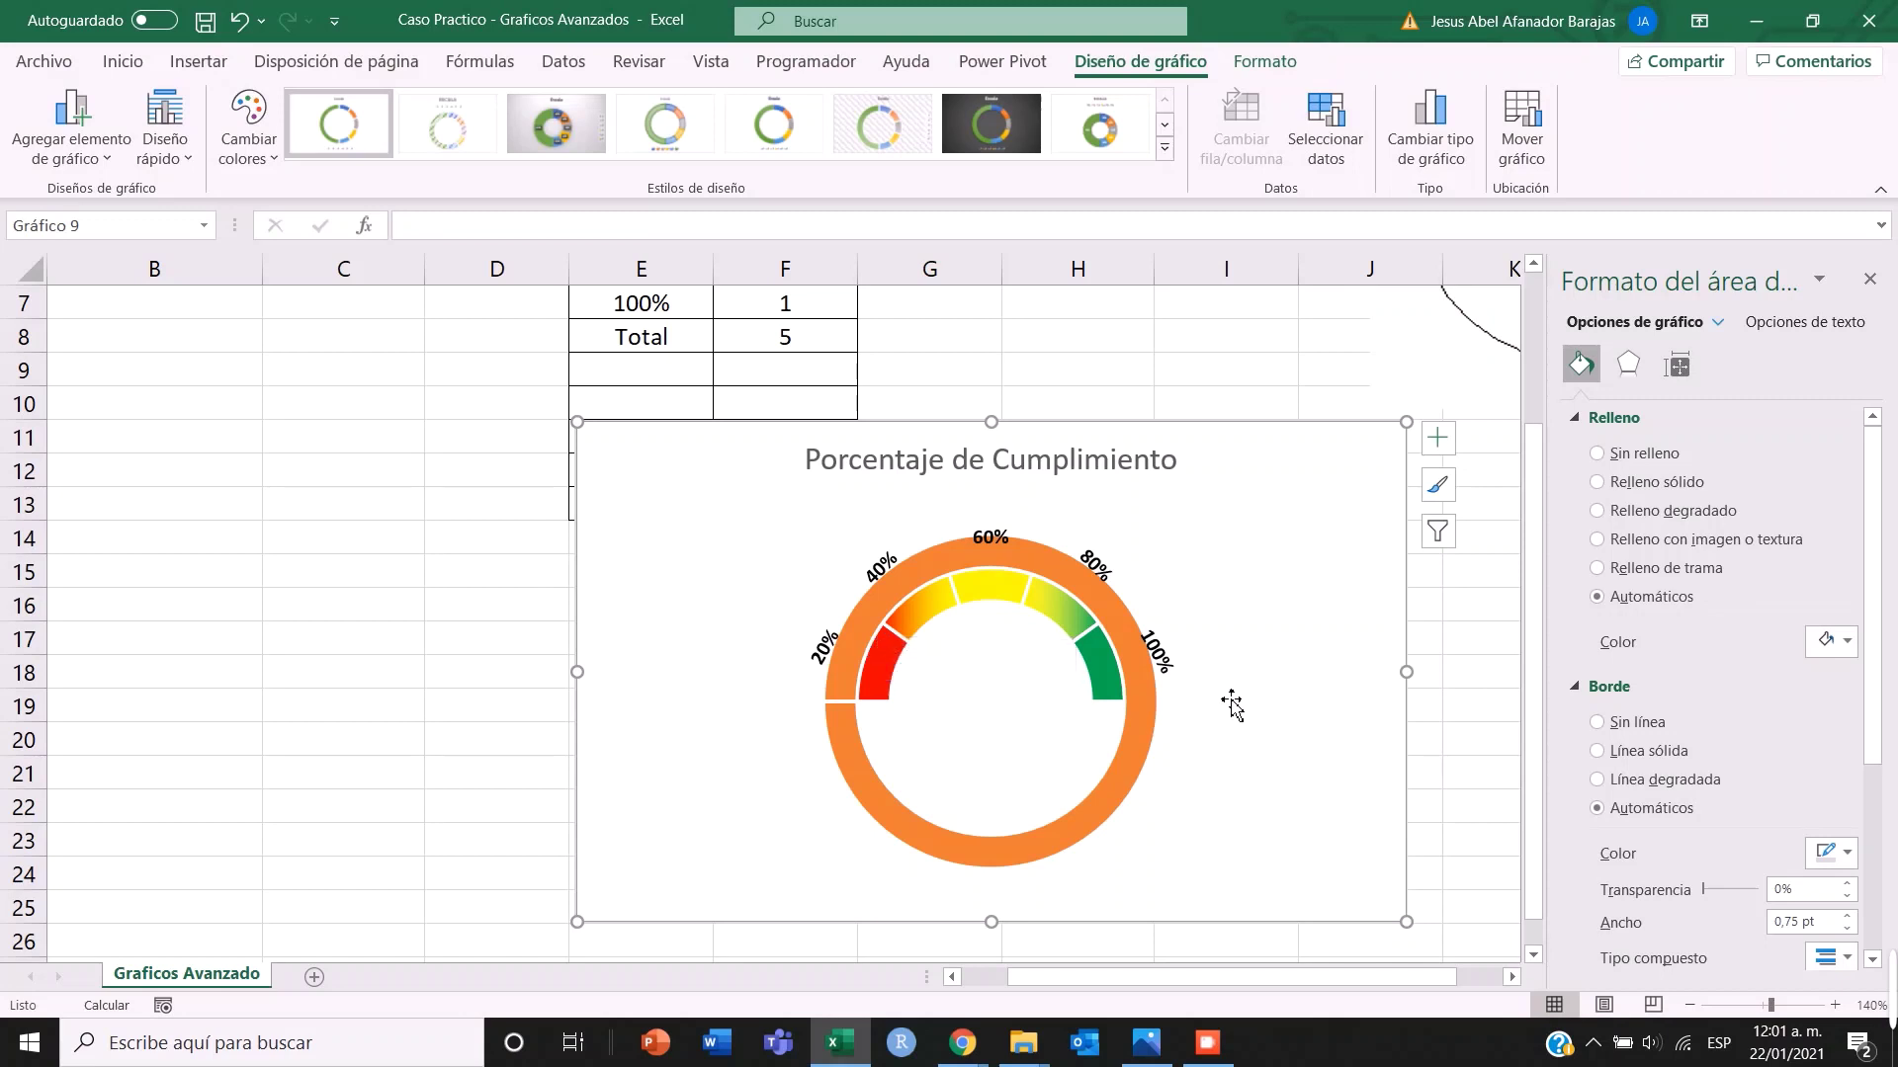
{"action": "left_click", "coordinate": [854, 743]}
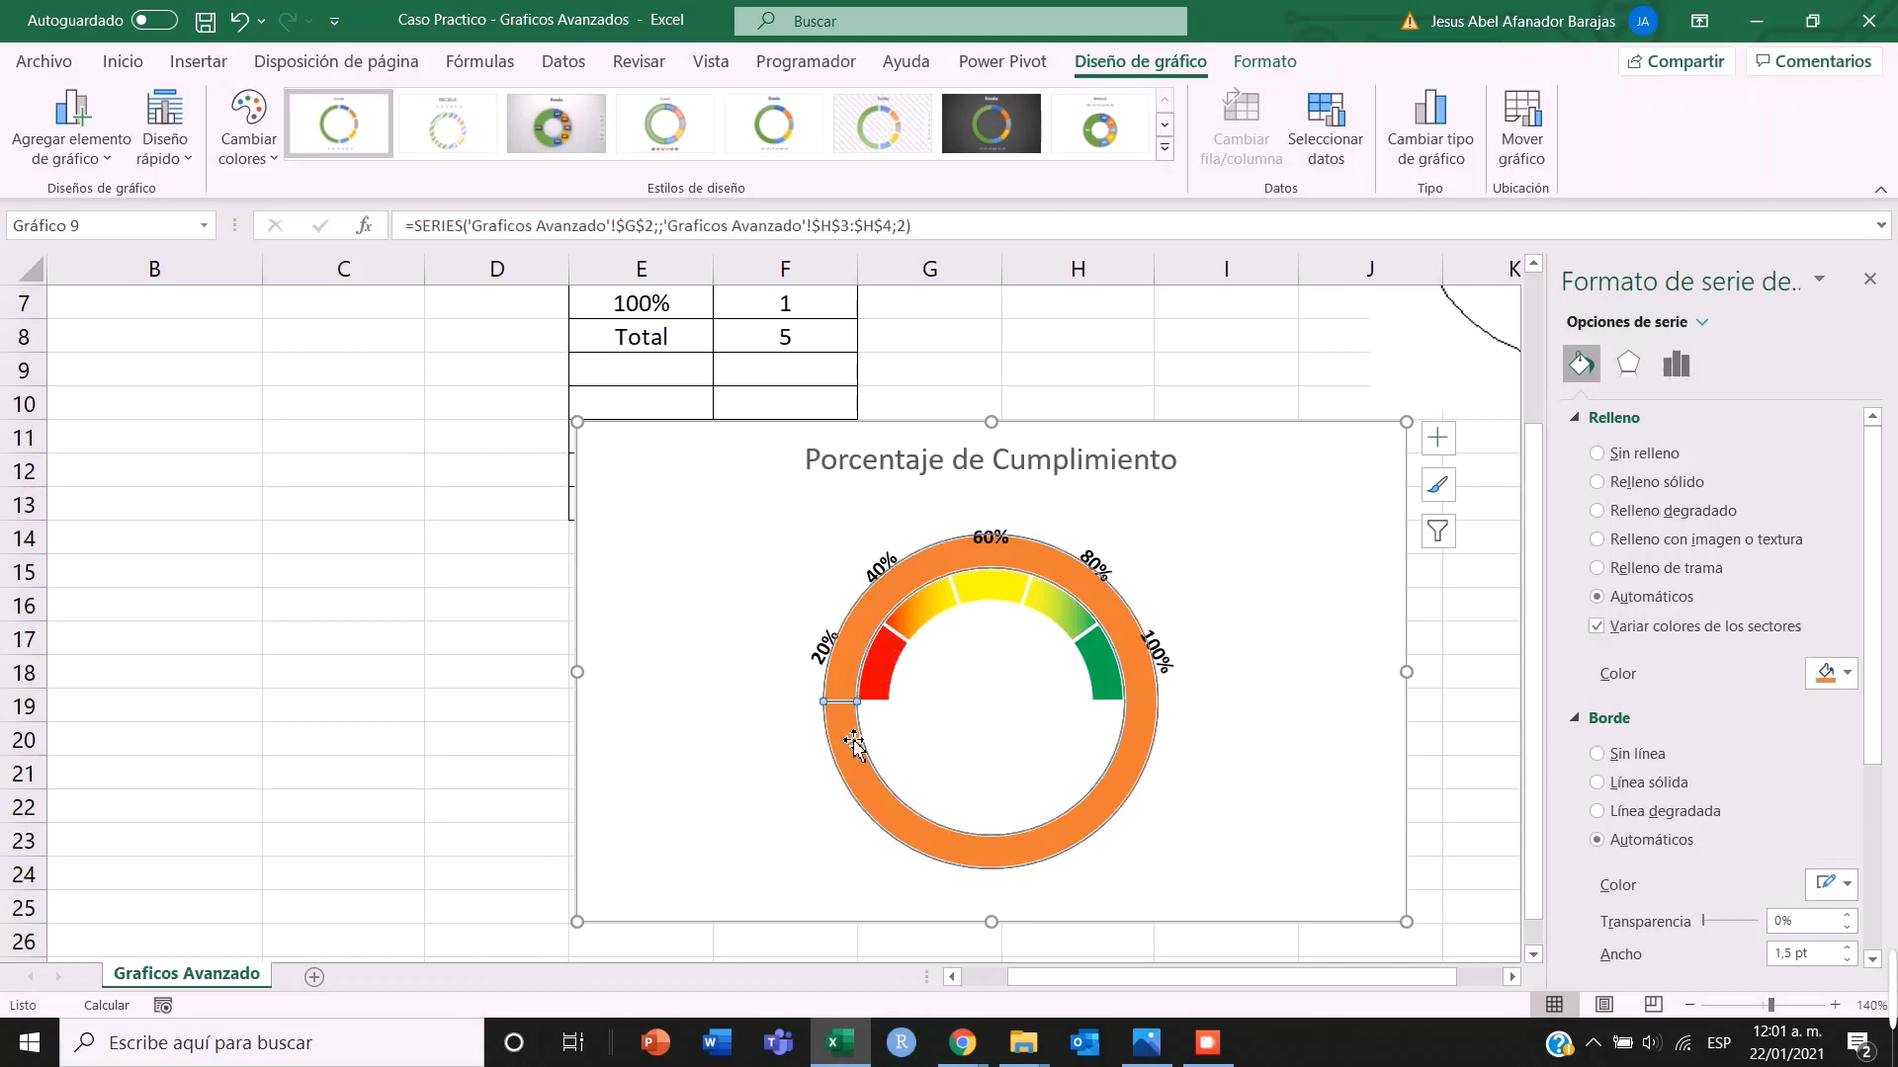
{"action": "right_click", "coordinate": [848, 736]}
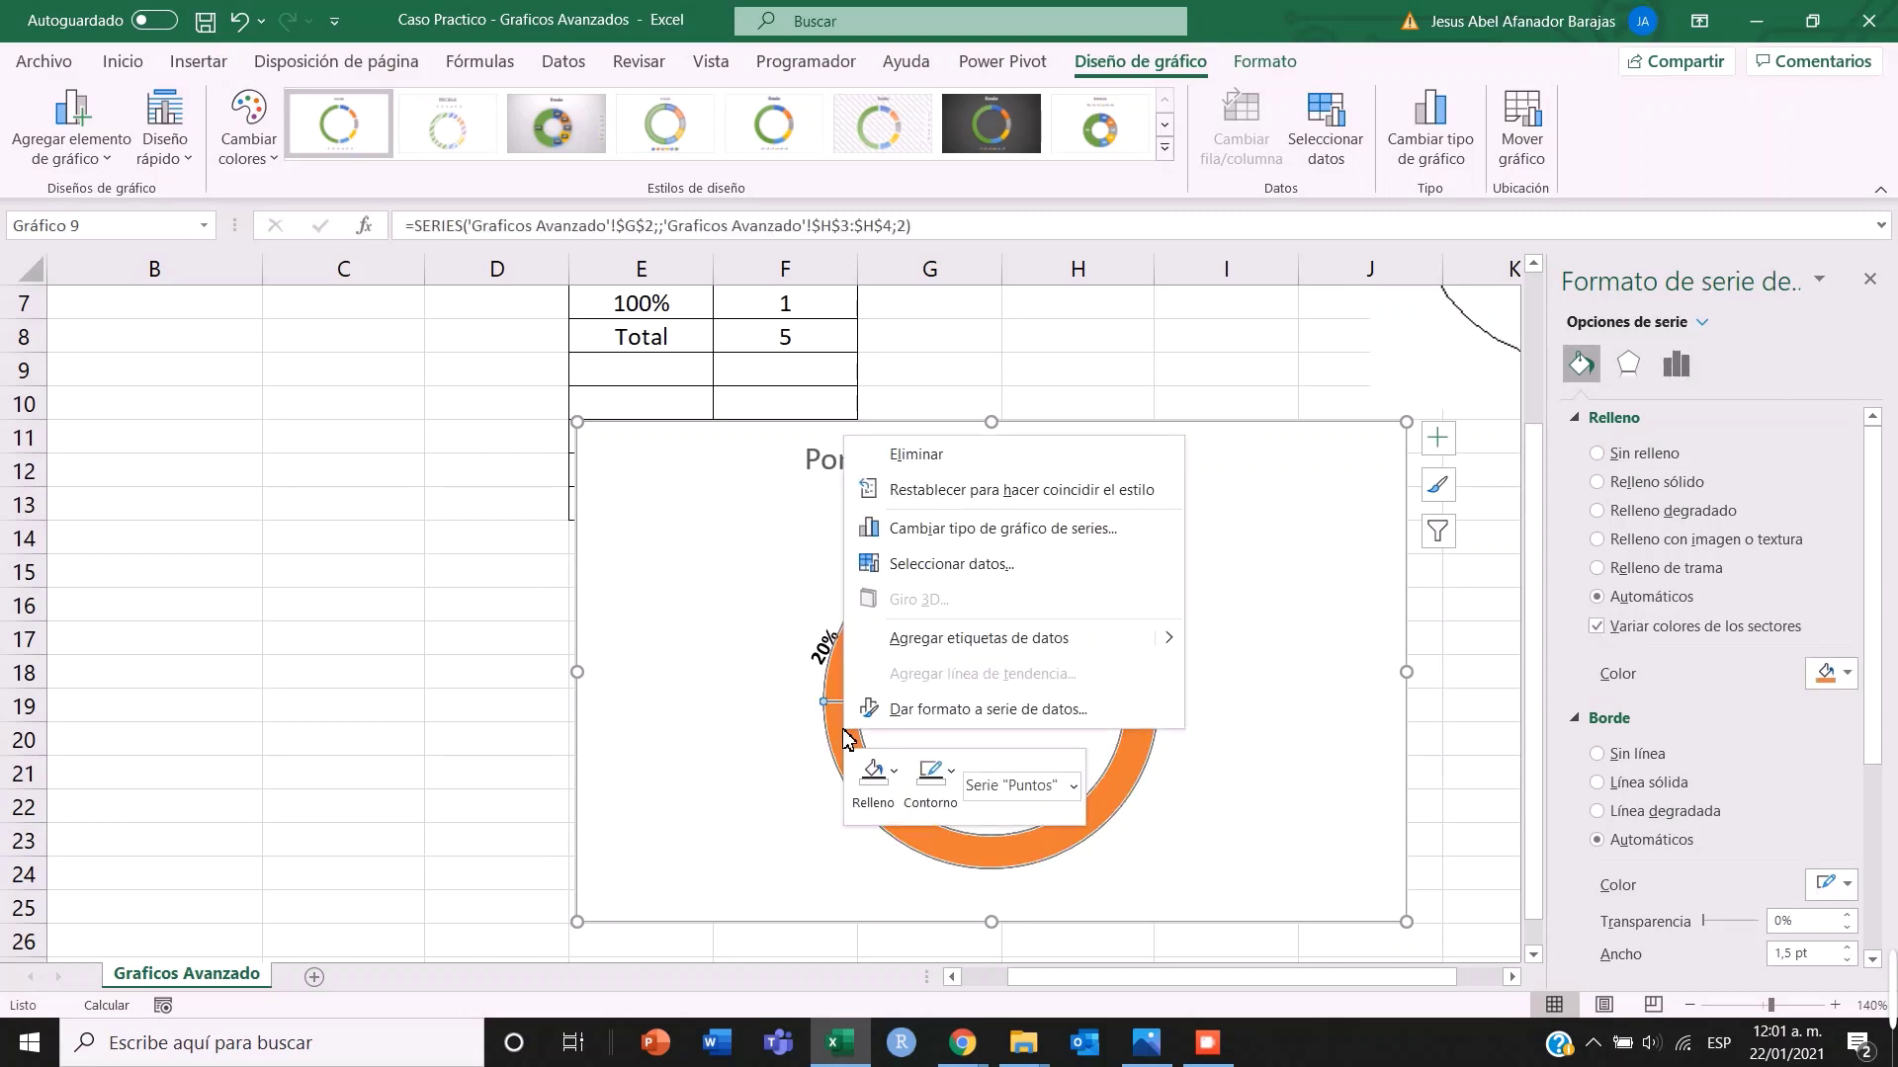
{"action": "left_click", "coordinate": [929, 529]}
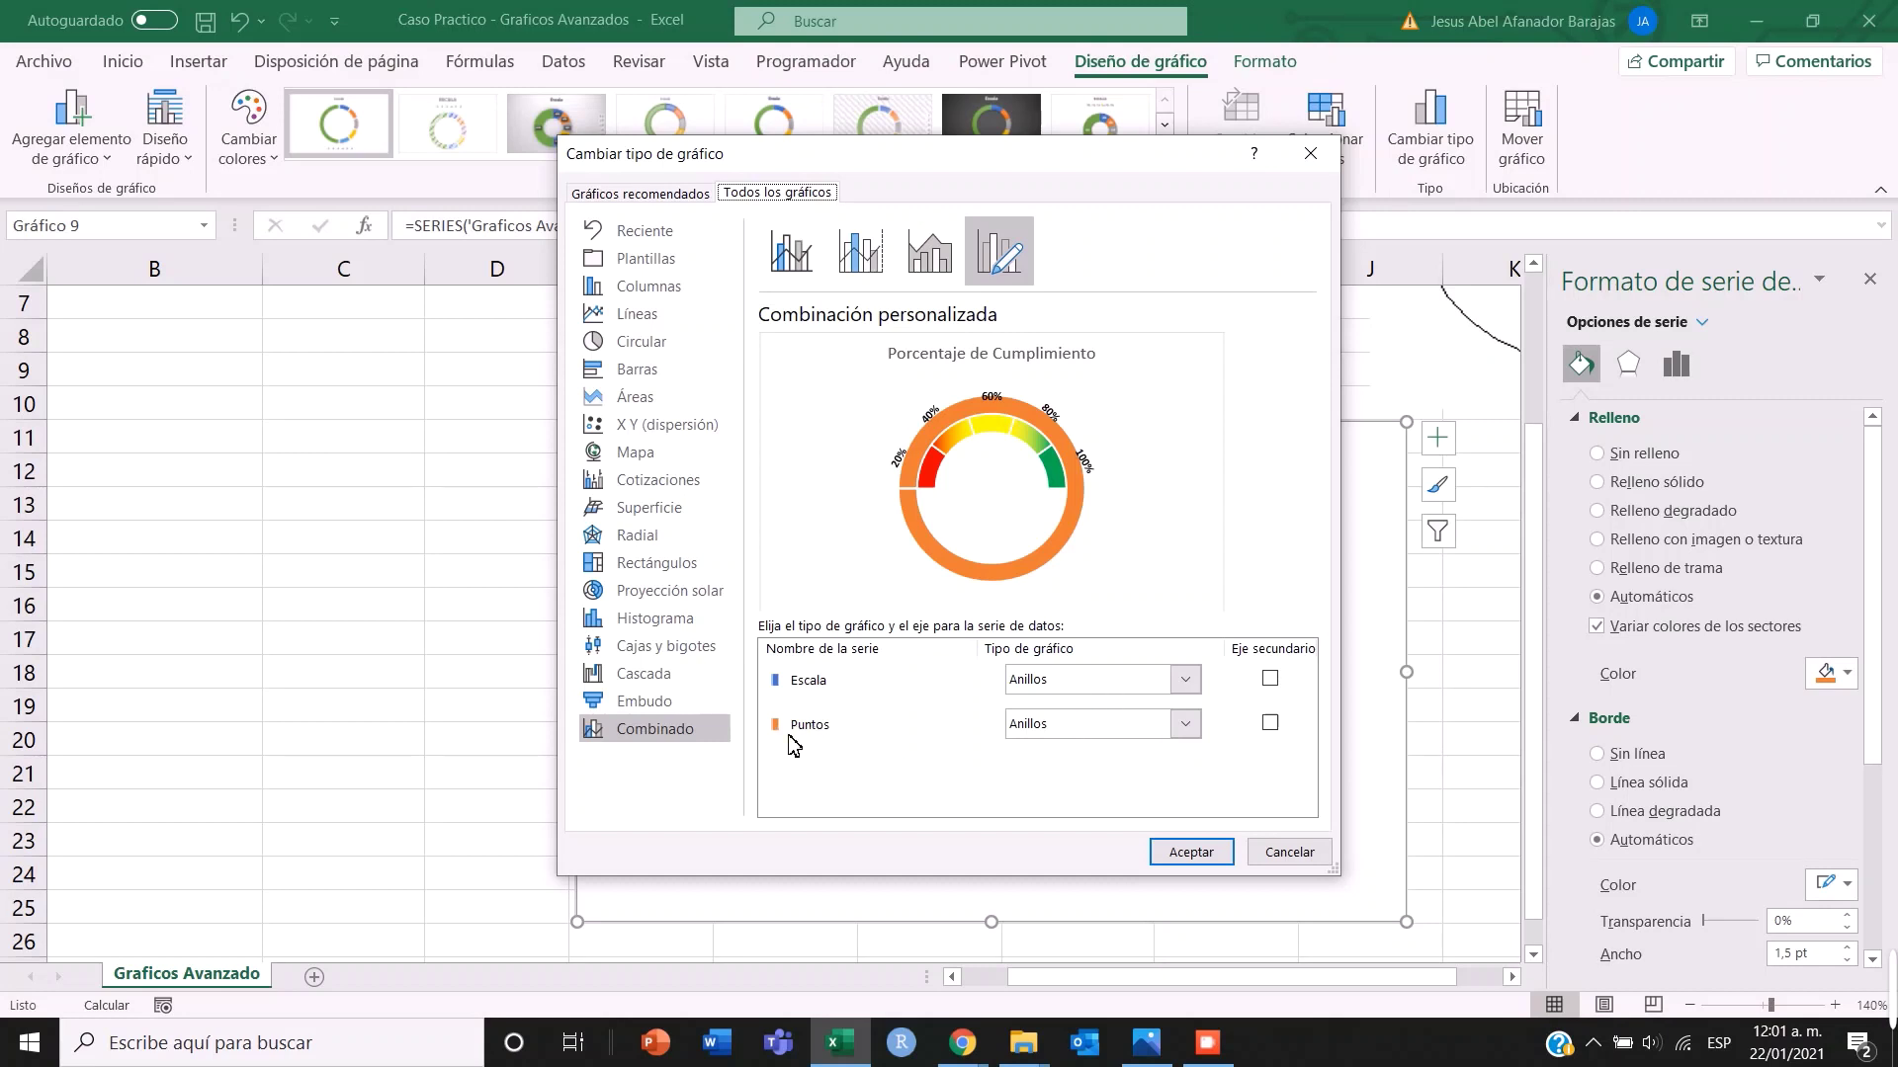
{"action": "left_click", "coordinate": [1184, 725]}
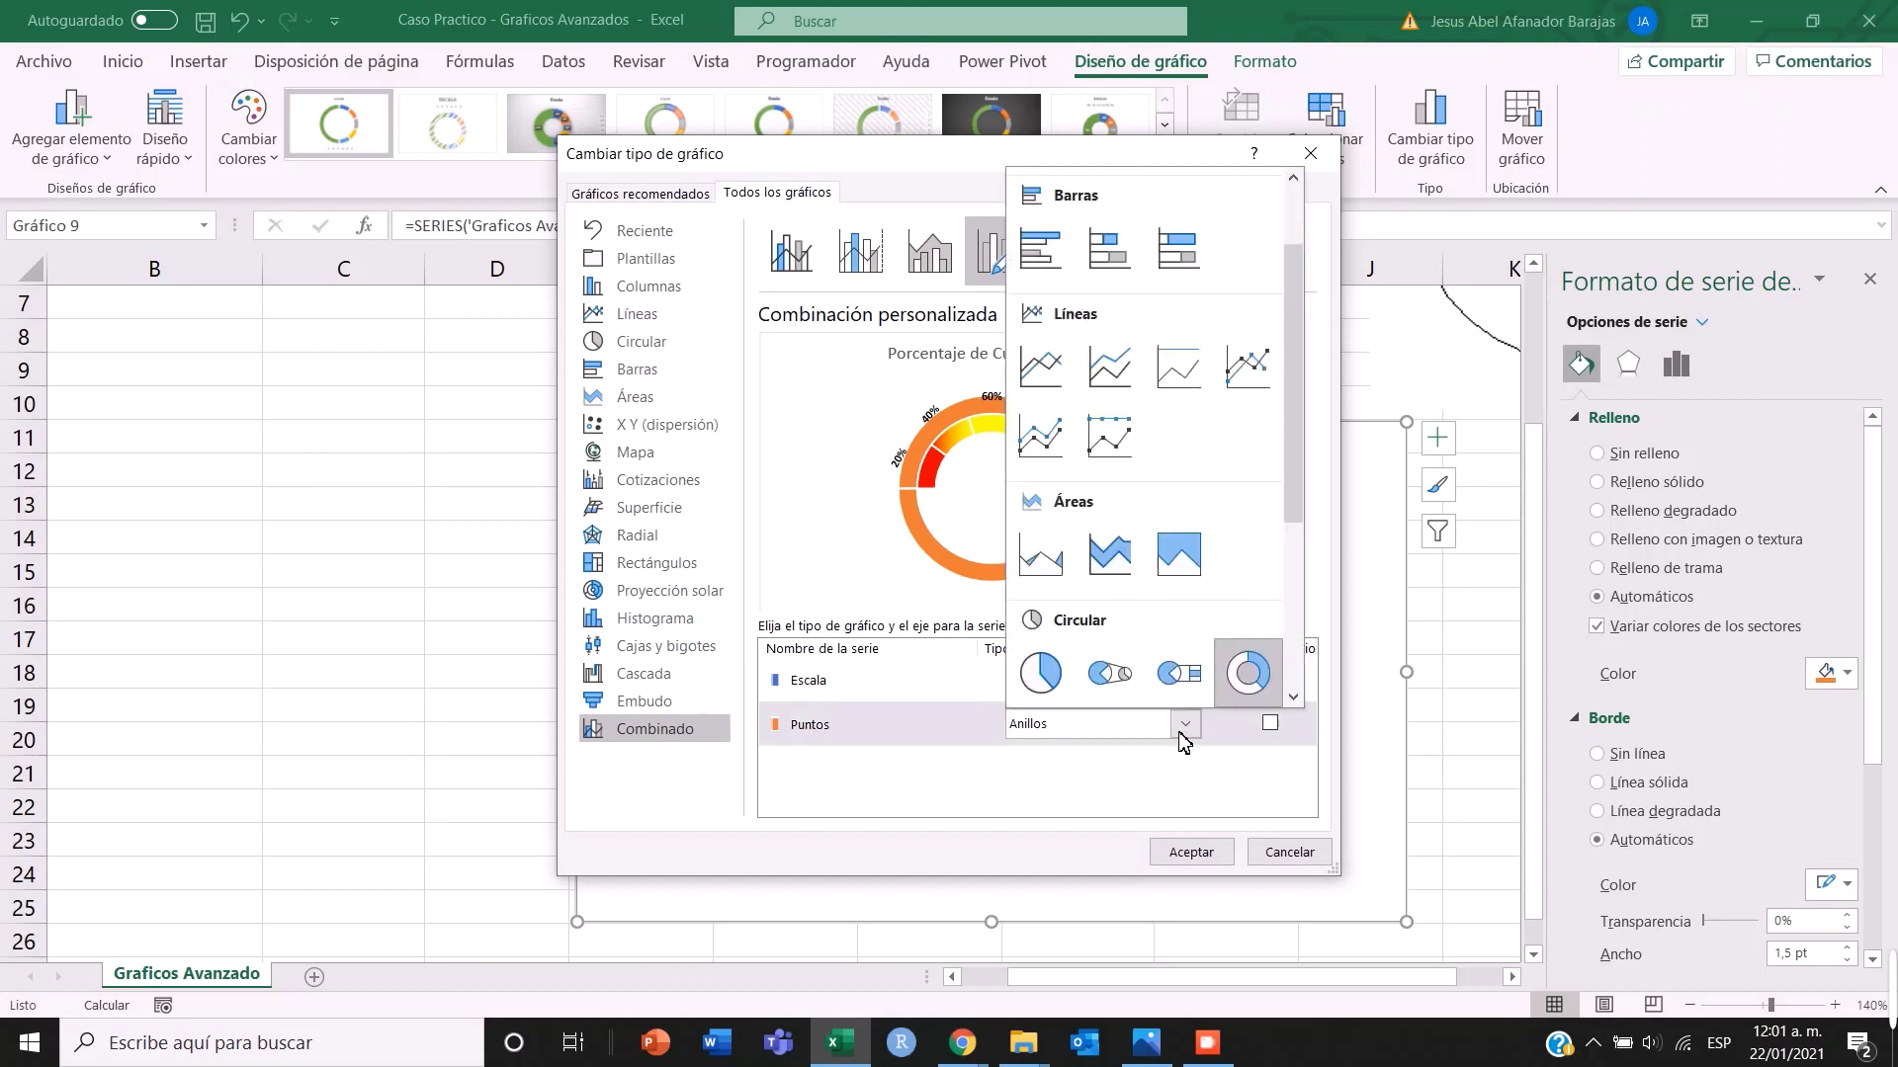
{"action": "scroll", "coordinate": [1105, 652], "scroll_direction": "down", "scroll_amount": 3}
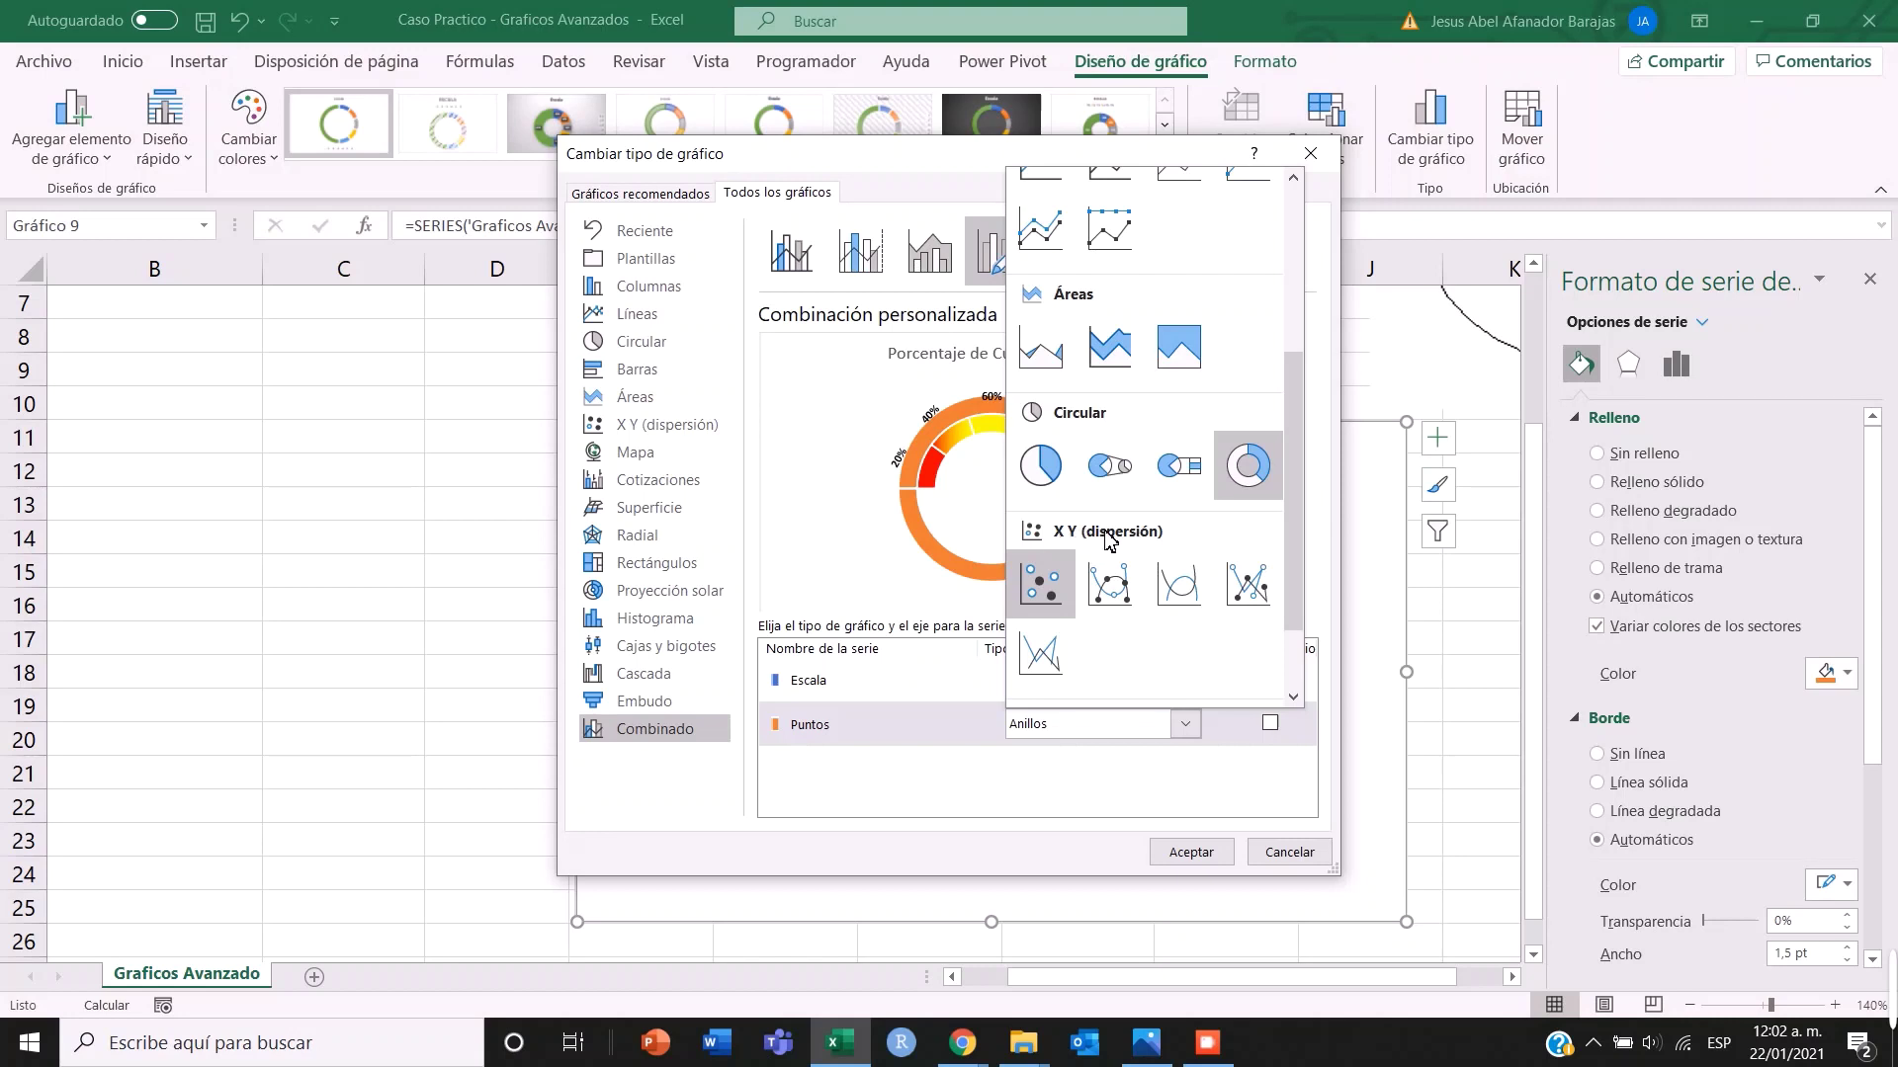
{"action": "left_click", "coordinate": [1172, 591]}
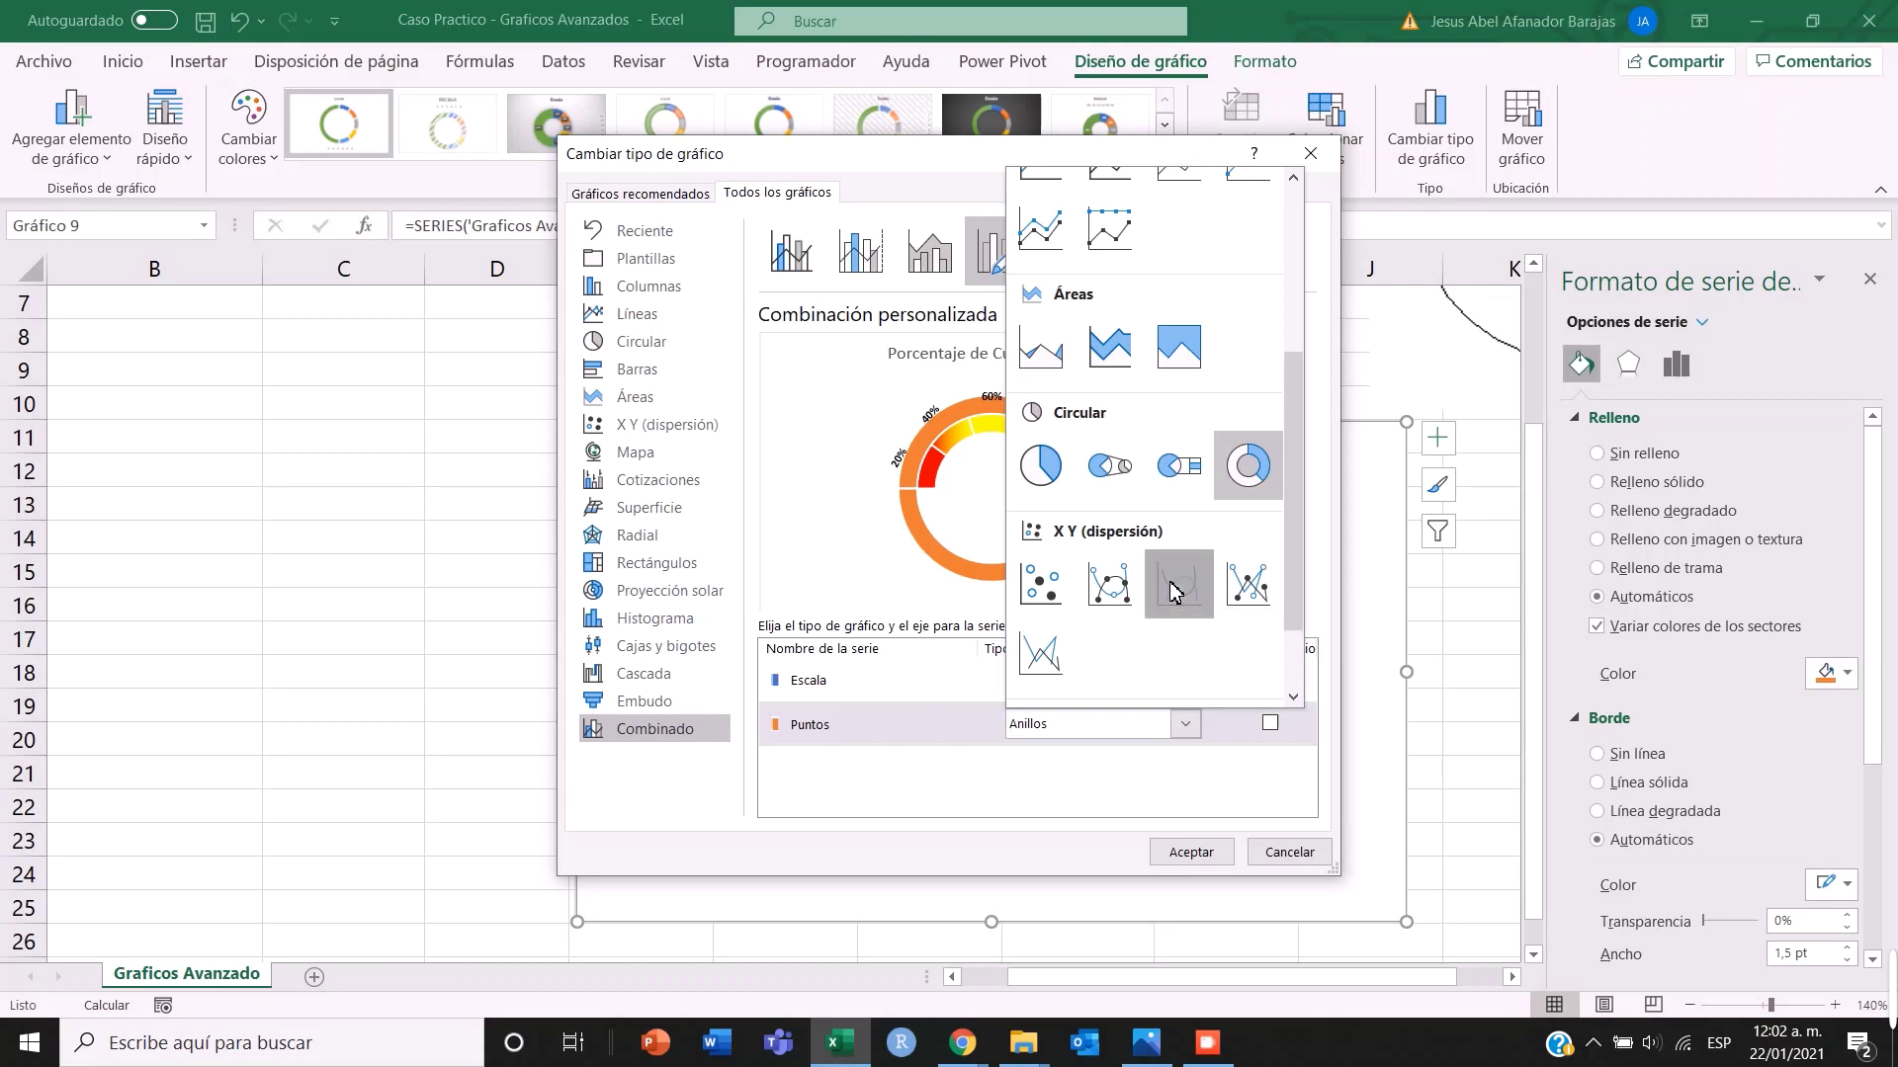
{"action": "left_click", "coordinate": [1191, 852]}
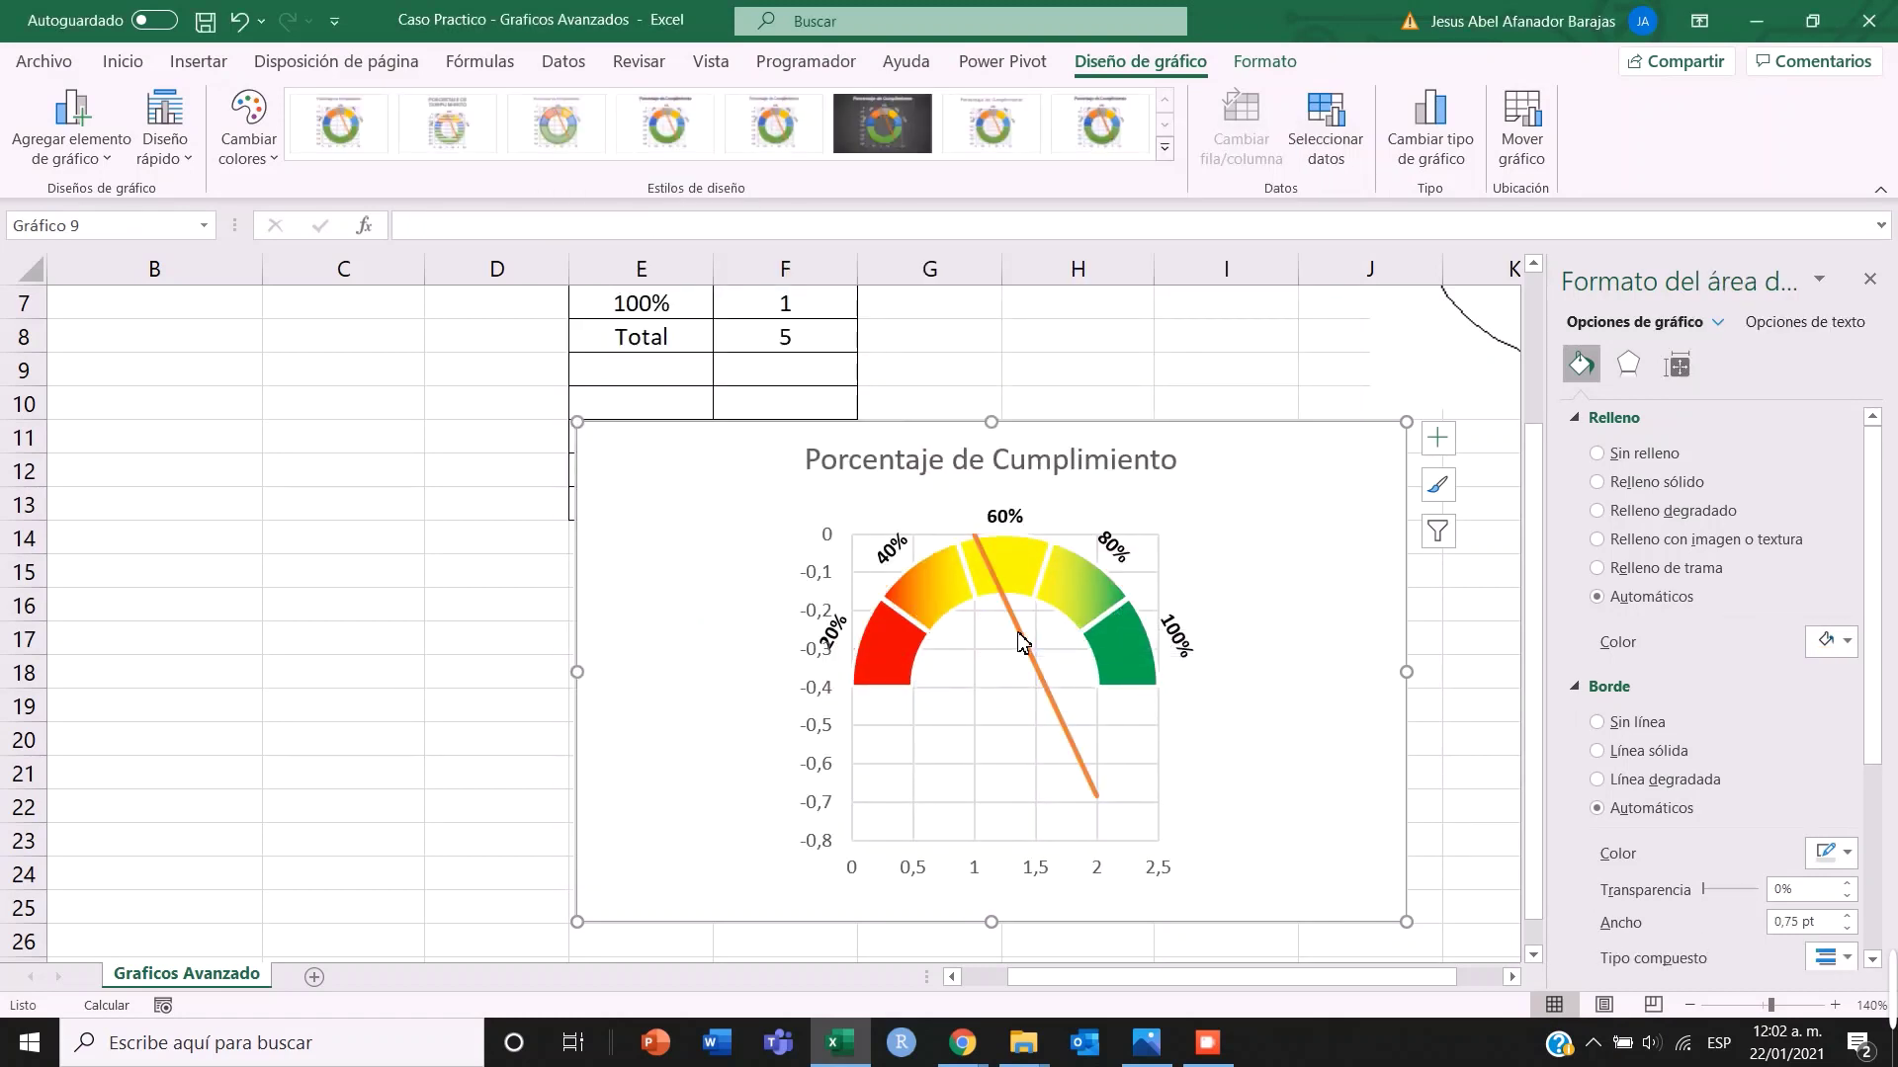
- Edit the Puntos series in the chart's data source and set its X values to H3:H4
{"action": "scroll", "coordinate": [1023, 647], "scroll_direction": "up", "scroll_amount": 2}
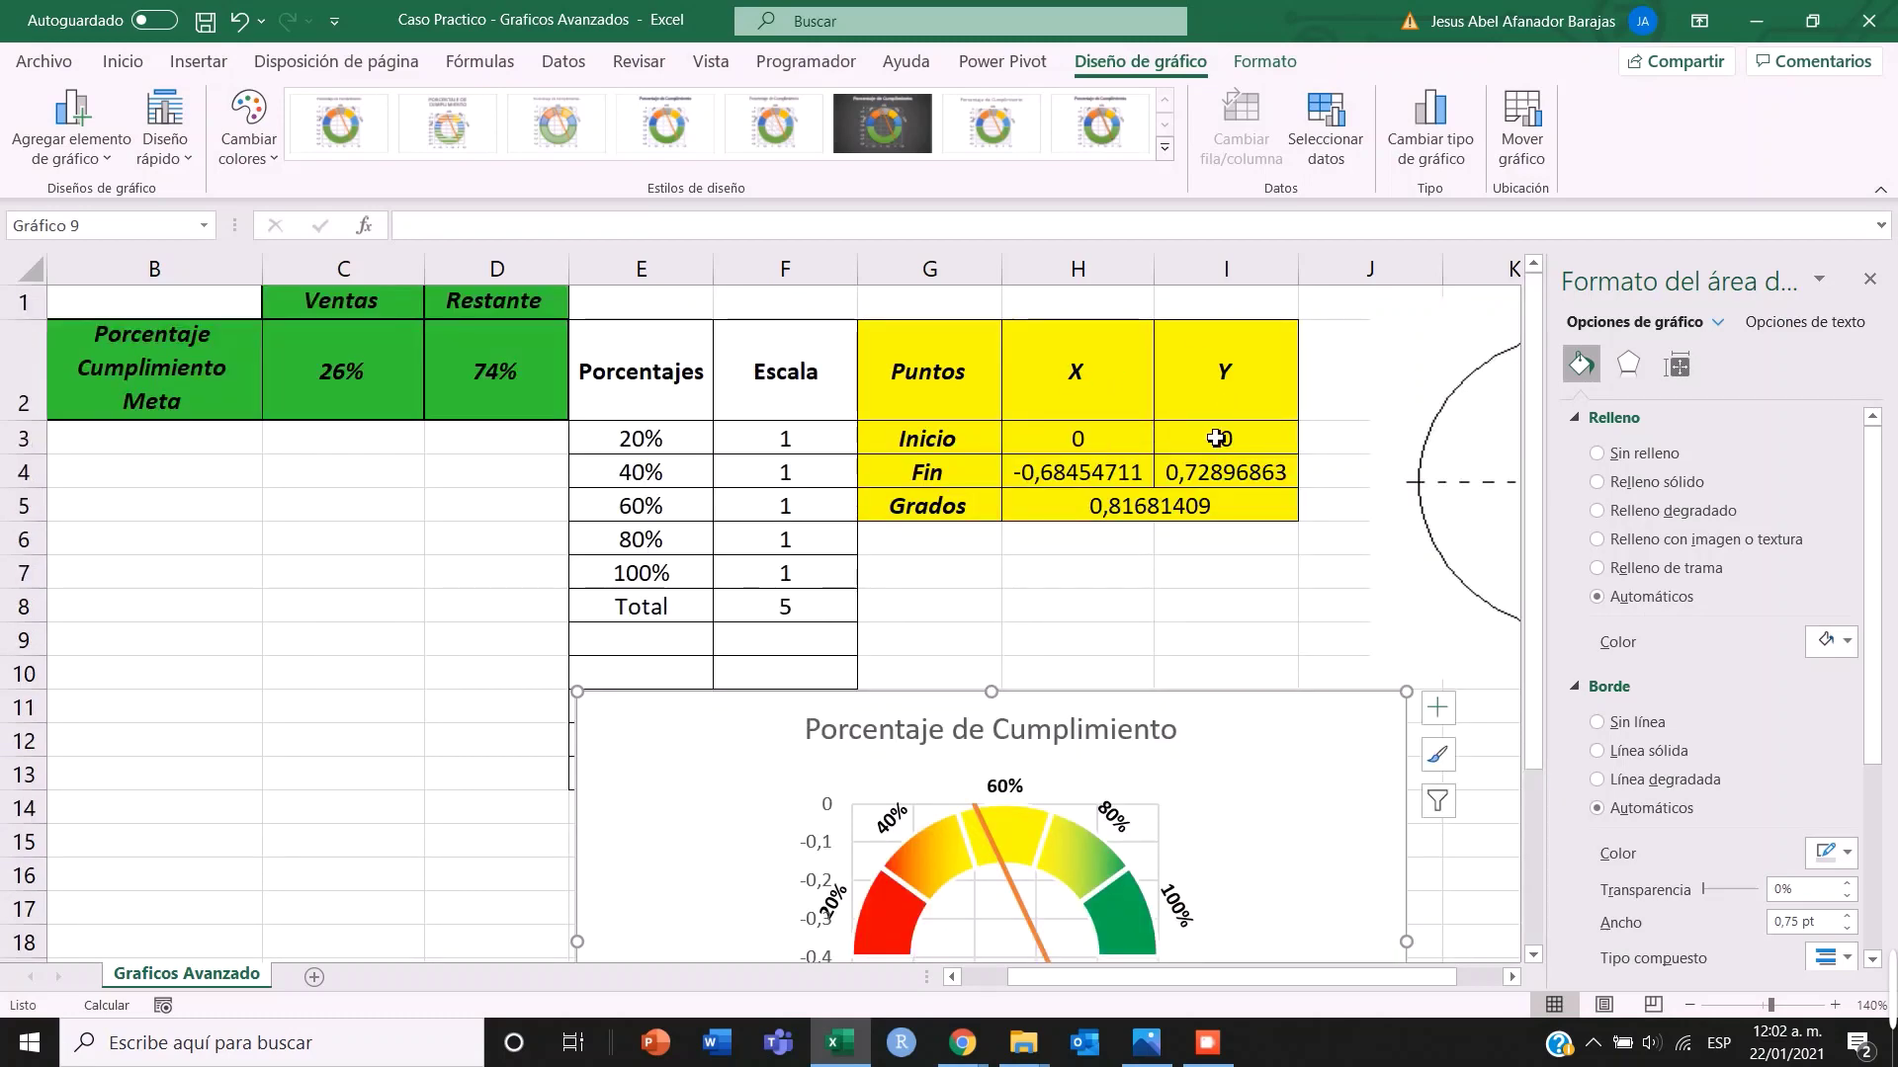
{"action": "scroll", "coordinate": [1241, 489], "scroll_direction": "down", "scroll_amount": 2}
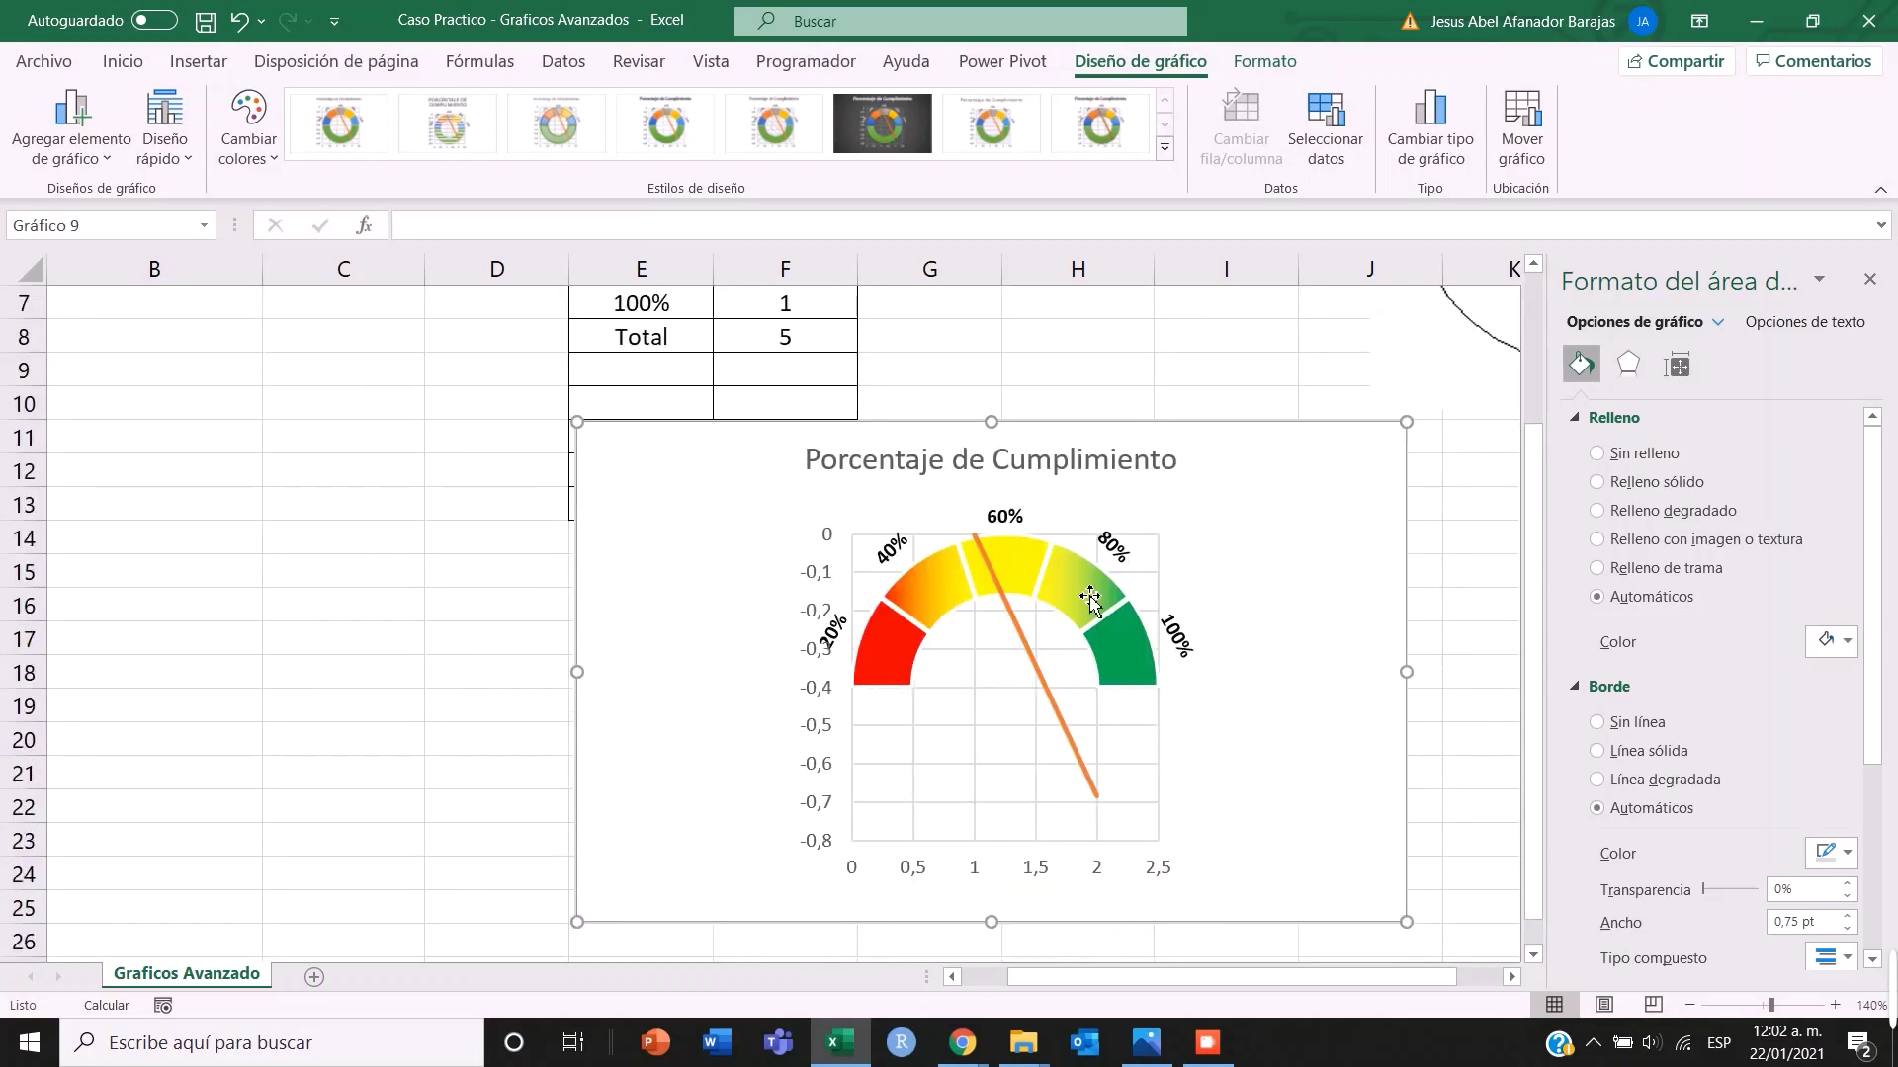
{"action": "left_click", "coordinate": [1025, 644]}
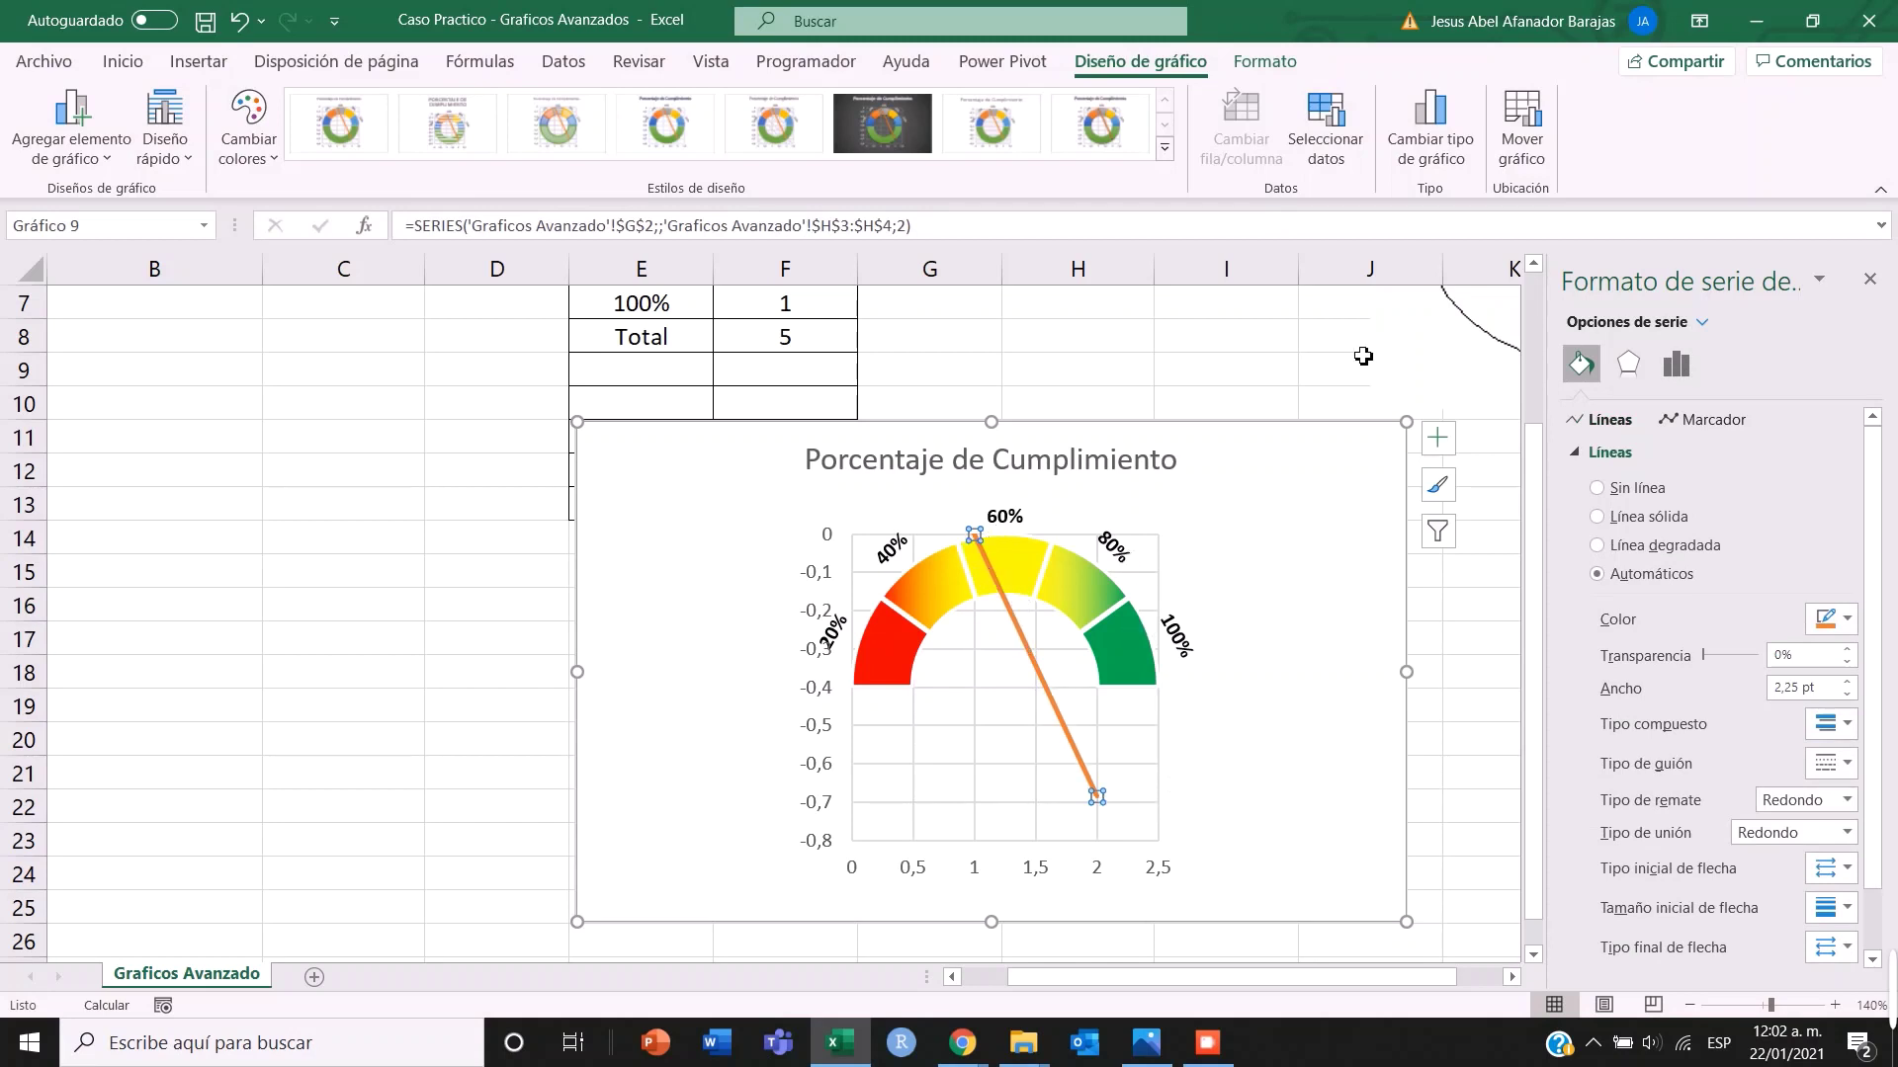
{"action": "left_click", "coordinate": [1329, 137]}
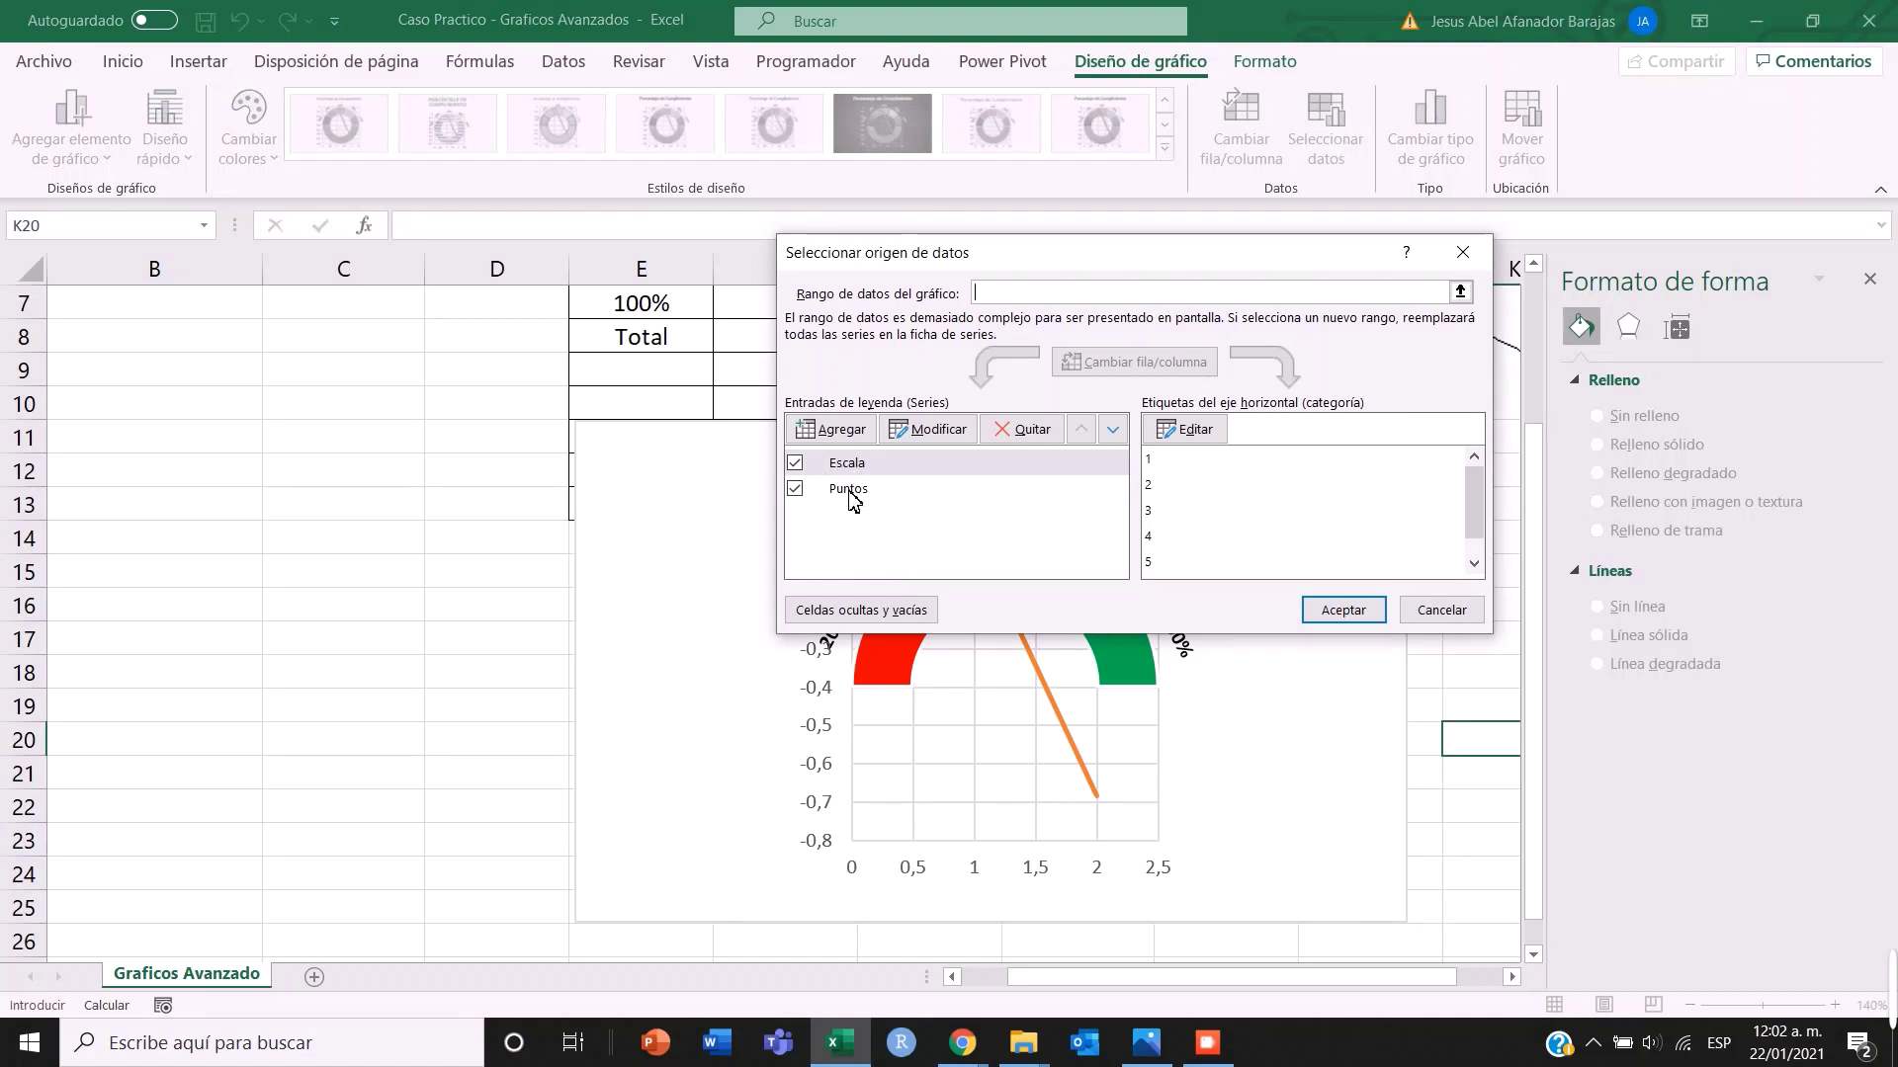
{"action": "left_click", "coordinate": [850, 489]}
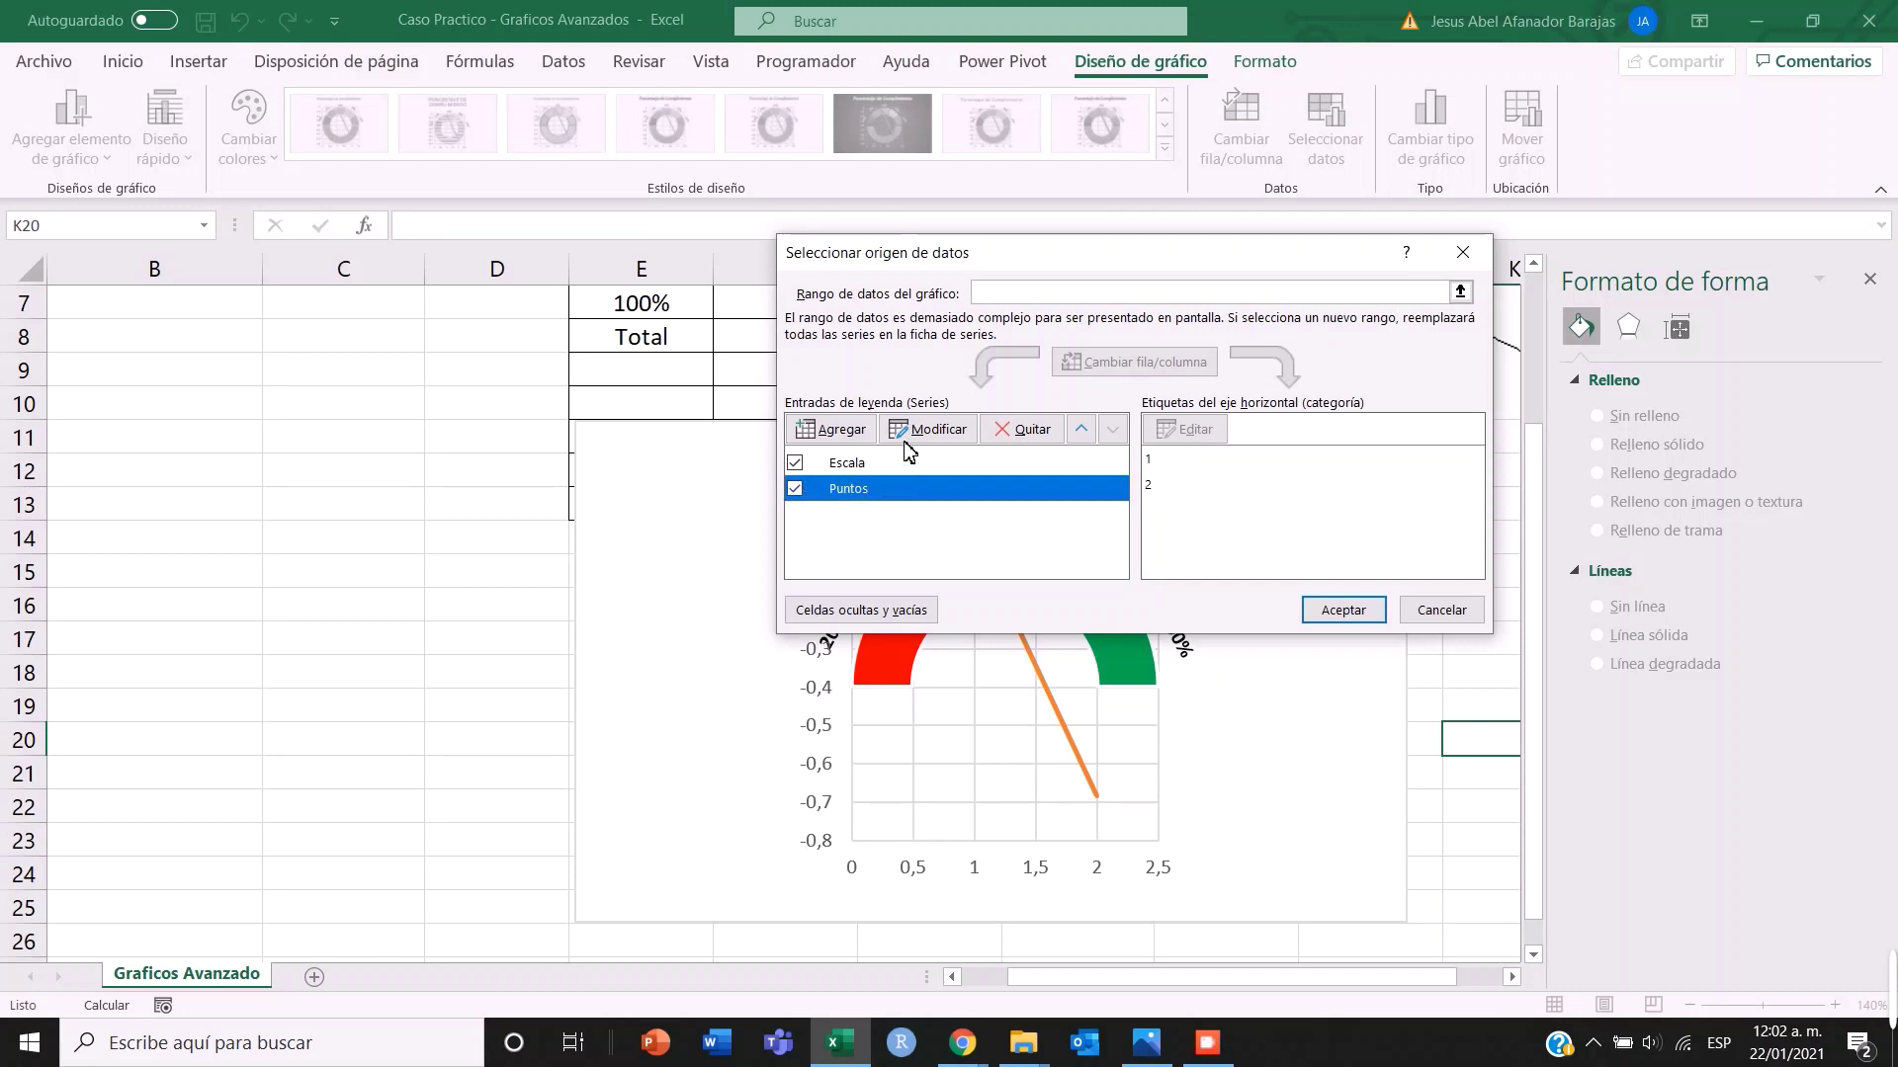
{"action": "left_click", "coordinate": [932, 429]}
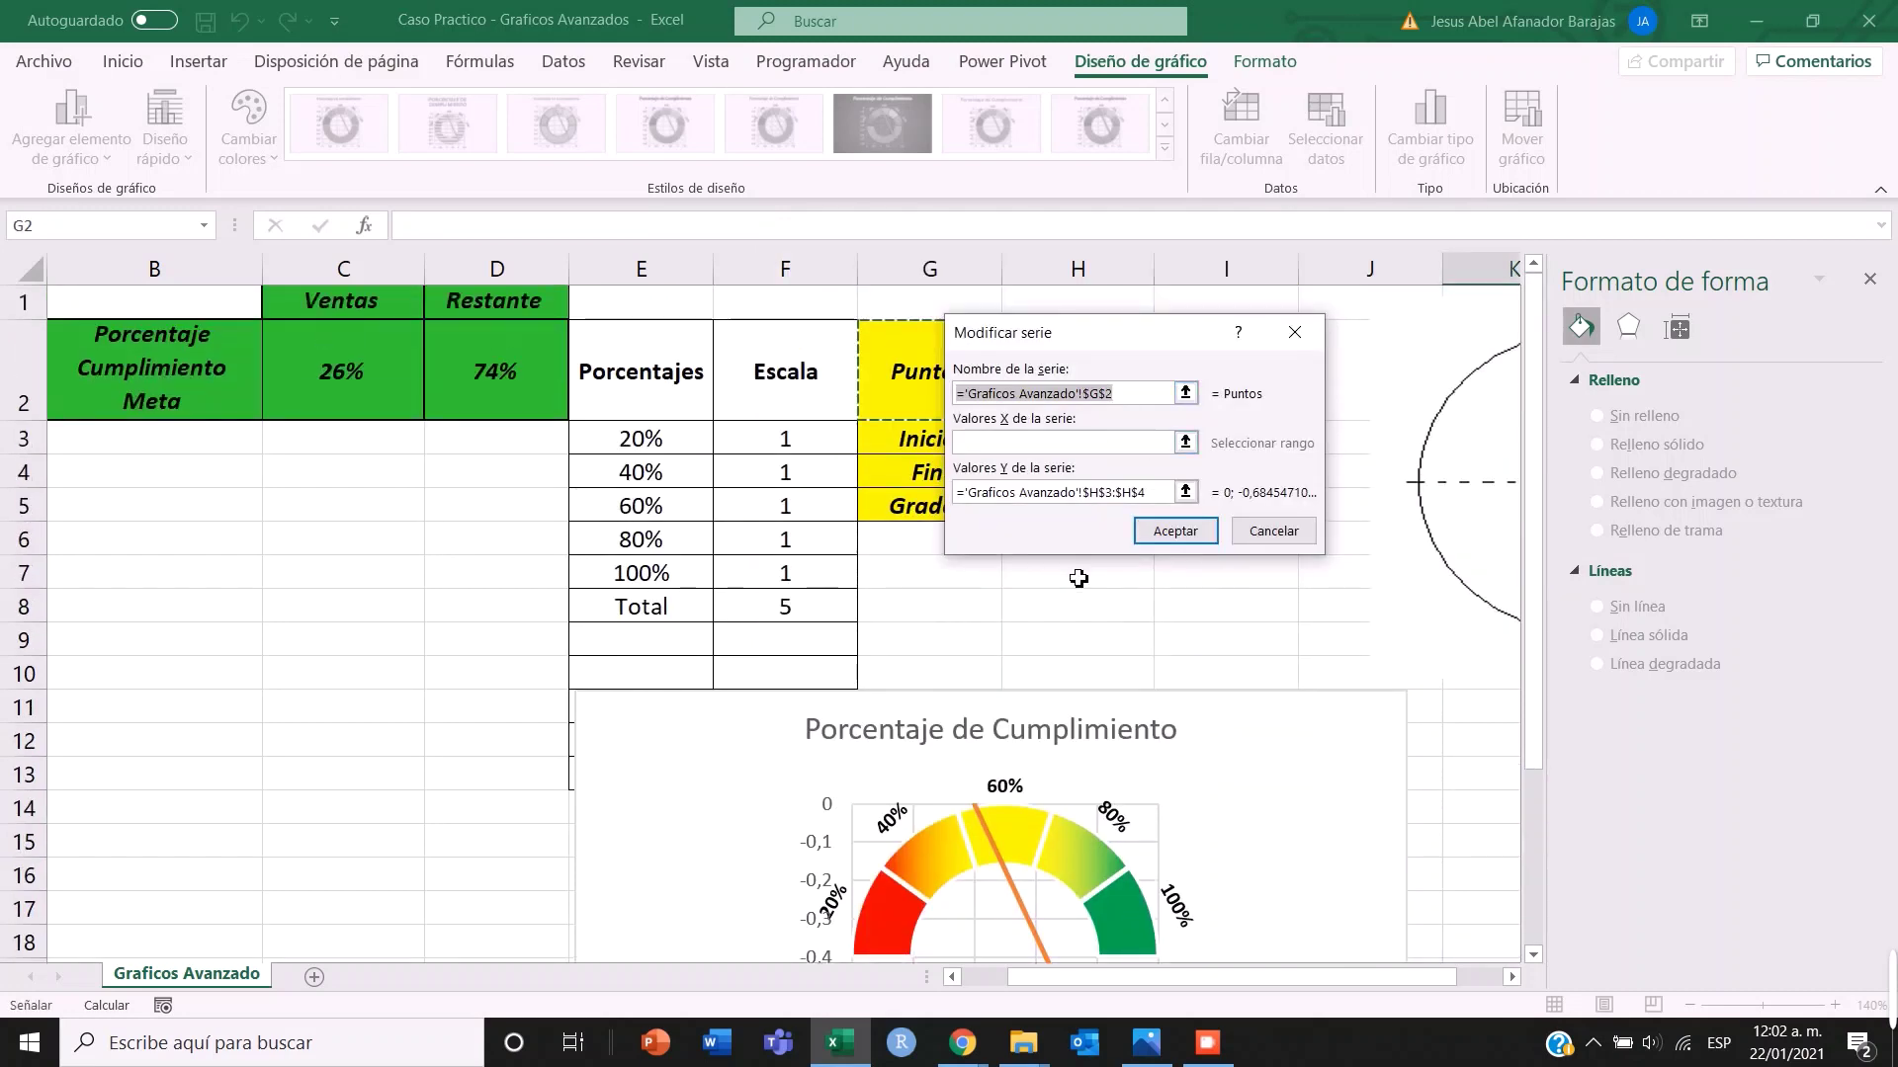
{"action": "left_click_drag", "start_coordinate": [1149, 342], "coordinate": [443, 390]}
{"action": "left_click", "coordinate": [474, 489]}
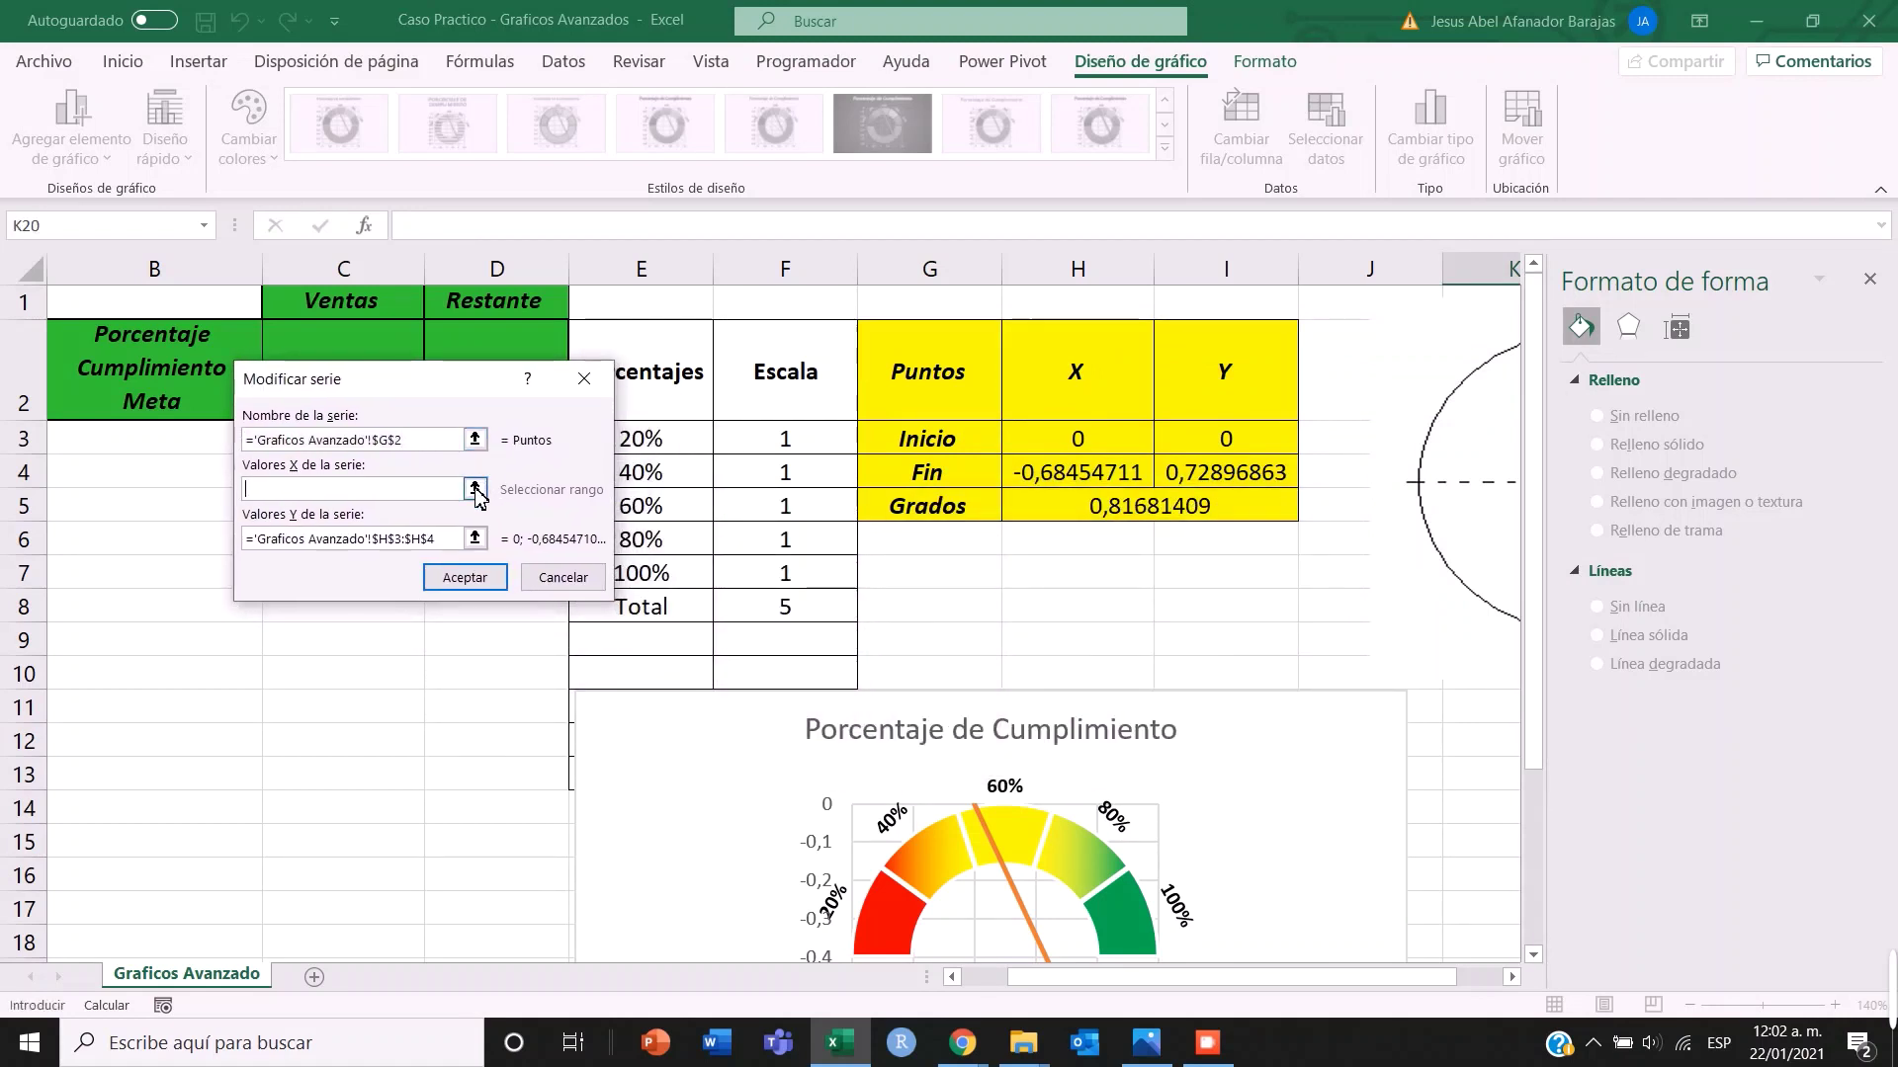
{"action": "left_click_drag", "start_coordinate": [1084, 442], "coordinate": [1084, 484]}
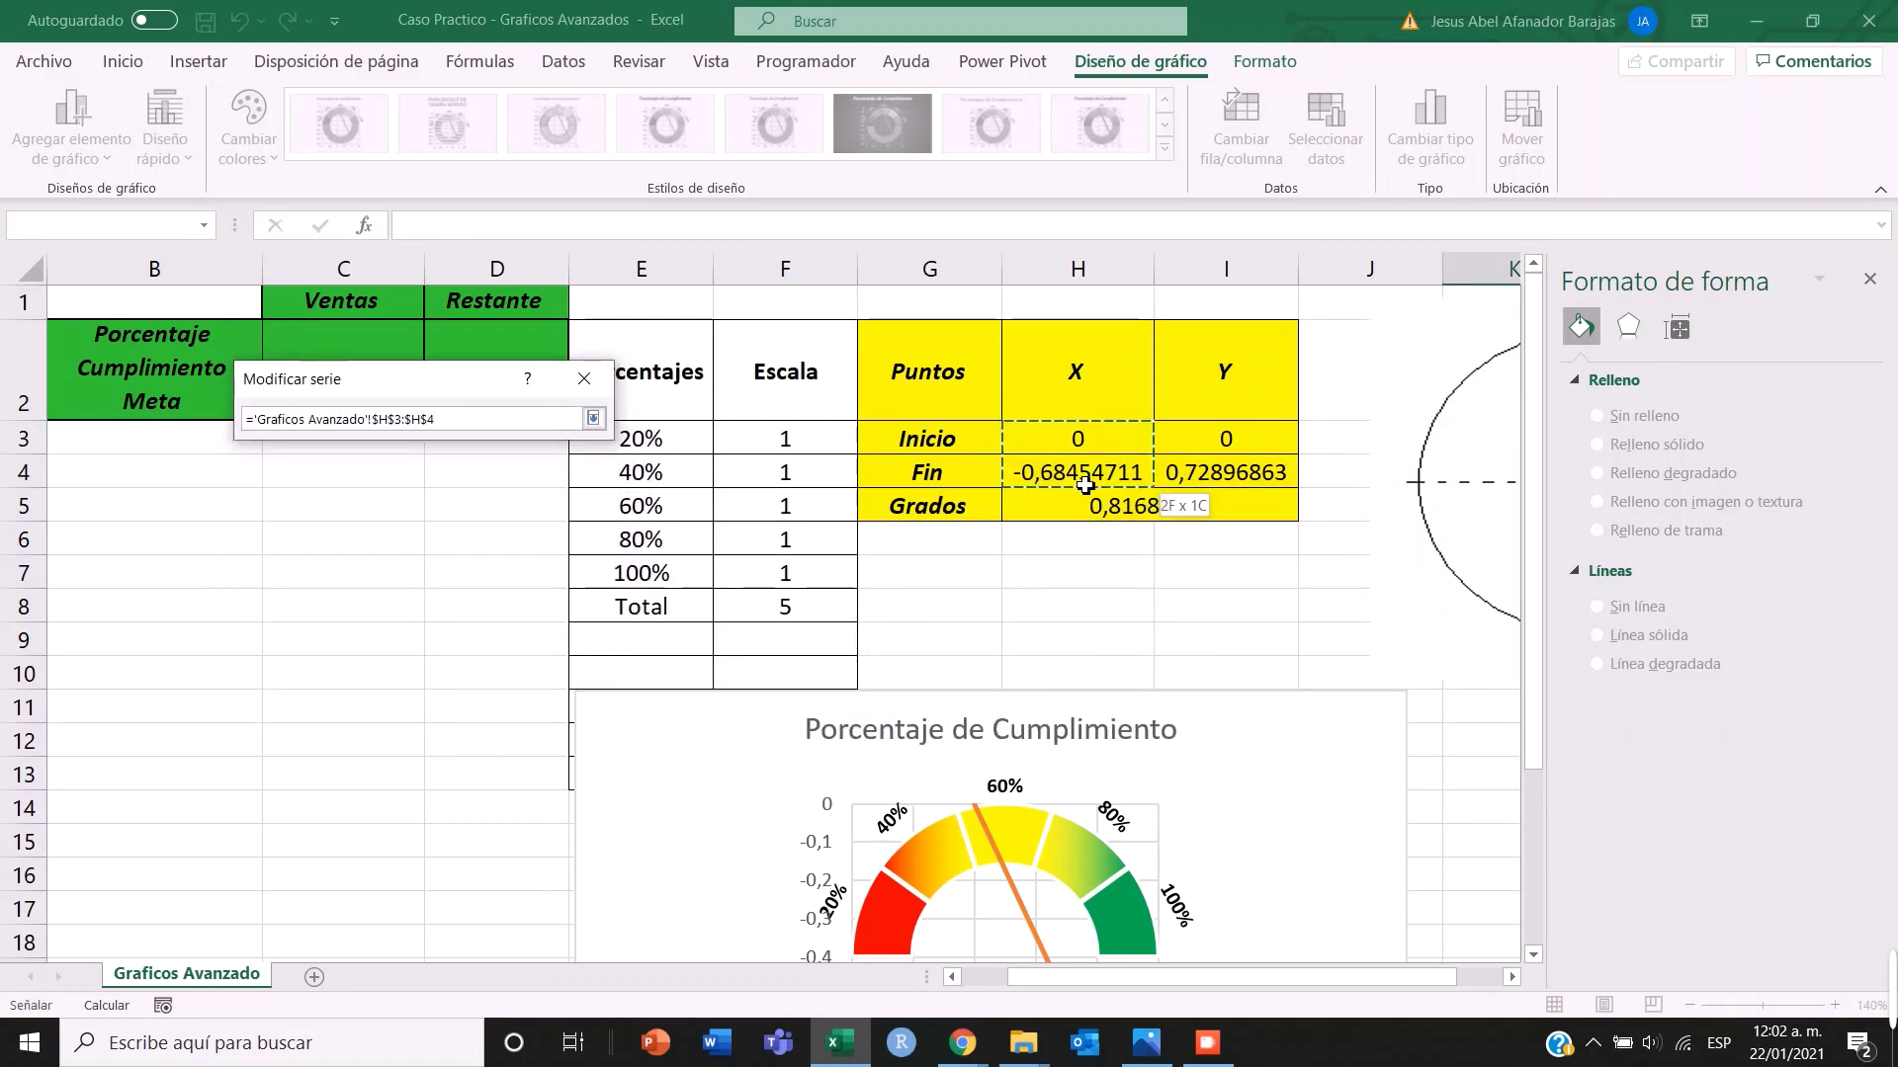
{"action": "left_click", "coordinate": [593, 418]}
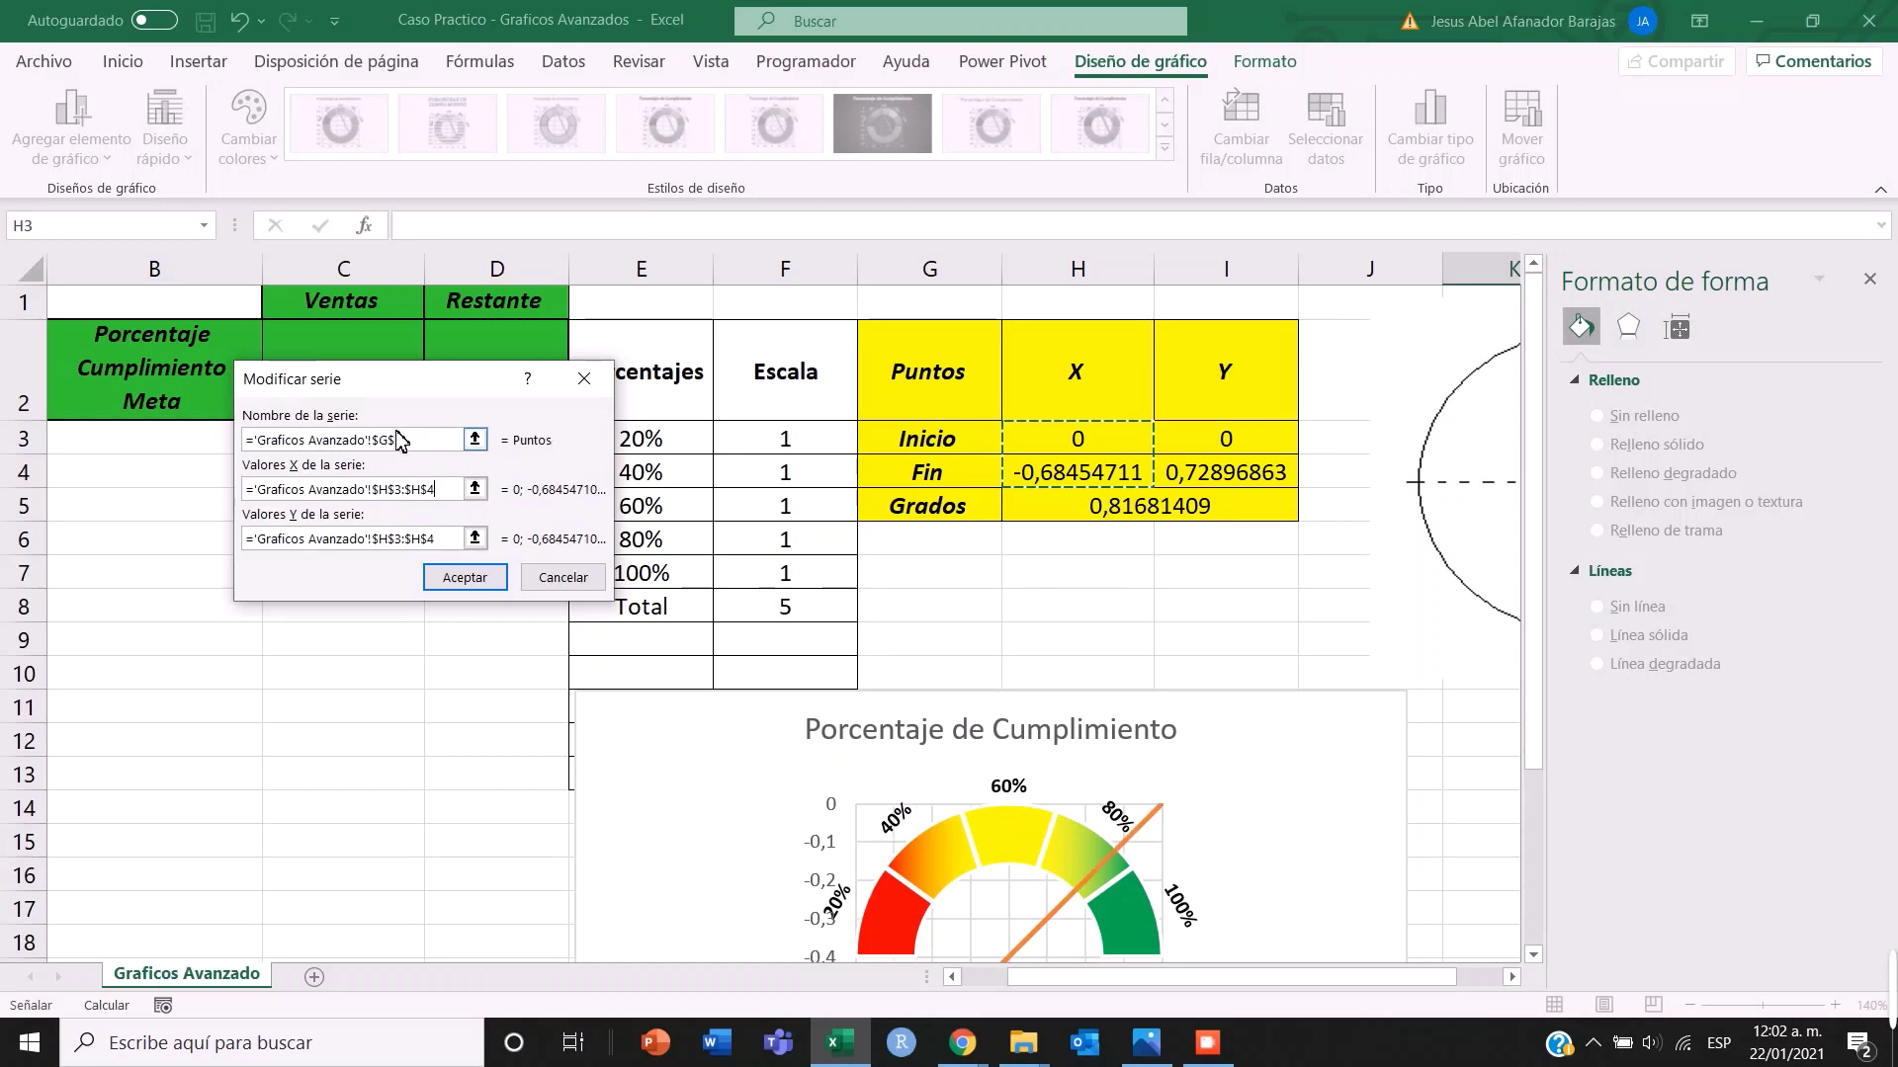
- Set the Puntos series' Y values to I3:I4 and accept the series and data source changes
{"action": "left_click", "coordinate": [475, 539]}
{"action": "left_click", "coordinate": [1219, 443]}
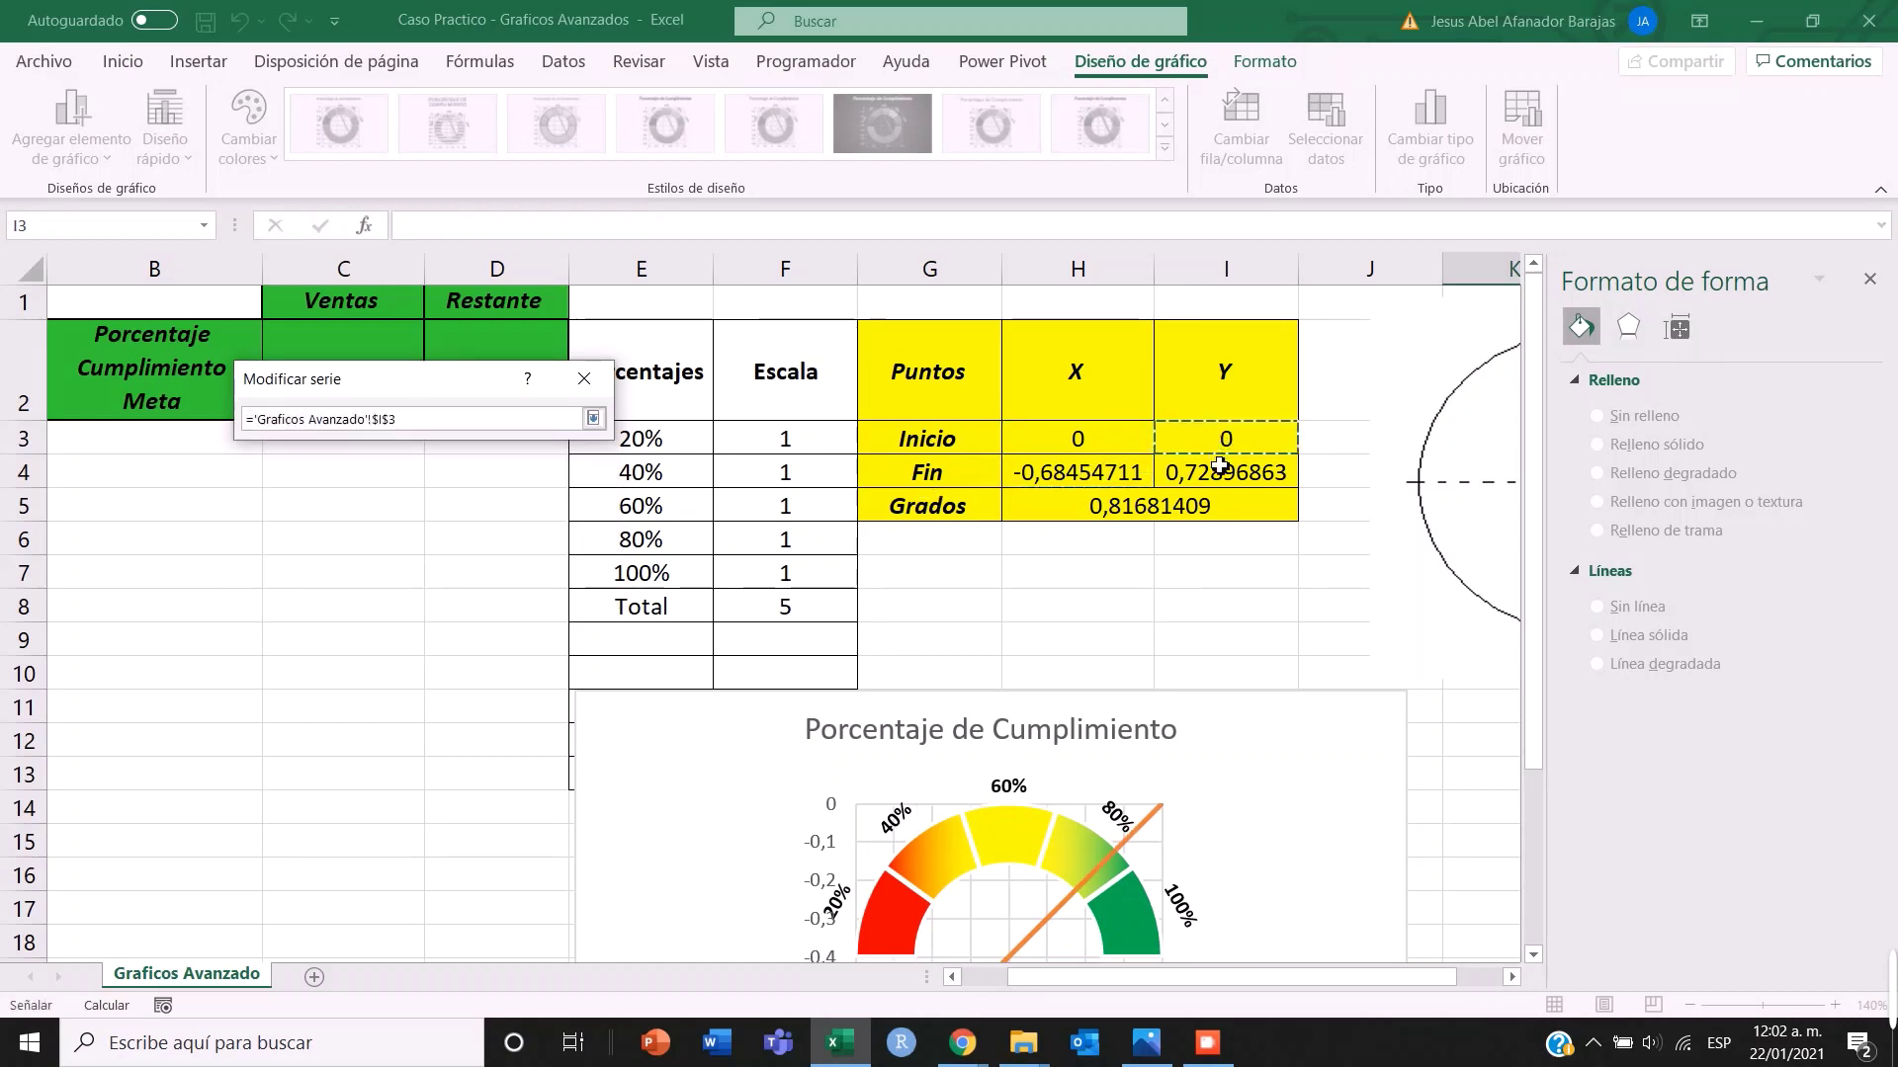
{"action": "left_click_drag", "start_coordinate": [1220, 465], "coordinate": [1222, 472]}
{"action": "left_click", "coordinate": [593, 419]}
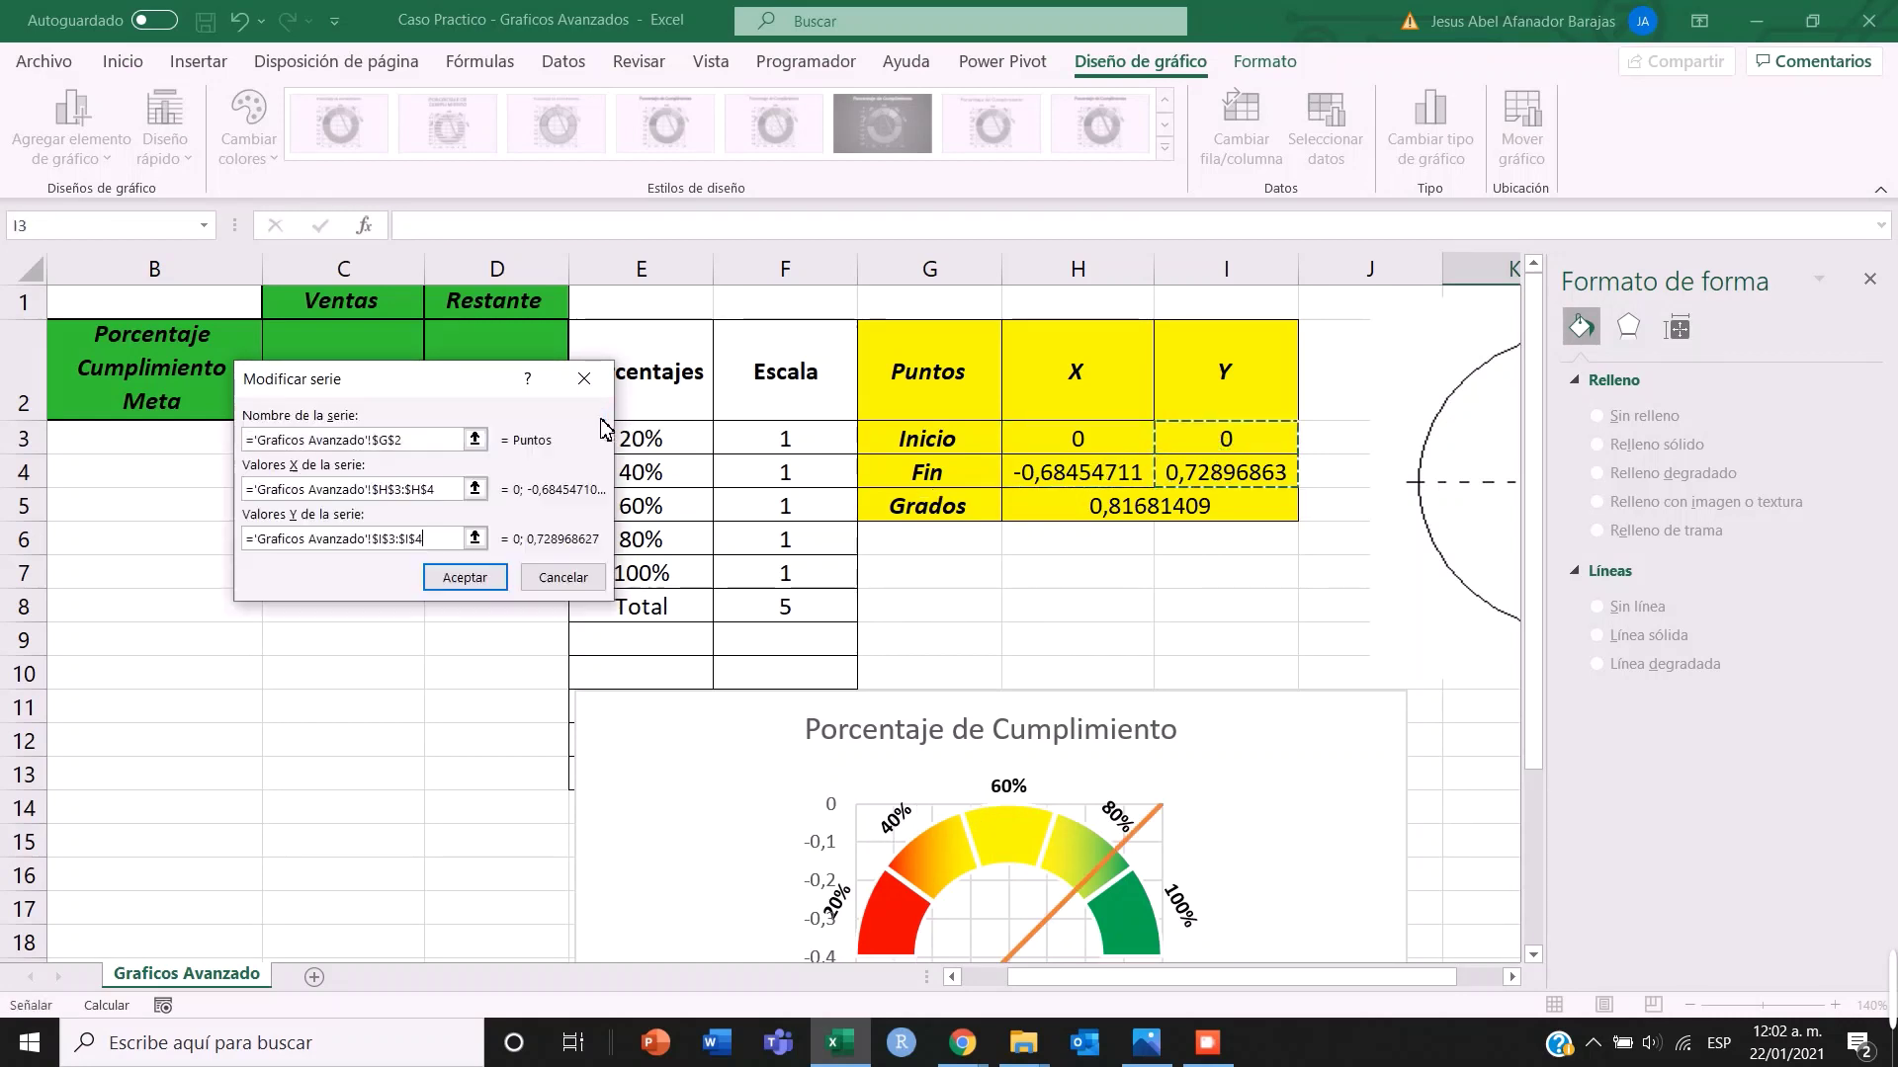
{"action": "left_click", "coordinate": [464, 579]}
{"action": "left_click", "coordinate": [1330, 609]}
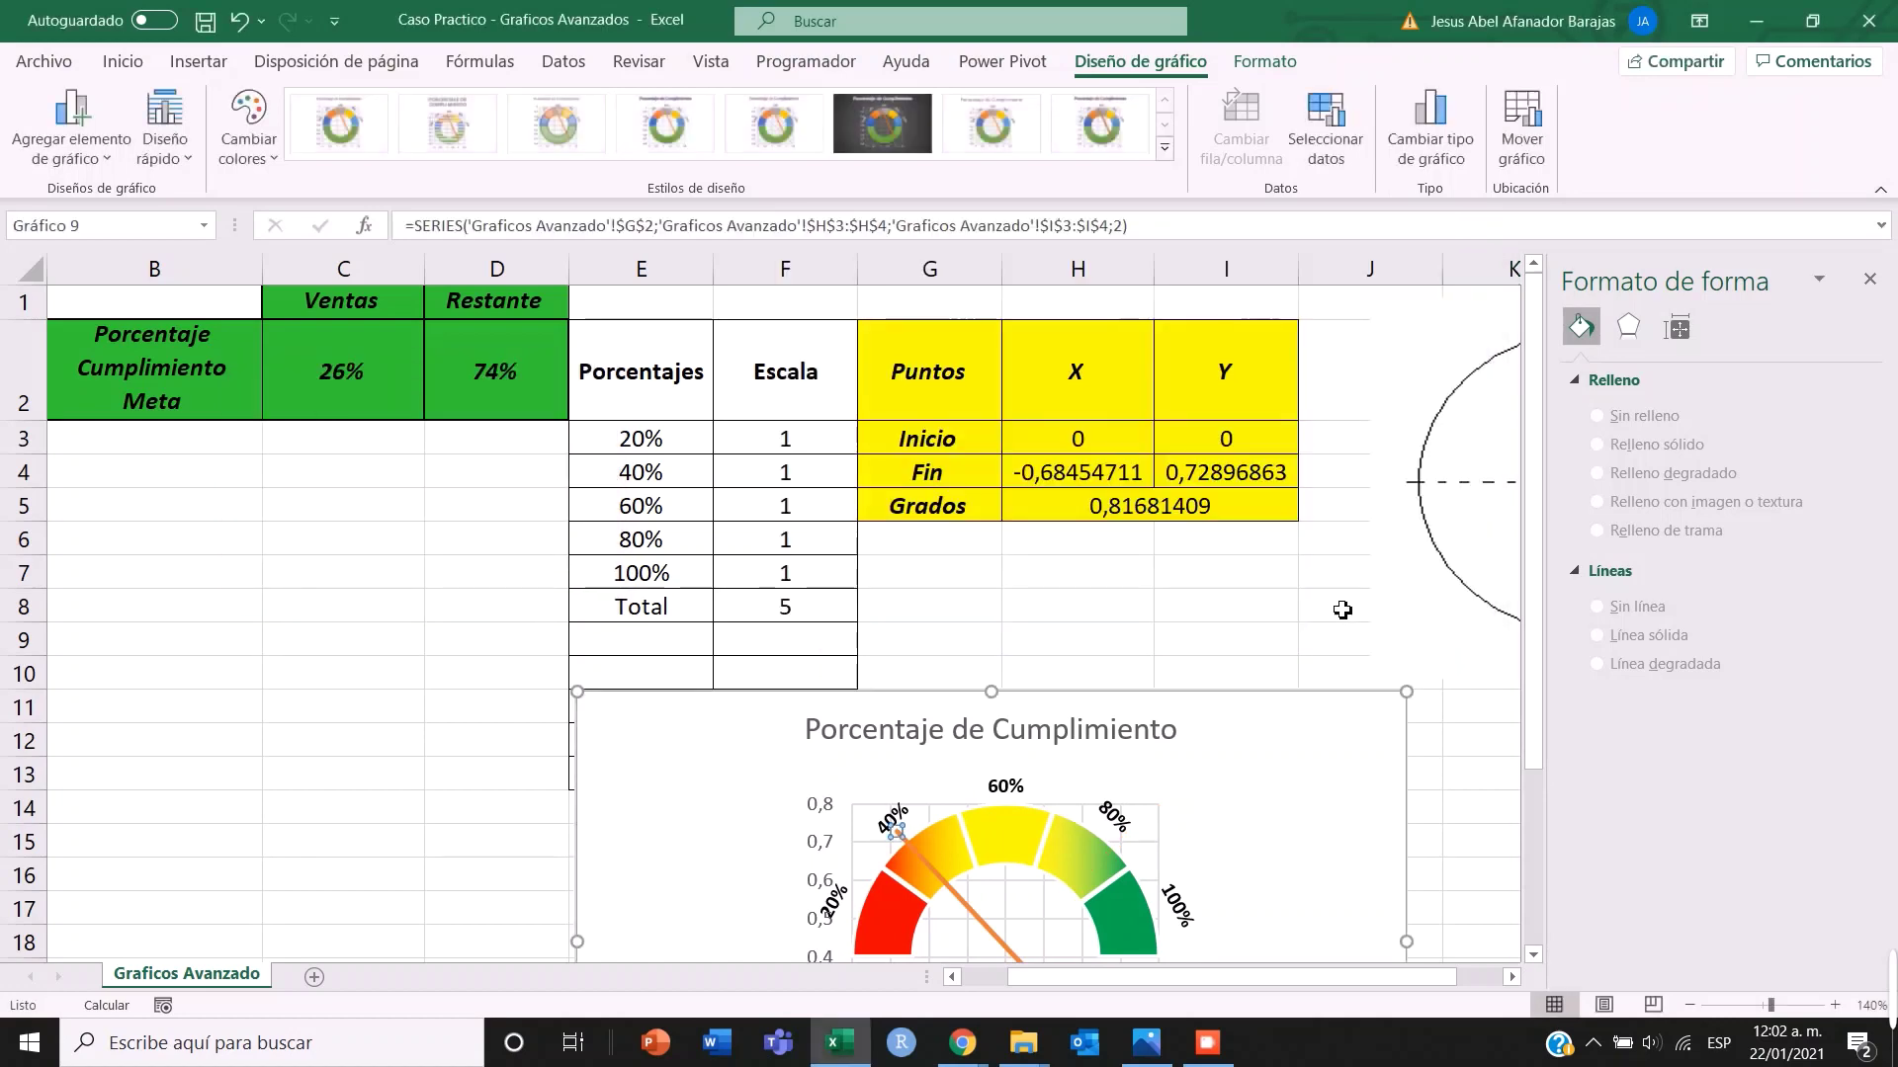
- Set the gauge chart's vertical axis bounds to a minimum of -1 and a maximum of 1
{"action": "scroll", "coordinate": [1226, 603], "scroll_direction": "down", "scroll_amount": 2}
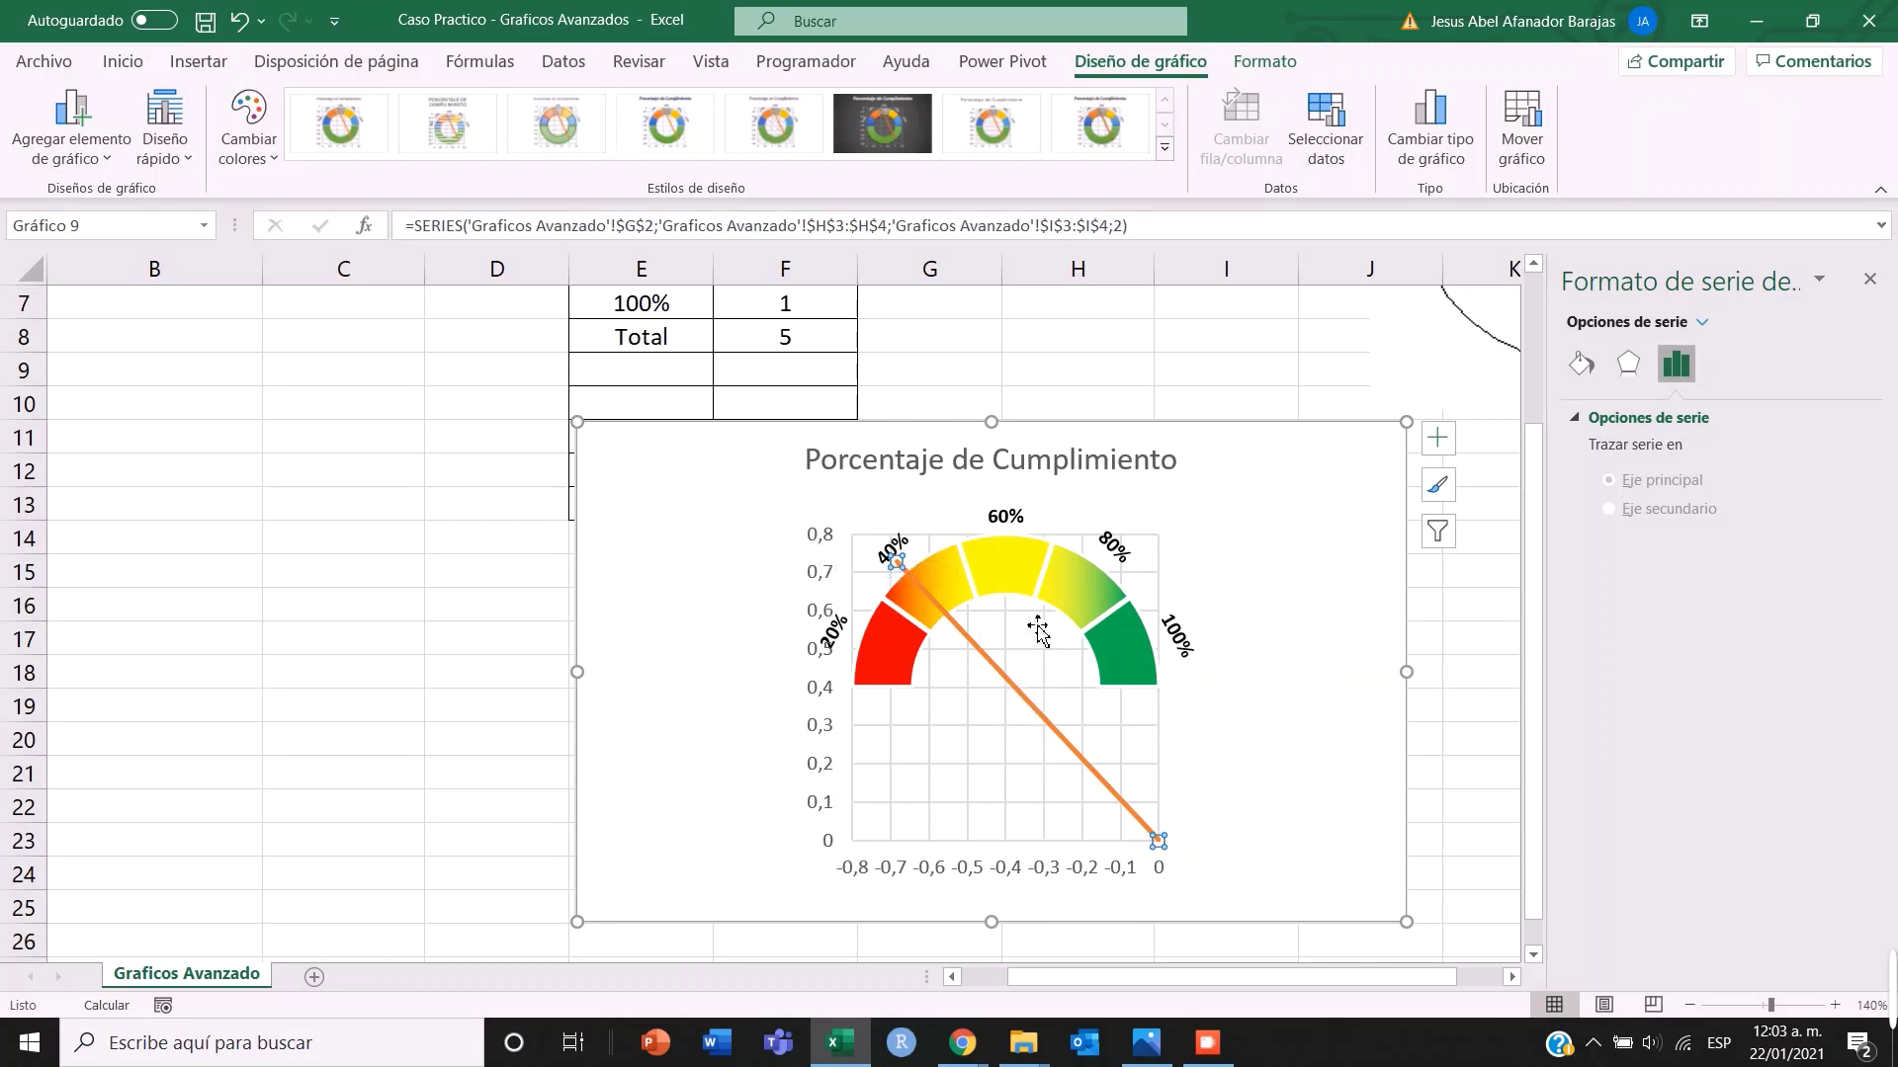
{"action": "scroll", "coordinate": [722, 633], "scroll_direction": "up", "scroll_amount": 2}
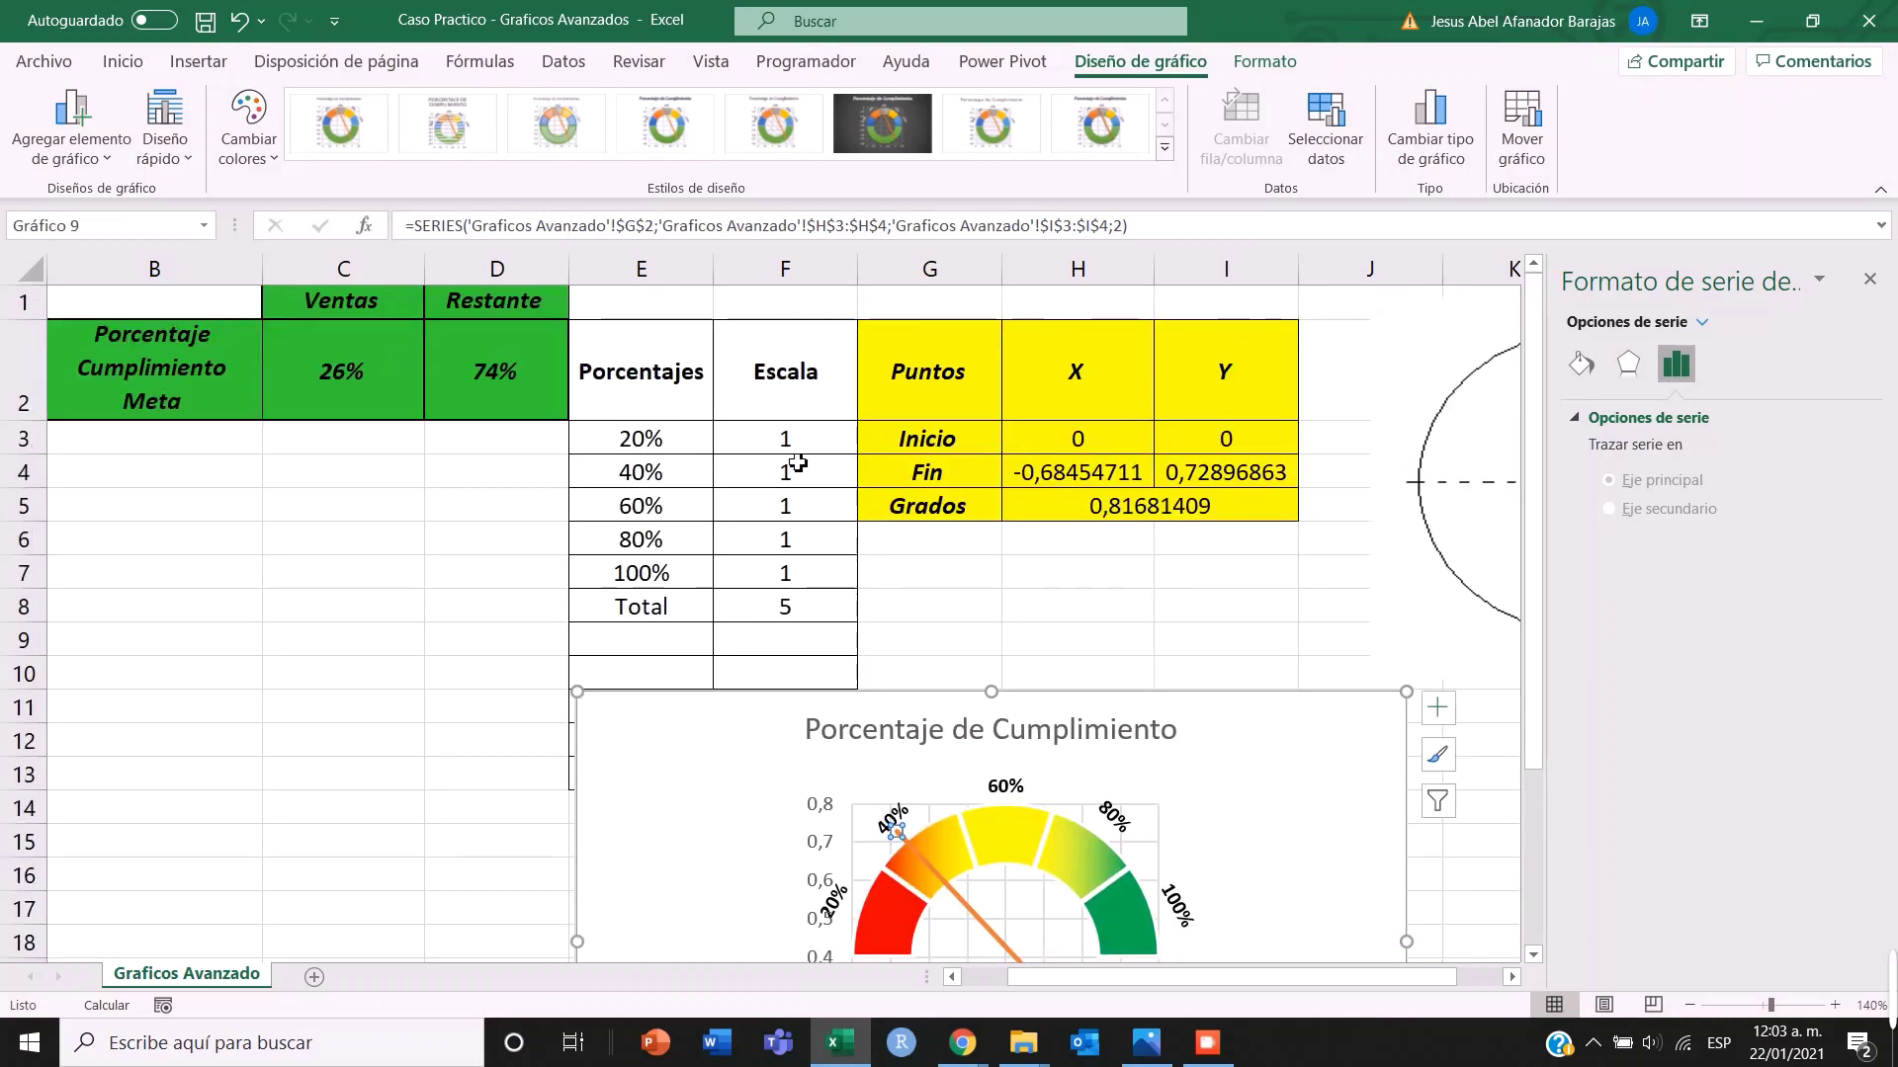
{"action": "scroll", "coordinate": [932, 626], "scroll_direction": "down", "scroll_amount": 1}
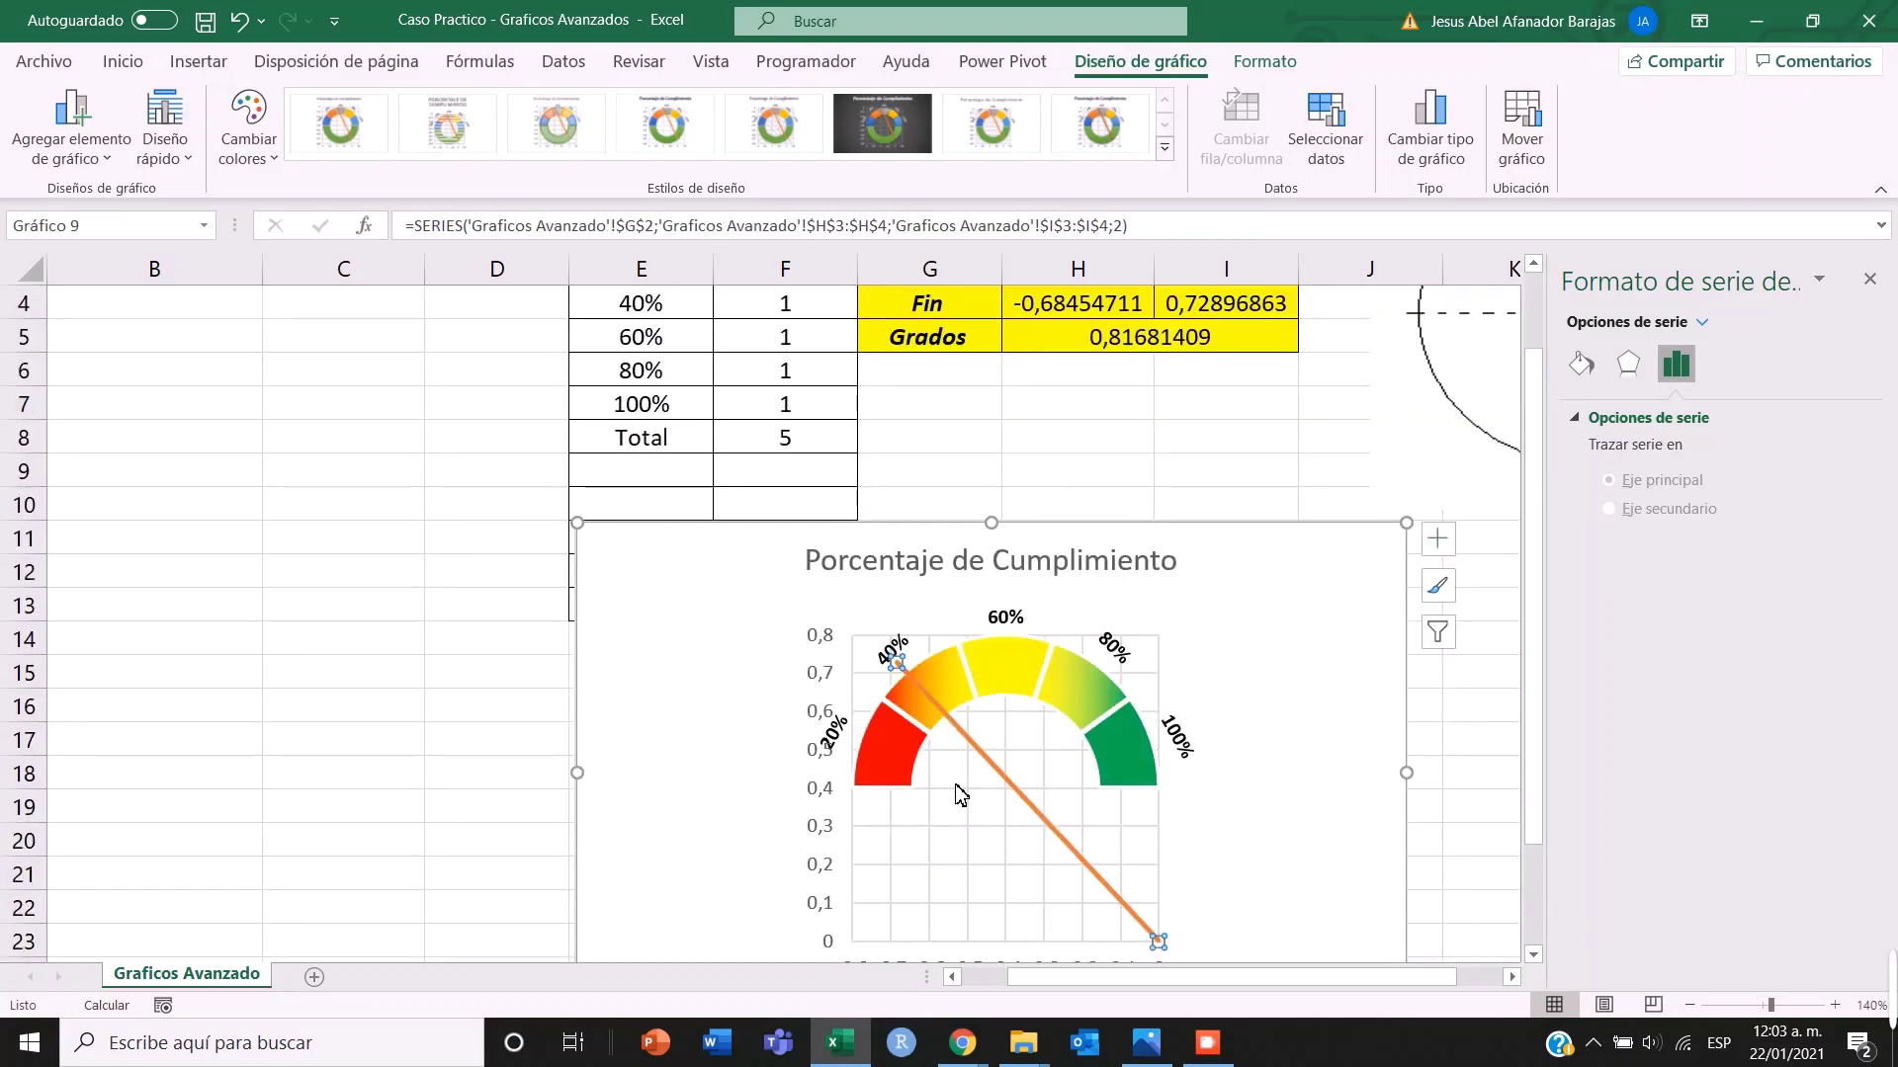
{"action": "scroll", "coordinate": [958, 793], "scroll_direction": "down", "scroll_amount": 1}
{"action": "left_click", "coordinate": [832, 716]}
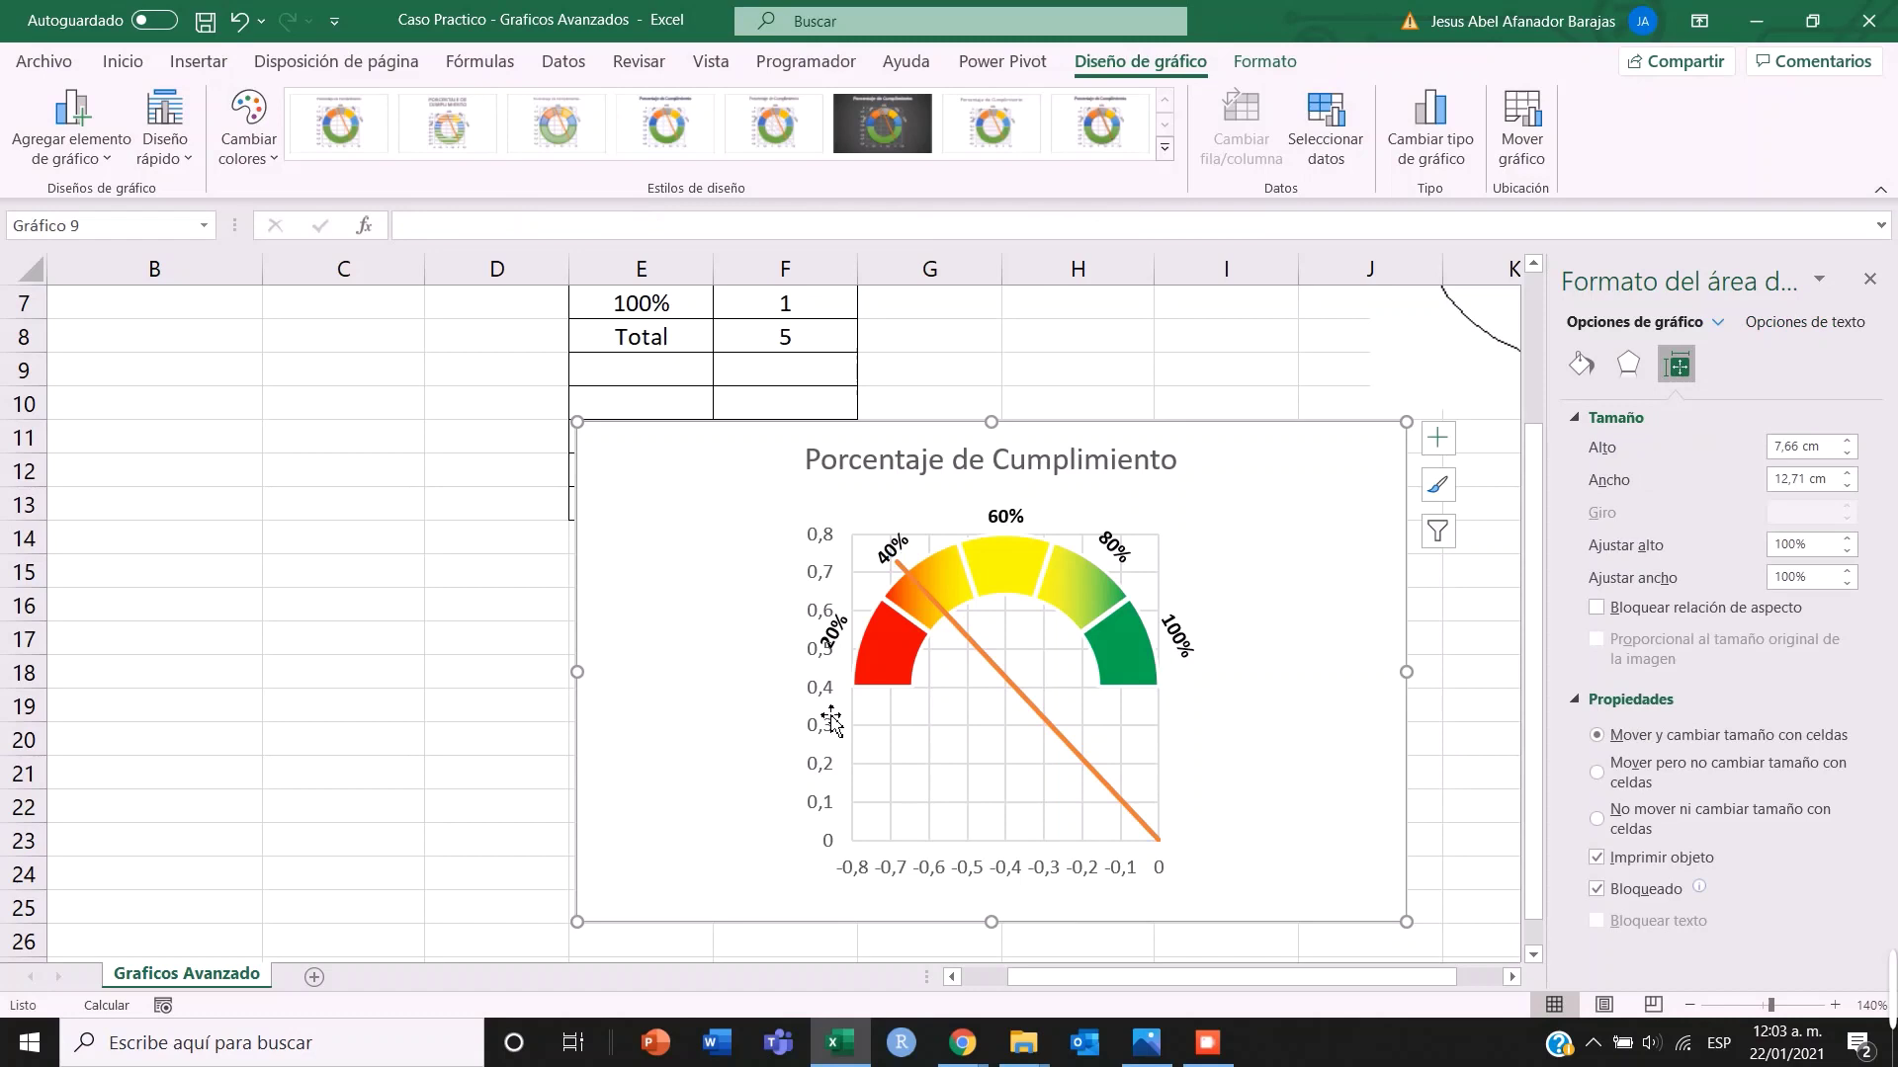
{"action": "left_click", "coordinate": [821, 593]}
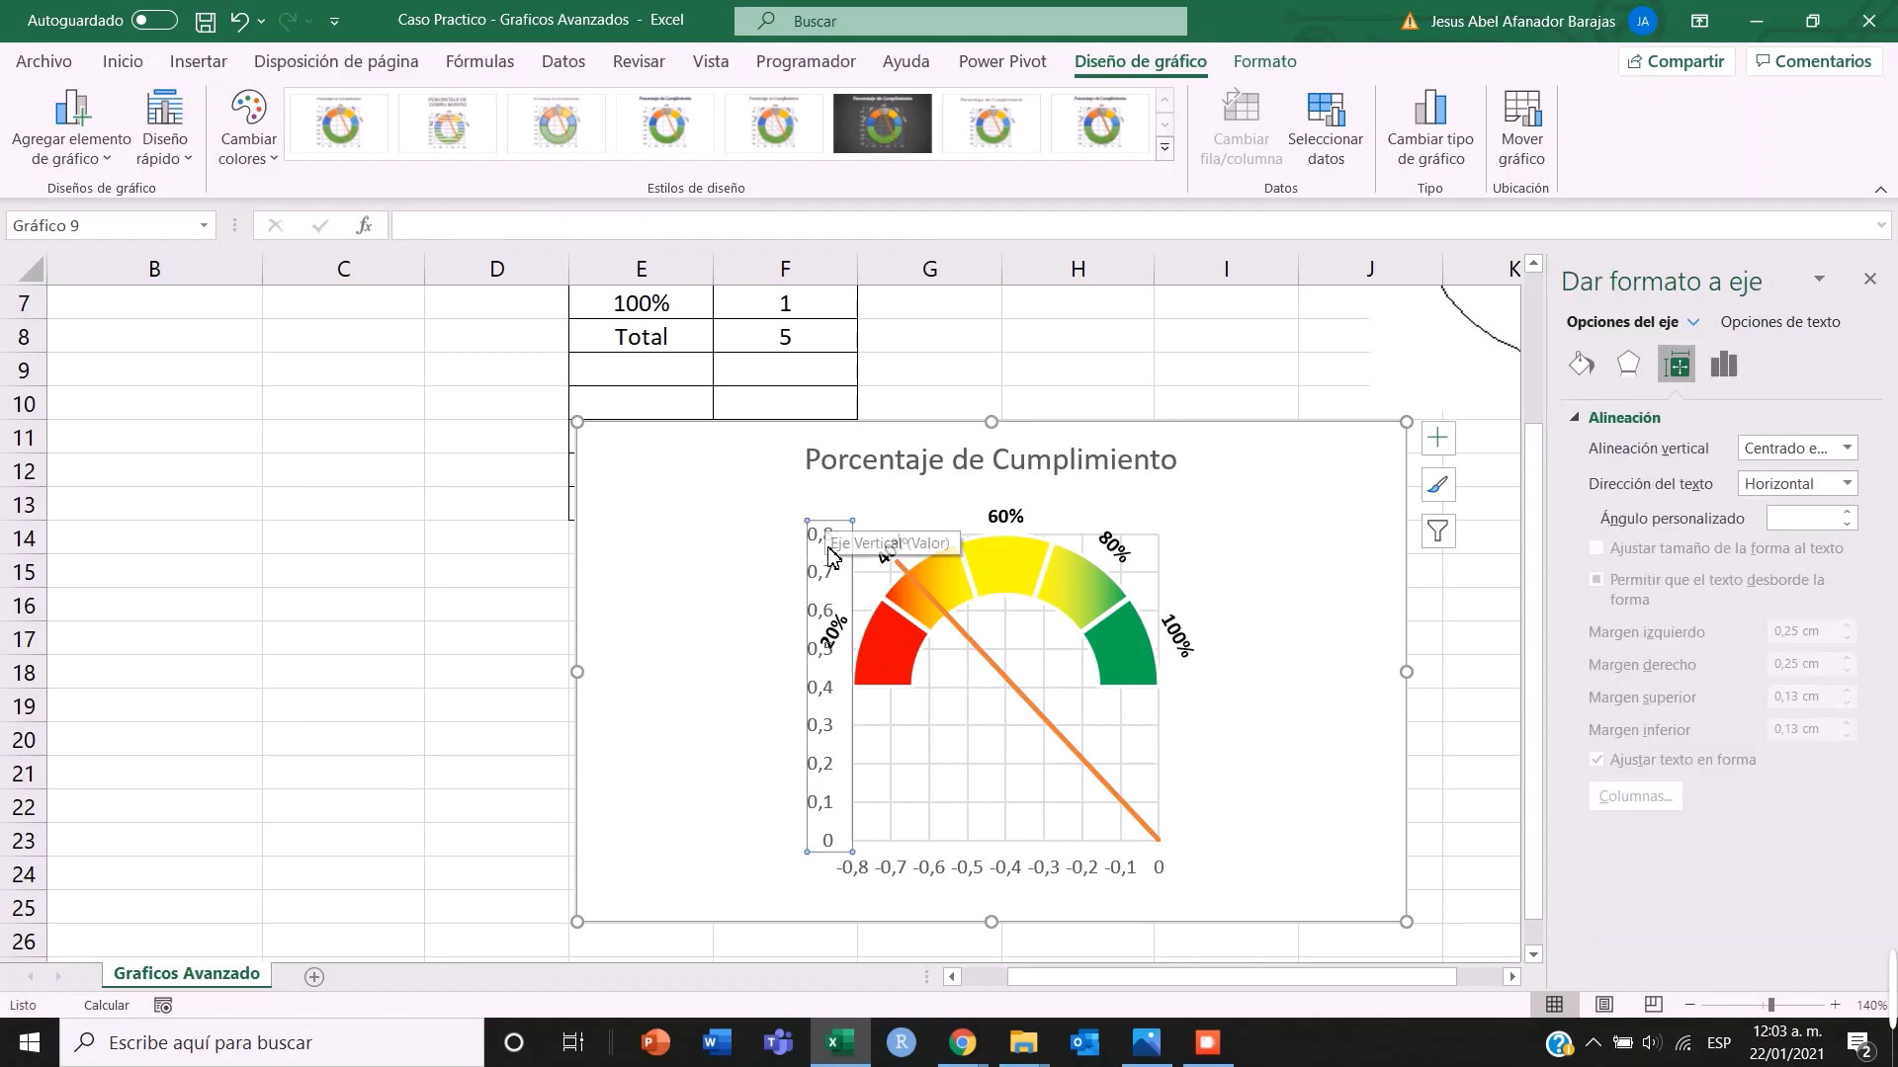
{"action": "right_click", "coordinate": [826, 541]}
{"action": "key", "text": "Escape"}
{"action": "left_click", "coordinate": [819, 540]}
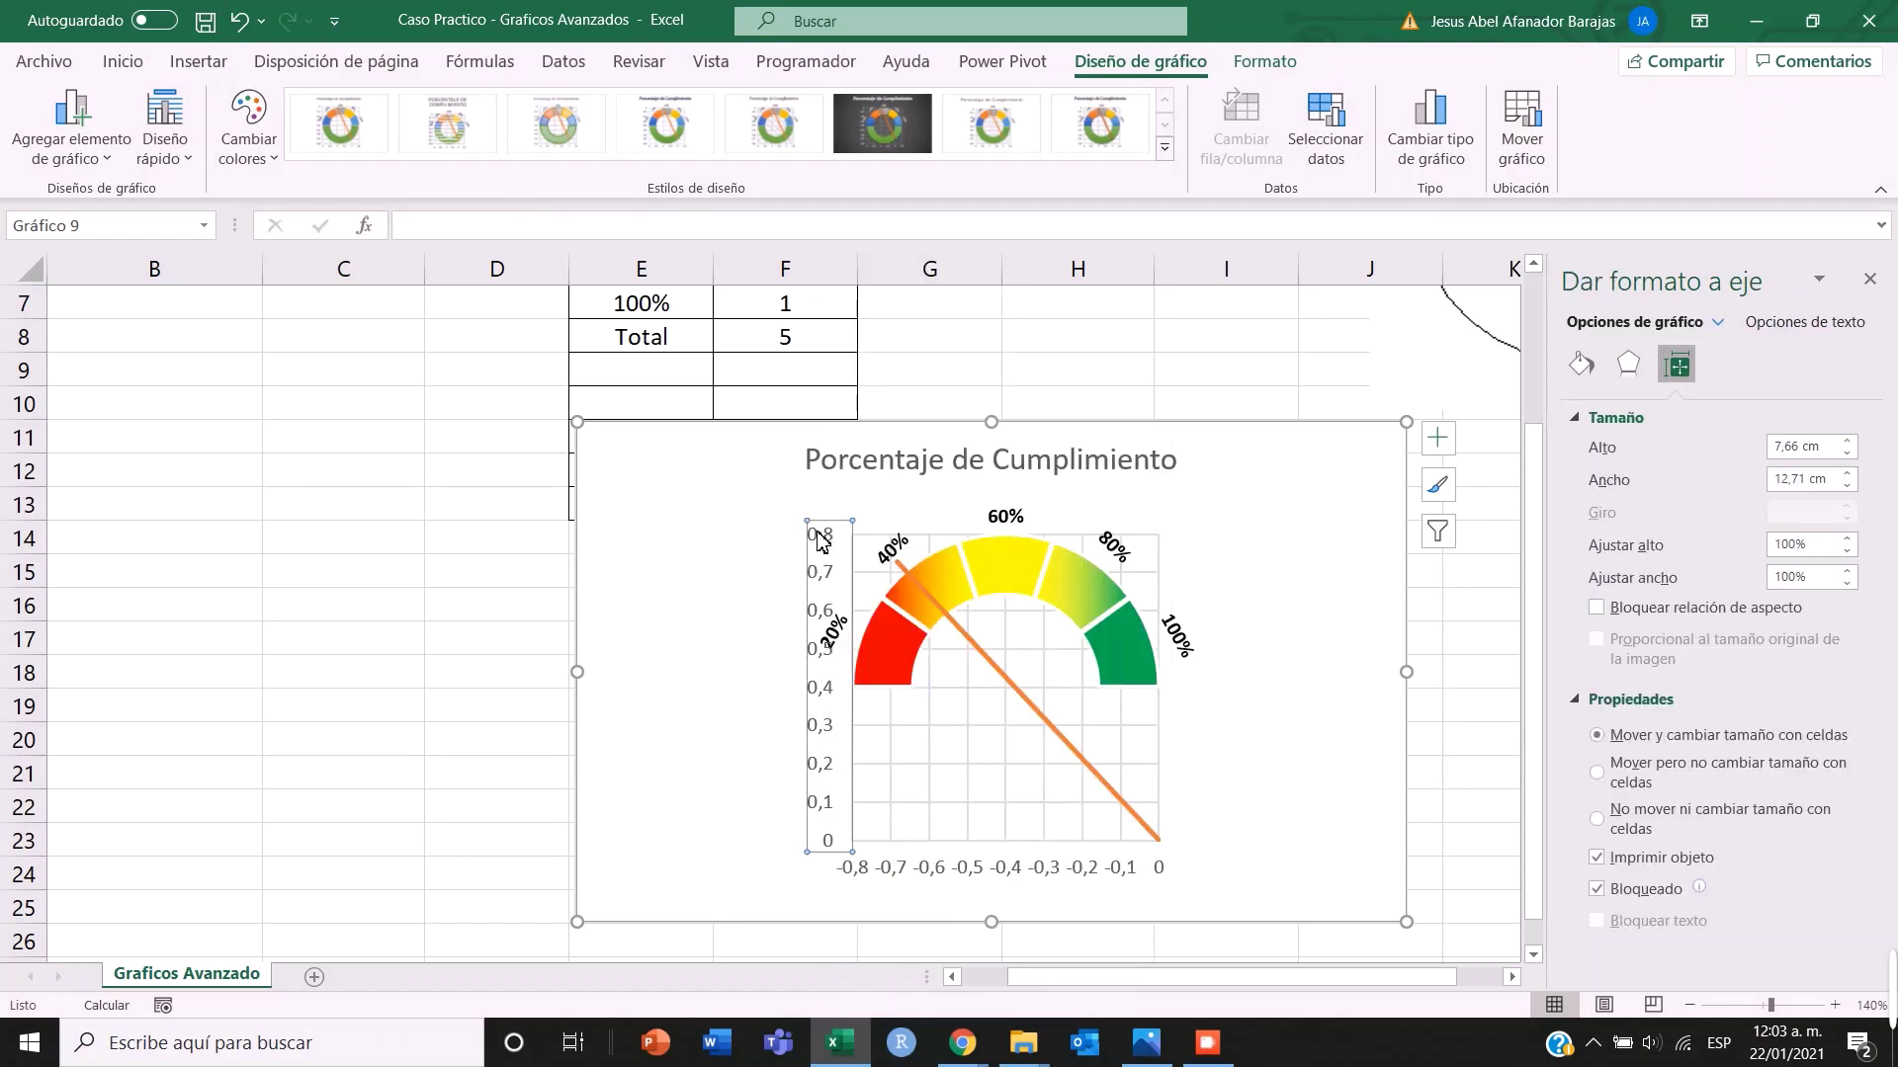
{"action": "right_click", "coordinate": [818, 539]}
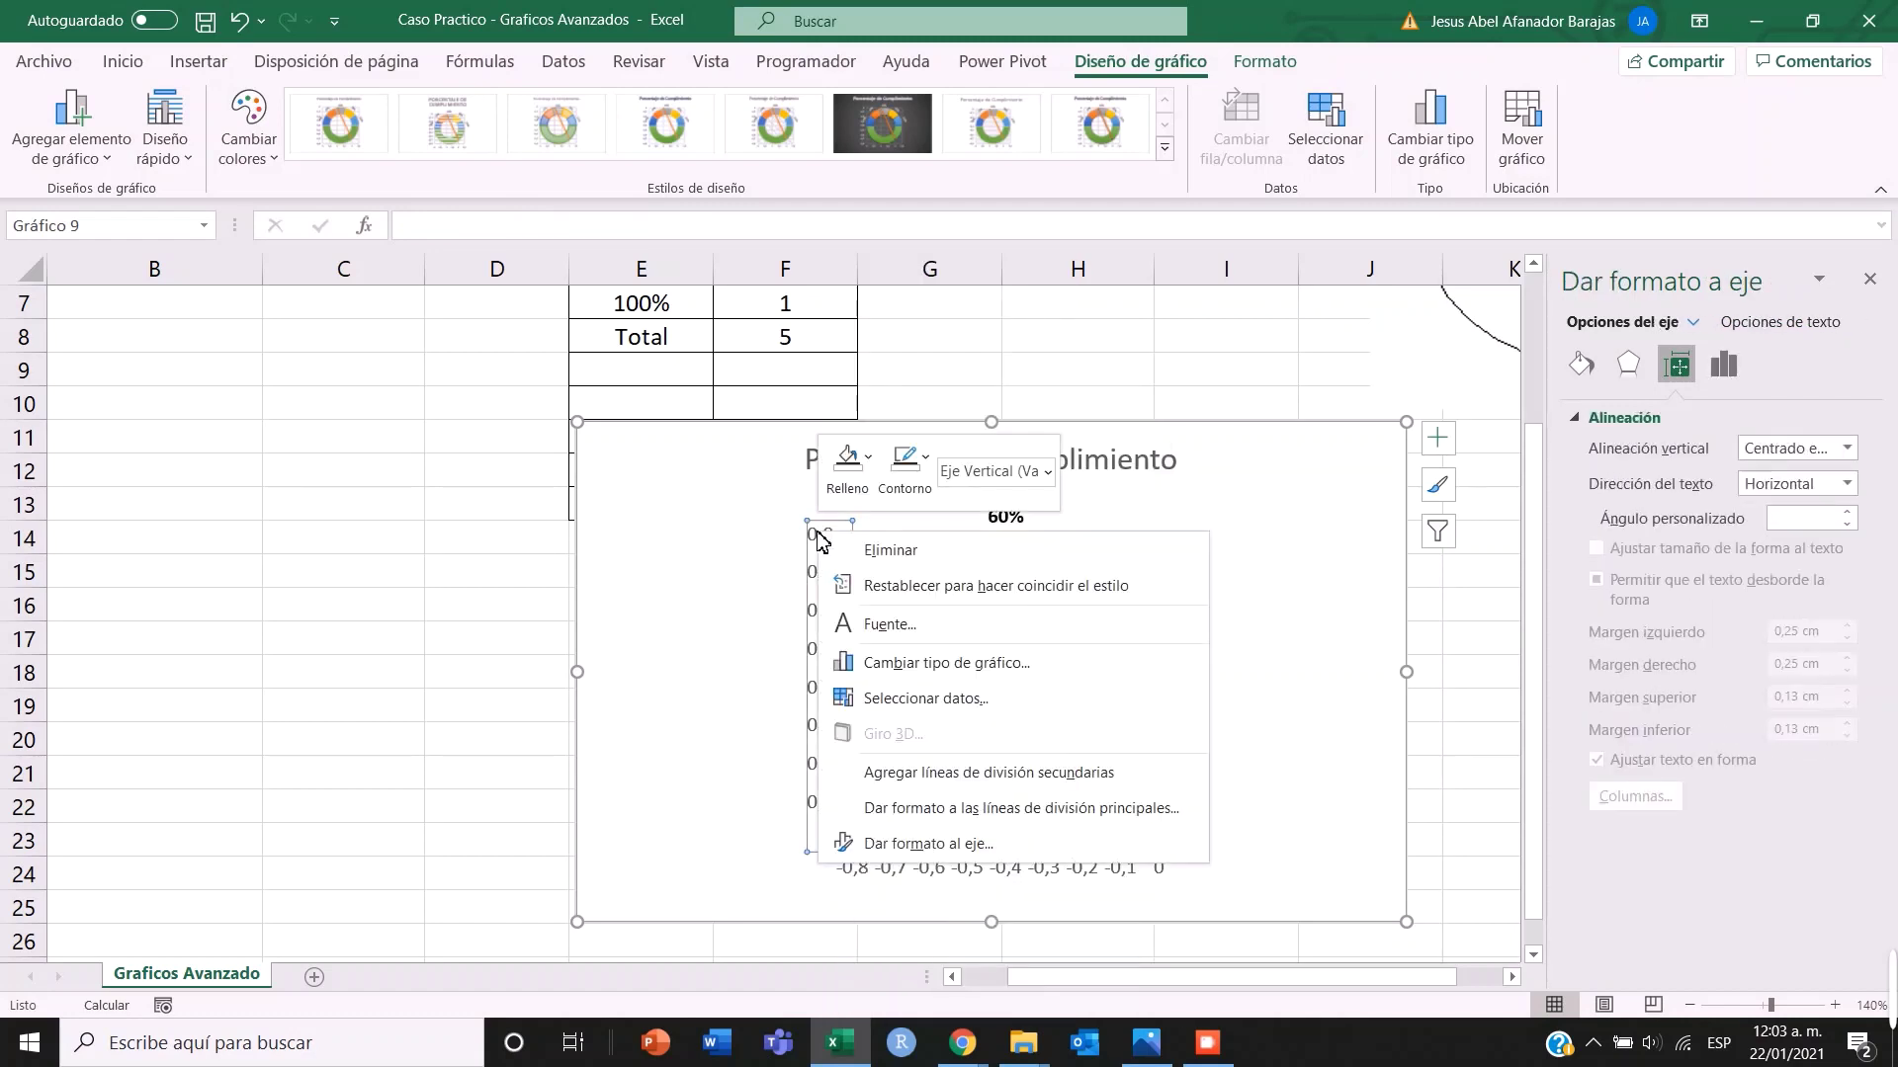
{"action": "left_click", "coordinate": [879, 845]}
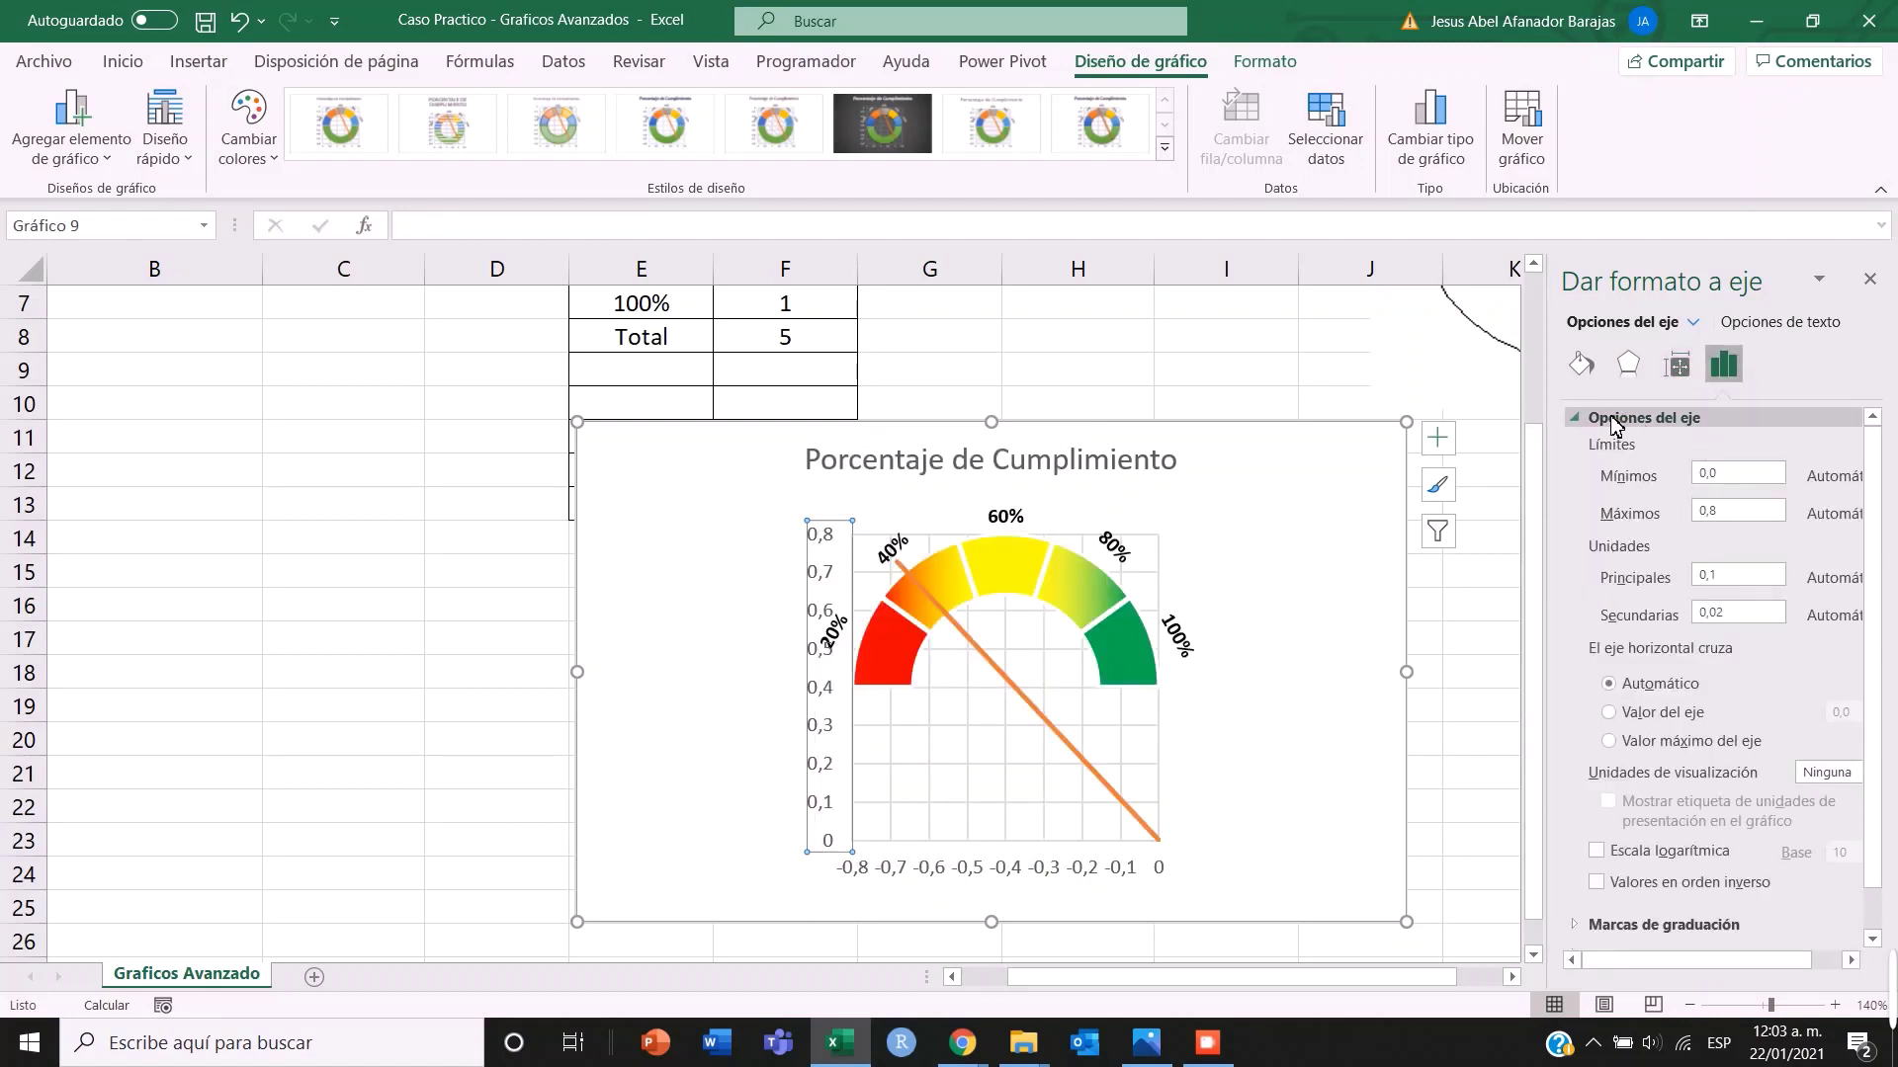
{"action": "left_click", "coordinate": [1730, 475]}
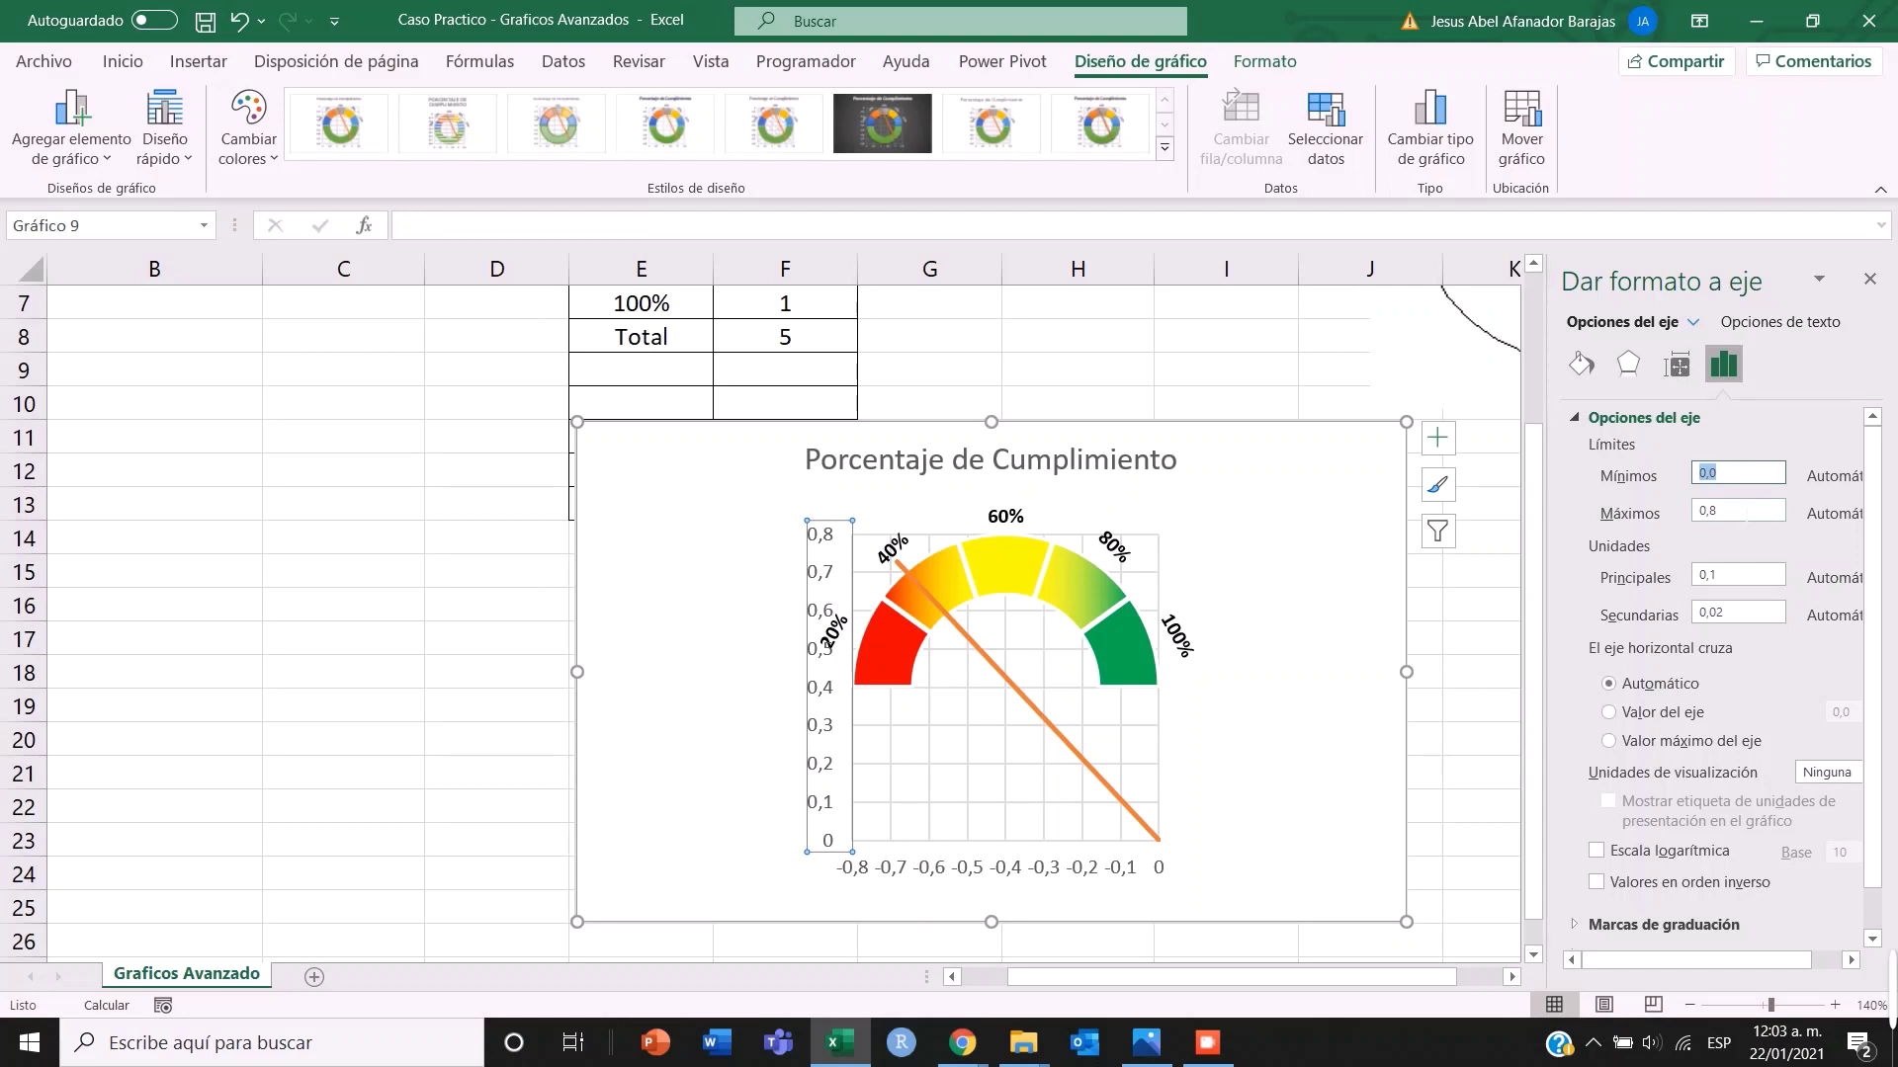
{"action": "key", "text": "Tab"}
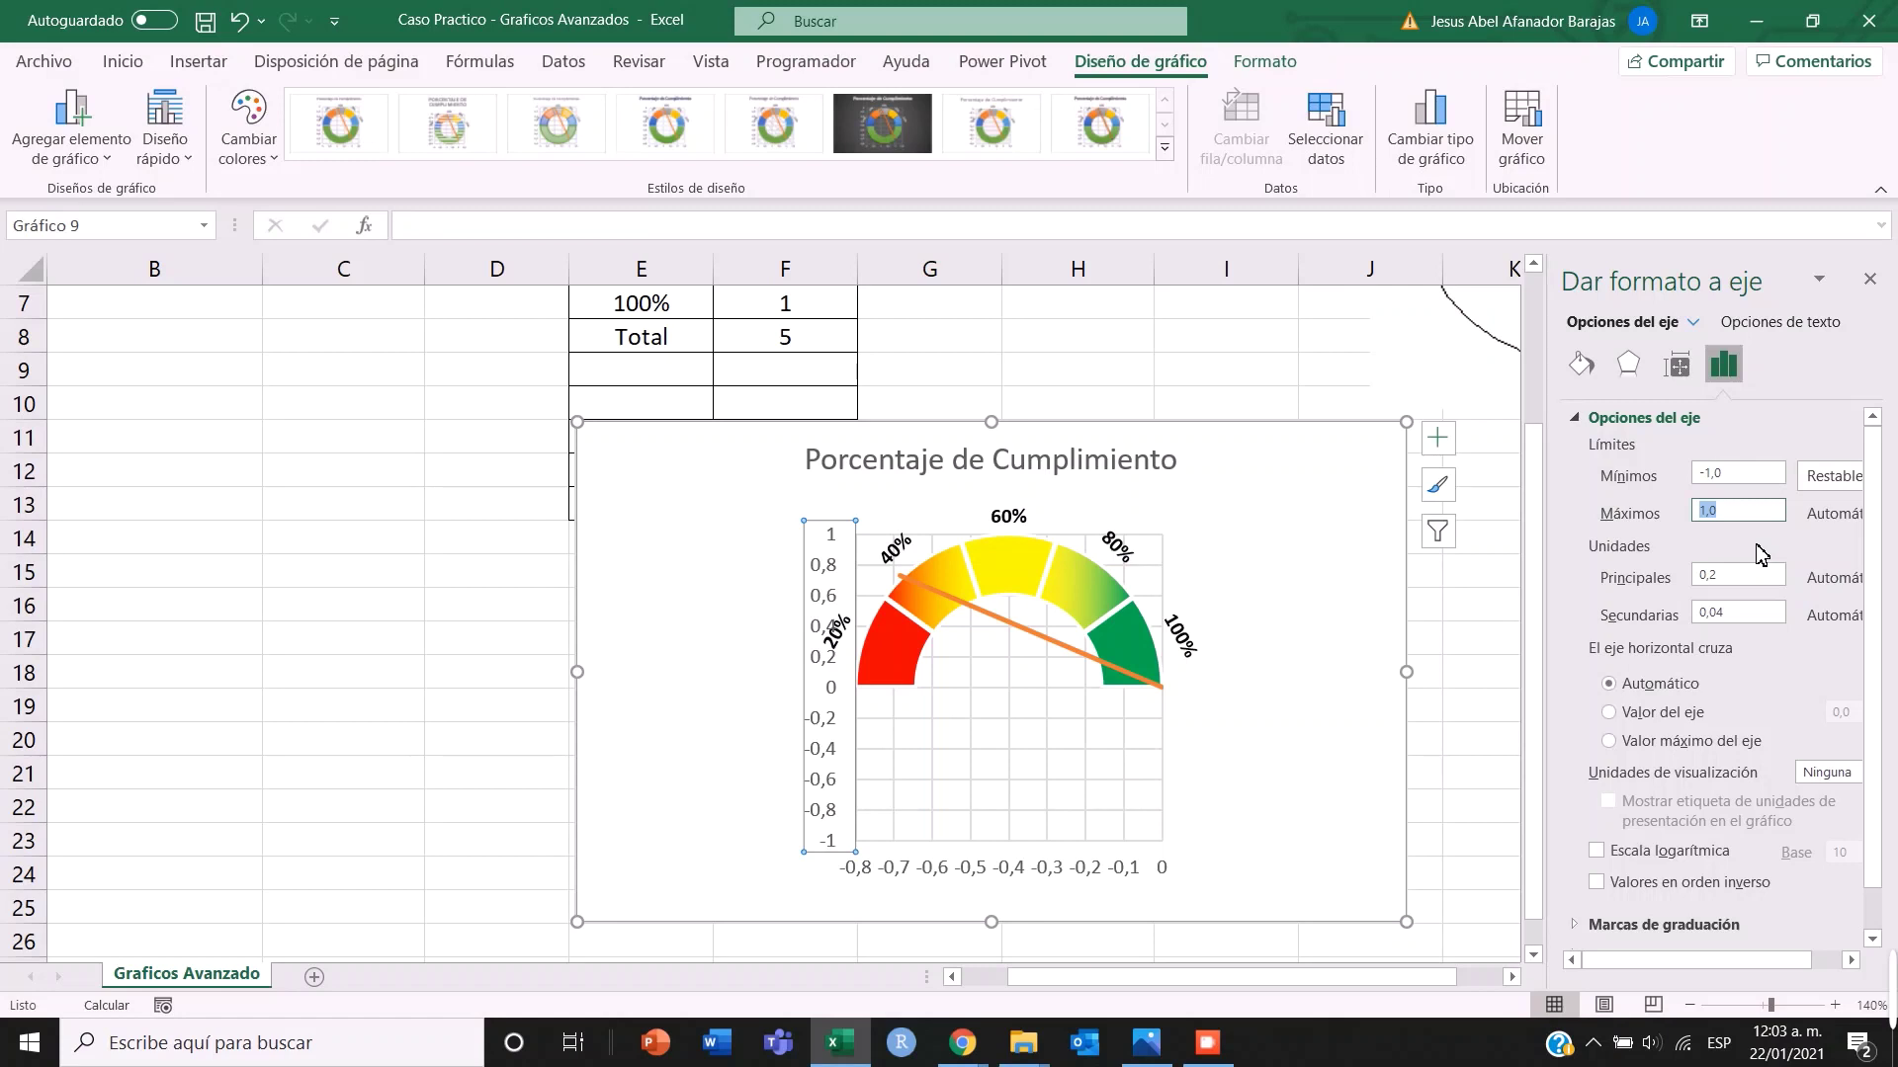
{"action": "type", "text": "1"}
- Set the gauge chart's horizontal axis bounds to a minimum of -1 and a maximum of 1
{"action": "left_click", "coordinate": [904, 876]}
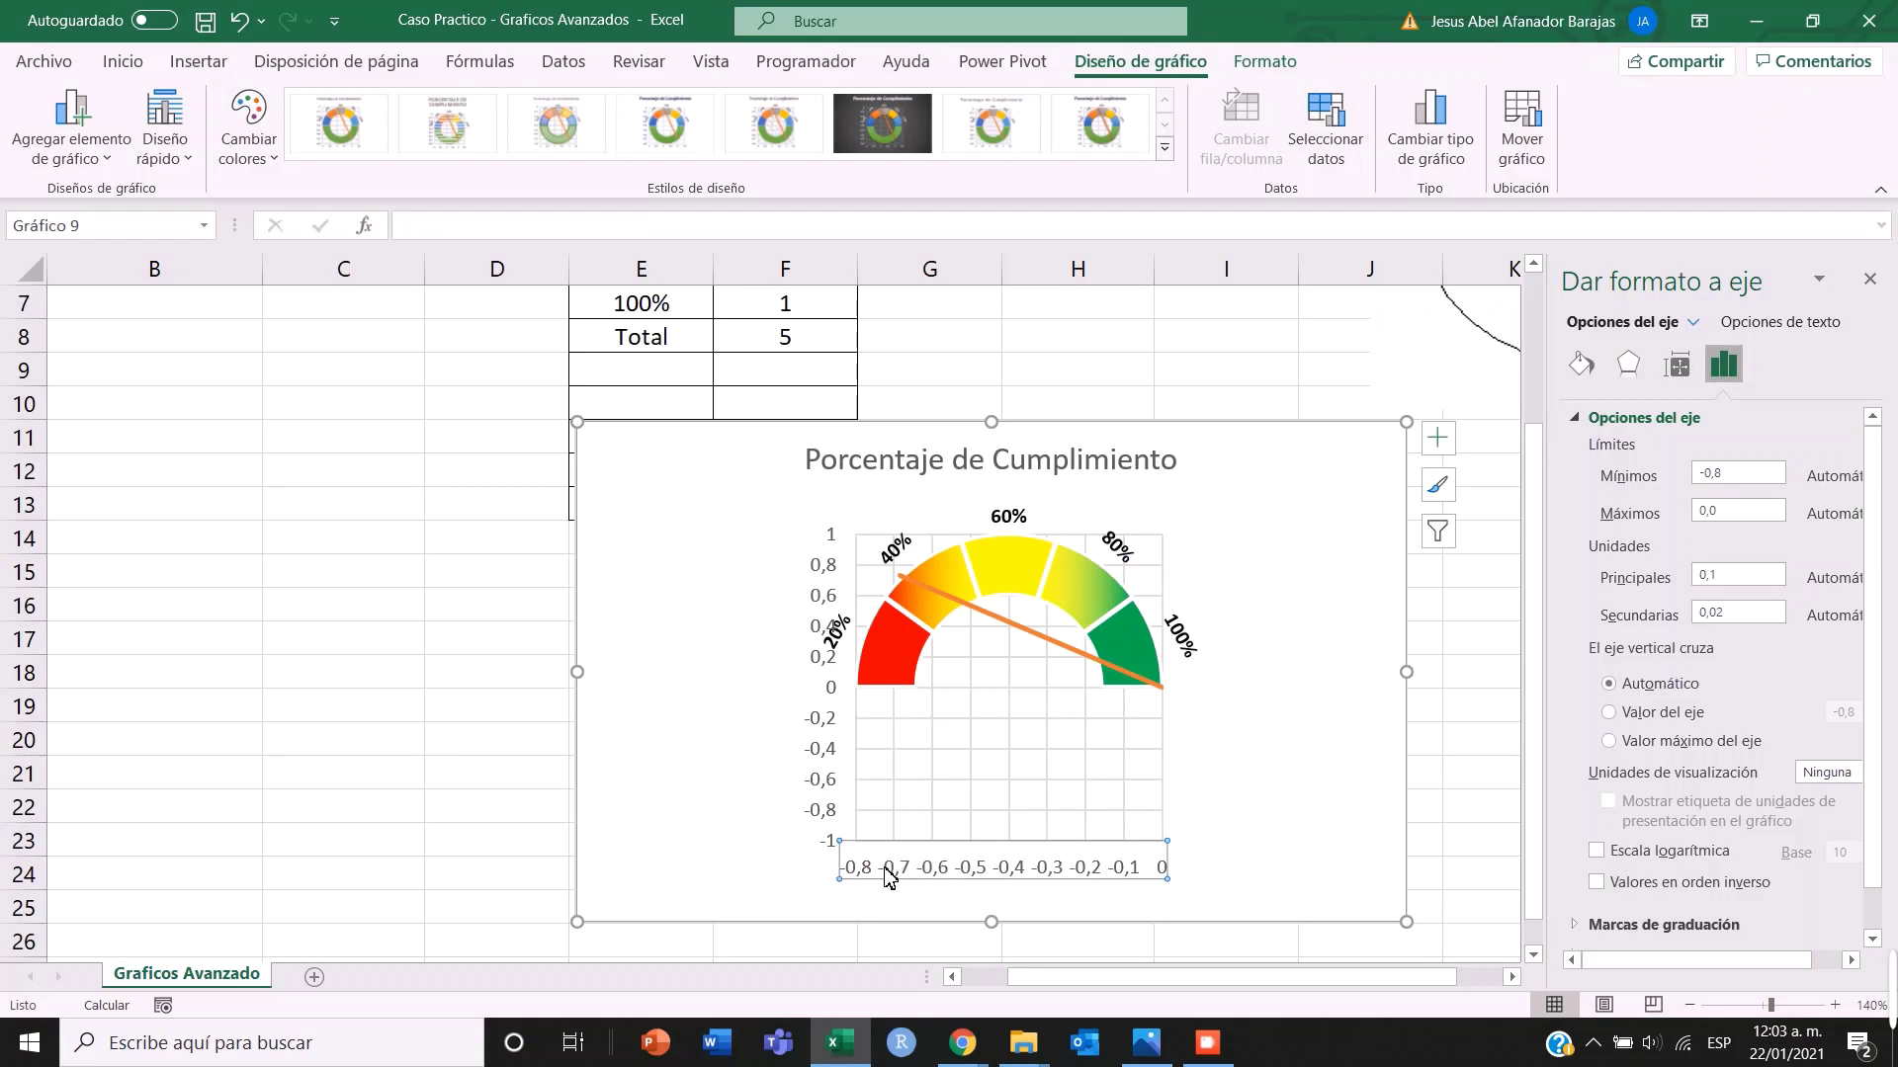
{"action": "right_click", "coordinate": [888, 876]}
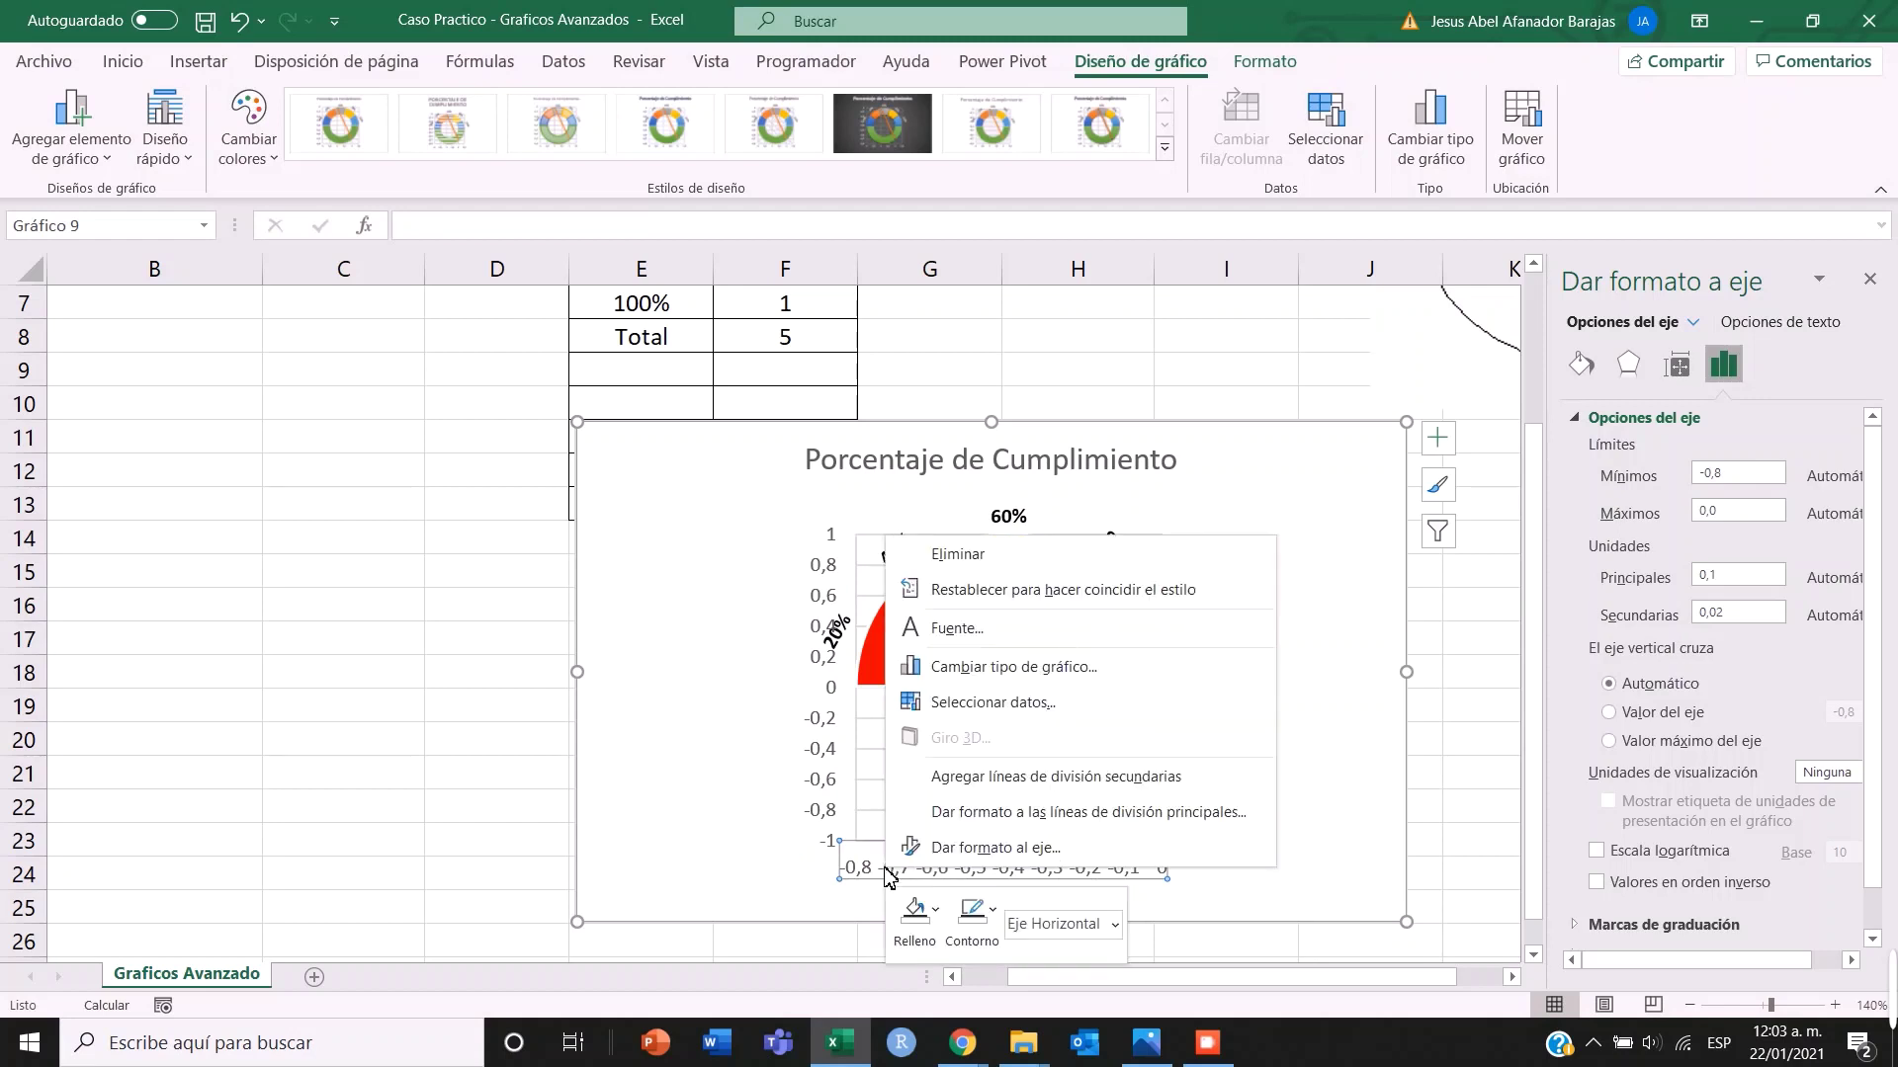
{"action": "left_click", "coordinate": [939, 850]}
{"action": "left_click", "coordinate": [1721, 473]}
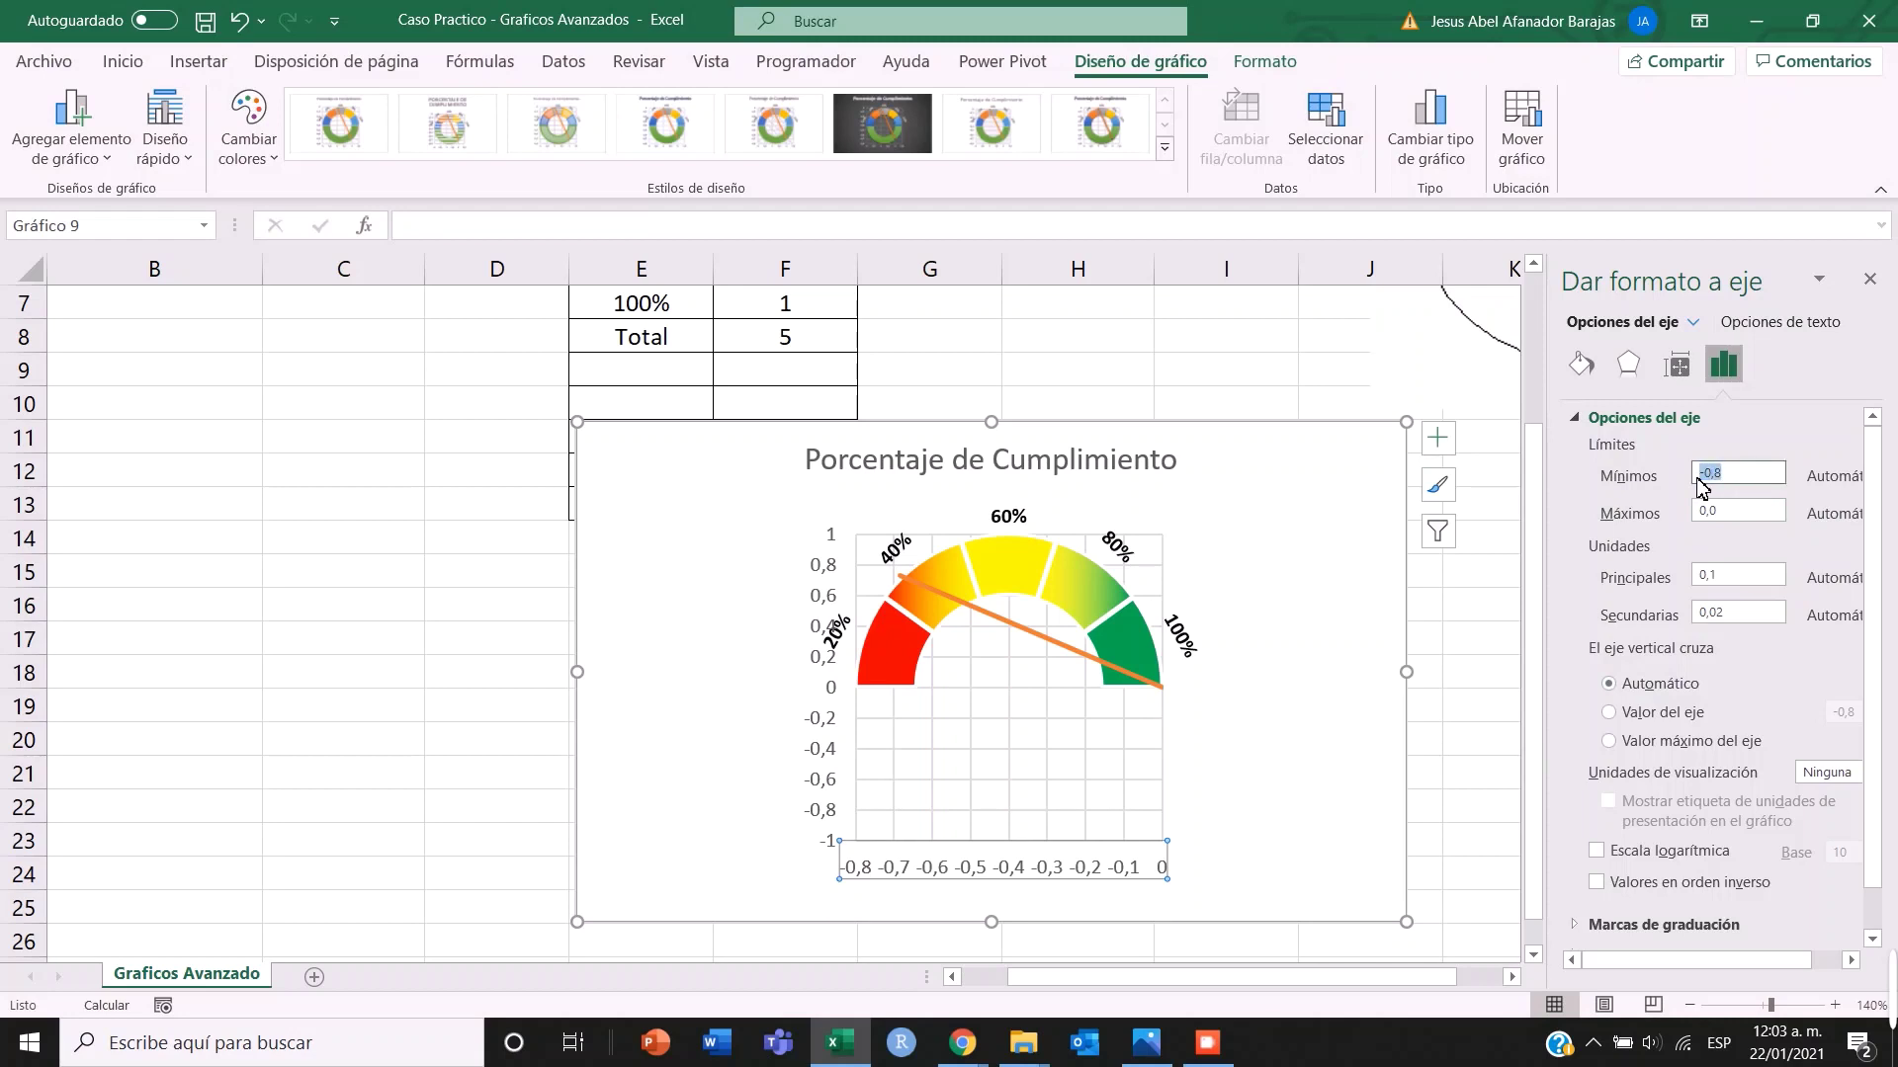
{"action": "type", "text": "-1"}
{"action": "key", "text": "Tab"}
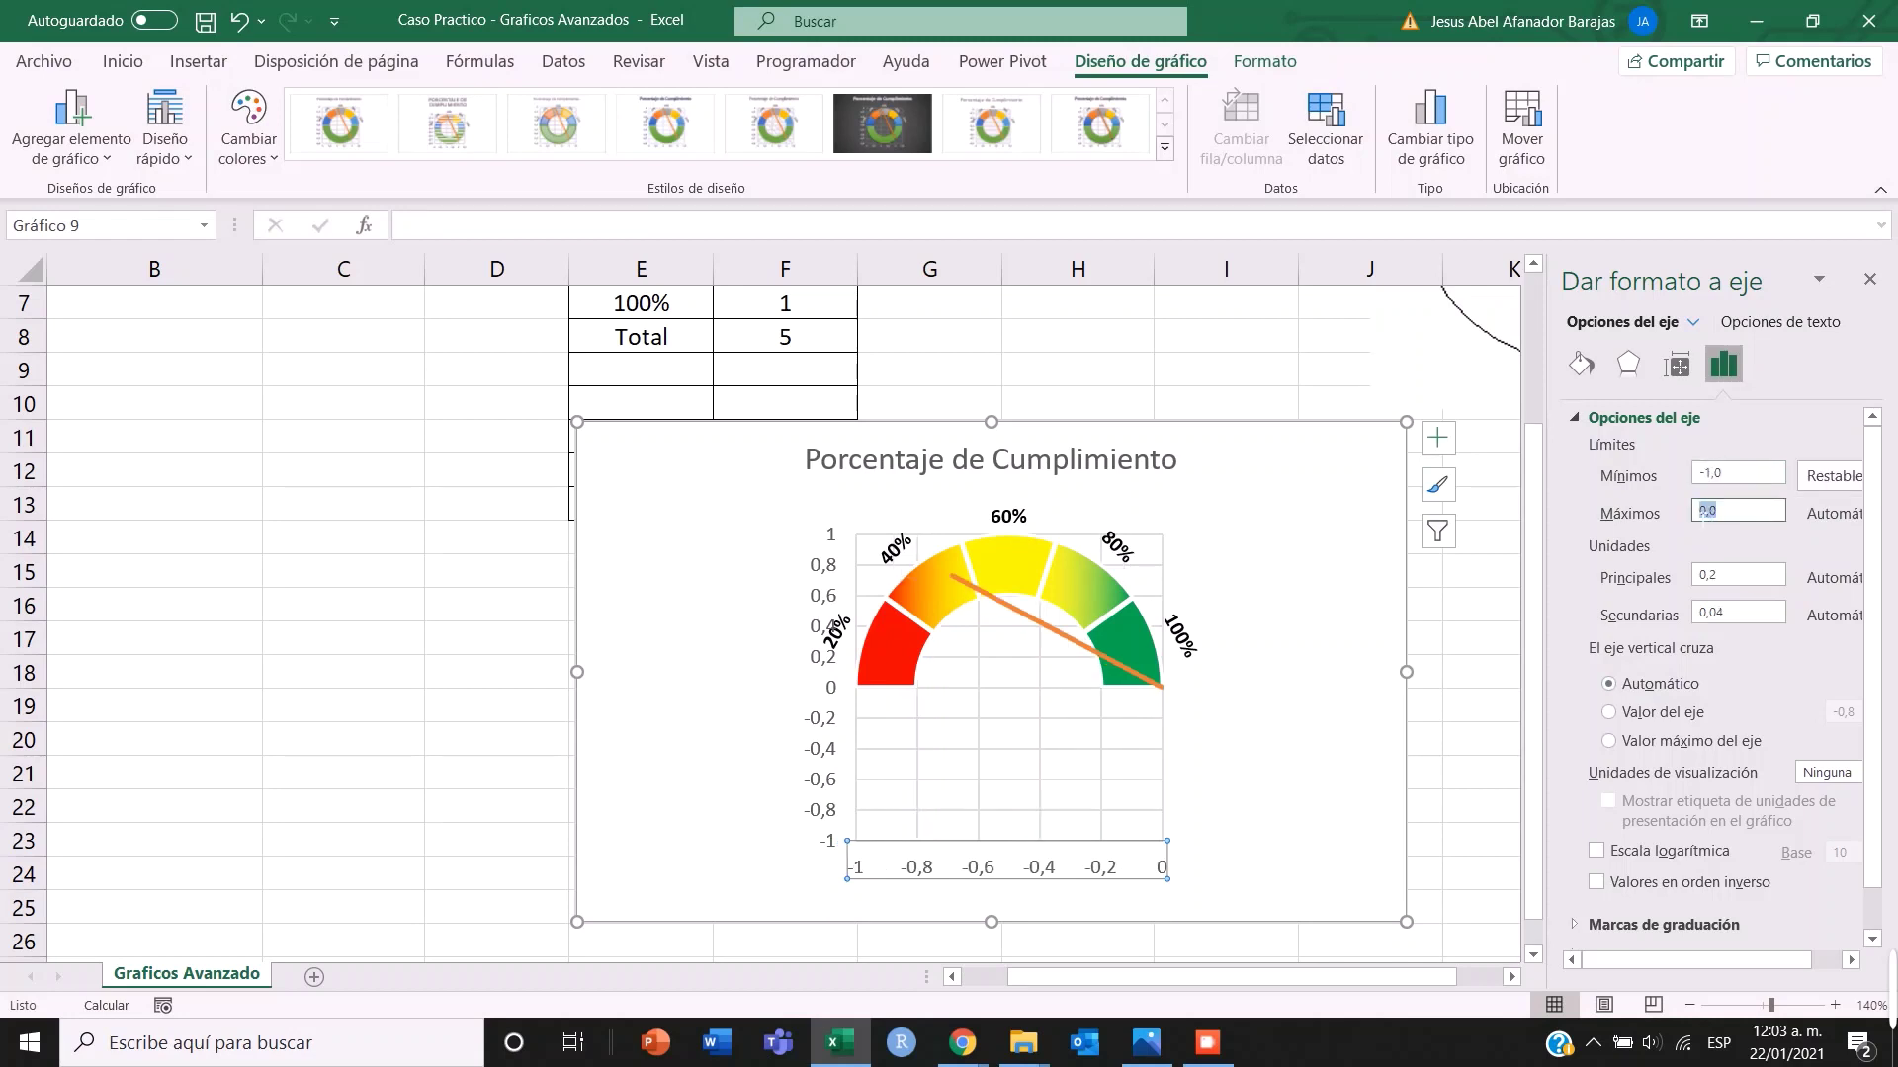
{"action": "type", "text": "1"}
{"action": "left_click", "coordinate": [1348, 664]}
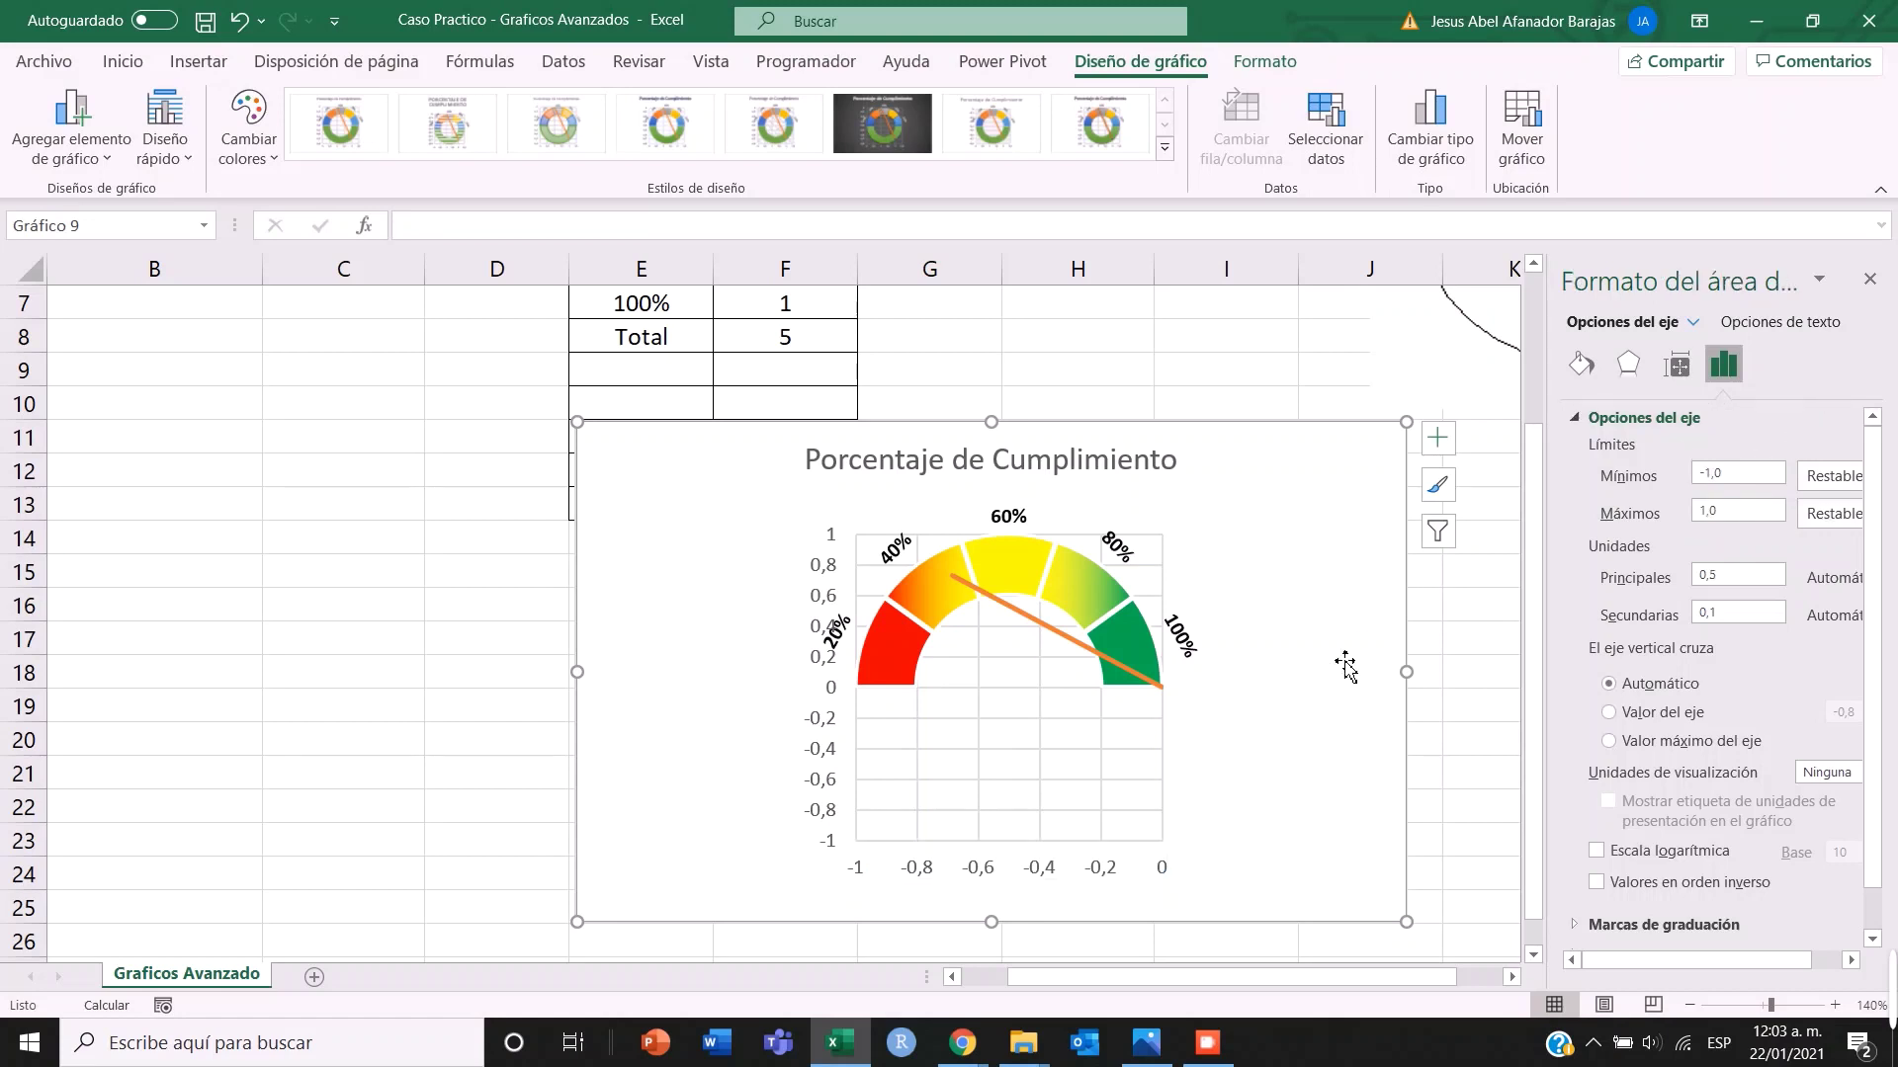
{"action": "left_click", "coordinate": [1255, 393]}
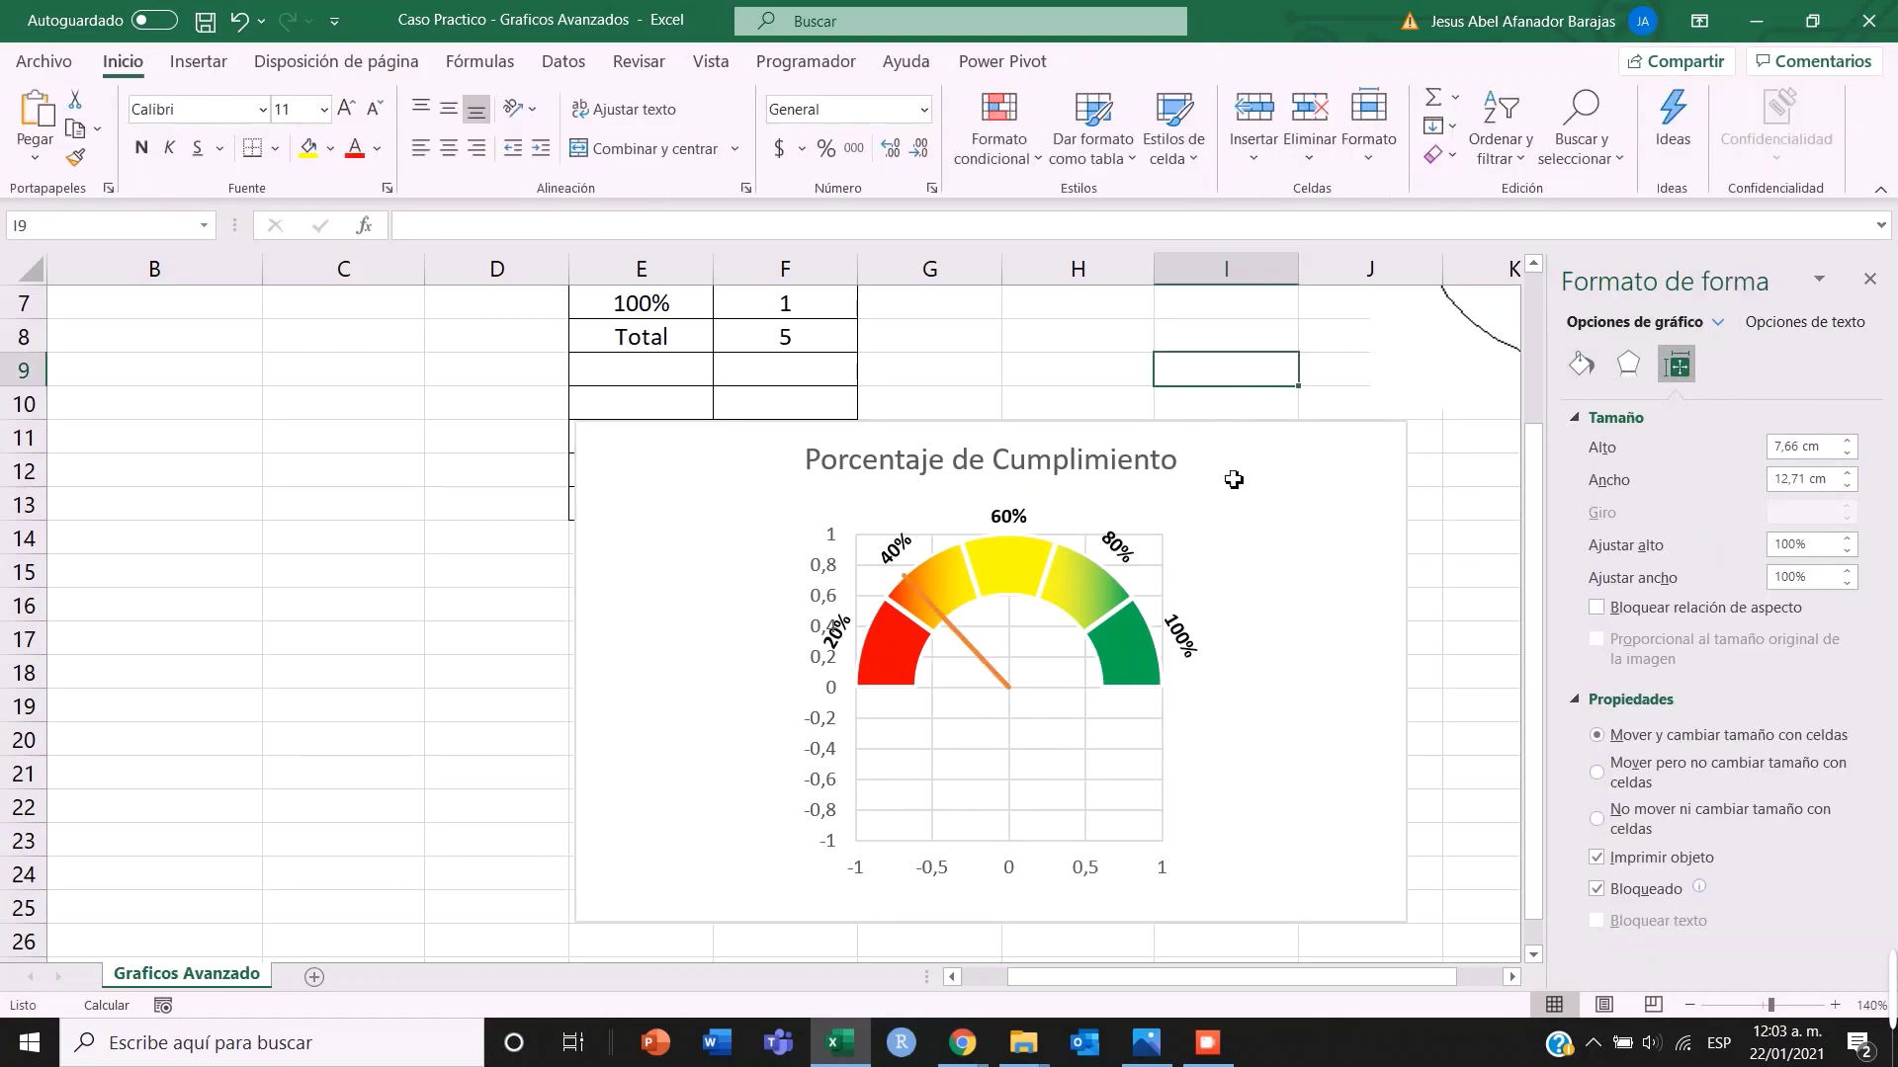
- Delete the vertical and horizontal value axes from the gauge chart
{"action": "left_click", "coordinate": [976, 654]}
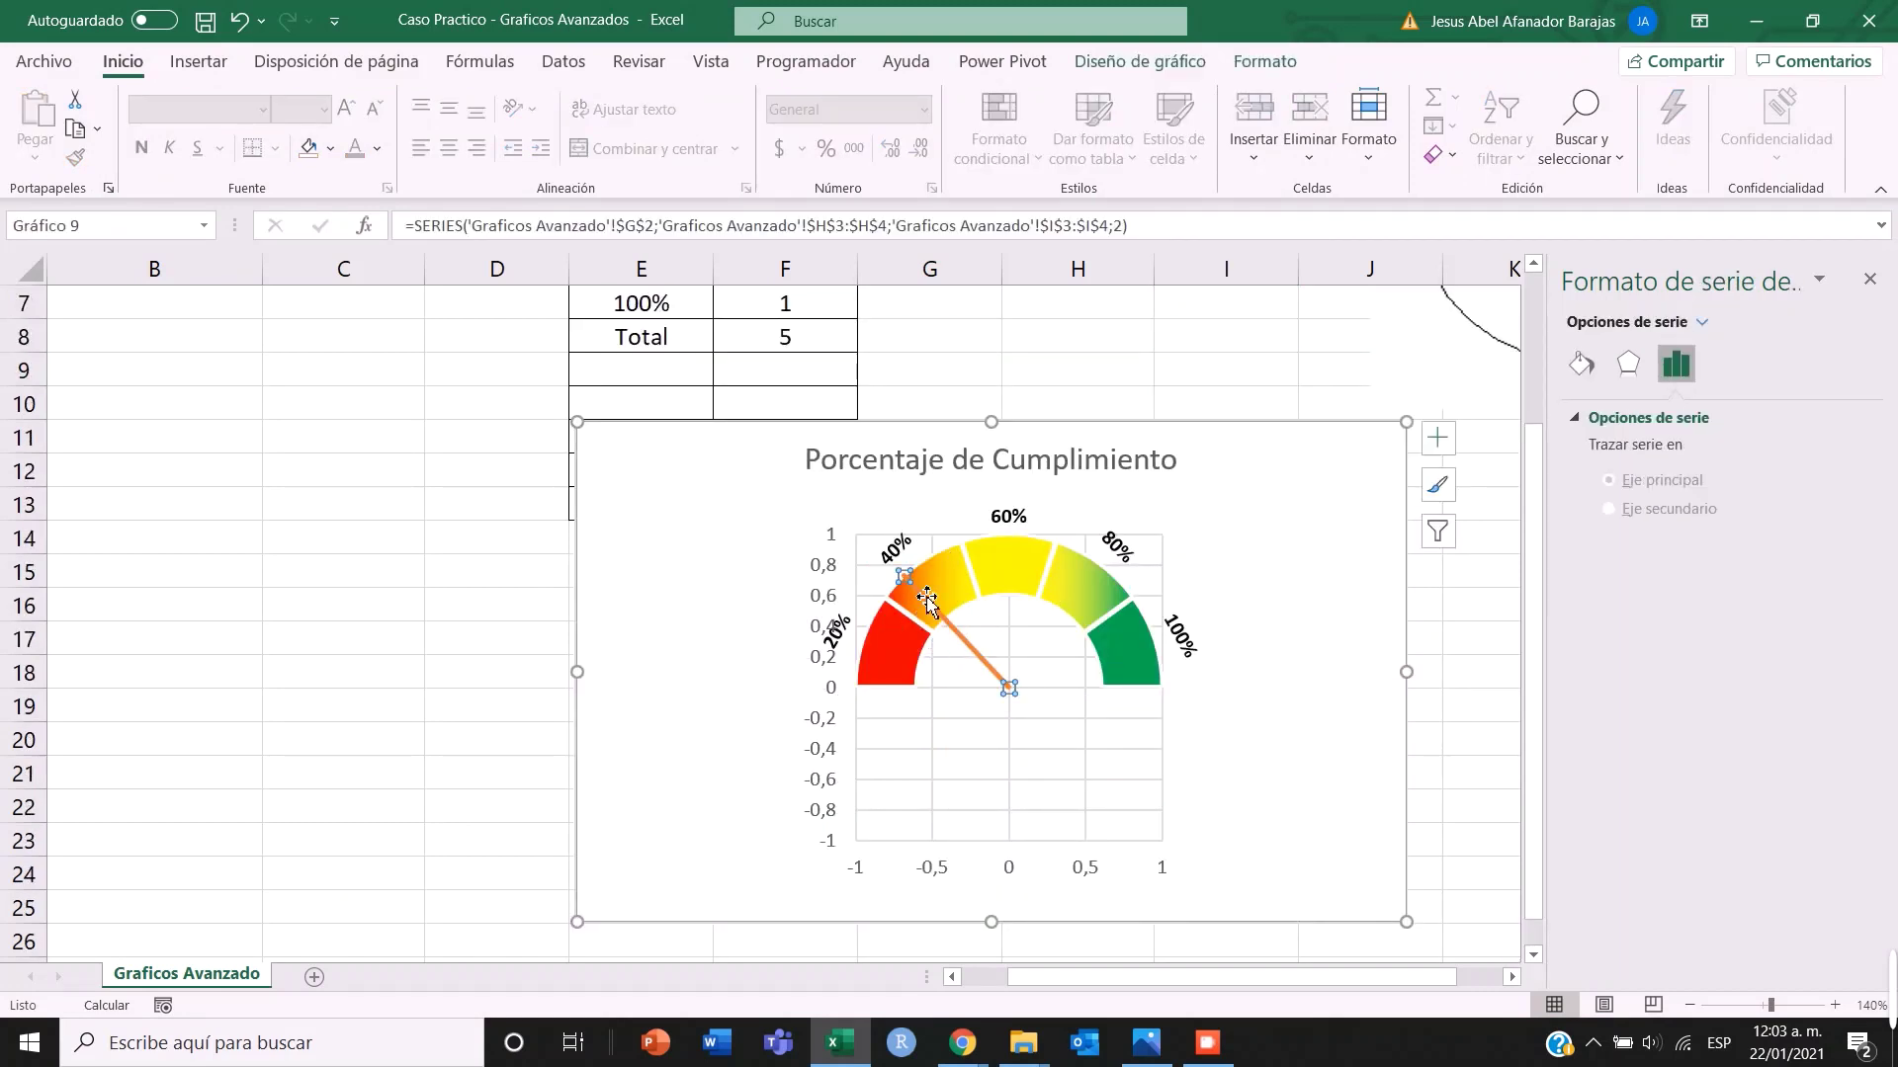
{"action": "scroll", "coordinate": [1028, 692], "scroll_direction": "up", "scroll_amount": 2}
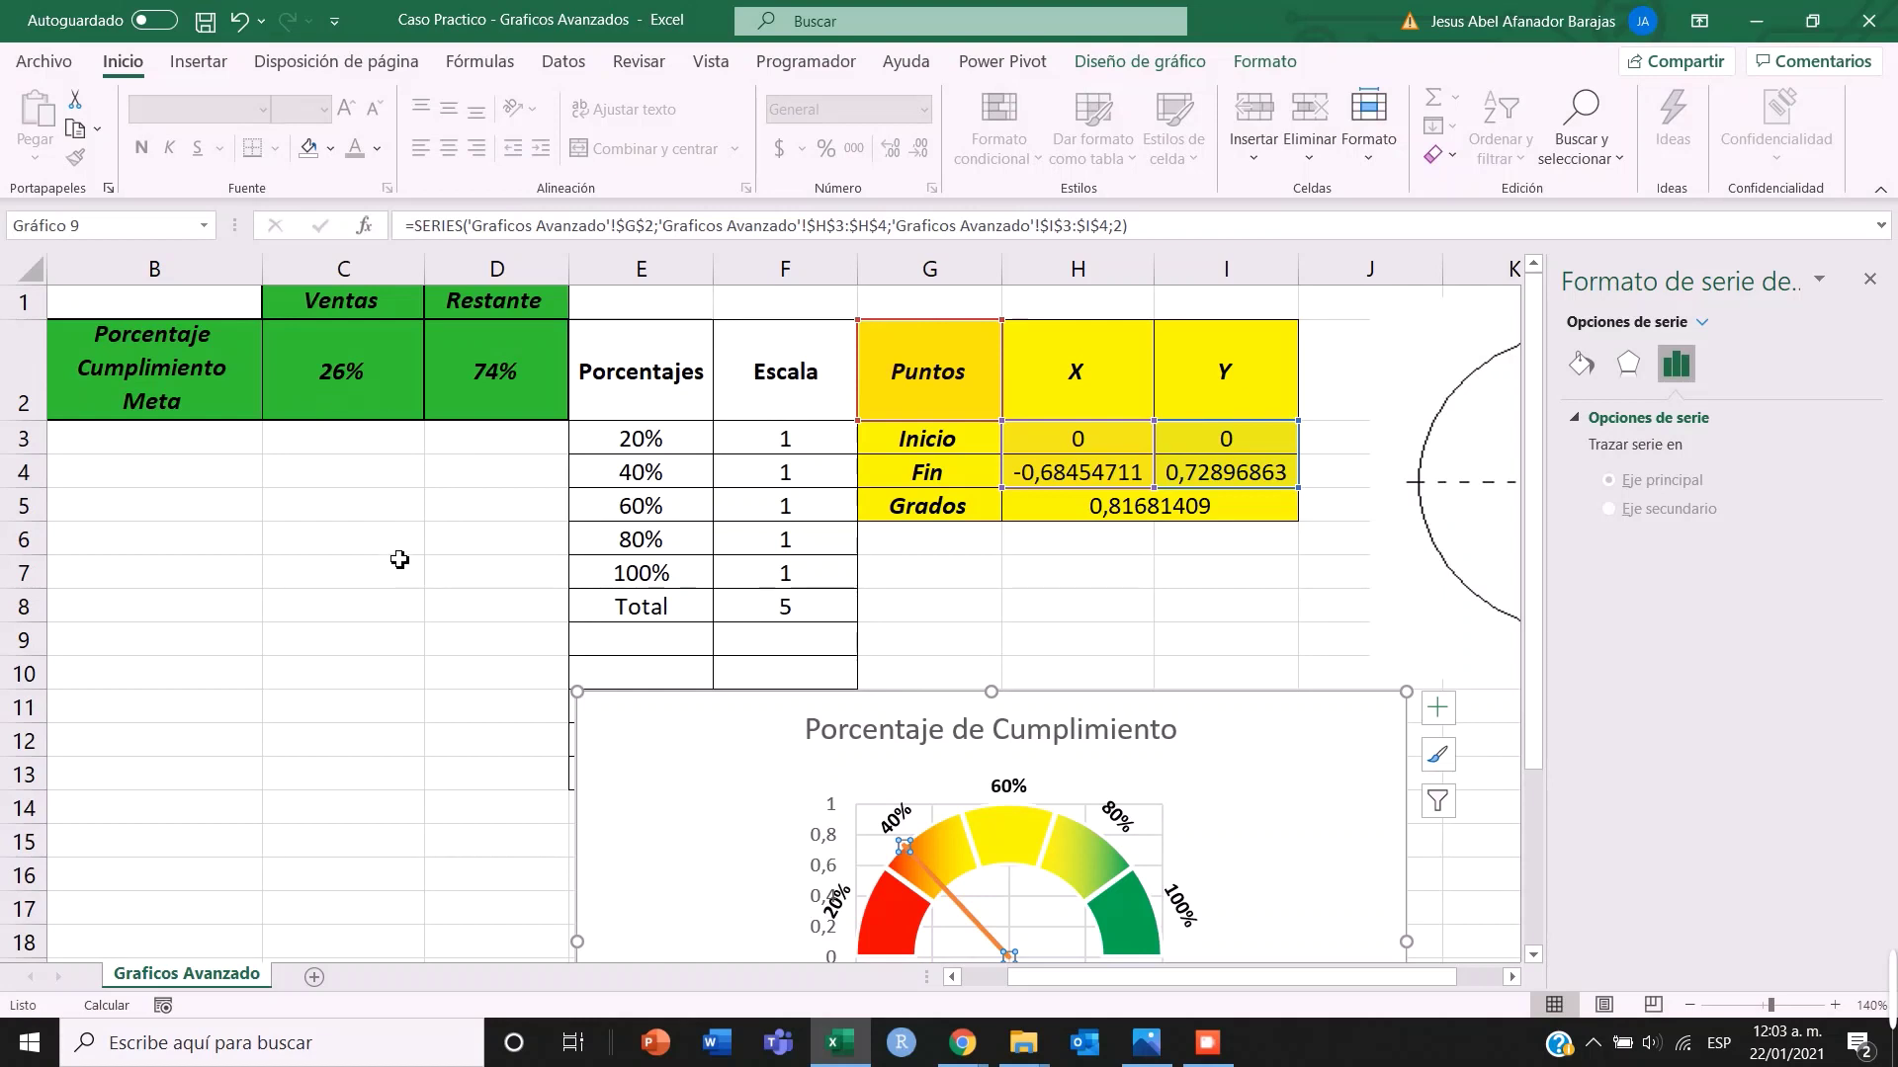
{"action": "scroll", "coordinate": [1152, 726], "scroll_direction": "down", "scroll_amount": 1}
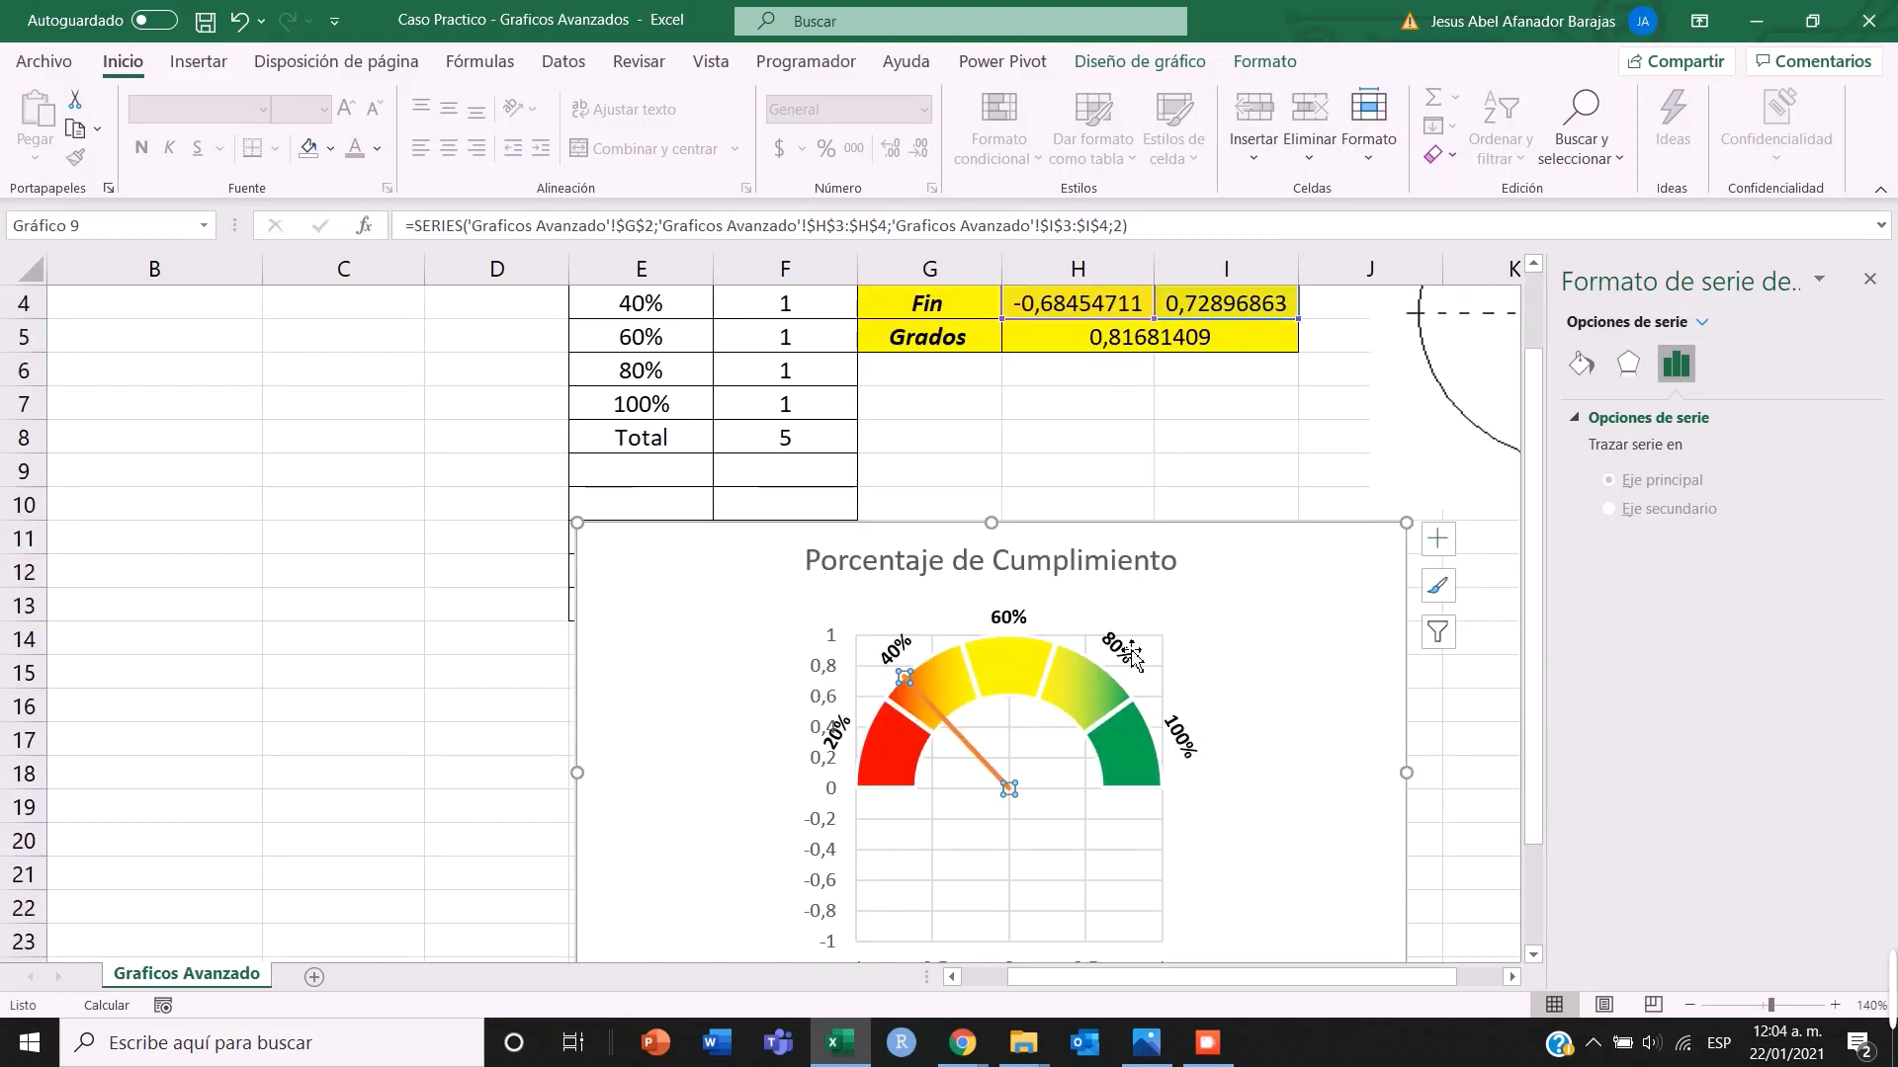
{"action": "left_click", "coordinate": [820, 875]}
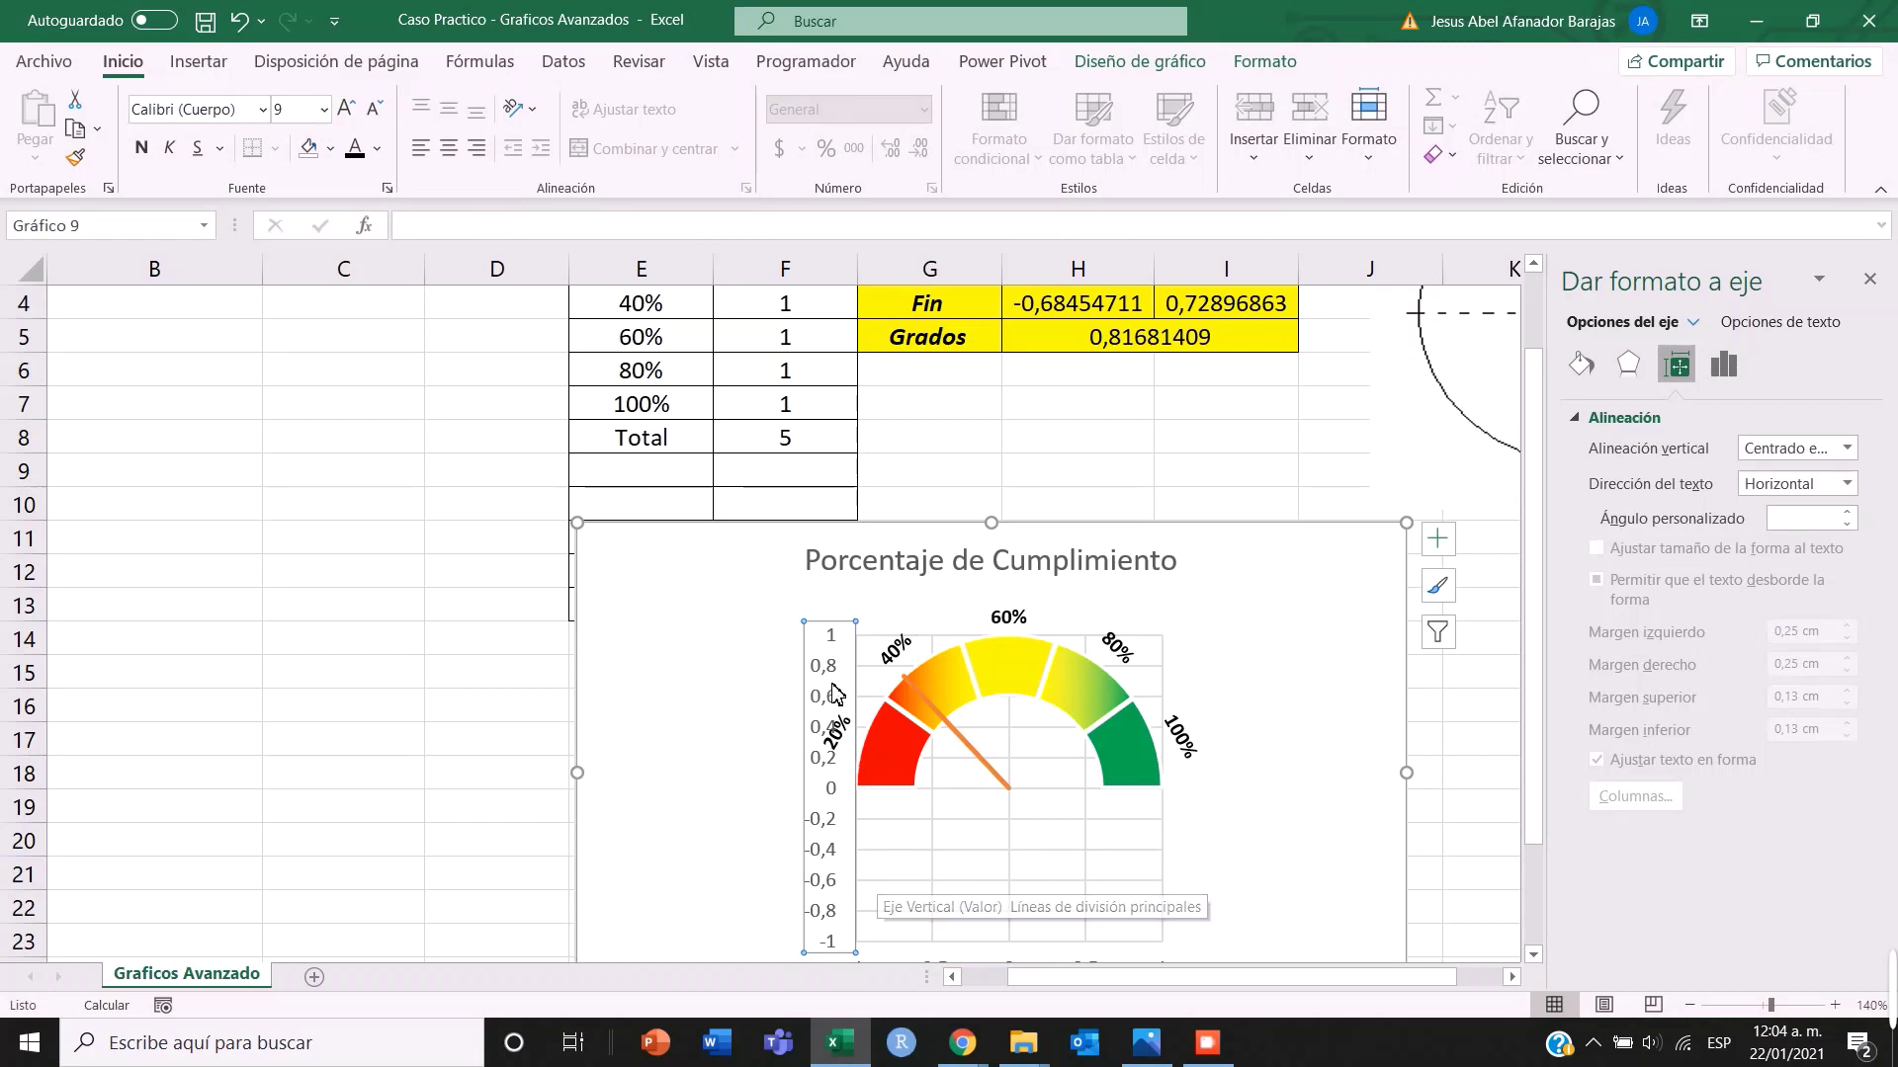
{"action": "key", "text": "Delete"}
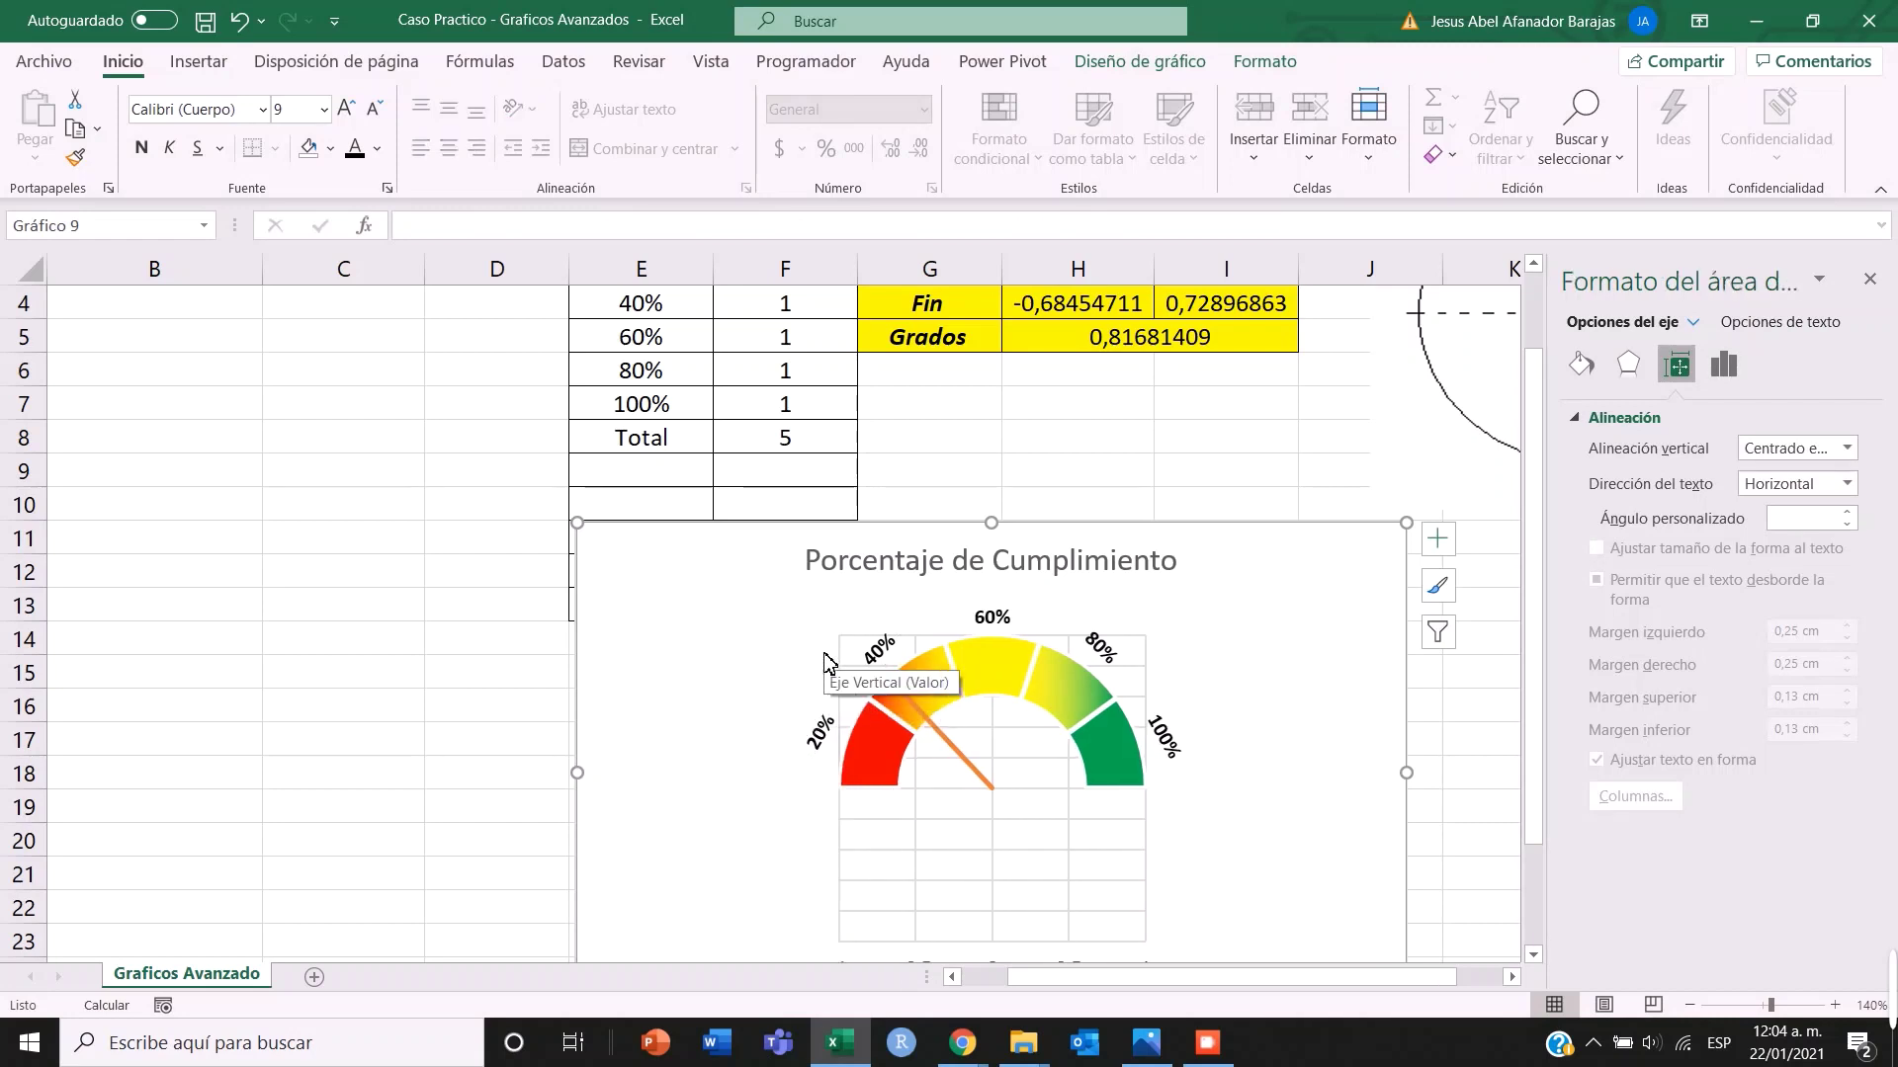
{"action": "scroll", "coordinate": [1035, 843], "scroll_direction": "down", "scroll_amount": 2}
{"action": "left_click", "coordinate": [934, 776]}
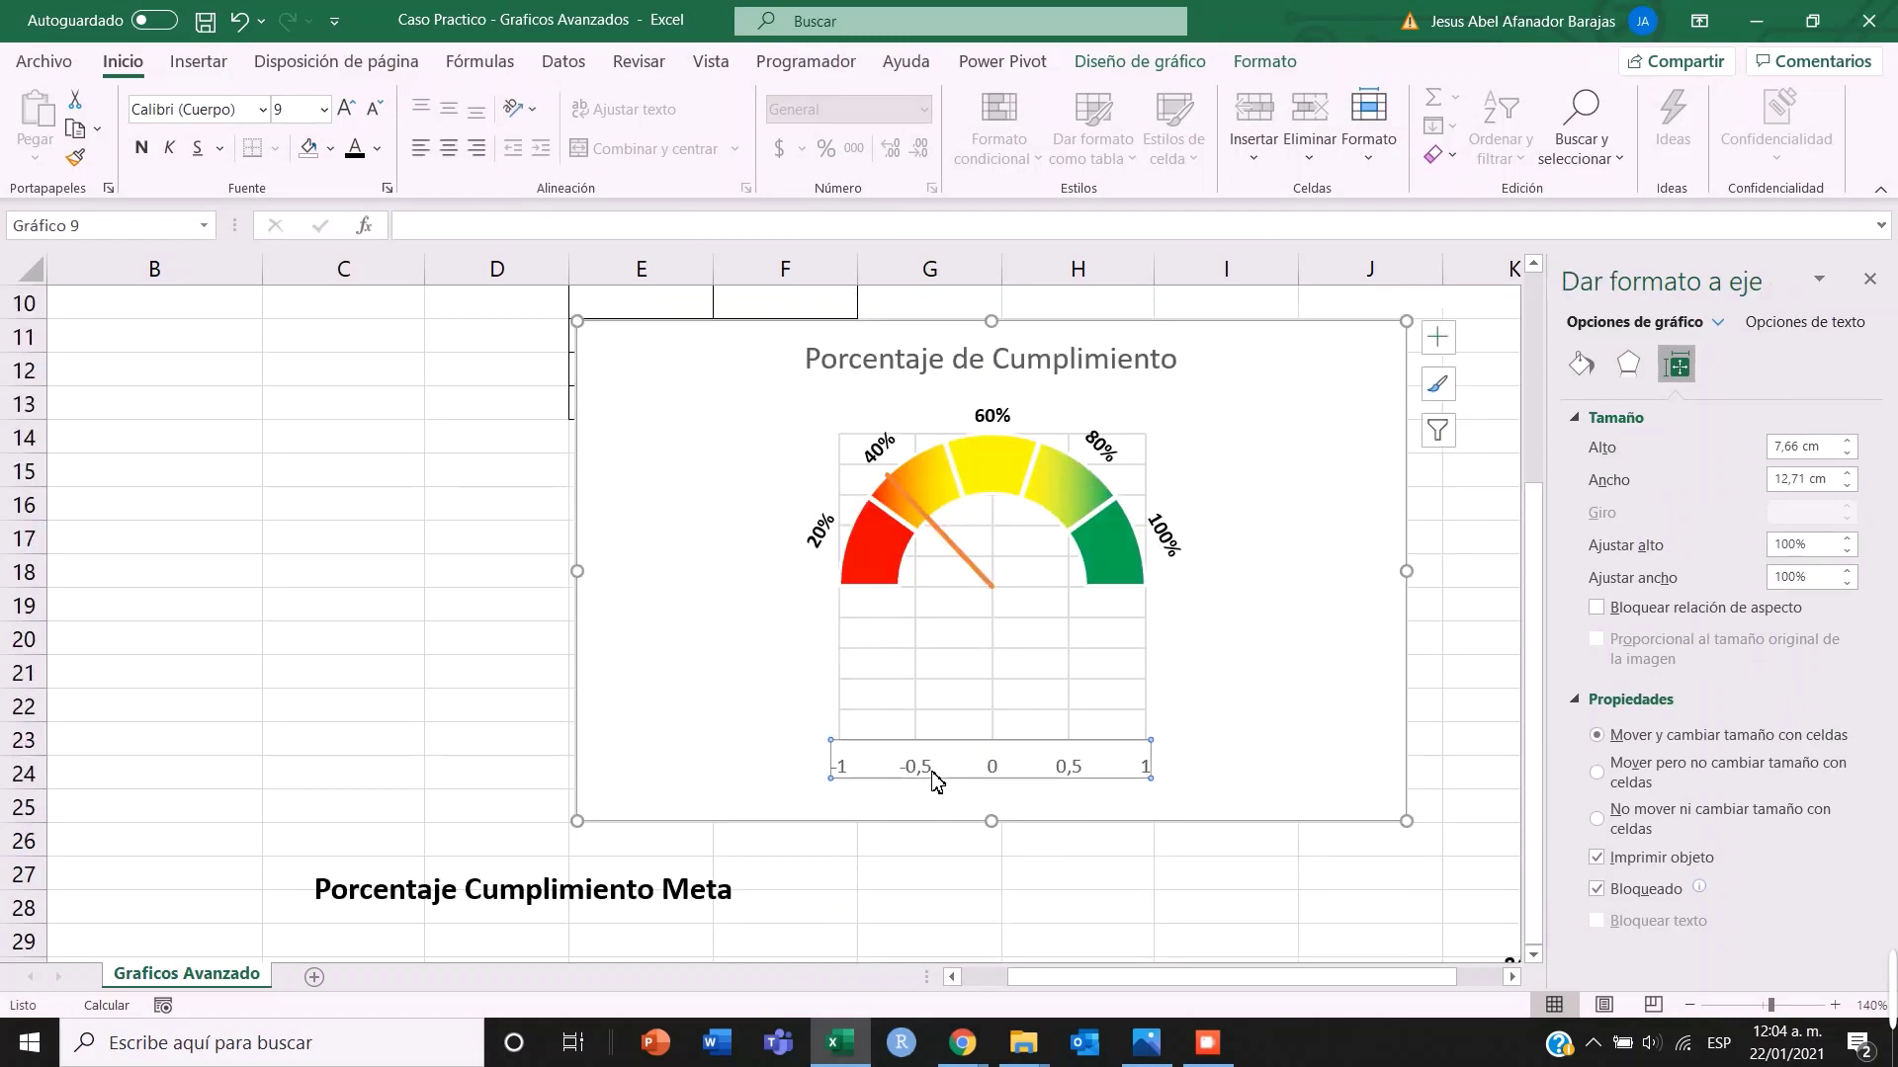
{"action": "key", "text": "Delete"}
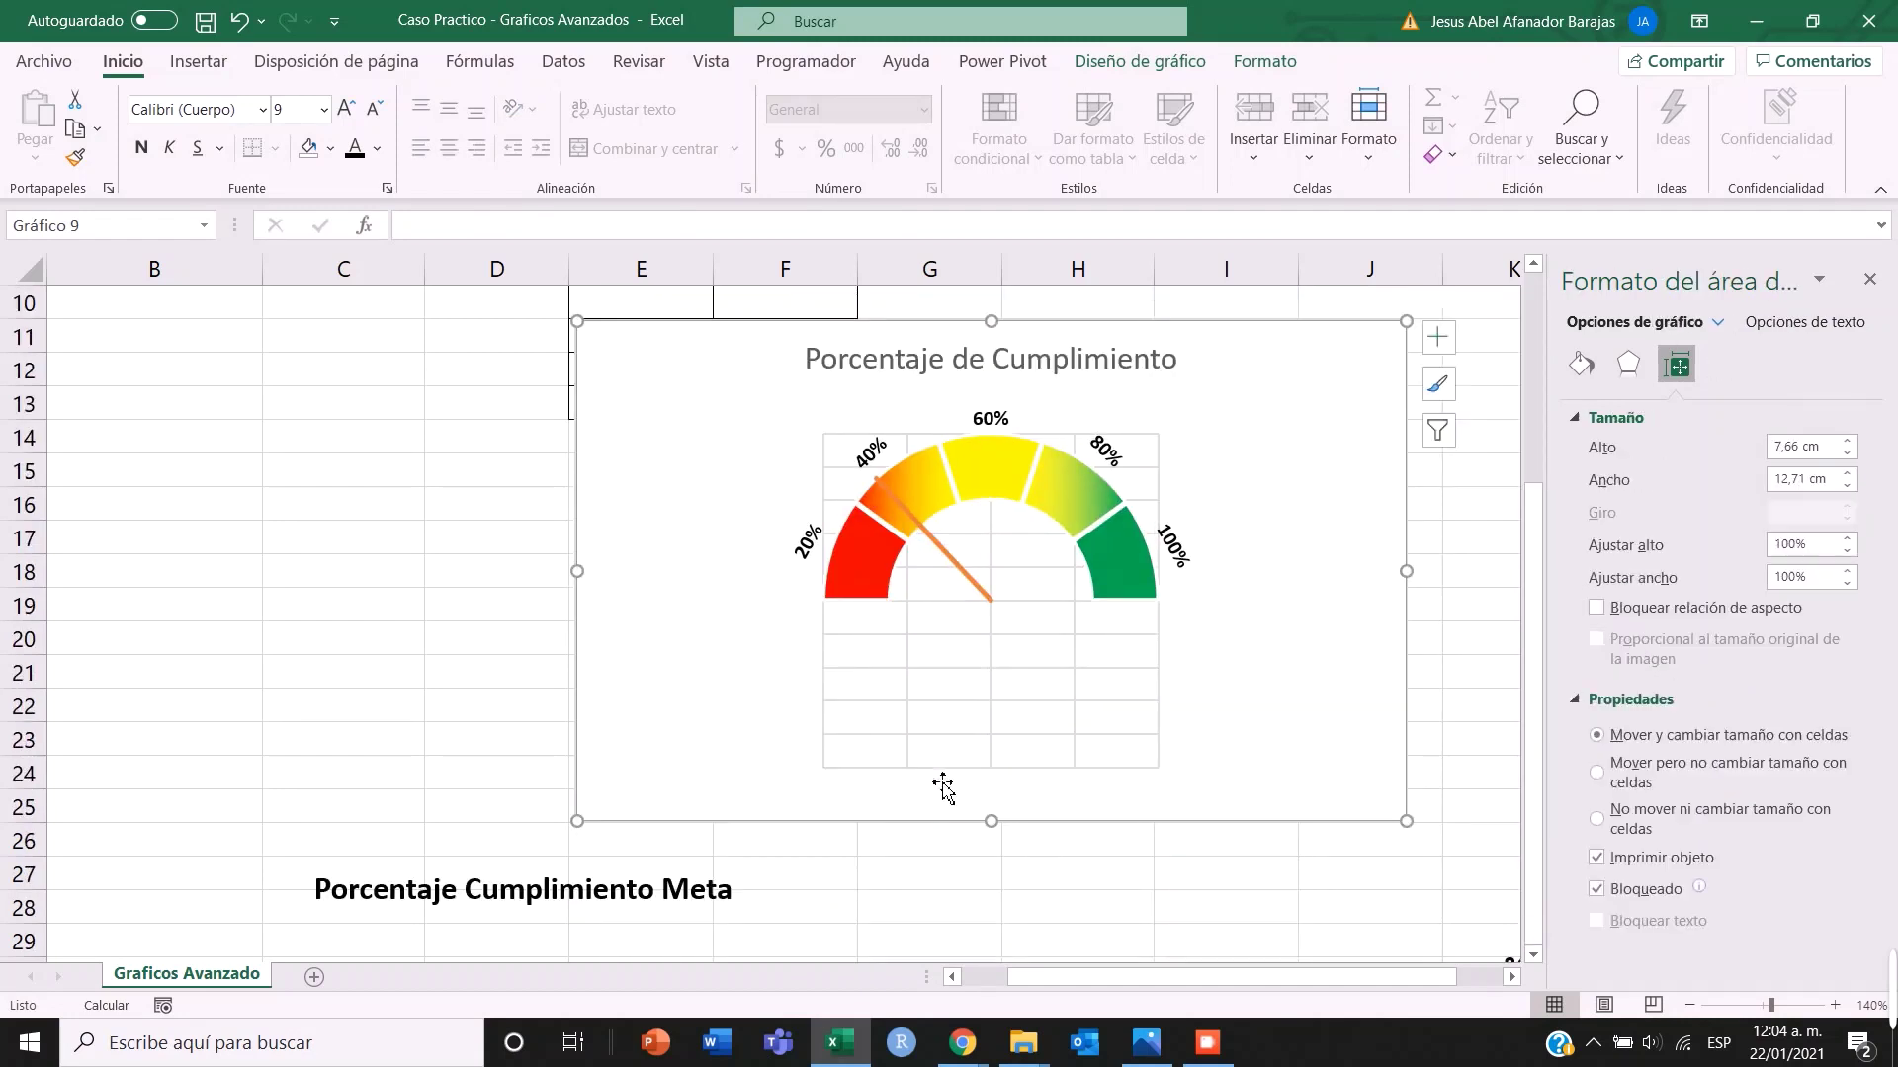
- Delete the horizontal and vertical major gridlines from the gauge chart
{"action": "left_click", "coordinate": [835, 748]}
{"action": "key", "text": "Delete"}
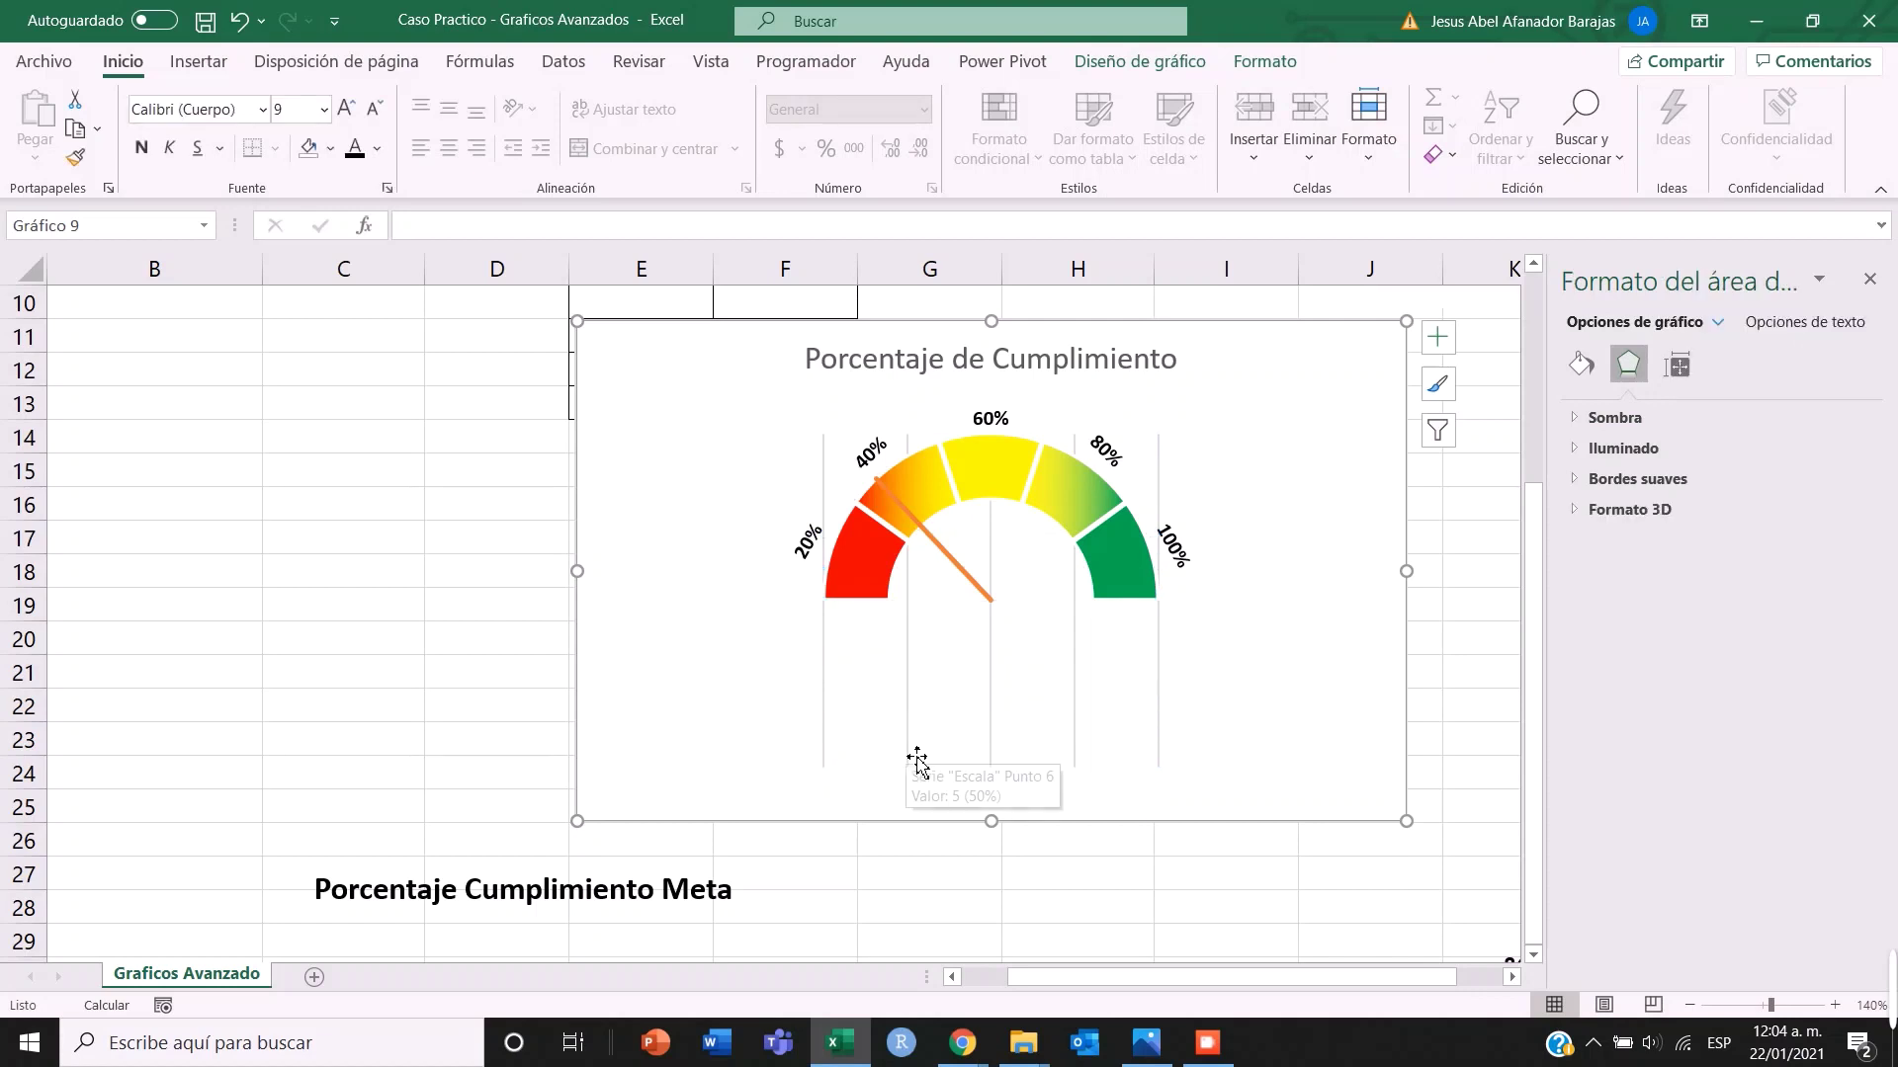
{"action": "left_click", "coordinate": [908, 761]}
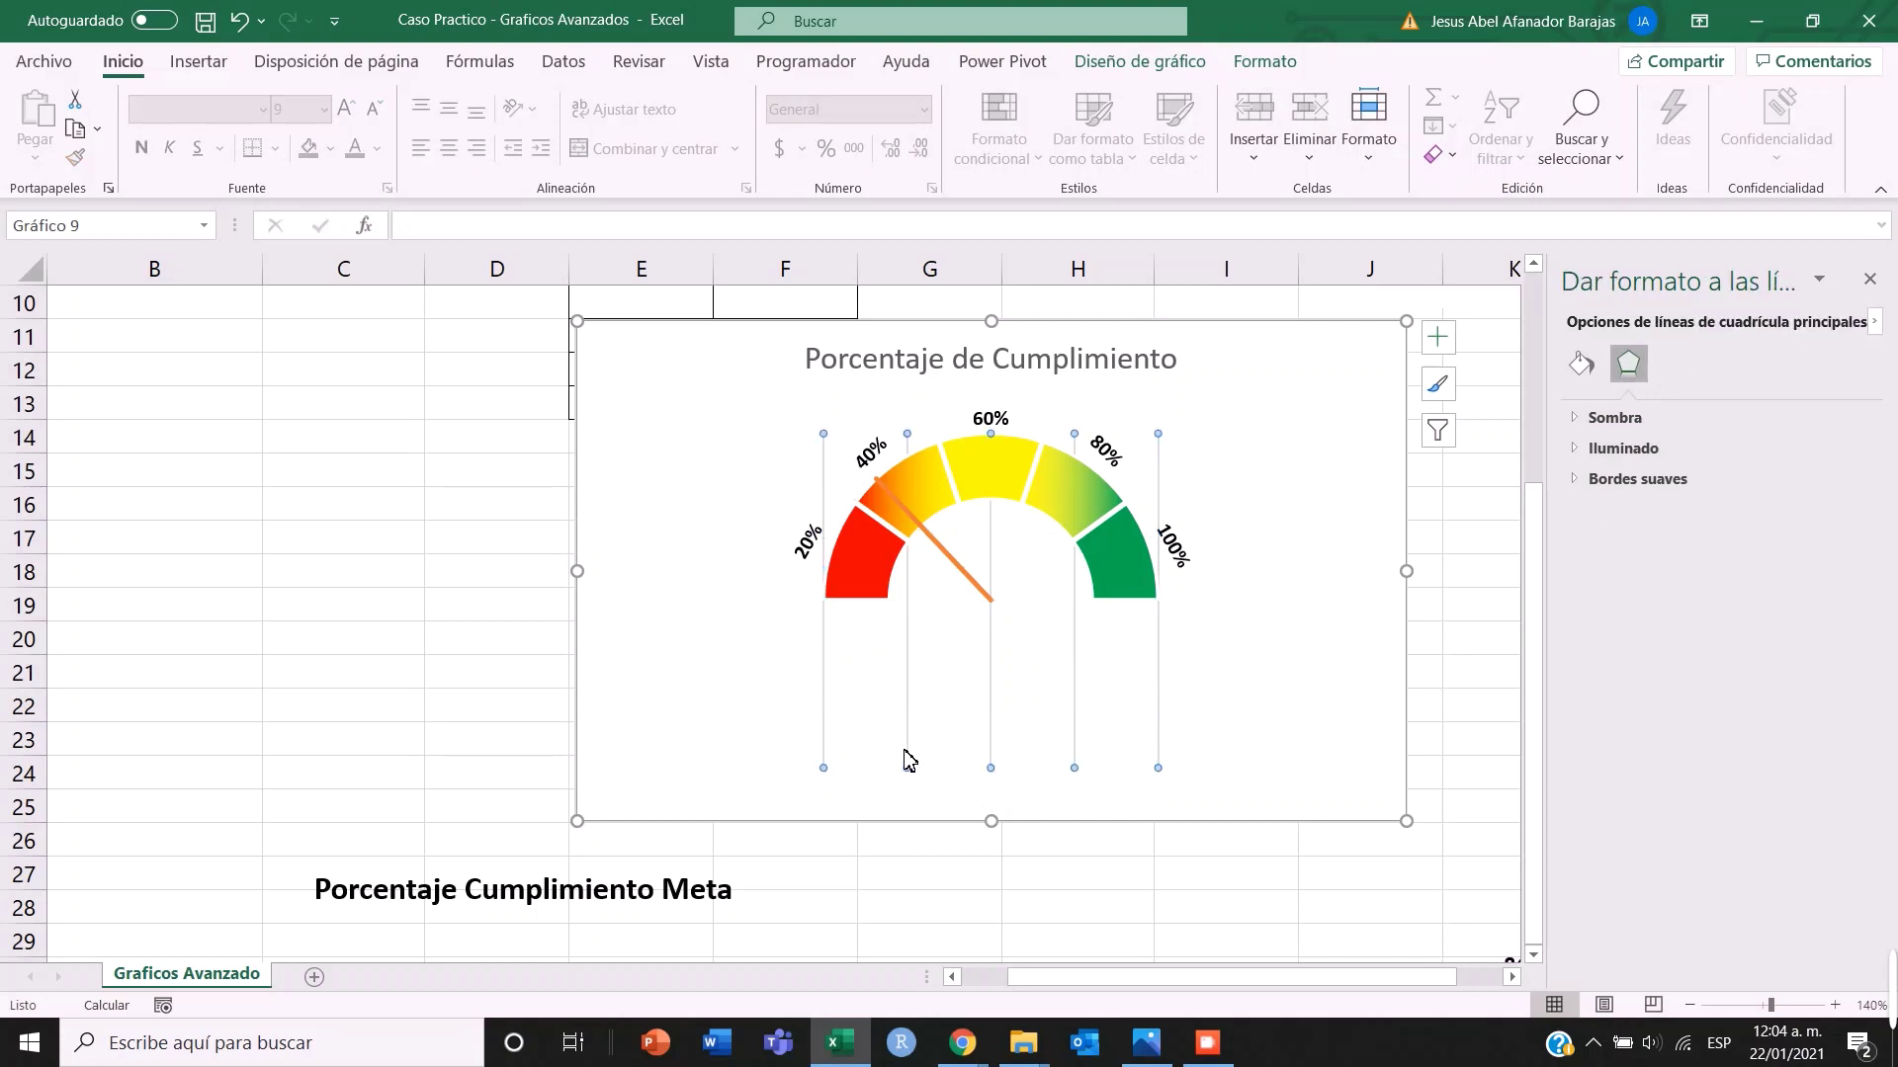
{"action": "key", "text": "Delete"}
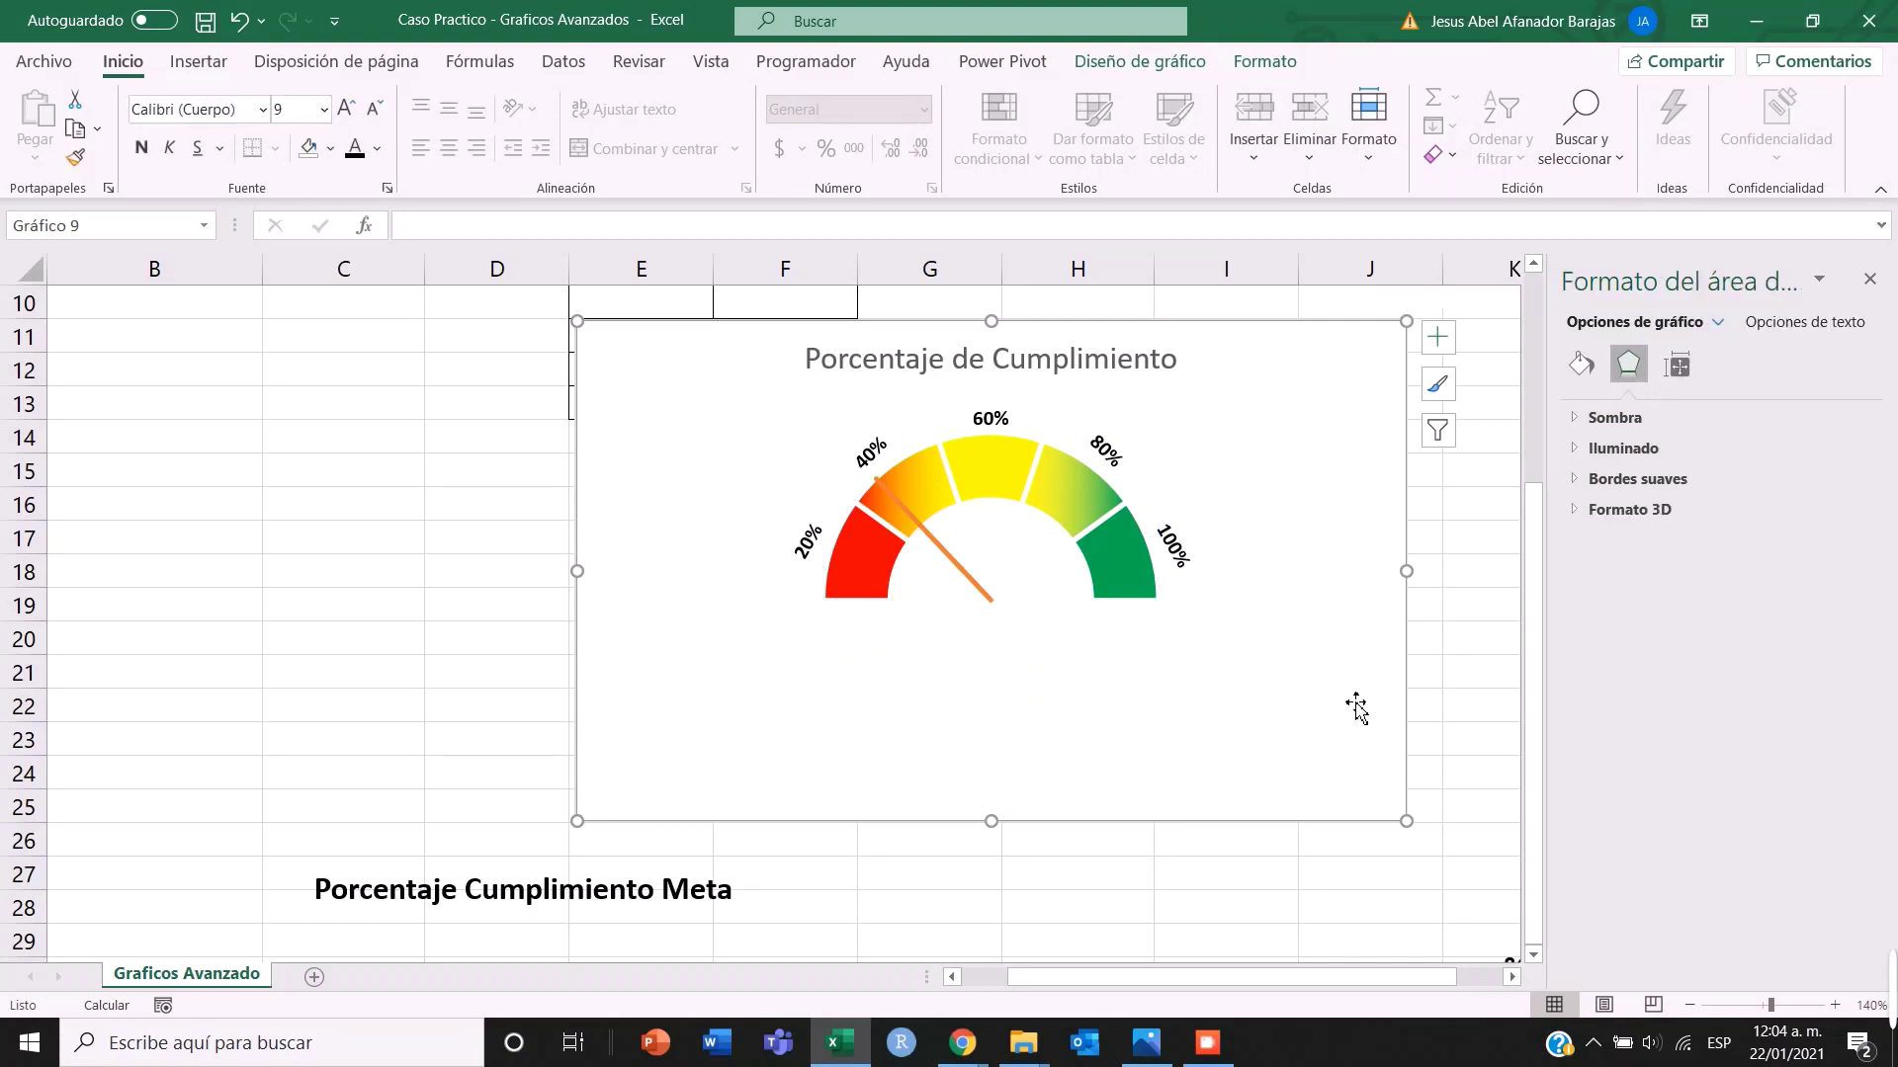
- Format the needle series (Puntos) as a solid line in black
{"action": "scroll", "coordinate": [1356, 709], "scroll_direction": "up", "scroll_amount": 1}
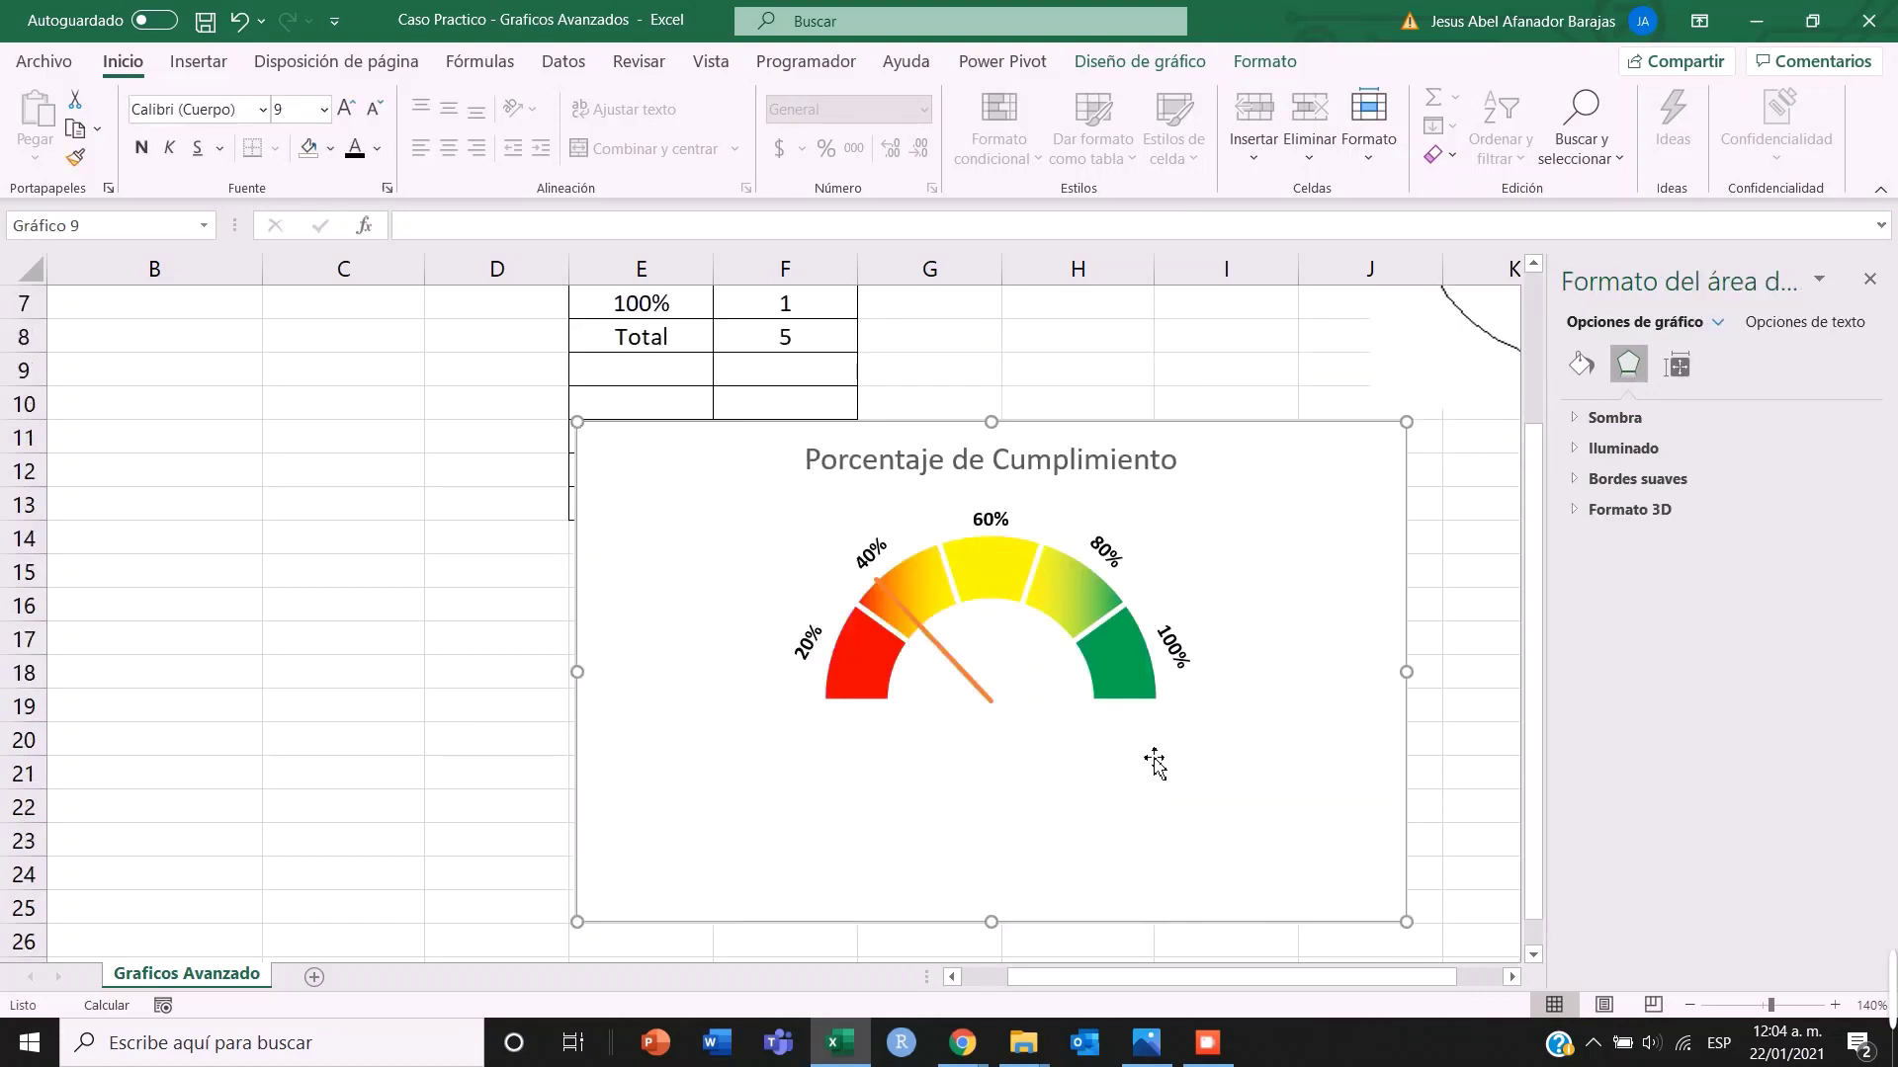
{"action": "left_click", "coordinate": [952, 663]}
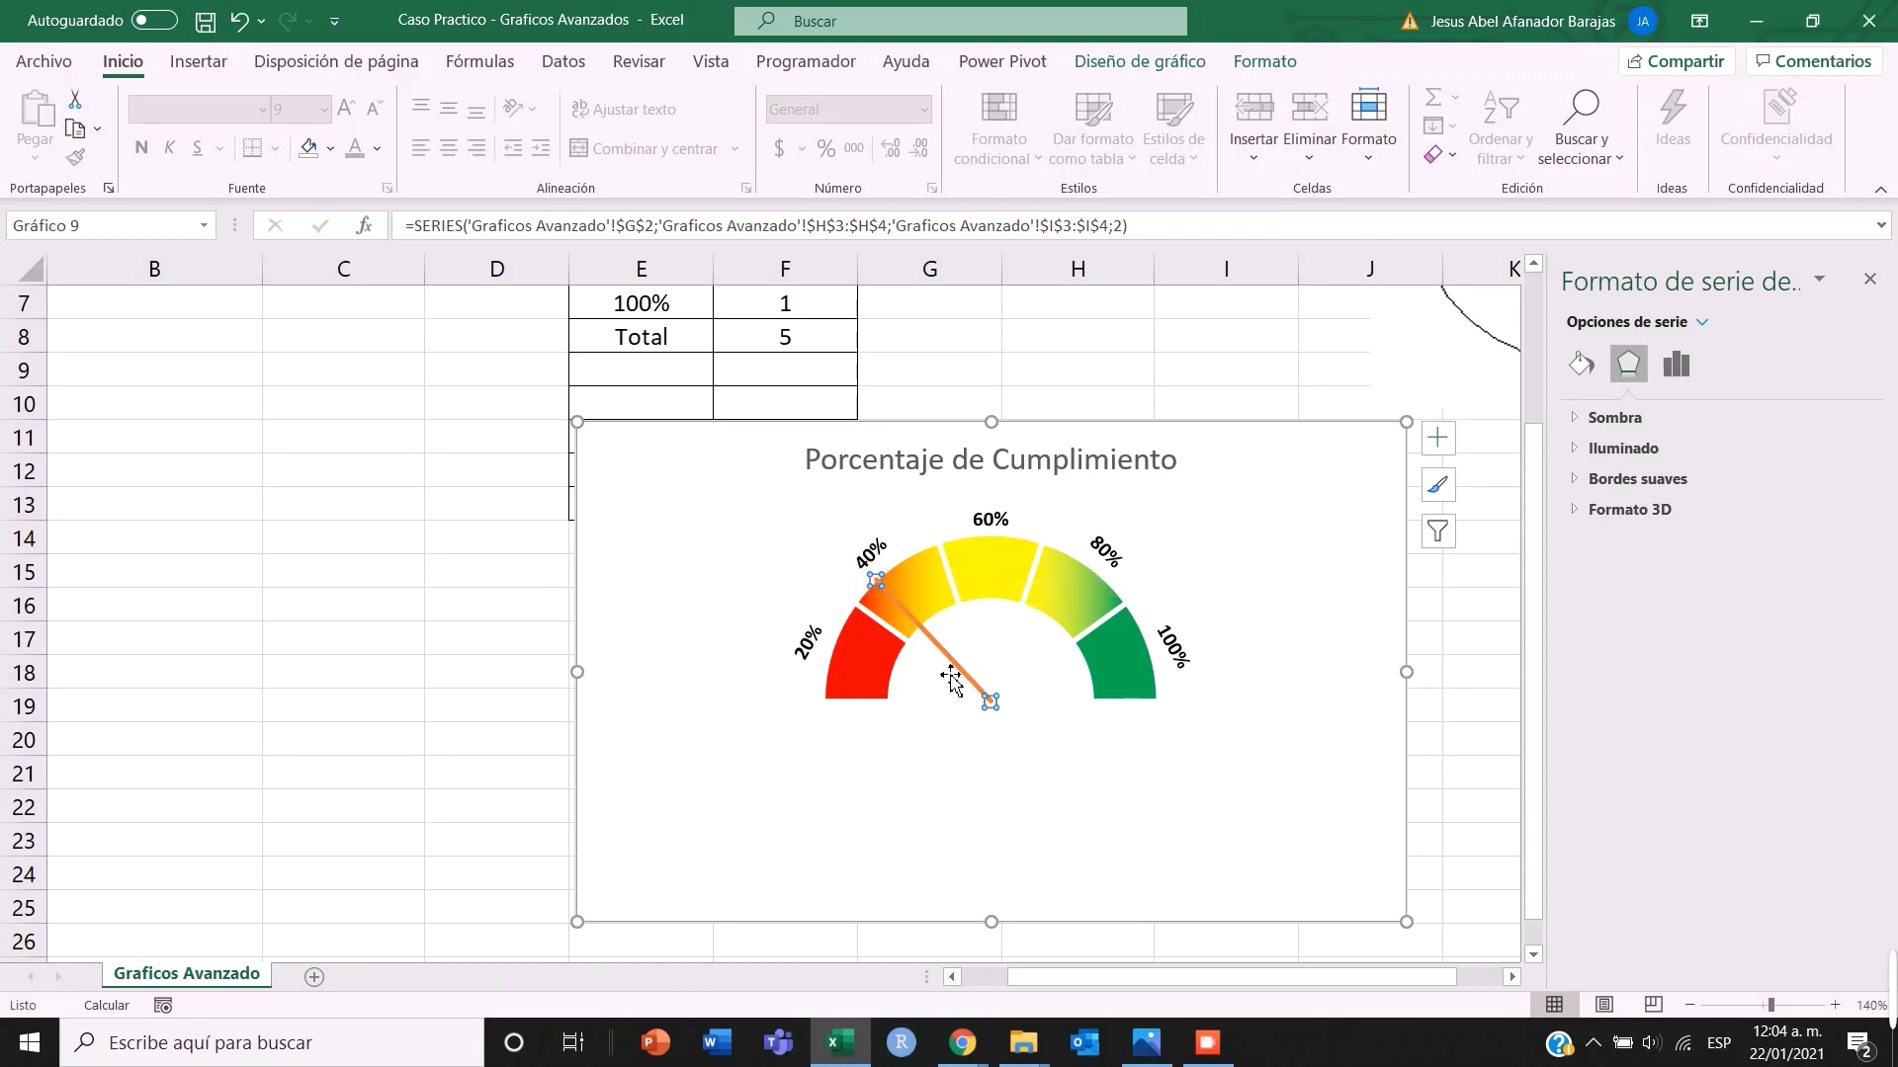
{"action": "right_click", "coordinate": [891, 605]}
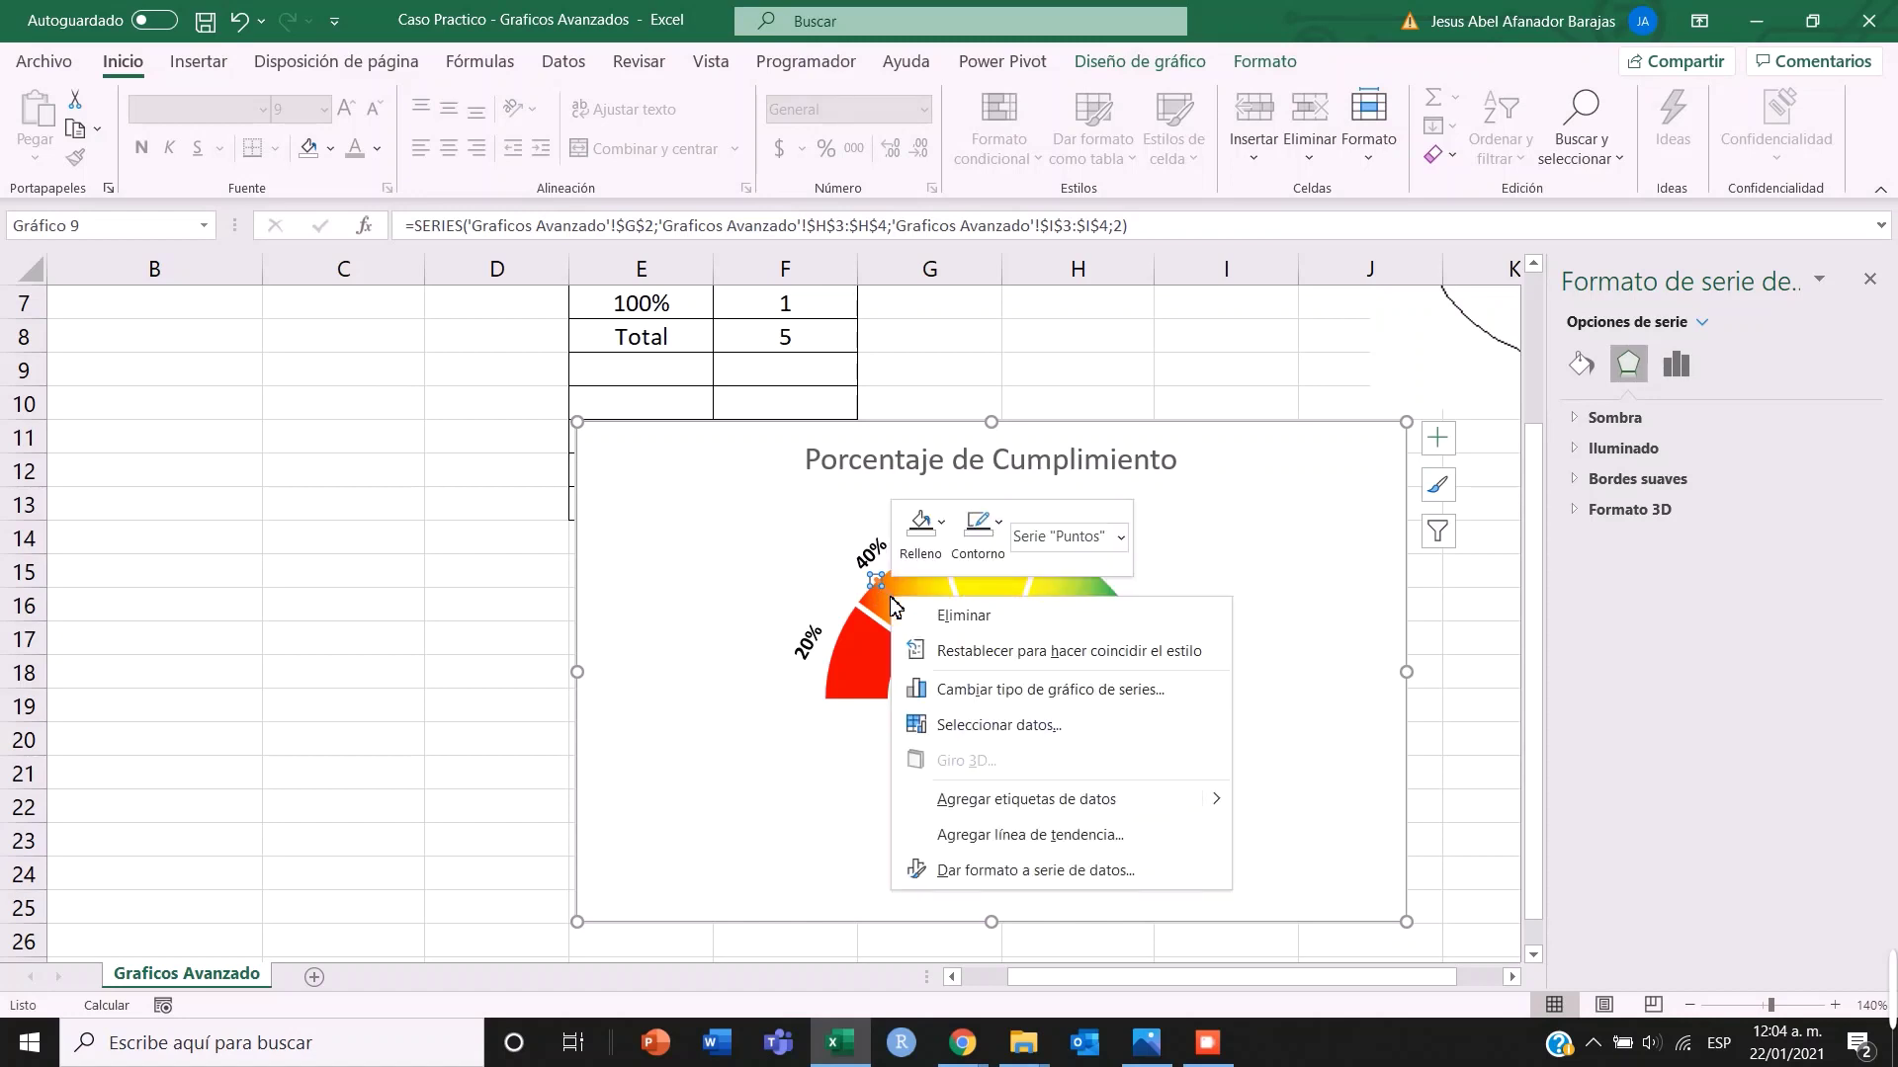
{"action": "left_click", "coordinate": [954, 876]}
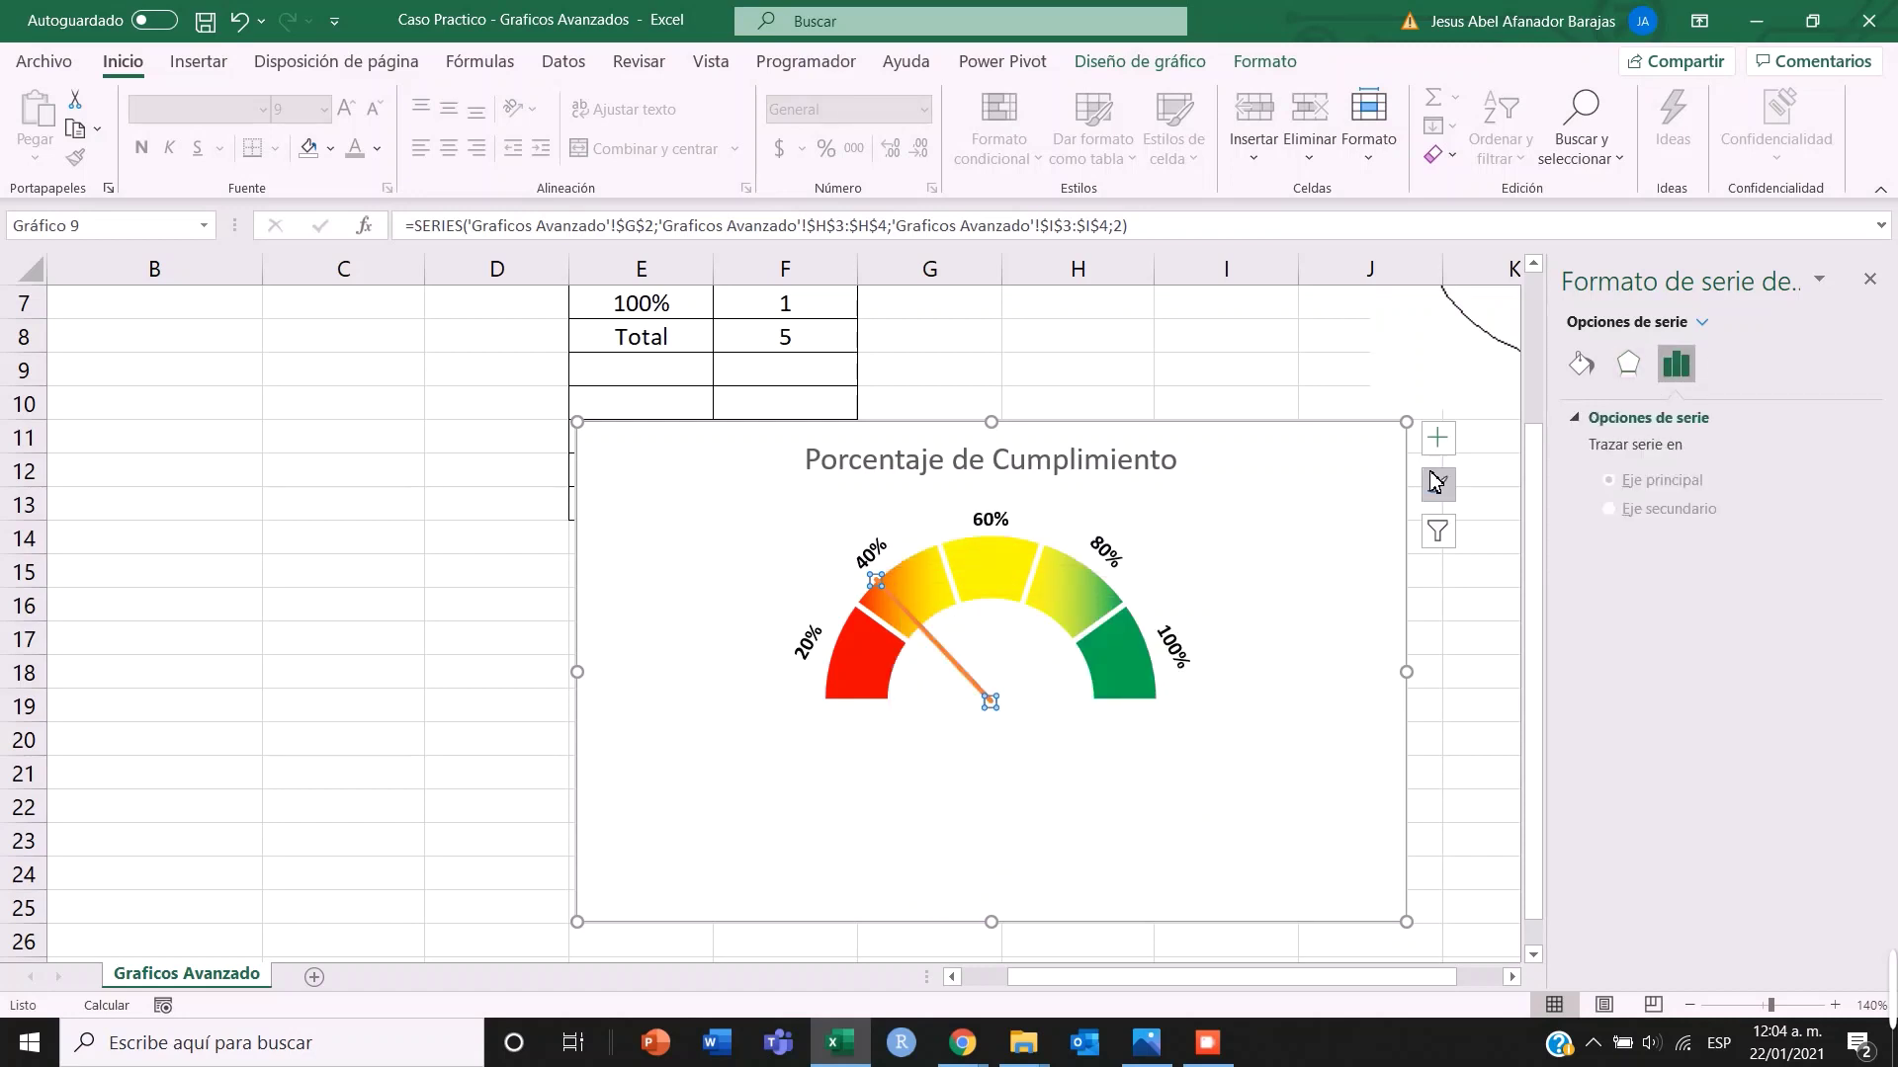
{"action": "left_click", "coordinate": [1584, 367]}
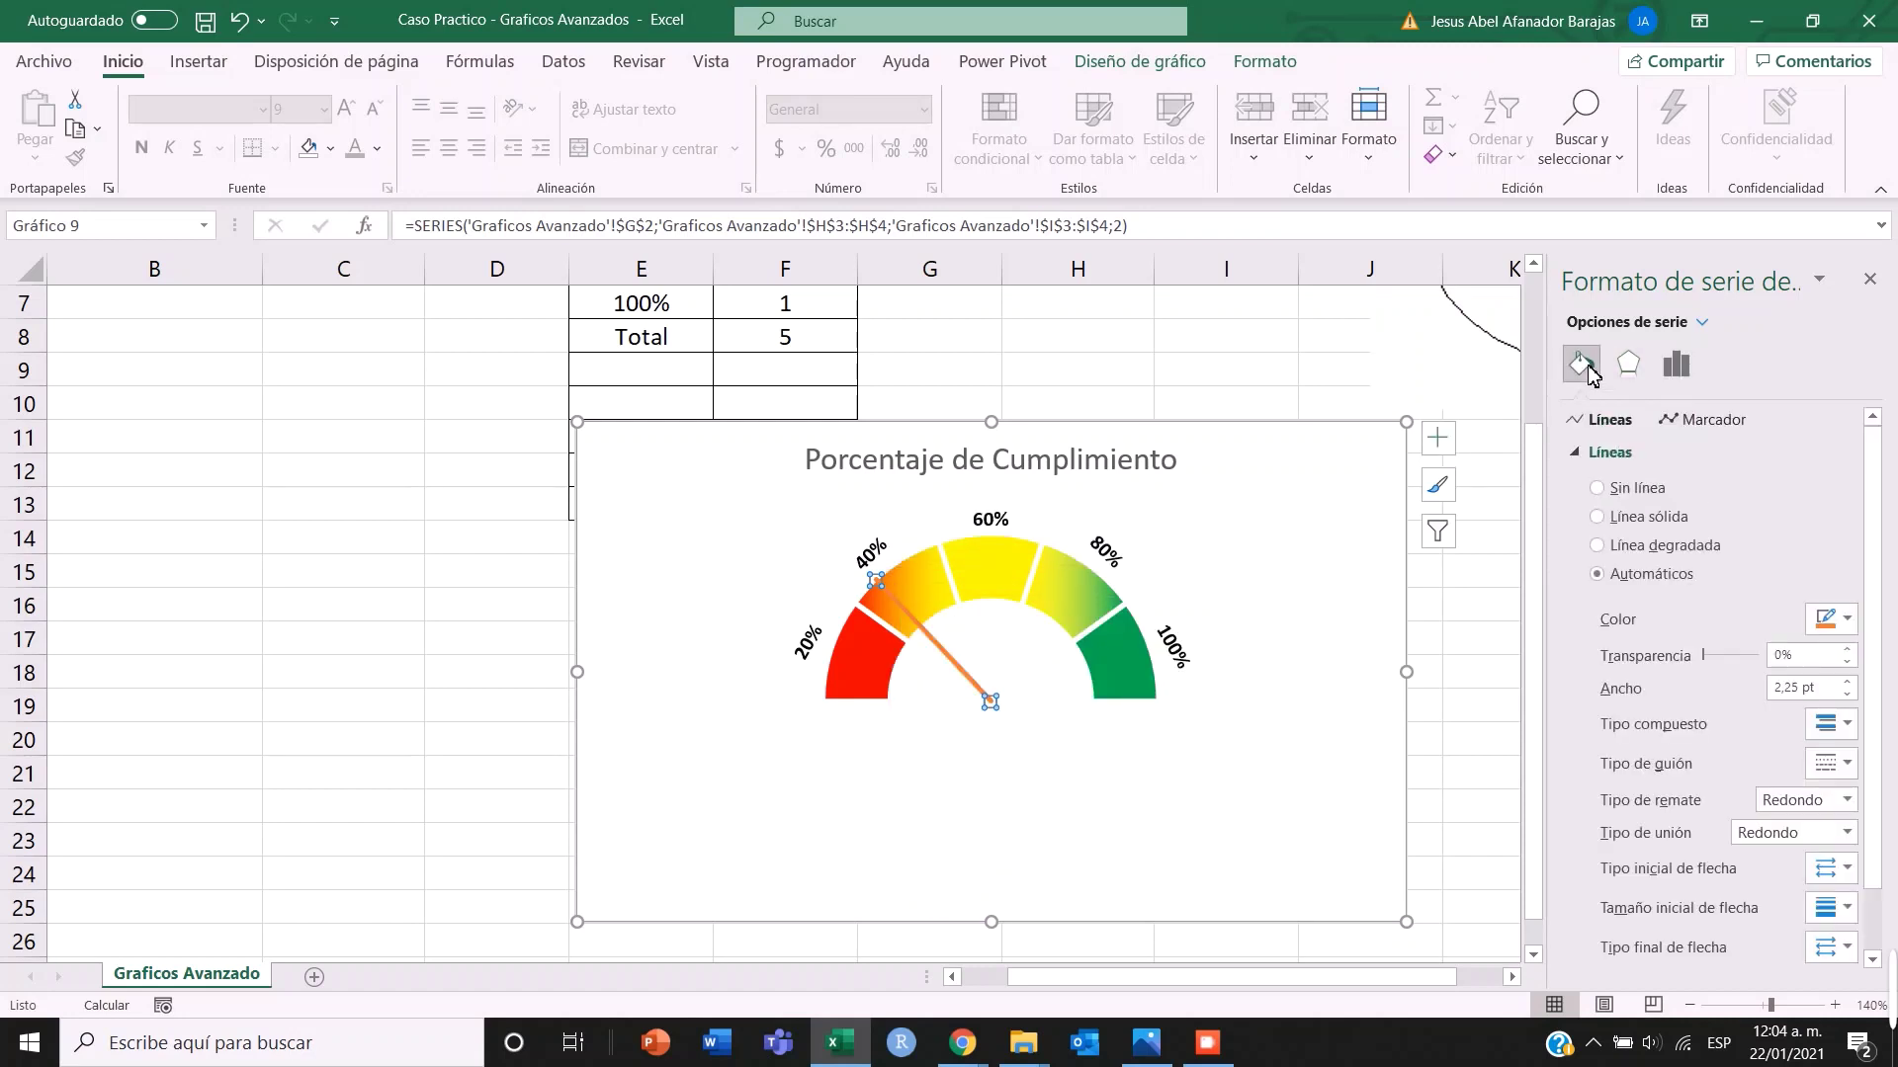
{"action": "left_click", "coordinate": [1598, 517]}
{"action": "left_click", "coordinate": [1824, 618]}
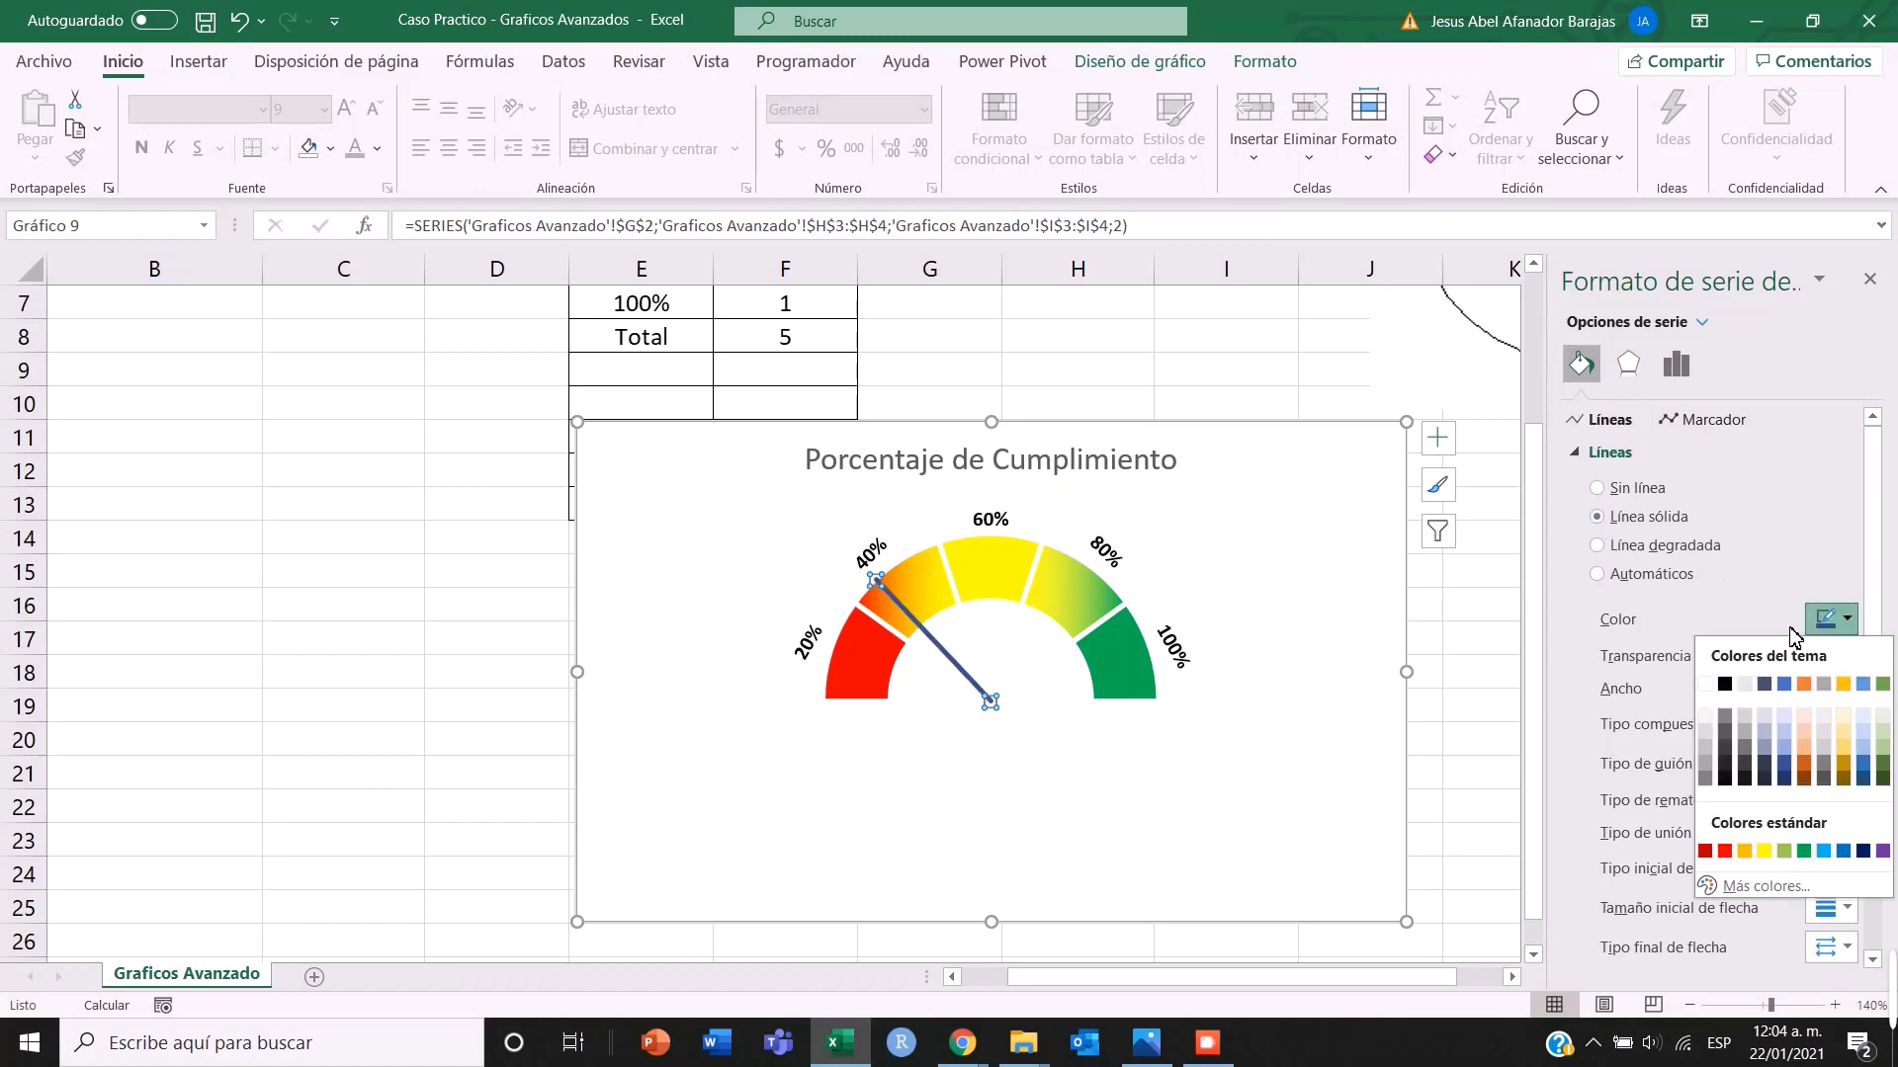
{"action": "left_click", "coordinate": [1725, 684]}
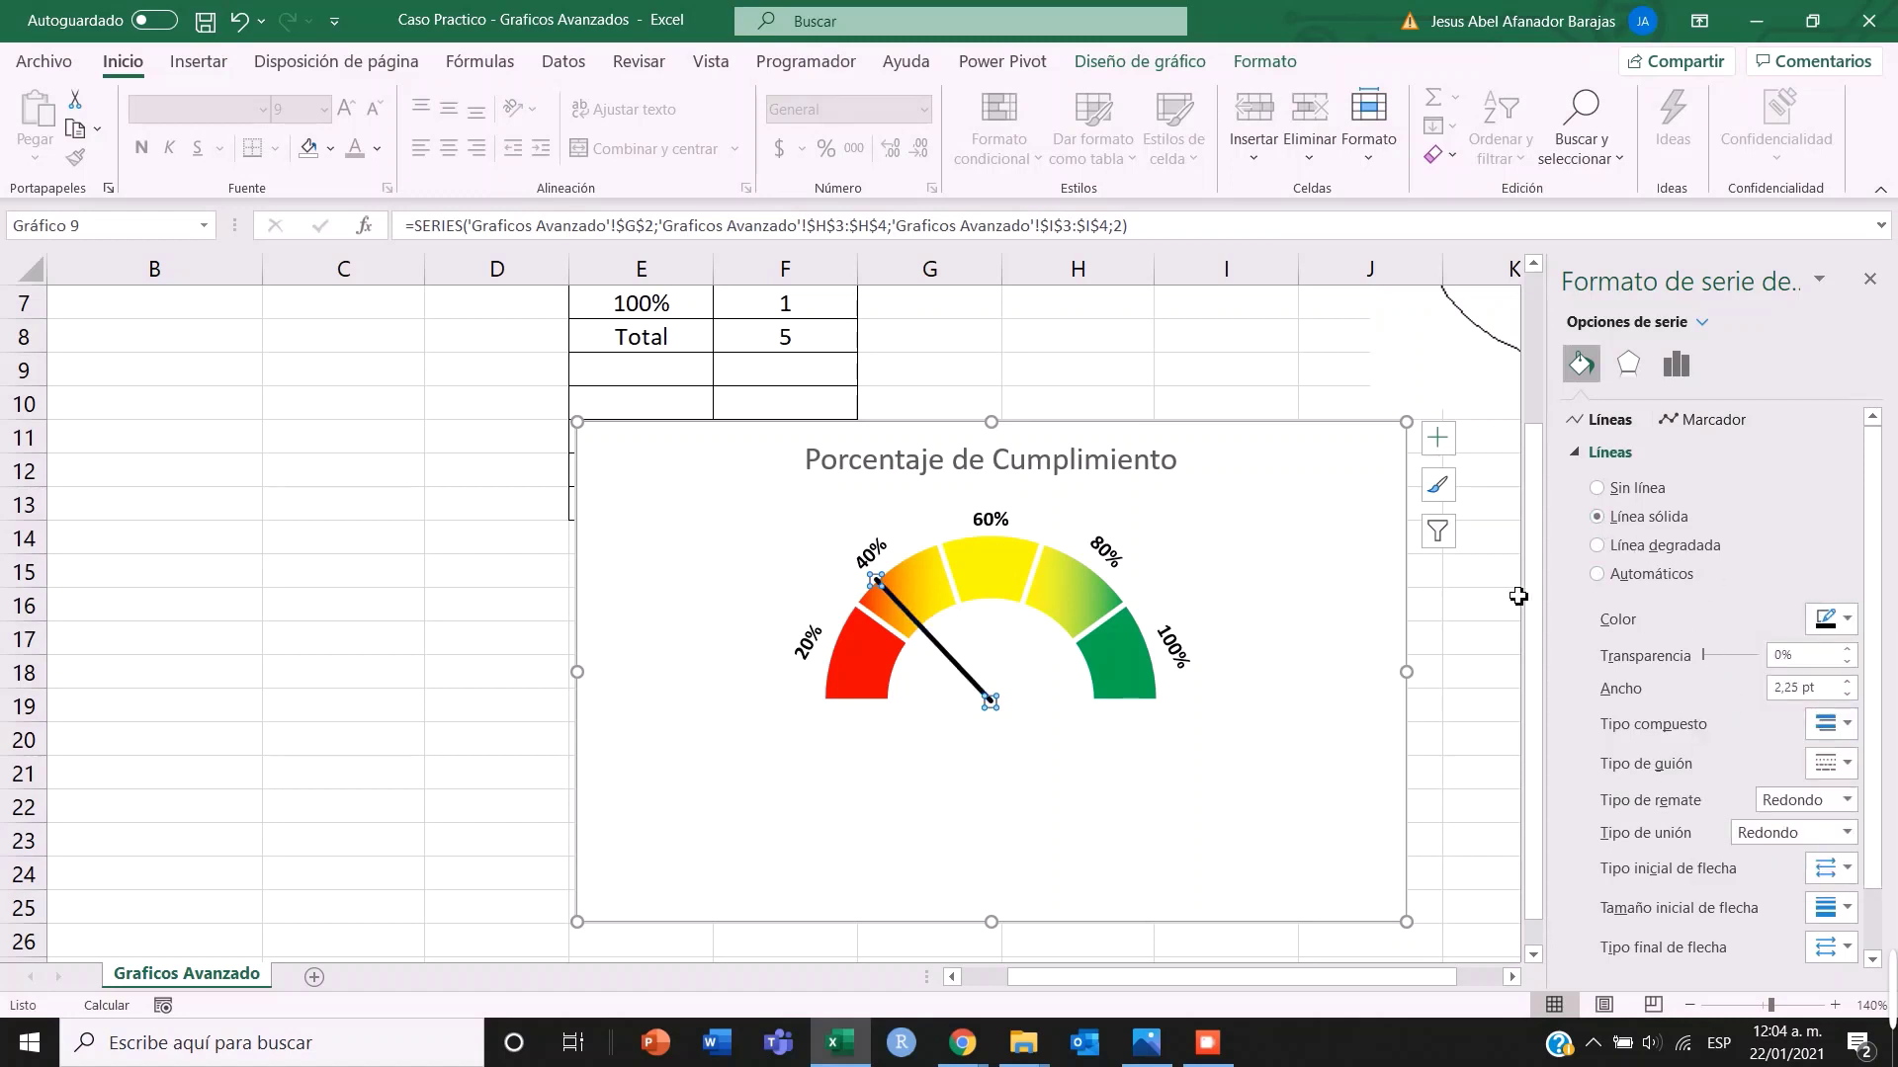
- Give the needle line an oval begin arrow type and an open arrow end type
{"action": "scroll", "coordinate": [1698, 633], "scroll_direction": "down", "scroll_amount": 1}
{"action": "scroll", "coordinate": [1646, 566], "scroll_direction": "down", "scroll_amount": 1}
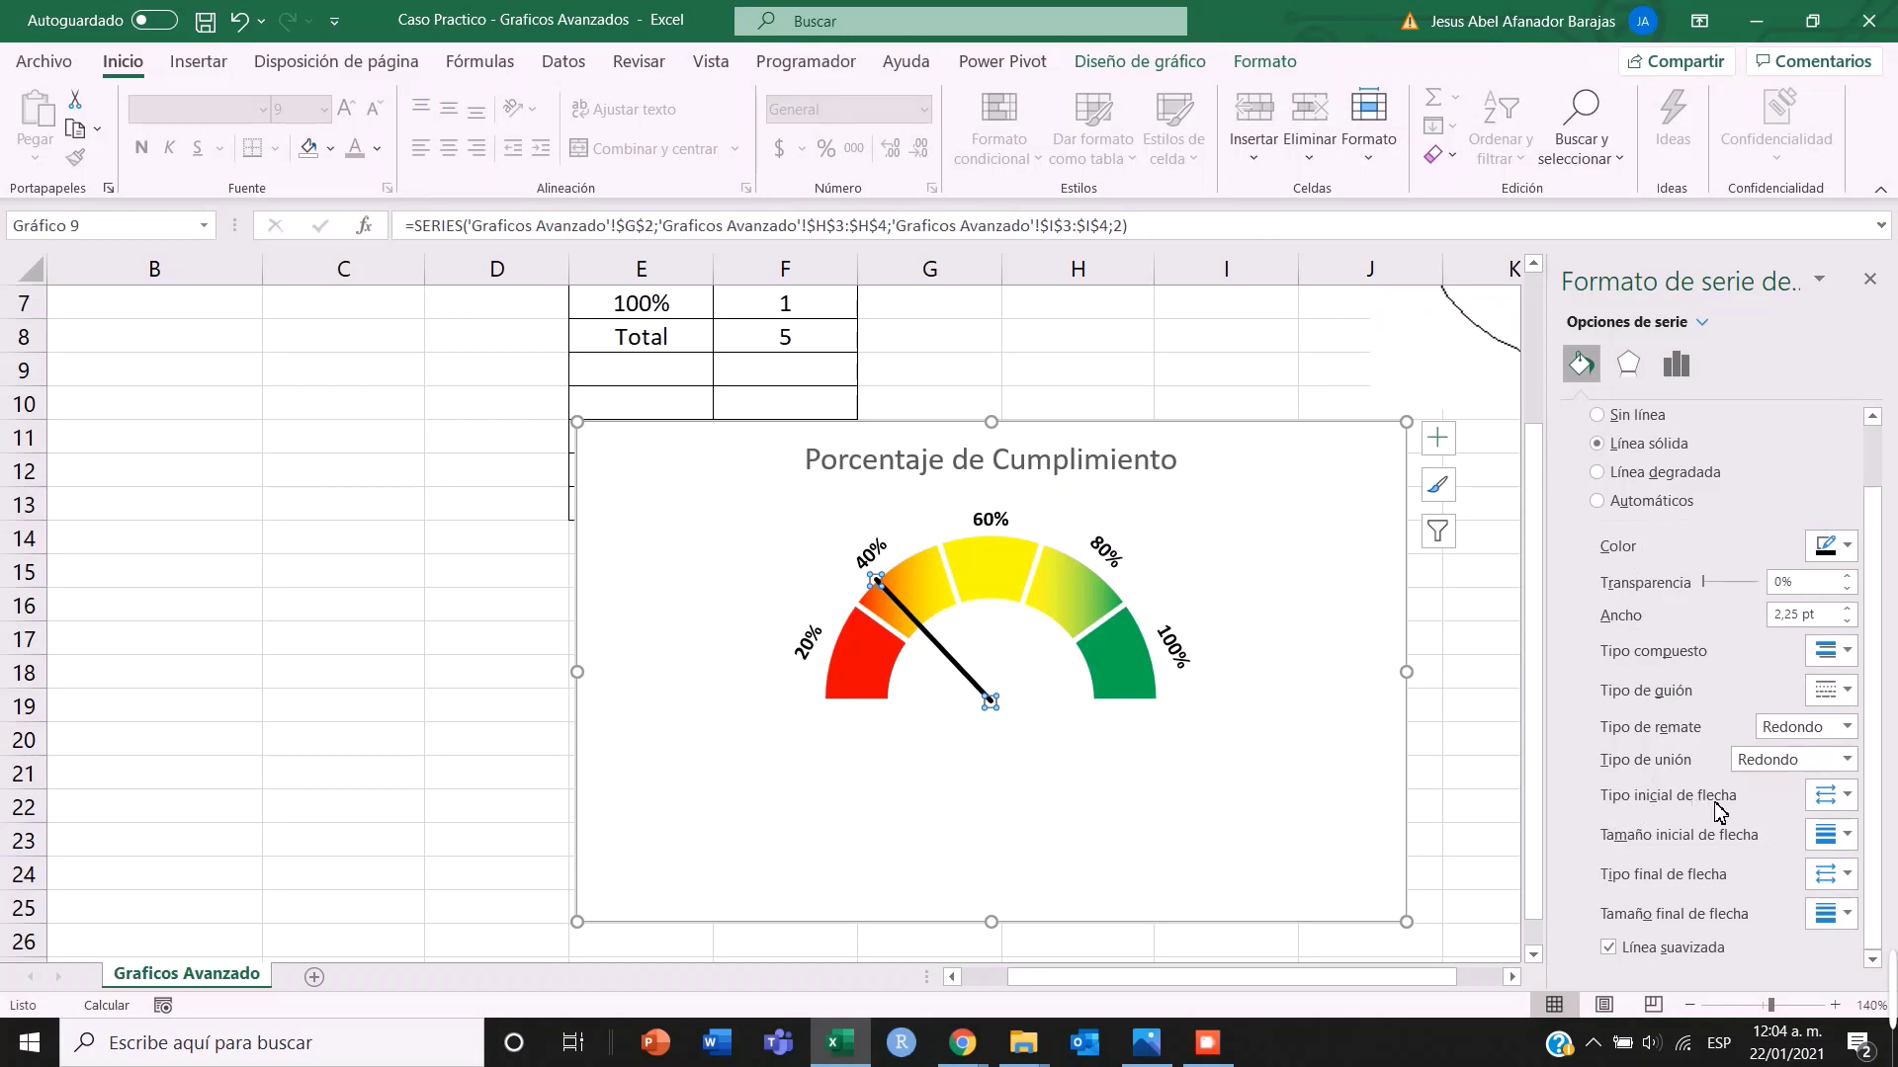
{"action": "scroll", "coordinate": [1606, 558], "scroll_direction": "up", "scroll_amount": 1}
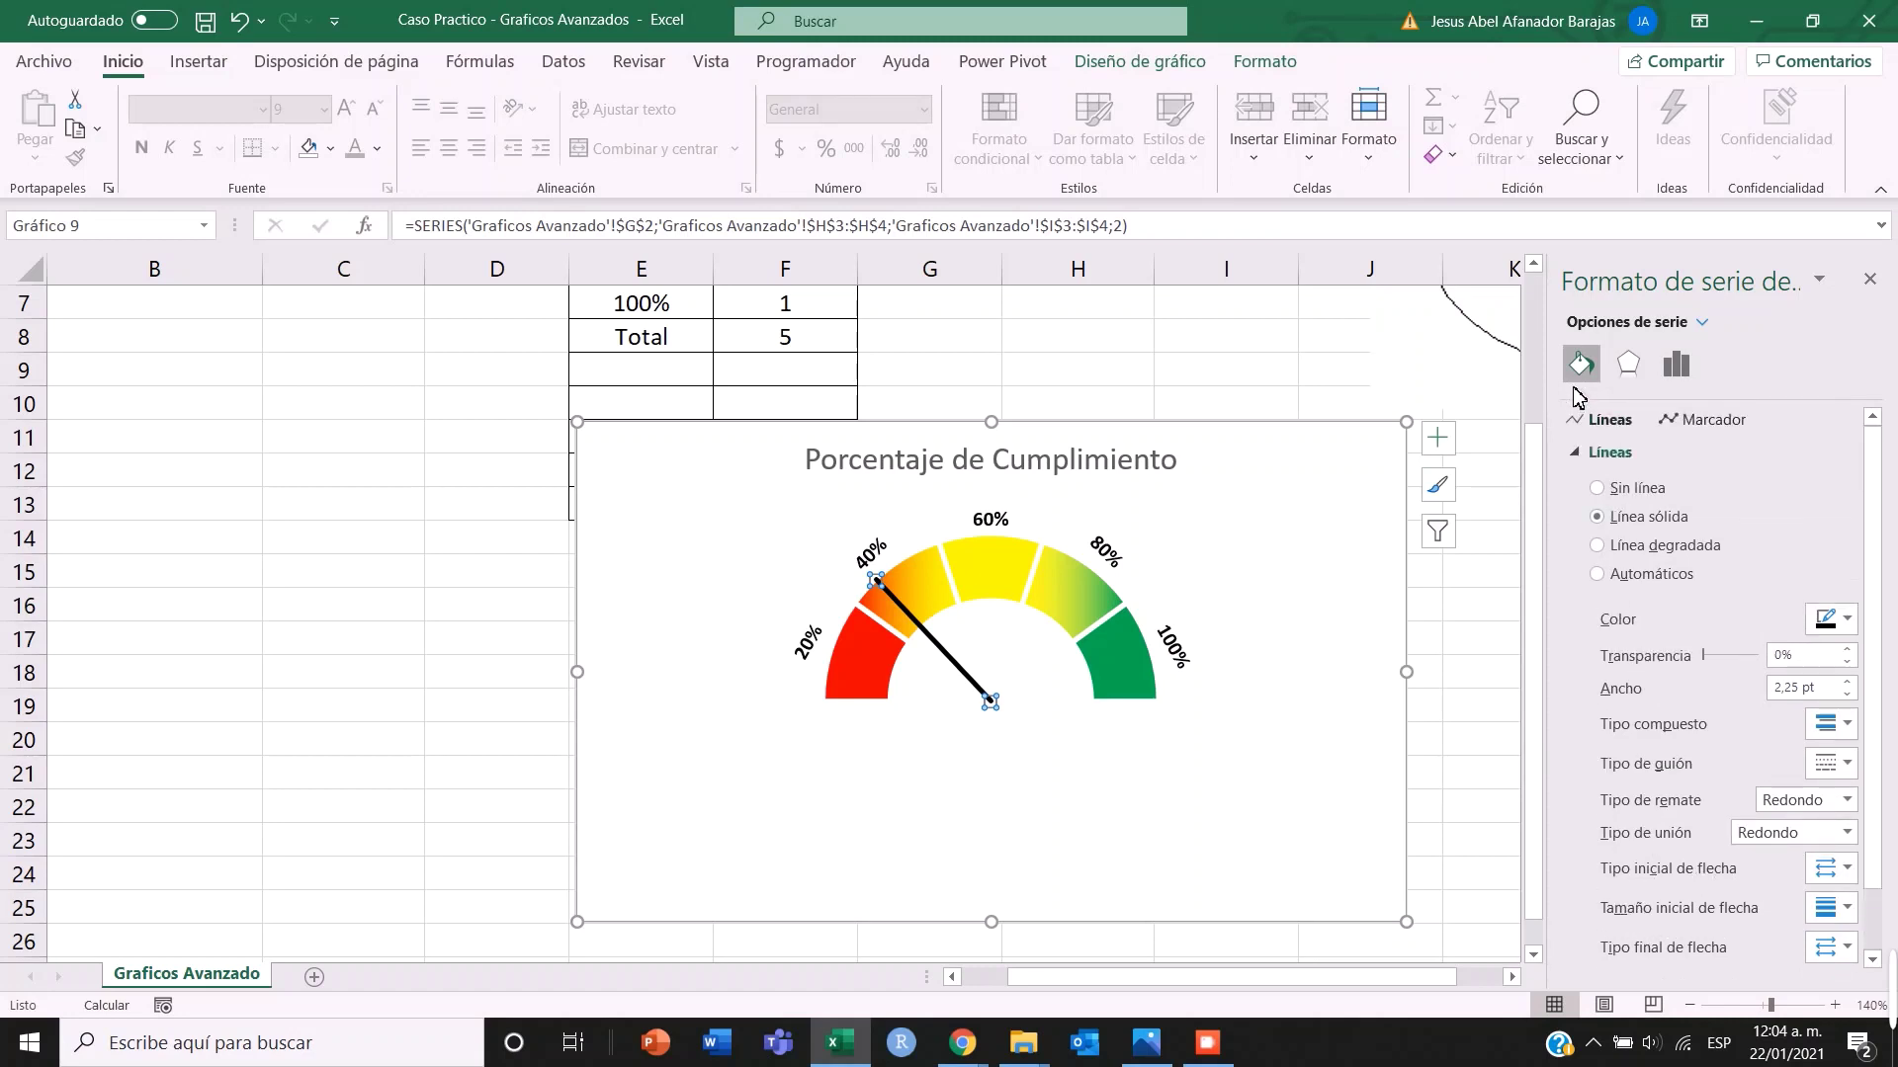
{"action": "scroll", "coordinate": [1746, 692], "scroll_direction": "down", "scroll_amount": 1}
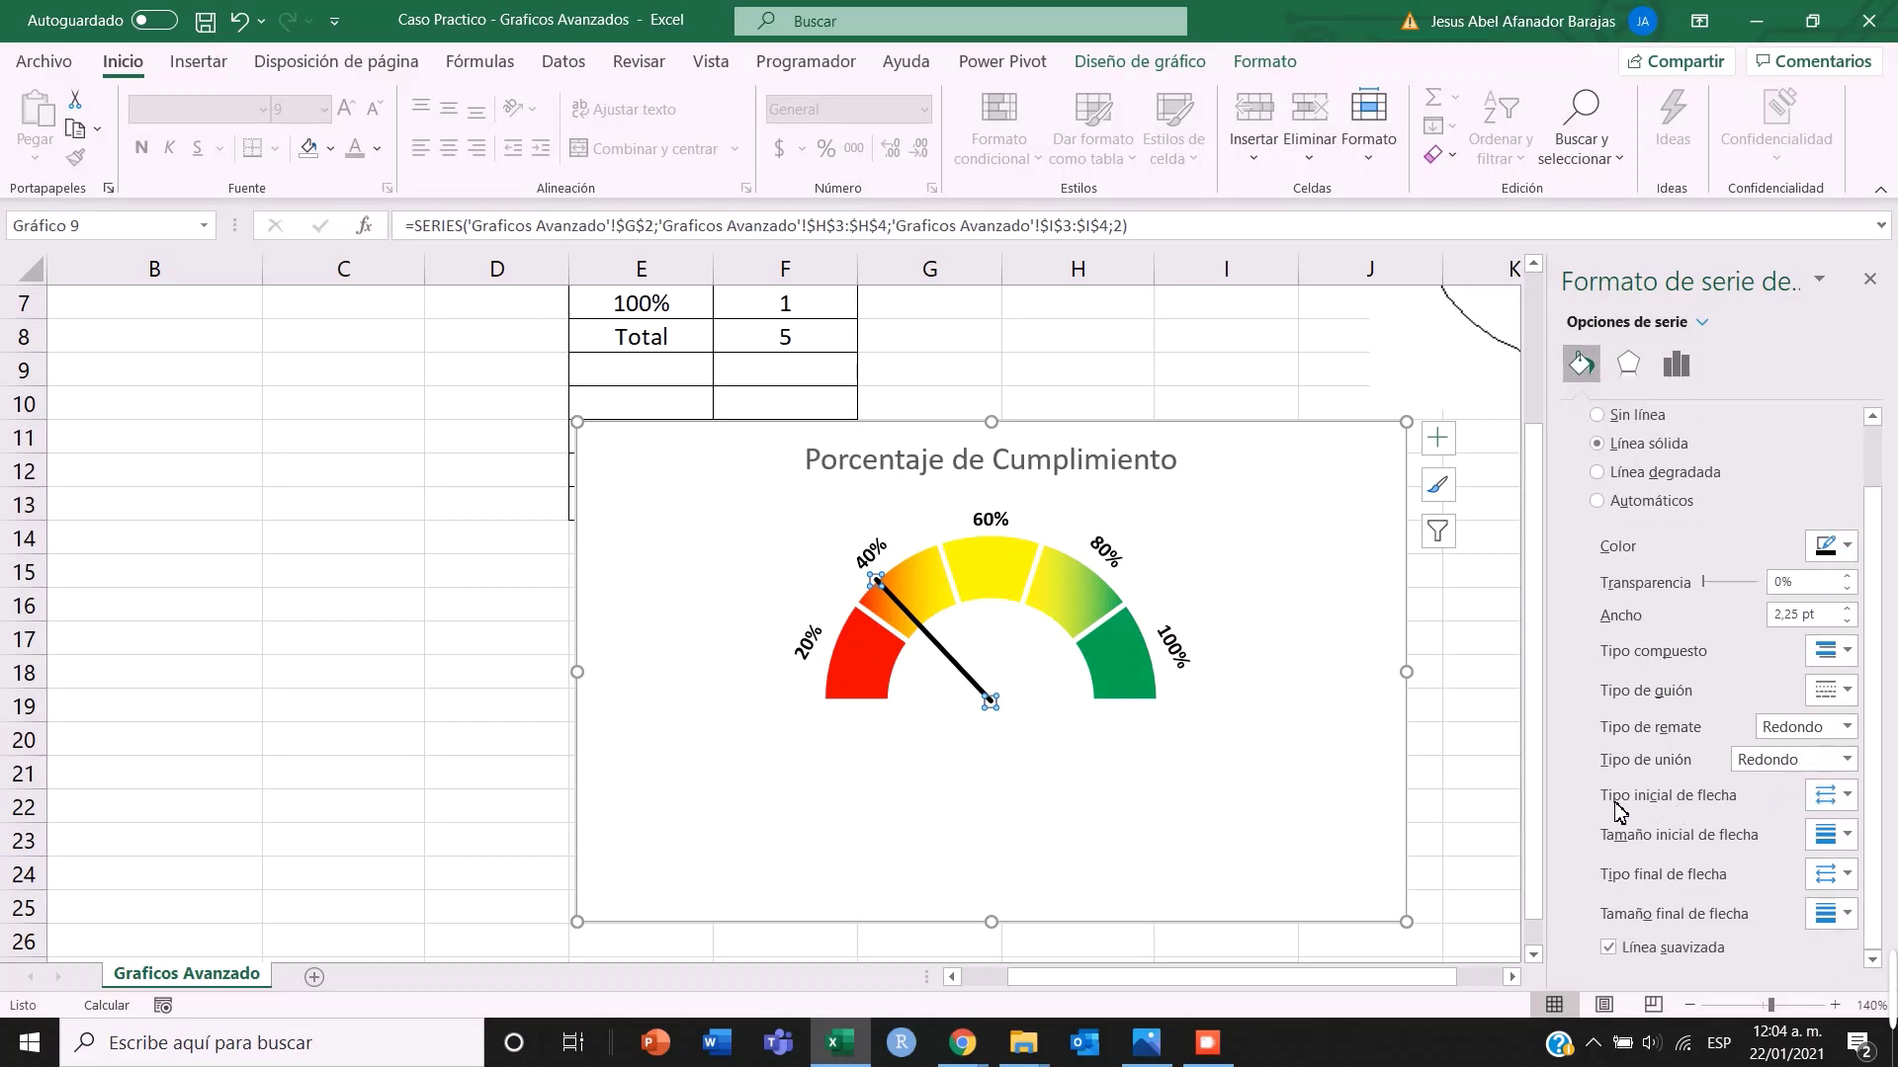
{"action": "left_click", "coordinate": [1837, 797]}
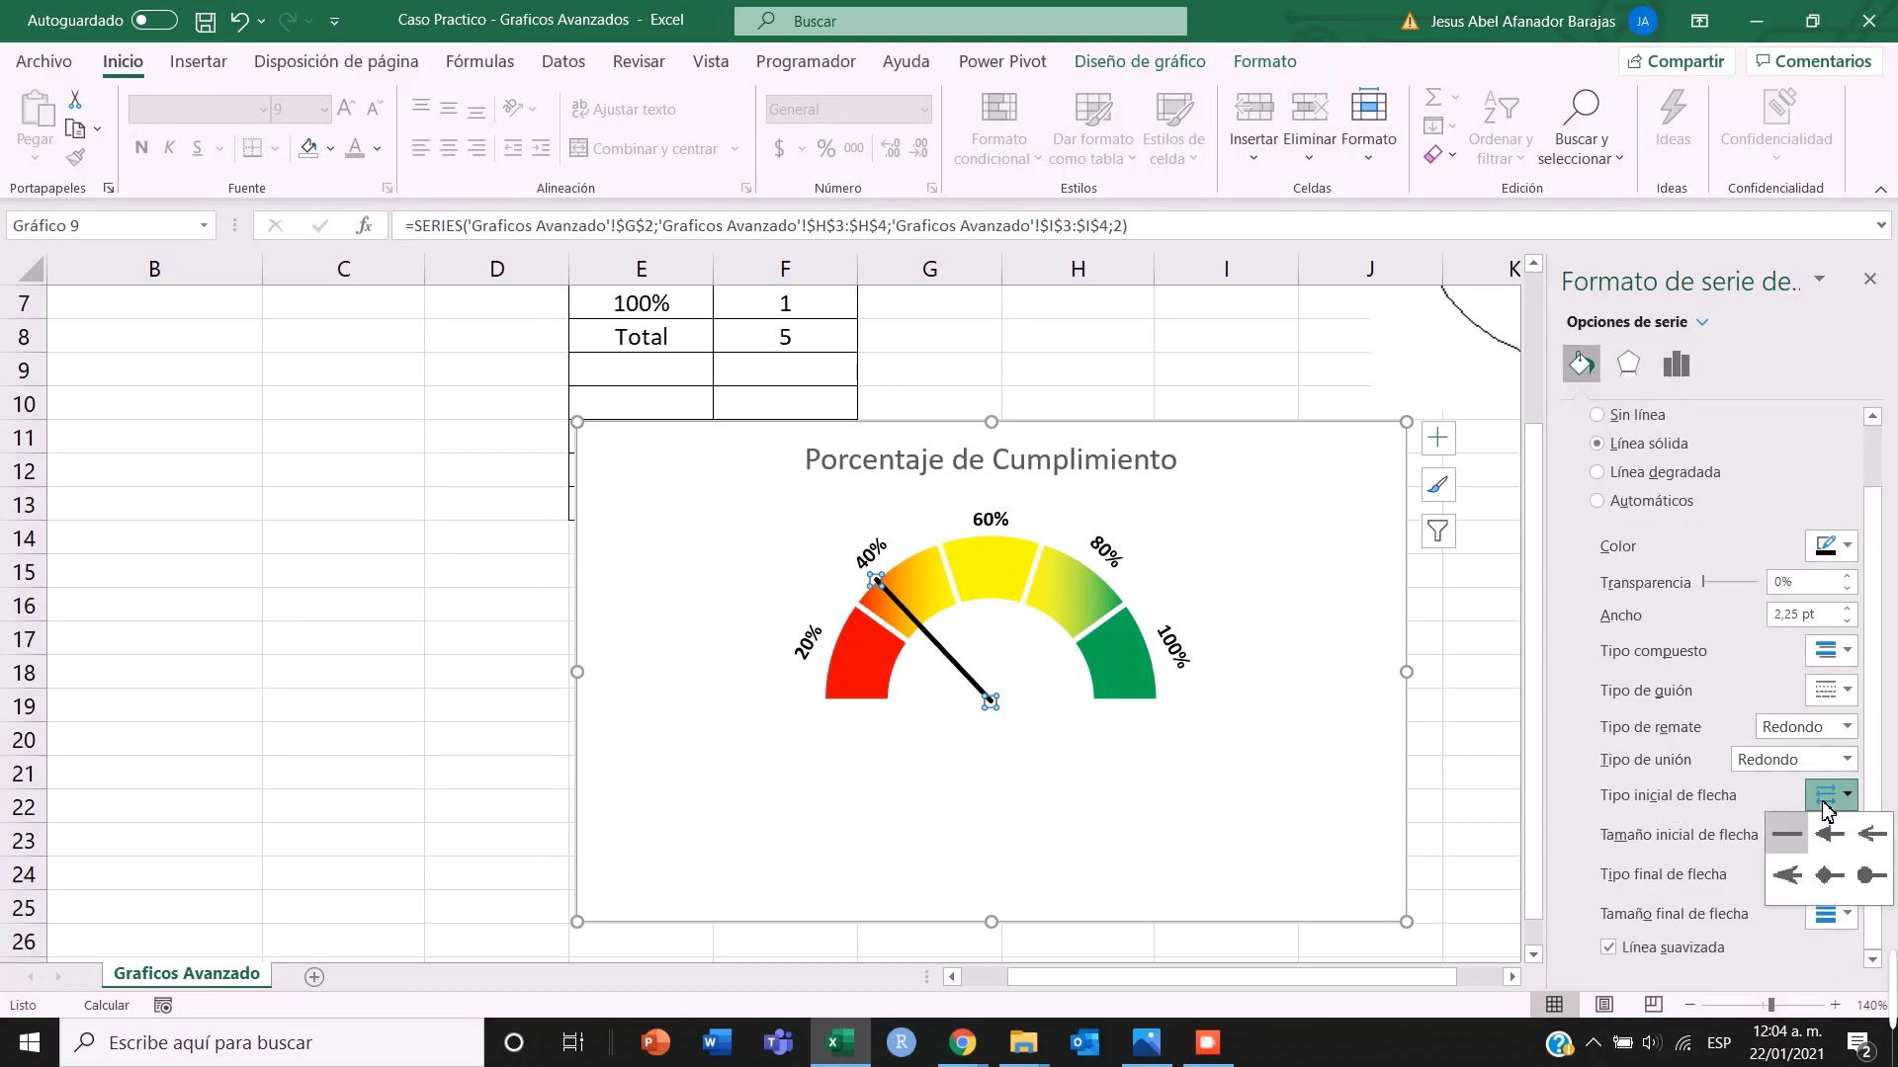
{"action": "left_click", "coordinate": [1866, 882]}
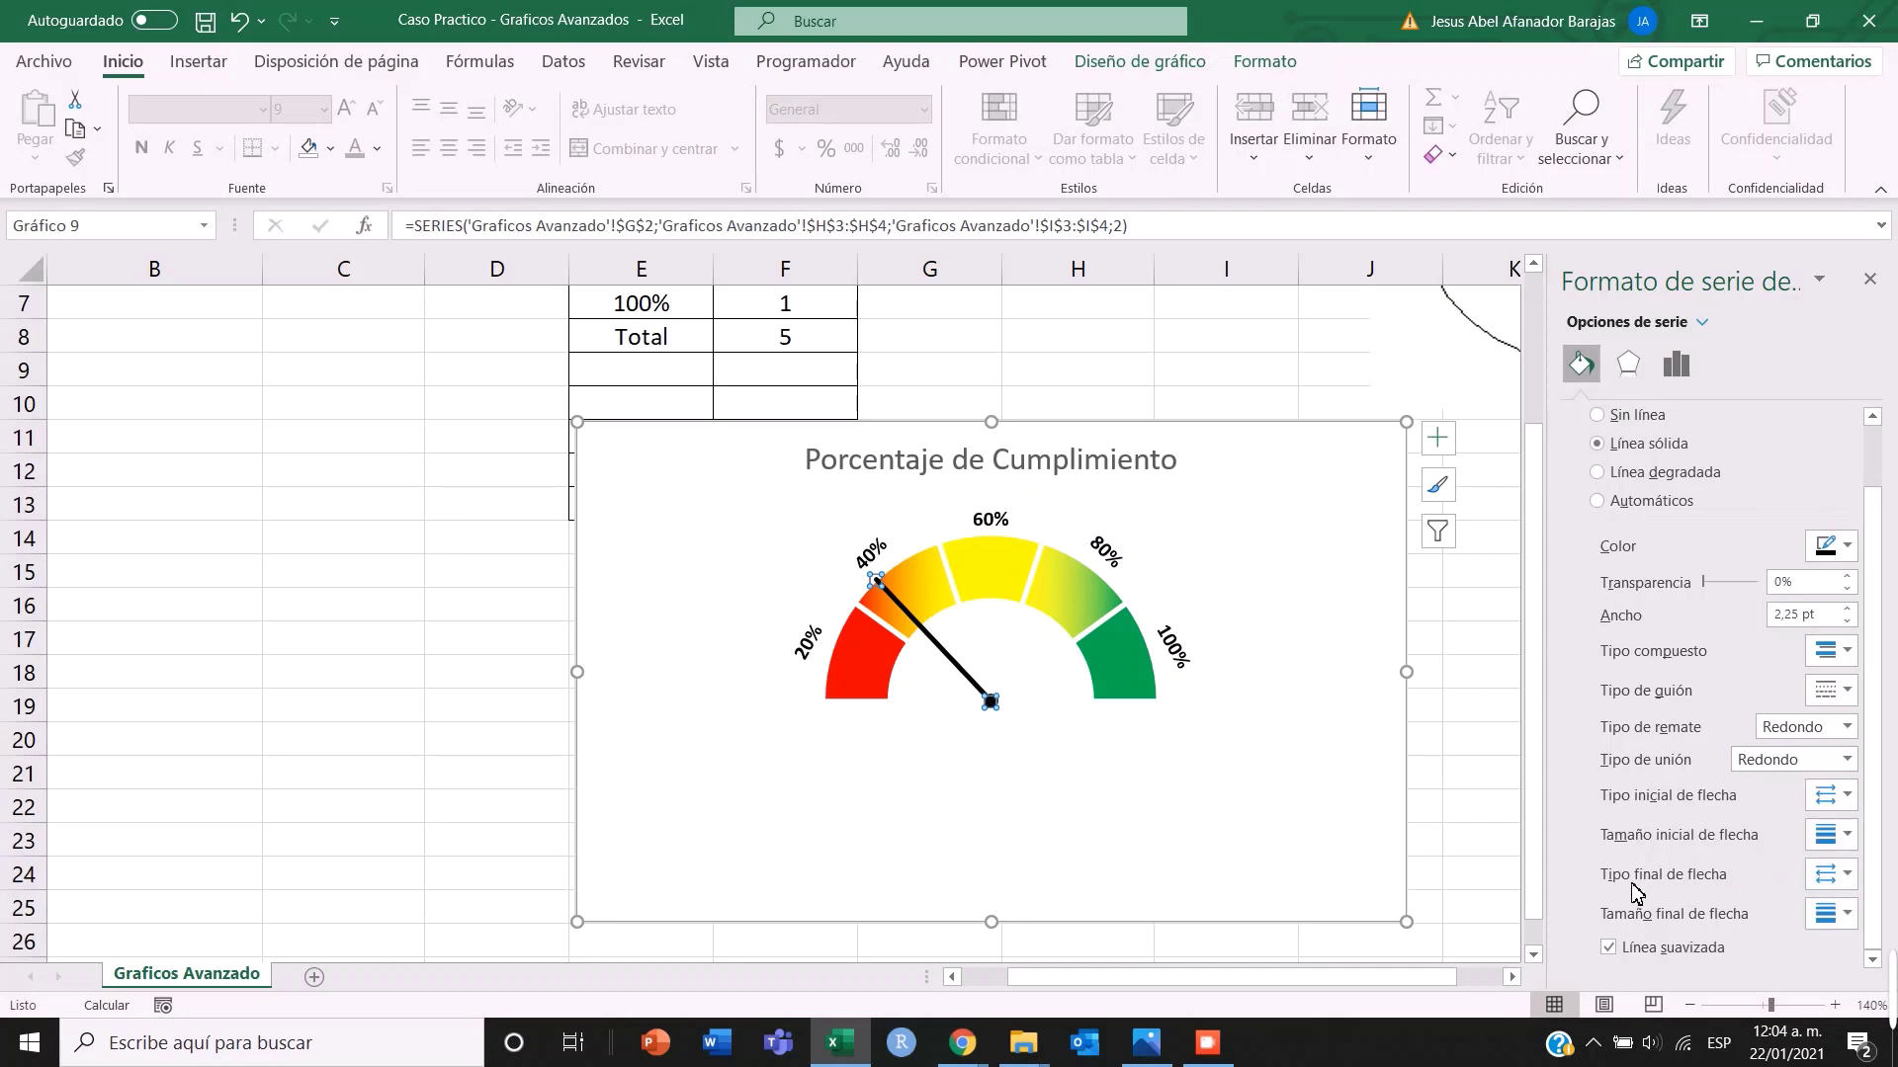
{"action": "left_click", "coordinate": [1834, 874]}
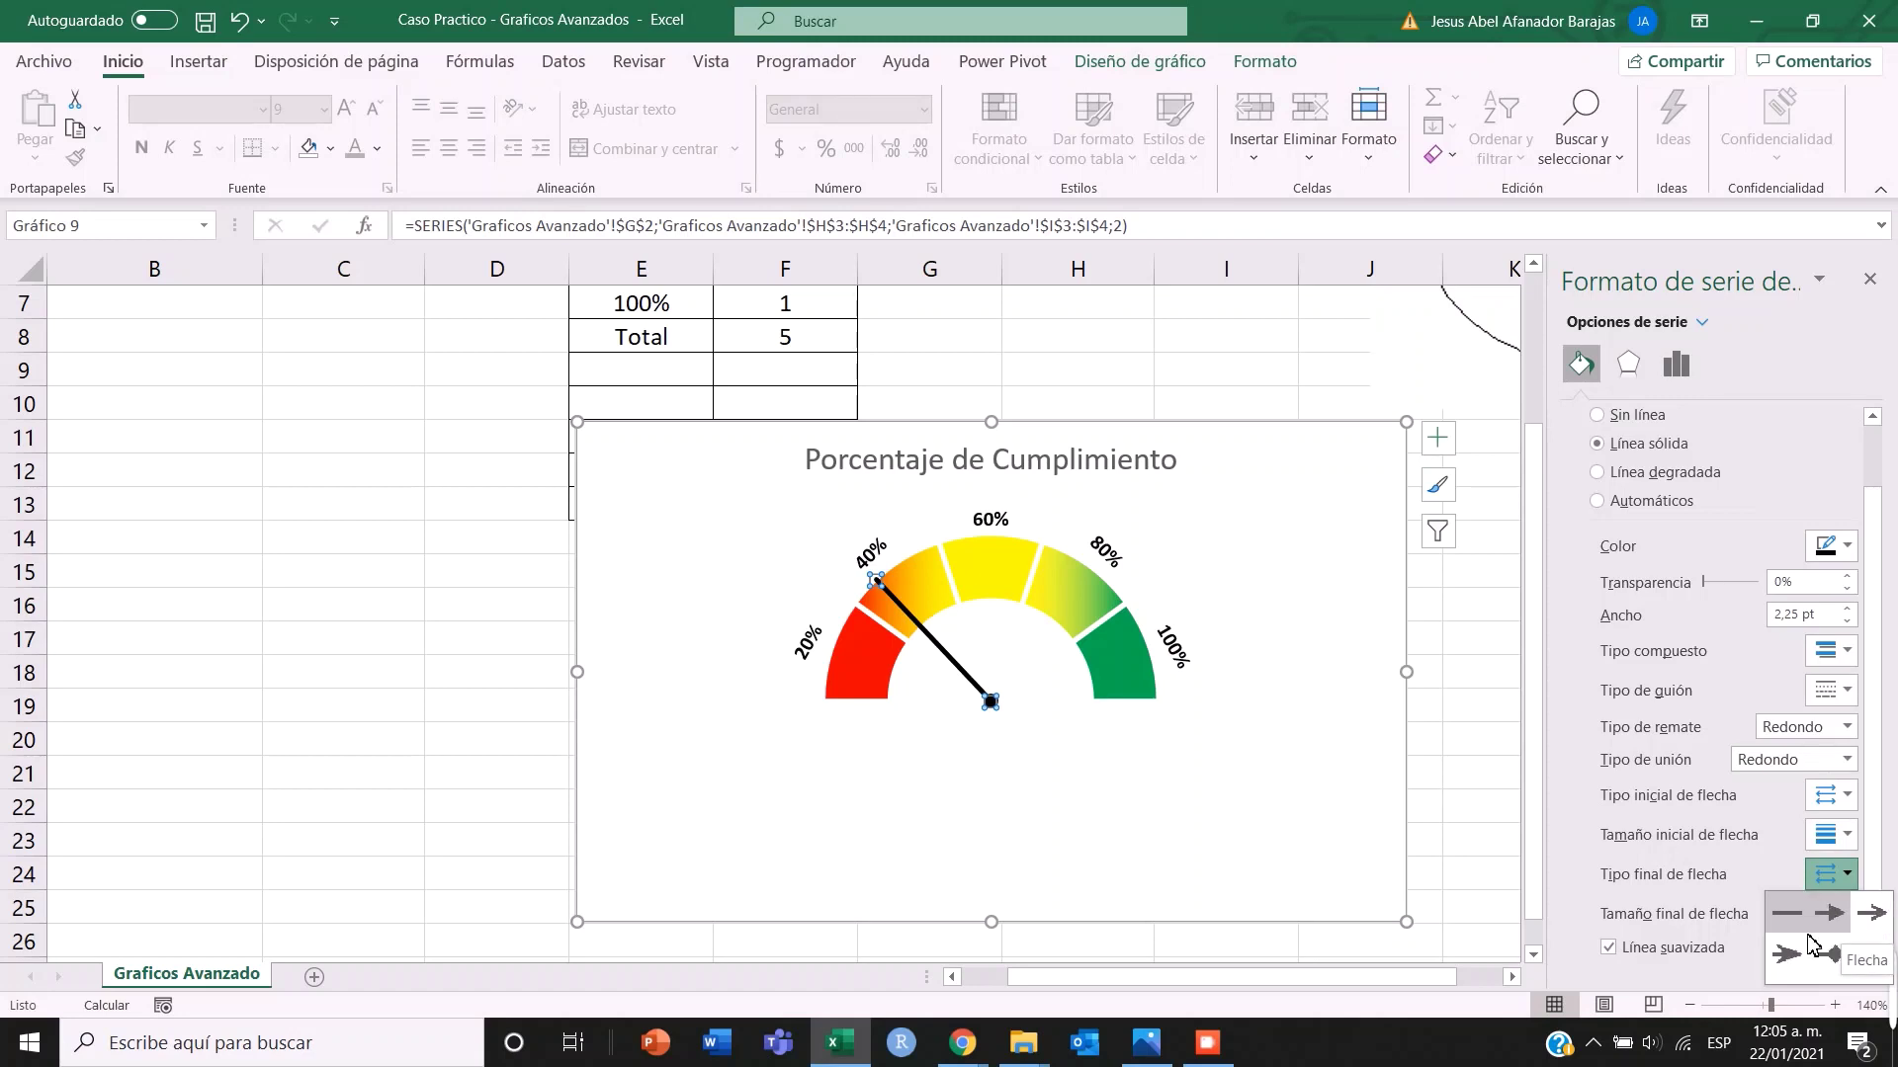
{"action": "left_click", "coordinate": [1877, 930]}
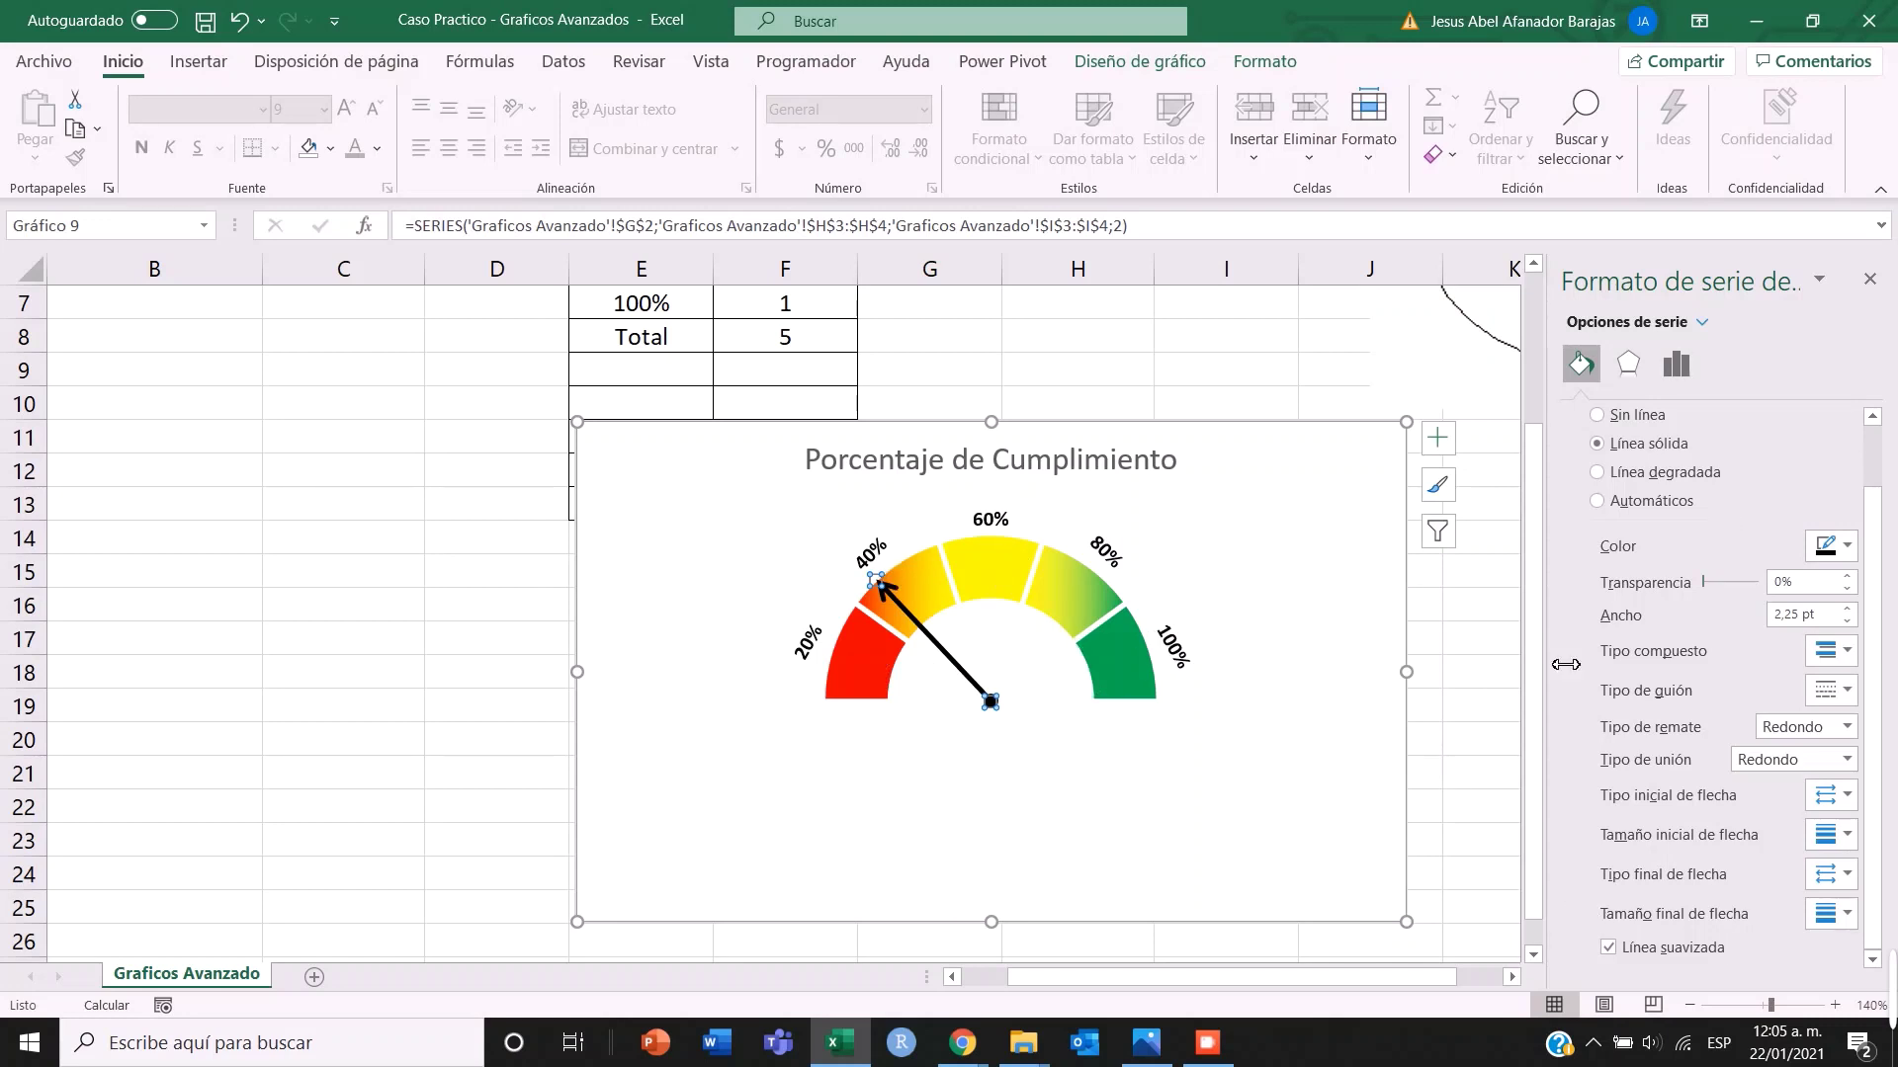
- Set the needle line's width to 3 pt and select the whole chart area
{"action": "scroll", "coordinate": [1377, 741], "scroll_direction": "down", "scroll_amount": 1}
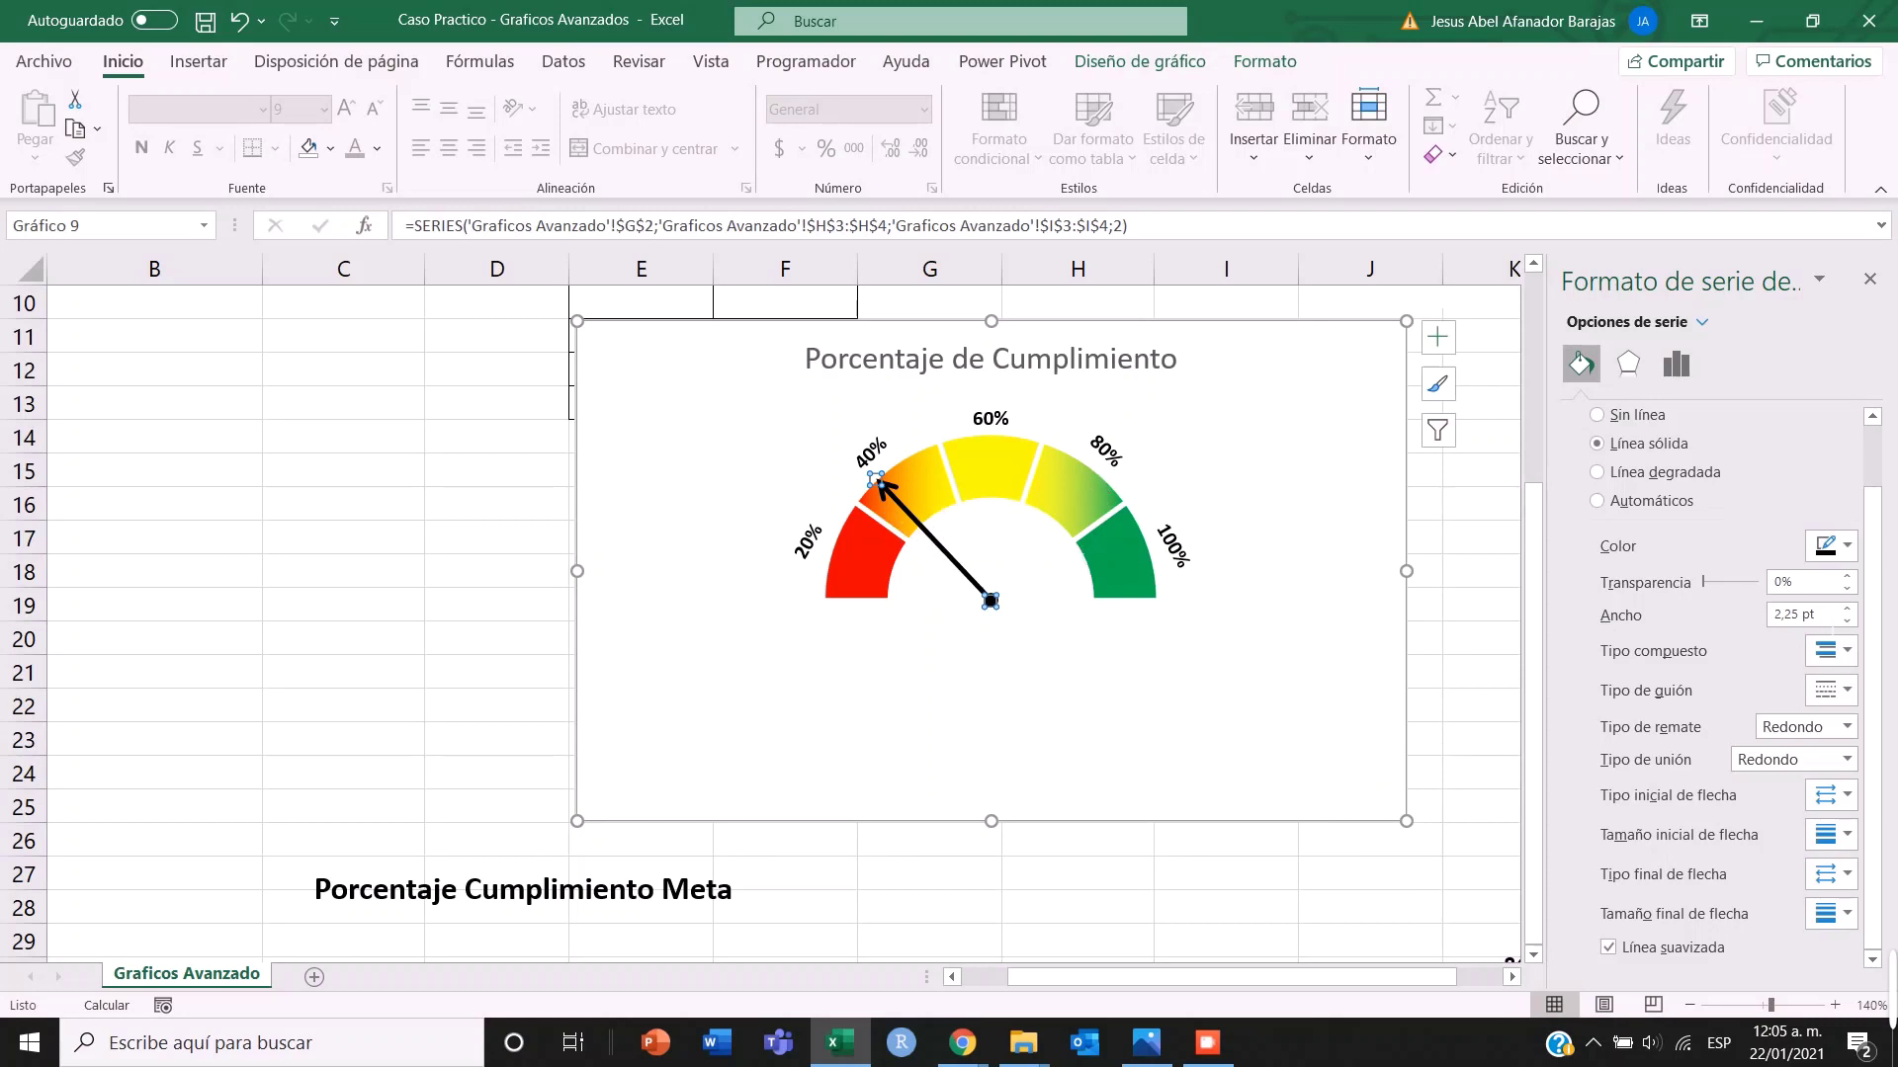
{"action": "left_click", "coordinate": [1846, 609]}
{"action": "left_click", "coordinate": [1847, 609]}
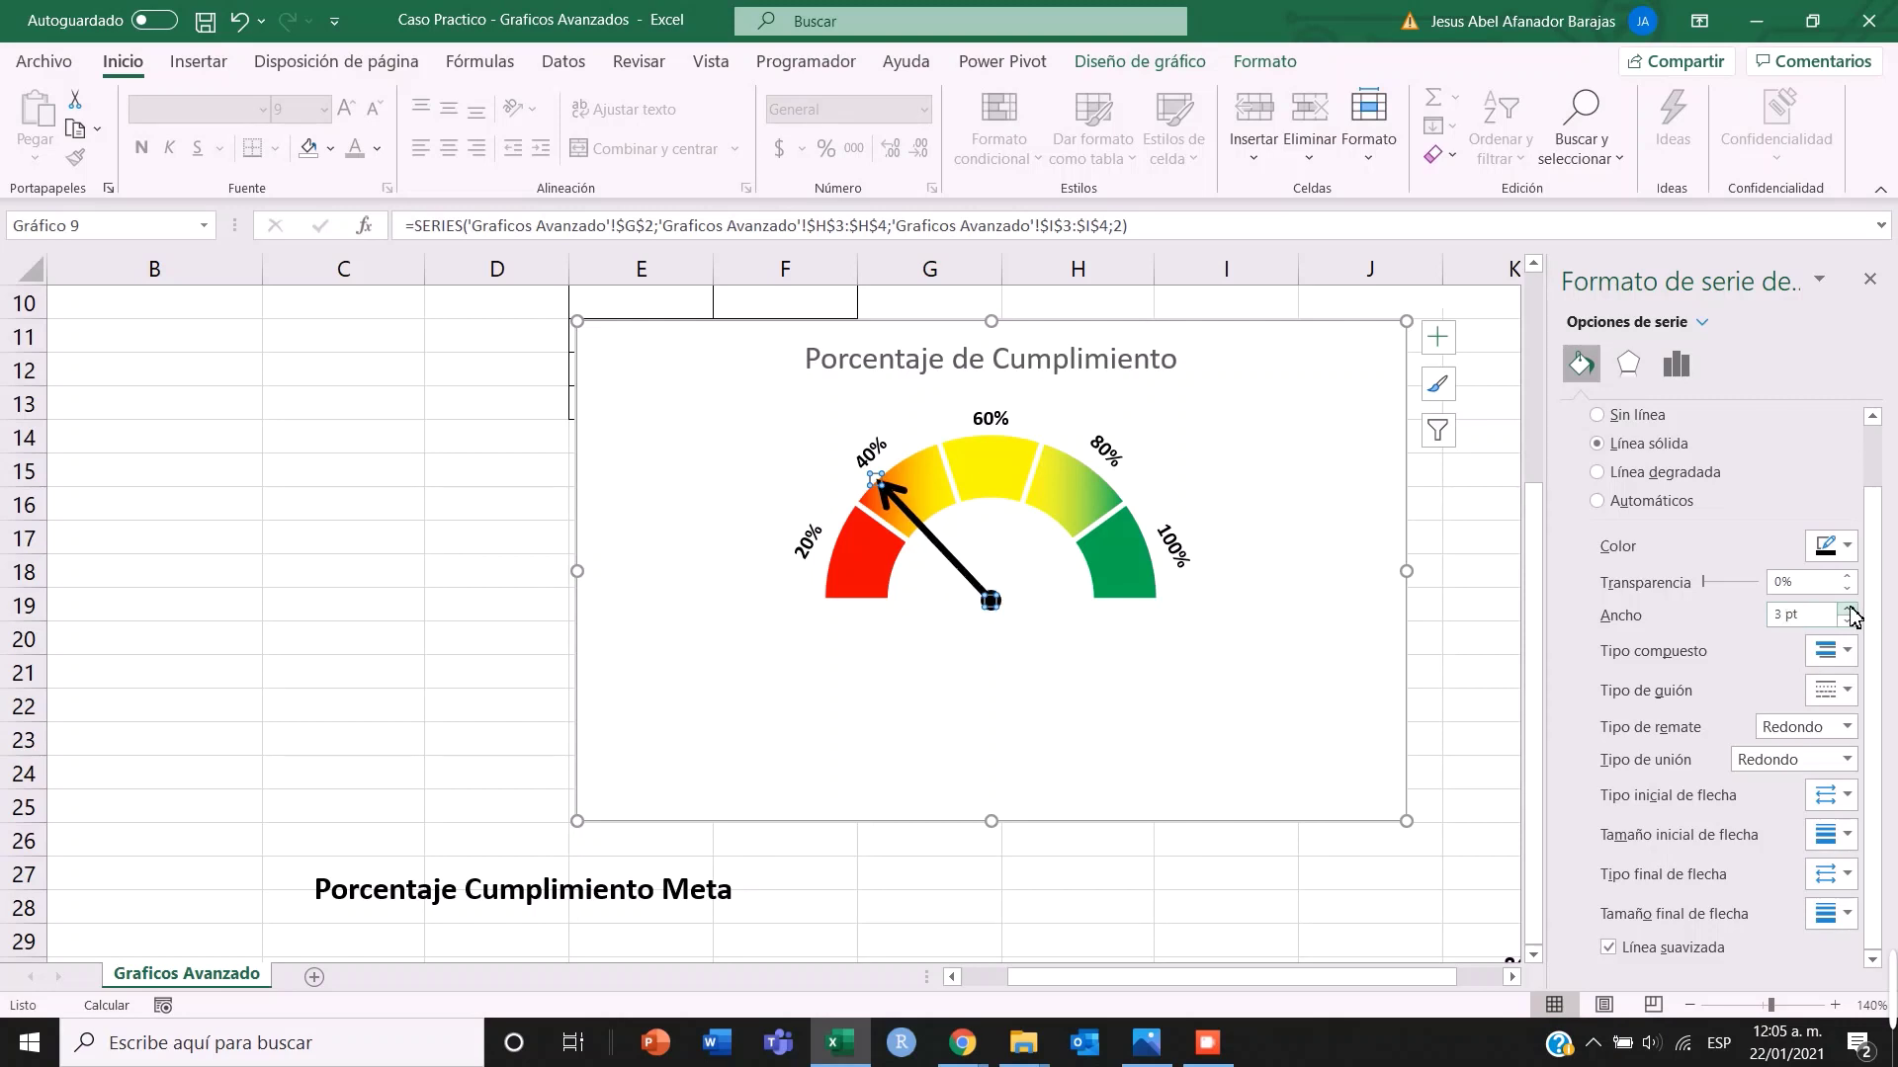
{"action": "left_click", "coordinate": [445, 620]}
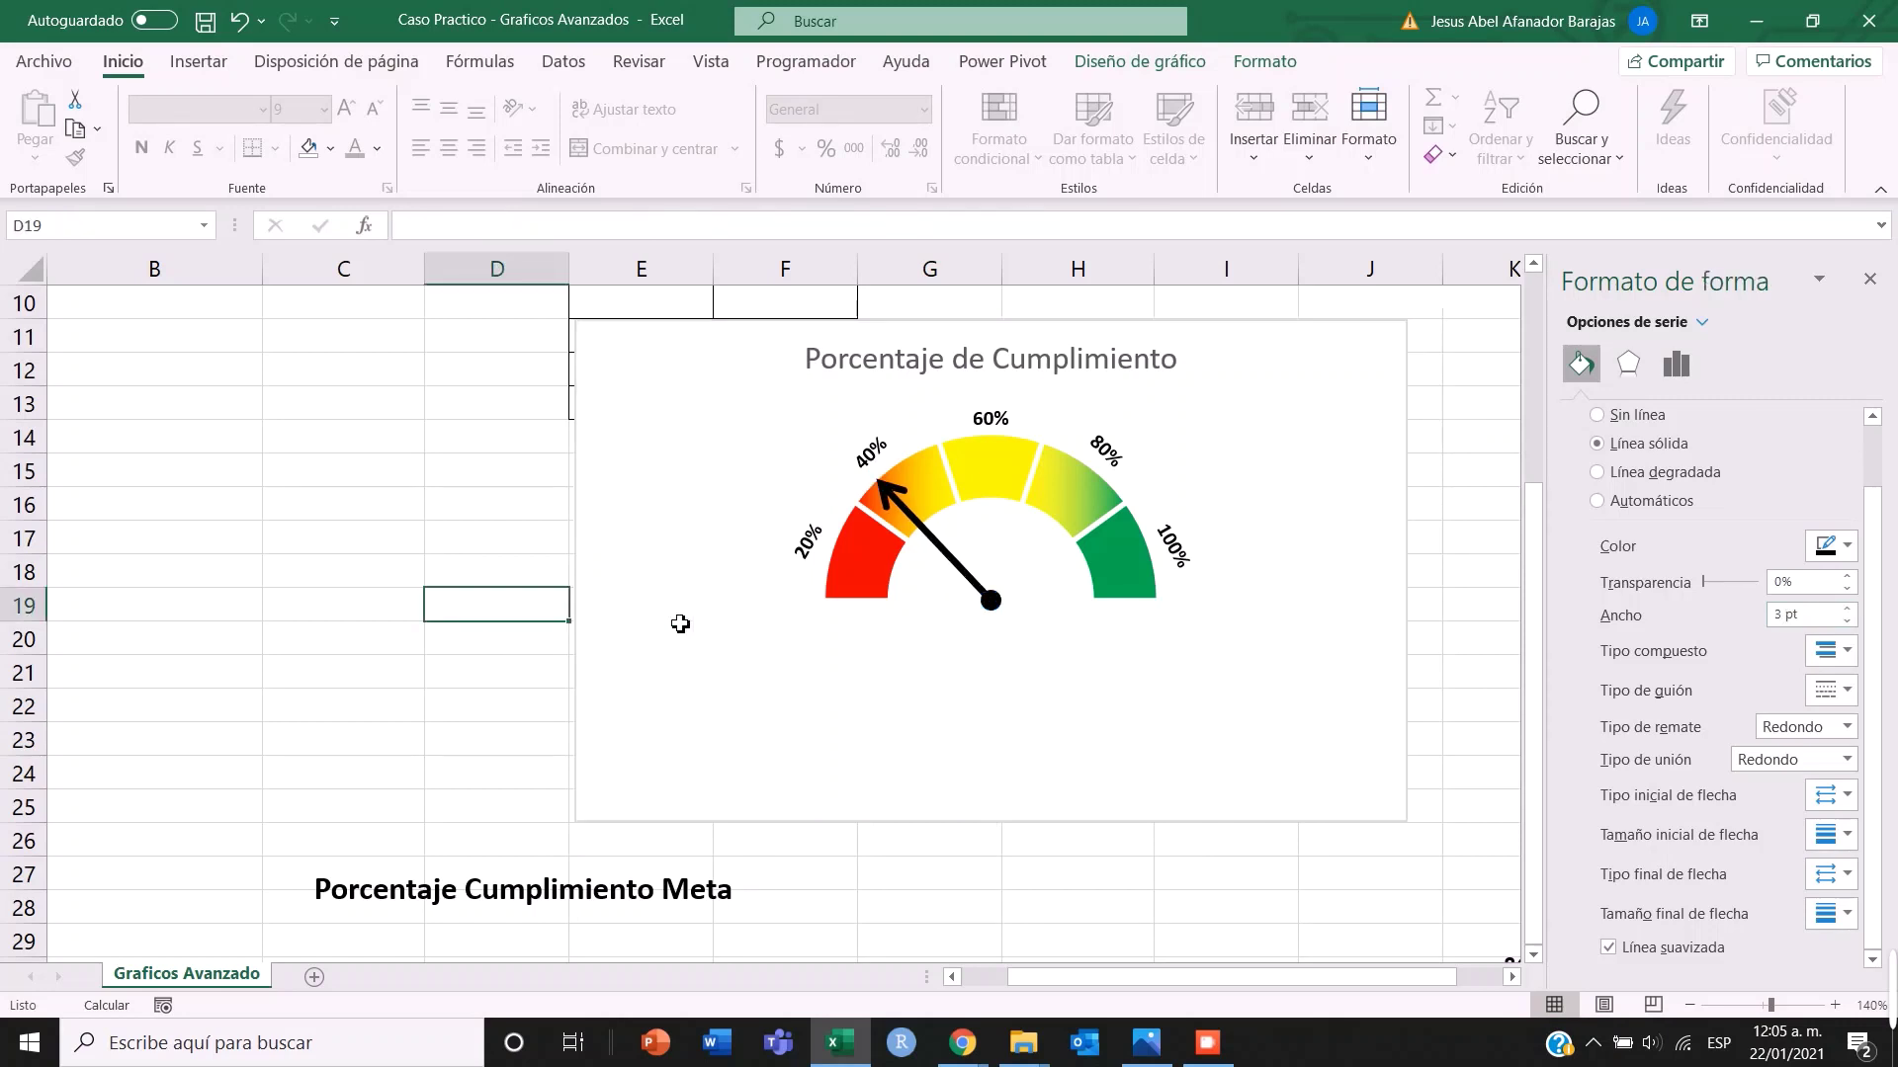
{"action": "left_click", "coordinate": [986, 594]}
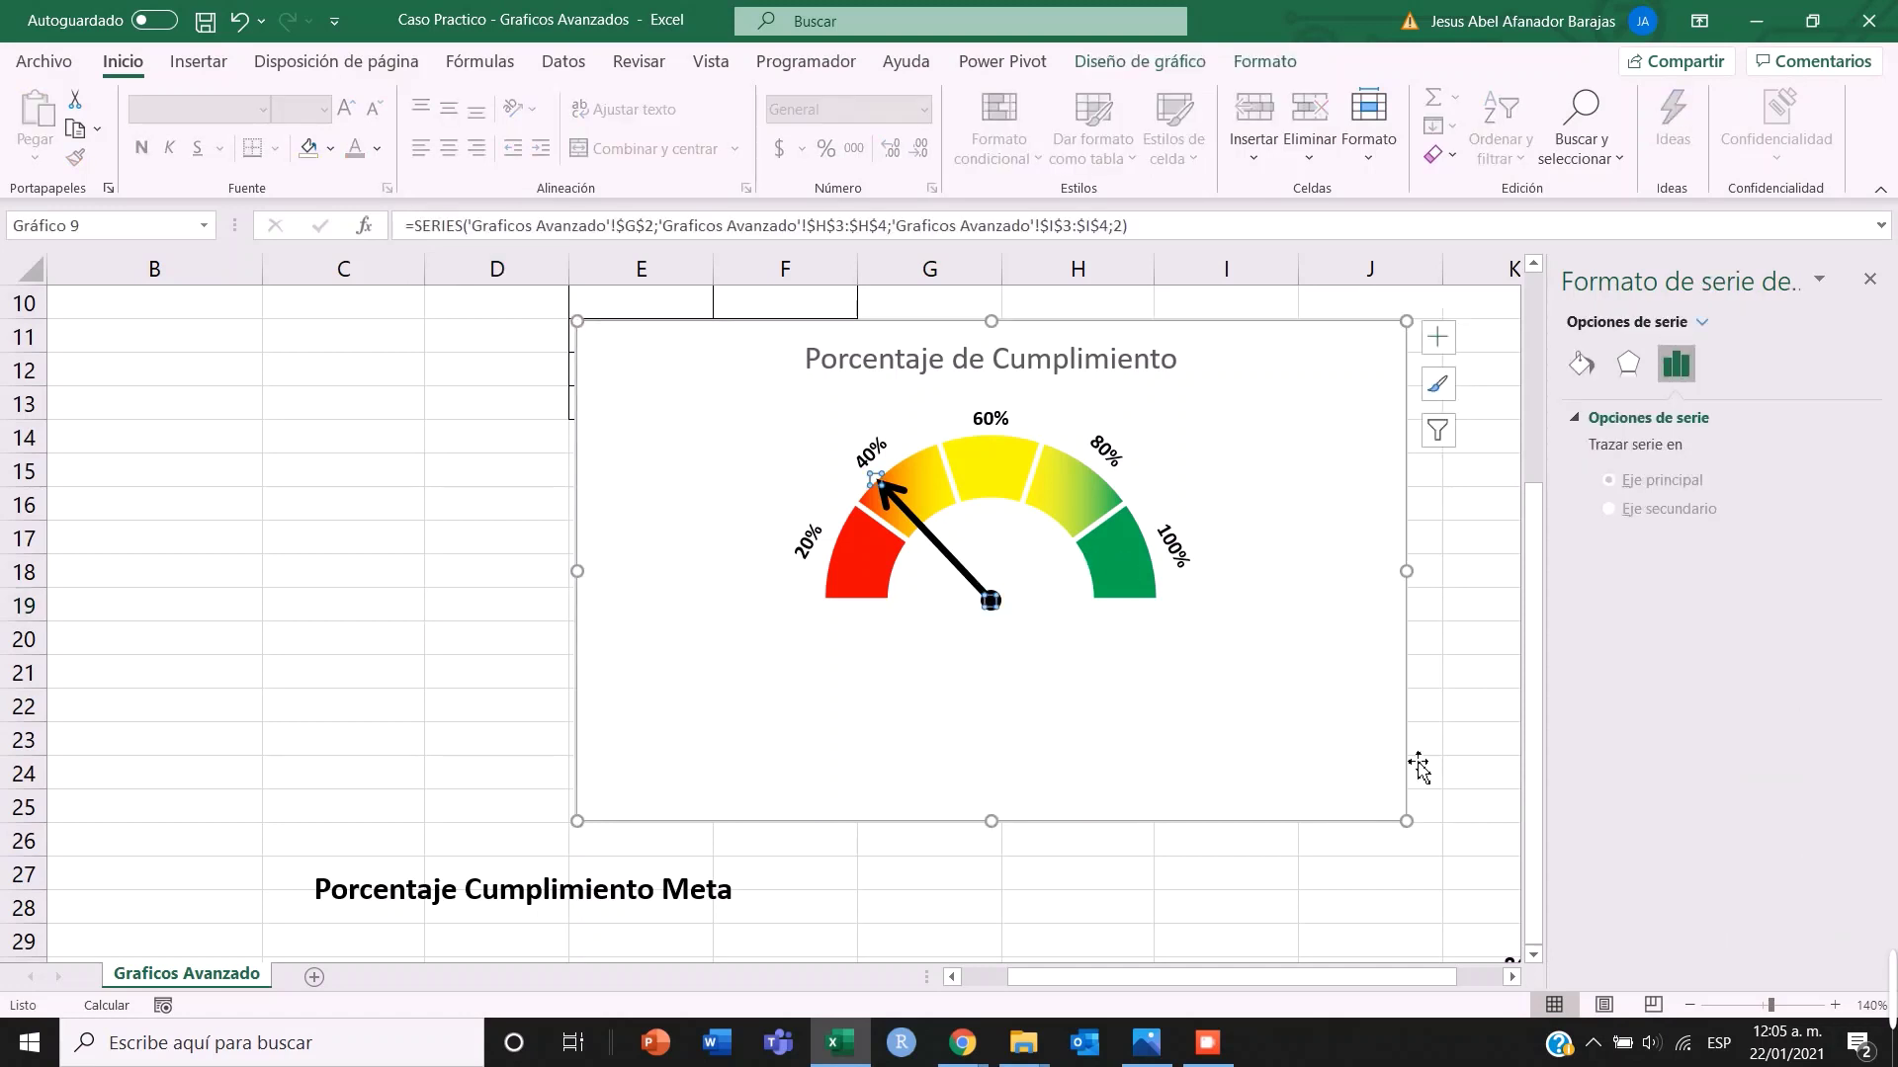
{"action": "left_click", "coordinate": [1448, 694]}
{"action": "left_click", "coordinate": [1317, 711]}
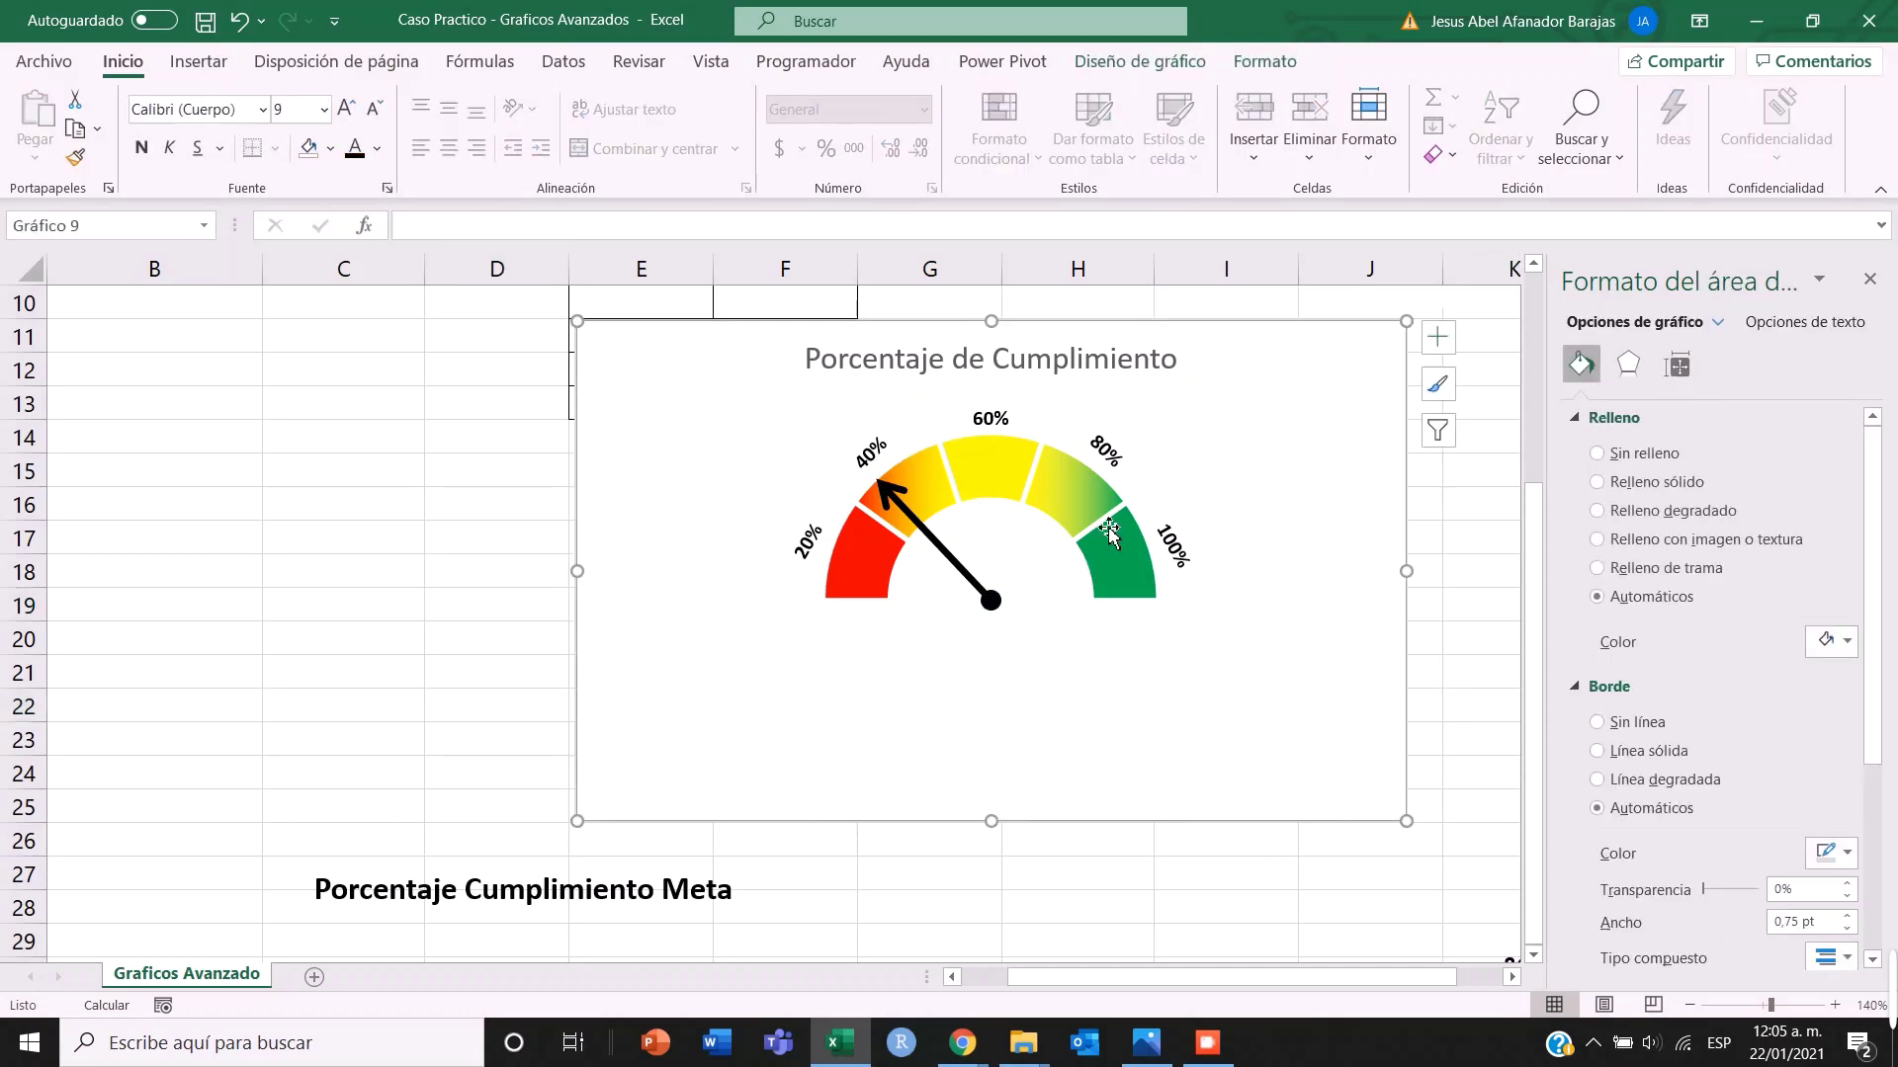
- Remove the fill and the outline from the gauge chart's chart area
{"action": "right_click", "coordinate": [1287, 334]}
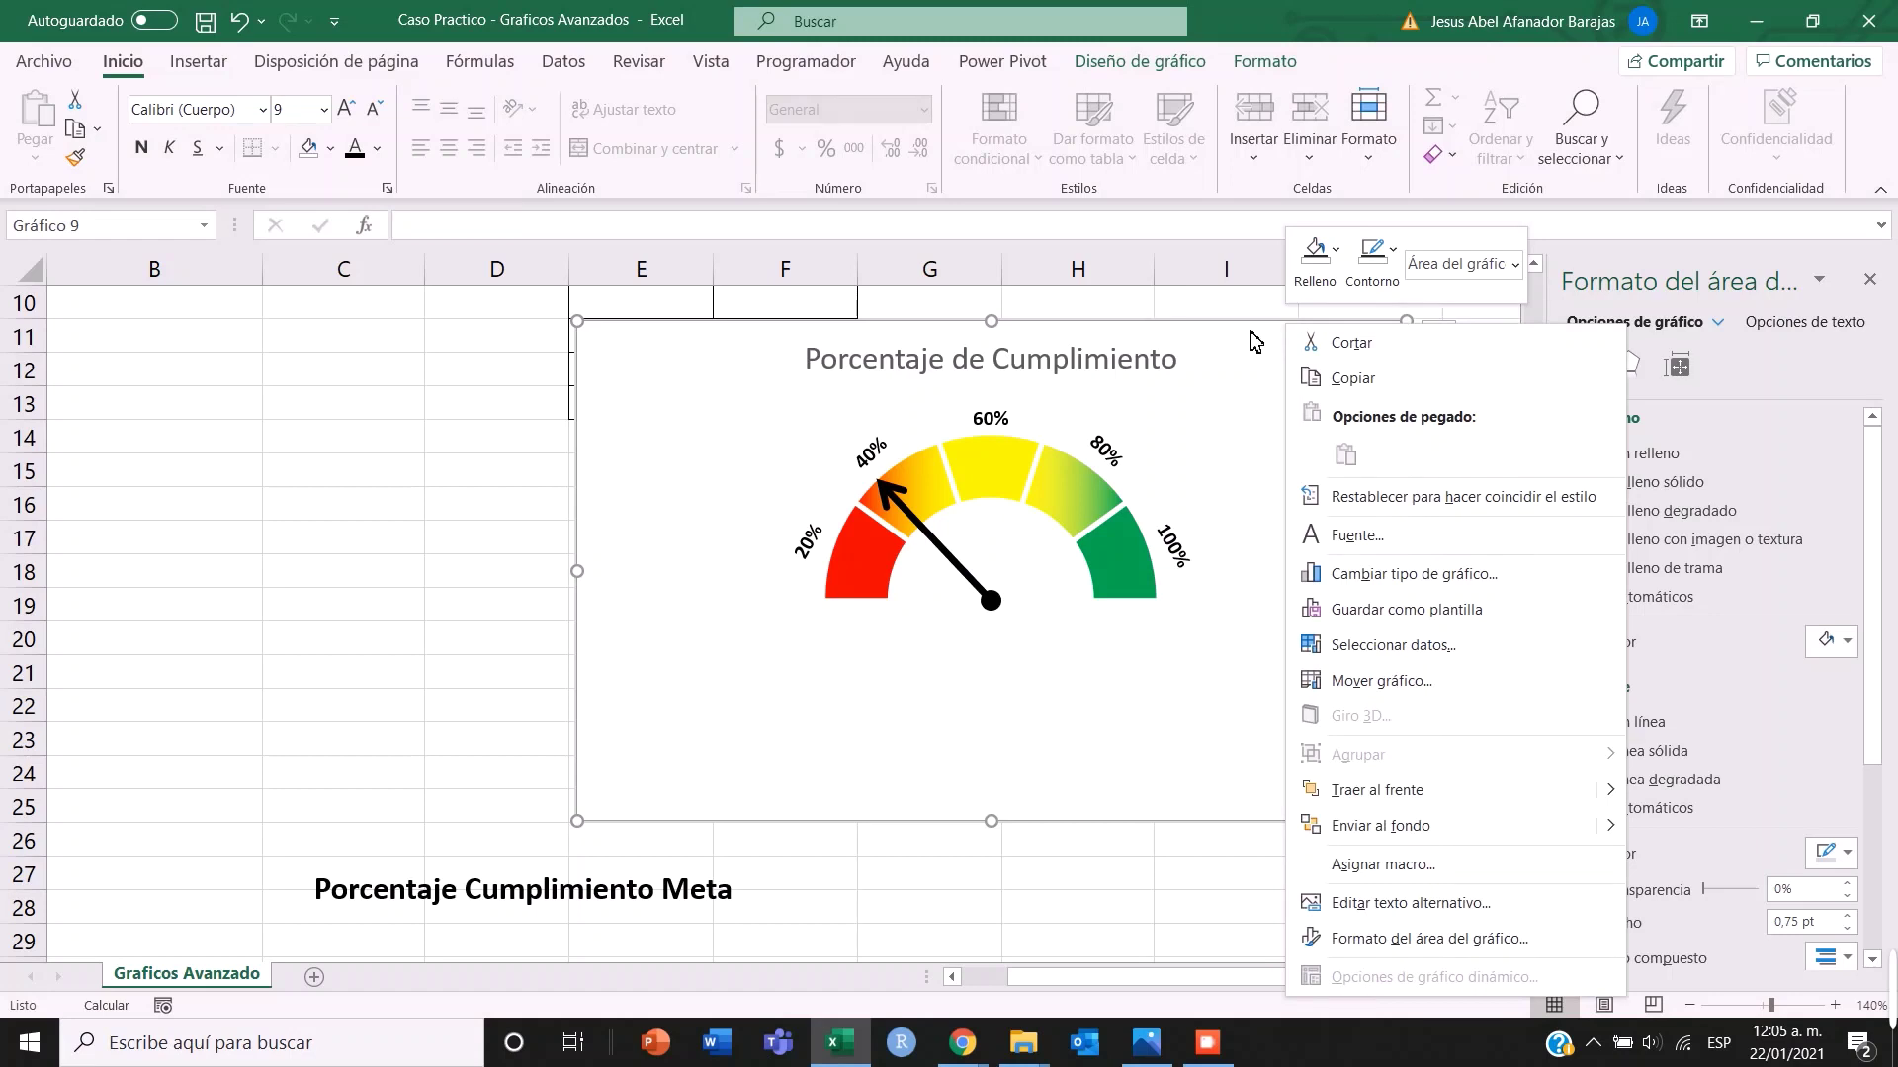
{"action": "left_click", "coordinate": [1318, 259]}
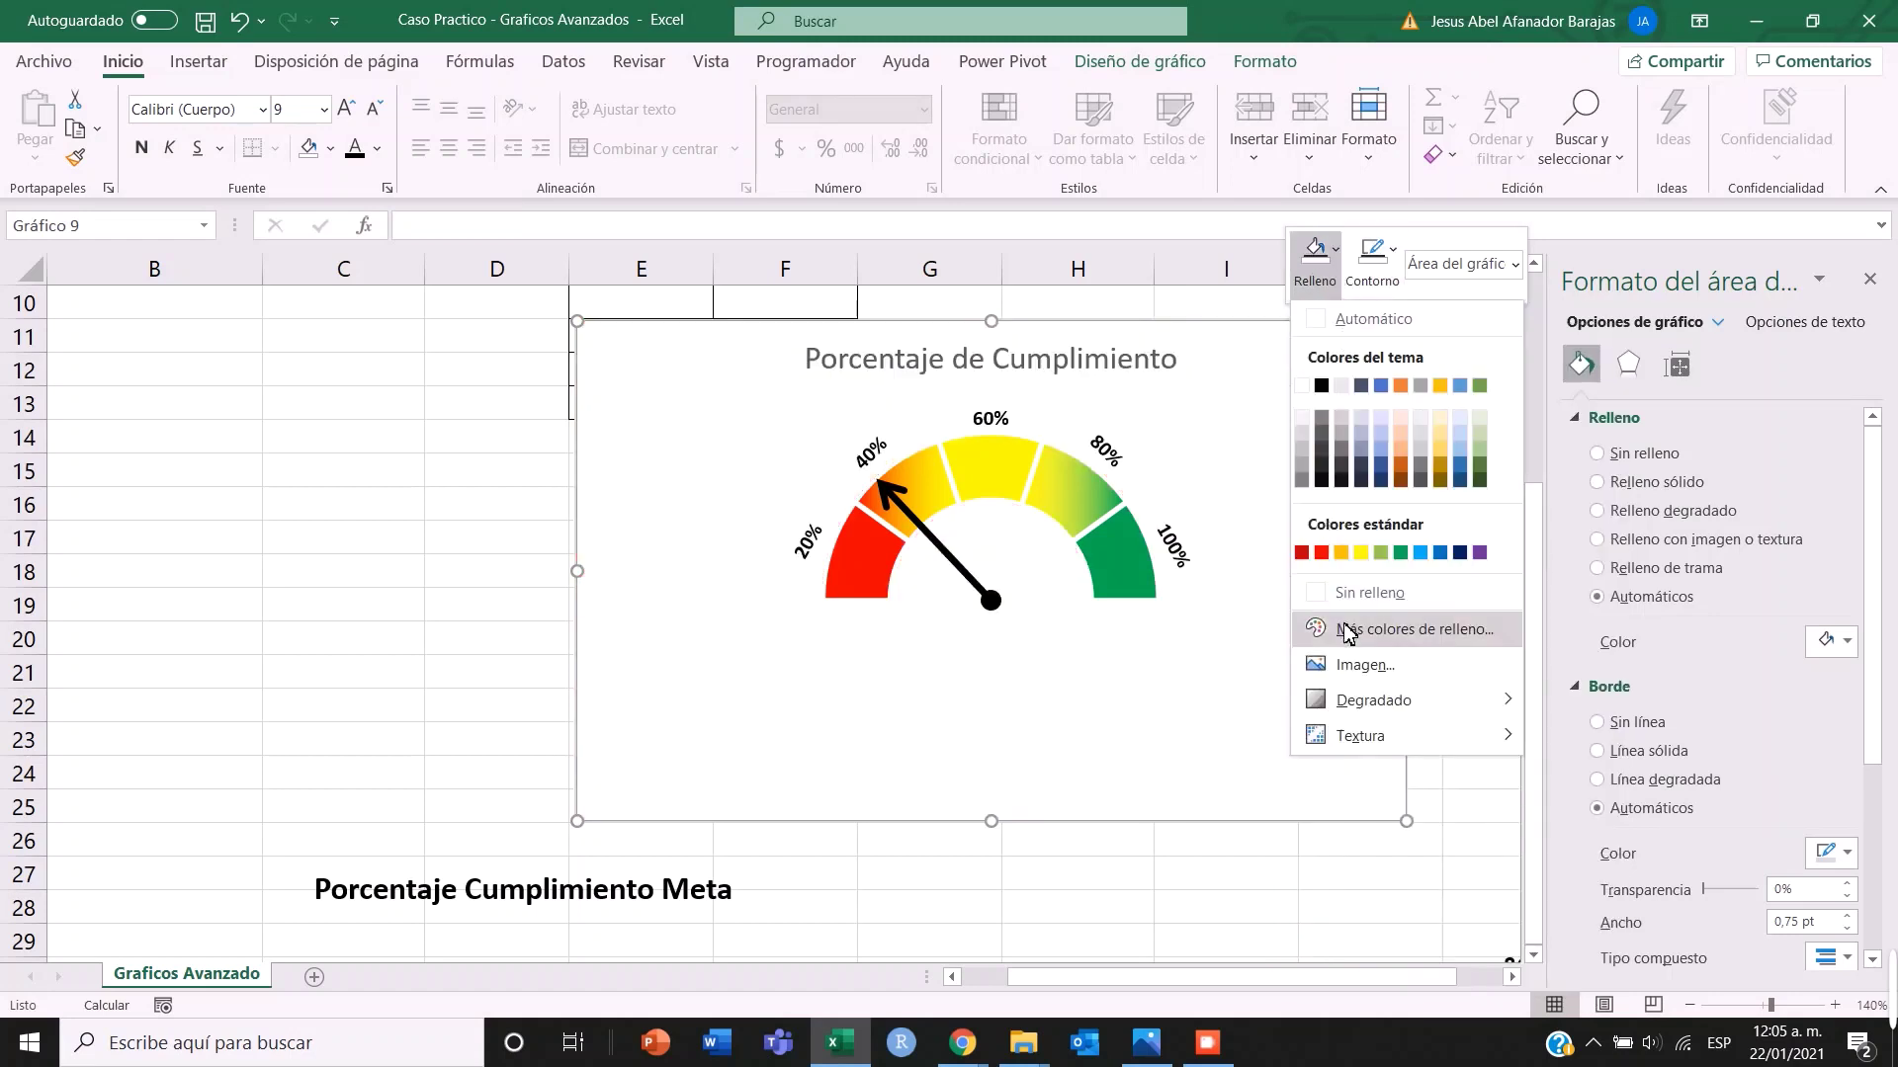
{"action": "left_click", "coordinate": [1350, 595]}
{"action": "left_click", "coordinate": [1373, 255]}
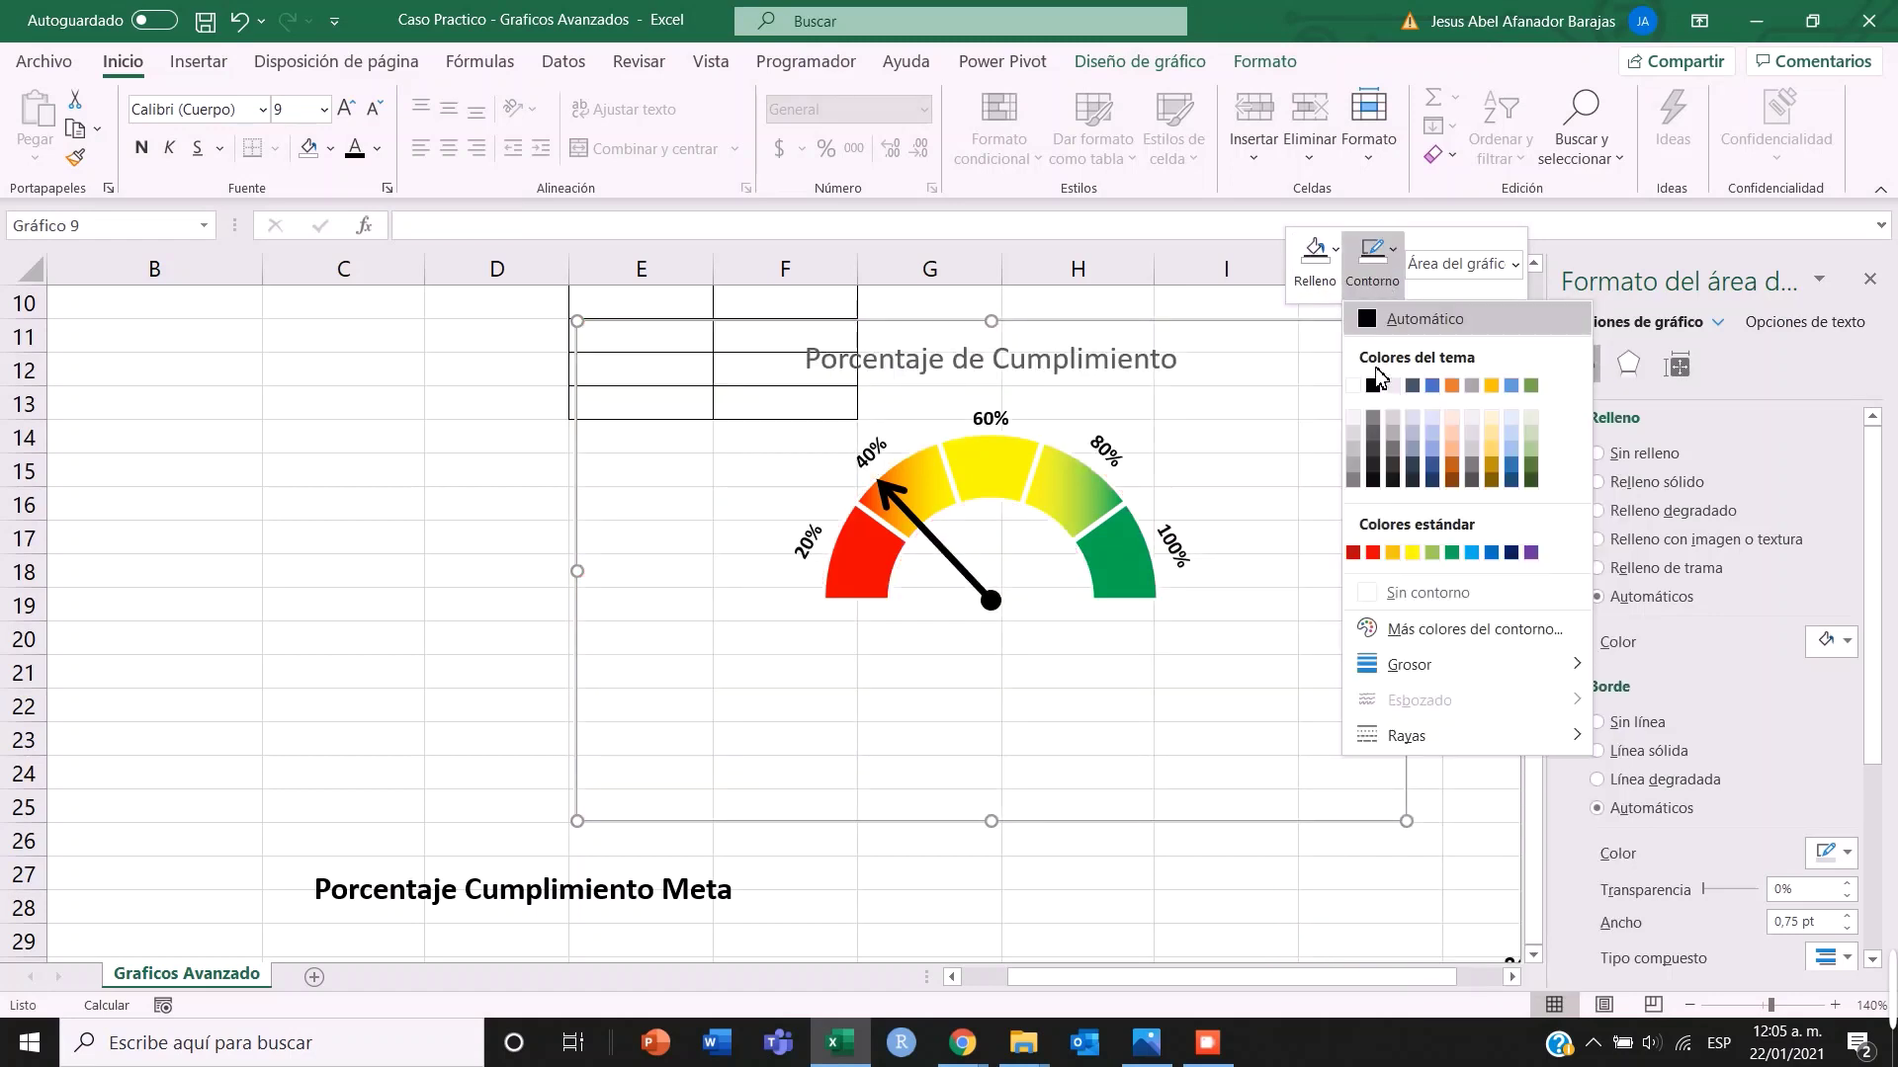
{"action": "left_click", "coordinate": [1394, 601]}
{"action": "left_click", "coordinate": [1436, 878]}
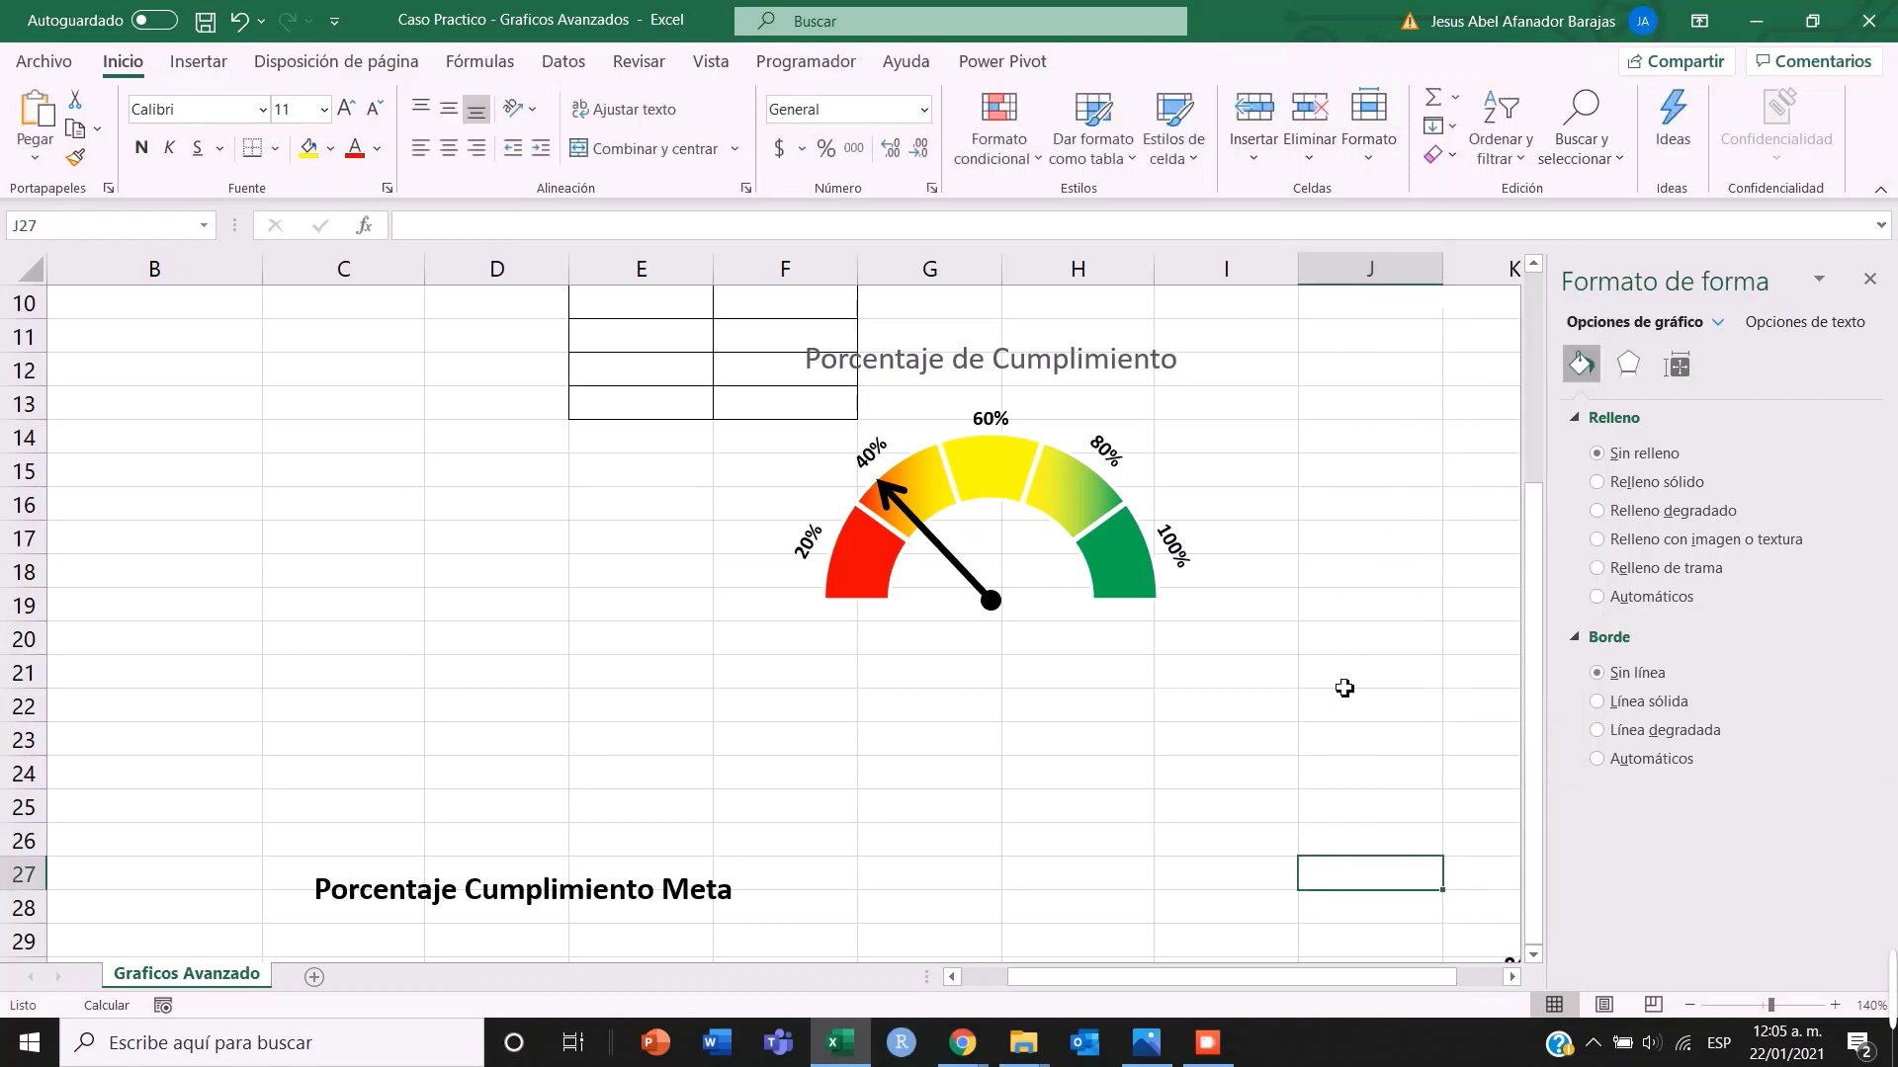
- Move the gauge chart slightly right and down so its title clears the bordered table in columns E and F
{"action": "left_click", "coordinate": [1247, 623]}
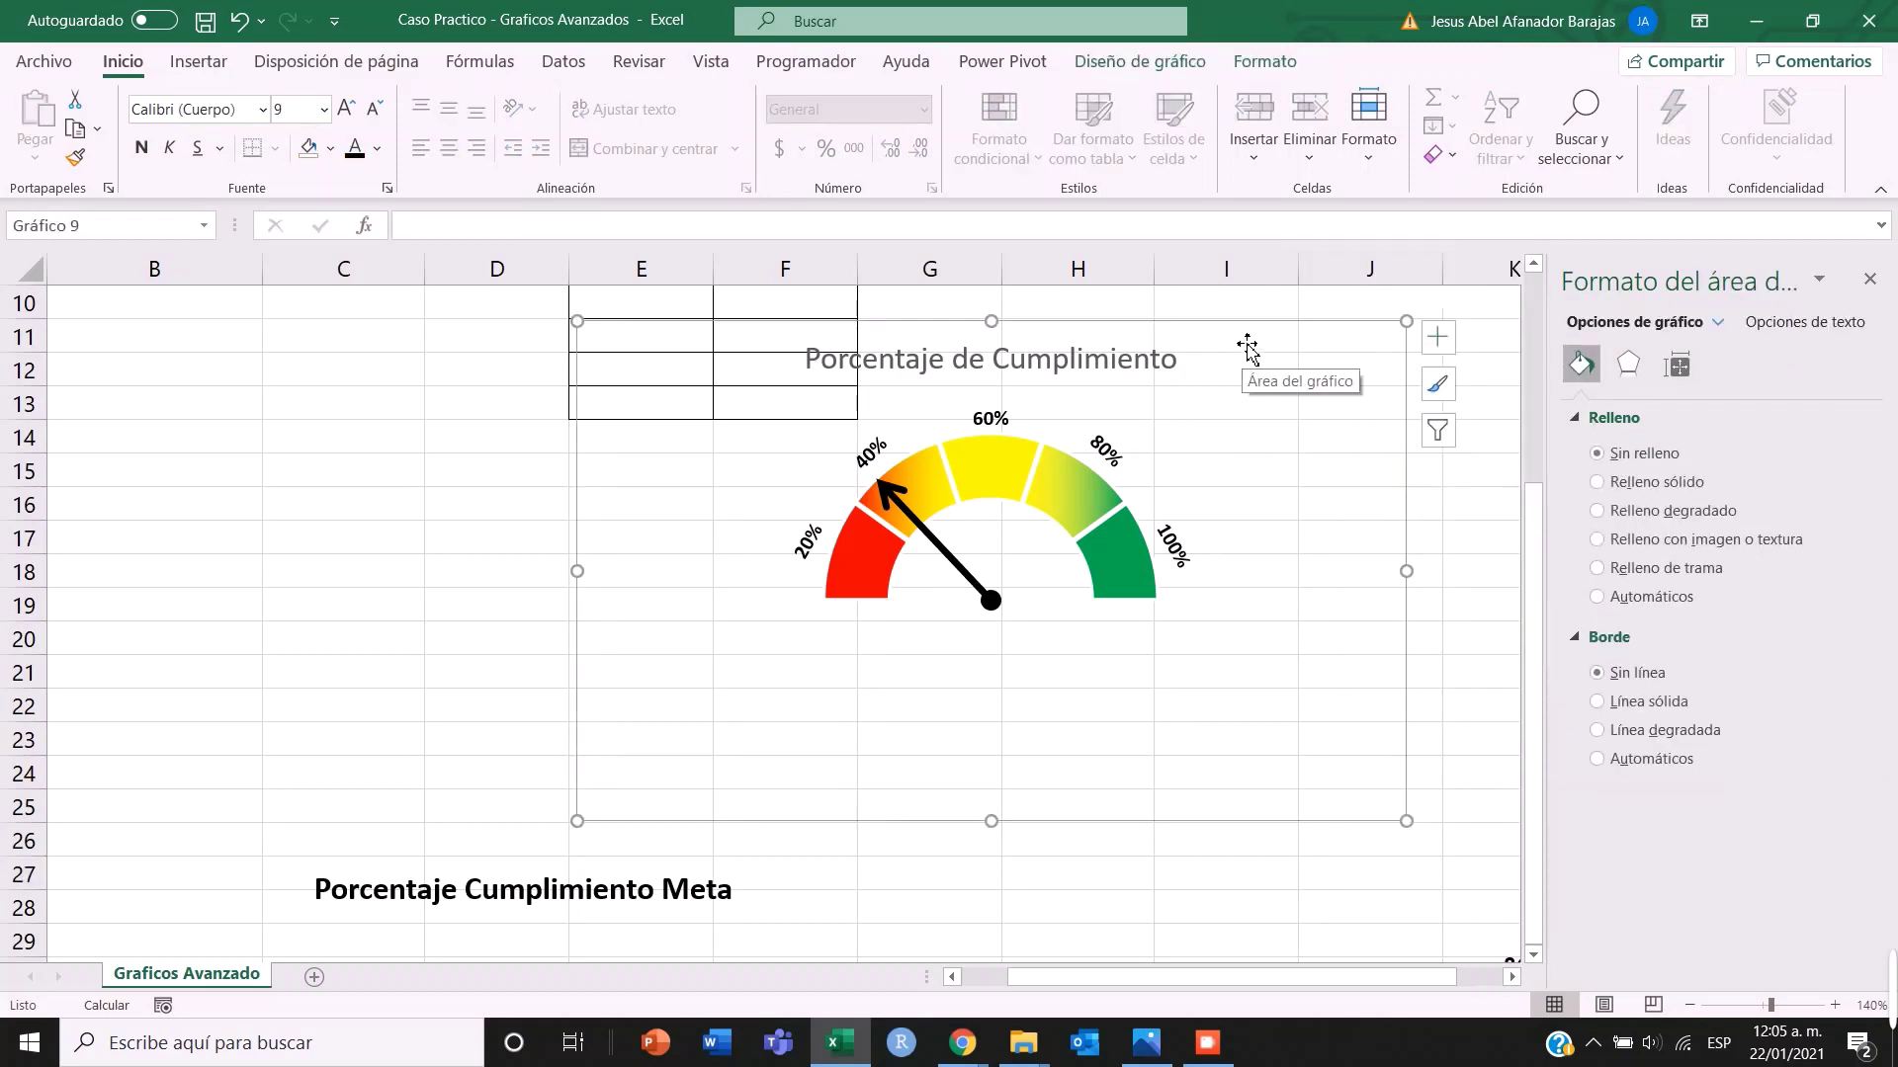
{"action": "left_click_drag", "start_coordinate": [1245, 347], "coordinate": [1381, 358]}
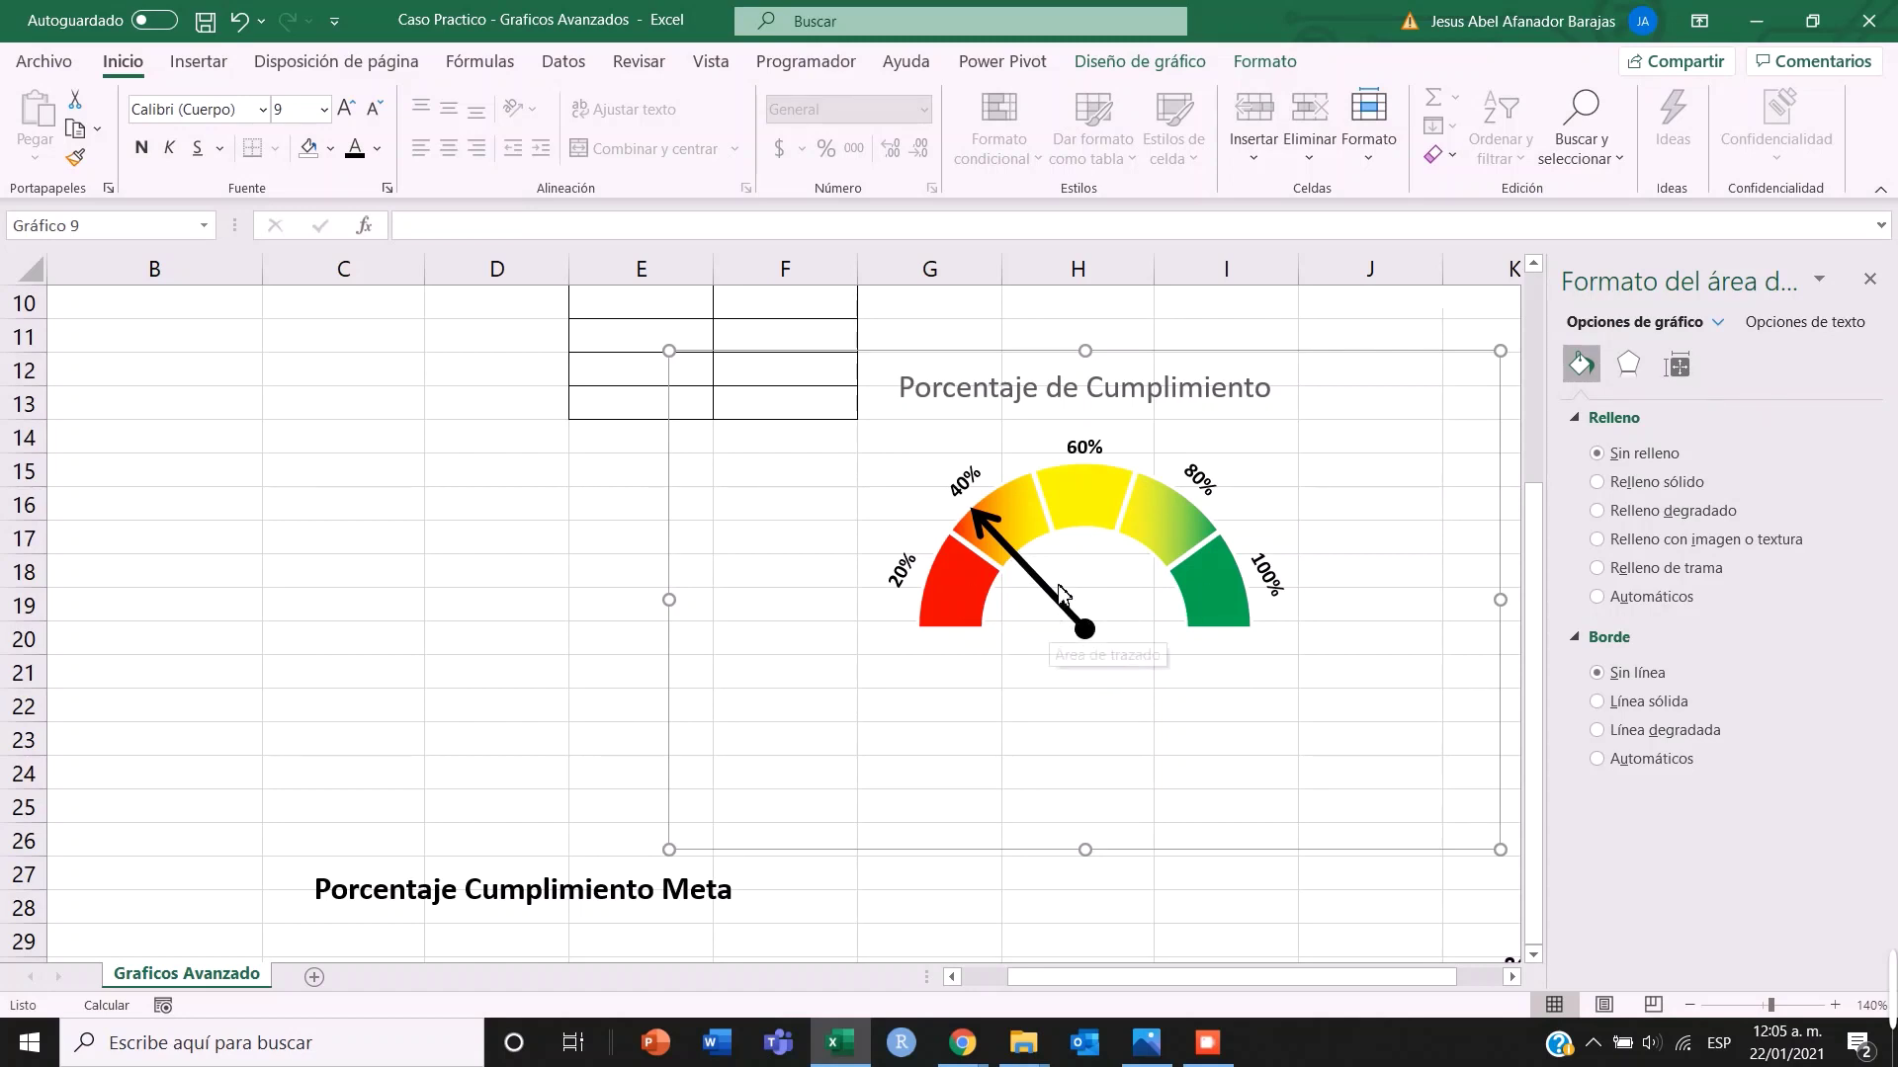
{"action": "mouse_move", "coordinate": [1063, 610]}
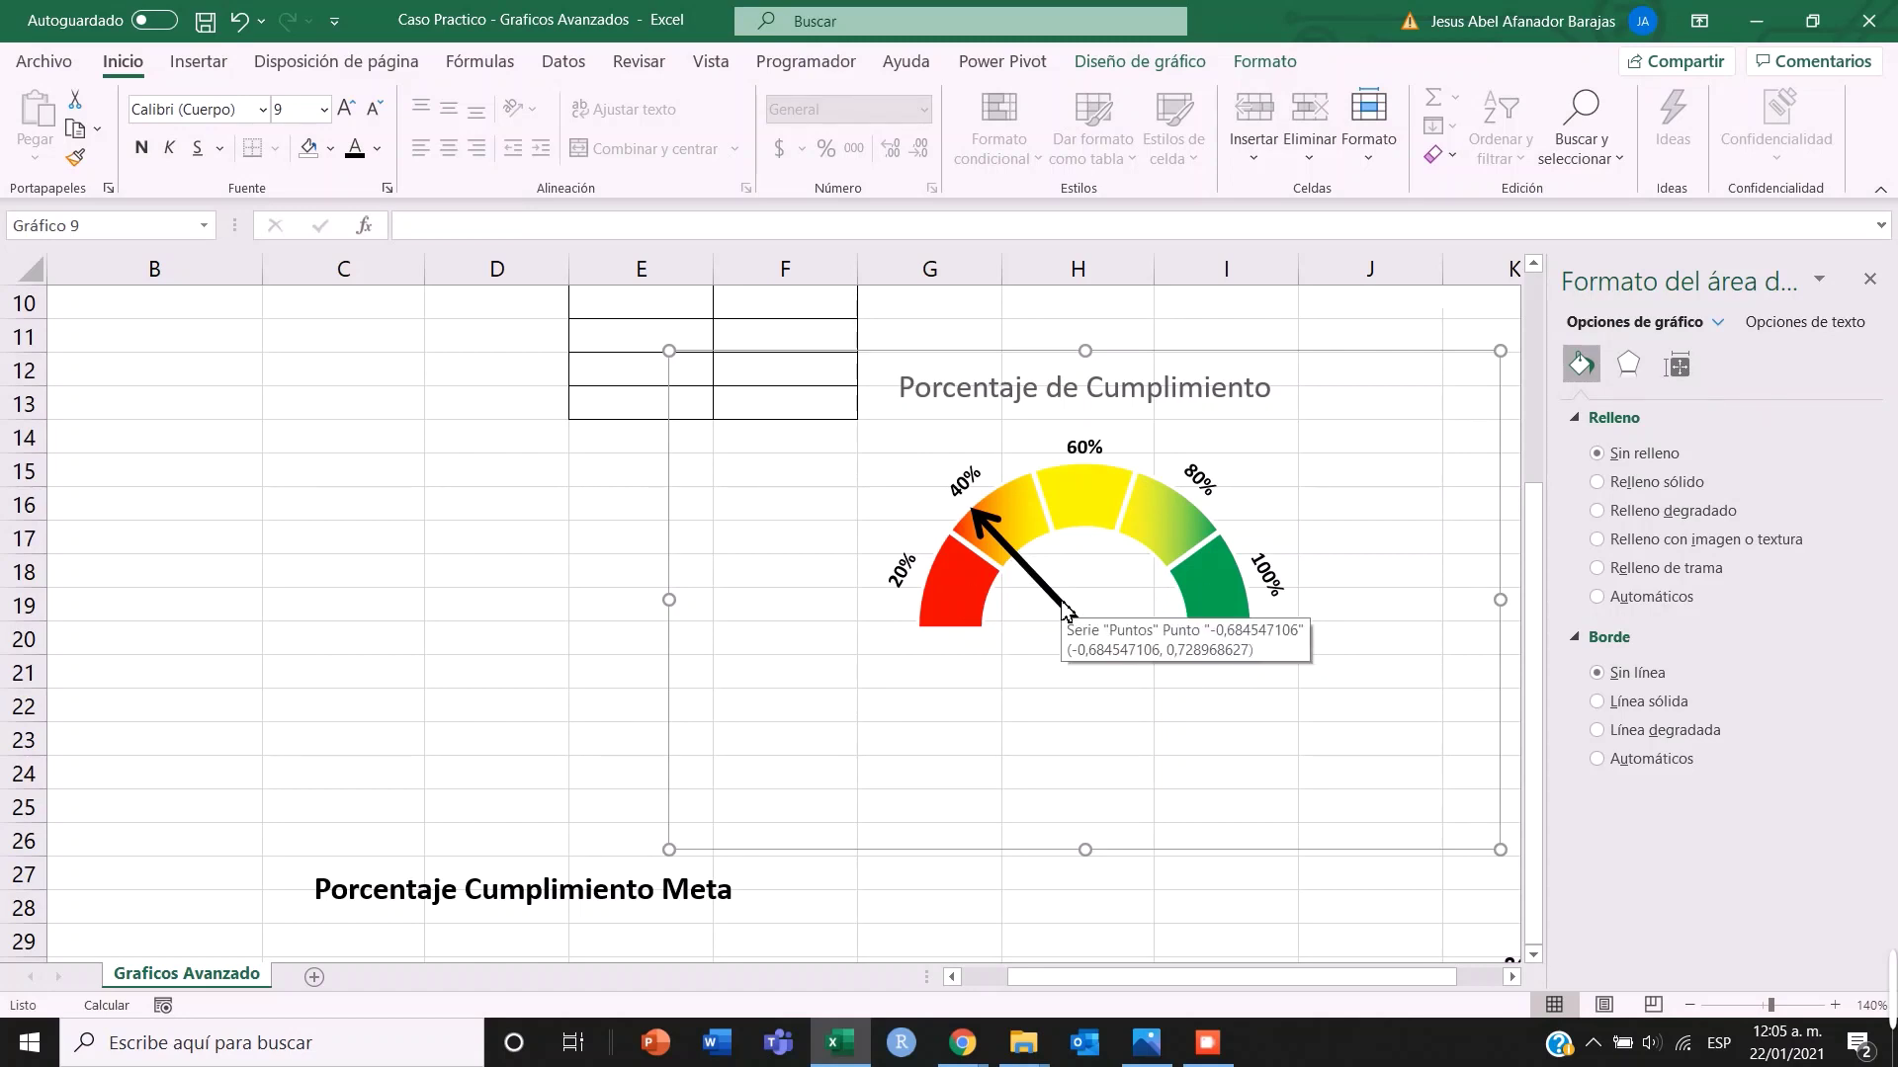
{"action": "scroll", "coordinate": [364, 712], "scroll_direction": "up", "scroll_amount": 3}
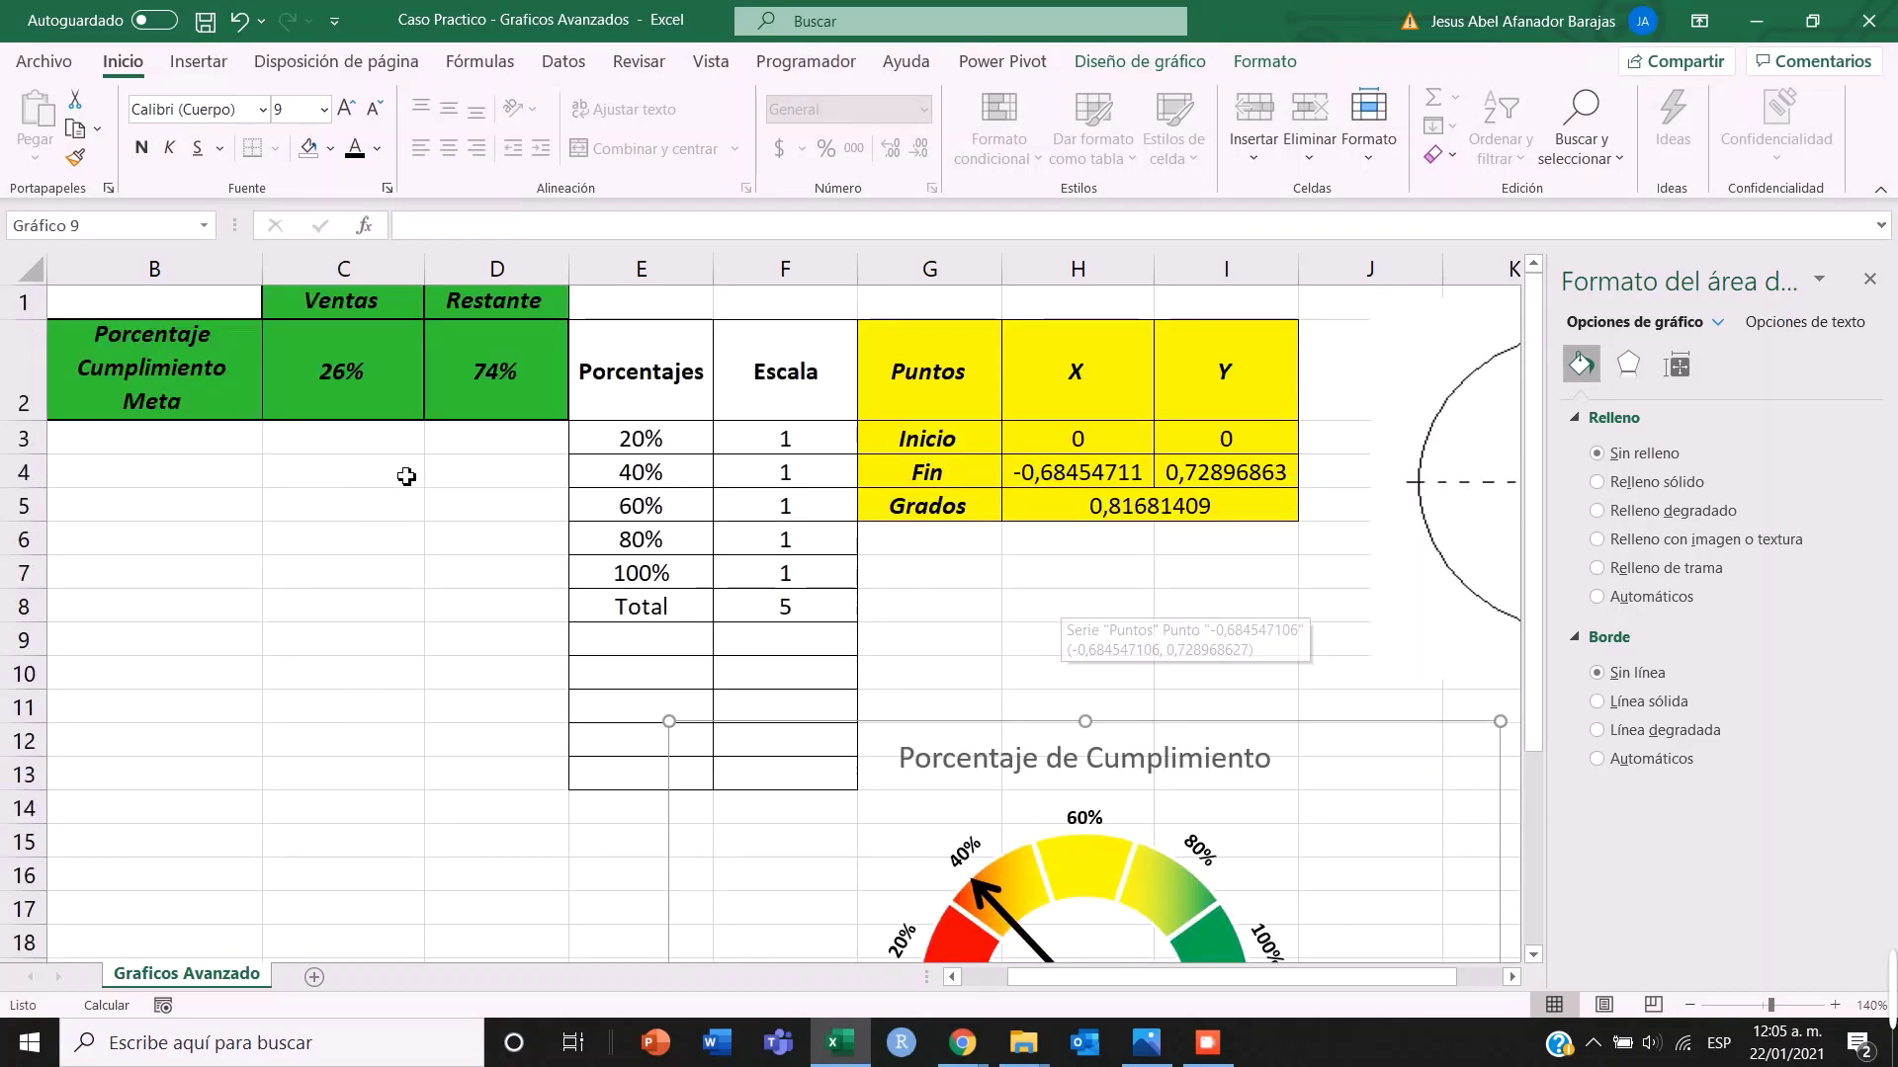
{"action": "scroll", "coordinate": [864, 686], "scroll_direction": "down", "scroll_amount": 3}
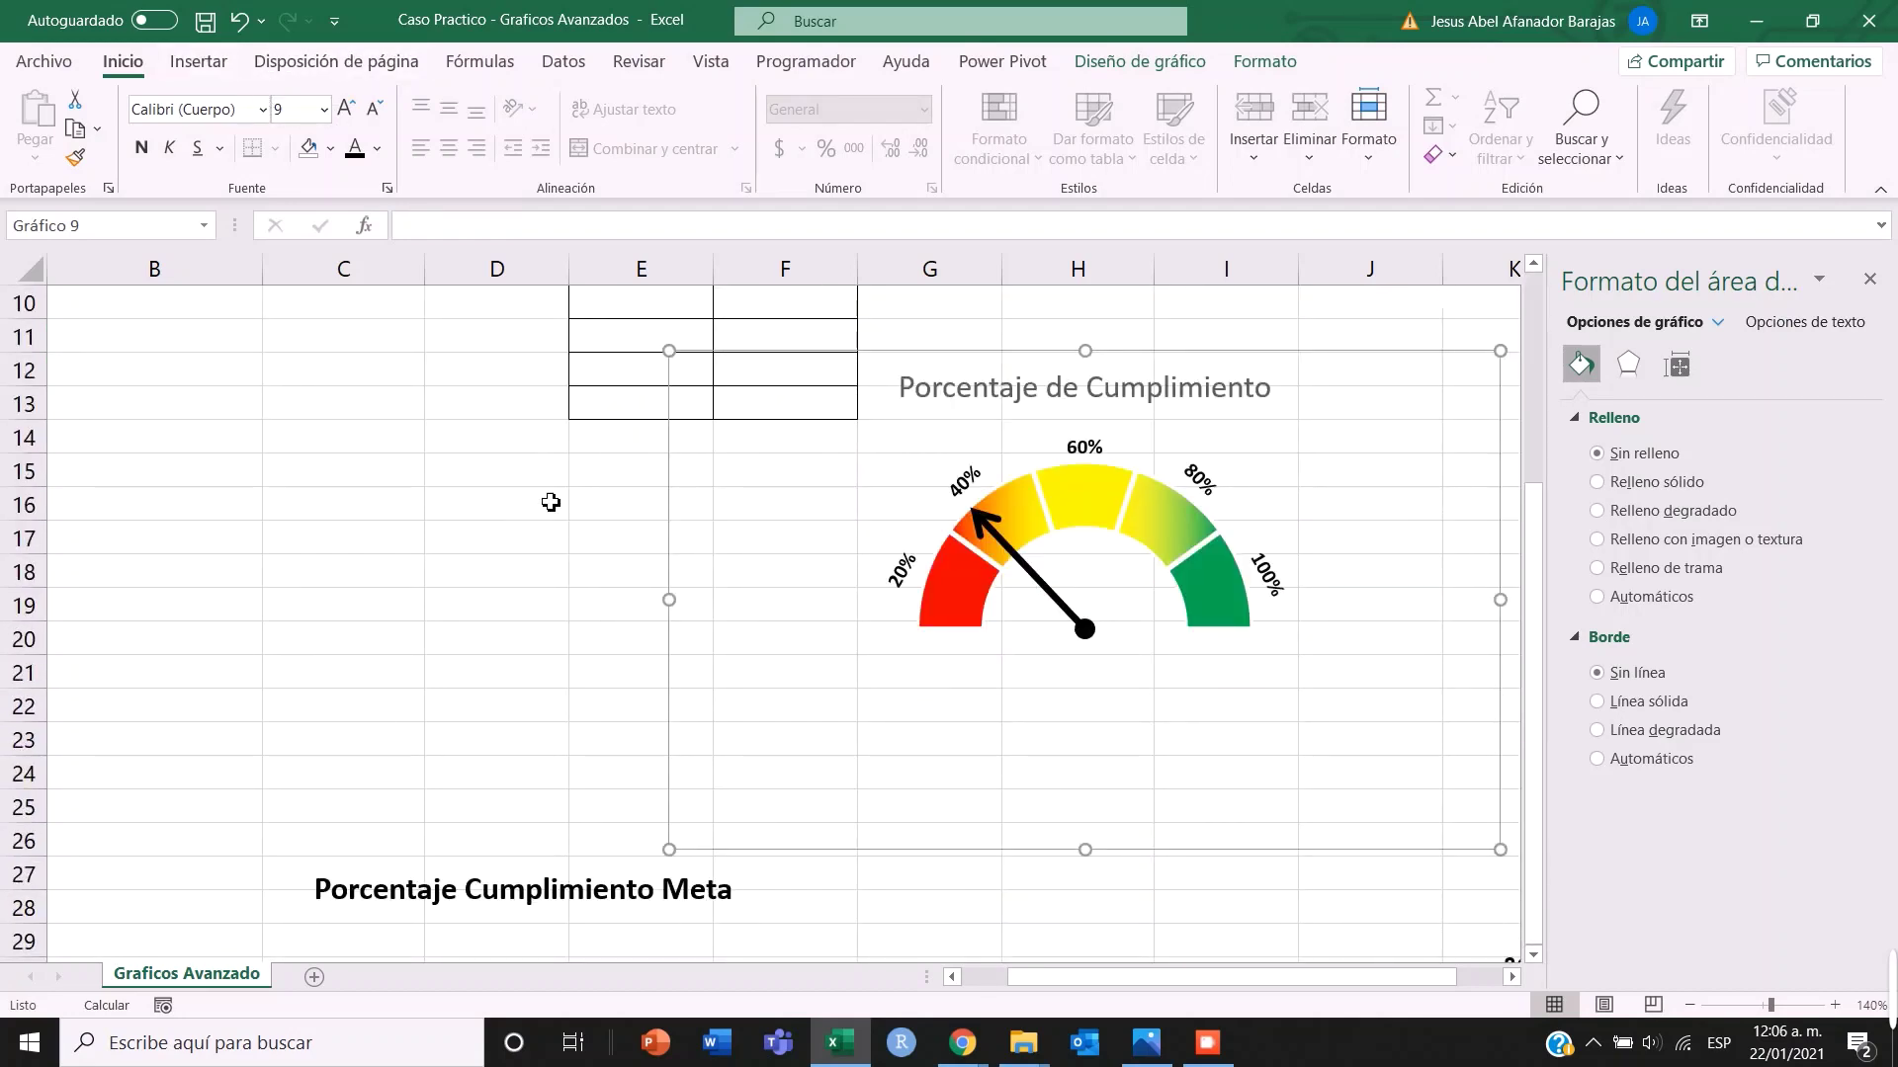
- Insert a 2,54 cm ellipse shape and centre it over the base of the gauge needle
{"action": "left_click", "coordinate": [551, 538]}
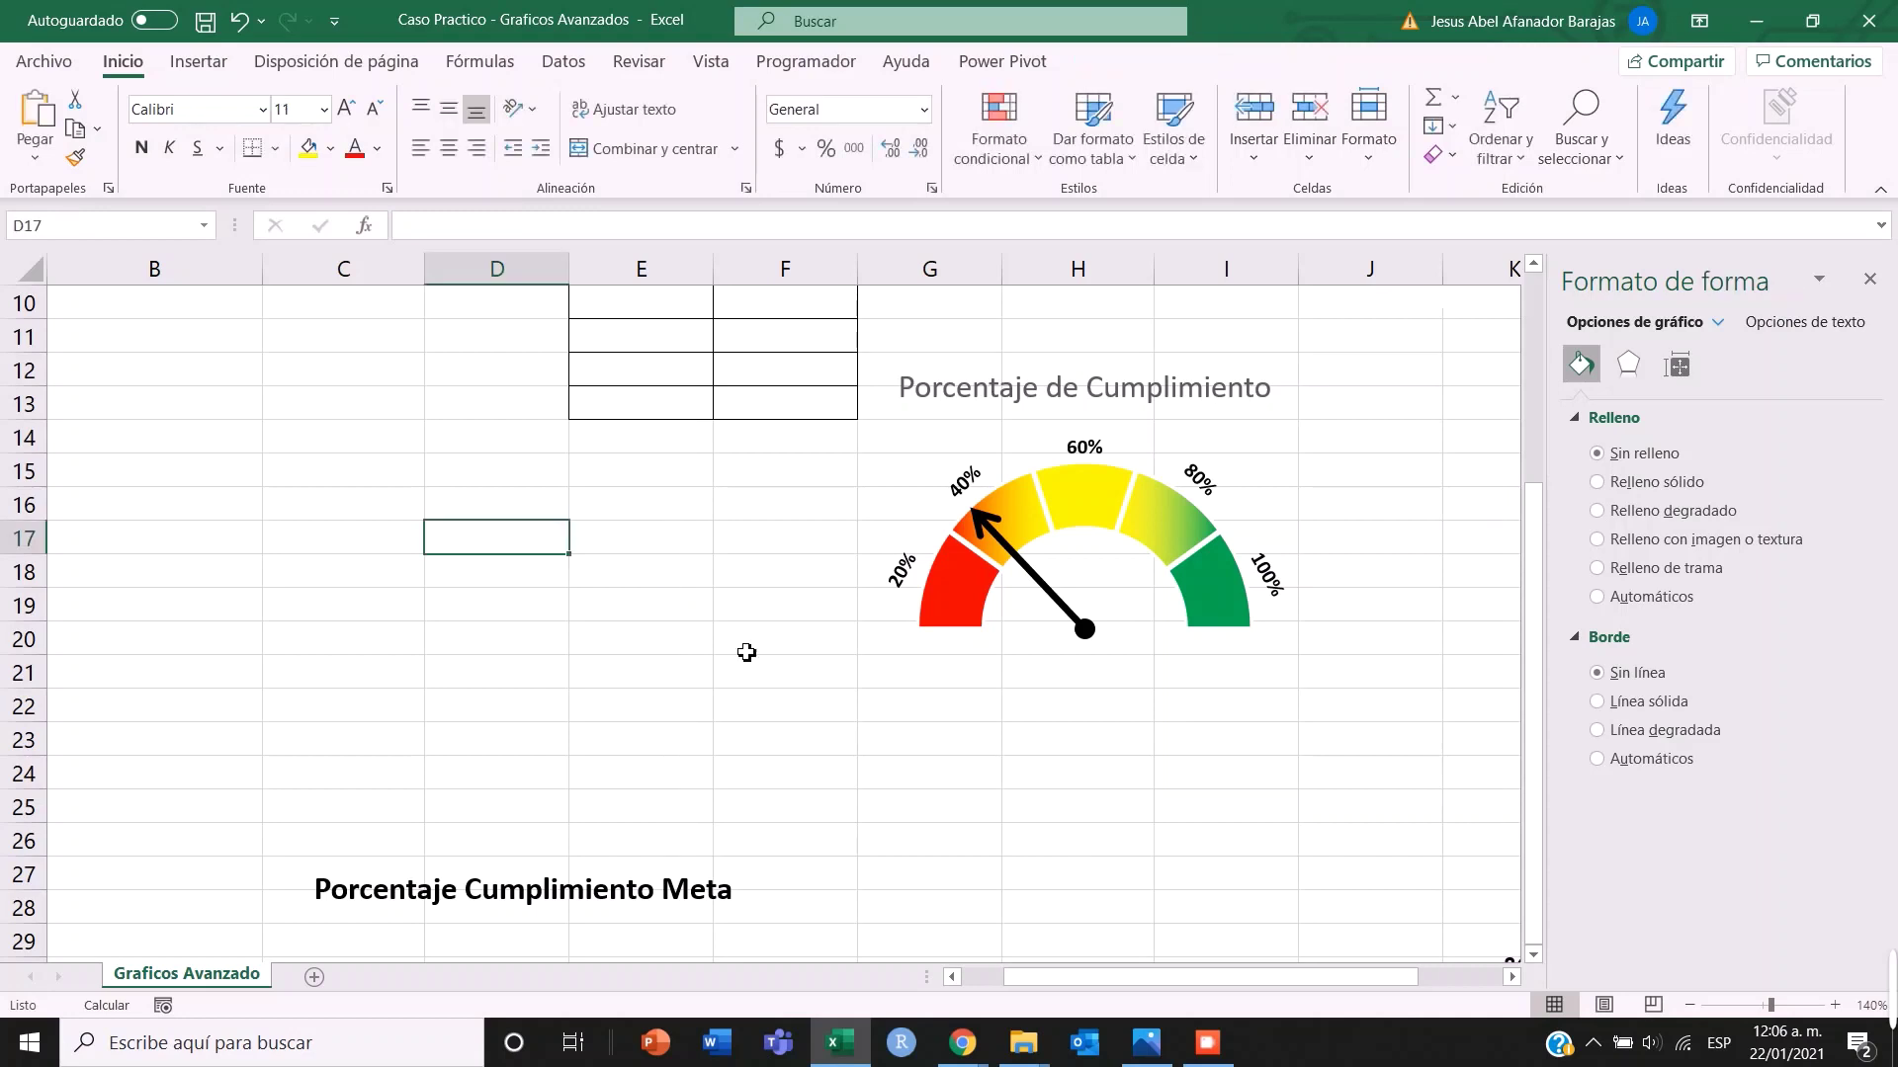
{"action": "left_click", "coordinate": [201, 65]}
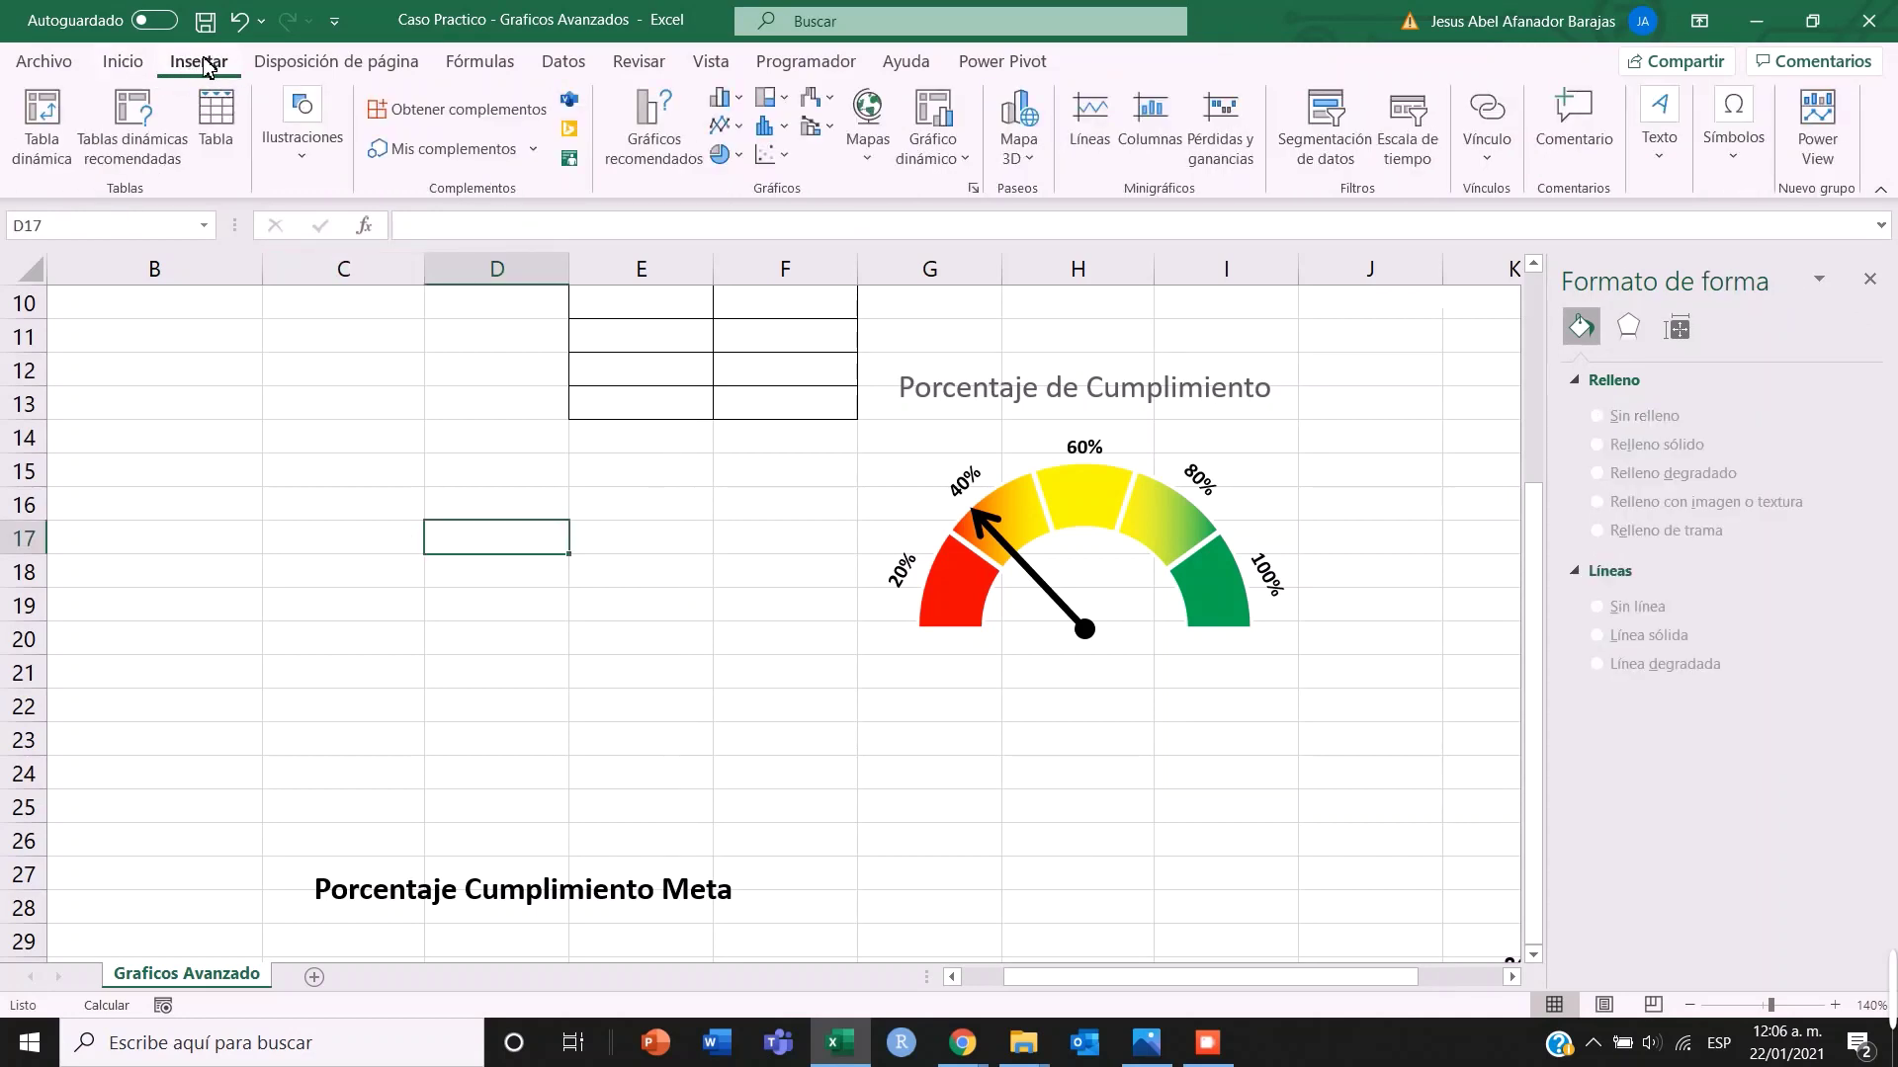
{"action": "left_click", "coordinate": [304, 165]}
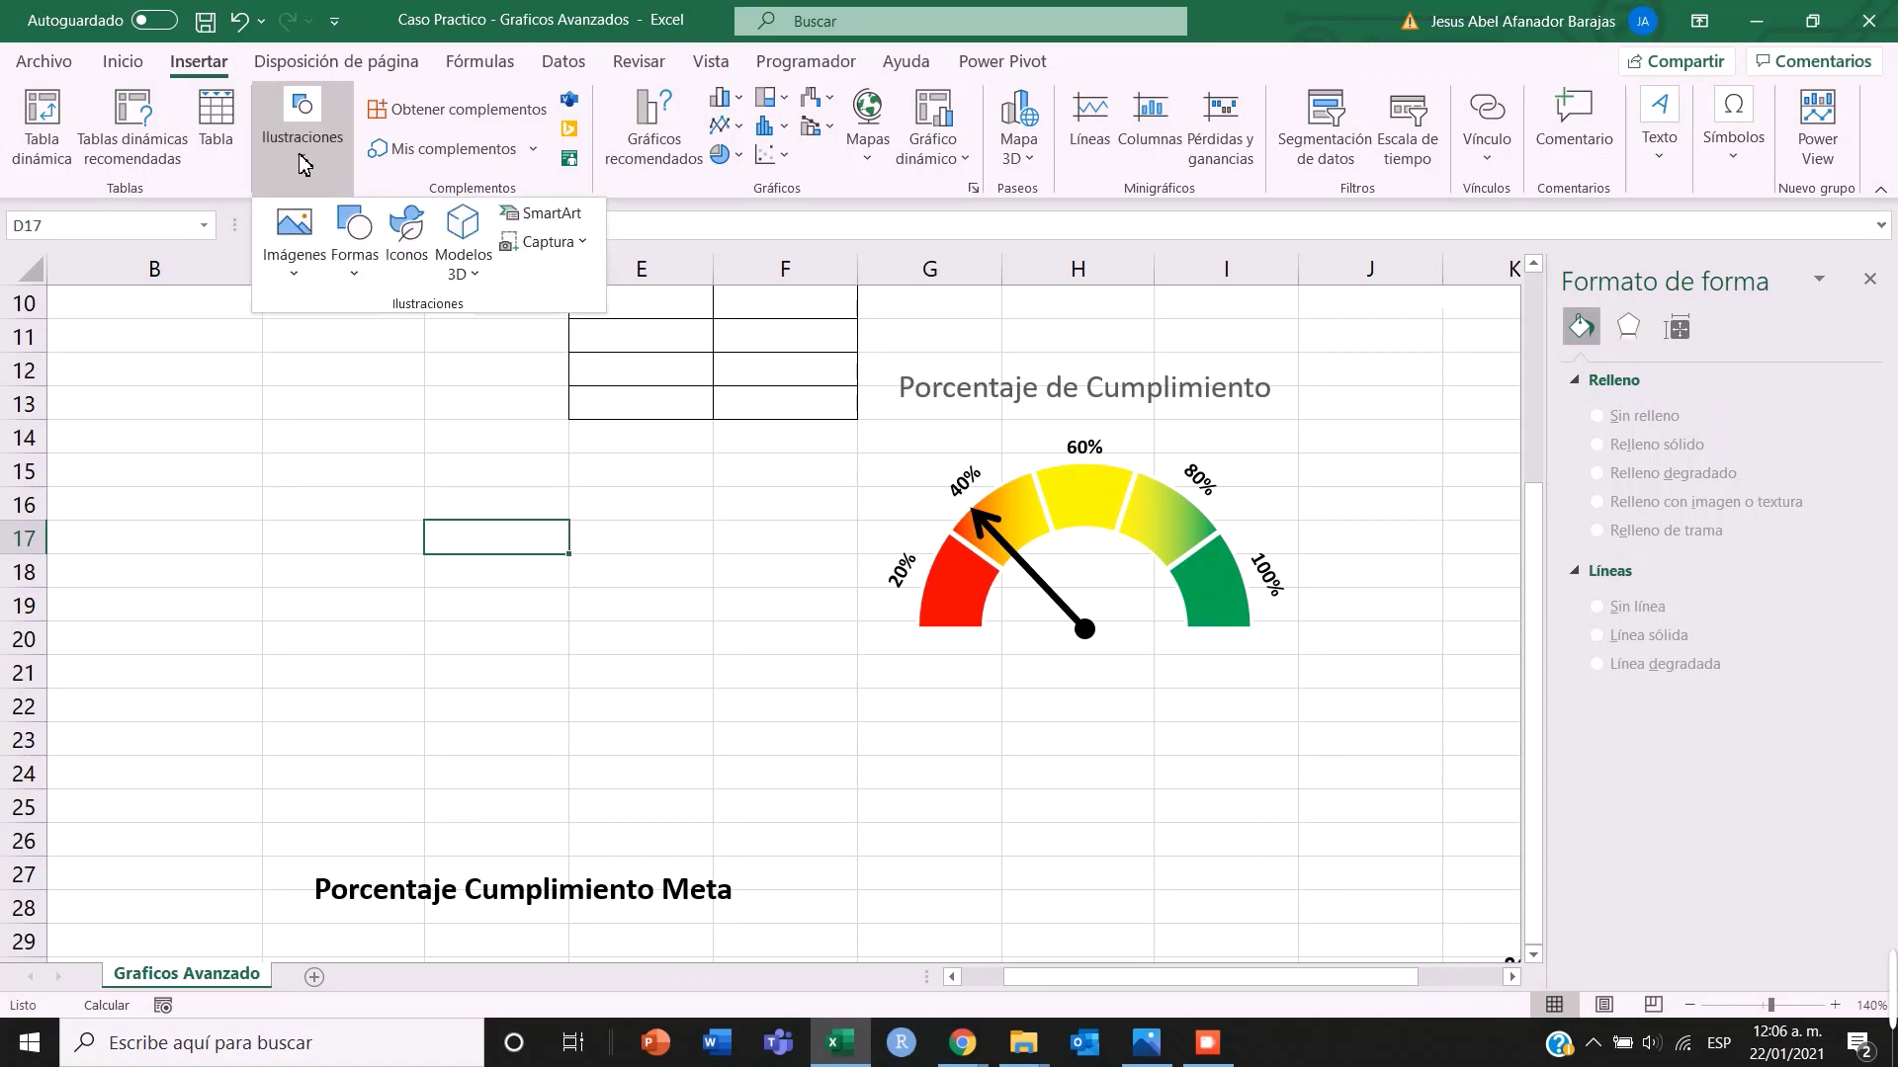
{"action": "left_click", "coordinate": [356, 265]}
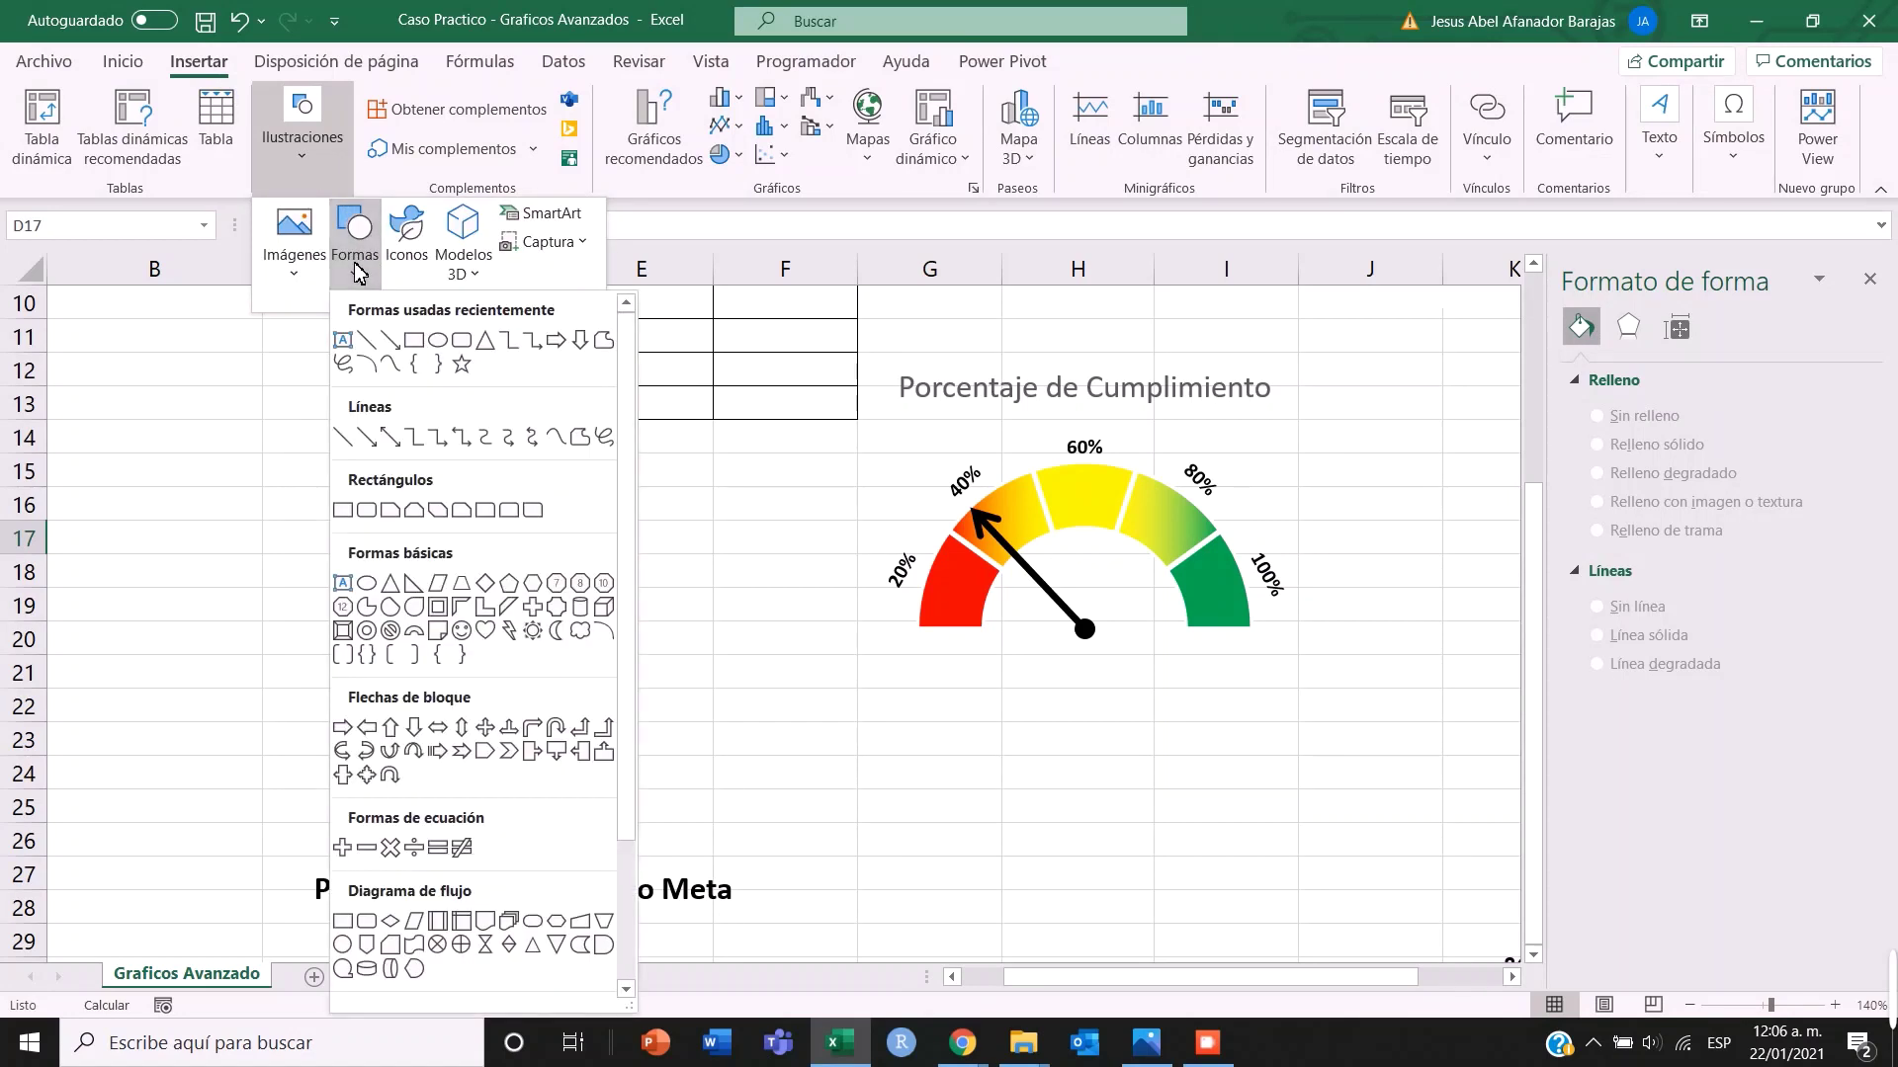
{"action": "left_click", "coordinate": [440, 341]}
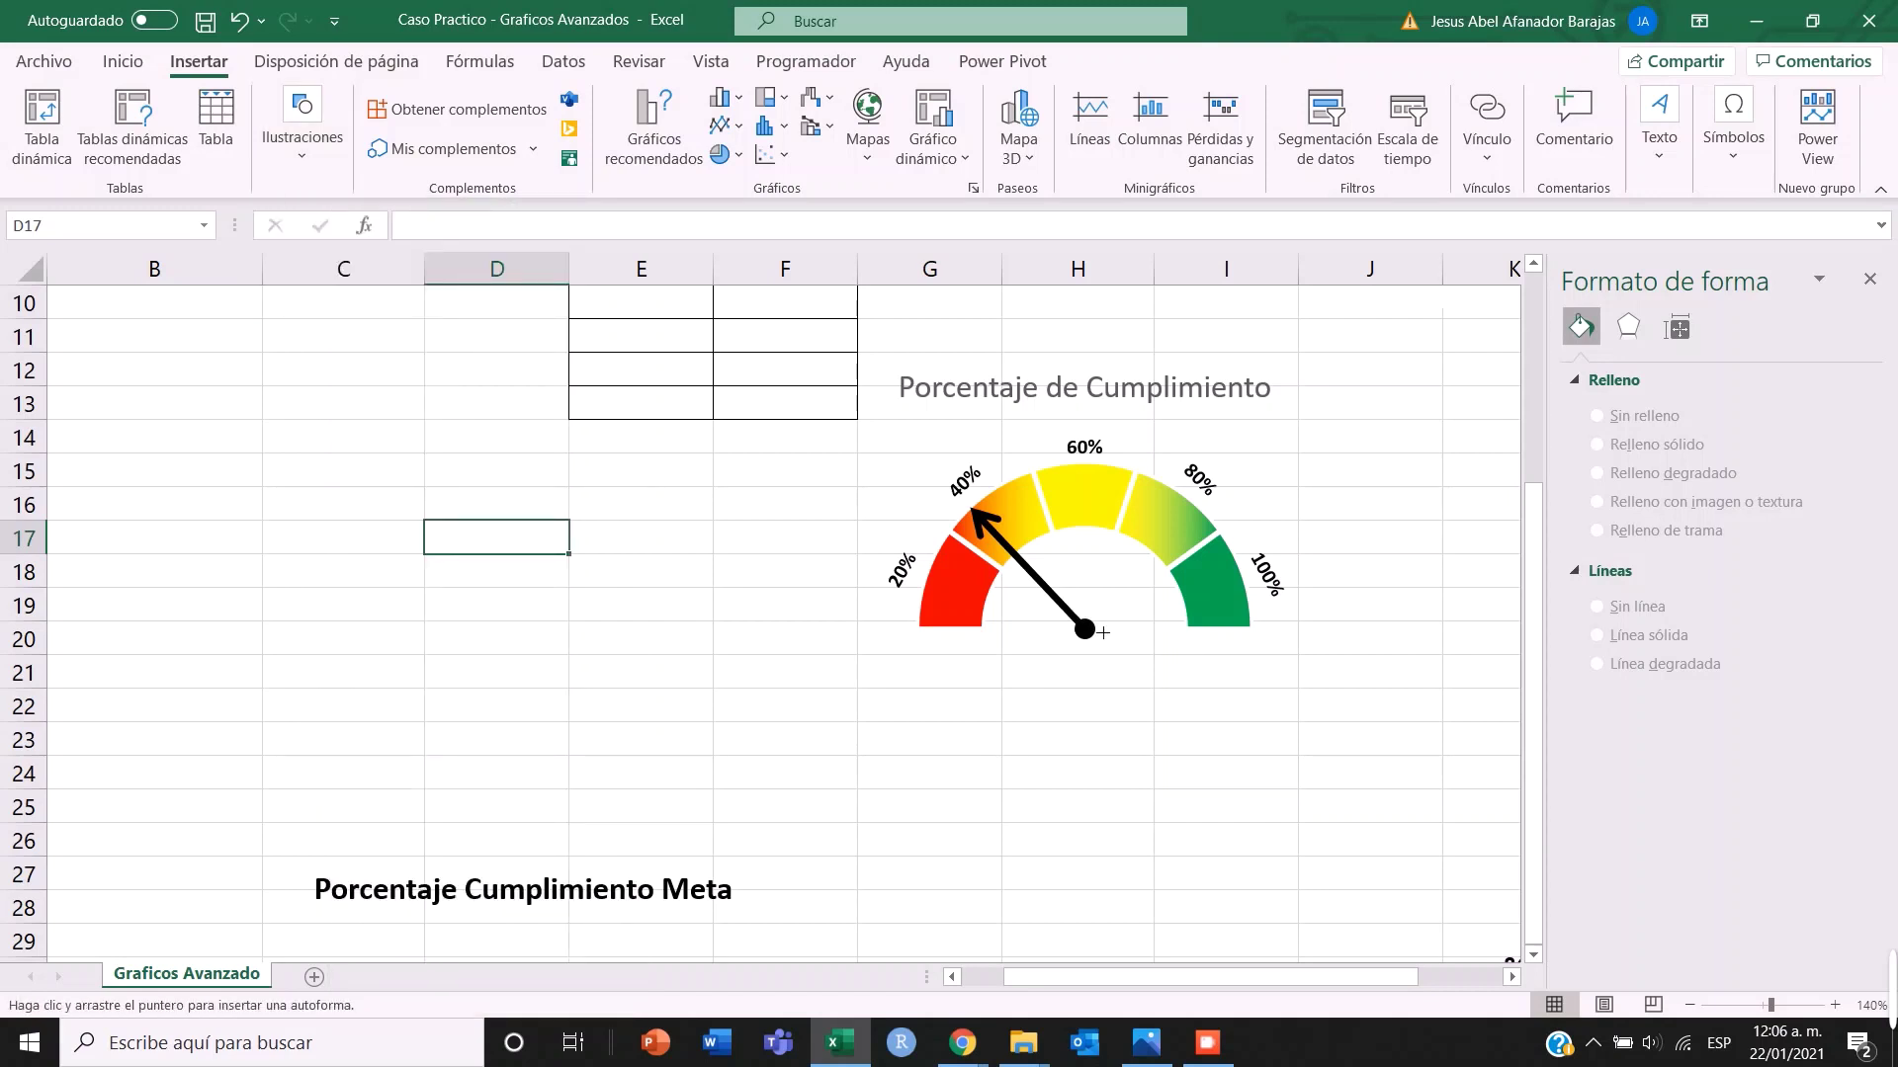
{"action": "left_click", "coordinate": [1084, 624]}
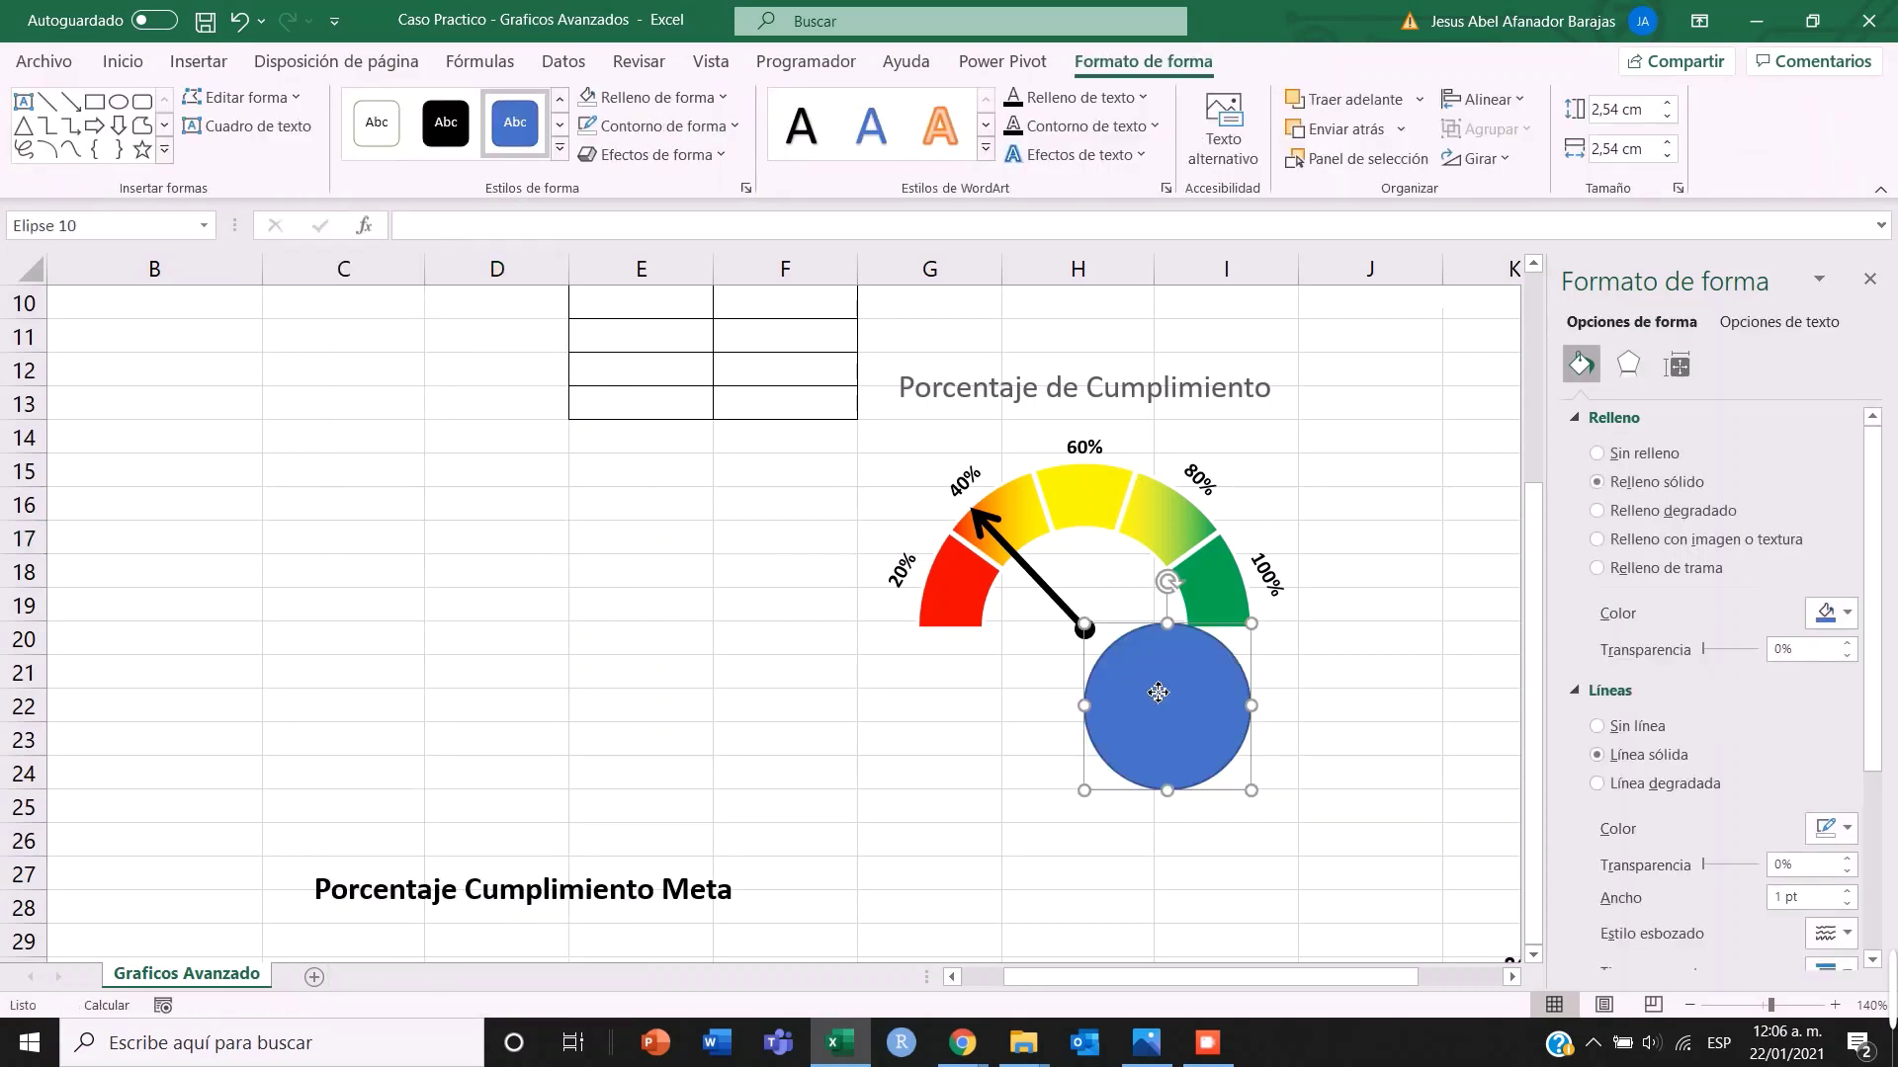
{"action": "left_click_drag", "start_coordinate": [1159, 692], "coordinate": [1078, 619]}
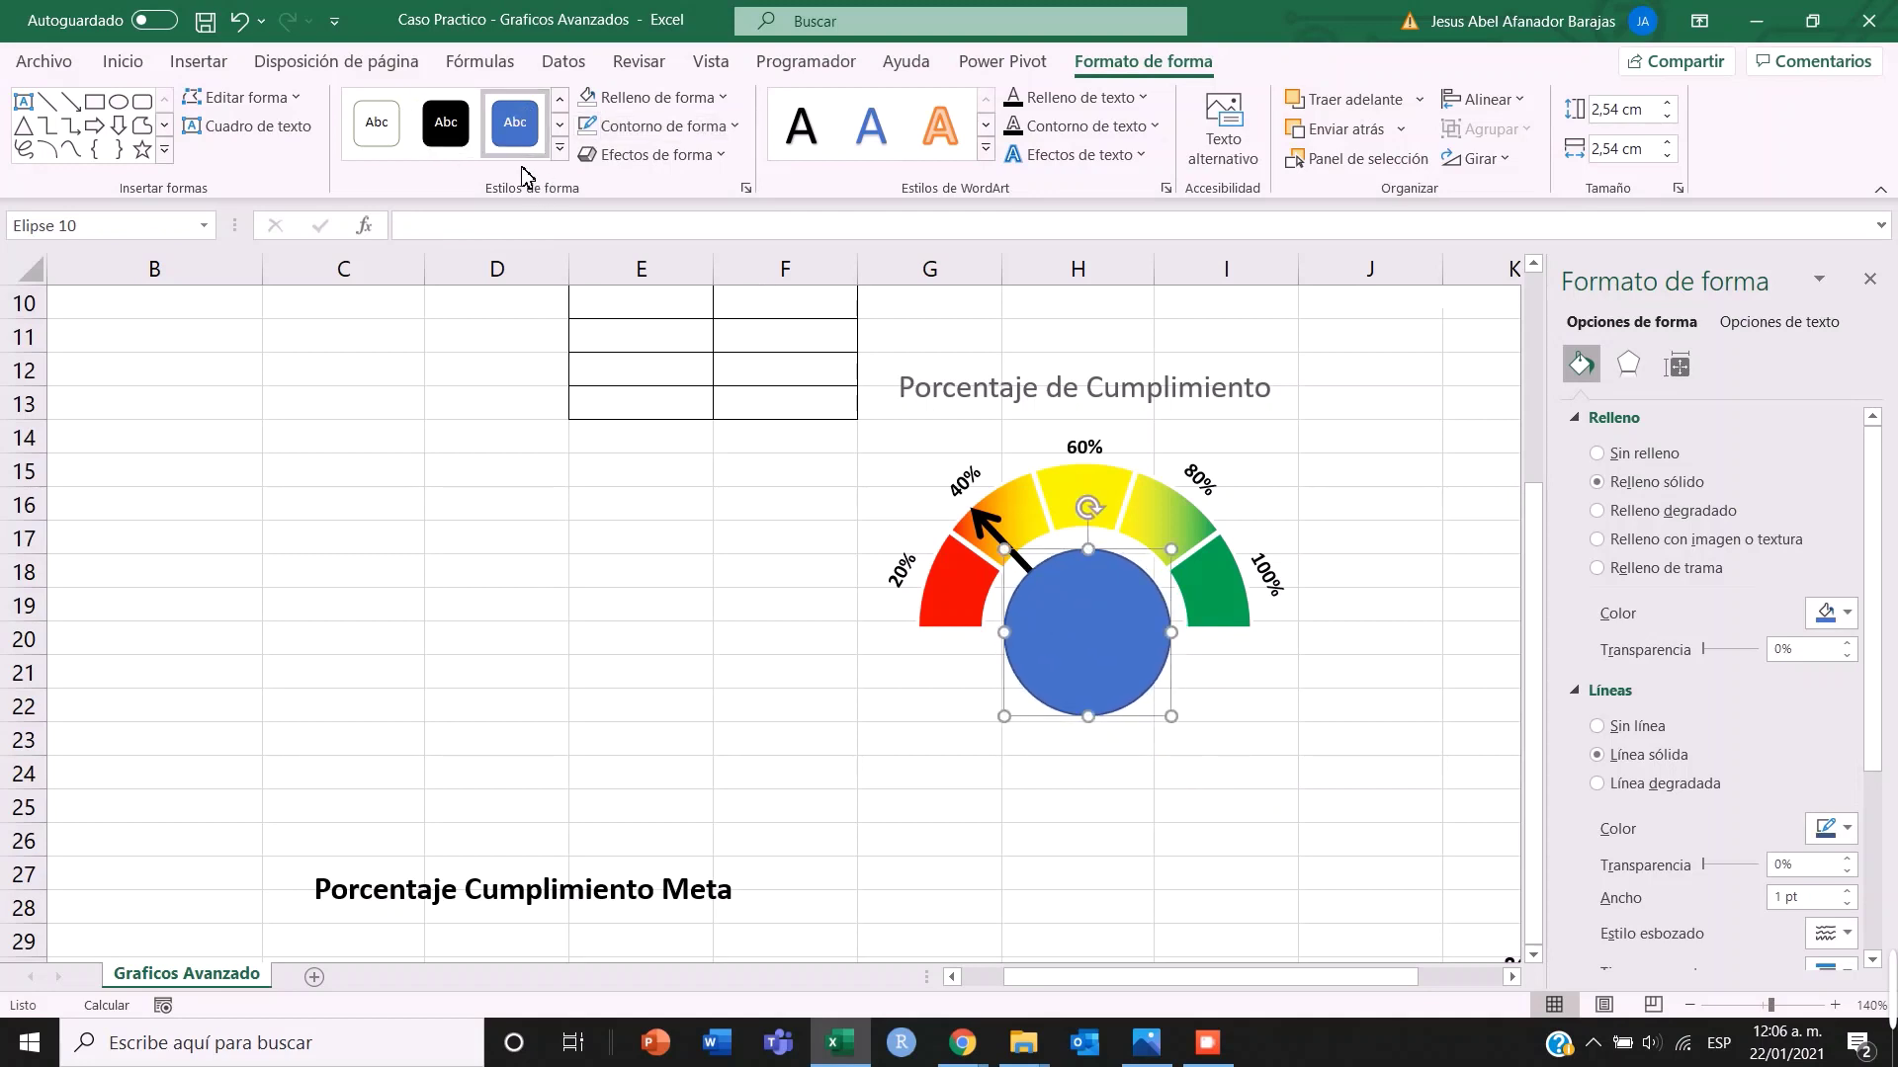
- Apply the solid black shape style to the circle and set its font colour to white
{"action": "left_click", "coordinate": [446, 122]}
{"action": "left_click", "coordinate": [446, 122]}
{"action": "left_click", "coordinate": [123, 61]}
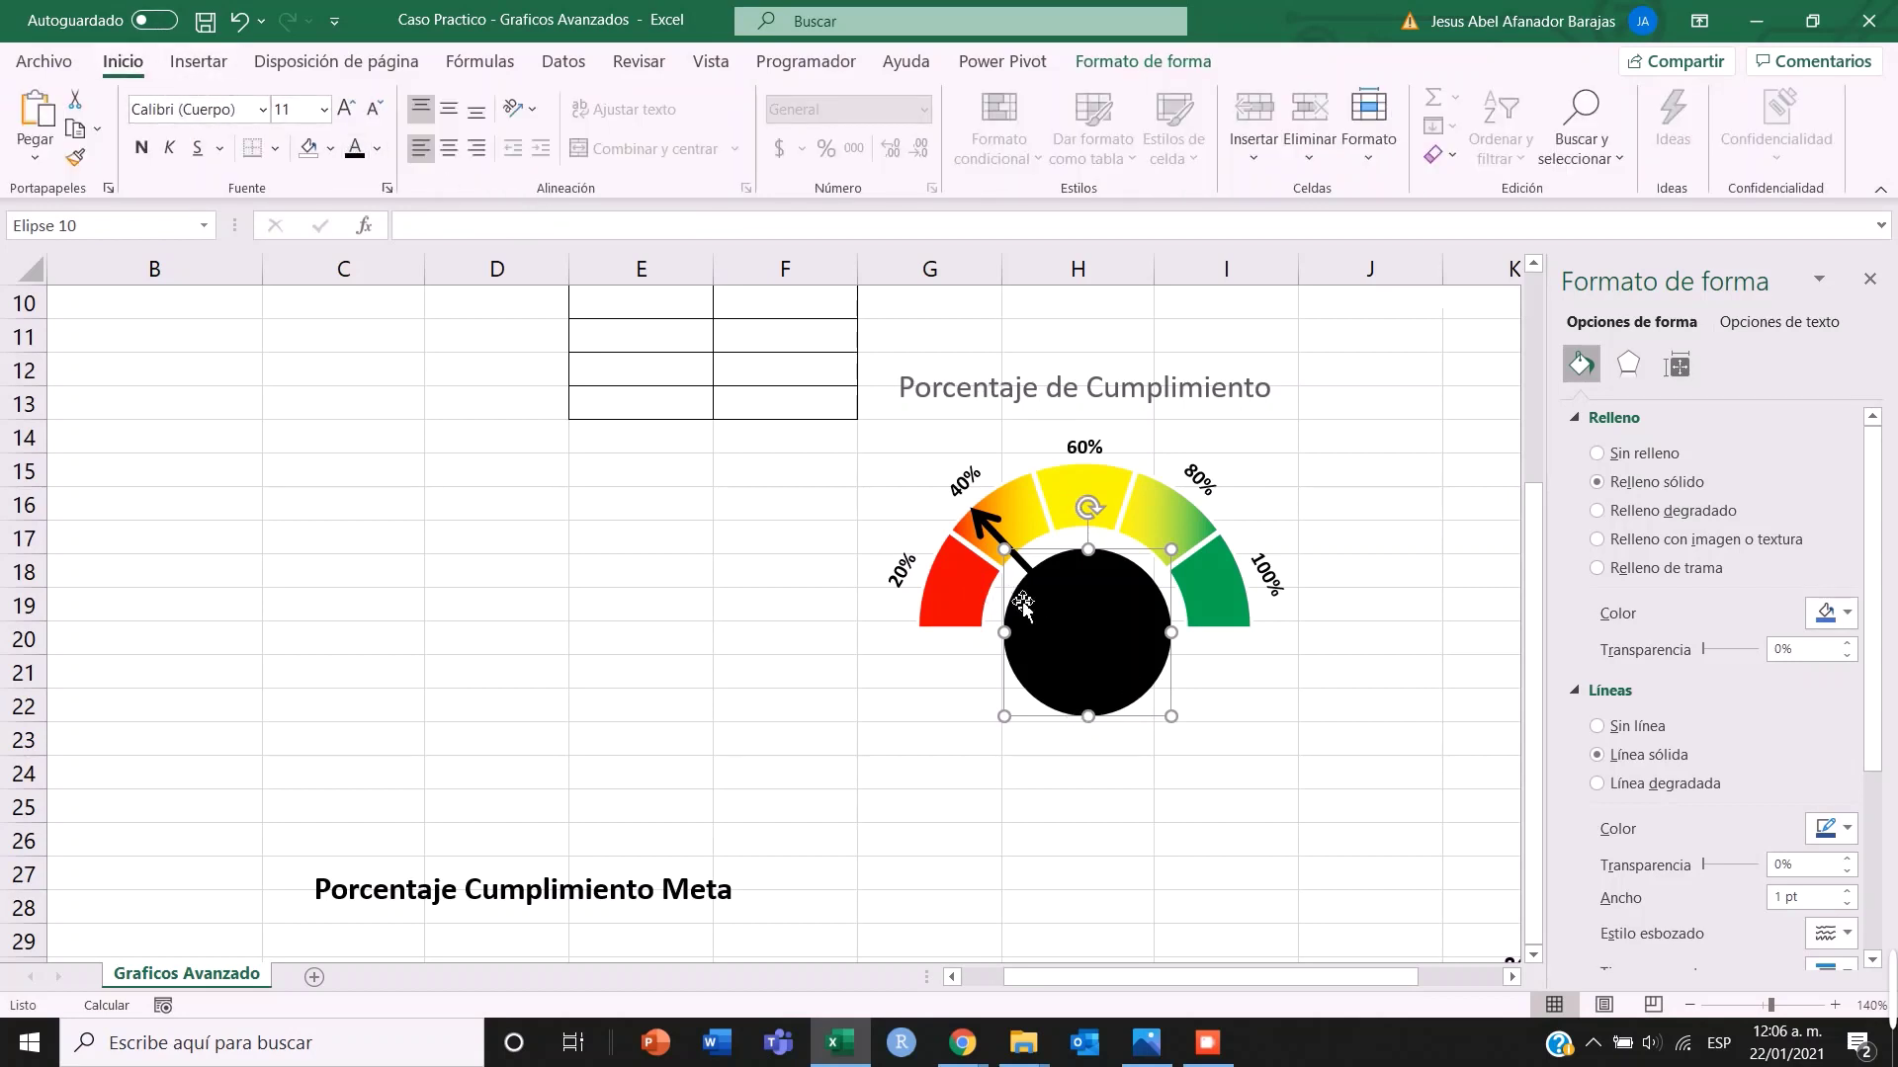
{"action": "left_click", "coordinate": [380, 153]}
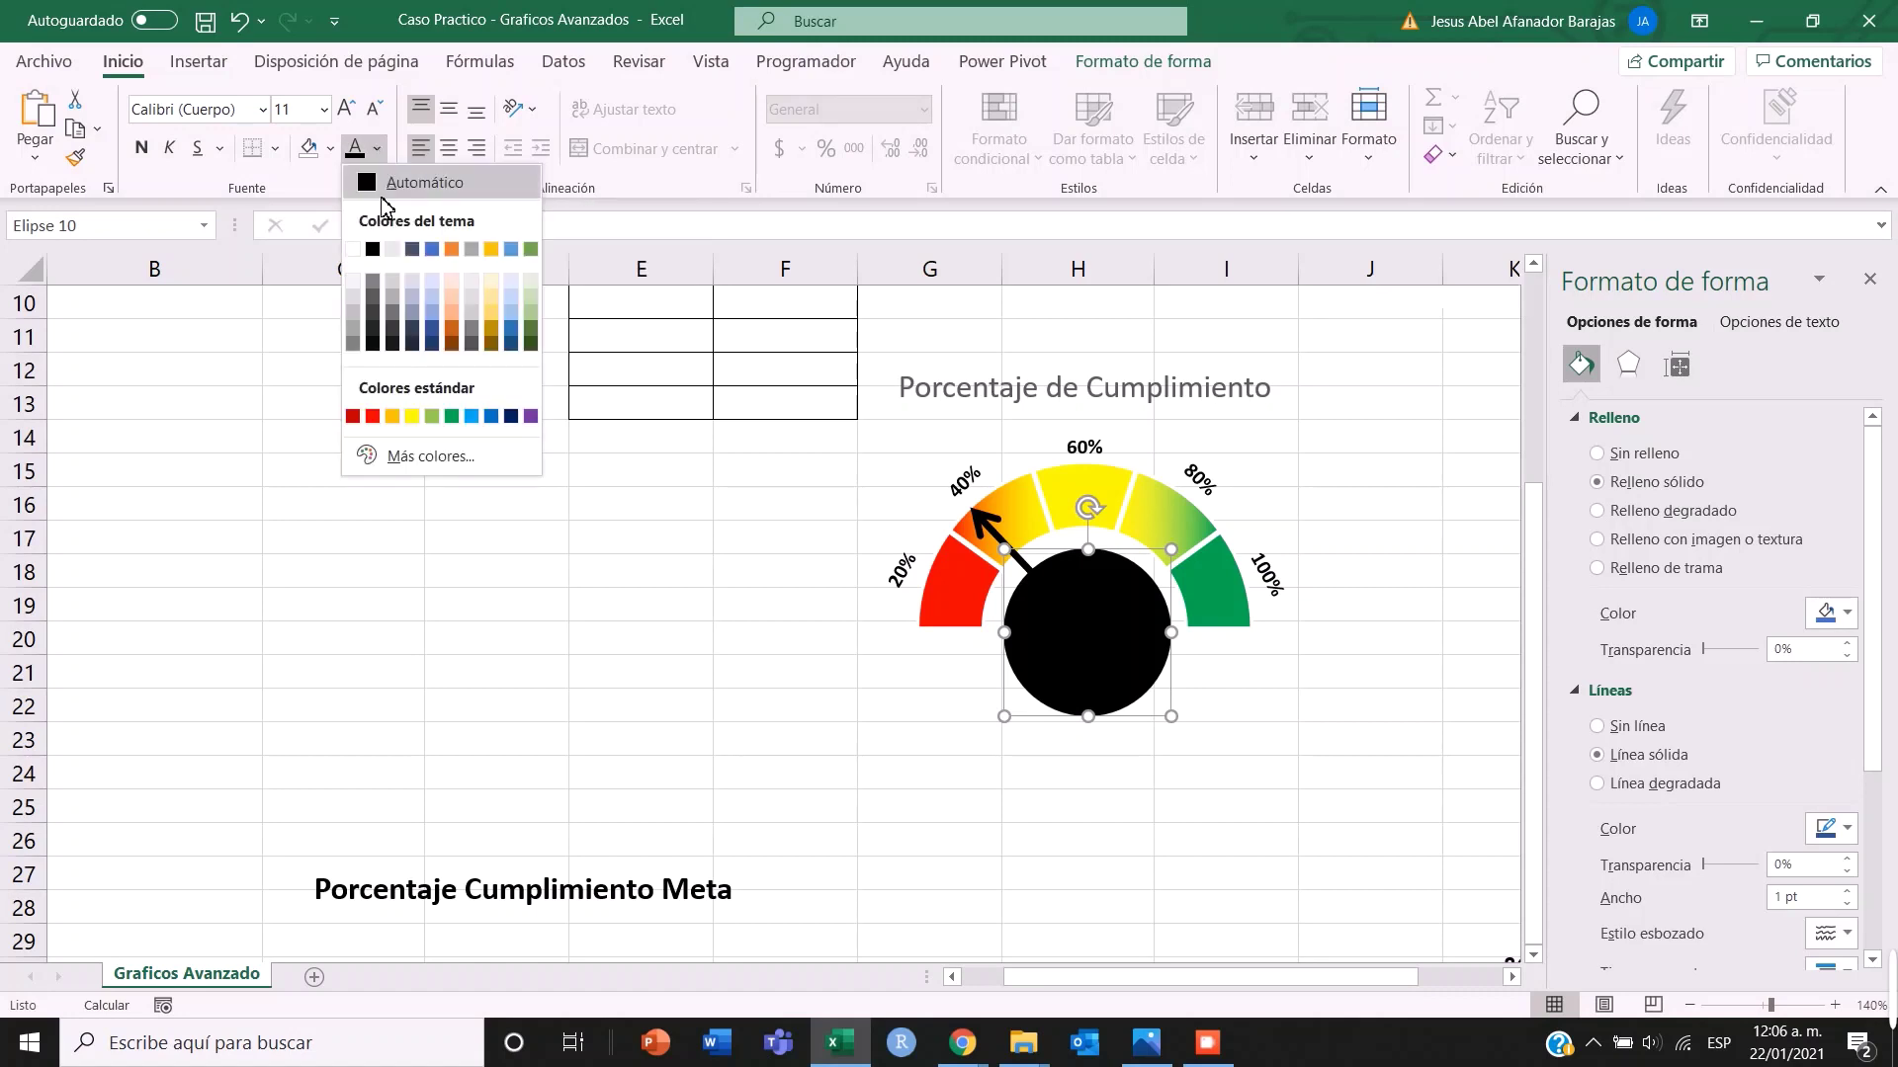
{"action": "left_click", "coordinate": [354, 250]}
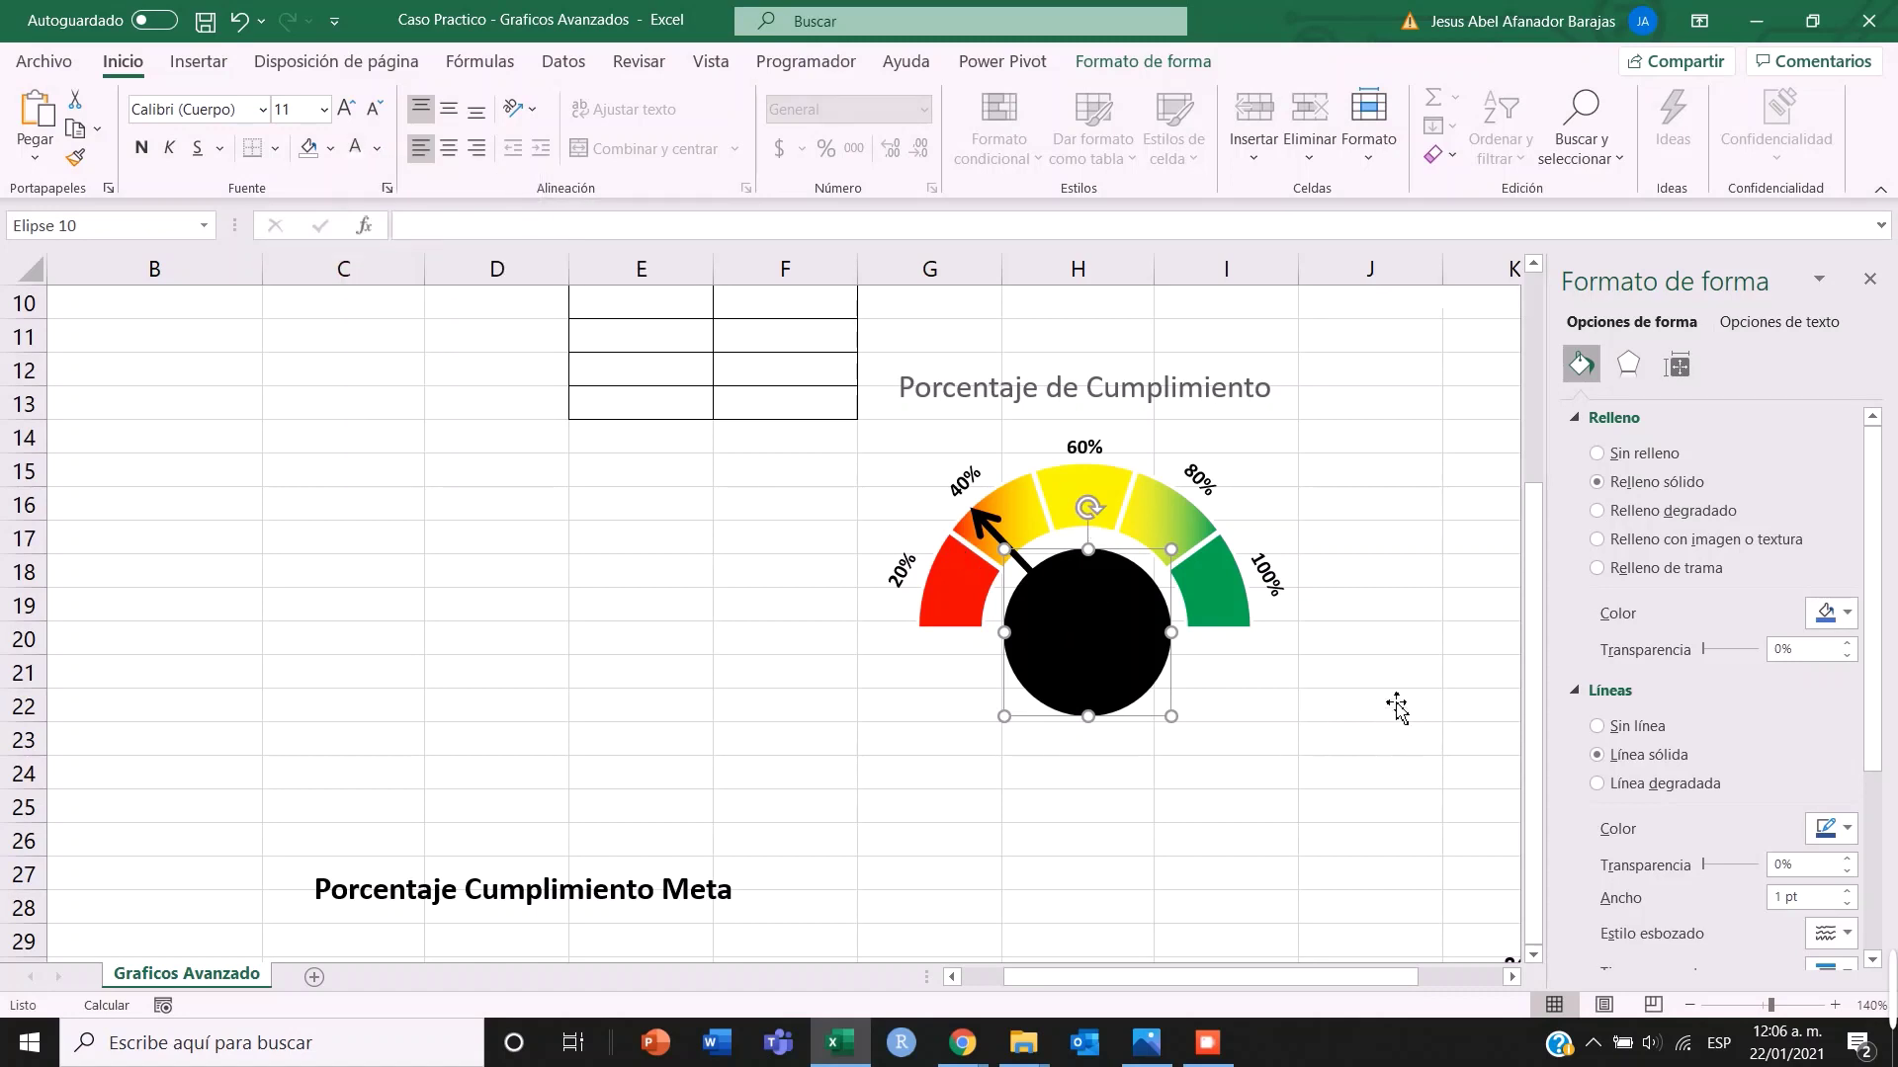
{"action": "left_click", "coordinate": [1018, 871]}
- Link the circle's text to the Ventas percentage with the formula =$C$2
{"action": "scroll", "coordinate": [902, 708], "scroll_direction": "up", "scroll_amount": 3}
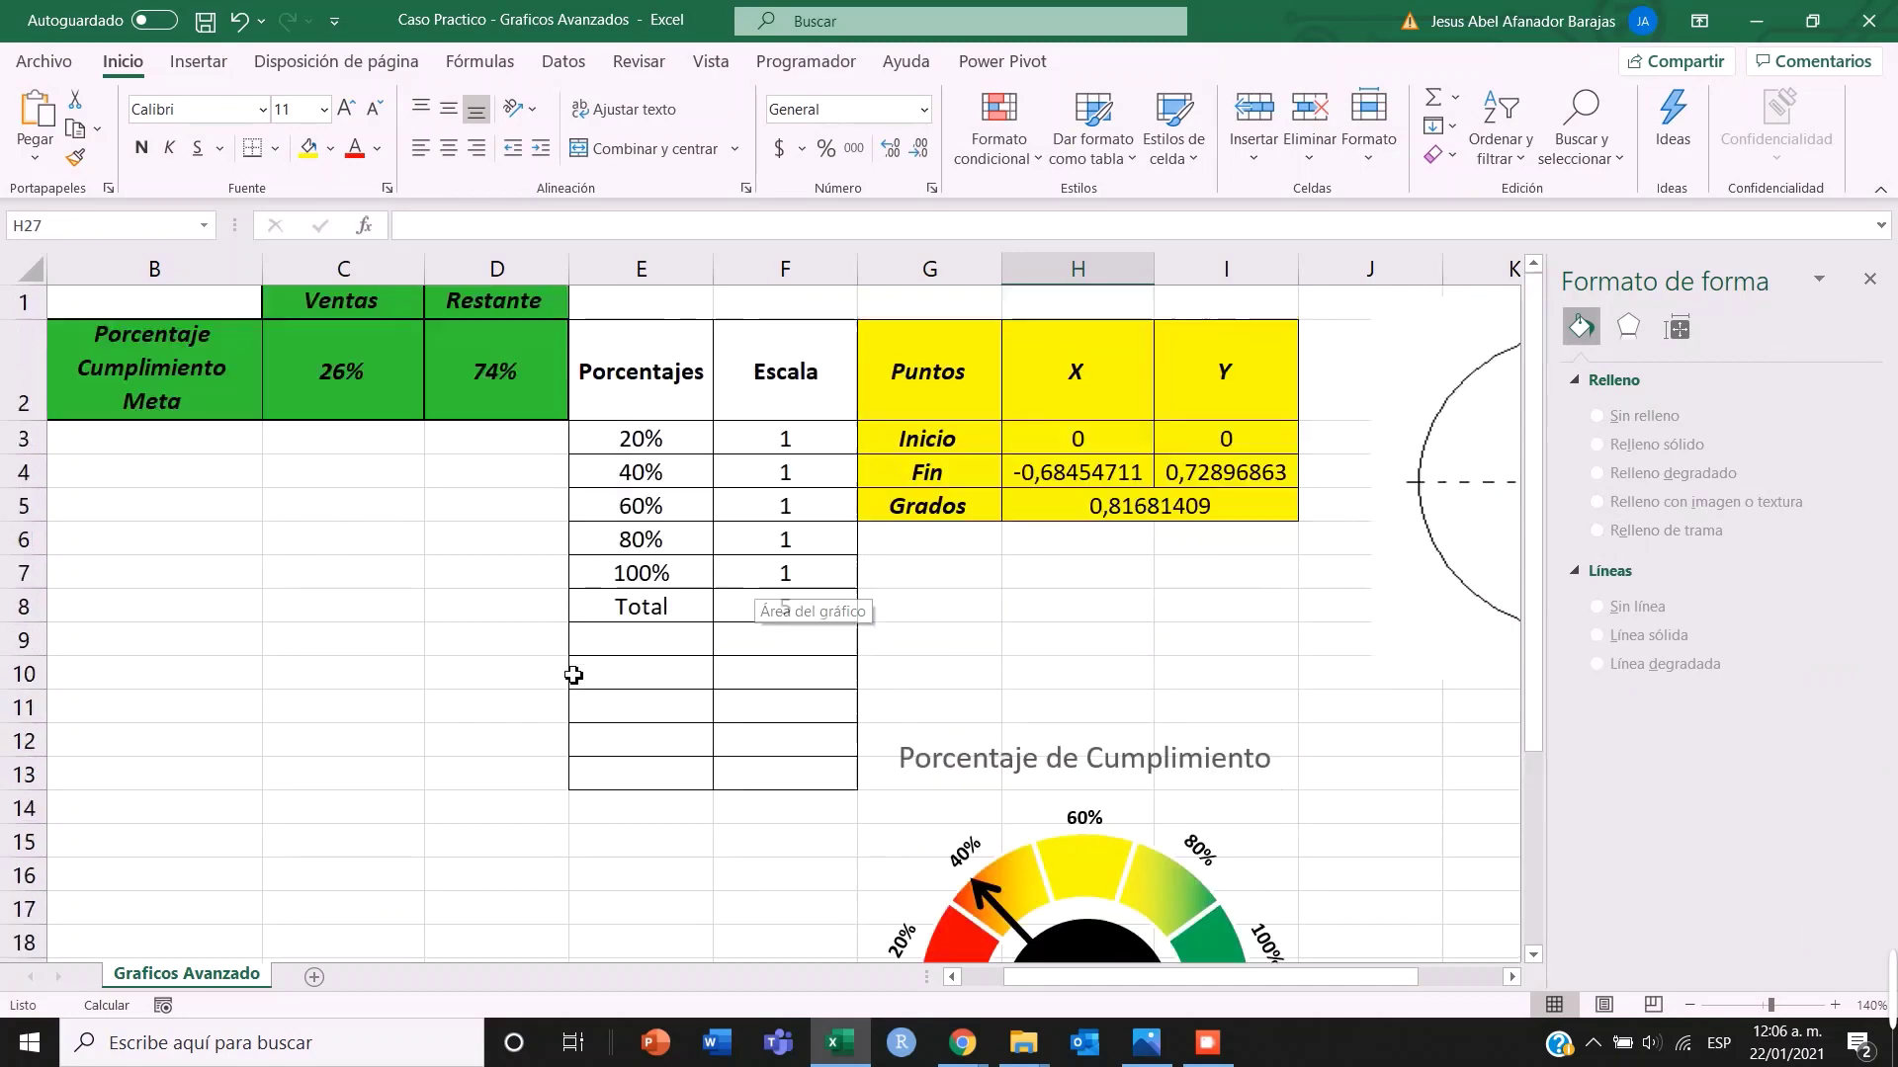
{"action": "scroll", "coordinate": [984, 848], "scroll_direction": "down", "scroll_amount": 2}
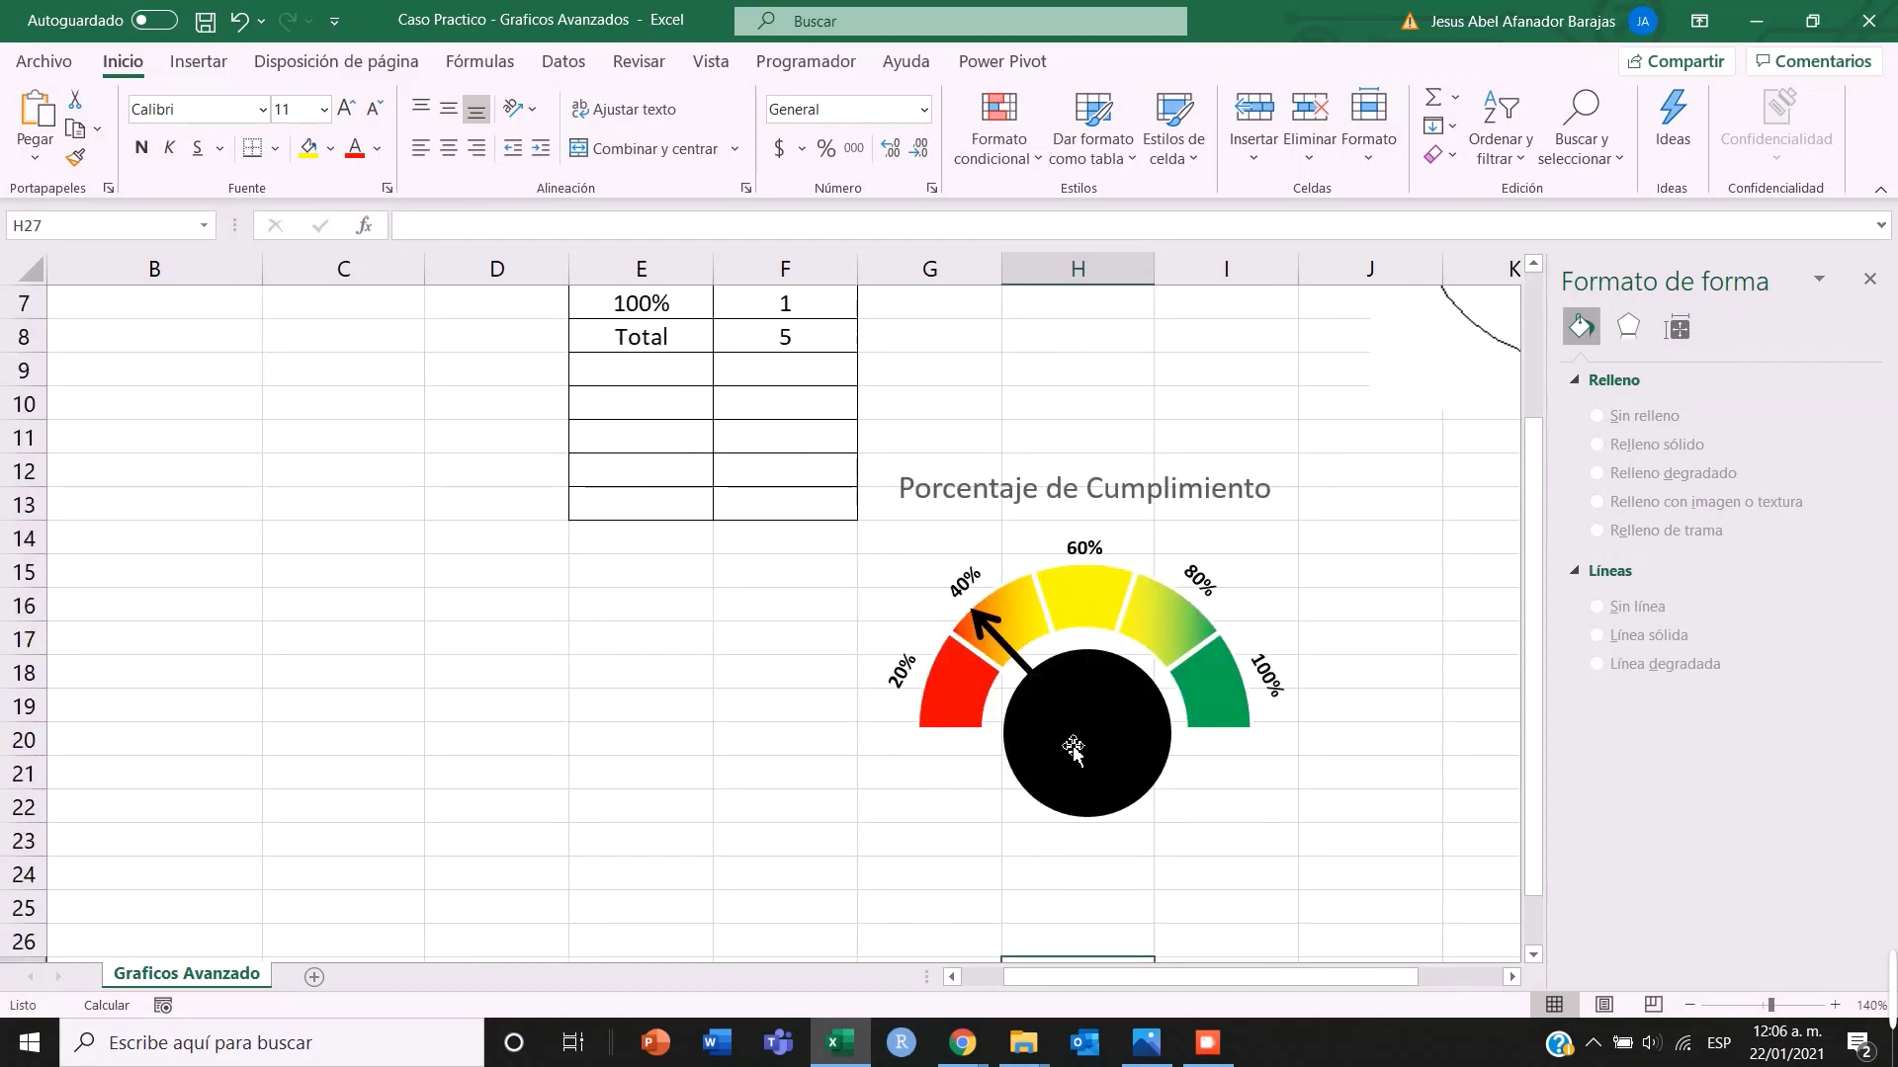
{"action": "left_click", "coordinate": [1075, 749]}
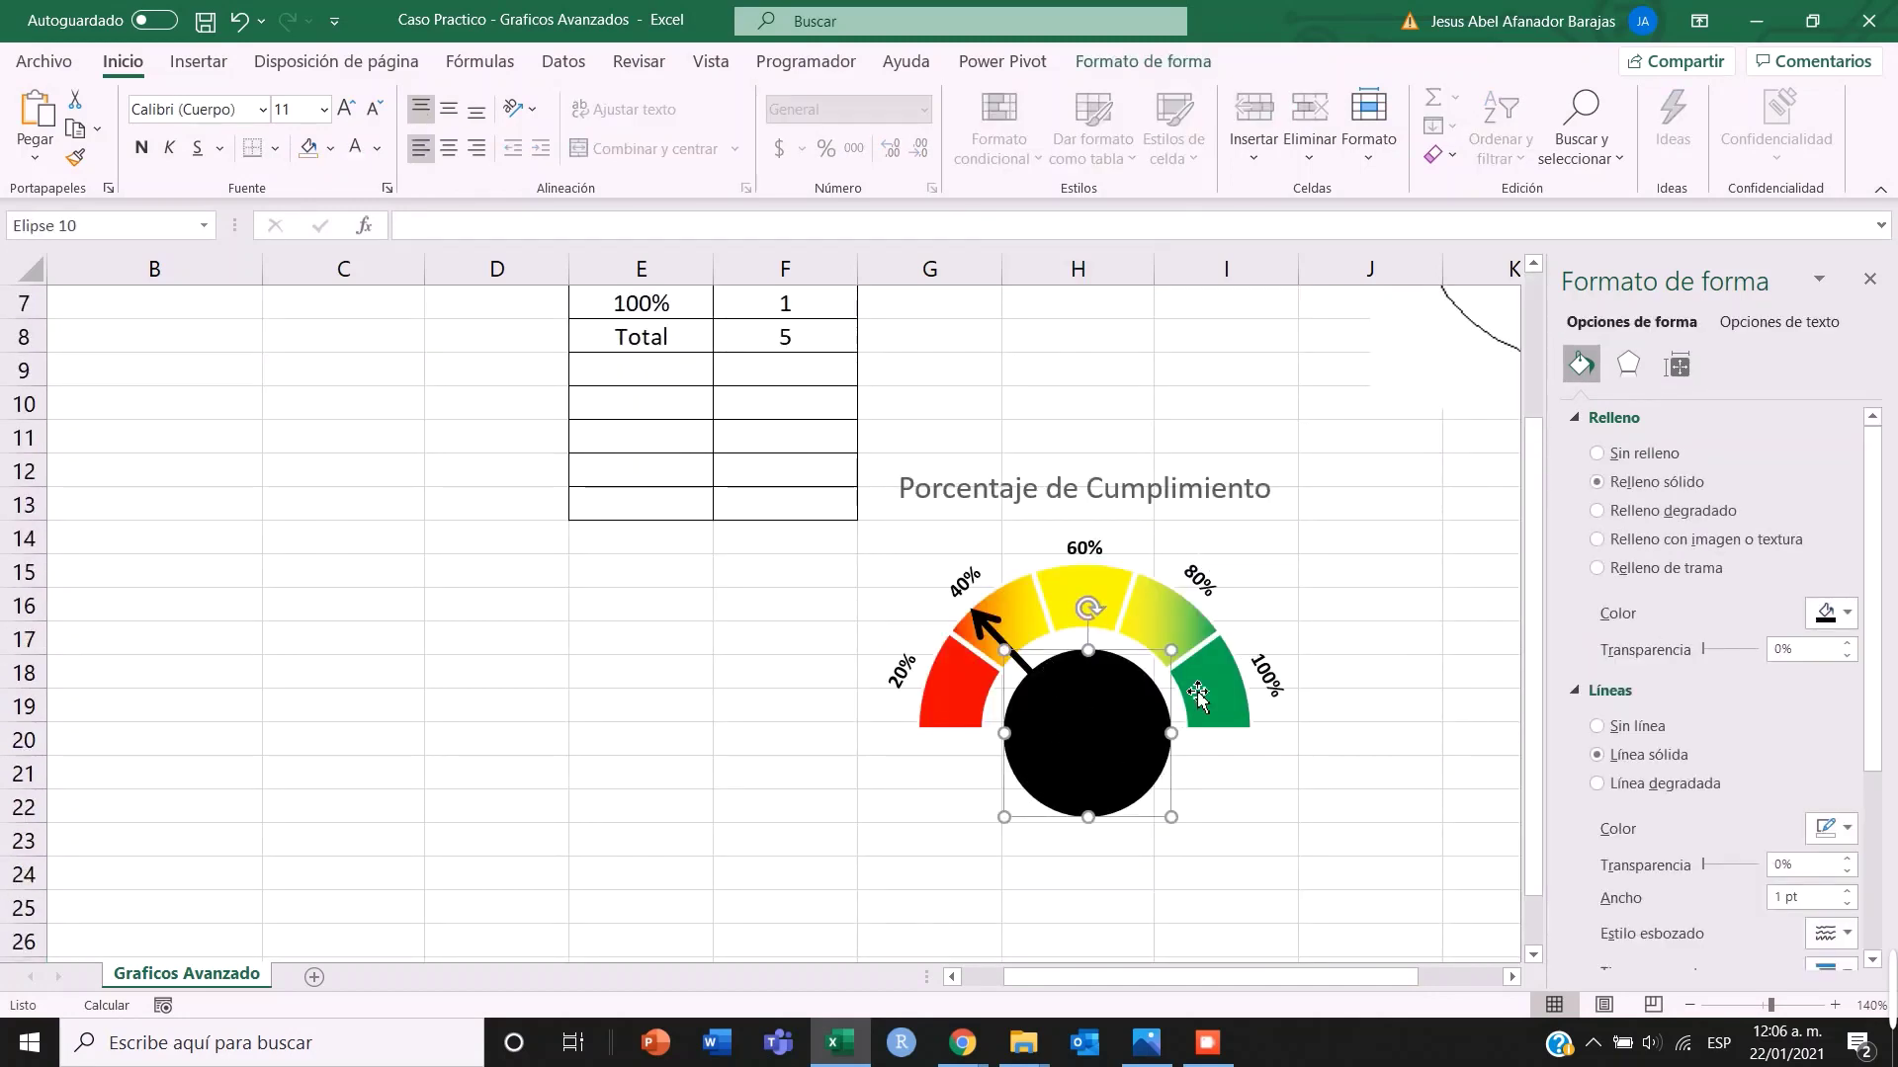
{"action": "scroll", "coordinate": [976, 650], "scroll_direction": "up", "scroll_amount": 2}
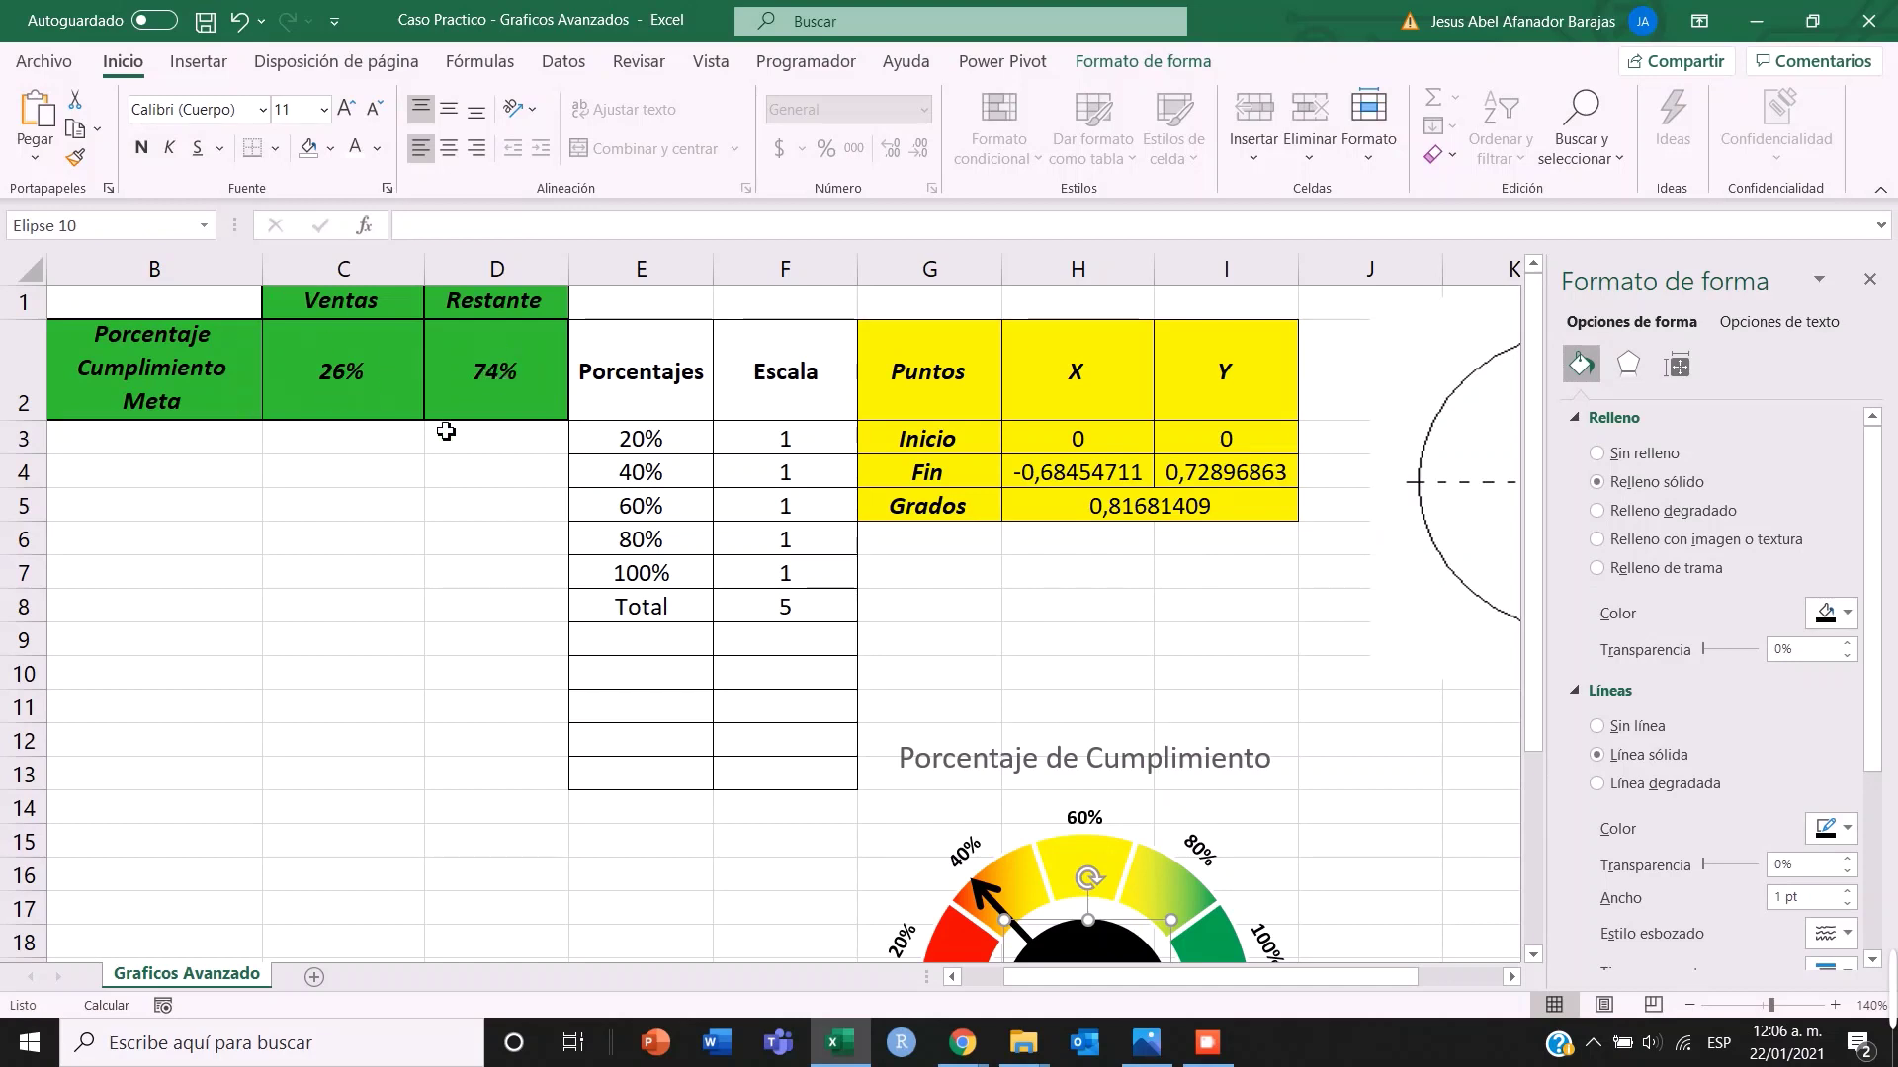
{"action": "scroll", "coordinate": [327, 433], "scroll_direction": "down", "scroll_amount": 2}
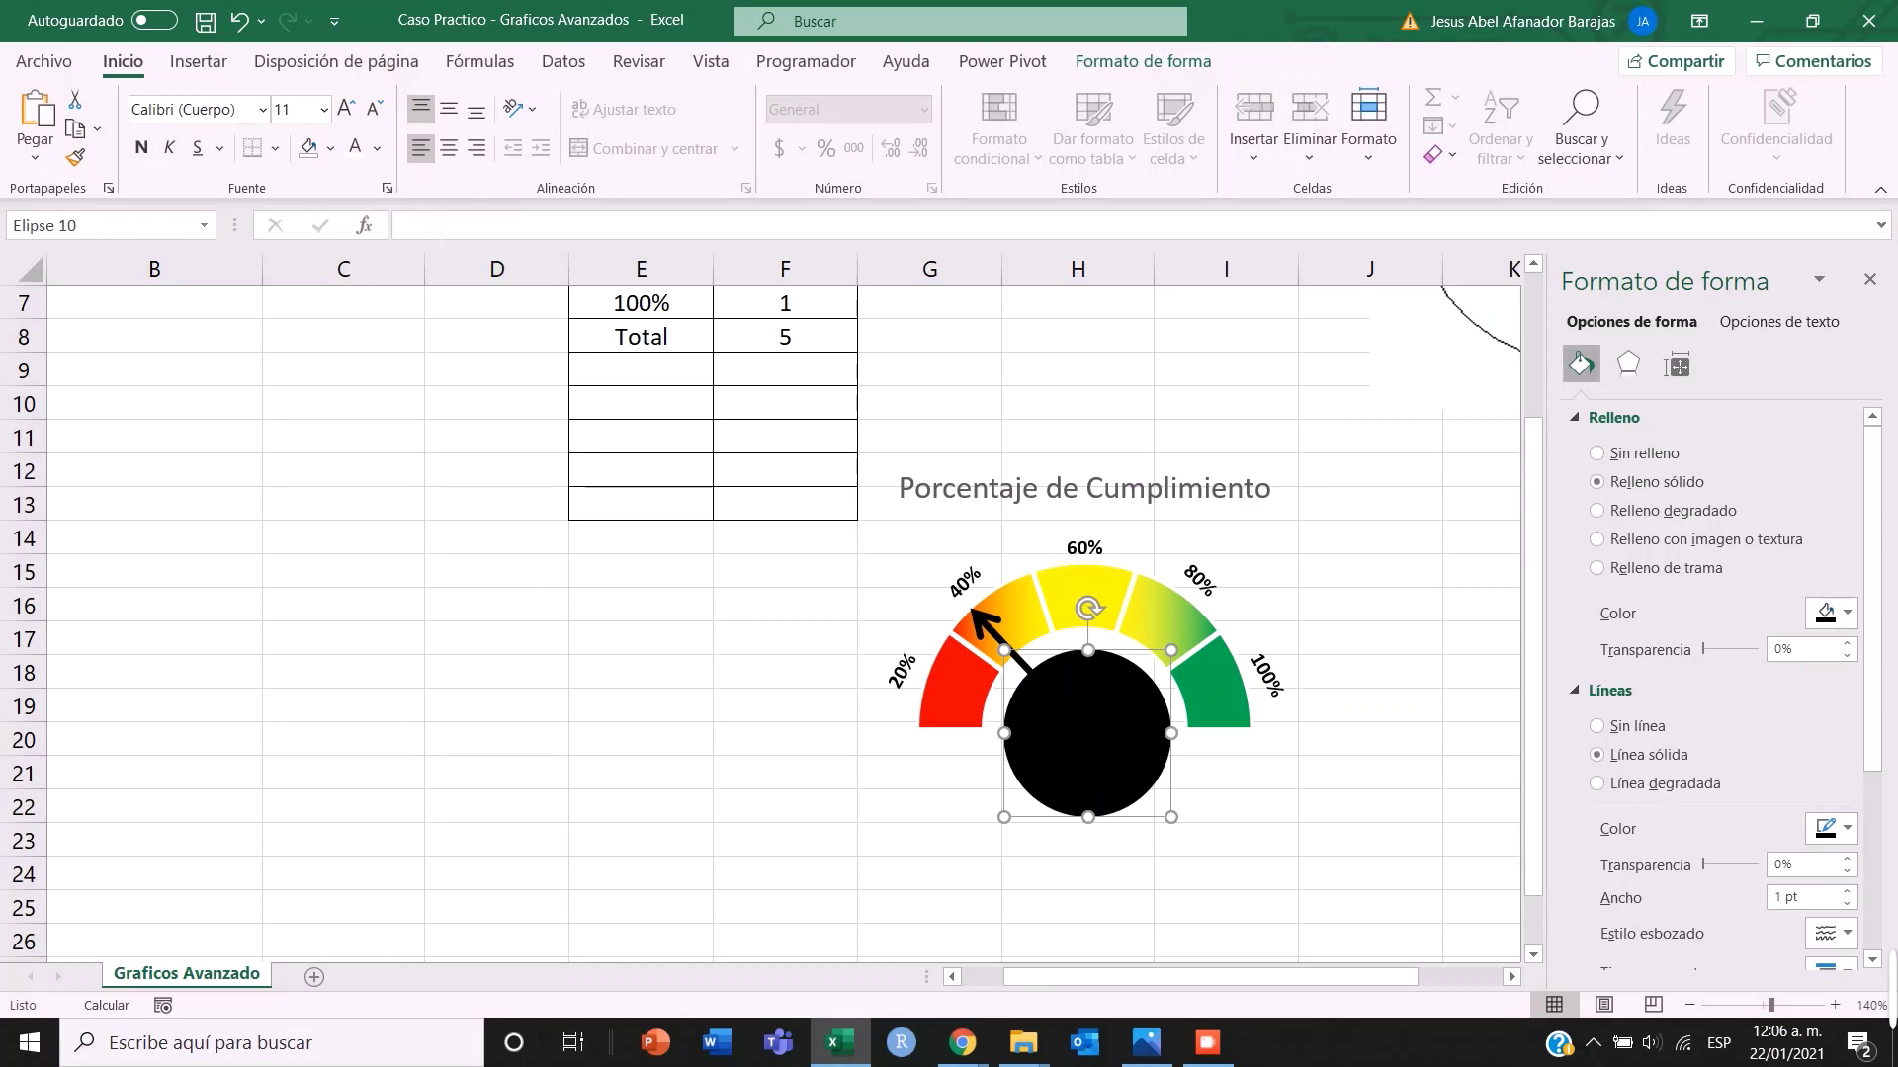
{"action": "left_click", "coordinate": [406, 227]}
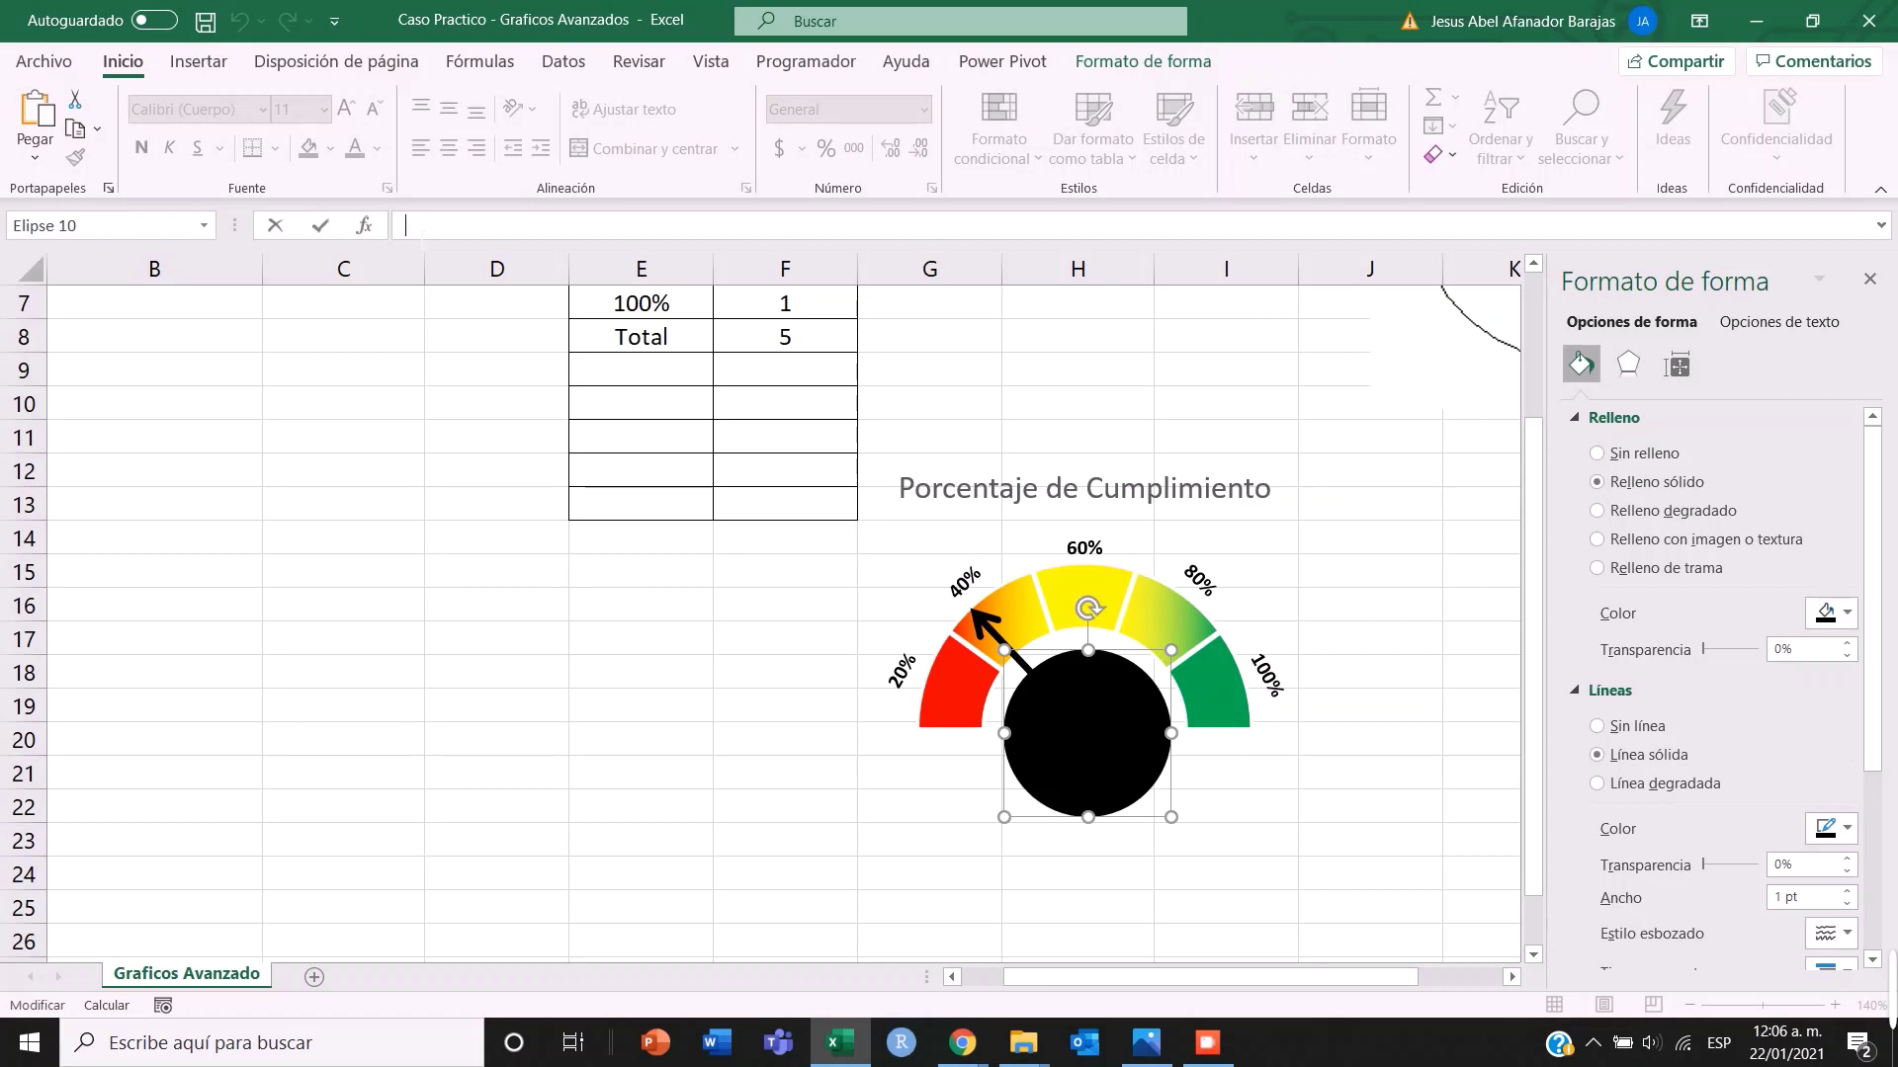
{"action": "type", "text": "="}
{"action": "scroll", "coordinate": [339, 399], "scroll_direction": "up", "scroll_amount": 2}
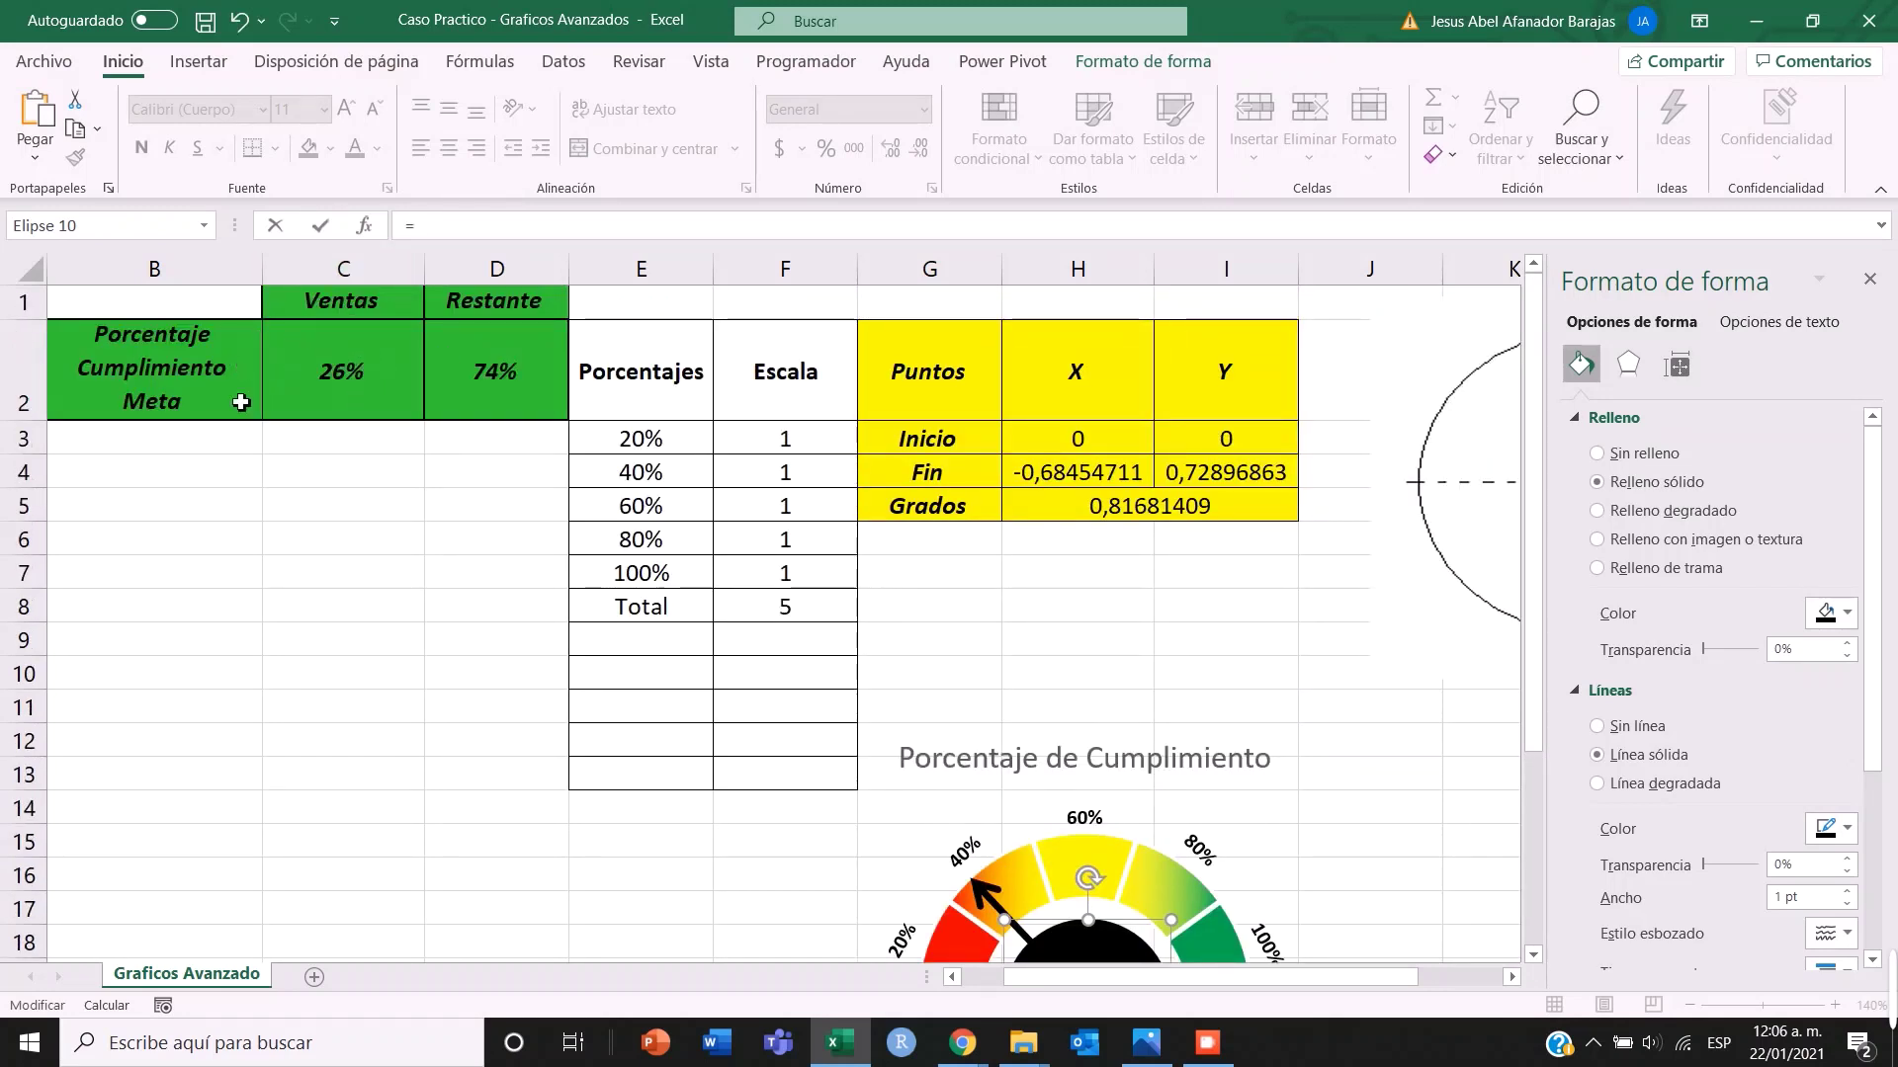
{"action": "left_click", "coordinate": [348, 380]}
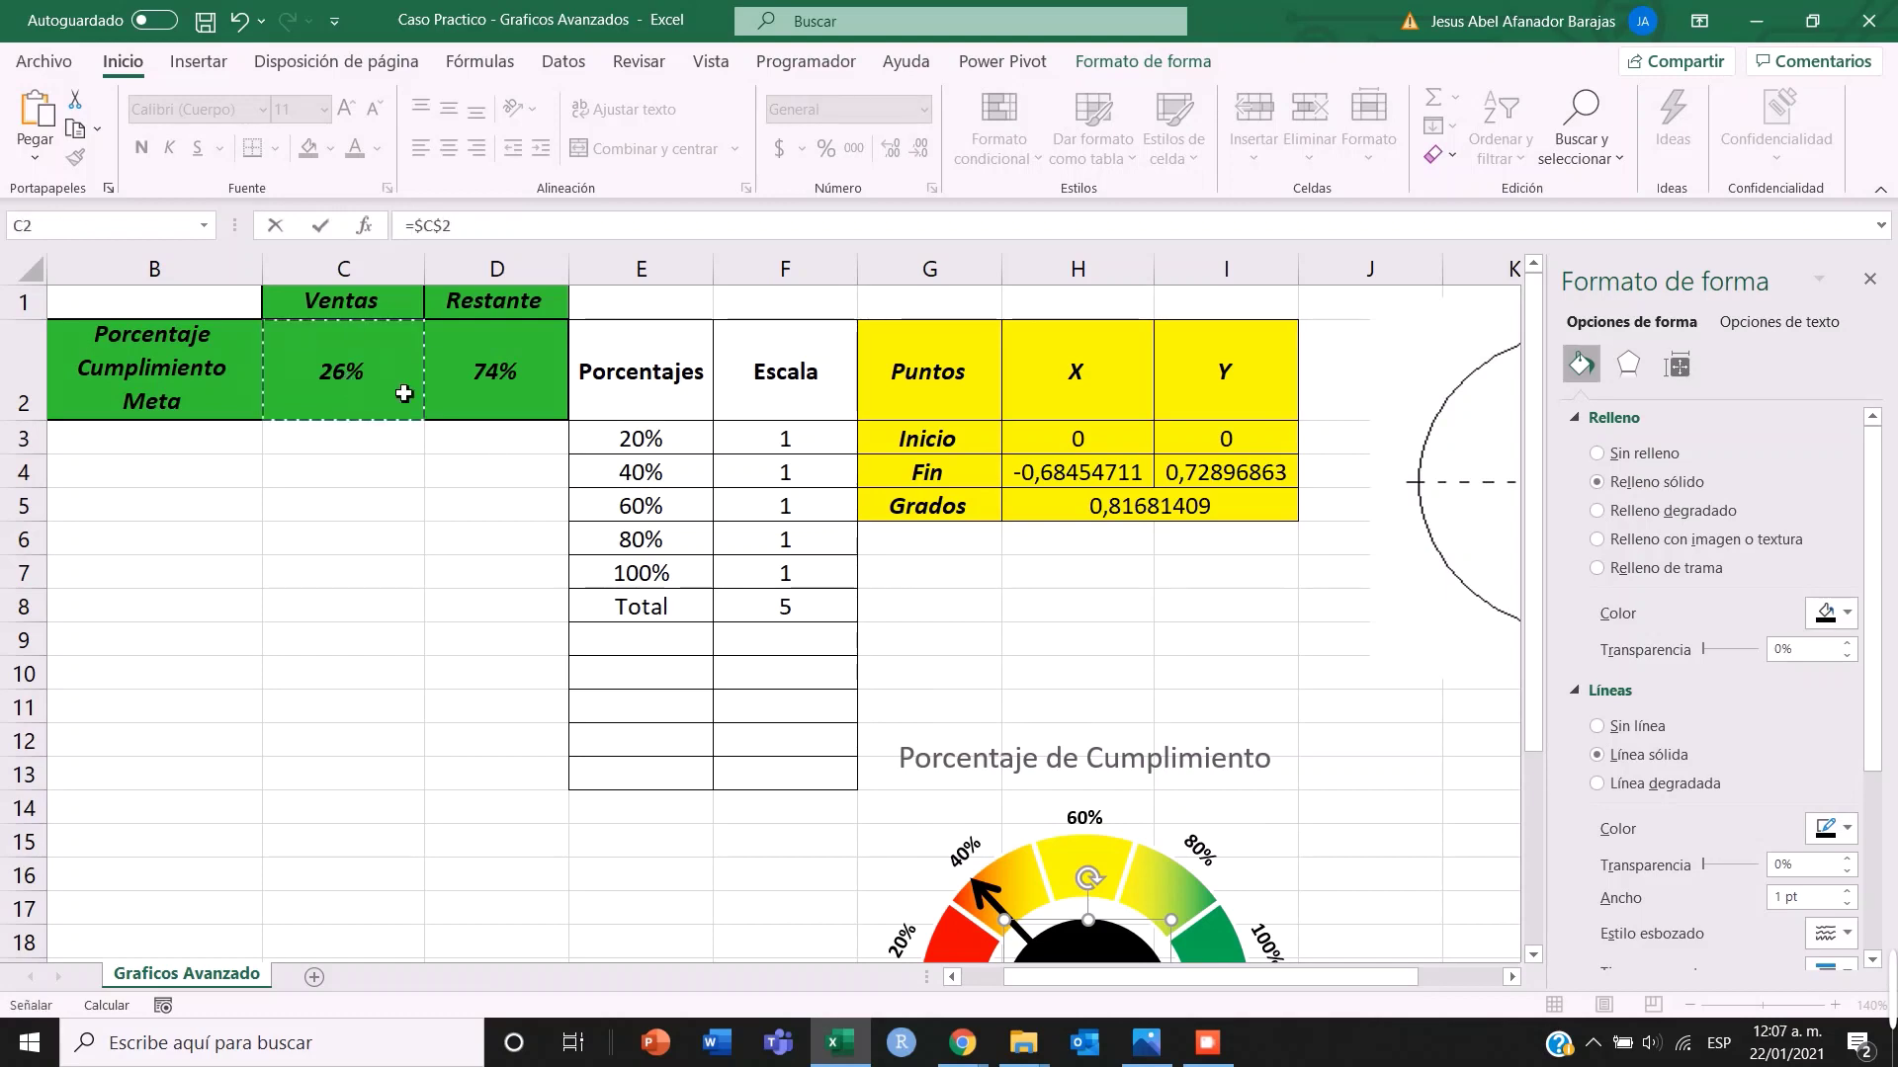
{"action": "scroll", "coordinate": [825, 643], "scroll_direction": "down", "scroll_amount": 1}
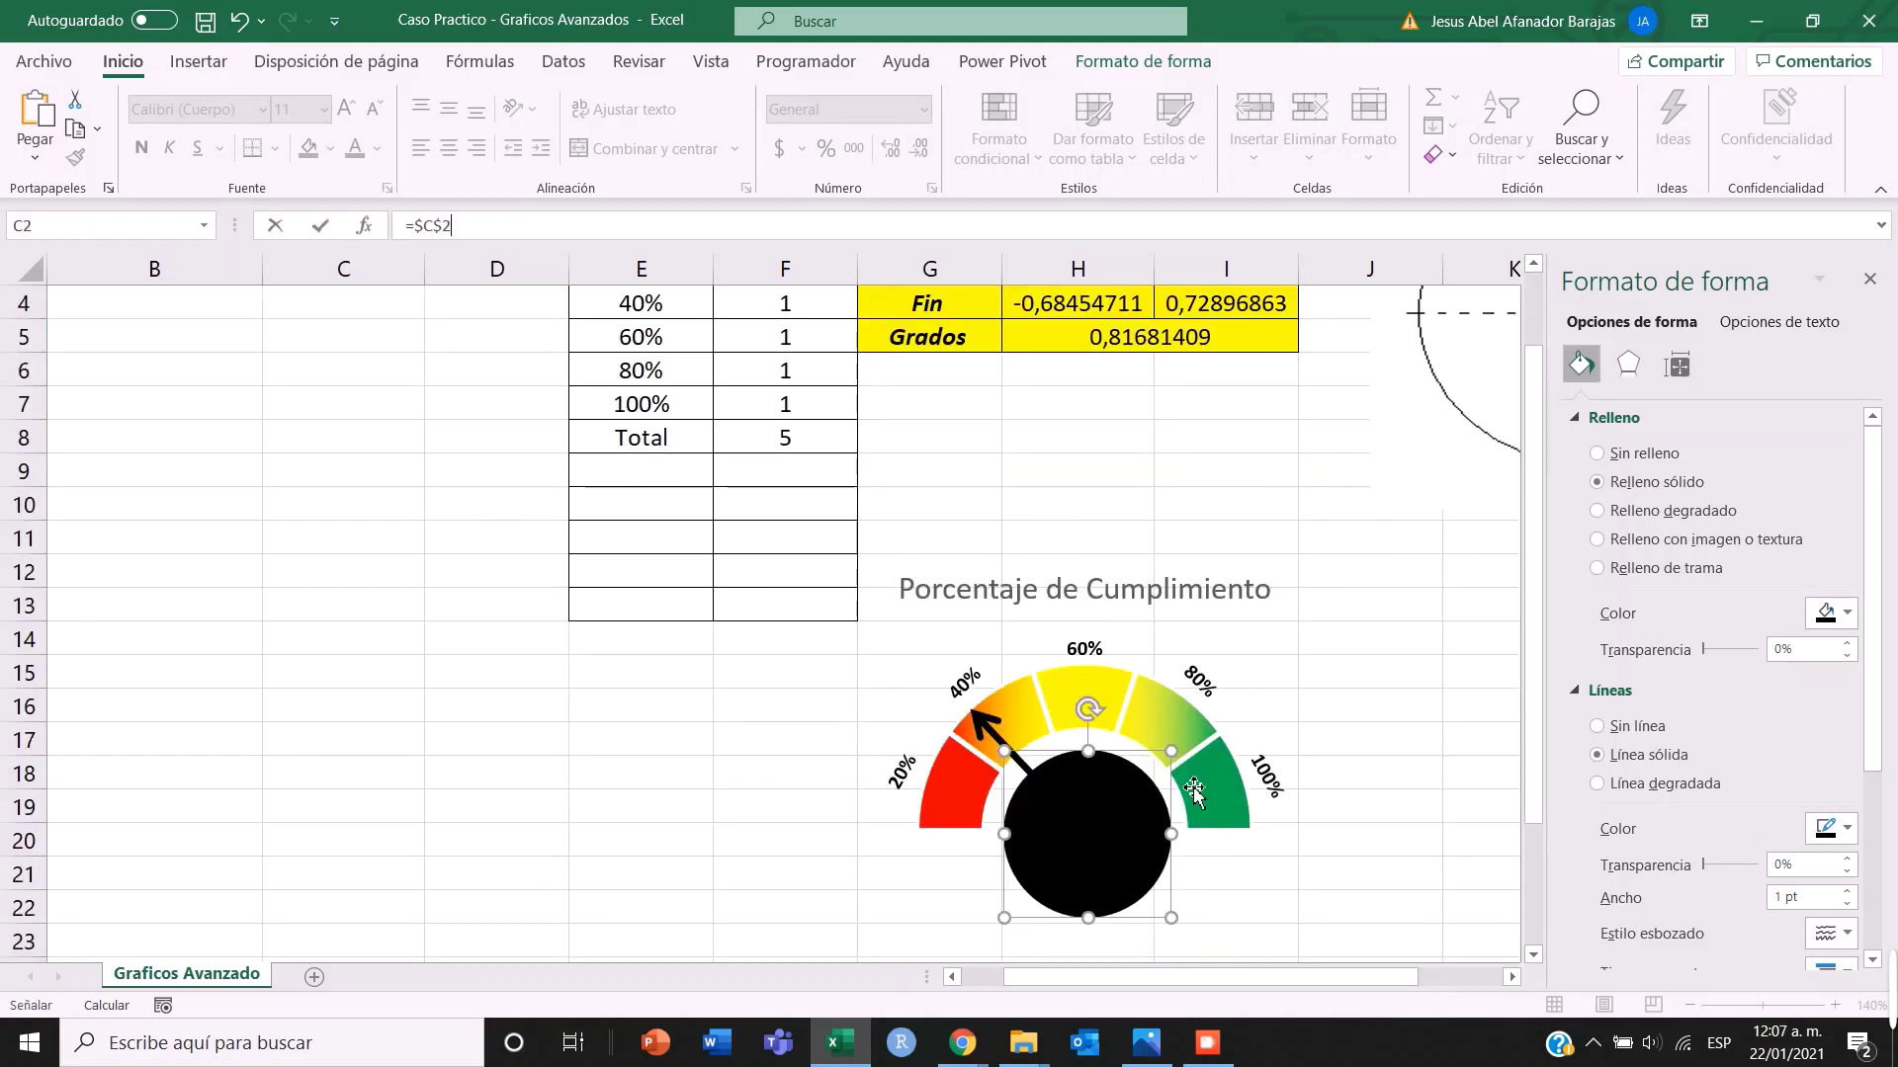
{"action": "scroll", "coordinate": [297, 583], "scroll_direction": "up", "scroll_amount": 1}
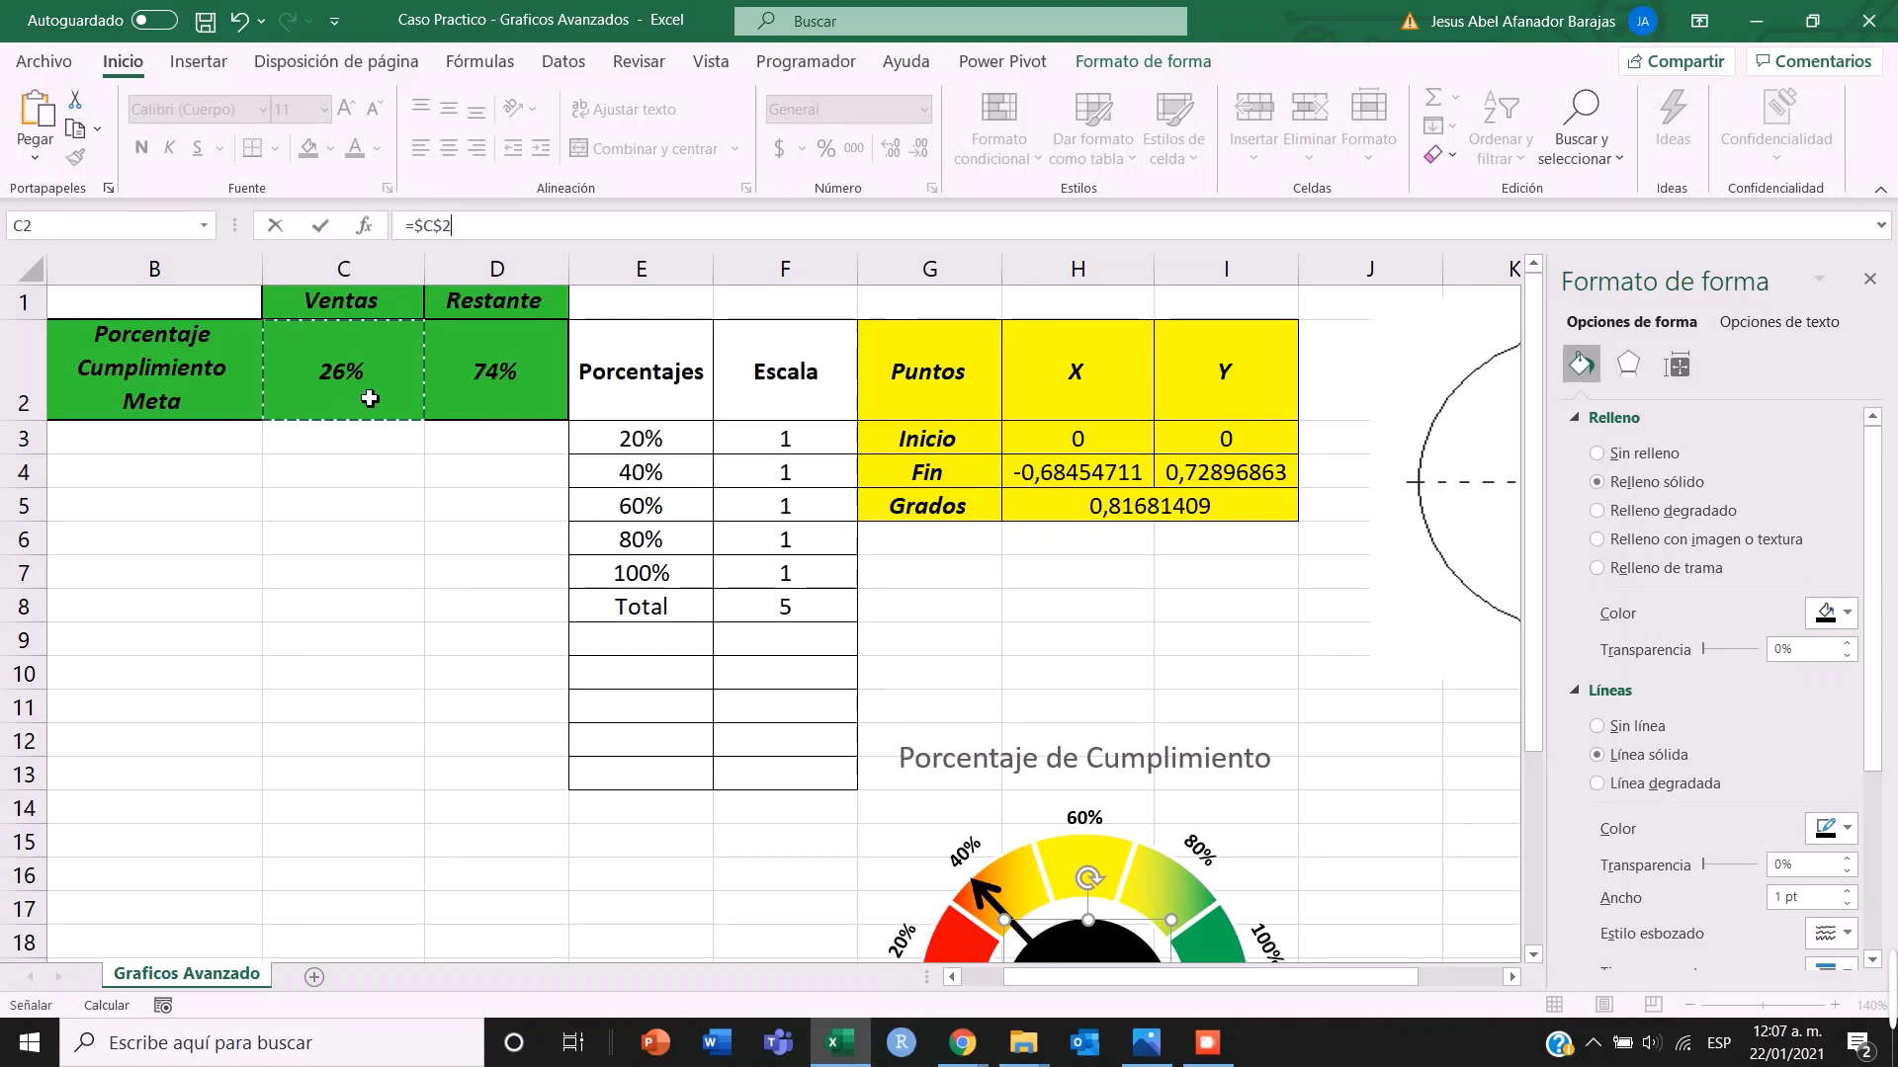
{"action": "key", "text": "Return"}
{"action": "scroll", "coordinate": [512, 454], "scroll_direction": "down", "scroll_amount": 2}
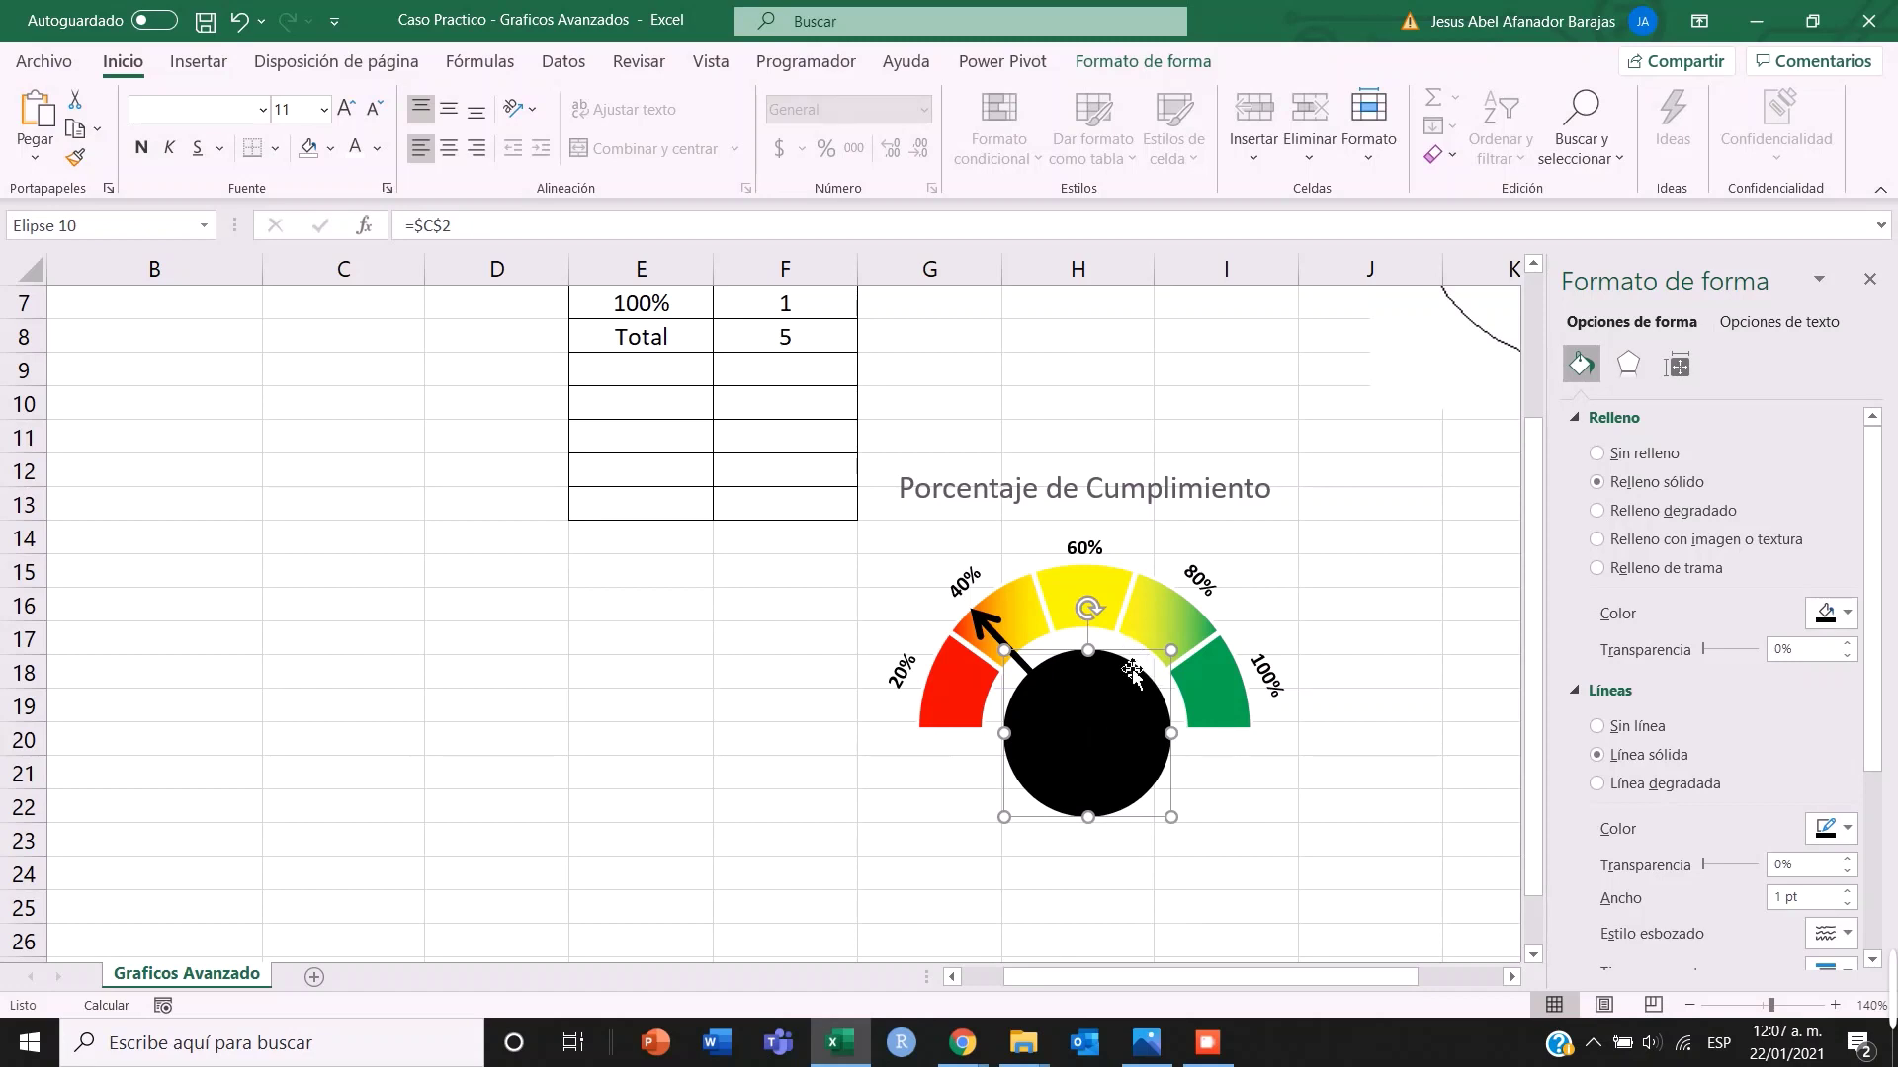
- Recolour the circle's linked percentage text in white and reselect the circle
{"action": "left_click", "coordinate": [378, 148]}
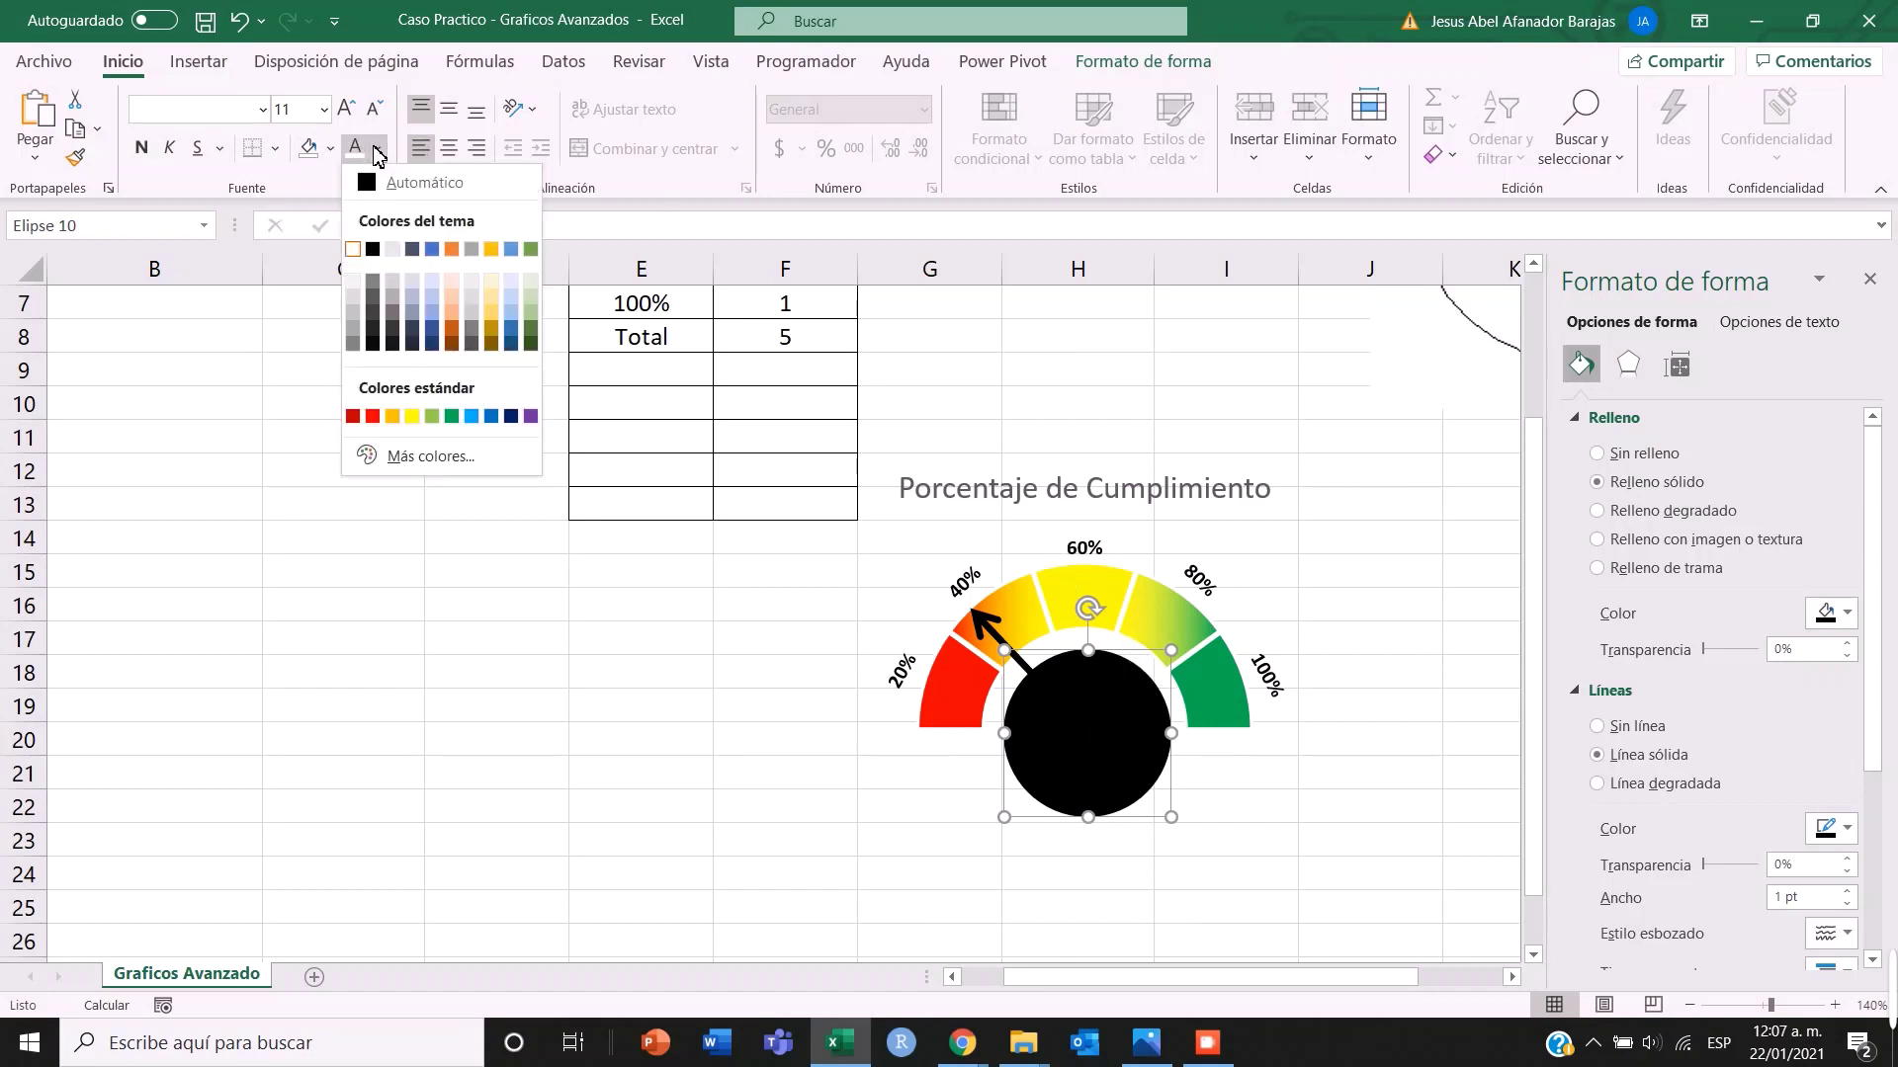
{"action": "left_click", "coordinate": [355, 249]}
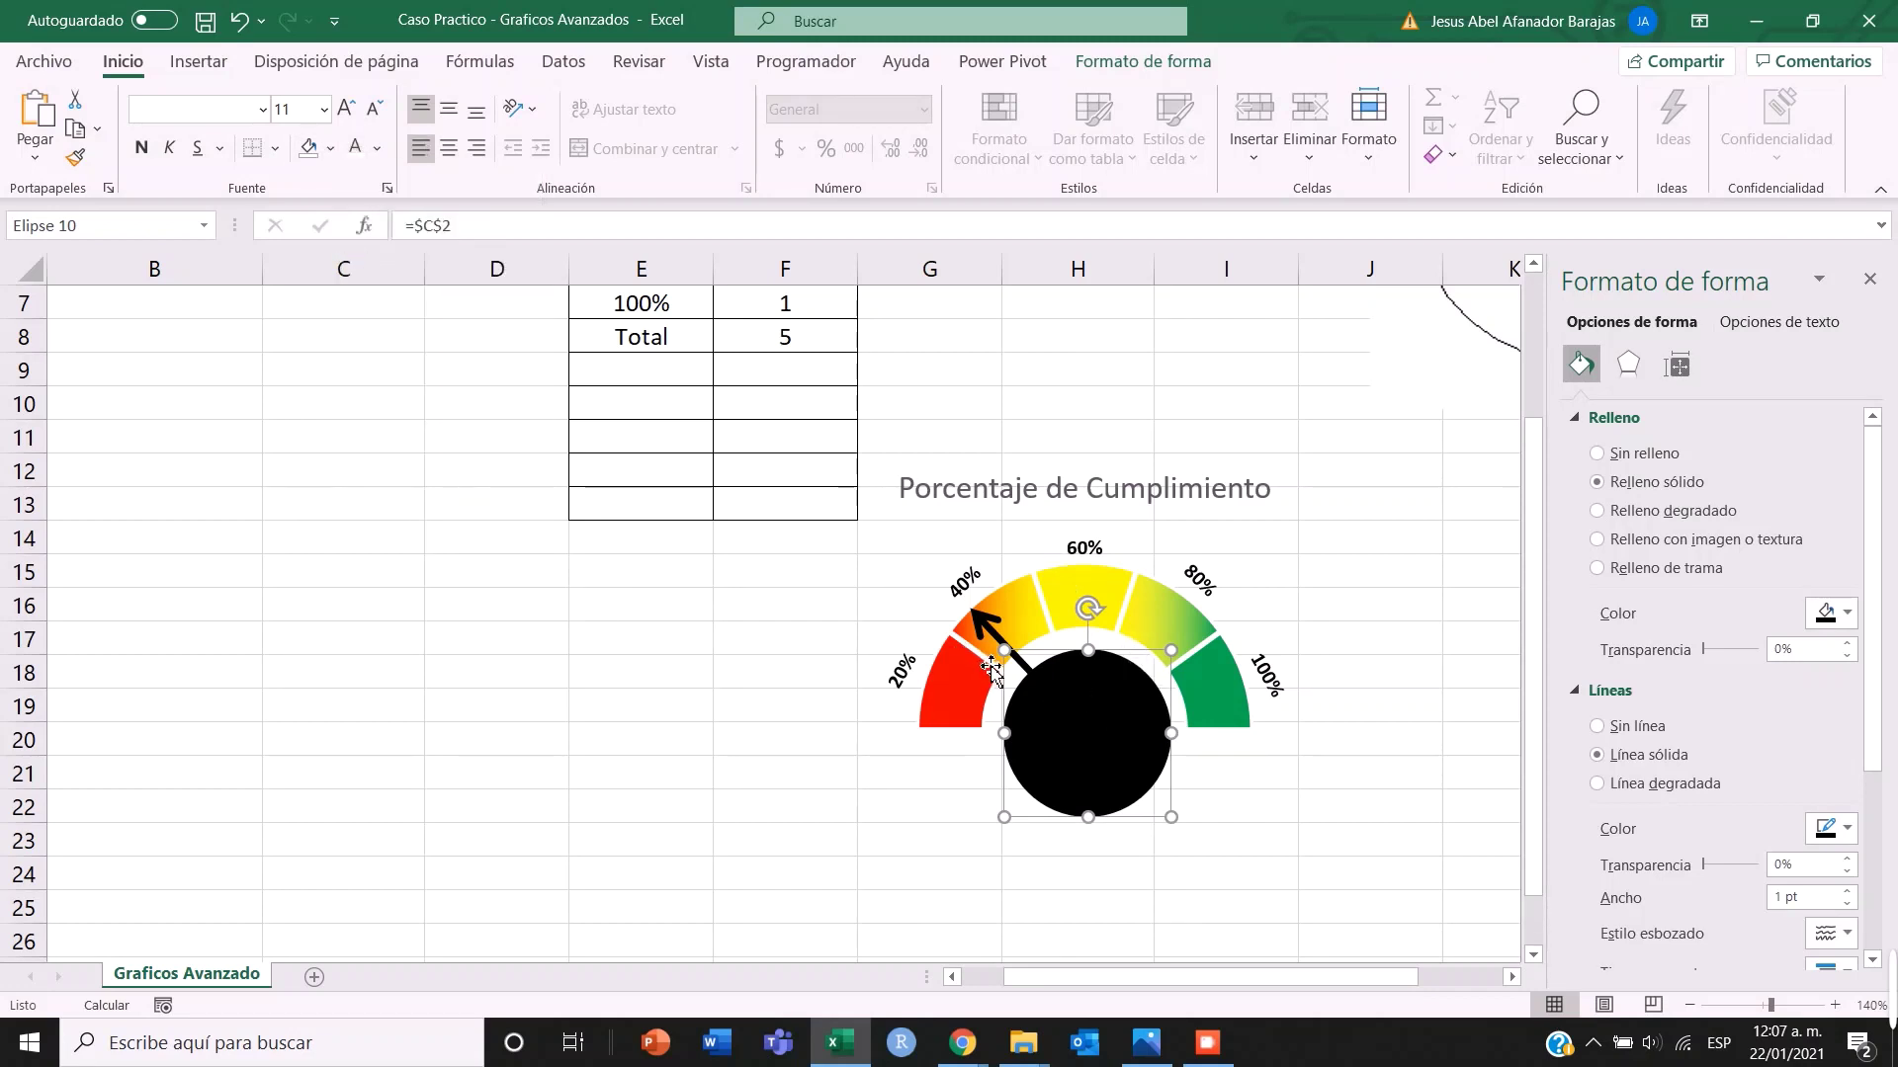
{"action": "left_click", "coordinate": [377, 153]}
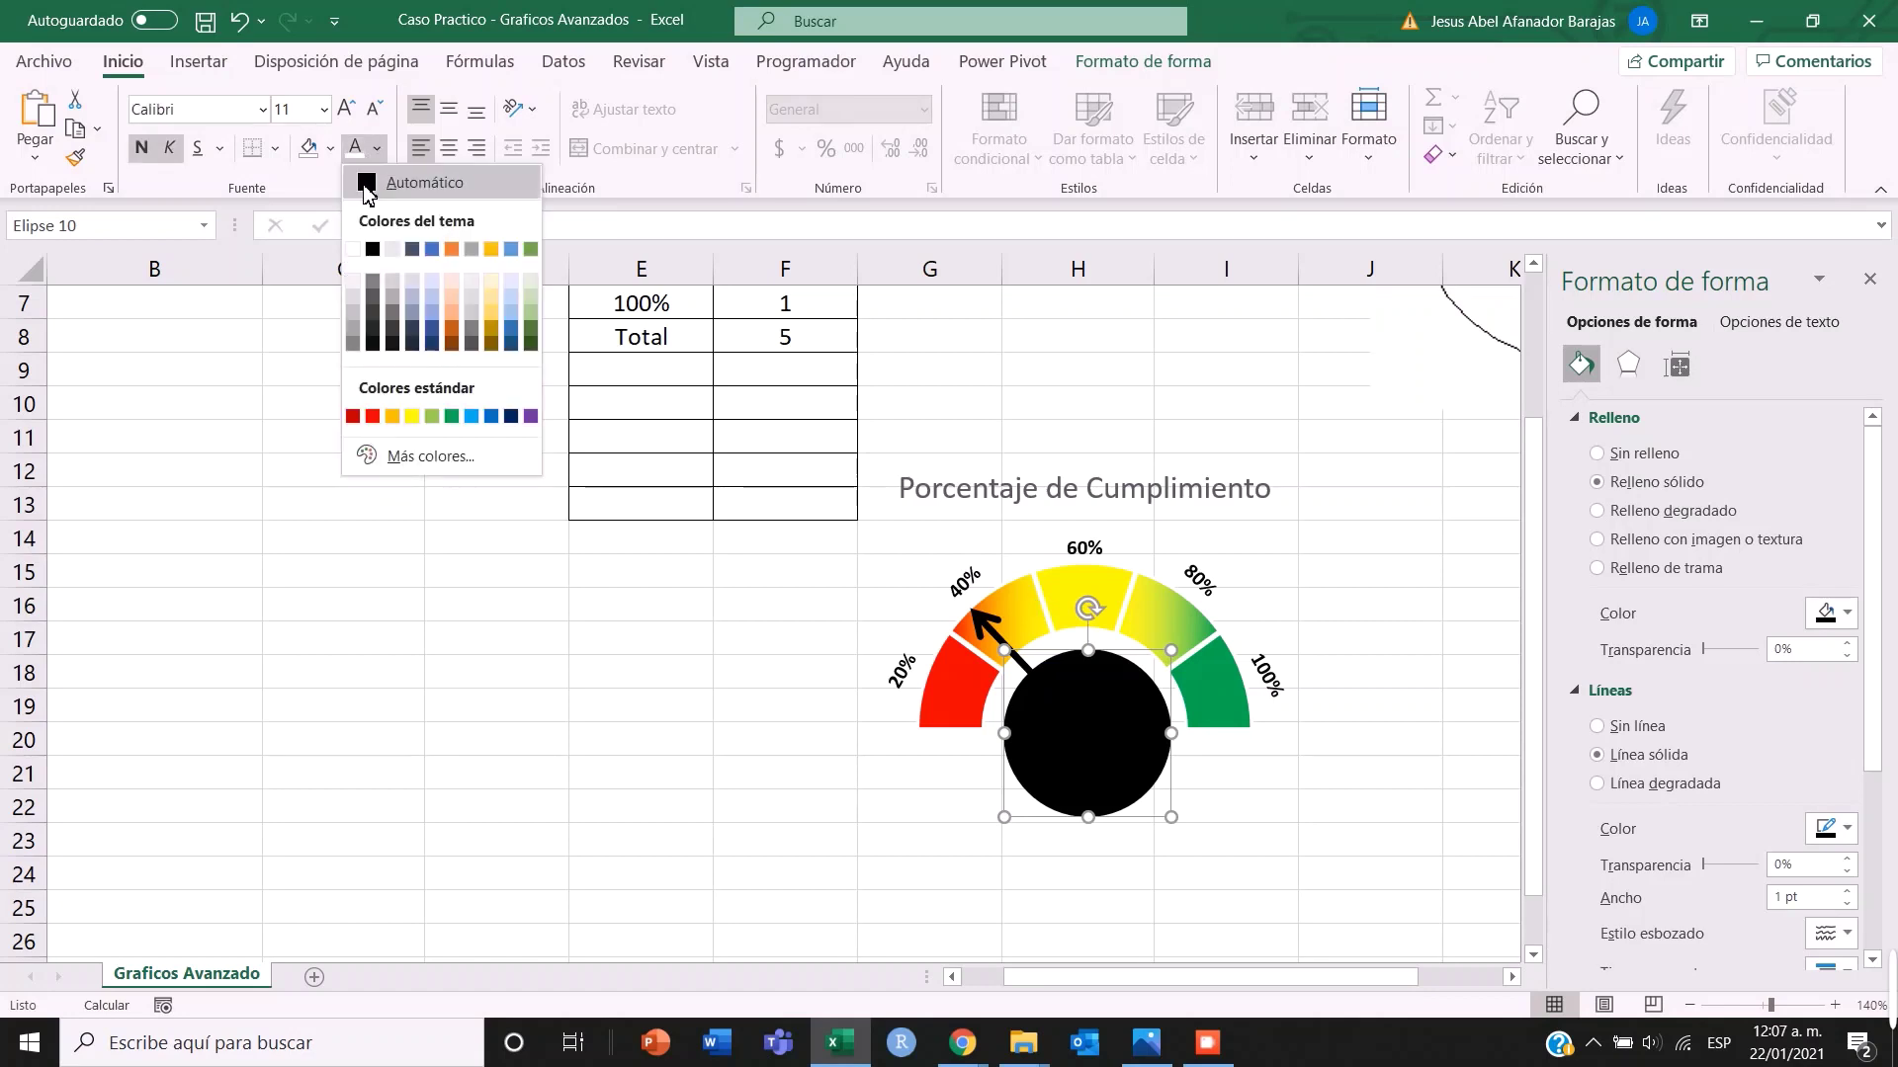
{"action": "left_click", "coordinate": [355, 249]}
{"action": "left_click", "coordinate": [741, 793]}
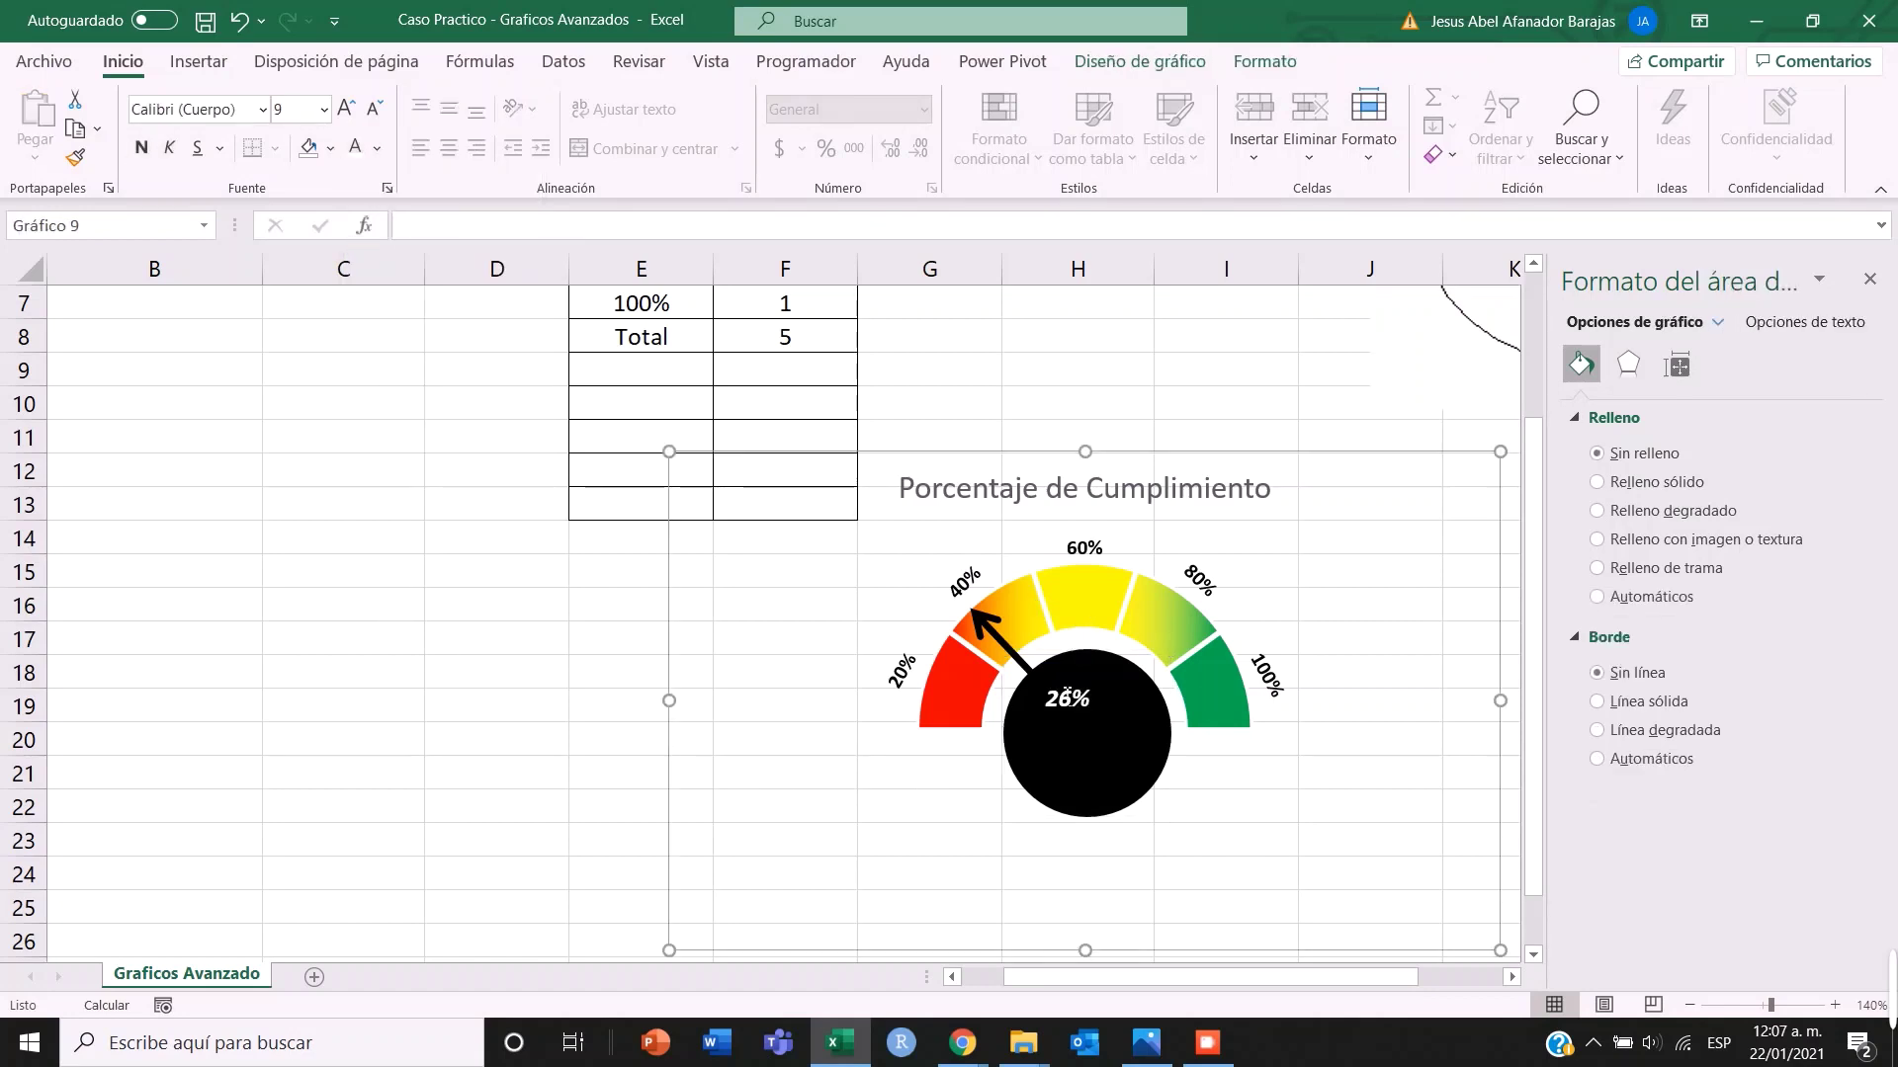
{"action": "left_click", "coordinate": [1124, 740]}
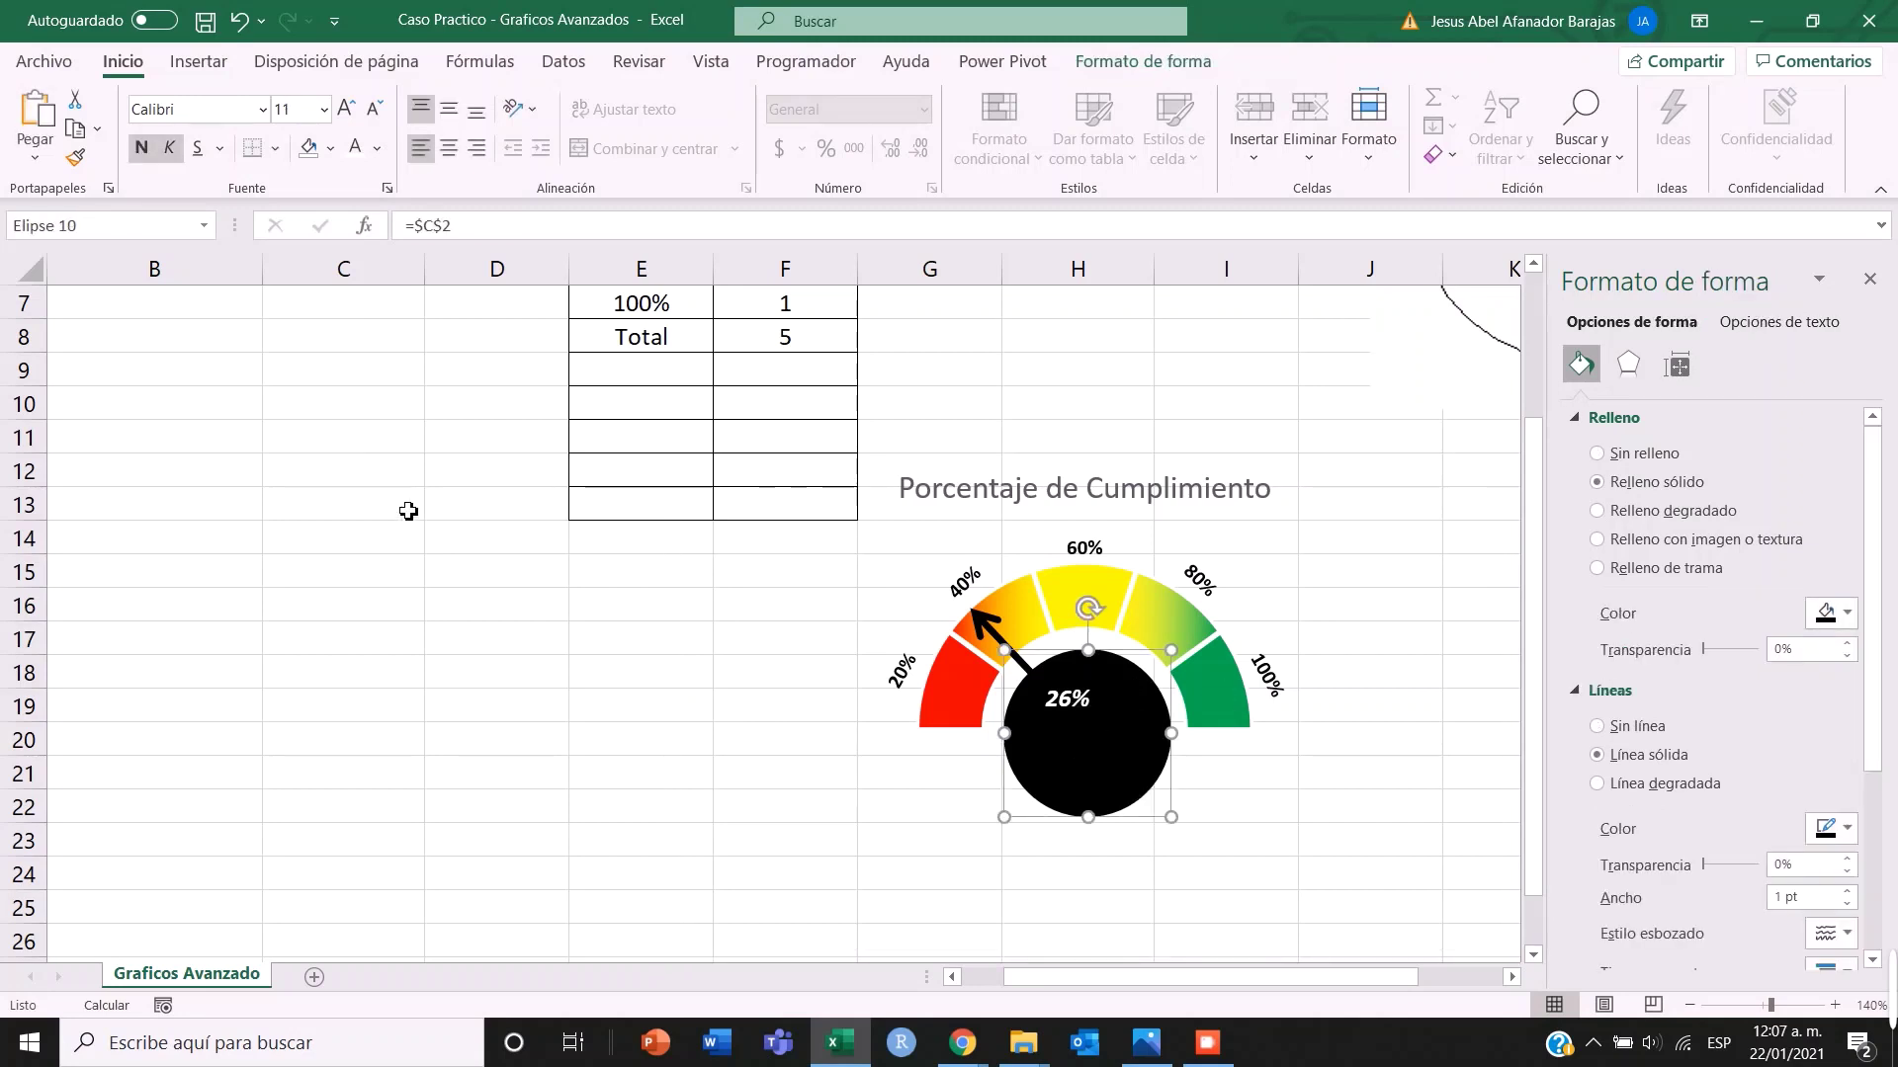
- Centre the linked percentage text horizontally and vertically inside the black circle
{"action": "scroll", "coordinate": [603, 537], "scroll_direction": "up", "scroll_amount": 1}
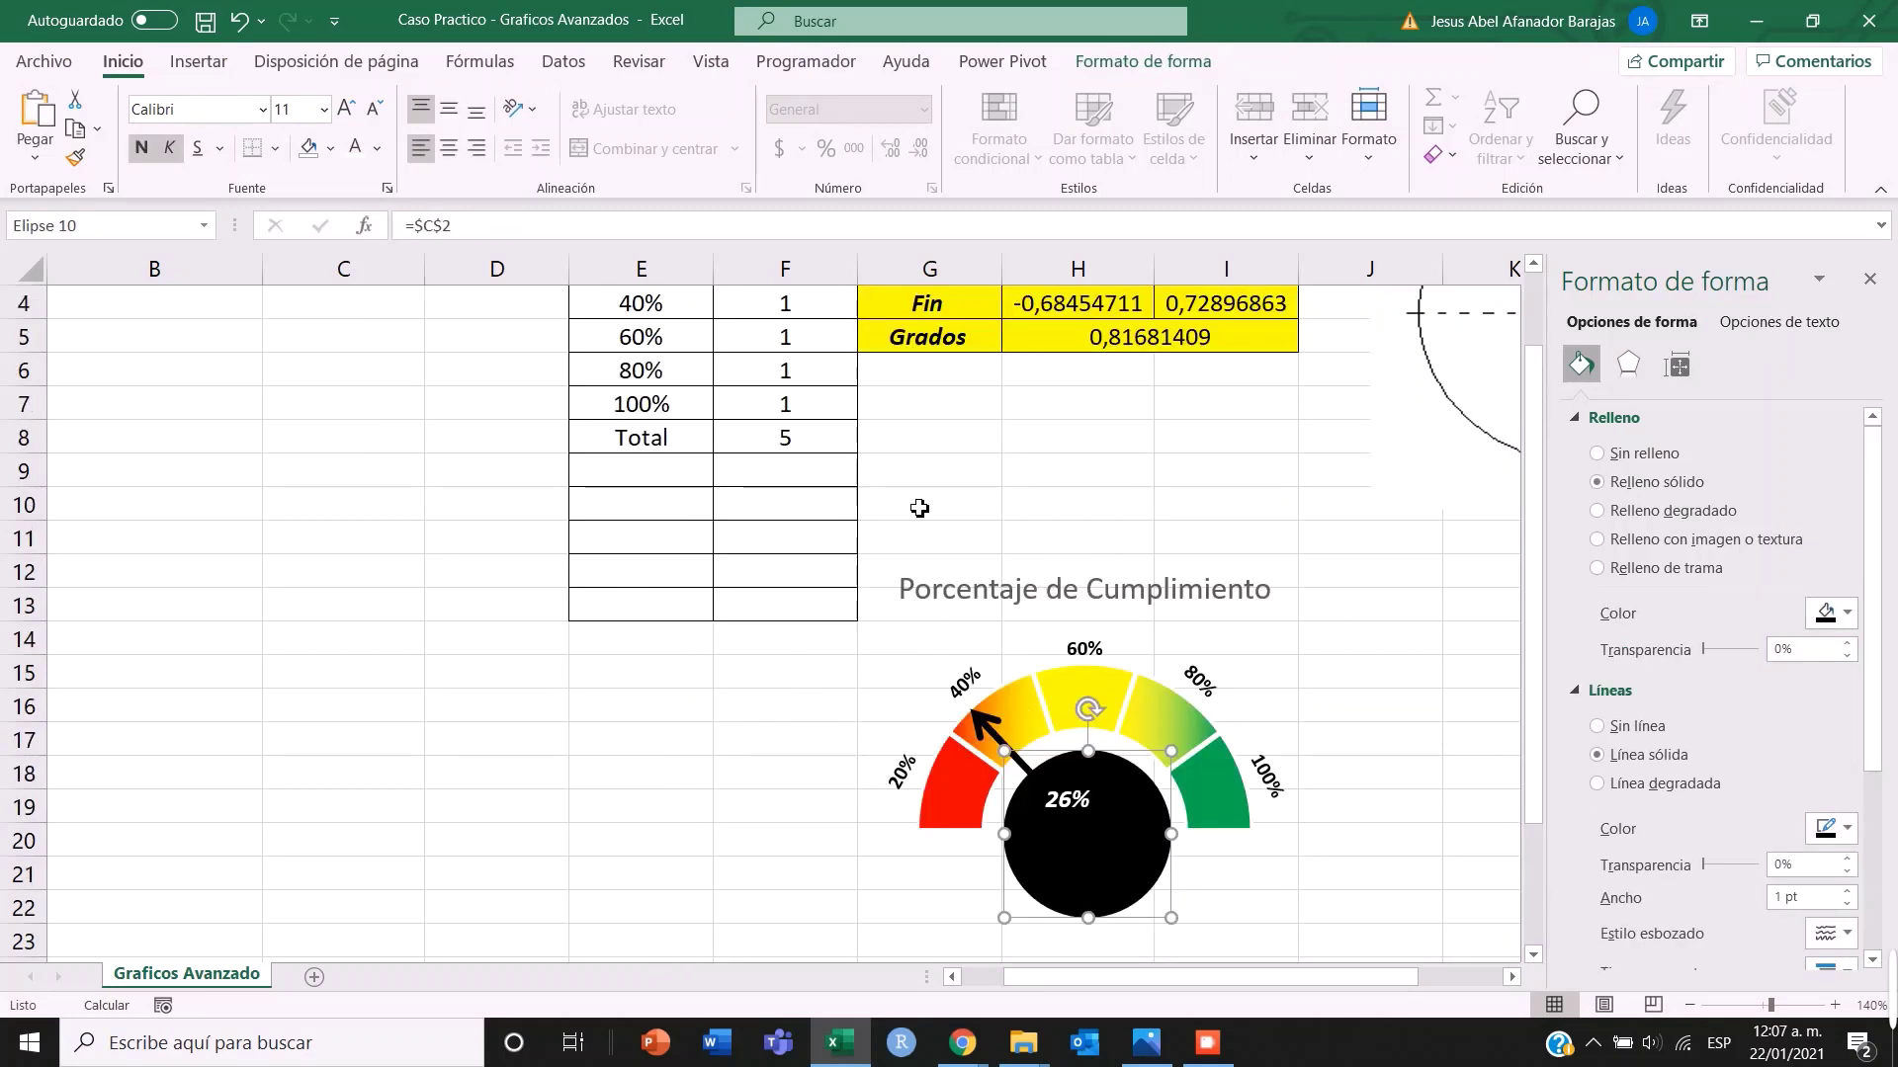
{"action": "left_click", "coordinate": [449, 148]}
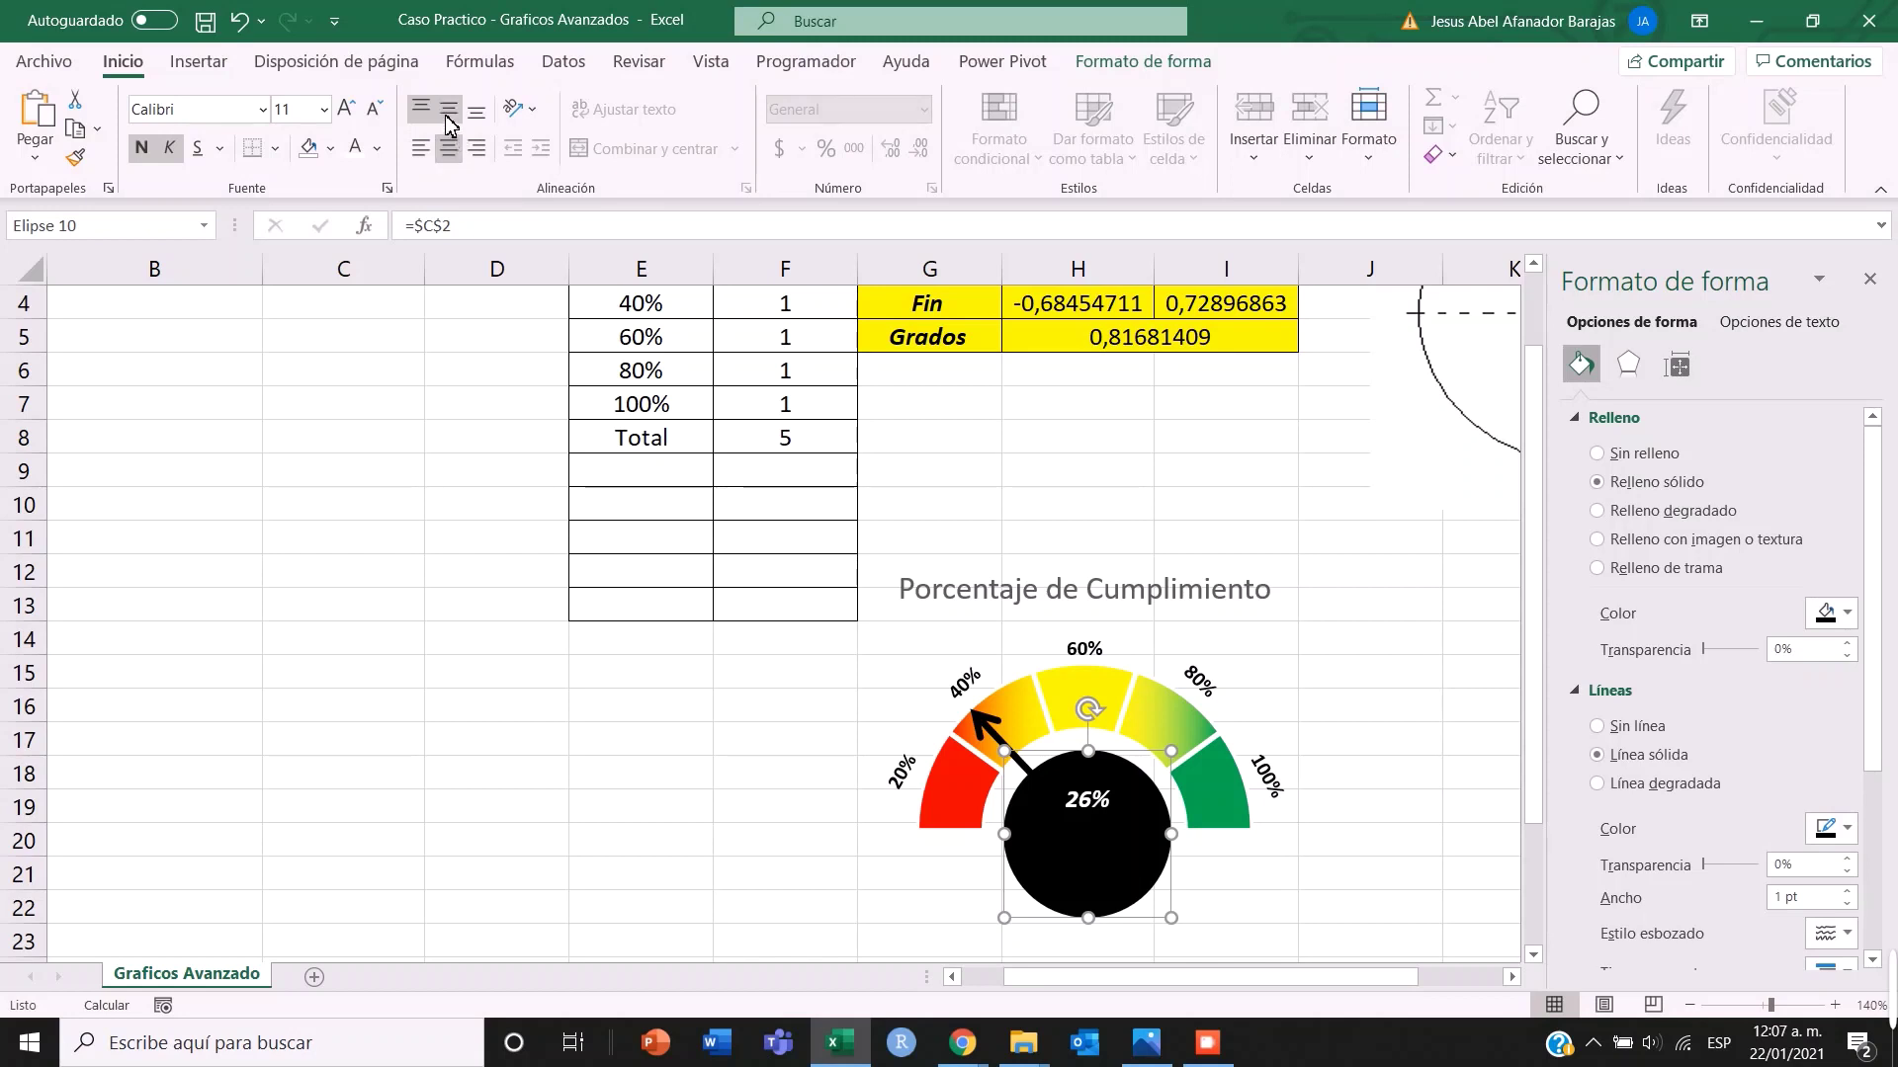
{"action": "left_click", "coordinate": [448, 111]}
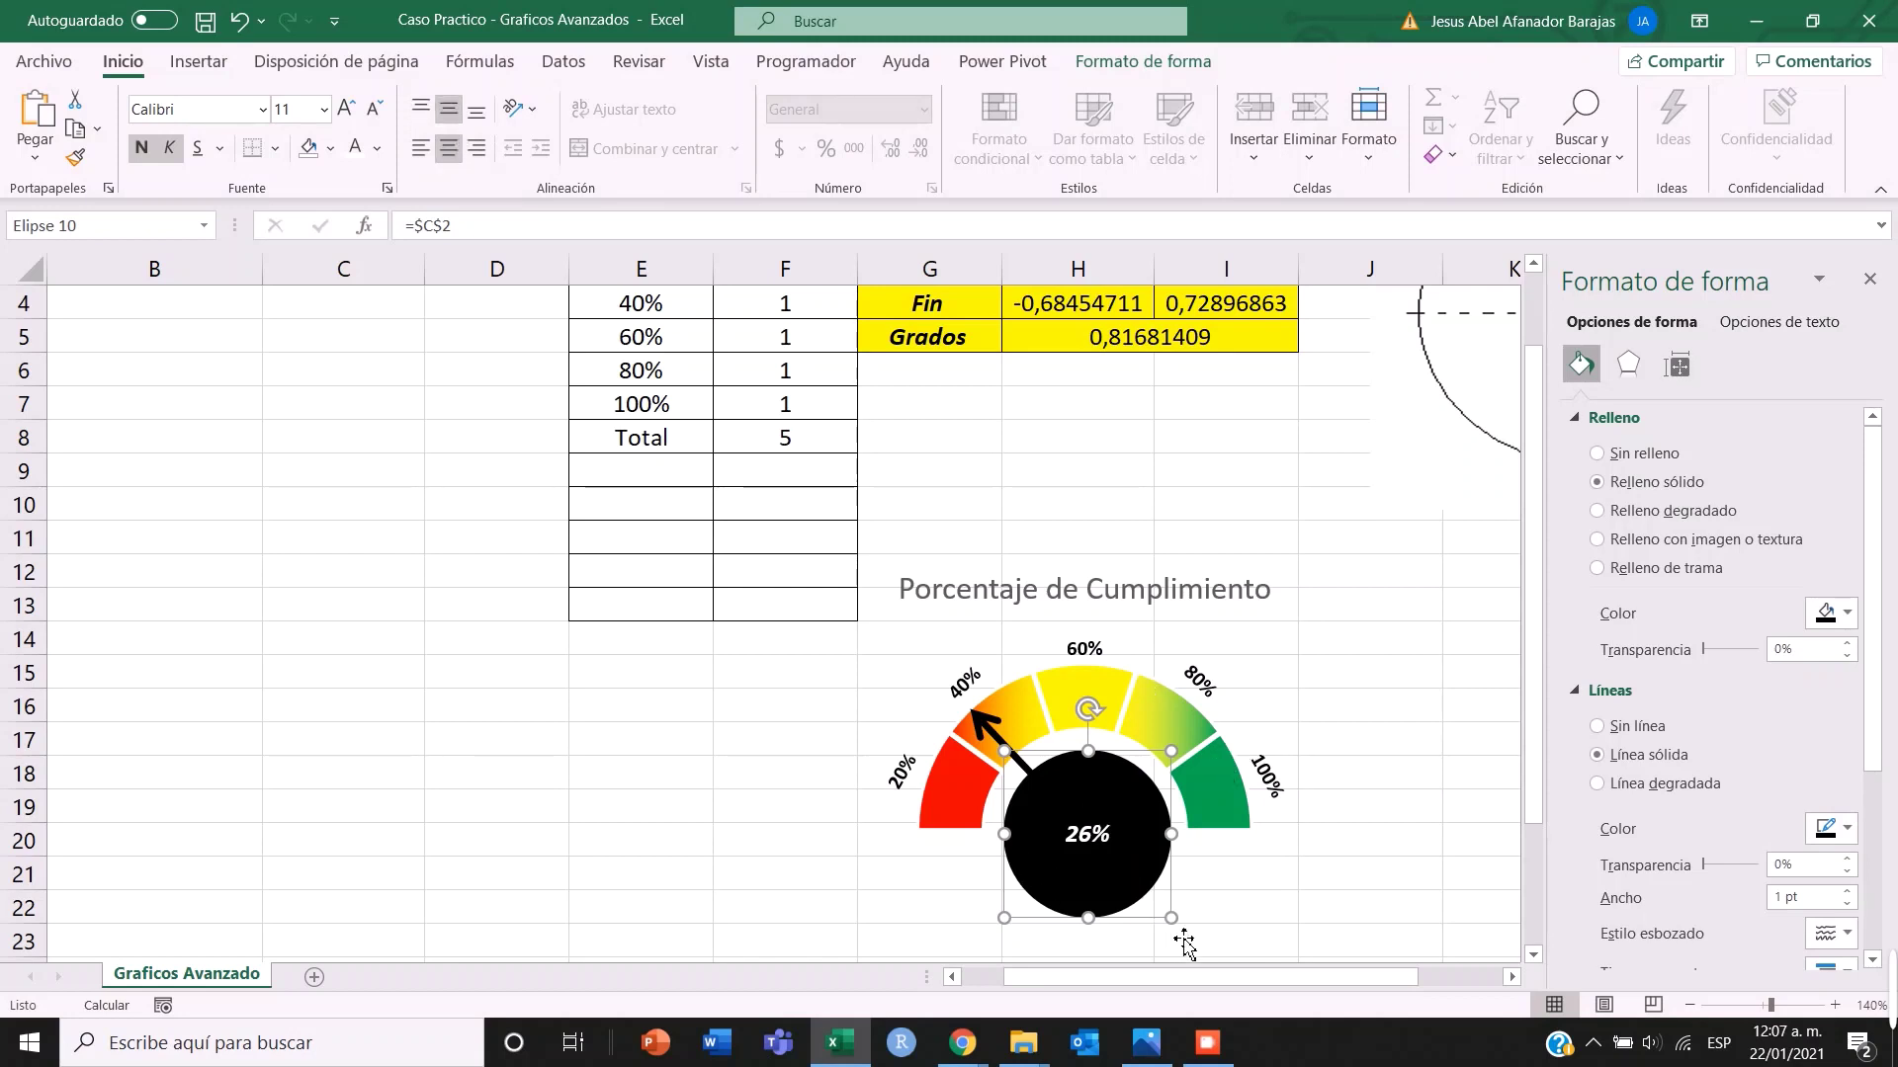
- Shrink the black circle over the needle's base and enlarge its percentage text to 14 pt
{"action": "left_click_drag", "start_coordinate": [1171, 918], "coordinate": [1150, 856]}
{"action": "left_click", "coordinate": [352, 110]}
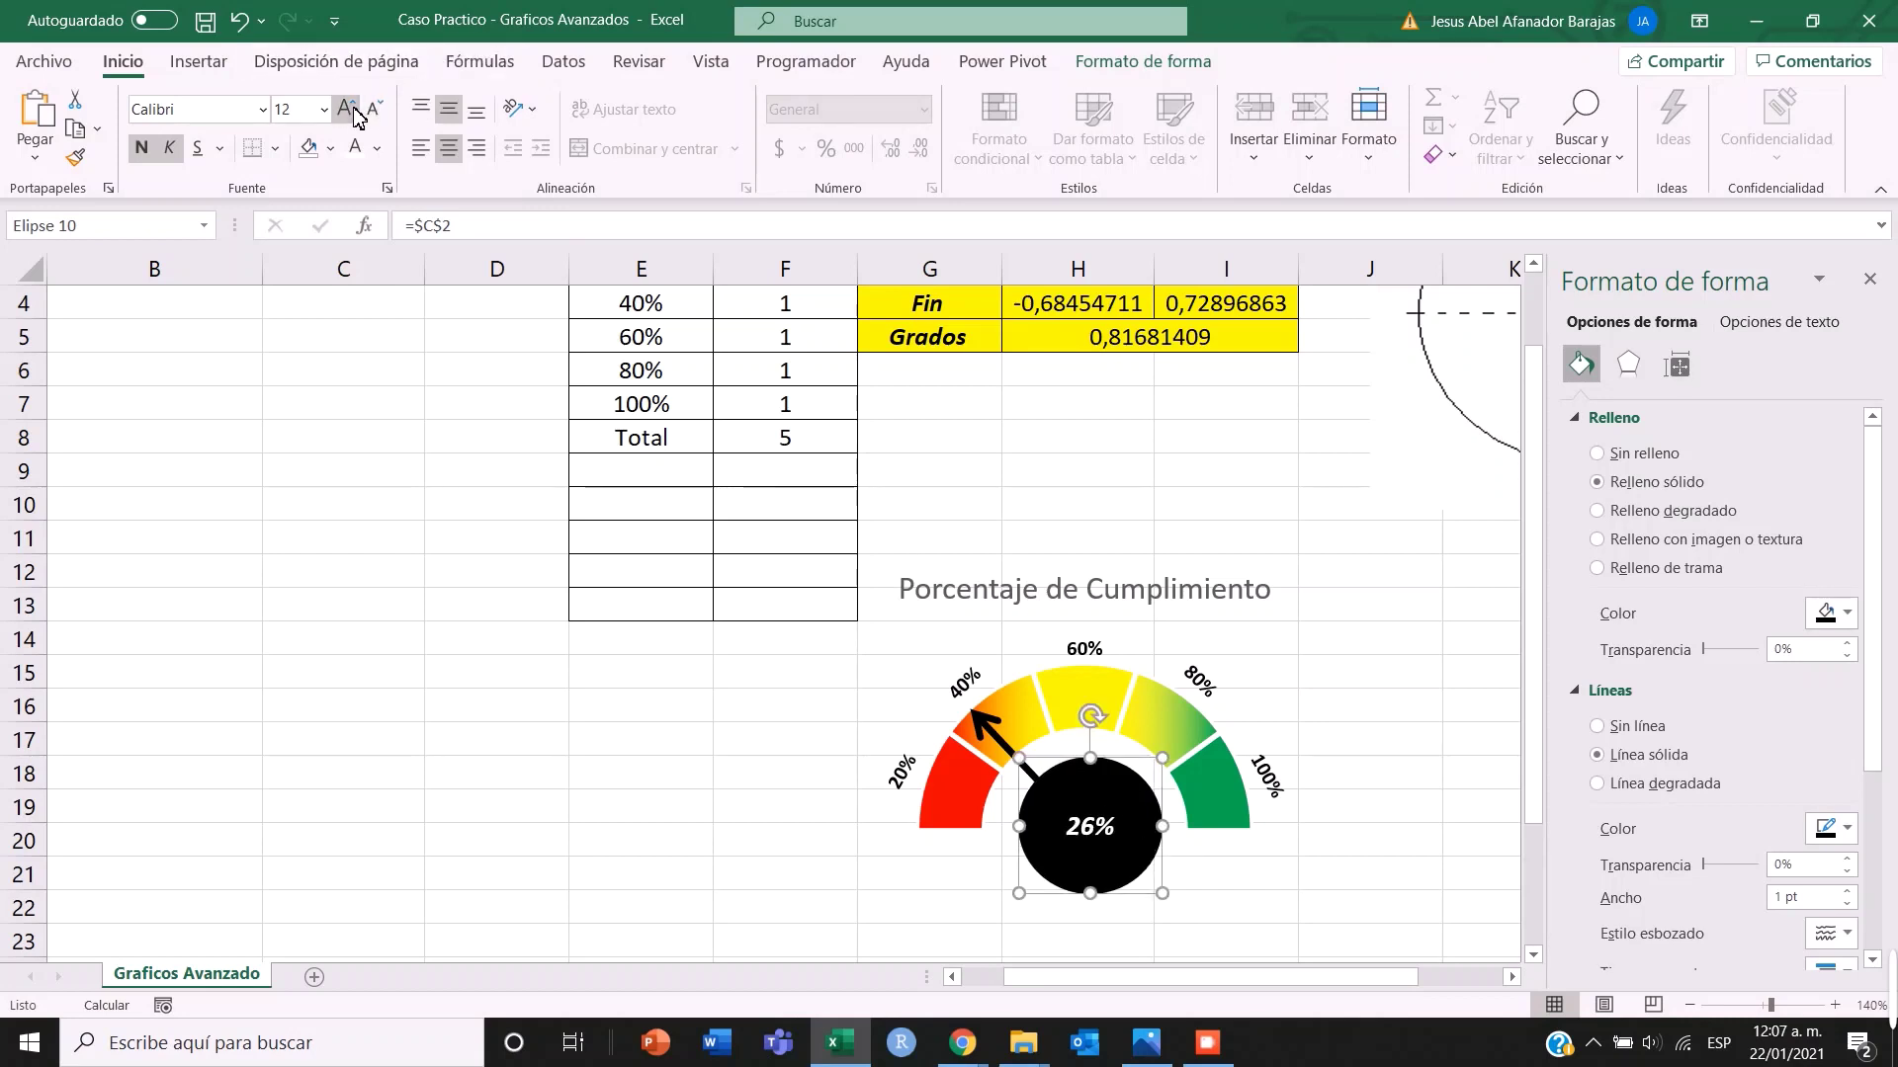
{"action": "left_click", "coordinate": [353, 110]}
{"action": "left_click", "coordinate": [680, 786]}
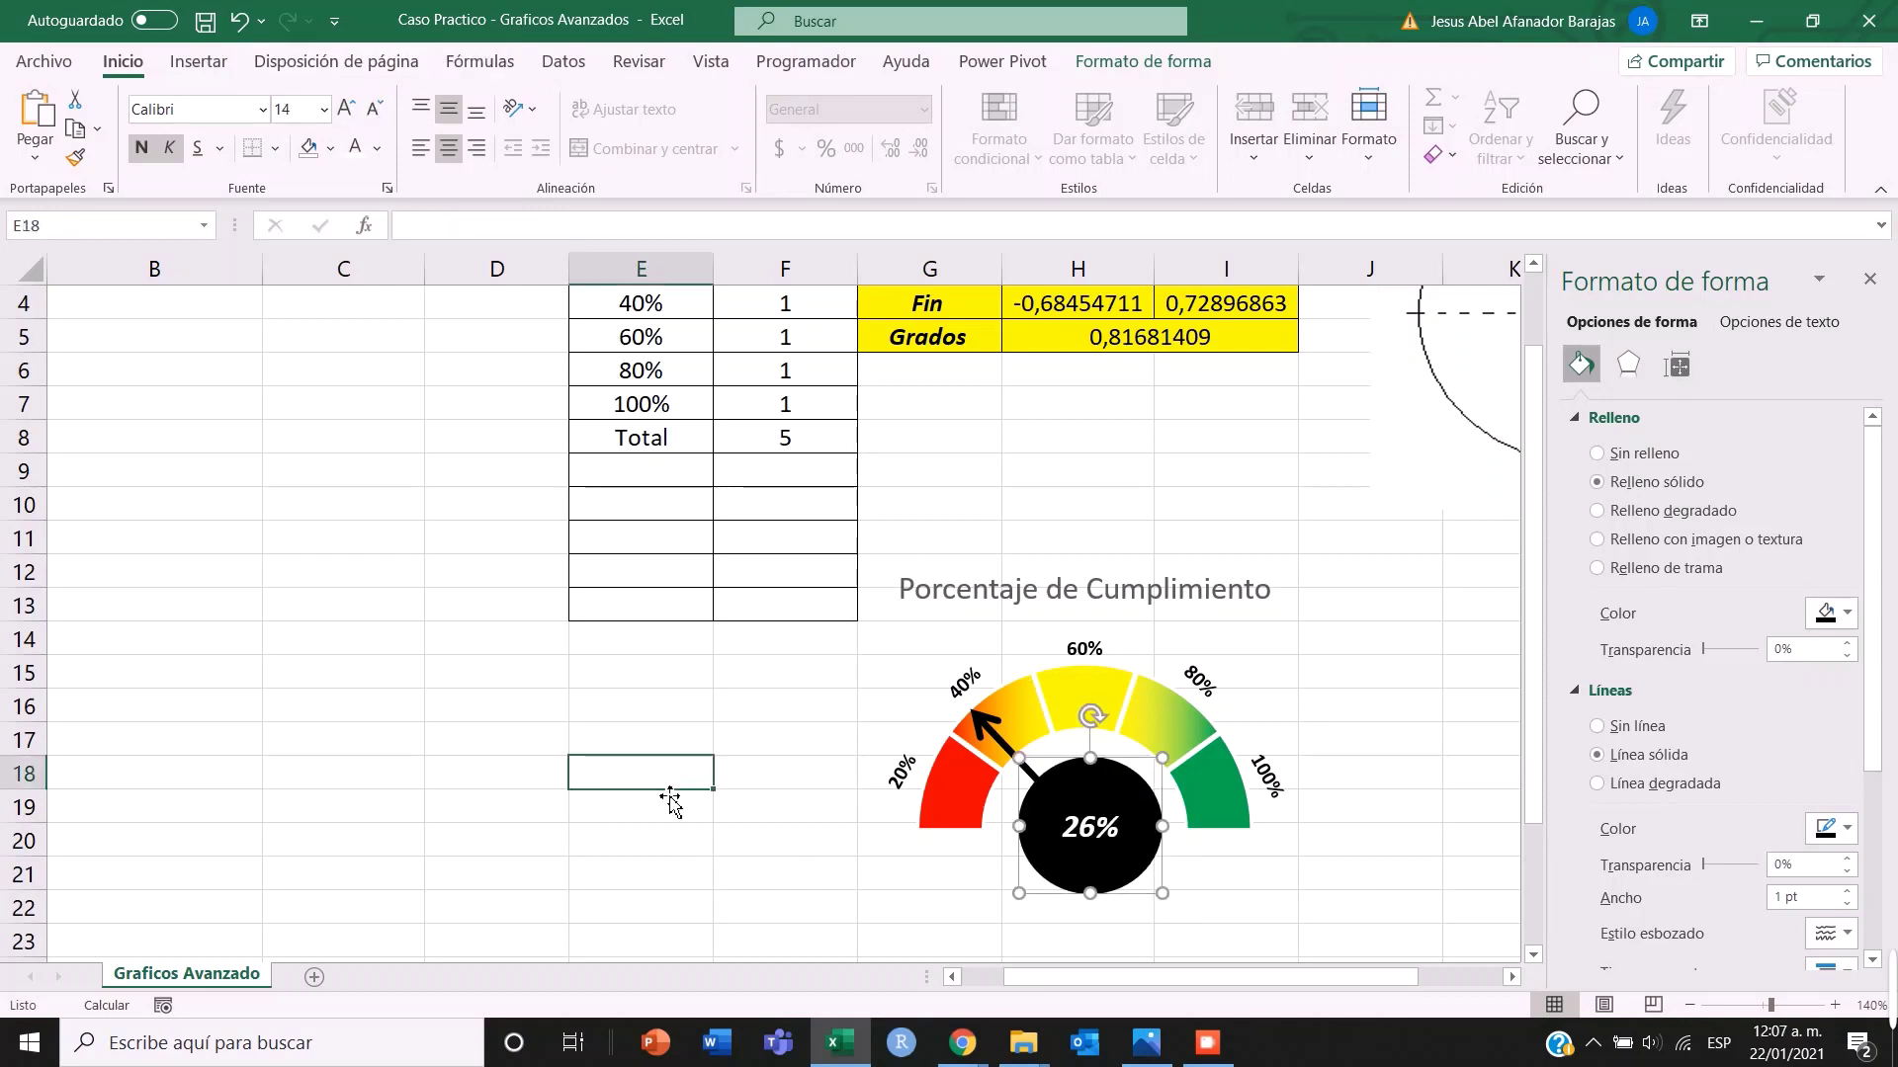
{"action": "left_click", "coordinate": [1367, 754]}
{"action": "scroll", "coordinate": [1144, 698], "scroll_direction": "down", "scroll_amount": 1}
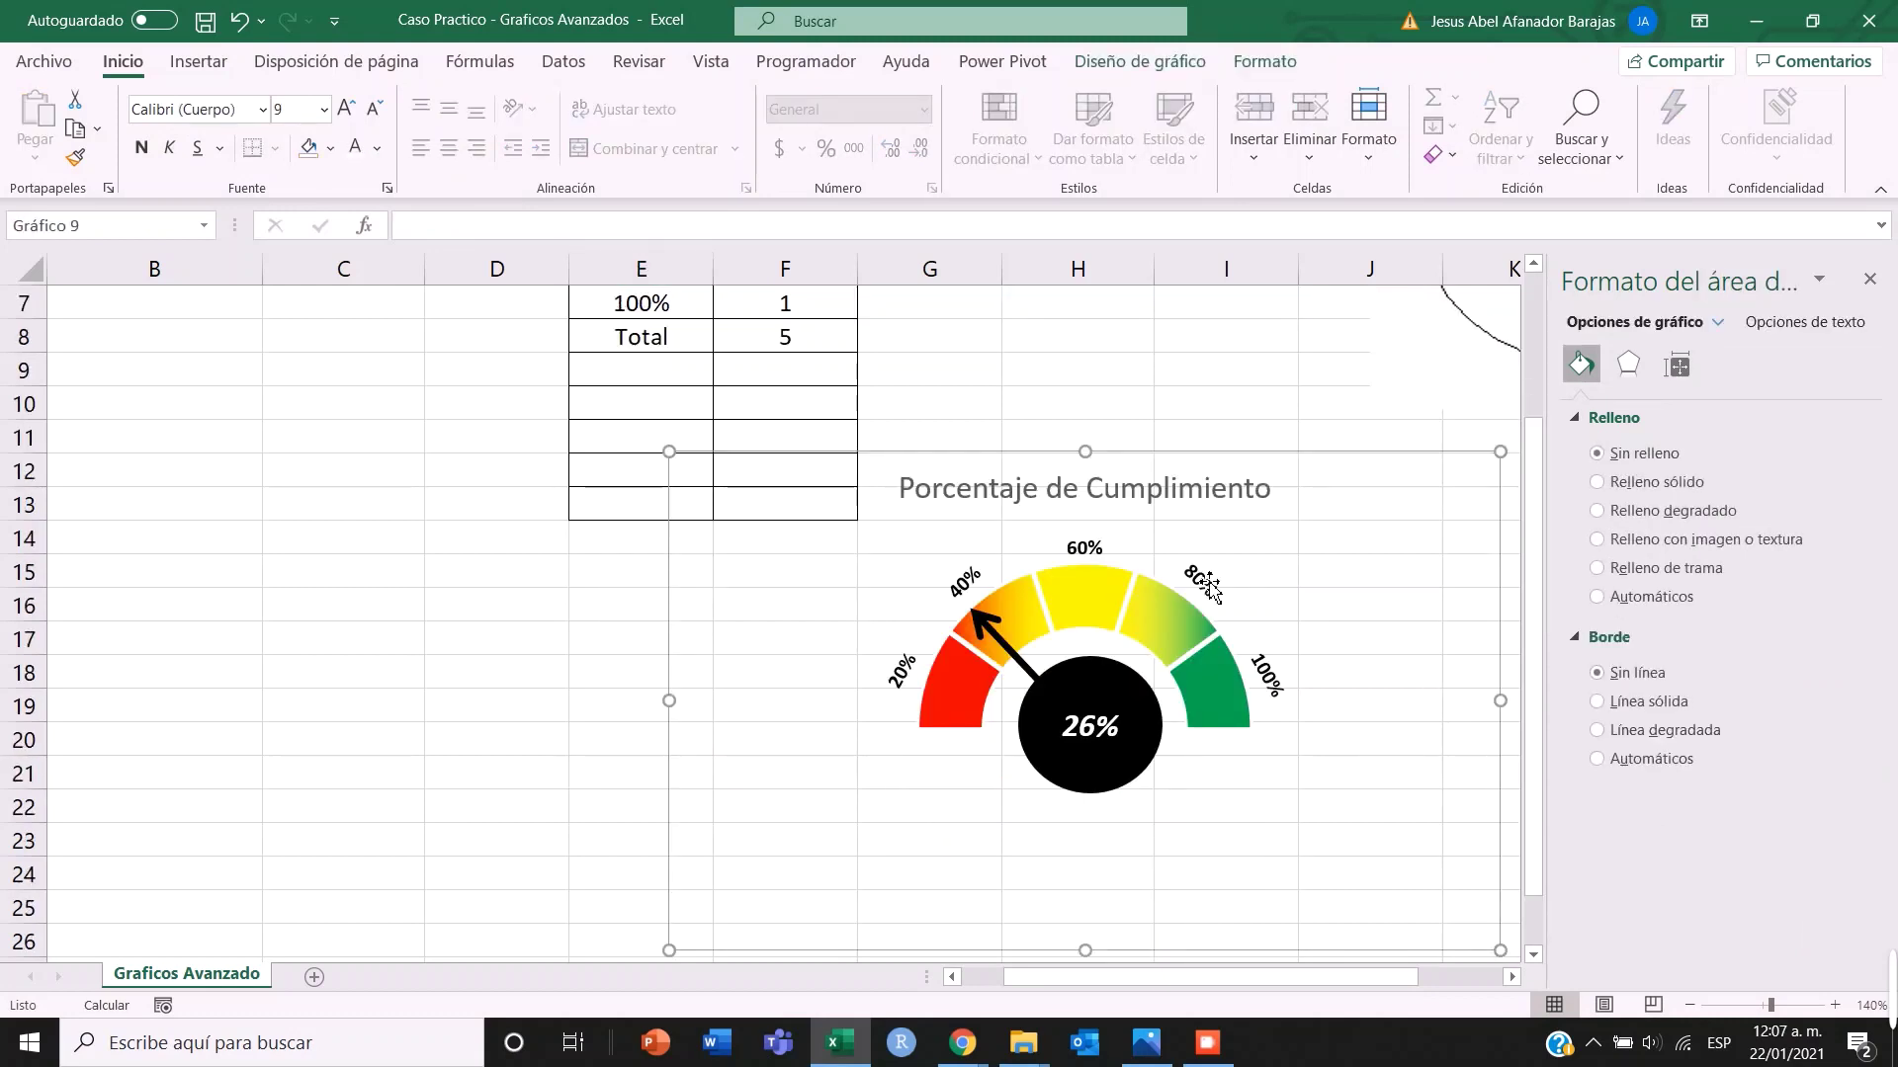
- Group the black circle with the gauge chart into one object
{"action": "left_click", "coordinate": [1146, 702]}
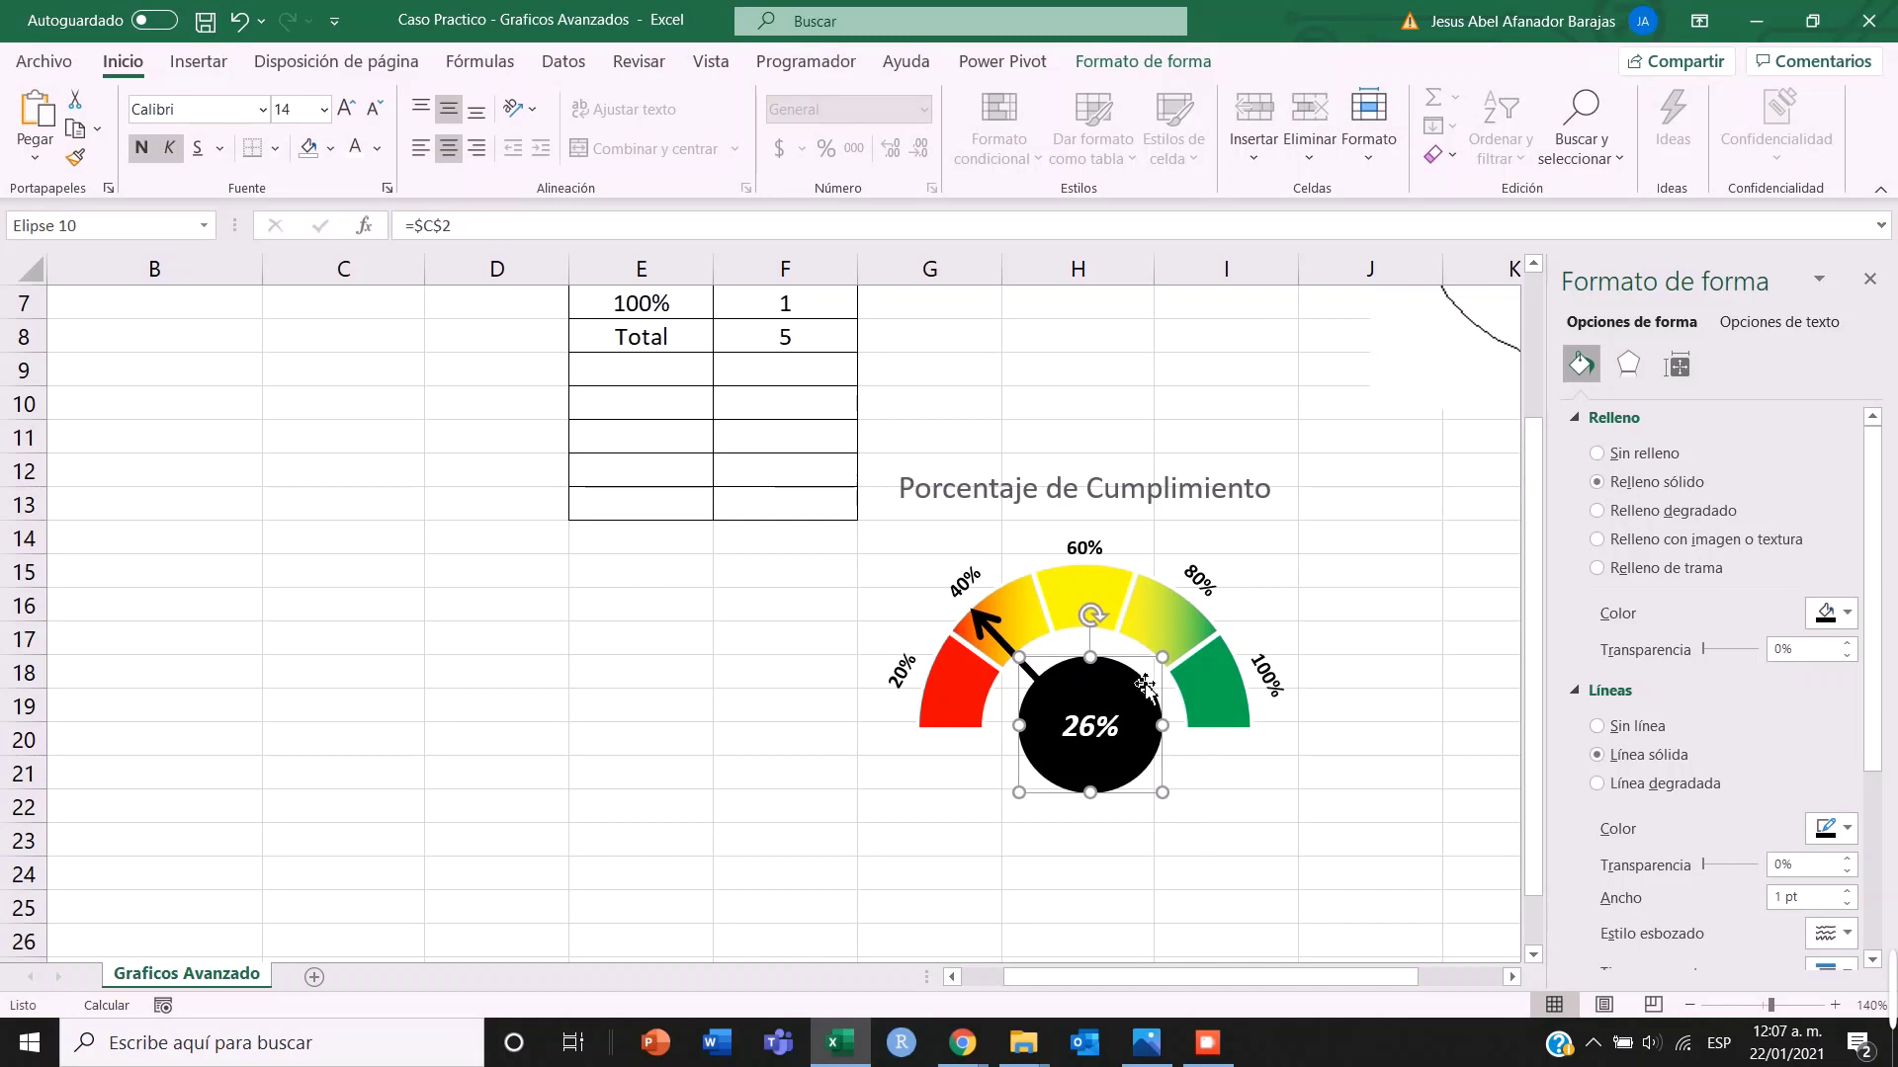
{"action": "left_click", "coordinate": [198, 61]}
{"action": "left_click", "coordinate": [302, 129]}
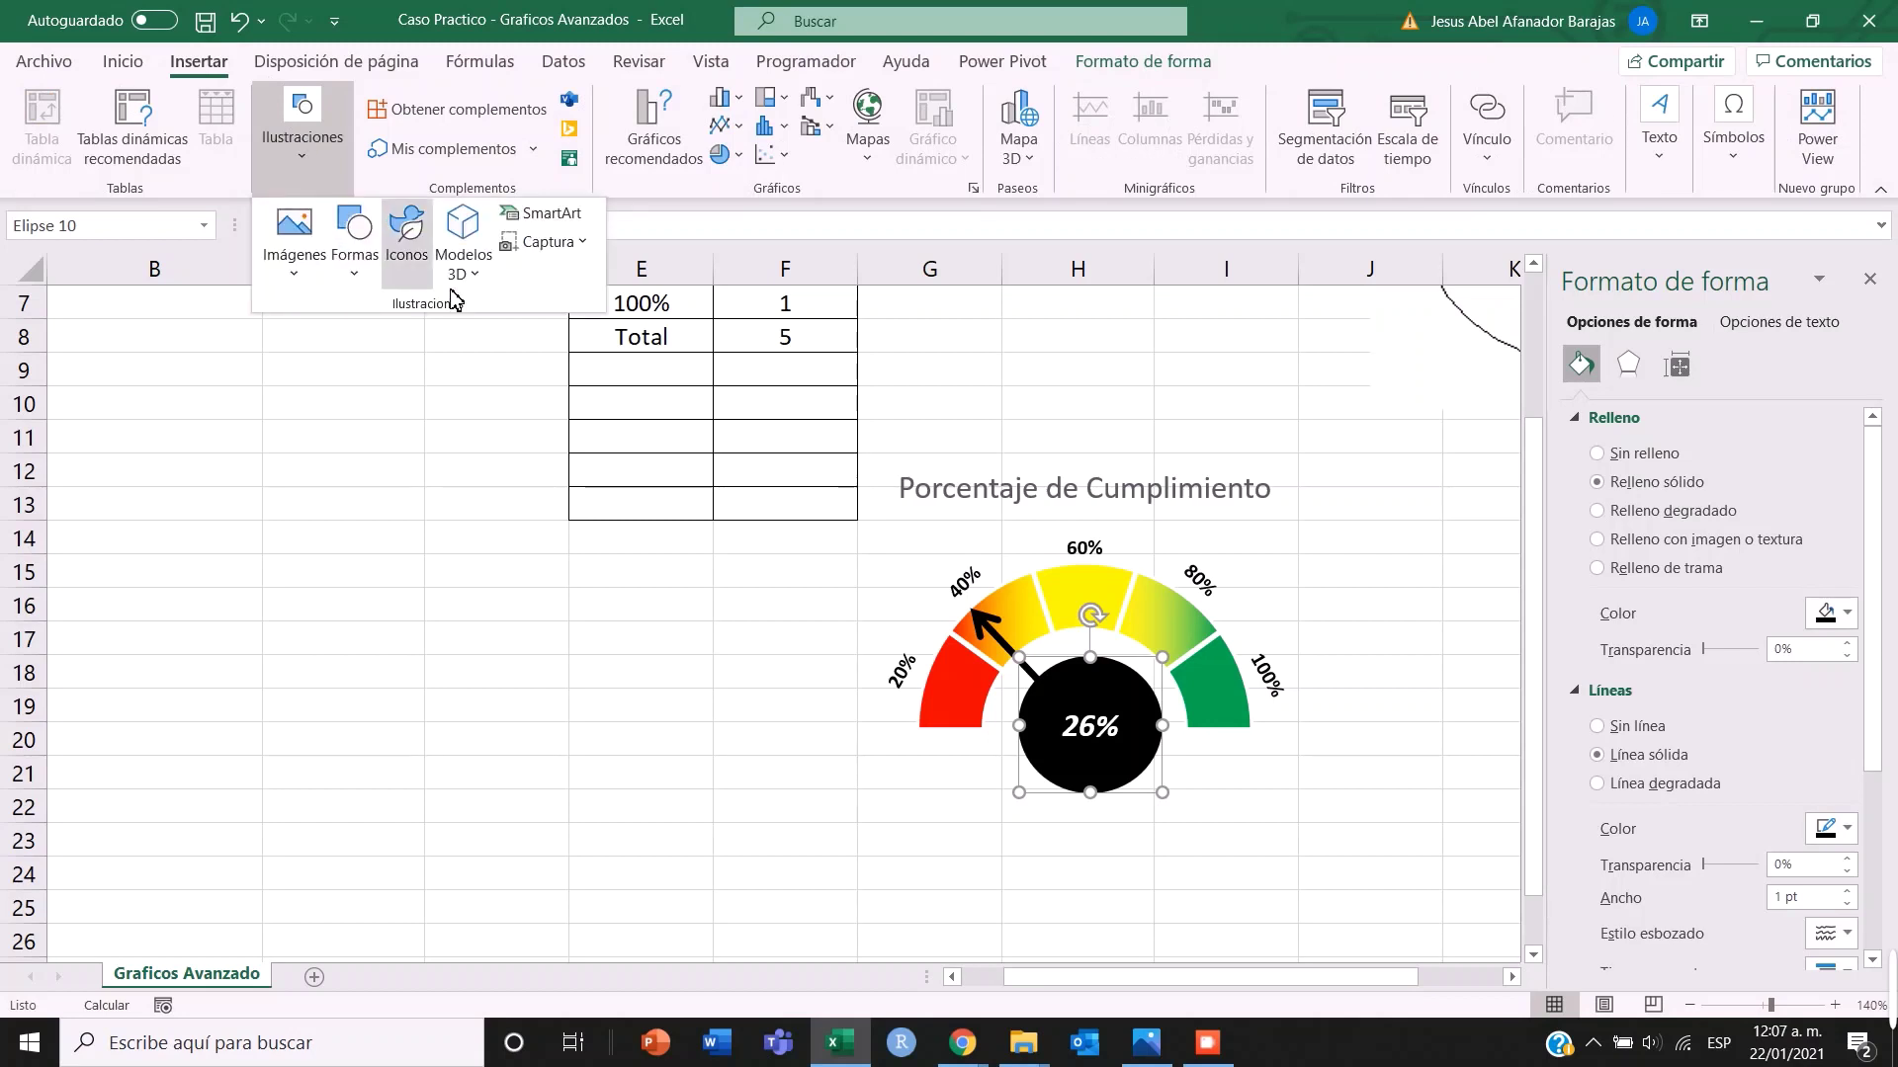
{"action": "key", "text": "Escape"}
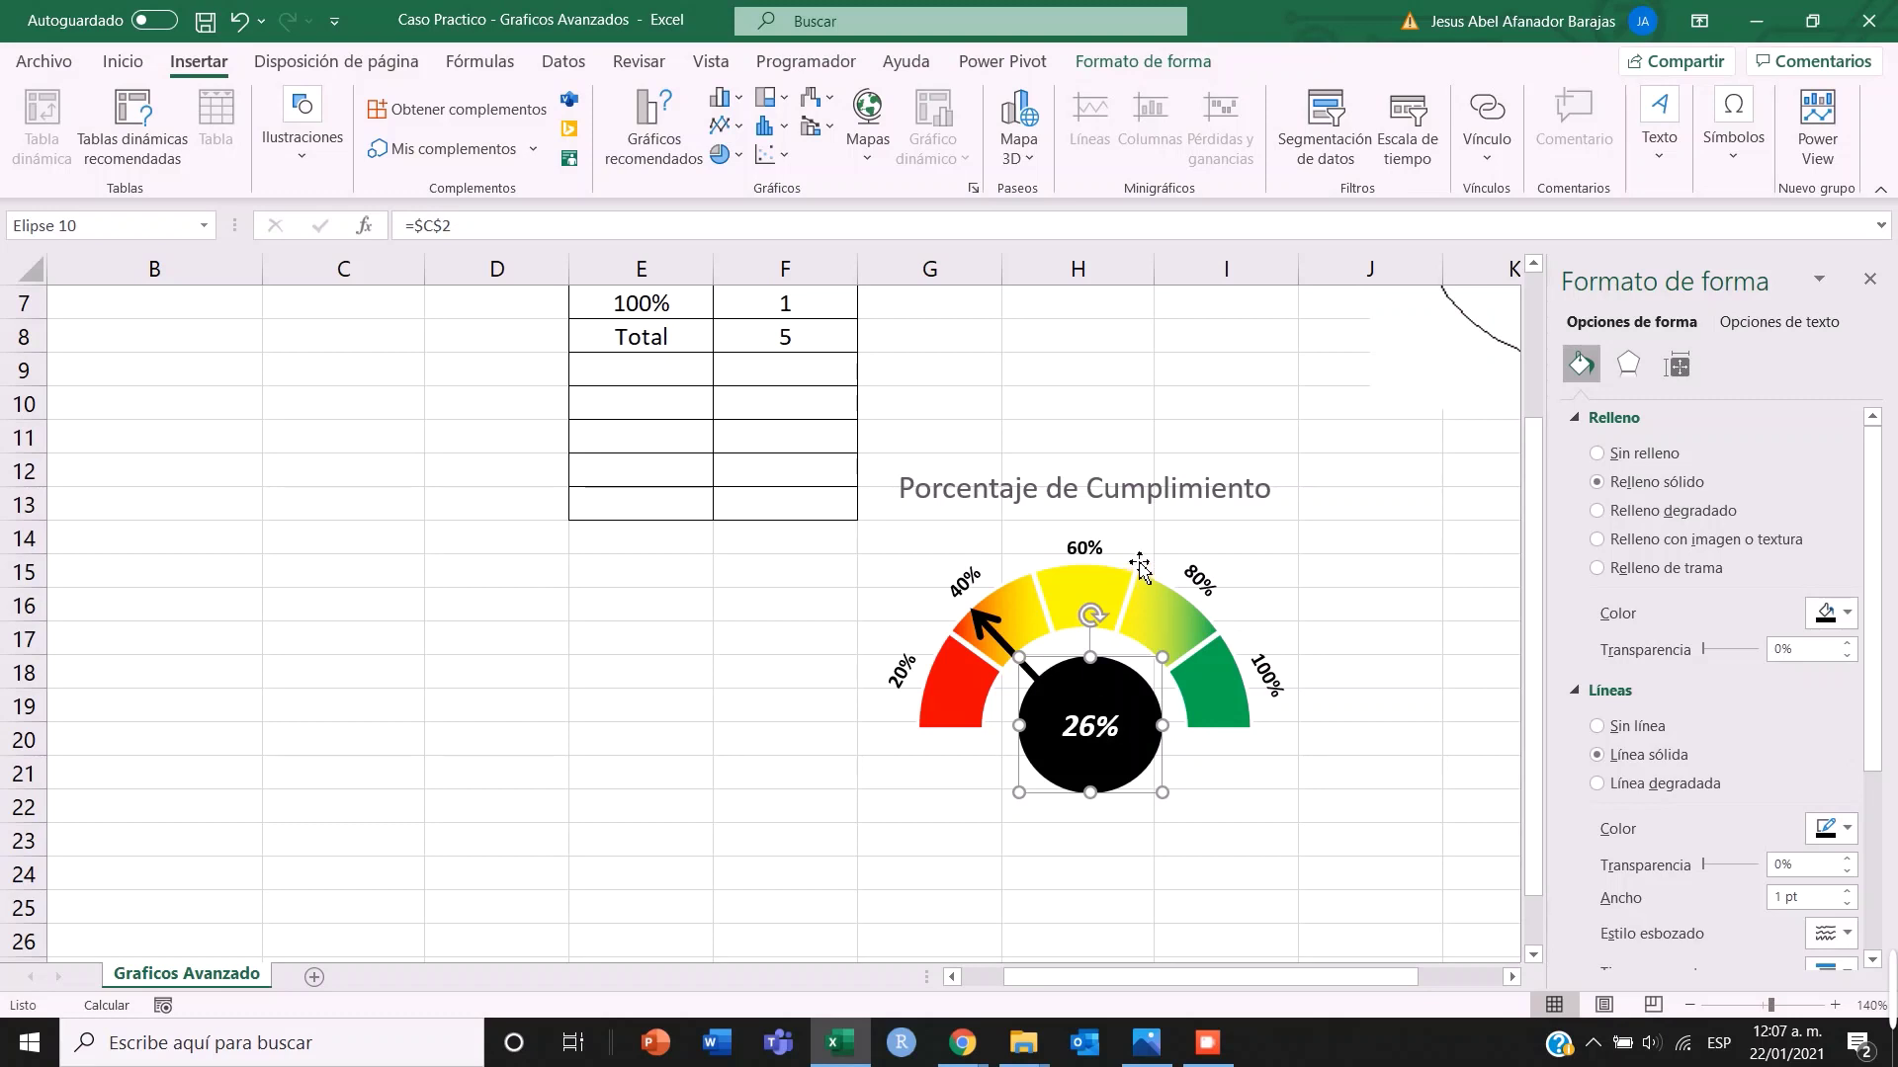
{"action": "left_click", "coordinate": [1168, 534], "text": "ctrl"}
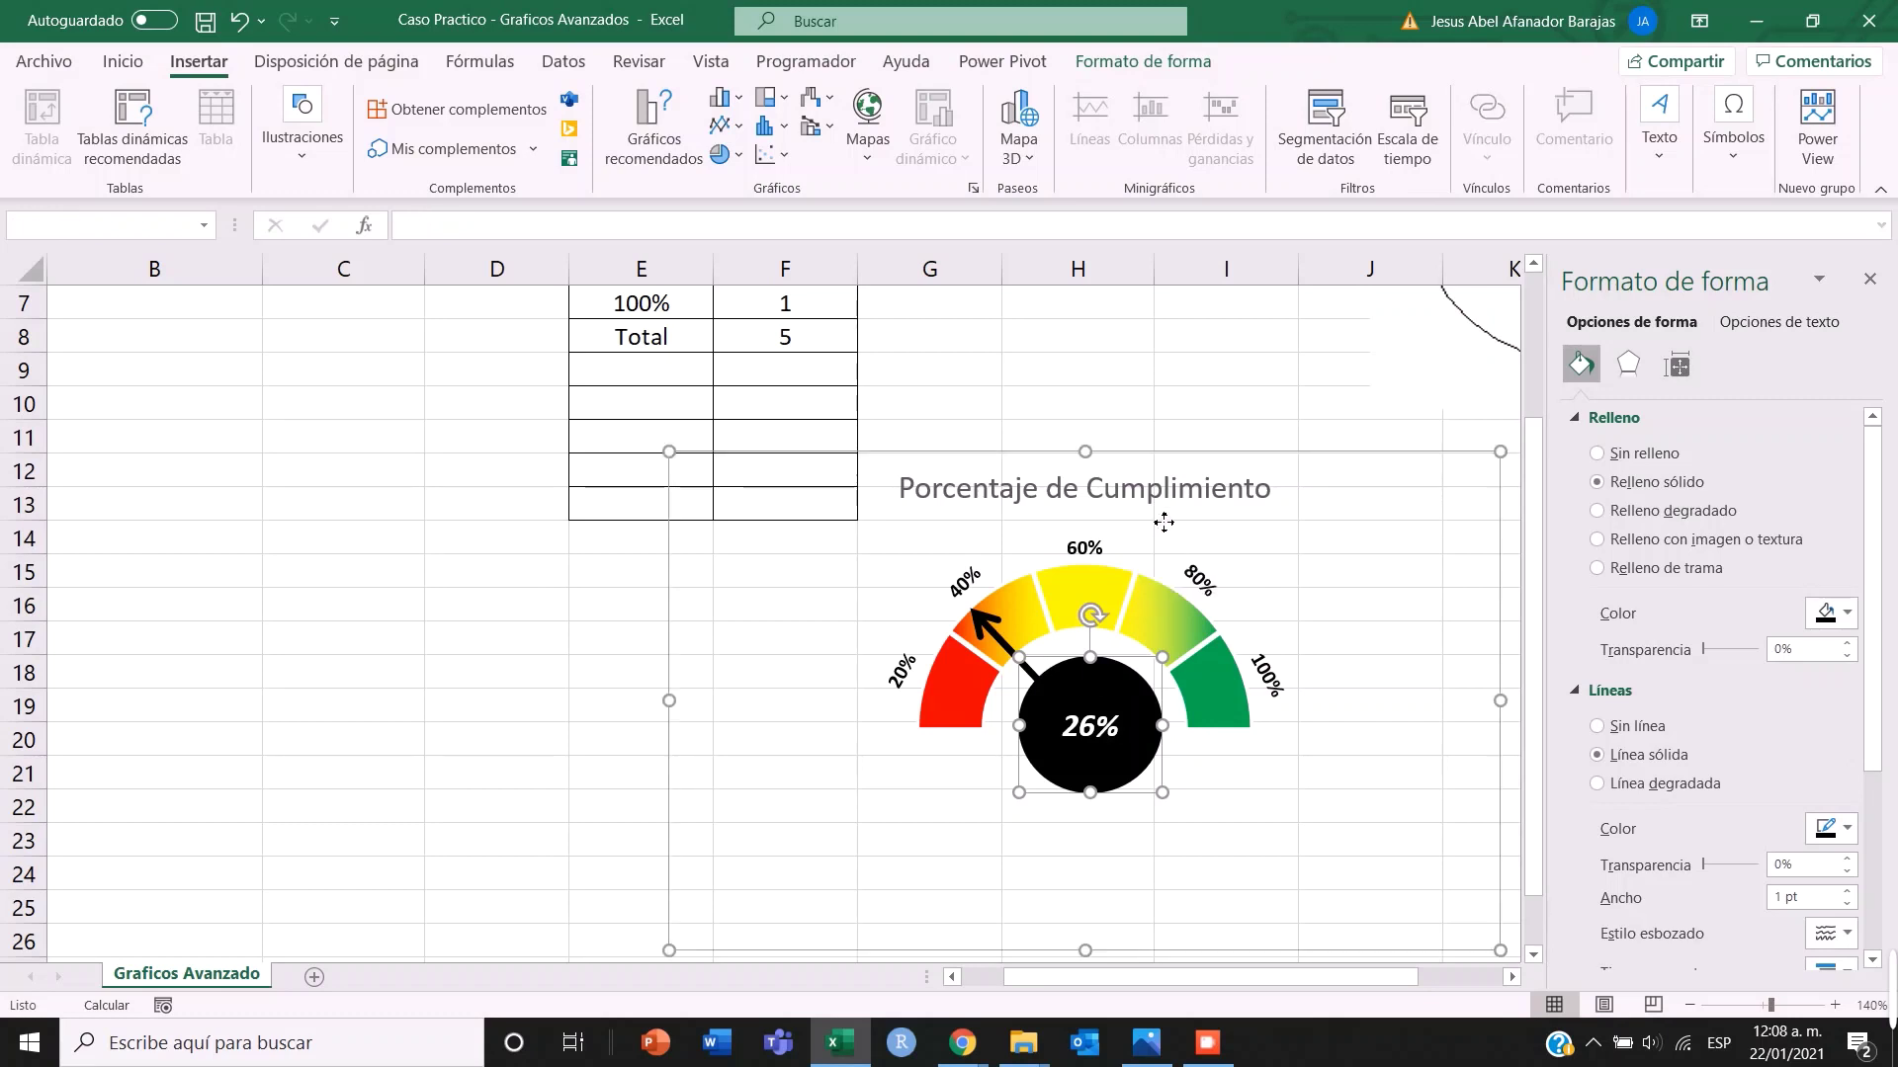
{"action": "right_click", "coordinate": [1164, 469]}
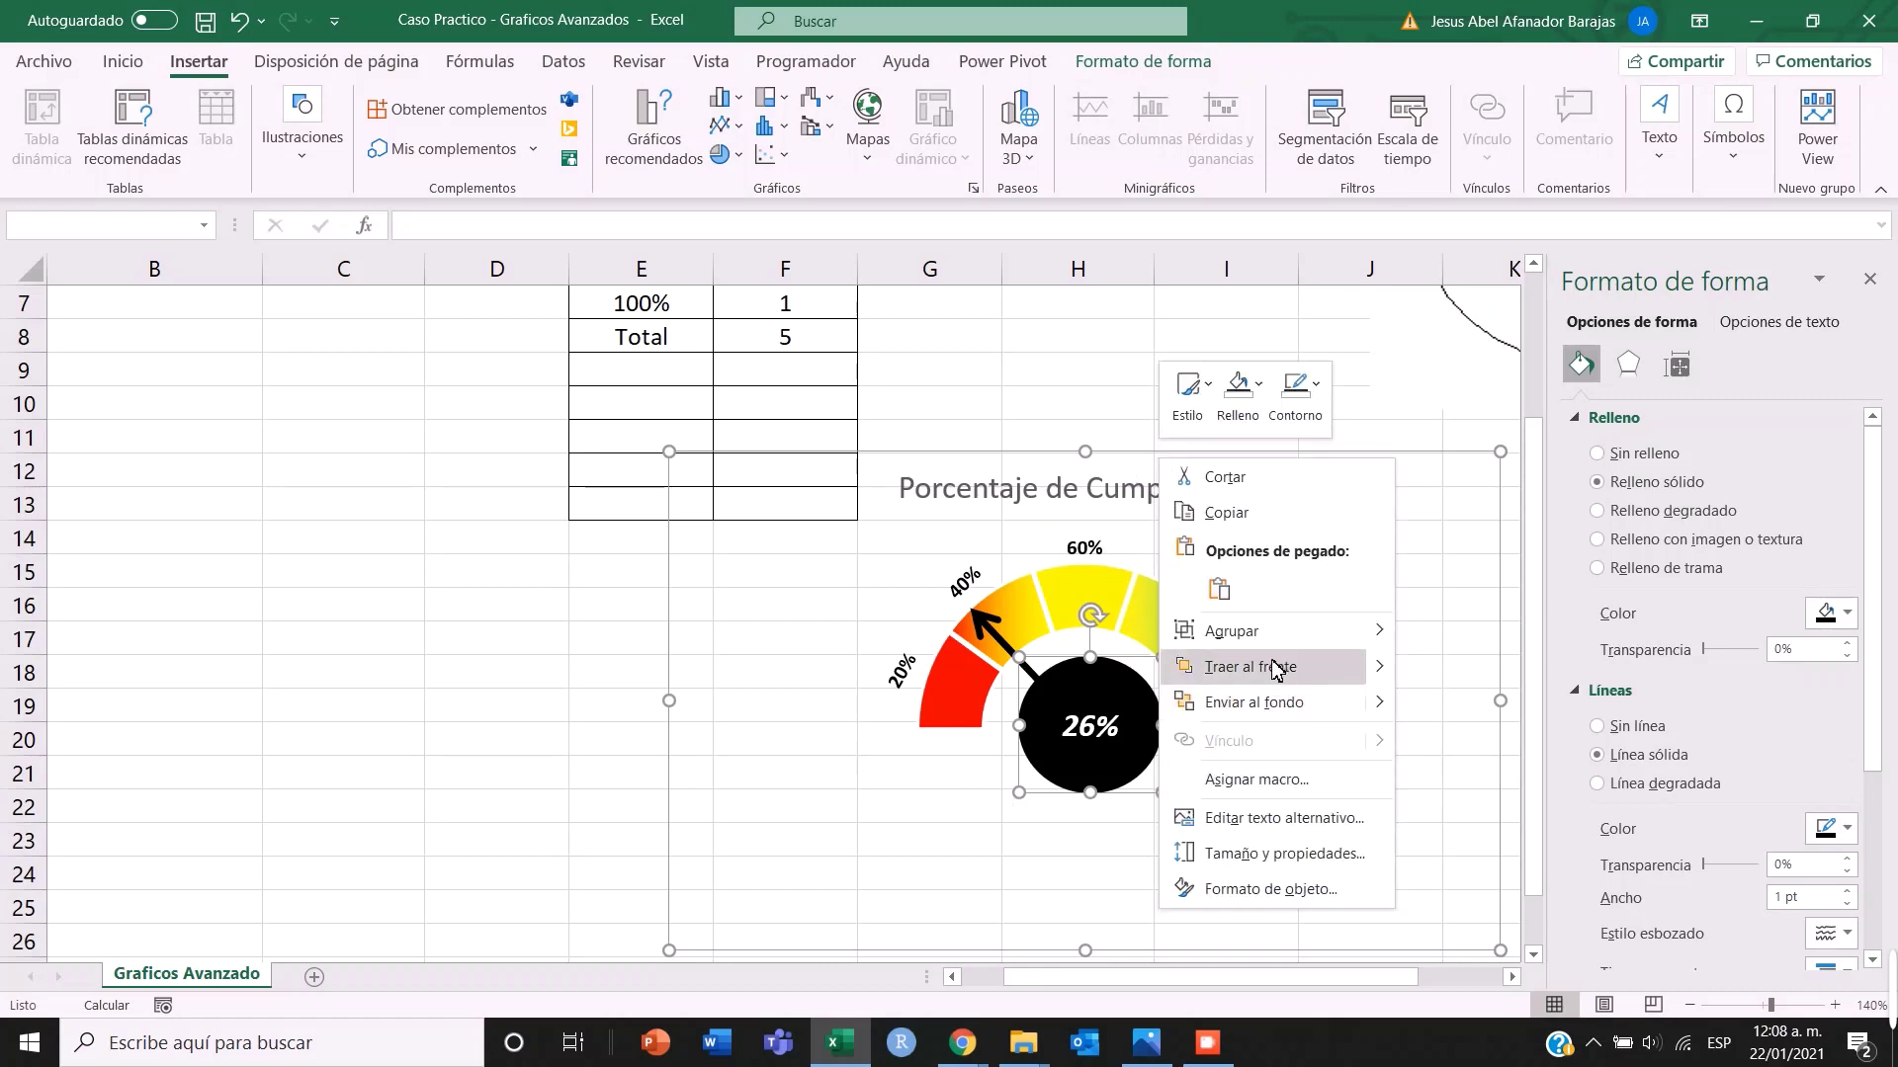
{"action": "mouse_move", "coordinate": [1194, 638]}
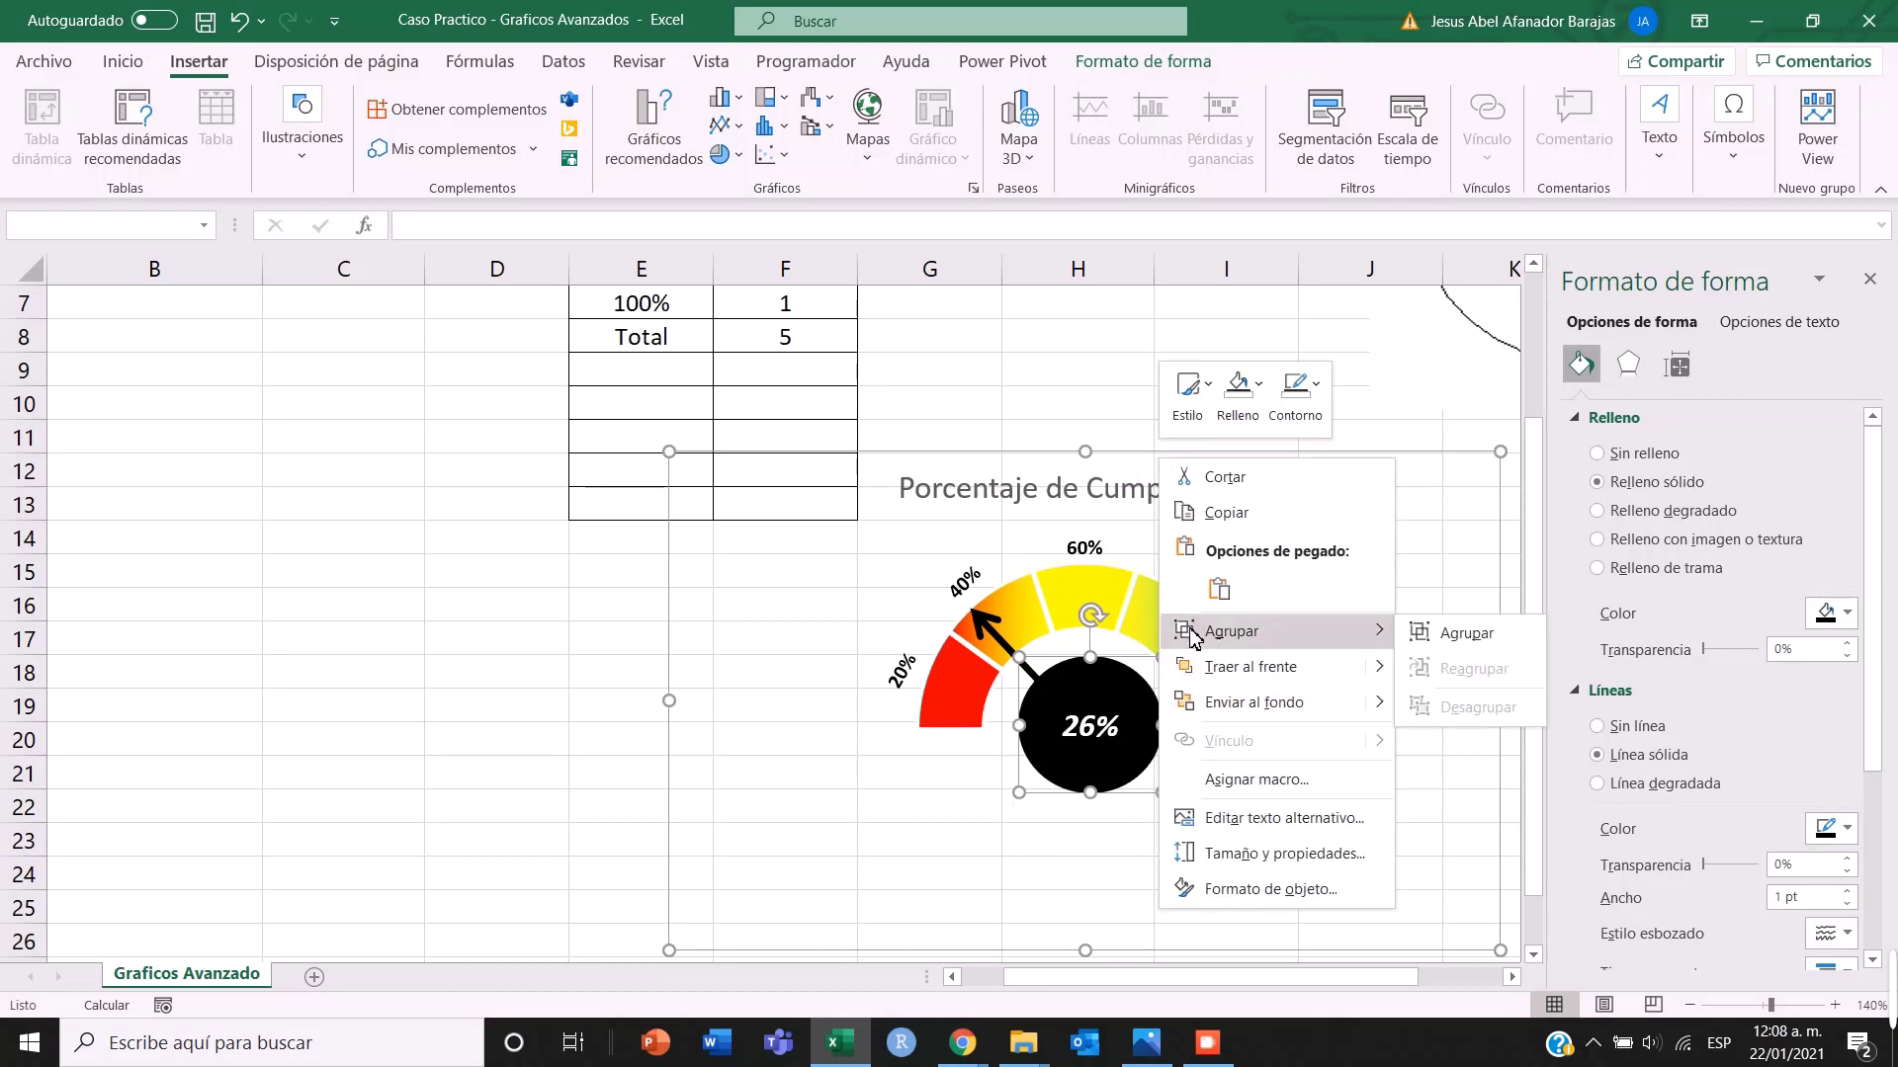
{"action": "left_click", "coordinate": [1466, 635]}
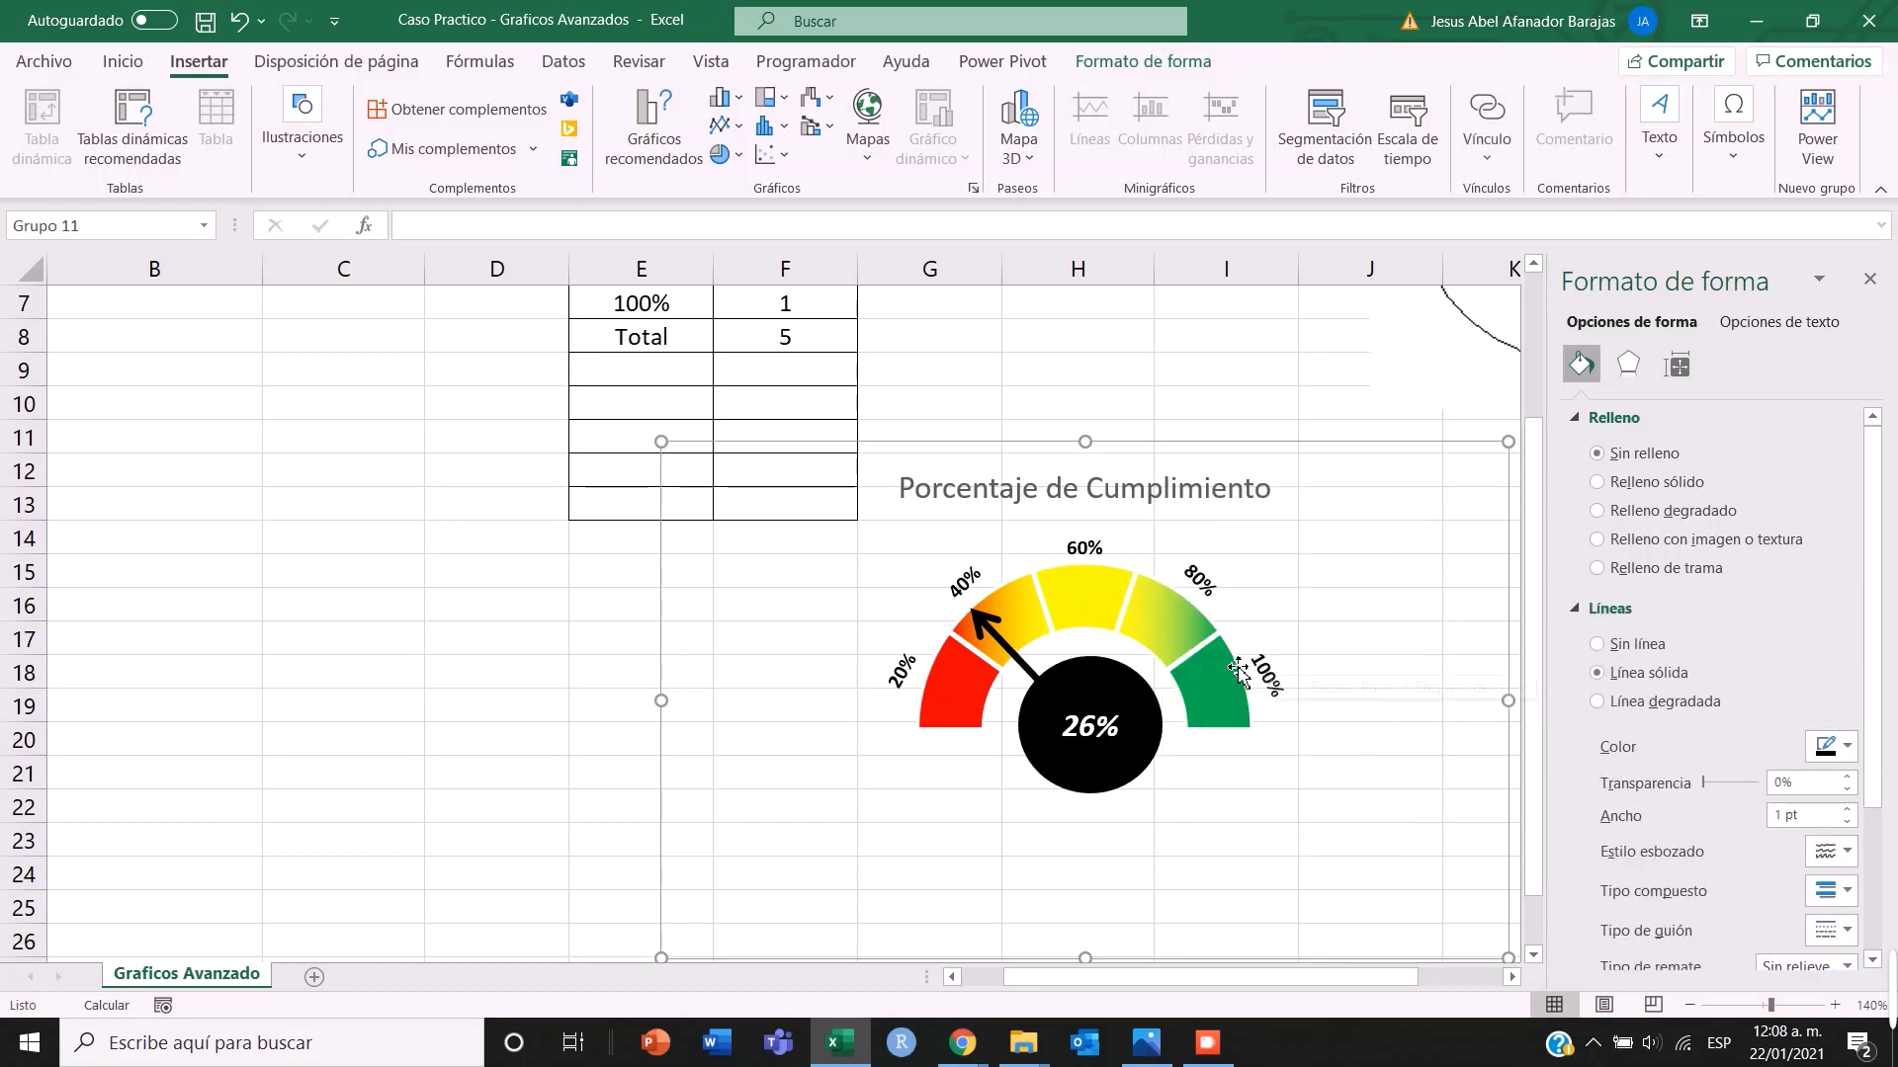
- Move the grouped gauge beneath the trigonometric circle image, starting at about column J, and close the formatting pane
{"action": "left_click_drag", "start_coordinate": [1222, 457], "coordinate": [1295, 465]}
{"action": "scroll", "coordinate": [1101, 771], "scroll_direction": "down", "scroll_amount": 2}
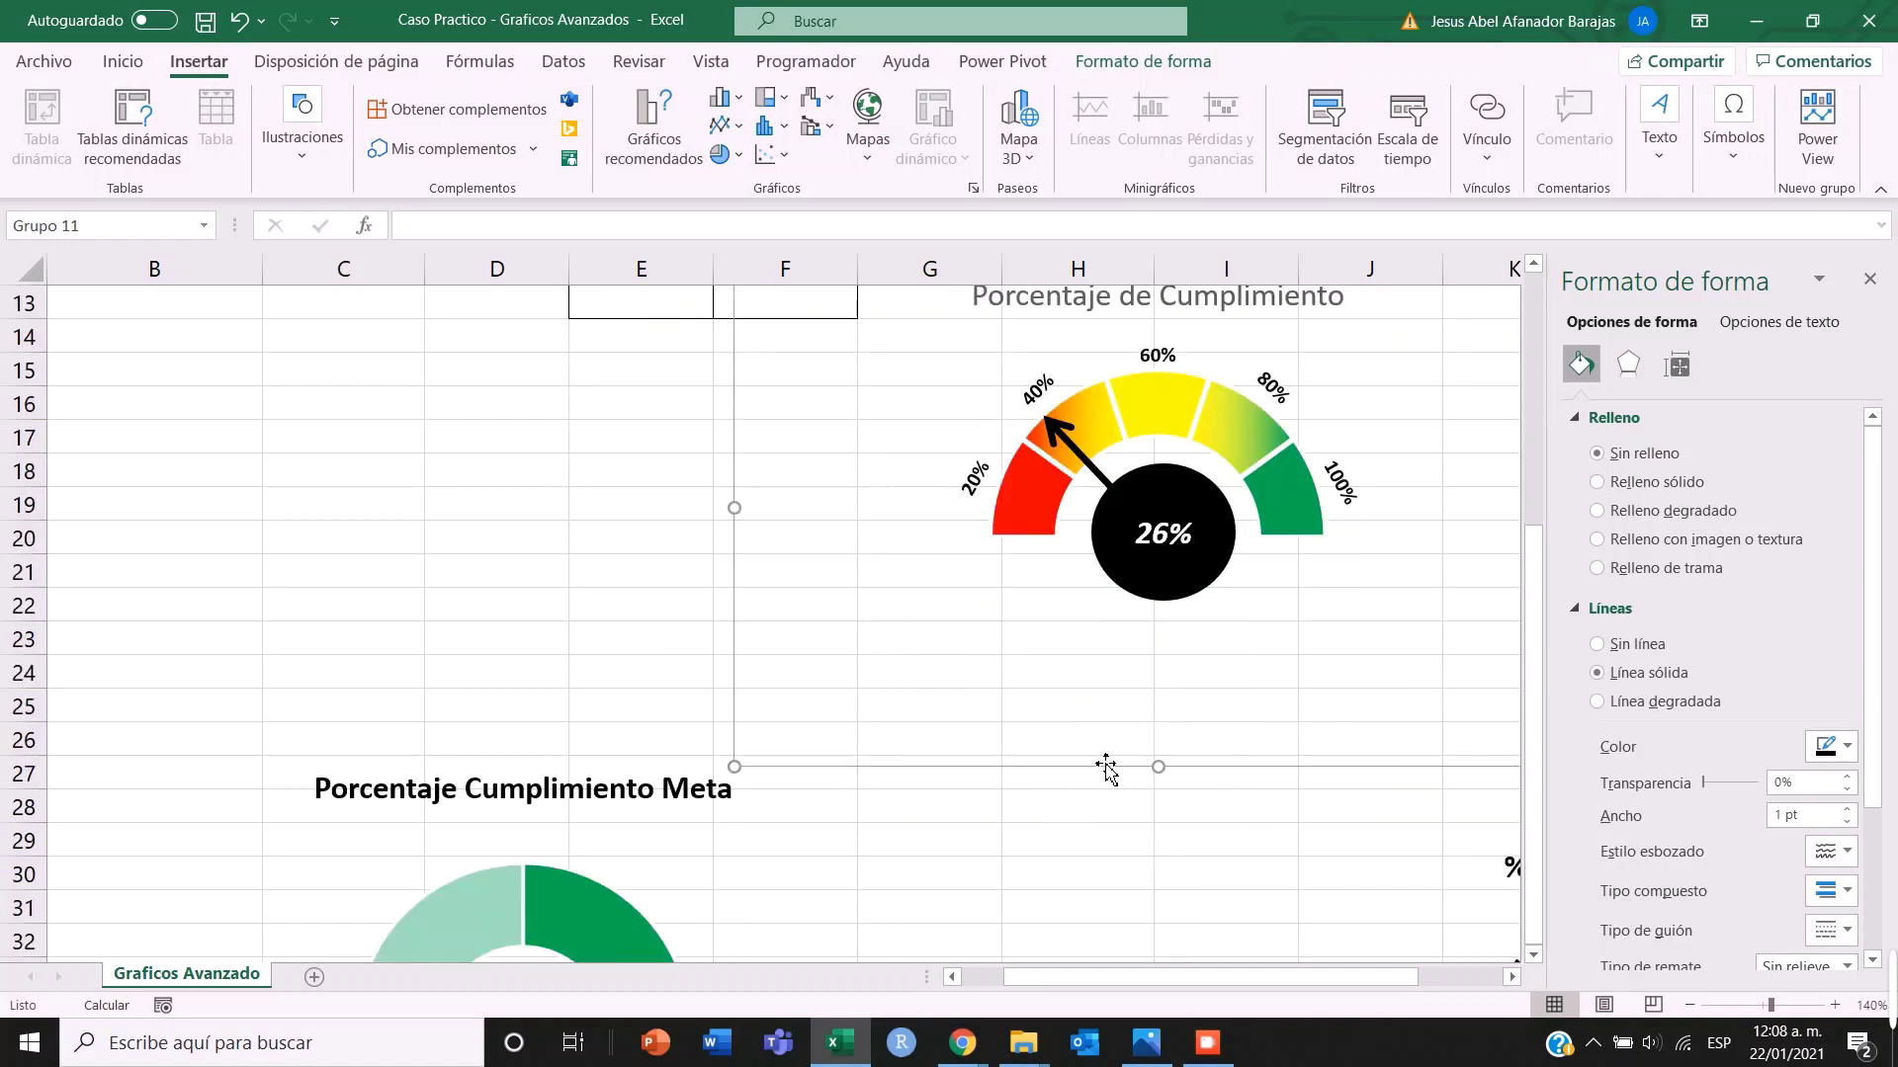
{"action": "scroll", "coordinate": [974, 801], "scroll_direction": "up", "scroll_amount": 2}
{"action": "left_click_drag", "start_coordinate": [1012, 474], "coordinate": [1301, 492]}
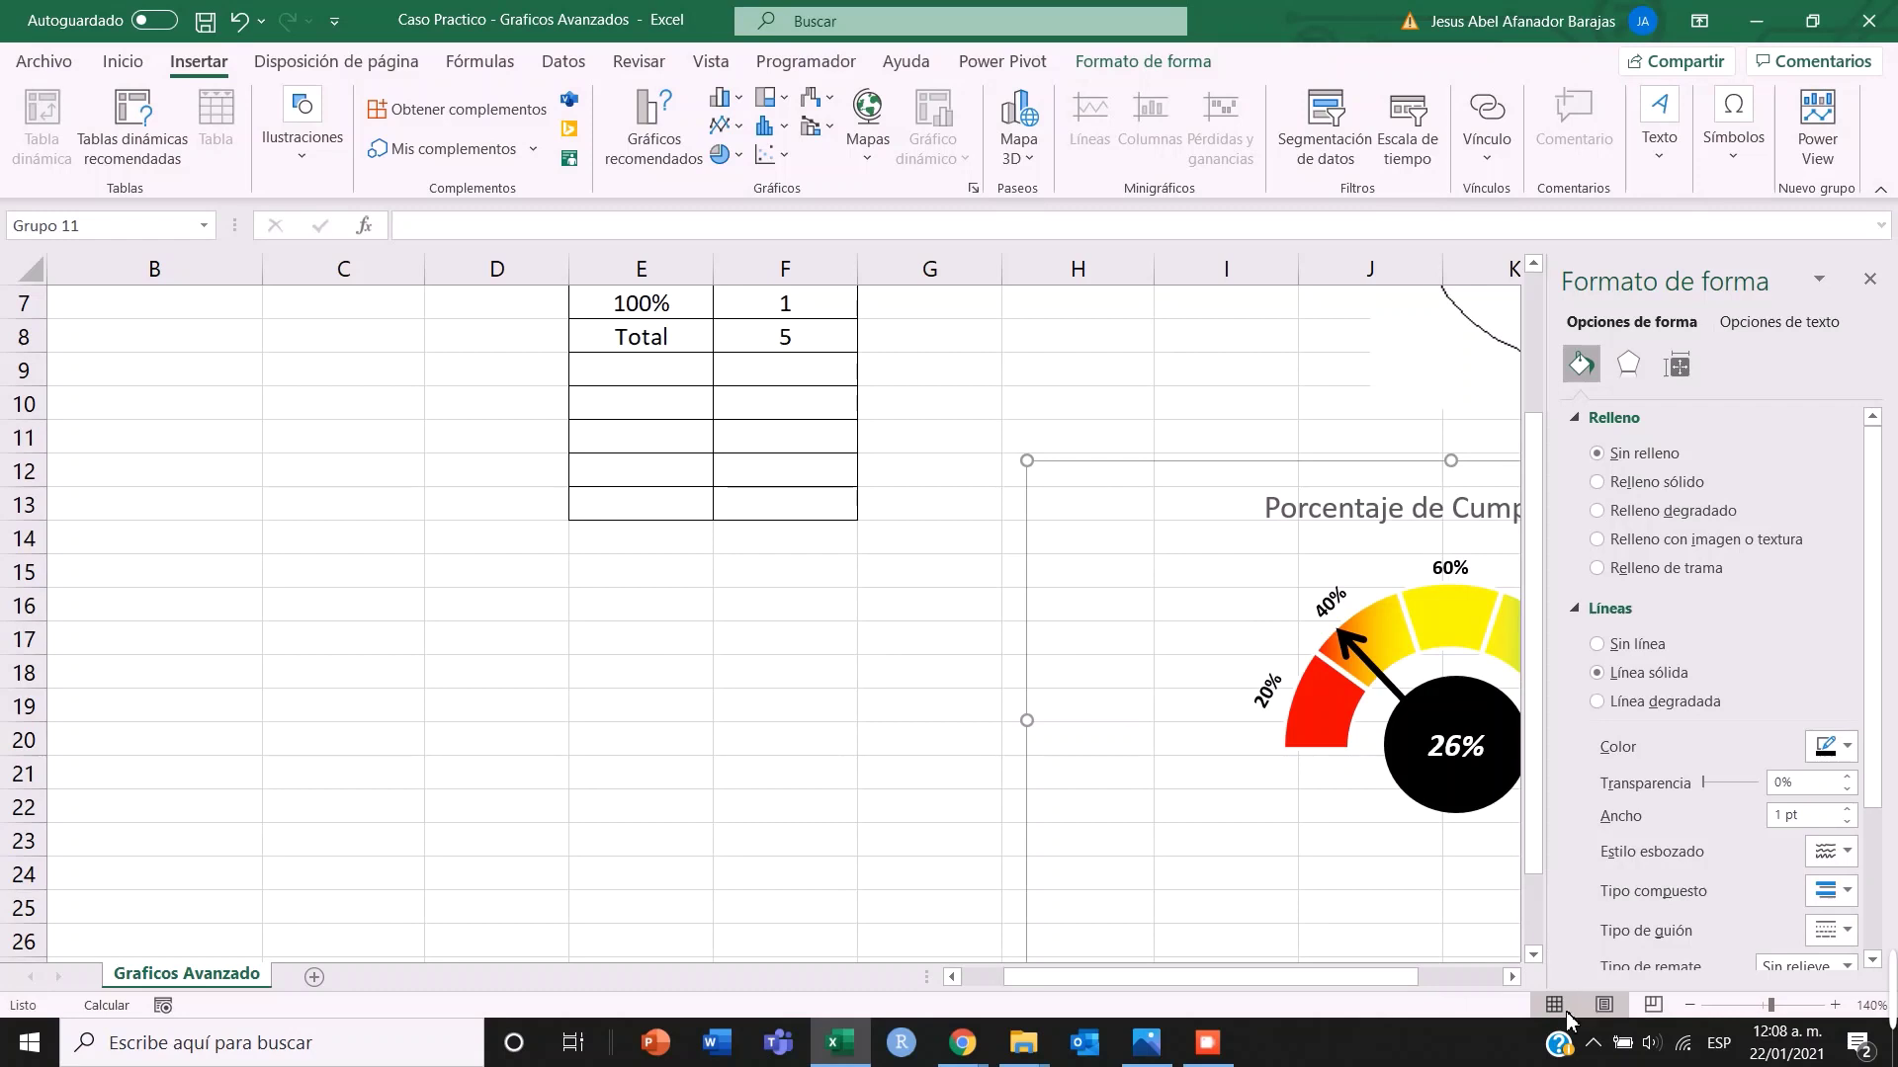
{"action": "left_click", "coordinate": [1869, 280]}
{"action": "left_click_drag", "start_coordinate": [1310, 476], "coordinate": [1627, 449]}
- Examine the finished Porcentaje Cumplimiento Meta ring chart and its source tables as the model for the next chart
{"action": "scroll", "coordinate": [944, 647], "scroll_direction": "down", "scroll_amount": 1}
{"action": "scroll", "coordinate": [932, 650], "scroll_direction": "down", "scroll_amount": 4}
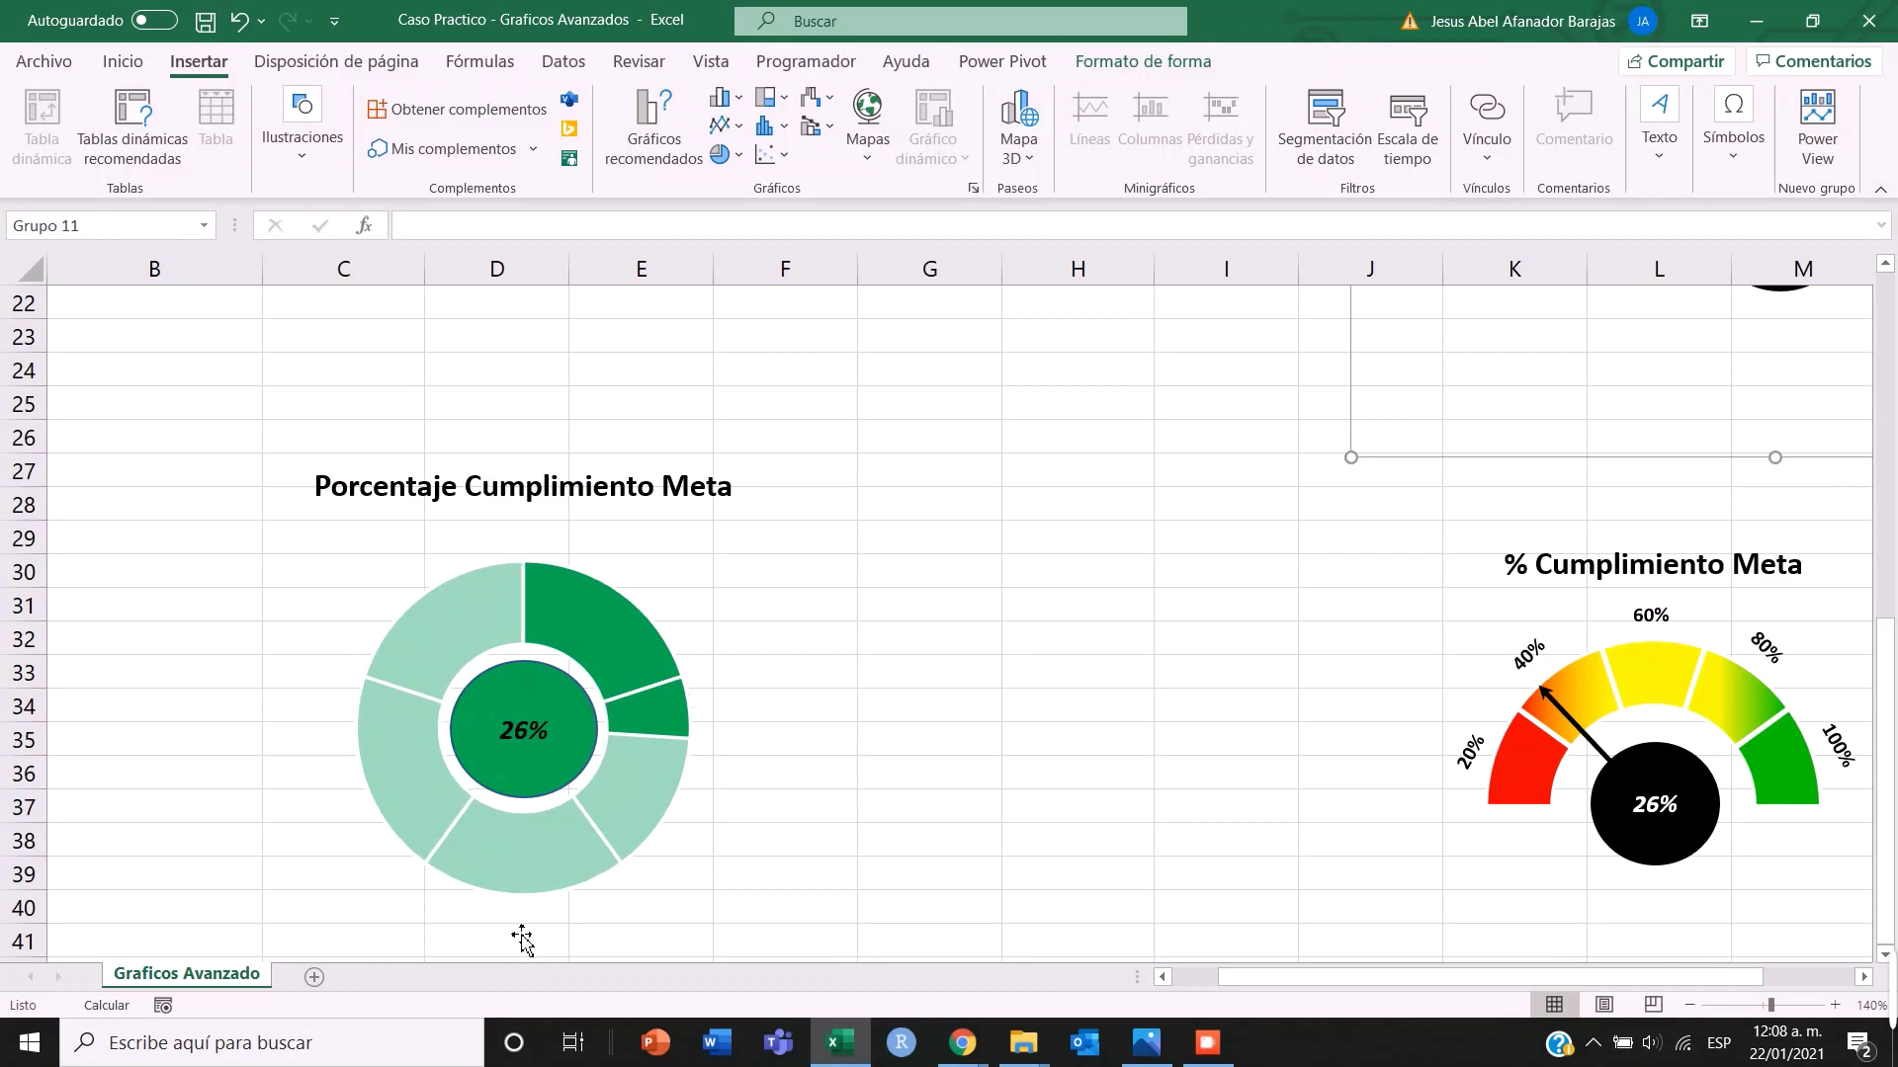
{"action": "left_click", "coordinate": [605, 660]}
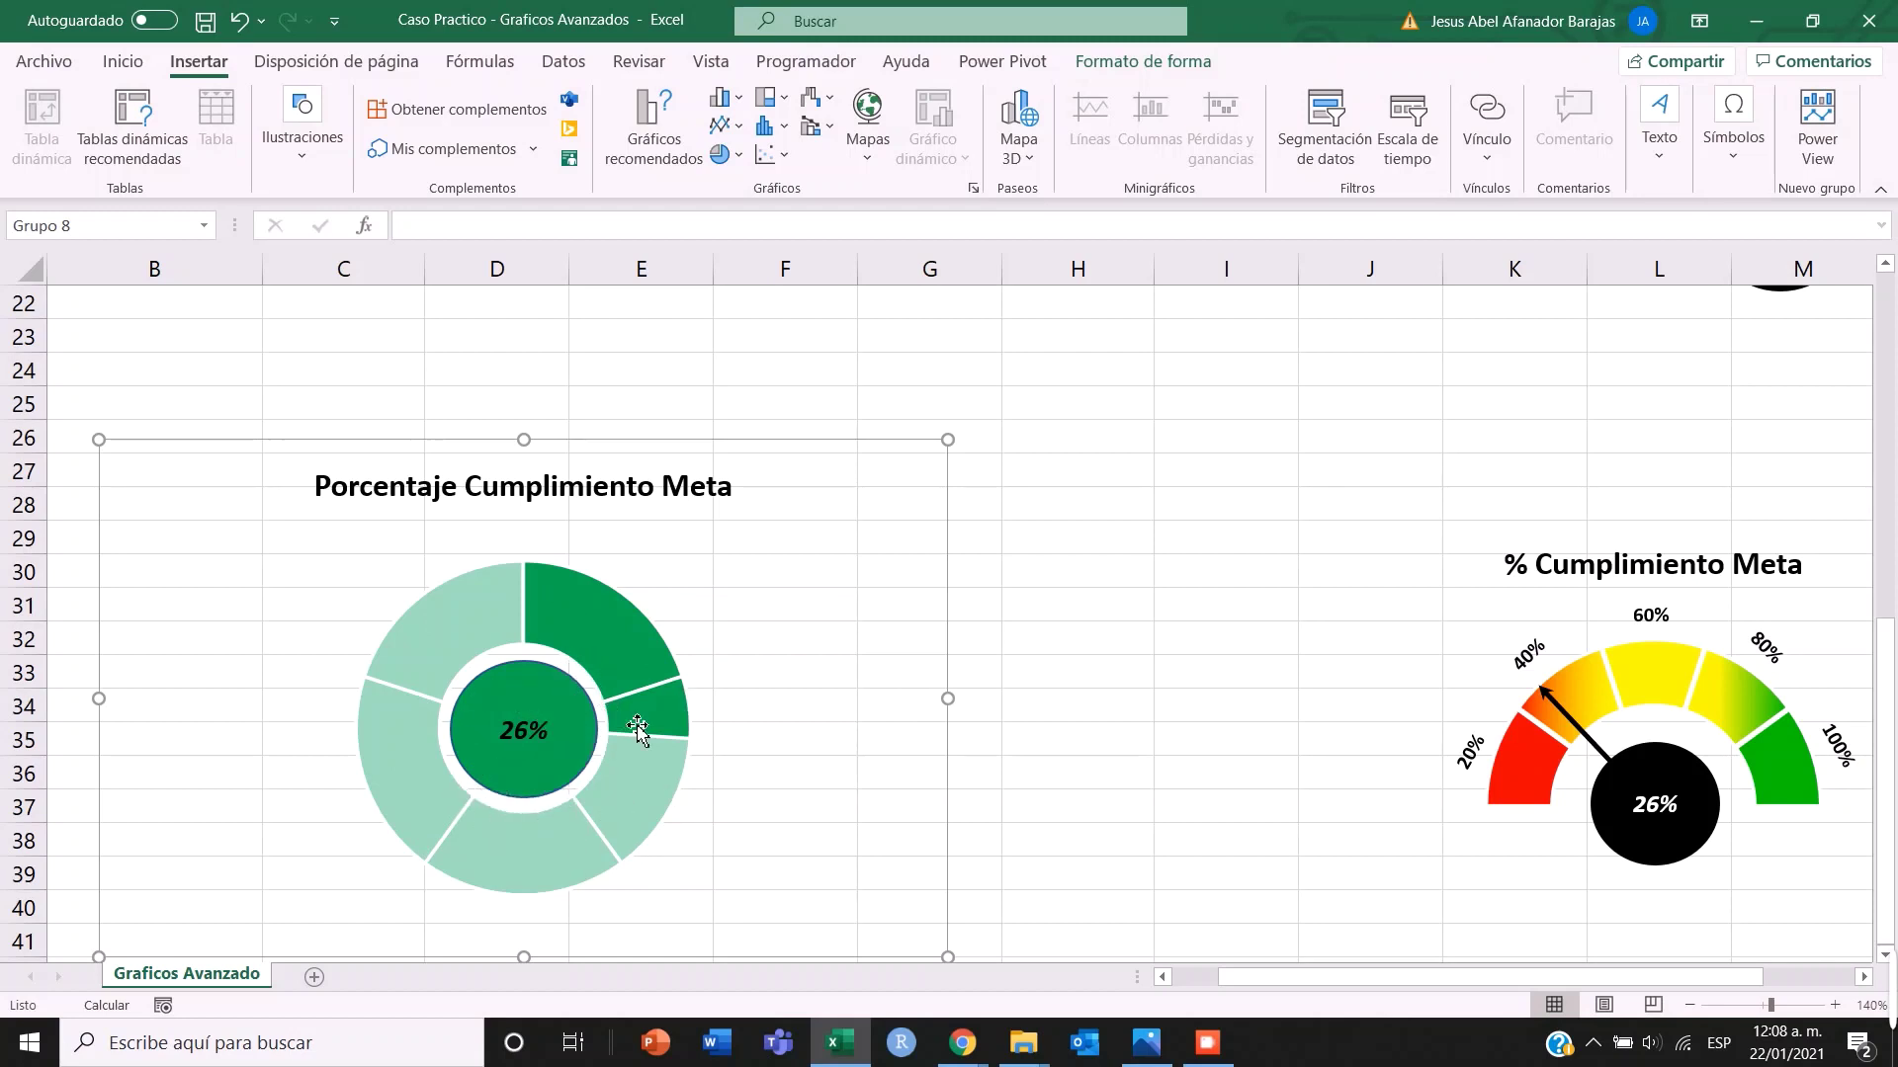
{"action": "left_click", "coordinate": [1029, 436]}
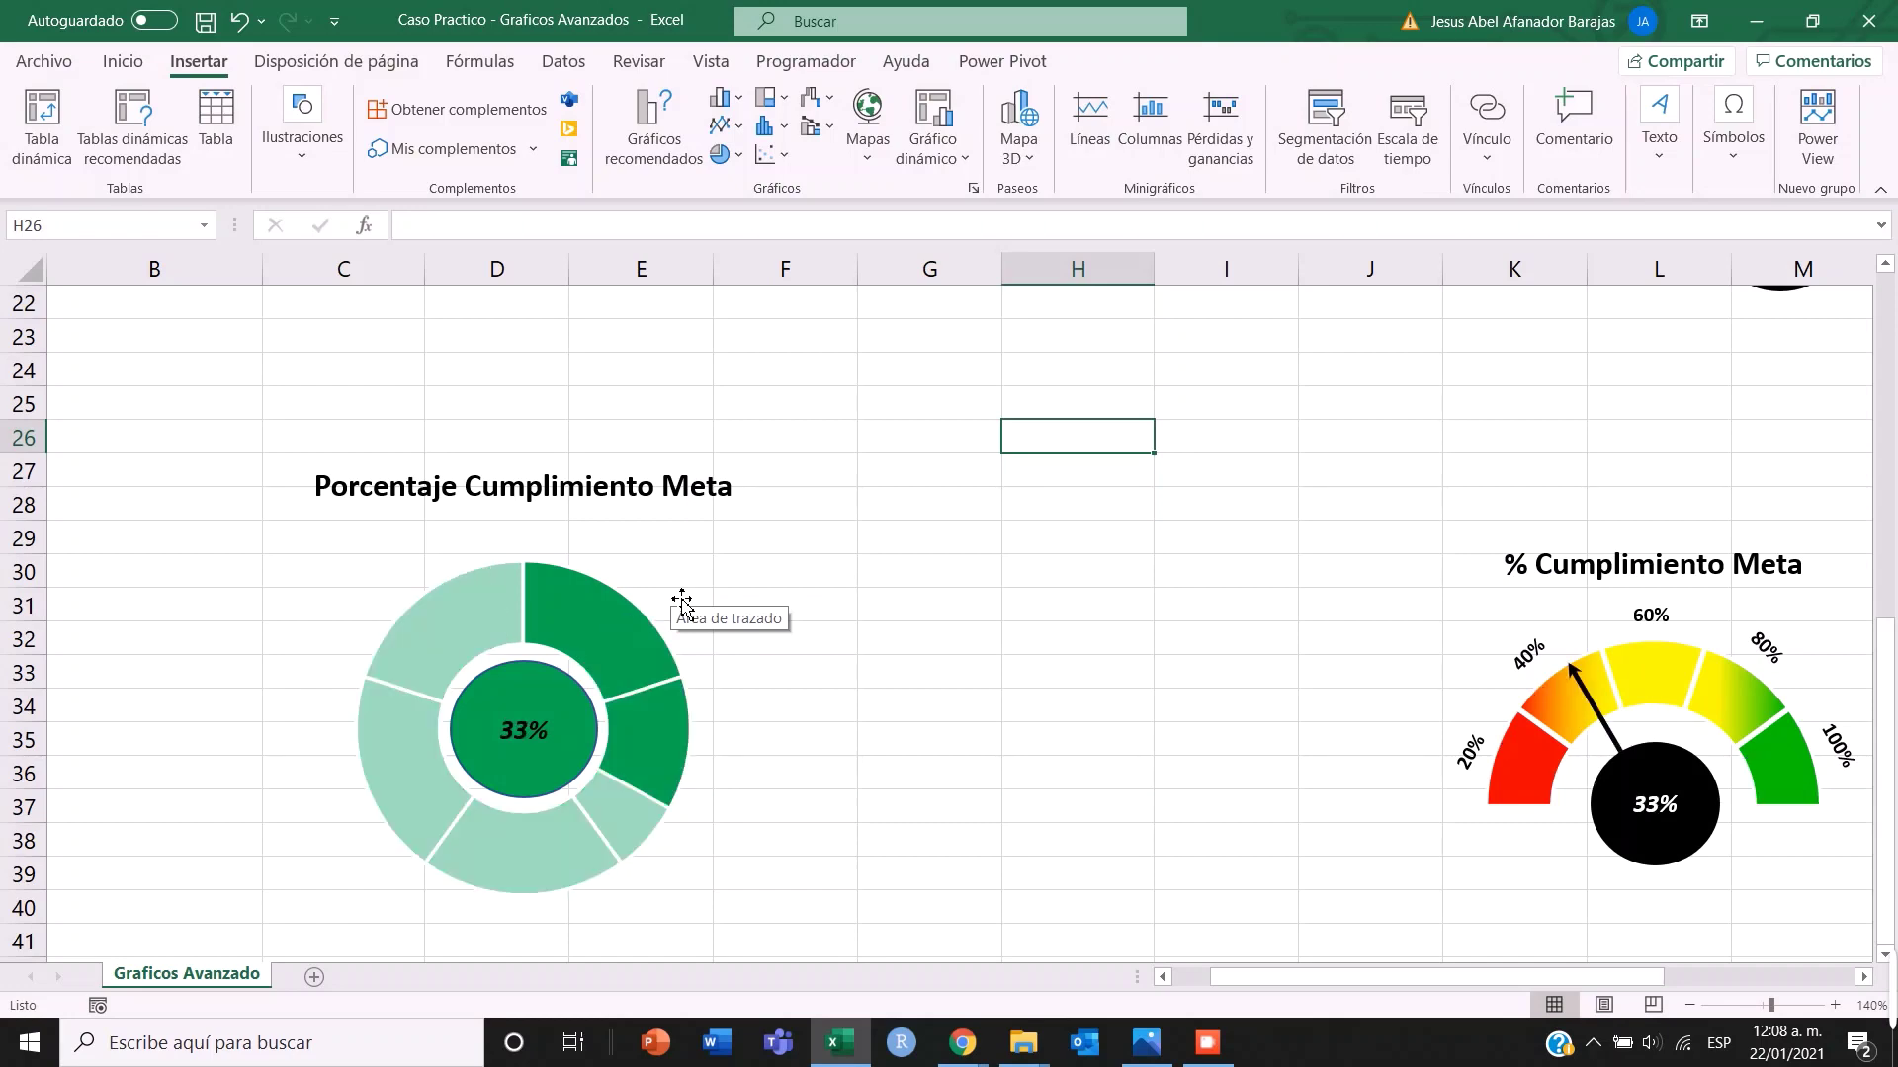
{"action": "scroll", "coordinate": [682, 603], "scroll_direction": "up", "scroll_amount": 7}
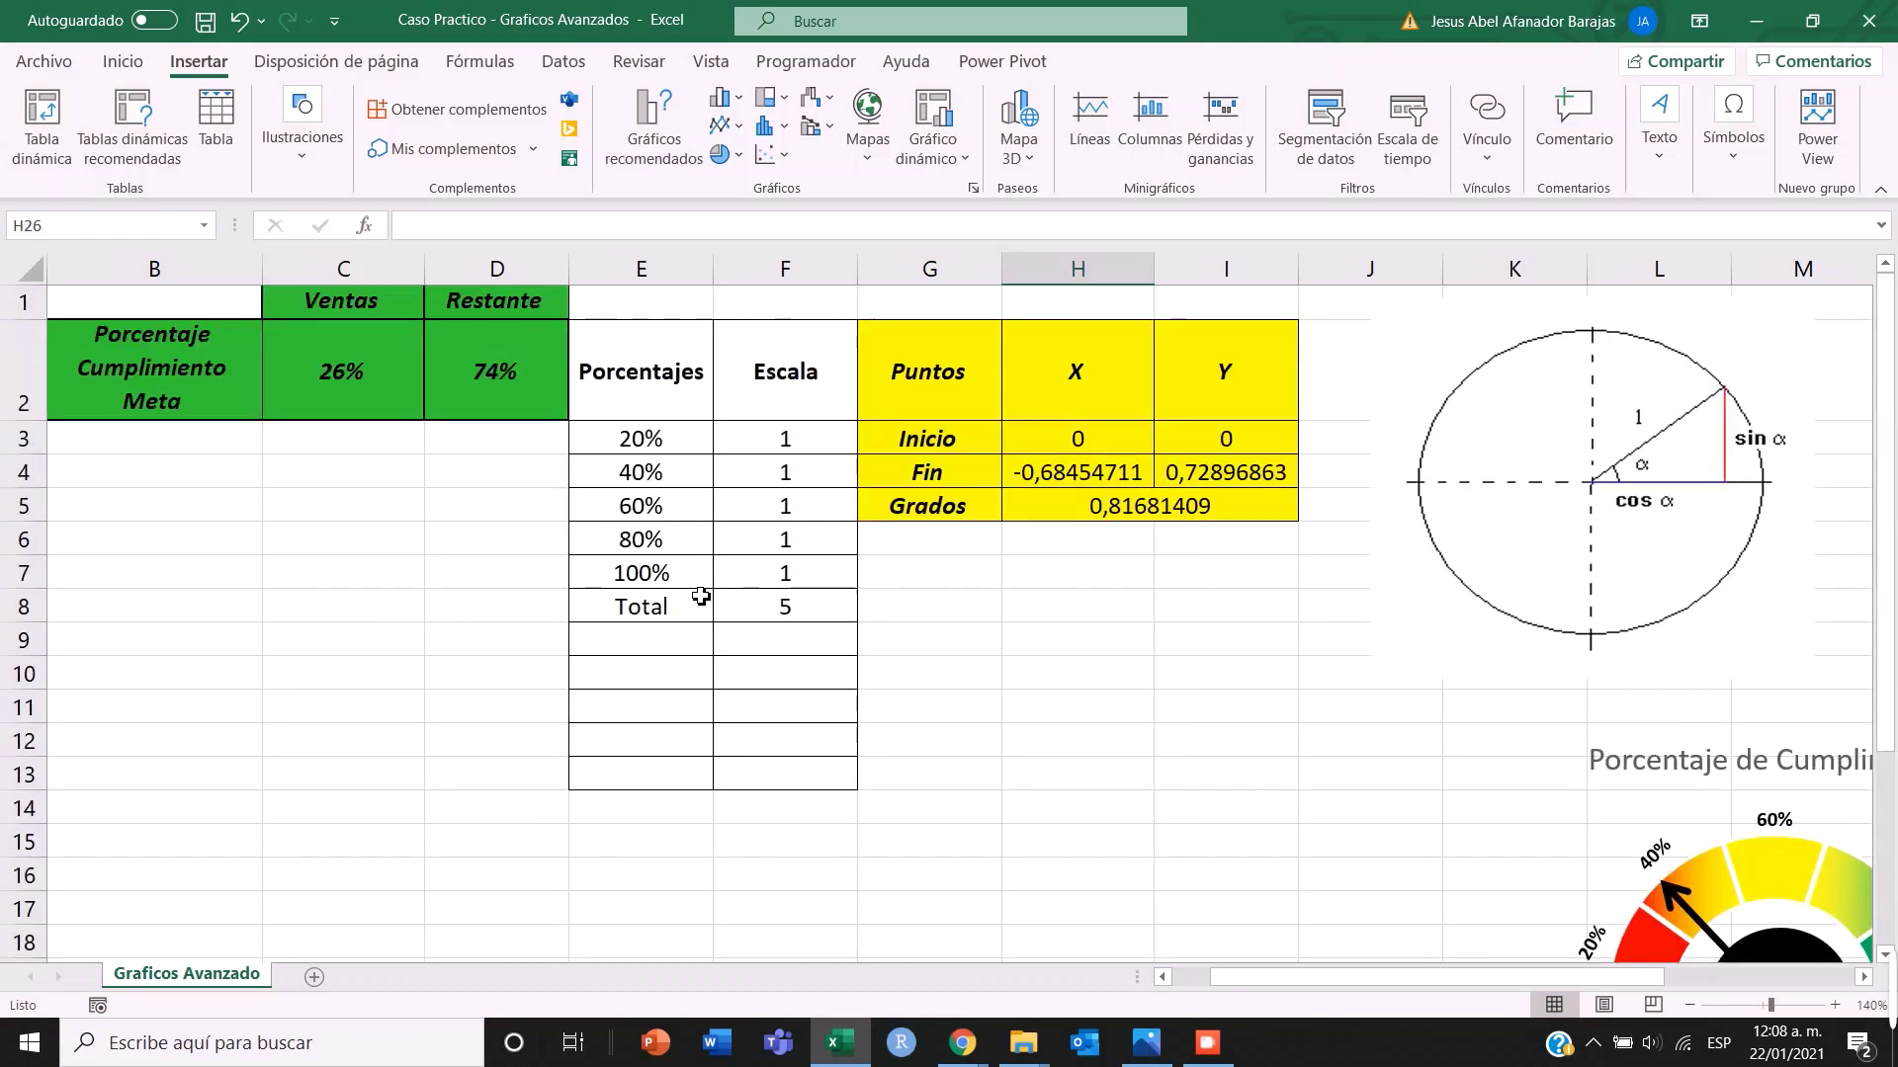
{"action": "scroll", "coordinate": [910, 610], "scroll_direction": "down", "scroll_amount": 2}
{"action": "scroll", "coordinate": [914, 613], "scroll_direction": "up", "scroll_amount": 2}
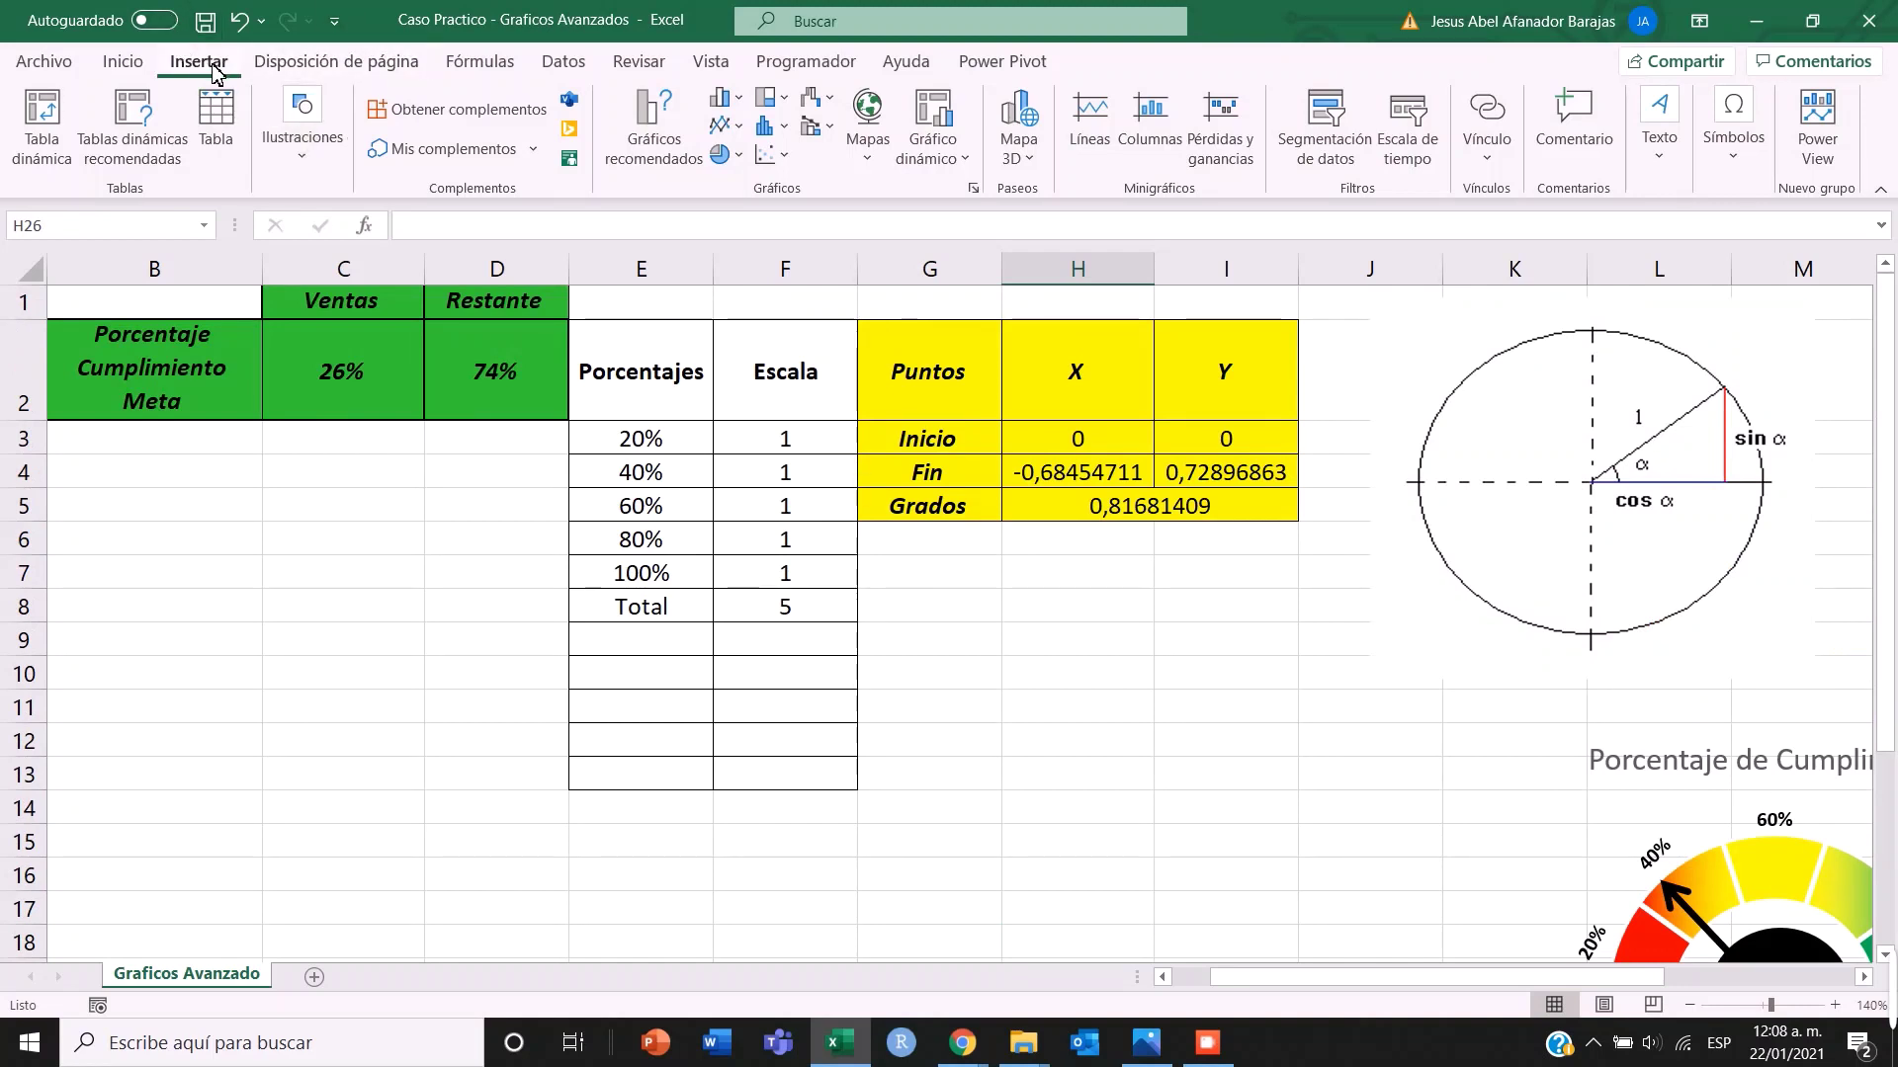
- Insert an empty doughnut chart and place it below the scale table, from about row 10 across columns E to J
{"action": "left_click", "coordinate": [741, 158]}
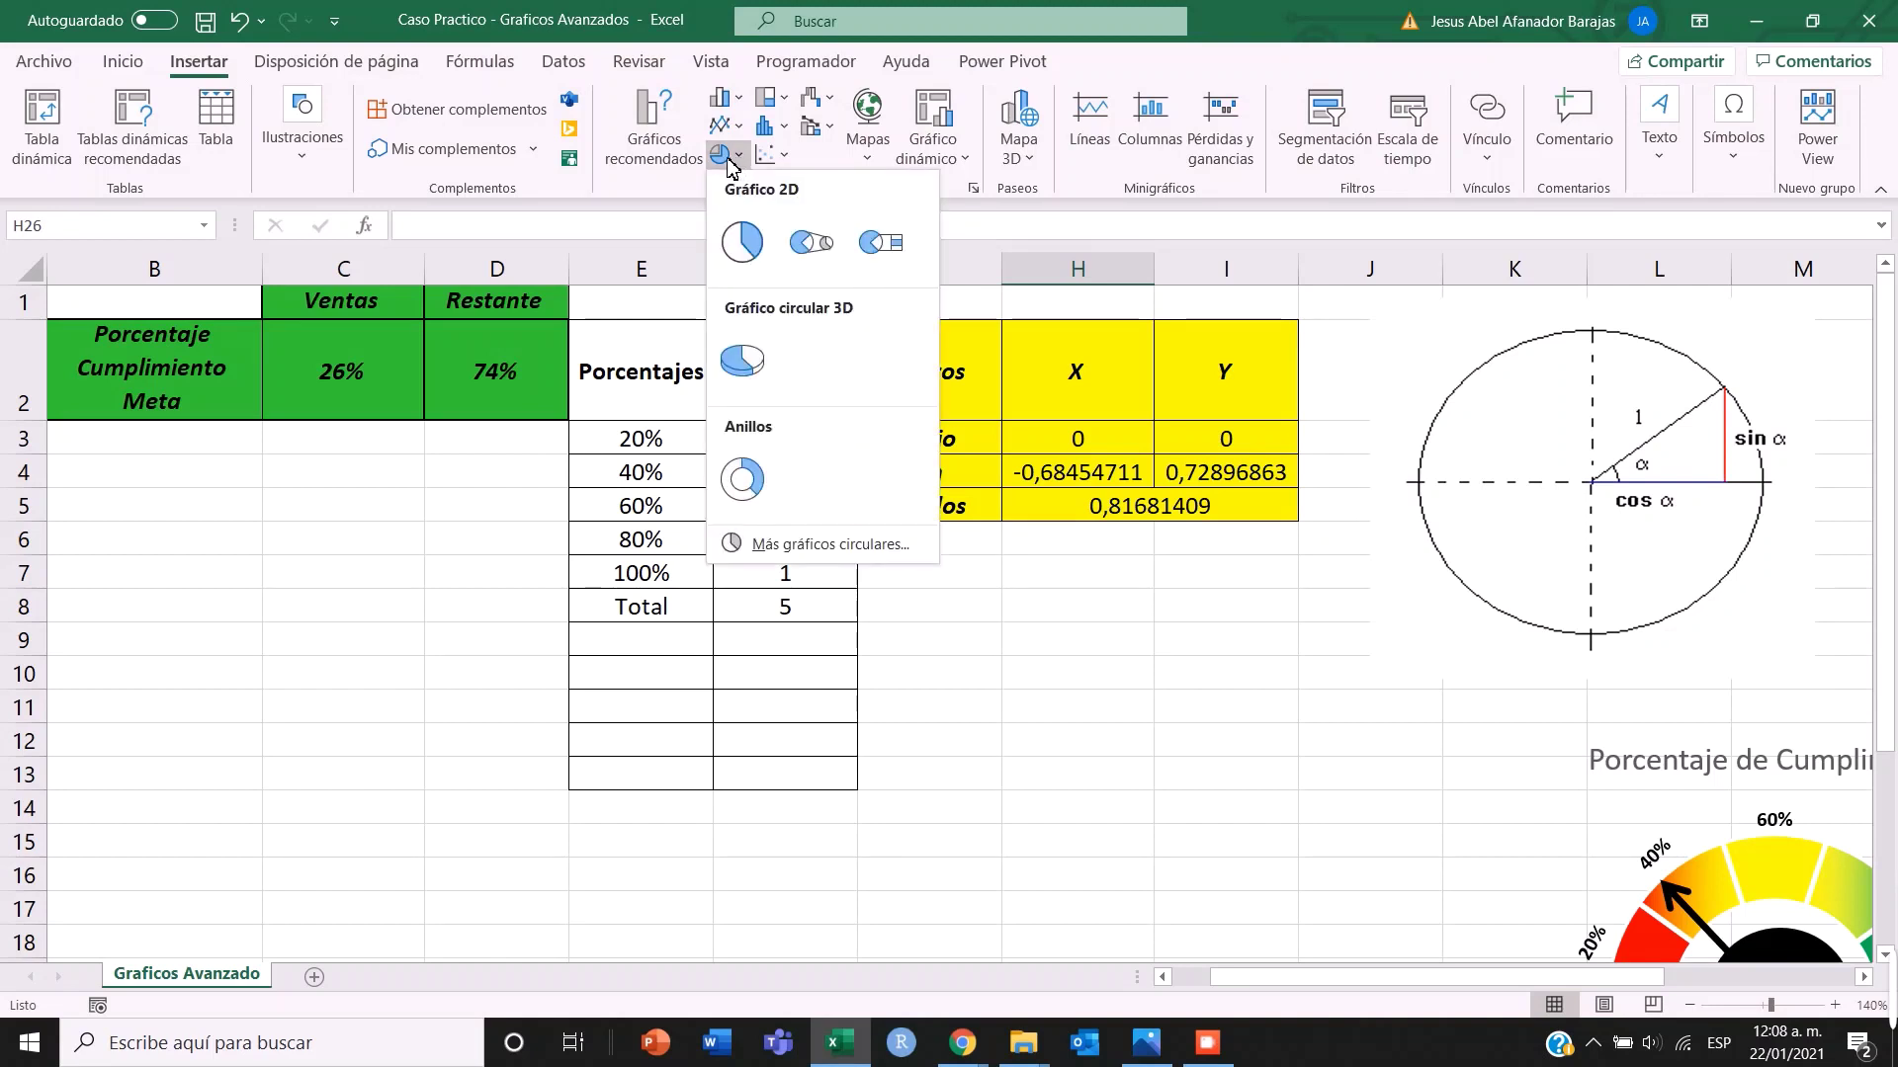
{"action": "left_click", "coordinate": [745, 479]}
{"action": "left_click_drag", "start_coordinate": [1071, 411], "coordinate": [1084, 682]}
{"action": "scroll", "coordinate": [1097, 623], "scroll_direction": "down", "scroll_amount": 3}
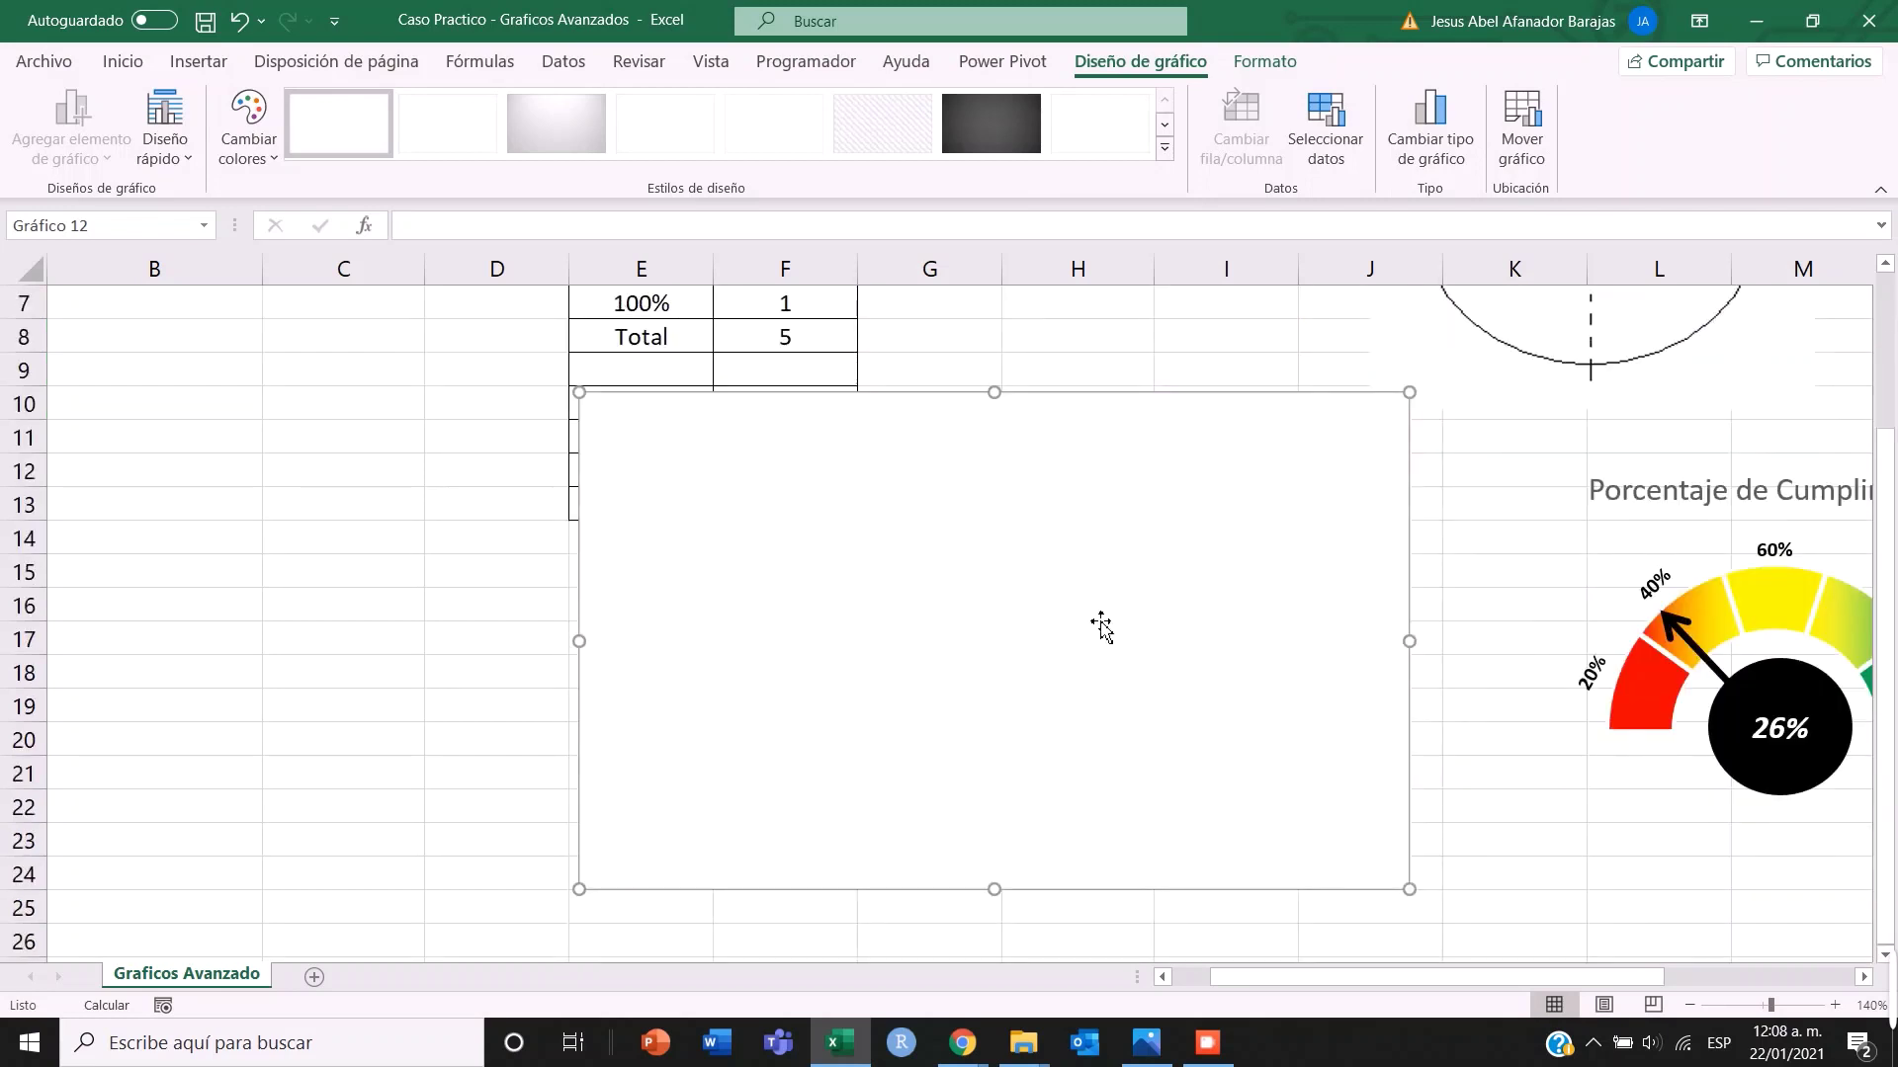
{"action": "scroll", "coordinate": [1111, 553], "scroll_direction": "up", "scroll_amount": 1}
{"action": "mouse_move", "coordinate": [1097, 415]}
{"action": "left_mouse_down"}
{"action": "mouse_move", "coordinate": [1076, 436]}
{"action": "mouse_move", "coordinate": [1105, 439]}
{"action": "mouse_move", "coordinate": [1087, 425]}
{"action": "left_mouse_up"}
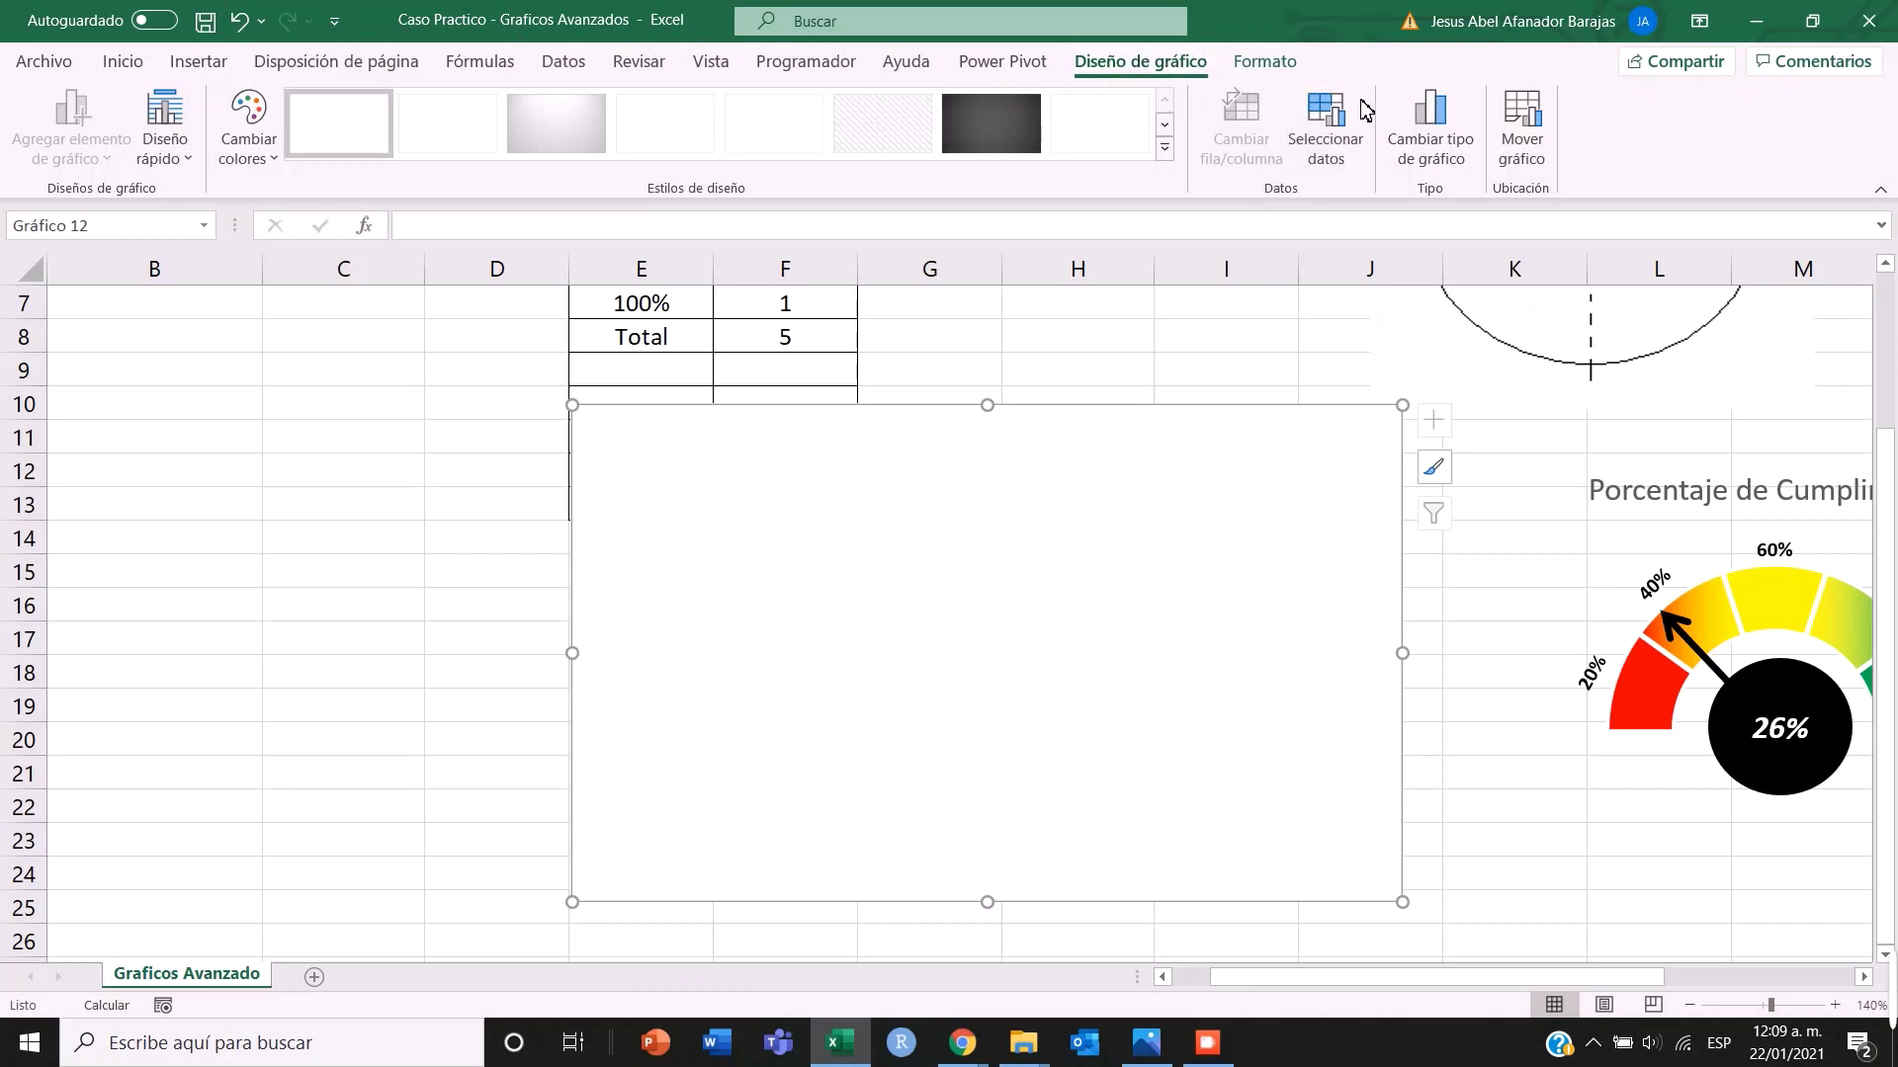
- Add a data series to the doughnut chart, taking its name from the Escala header in F2
{"action": "left_click", "coordinate": [1330, 141]}
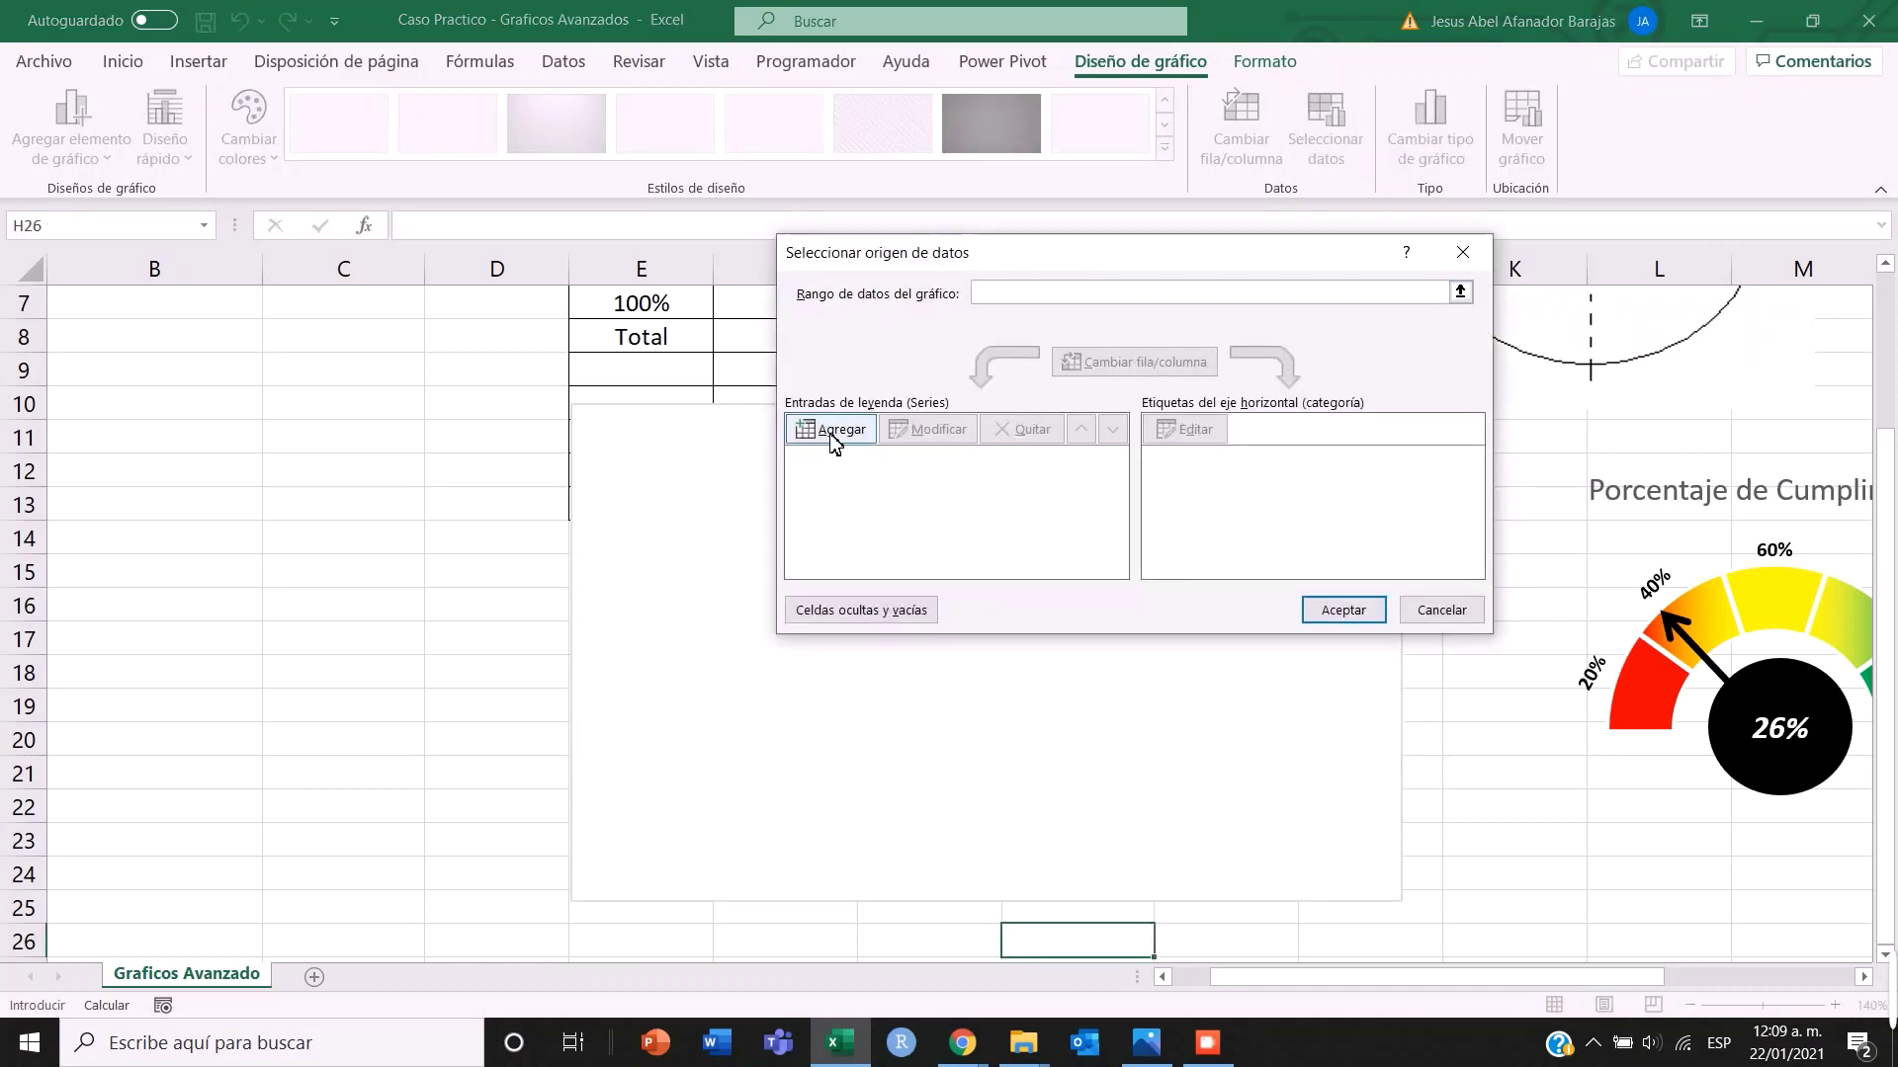
{"action": "left_click", "coordinate": [830, 430]}
{"action": "scroll", "coordinate": [797, 488], "scroll_direction": "up", "scroll_amount": 2}
{"action": "left_click", "coordinate": [1186, 413]}
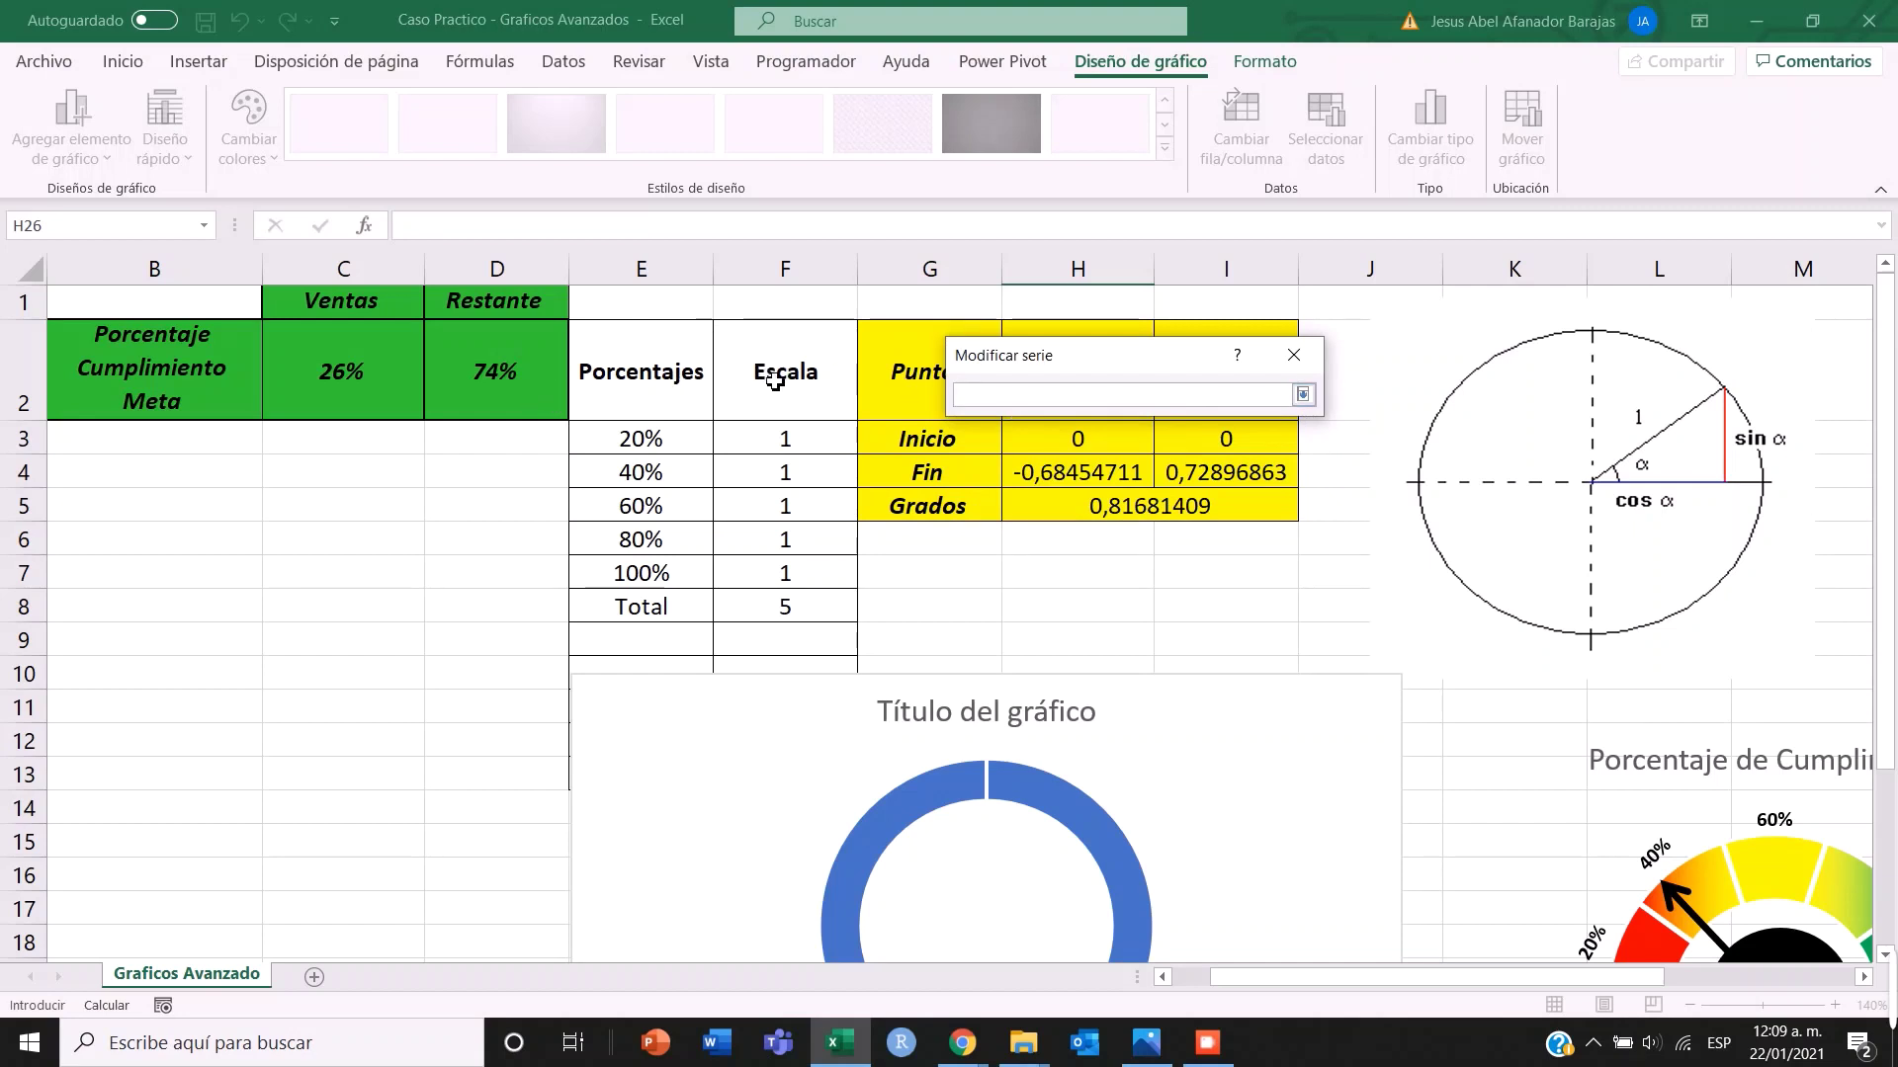
{"action": "left_click", "coordinate": [809, 396]}
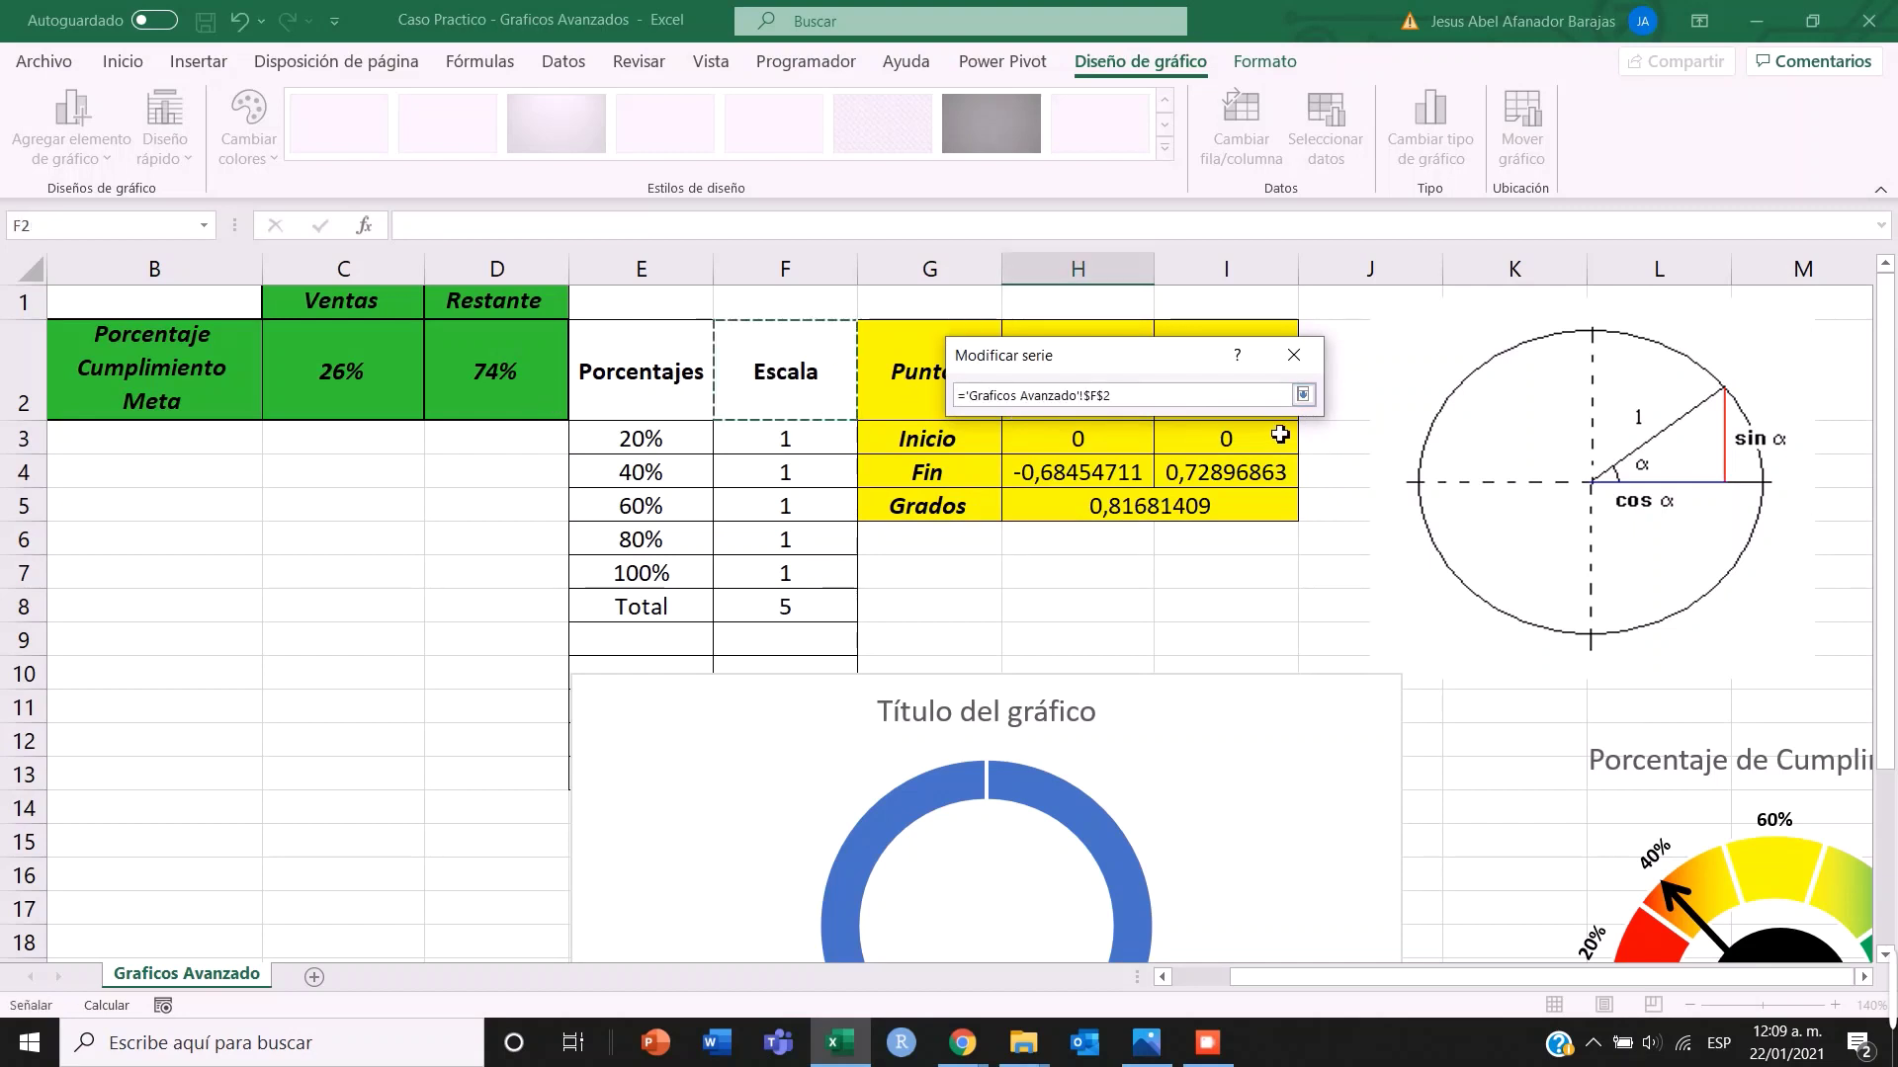
{"action": "left_click", "coordinate": [1302, 396]}
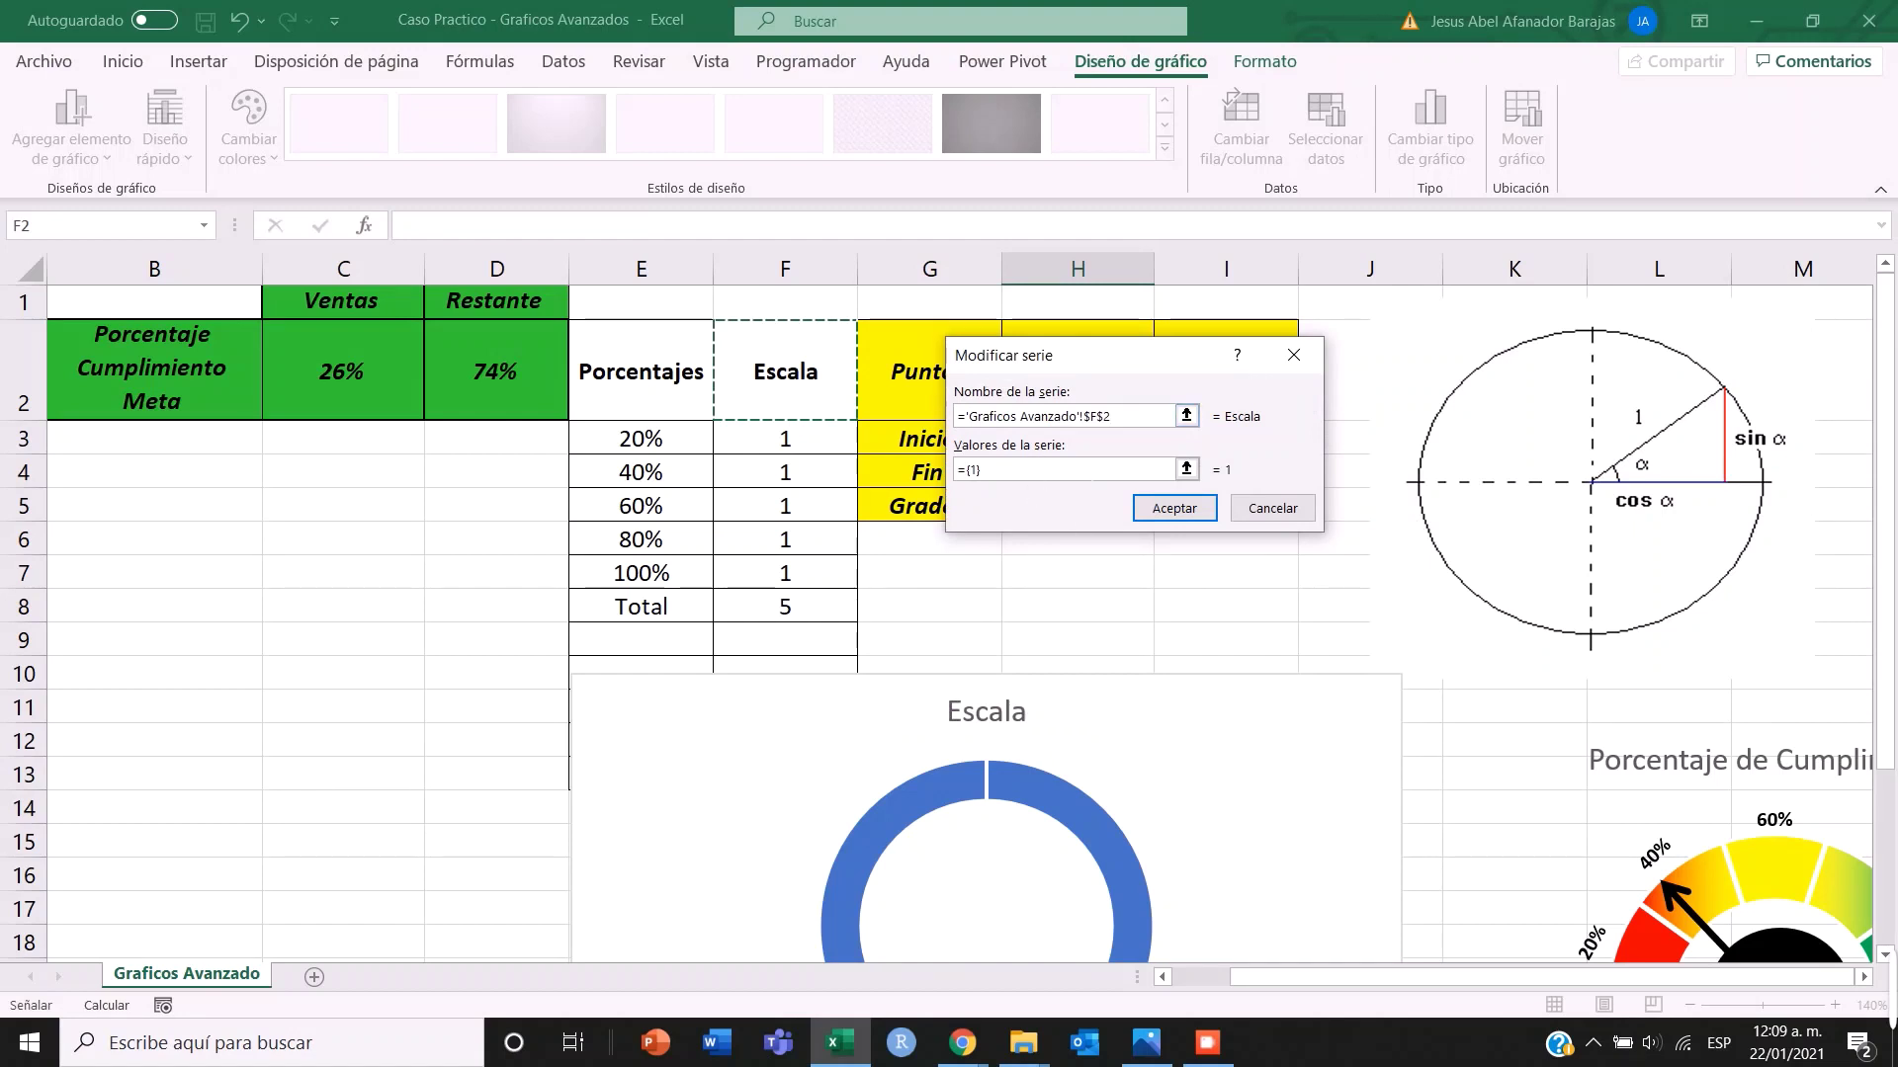
- Set the series values to the scale range F3:F7 and accept the chart's data source
{"action": "left_click", "coordinate": [1185, 470]}
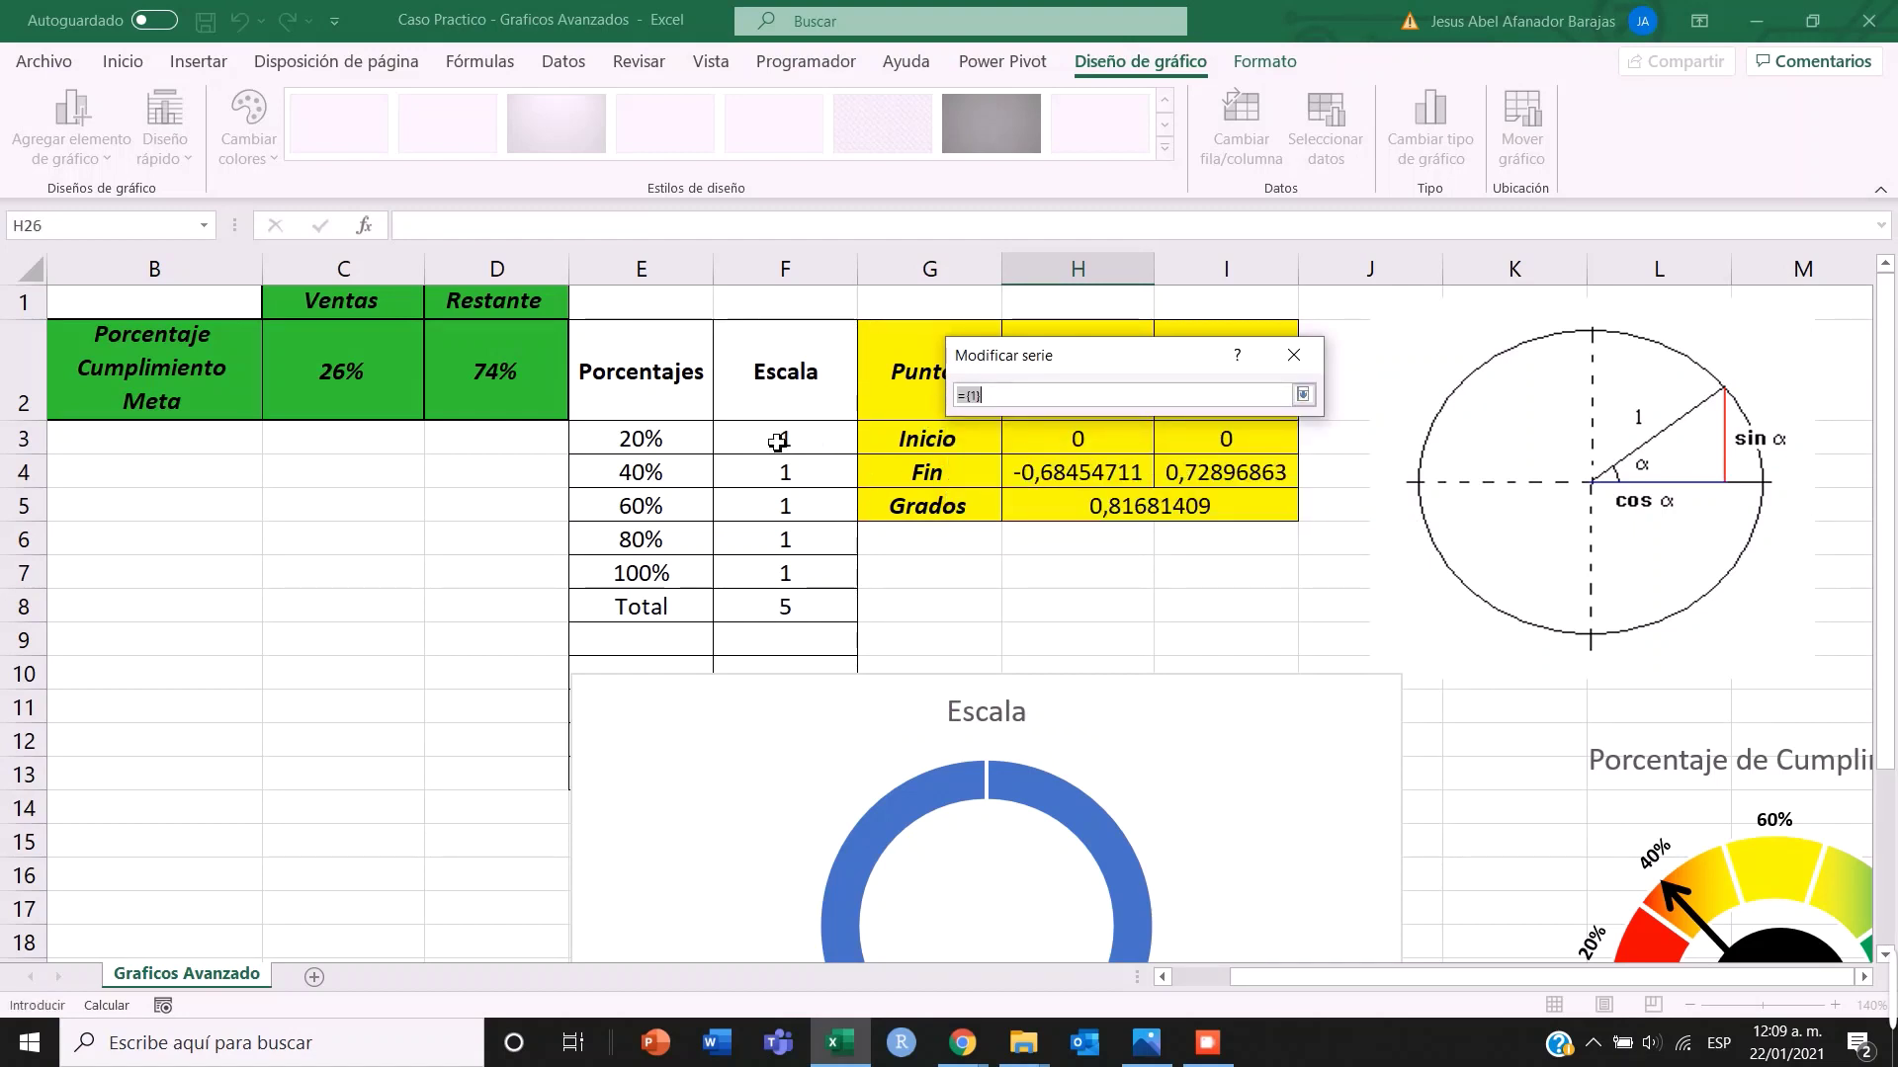
{"action": "left_click_drag", "start_coordinate": [777, 441], "coordinate": [763, 560]}
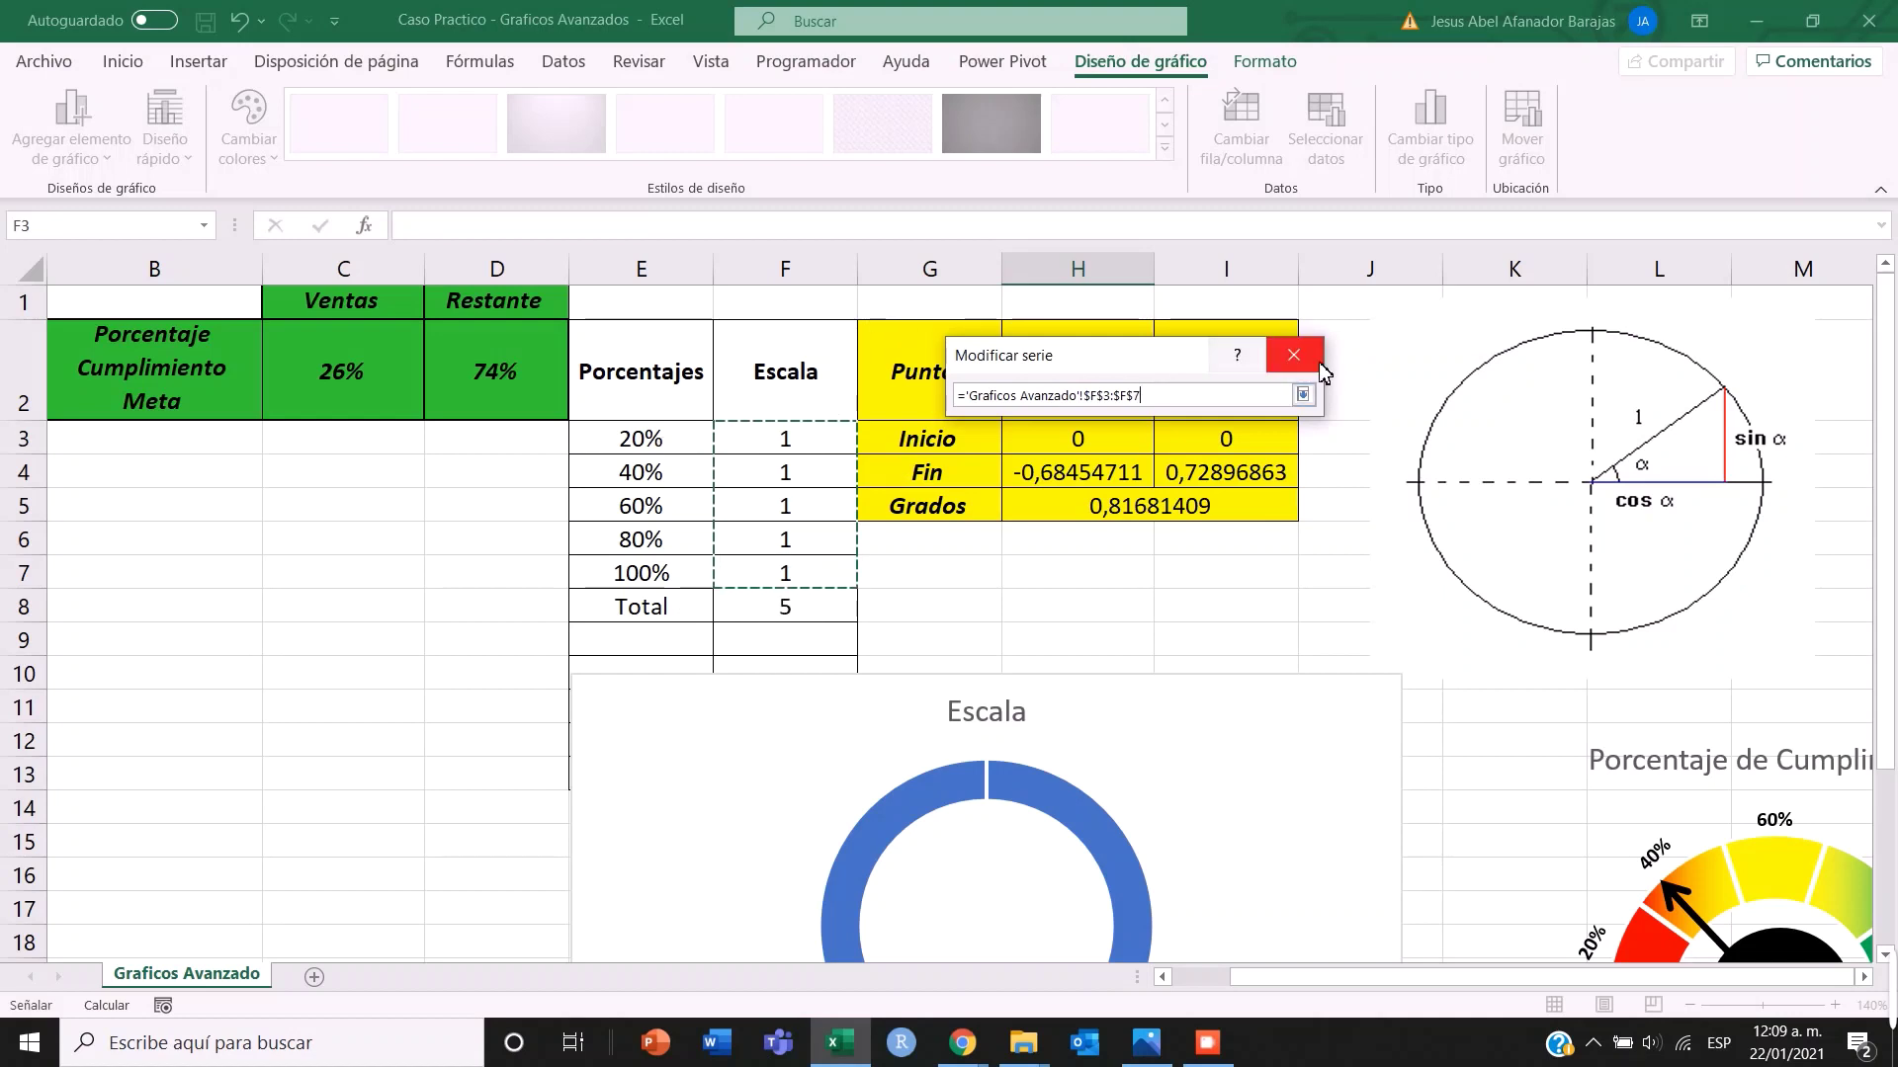
{"action": "left_click", "coordinate": [1303, 395]}
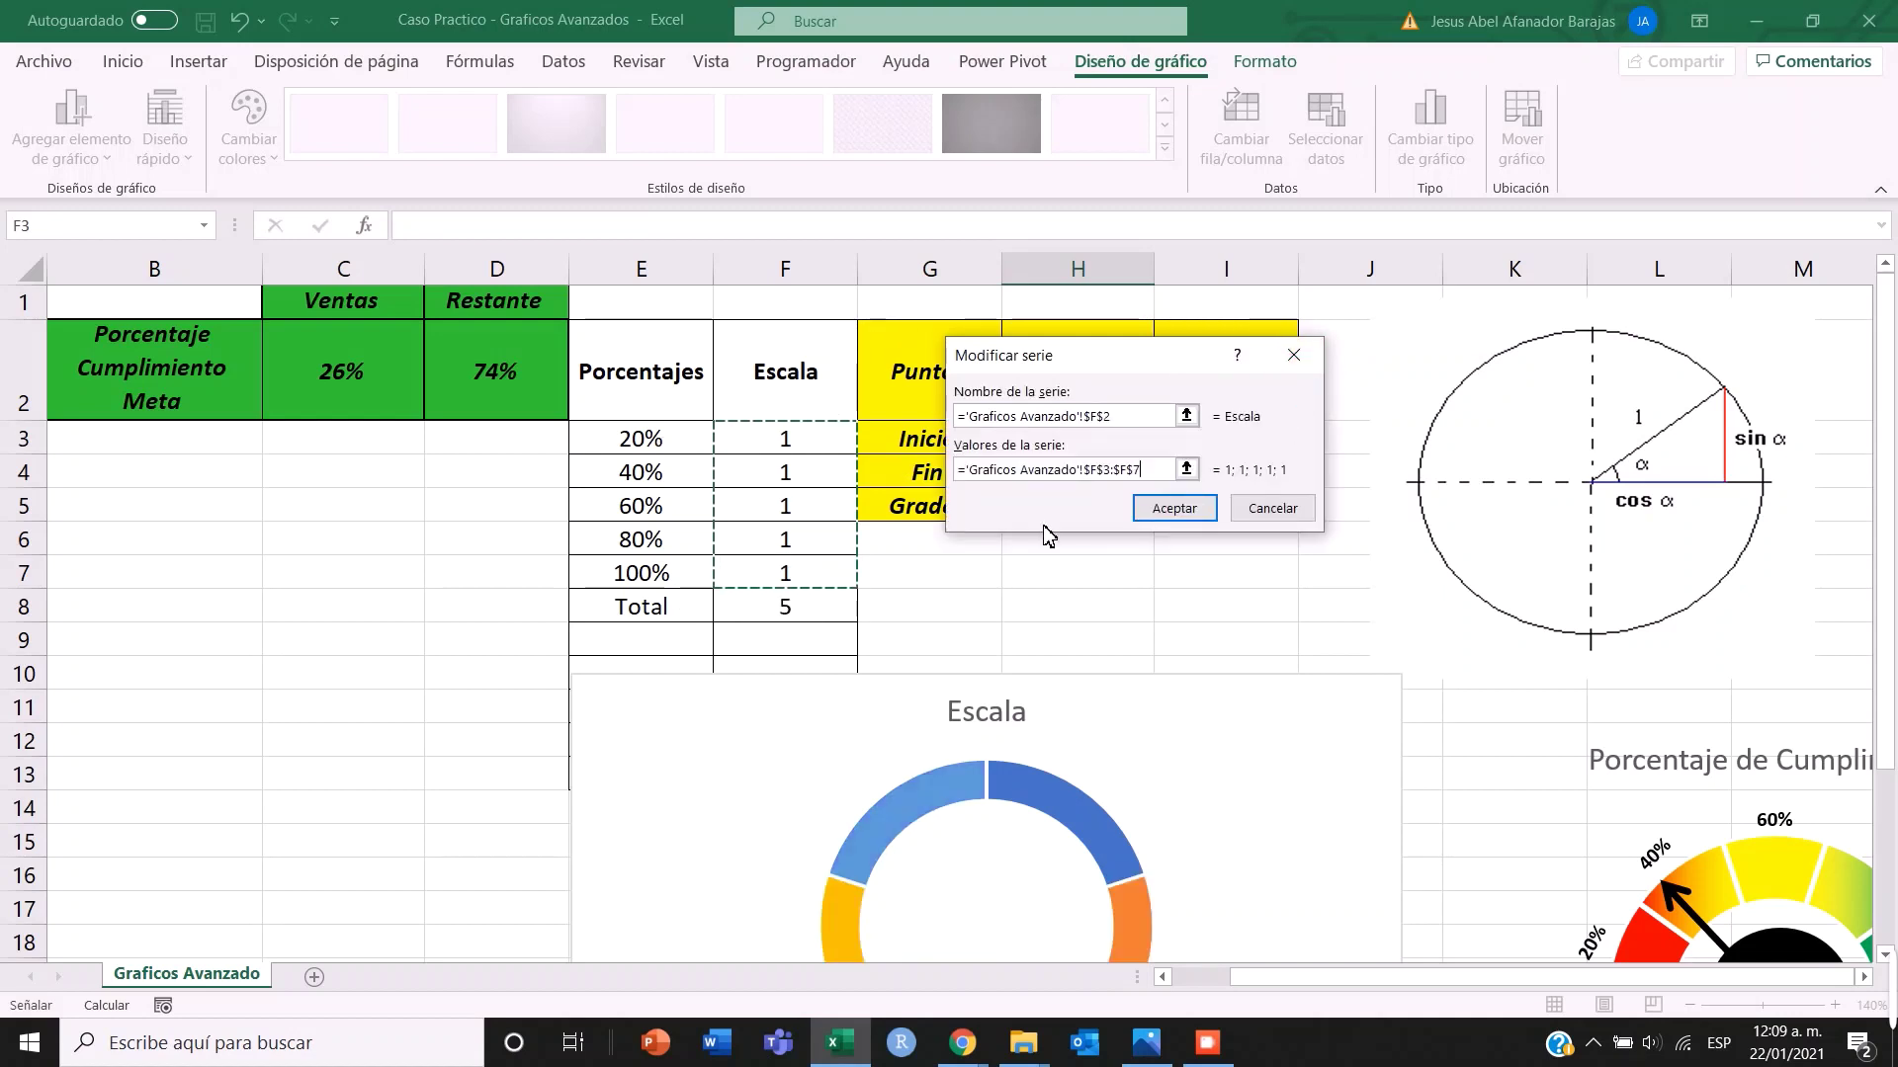
{"action": "left_click", "coordinate": [1175, 508]}
{"action": "left_click", "coordinate": [1346, 619]}
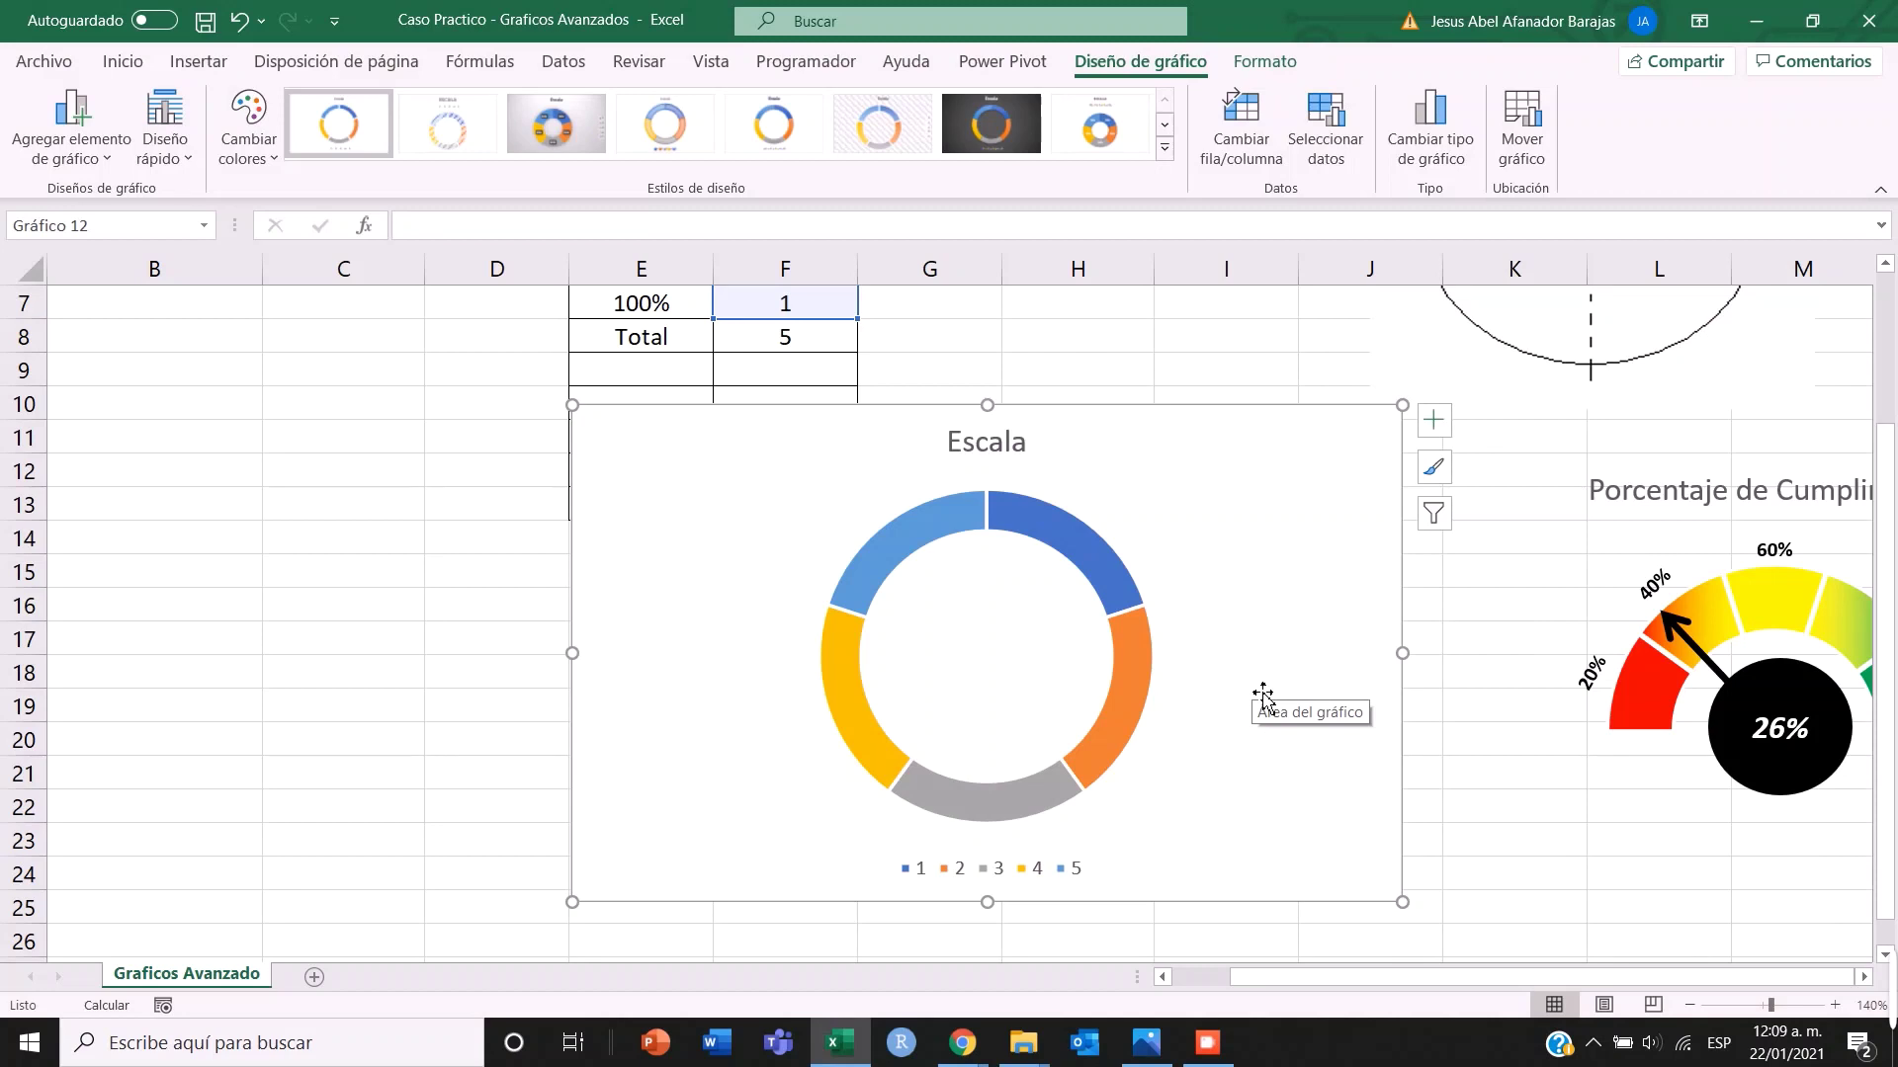
- Delete the legend from the new doughnut chart
{"action": "scroll", "coordinate": [1253, 678], "scroll_direction": "down", "scroll_amount": 1}
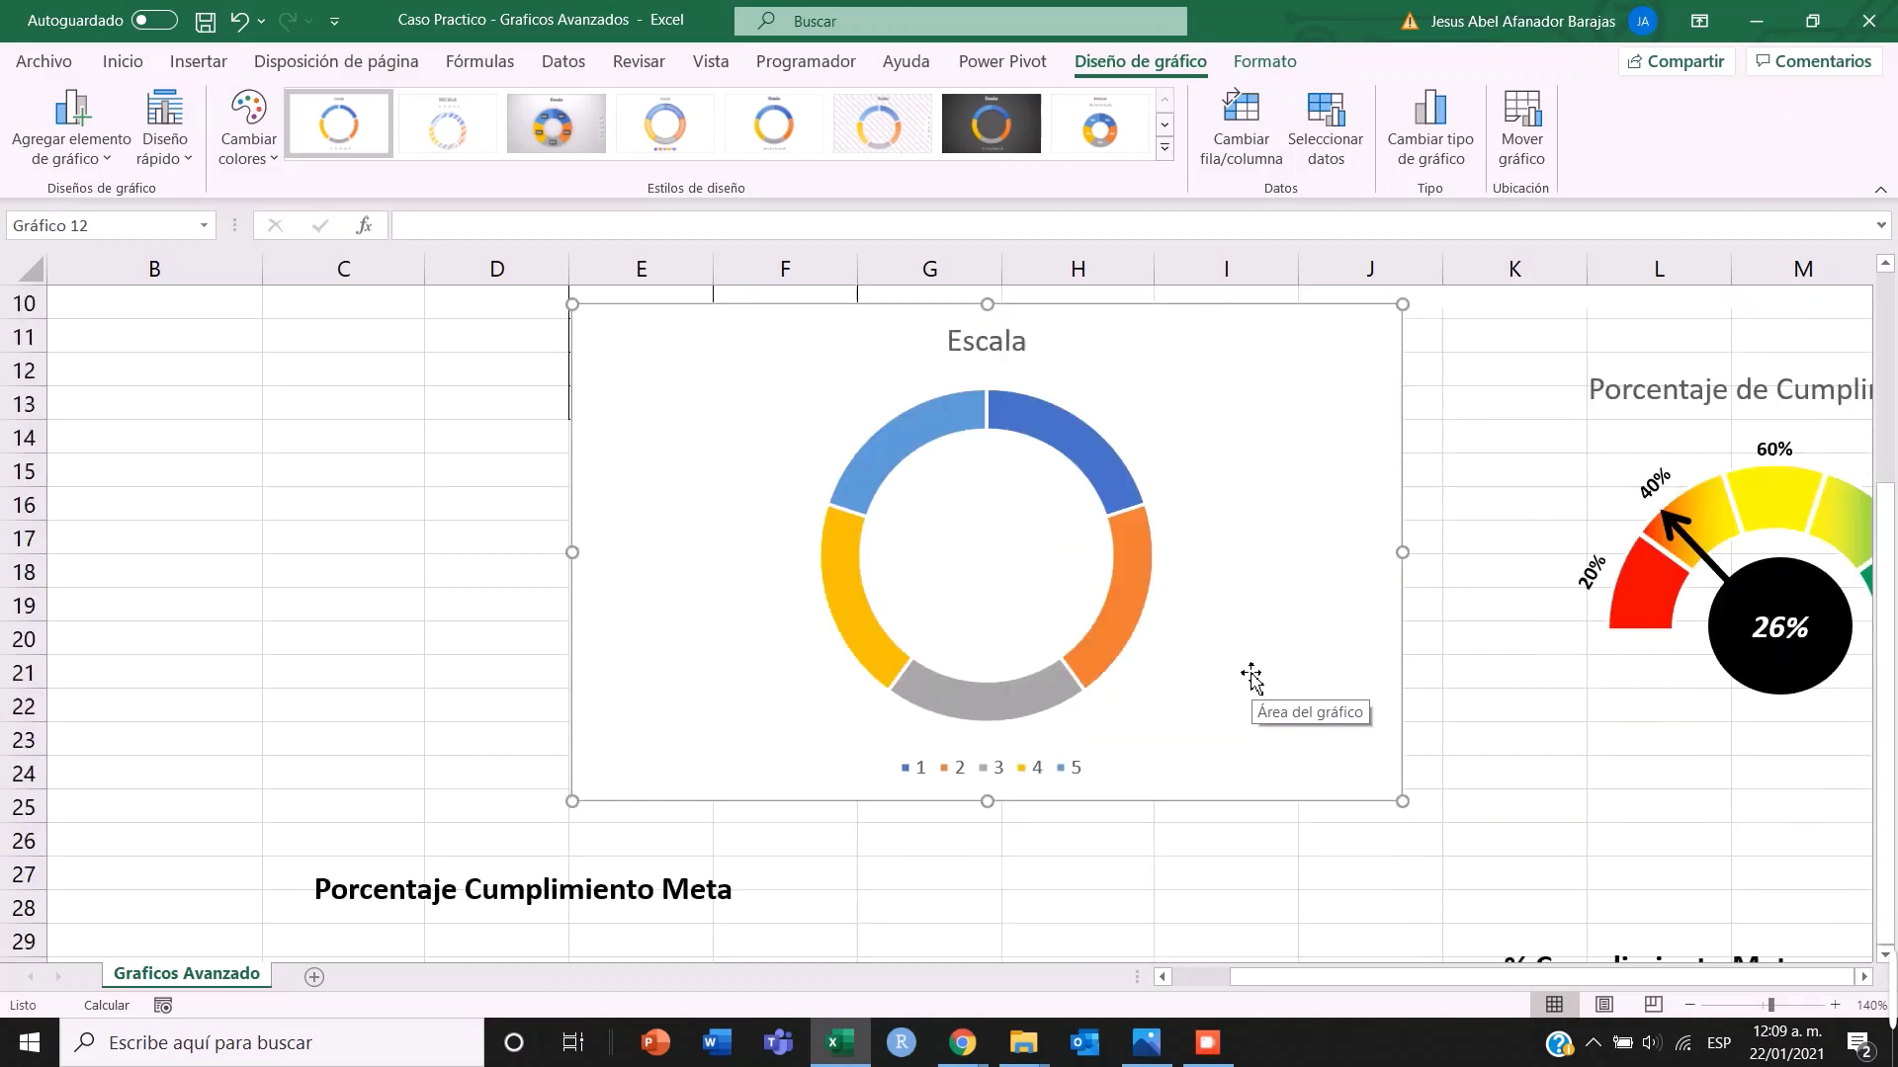
{"action": "left_click", "coordinate": [1060, 774]}
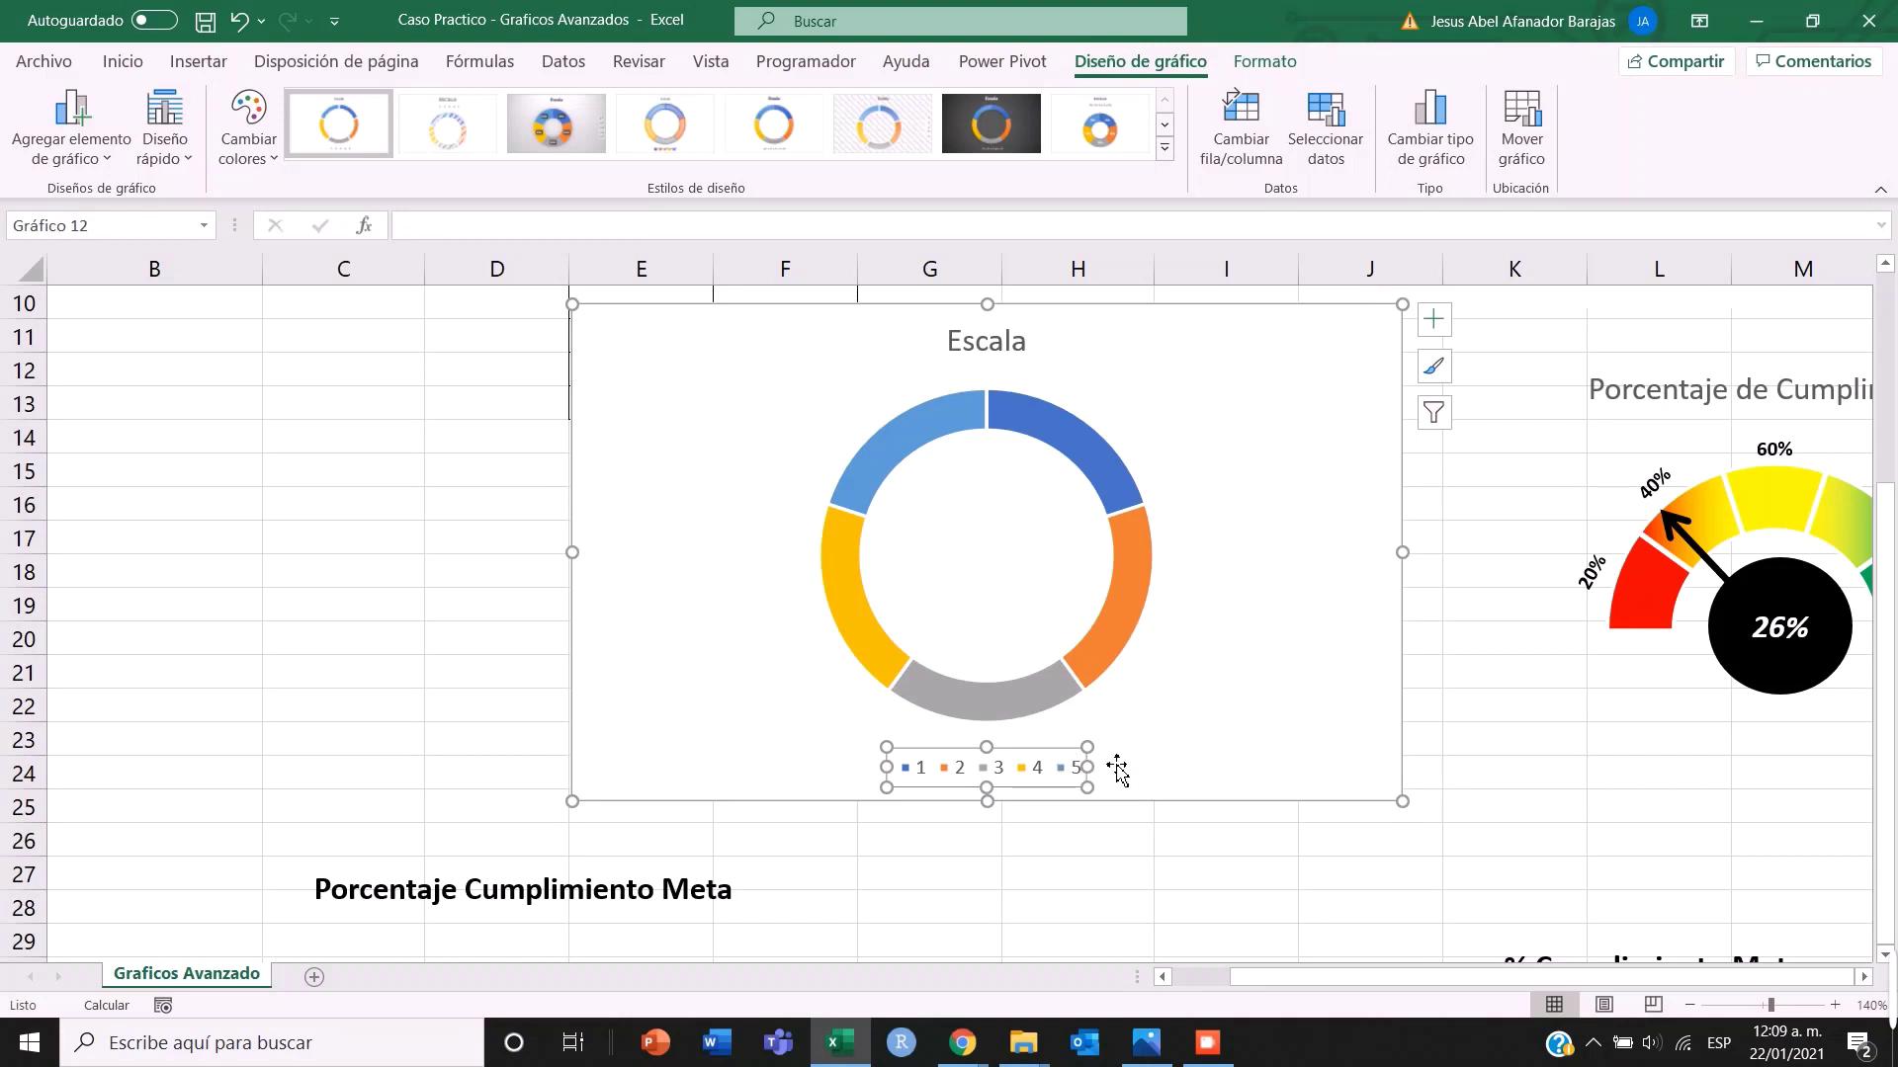
{"action": "key", "text": "Delete"}
- Change the doughnut chart's title to "Porcentaje Cumplimiento"
{"action": "left_click", "coordinate": [1018, 357]}
{"action": "scroll", "coordinate": [1008, 364], "scroll_direction": "up", "scroll_amount": 1}
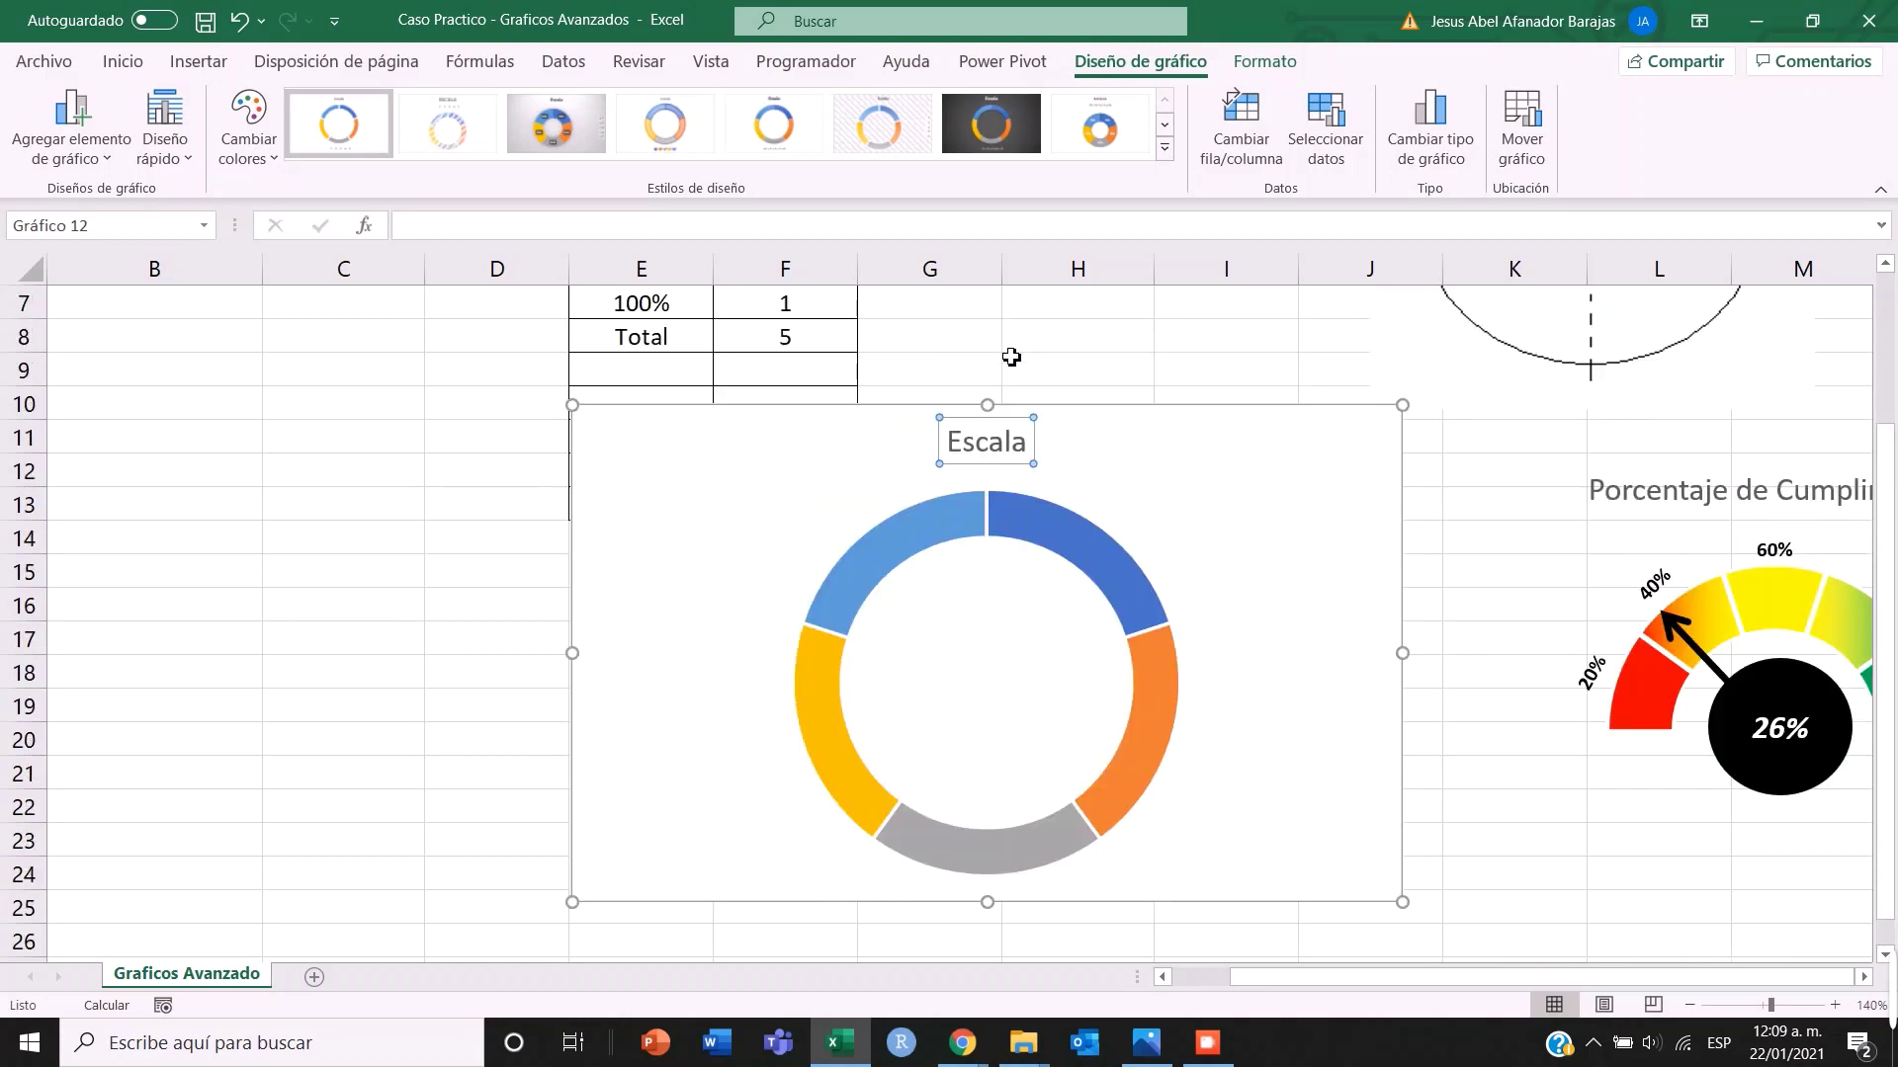
{"action": "double_click", "coordinate": [979, 445]}
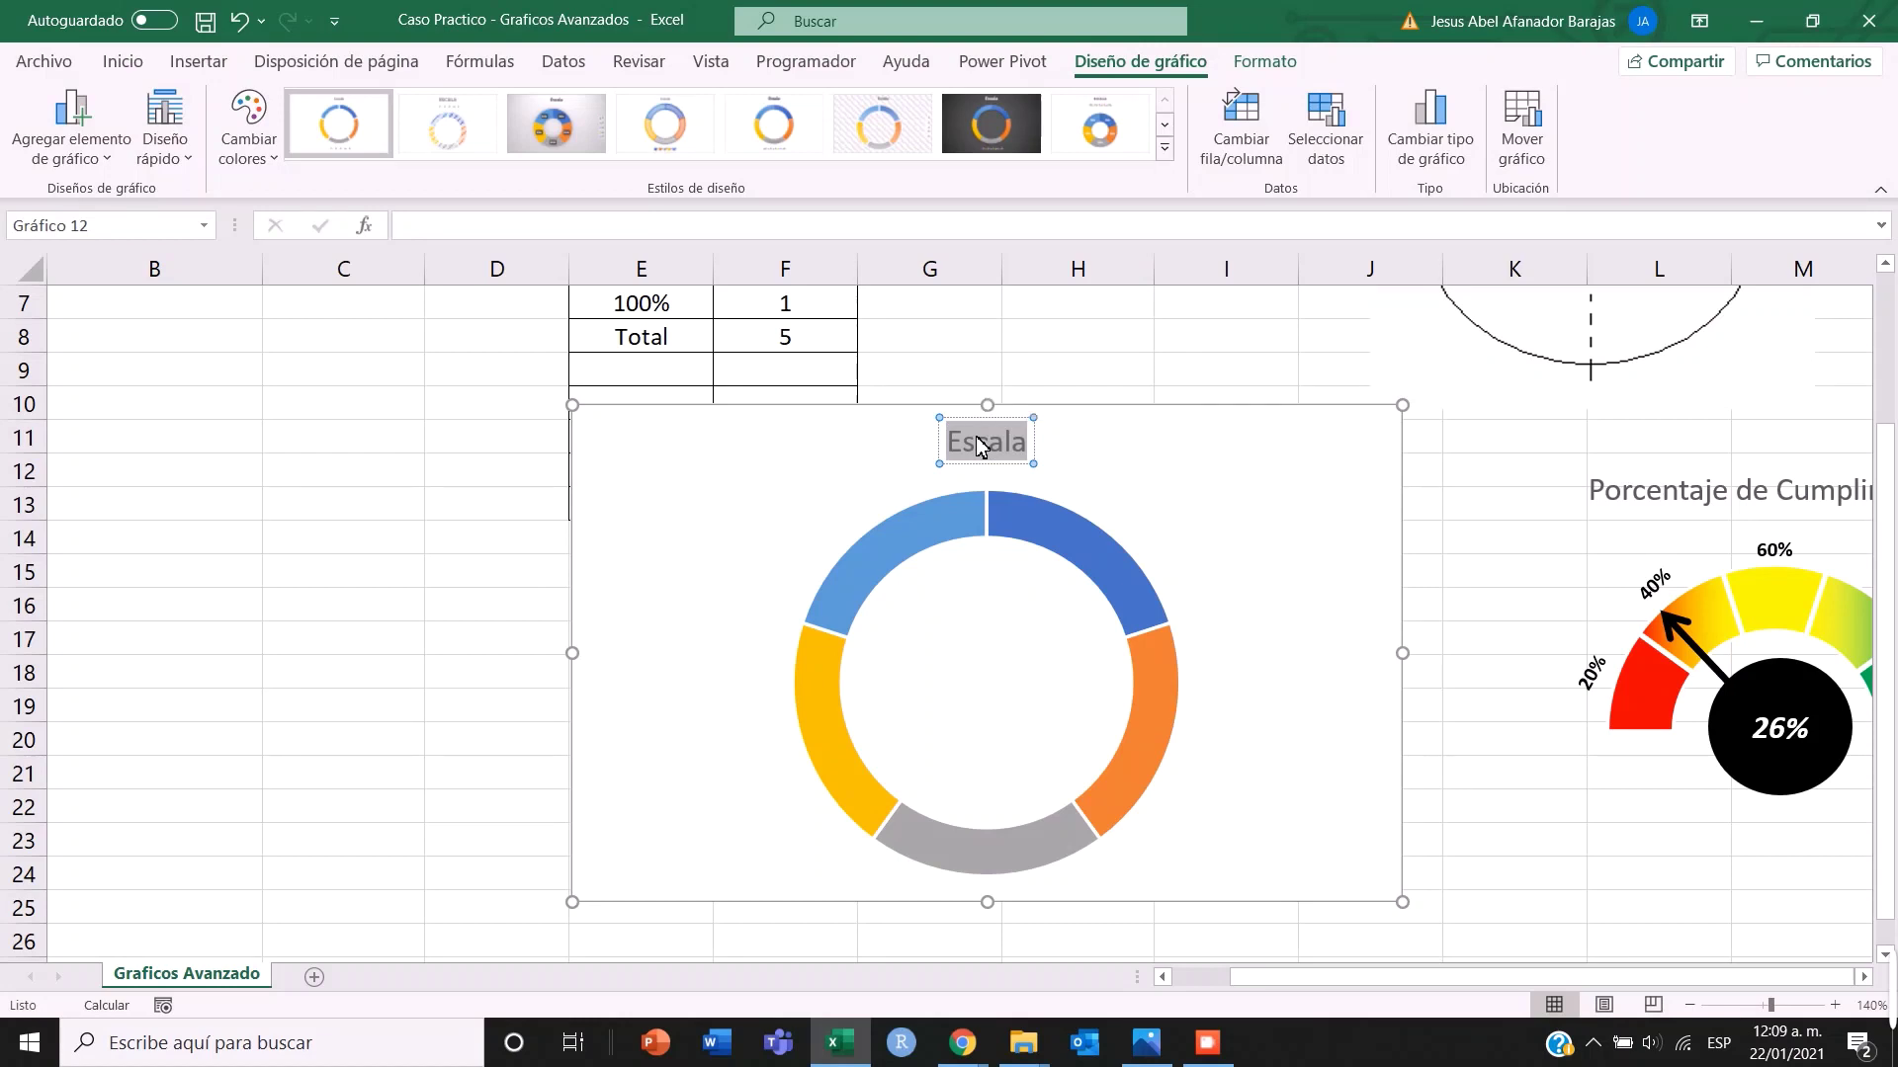
{"action": "type", "text": "Porcent"}
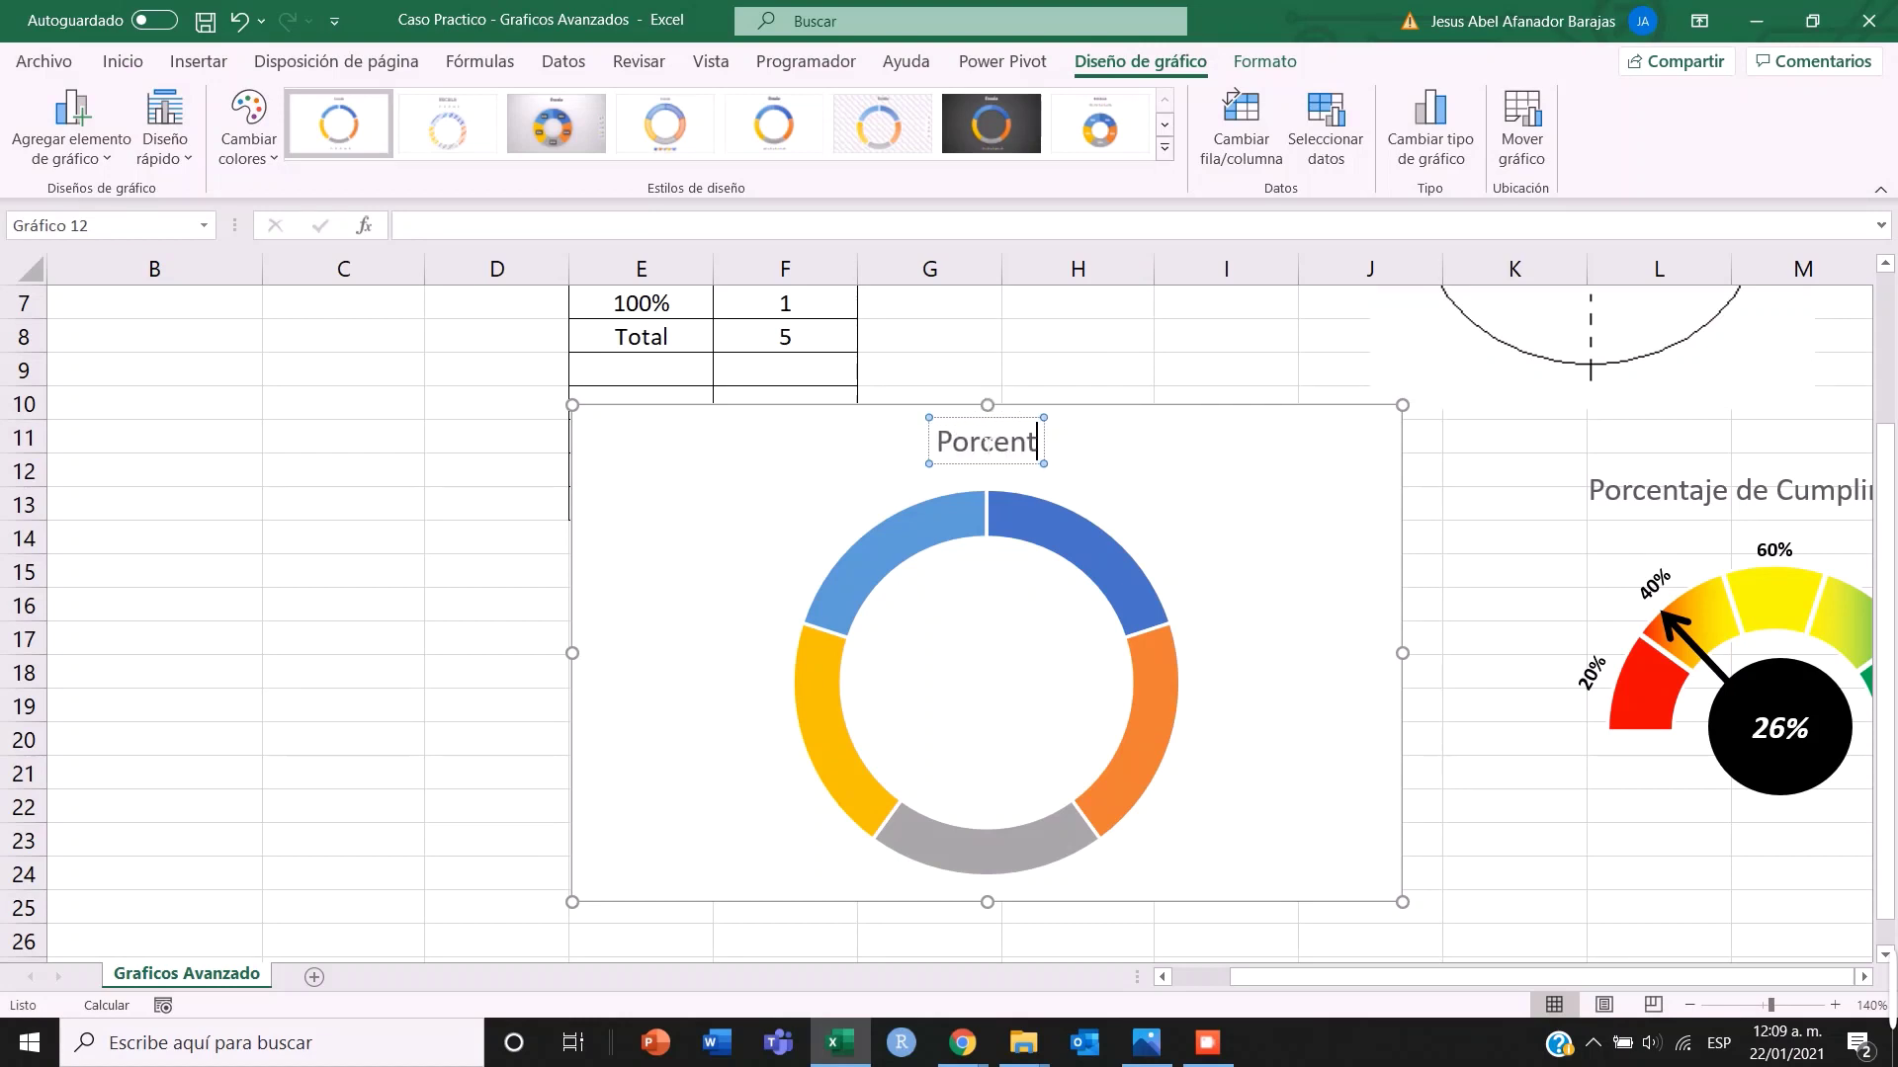
{"action": "type", "text": "aje Cumplimiento"}
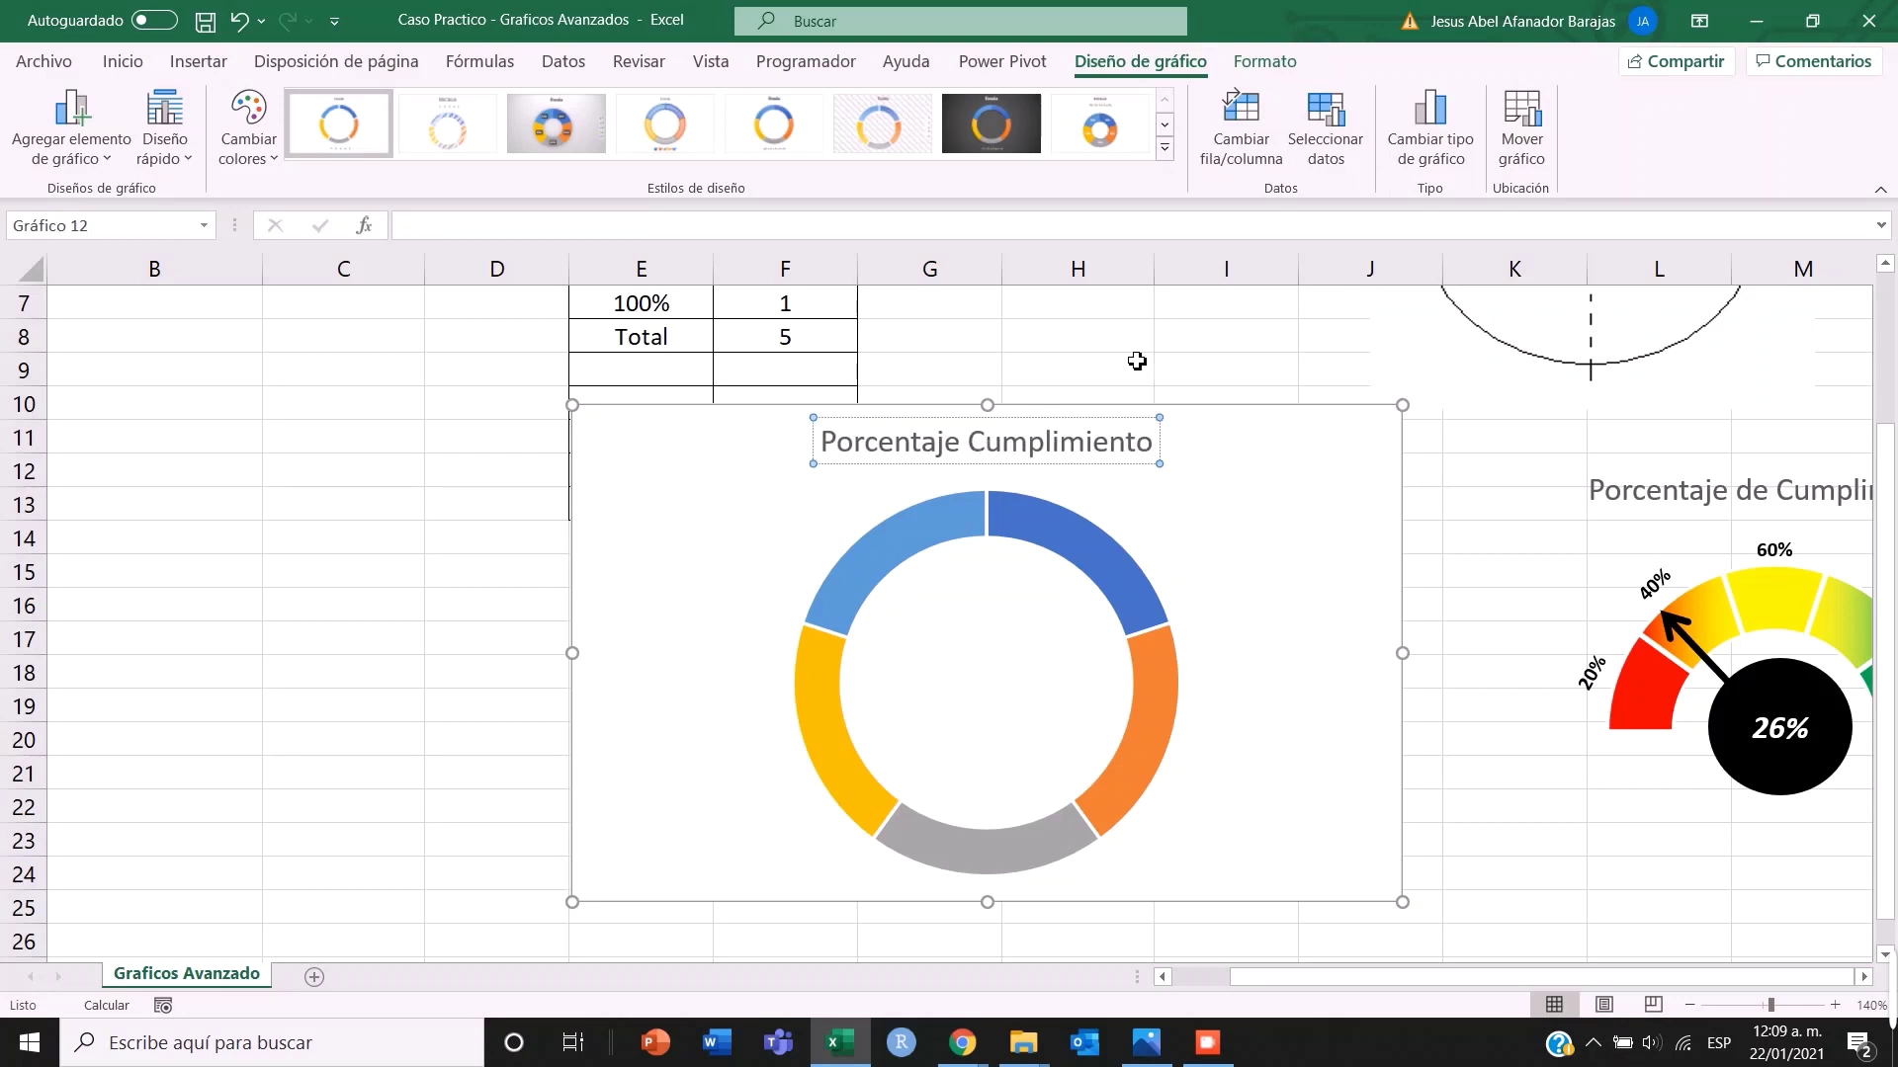
{"action": "left_click", "coordinate": [1085, 337]}
{"action": "scroll", "coordinate": [1087, 401], "scroll_direction": "down", "scroll_amount": 1}
{"action": "scroll", "coordinate": [1092, 415], "scroll_direction": "up", "scroll_amount": 2}
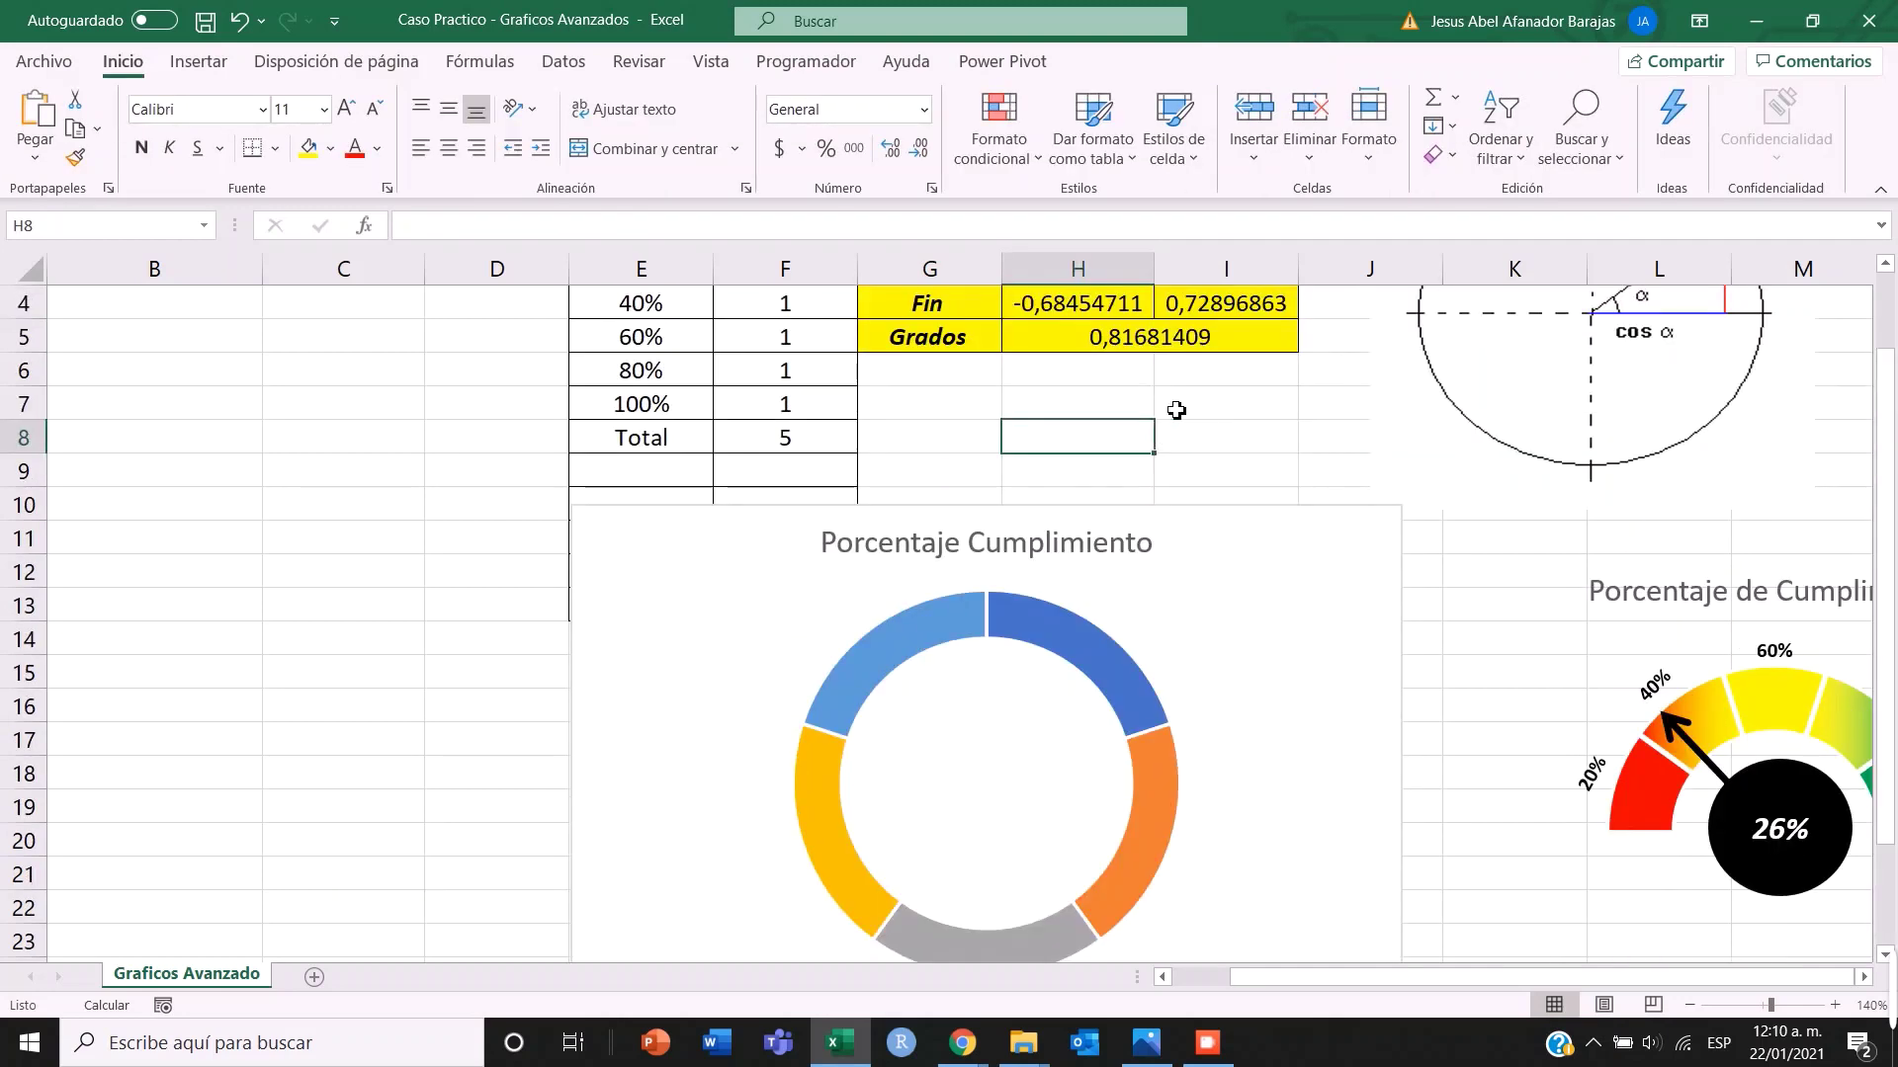
- Give the doughnut chart's whole Escala series a solid fill in standard red
{"action": "left_click", "coordinate": [974, 603]}
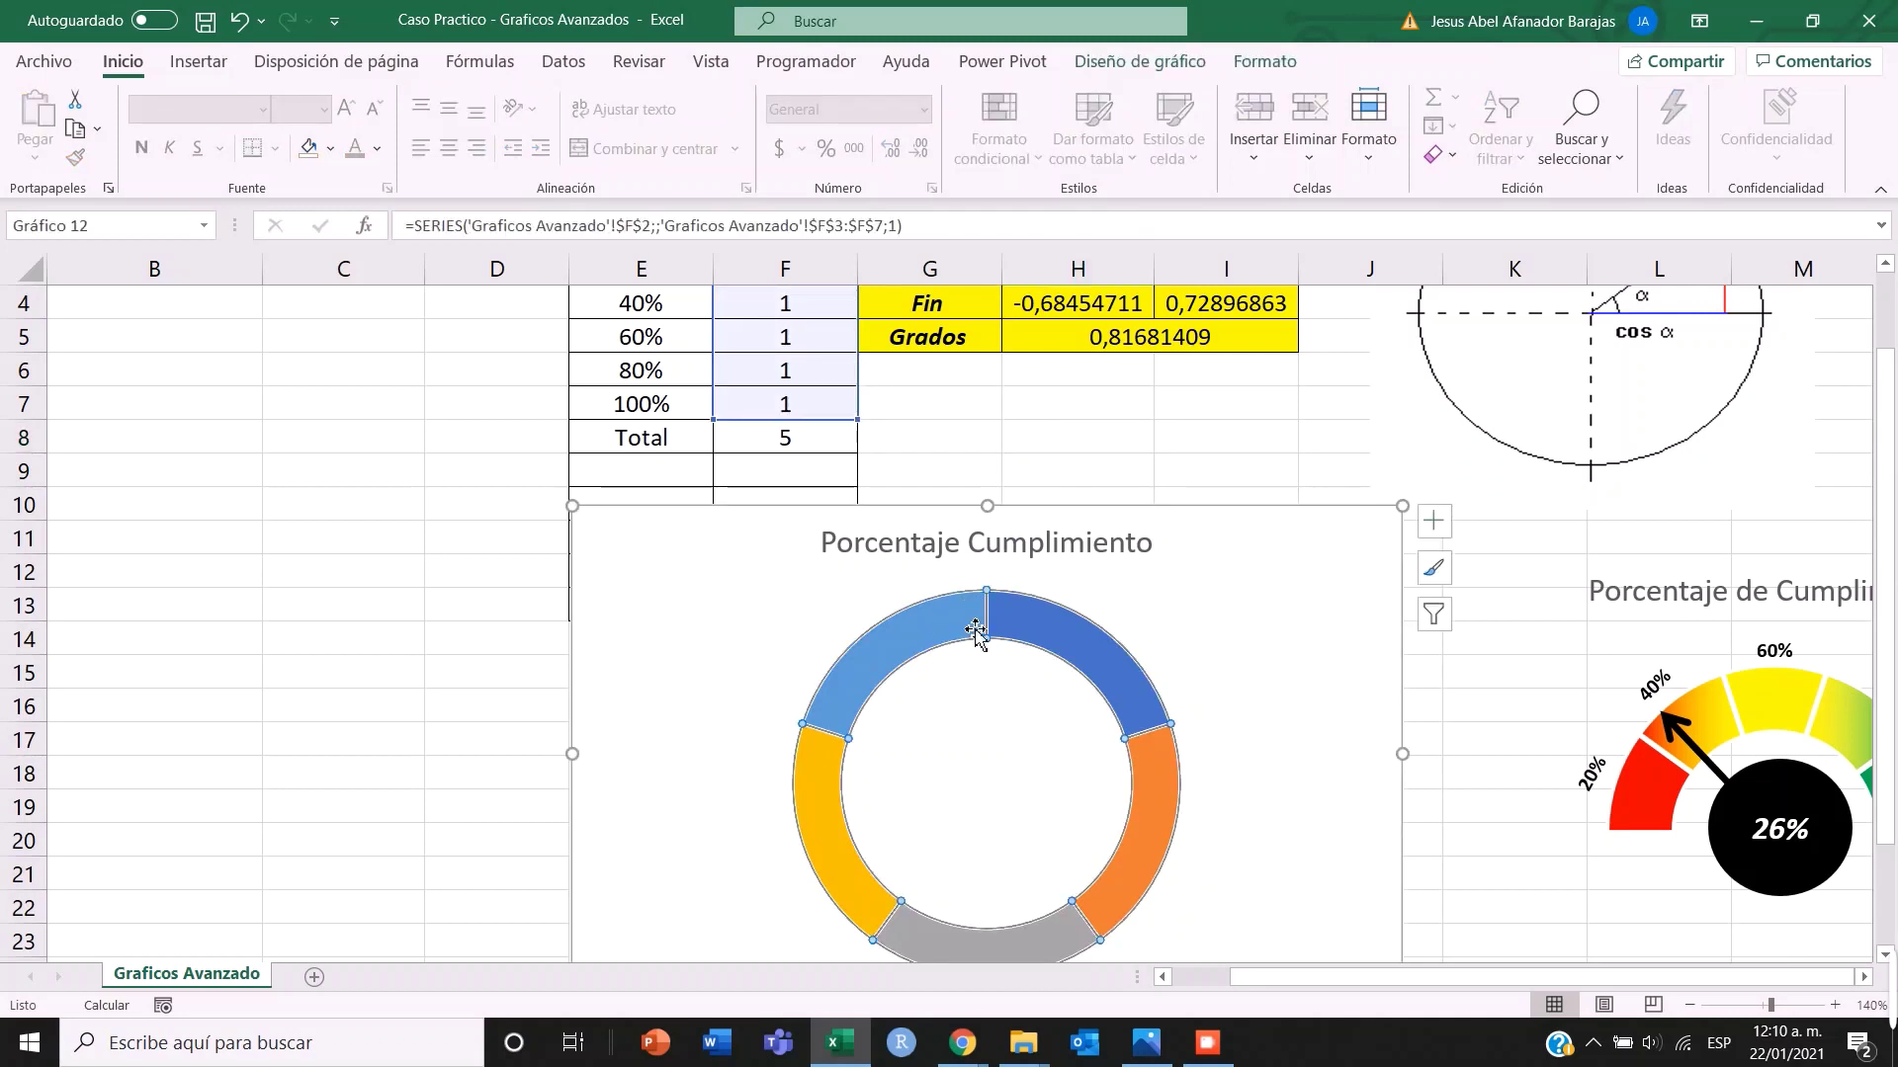
{"action": "right_click", "coordinate": [951, 622]}
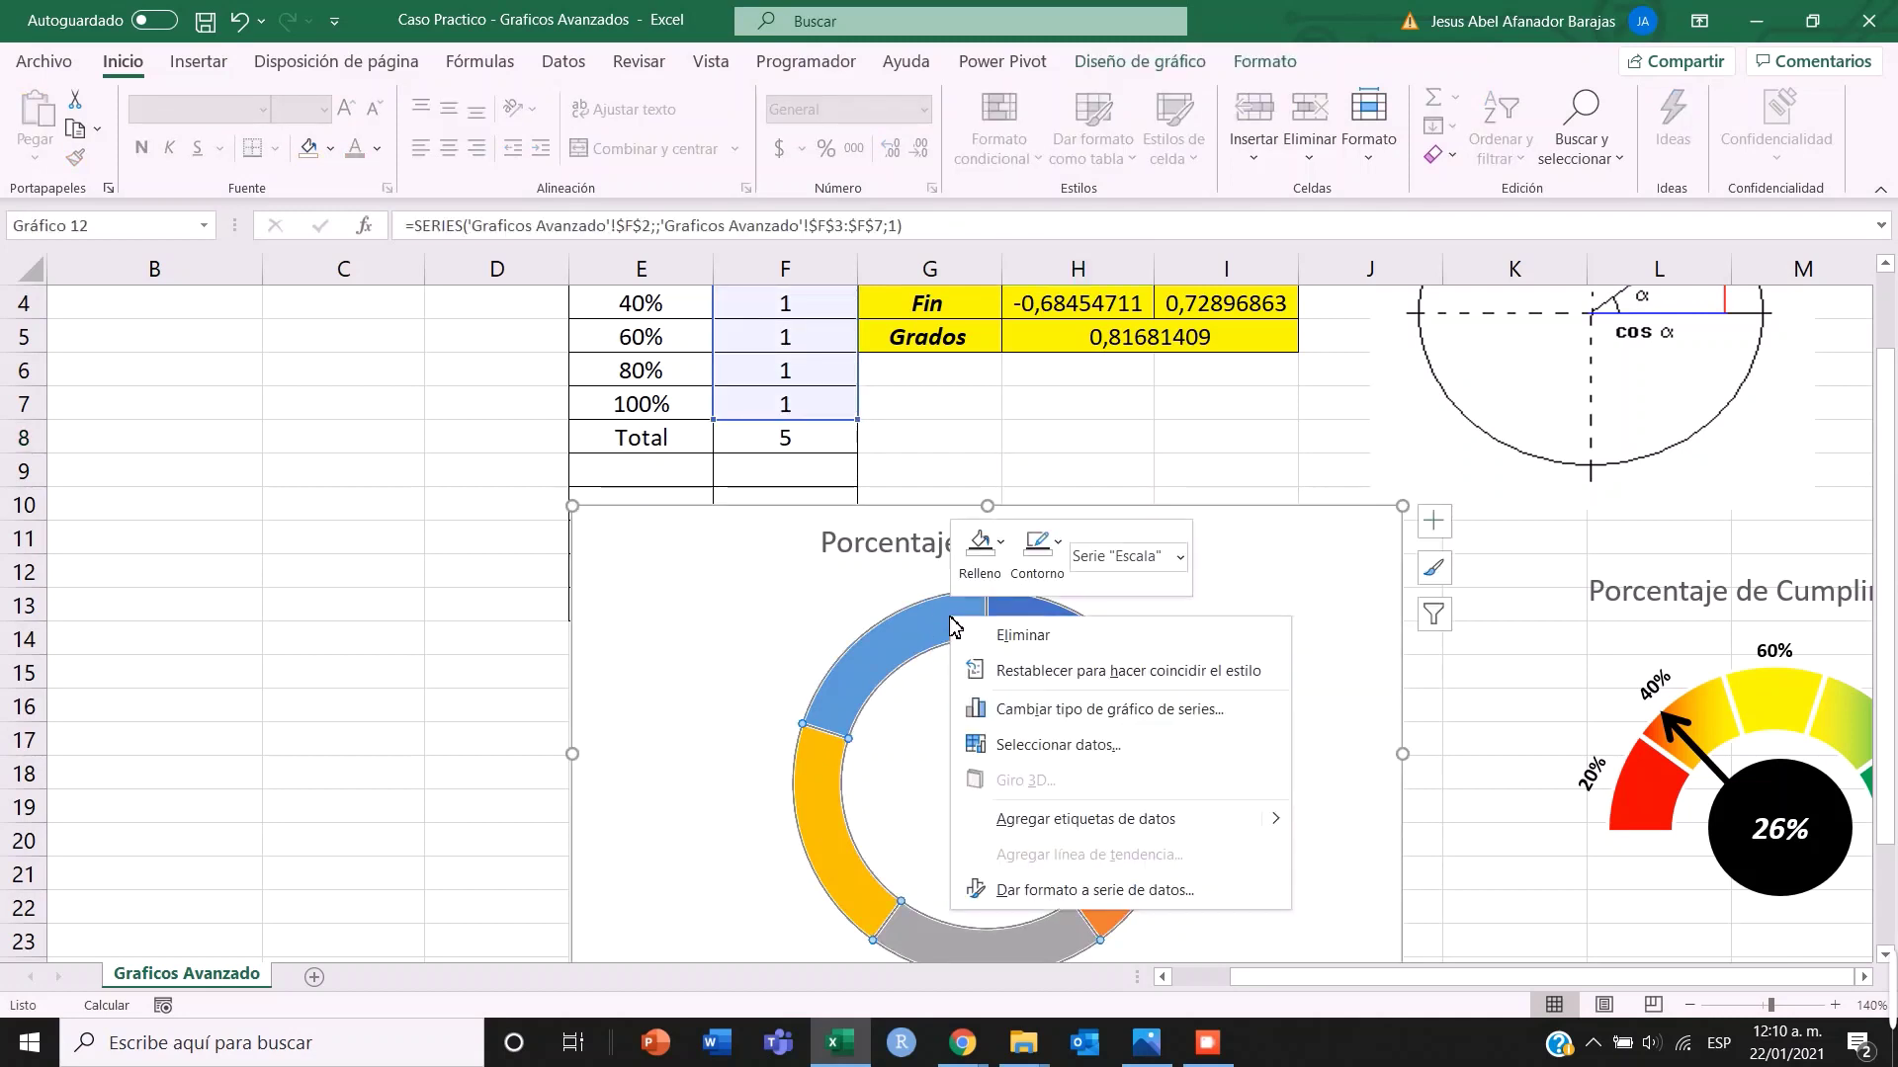
{"action": "left_click", "coordinate": [1023, 892]}
{"action": "left_click", "coordinate": [1587, 366]}
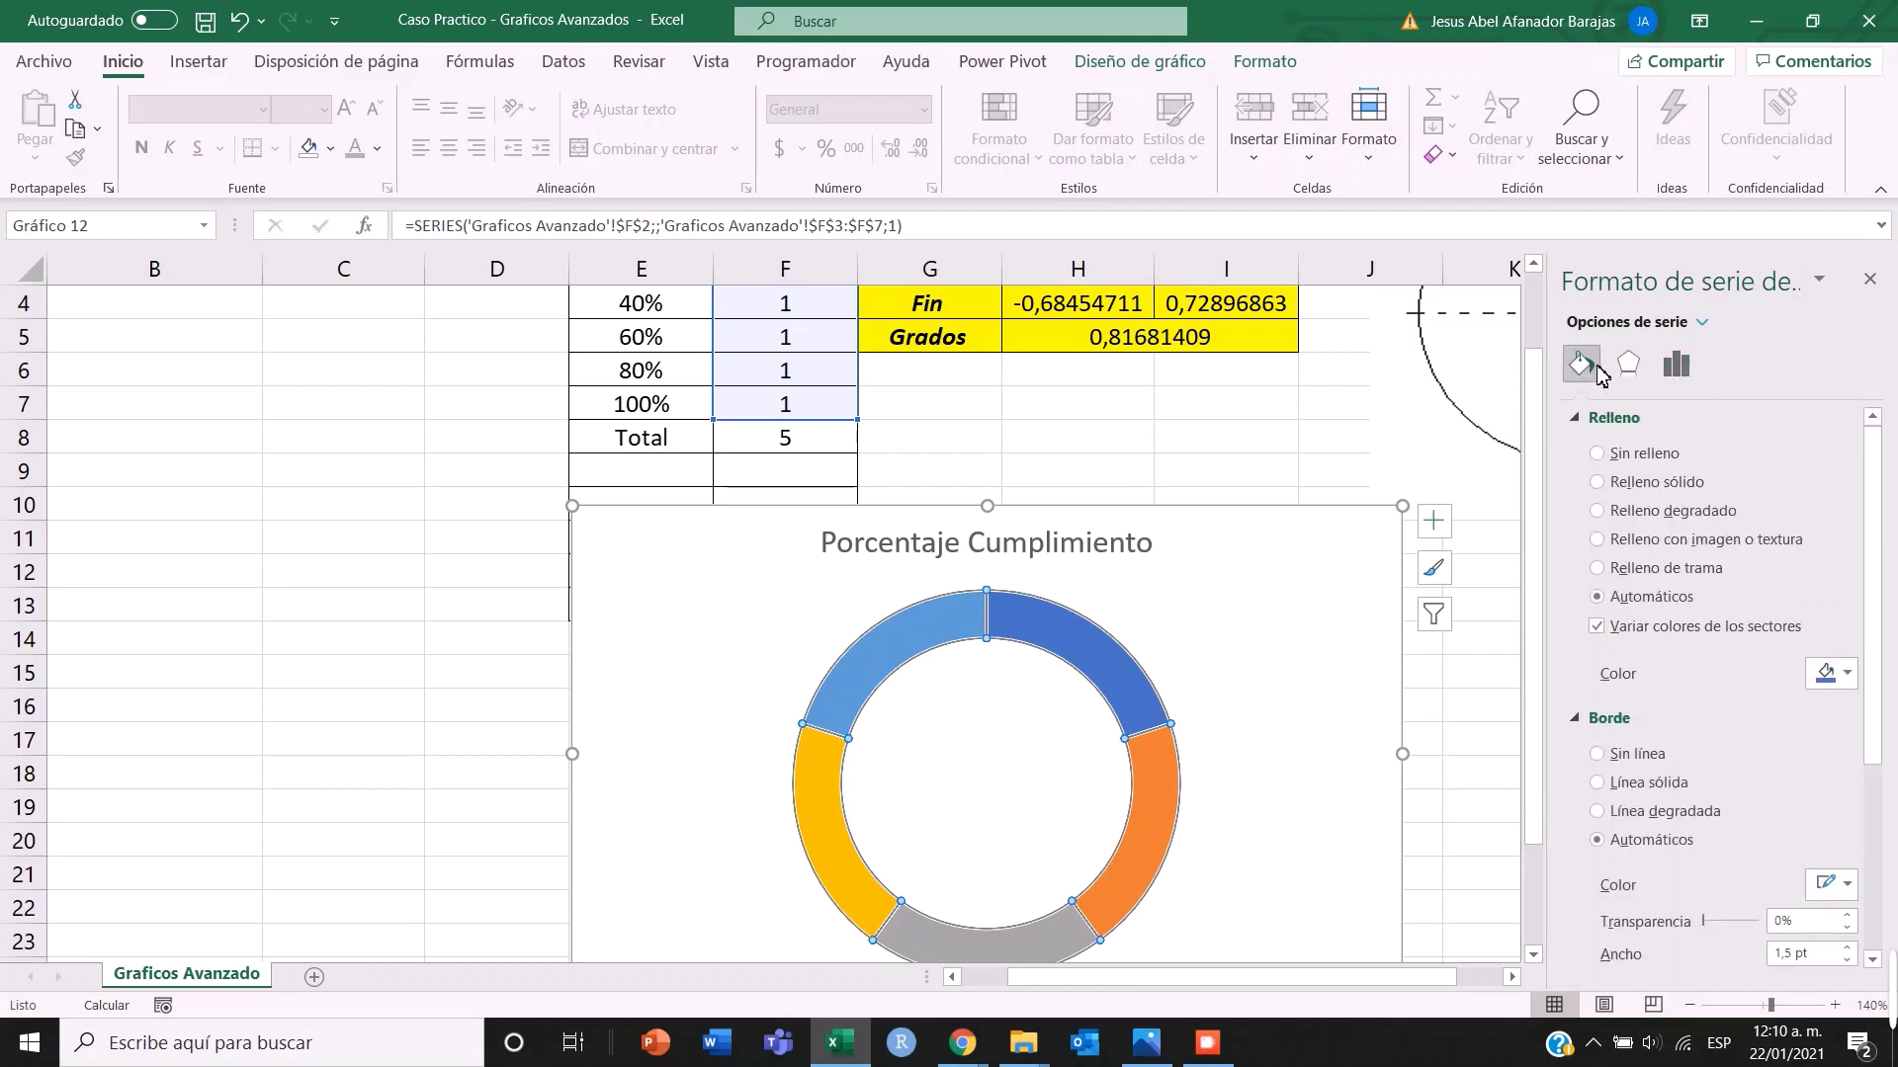
{"action": "left_click", "coordinate": [1597, 482]}
{"action": "left_click", "coordinate": [1825, 674]}
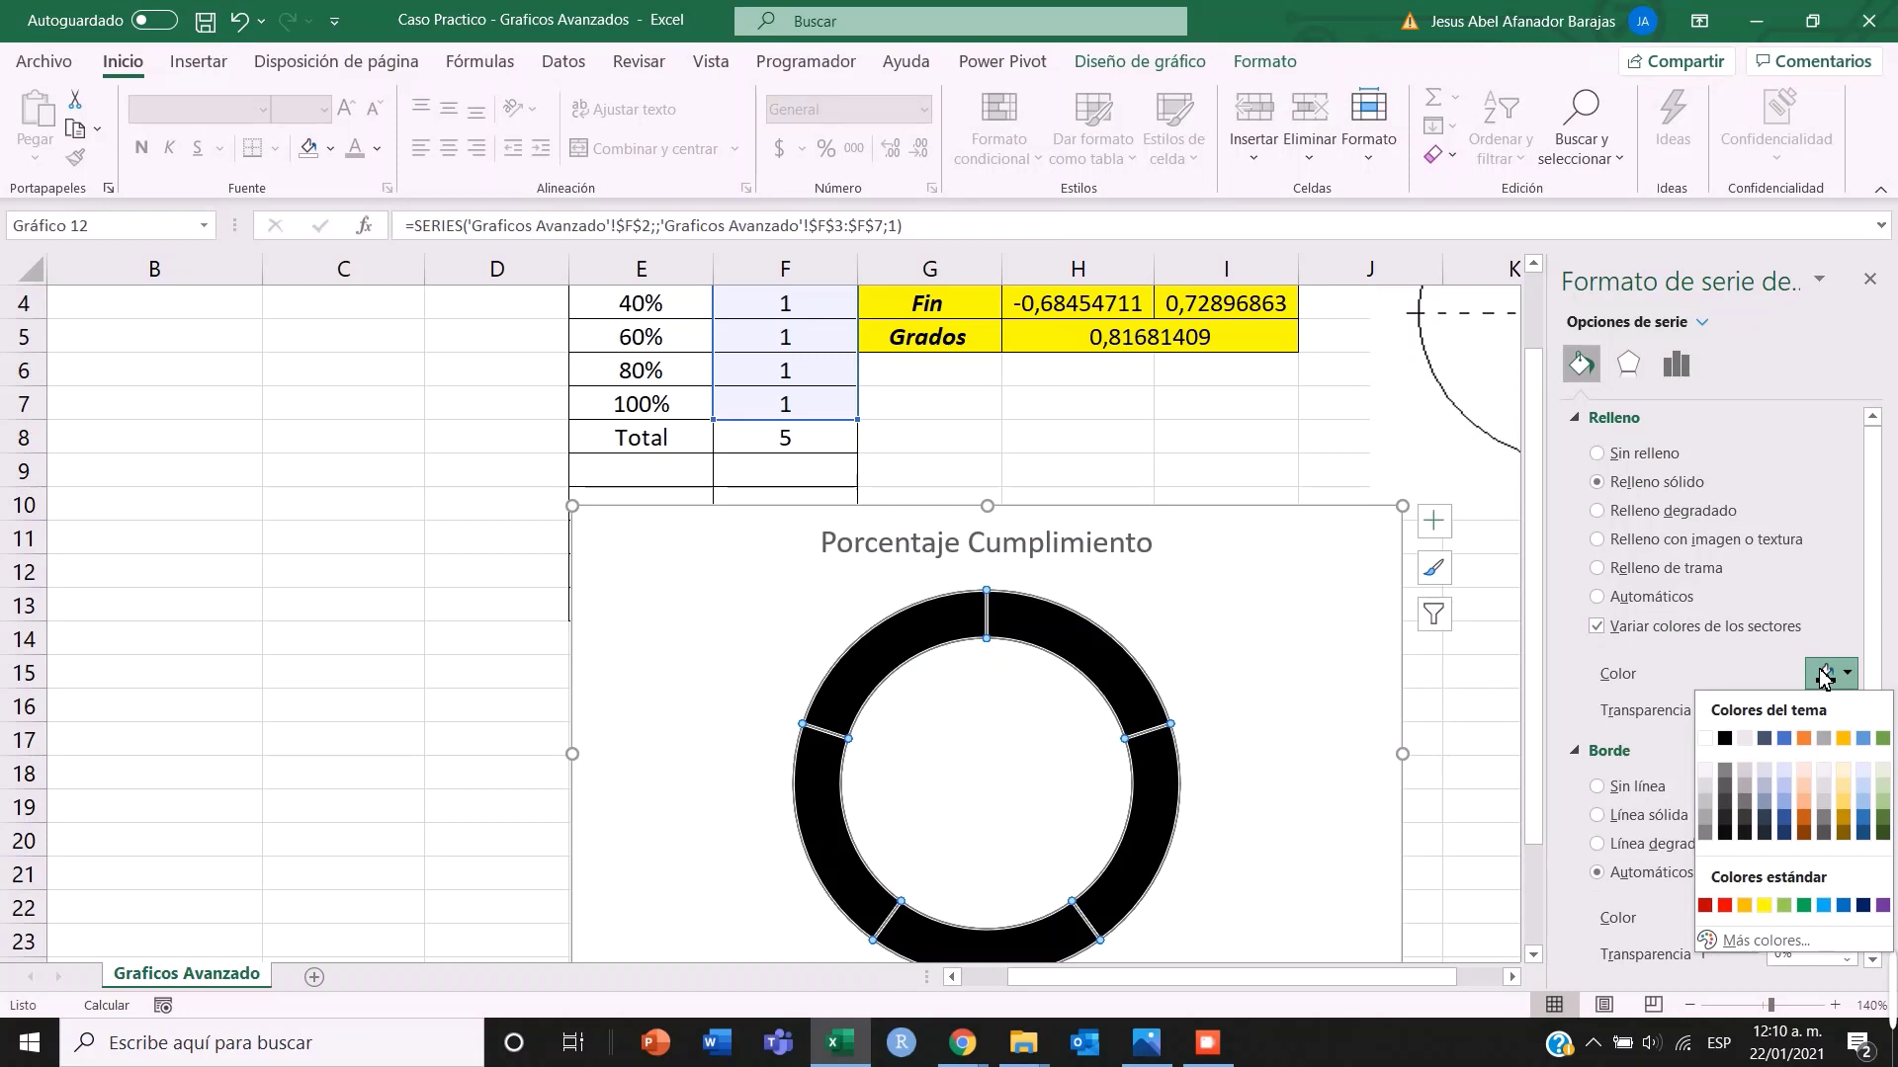
{"action": "left_click", "coordinate": [1725, 906]}
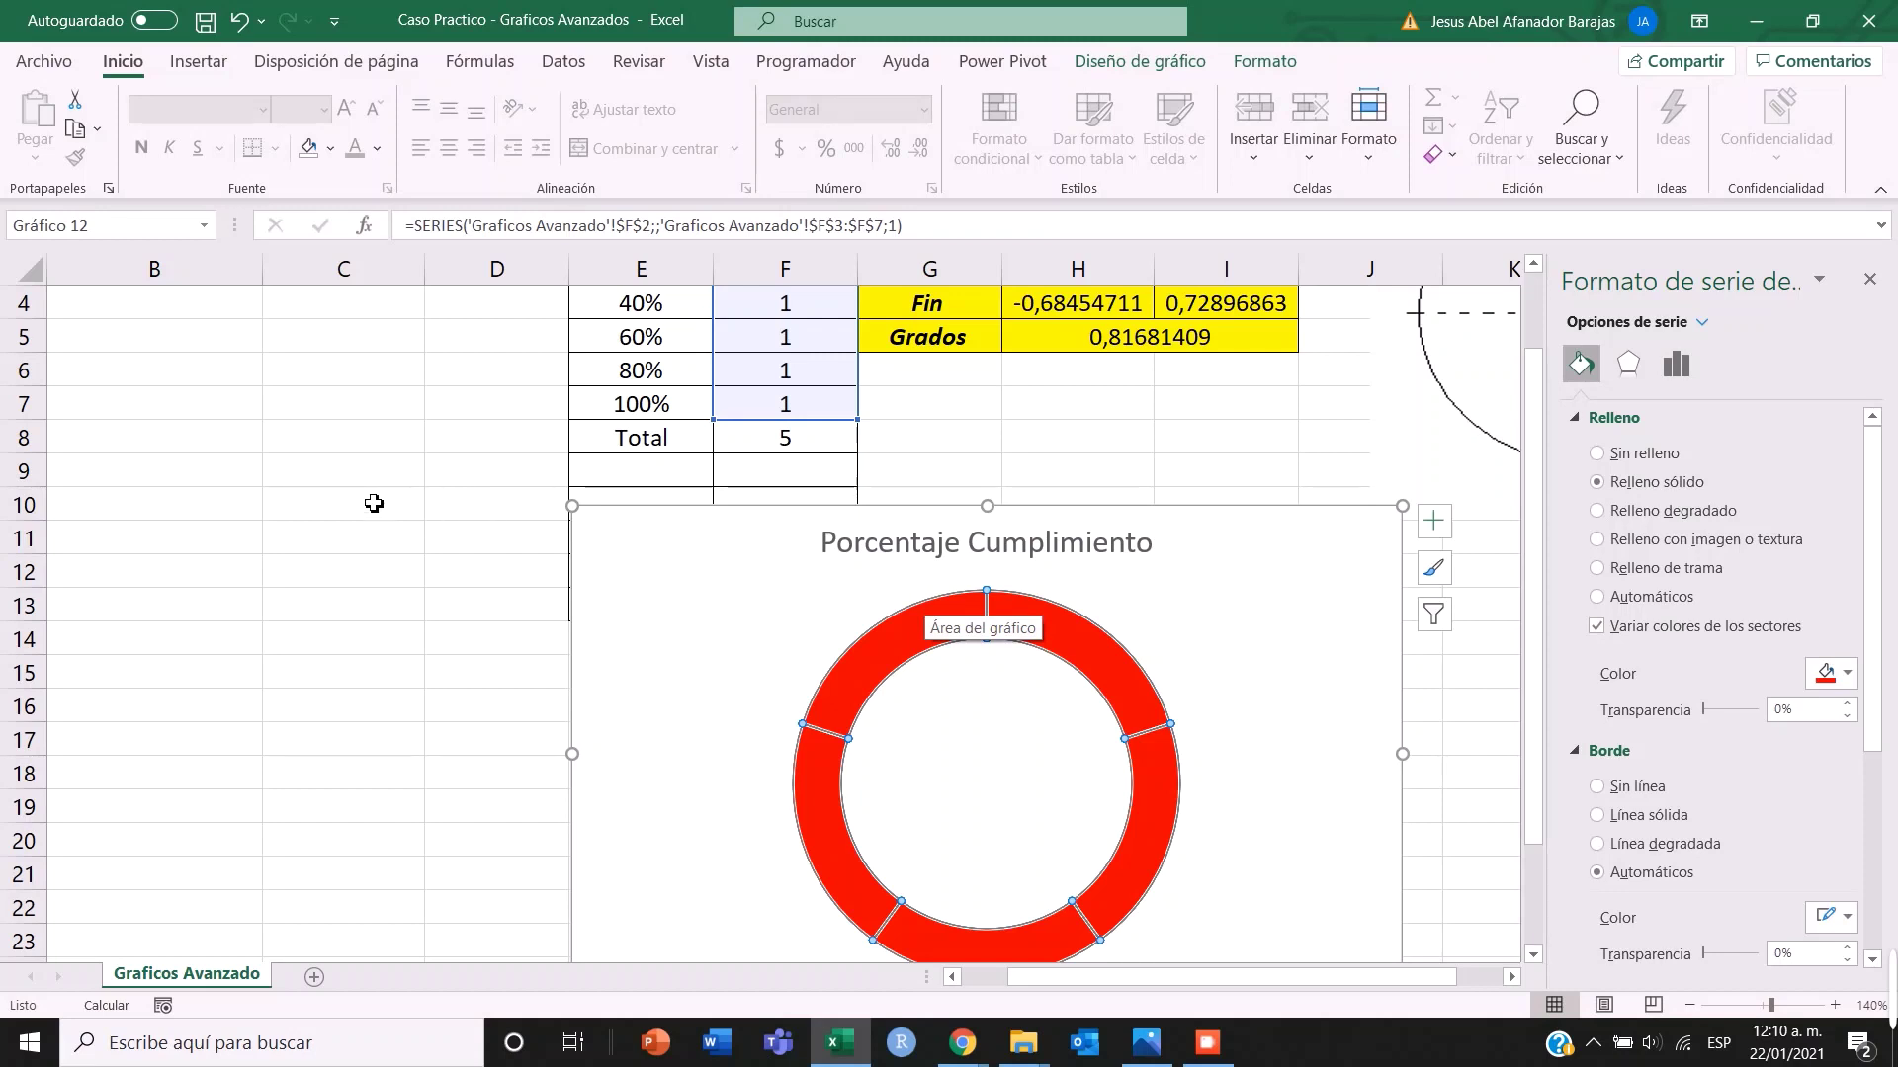
{"action": "scroll", "coordinate": [373, 504], "scroll_direction": "up", "scroll_amount": 1}
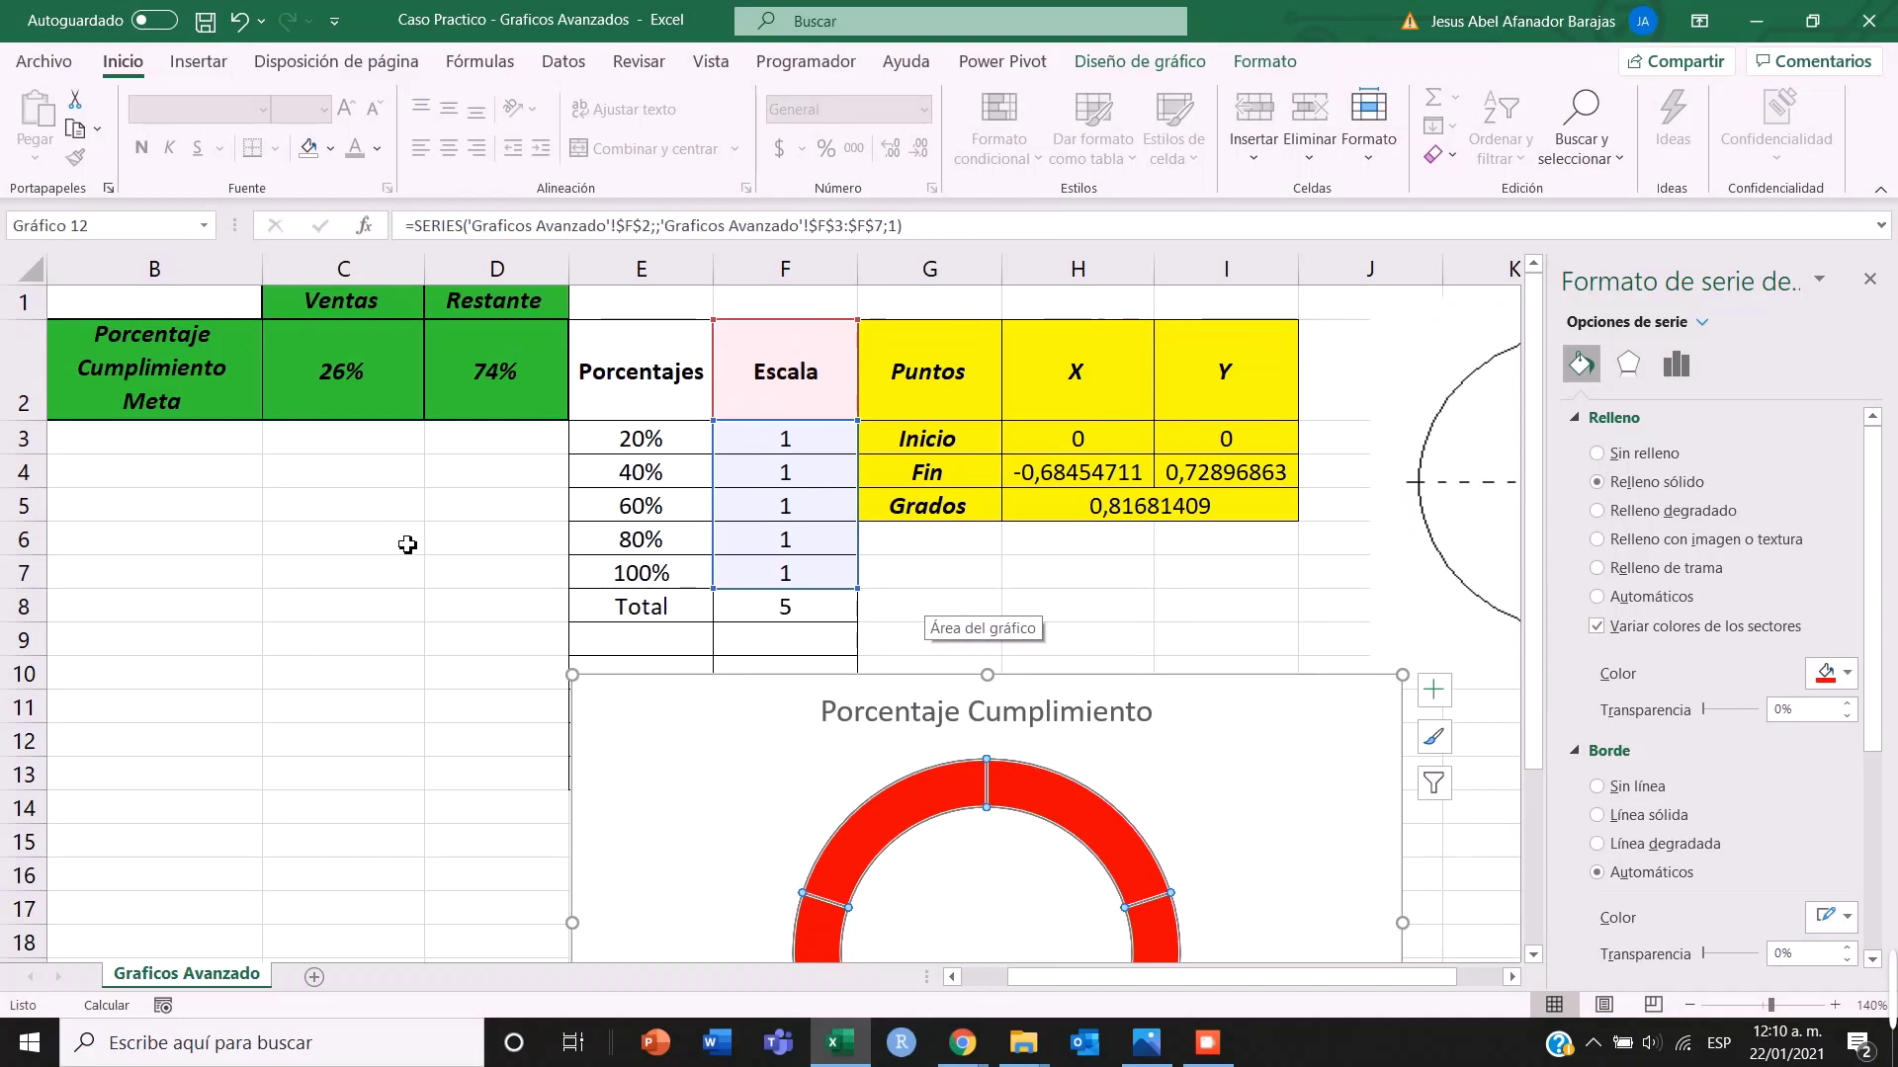
{"action": "scroll", "coordinate": [312, 578], "scroll_direction": "down", "scroll_amount": 1}
{"action": "scroll", "coordinate": [311, 578], "scroll_direction": "up", "scroll_amount": 1}
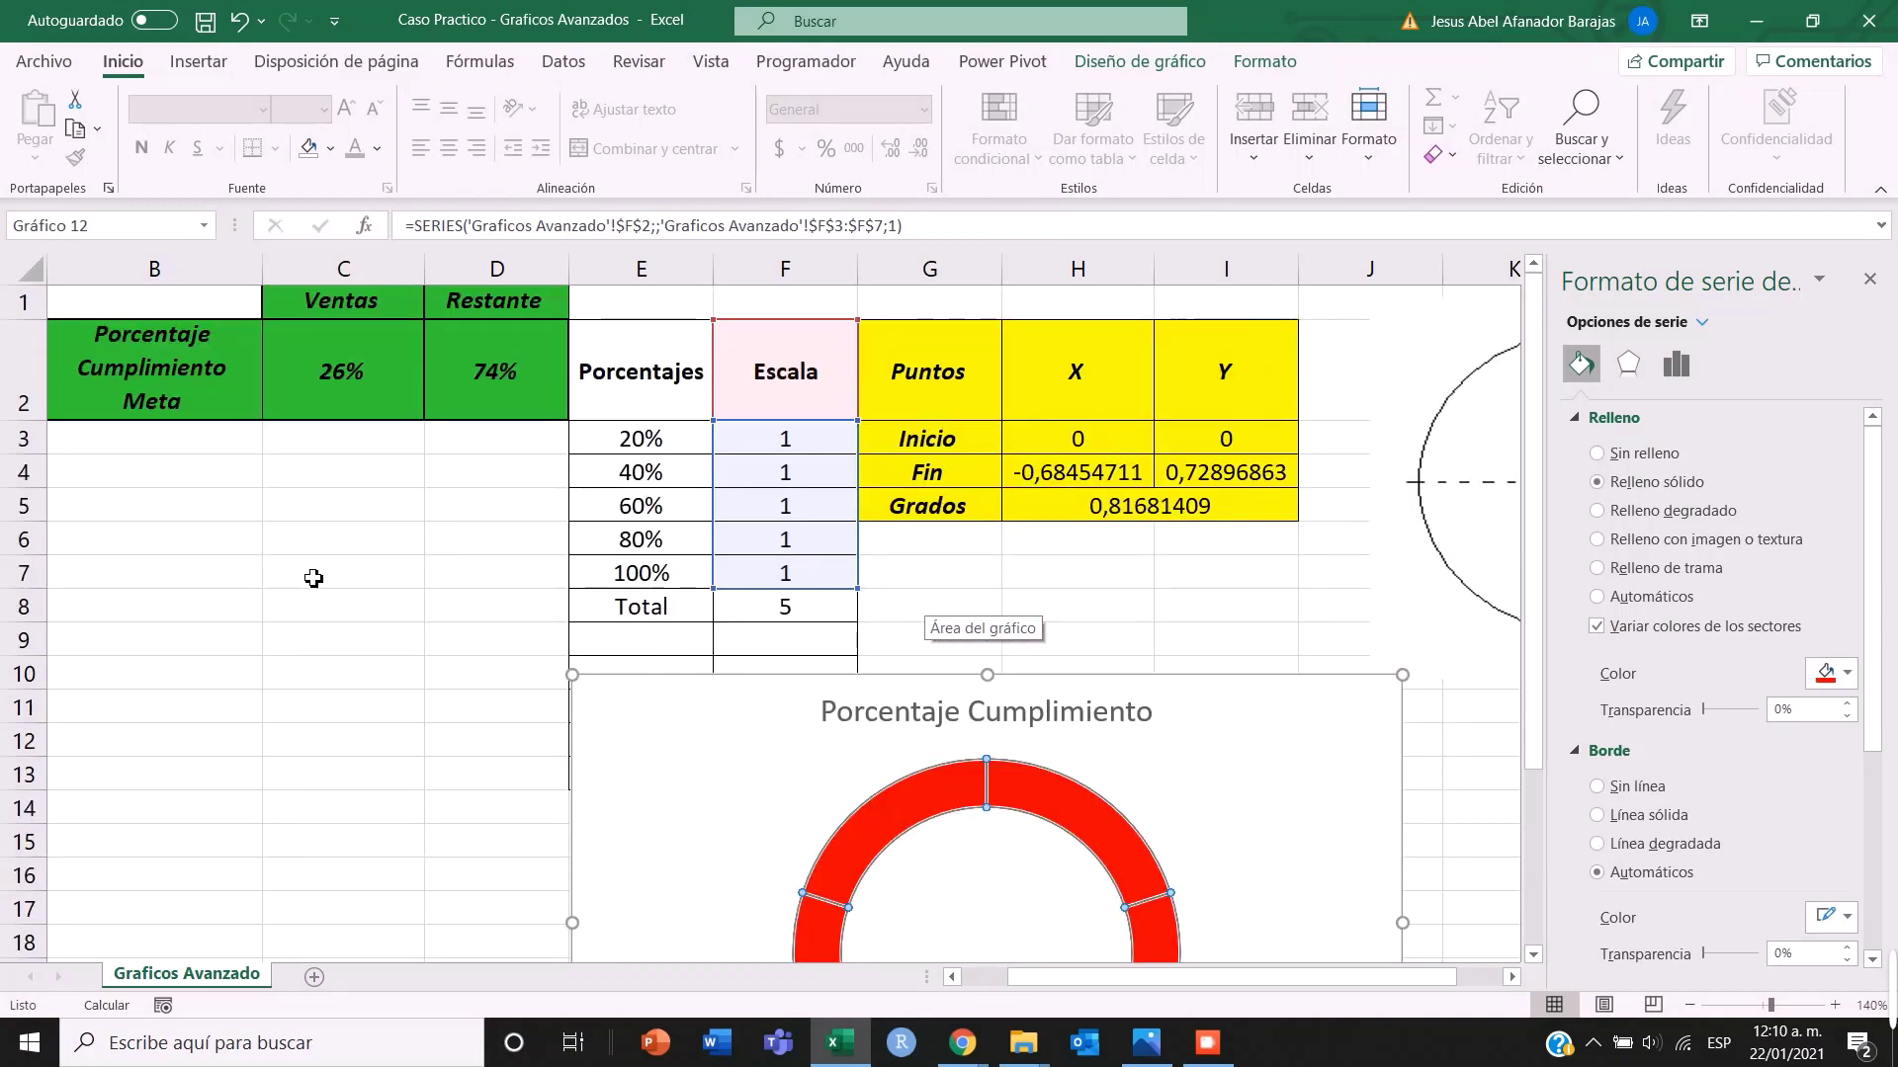
{"action": "scroll", "coordinate": [307, 581], "scroll_direction": "down", "scroll_amount": 1}
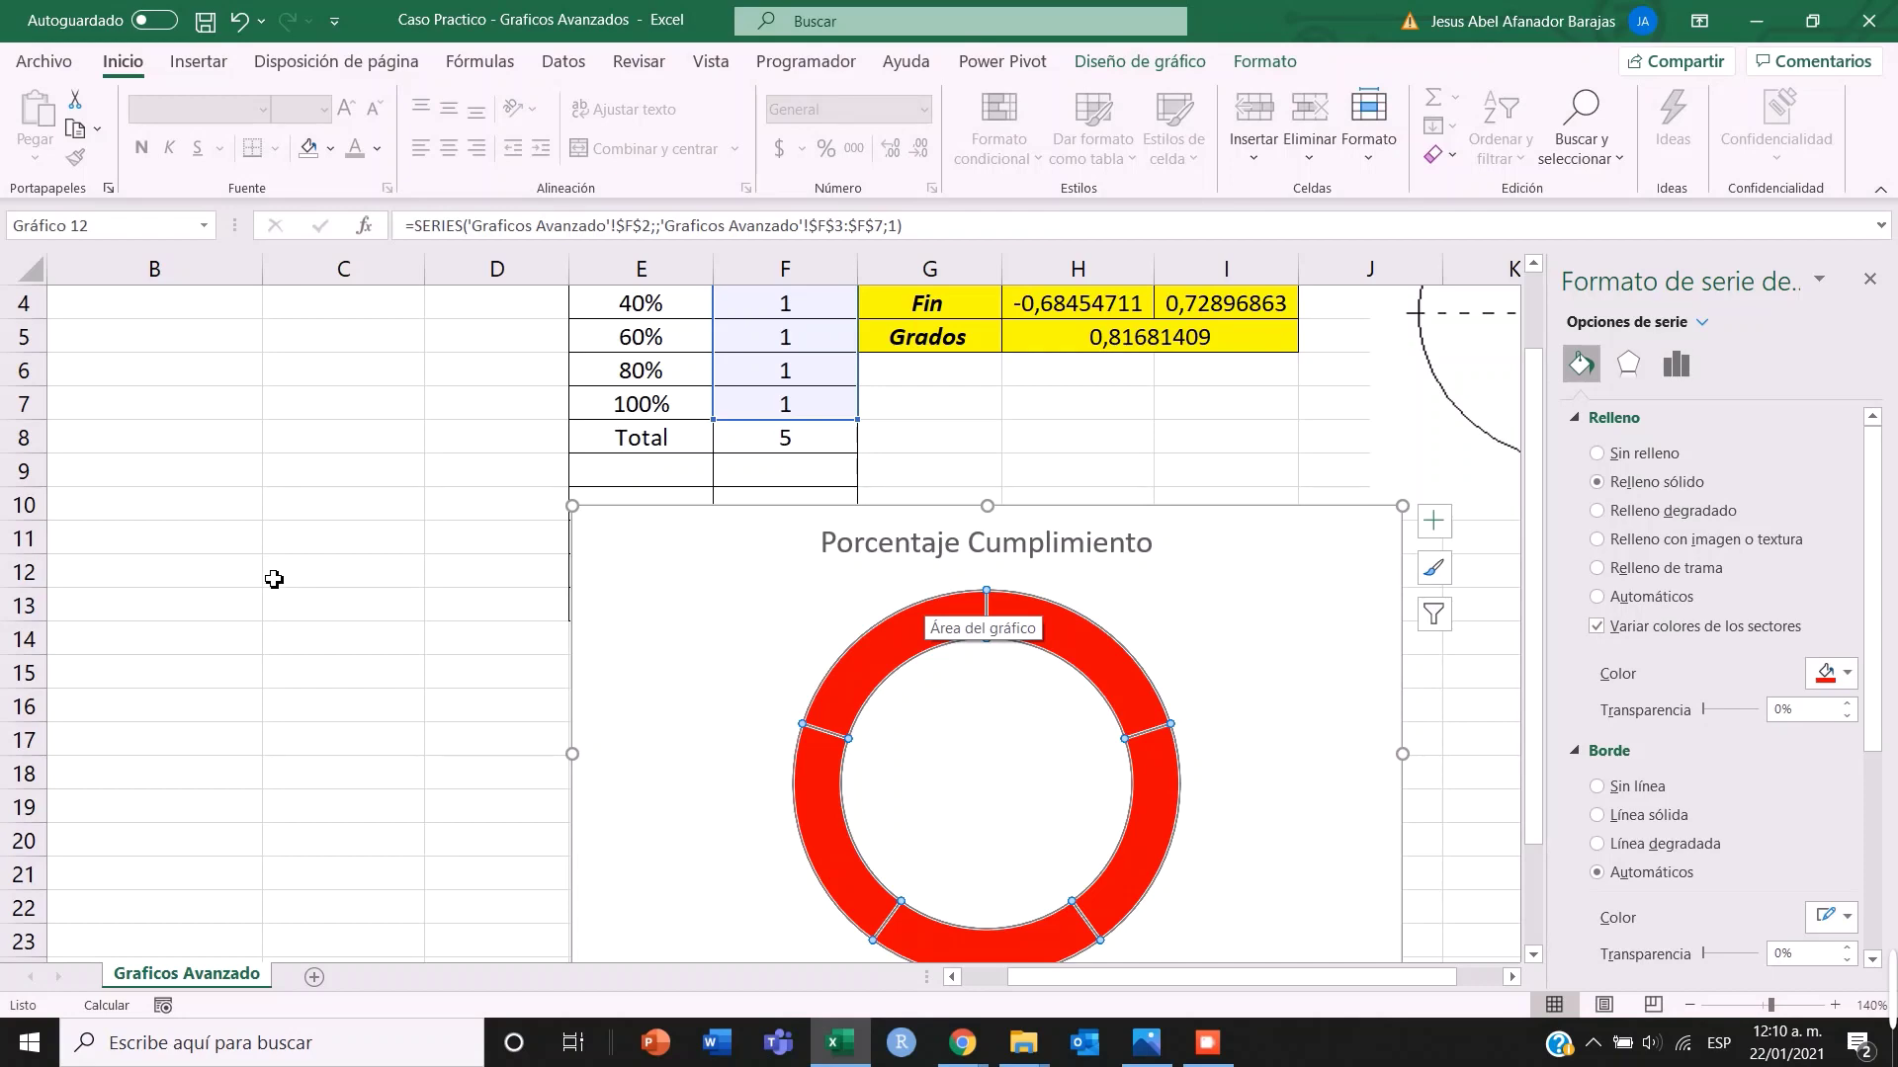
{"action": "scroll", "coordinate": [435, 588], "scroll_direction": "up", "scroll_amount": 1}
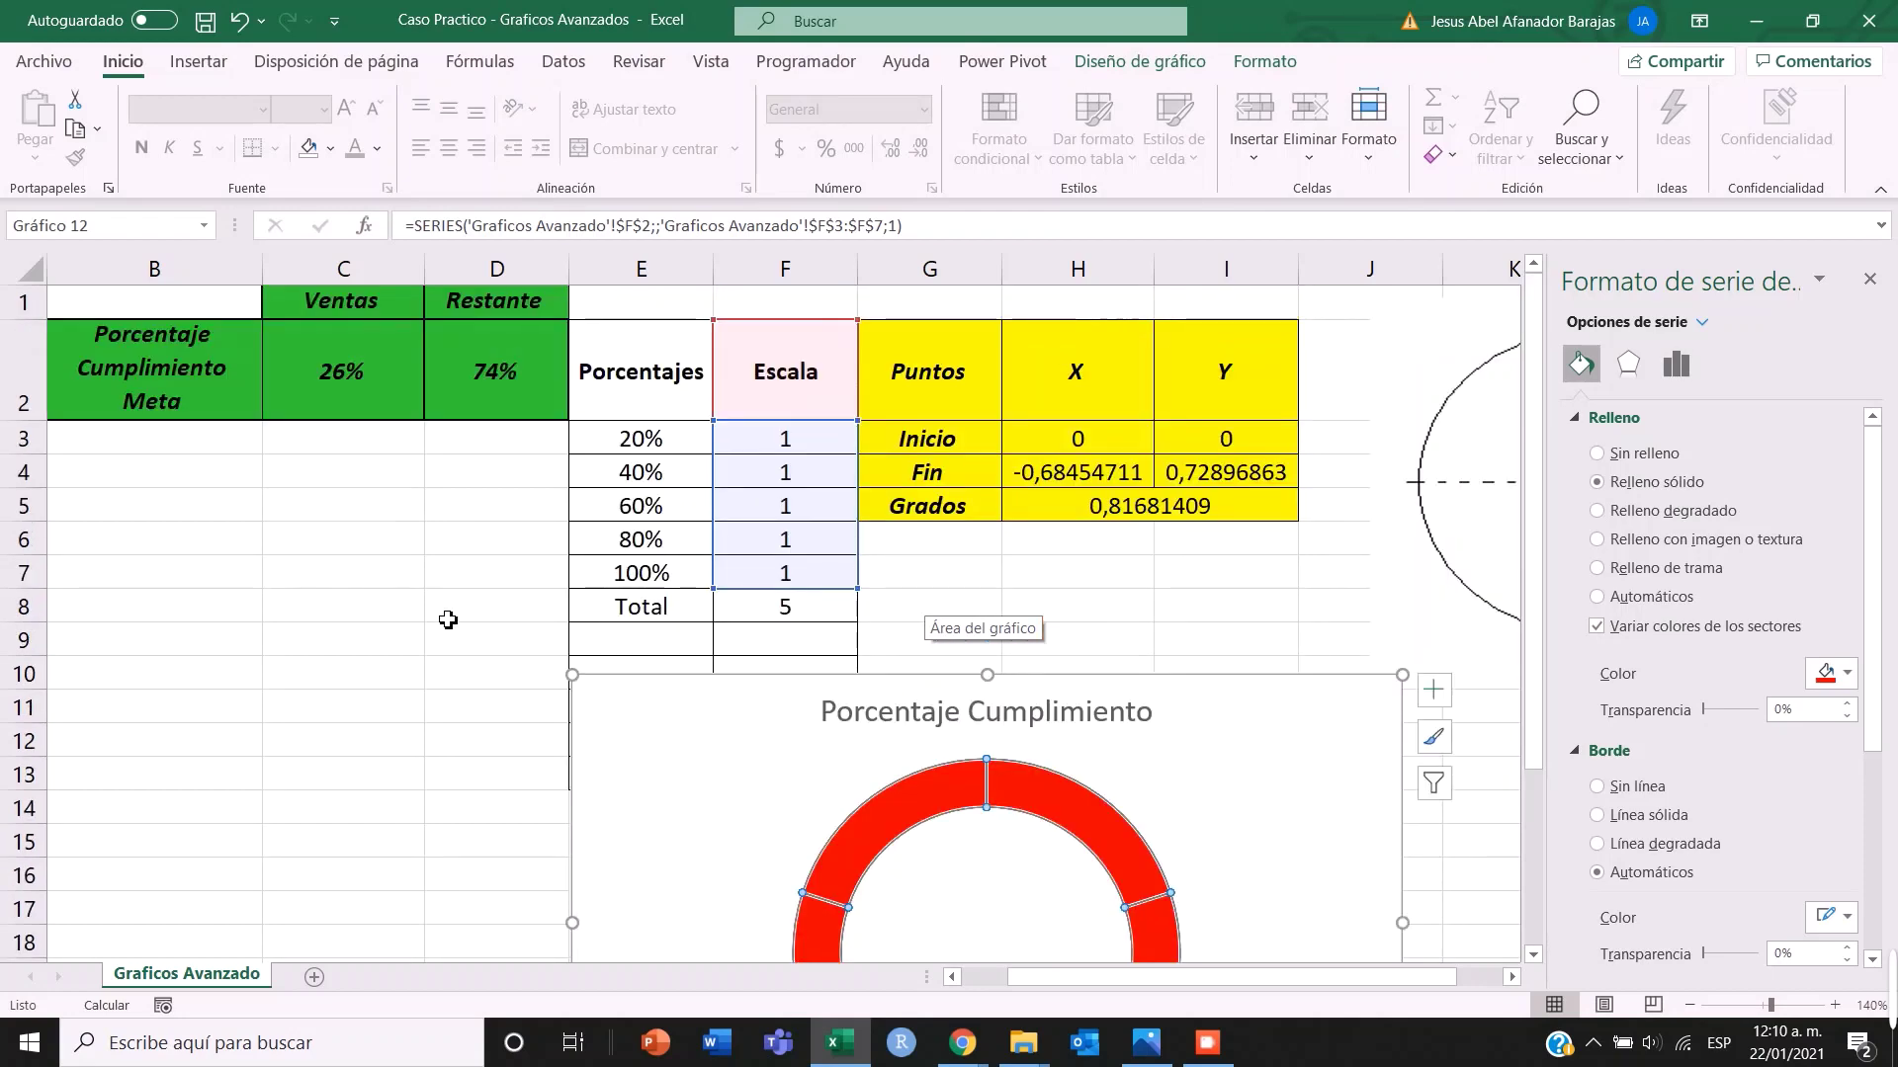
{"action": "scroll", "coordinate": [435, 593], "scroll_direction": "down", "scroll_amount": 1}
{"action": "left_click", "coordinate": [447, 512]}
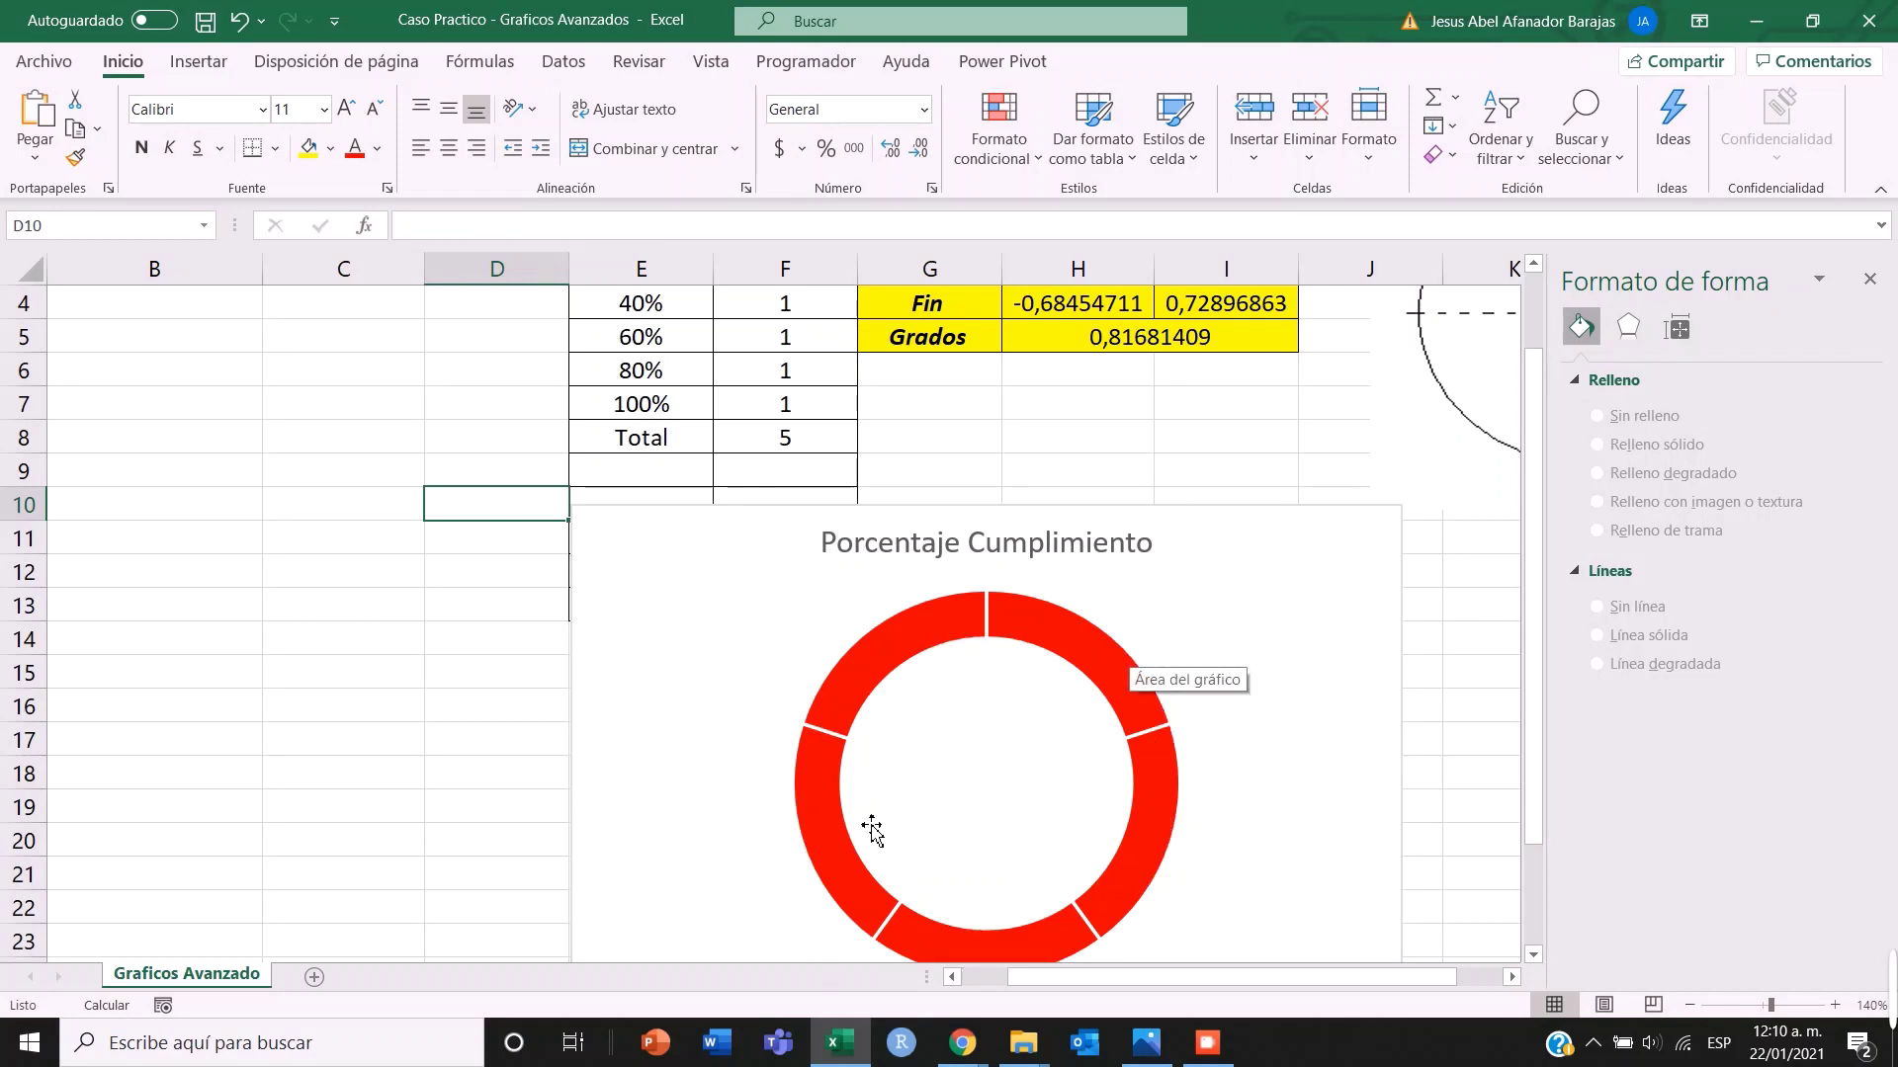
{"action": "left_click", "coordinate": [889, 665]}
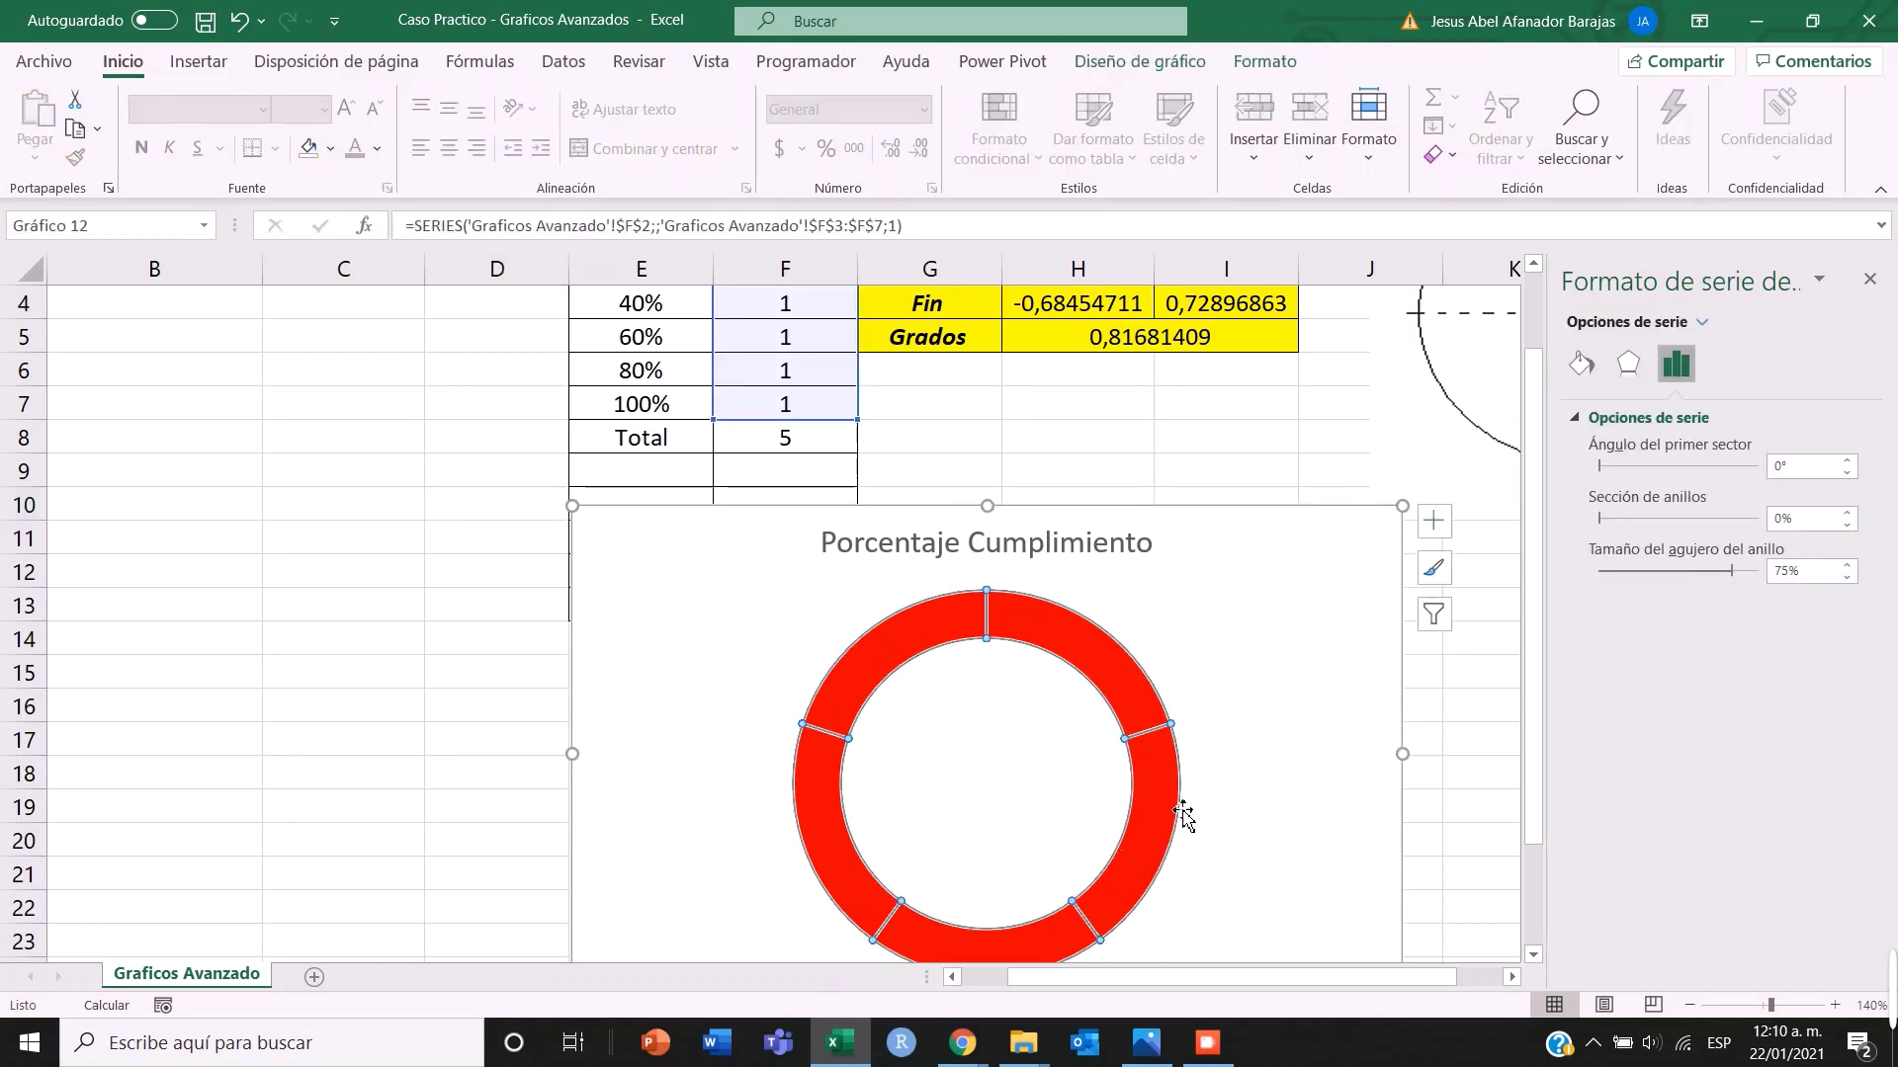
{"action": "scroll", "coordinate": [1176, 593], "scroll_direction": "down", "scroll_amount": 3}
{"action": "scroll", "coordinate": [1202, 608], "scroll_direction": "up", "scroll_amount": 4}
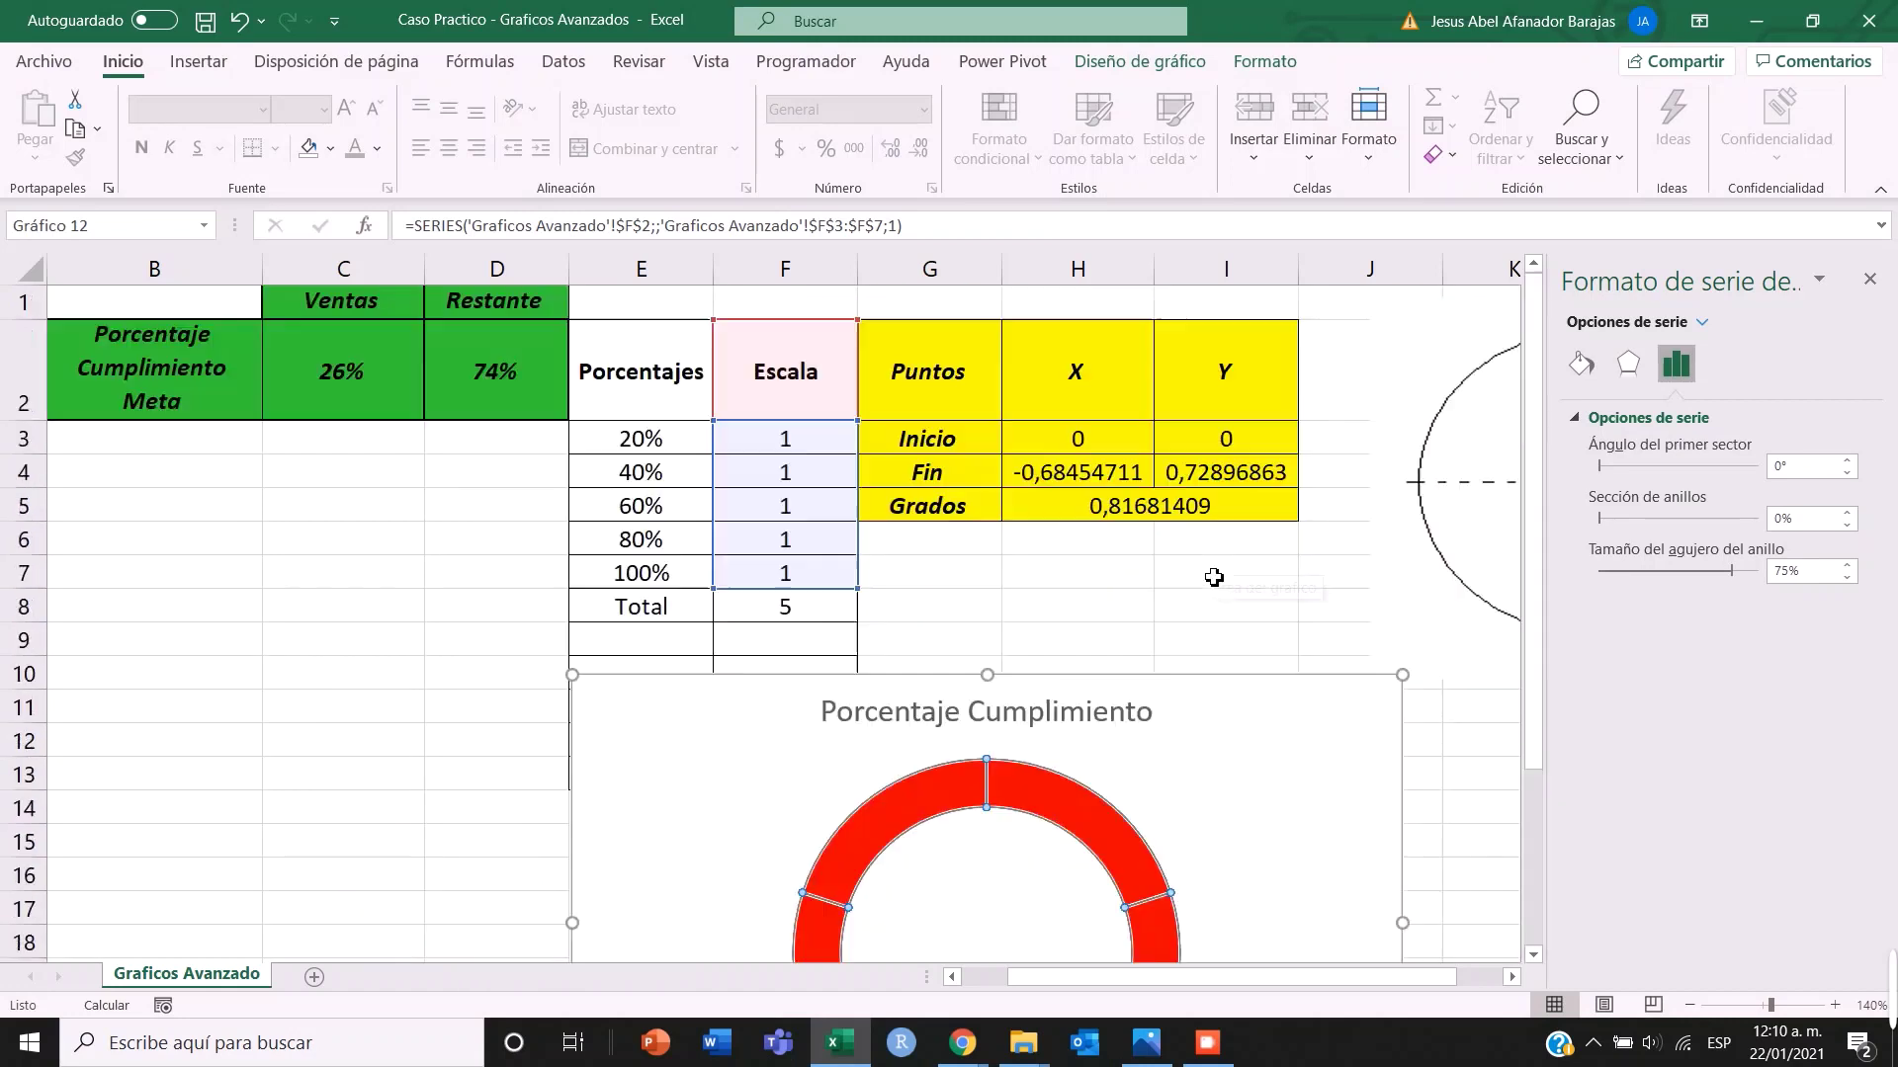
- Add a second data series to the doughnut chart, taking its name from the Porcentaje Cumplimiento Meta header in B2
{"action": "left_click", "coordinate": [1209, 693]}
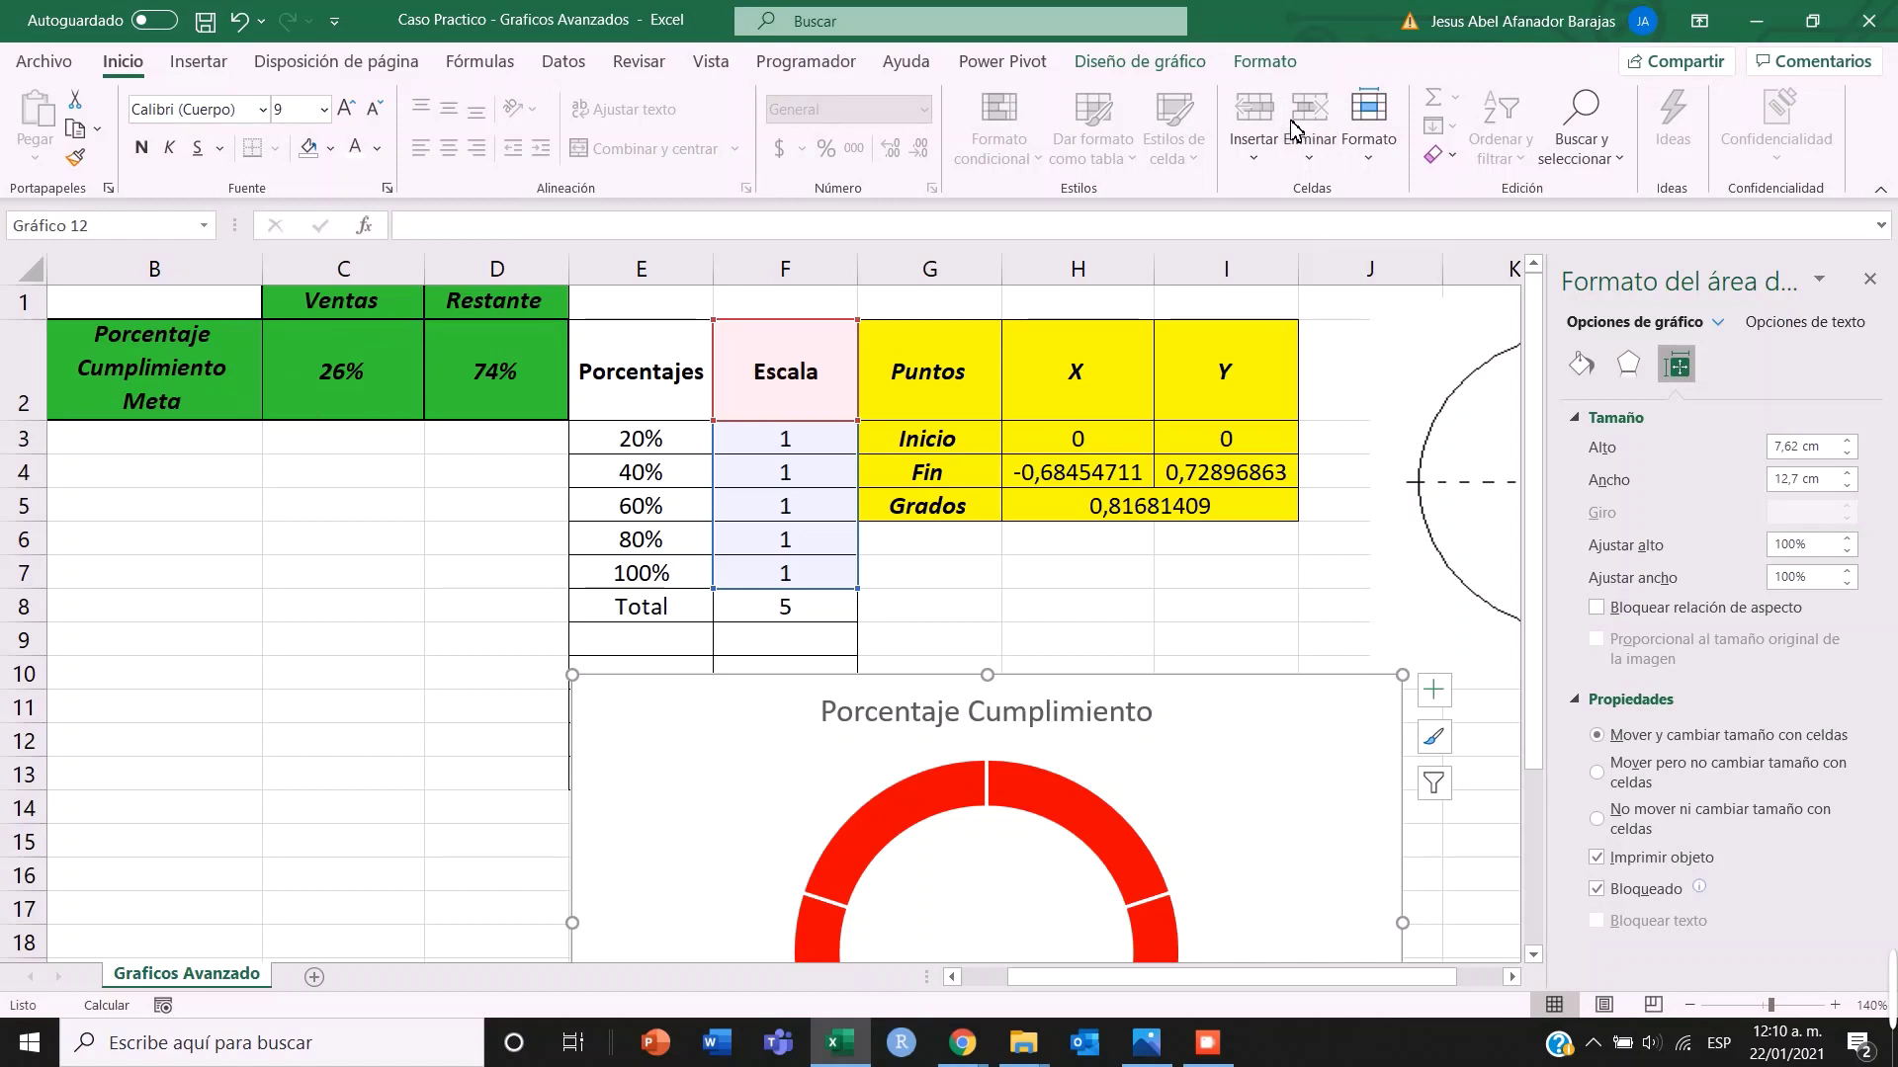
{"action": "left_click", "coordinate": [1133, 64]}
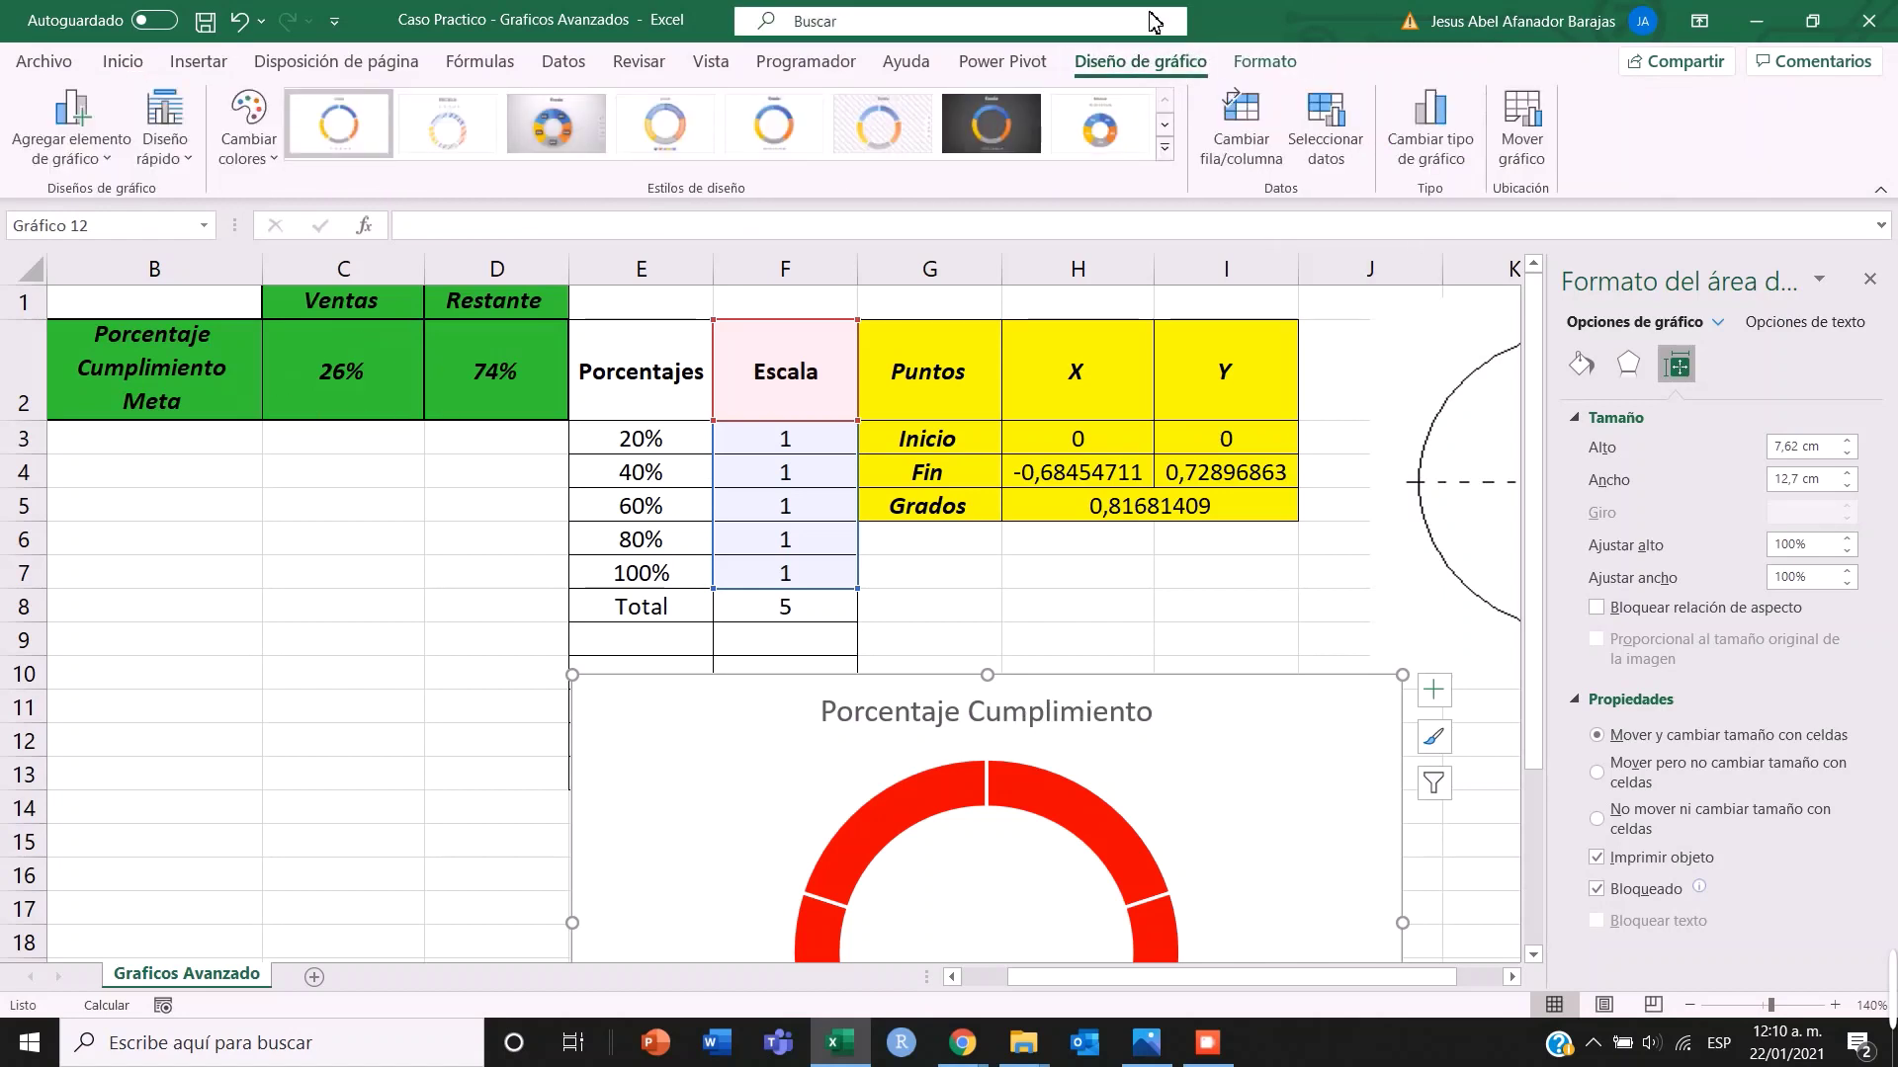
{"action": "left_click", "coordinate": [1326, 148]}
{"action": "left_click", "coordinate": [852, 433]}
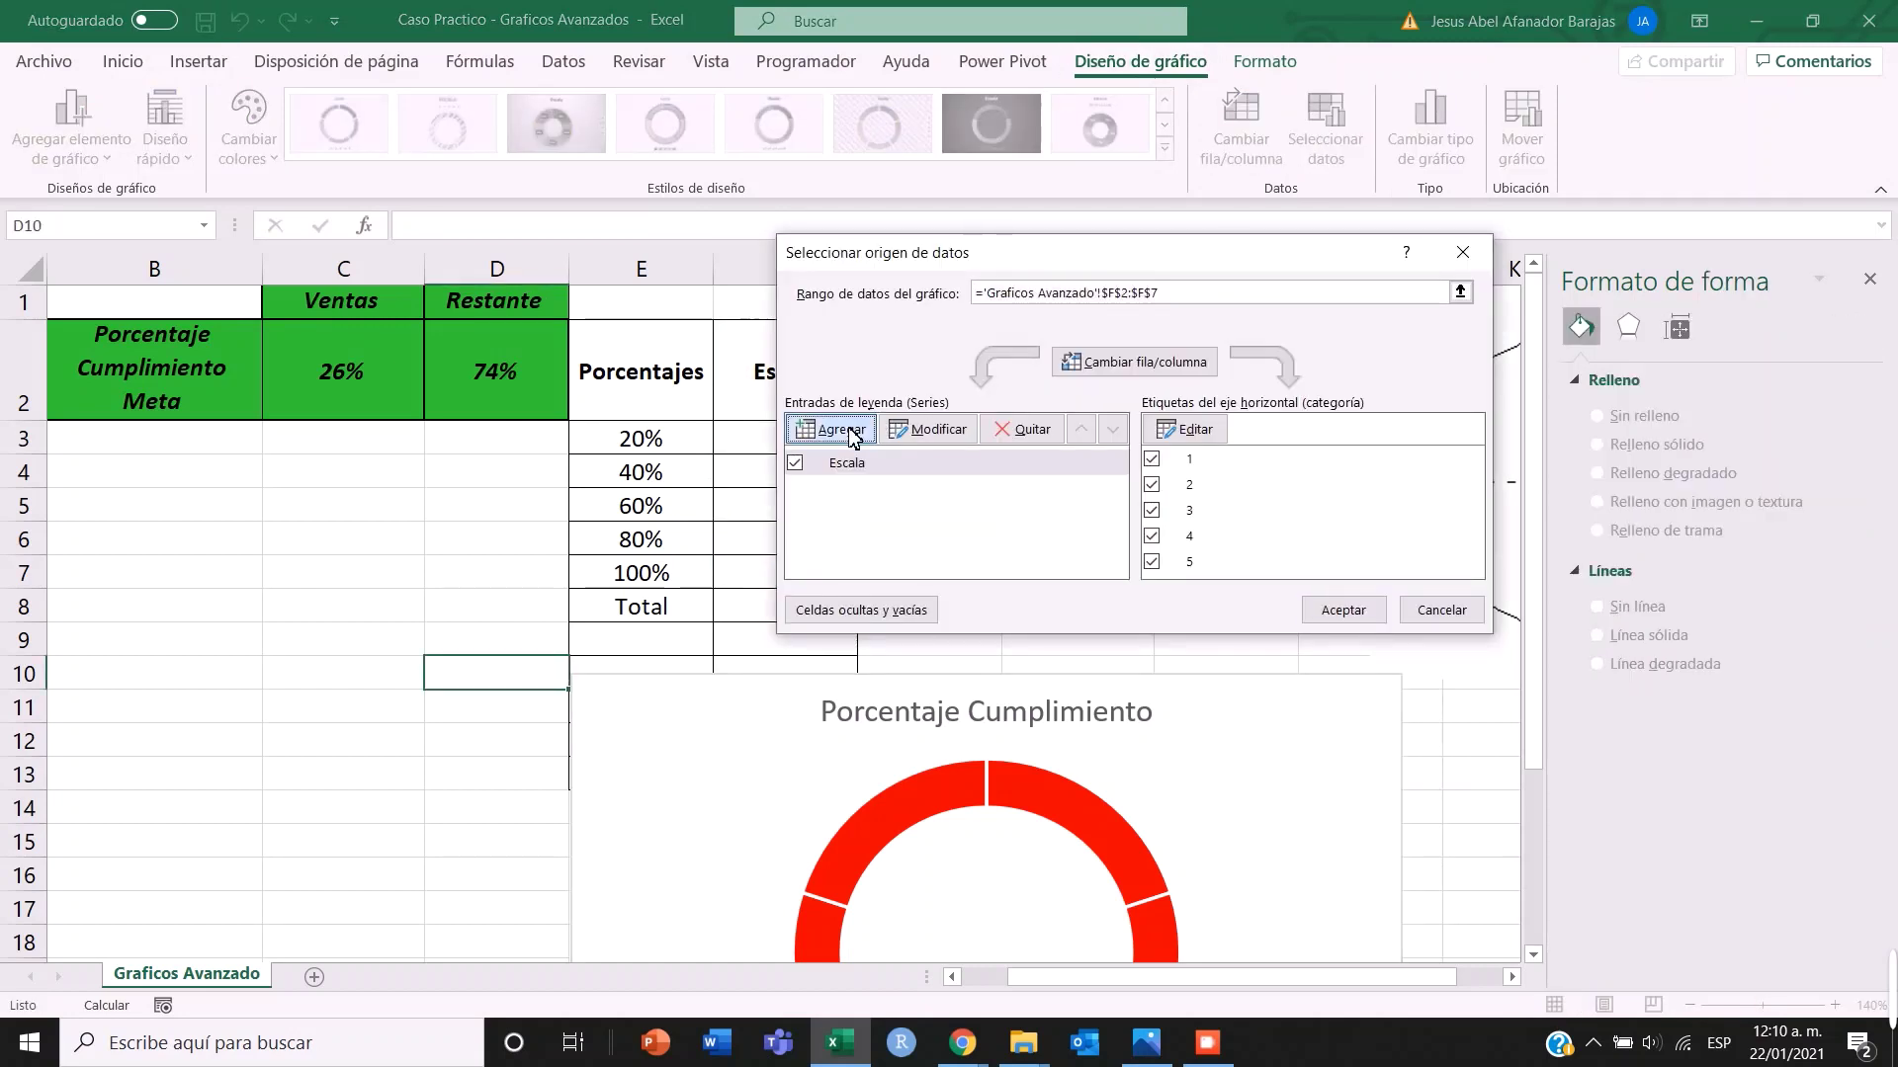
{"action": "left_click", "coordinate": [1185, 415]}
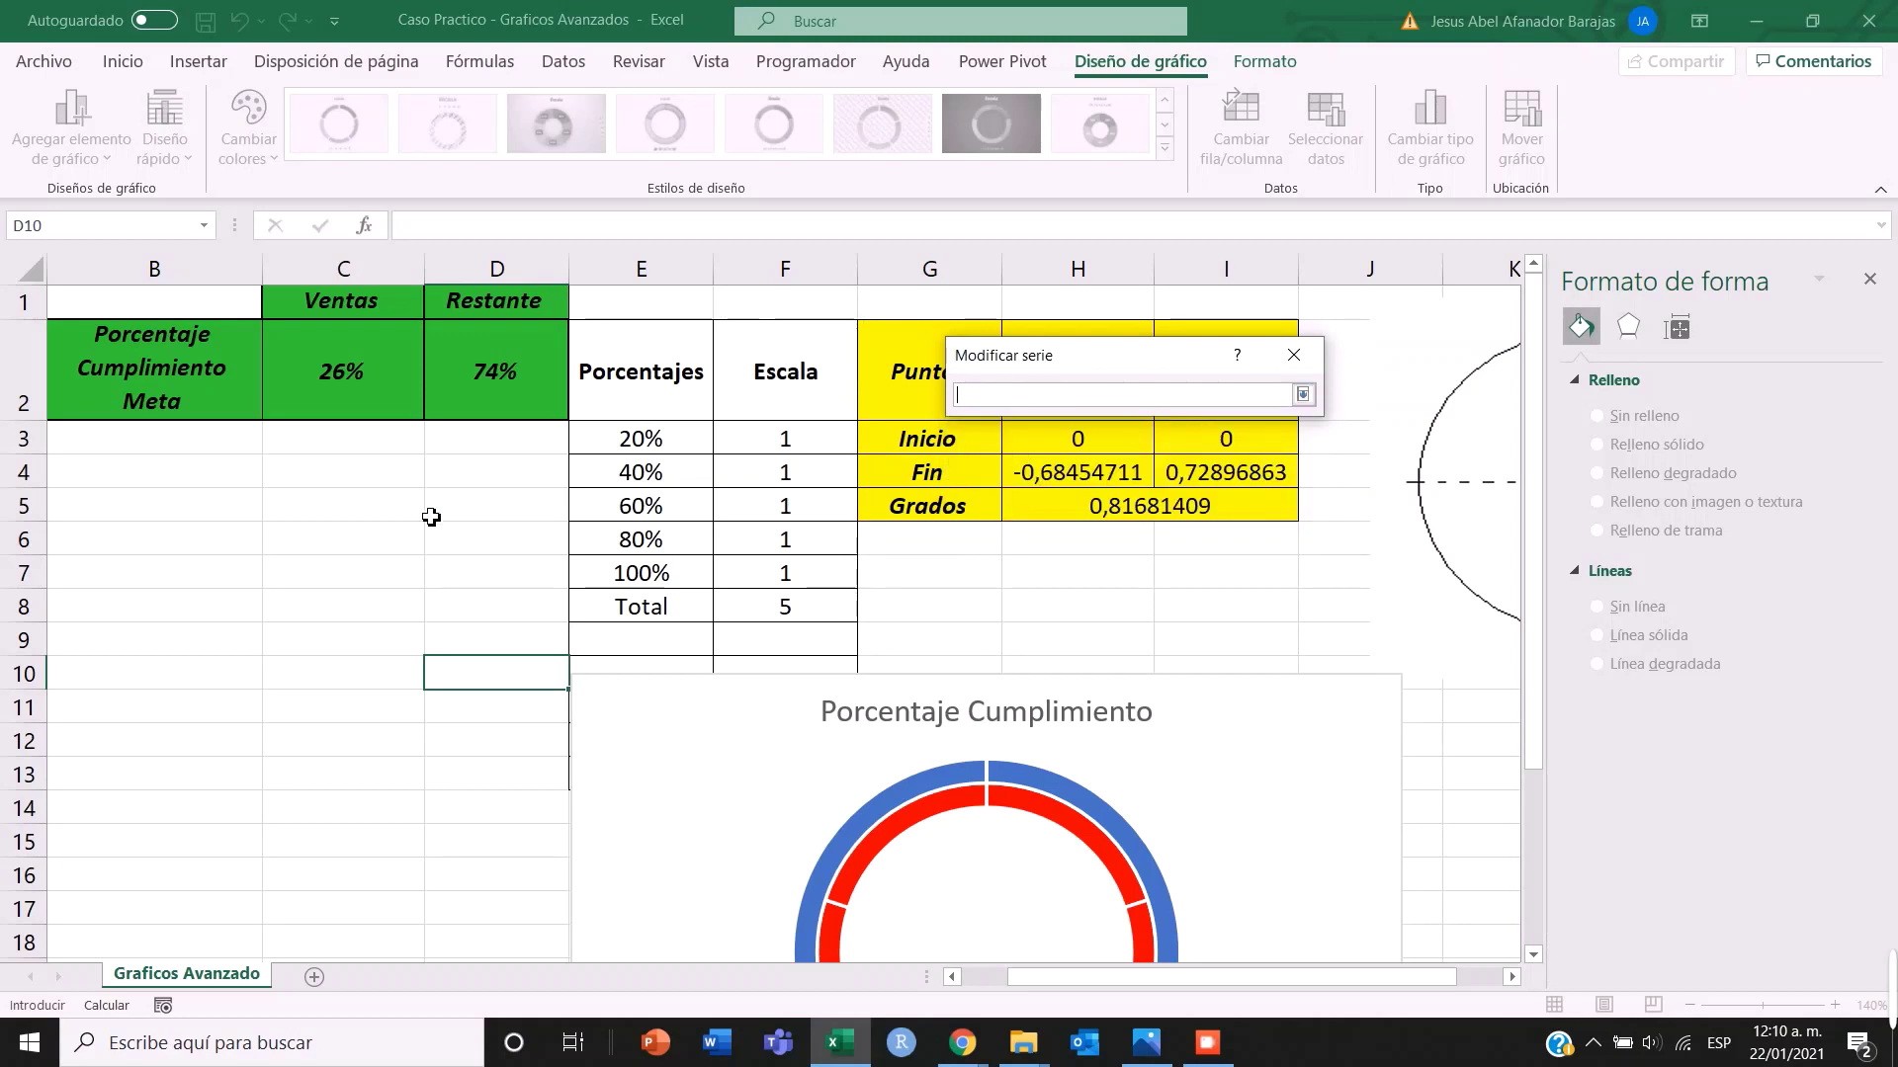
{"action": "left_click", "coordinate": [209, 396]}
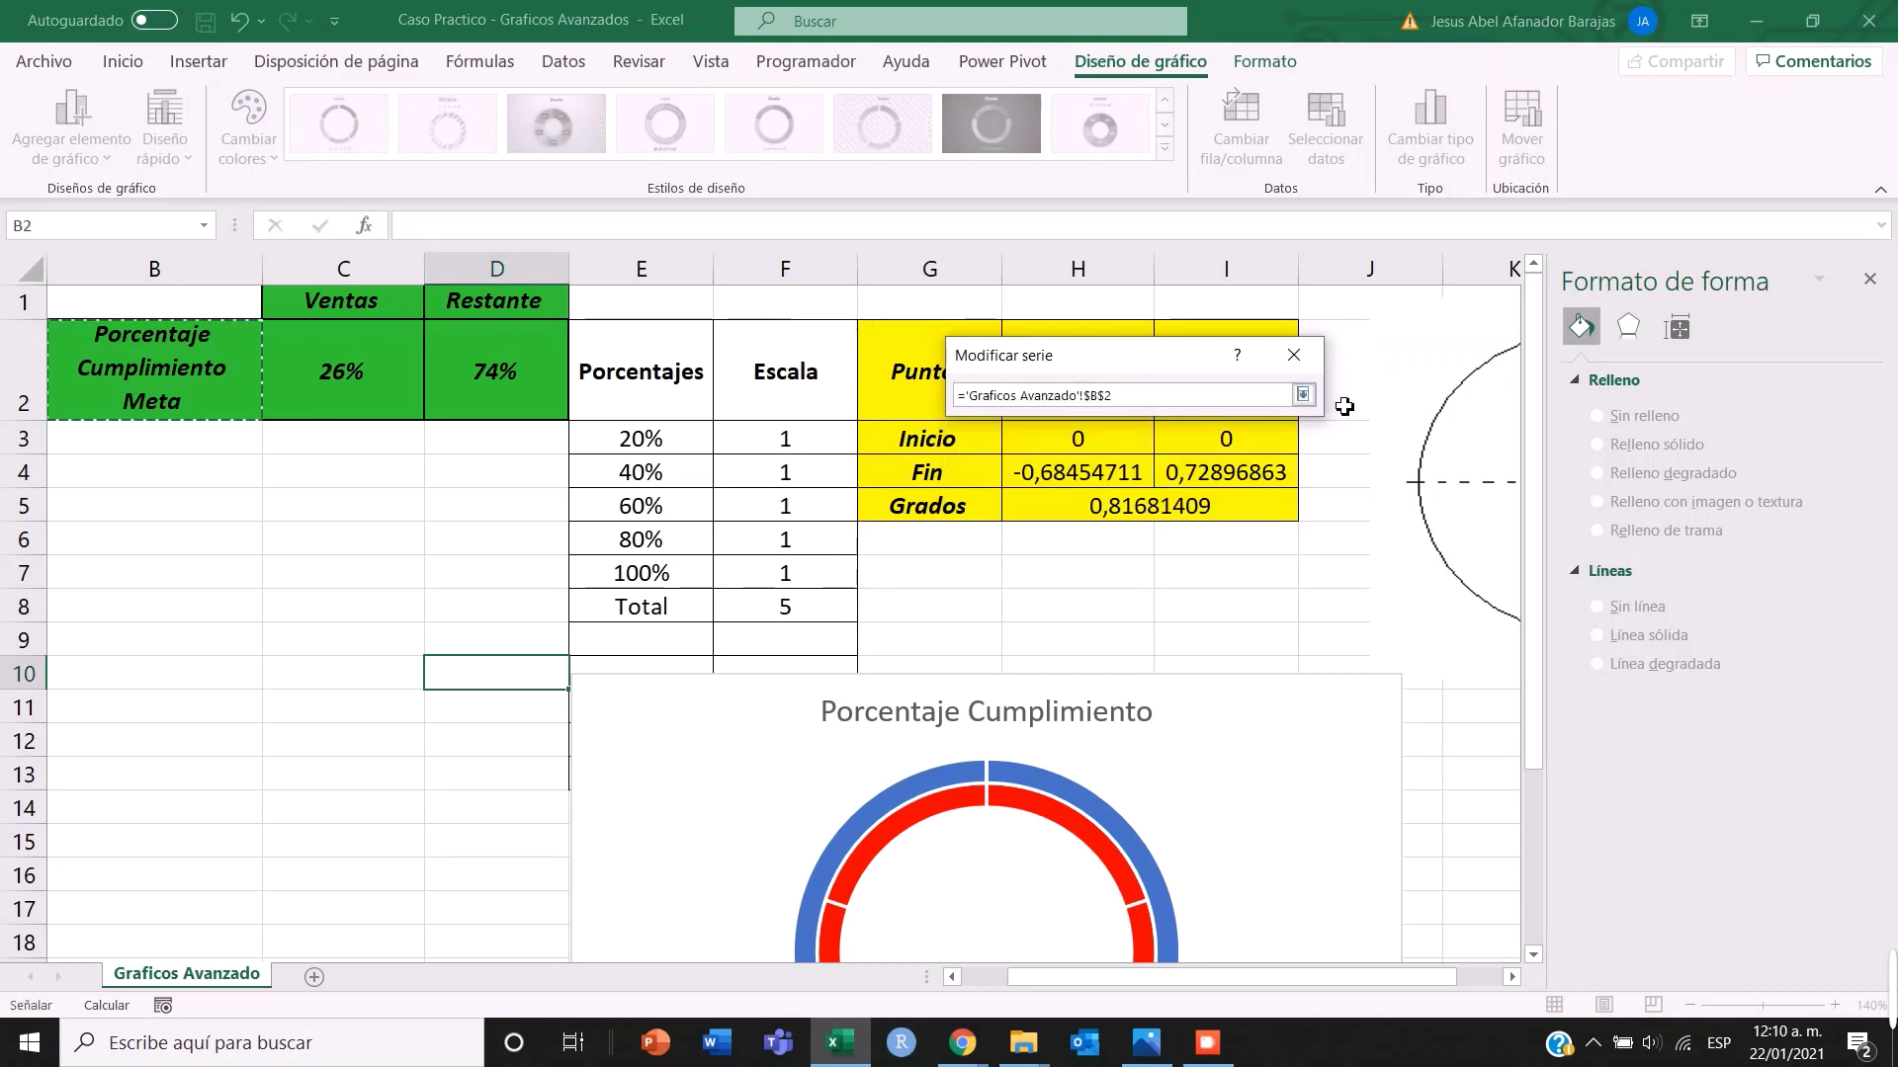
{"action": "left_click", "coordinate": [1303, 394]}
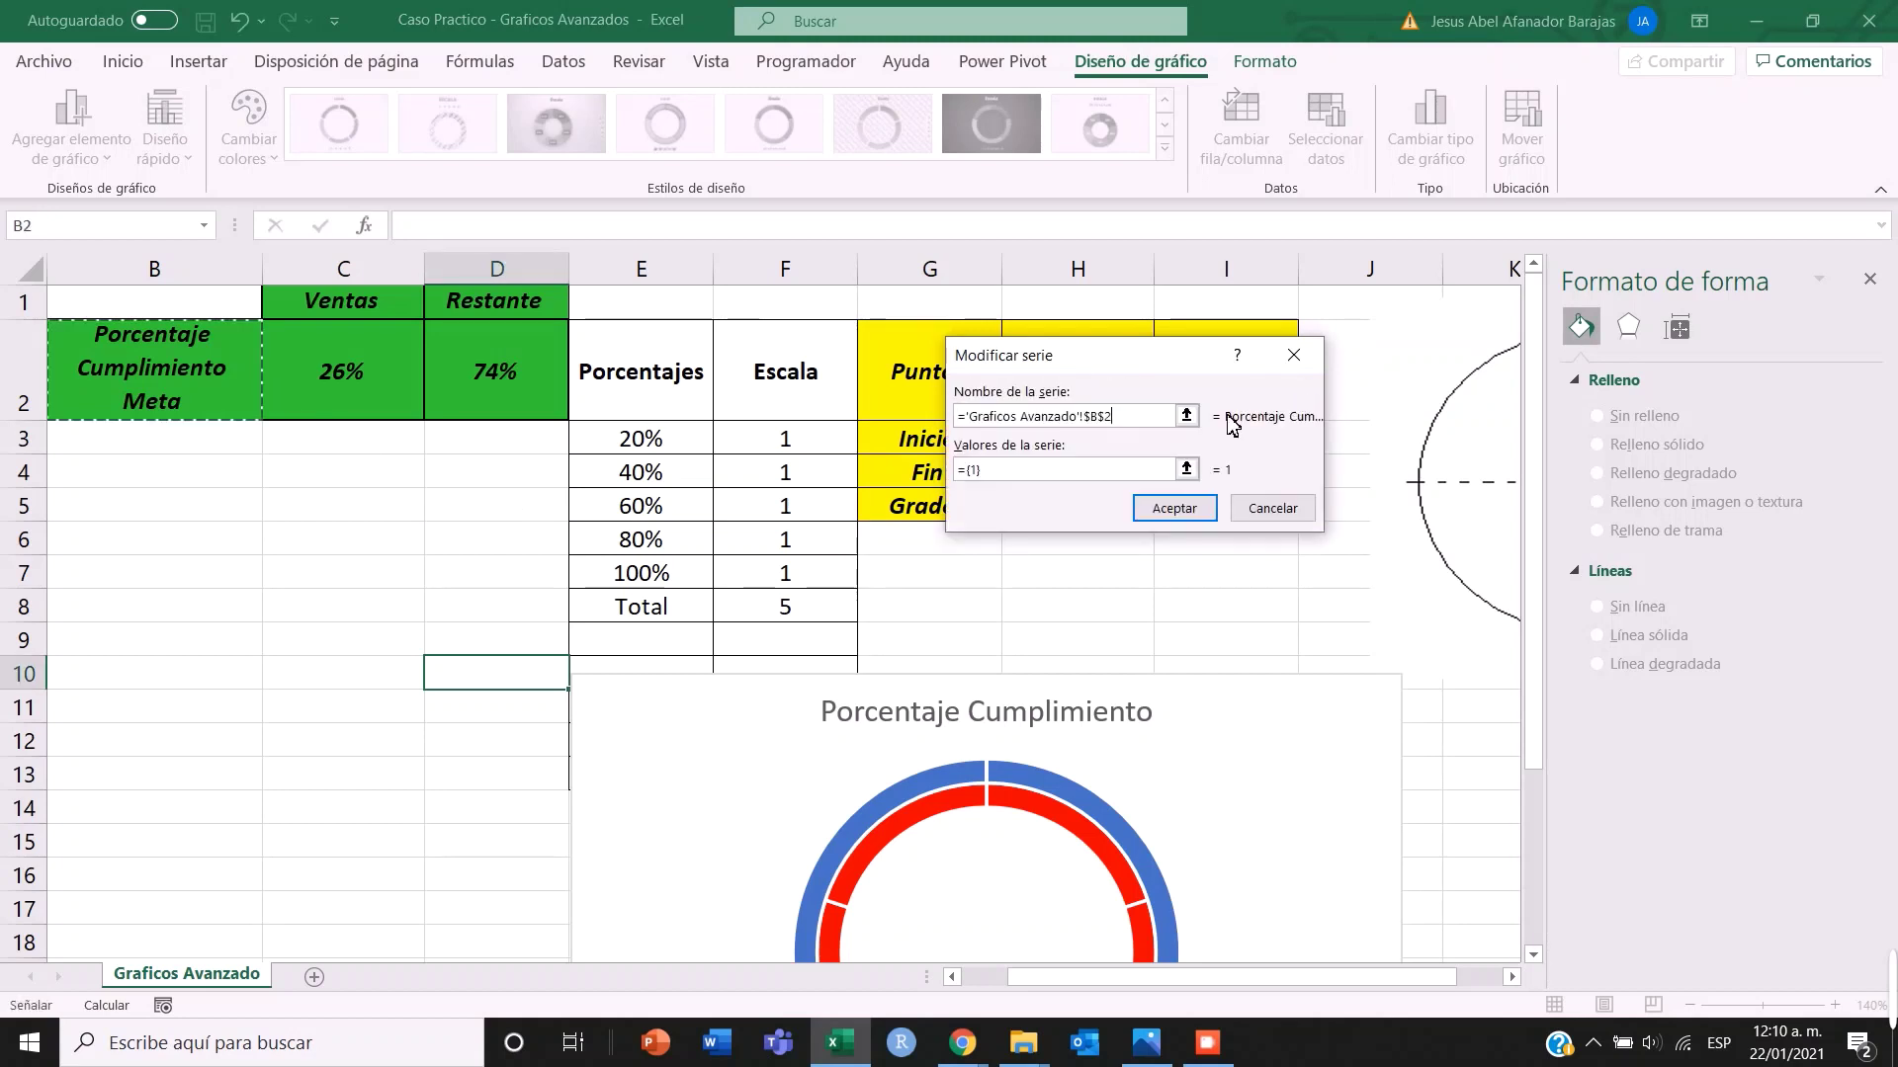
- Set the new series' values to the Ventas and Restante cells C2:D2 and accept the chart's data source
{"action": "left_click", "coordinate": [1186, 468]}
{"action": "left_click", "coordinate": [345, 391]}
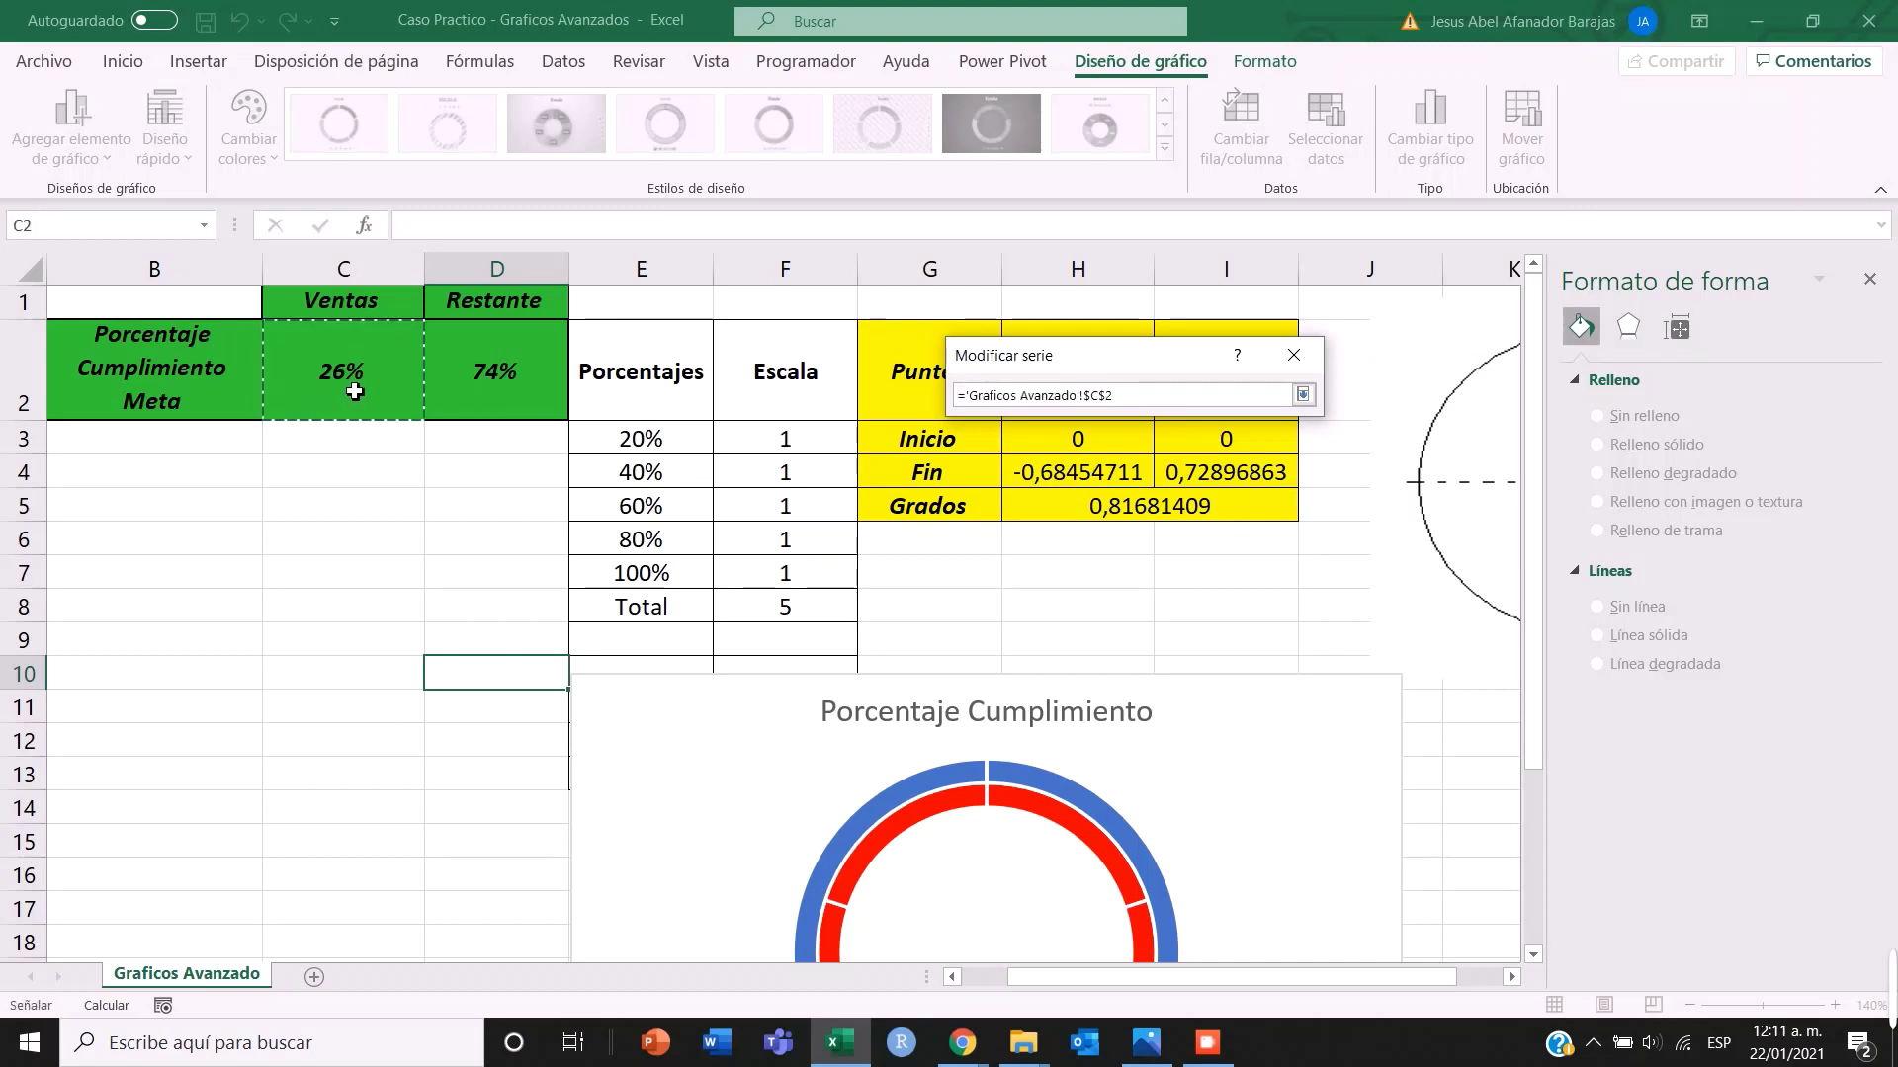
{"action": "left_click_drag", "start_coordinate": [354, 392], "coordinate": [458, 389]}
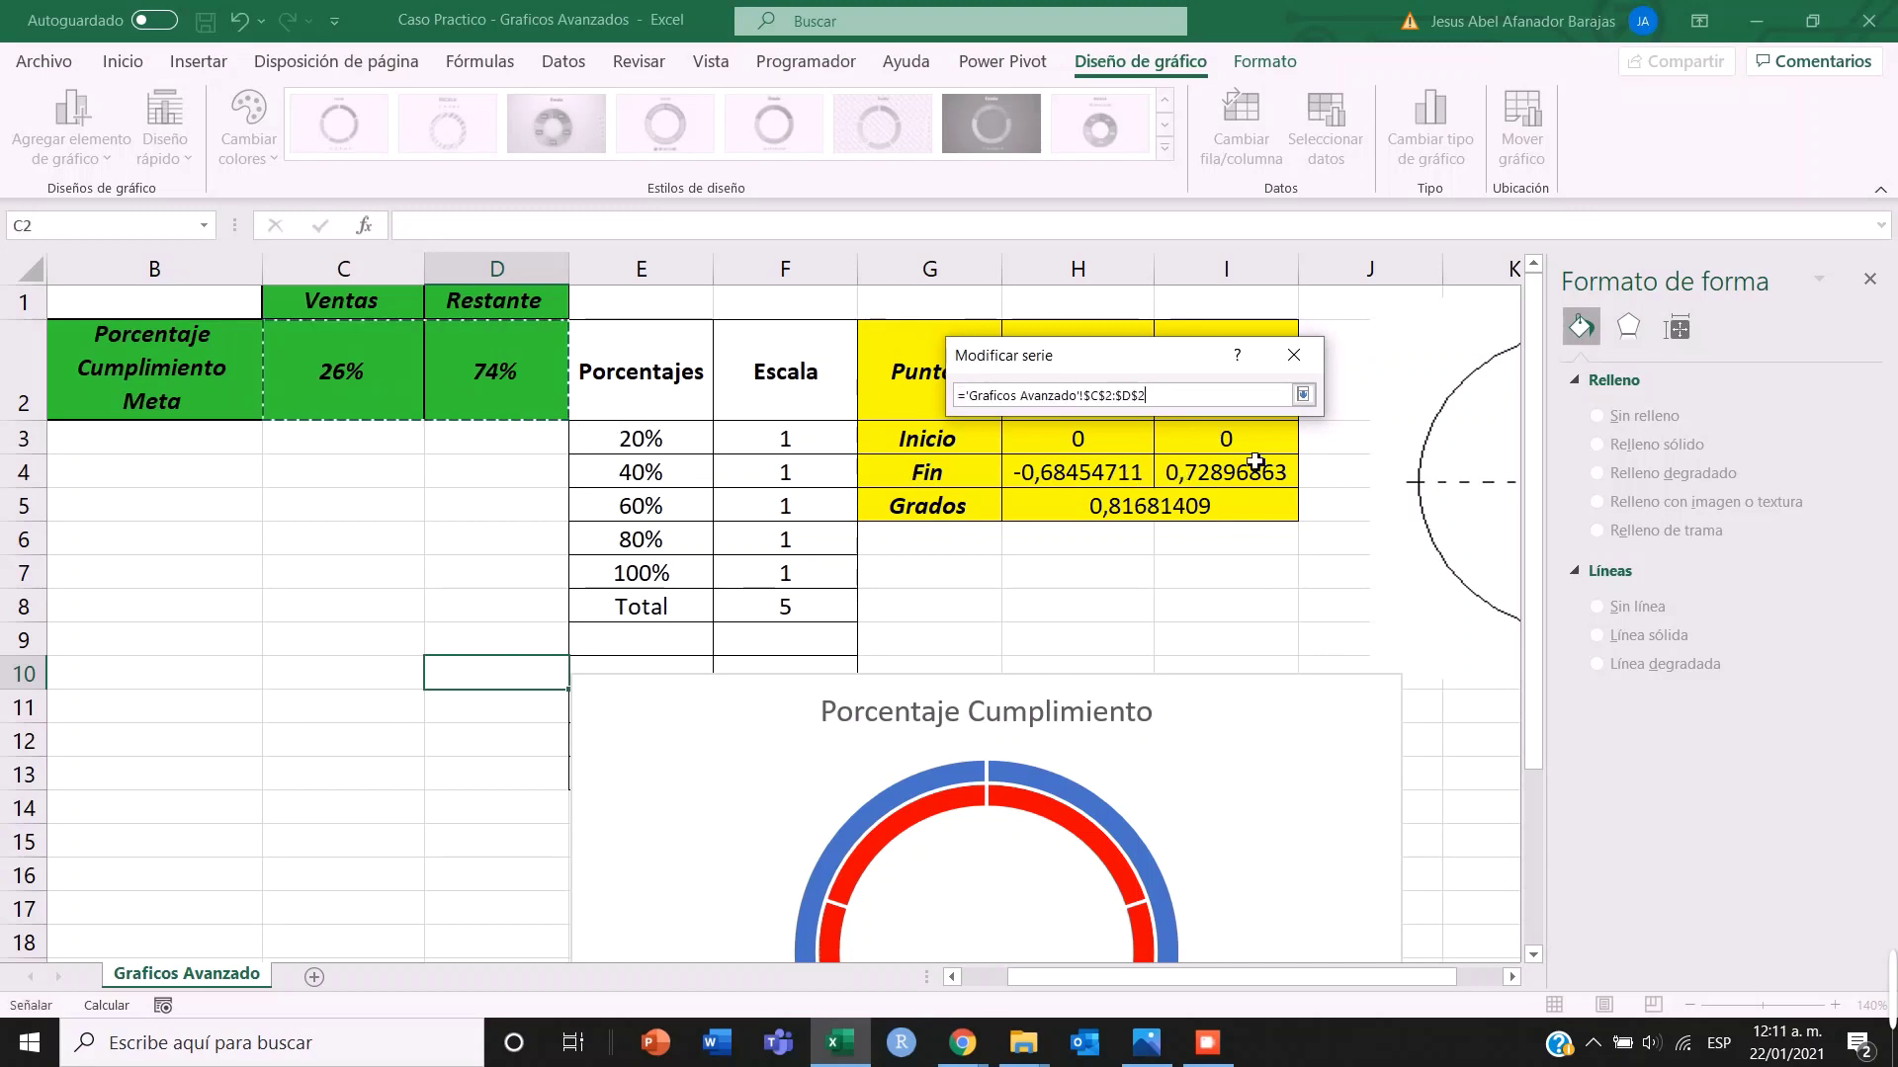
{"action": "left_click", "coordinate": [1304, 395]}
{"action": "left_click", "coordinate": [1225, 513]}
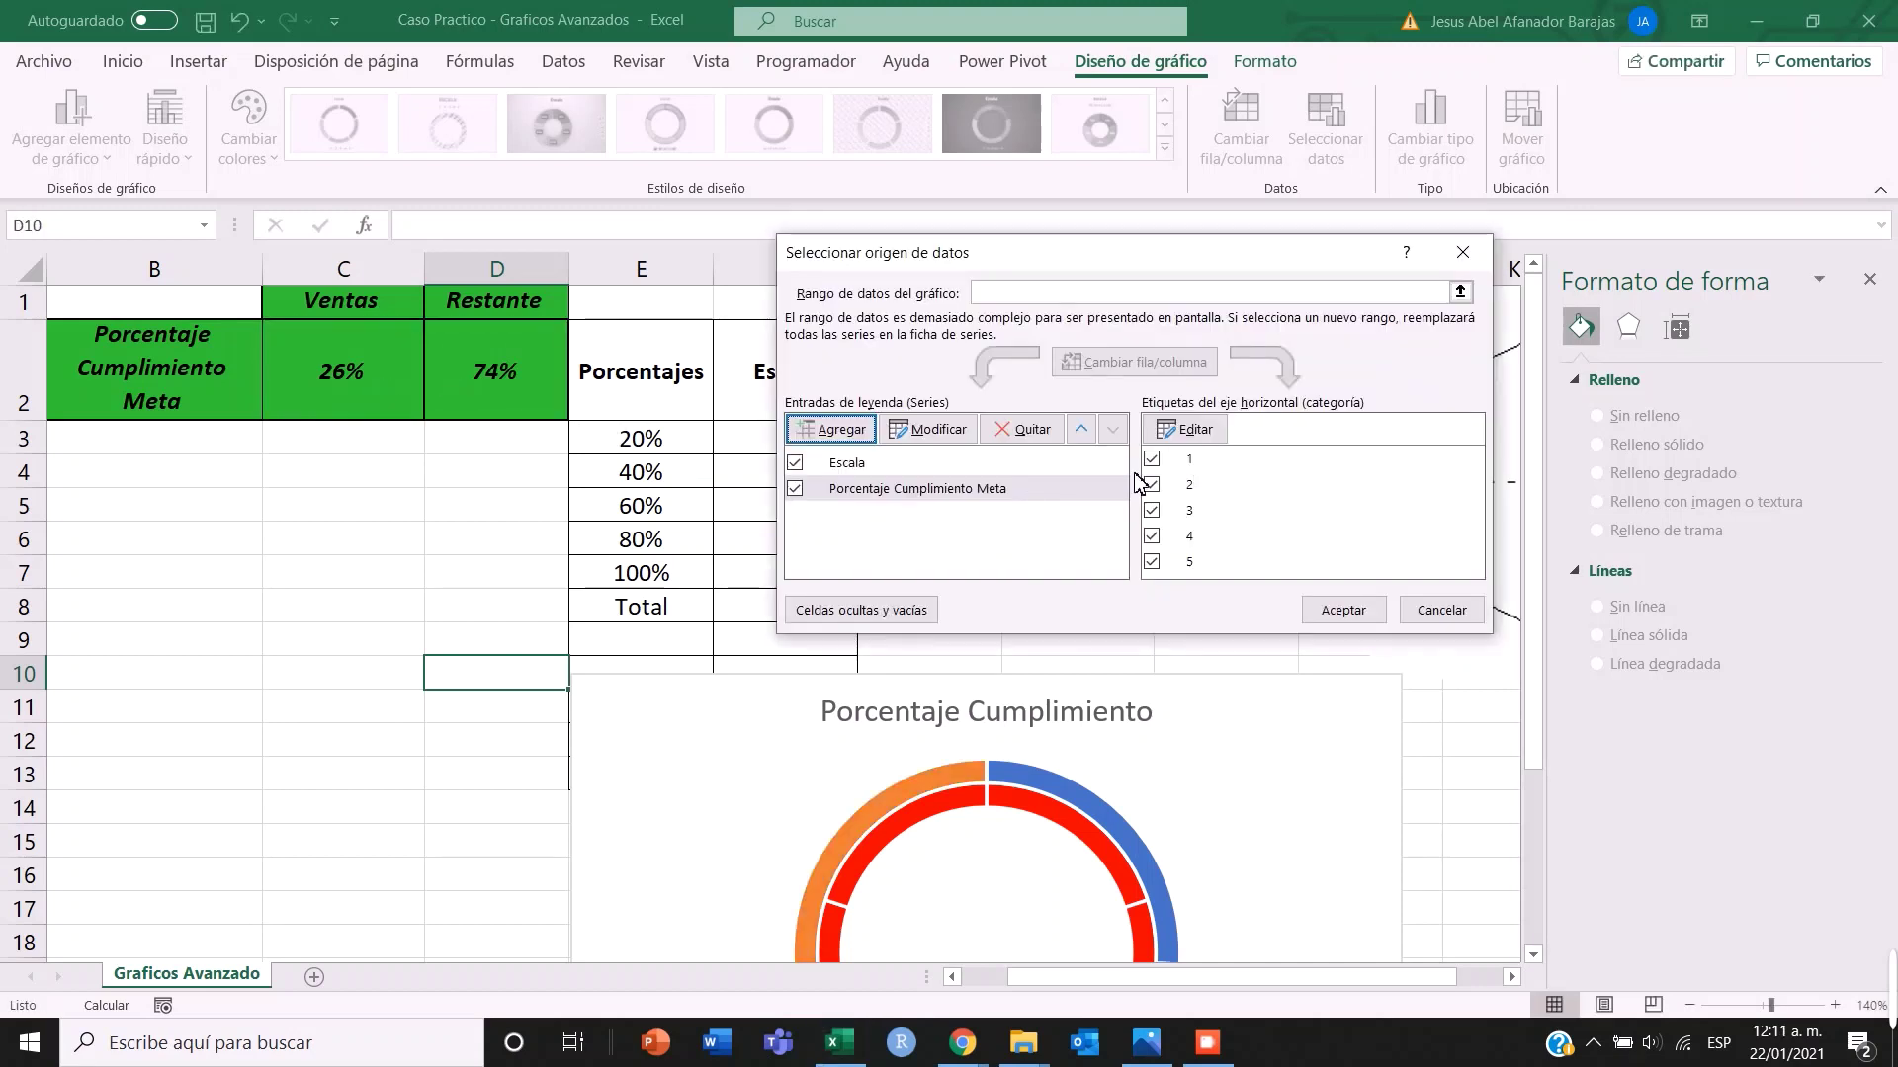
{"action": "left_click", "coordinate": [1322, 610]}
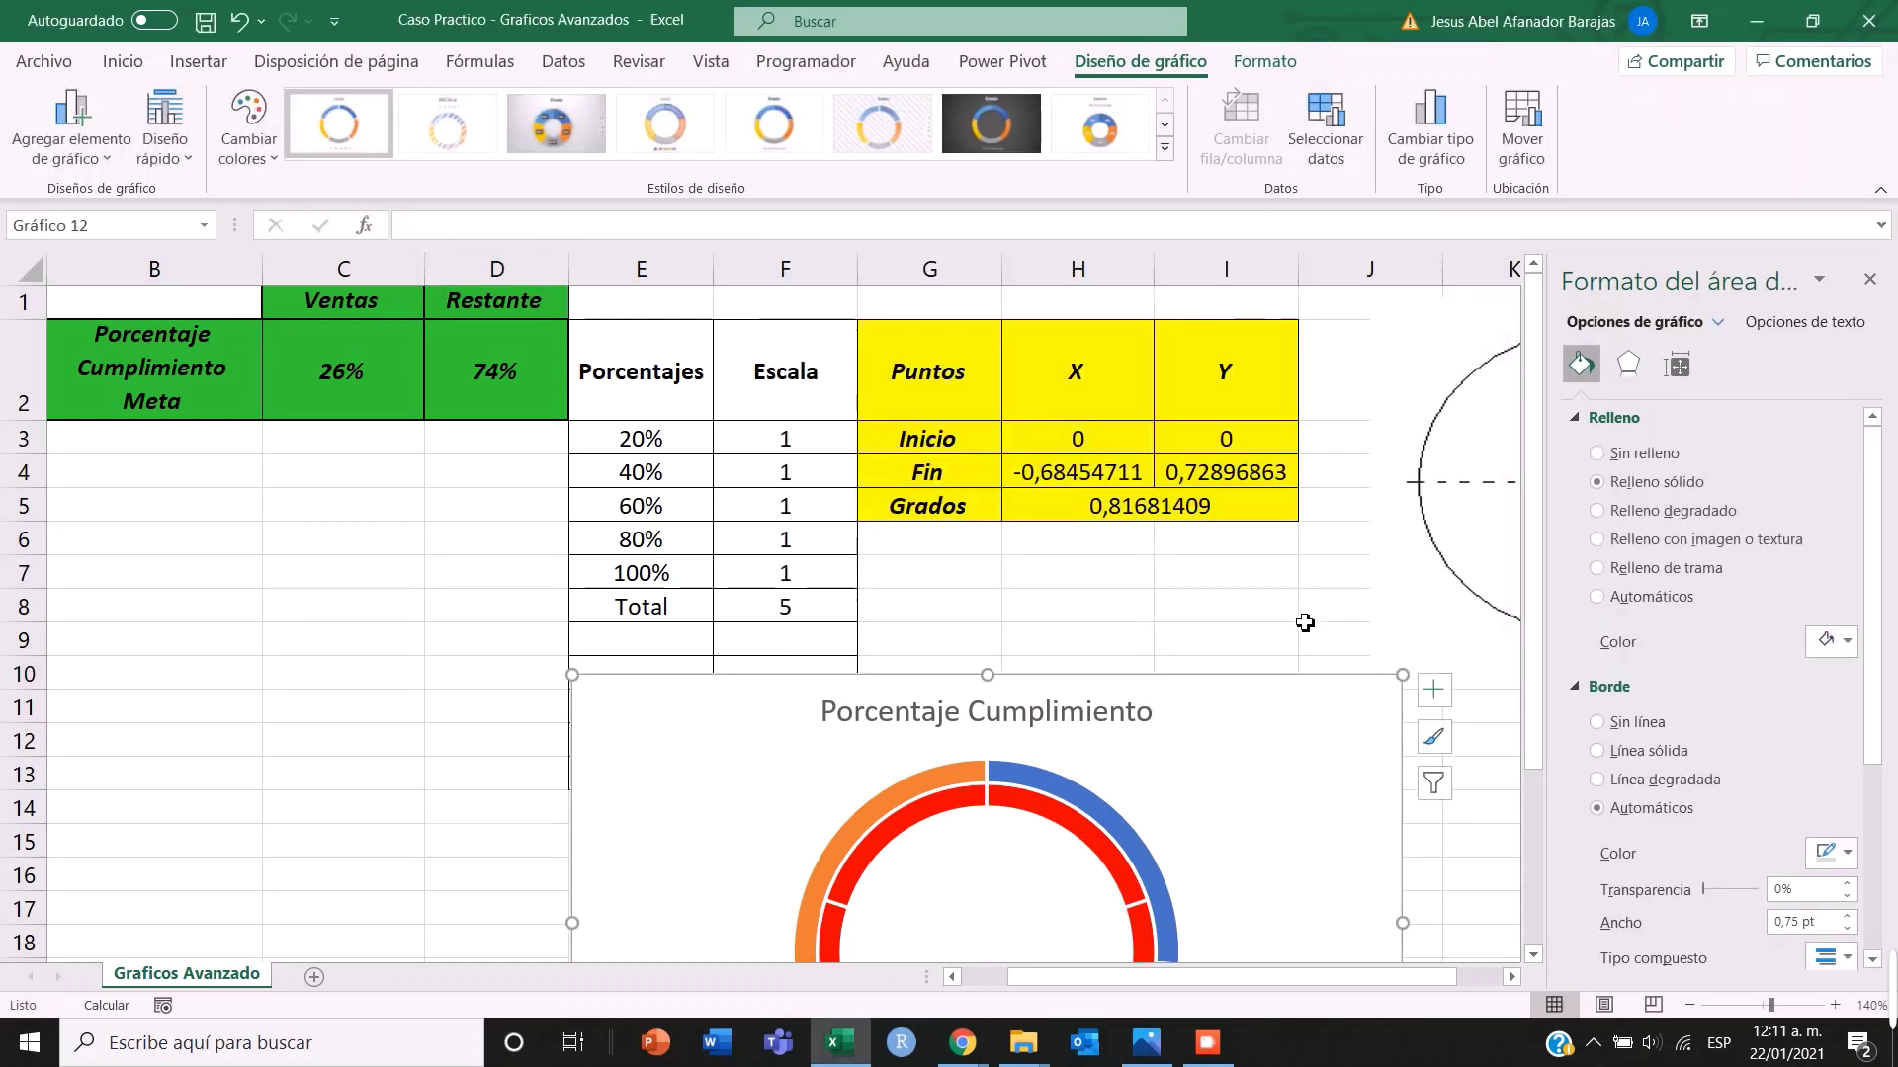
{"action": "scroll", "coordinate": [1301, 611], "scroll_direction": "down", "scroll_amount": 1}
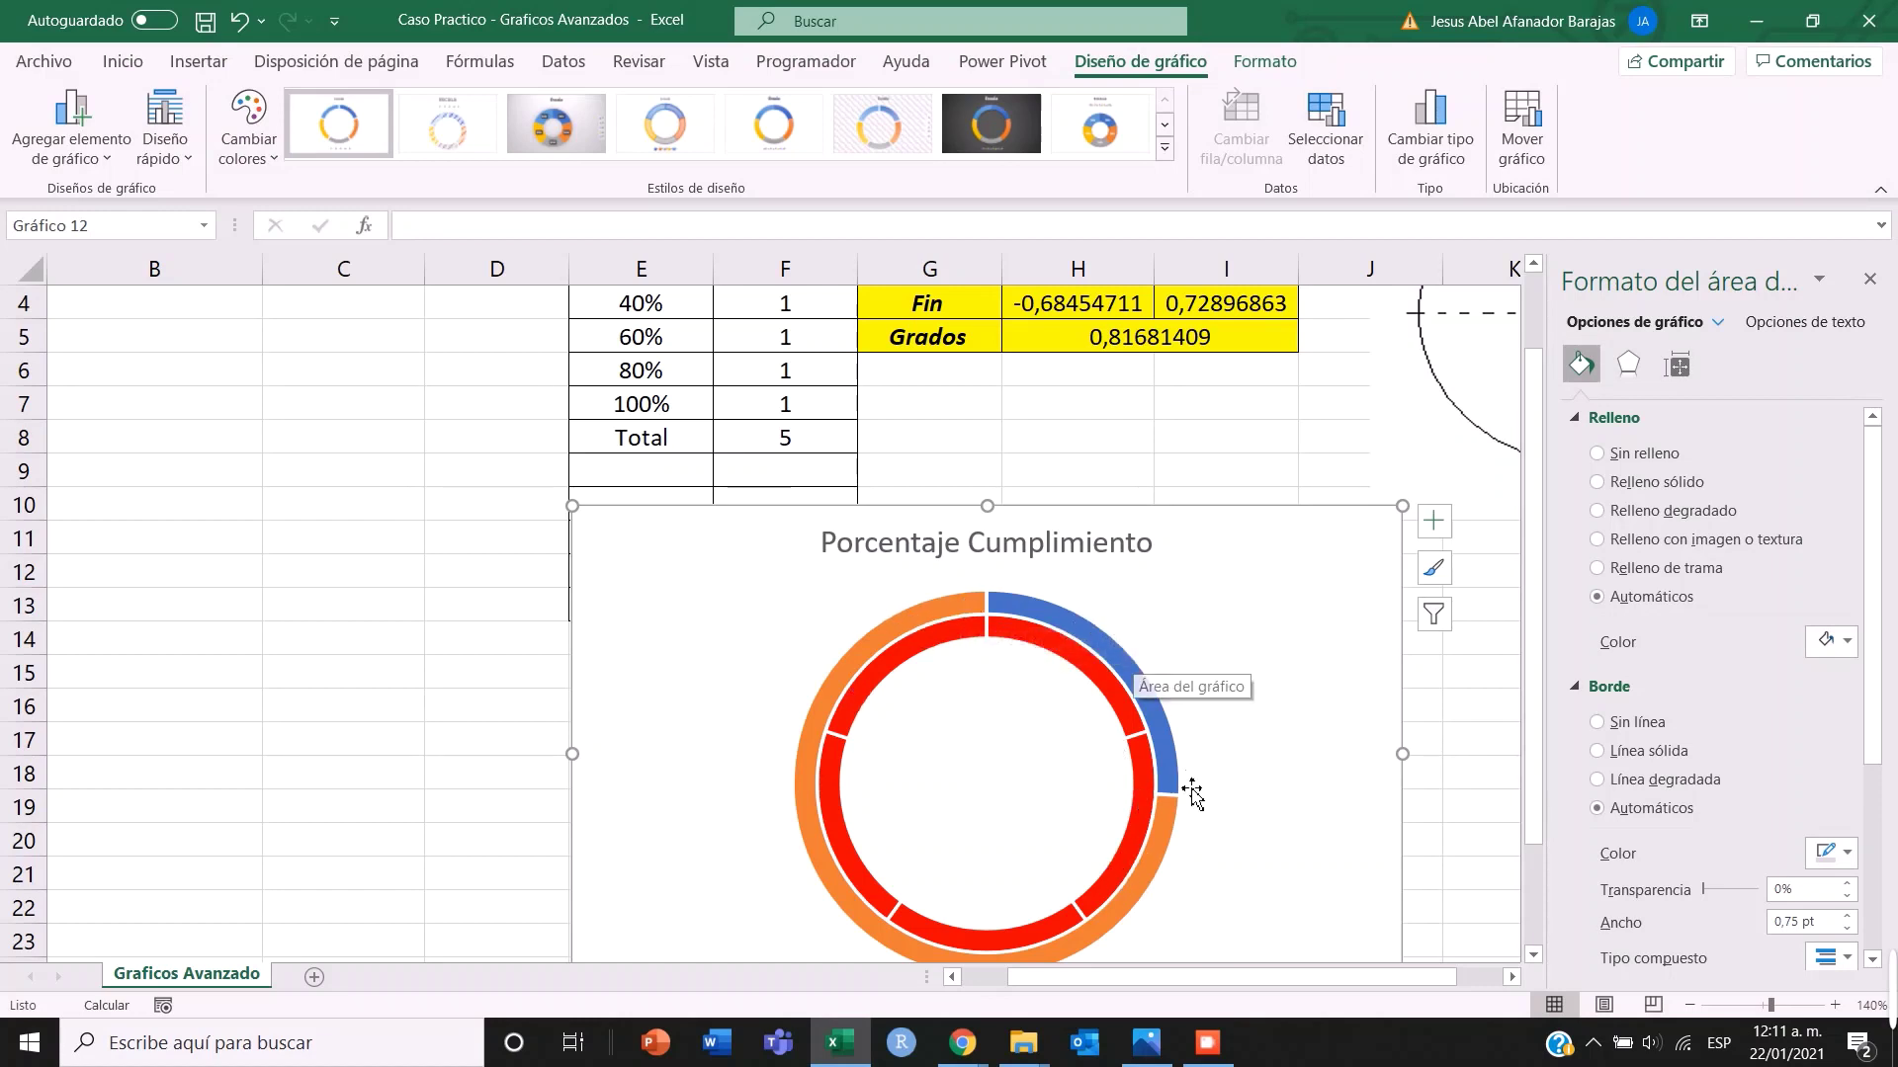
{"action": "left_click", "coordinate": [889, 642]}
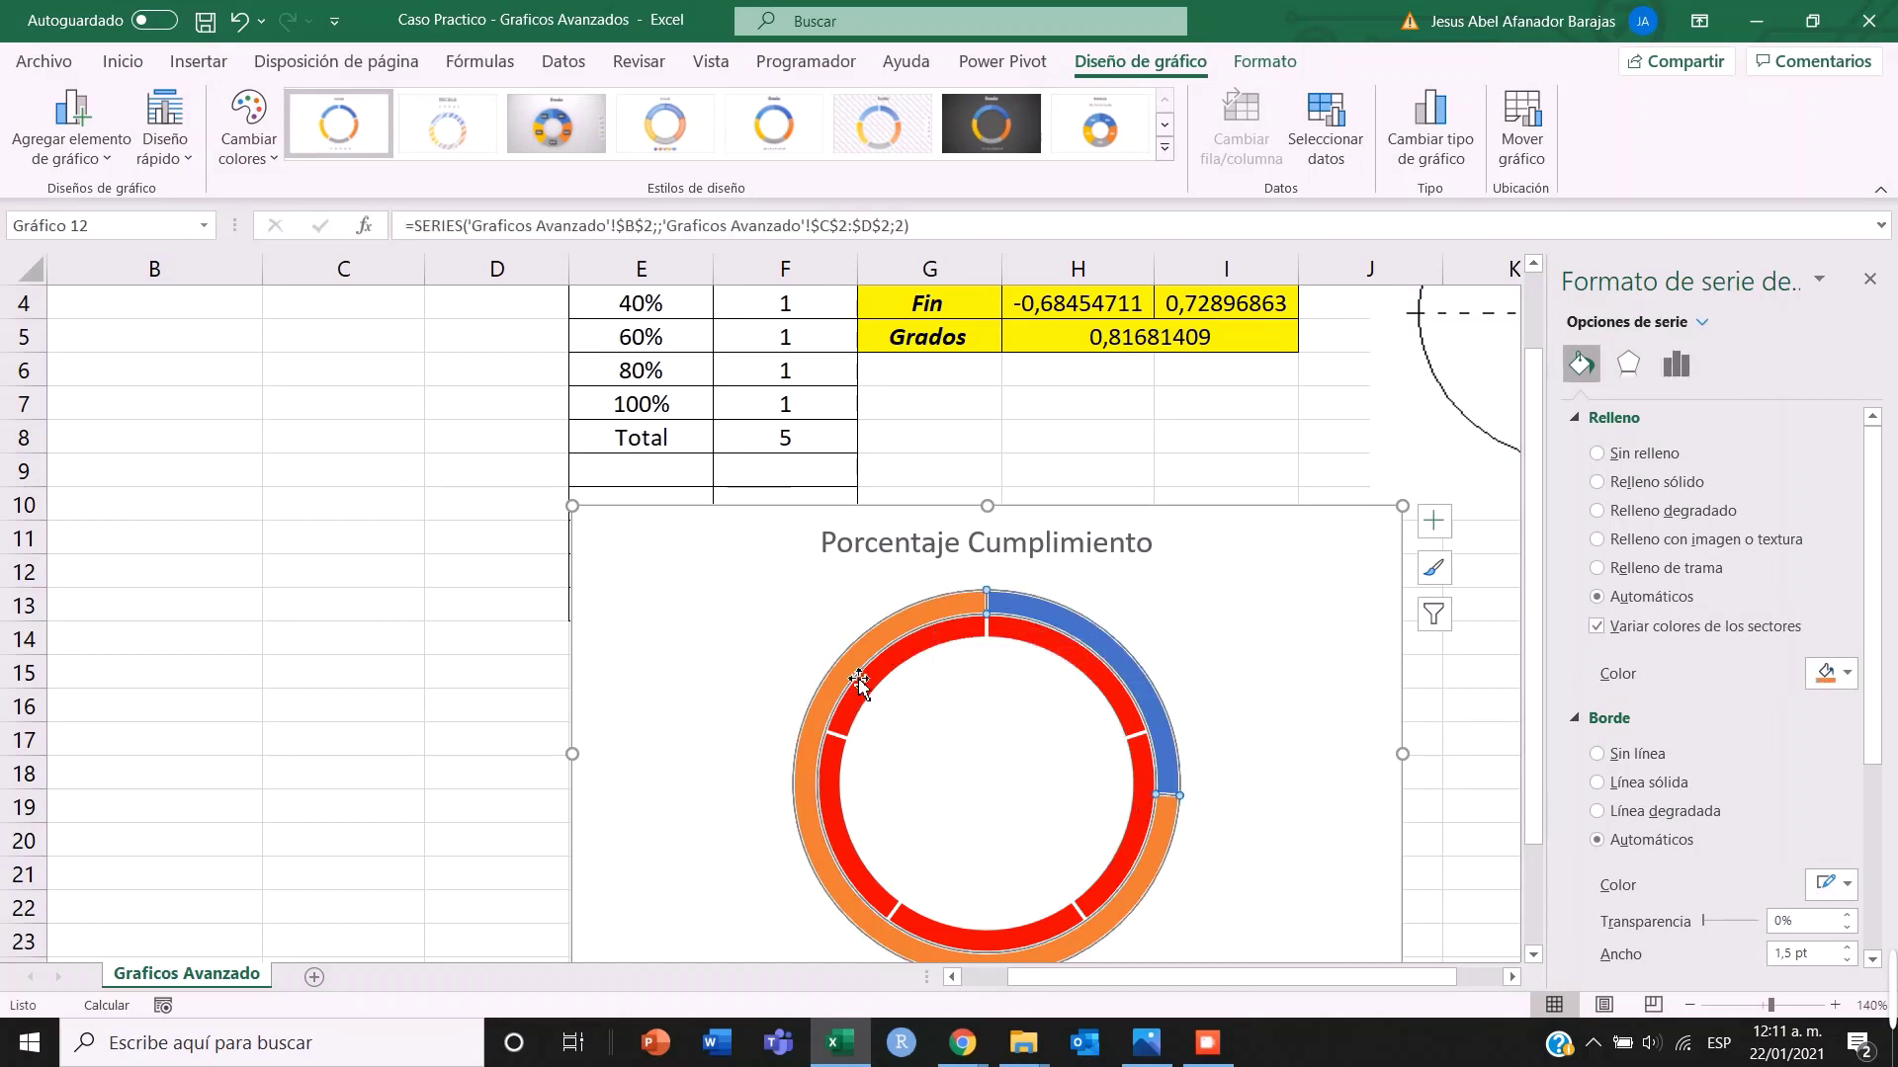
{"action": "scroll", "coordinate": [874, 712], "scroll_direction": "up", "scroll_amount": 1}
{"action": "scroll", "coordinate": [1058, 775], "scroll_direction": "down", "scroll_amount": 1}
{"action": "left_click", "coordinate": [967, 628]}
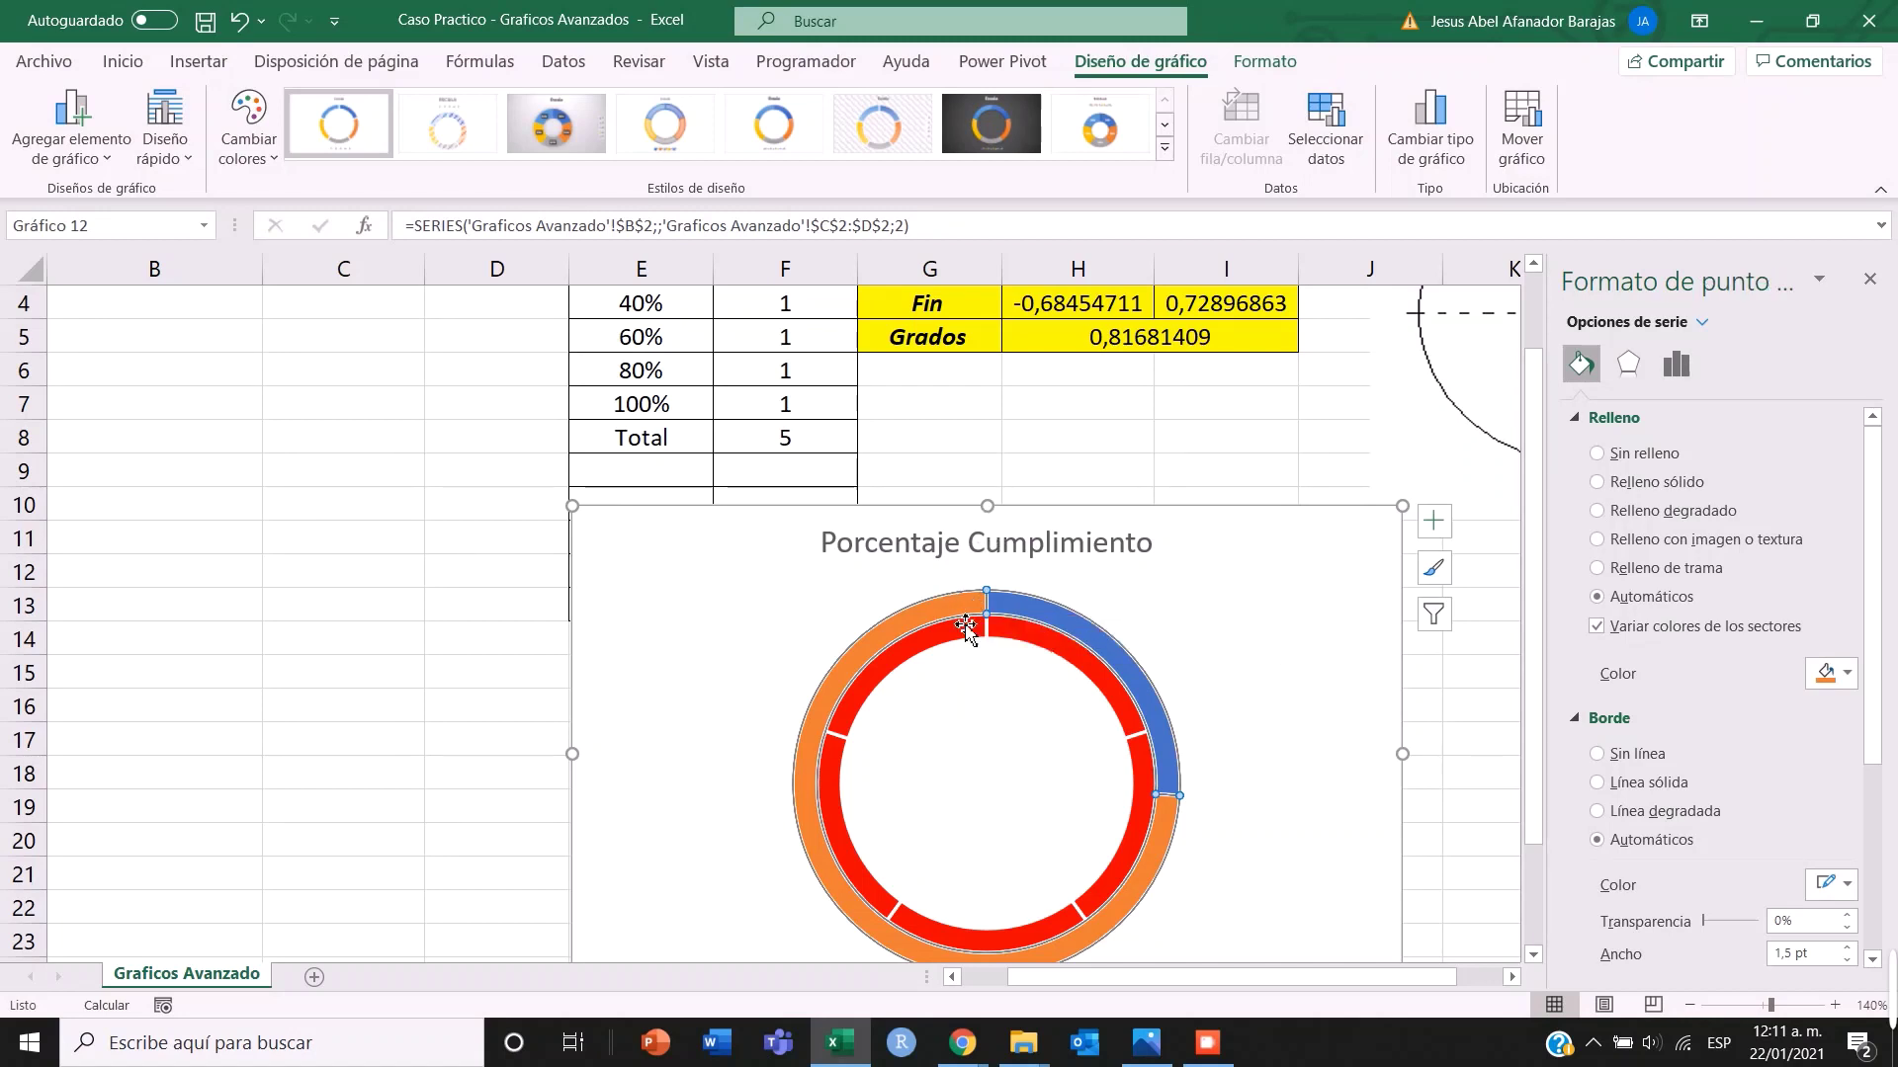
{"action": "left_click", "coordinate": [1471, 776]}
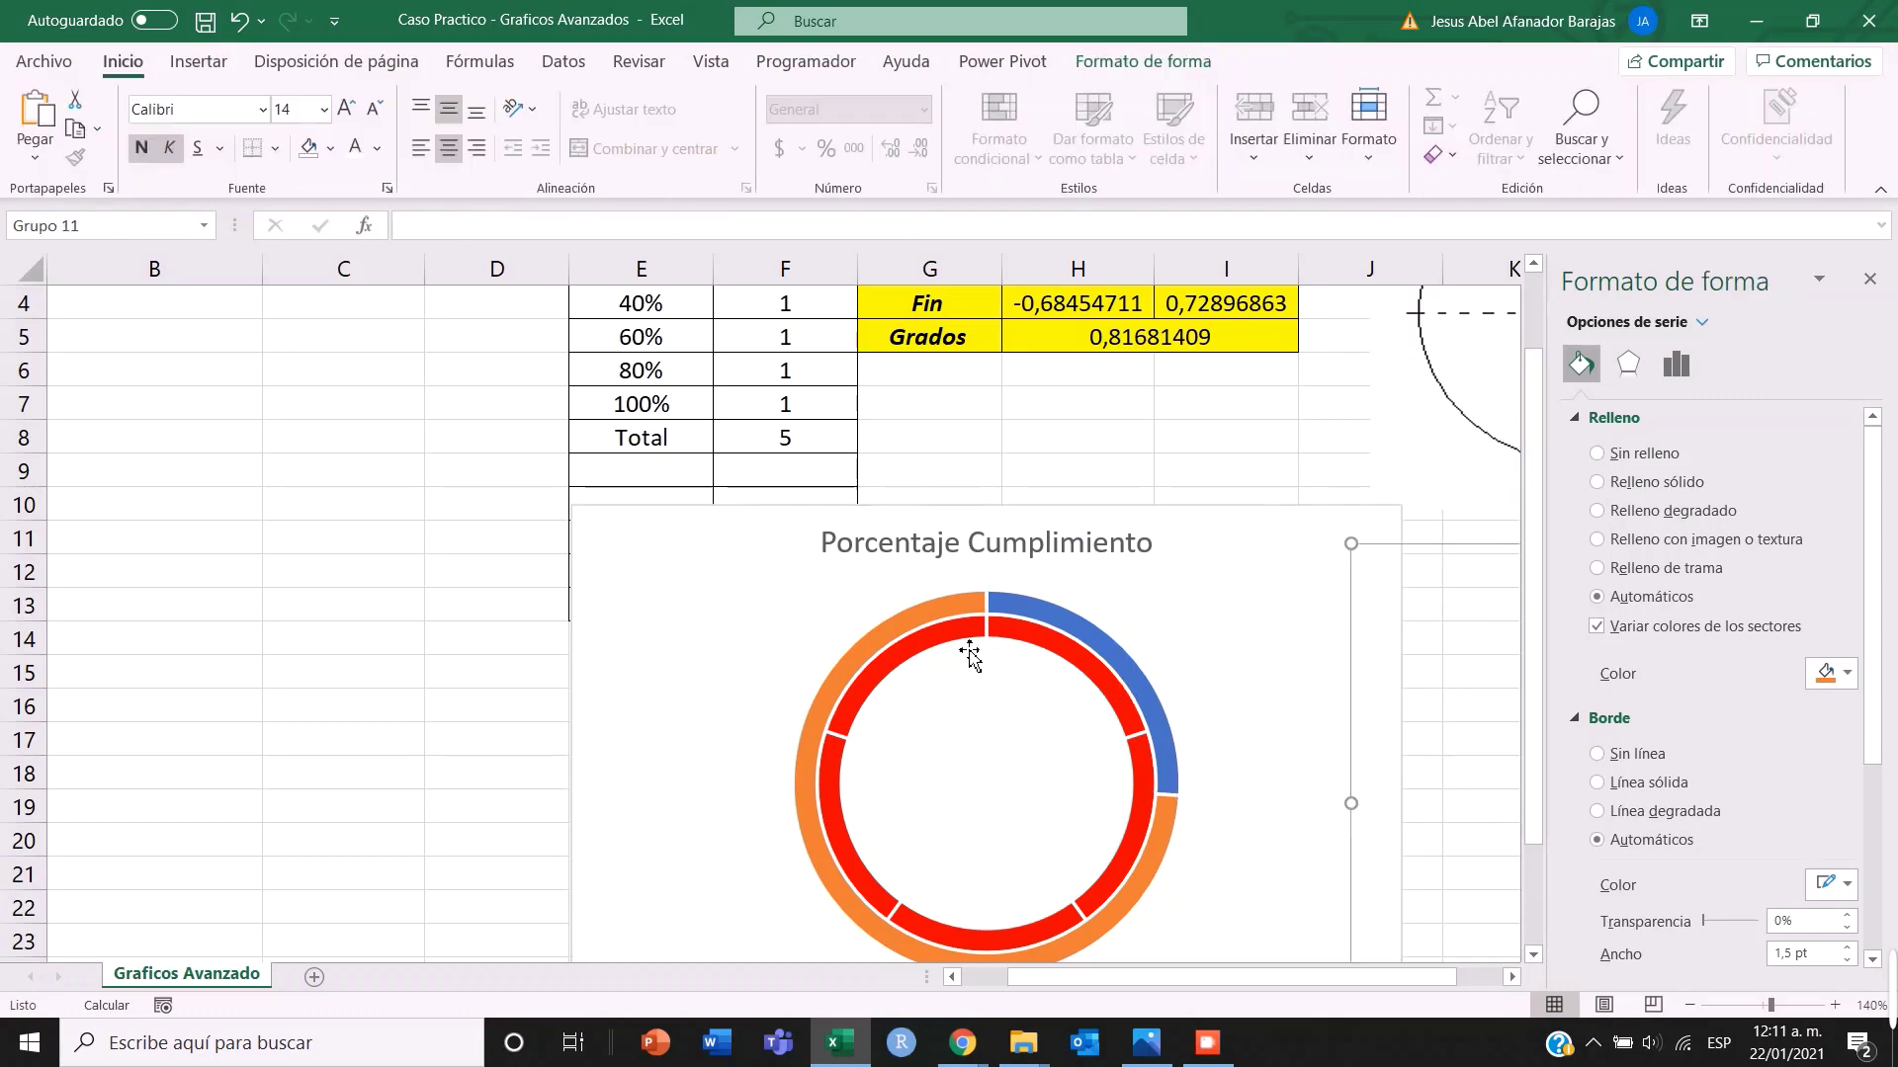
- Move the Porcentaje Cumplimiento Meta series to the secondary axis, keeping both series as doughnuts
{"action": "left_click", "coordinate": [937, 615]}
{"action": "left_click", "coordinate": [935, 613]}
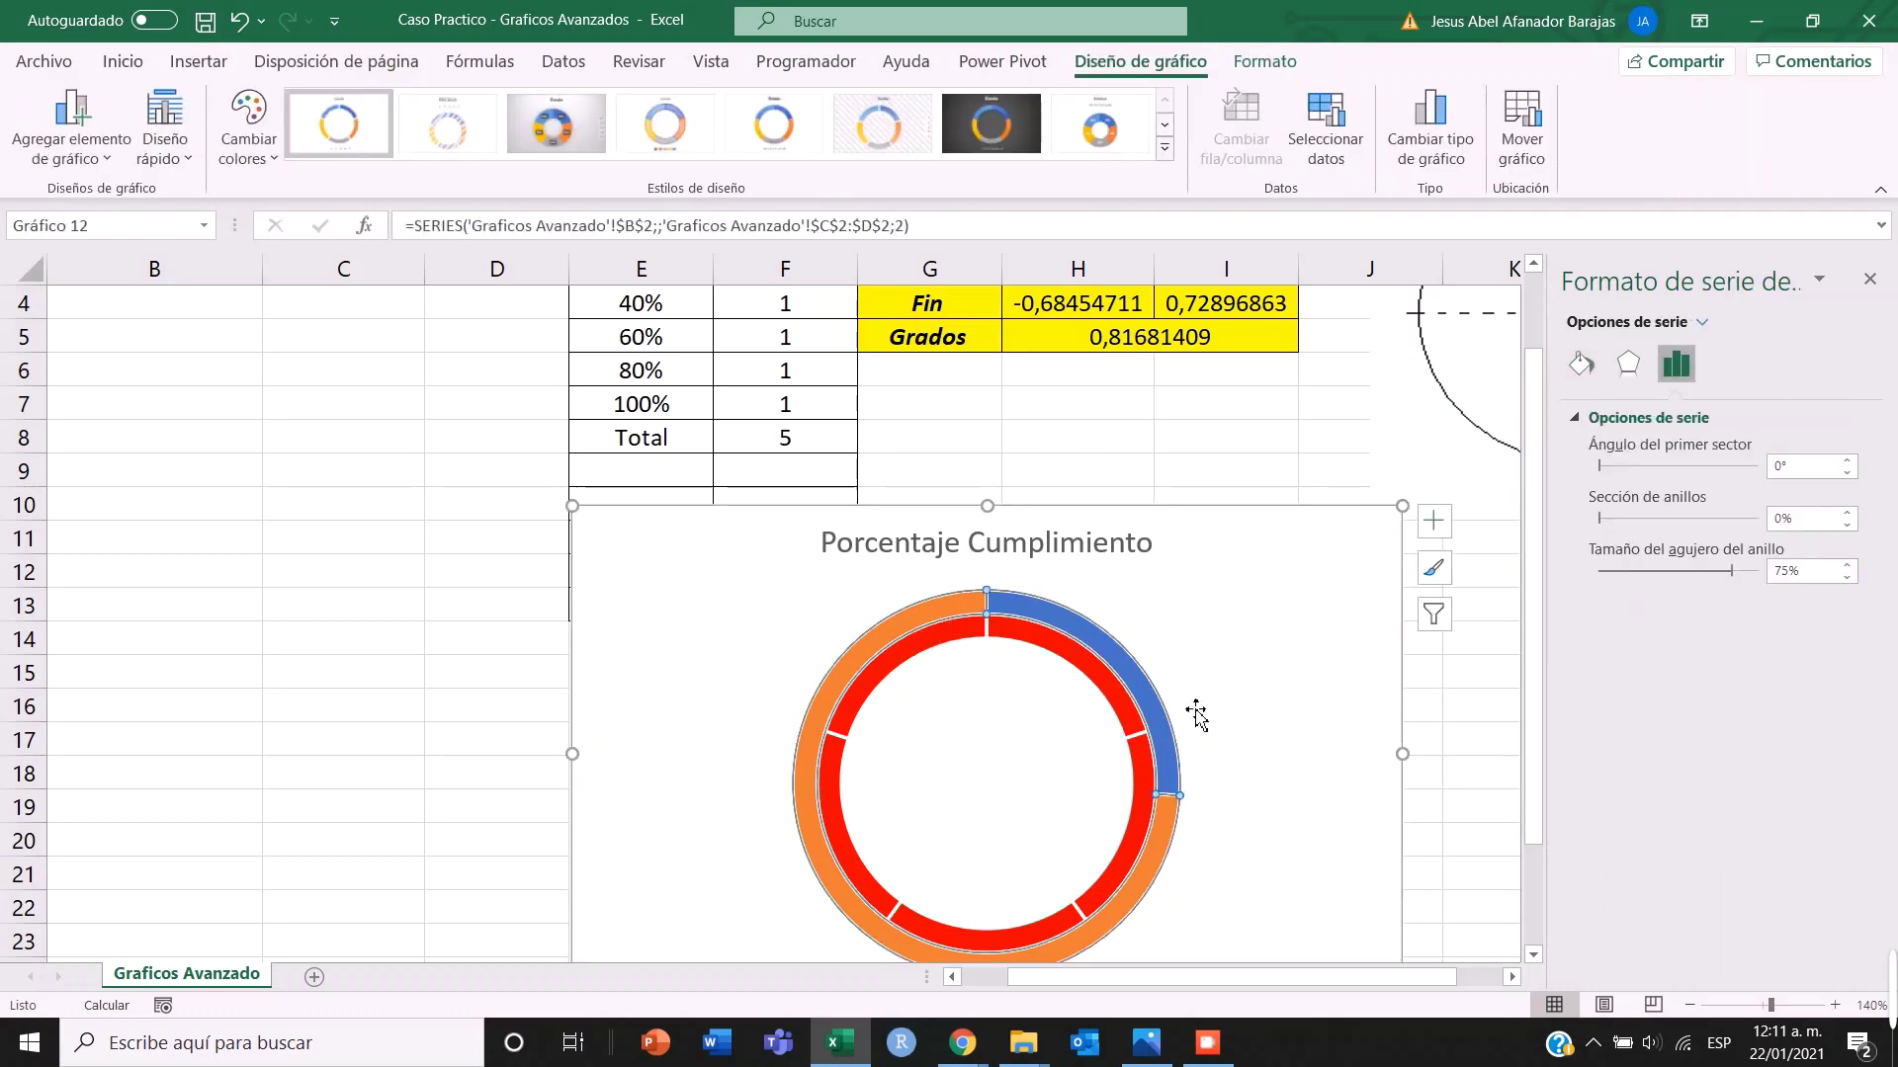
{"action": "right_click", "coordinate": [935, 631]}
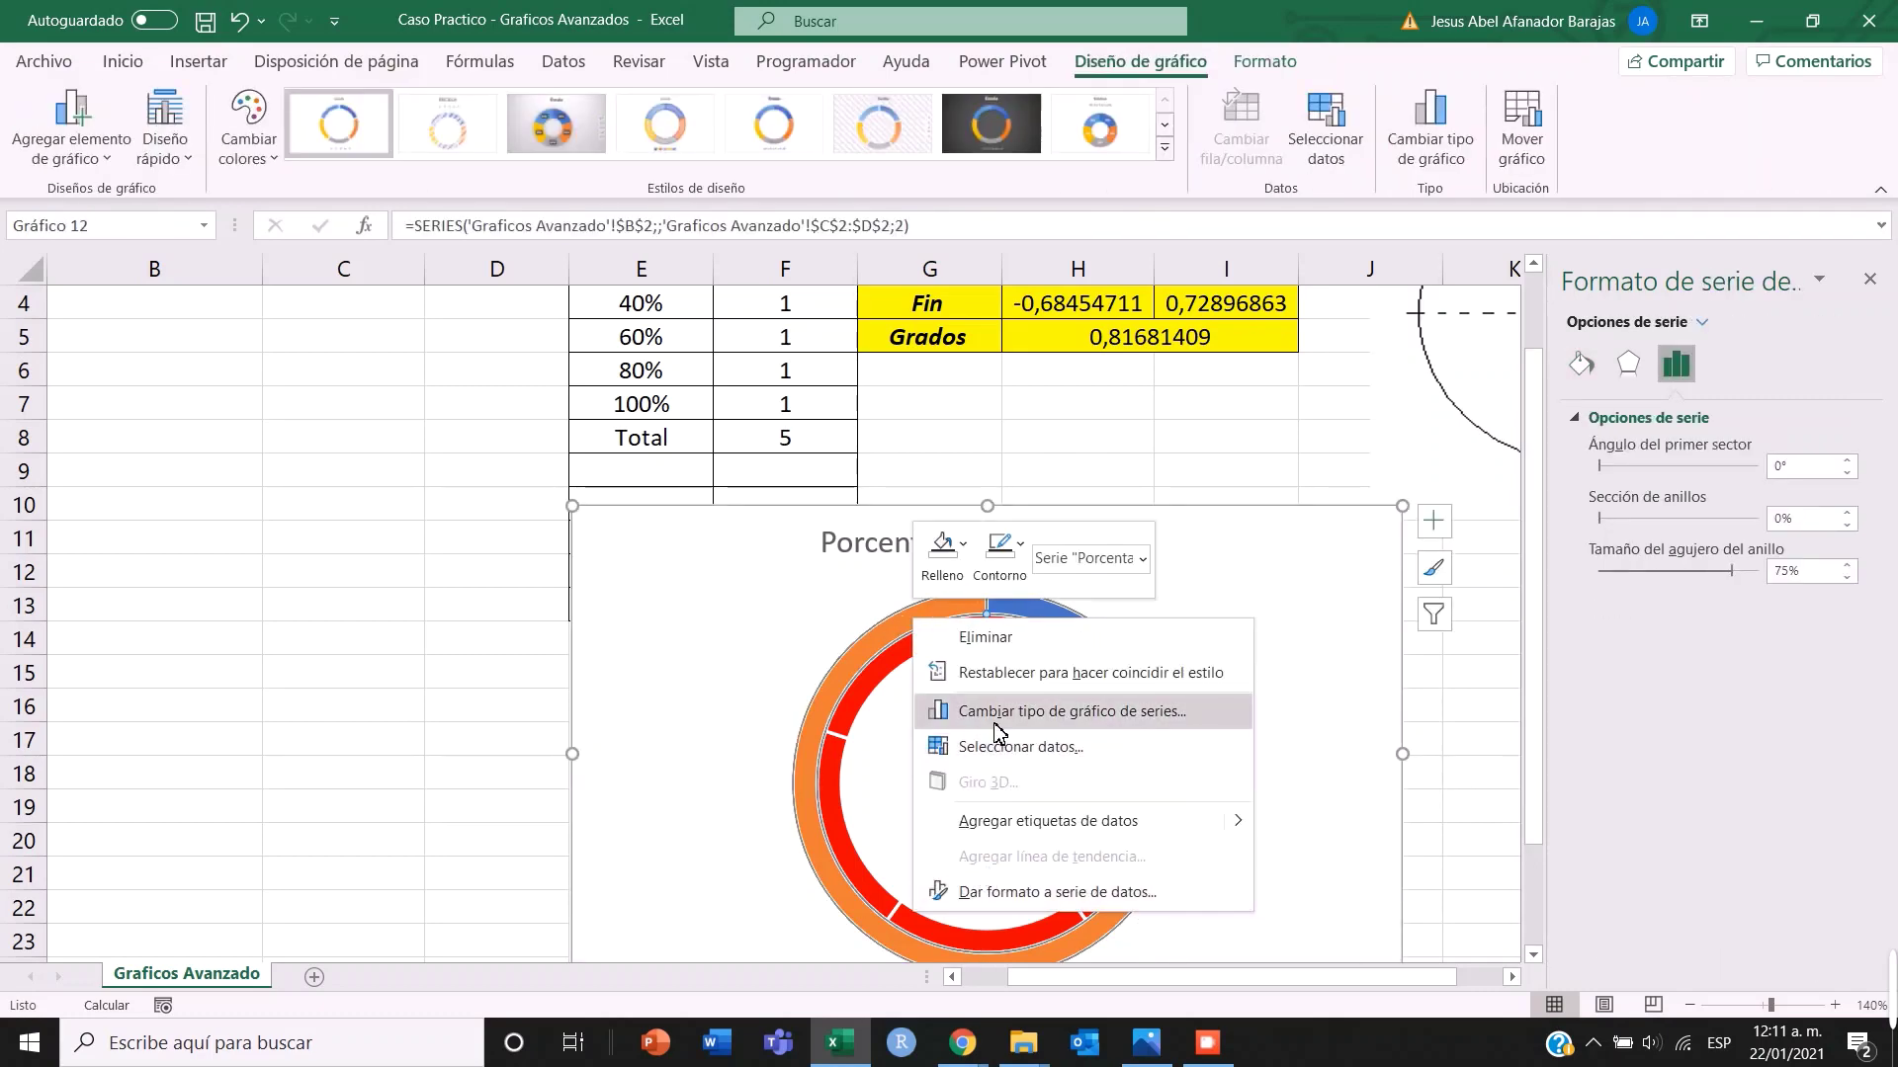
{"action": "left_click", "coordinate": [1002, 712]}
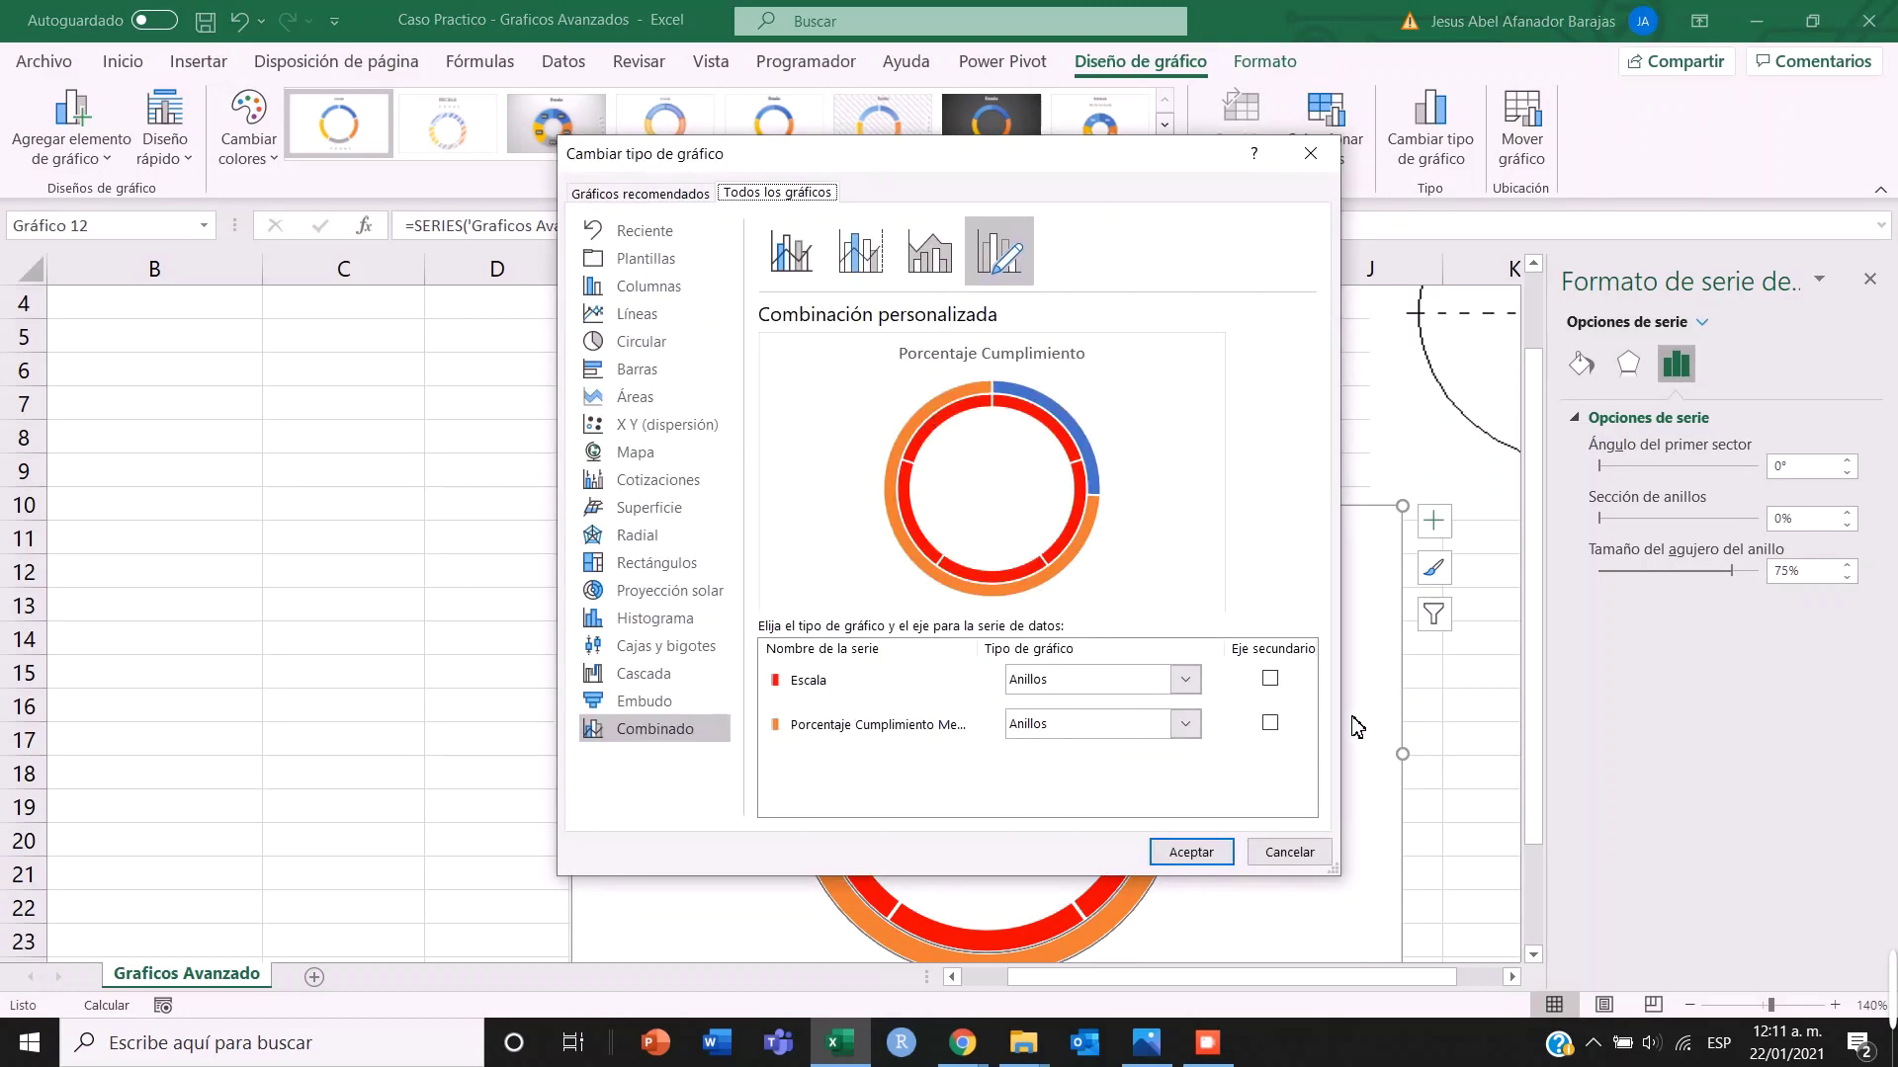
{"action": "left_click", "coordinate": [1271, 725]}
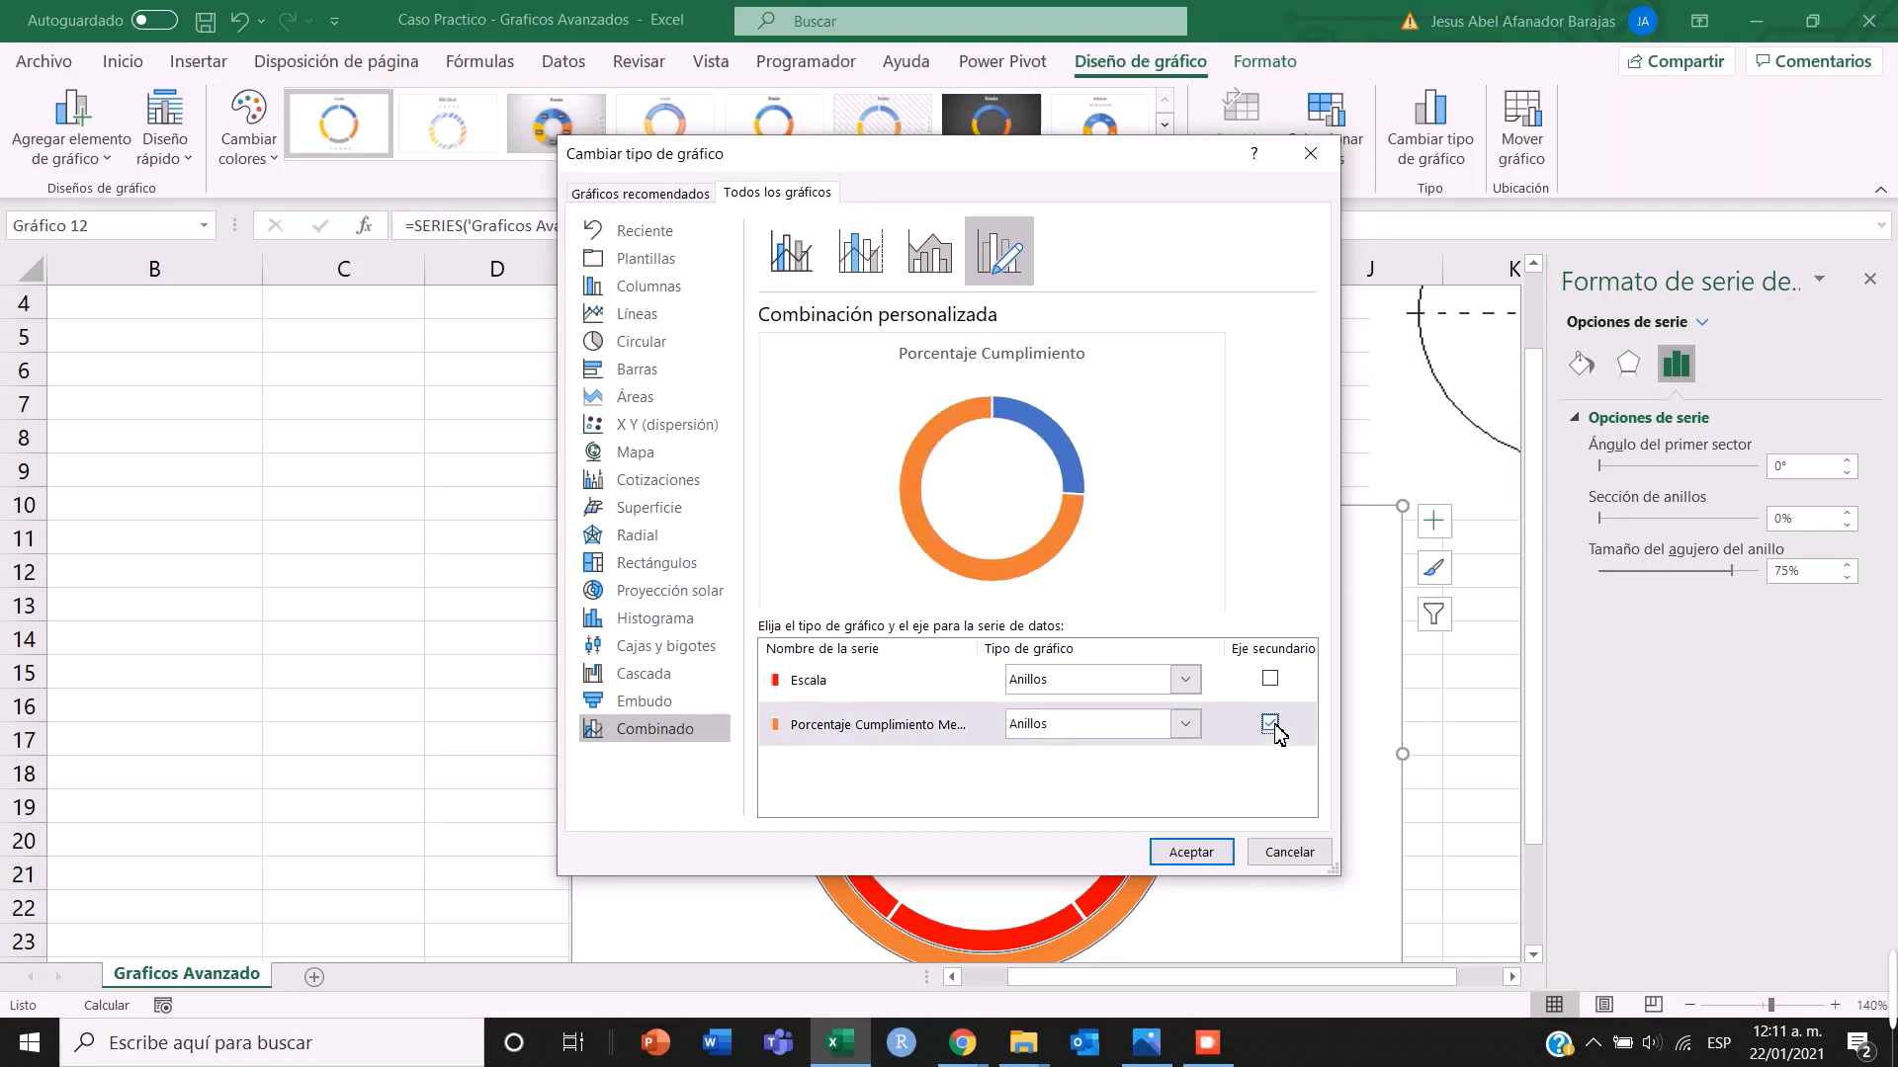
{"action": "left_click", "coordinate": [1191, 851]}
- Compare the doughnut's two sectors with the Ventas and Restante percentages in the worksheet's data table
{"action": "scroll", "coordinate": [1079, 703], "scroll_direction": "down", "scroll_amount": 1}
{"action": "scroll", "coordinate": [1076, 708], "scroll_direction": "up", "scroll_amount": 2}
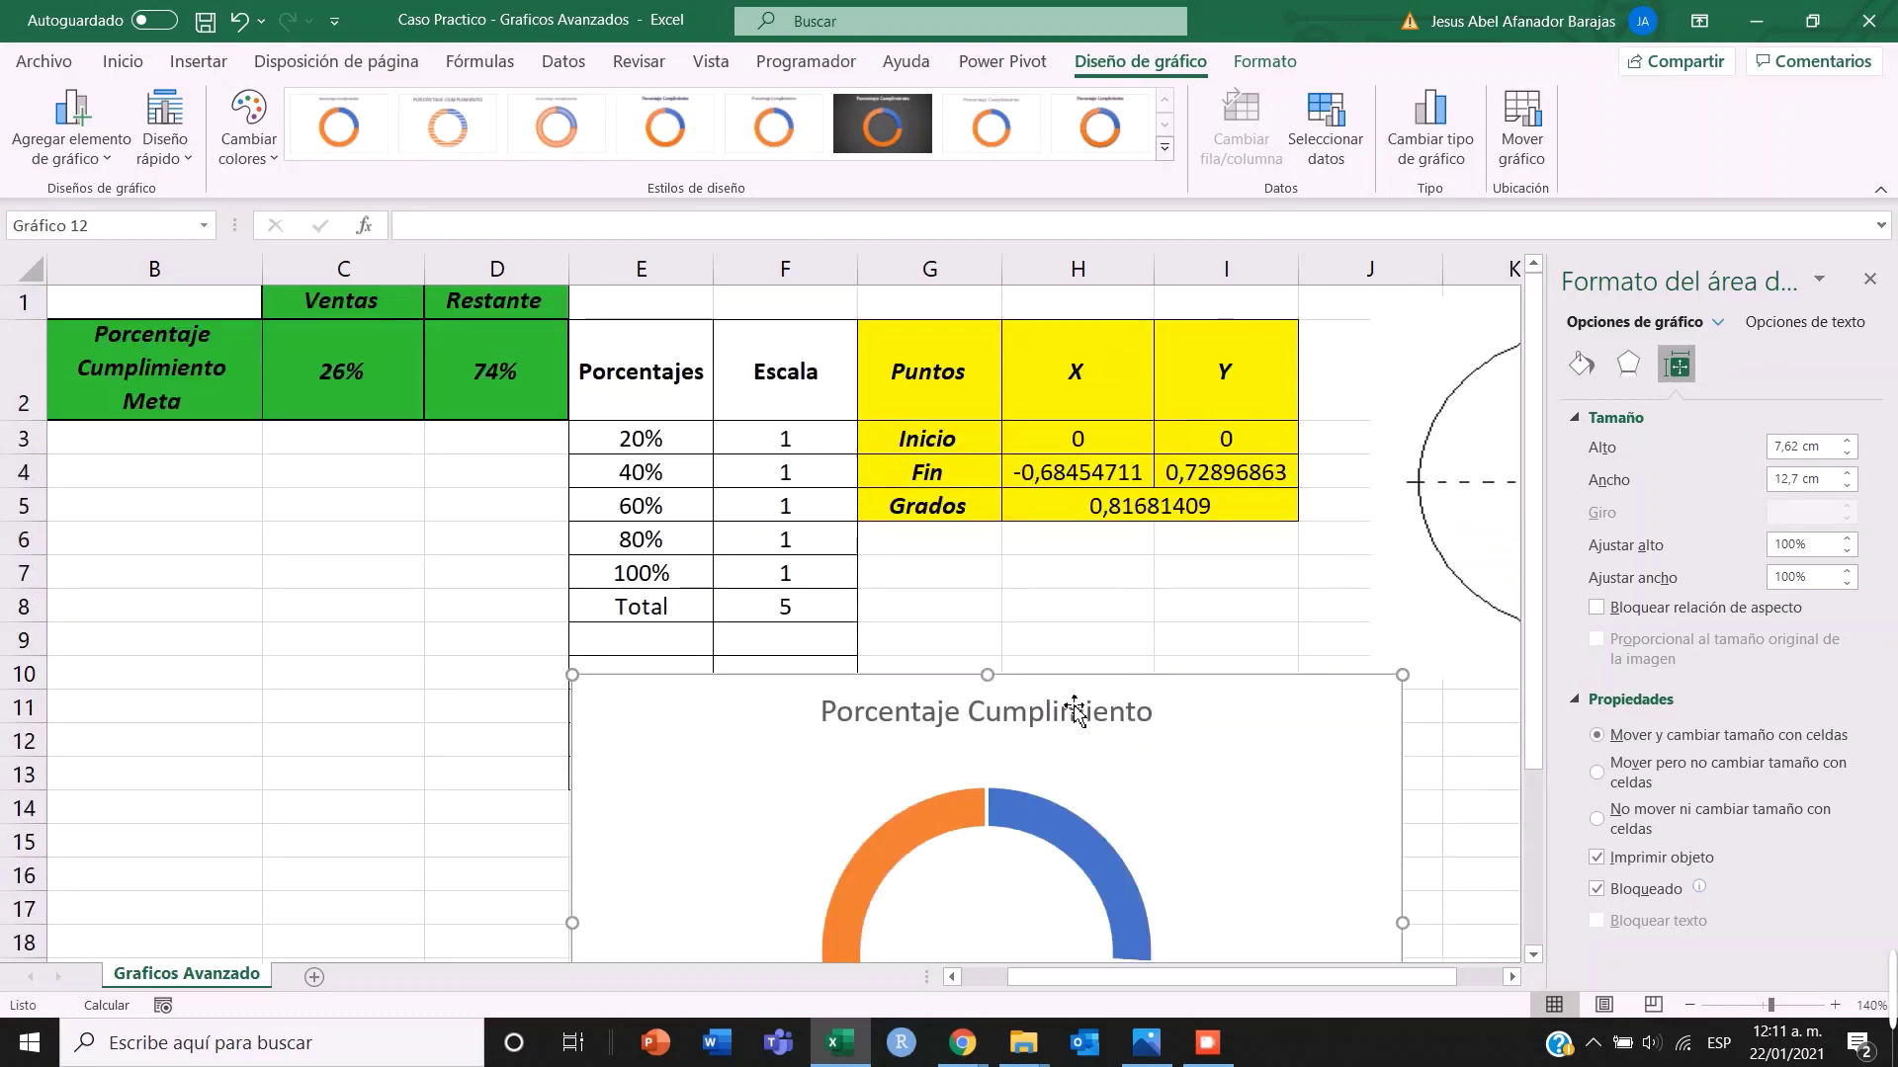
{"action": "scroll", "coordinate": [1077, 708], "scroll_direction": "down", "scroll_amount": 2}
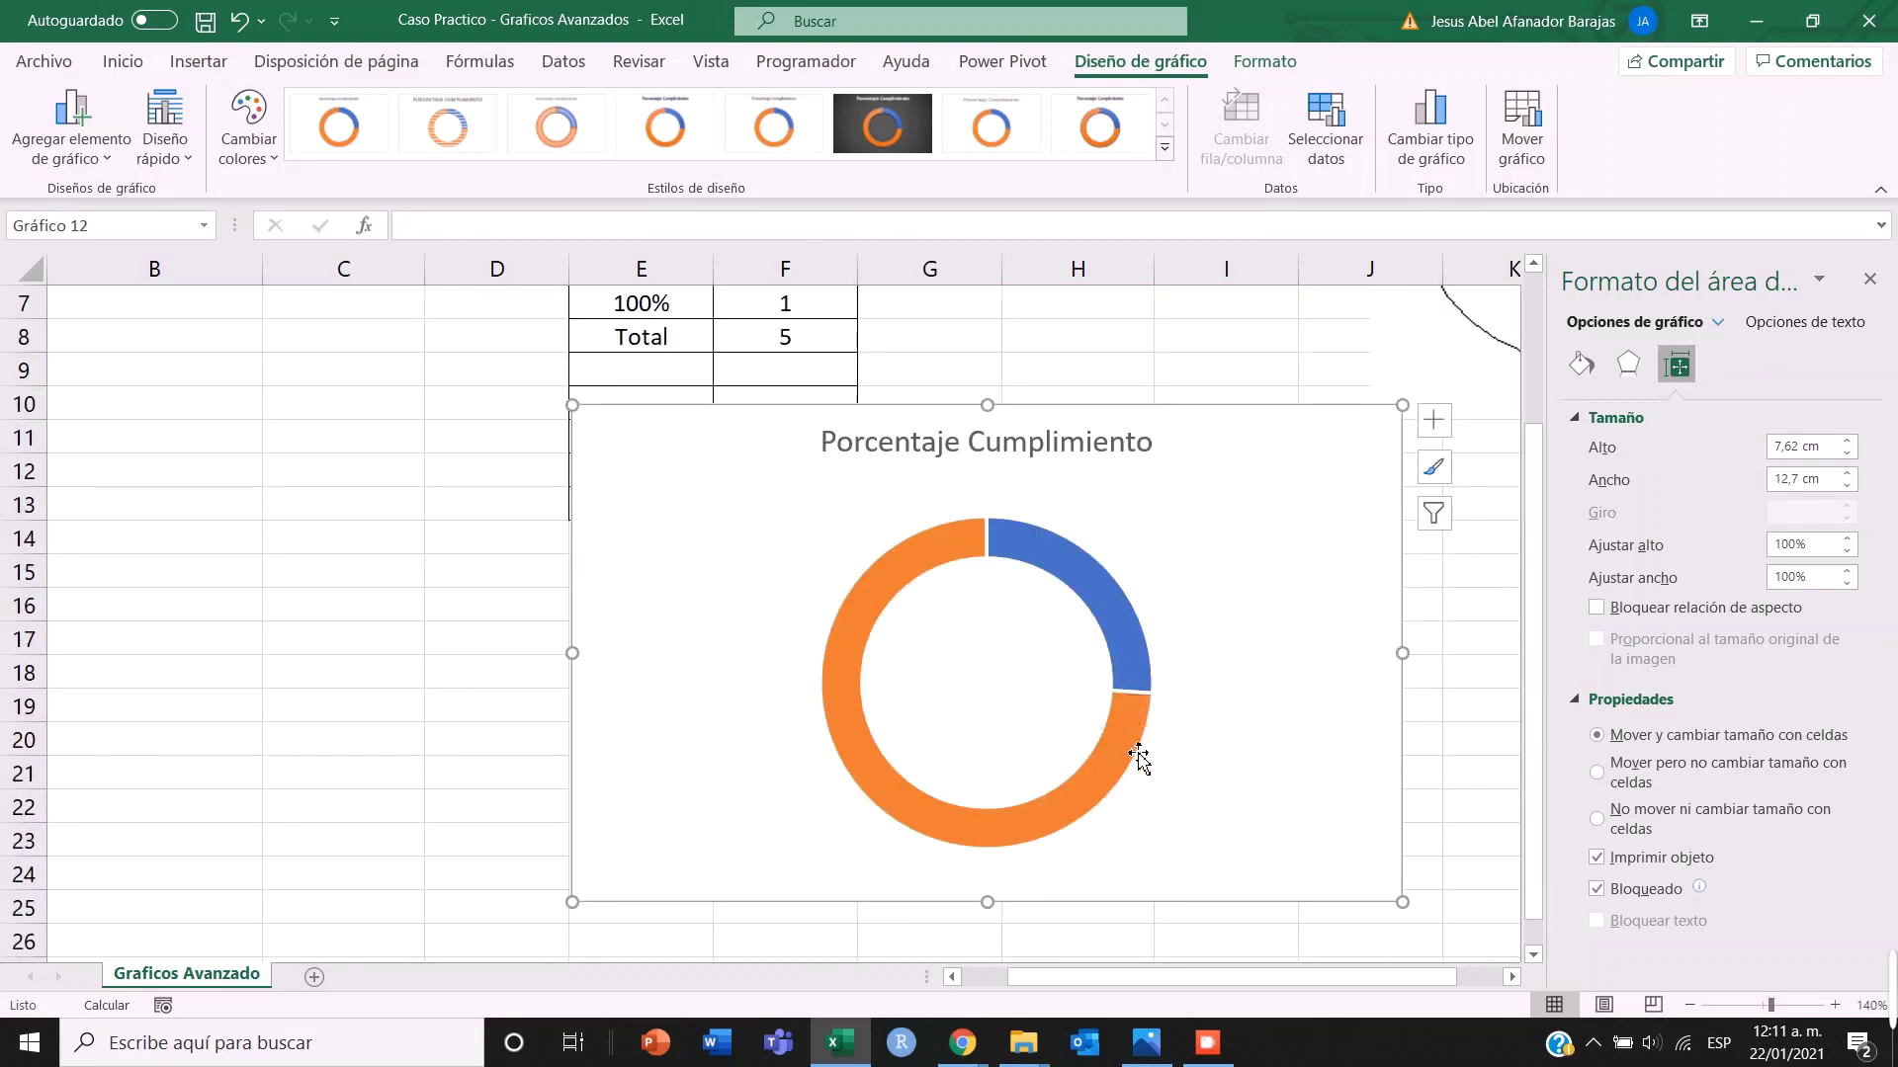
{"action": "left_click", "coordinate": [1128, 641]}
{"action": "scroll", "coordinate": [1092, 692], "scroll_direction": "up", "scroll_amount": 2}
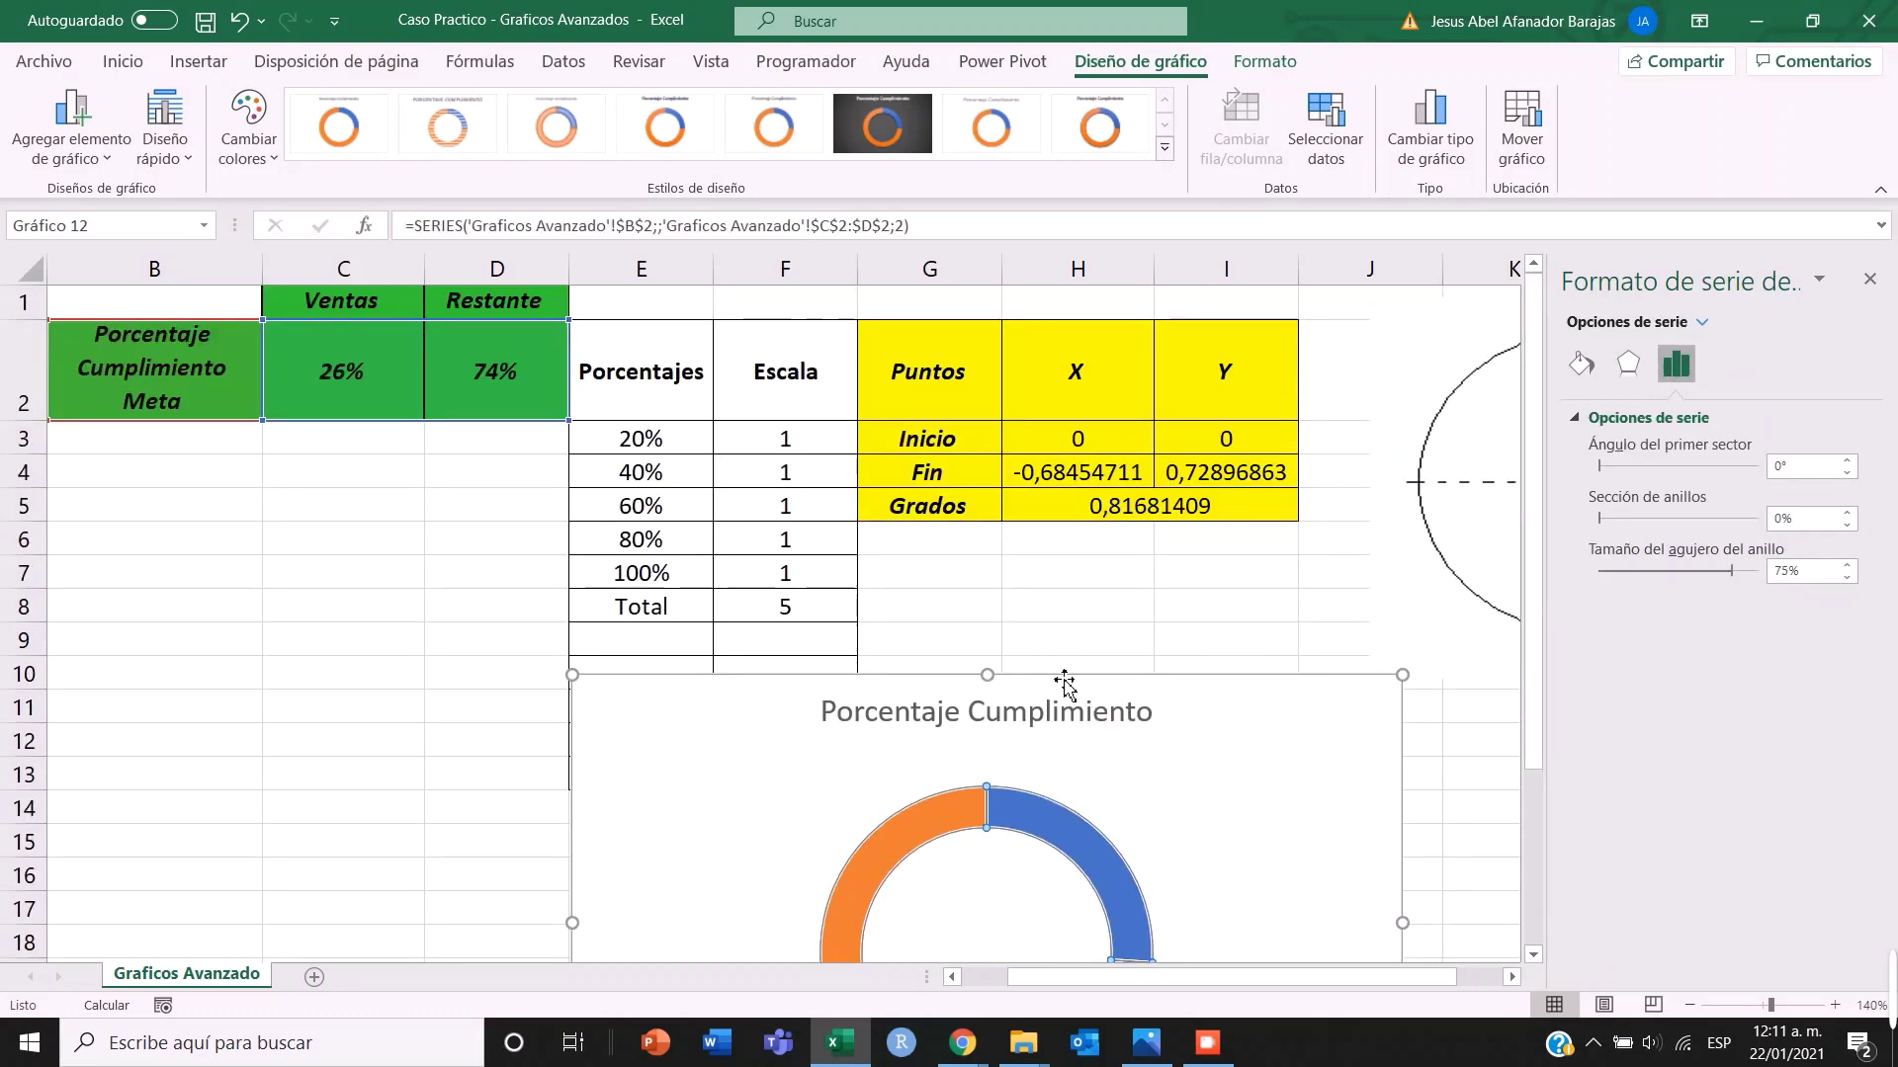
{"action": "scroll", "coordinate": [1333, 747], "scroll_direction": "down", "scroll_amount": 1}
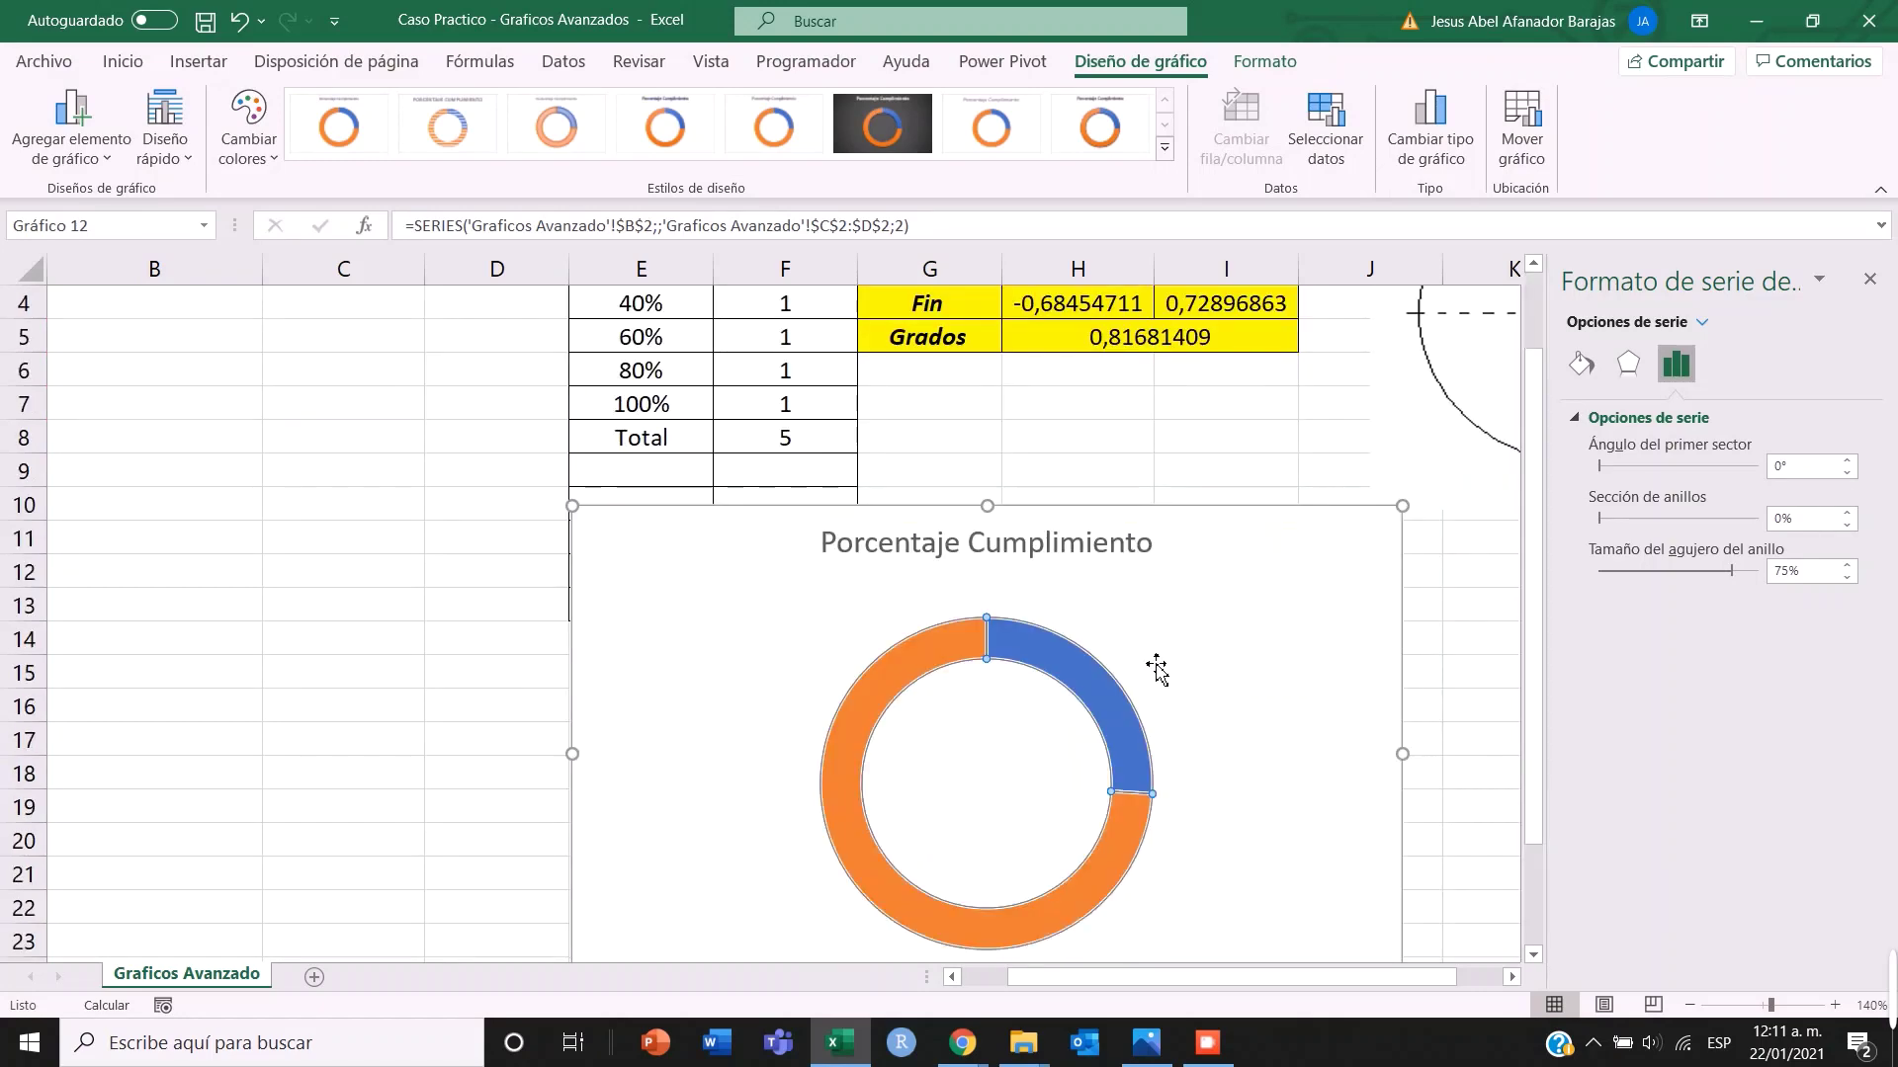
{"action": "scroll", "coordinate": [763, 620], "scroll_direction": "up", "scroll_amount": 1}
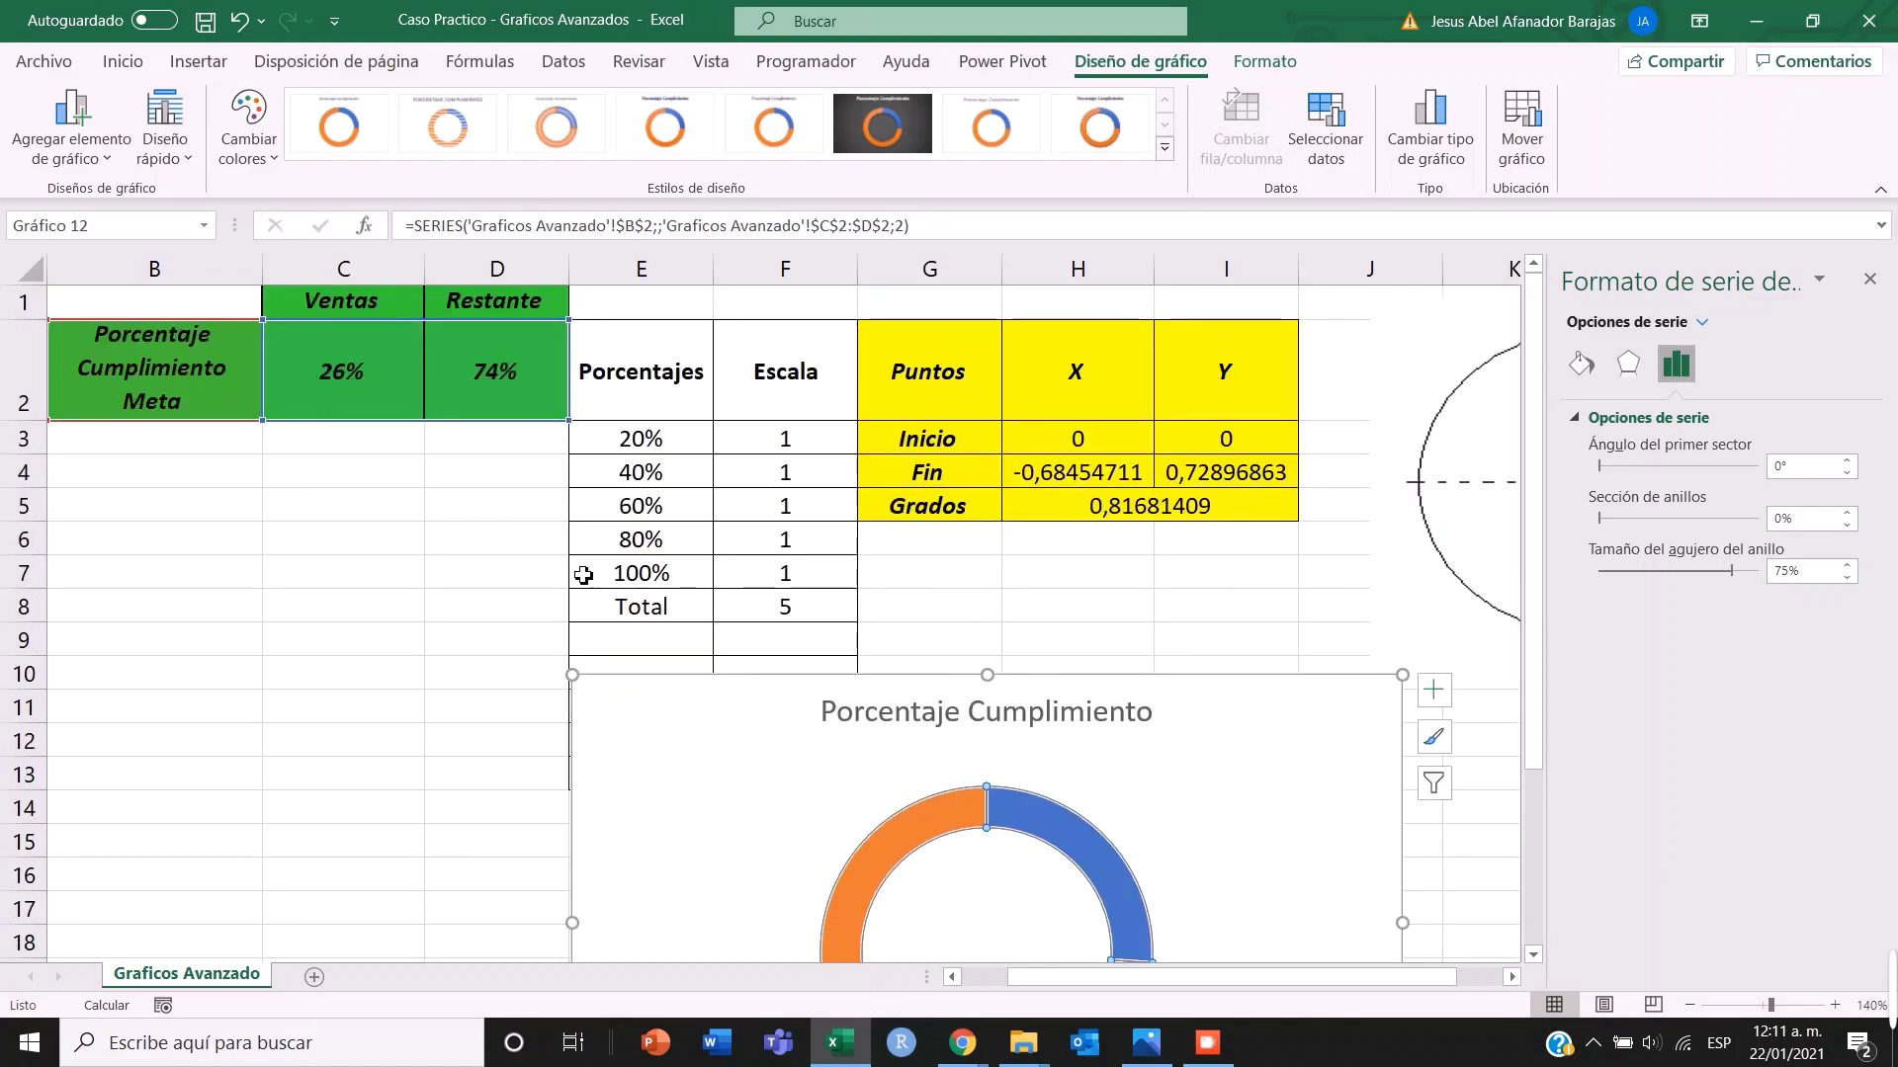
{"action": "scroll", "coordinate": [583, 579], "scroll_direction": "down", "scroll_amount": 1}
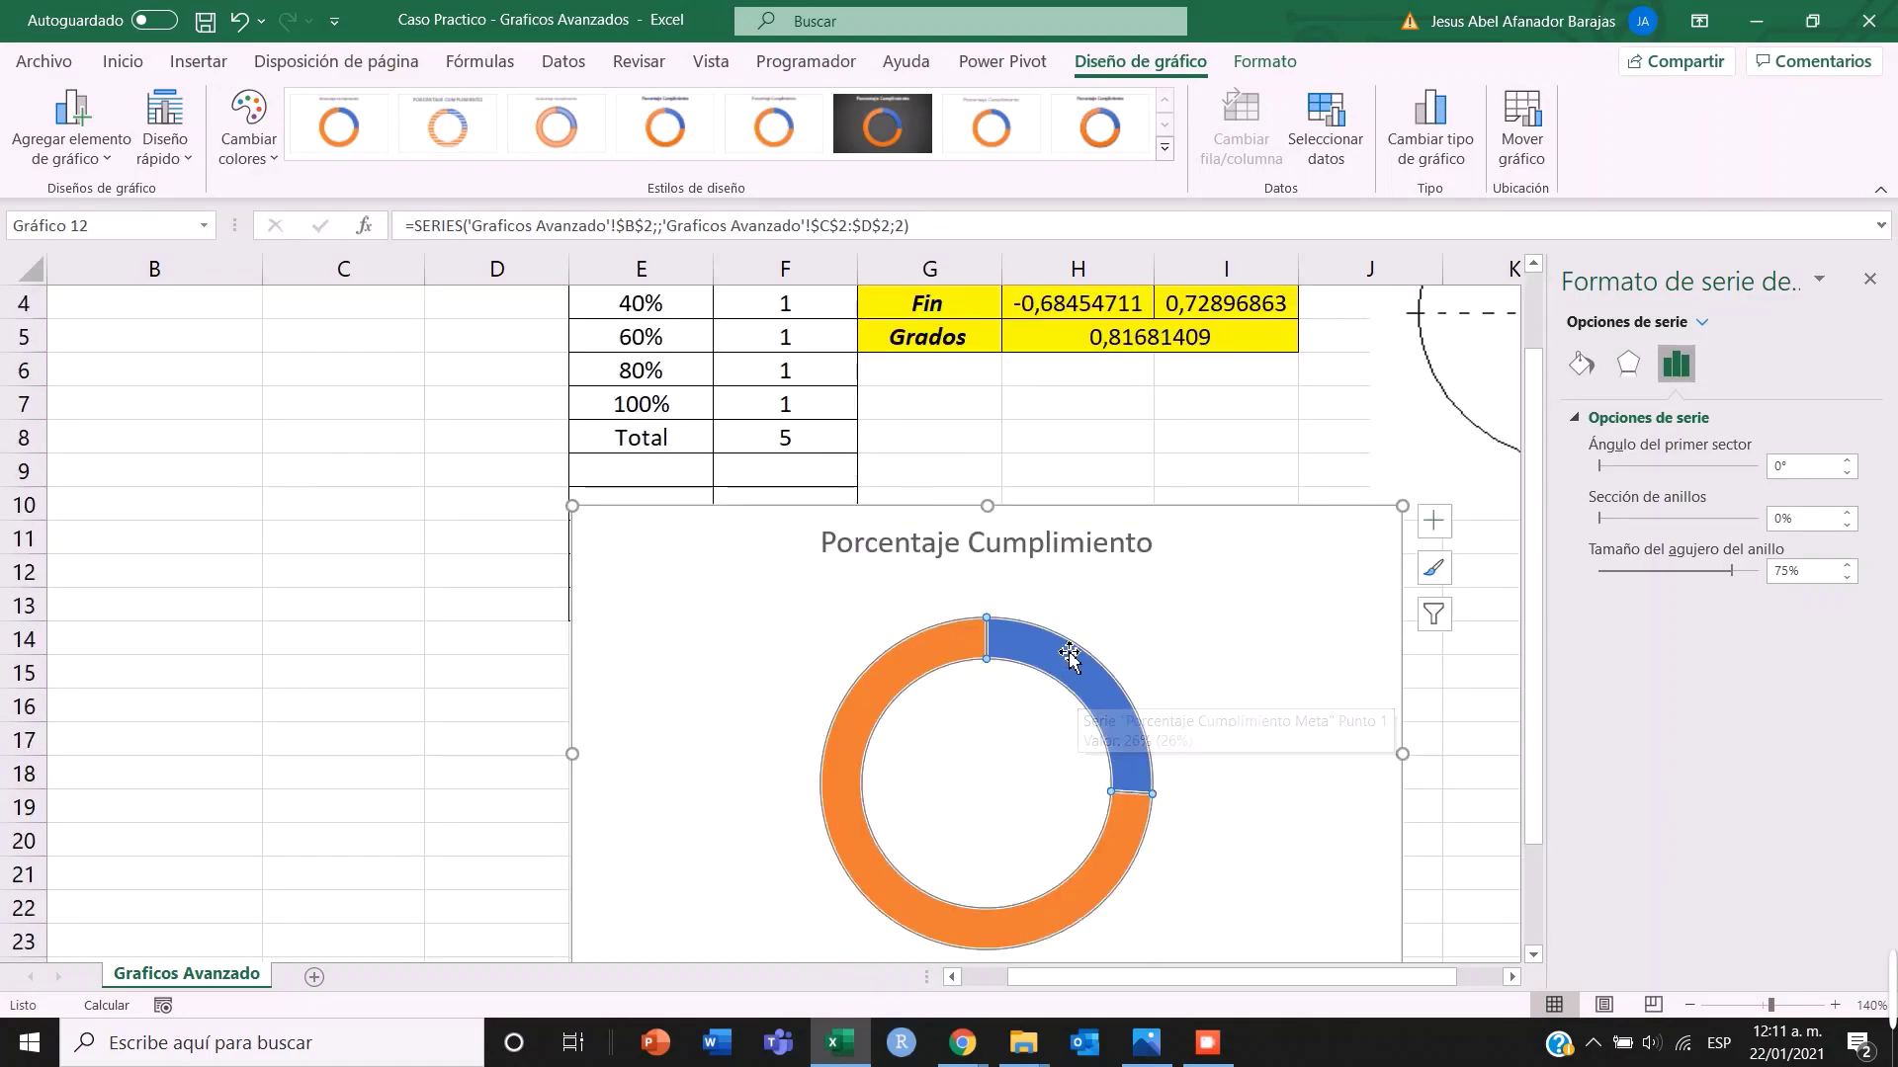
{"action": "scroll", "coordinate": [1003, 645], "scroll_direction": "up", "scroll_amount": 1}
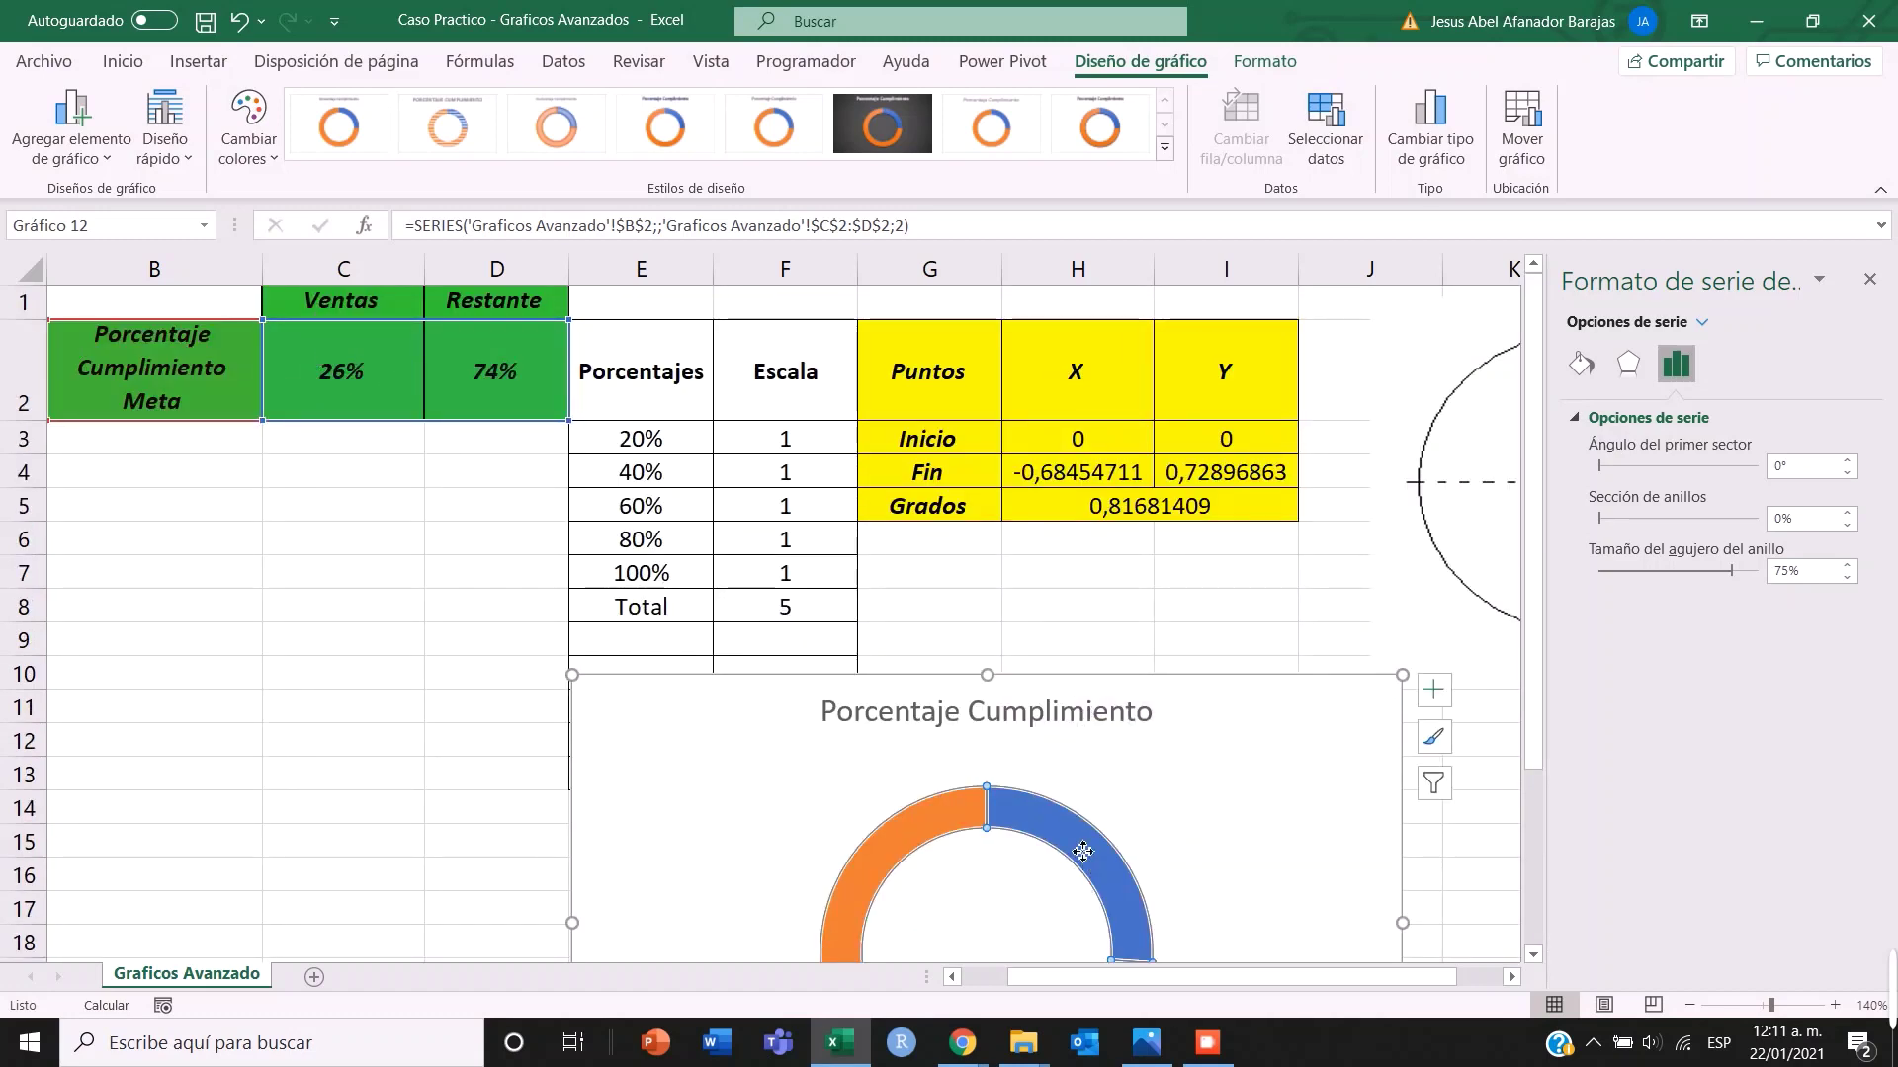
- Remove the fill and outline from the doughnut's blue Ventas sector
{"action": "left_click", "coordinate": [1079, 852]}
{"action": "scroll", "coordinate": [1126, 835], "scroll_direction": "down", "scroll_amount": 1}
{"action": "scroll", "coordinate": [1114, 721], "scroll_direction": "up", "scroll_amount": 1}
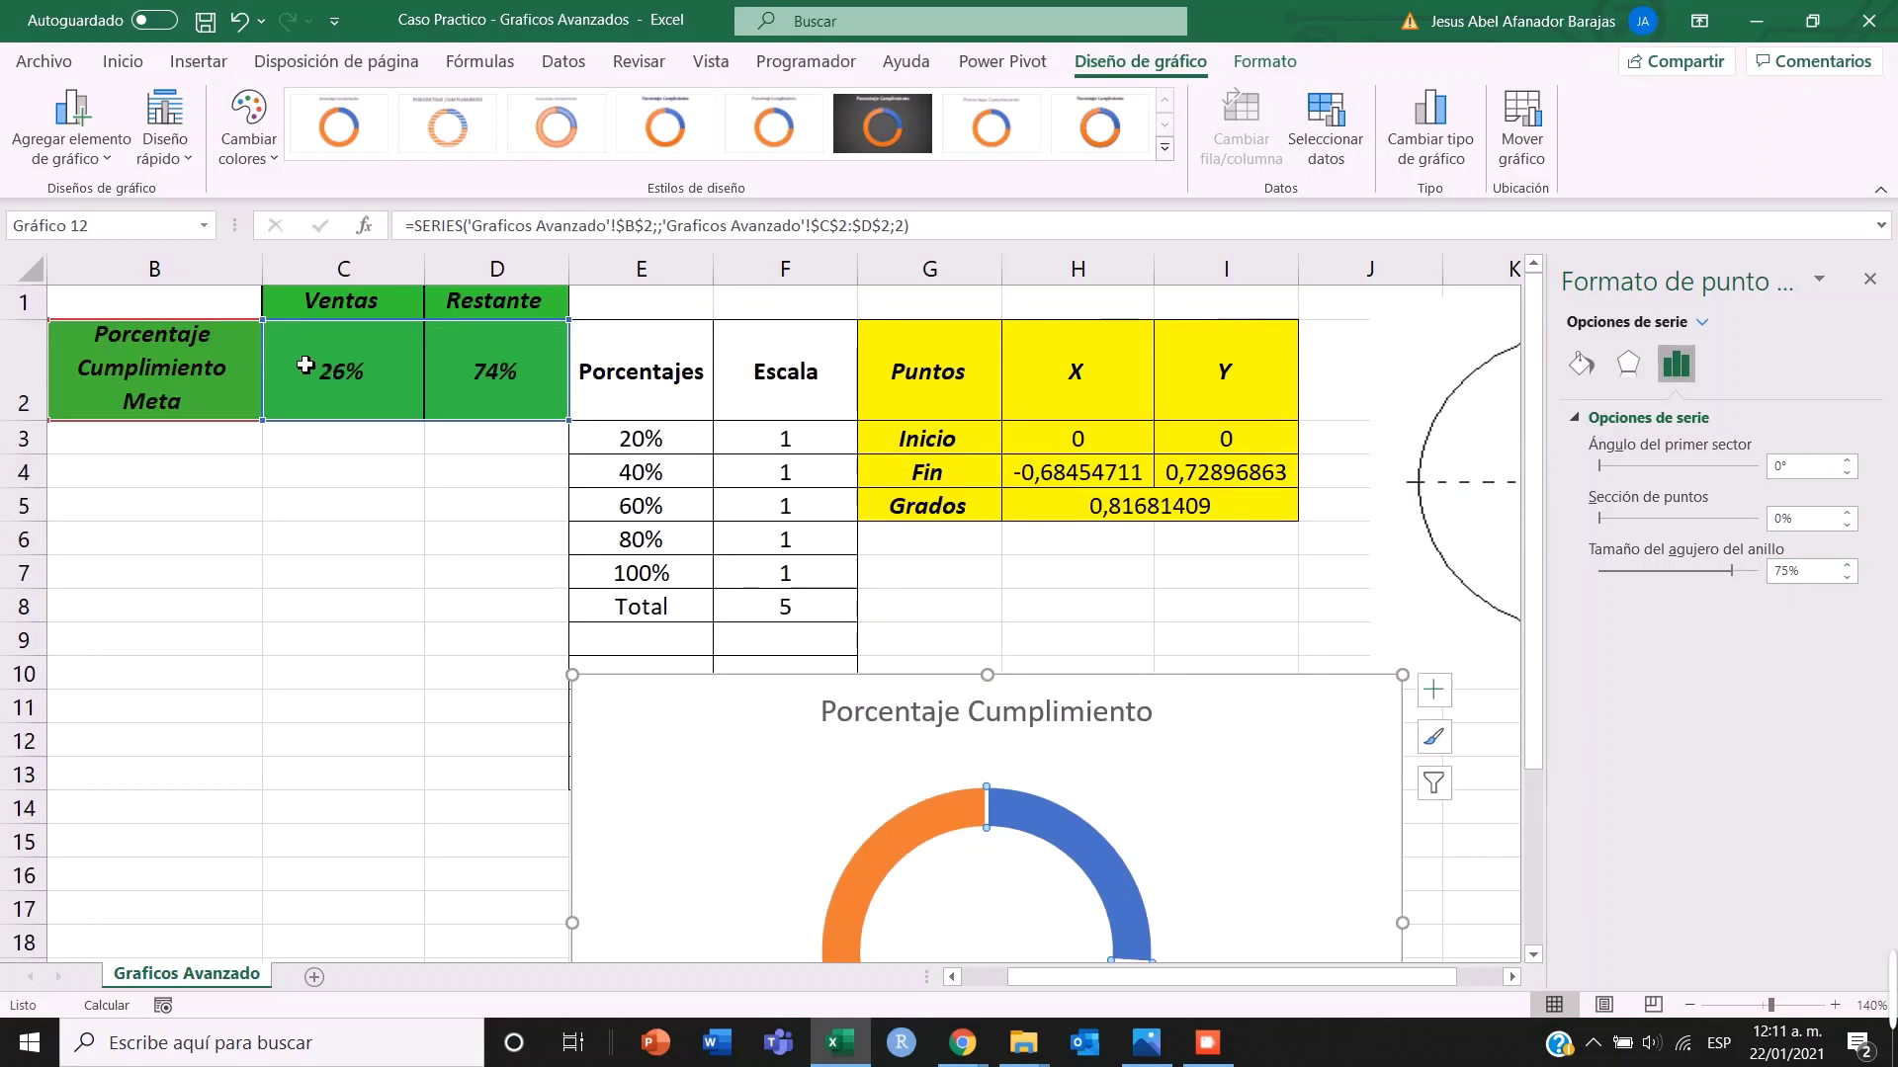
{"action": "scroll", "coordinate": [1059, 627], "scroll_direction": "down", "scroll_amount": 2}
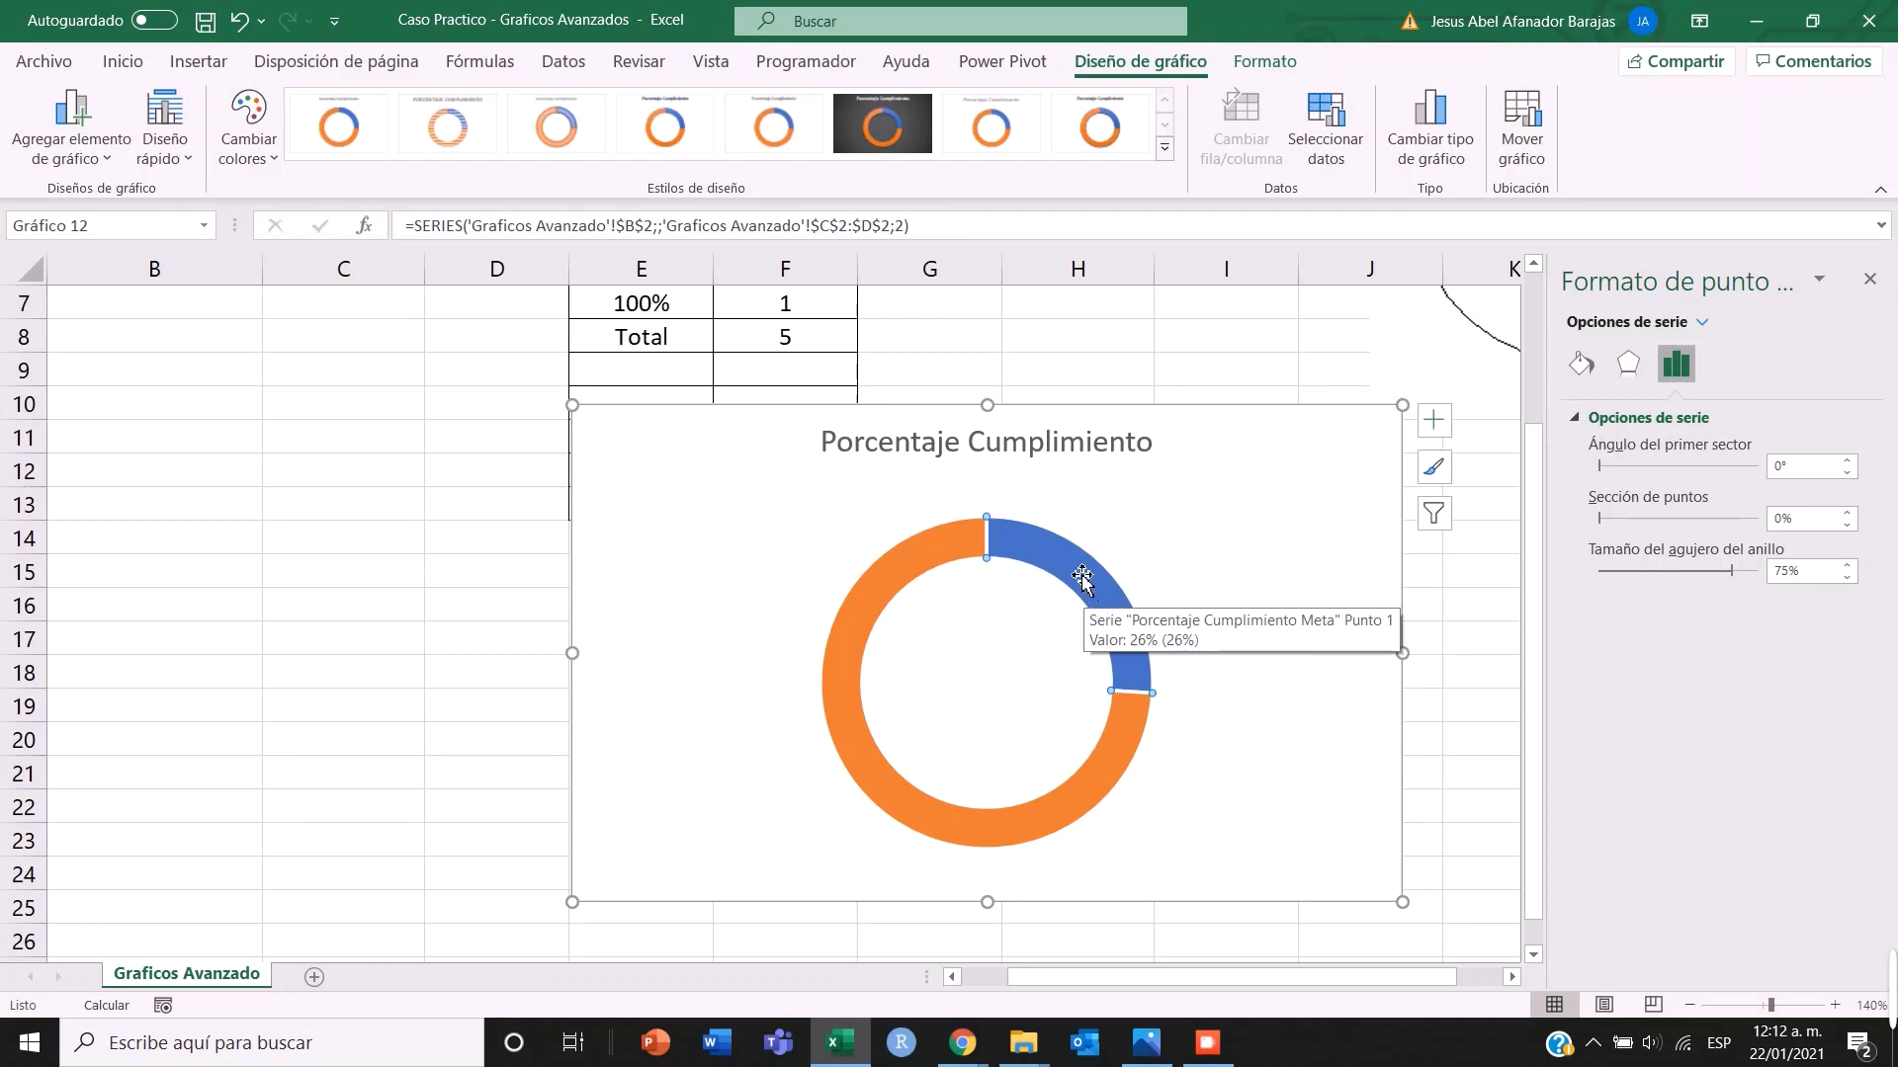
{"action": "scroll", "coordinate": [1094, 602], "scroll_direction": "up", "scroll_amount": 2}
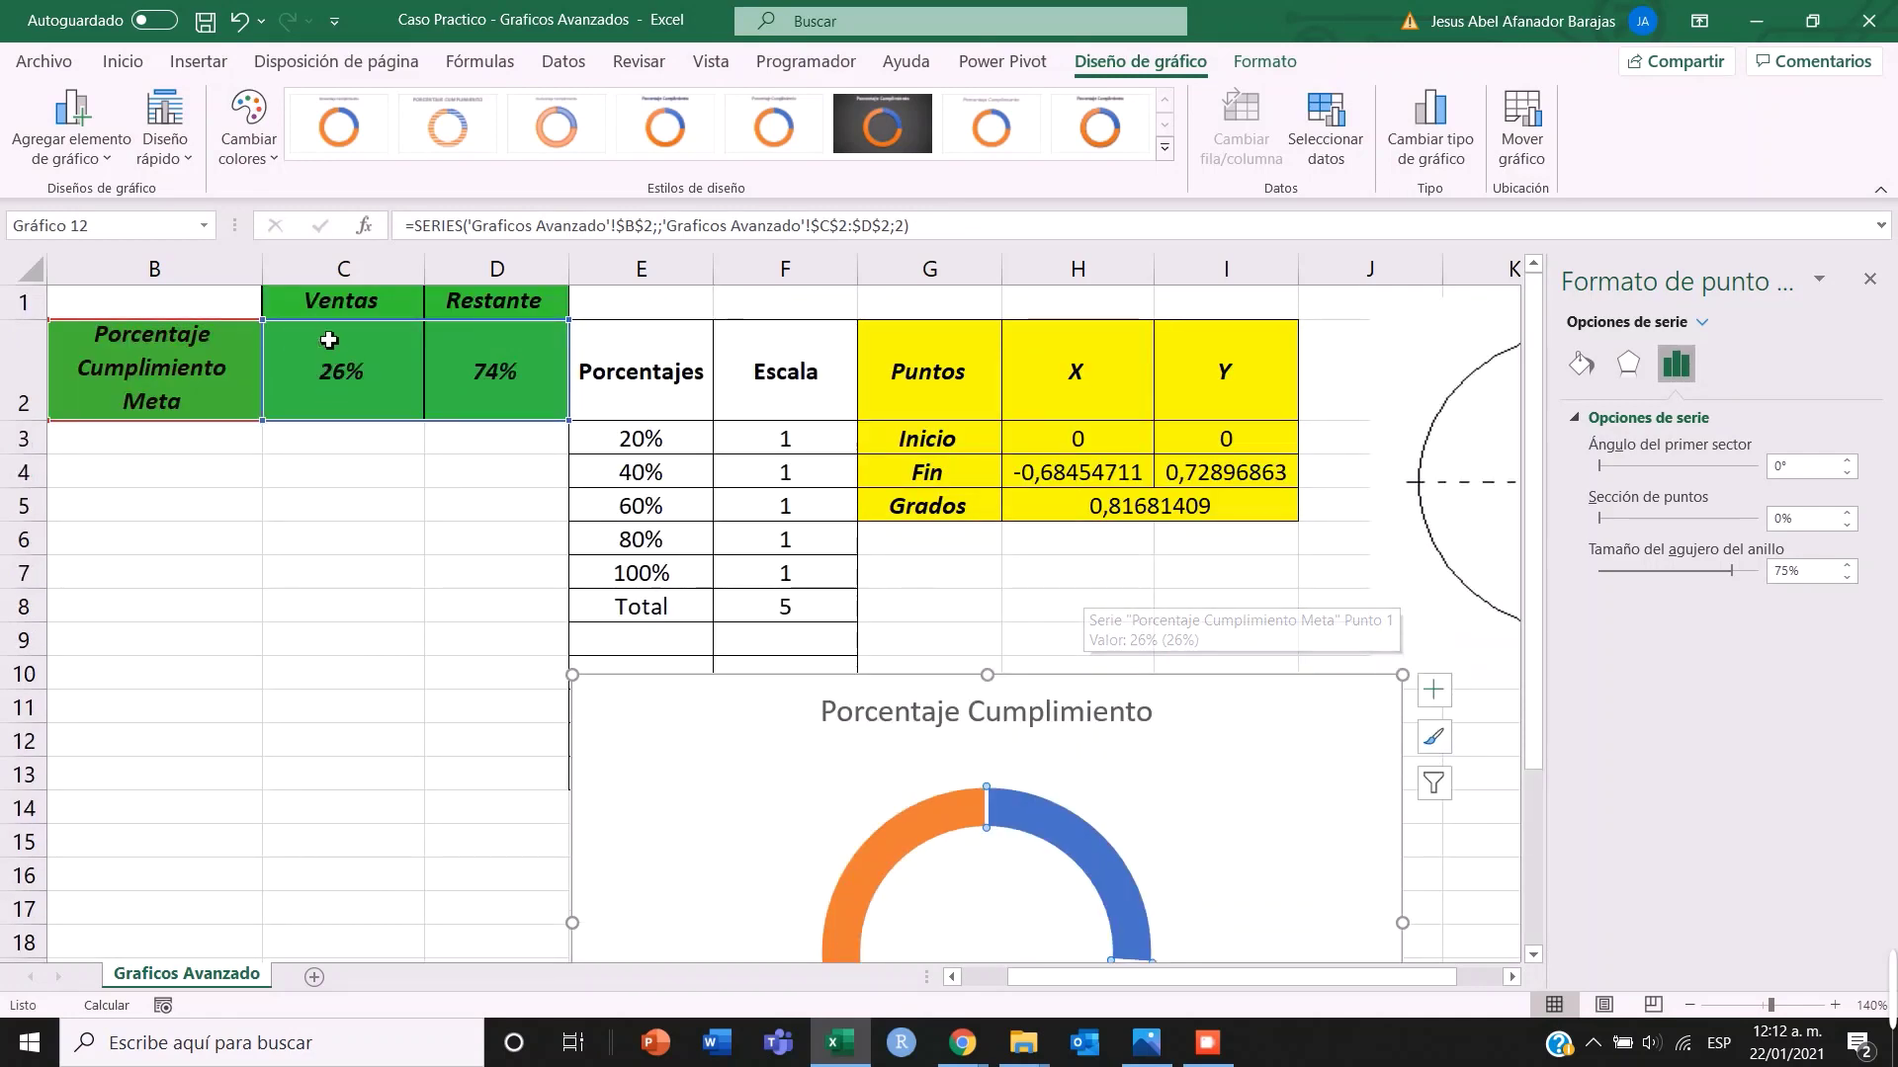
{"action": "scroll", "coordinate": [1225, 894], "scroll_direction": "down", "scroll_amount": 1}
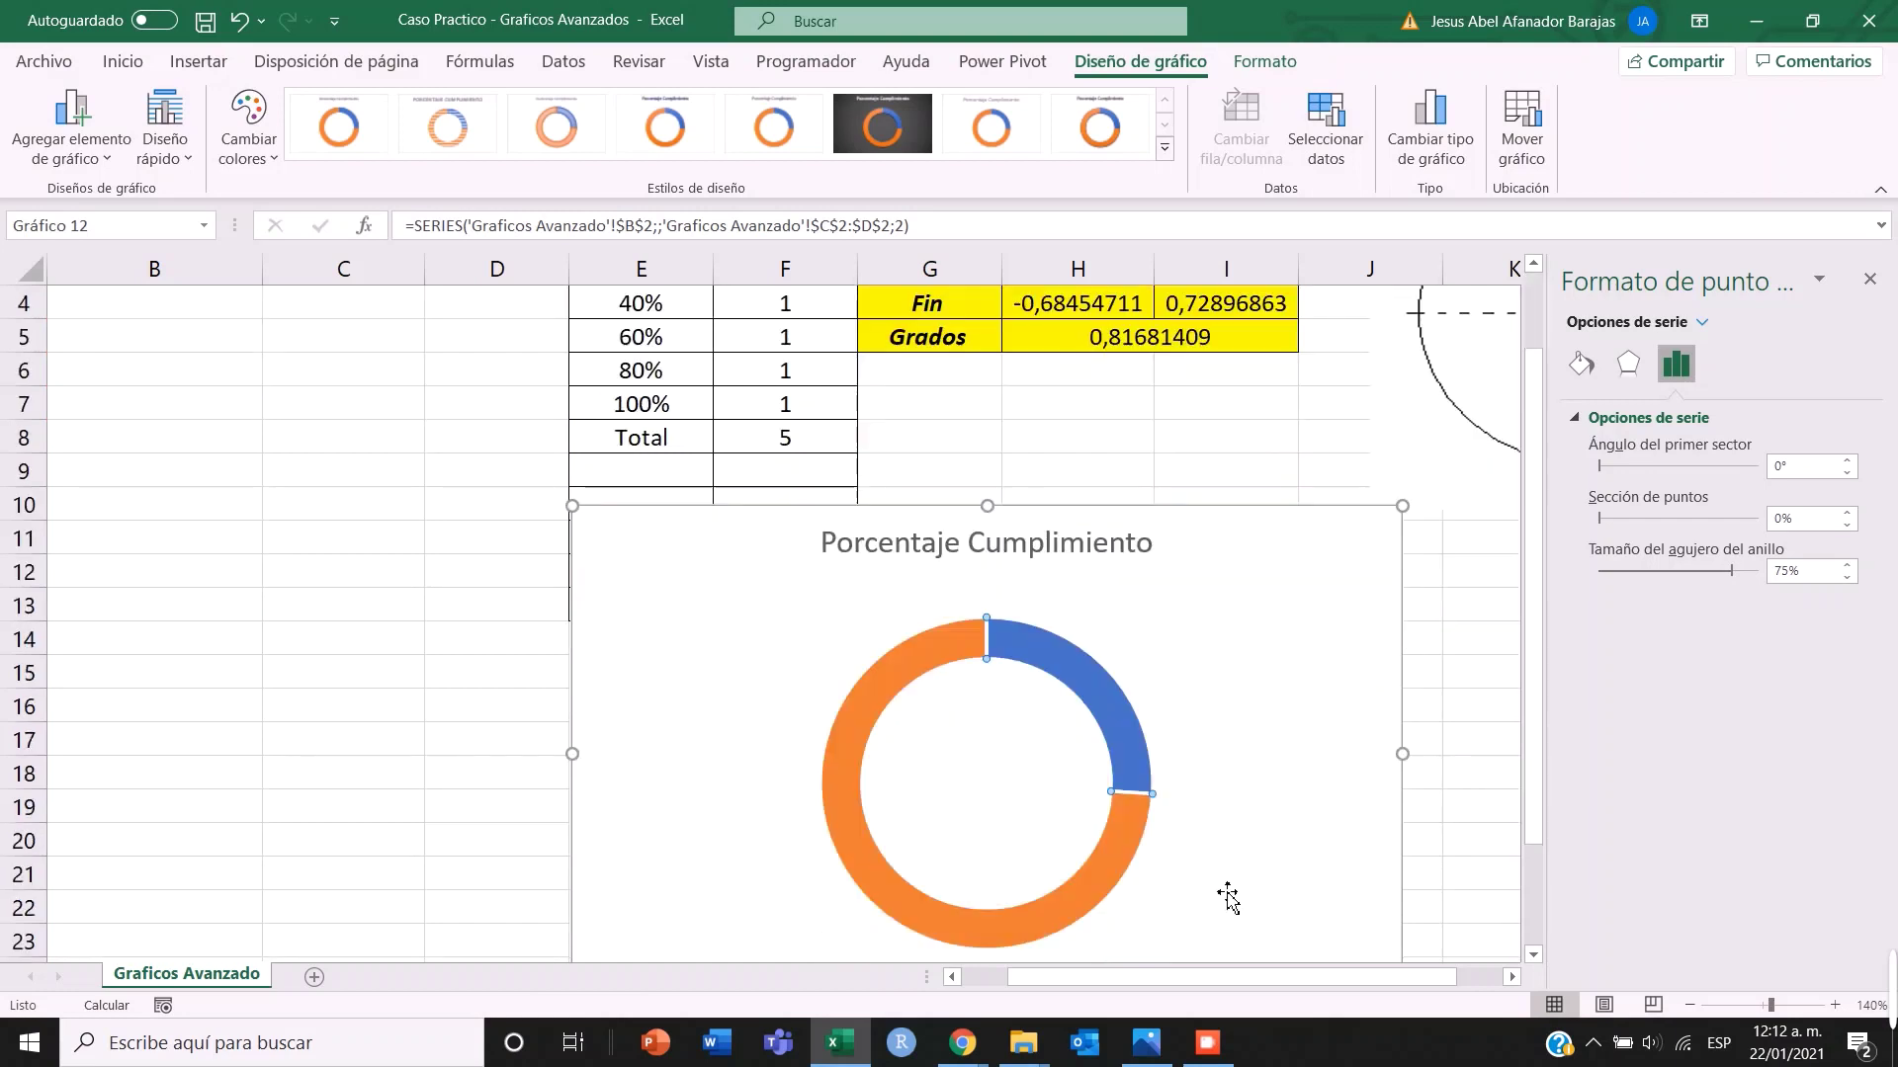
{"action": "right_click", "coordinate": [1095, 699]}
{"action": "left_click", "coordinate": [1149, 658]}
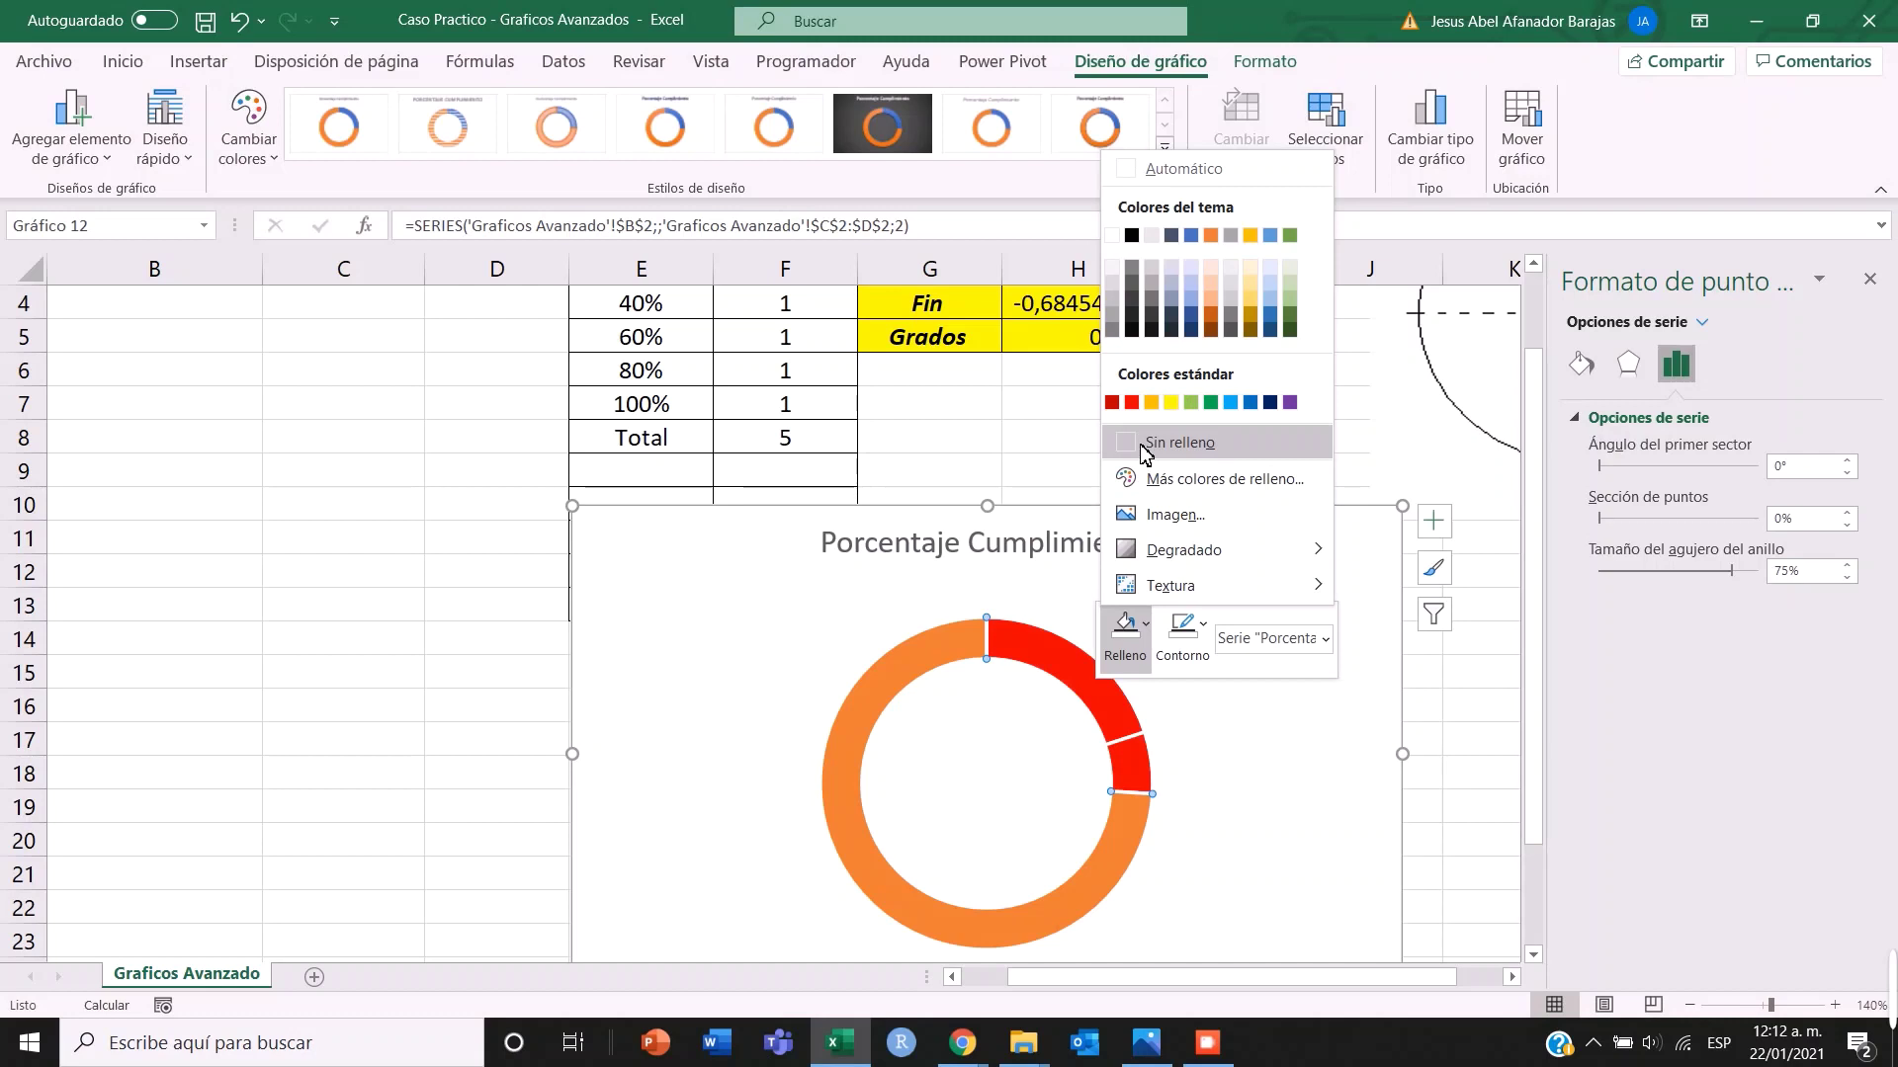
{"action": "key", "text": "Escape"}
{"action": "left_click", "coordinate": [1145, 625]}
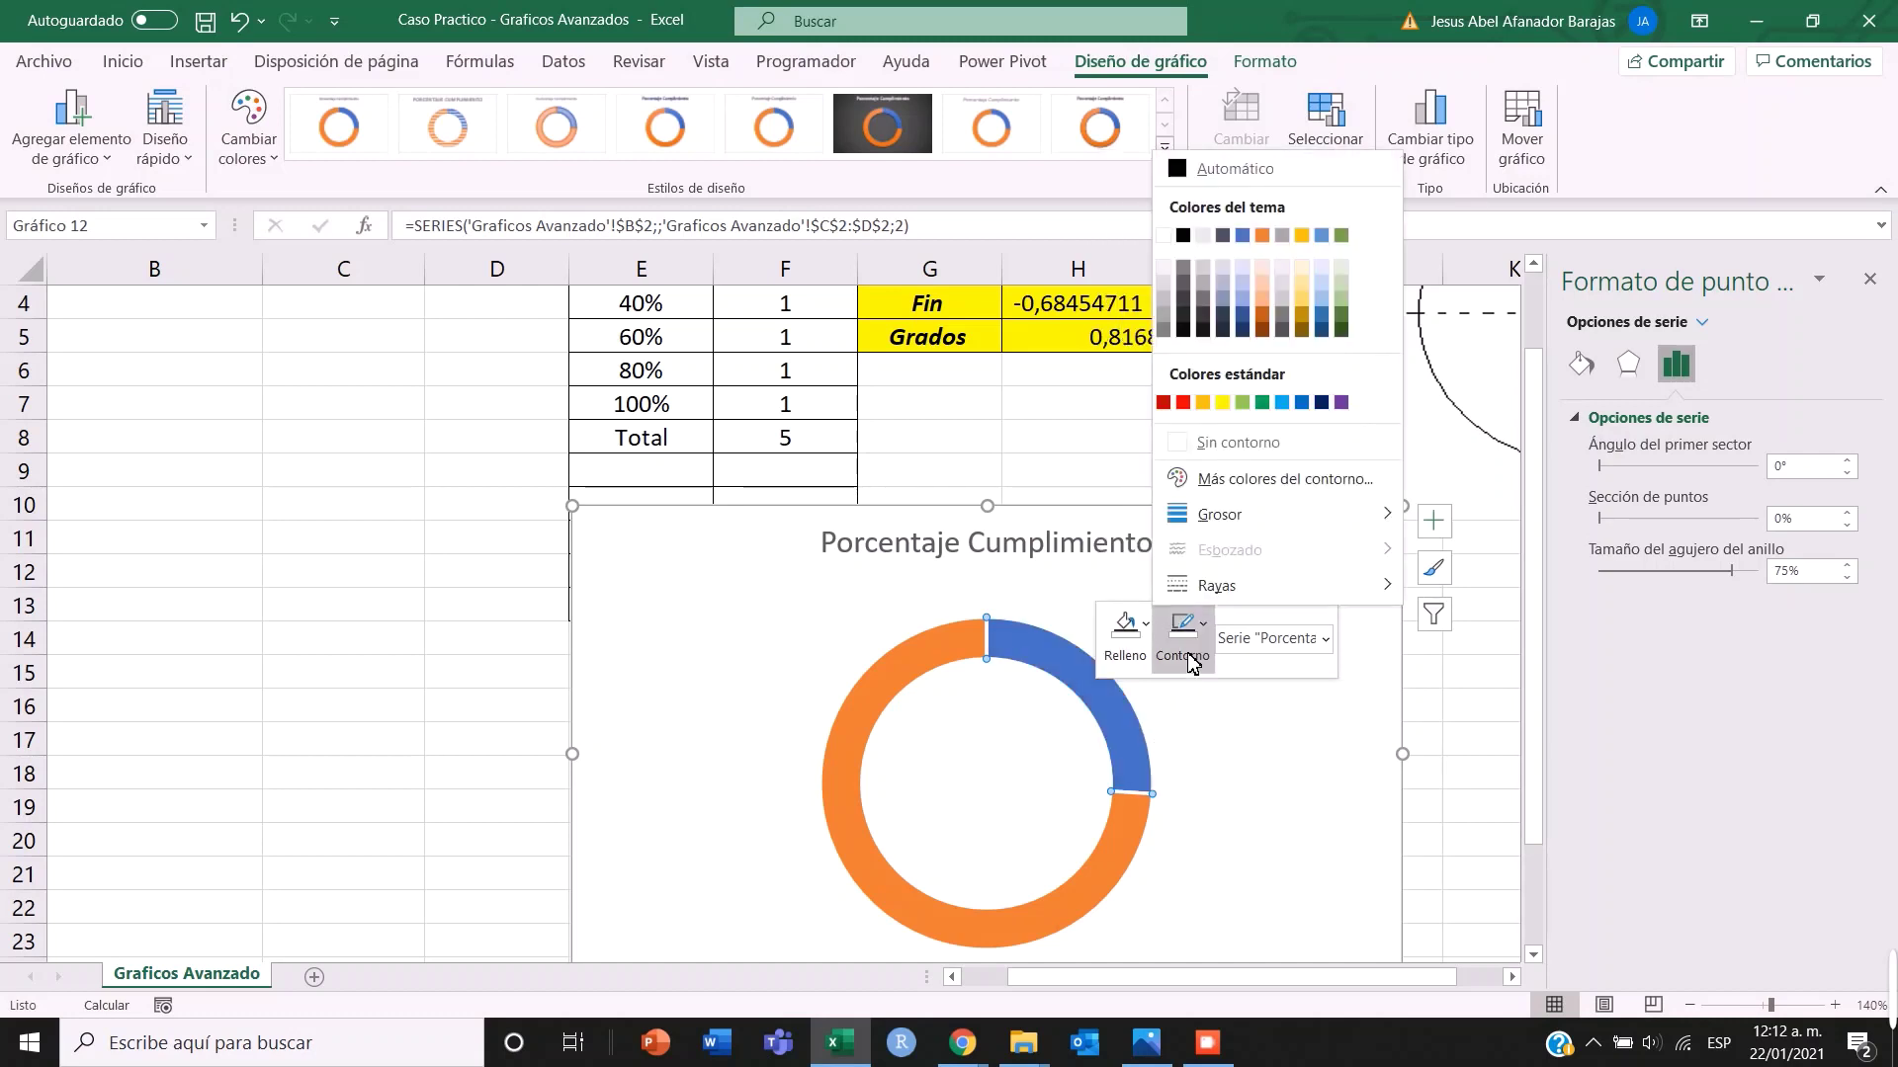
{"action": "left_click", "coordinate": [1235, 457]}
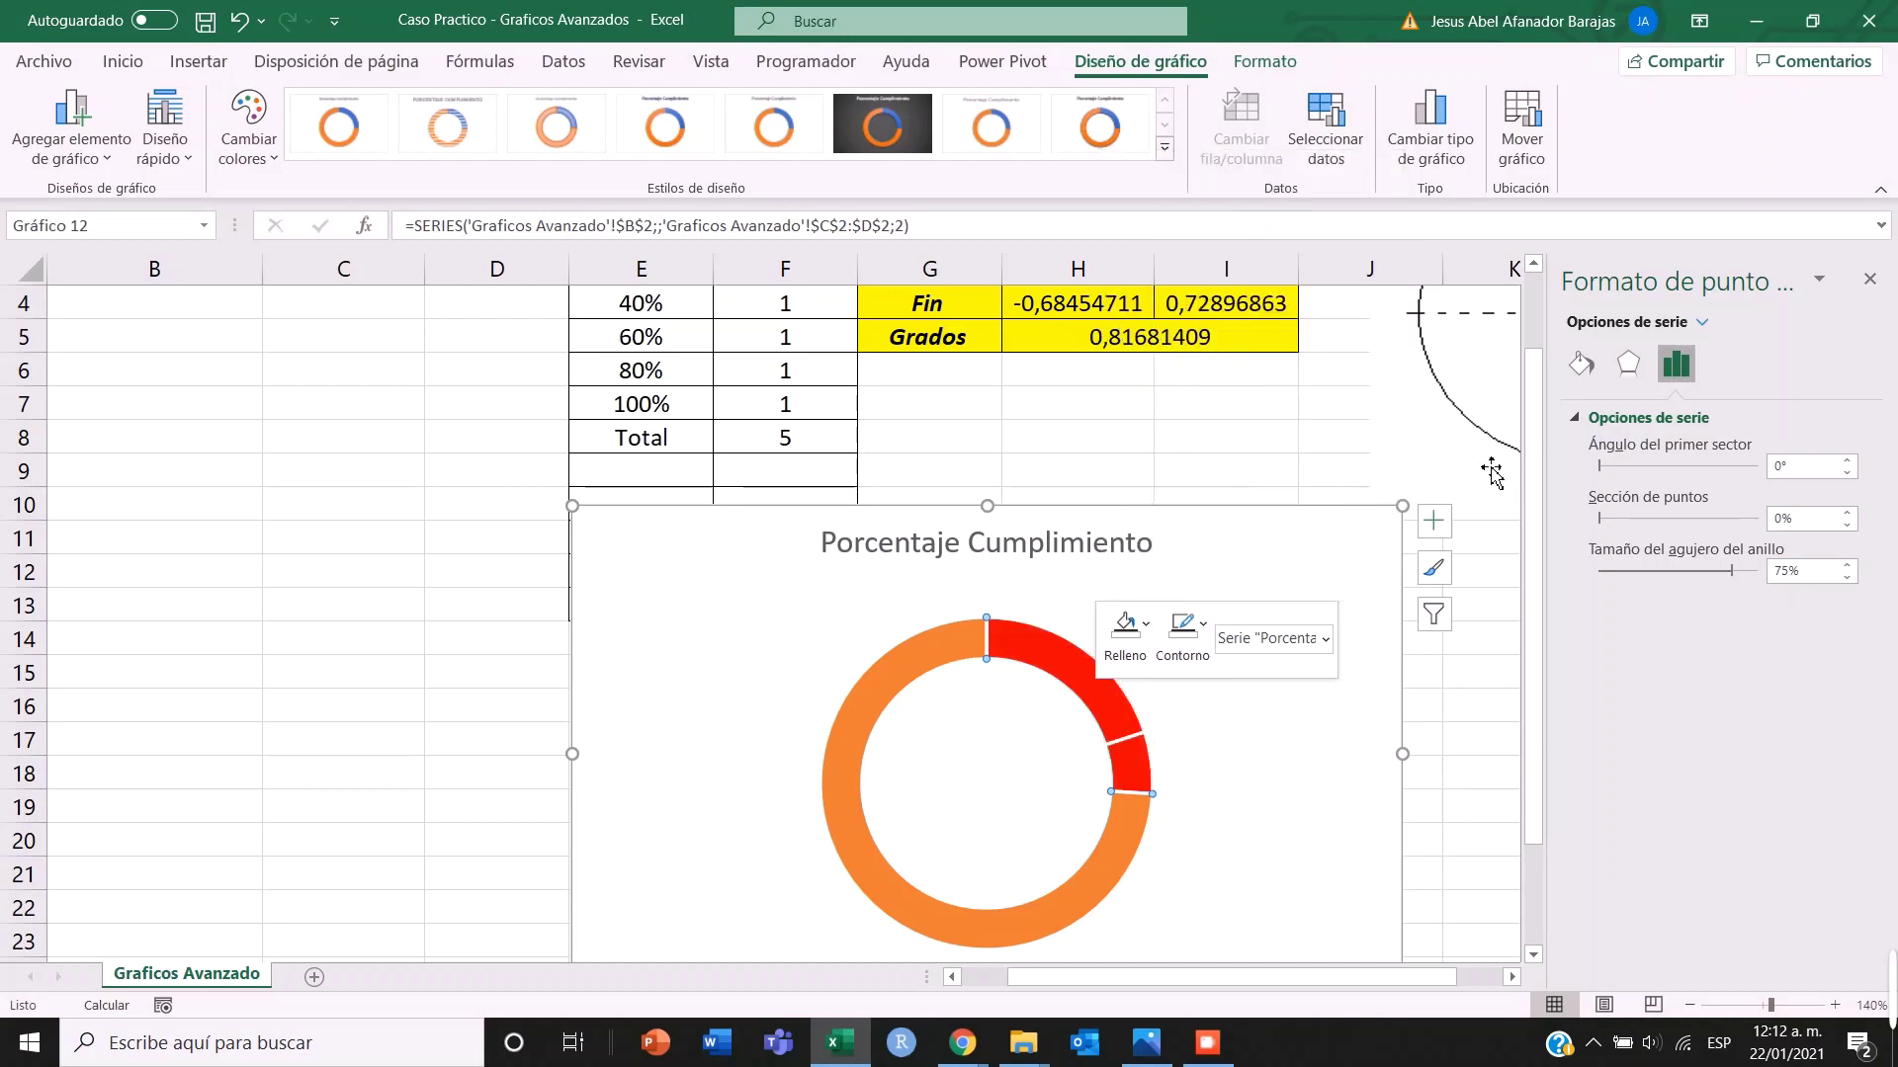
- Give the doughnut's orange Restante sector a solid white fill with 40% transparency
{"action": "left_click", "coordinate": [1578, 364]}
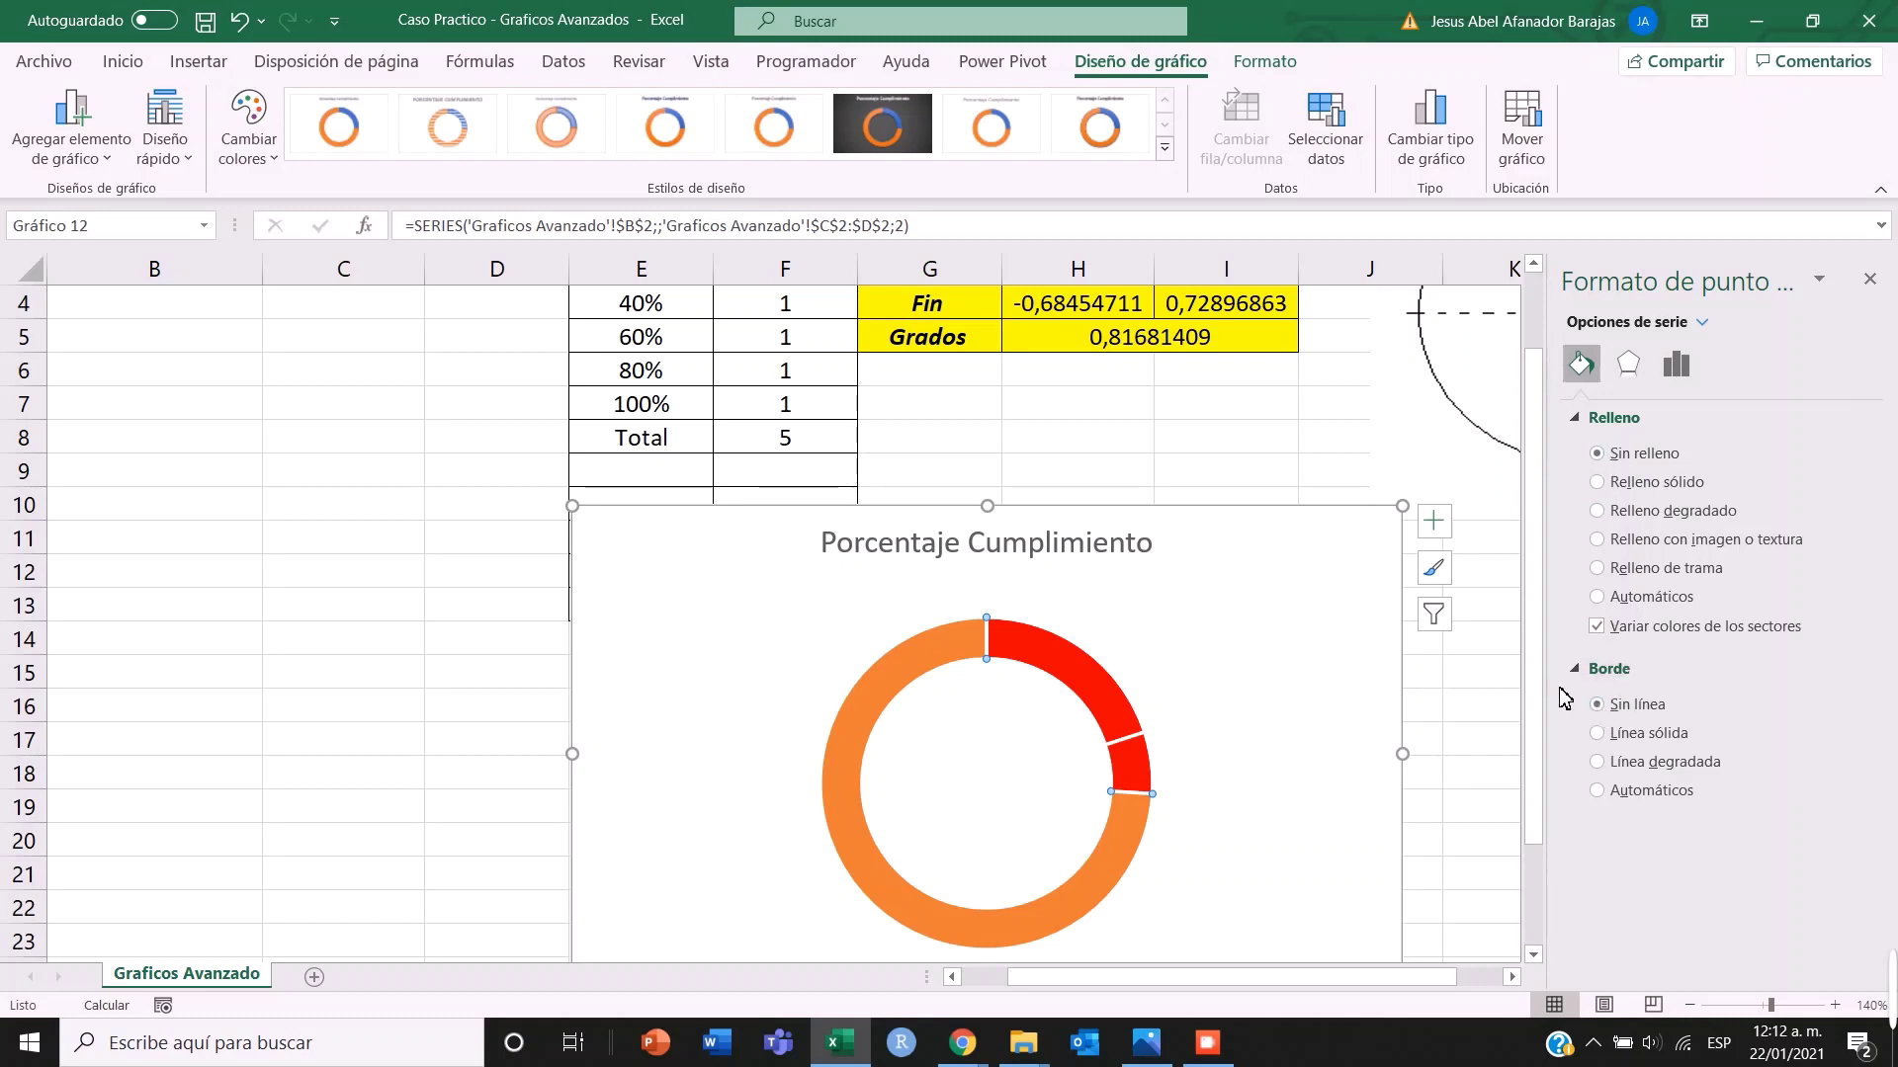
{"action": "left_click", "coordinate": [1139, 847]}
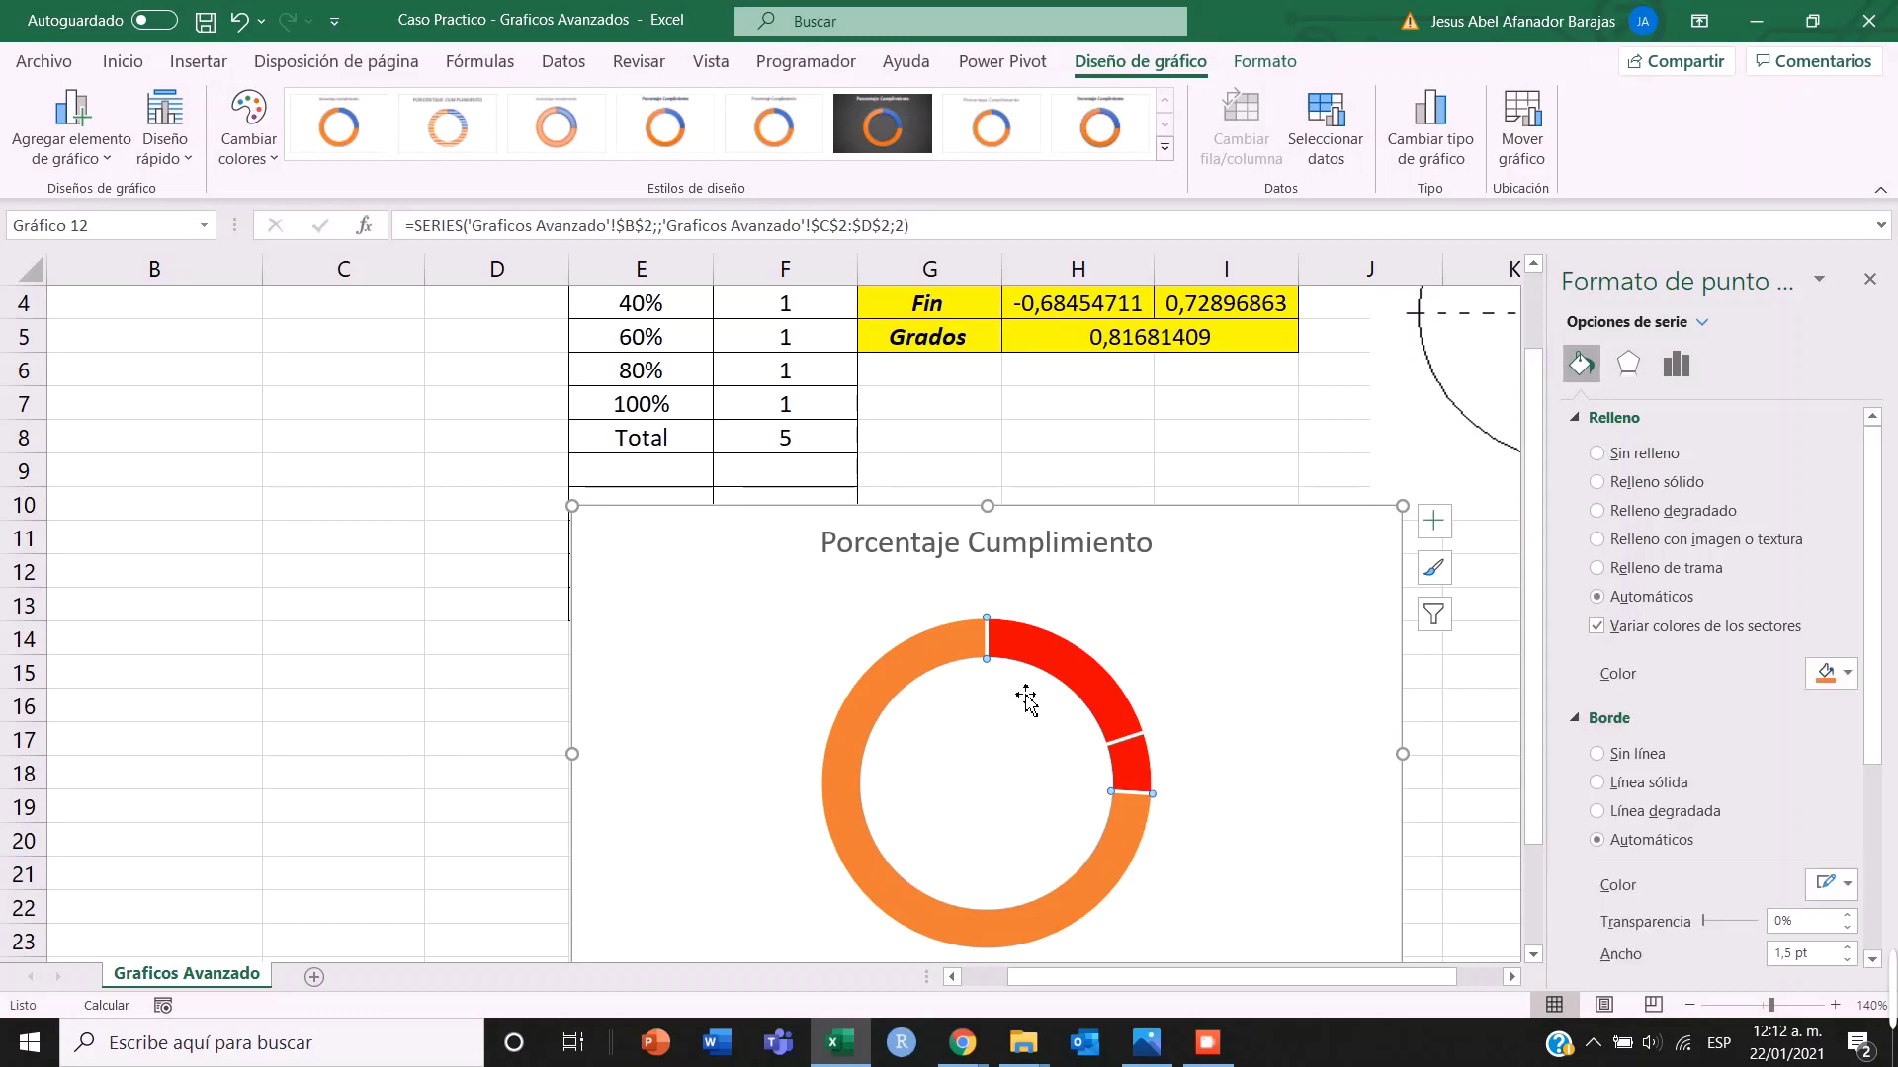
{"action": "scroll", "coordinate": [692, 544], "scroll_direction": "up", "scroll_amount": 1}
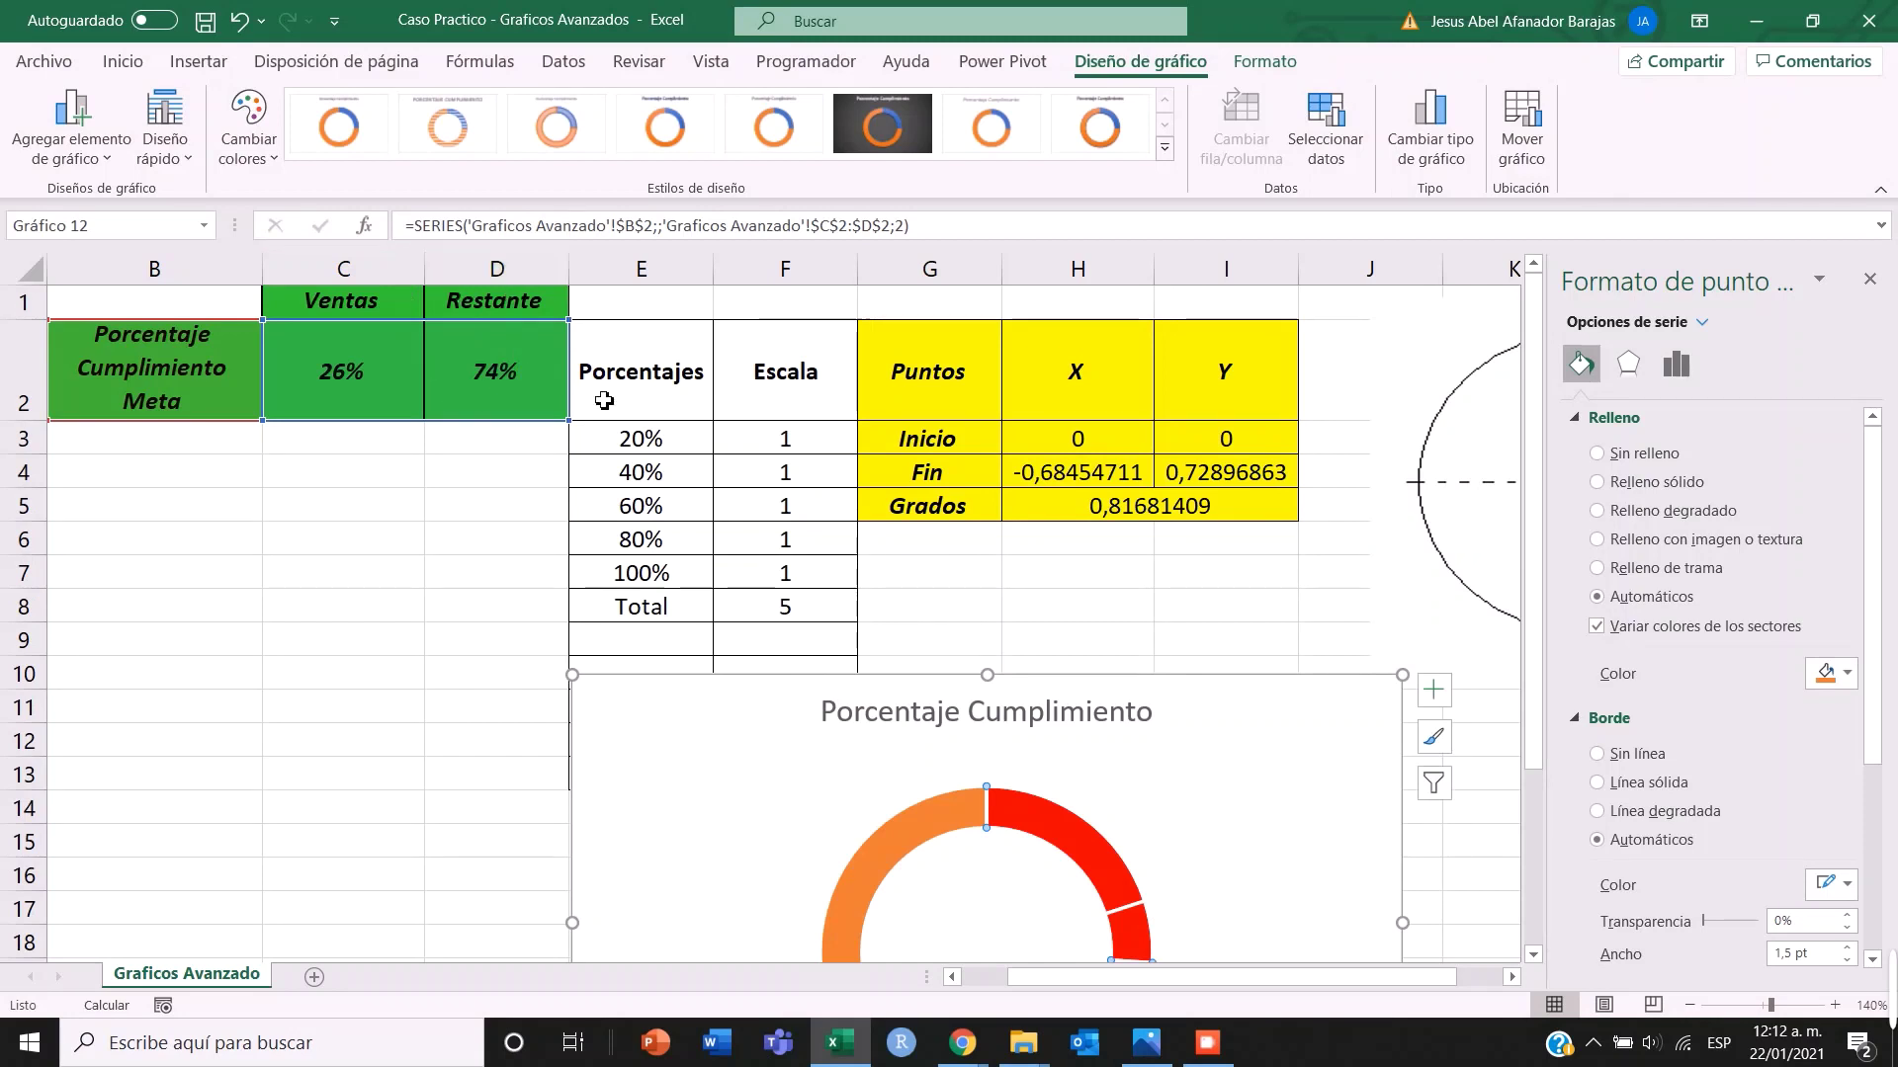
{"action": "scroll", "coordinate": [1173, 869], "scroll_direction": "down", "scroll_amount": 2}
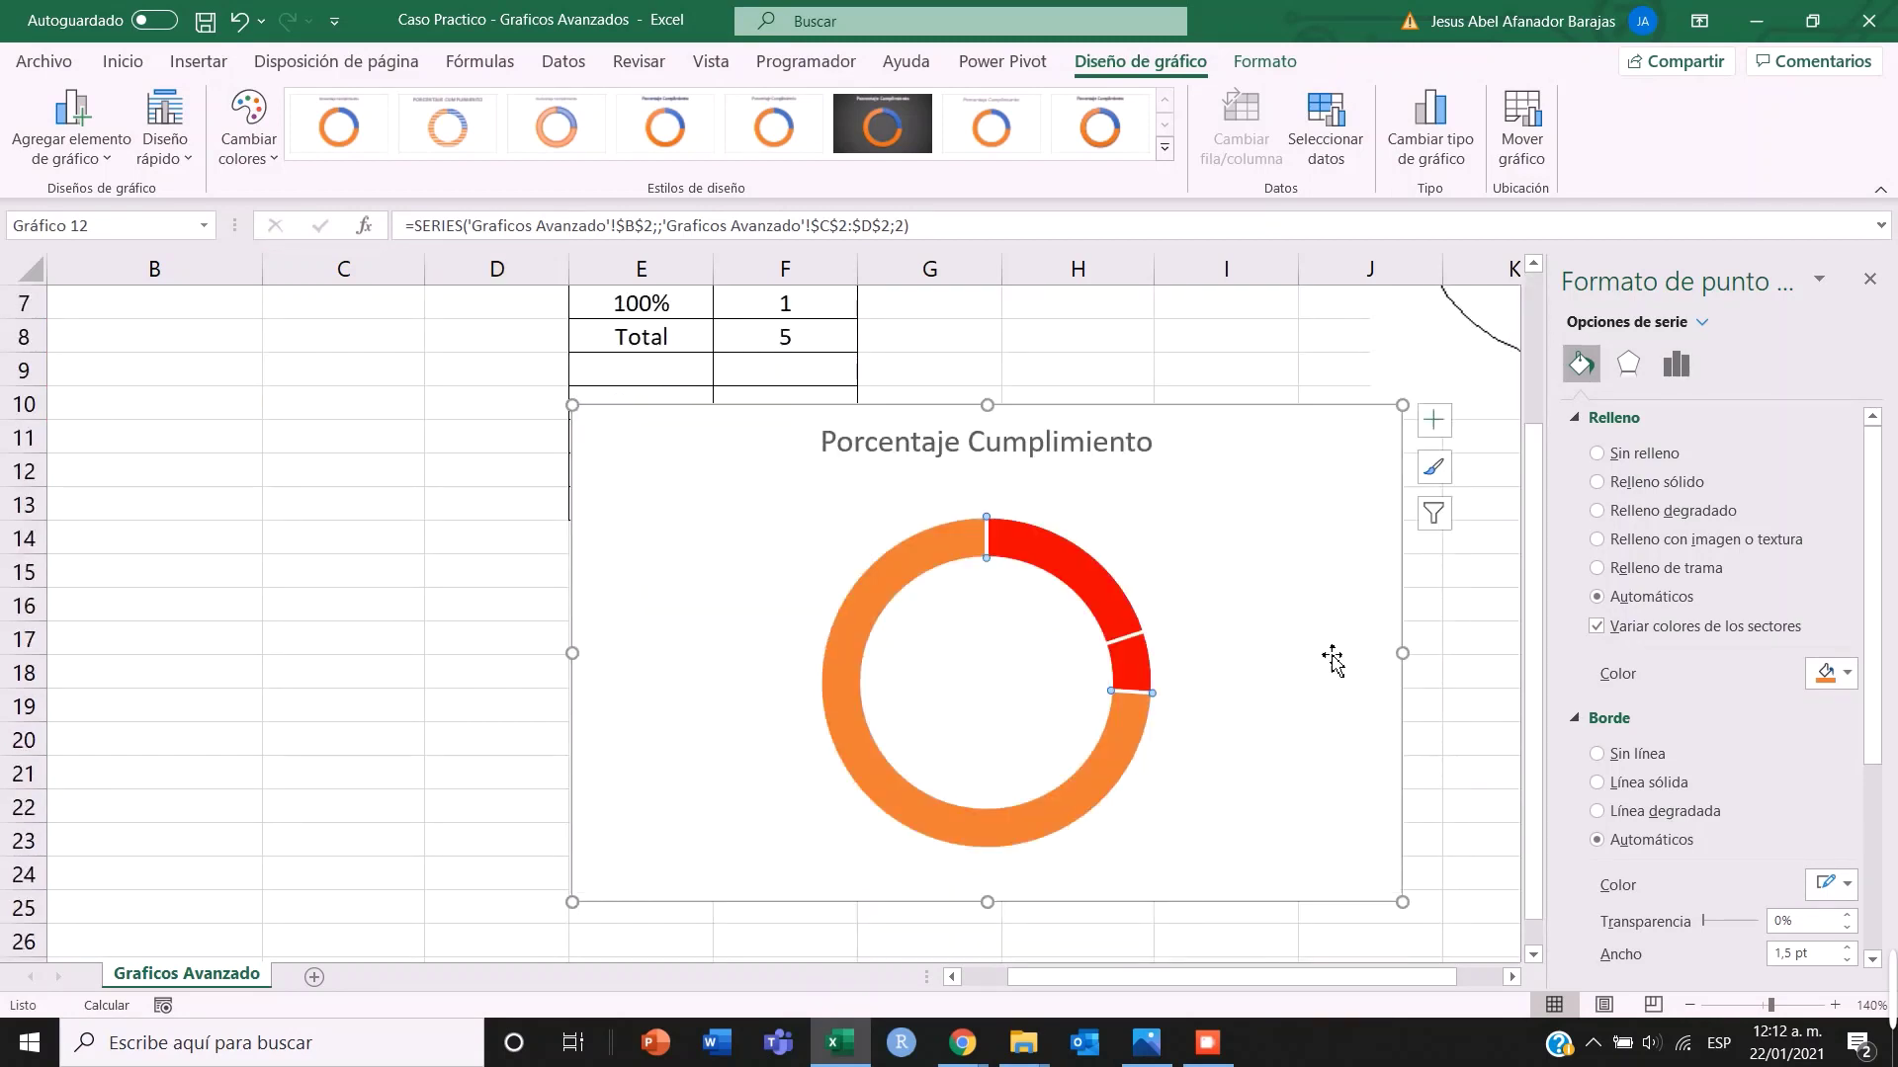
{"action": "left_click", "coordinate": [1597, 482]}
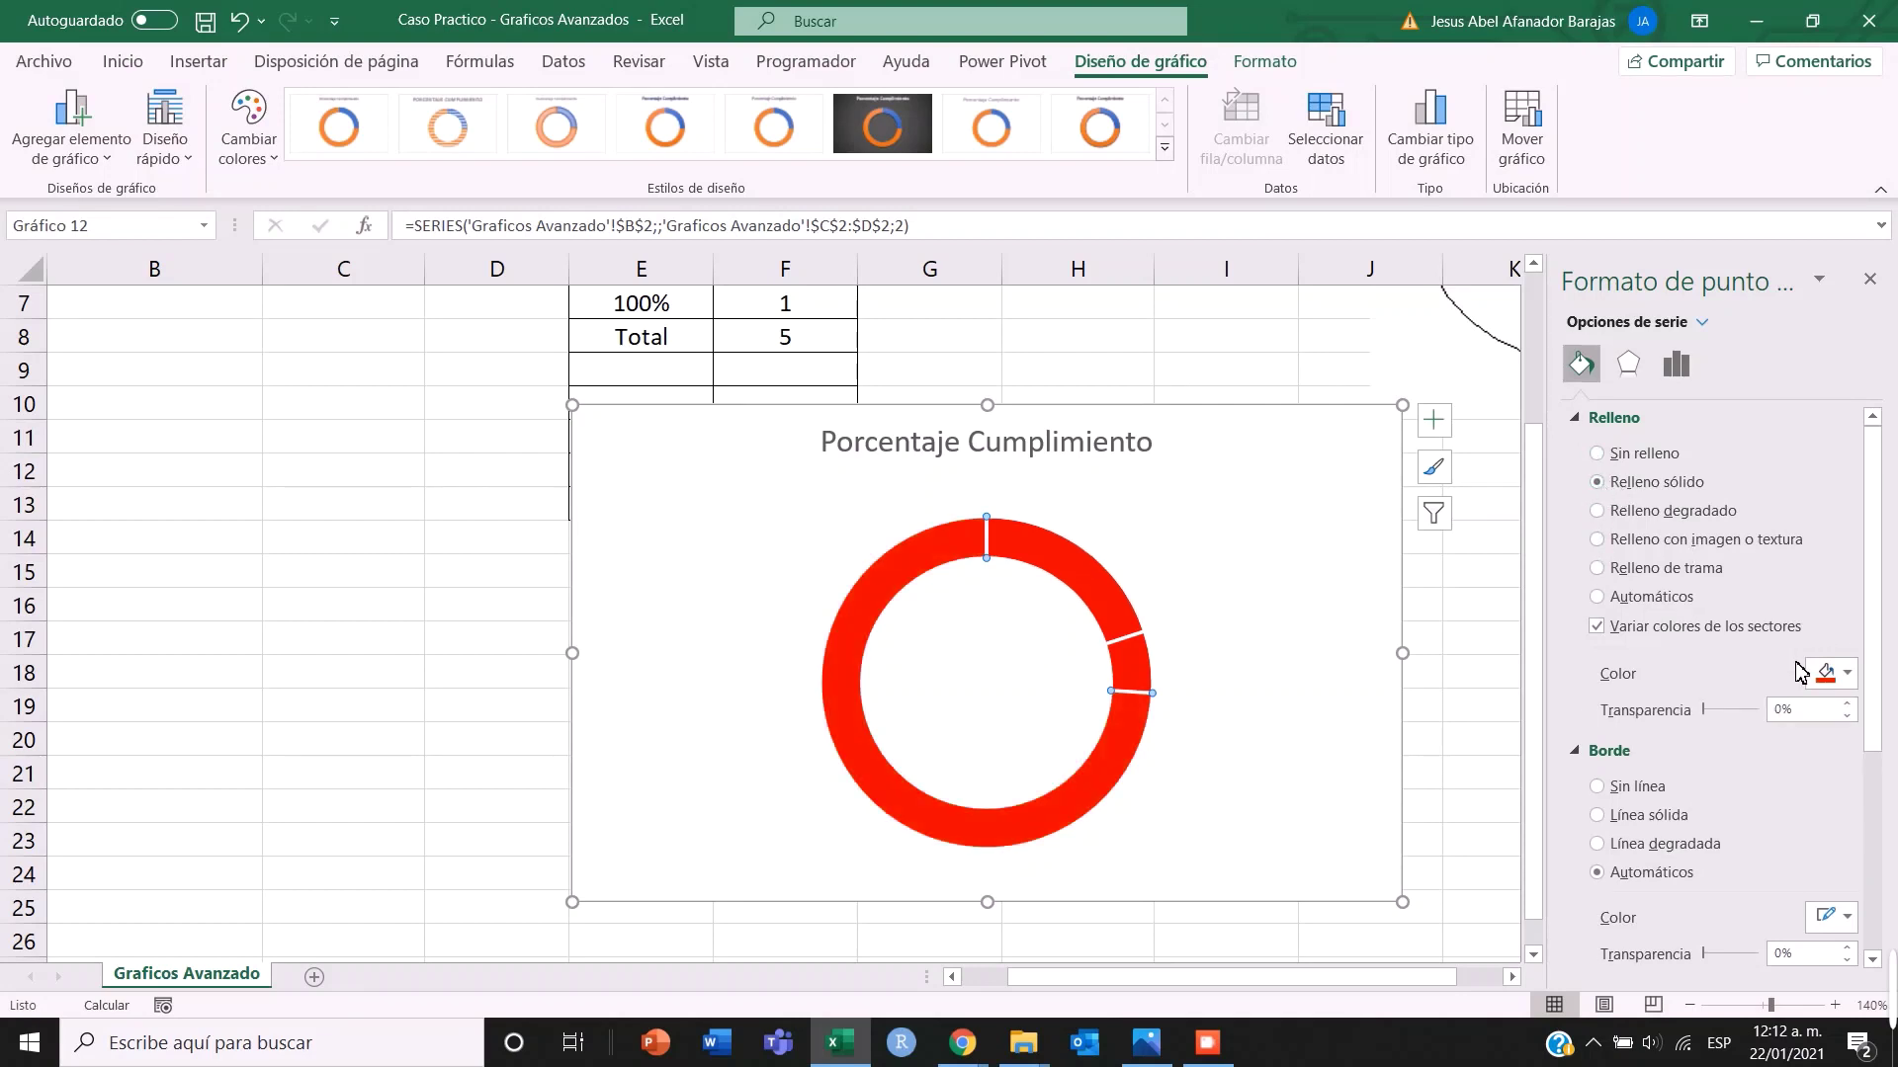
{"action": "left_click", "coordinate": [1845, 676]}
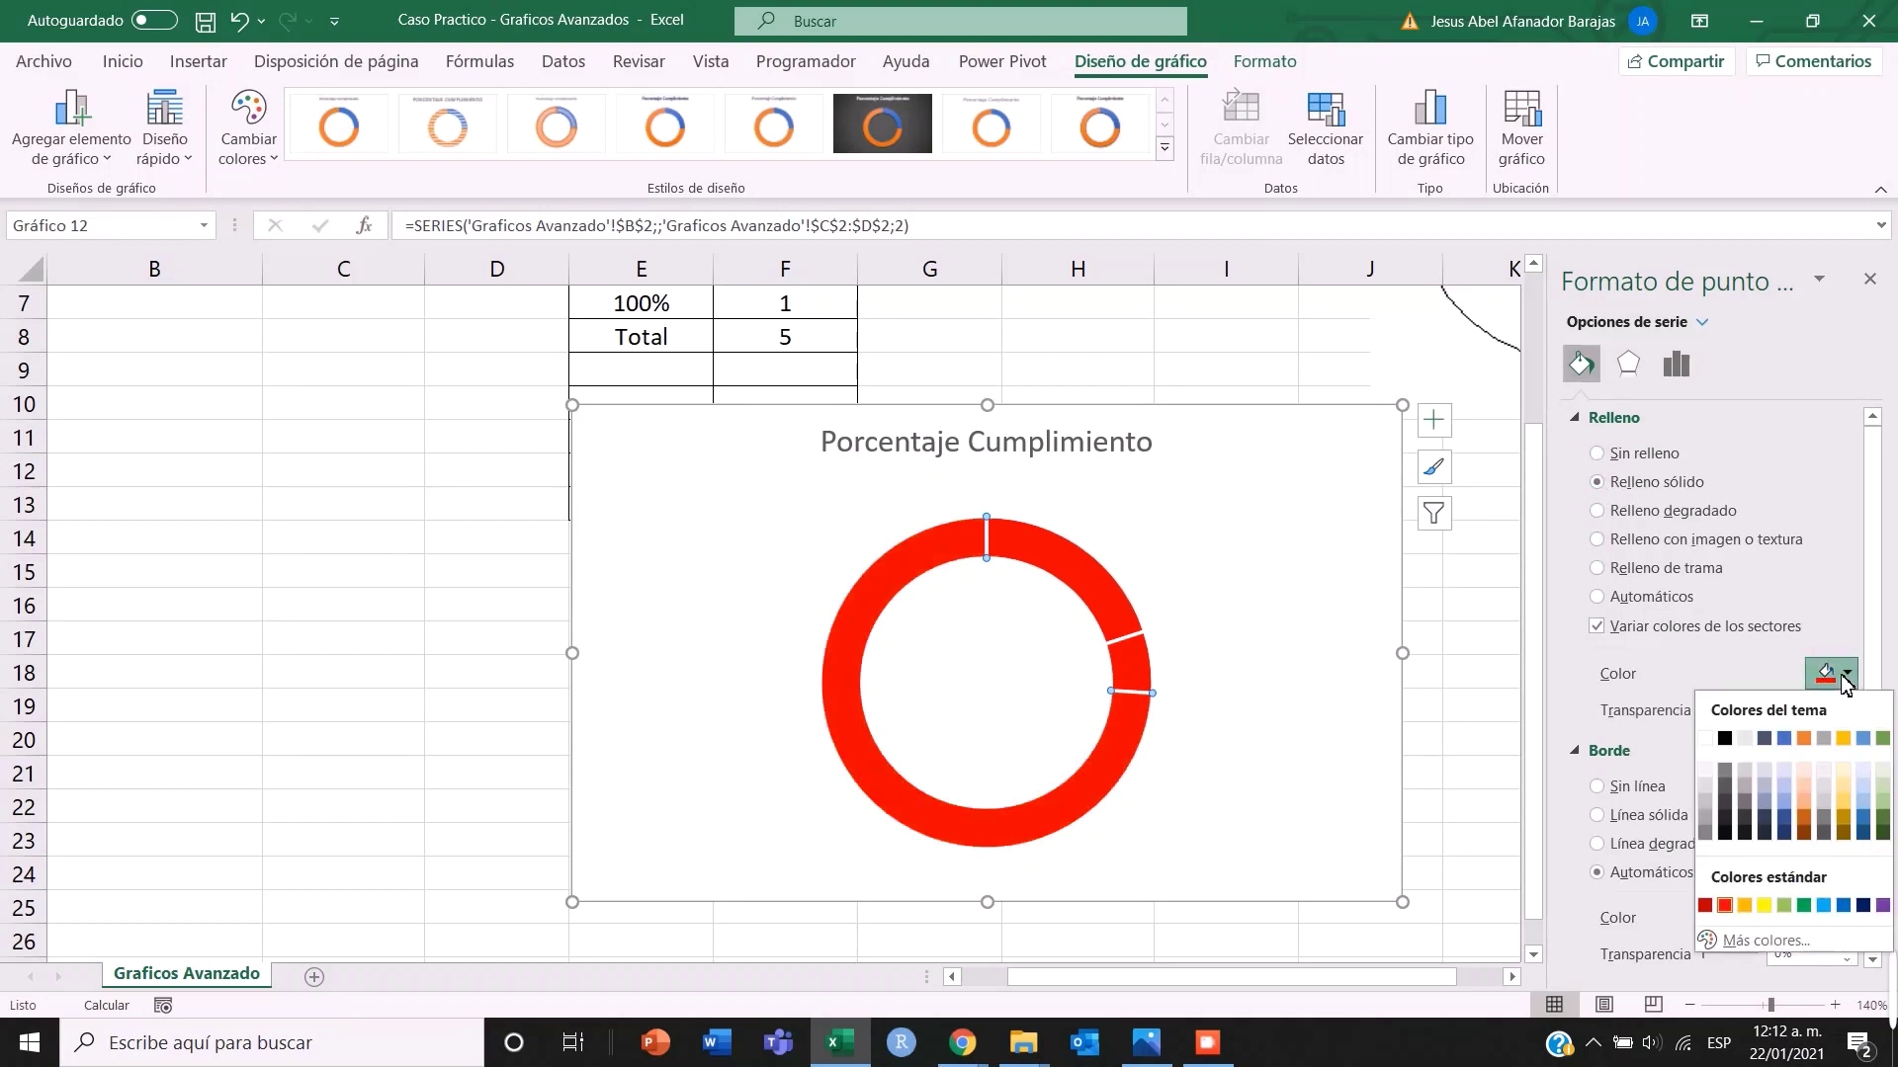
{"action": "left_click", "coordinate": [1705, 740]}
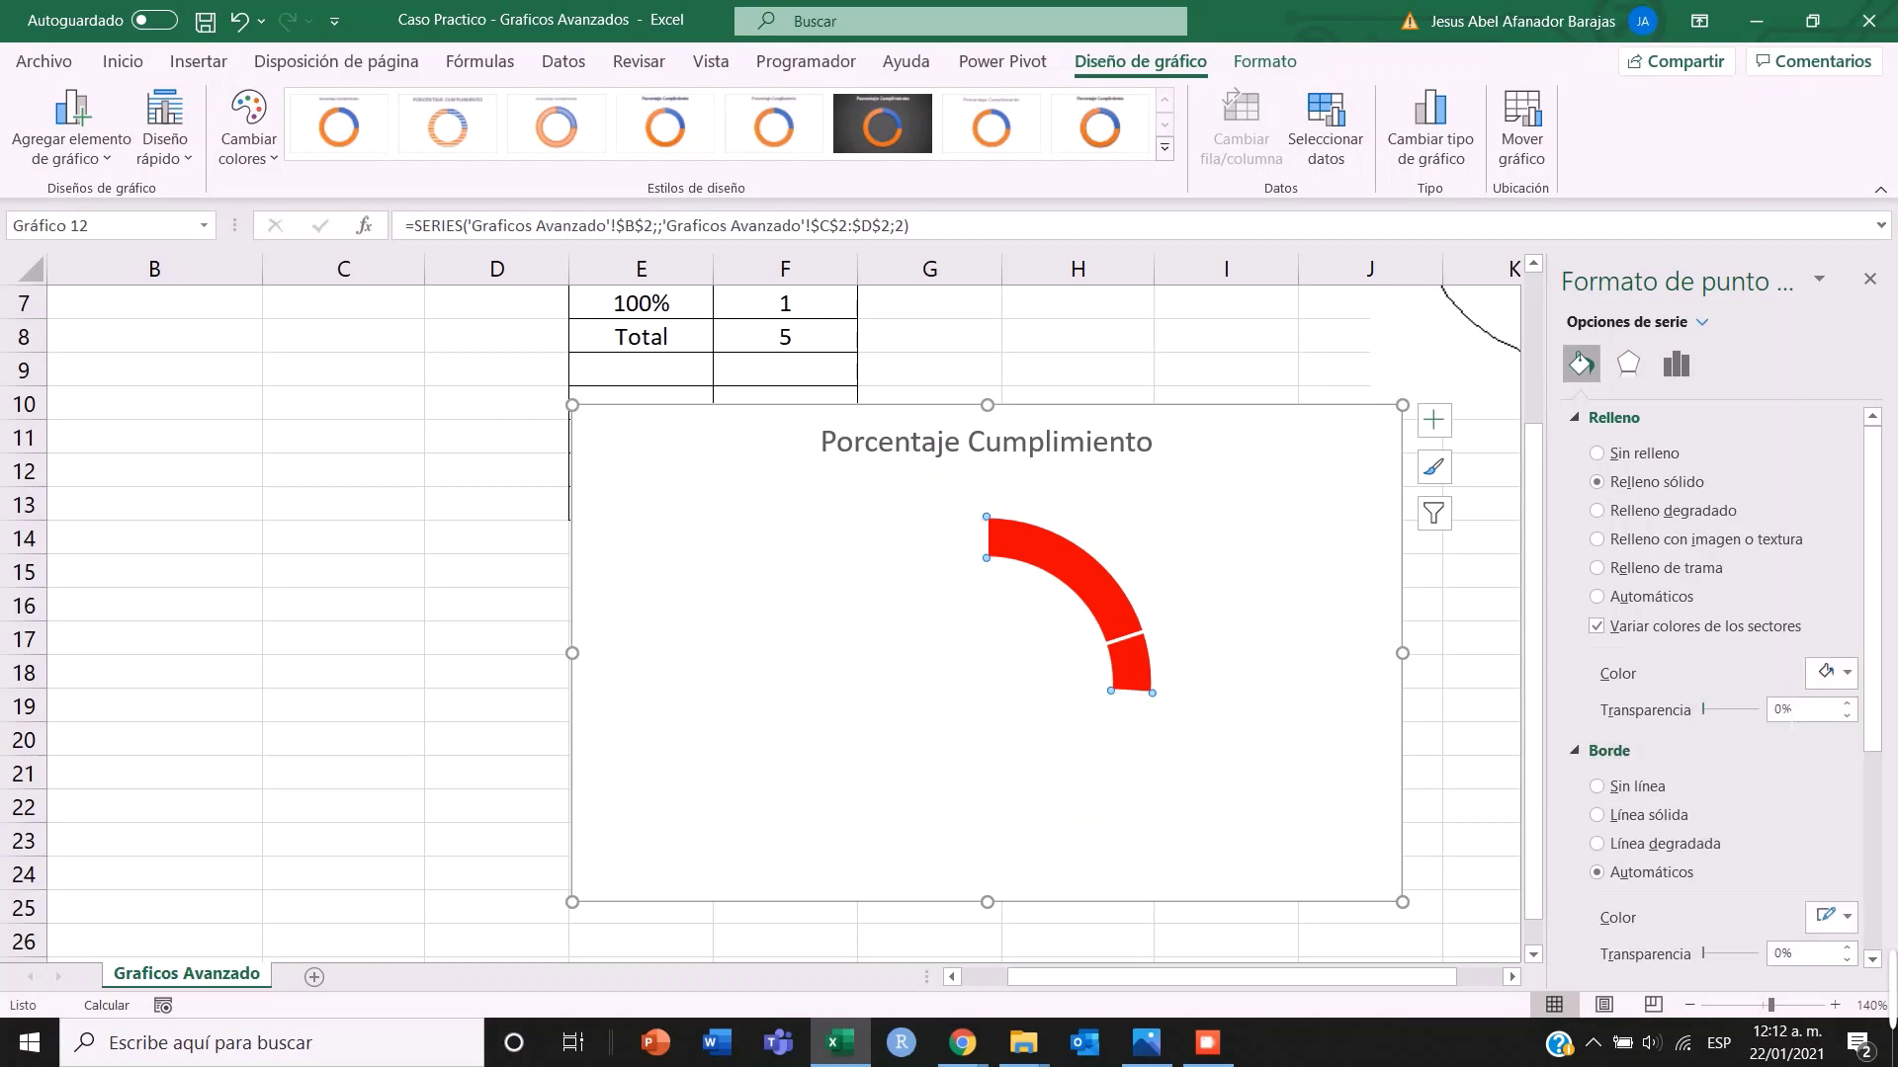
{"action": "left_click_drag", "start_coordinate": [1784, 712], "coordinate": [1772, 710]}
{"action": "type", "text": "40"}
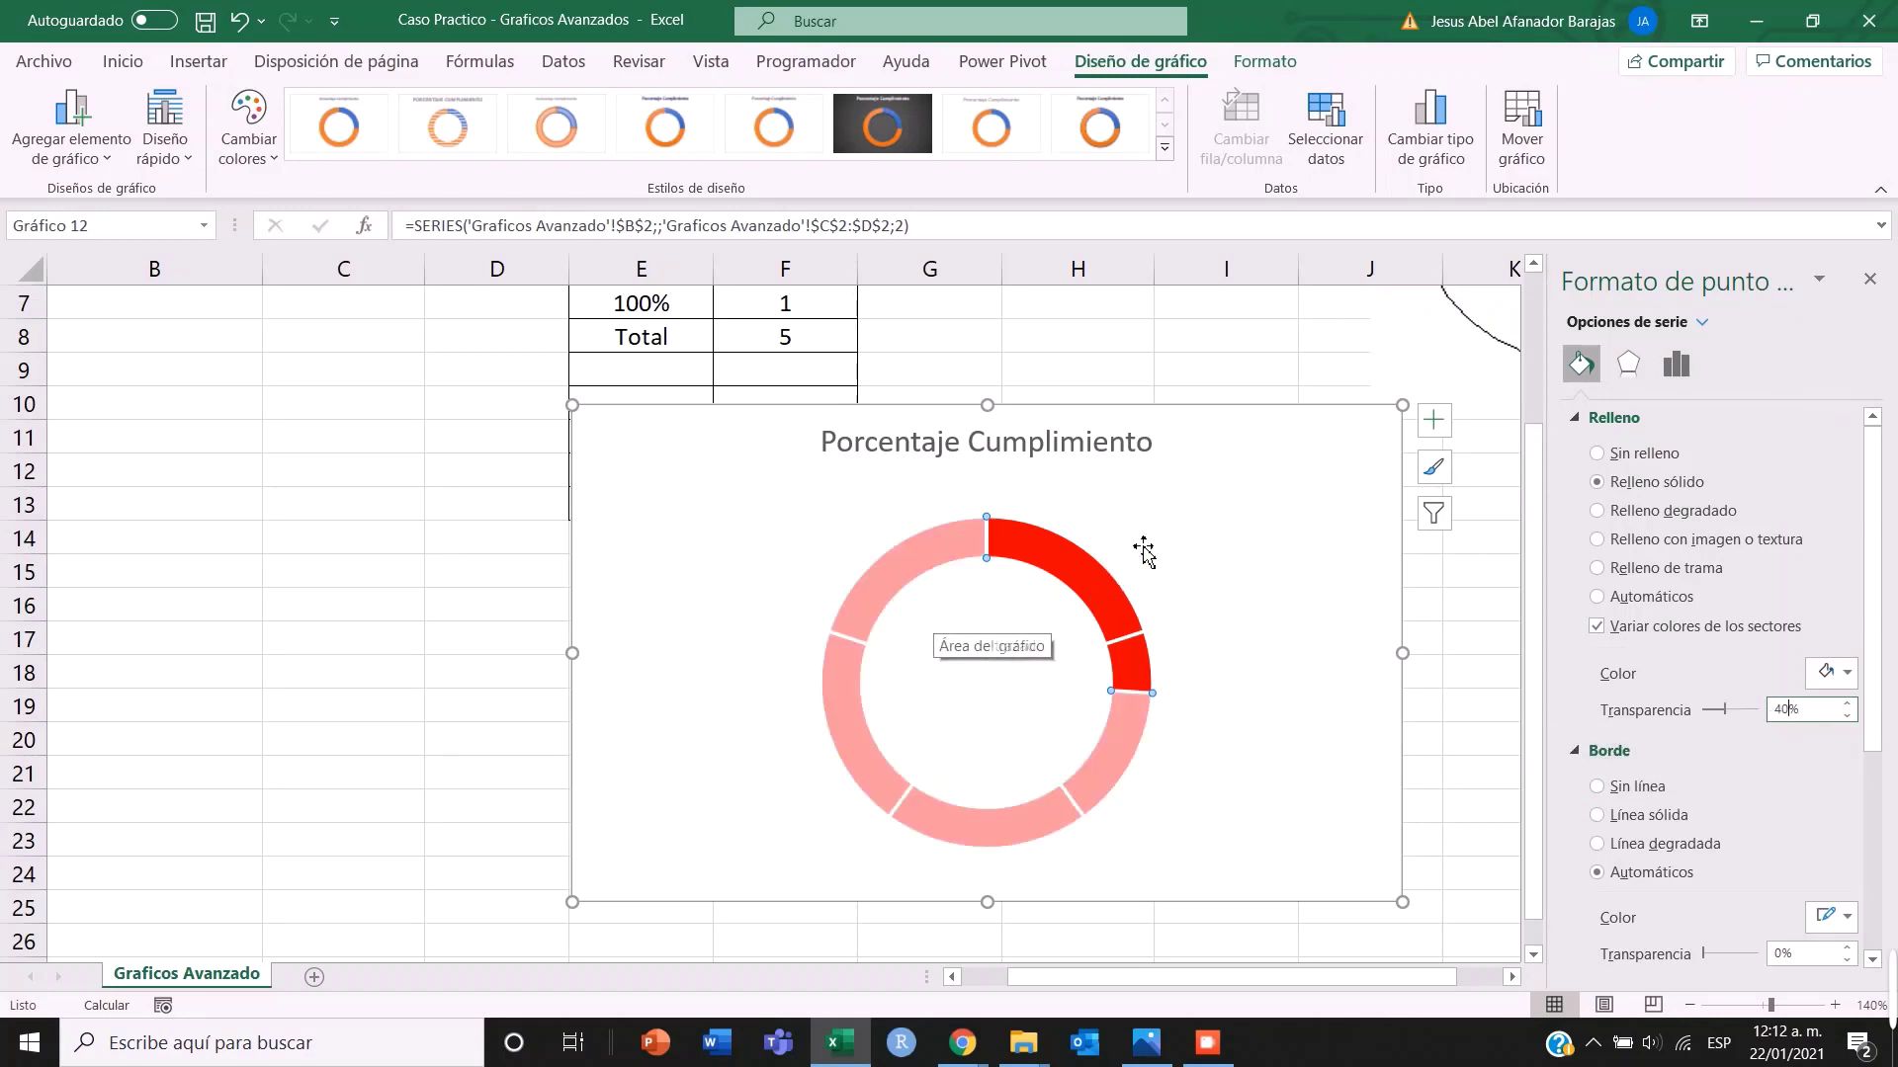
{"action": "left_click", "coordinate": [1443, 636]}
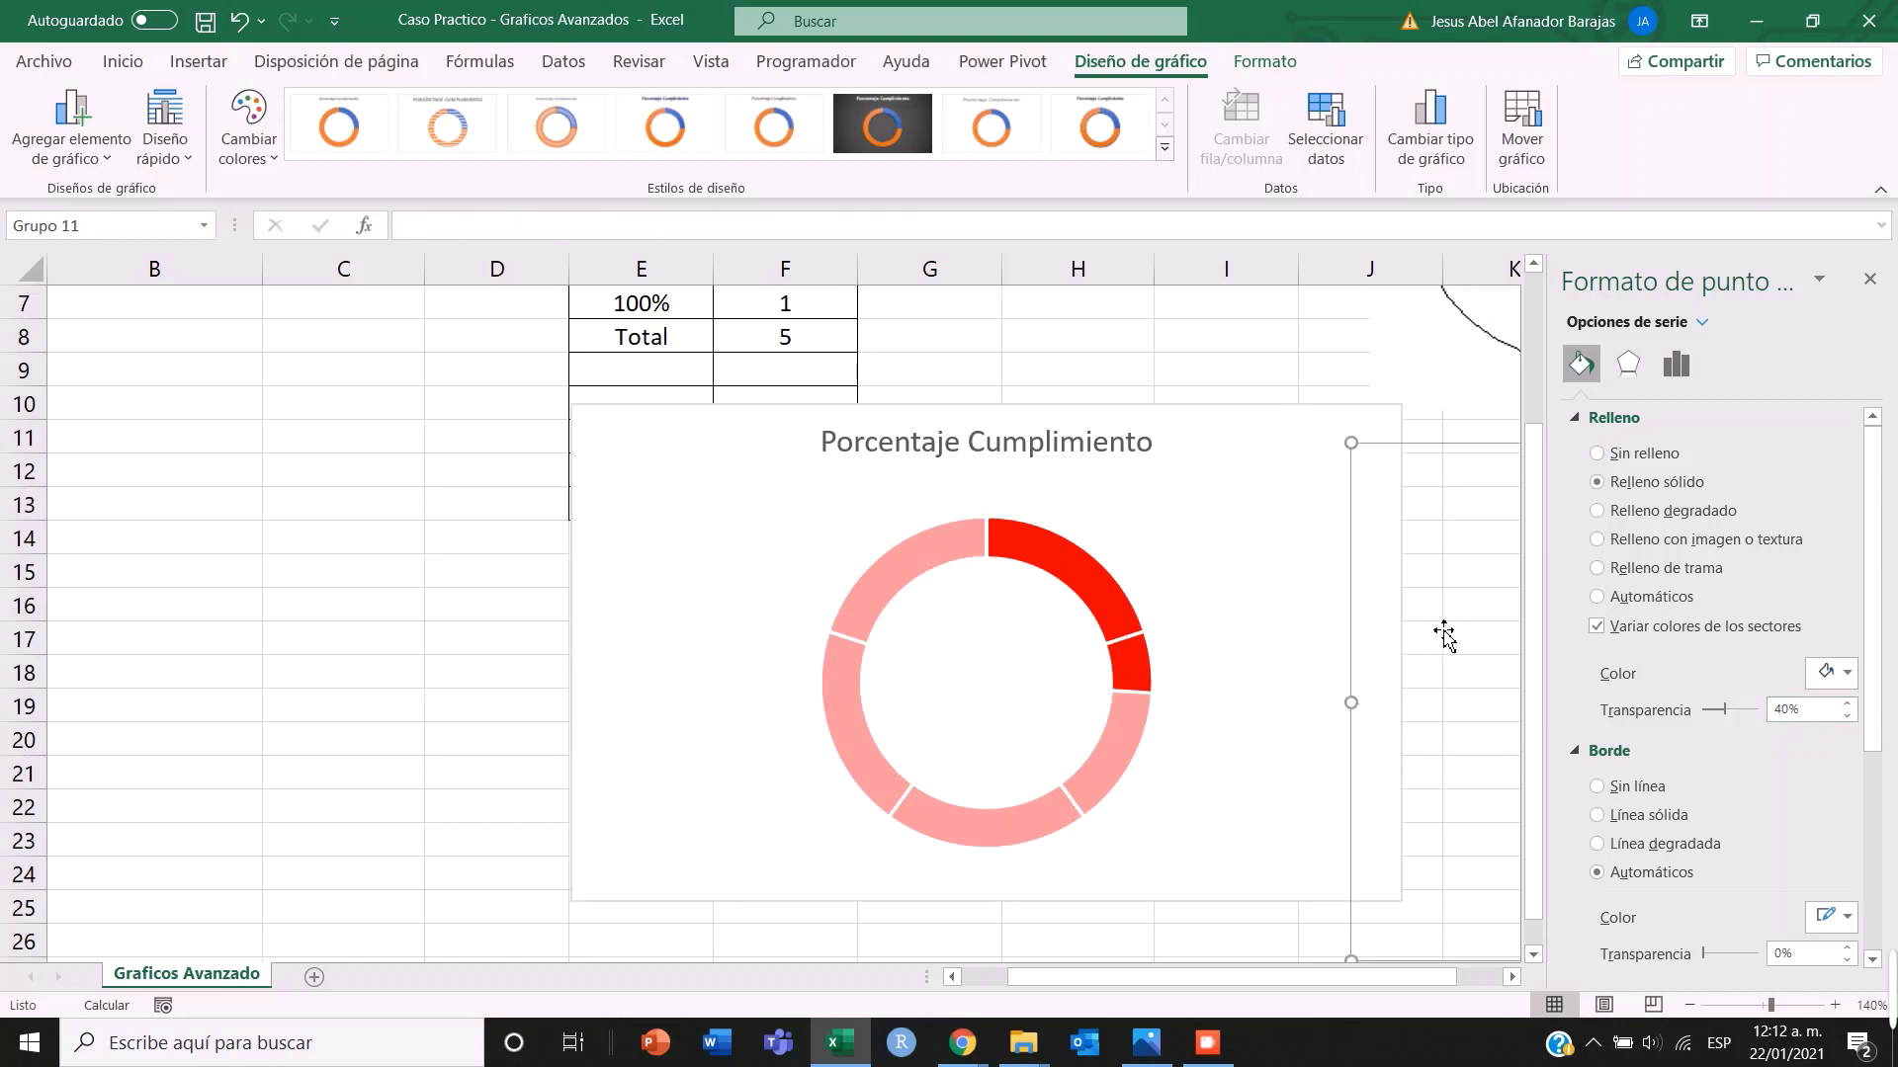
{"action": "left_click", "coordinate": [1070, 583]}
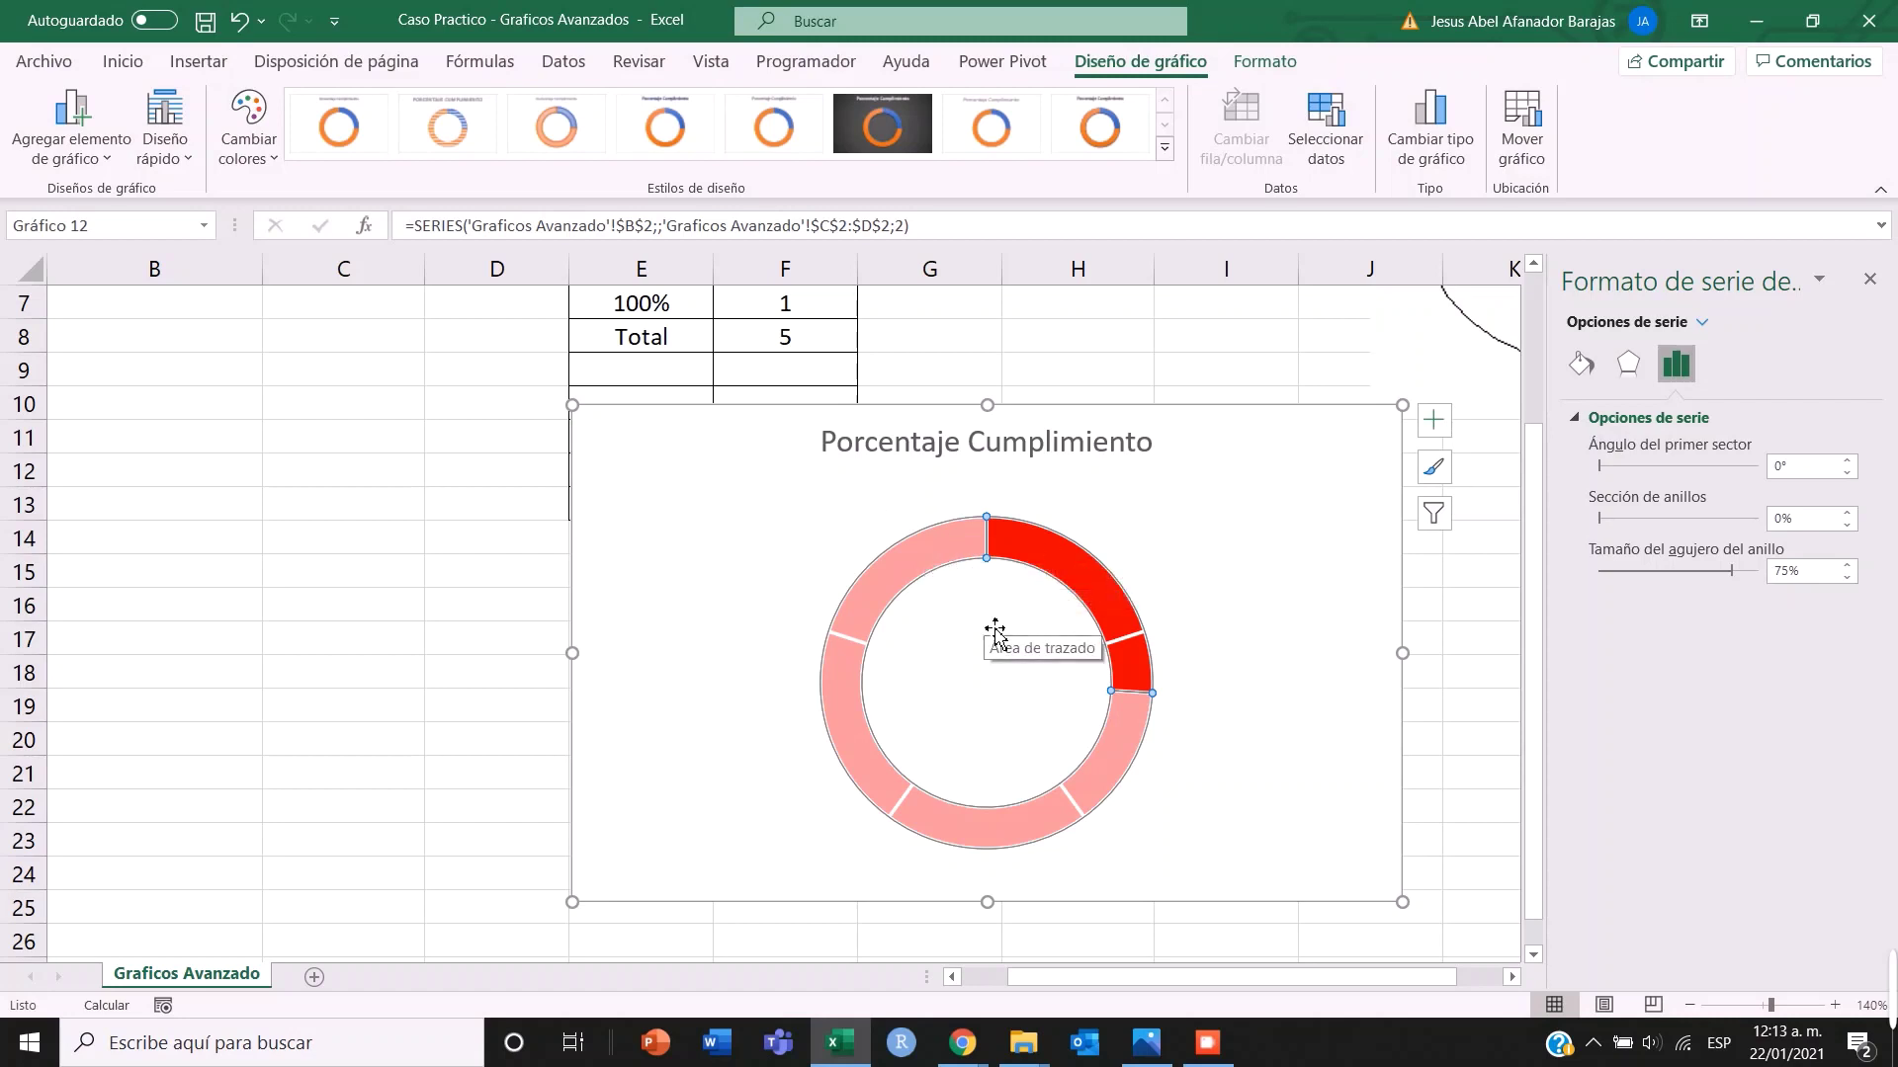
{"action": "left_click", "coordinate": [1326, 139]}
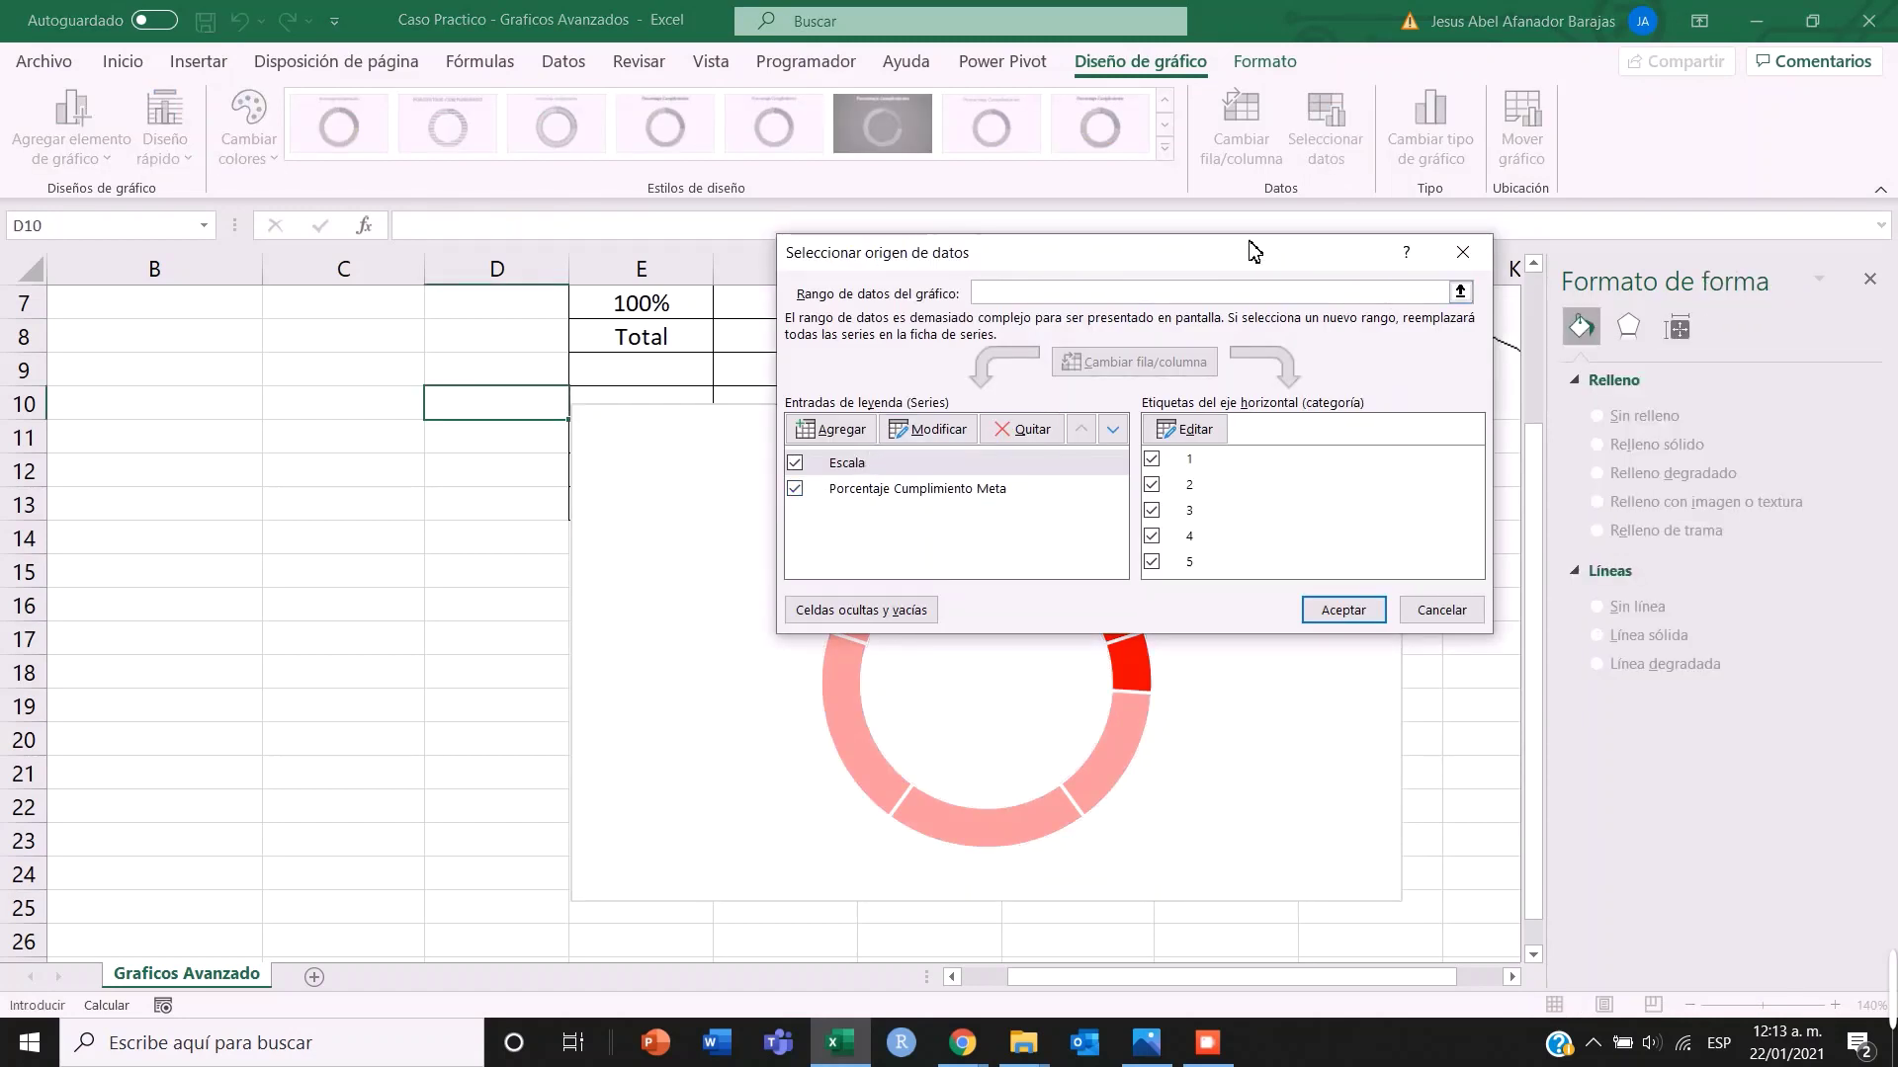
{"action": "left_click", "coordinate": [1462, 253]}
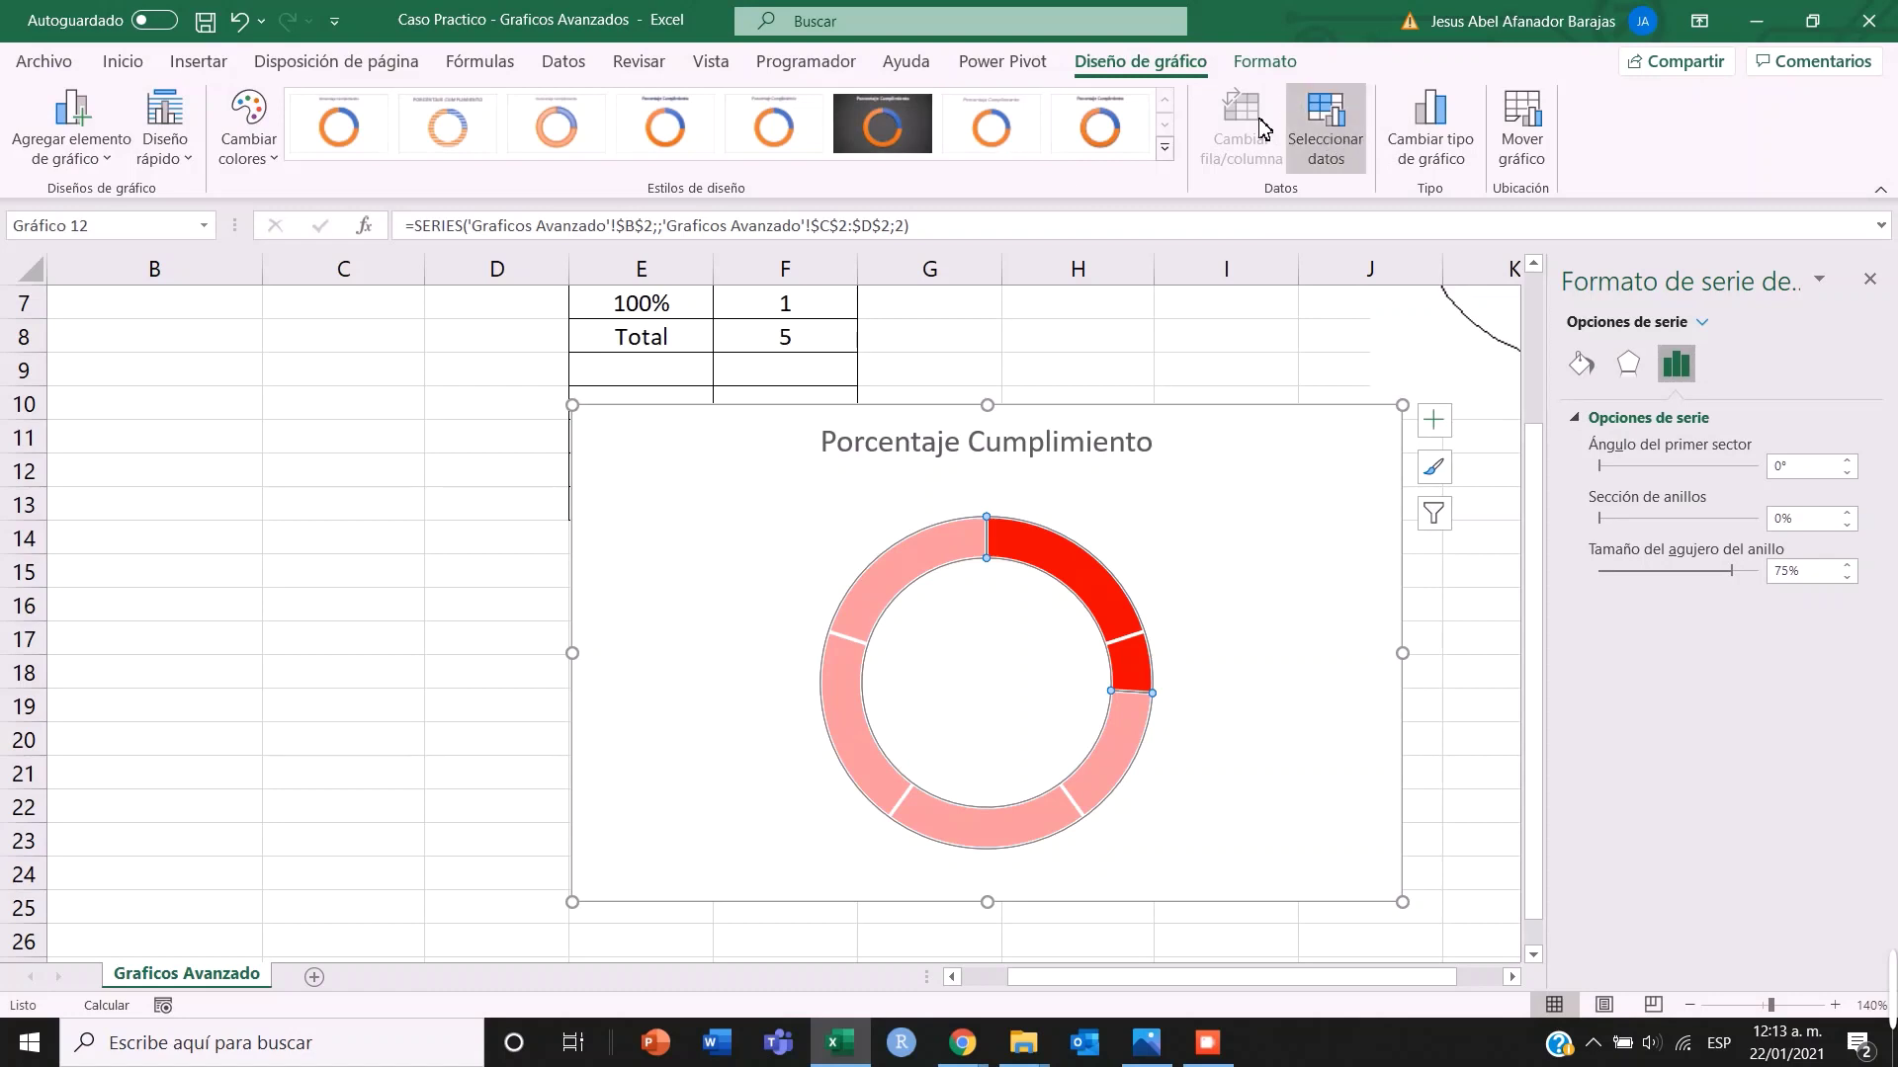
- Hide the Porcentaje Cumplimiento Meta series through the chart's data source, keeping only Escala enabled
{"action": "left_click", "coordinate": [1349, 147]}
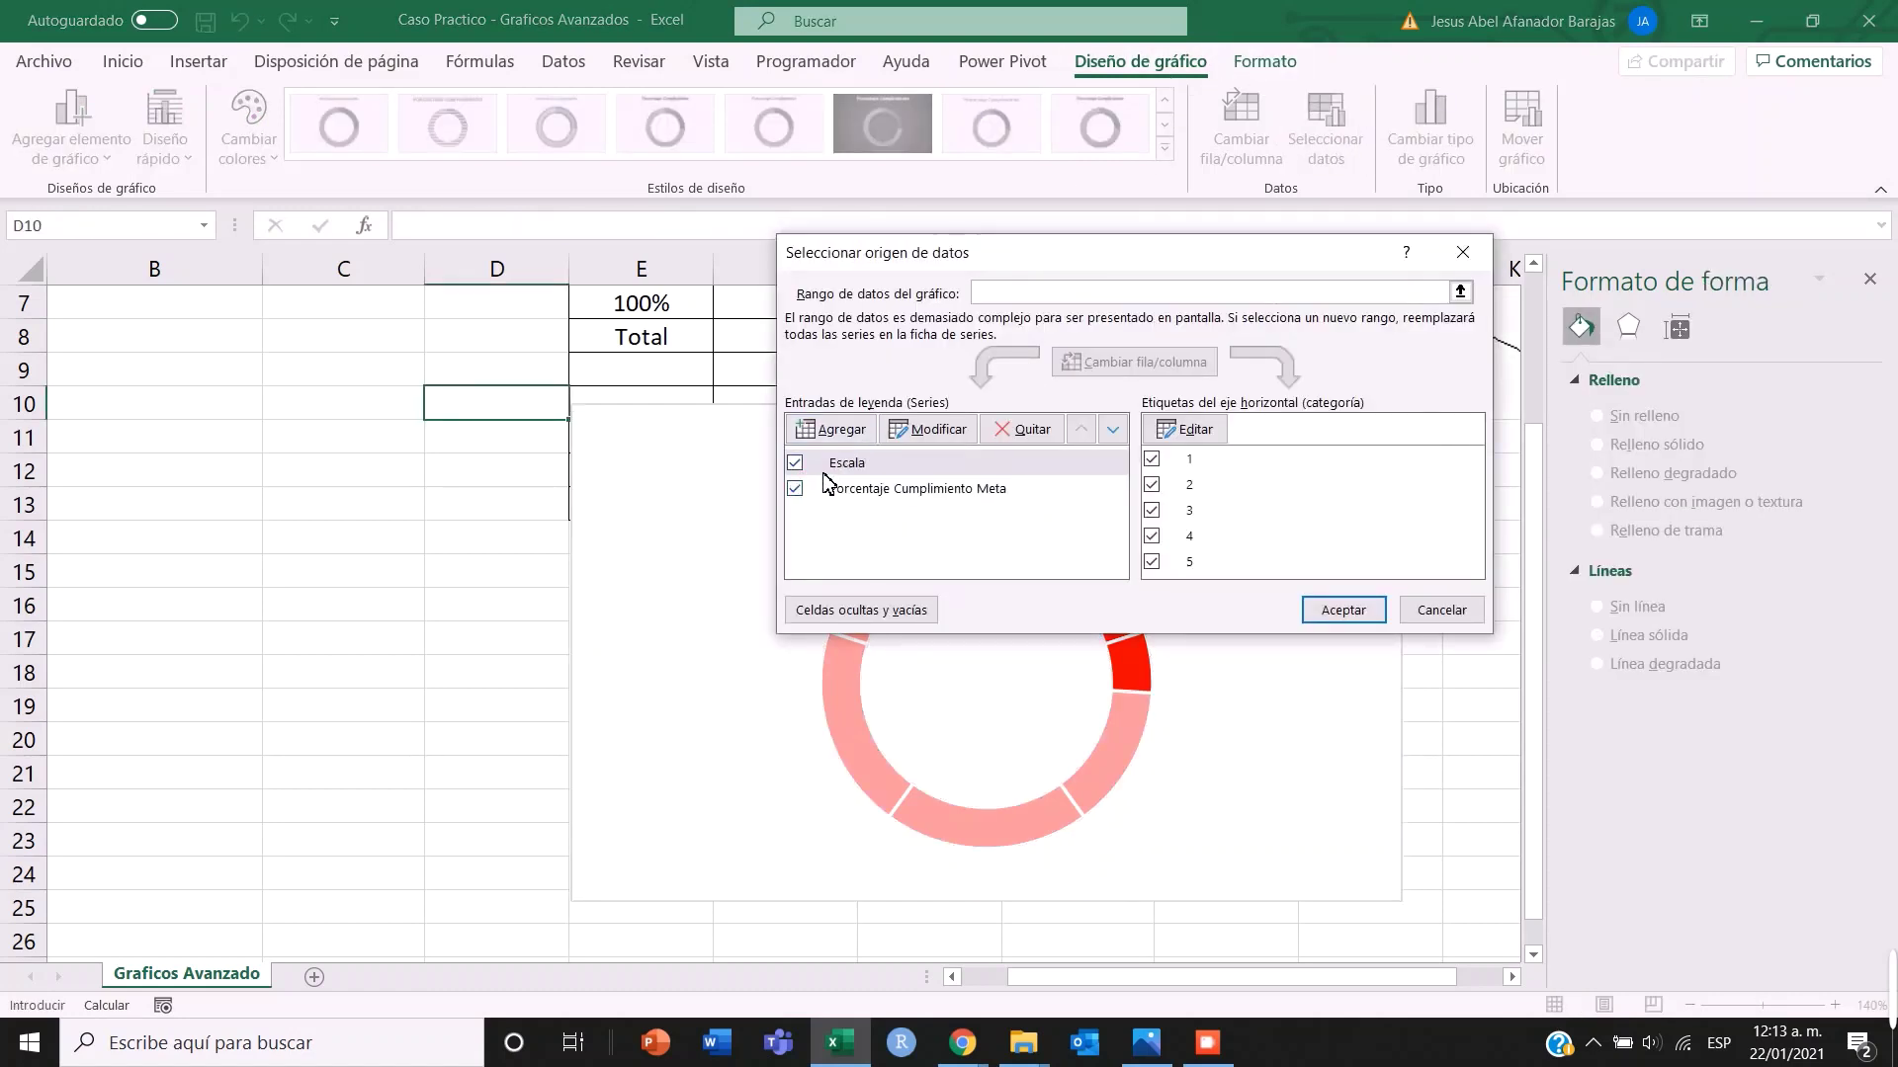
{"action": "left_click", "coordinate": [795, 490]}
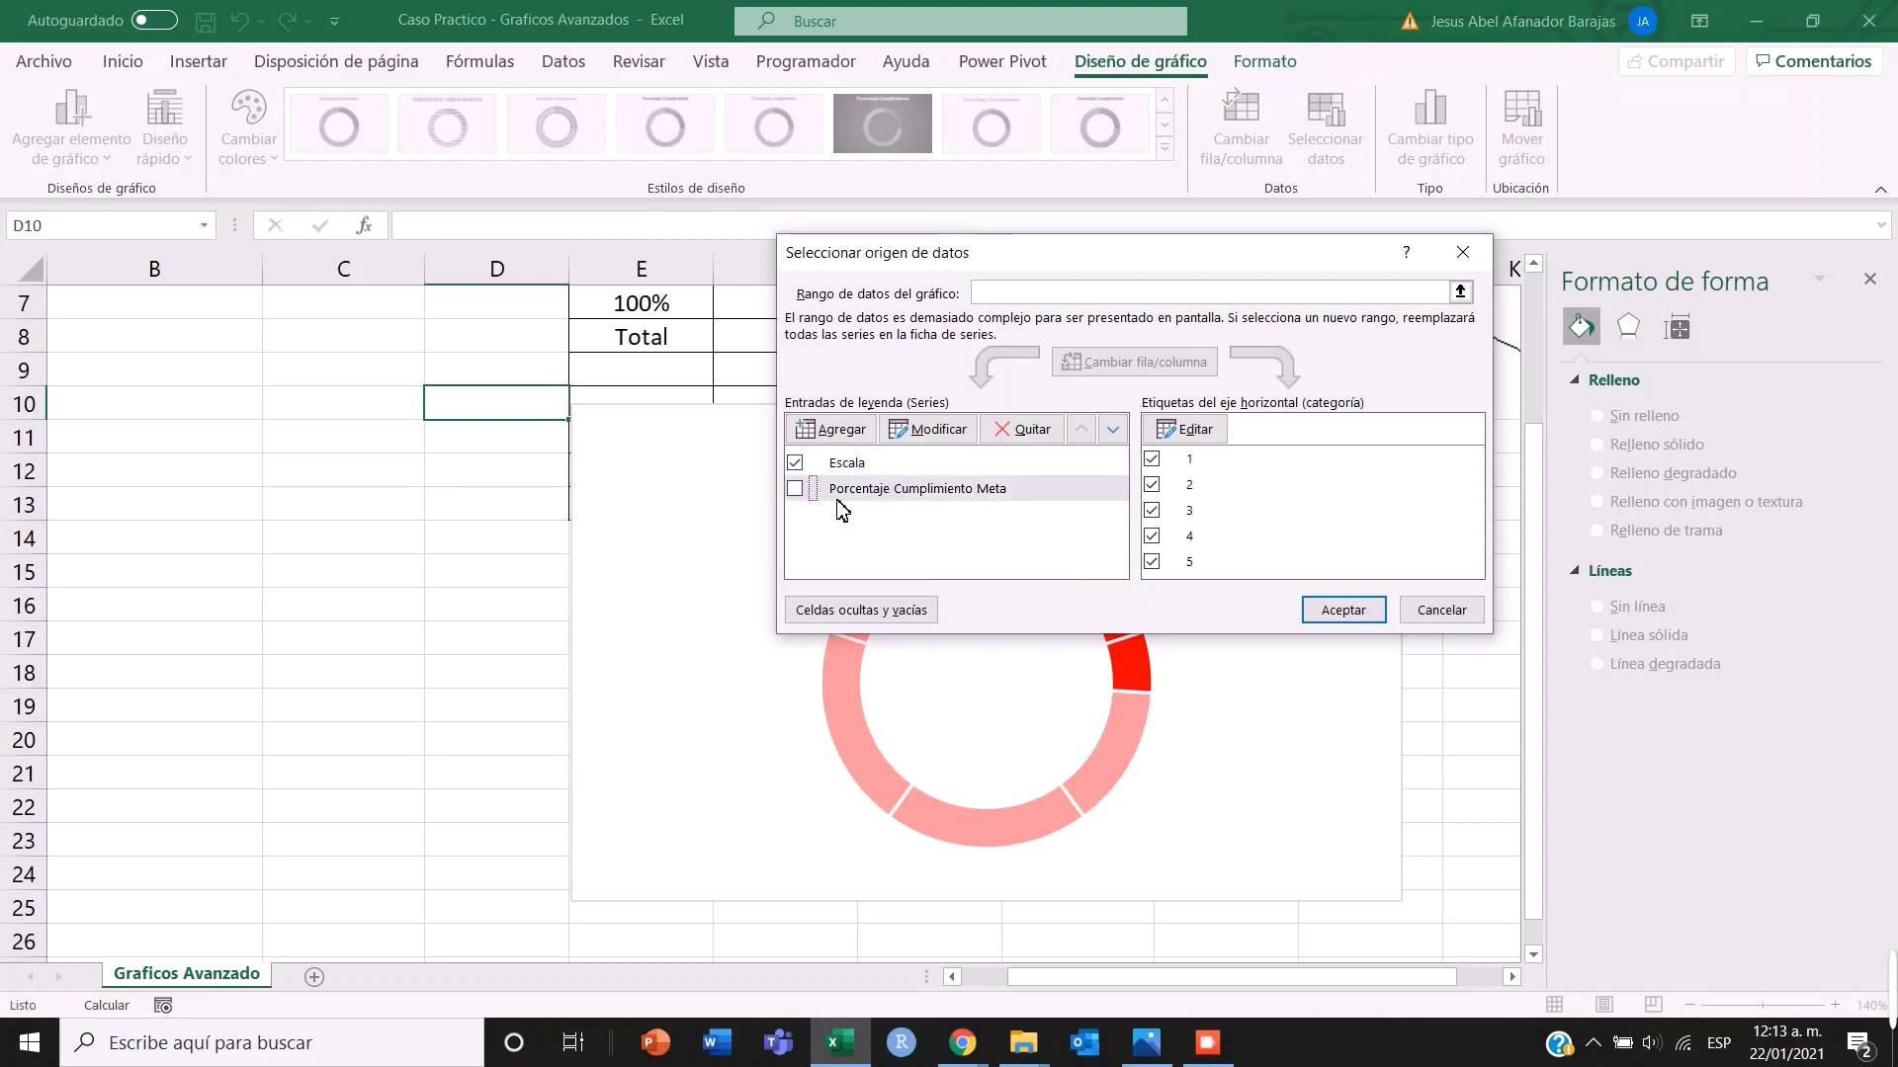
{"action": "left_click", "coordinate": [1343, 610]}
- Set the Escala ring's doughnut hole size to 60%
{"action": "left_click", "coordinate": [919, 542]}
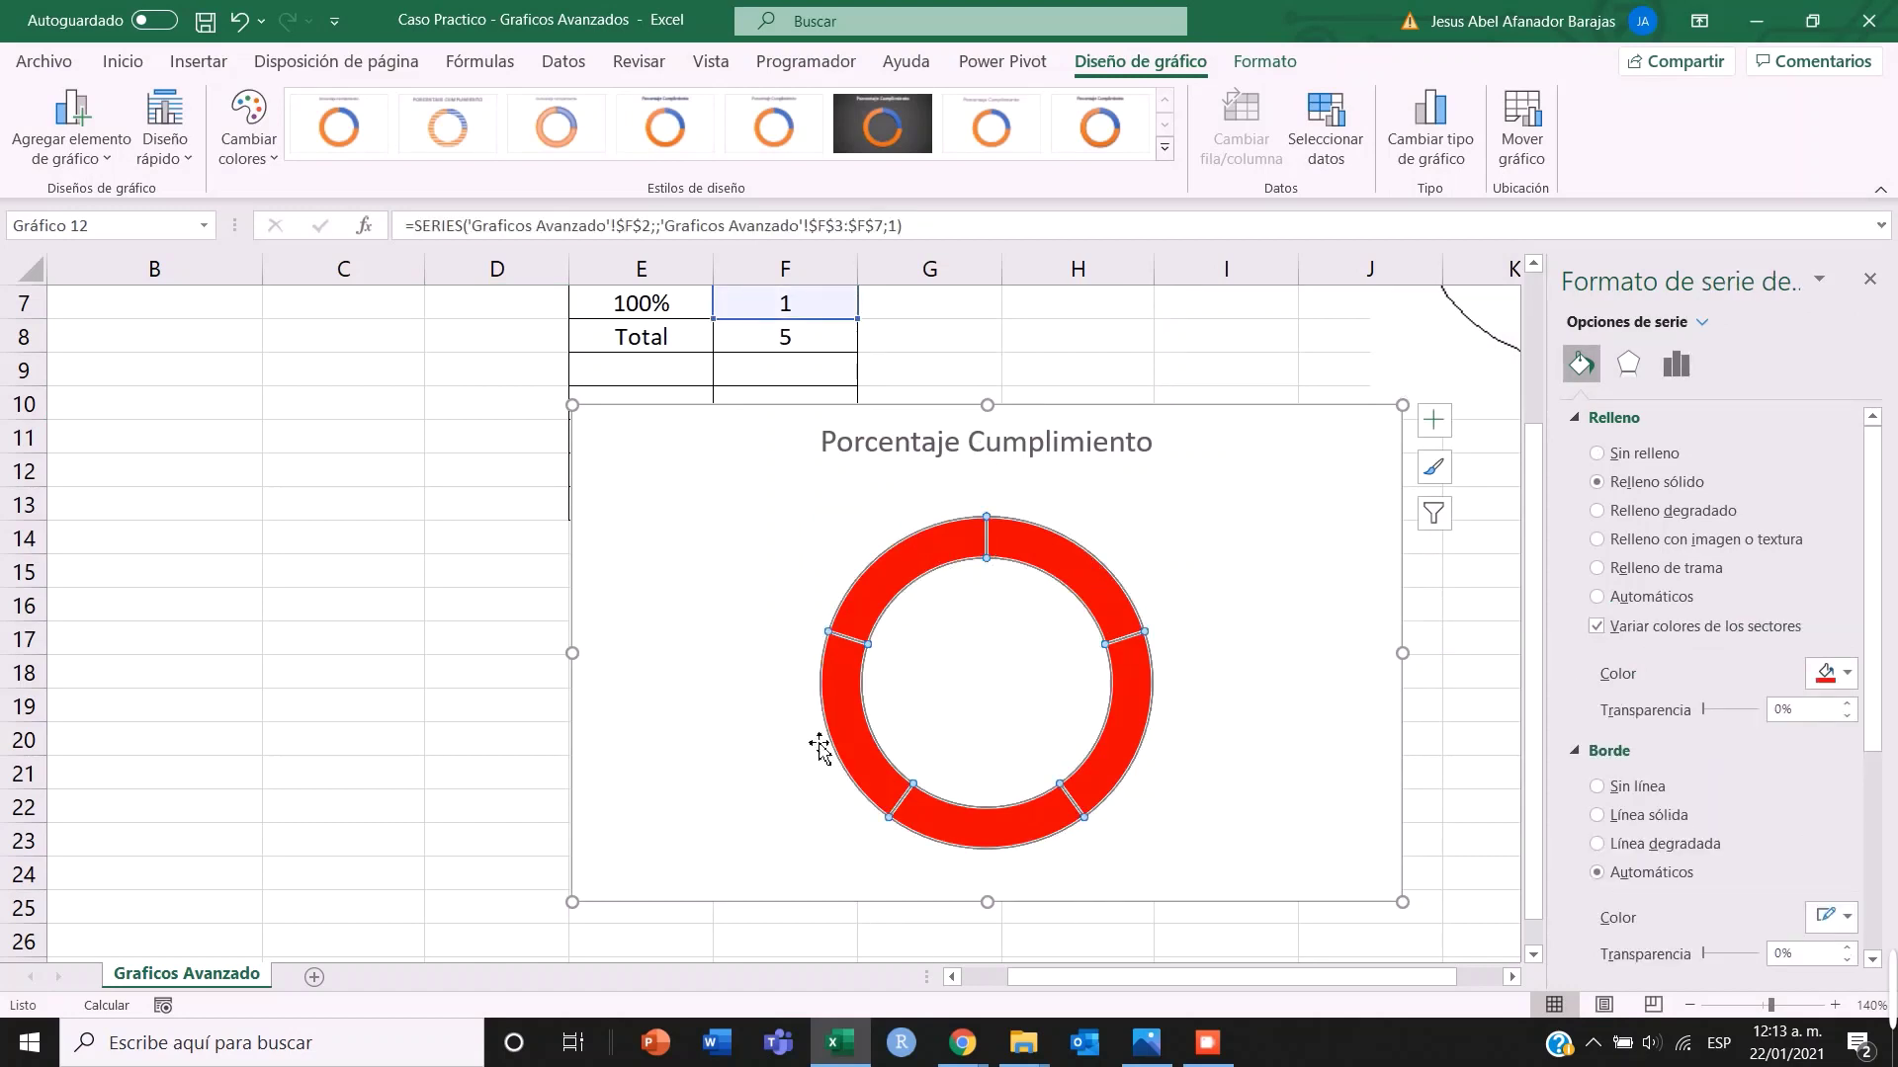
{"action": "scroll", "coordinate": [819, 748], "scroll_direction": "up", "scroll_amount": 2}
{"action": "scroll", "coordinate": [1275, 833], "scroll_direction": "down", "scroll_amount": 2}
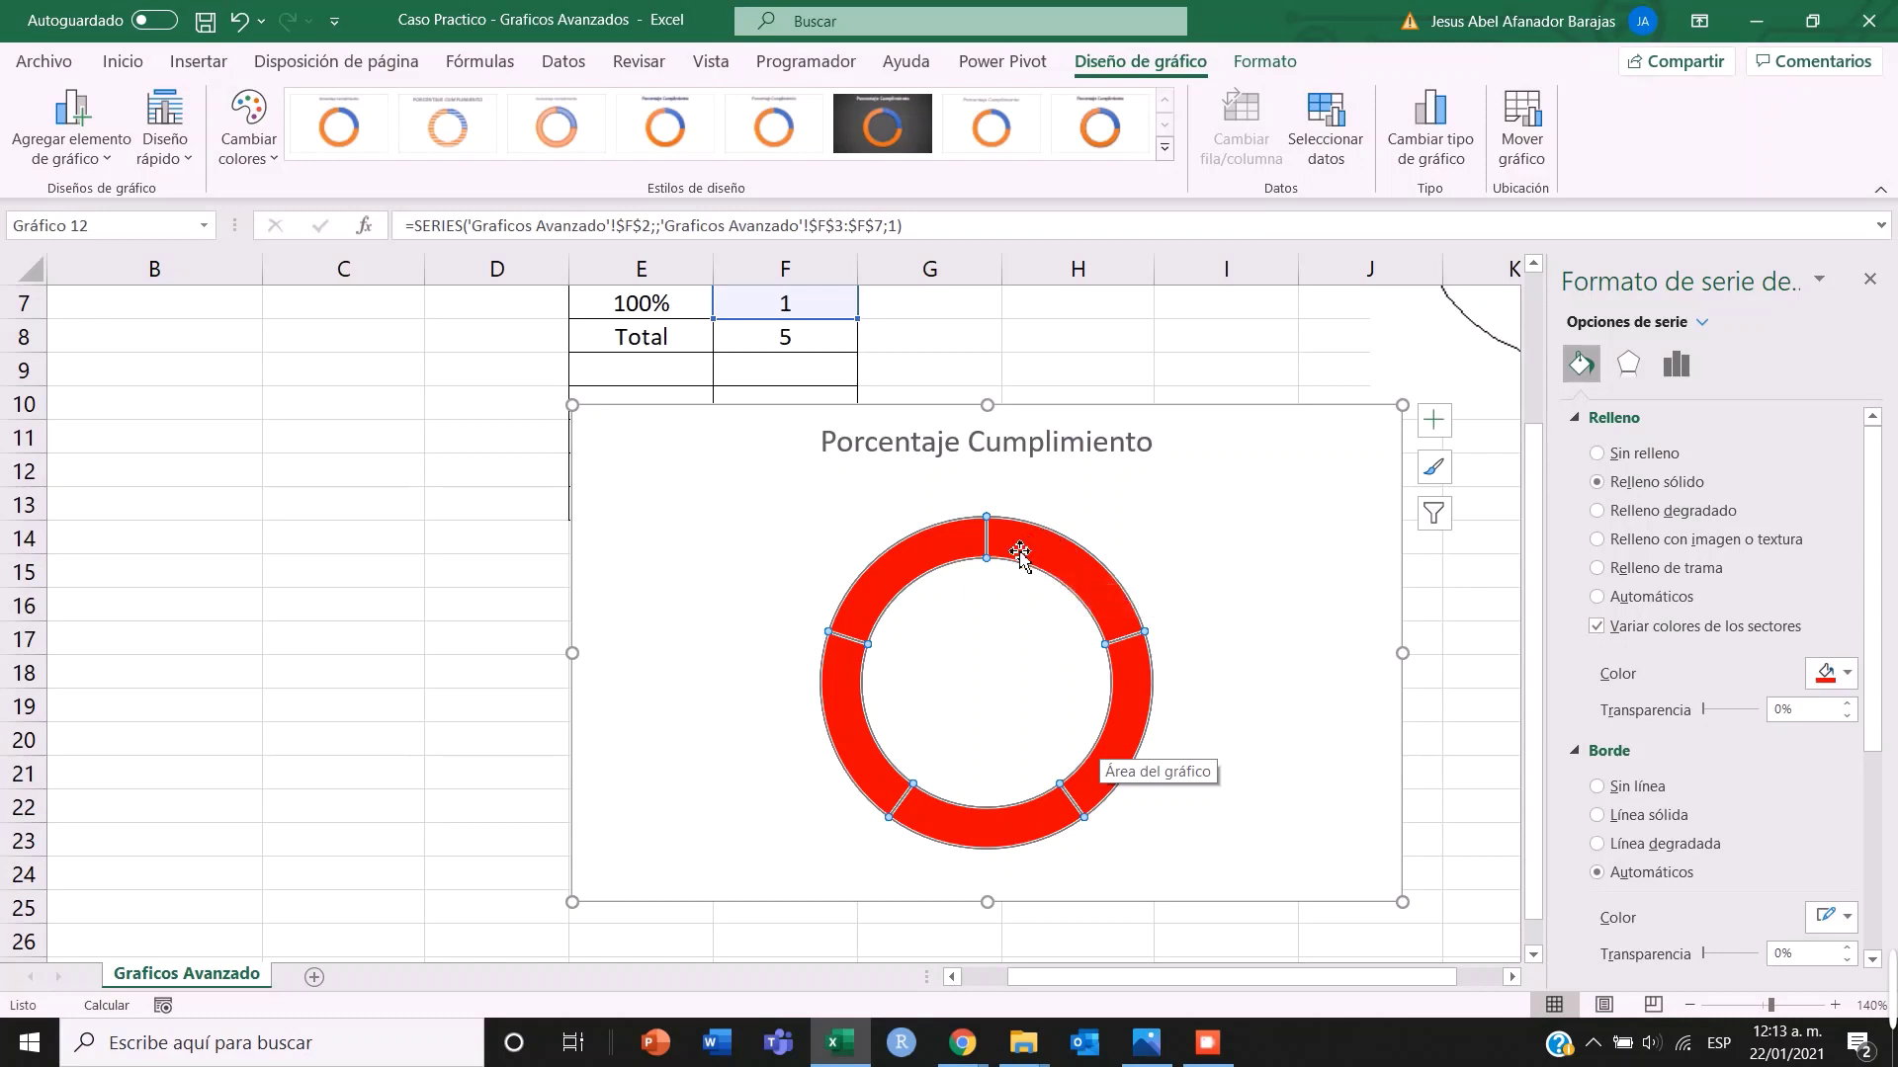
{"action": "right_click", "coordinate": [1048, 571]}
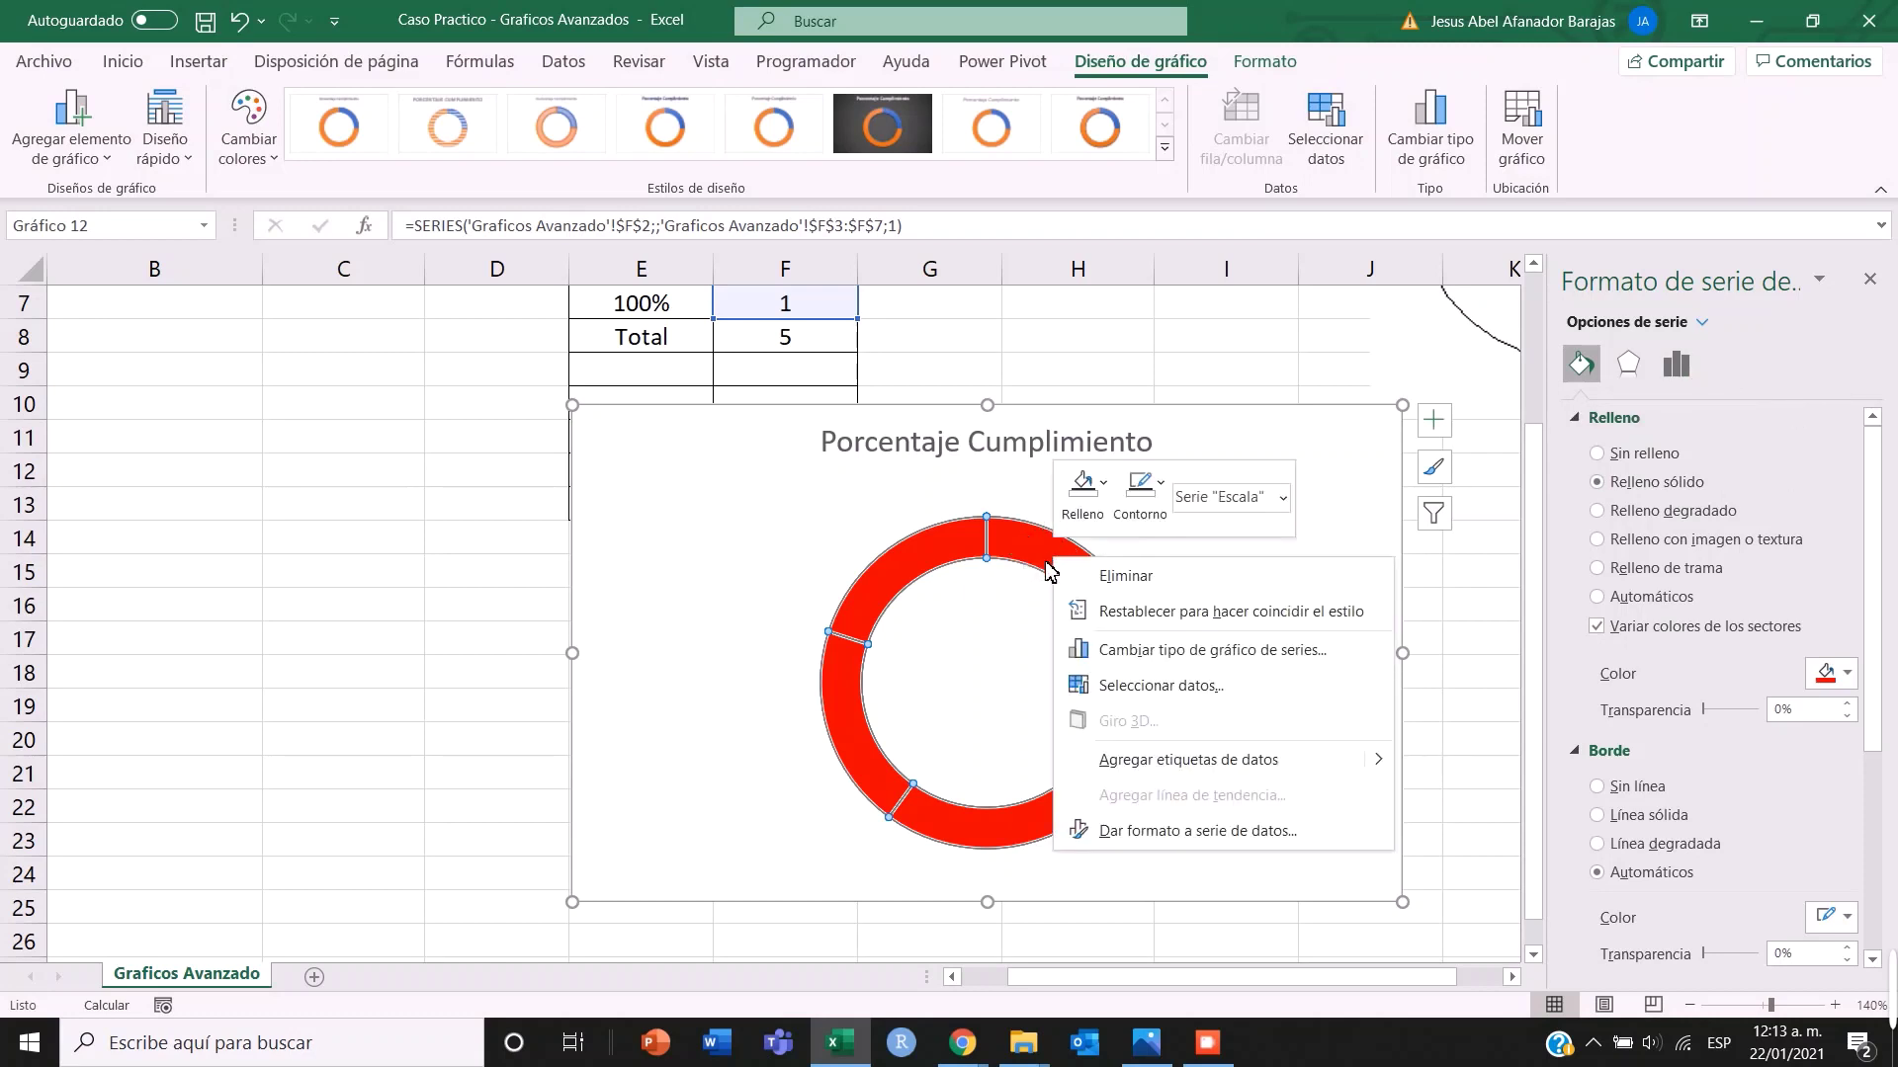
{"action": "left_click", "coordinate": [1112, 836]}
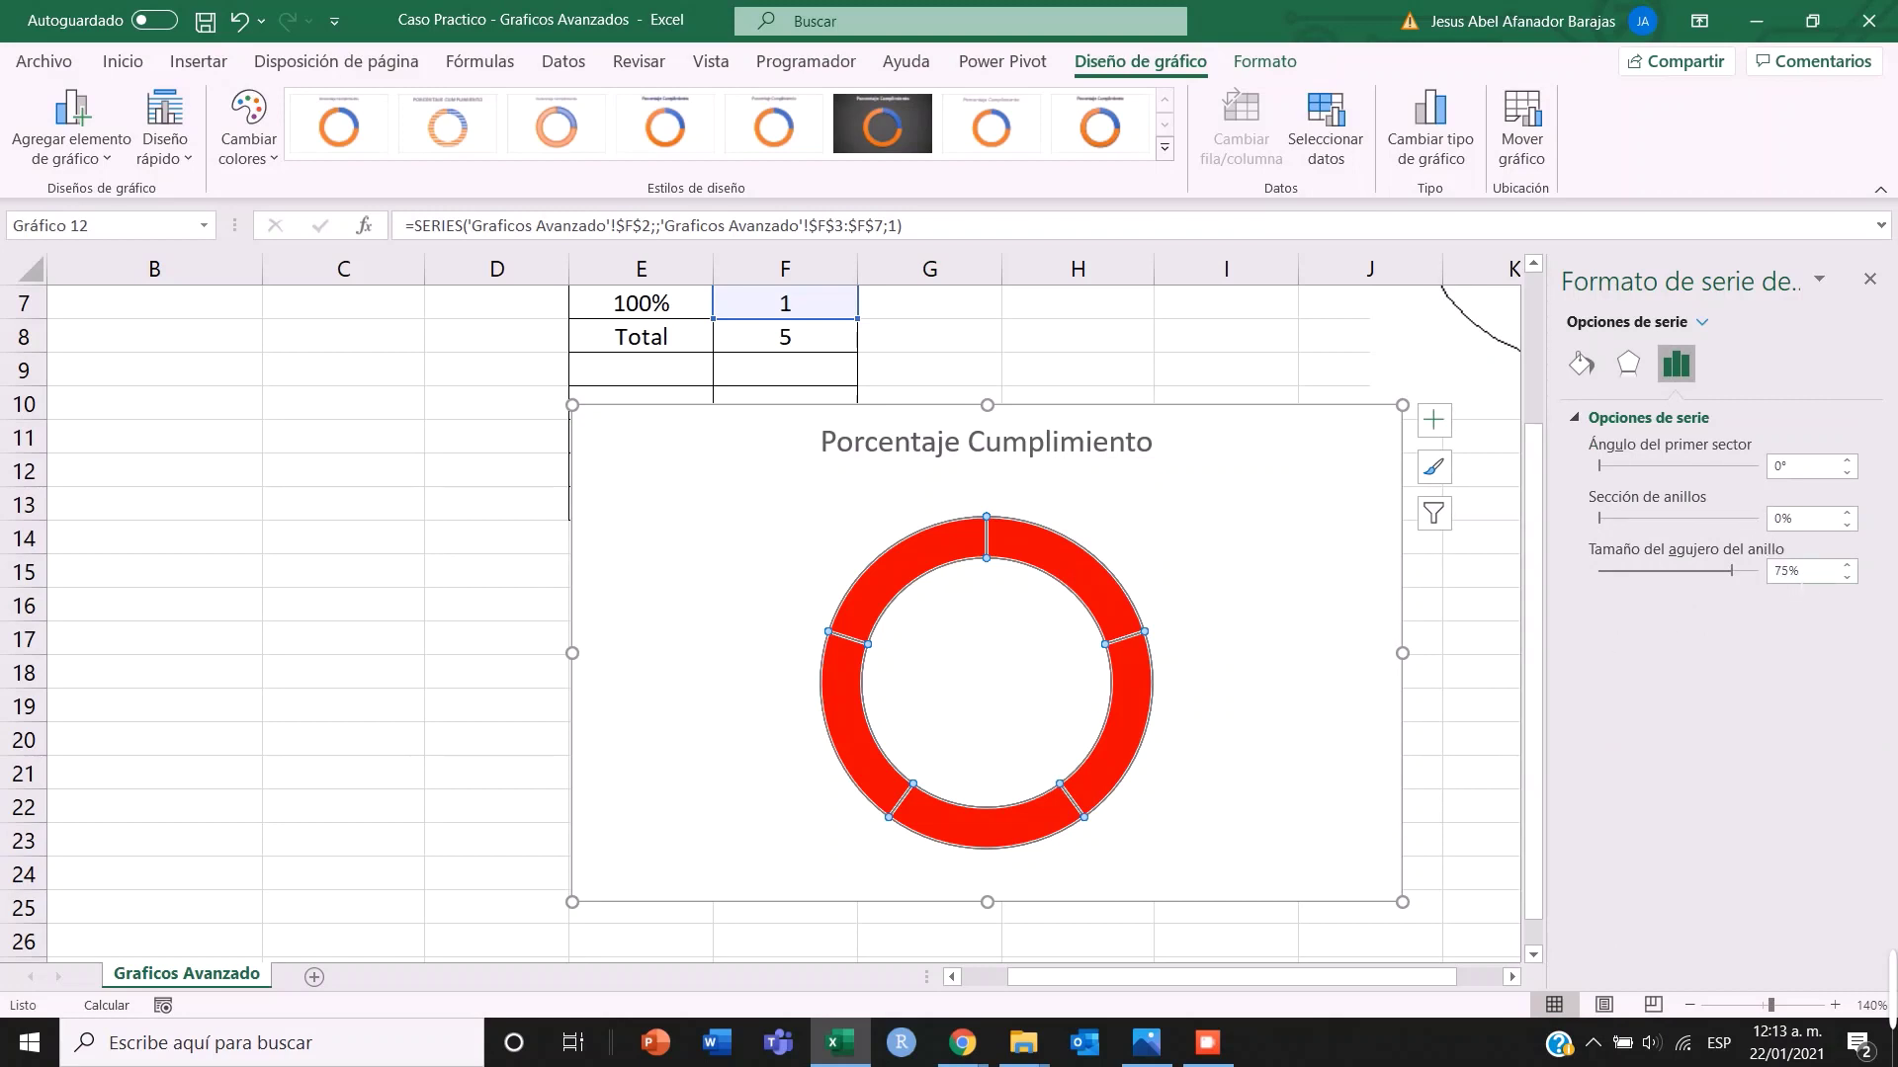
{"action": "double_click", "coordinate": [1779, 571]}
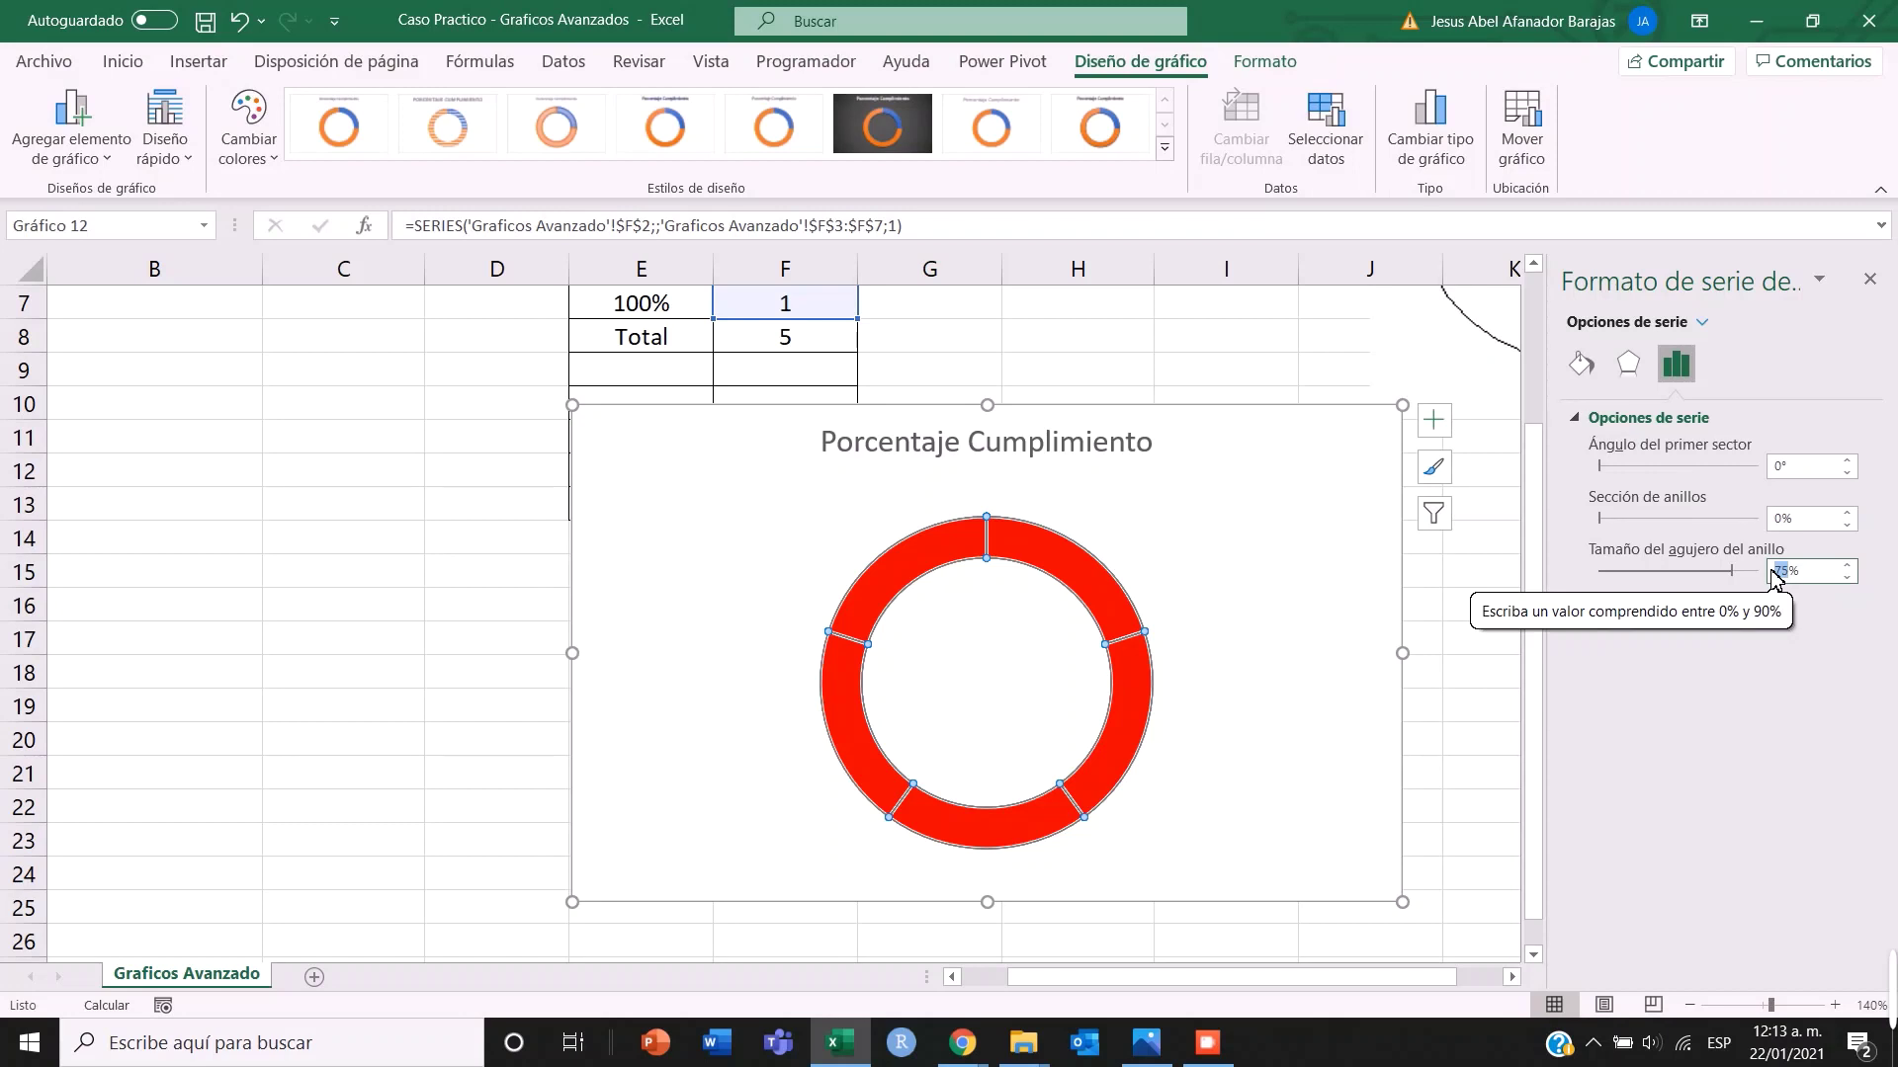
{"action": "type", "text": "50"}
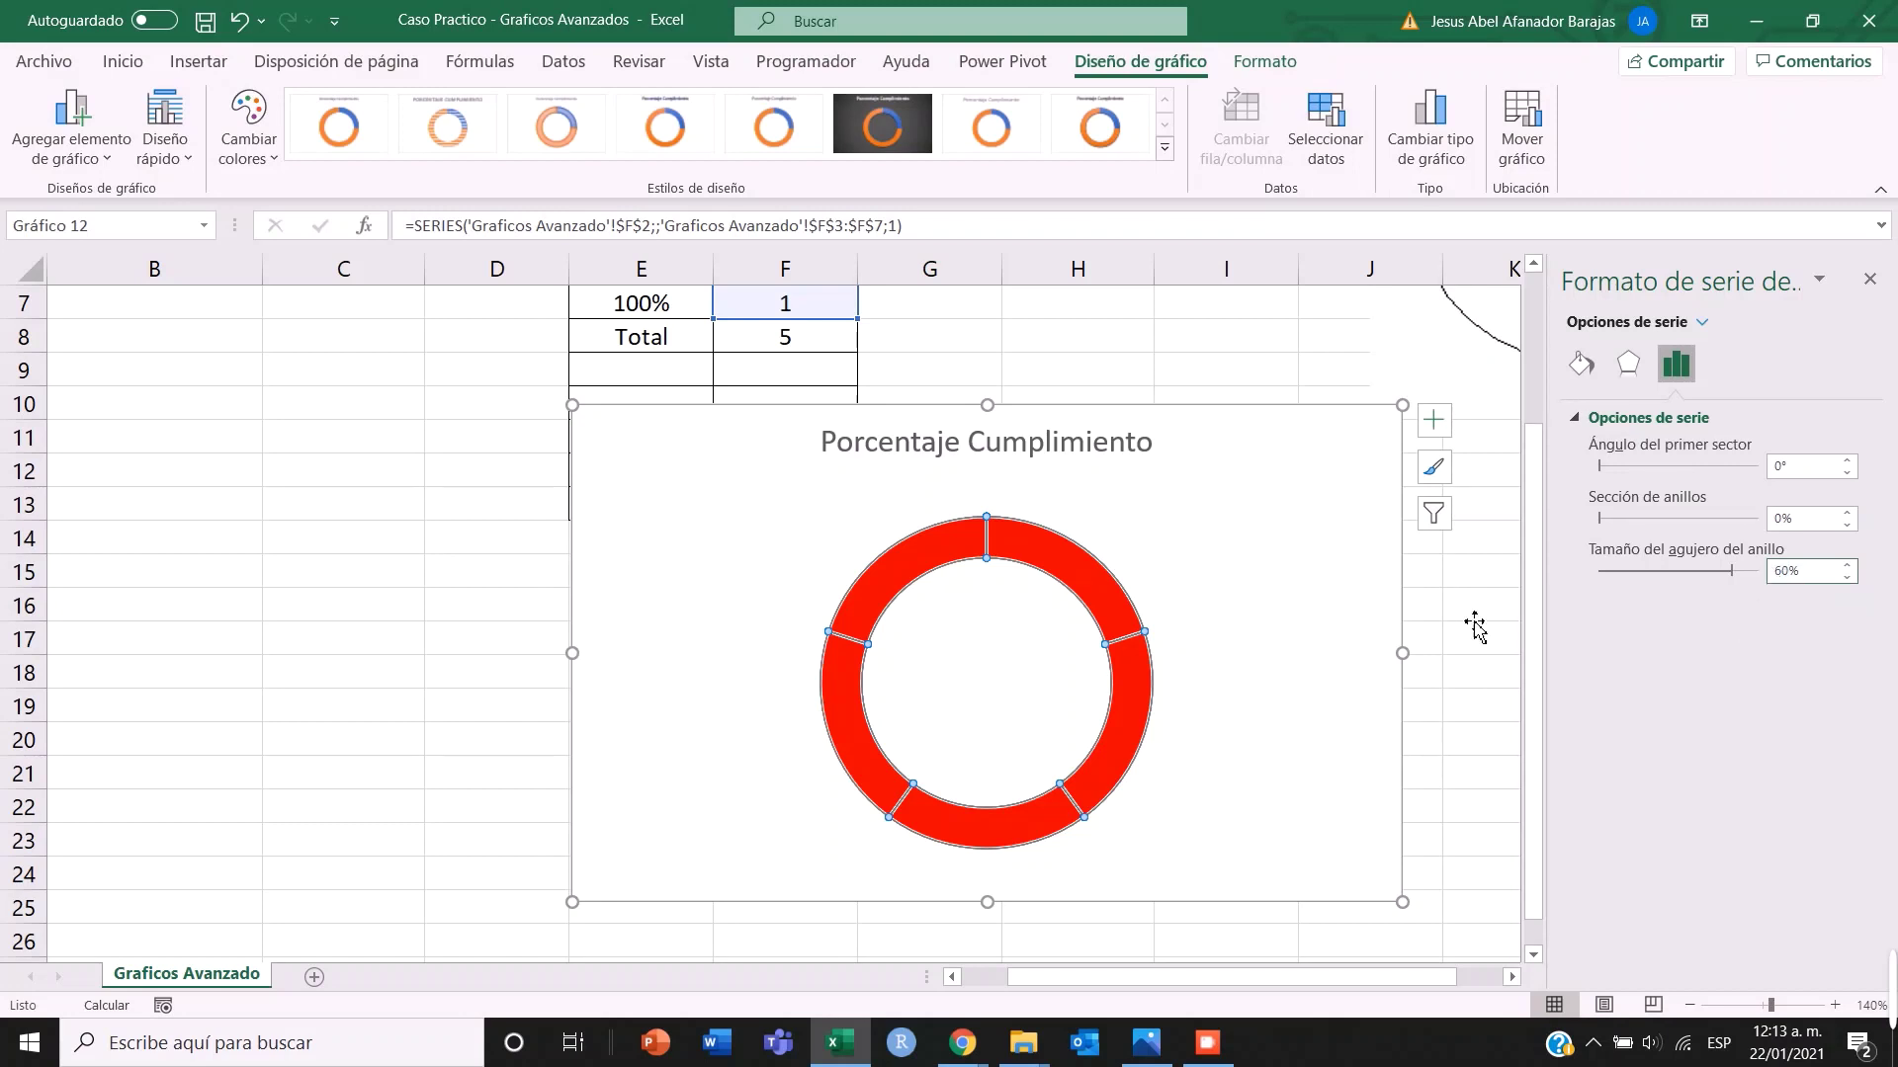
{"action": "left_click", "coordinate": [1369, 615]}
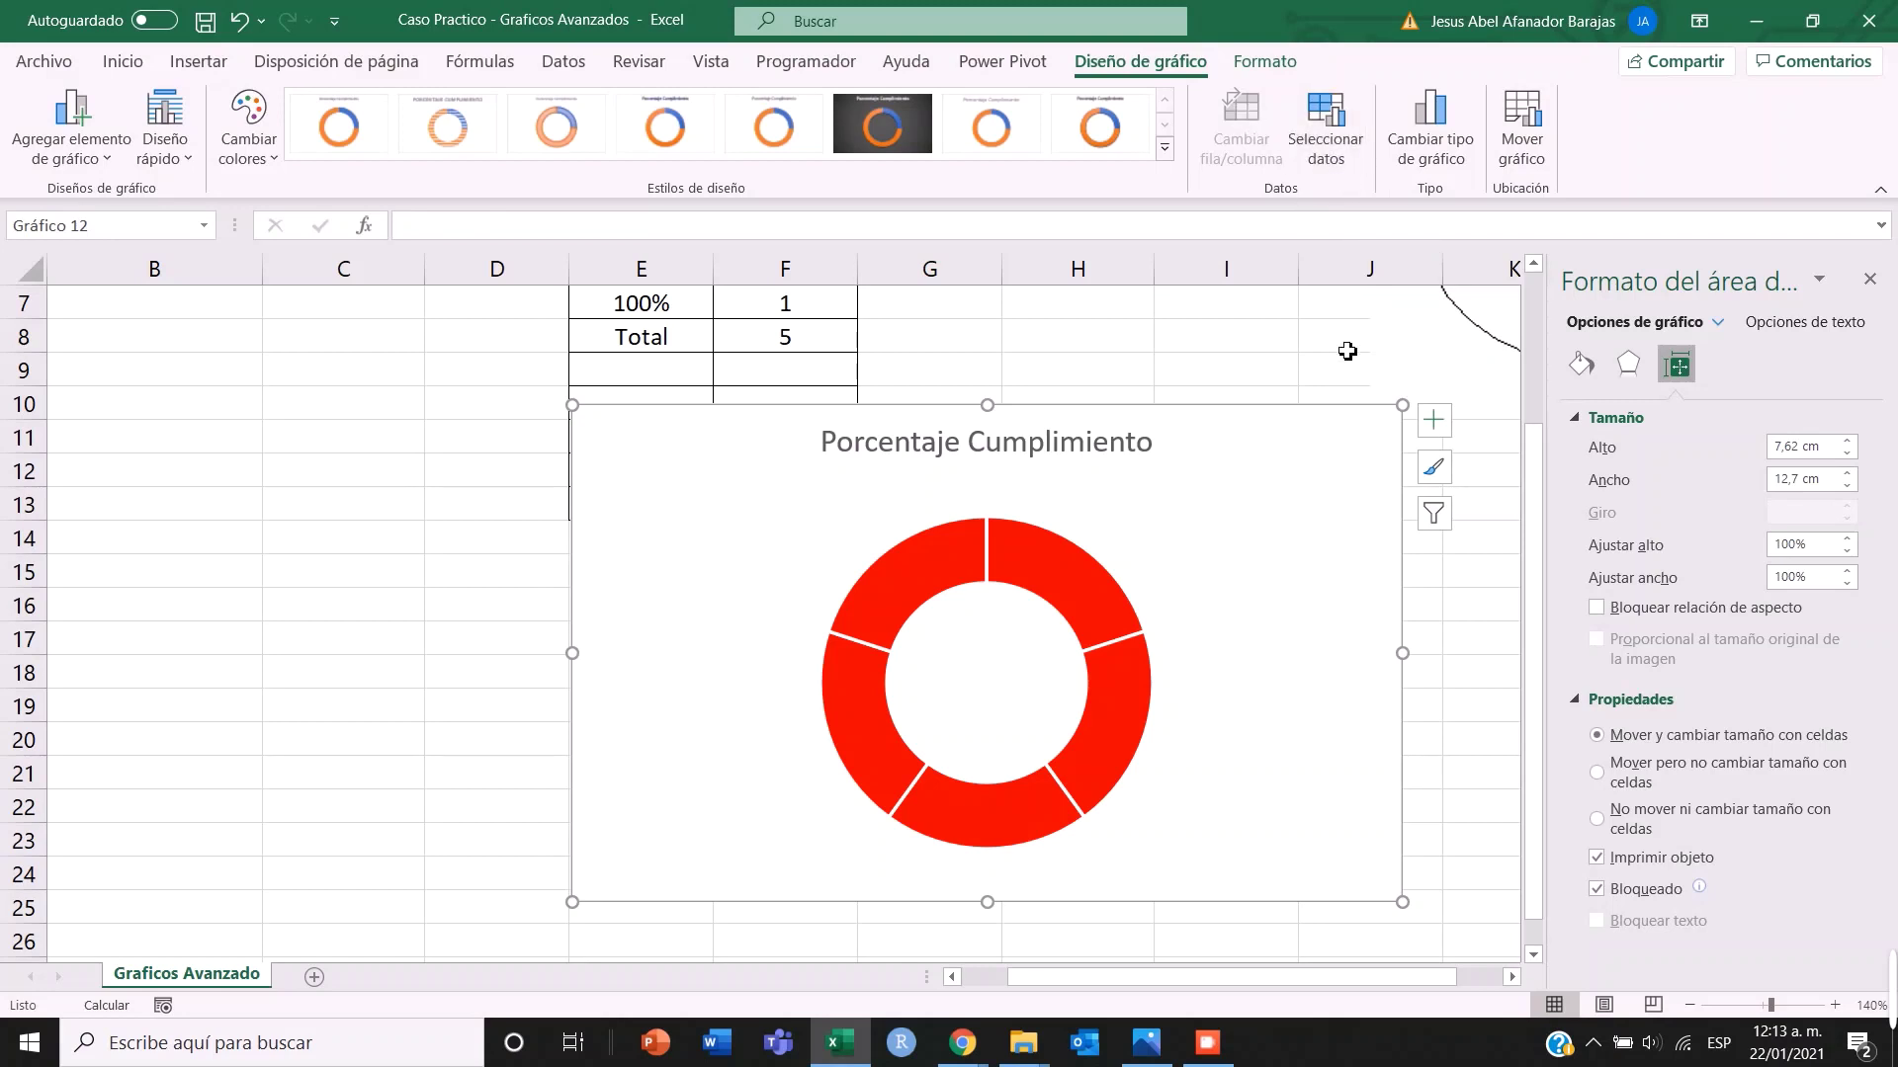
- Re-enable the Porcentaje Cumplimiento Meta series through the chart's data source
{"action": "left_click", "coordinate": [1337, 143]}
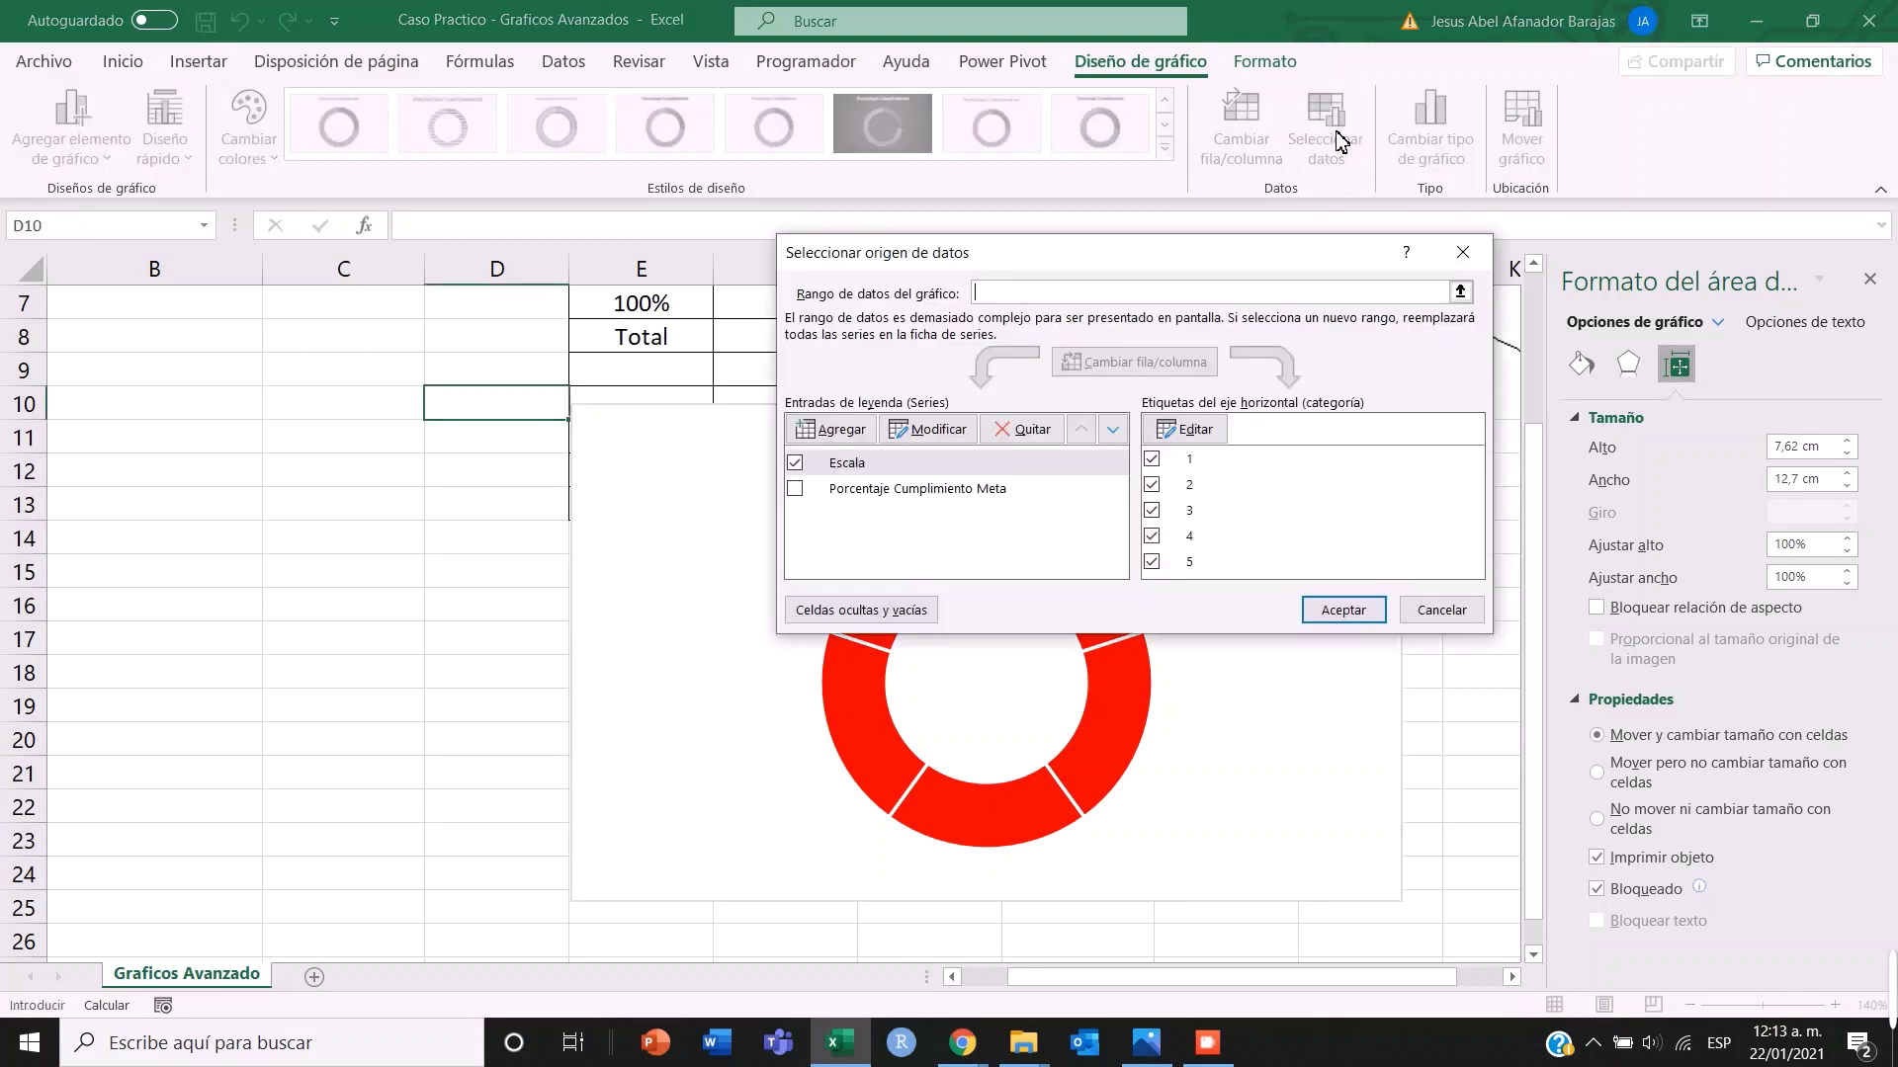
{"action": "left_click", "coordinate": [797, 492]}
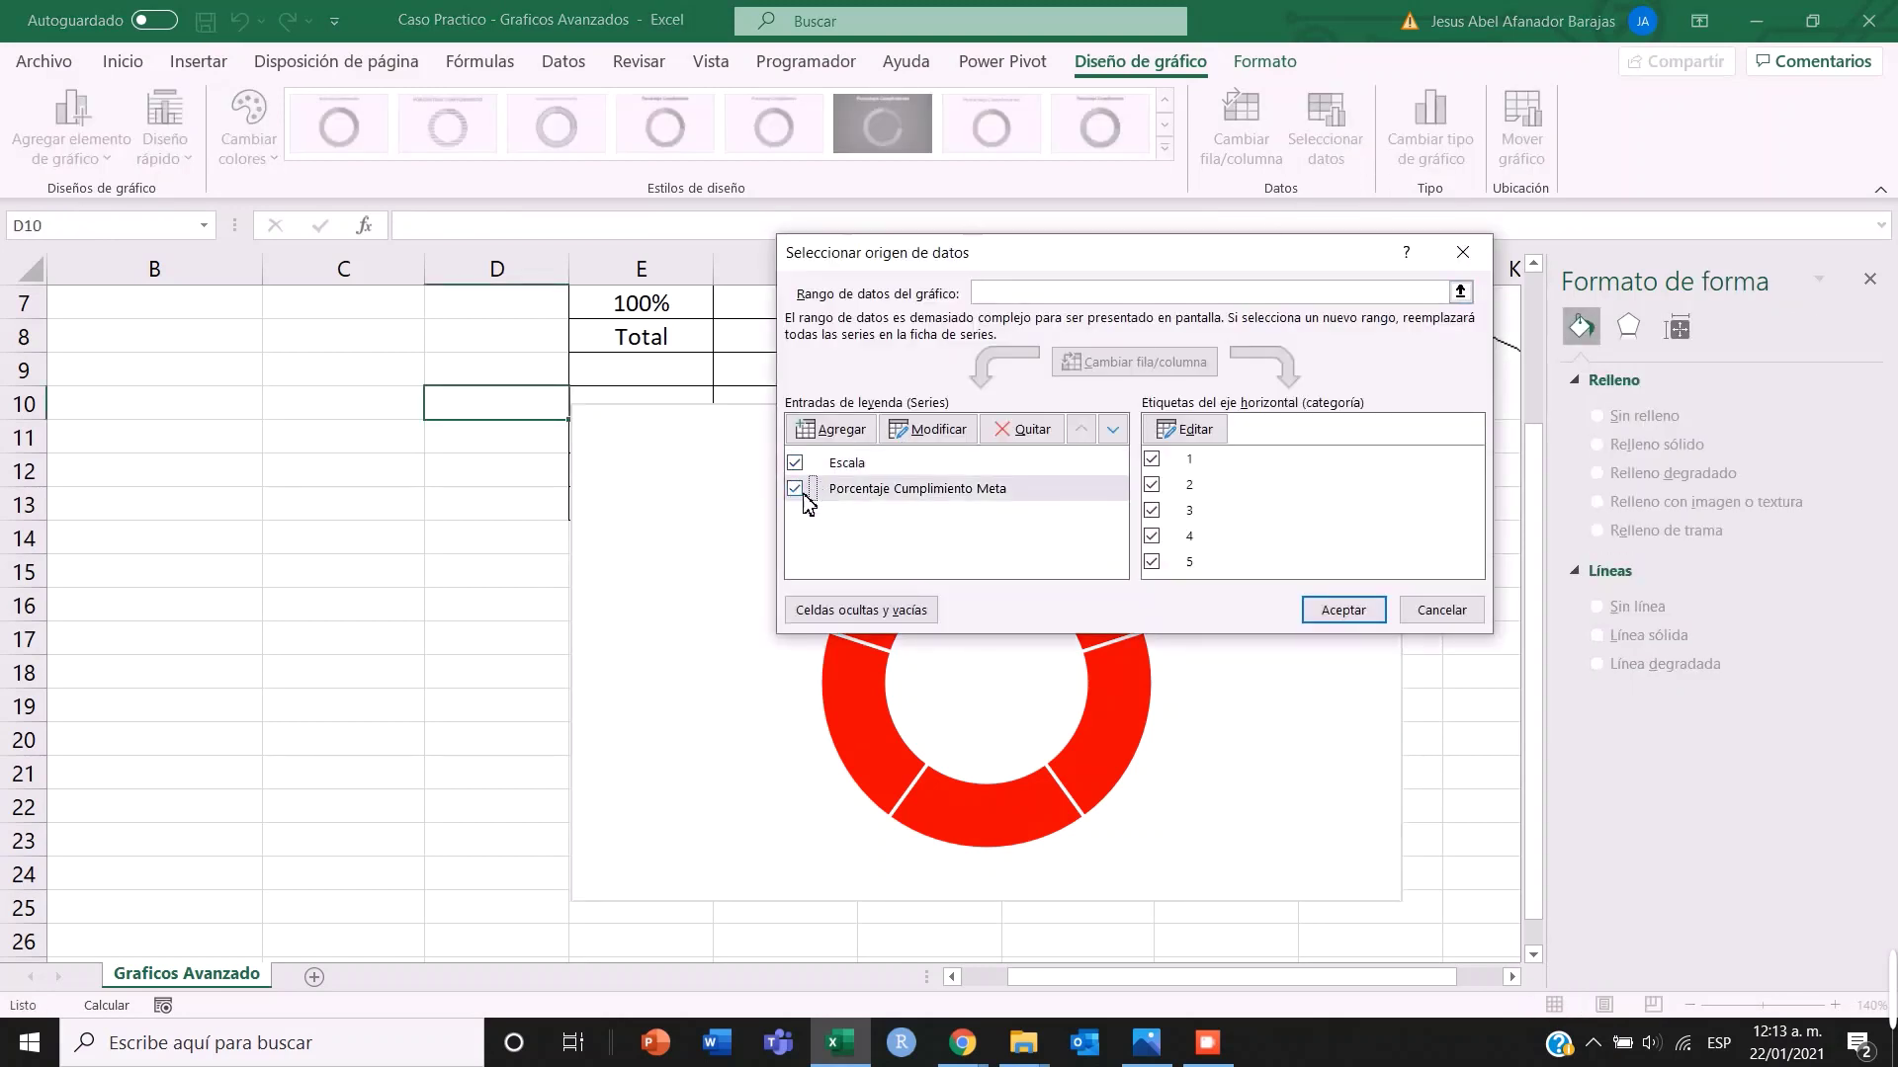
{"action": "left_click", "coordinate": [1345, 607]}
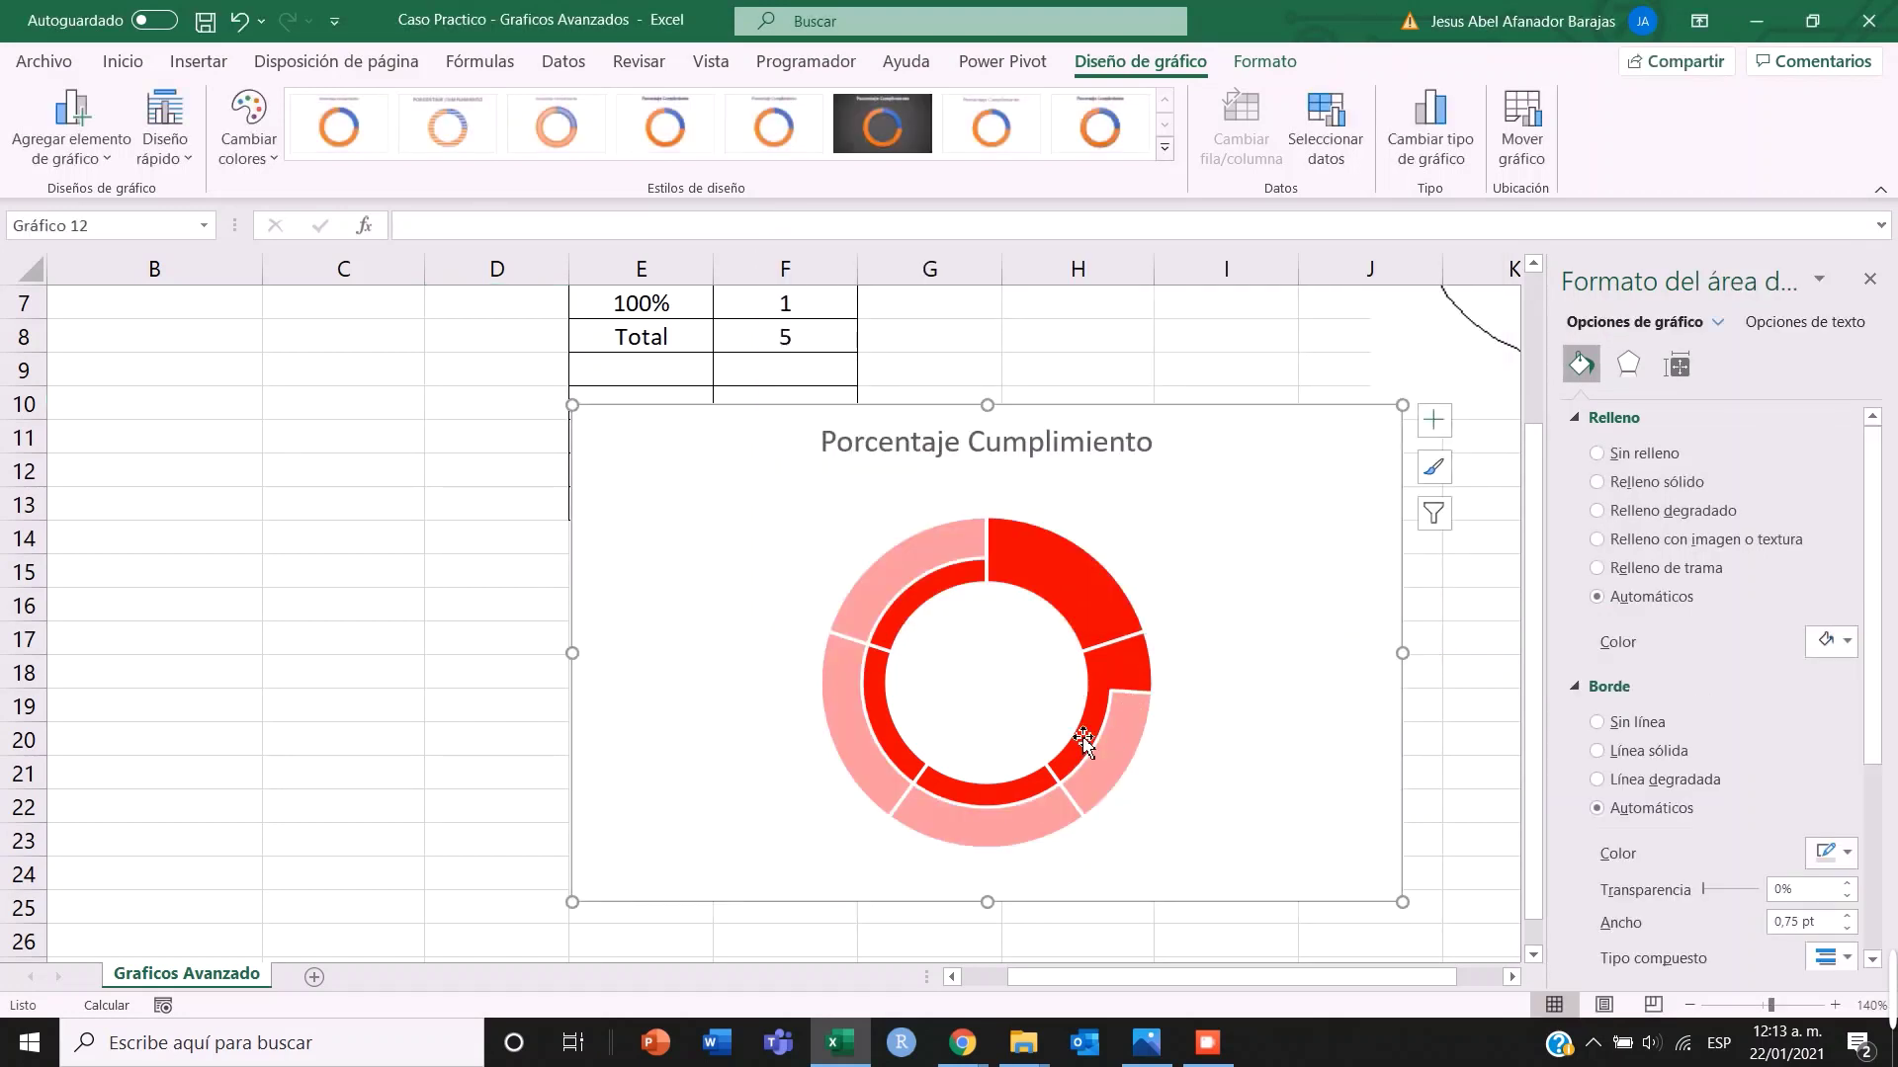
- Reduce the Porcentaje Cumplimiento Meta series' doughnut hole size to match the Escala ring, and deselect the chart
{"action": "left_click", "coordinate": [1128, 778]}
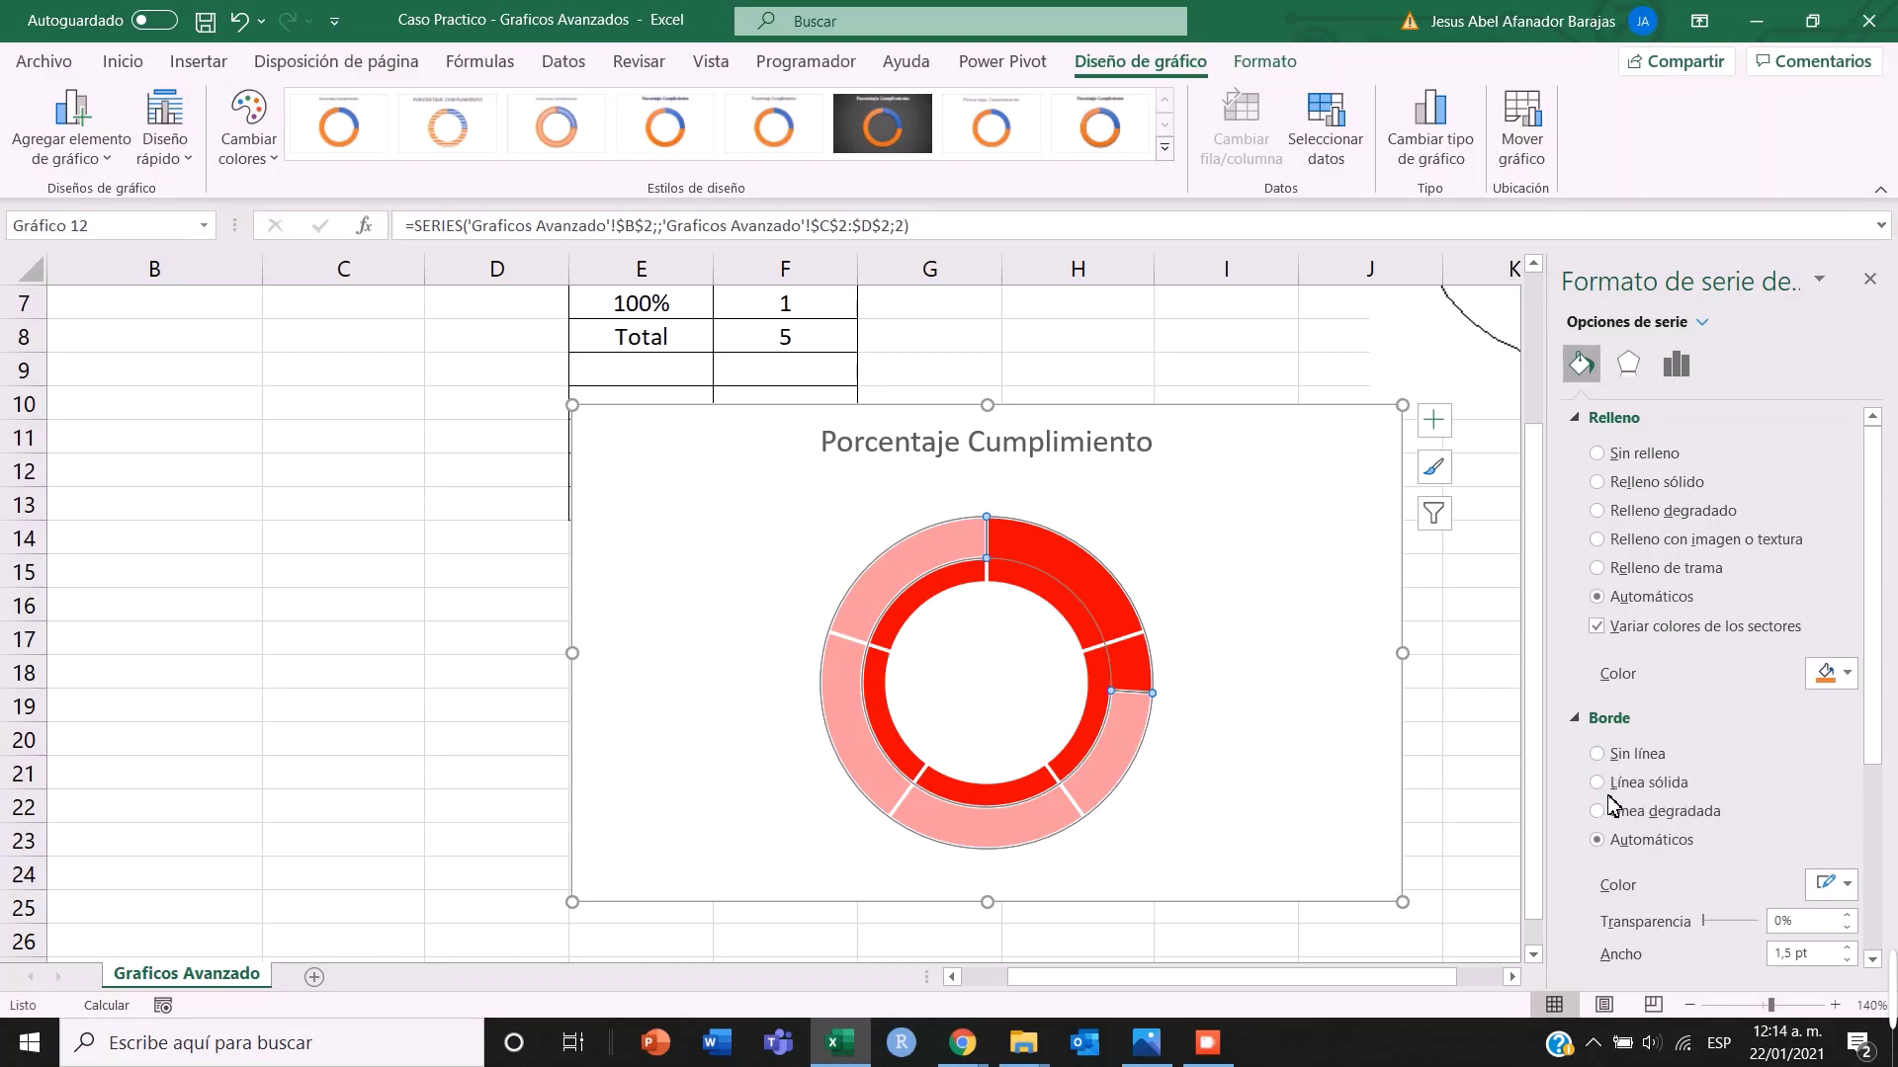
{"action": "scroll", "coordinate": [1705, 731], "scroll_direction": "down", "scroll_amount": 2}
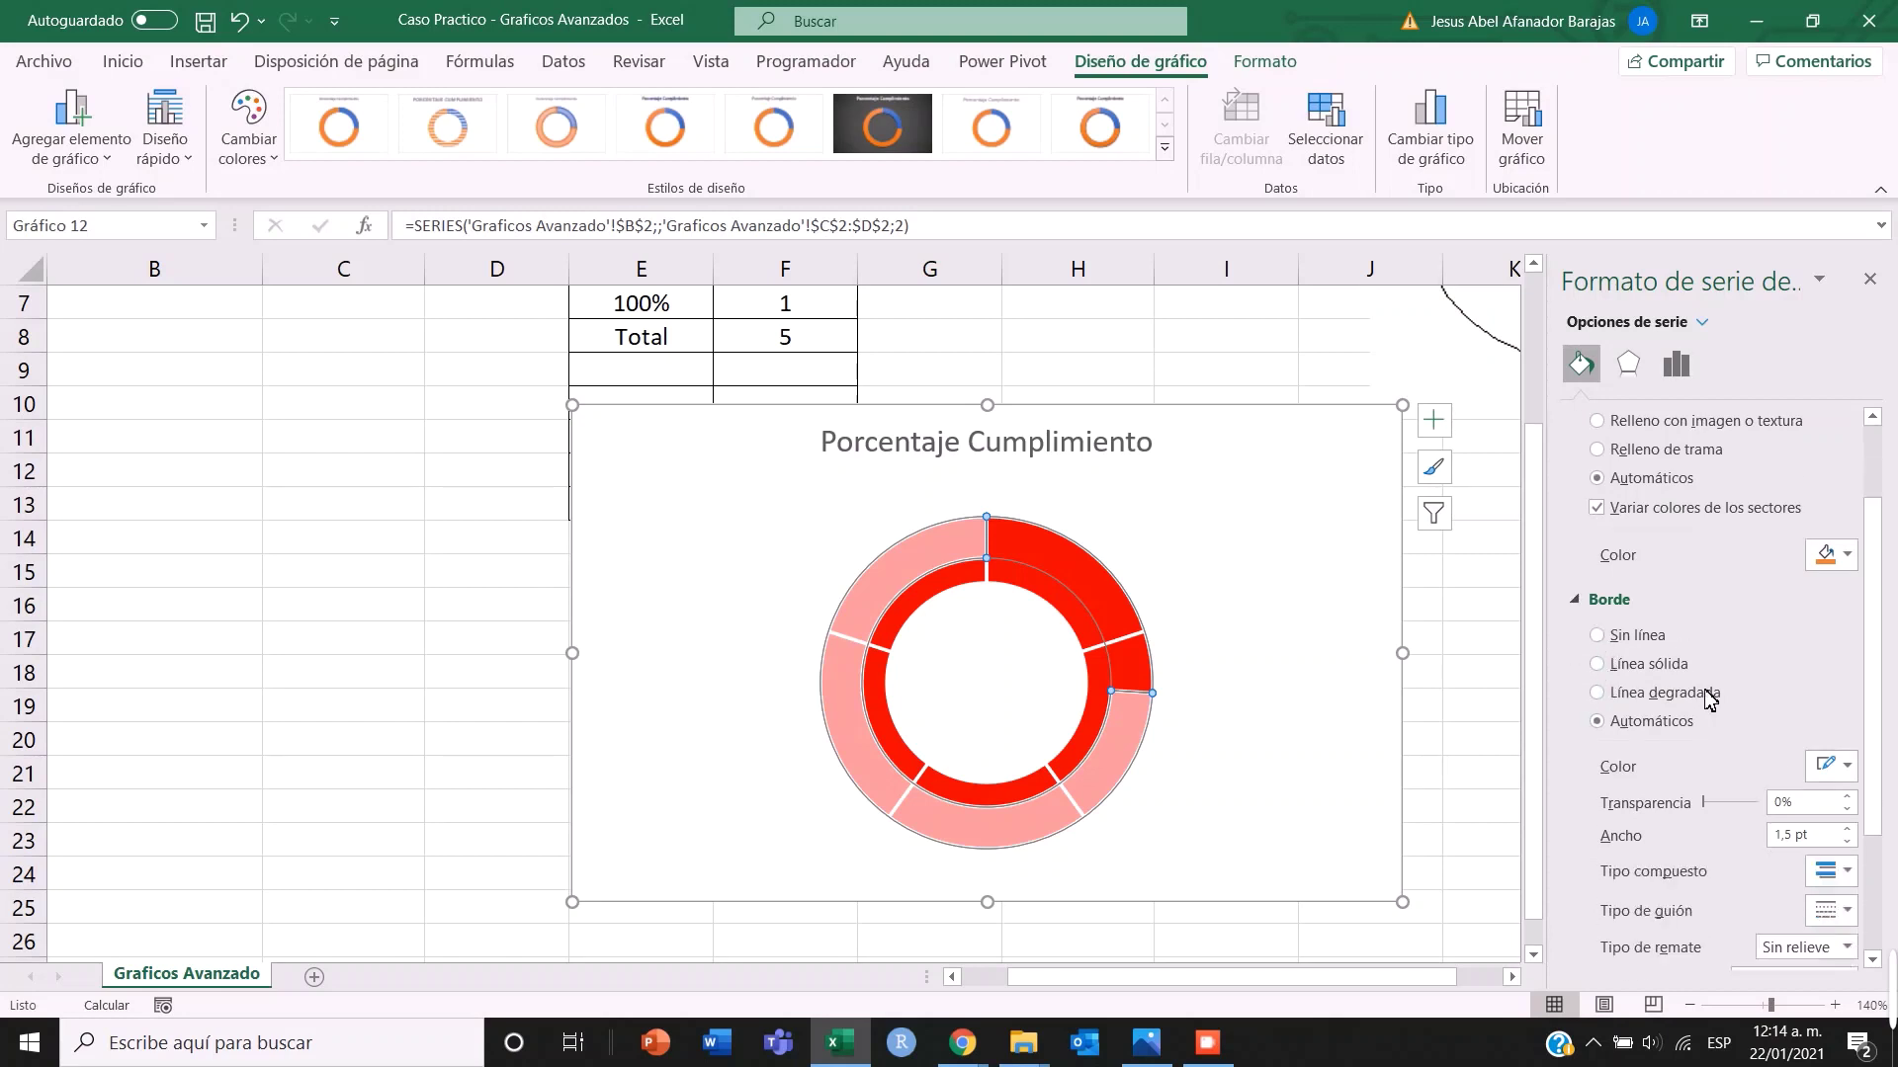
{"action": "scroll", "coordinate": [1641, 652], "scroll_direction": "up", "scroll_amount": 2}
{"action": "left_click", "coordinate": [1673, 366]}
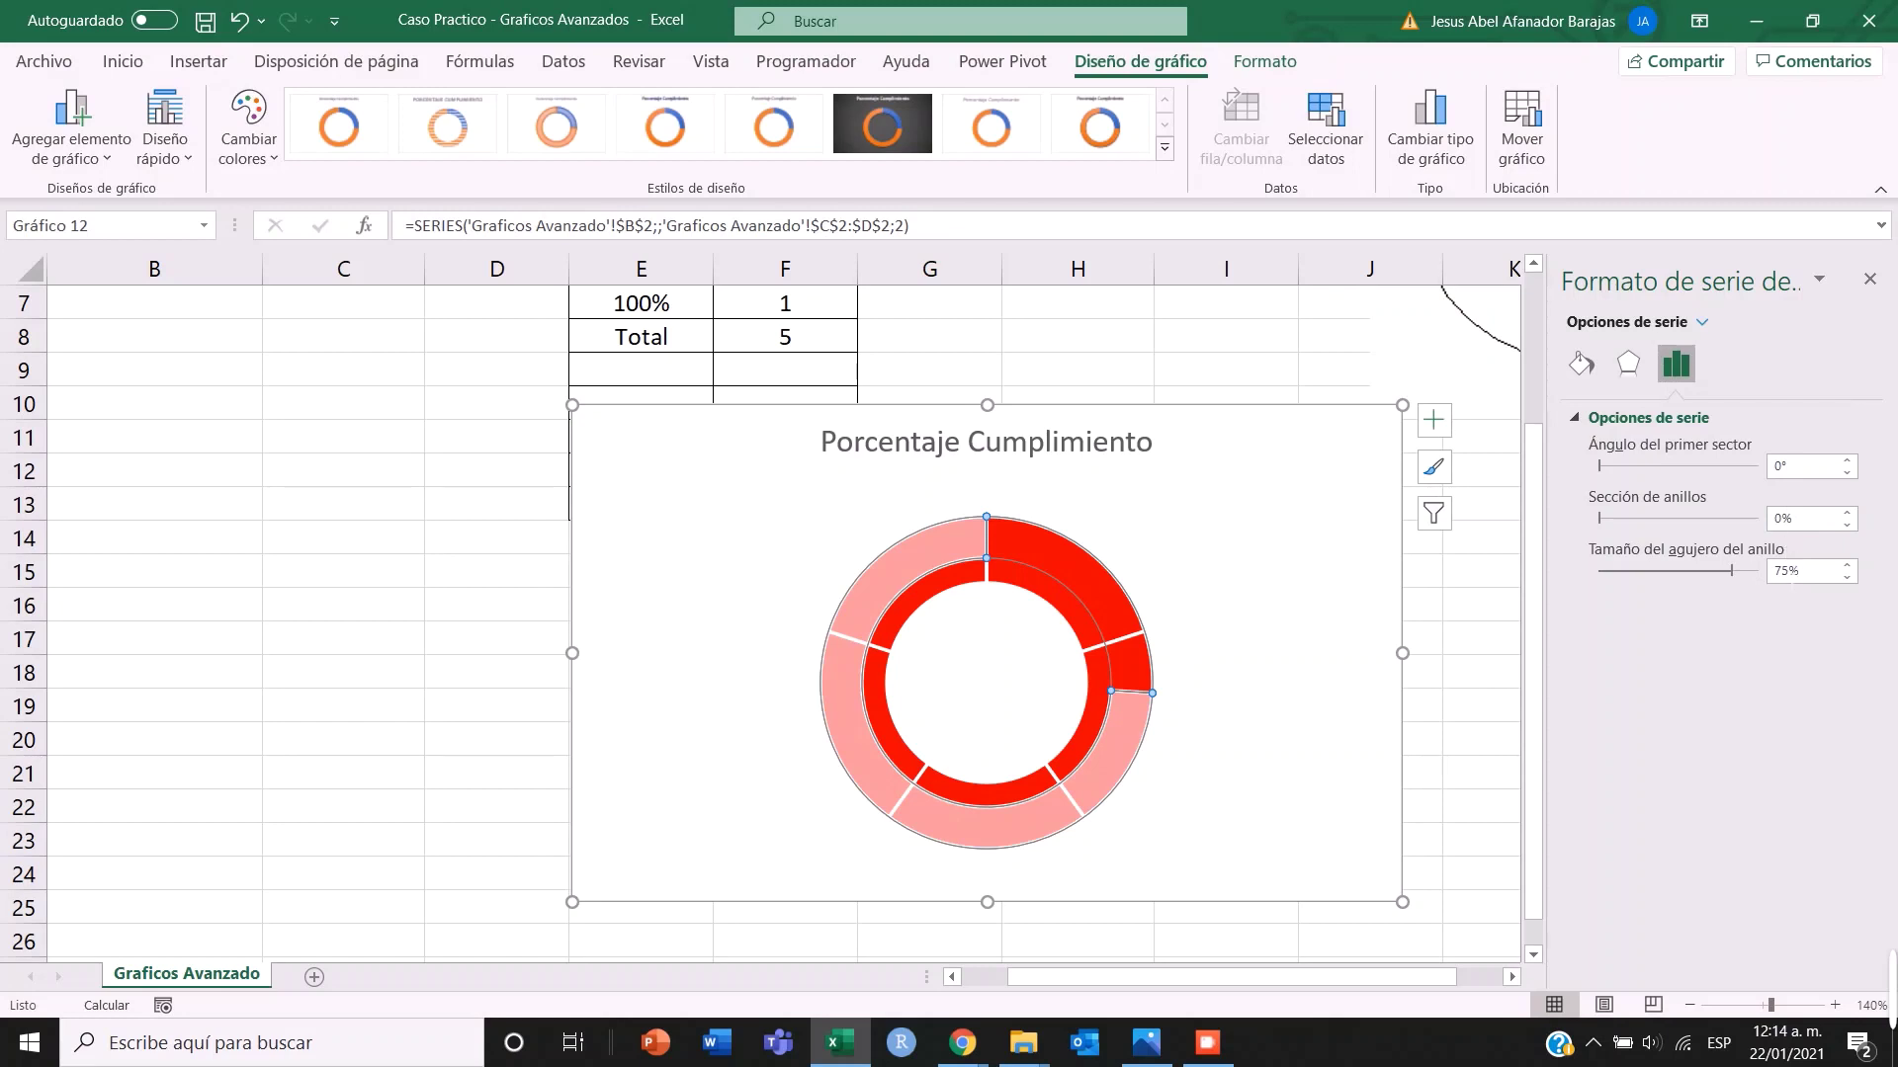
{"action": "double_click", "coordinate": [1775, 572]}
{"action": "left_click", "coordinate": [1512, 684]}
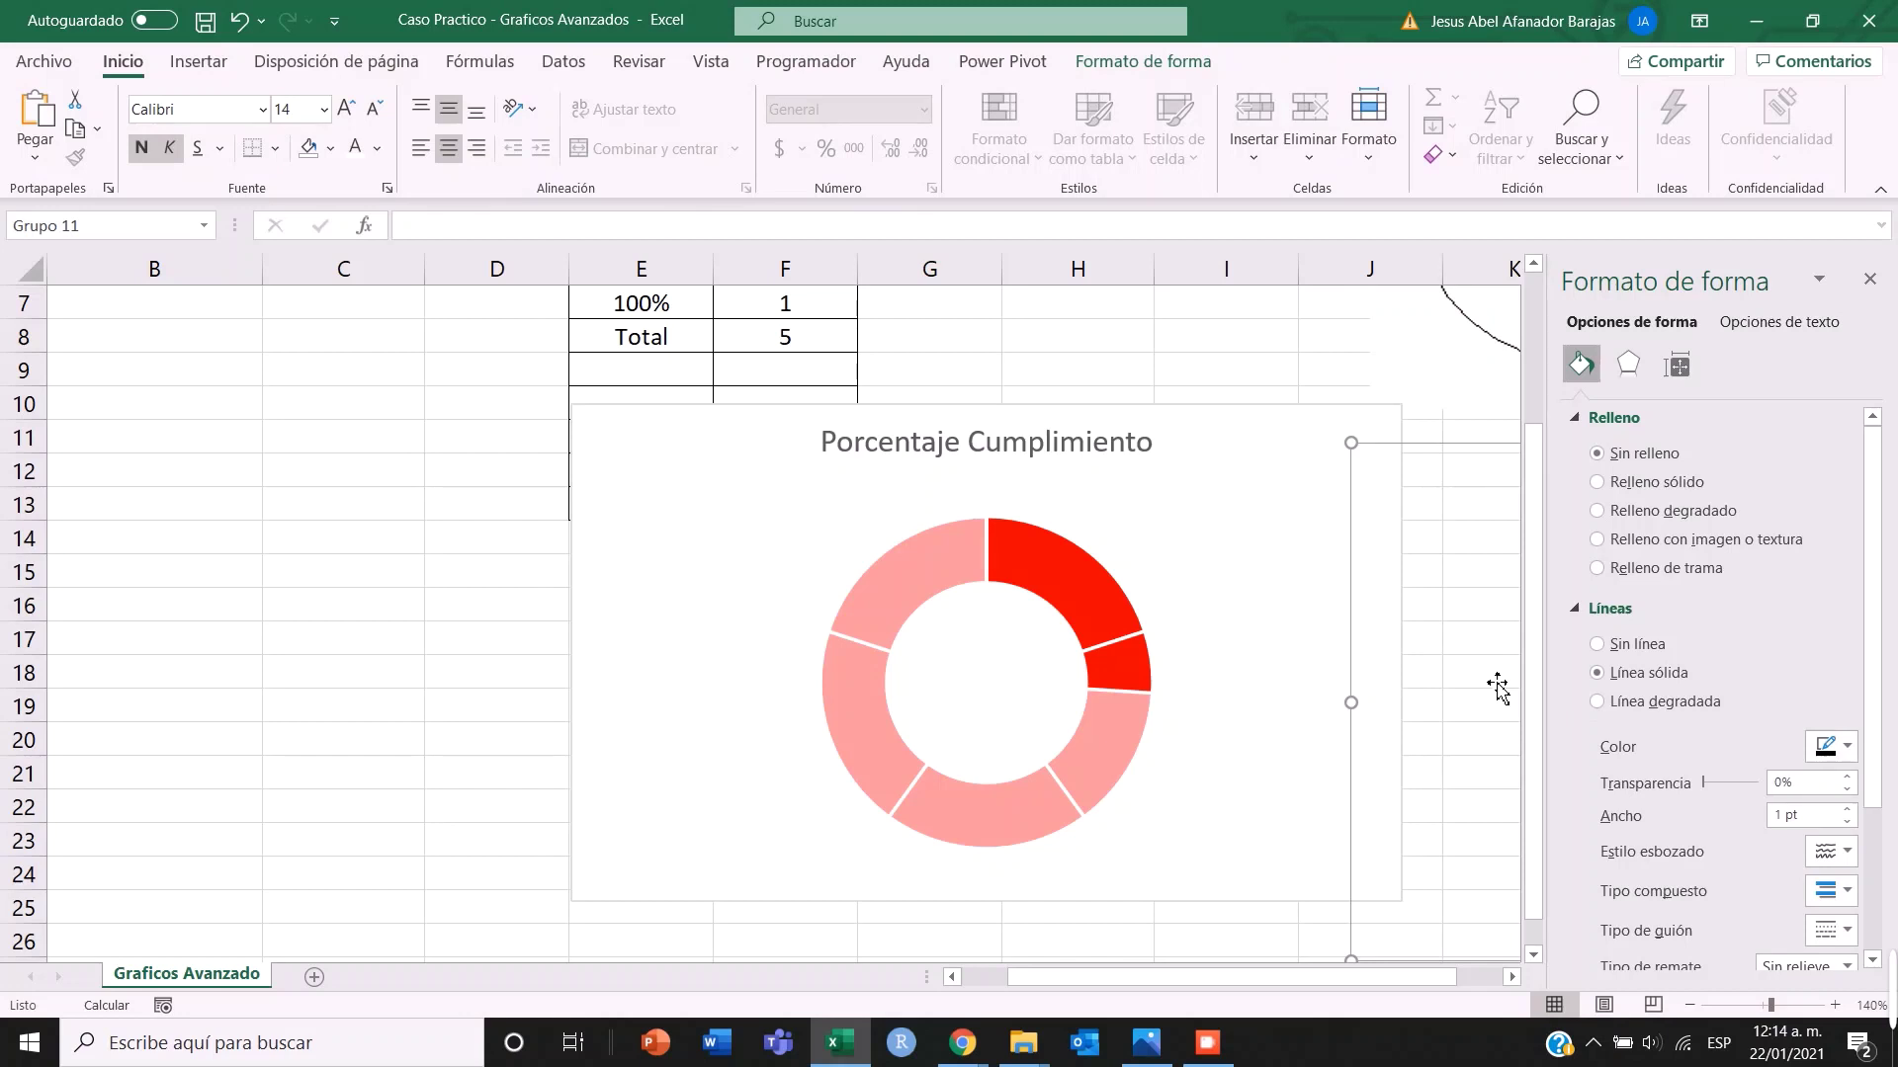
{"action": "left_click", "coordinate": [450, 506]}
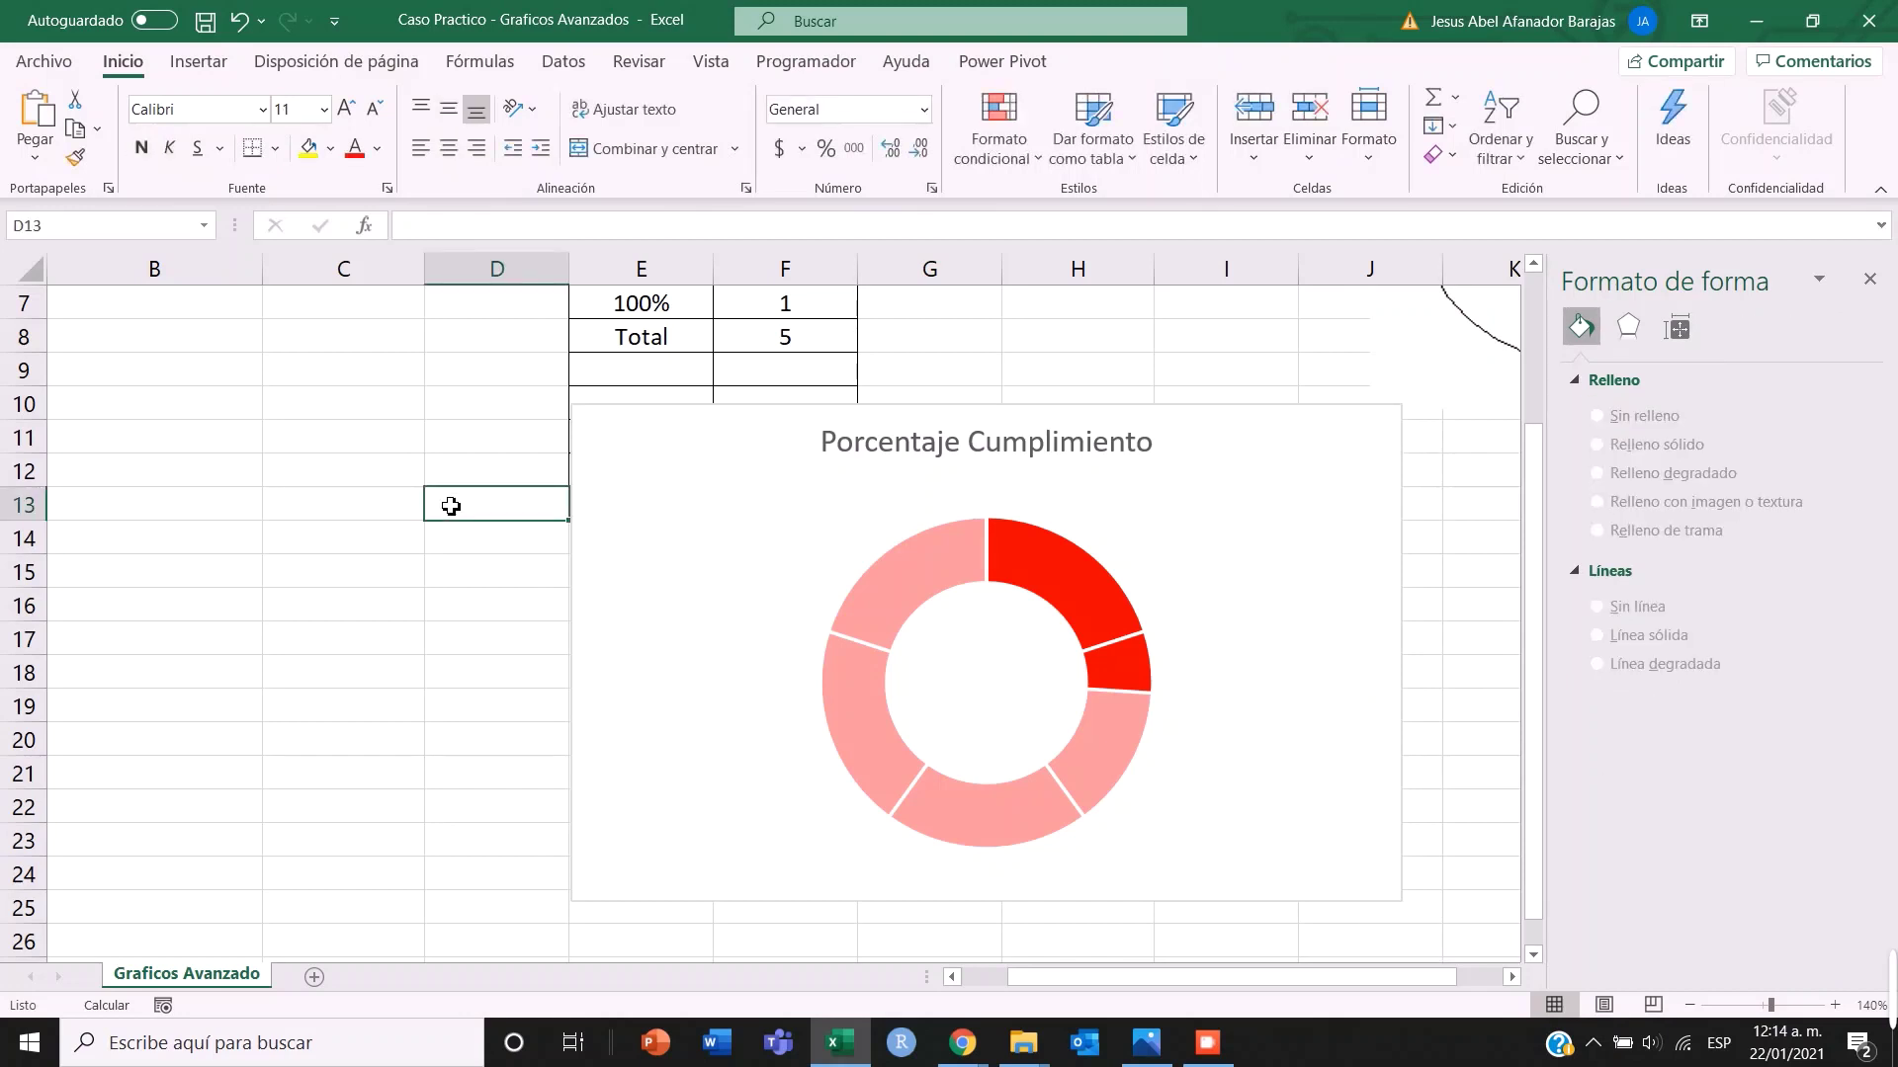
{"action": "left_click", "coordinate": [396, 482]}
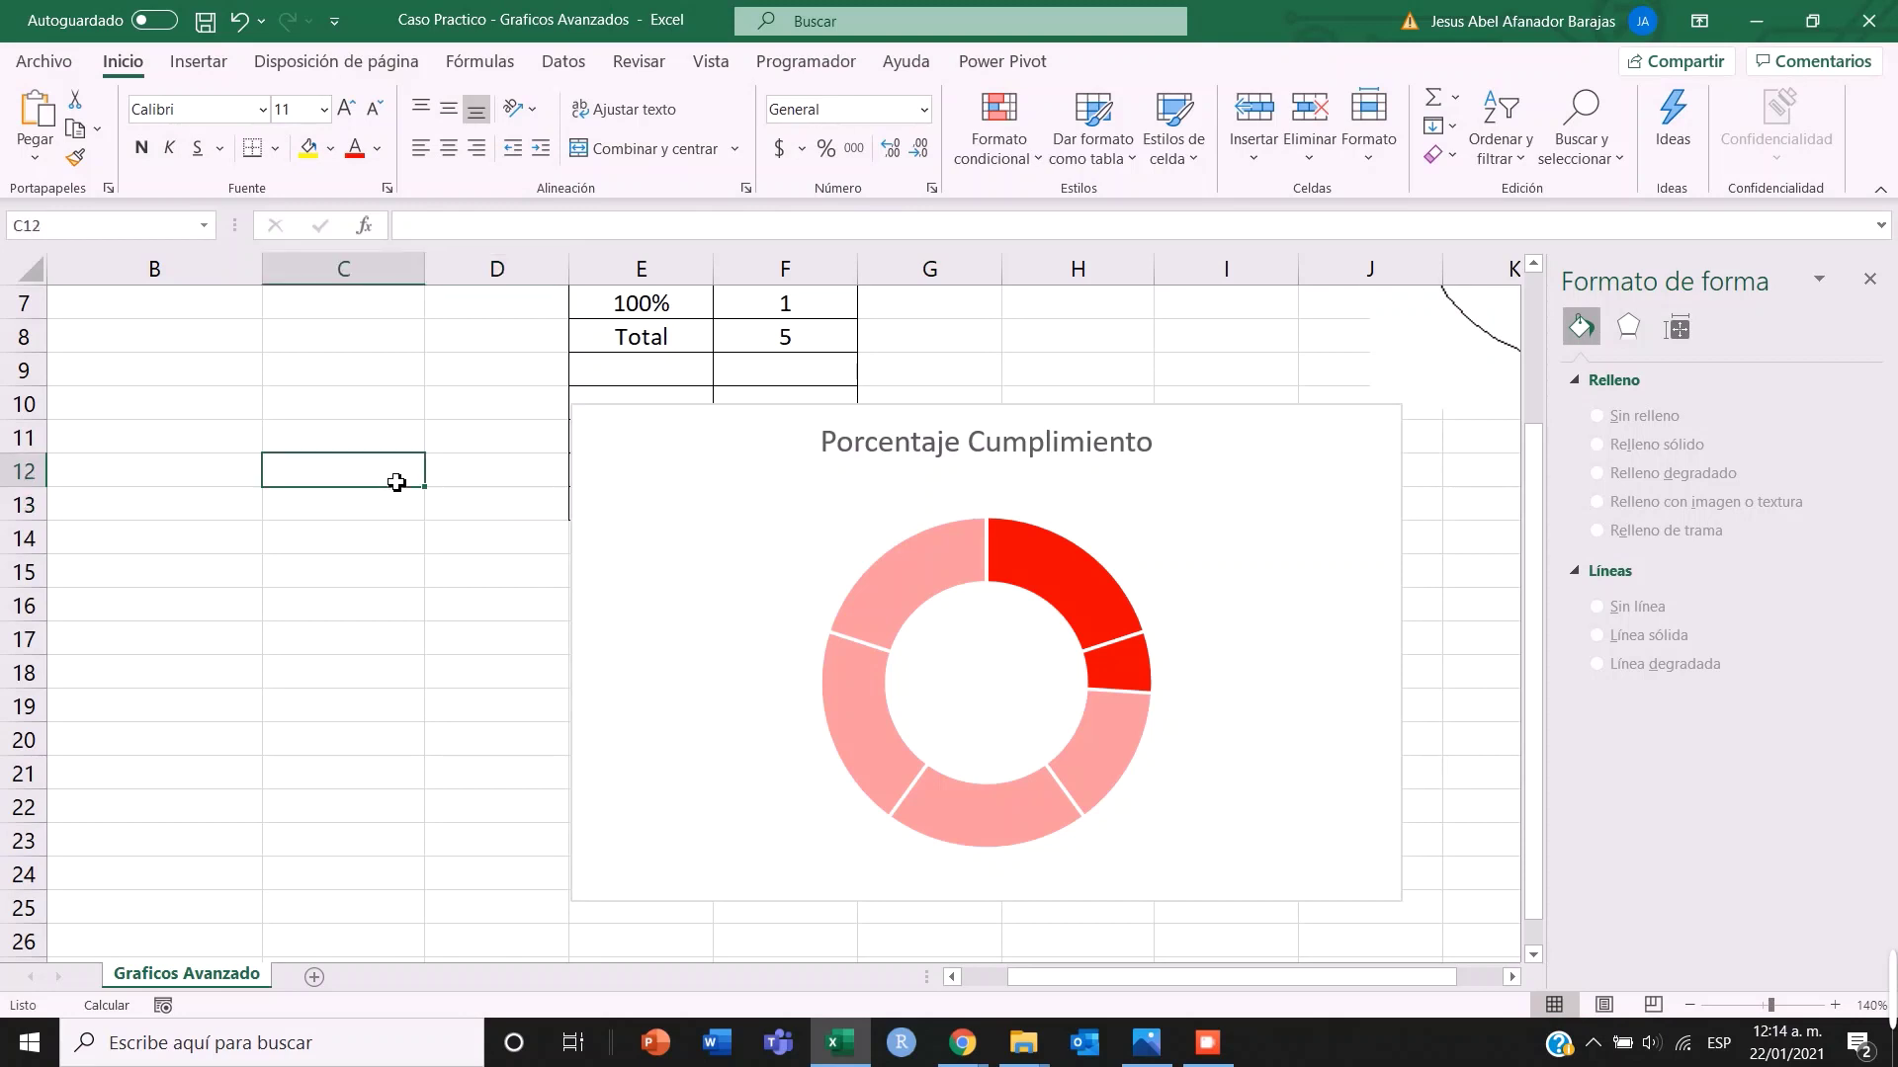
- Move the doughnut chart a short distance left on the worksheet, away from the neighbouring grouped gauge
{"action": "left_click", "coordinate": [1462, 526]}
{"action": "scroll", "coordinate": [968, 704], "scroll_direction": "up", "scroll_amount": 2}
{"action": "scroll", "coordinate": [1275, 732], "scroll_direction": "down", "scroll_amount": 2}
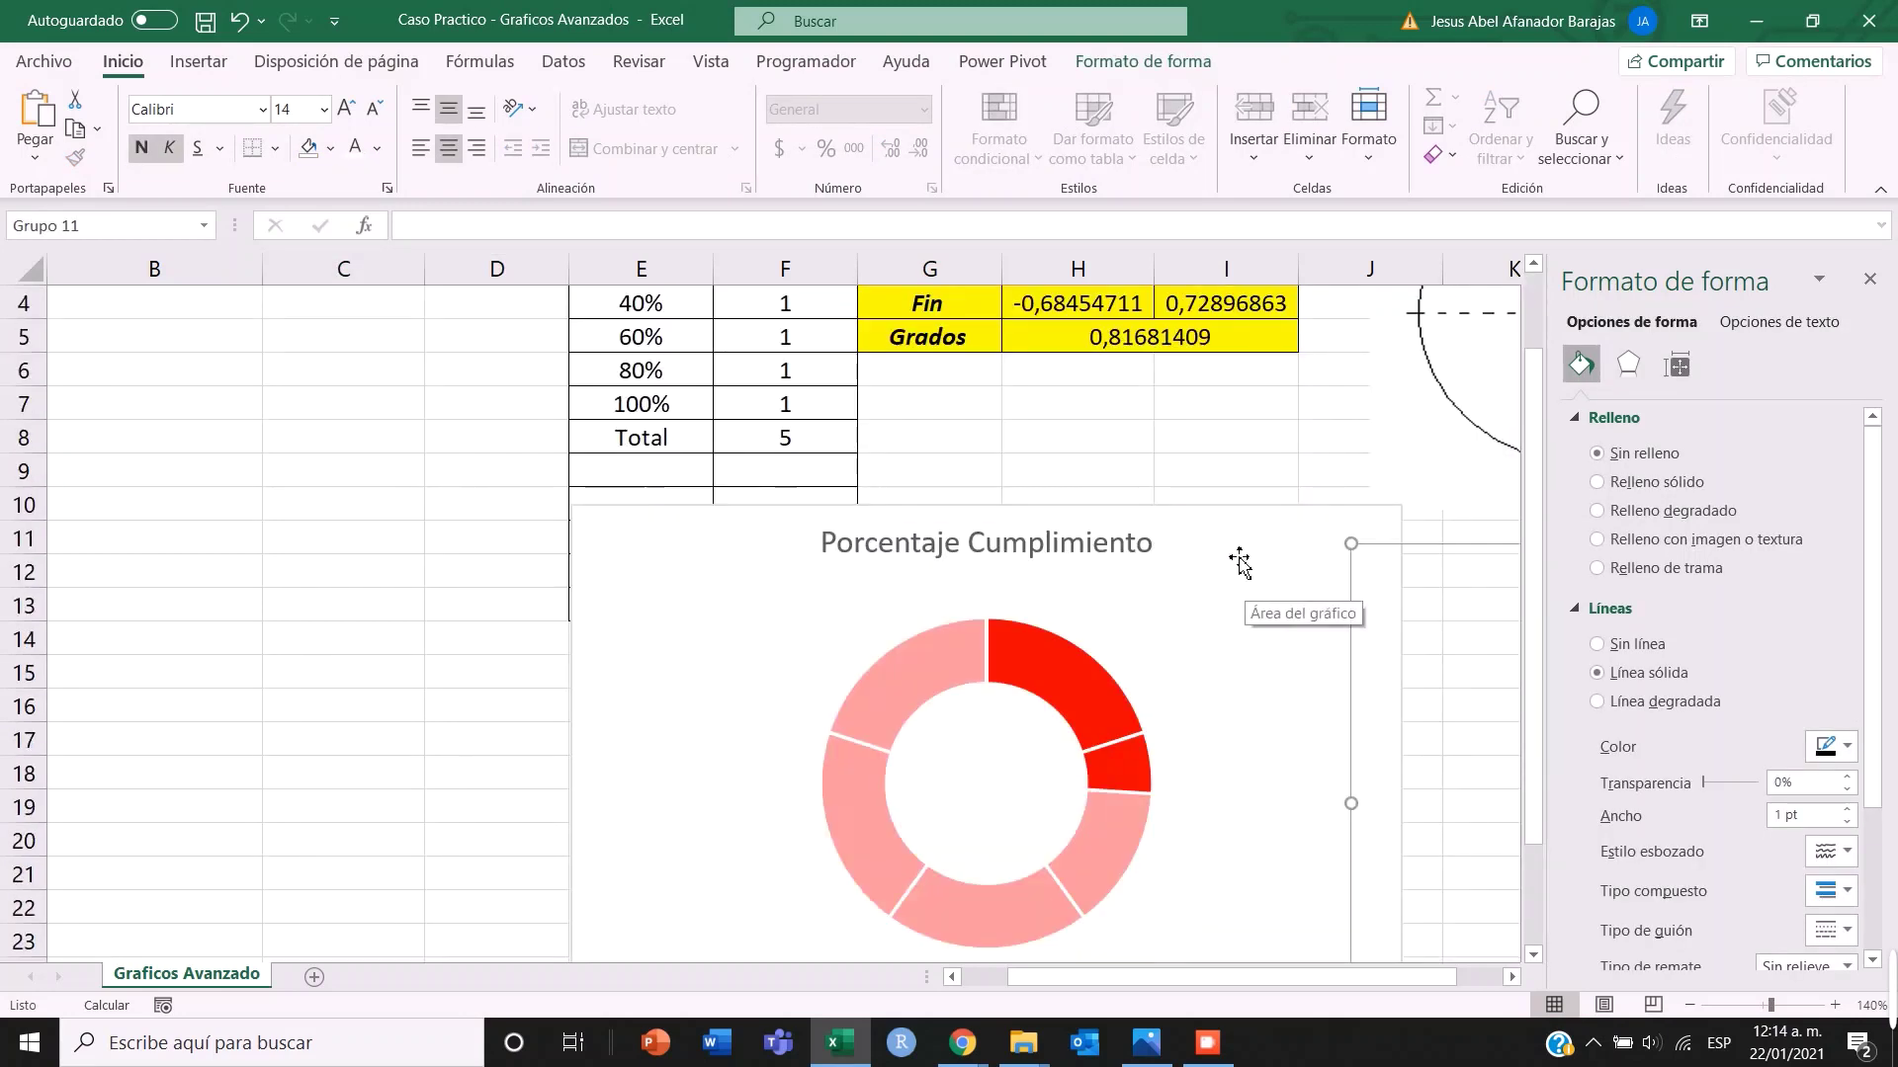
{"action": "left_click", "coordinate": [1216, 540]}
{"action": "left_click_drag", "start_coordinate": [1204, 532], "coordinate": [1110, 522]}
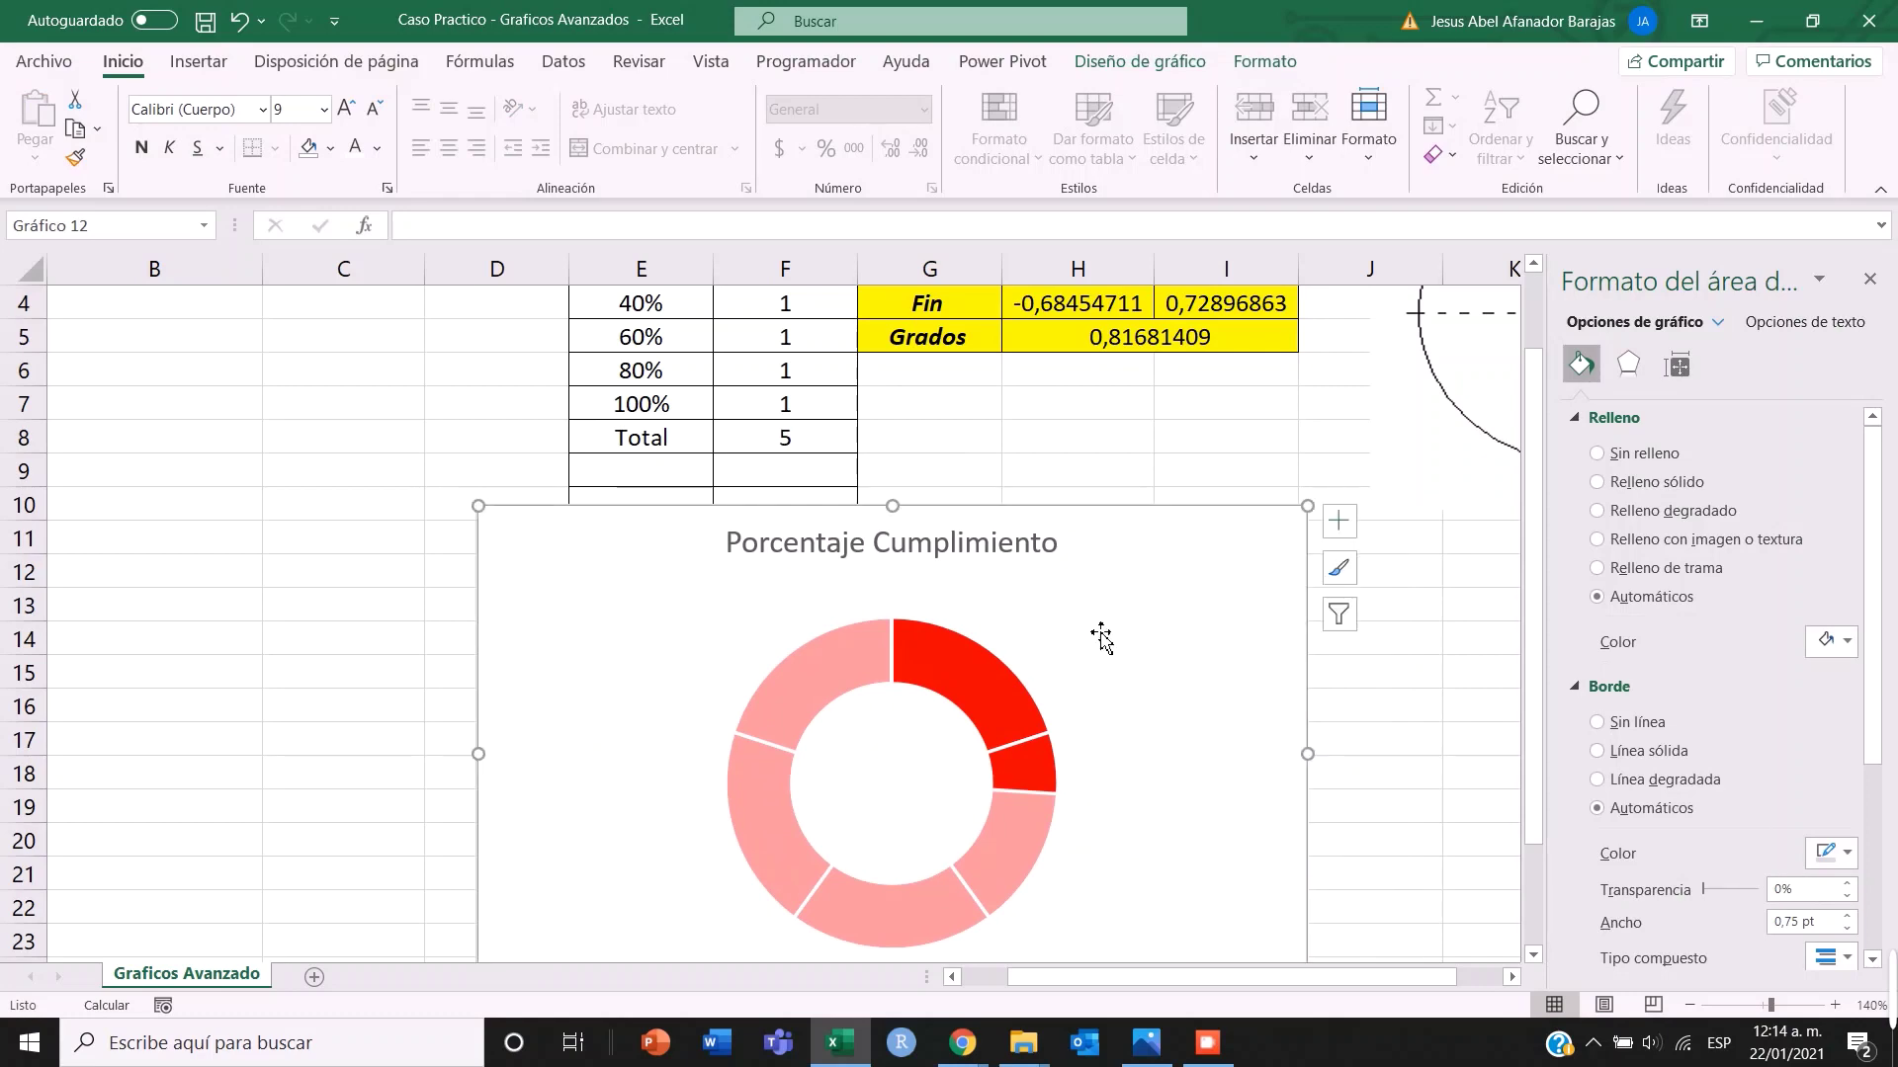
{"action": "scroll", "coordinate": [711, 804], "scroll_direction": "down", "scroll_amount": 2}
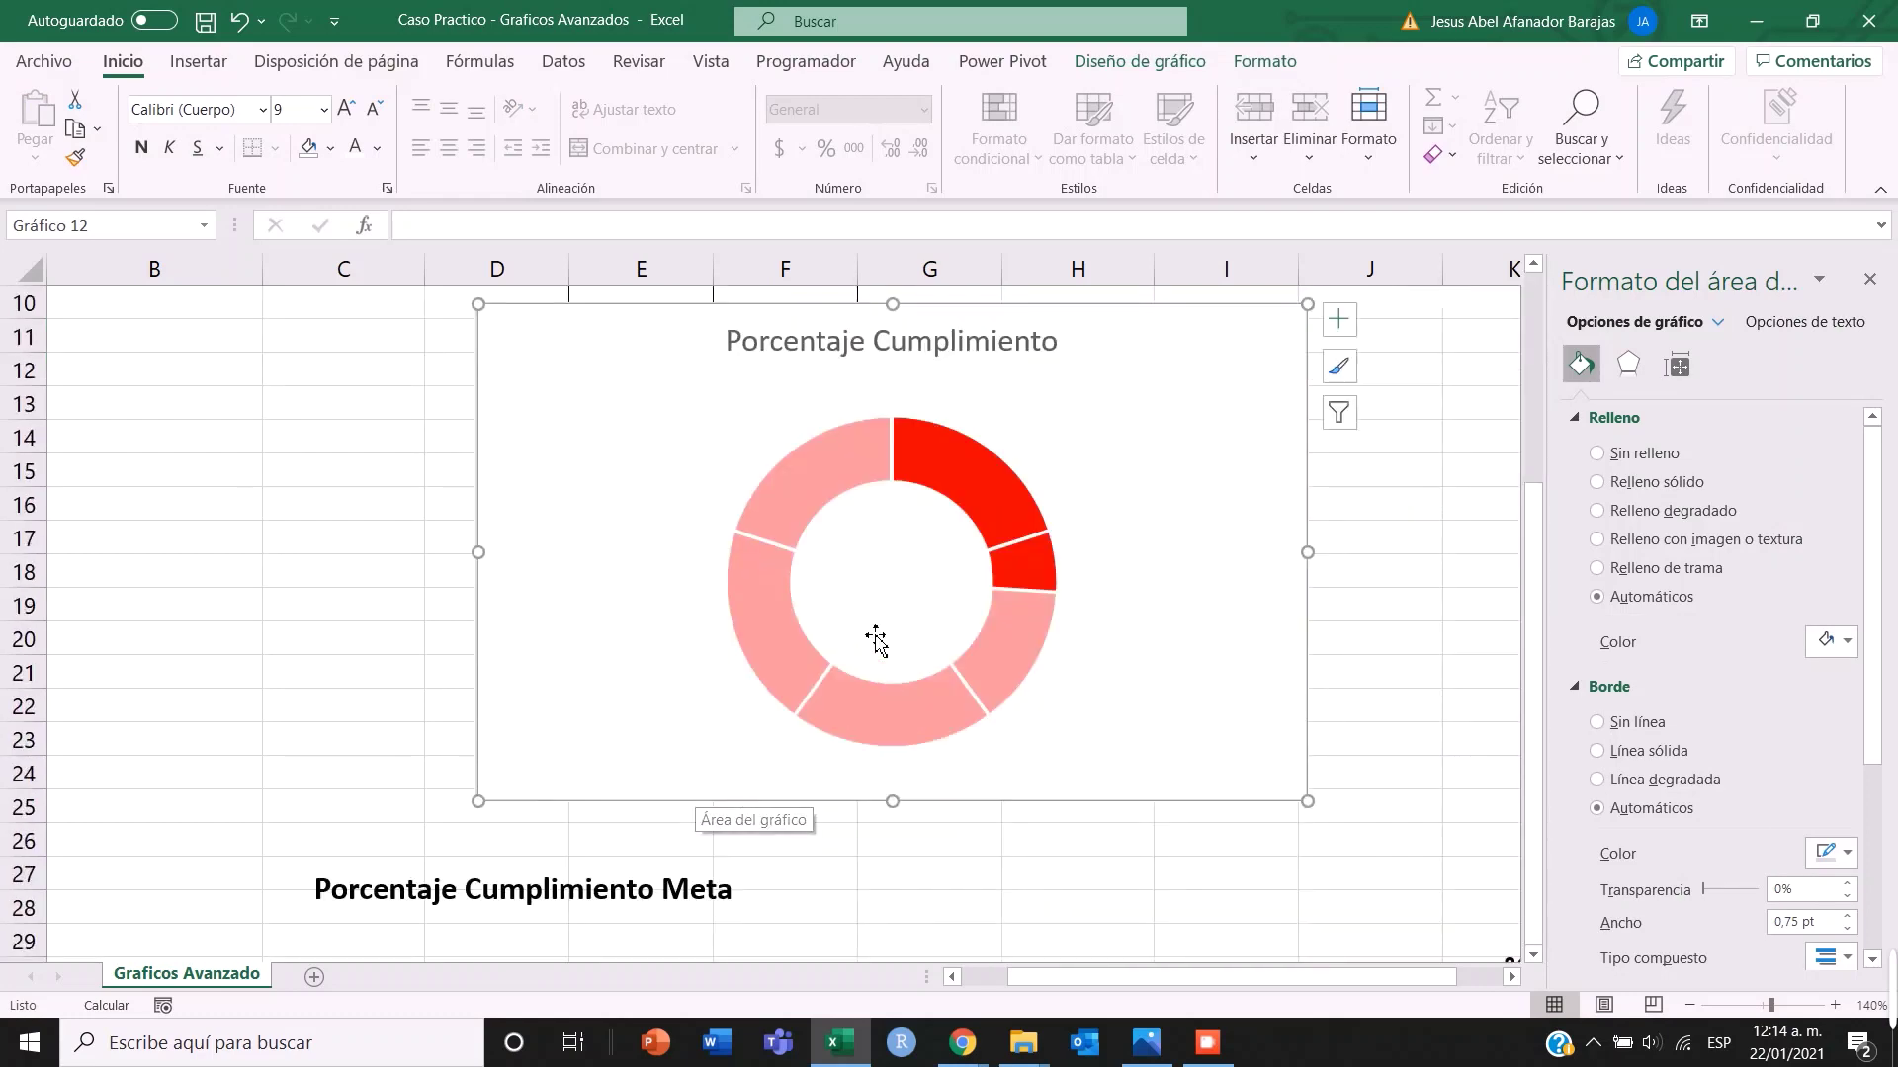
{"action": "left_click", "coordinate": [842, 556]}
{"action": "scroll", "coordinate": [842, 555], "scroll_direction": "up", "scroll_amount": 2}
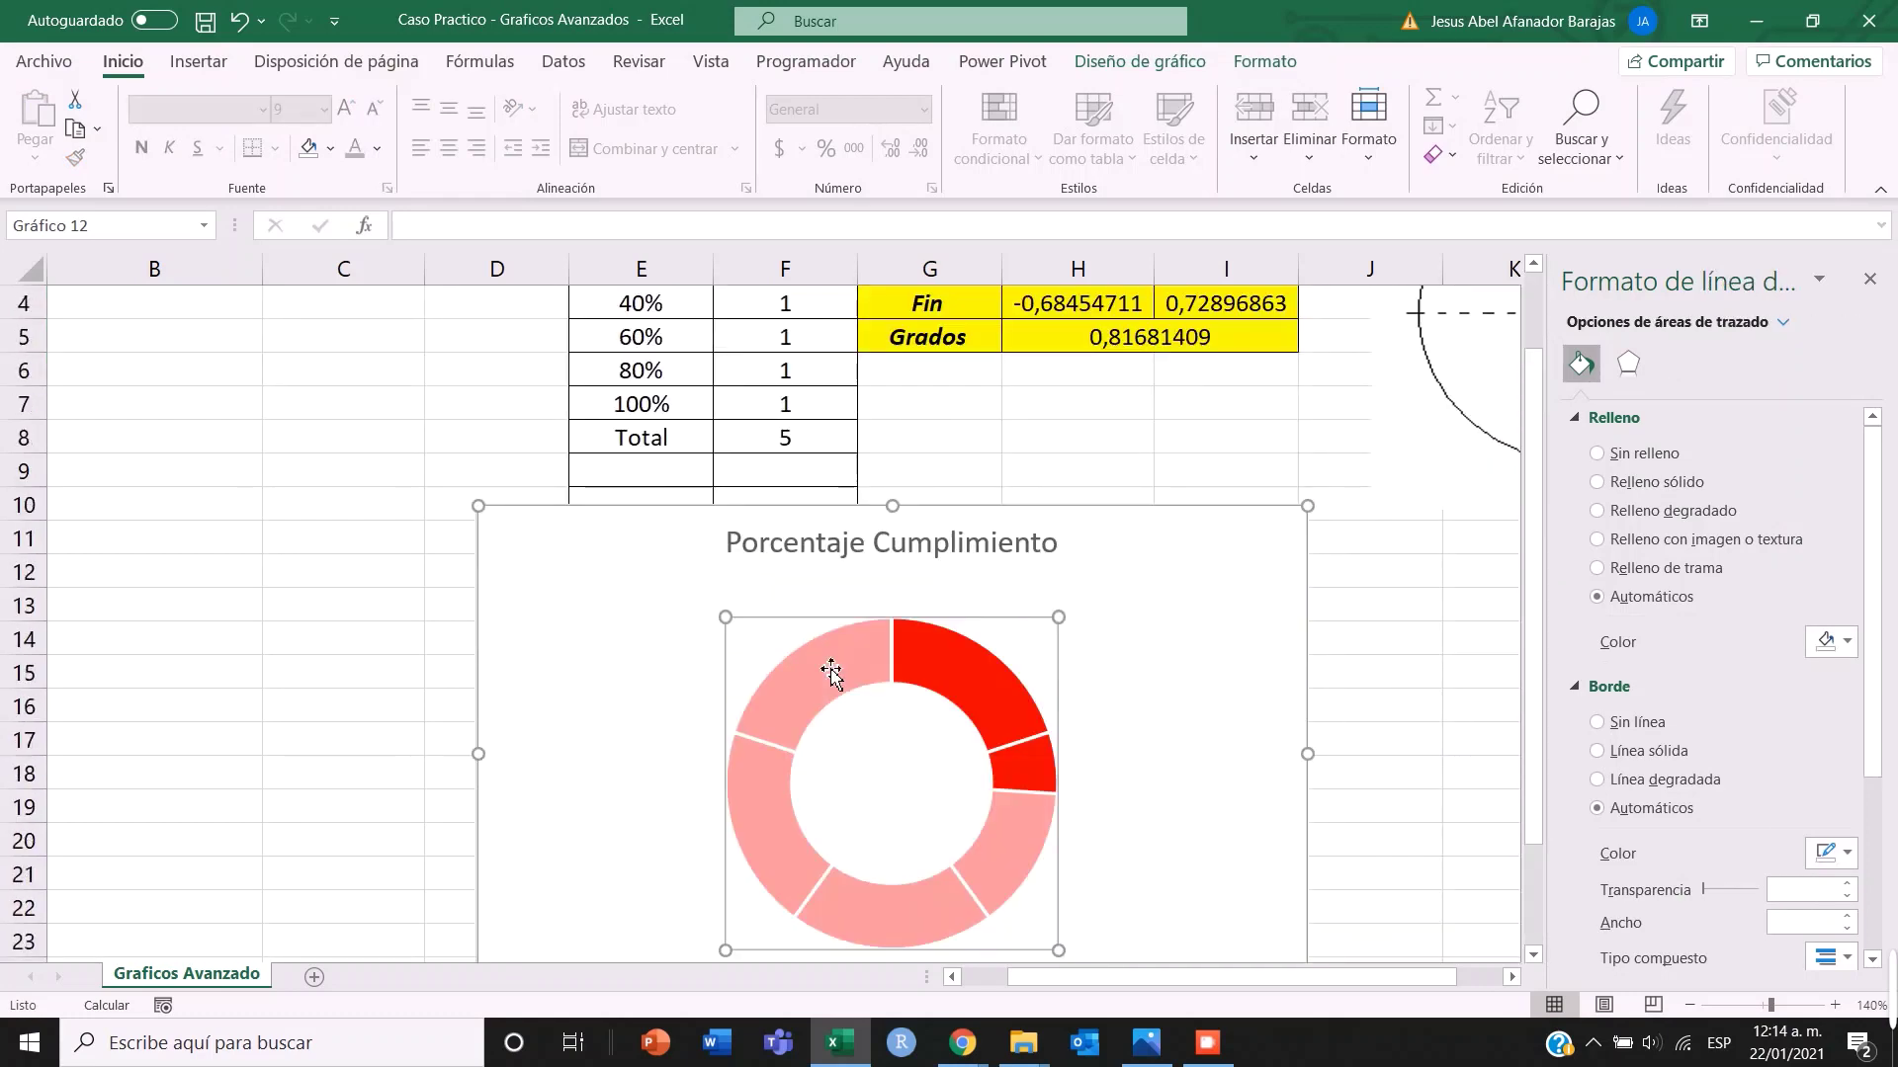
- Remove the fill and outline from the doughnut chart's area
{"action": "left_click", "coordinate": [1210, 523]}
{"action": "right_click", "coordinate": [1210, 522]}
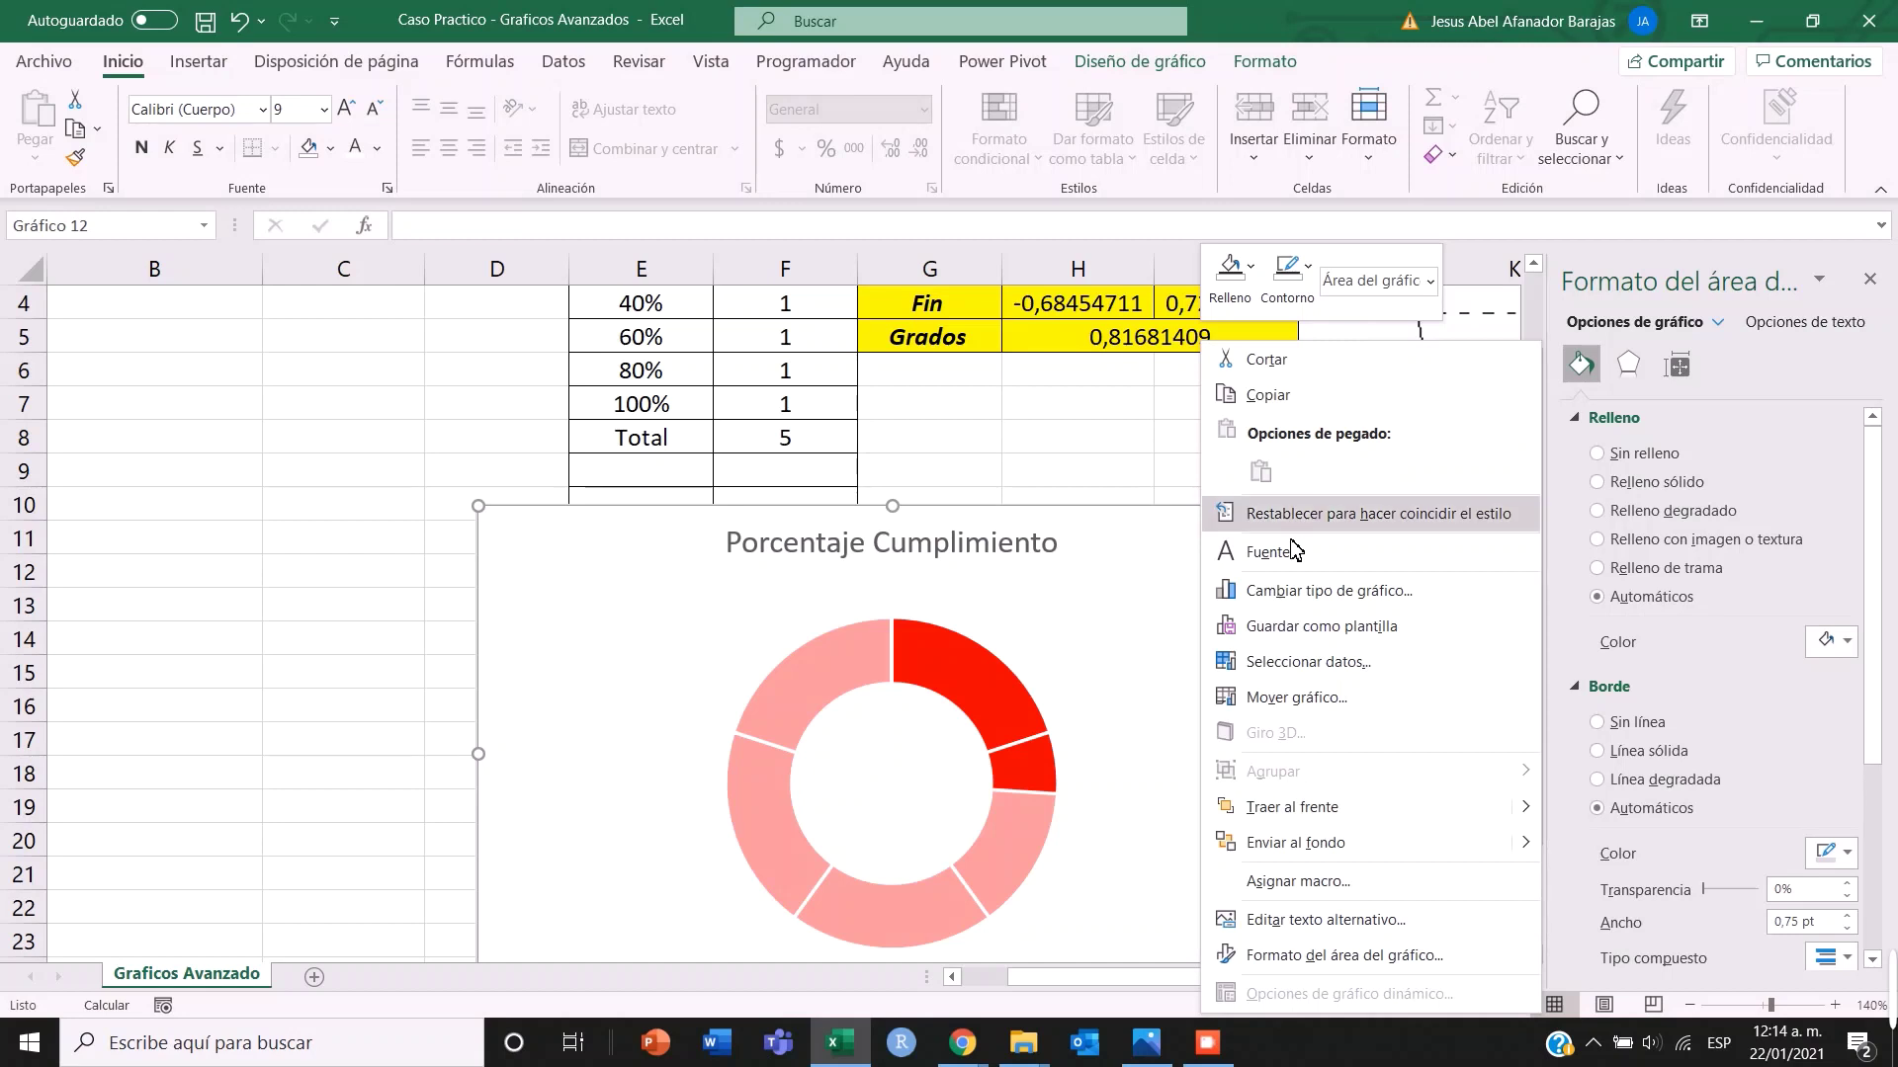
{"action": "left_click", "coordinate": [1239, 298]}
{"action": "left_click", "coordinate": [1270, 606]}
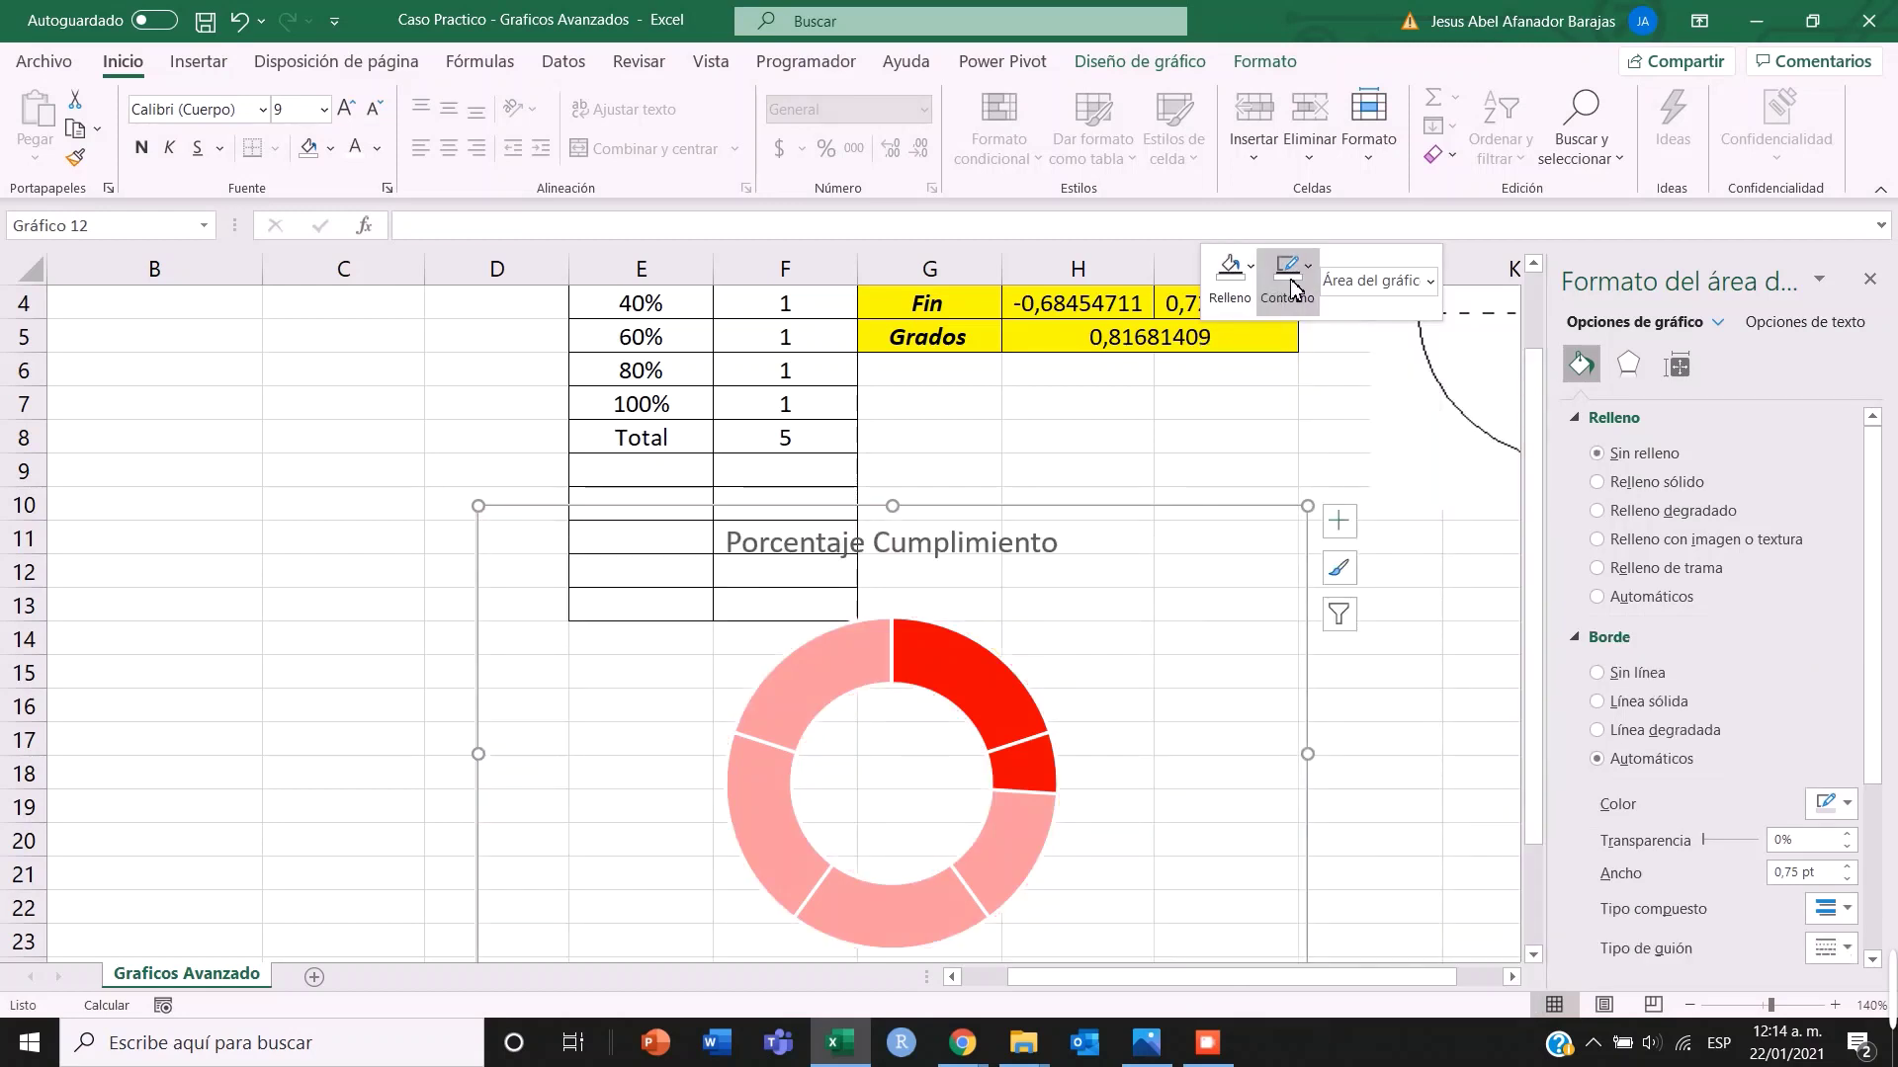
{"action": "left_click", "coordinate": [1291, 287]}
{"action": "left_click", "coordinate": [1277, 607]}
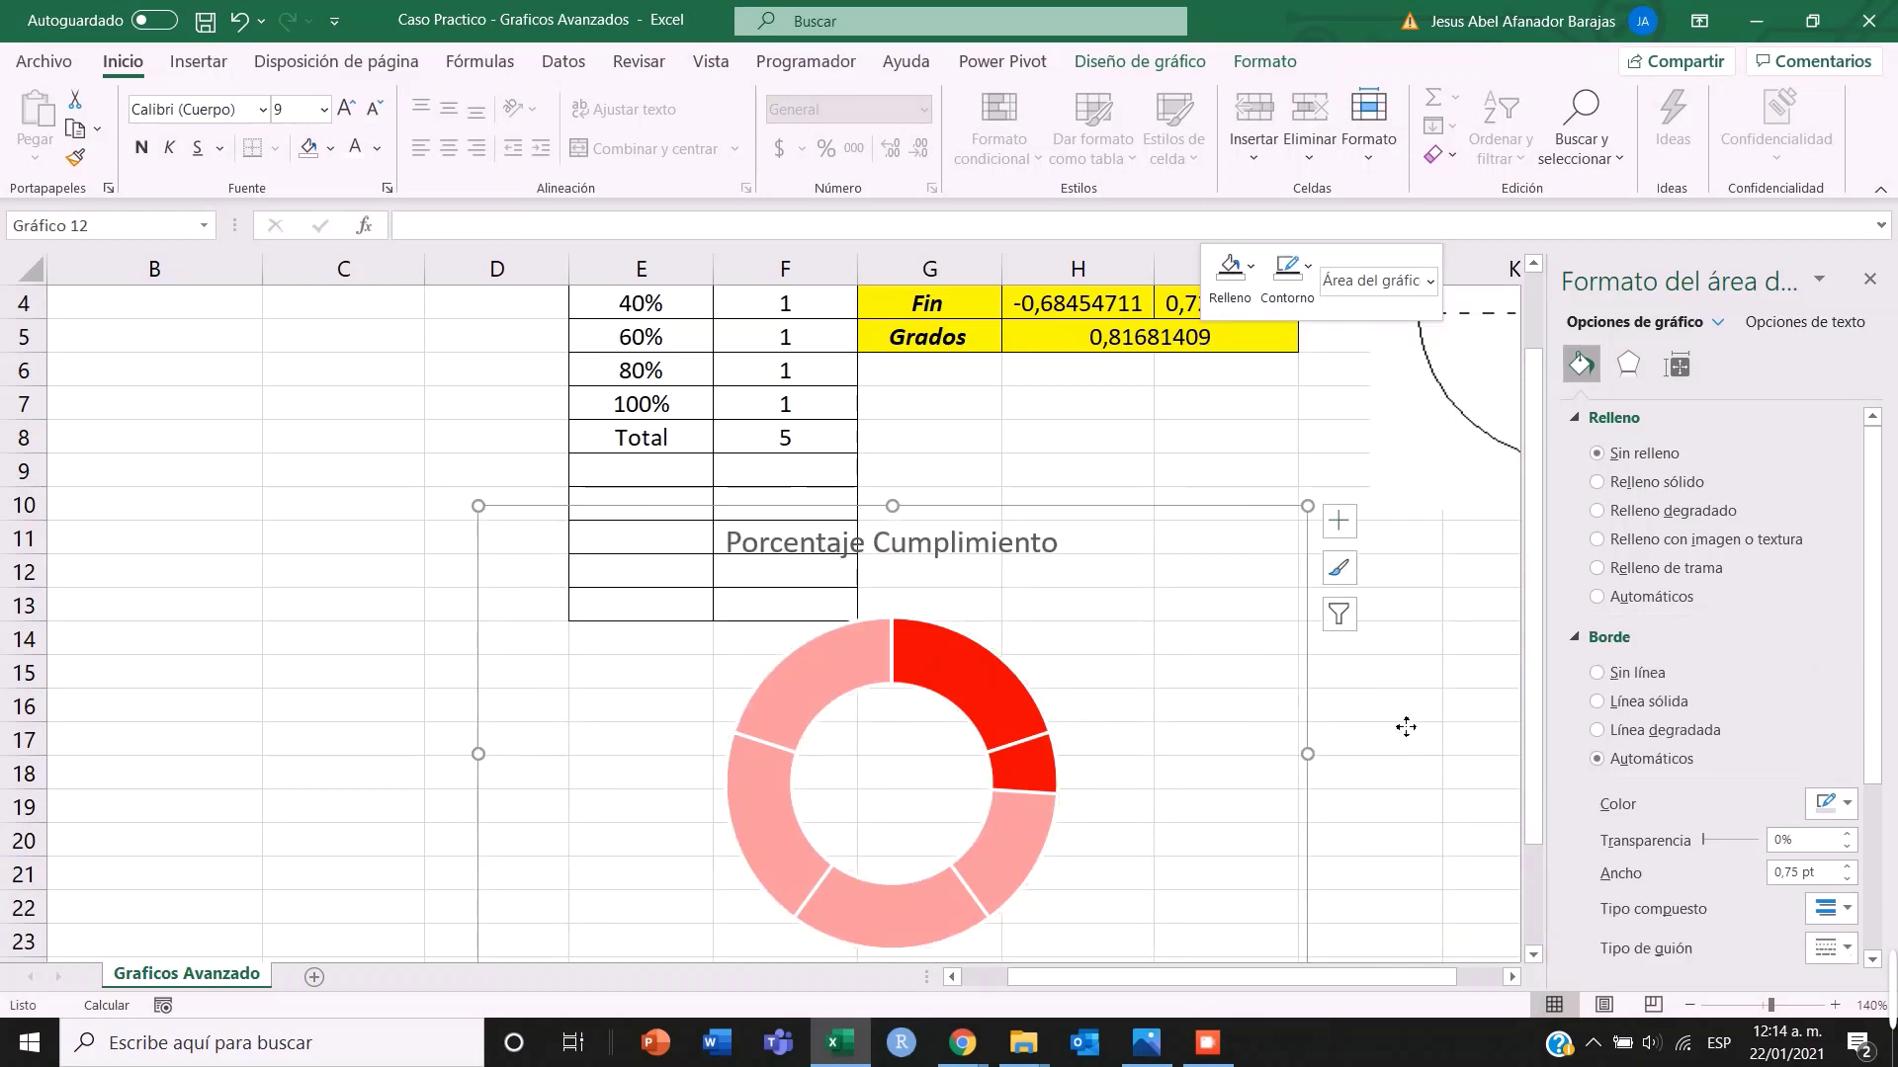
- Make the Porcentaje Cumplimiento chart title bold
{"action": "left_click", "coordinate": [976, 546]}
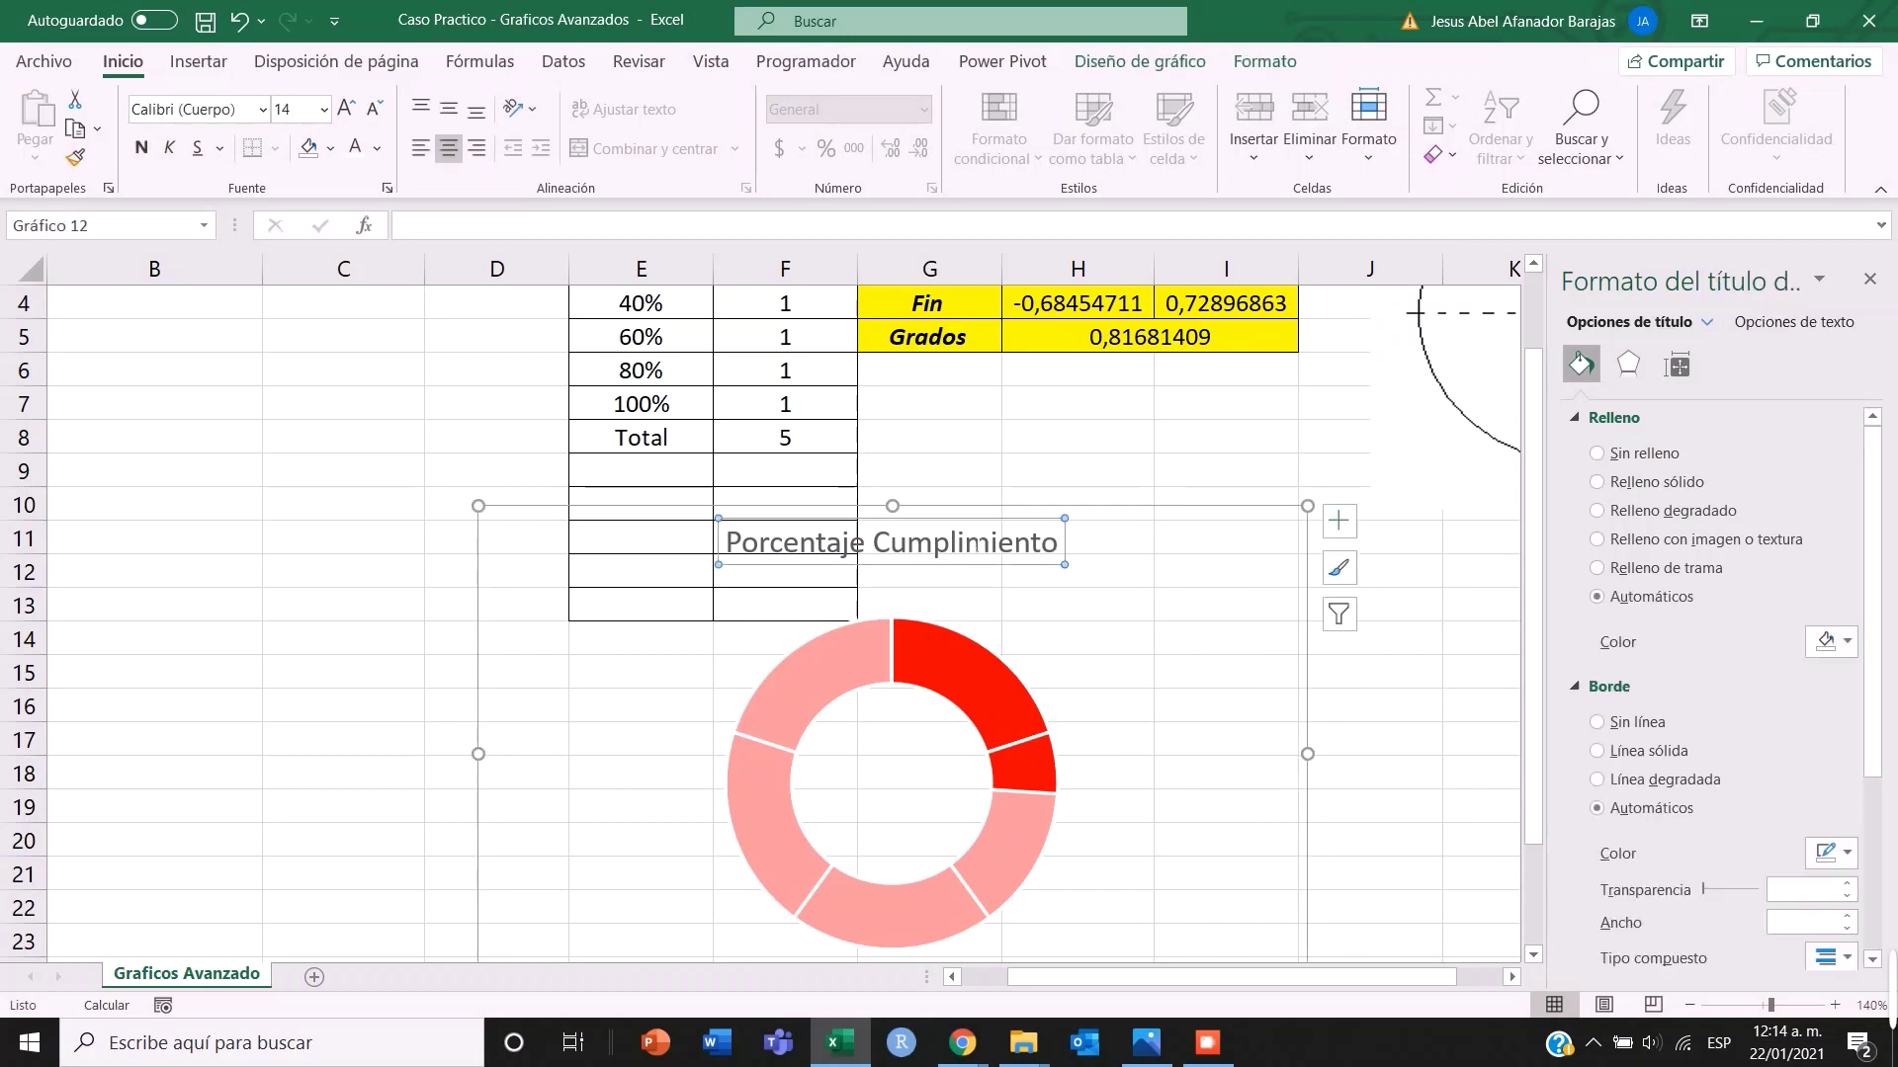
{"action": "left_click", "coordinate": [143, 148]}
{"action": "left_click", "coordinate": [376, 149]}
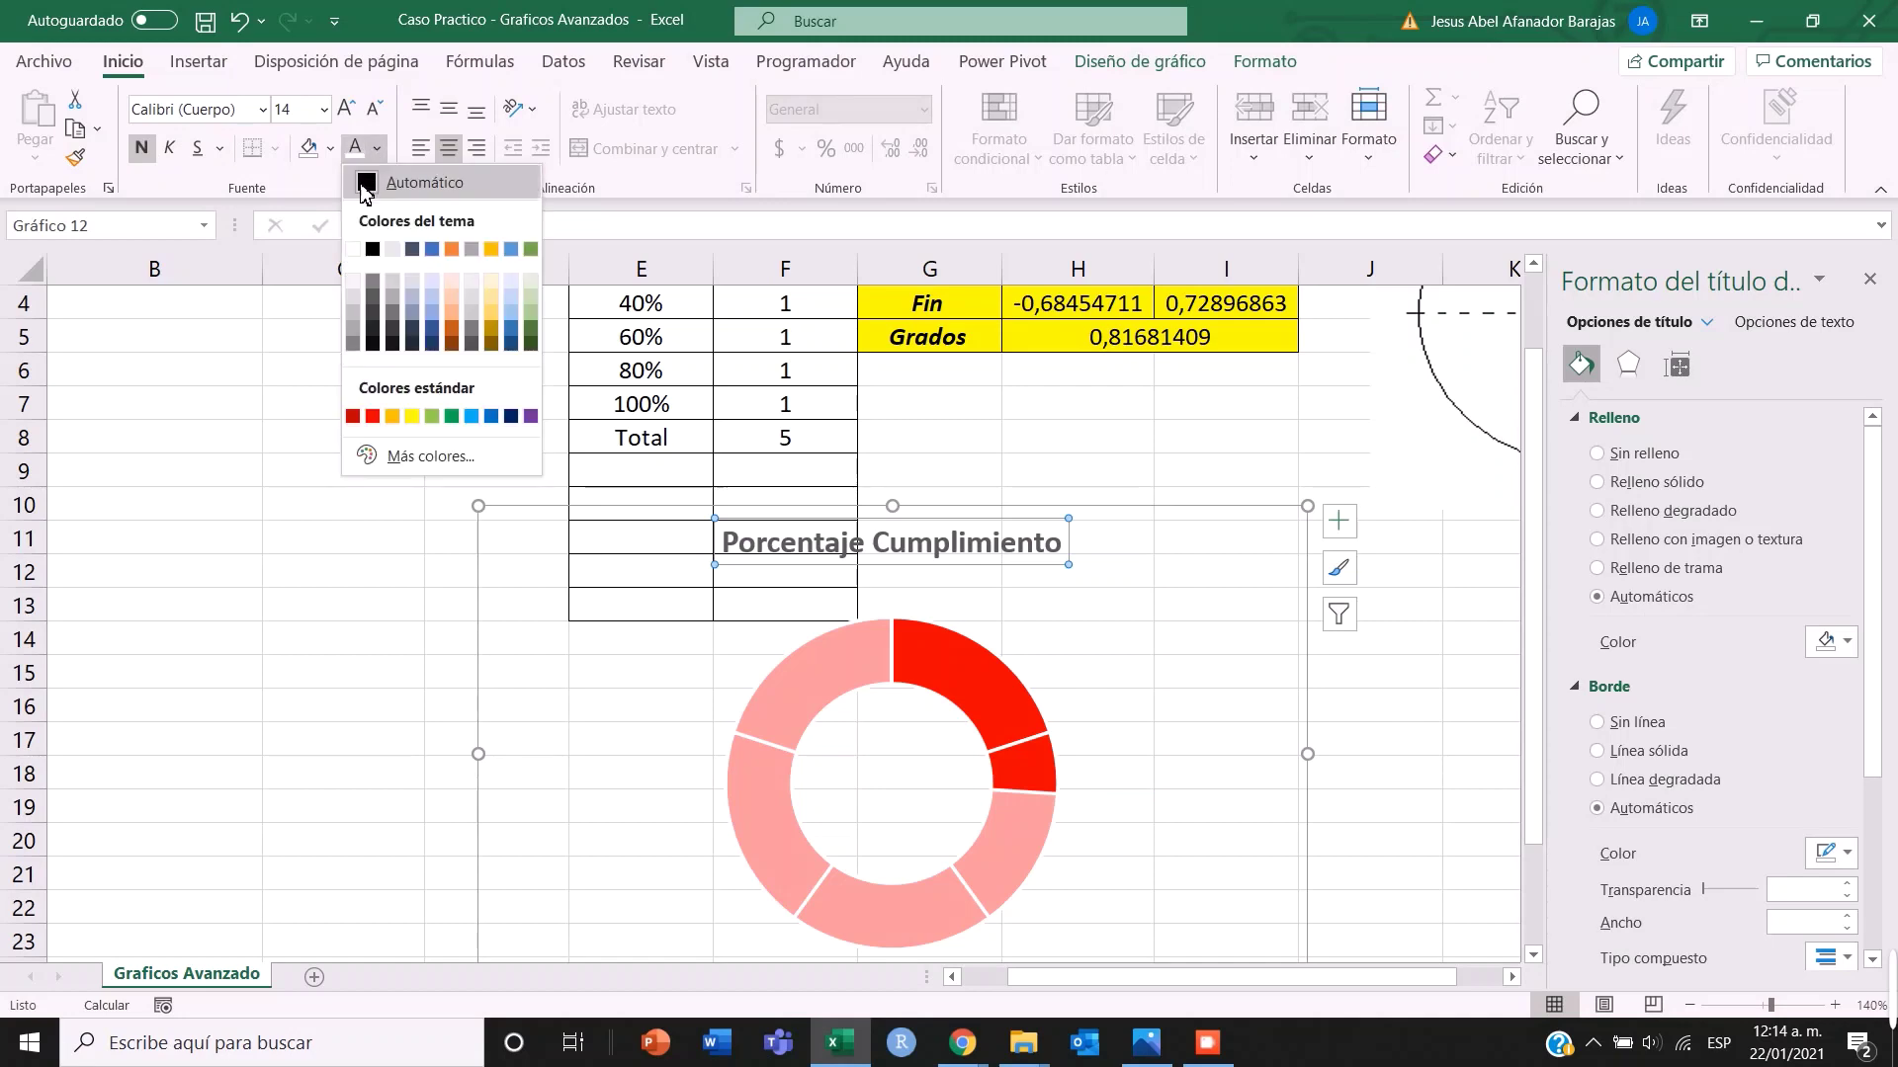
{"action": "left_click", "coordinate": [1365, 734]}
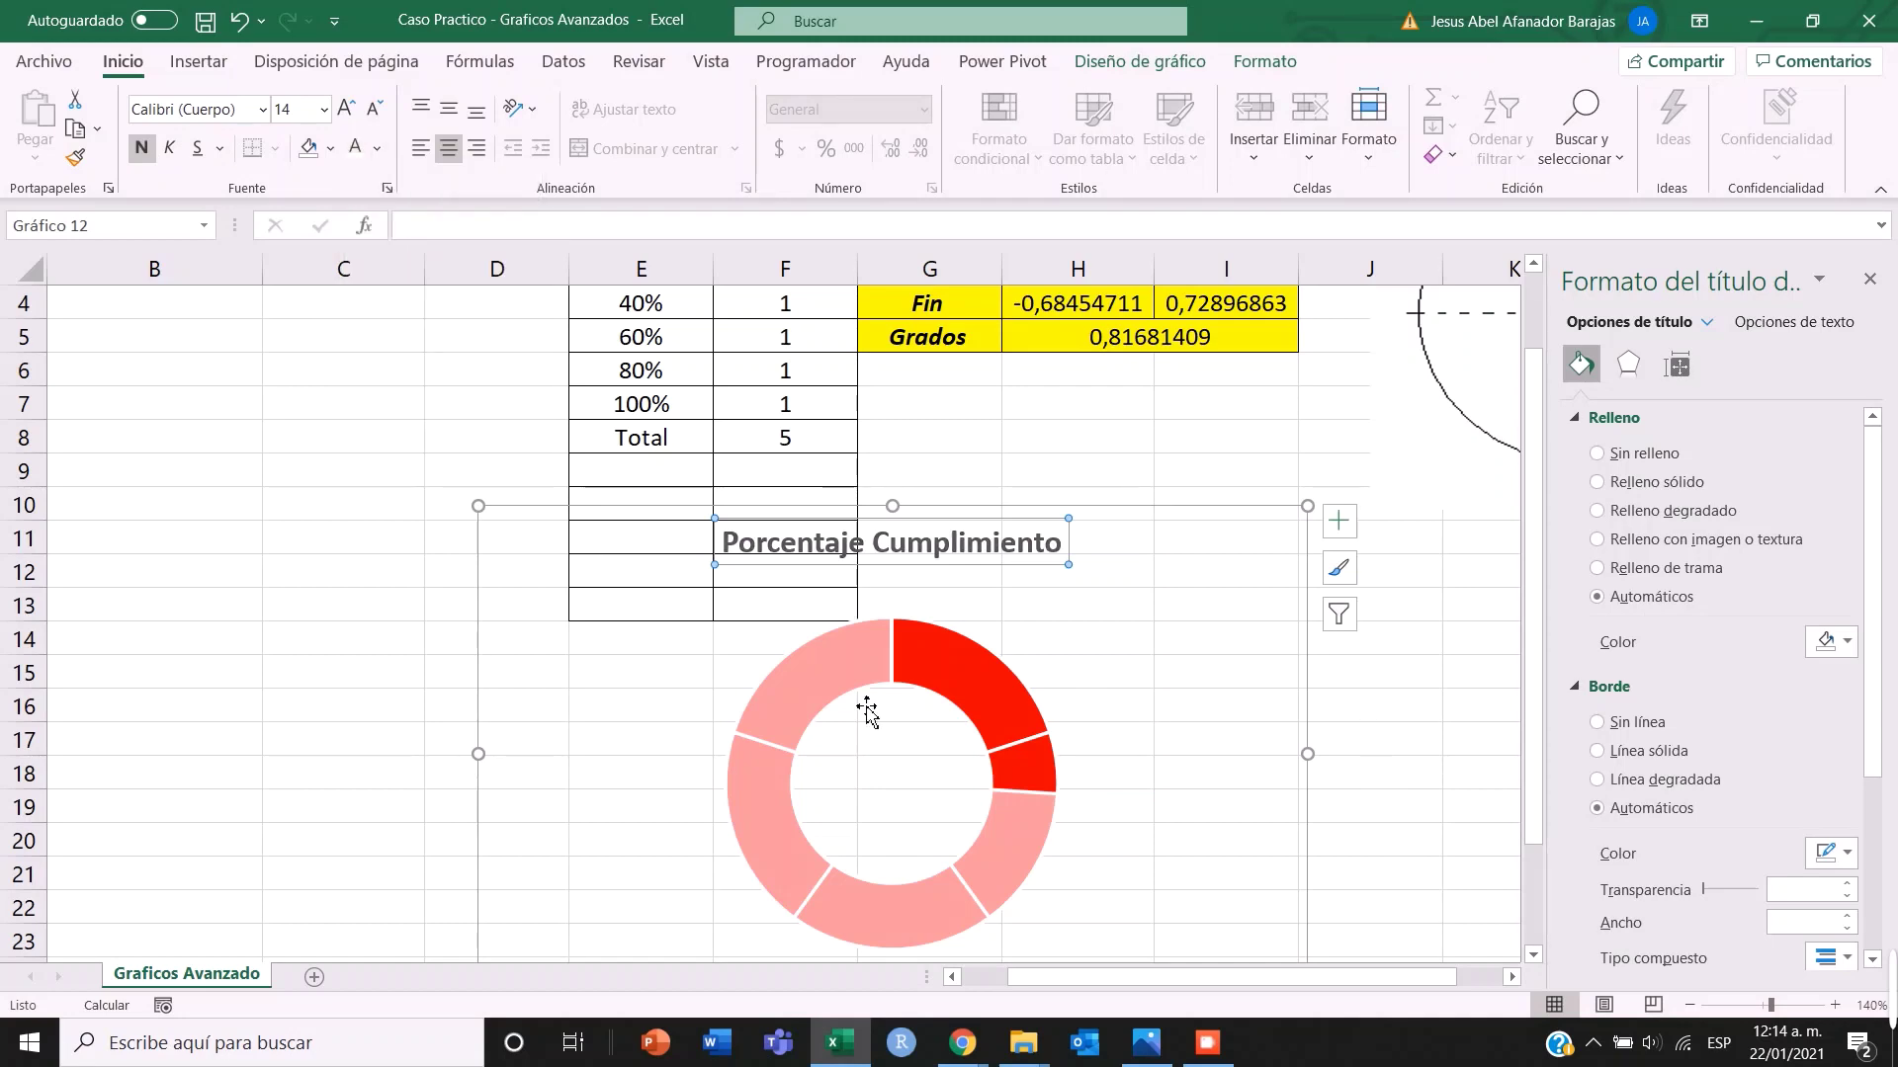
- Insert a 2,54 cm circle shape and centre it inside the doughnut's hole
{"action": "scroll", "coordinate": [851, 578], "scroll_direction": "up", "scroll_amount": 1}
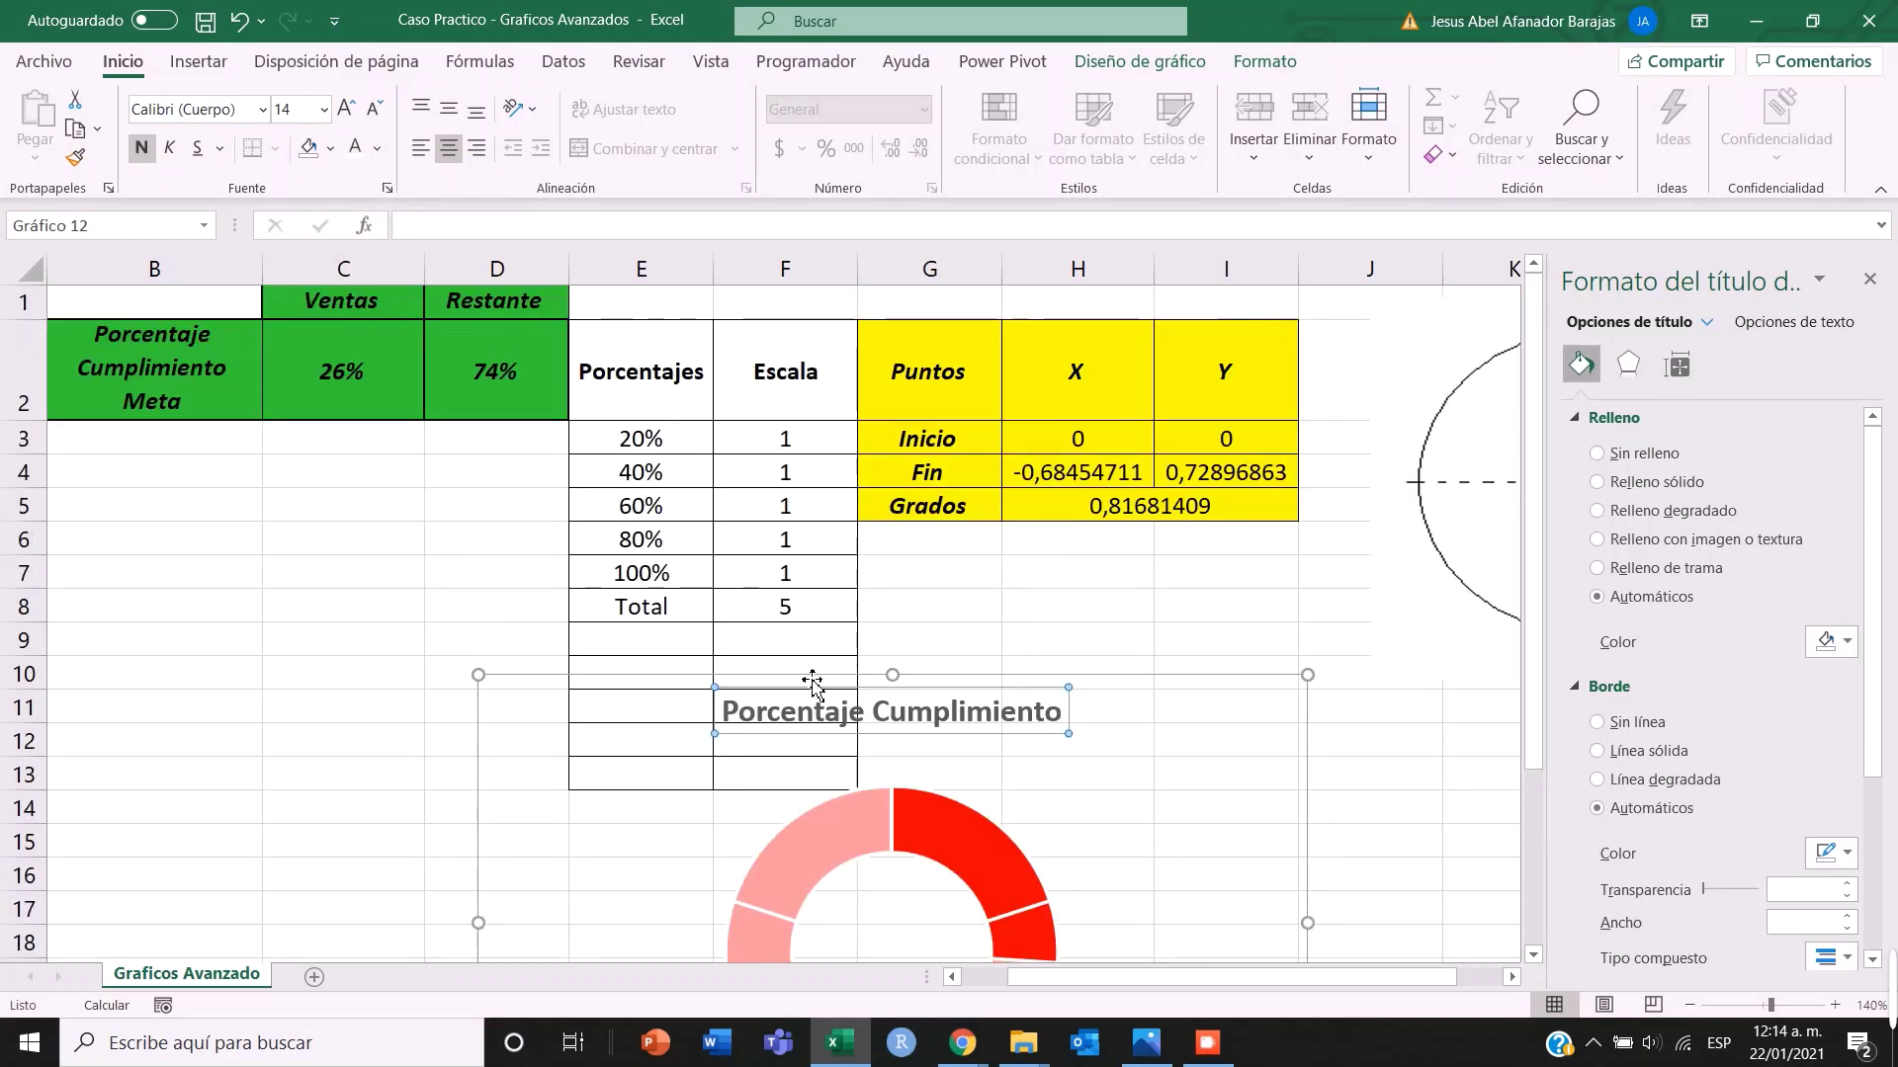
{"action": "left_click", "coordinate": [195, 65]}
{"action": "left_click", "coordinate": [301, 129]}
{"action": "left_click", "coordinate": [354, 242]}
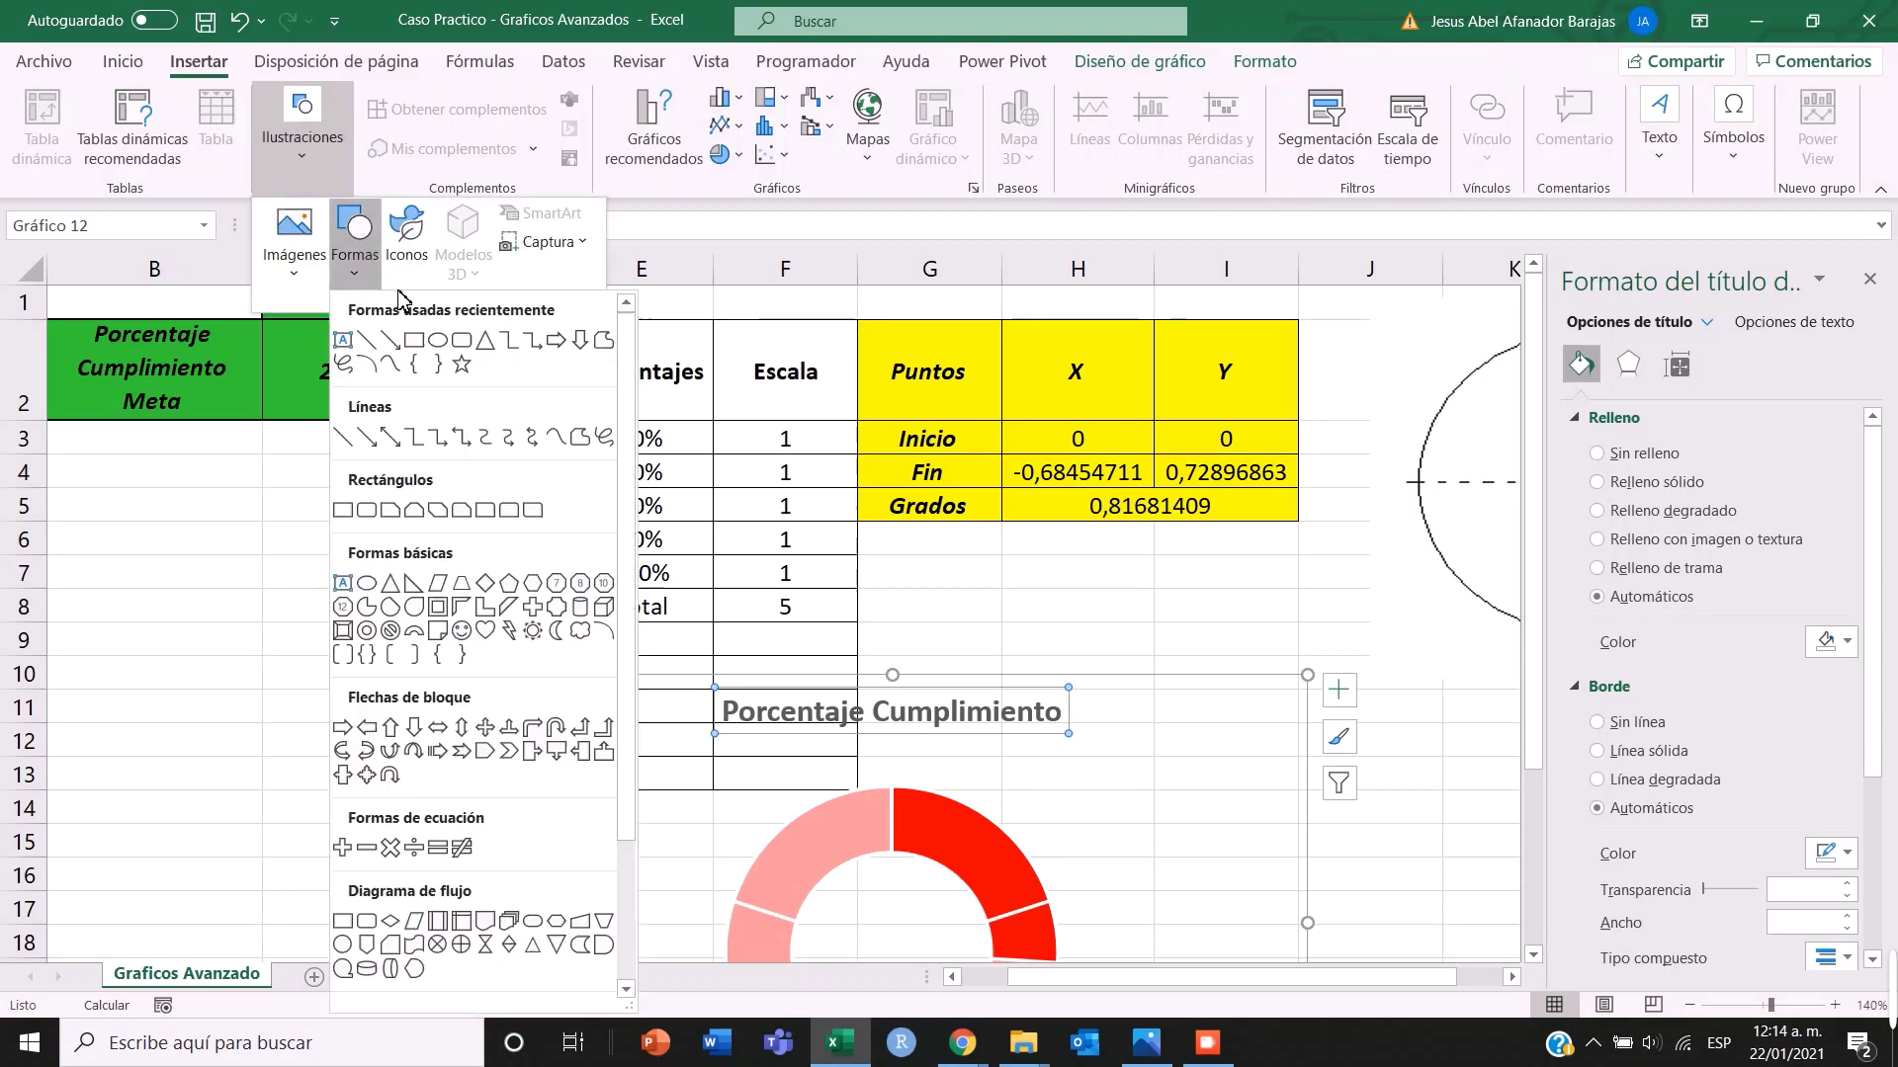
{"action": "scroll", "coordinate": [499, 348], "scroll_direction": "up", "scroll_amount": 3}
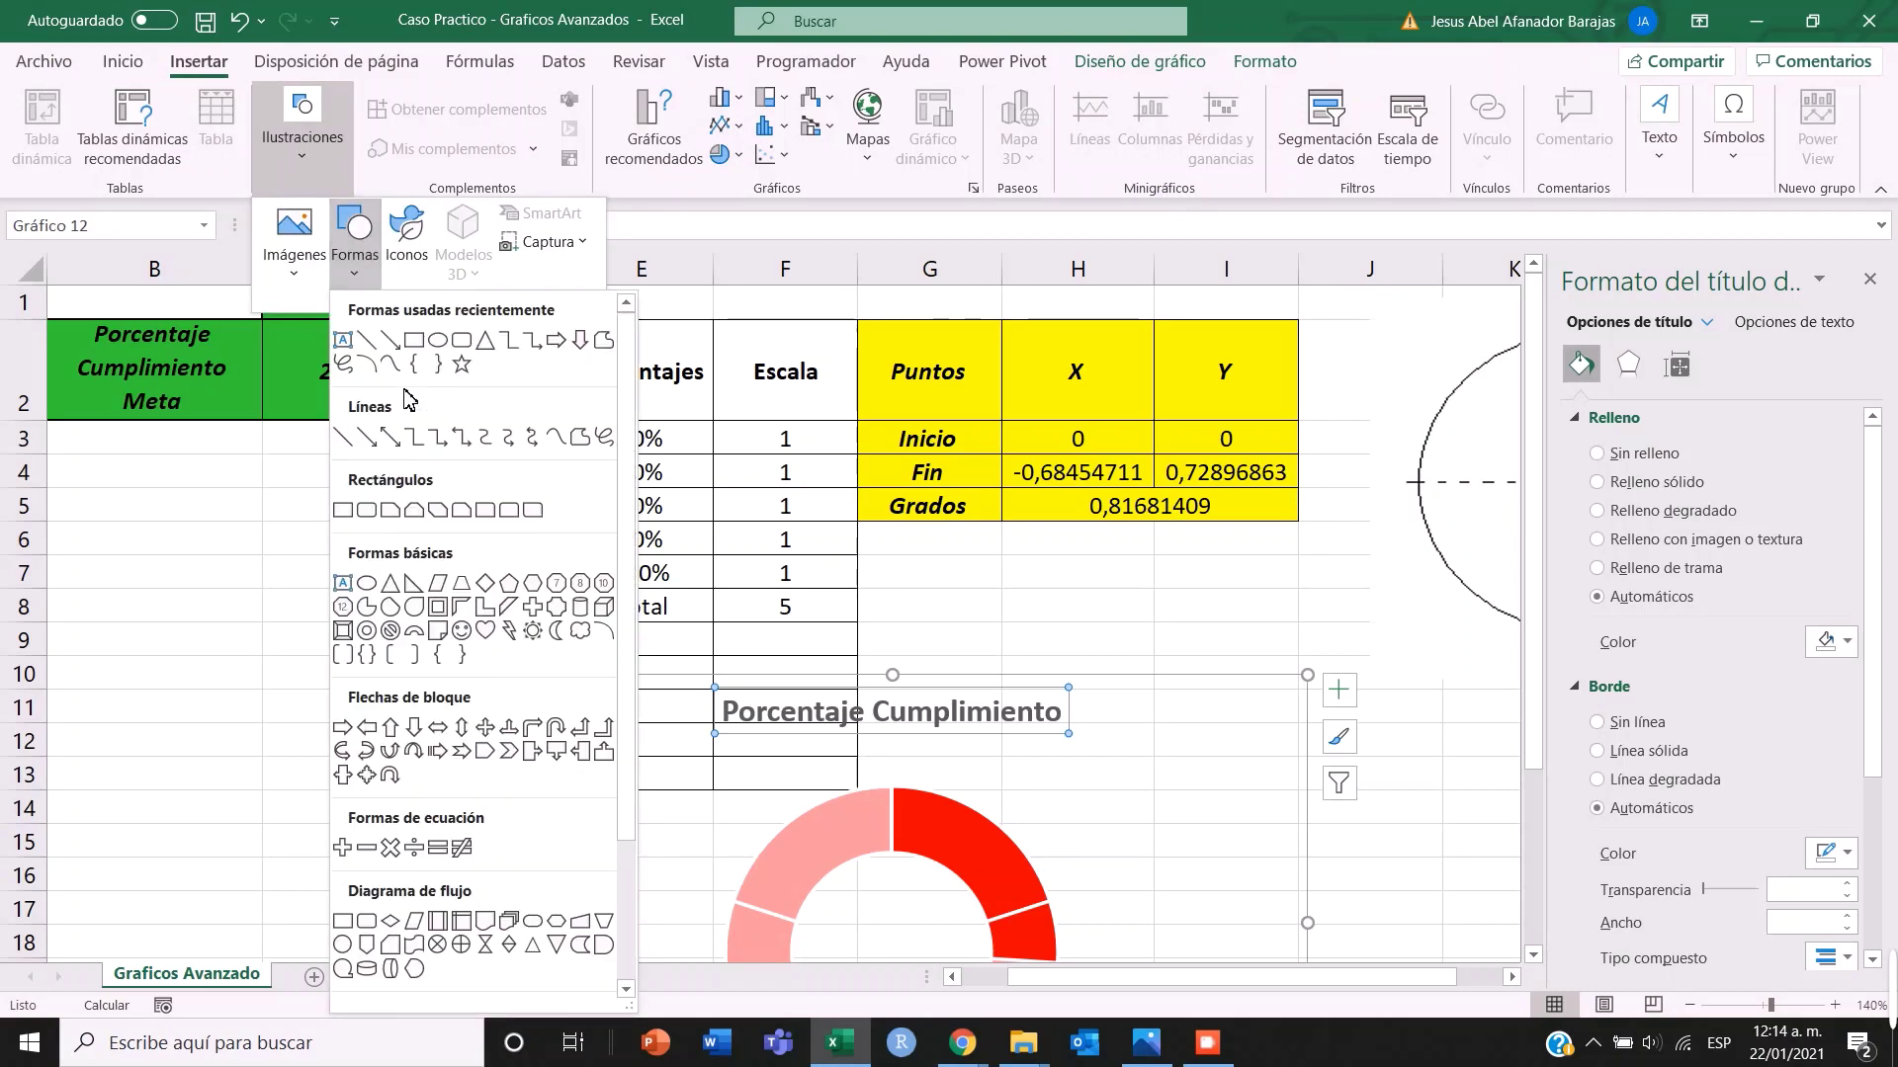
{"action": "left_click", "coordinate": [450, 351]}
{"action": "scroll", "coordinate": [904, 699], "scroll_direction": "down", "scroll_amount": 4}
{"action": "left_click", "coordinate": [909, 497]}
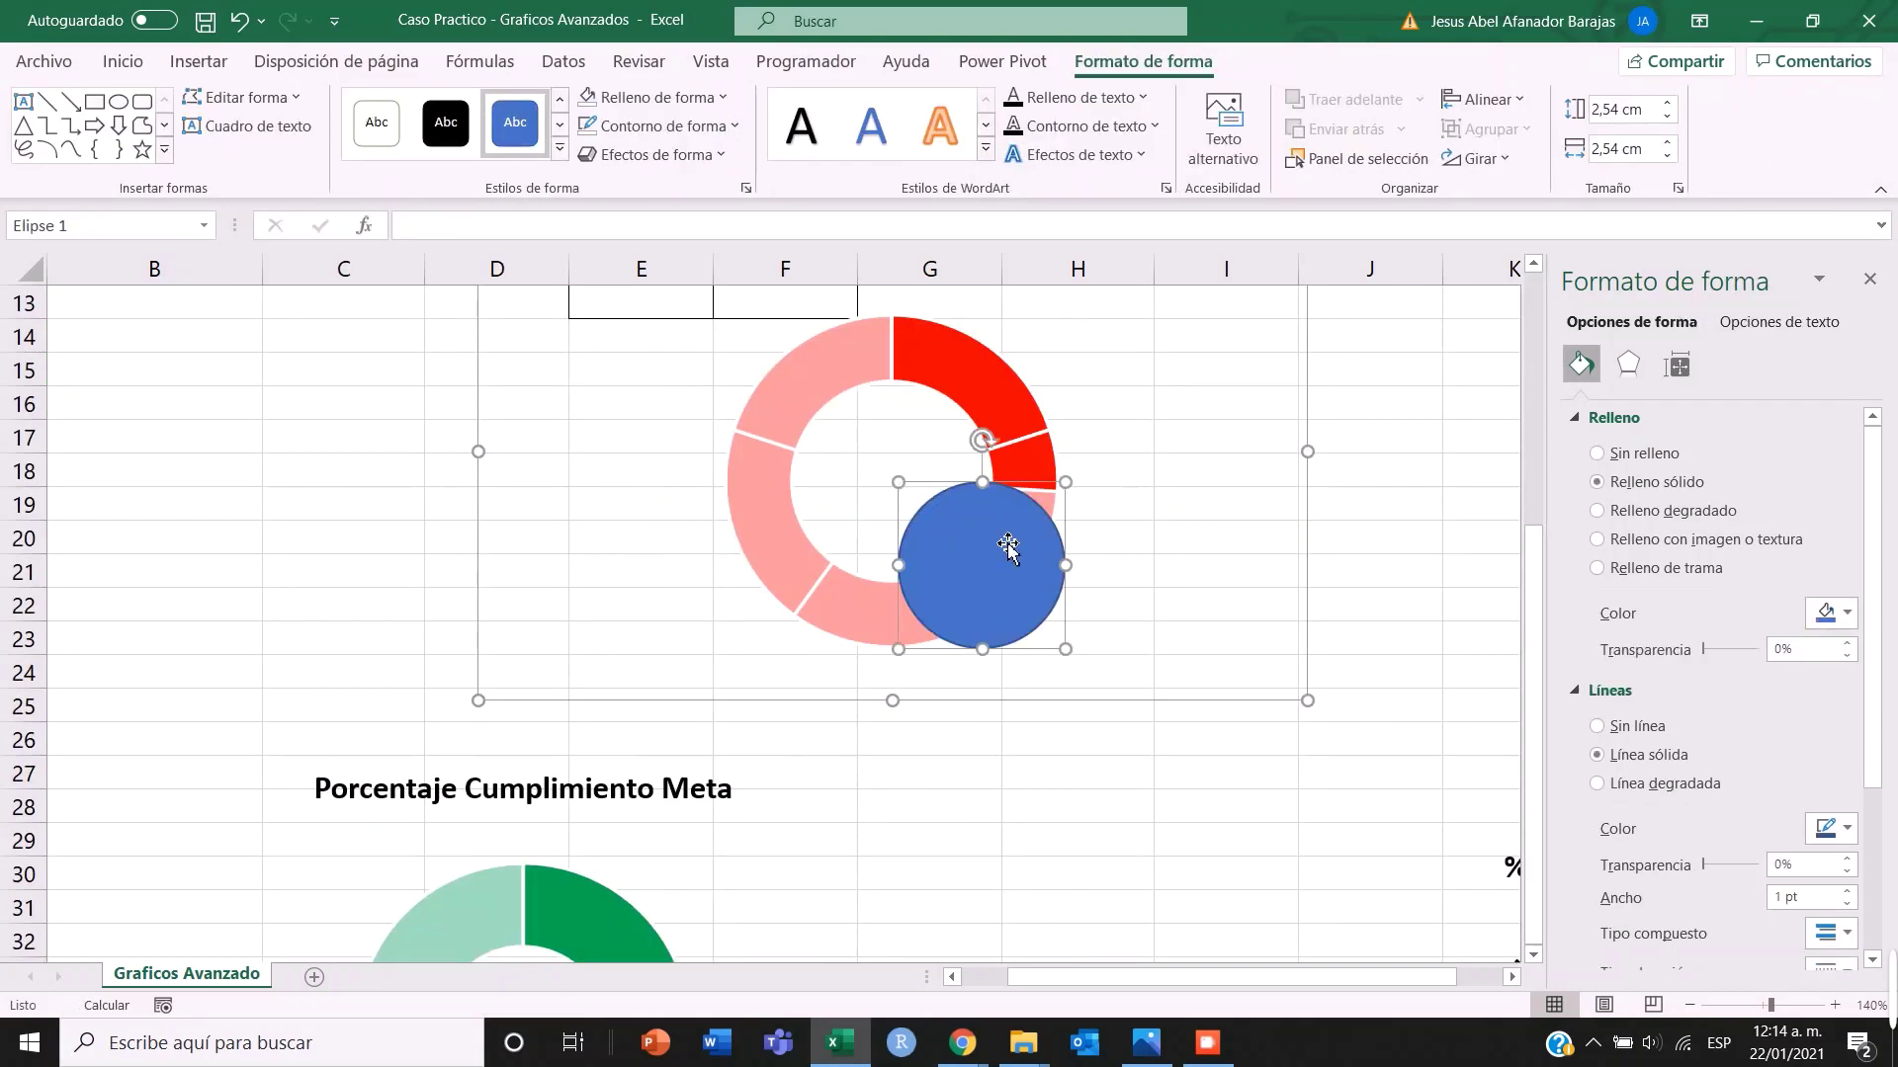
{"action": "left_click_drag", "start_coordinate": [1014, 547], "coordinate": [925, 471]}
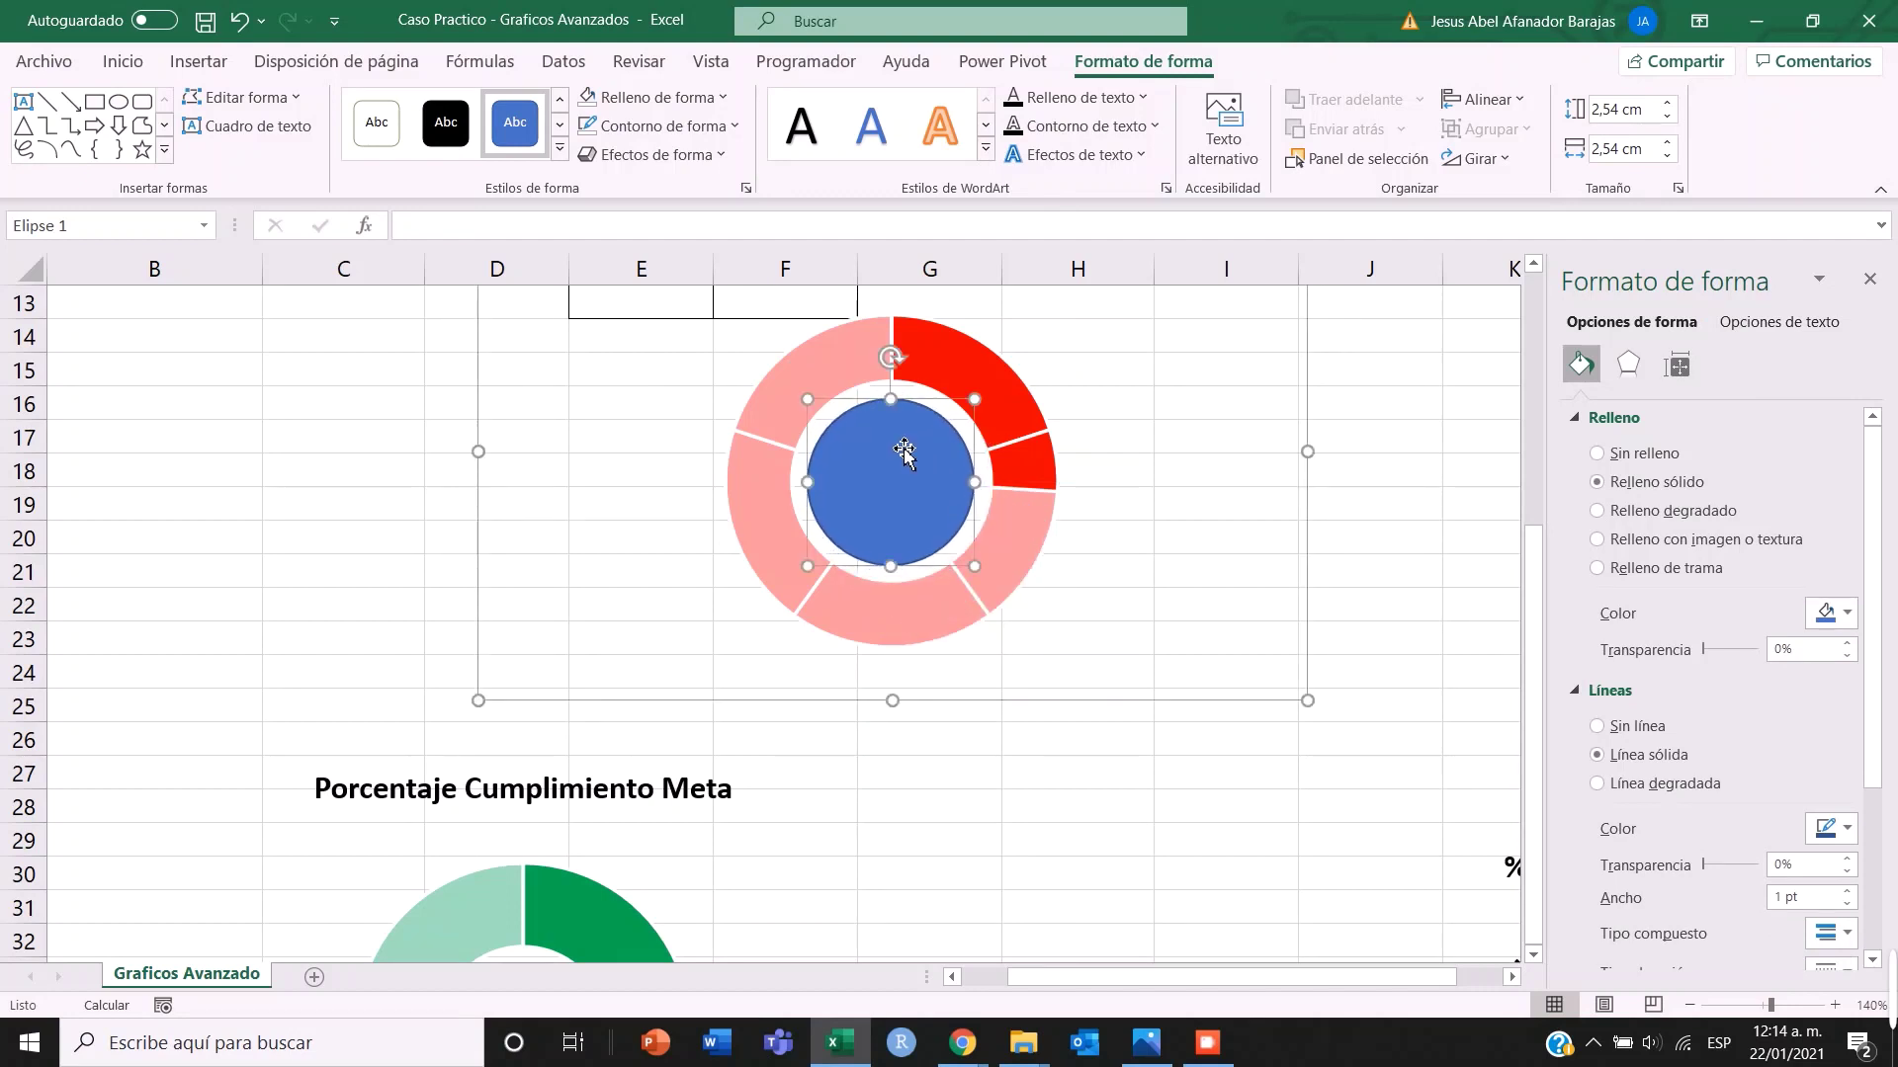
- Fill the centre circle with the standard red colour
{"action": "scroll", "coordinate": [903, 449], "scroll_direction": "up", "scroll_amount": 2}
{"action": "left_click", "coordinate": [559, 149]}
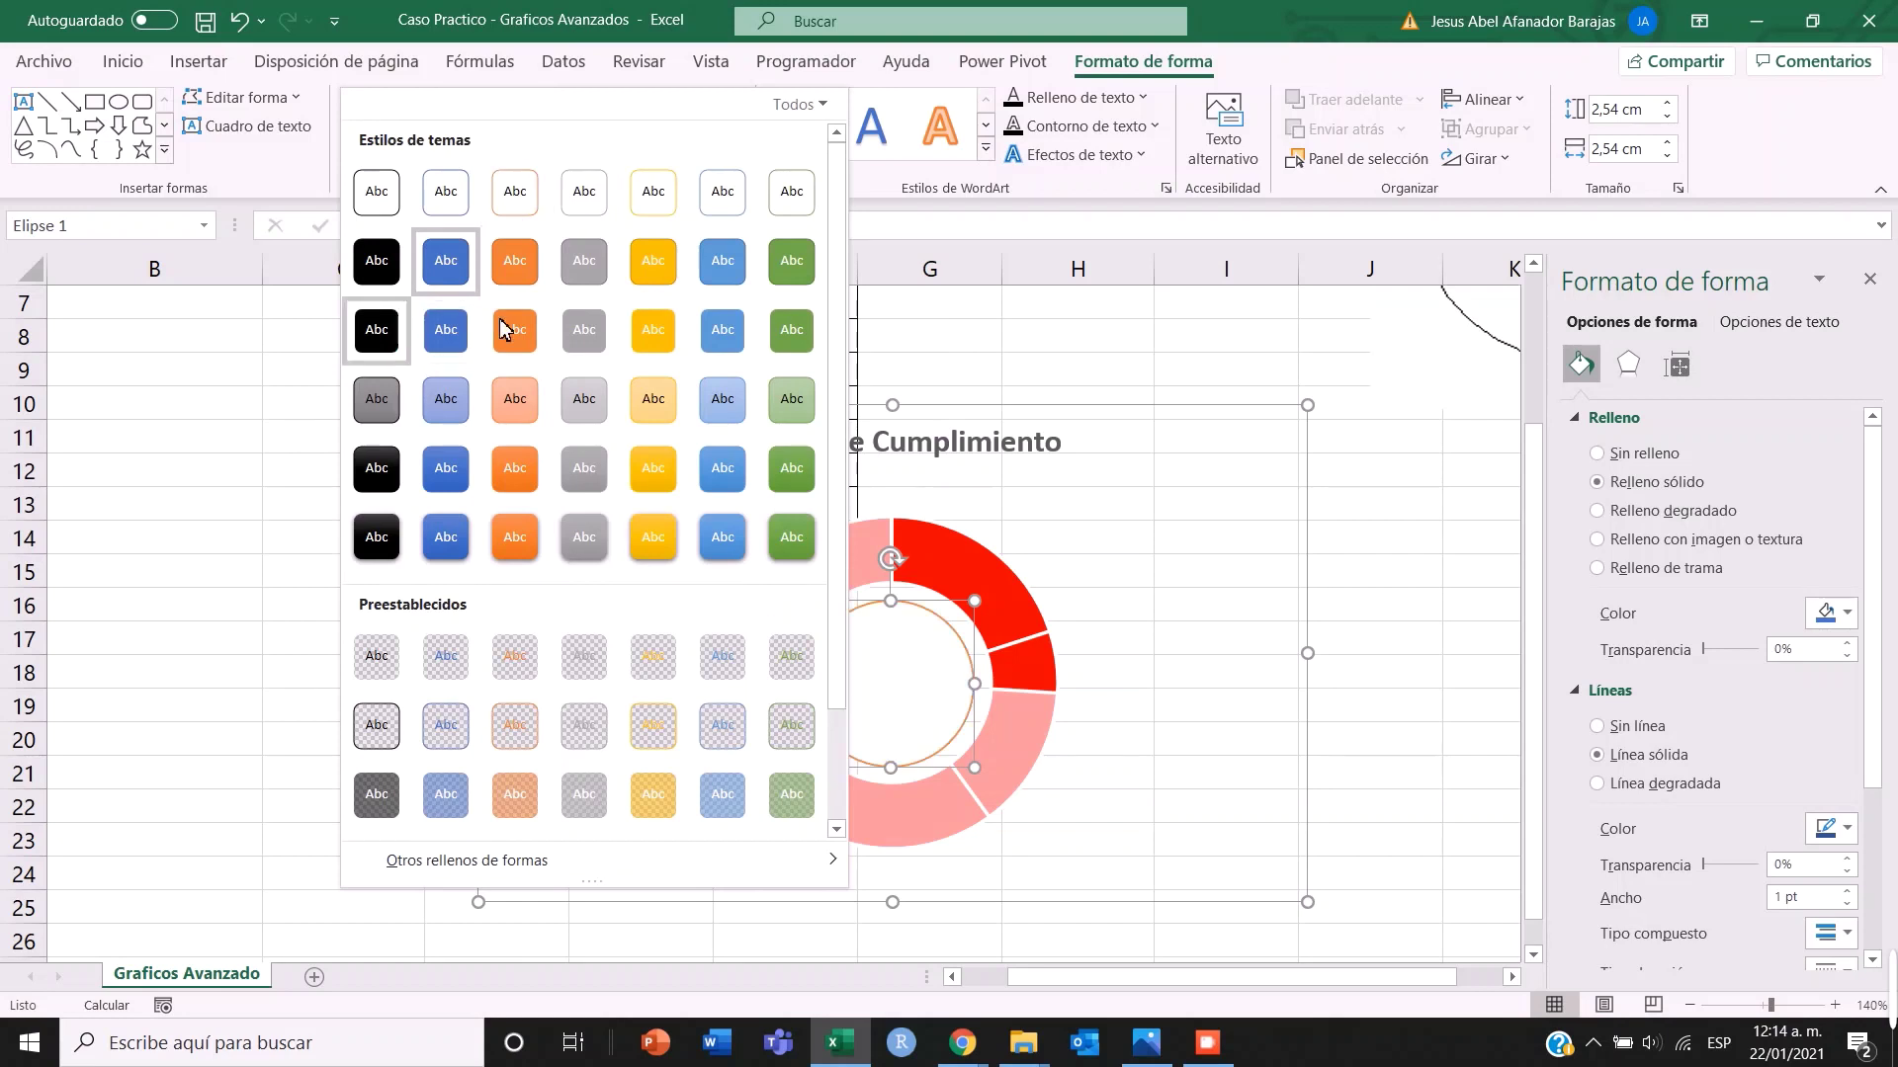
{"action": "left_click", "coordinate": [1008, 210]}
{"action": "left_click", "coordinate": [647, 97]}
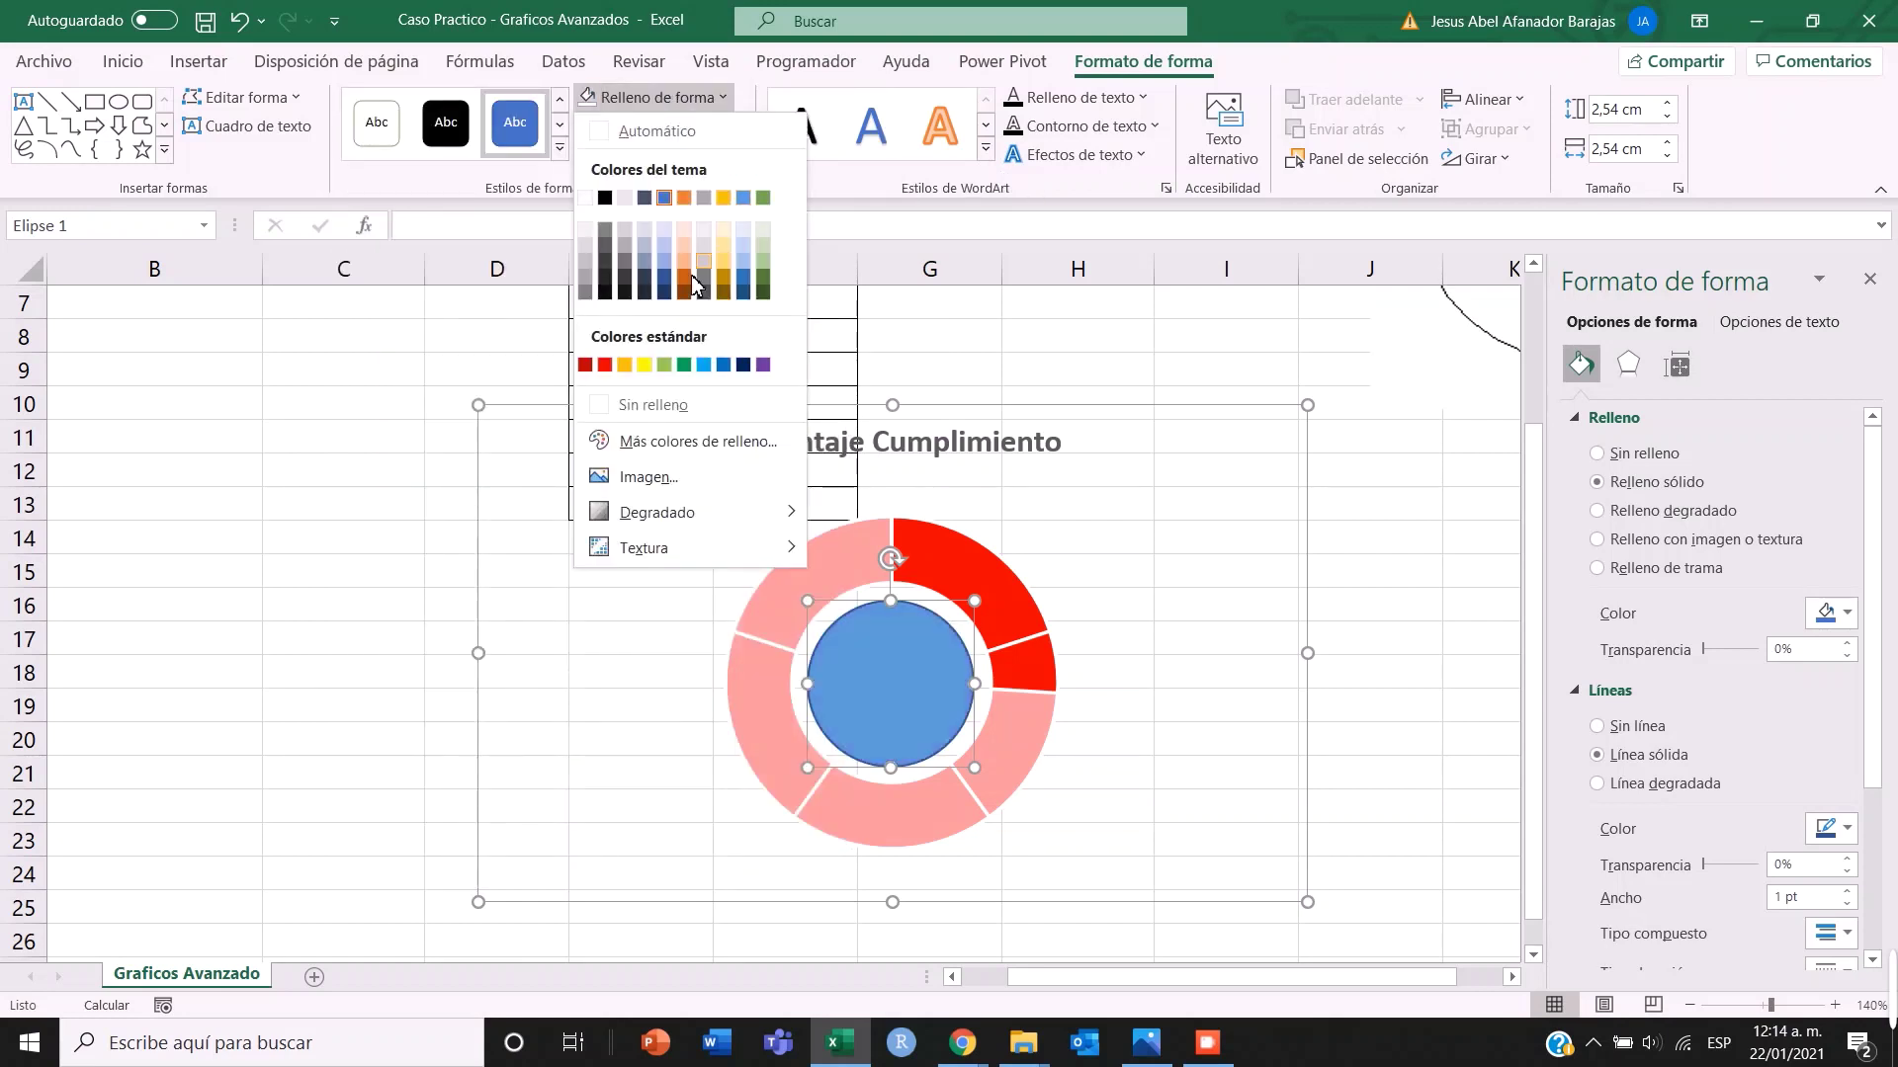
{"action": "left_click", "coordinate": [603, 365]}
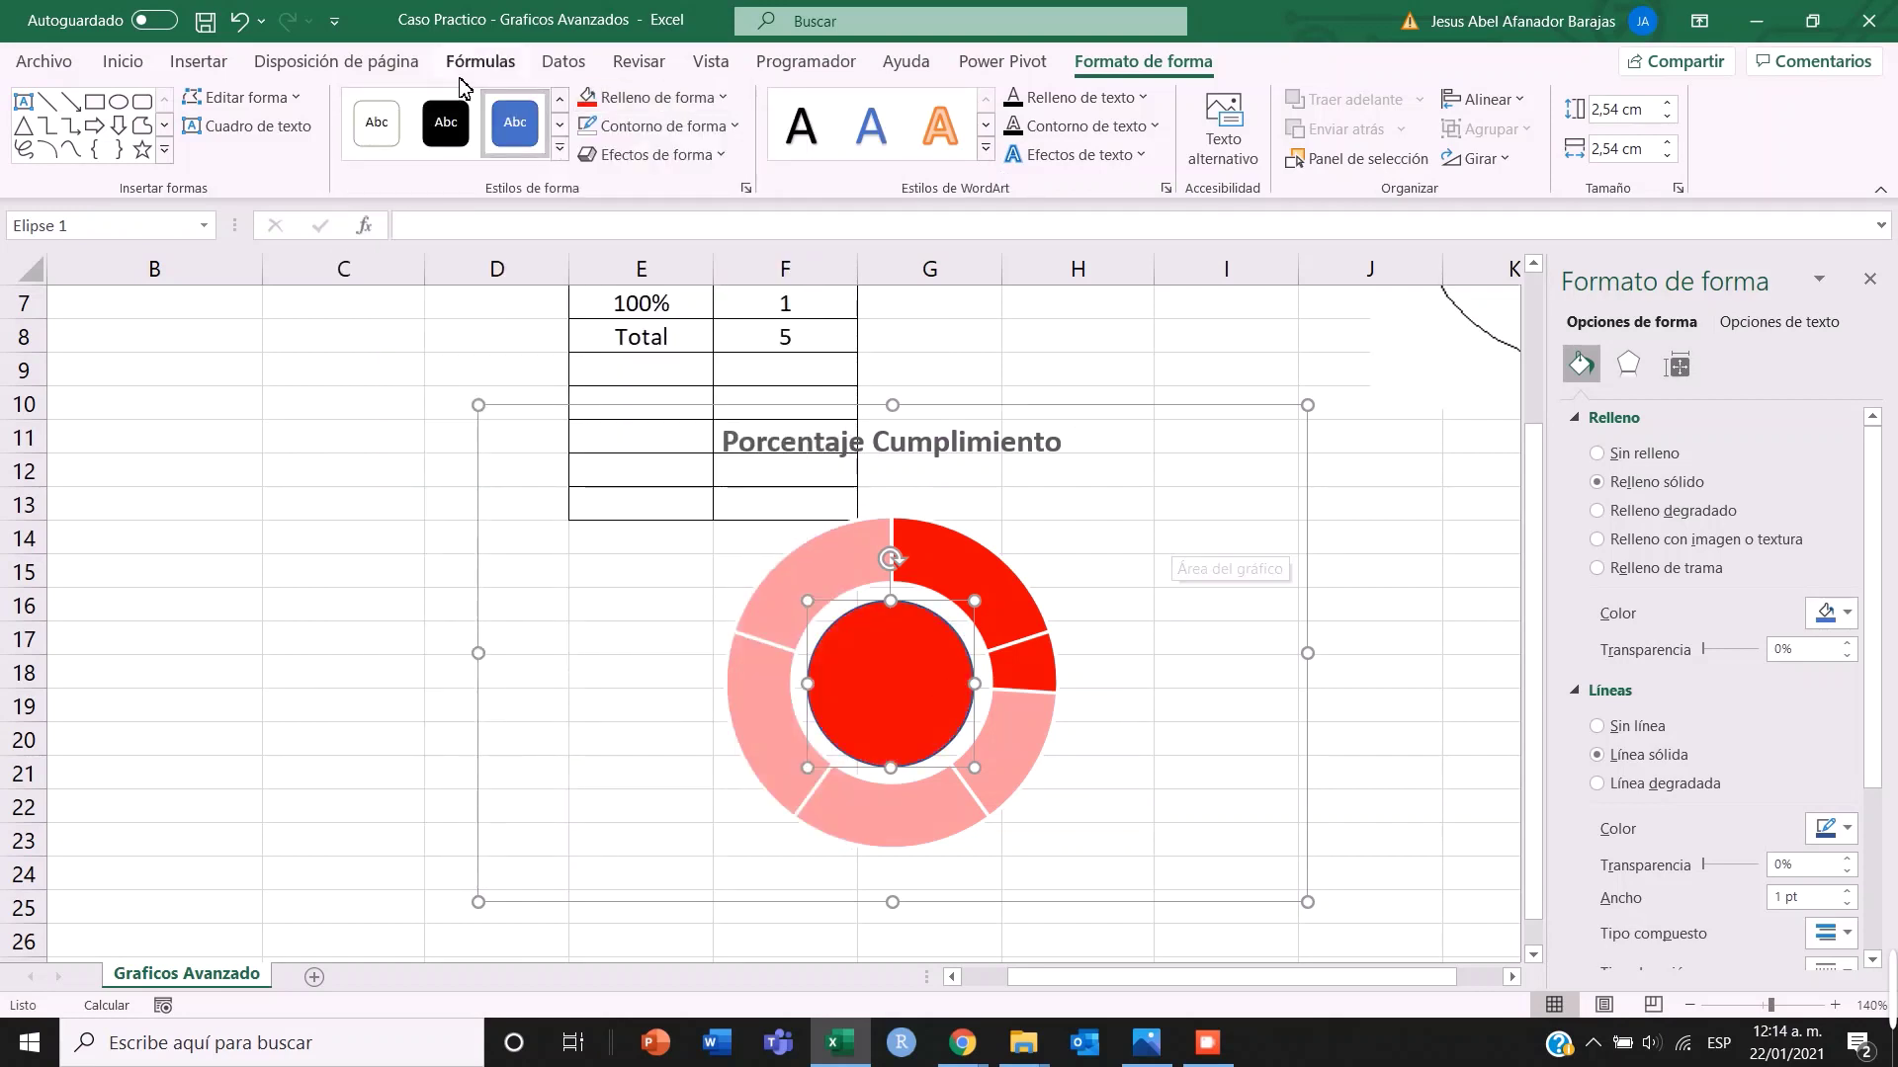
{"action": "left_click", "coordinate": [125, 63]}
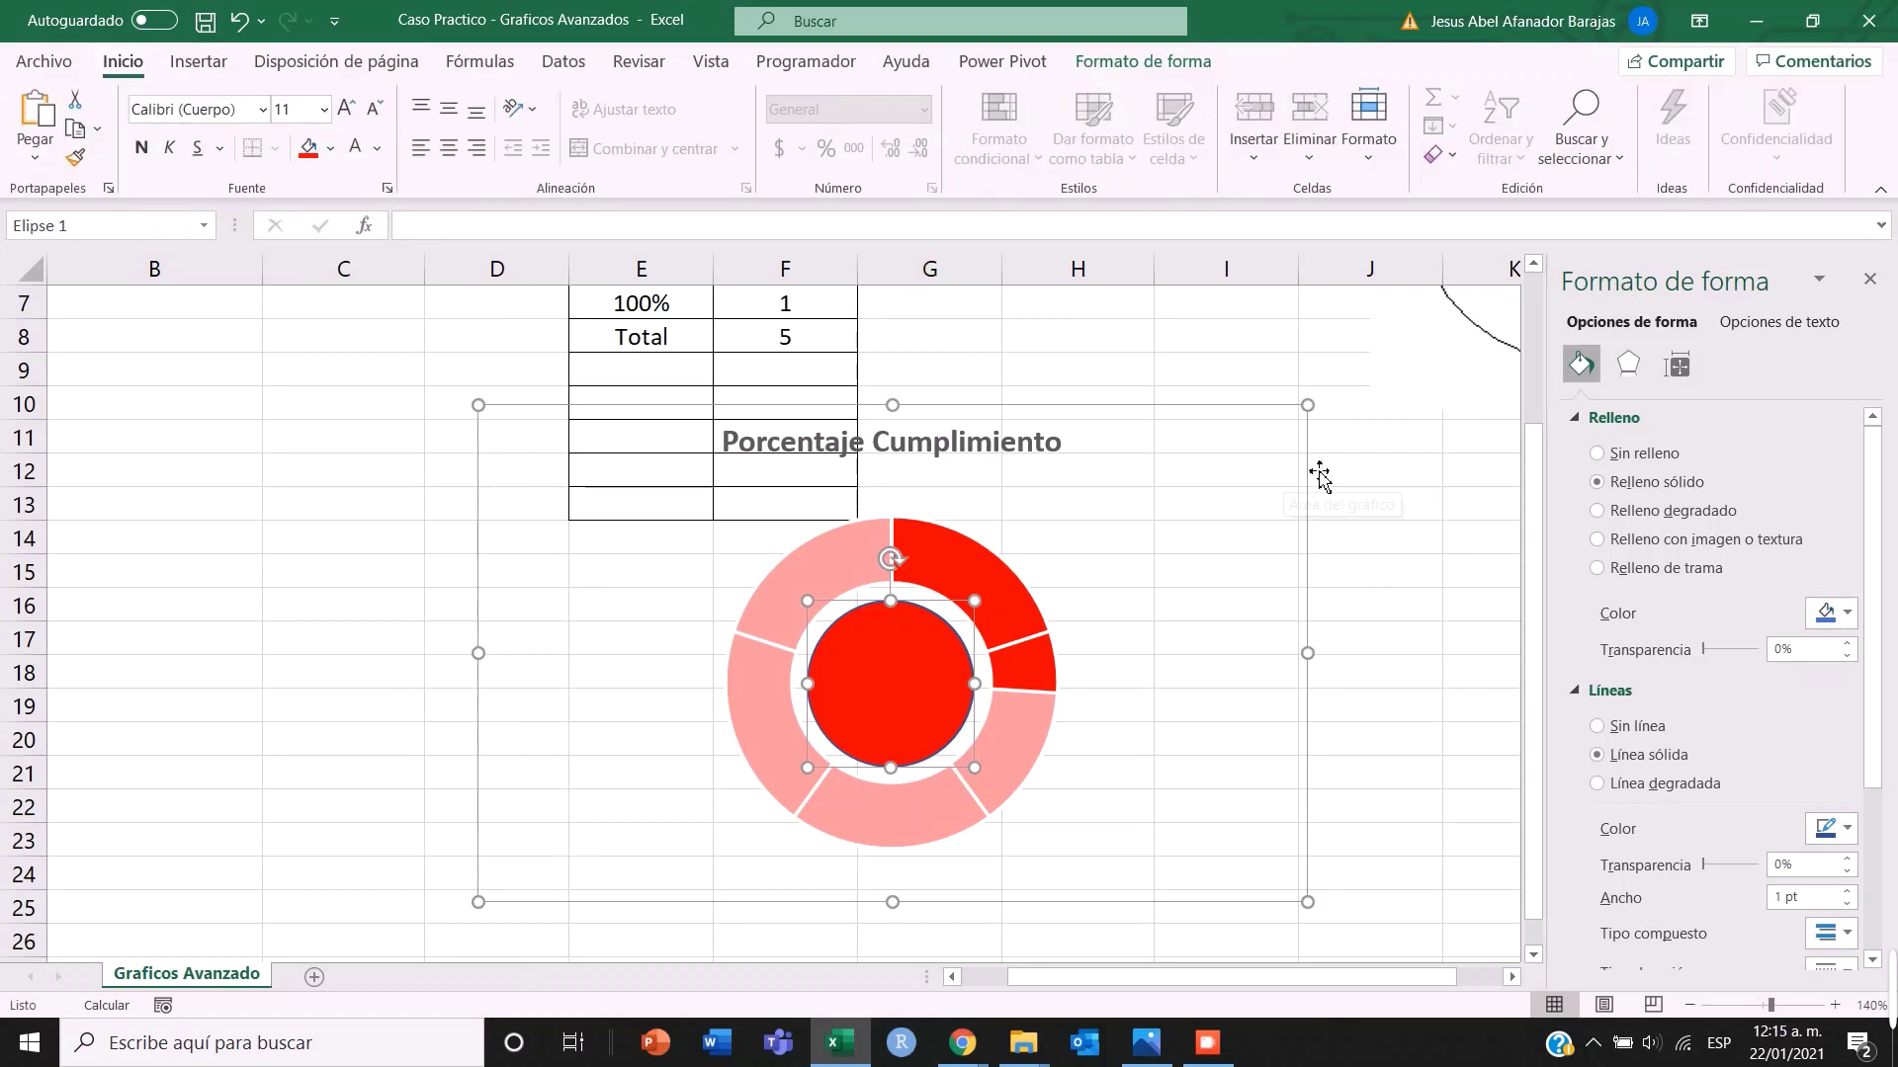
- Link the centre circle's text to the Ventas percentage in cell C2 with the formula ='Graficos Avanzado'!$C$2
{"action": "left_click", "coordinate": [1477, 661]}
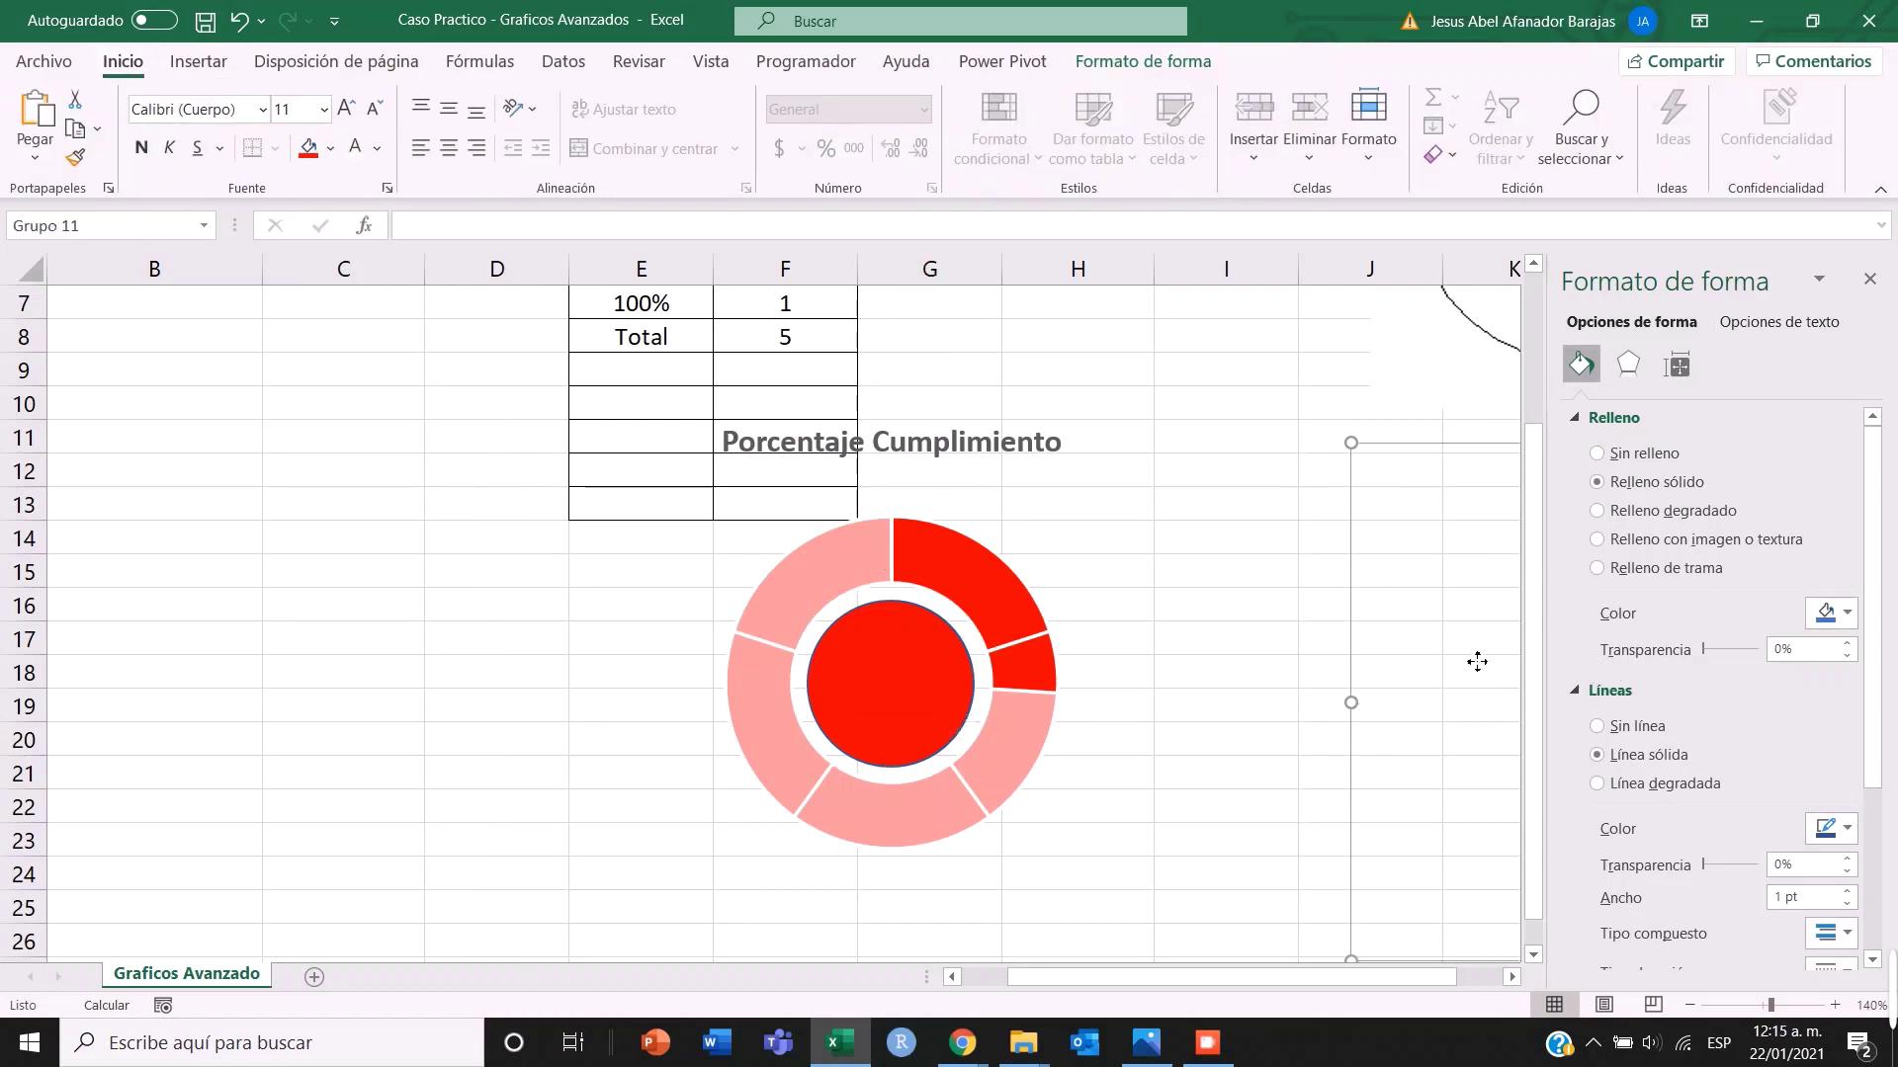
{"action": "left_click", "coordinate": [882, 680]}
{"action": "scroll", "coordinate": [887, 712], "scroll_direction": "up", "scroll_amount": 1}
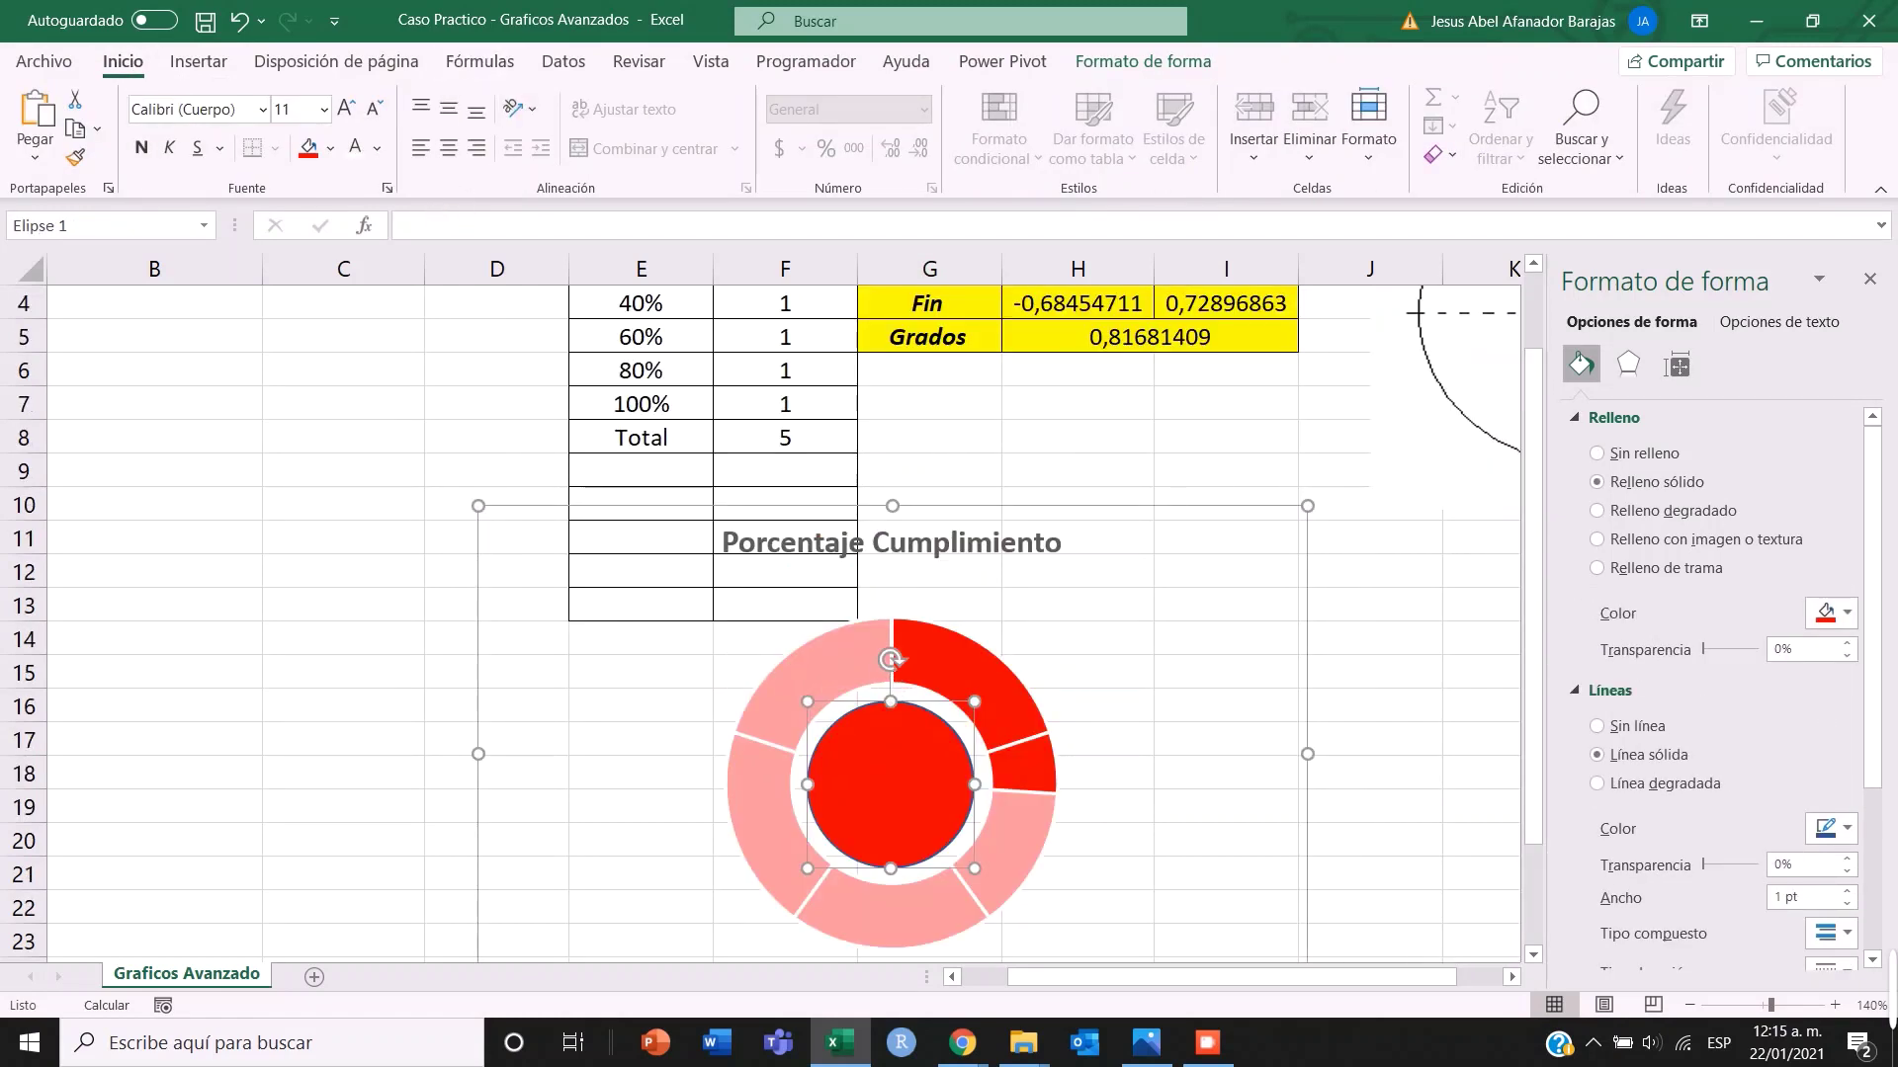
{"action": "left_click", "coordinate": [406, 225]}
{"action": "type", "text": "="}
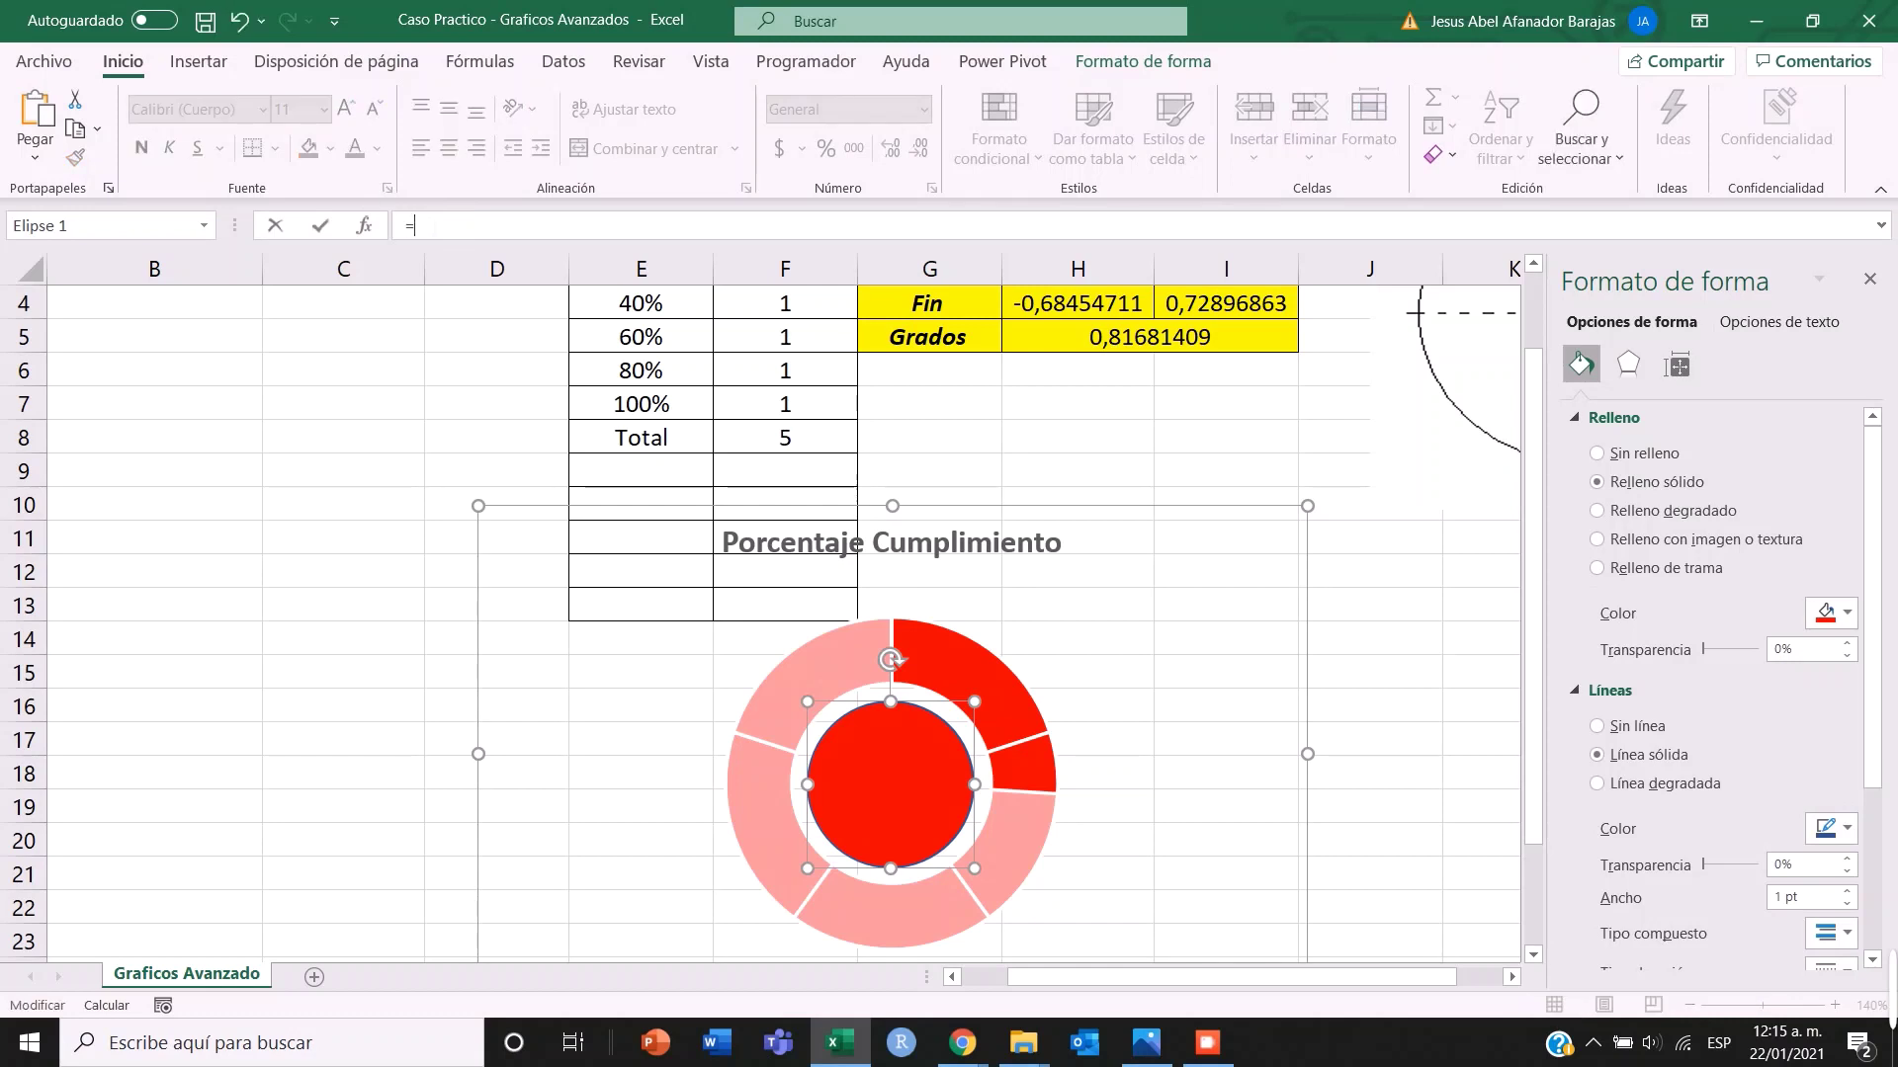
{"action": "scroll", "coordinate": [299, 533], "scroll_direction": "up", "scroll_amount": 1}
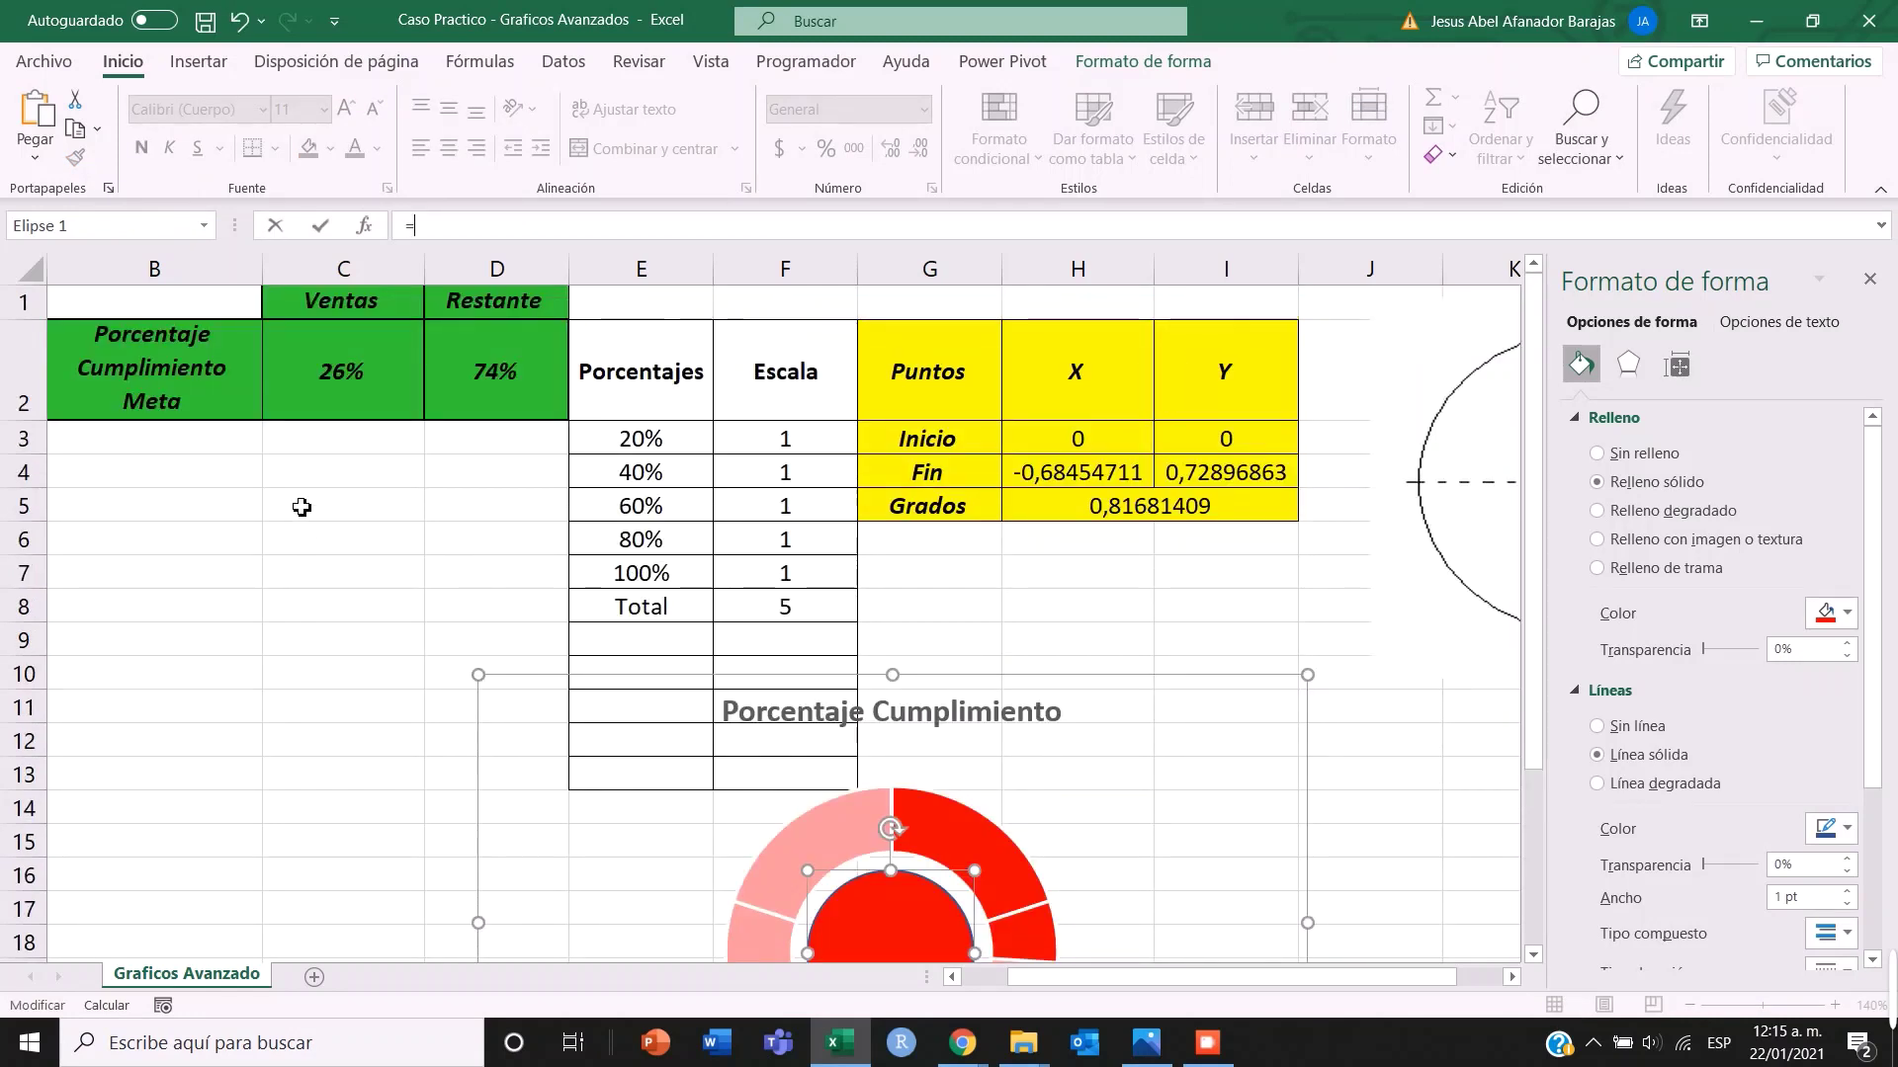
{"action": "left_click", "coordinate": [326, 393]}
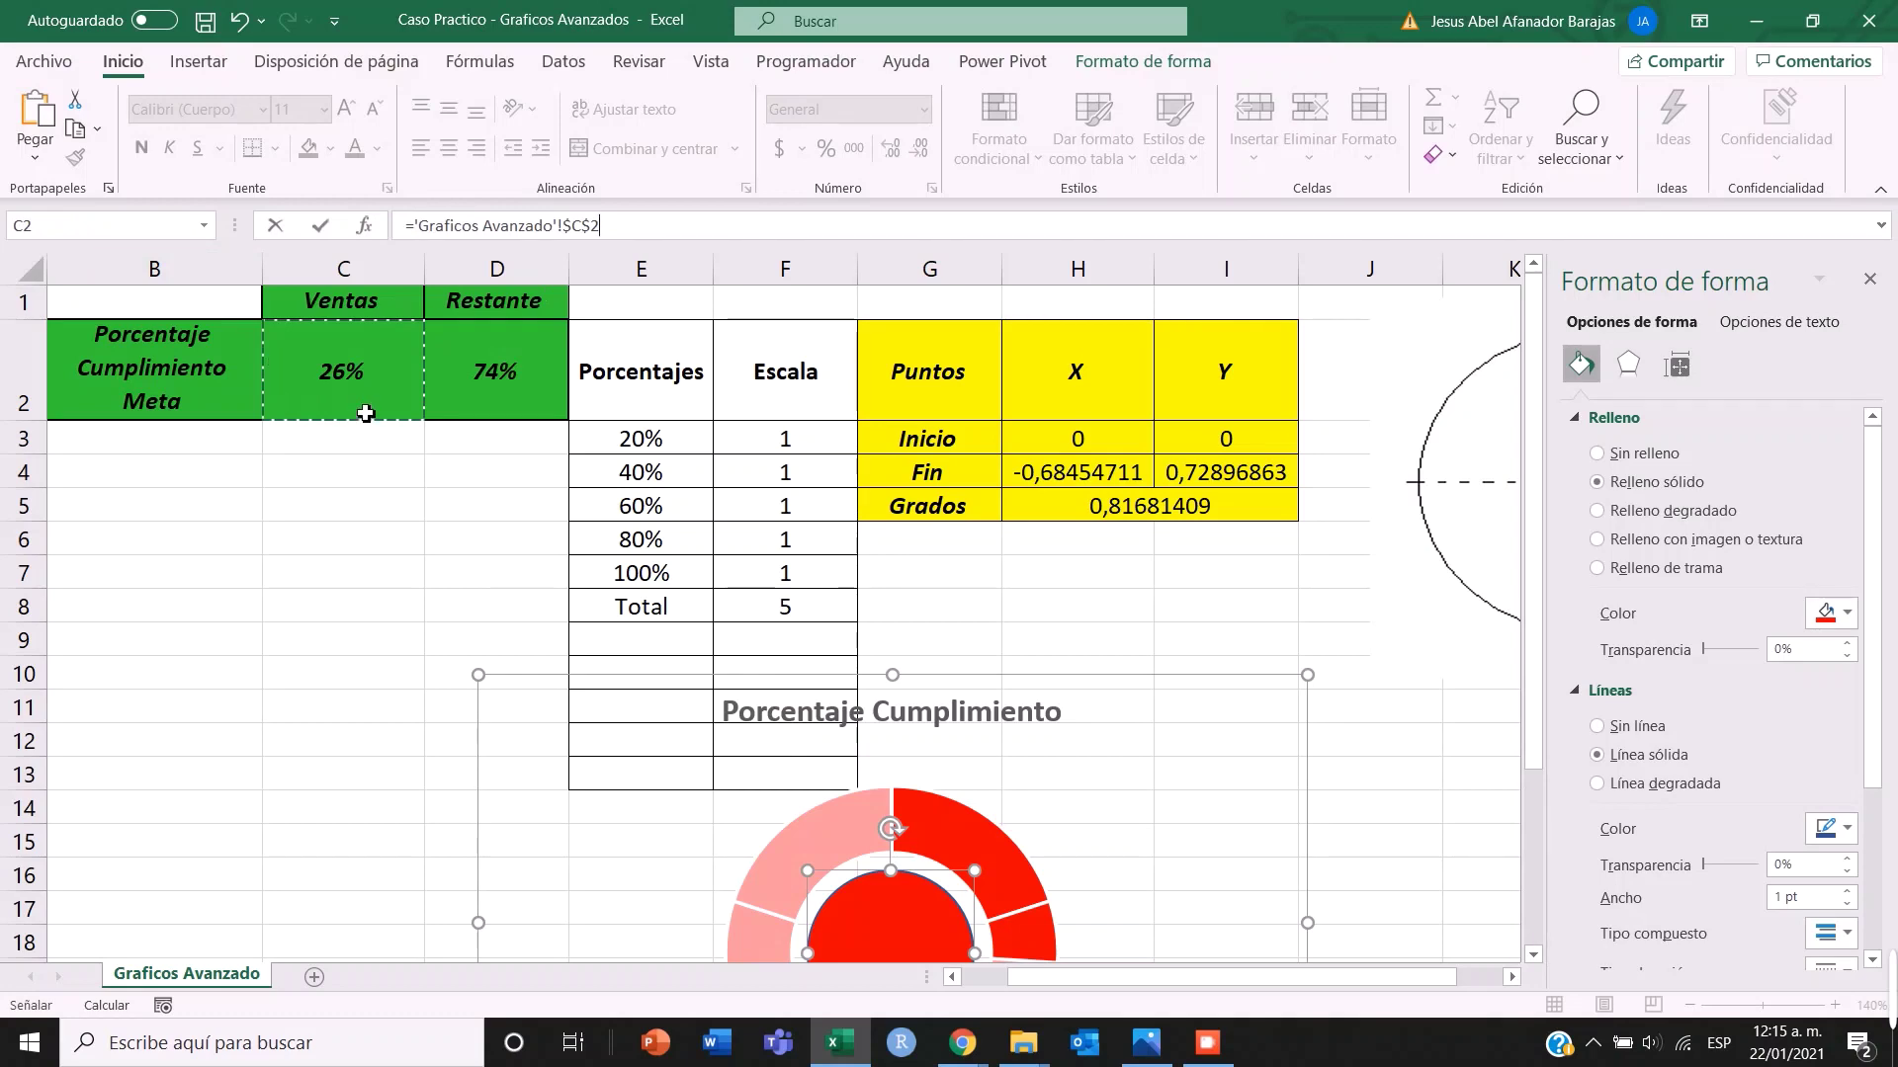
{"action": "key", "text": "Return"}
{"action": "scroll", "coordinate": [593, 339], "scroll_direction": "down", "scroll_amount": 1}
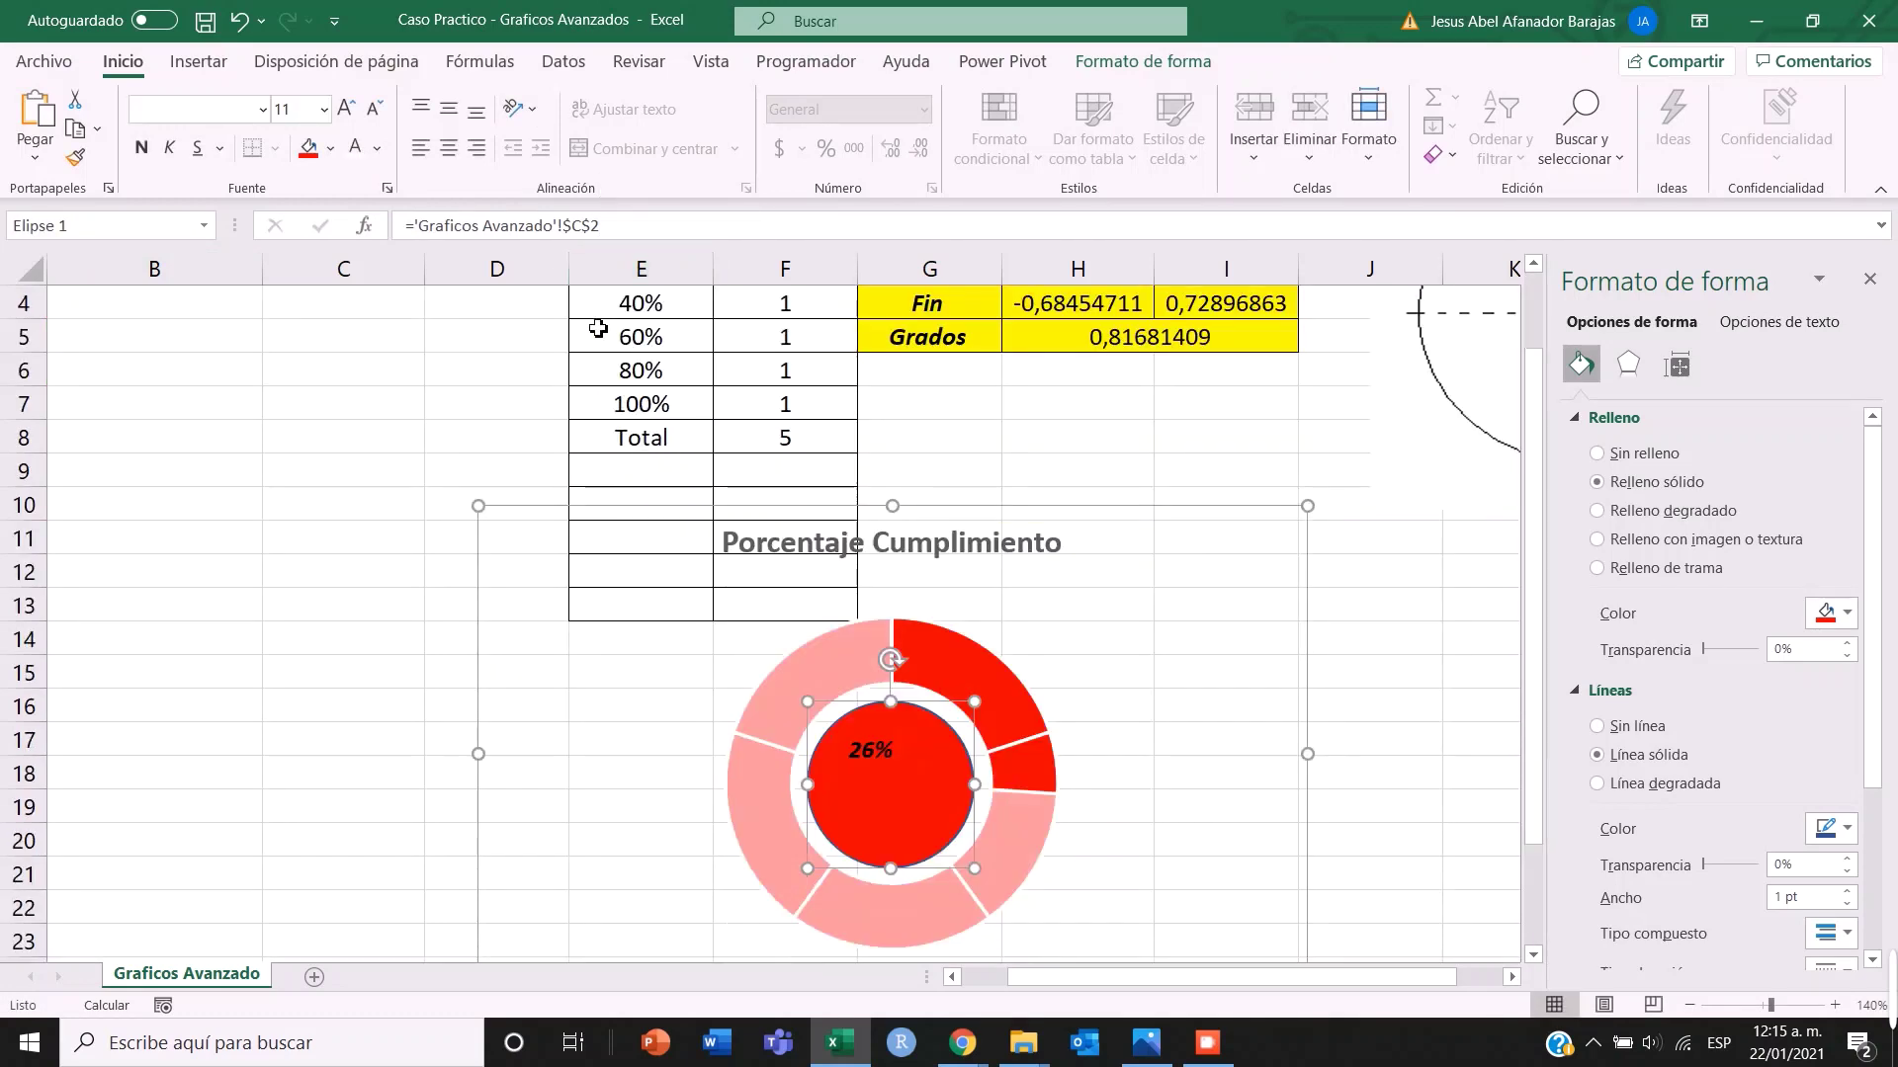
- Centre the circle's percentage text vertically and horizontally and enlarge it to 20 pt
{"action": "scroll", "coordinate": [479, 255], "scroll_direction": "up", "scroll_amount": 1}
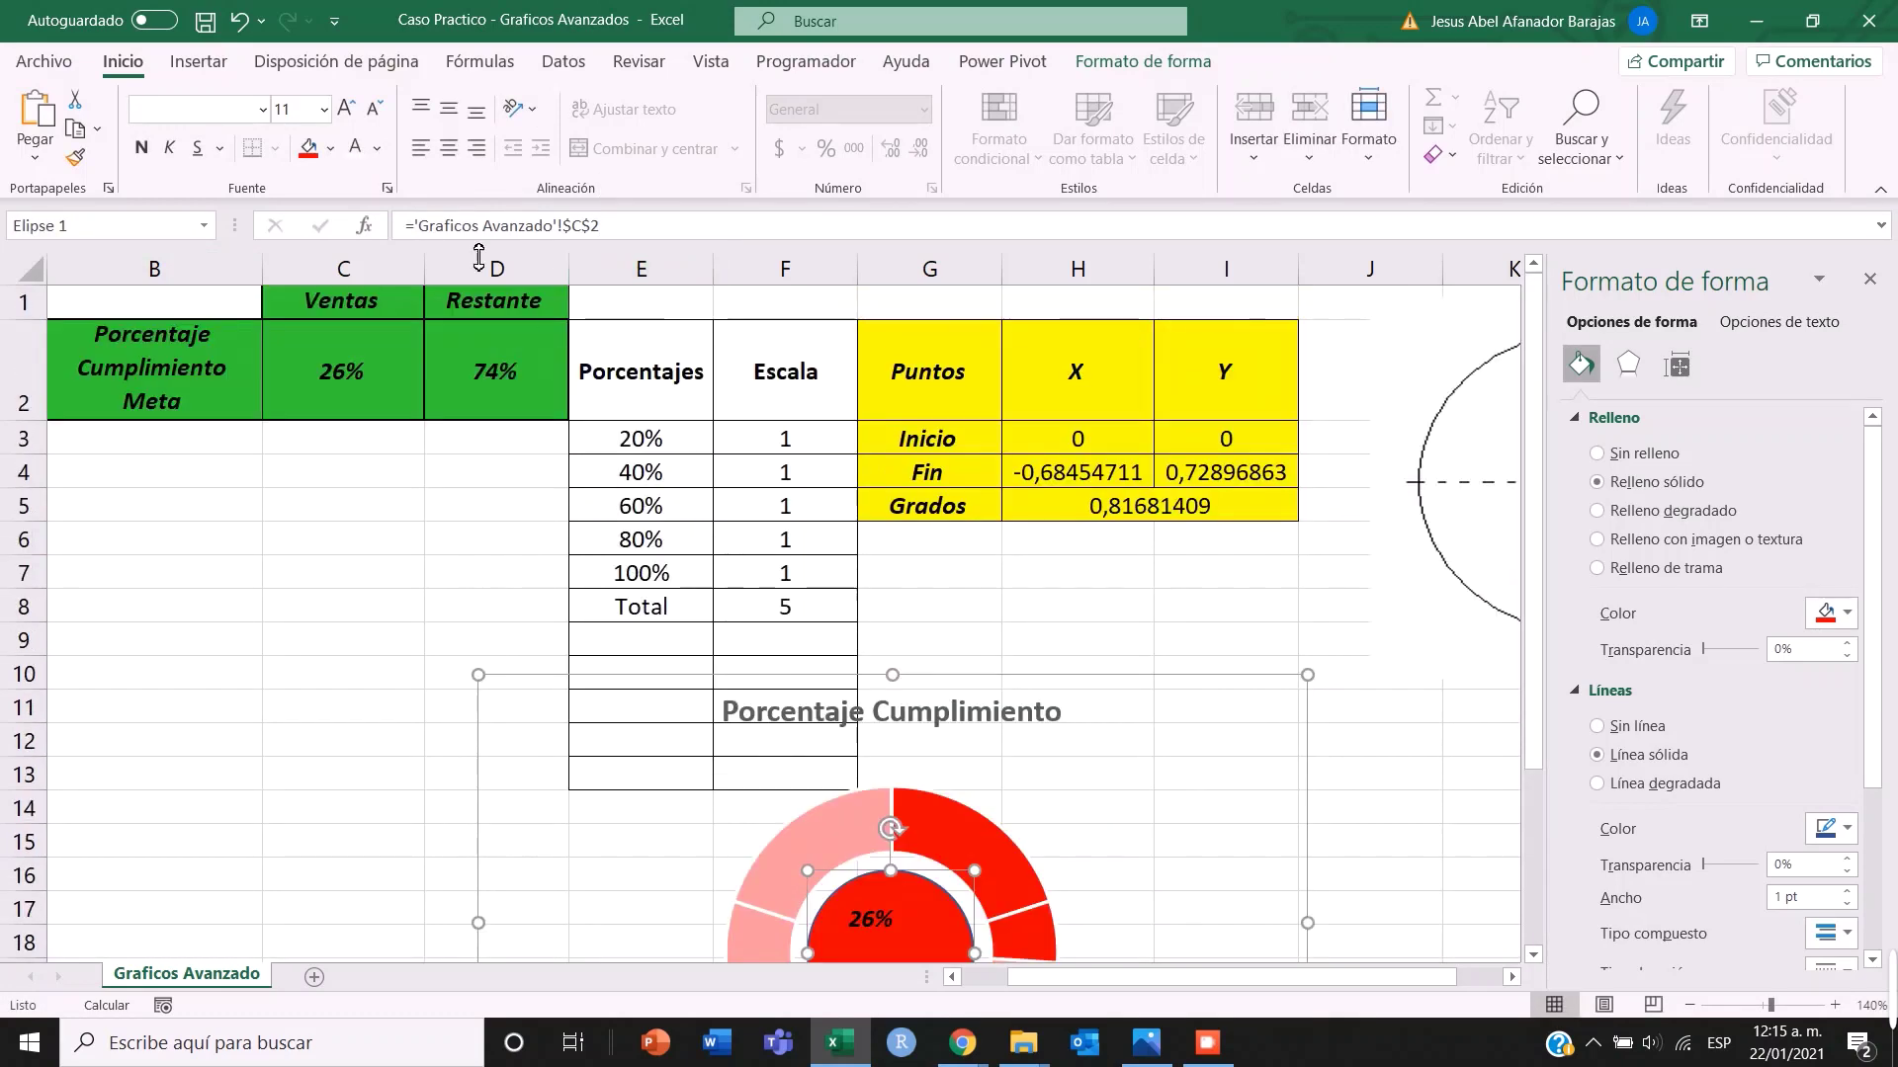
{"action": "left_click", "coordinate": [450, 116]}
{"action": "left_click", "coordinate": [346, 108]}
{"action": "left_click", "coordinate": [346, 108]}
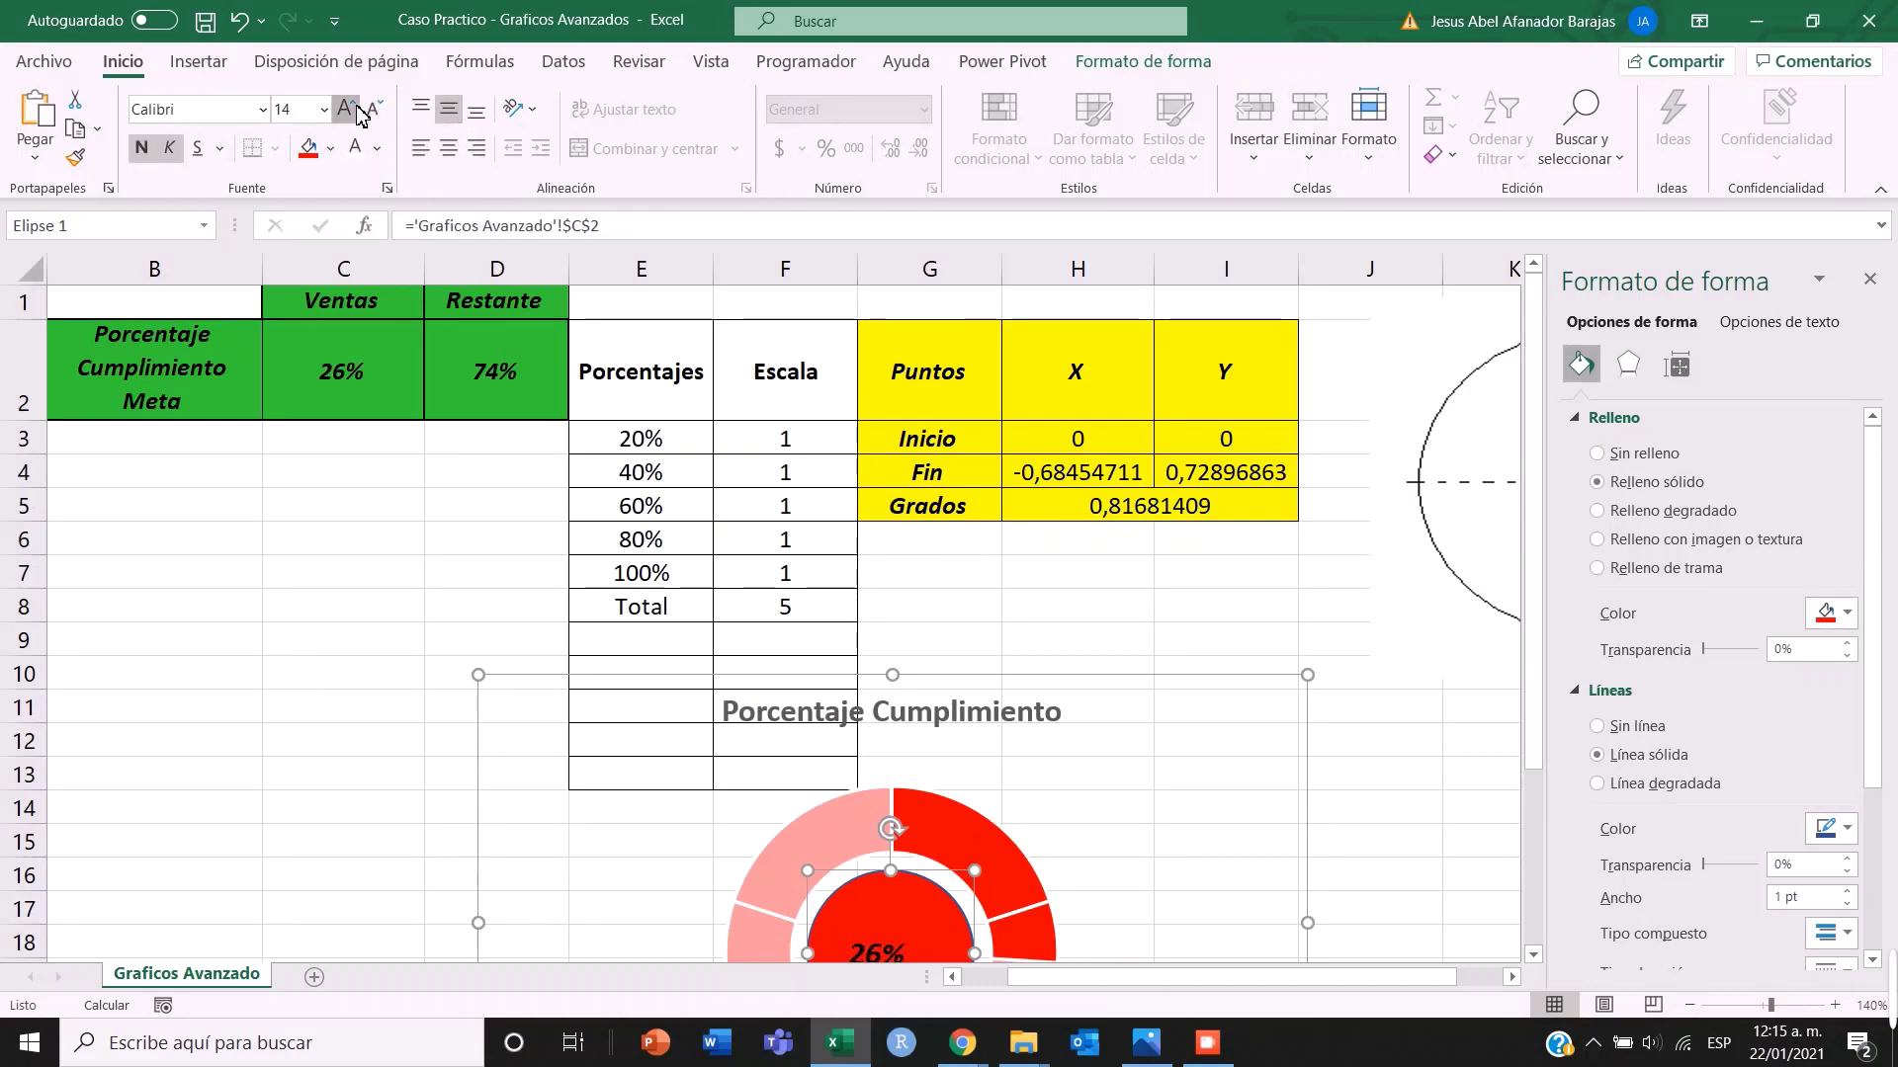
{"action": "left_click", "coordinate": [346, 107]}
{"action": "left_click", "coordinate": [448, 148]}
{"action": "scroll", "coordinate": [636, 322], "scroll_direction": "down", "scroll_amount": 2}
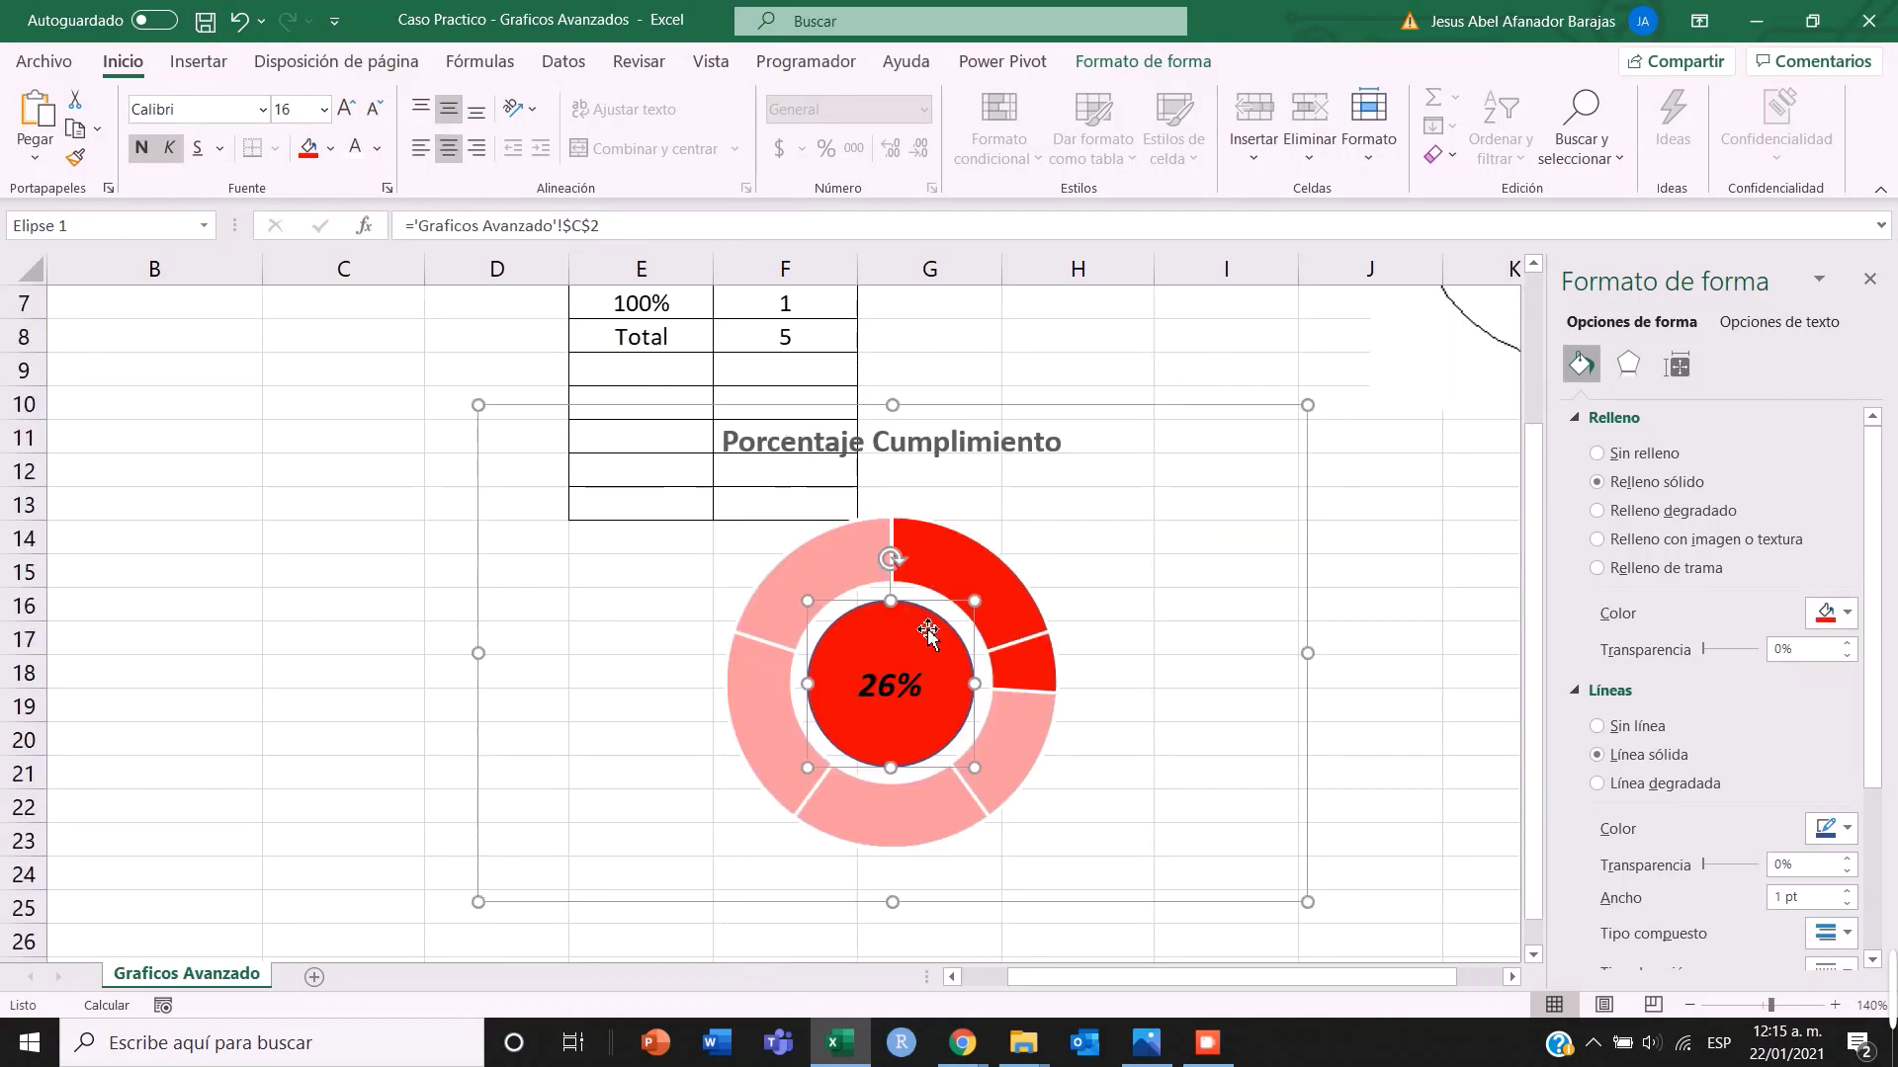
{"action": "scroll", "coordinate": [350, 296], "scroll_direction": "up", "scroll_amount": 1}
{"action": "left_click", "coordinate": [348, 108]}
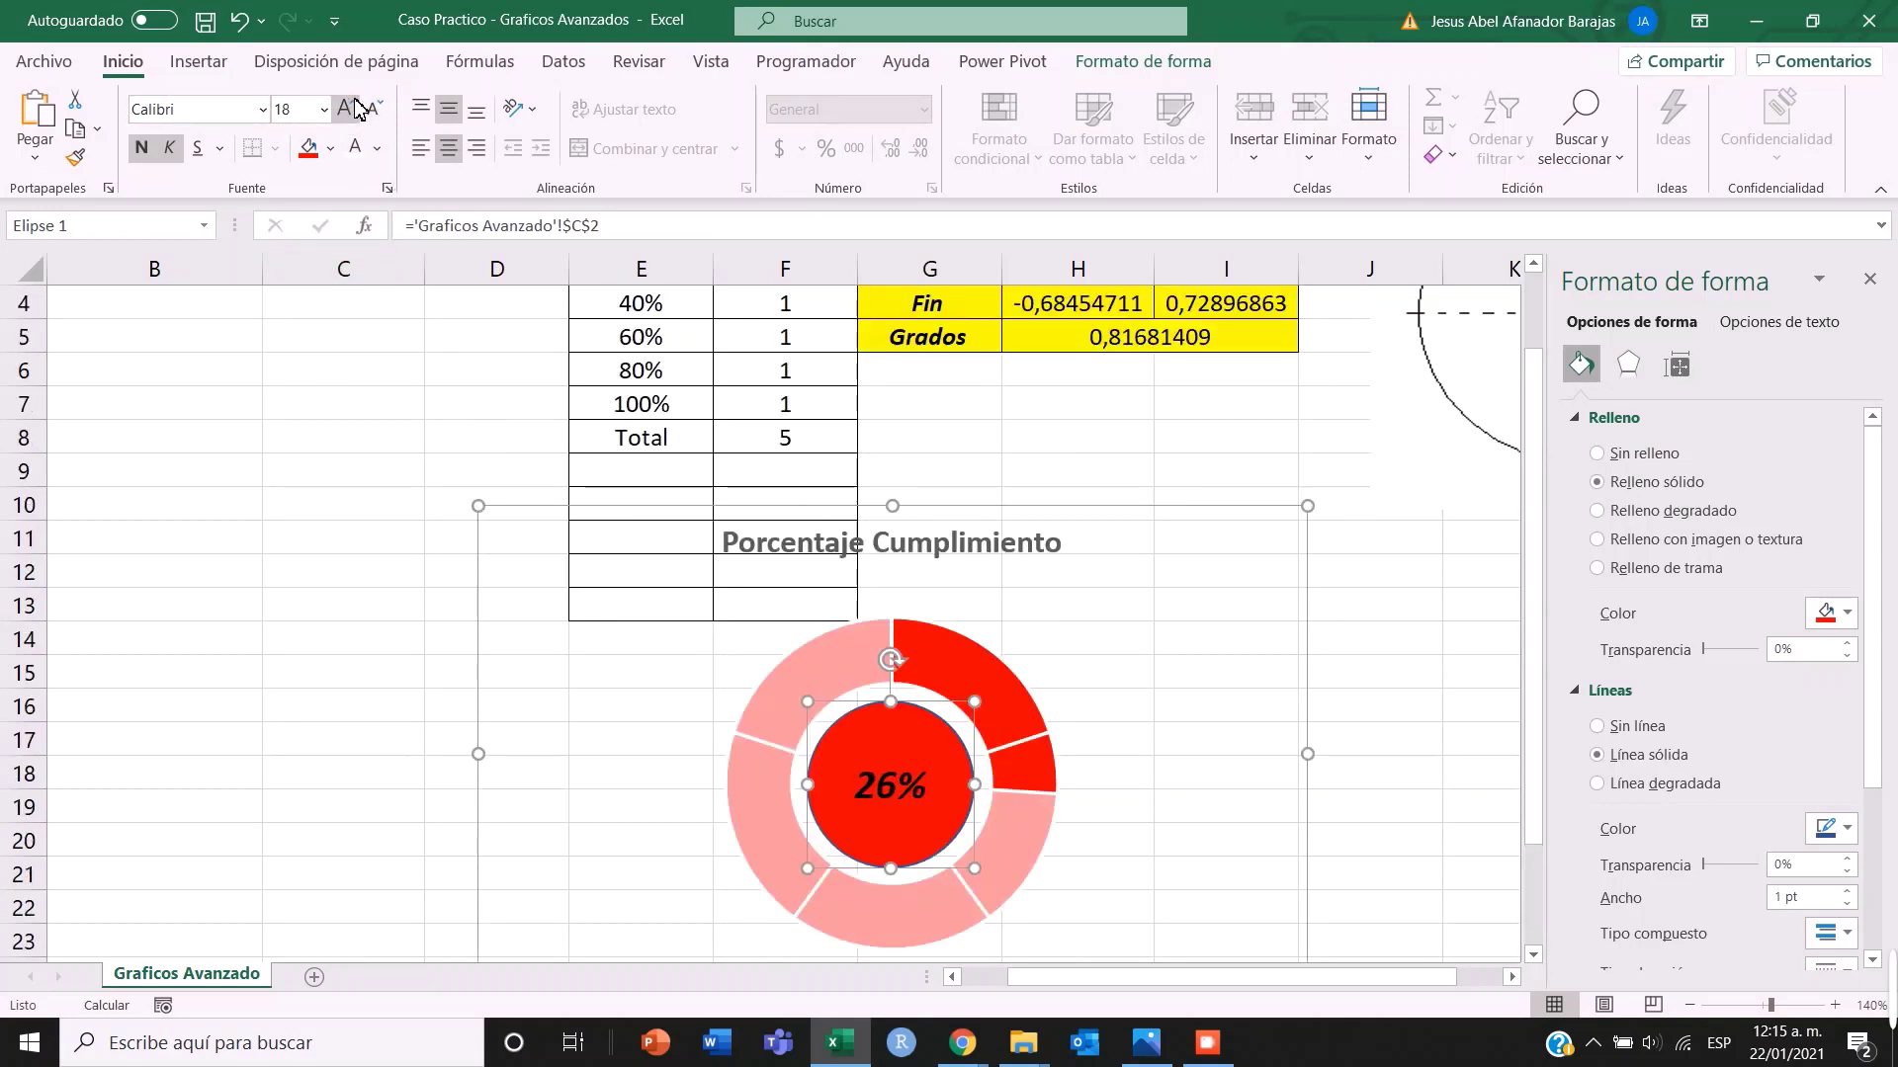
{"action": "left_click", "coordinate": [348, 108]}
{"action": "left_click", "coordinate": [1397, 626]}
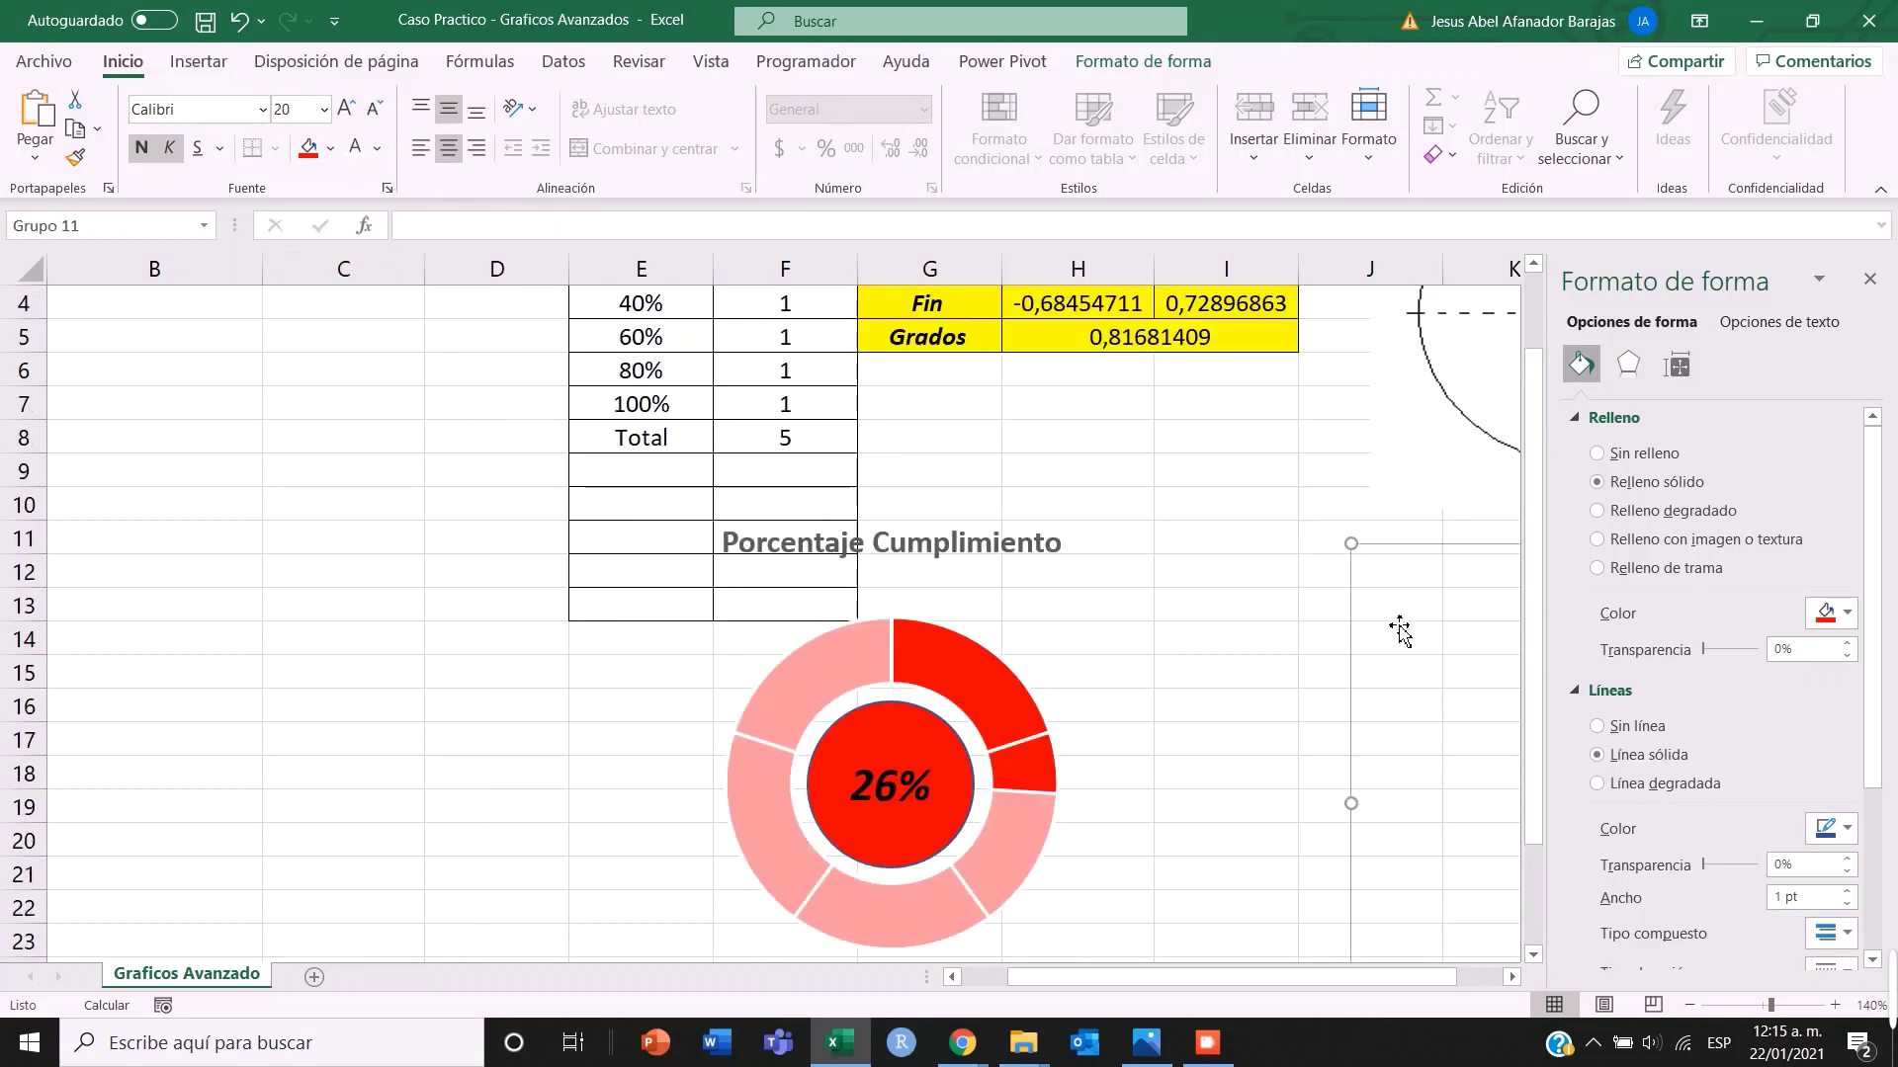
{"action": "left_click", "coordinate": [911, 752]}
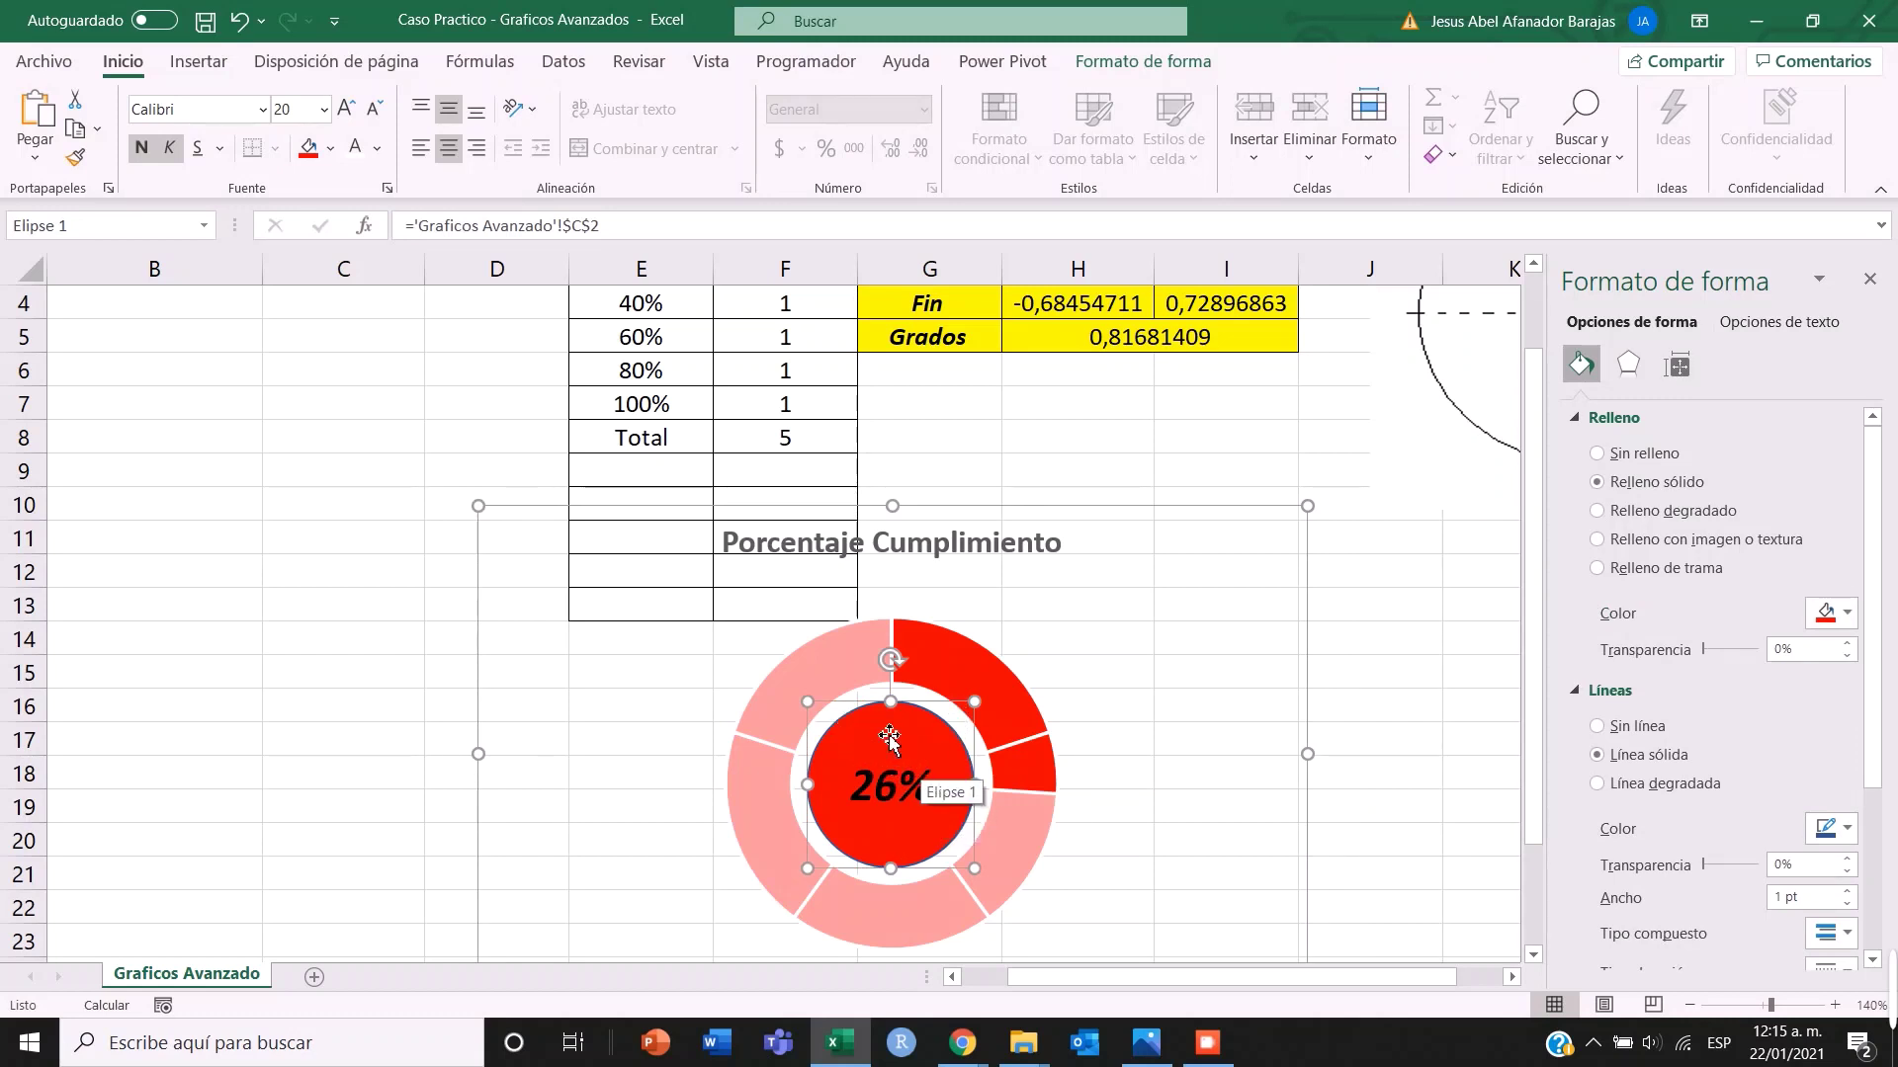
{"action": "left_click", "coordinate": [690, 669]}
{"action": "left_click", "coordinate": [843, 680]}
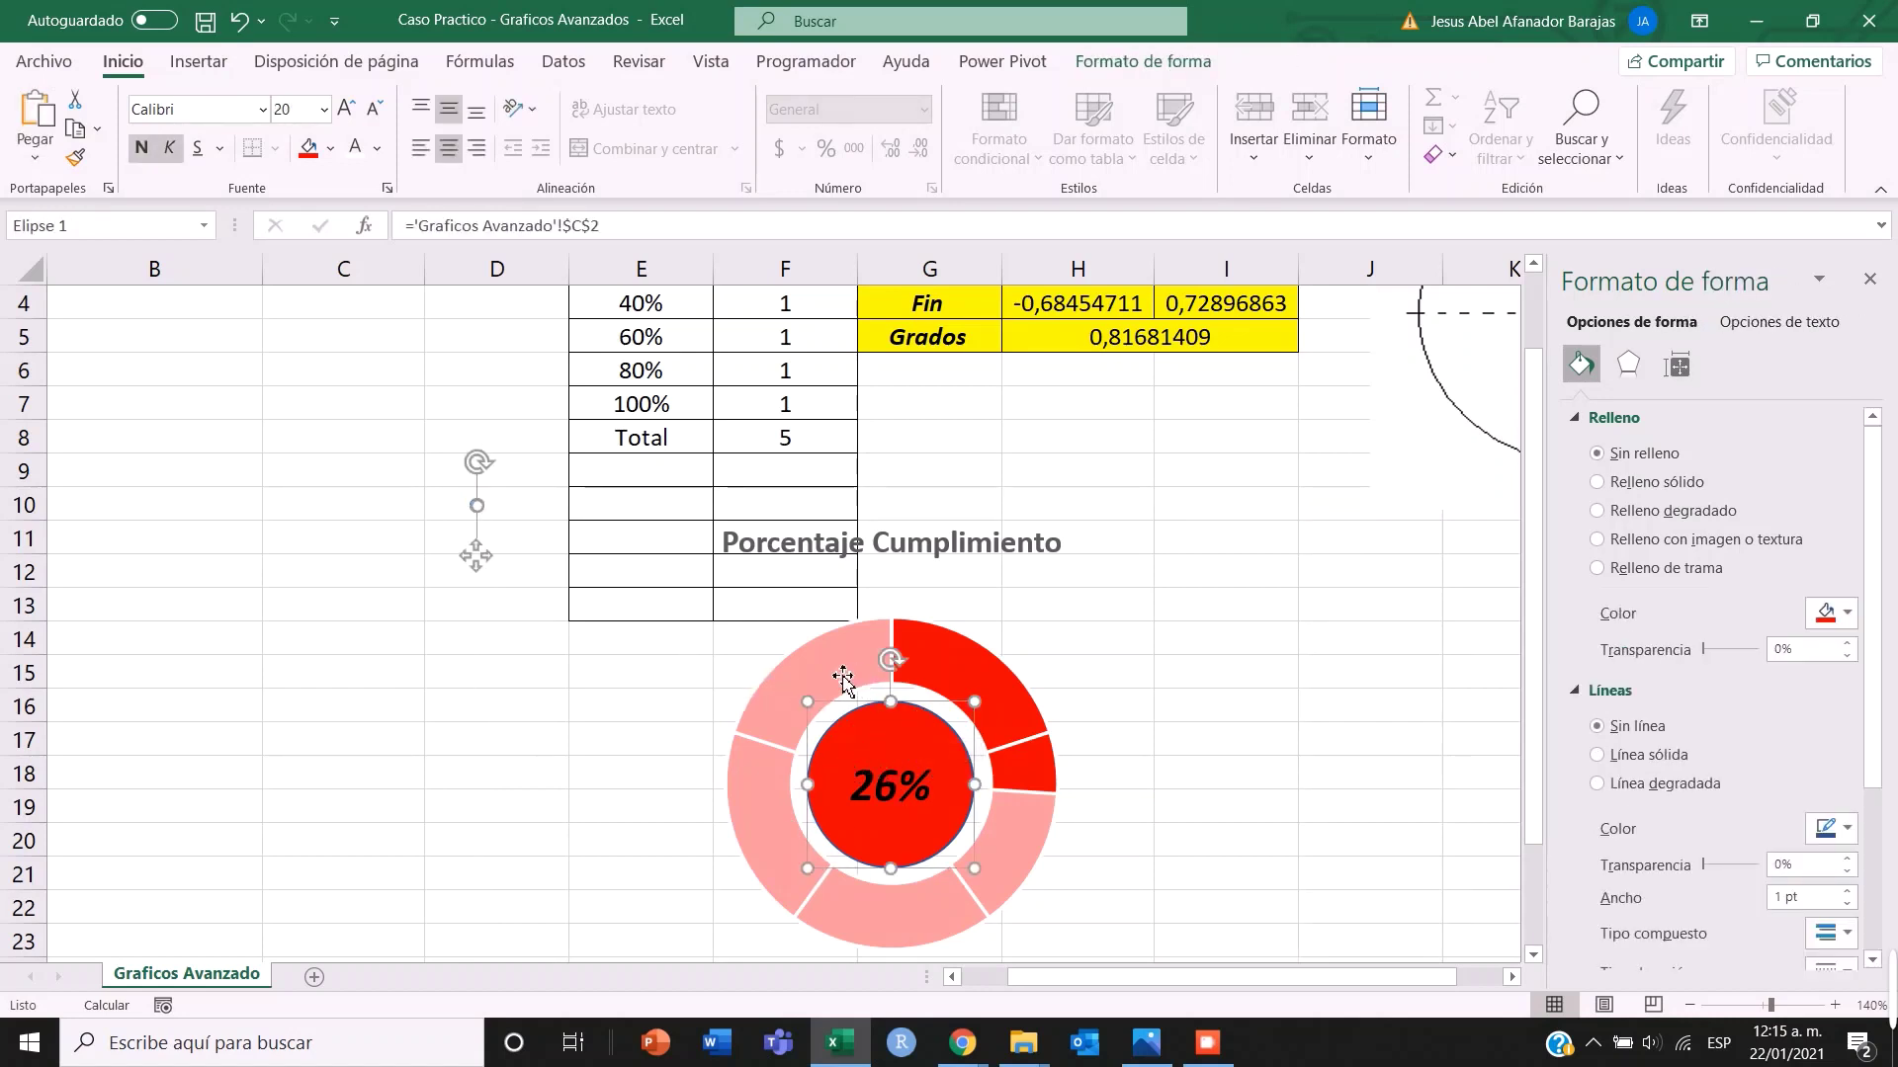
{"action": "left_click", "coordinate": [336, 643]}
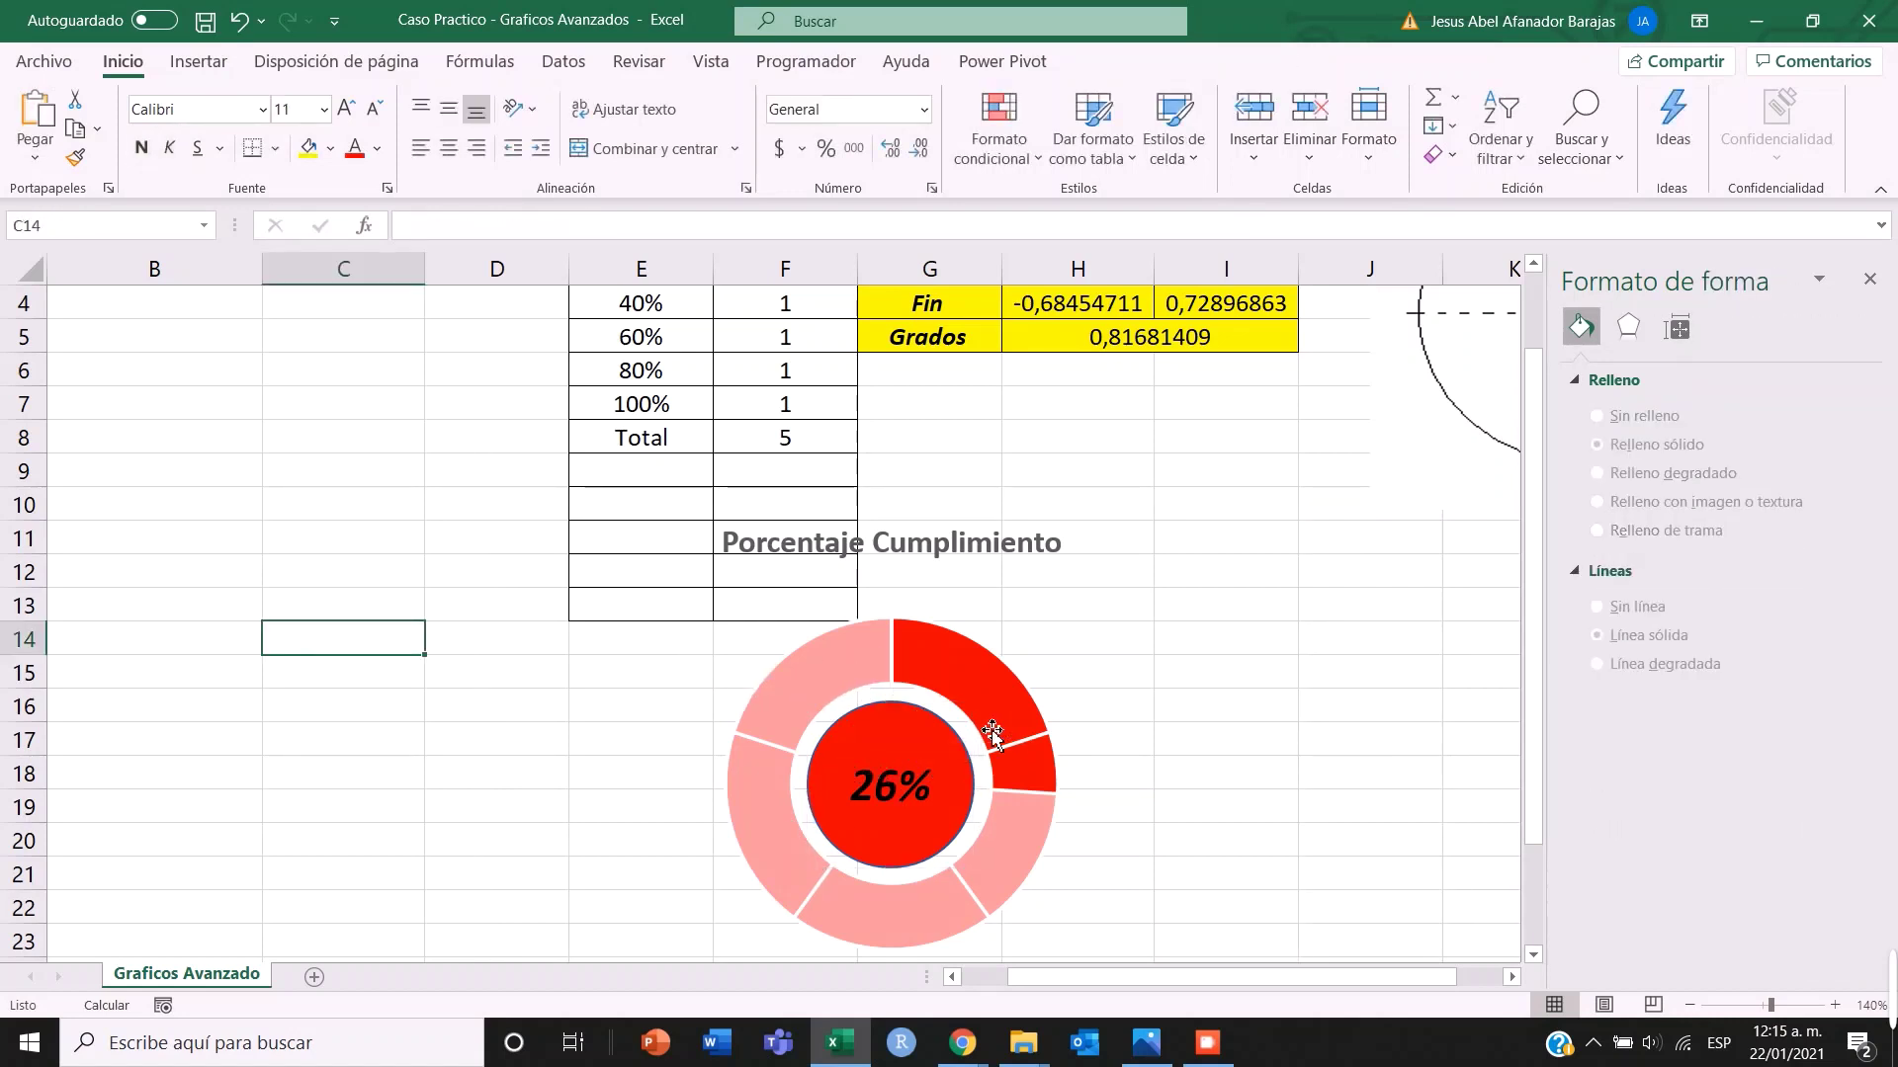
{"action": "left_click", "coordinate": [905, 766]}
{"action": "left_click", "coordinate": [756, 731]}
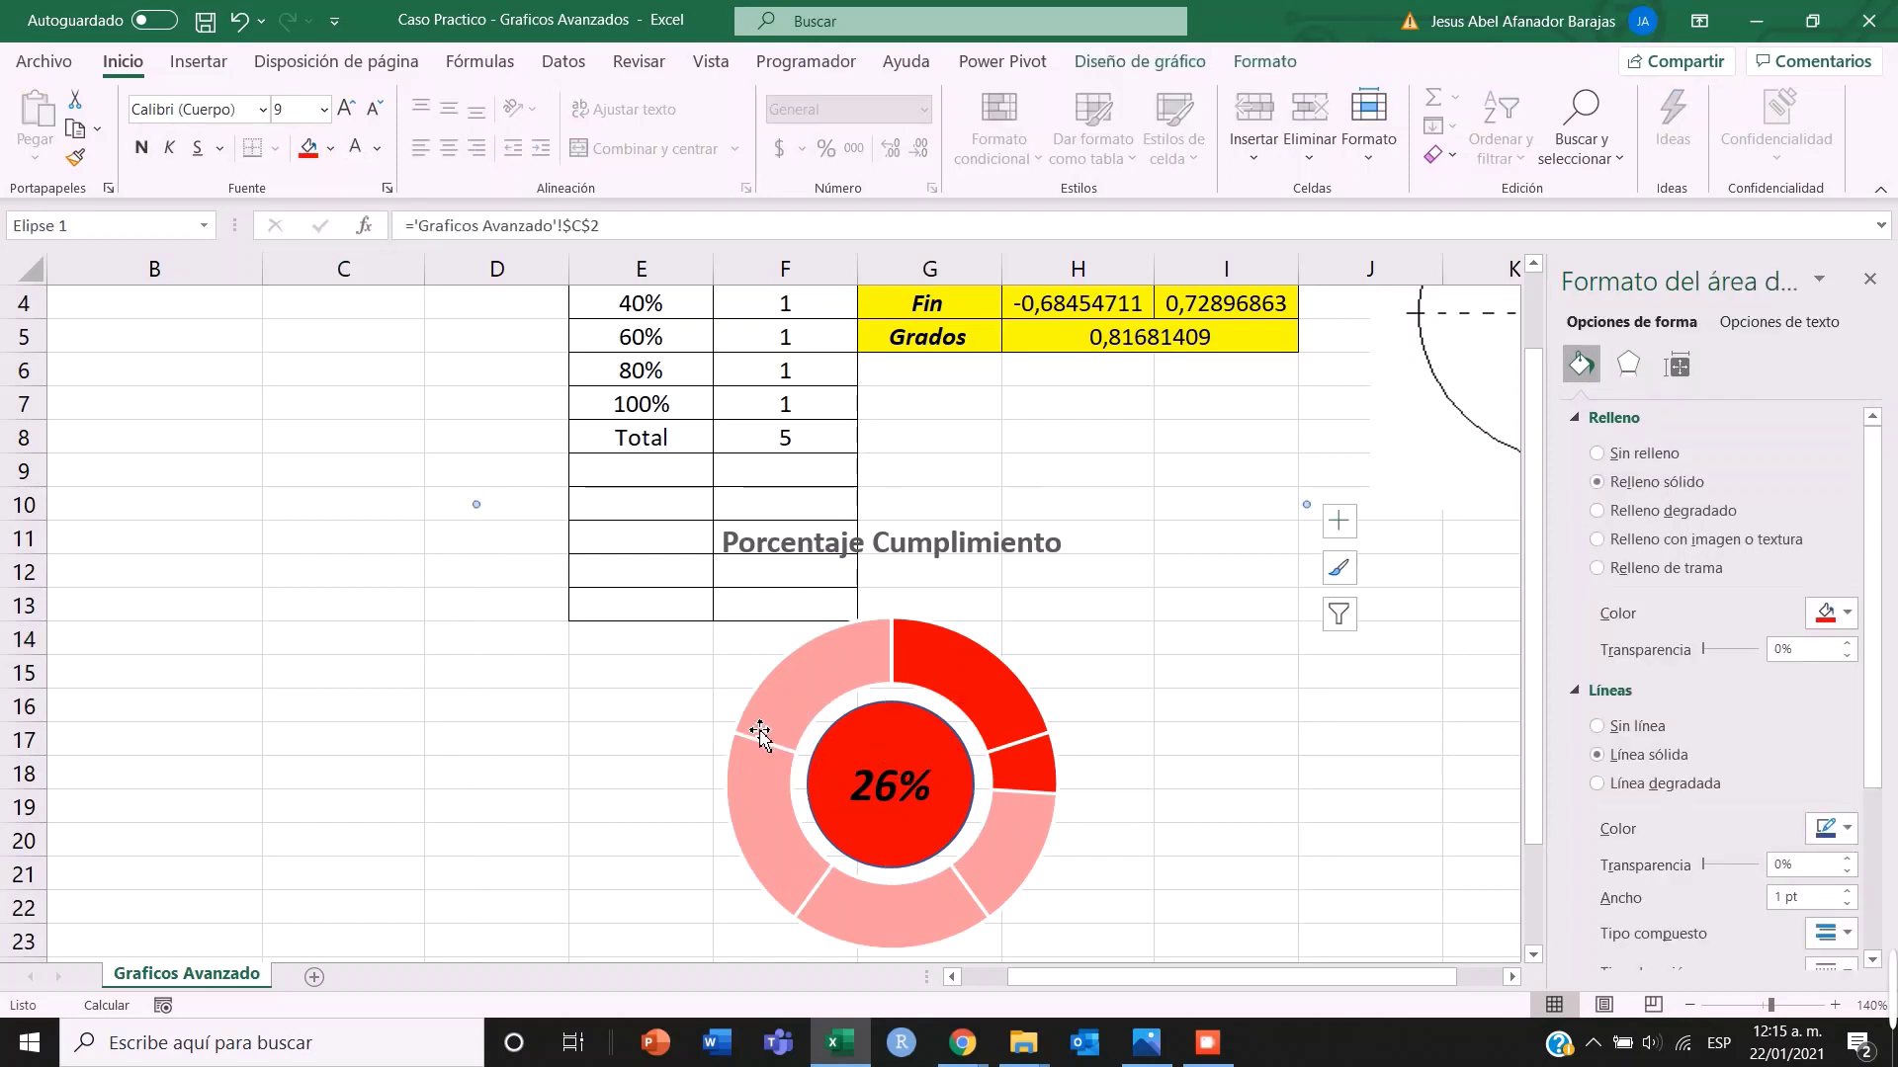
{"action": "left_click", "coordinate": [862, 757]}
{"action": "left_click", "coordinate": [815, 674]}
{"action": "right_click", "coordinate": [749, 643]}
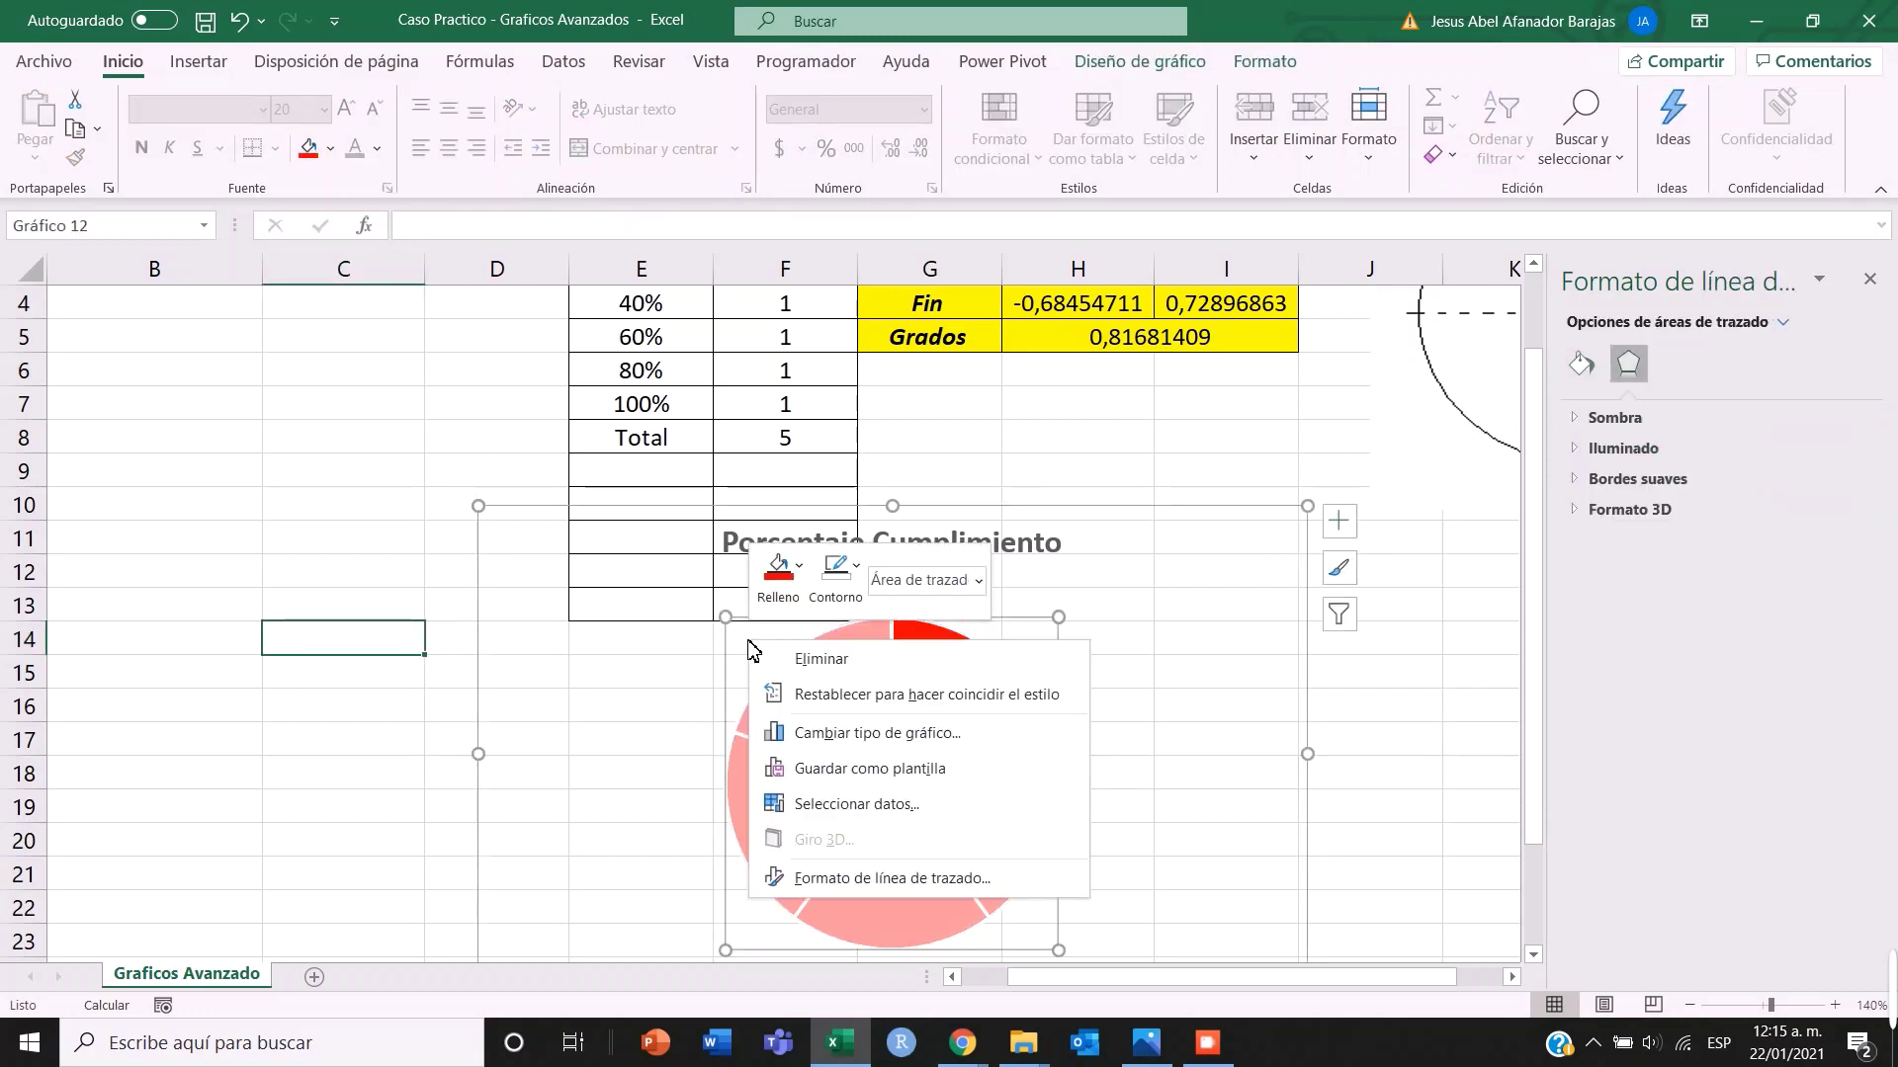
{"action": "left_click", "coordinate": [718, 526]}
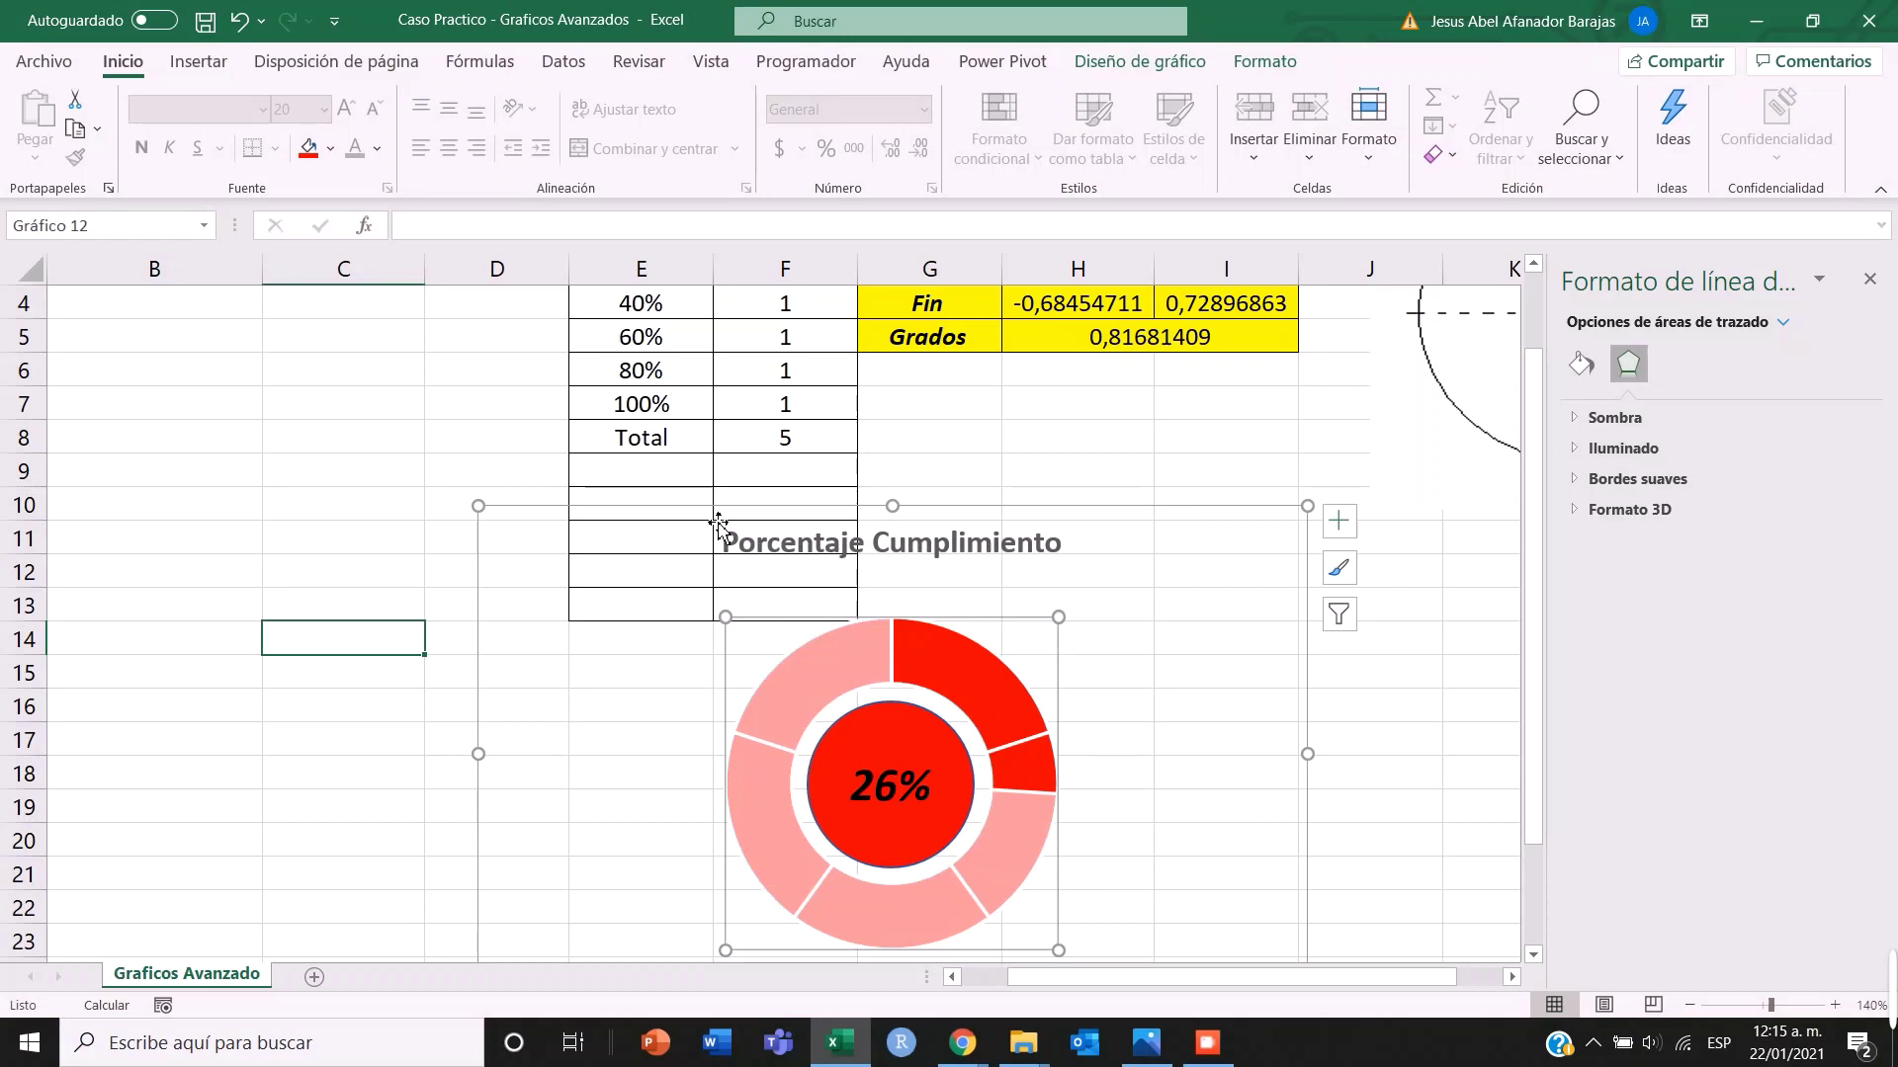
{"action": "right_click", "coordinate": [848, 521]}
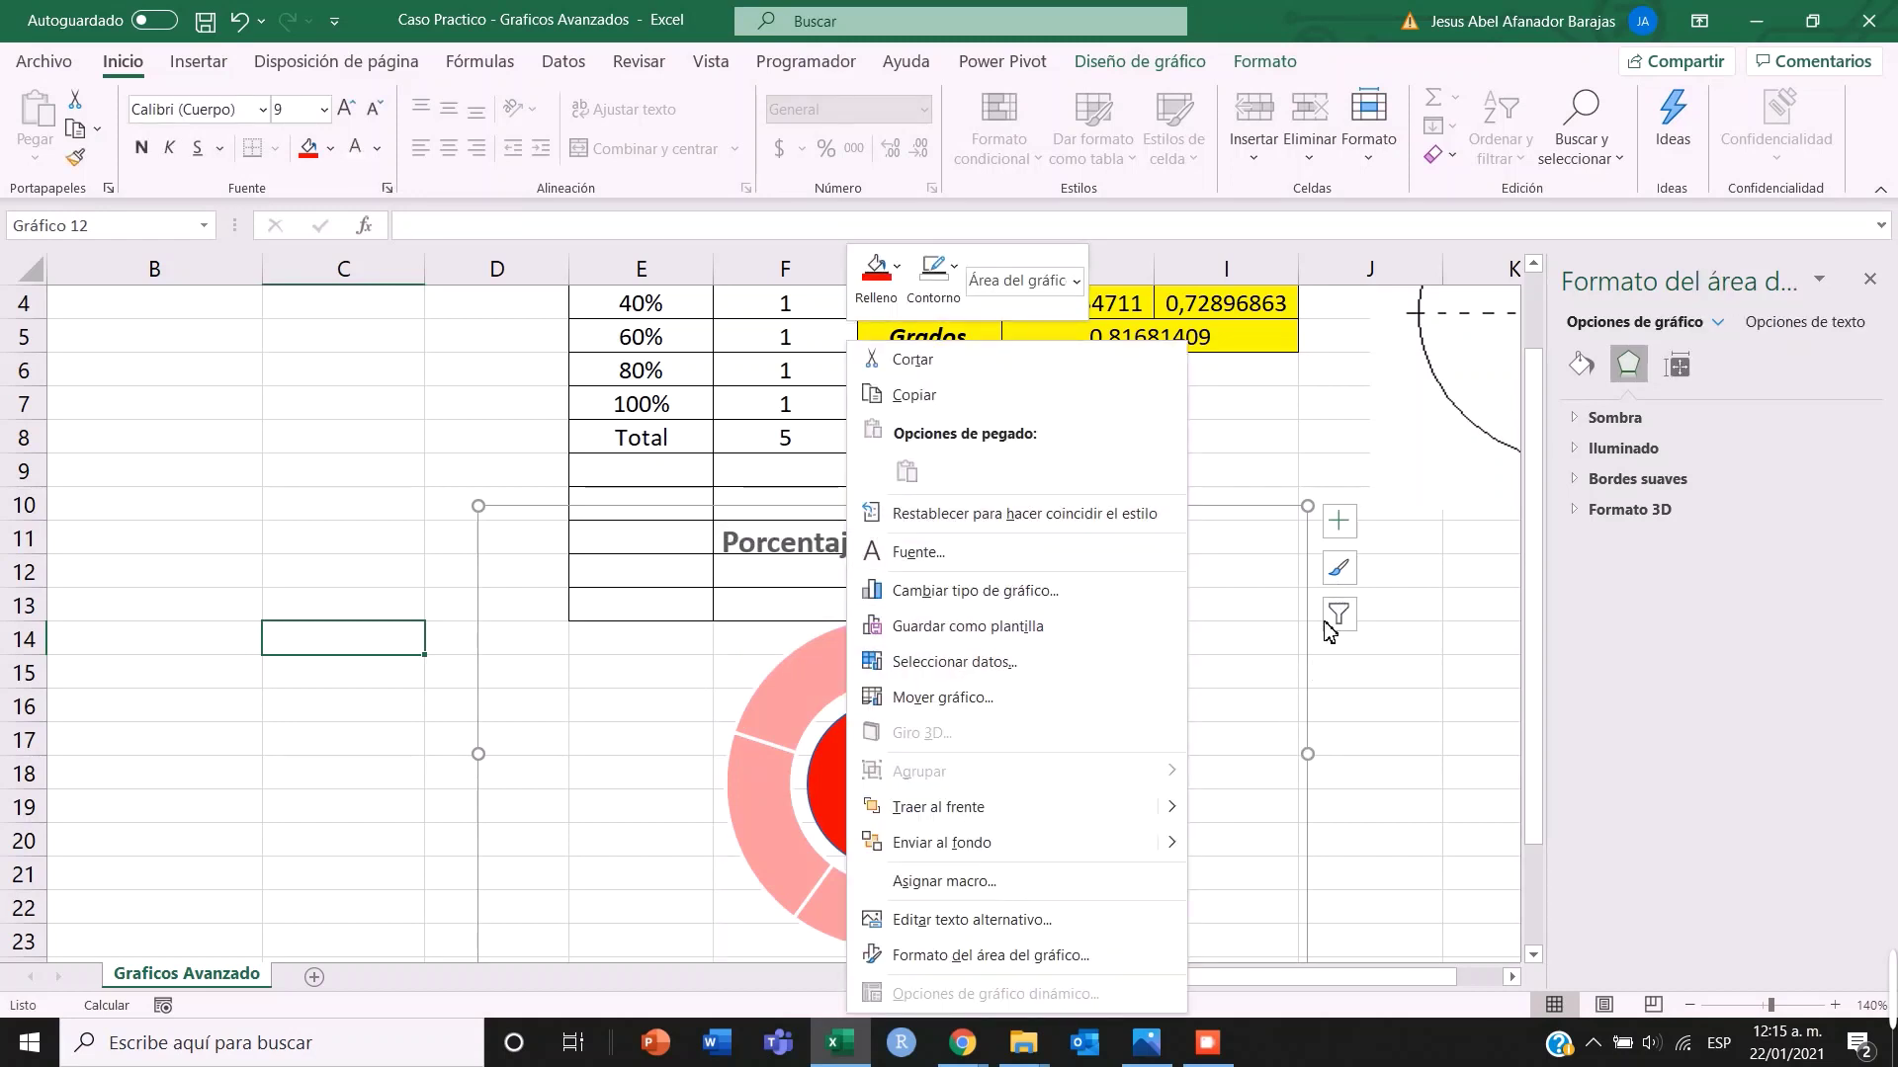
{"action": "key", "text": "Escape"}
{"action": "left_click", "coordinate": [966, 741]}
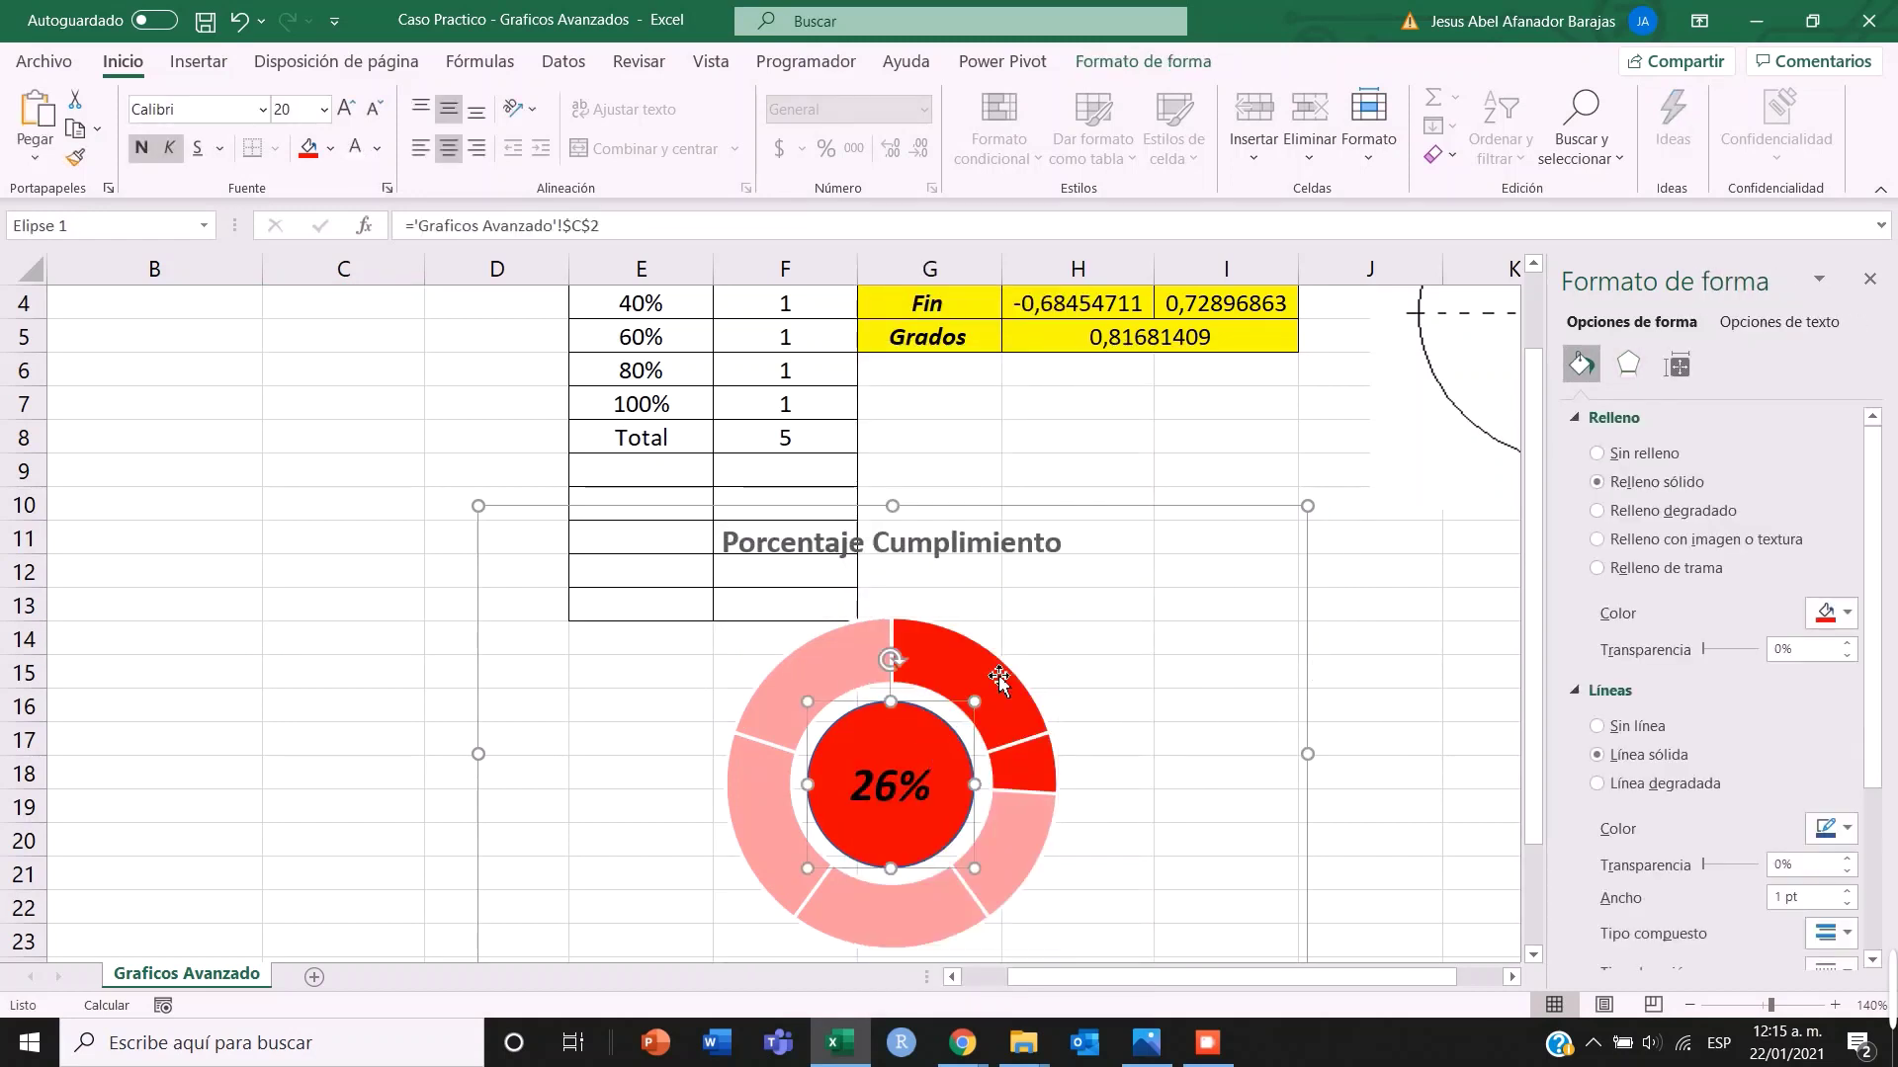
{"action": "left_click", "coordinate": [1106, 530]}
{"action": "left_click", "coordinate": [1338, 519]}
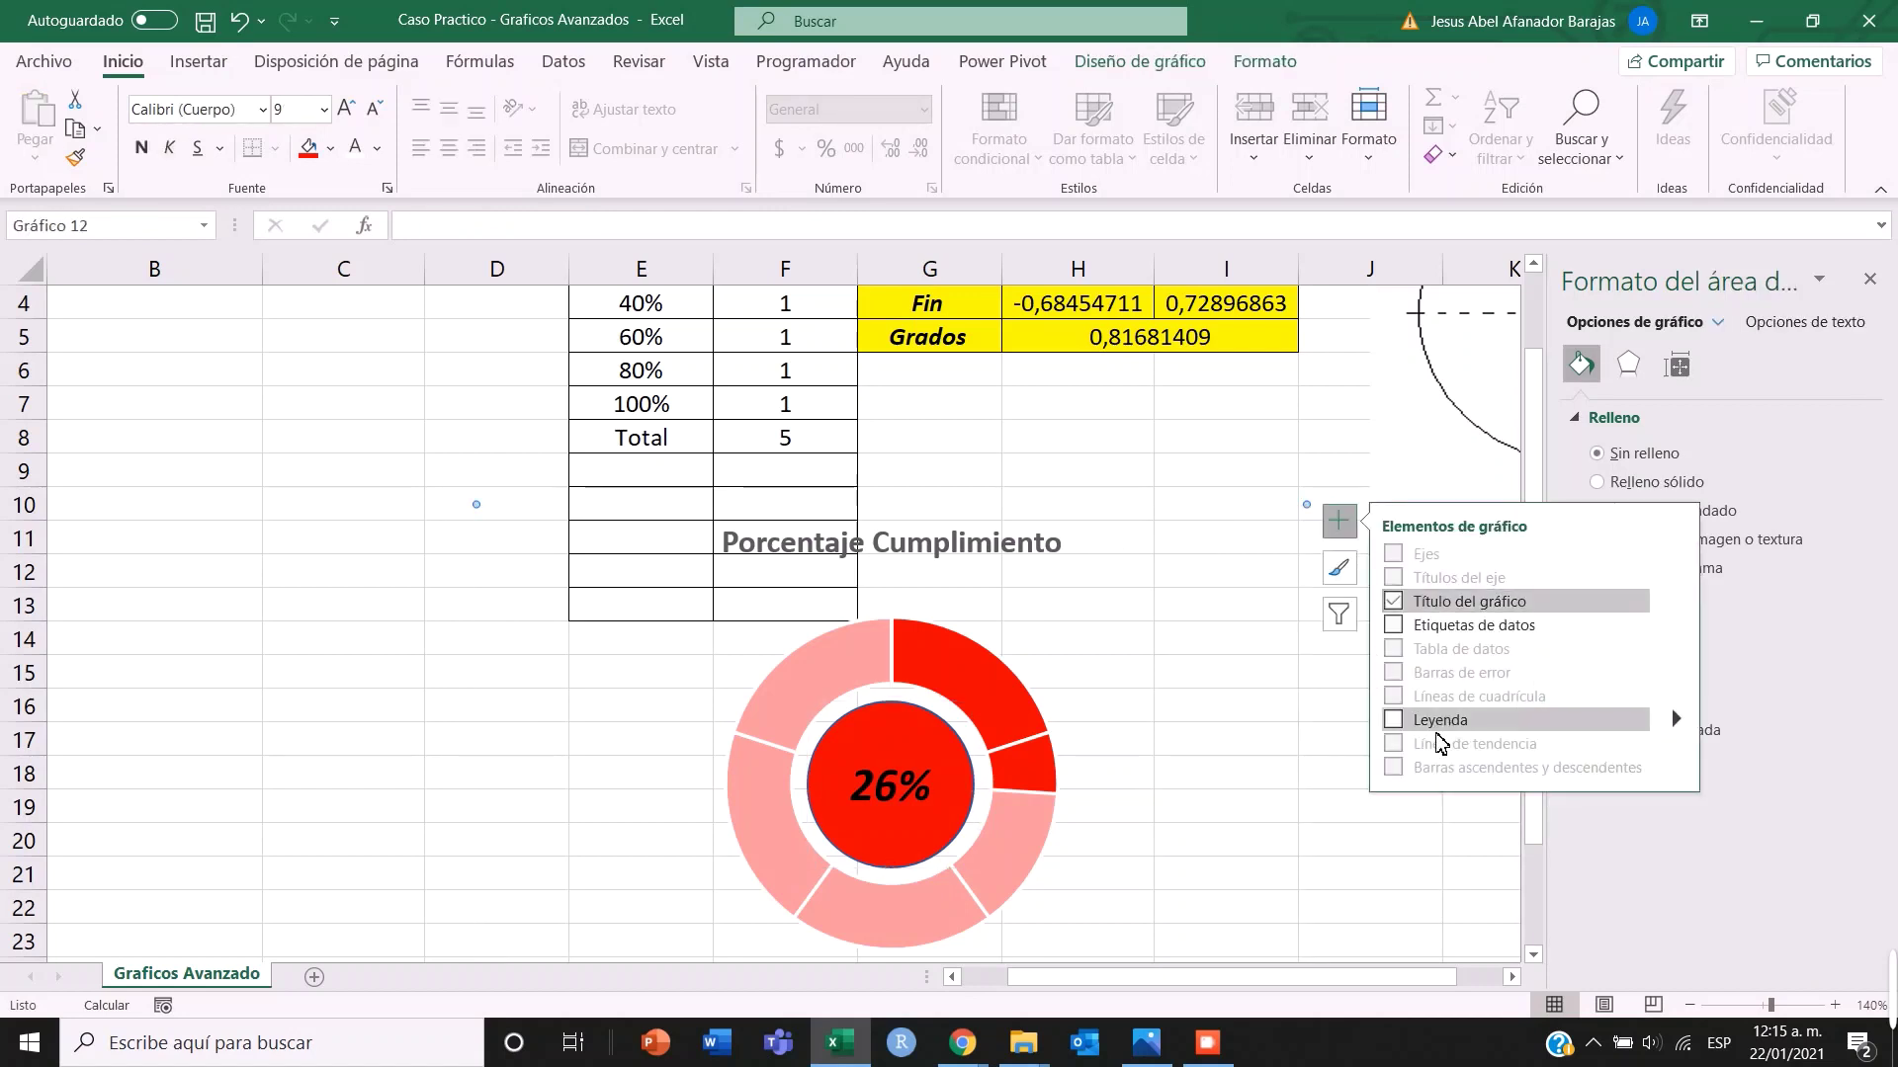
{"action": "left_click", "coordinate": [1352, 794]}
{"action": "left_click", "coordinate": [967, 762]}
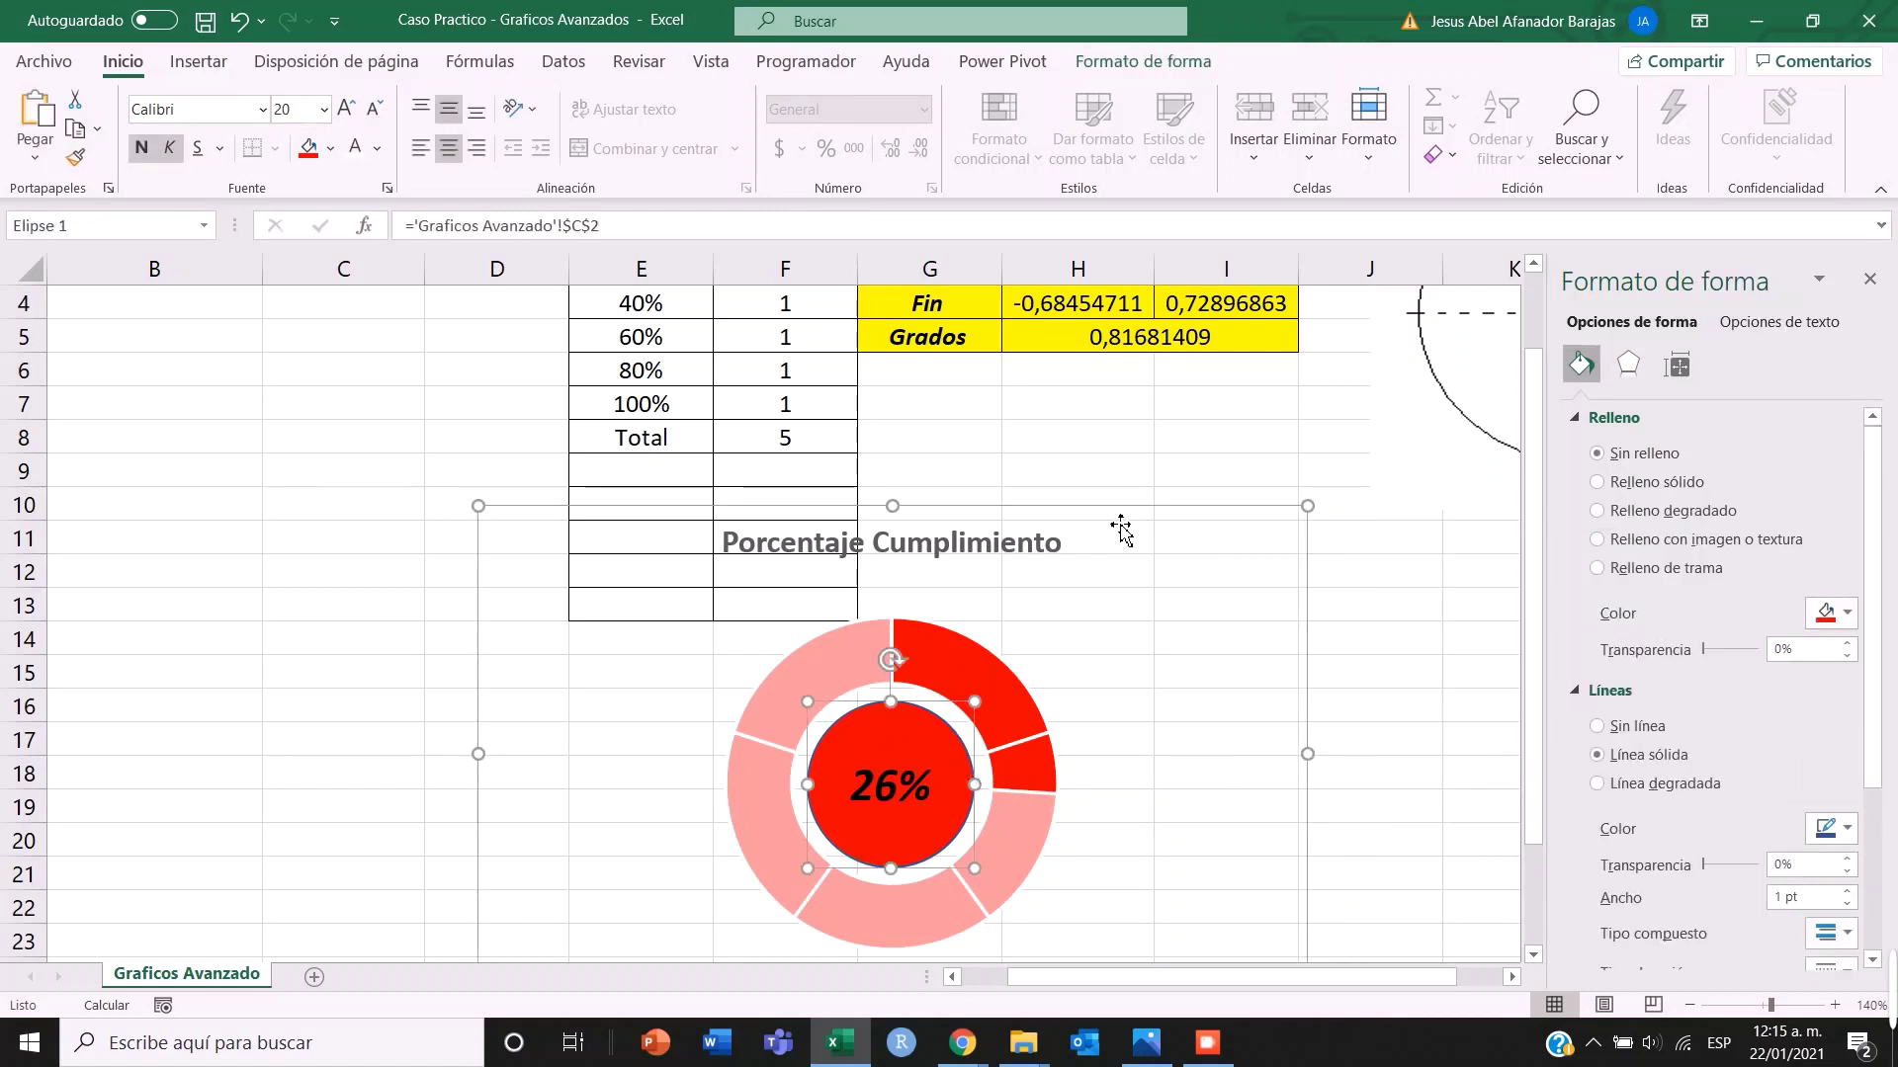
- Move the doughnut chart together with its centre circle to the area beneath the Puntos table, around row 10
{"action": "left_click_drag", "start_coordinate": [1121, 527], "coordinate": [1189, 643]}
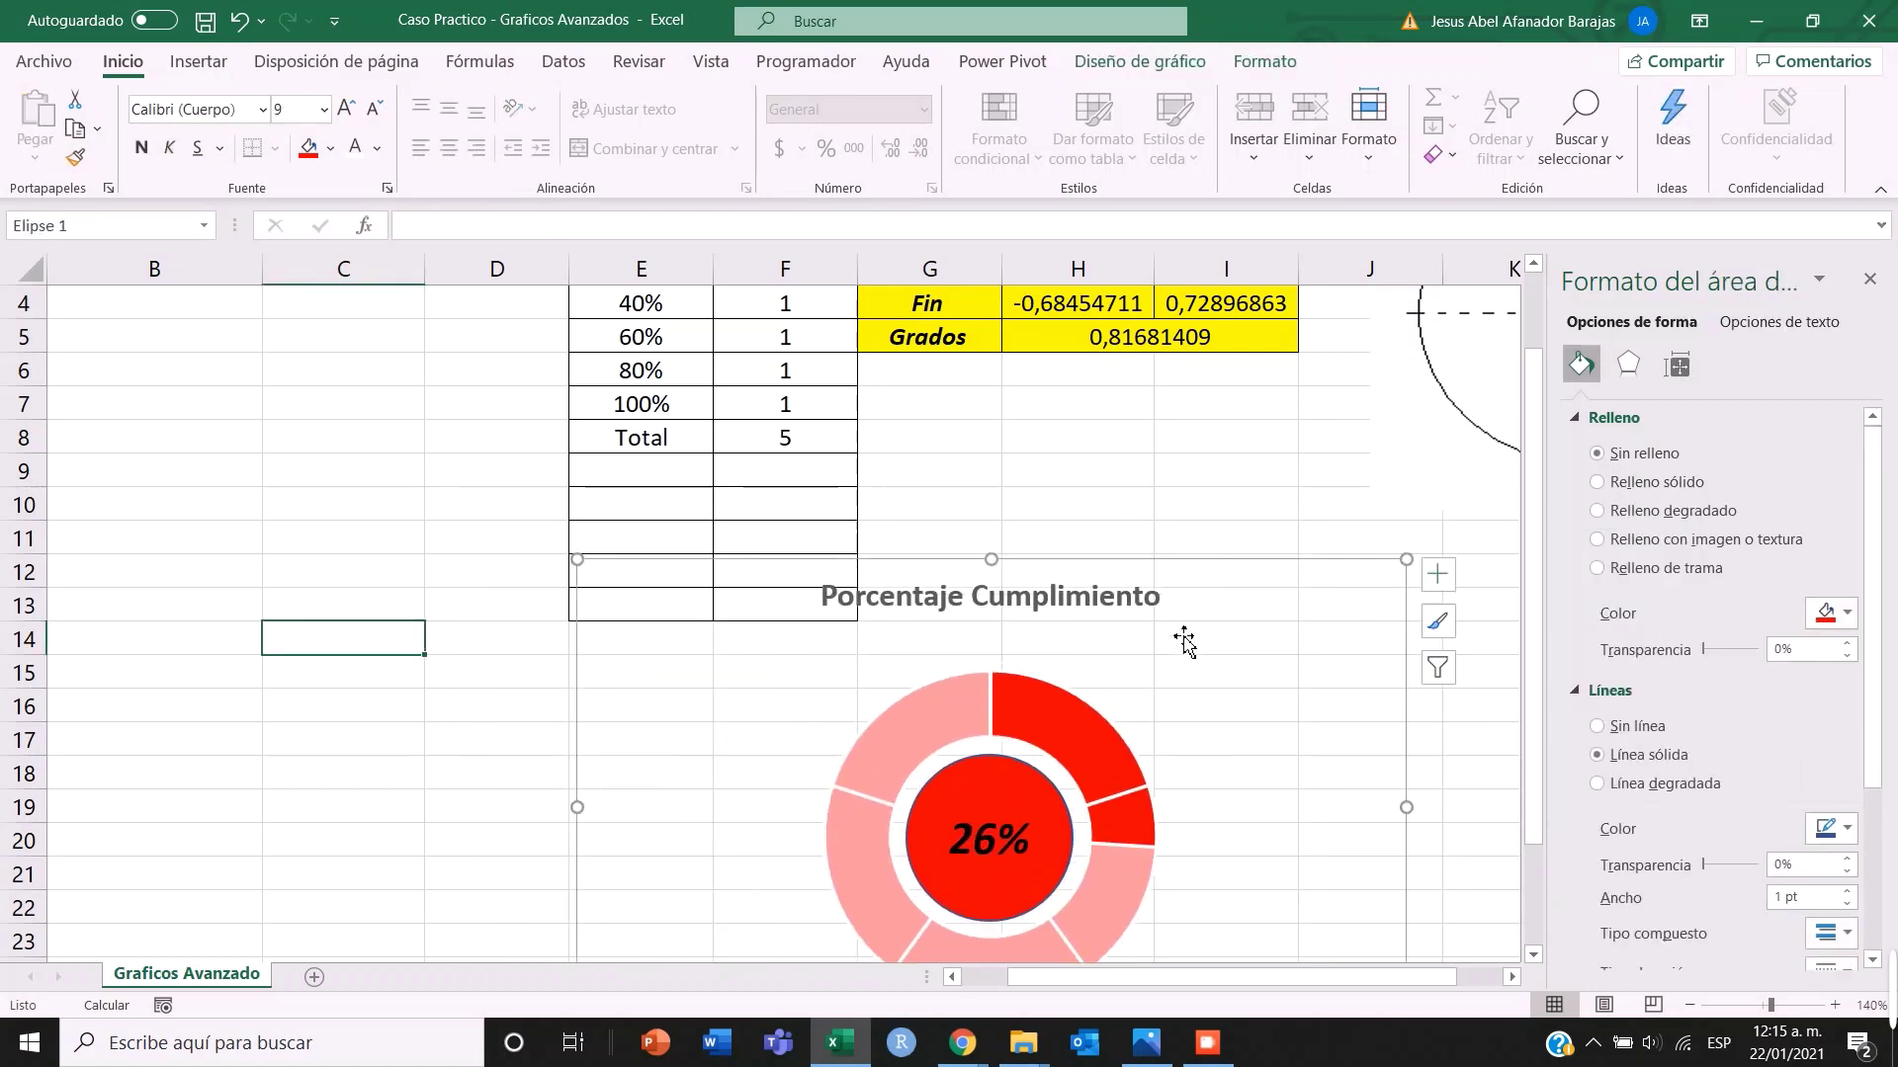
{"action": "scroll", "coordinate": [1179, 692], "scroll_direction": "down", "scroll_amount": 3}
{"action": "scroll", "coordinate": [1172, 686], "scroll_direction": "up", "scroll_amount": 3}
{"action": "scroll", "coordinate": [1170, 680], "scroll_direction": "up", "scroll_amount": 1}
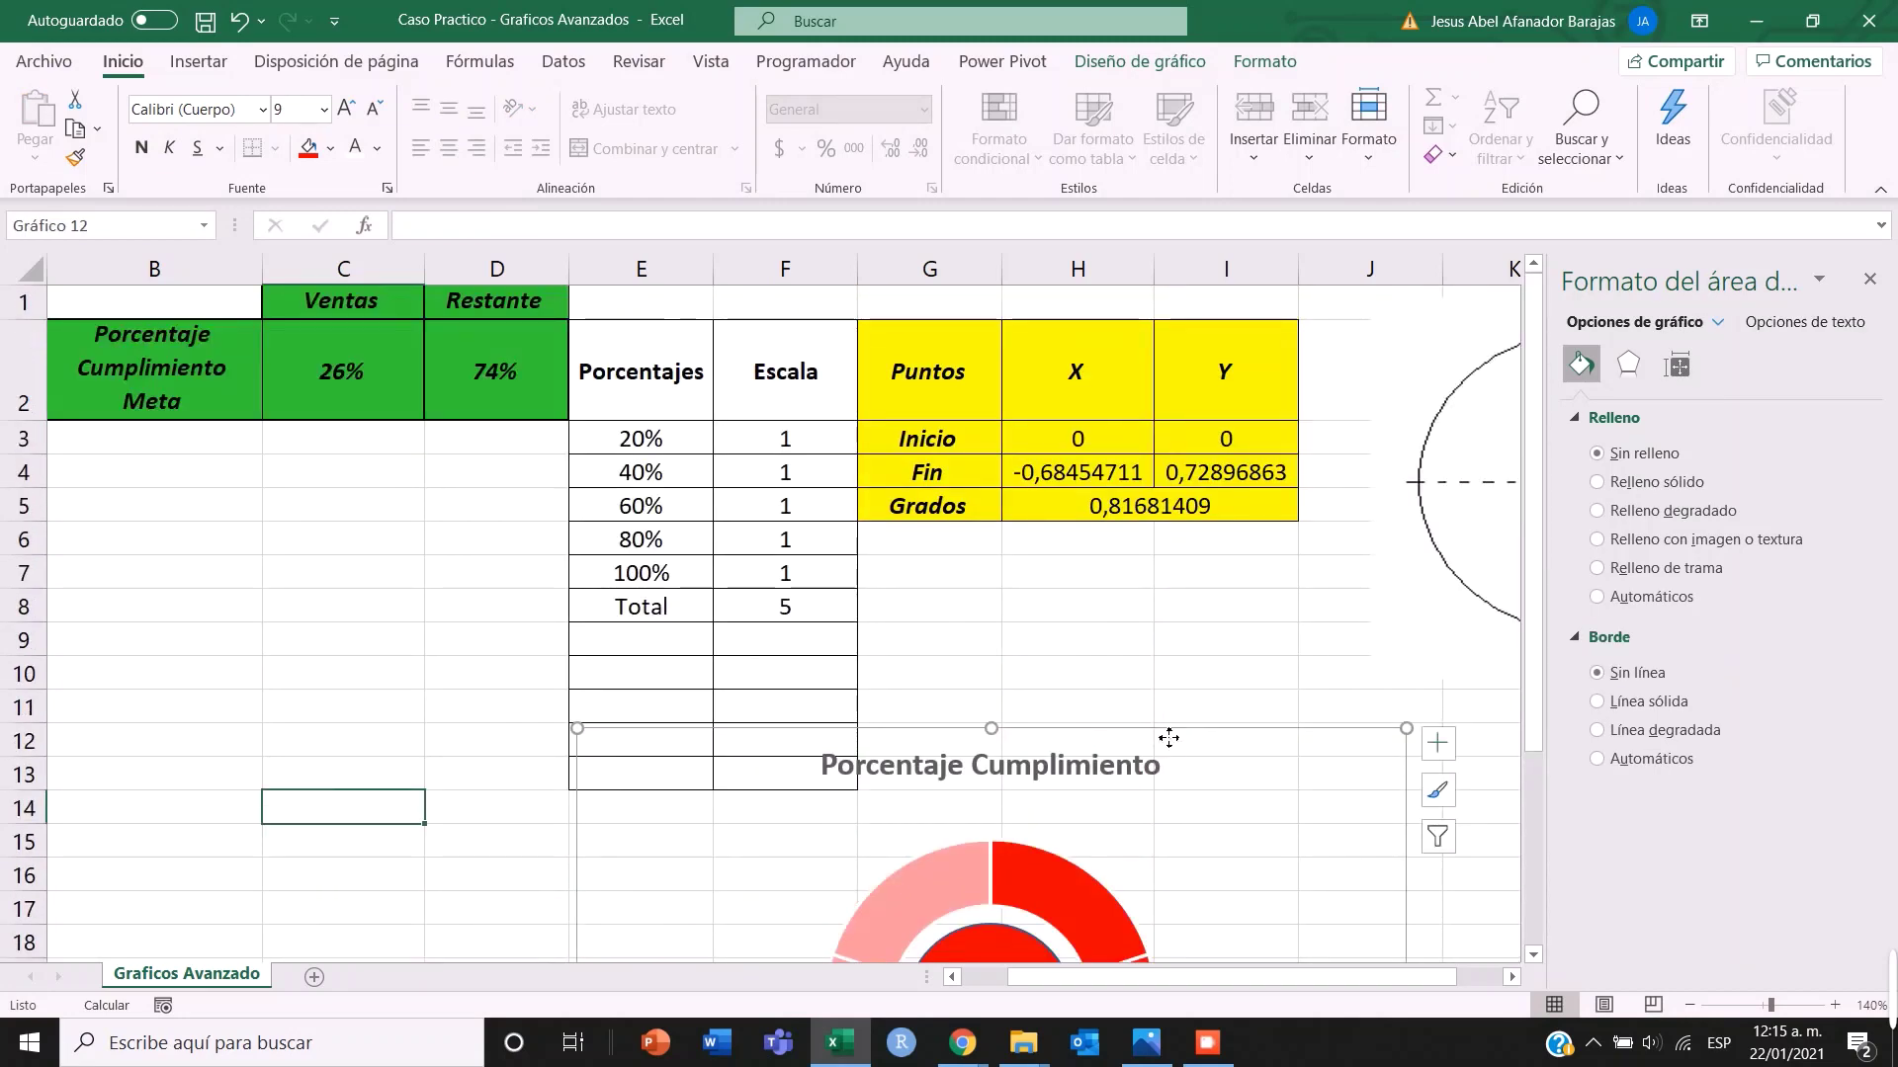
{"action": "mouse_move", "coordinate": [1169, 737]}
{"action": "left_mouse_down"}
{"action": "mouse_move", "coordinate": [1152, 713]}
{"action": "mouse_move", "coordinate": [1225, 678]}
{"action": "mouse_move", "coordinate": [1199, 665]}
{"action": "mouse_move", "coordinate": [1162, 761]}
{"action": "left_mouse_up"}
{"action": "scroll", "coordinate": [1132, 801], "scroll_direction": "down", "scroll_amount": 1}
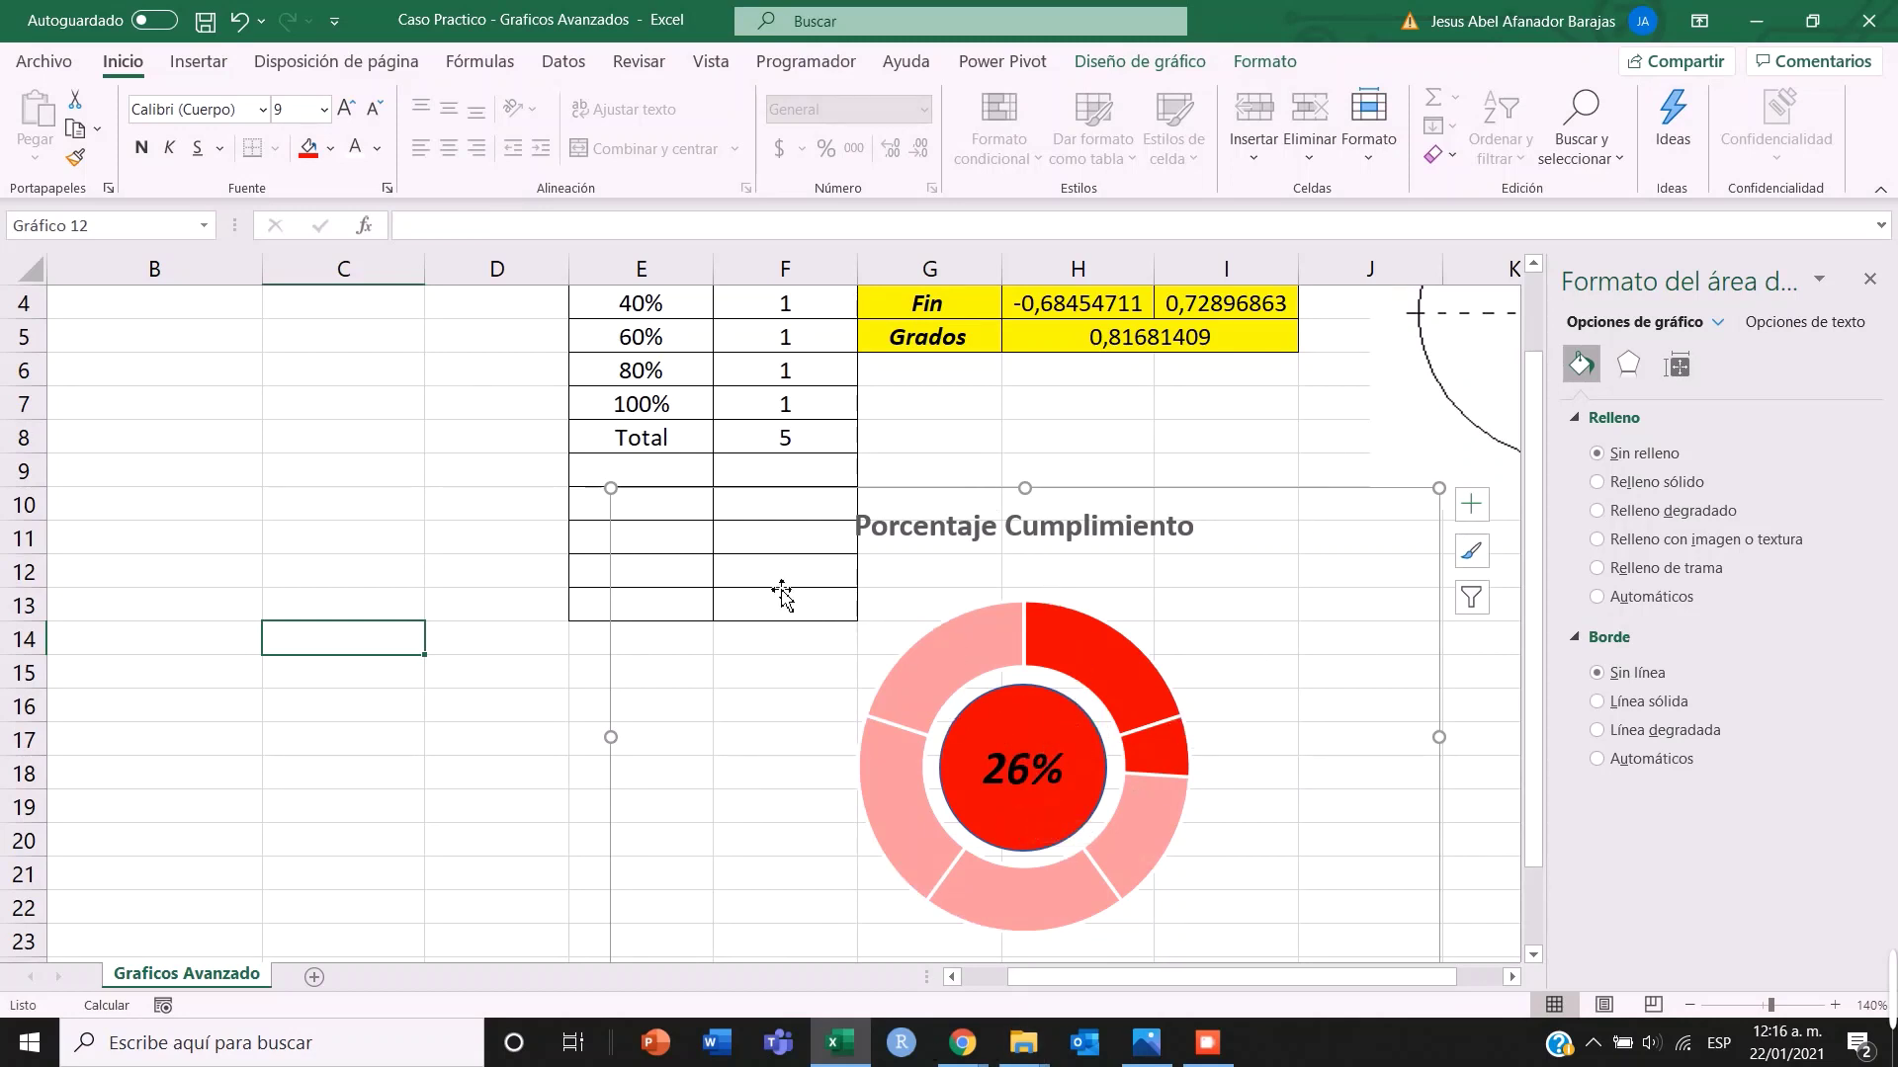
{"action": "left_click_drag", "start_coordinate": [1223, 524], "coordinate": [1186, 509]}
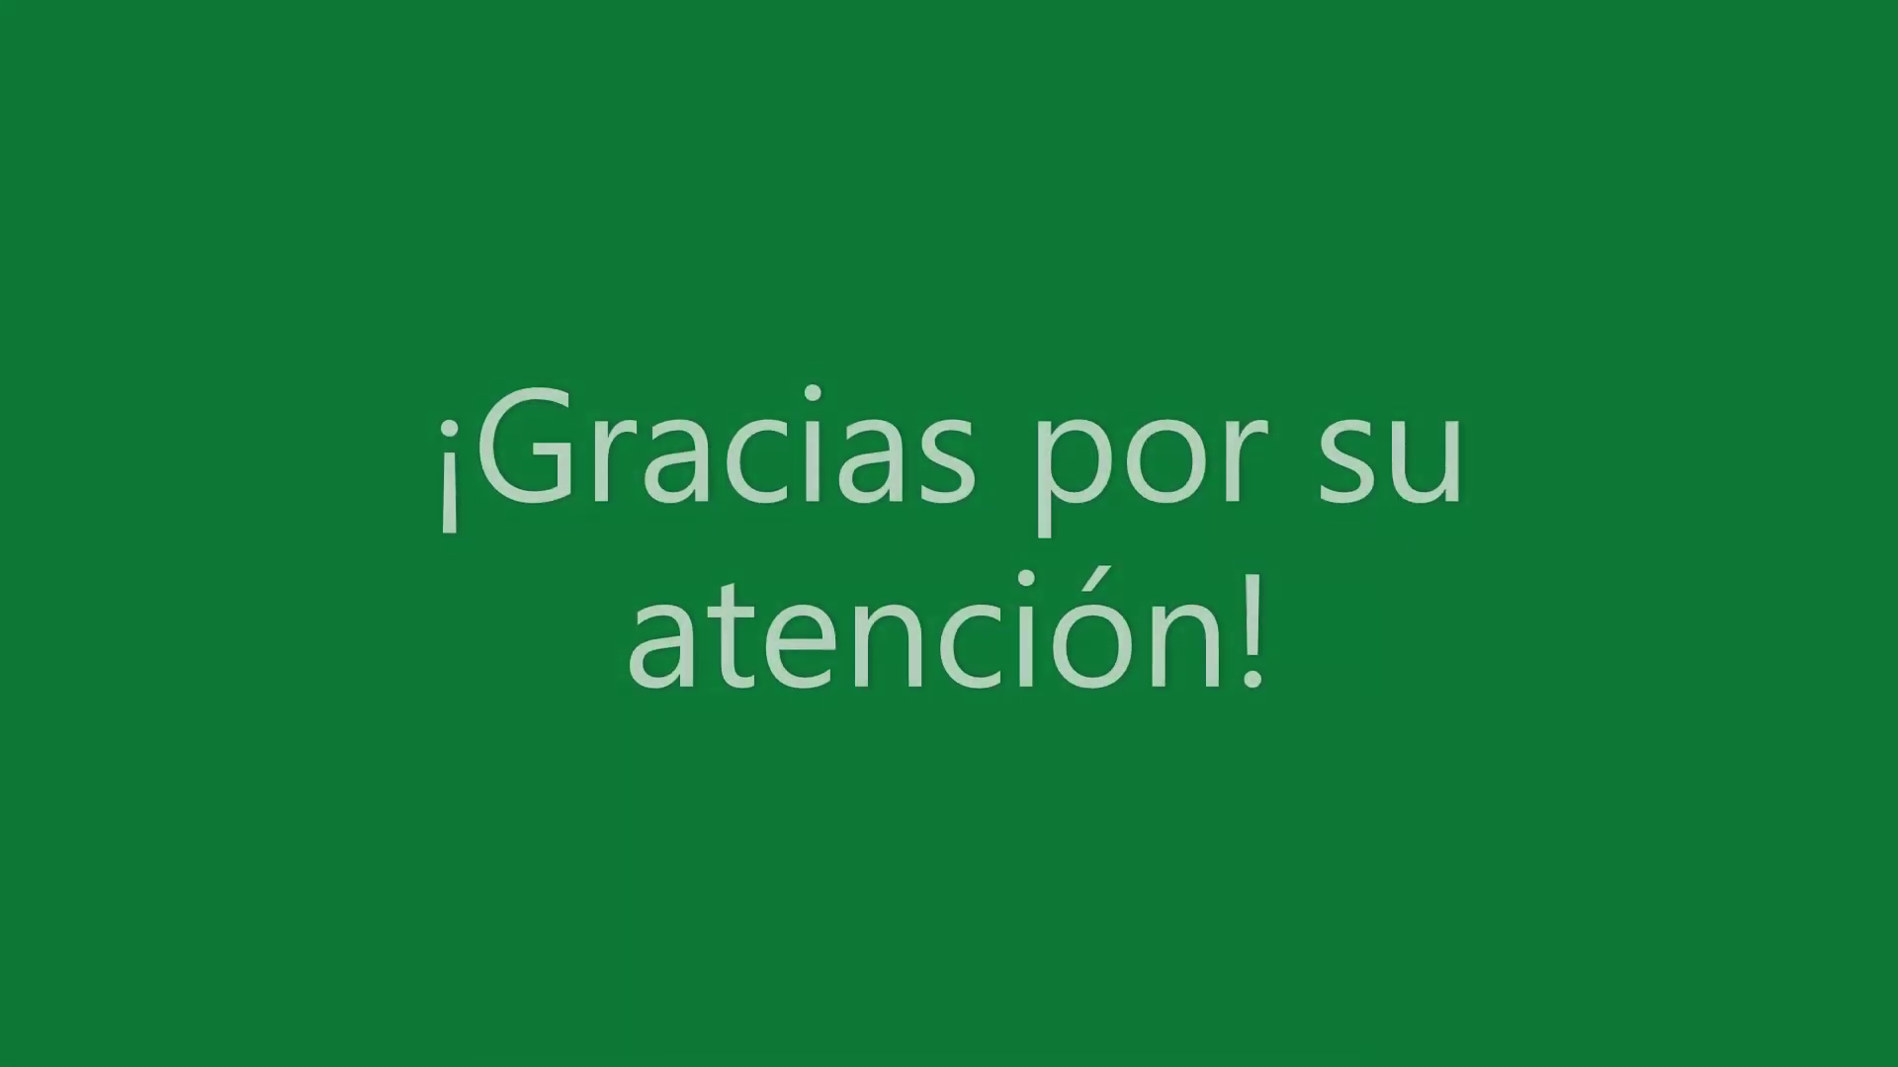